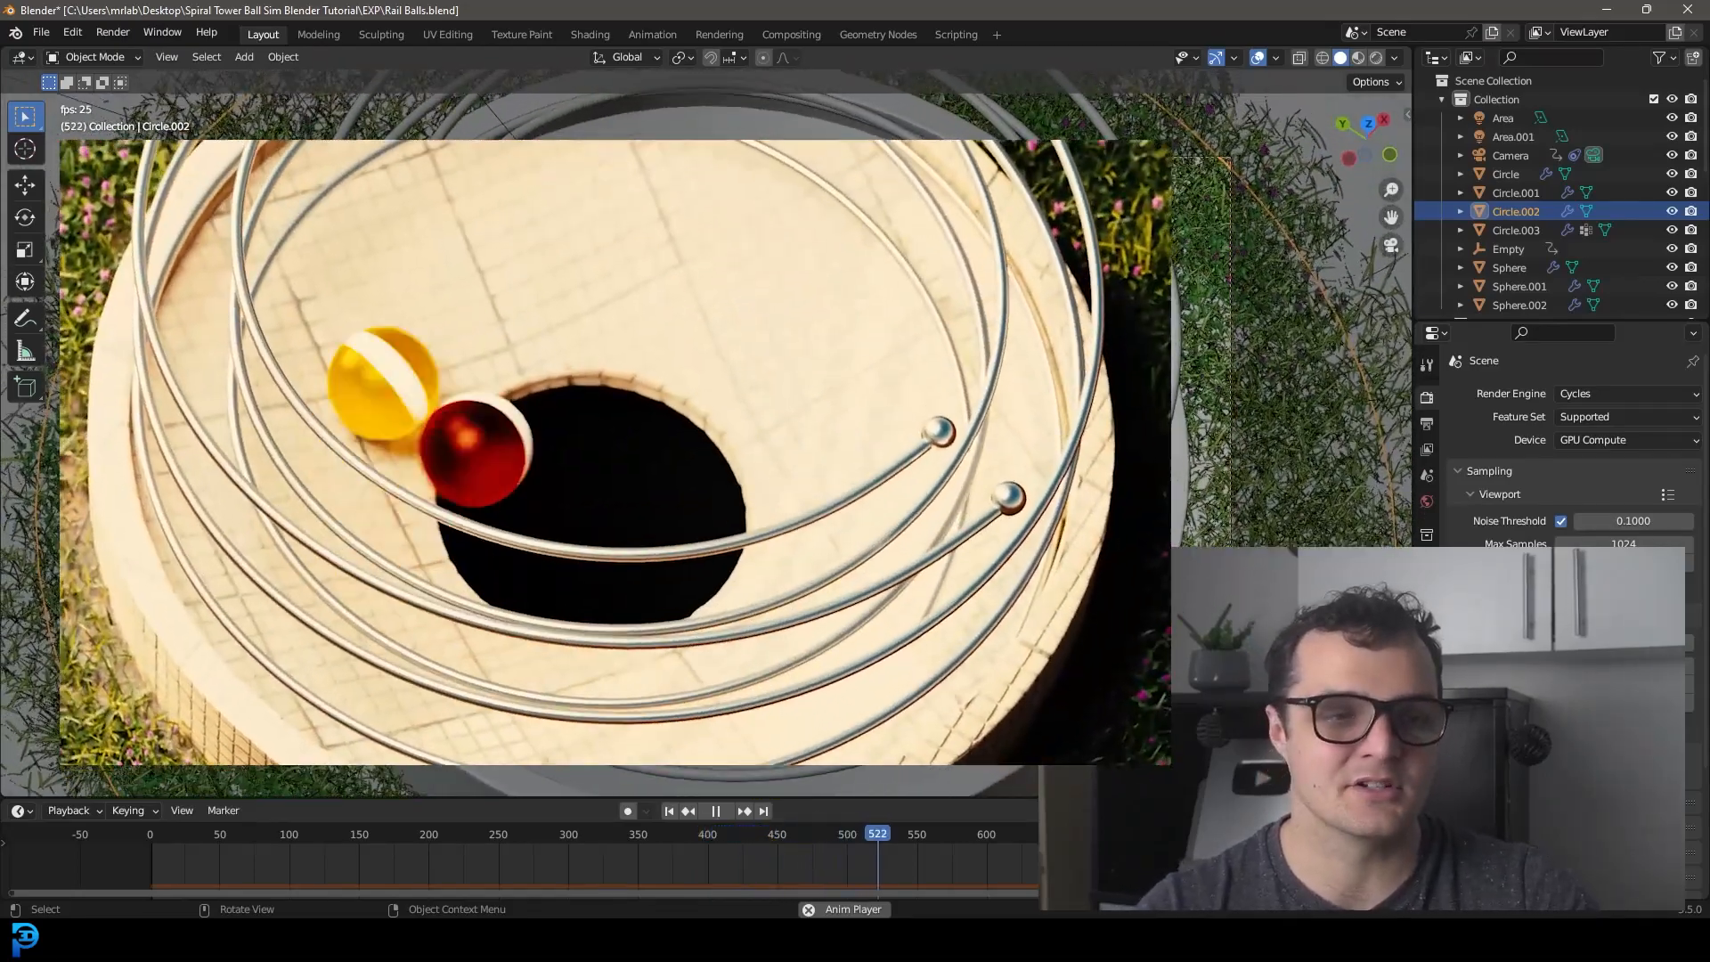
Halt the running spiral-rail ball animation in the viewport.
{"action": "key", "text": "space"}
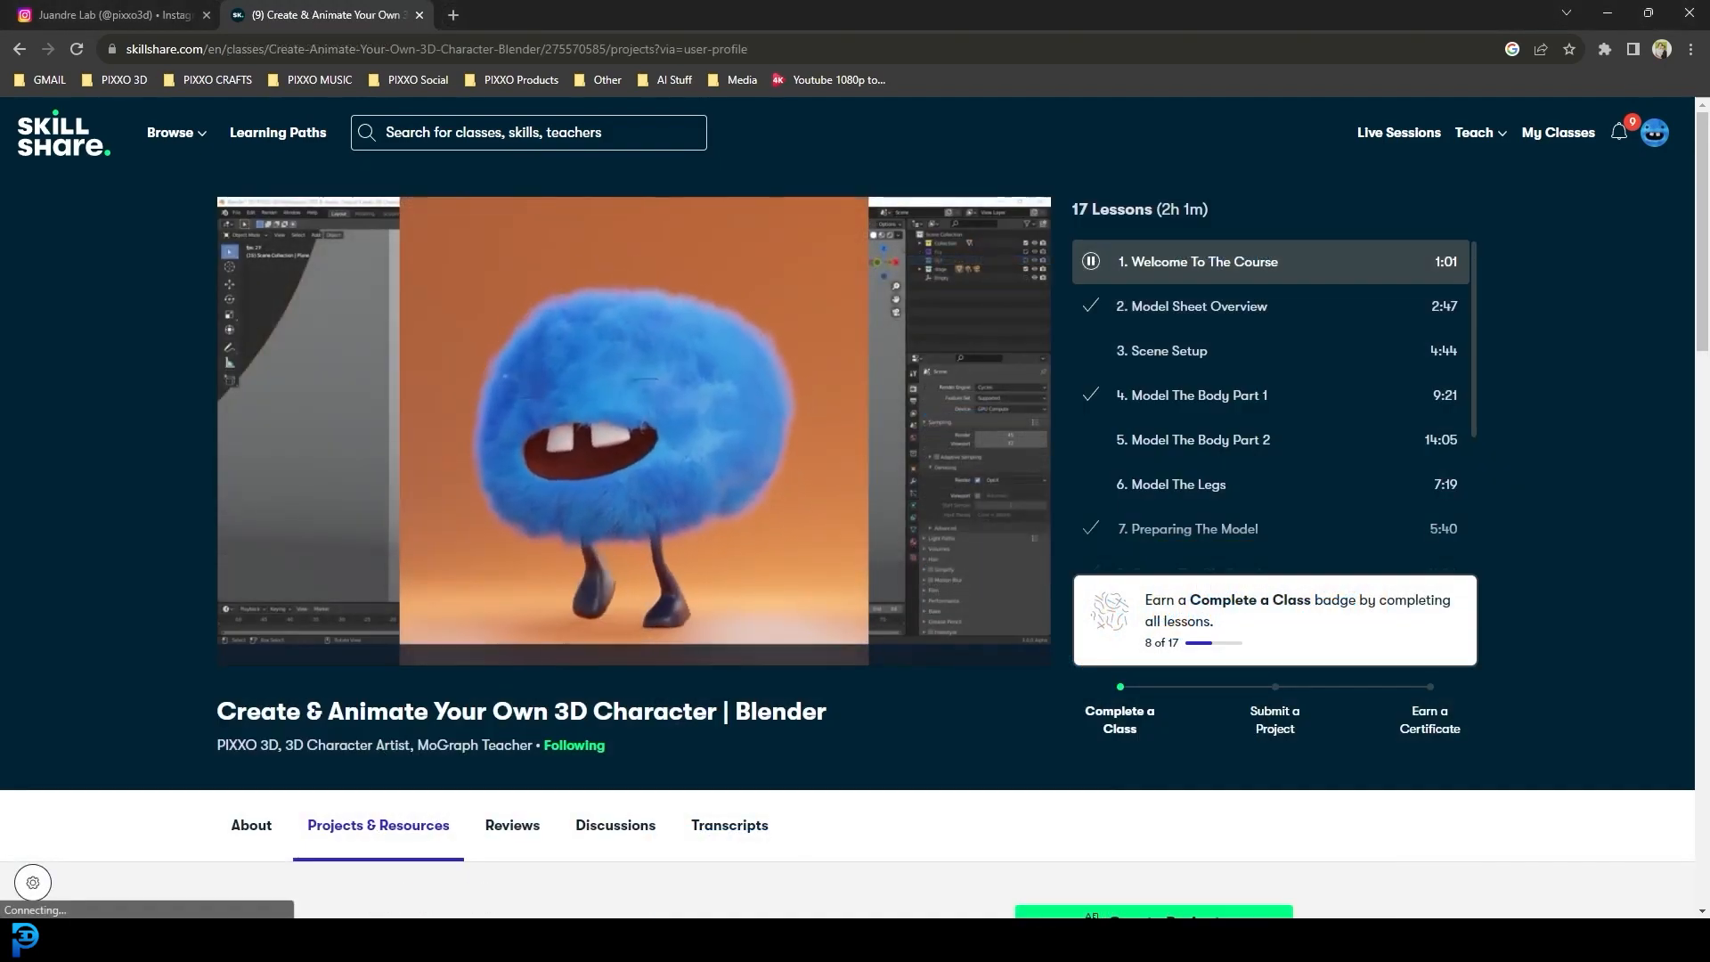
Open the Model Sheet Overview lesson and seek the course video forward and back.
{"action": "left_click", "coordinate": [1241, 309]}
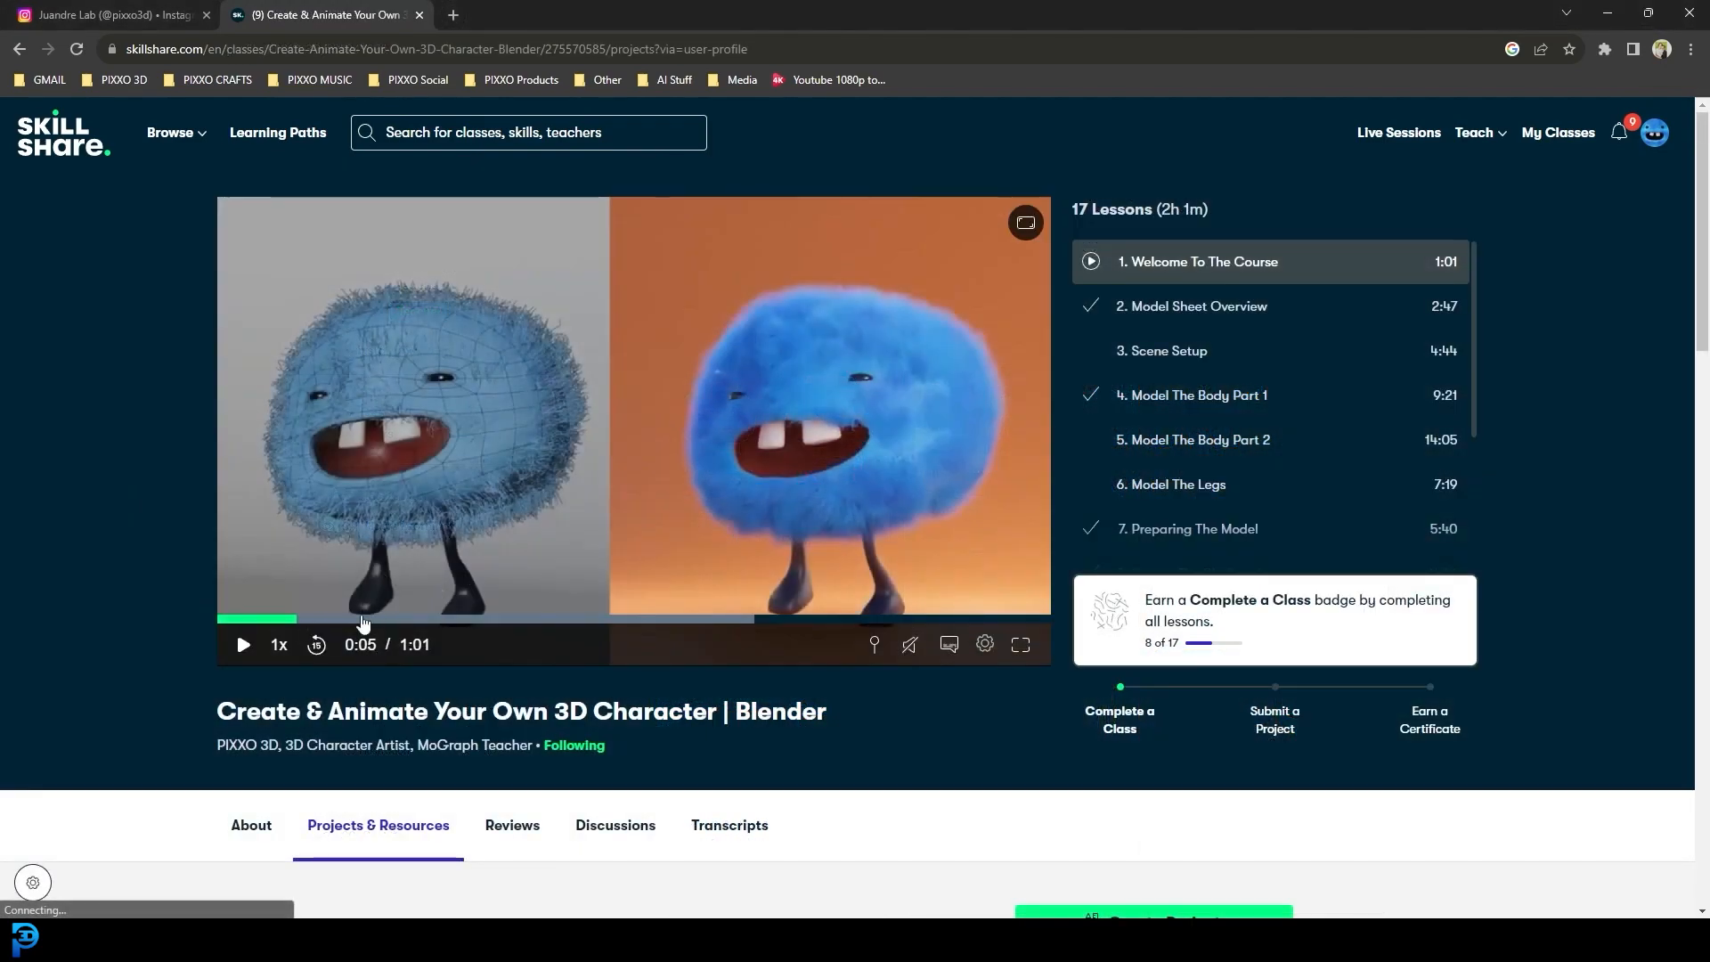
{"action": "left_click", "coordinate": [361, 619]}
{"action": "left_click", "coordinate": [275, 620]}
{"action": "left_click", "coordinate": [244, 644]}
{"action": "left_click", "coordinate": [331, 645]}
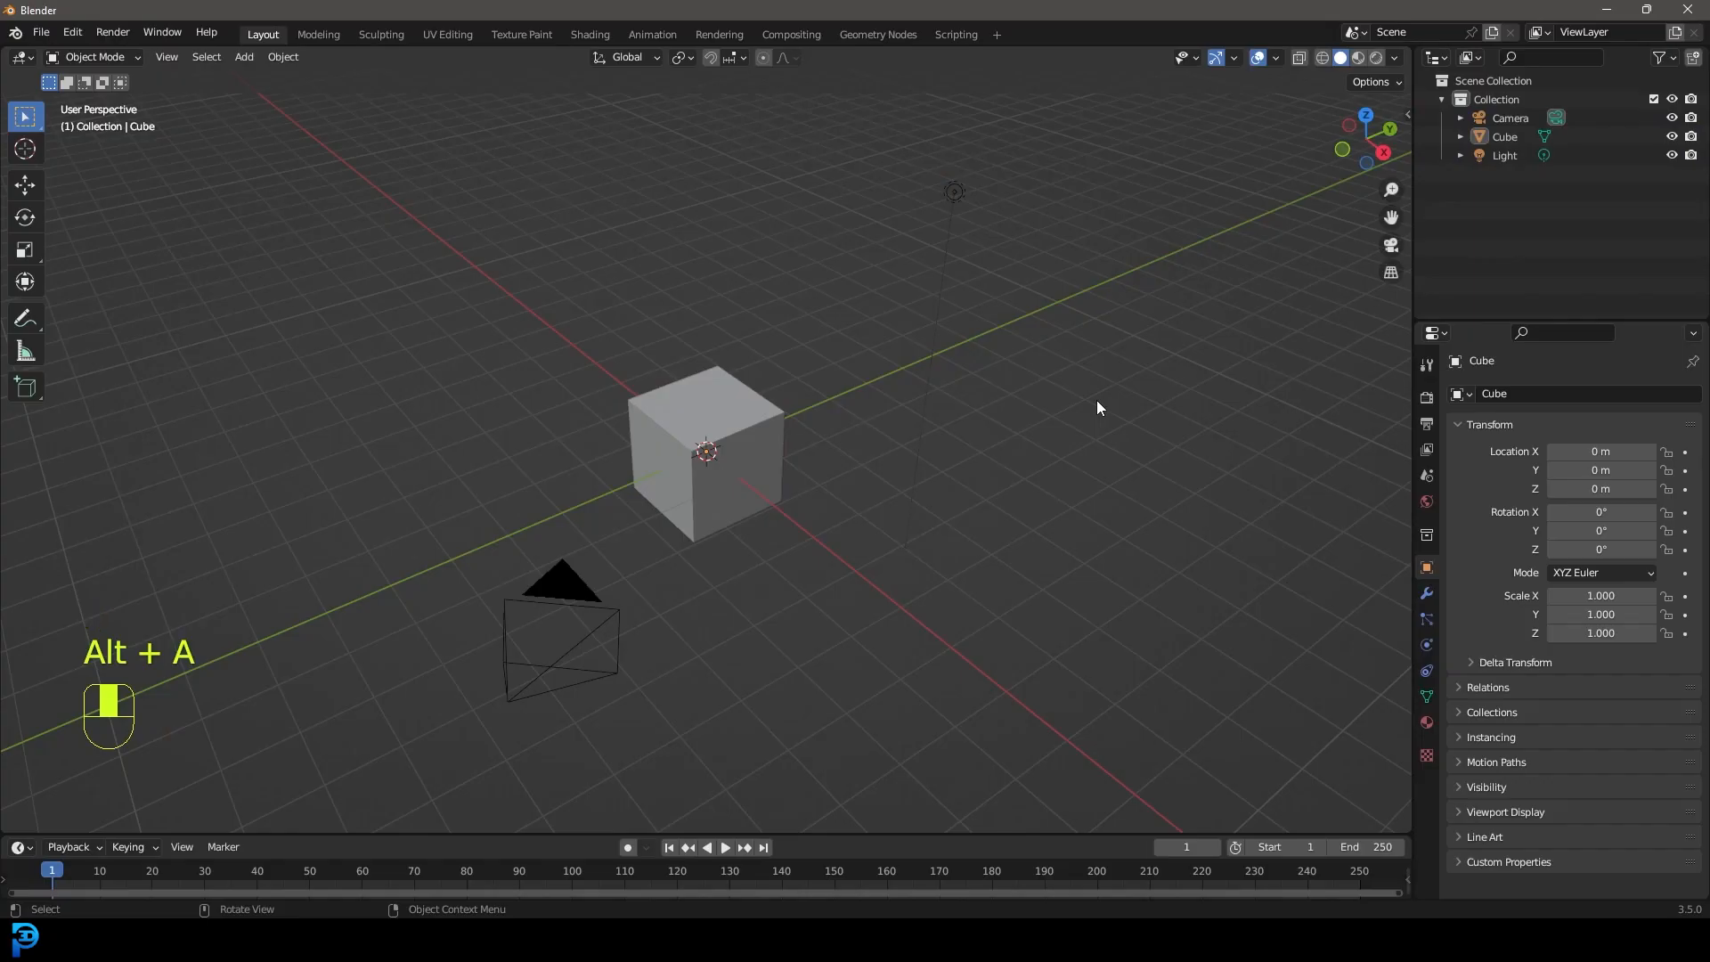
Delete the default camera, cube and light, and add a circle mesh.
{"action": "left_click_drag", "start_coordinate": [233, 789], "coordinate": [1026, 166]}
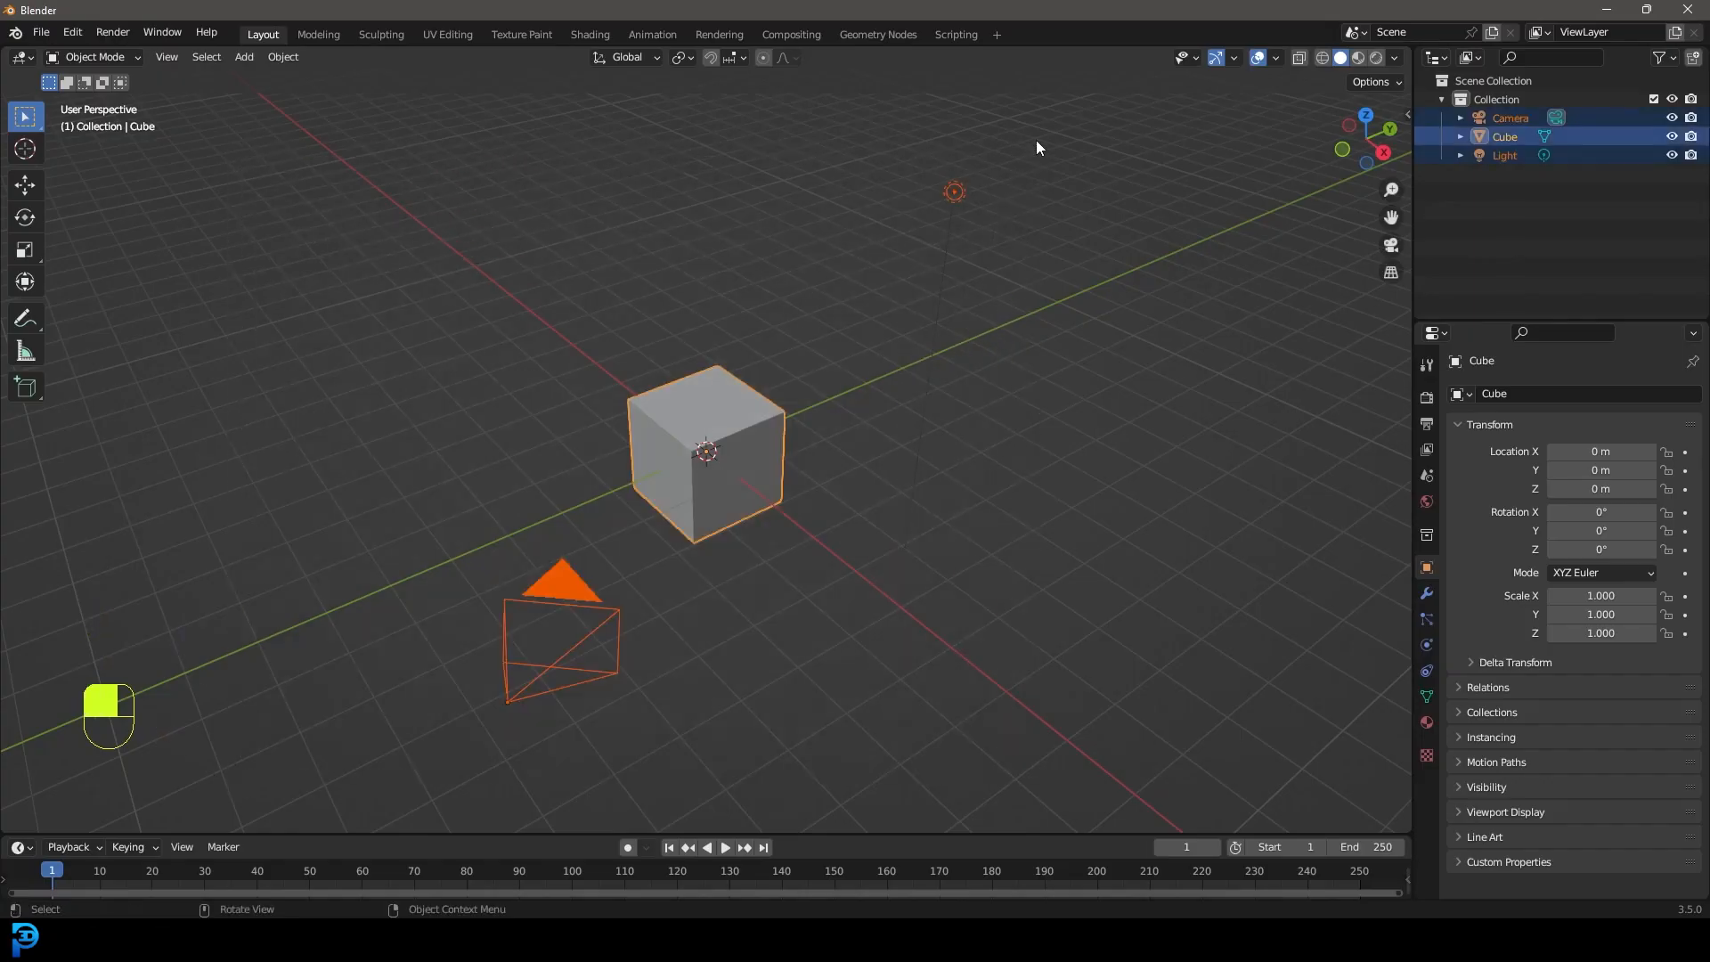
{"action": "key", "text": "Delete"}
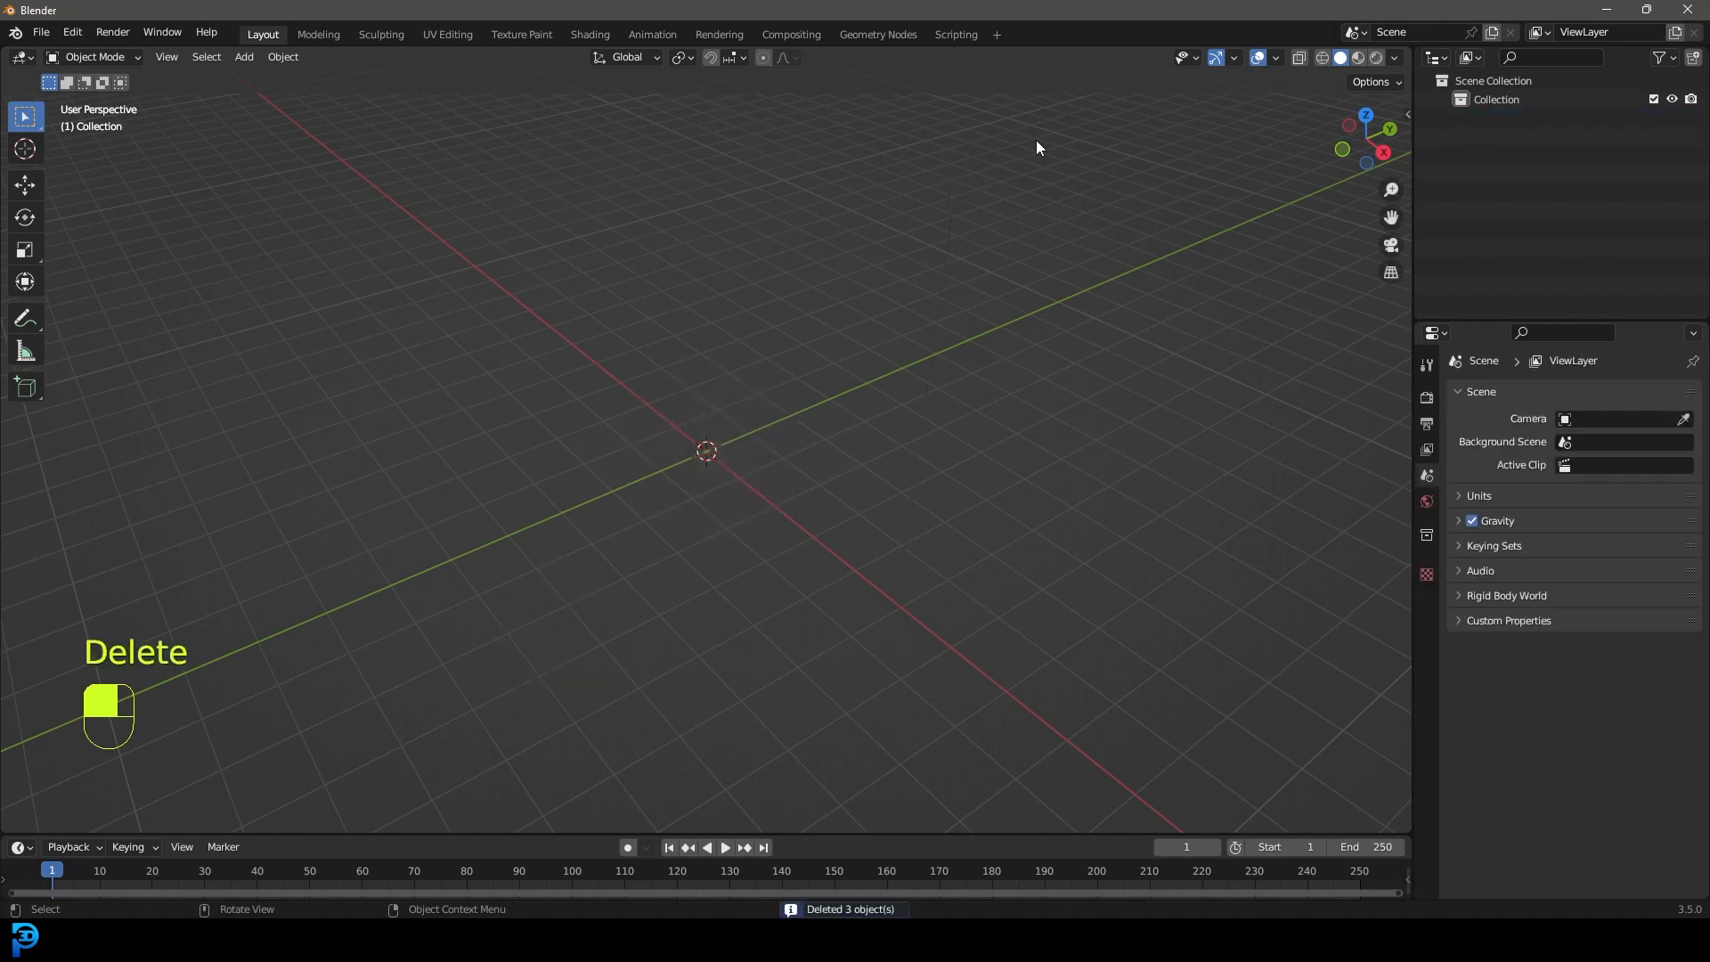
{"action": "middle_click_drag", "start_coordinate": [880, 323], "coordinate": [821, 356]}
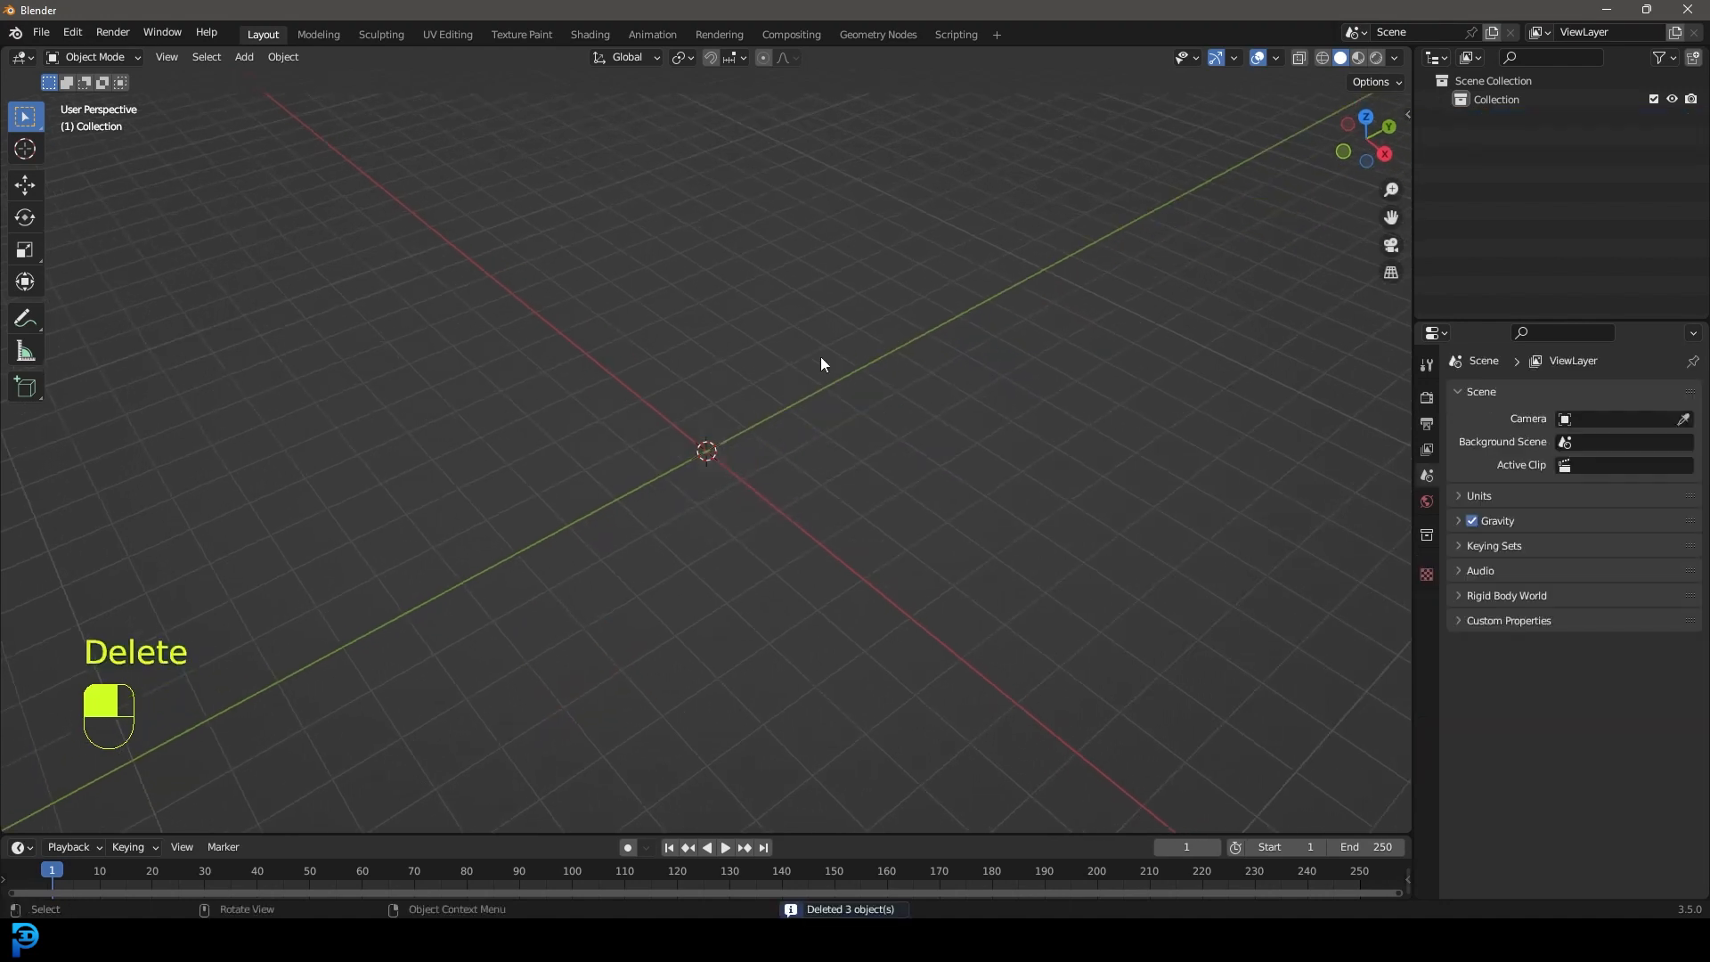
{"action": "key", "text": "shift+a"}
{"action": "mouse_move", "coordinate": [793, 372]}
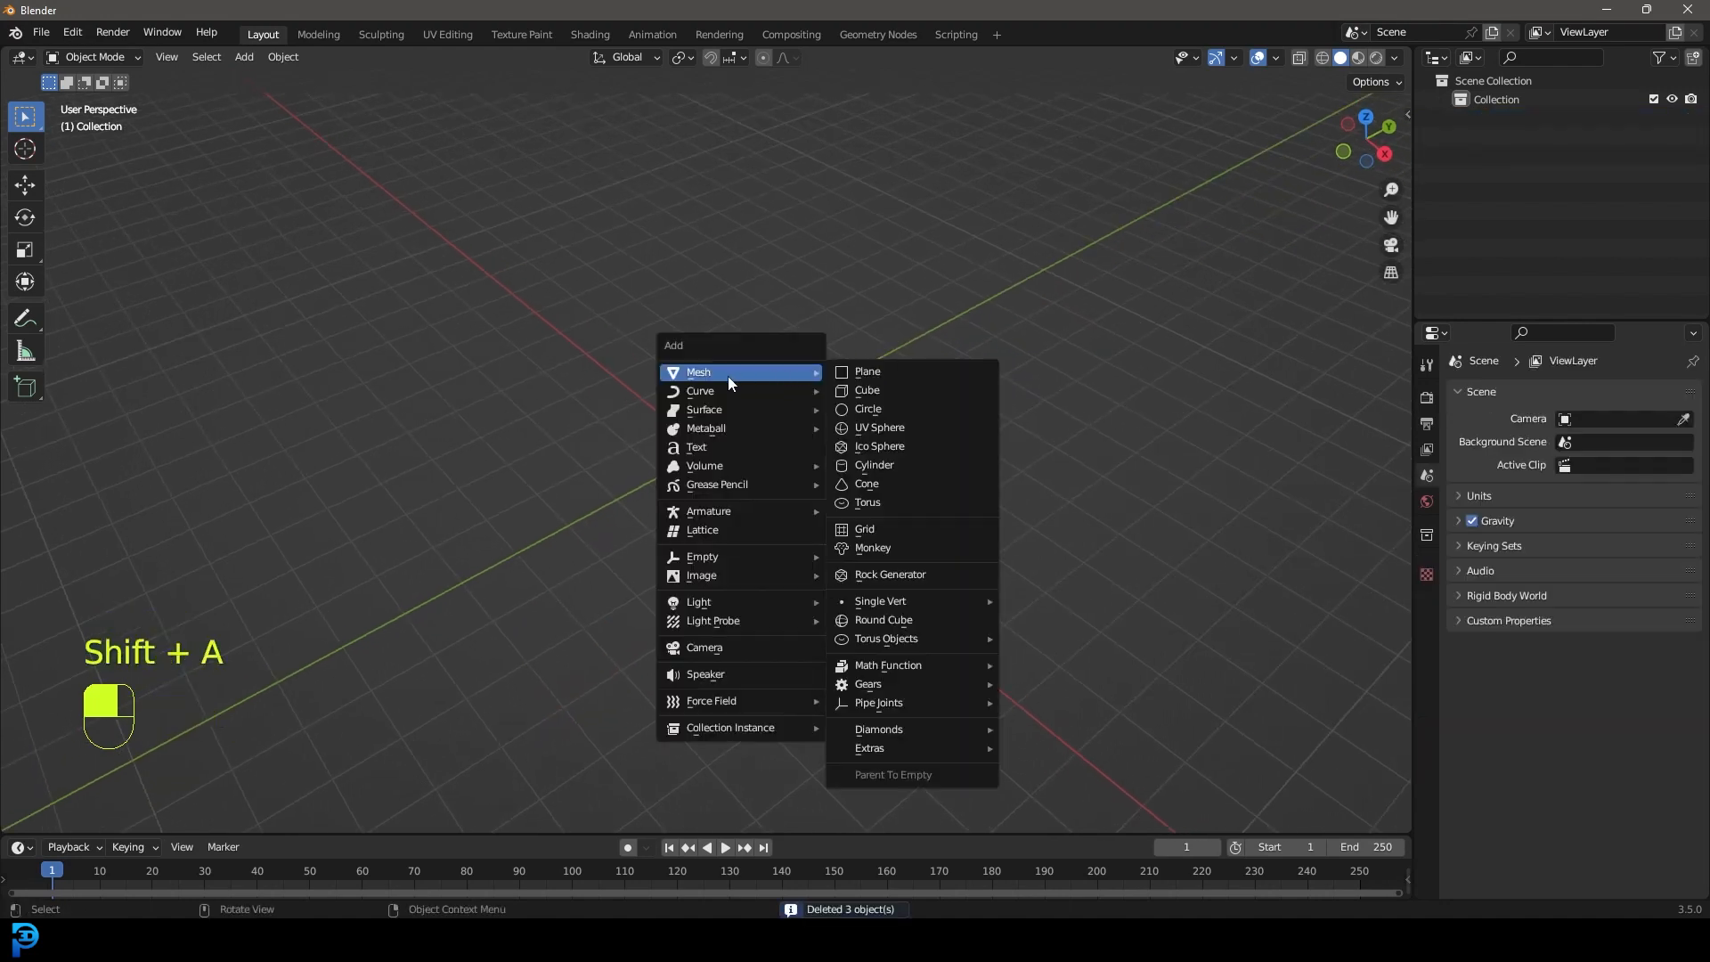
{"action": "left_click", "coordinate": [885, 409]}
{"action": "scroll", "coordinate": [680, 516], "scroll_direction": "up", "scroll_amount": 7}
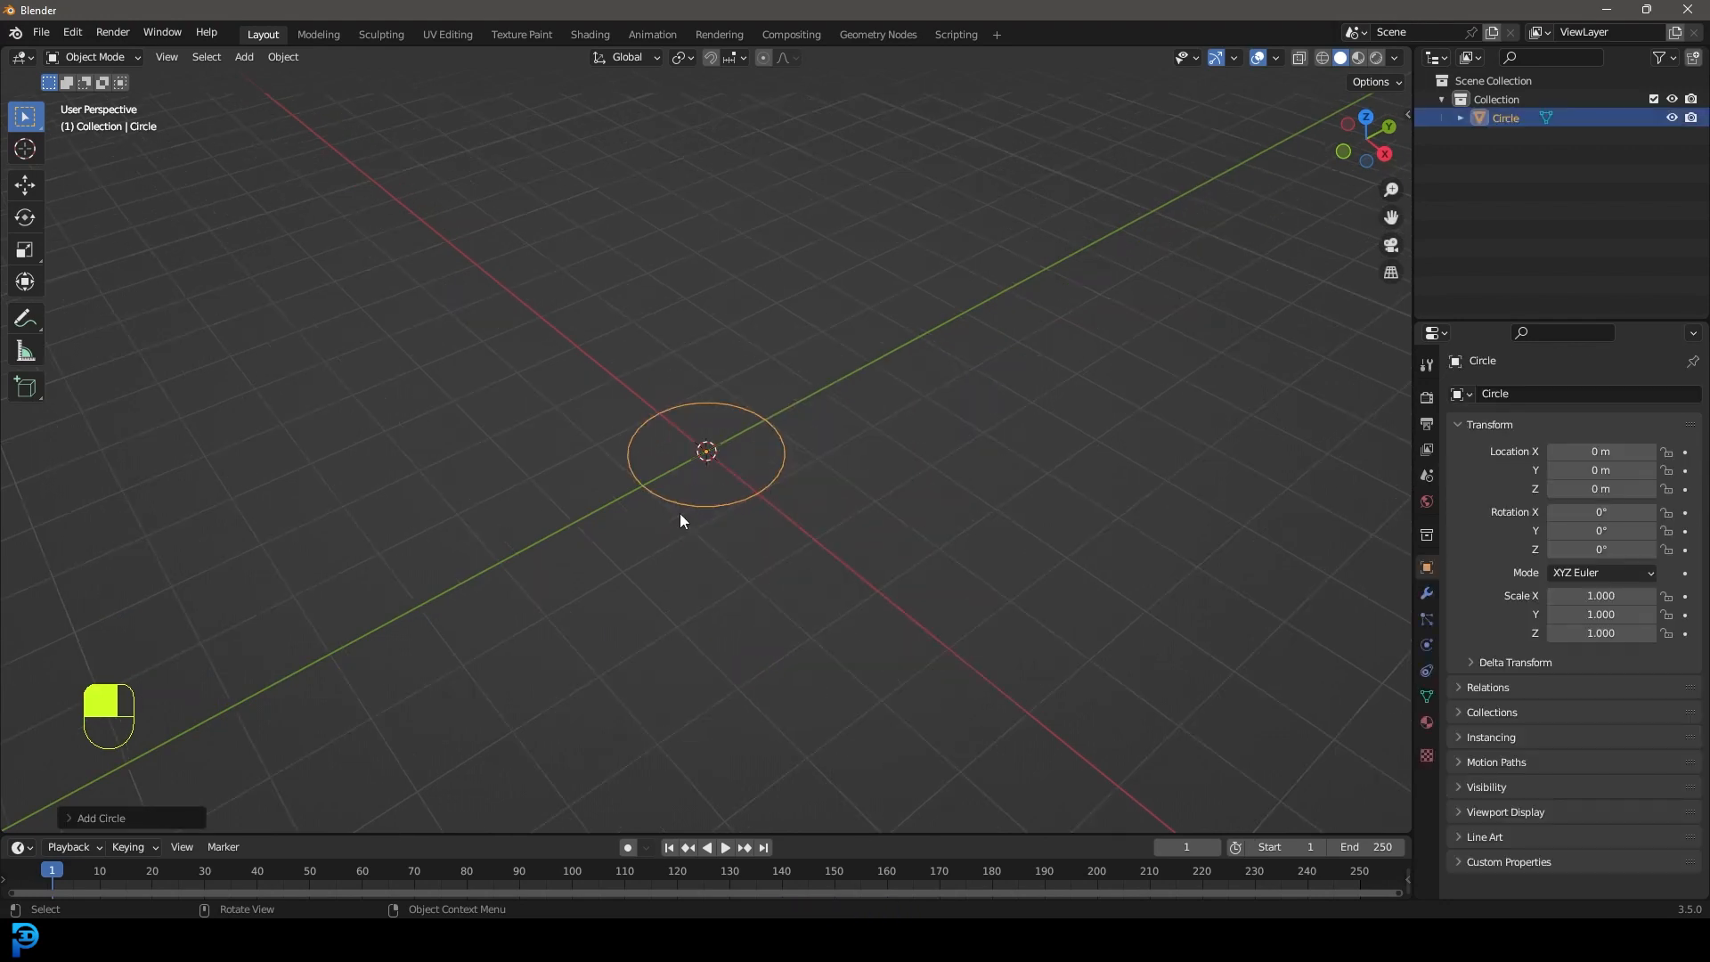
In Edit Mode, extrude the circle's vertices and scale them inward into a ring.
{"action": "key", "text": "Tab"}
{"action": "middle_click_drag", "start_coordinate": [756, 496], "coordinate": [698, 473]}
{"action": "key", "text": "KP_7"}
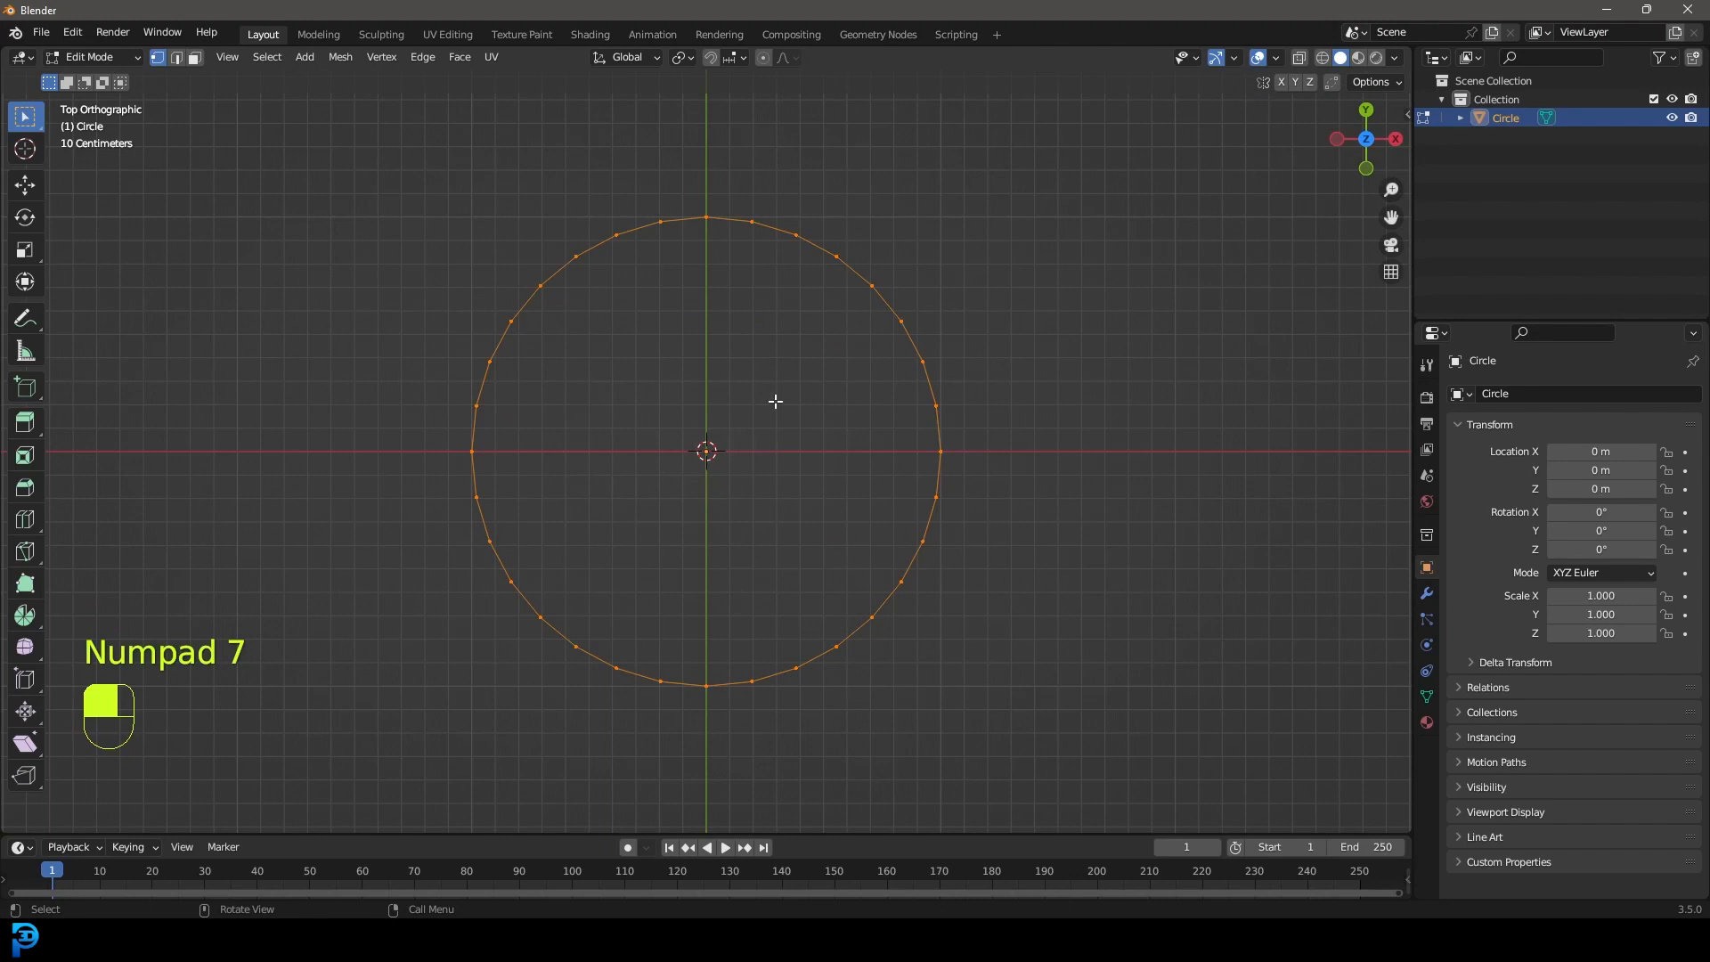
{"action": "left_click_drag", "start_coordinate": [267, 118], "coordinate": [1092, 758]}
{"action": "scroll", "coordinate": [1178, 718], "scroll_direction": "up", "scroll_amount": 1}
{"action": "key", "text": "e"}
{"action": "key", "text": "s"}
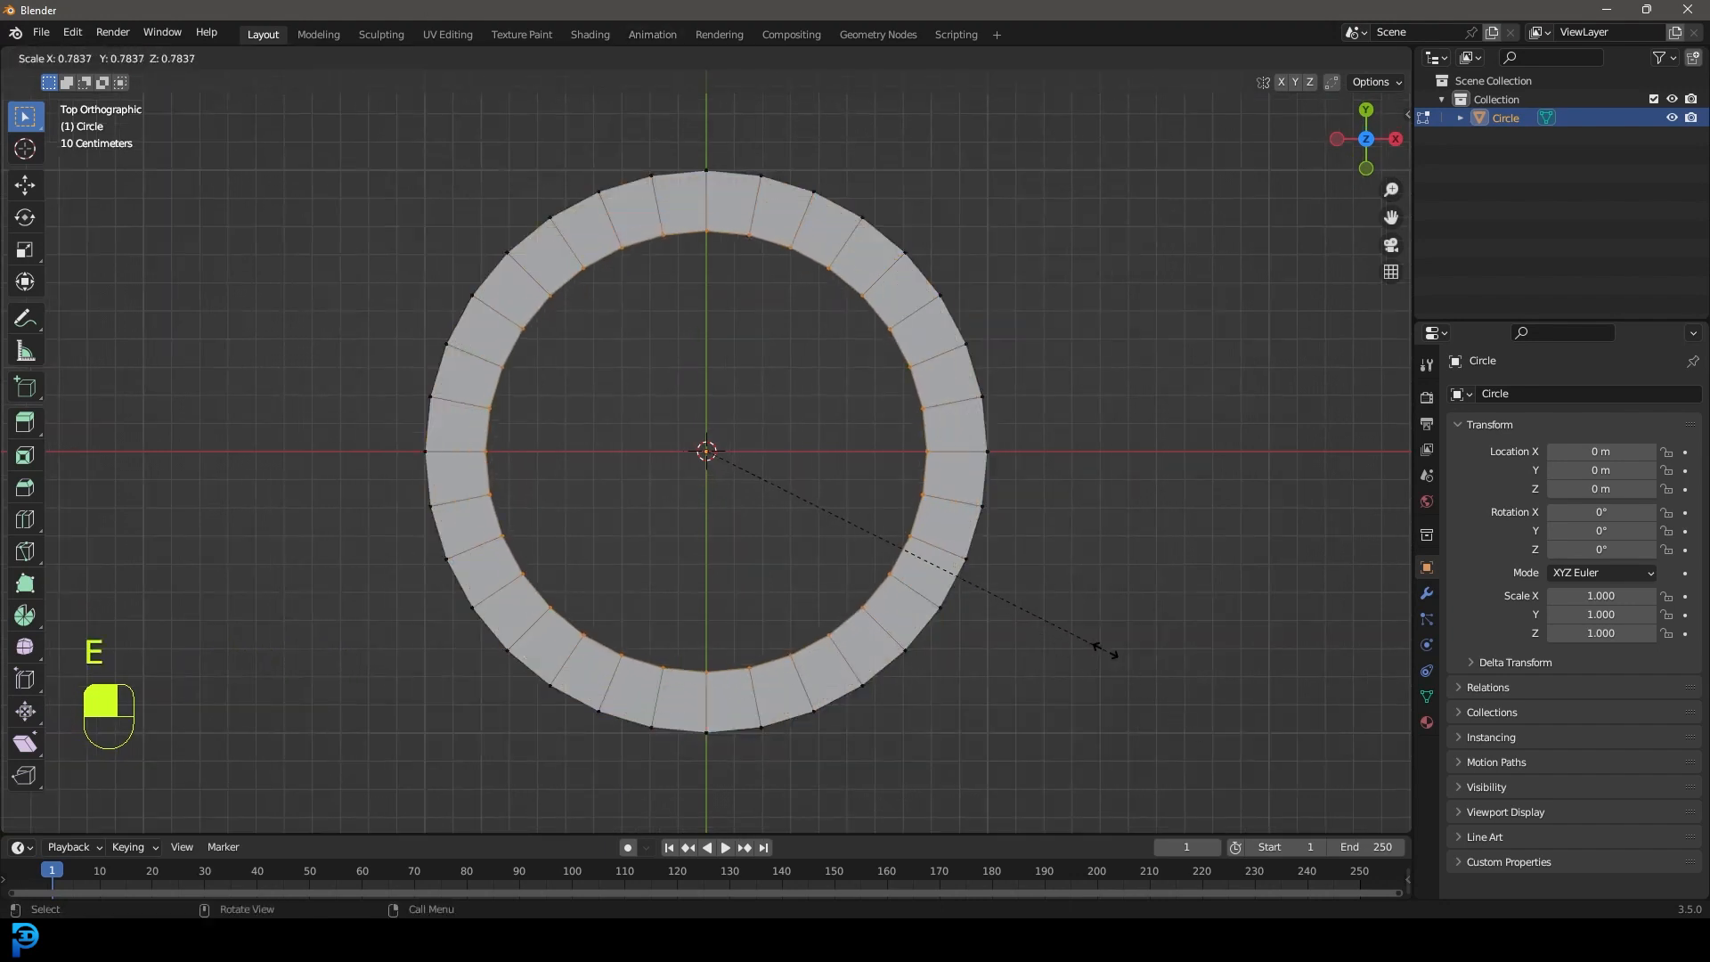
{"action": "left_click", "coordinate": [1102, 647]}
Delete every vertex except the ring's centre bottom edge, leaving one two-vertex edge.
{"action": "middle_click_drag", "start_coordinate": [675, 756], "coordinate": [677, 551], "text": "shift"}
{"action": "scroll", "coordinate": [677, 552], "scroll_direction": "up", "scroll_amount": 3}
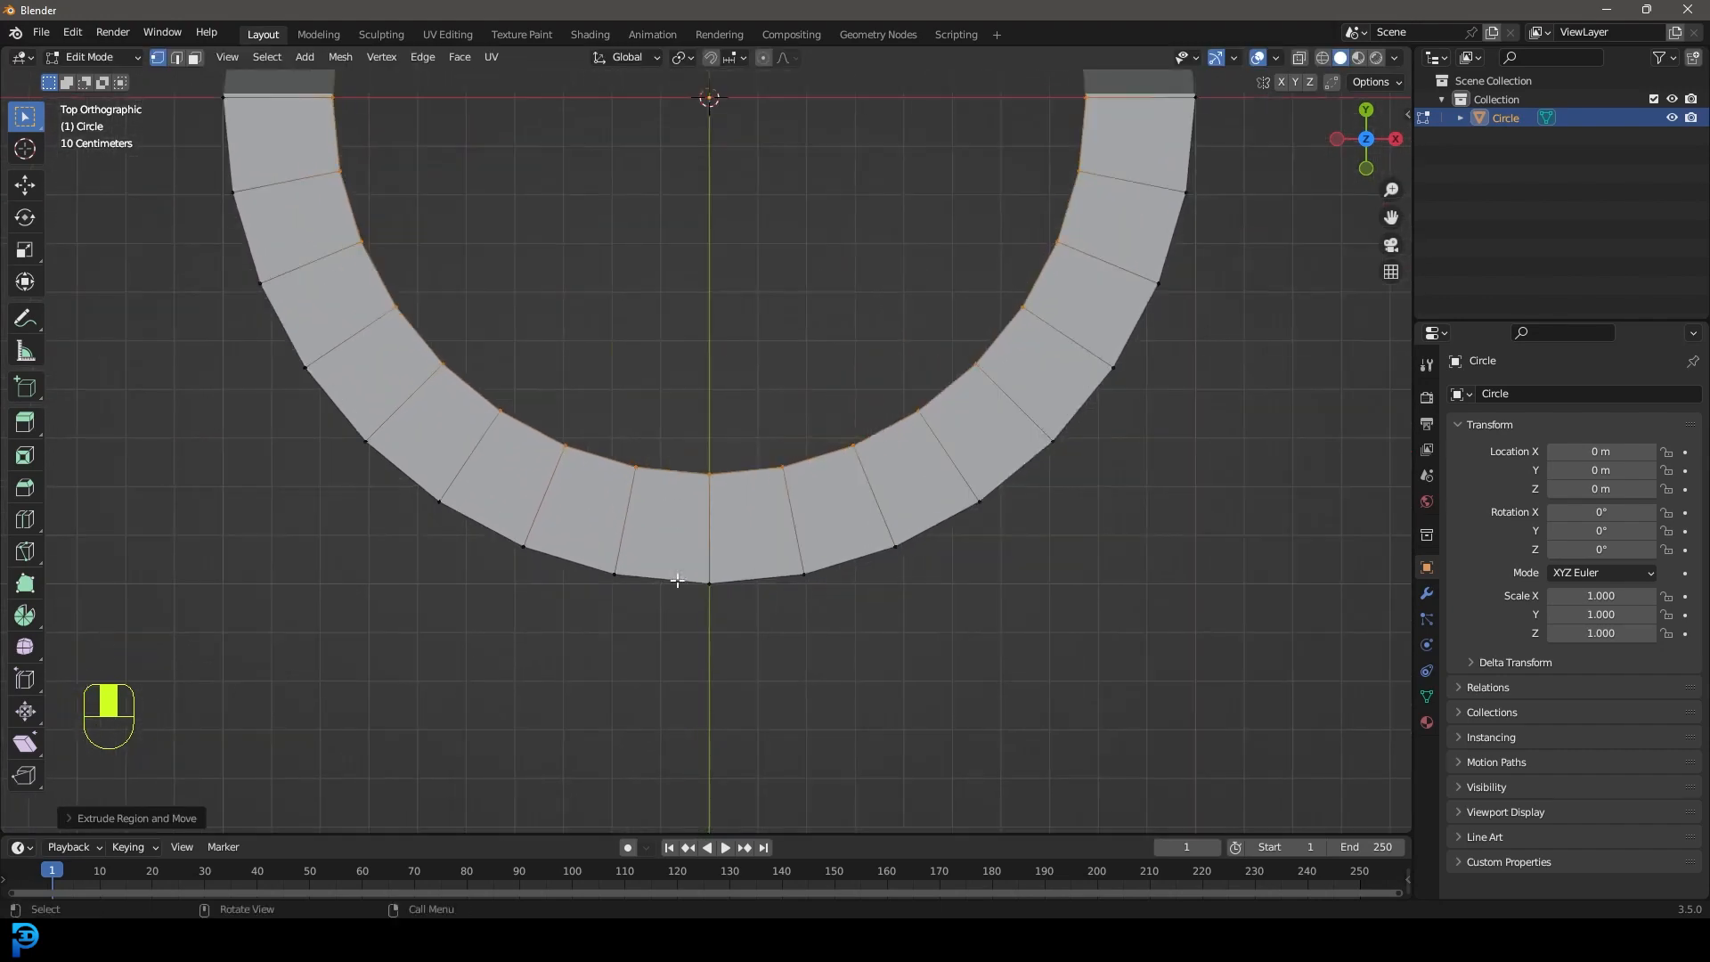
{"action": "left_click_drag", "start_coordinate": [648, 735], "coordinate": [753, 246]}
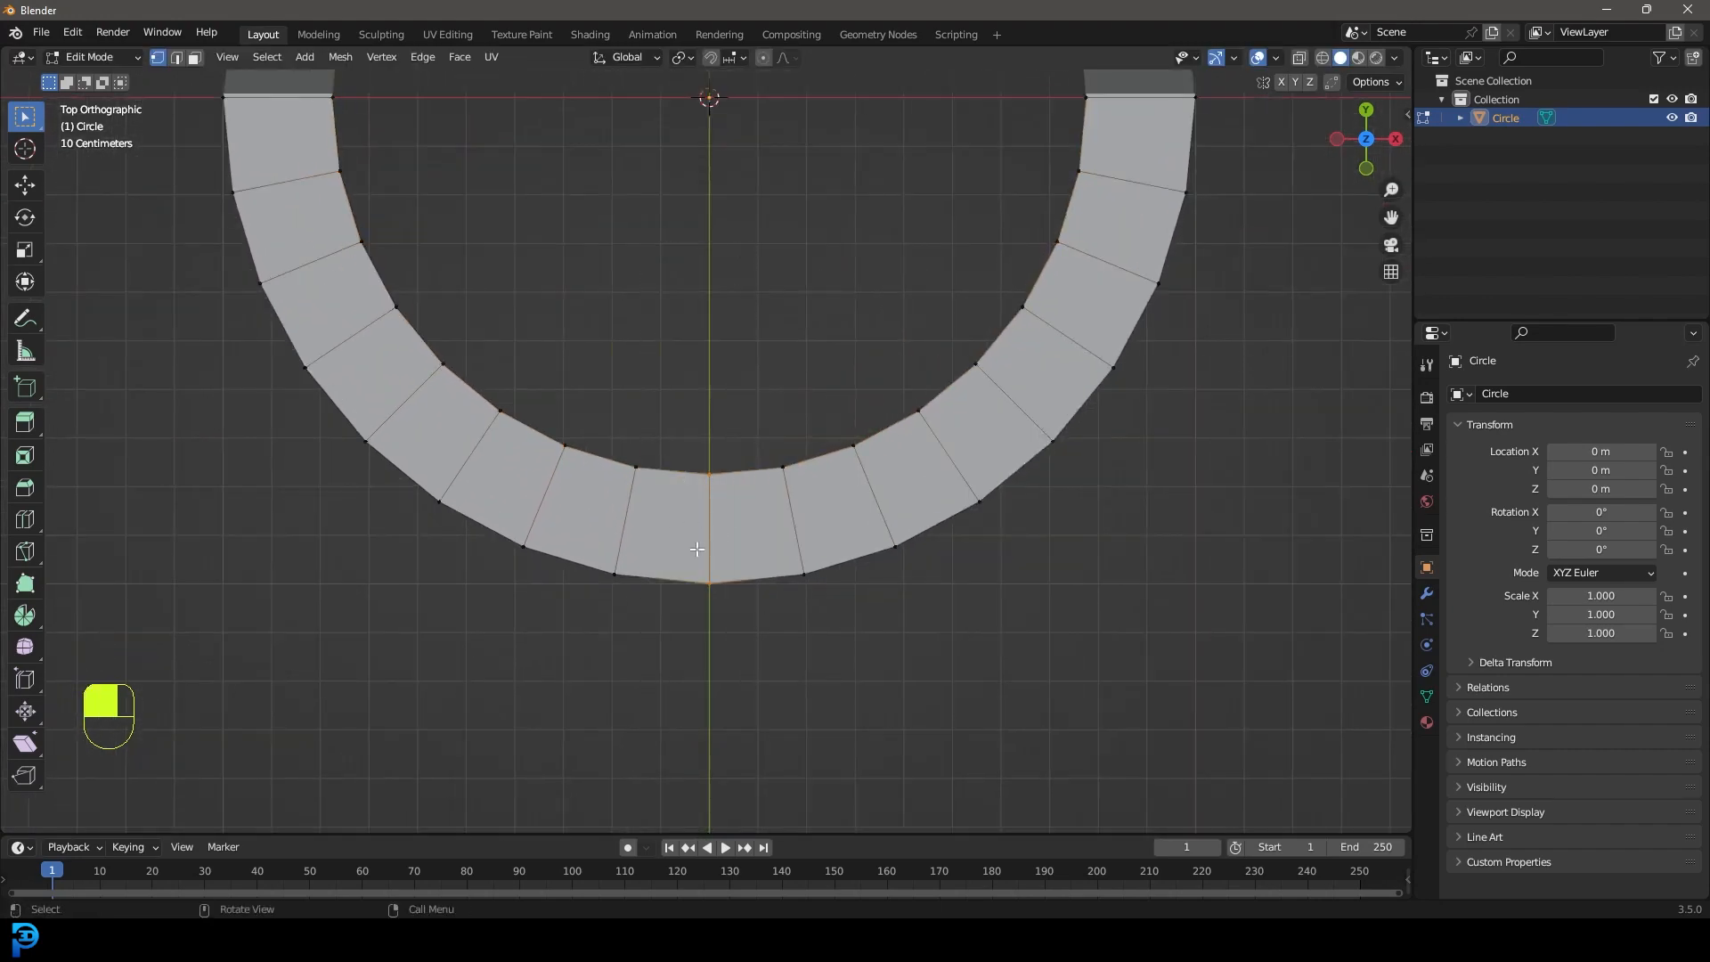
{"action": "scroll", "coordinate": [694, 532], "scroll_direction": "down", "scroll_amount": 4}
{"action": "middle_click_drag", "start_coordinate": [712, 442], "coordinate": [742, 613], "text": "shift"}
{"action": "key", "text": "ctrl+i"}
{"action": "key", "text": "g"}
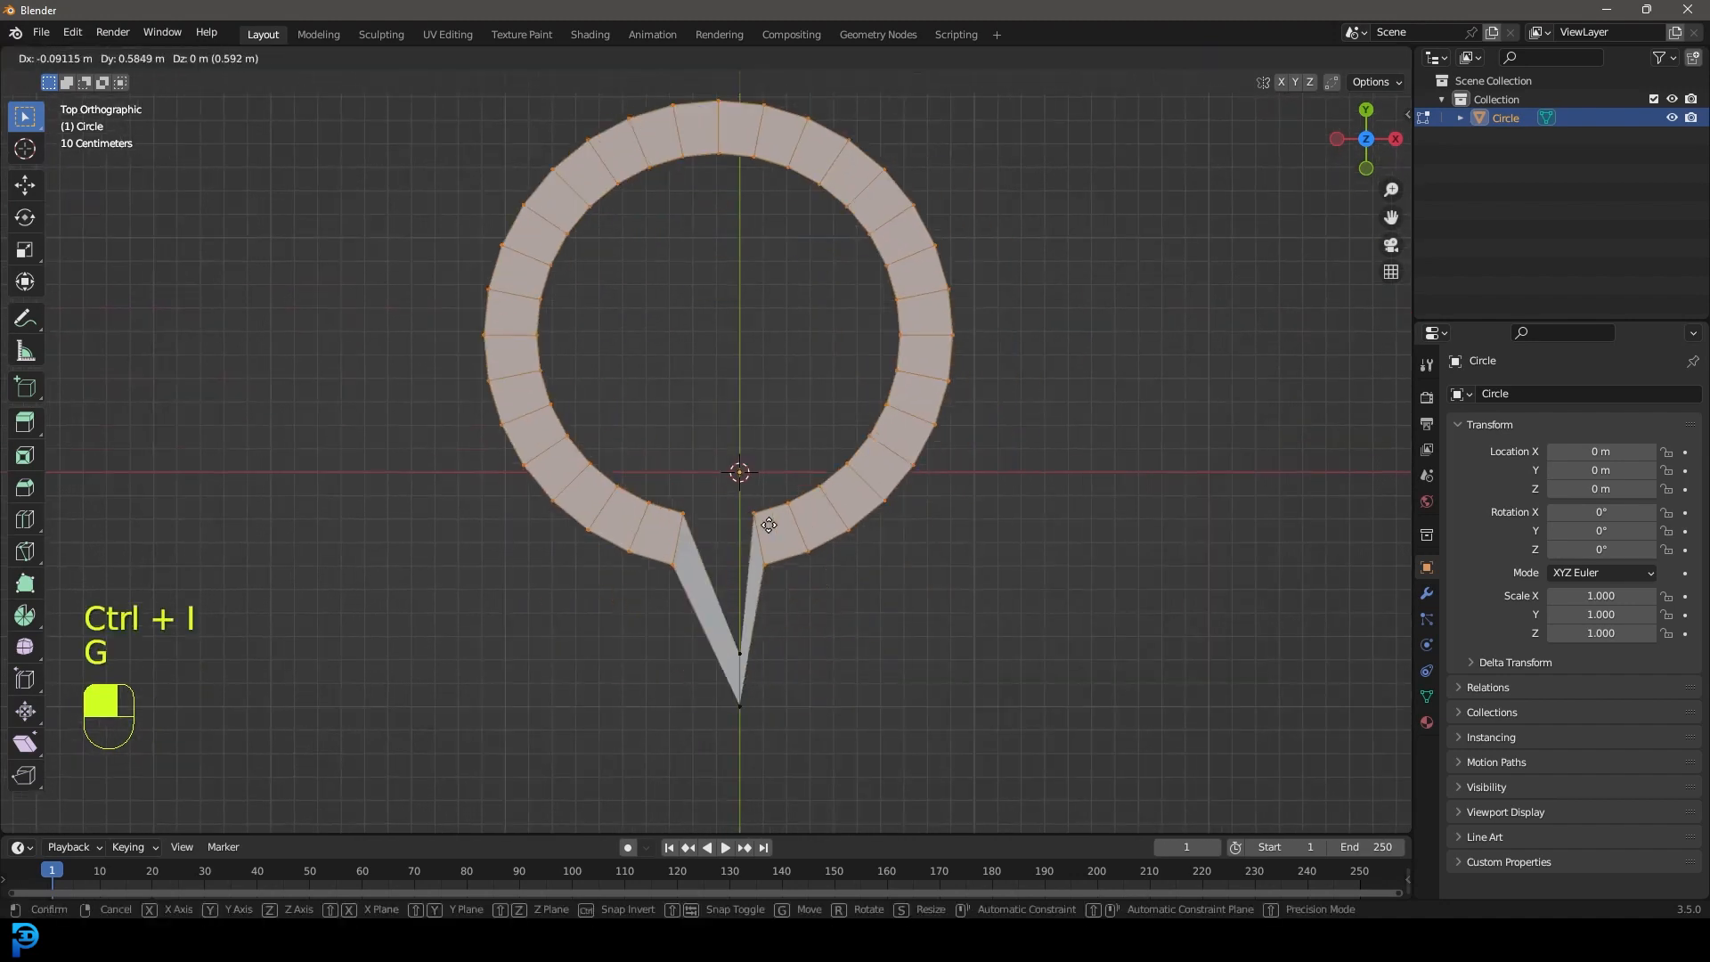
{"action": "right_click", "coordinate": [815, 478]}
{"action": "key", "text": "x"}
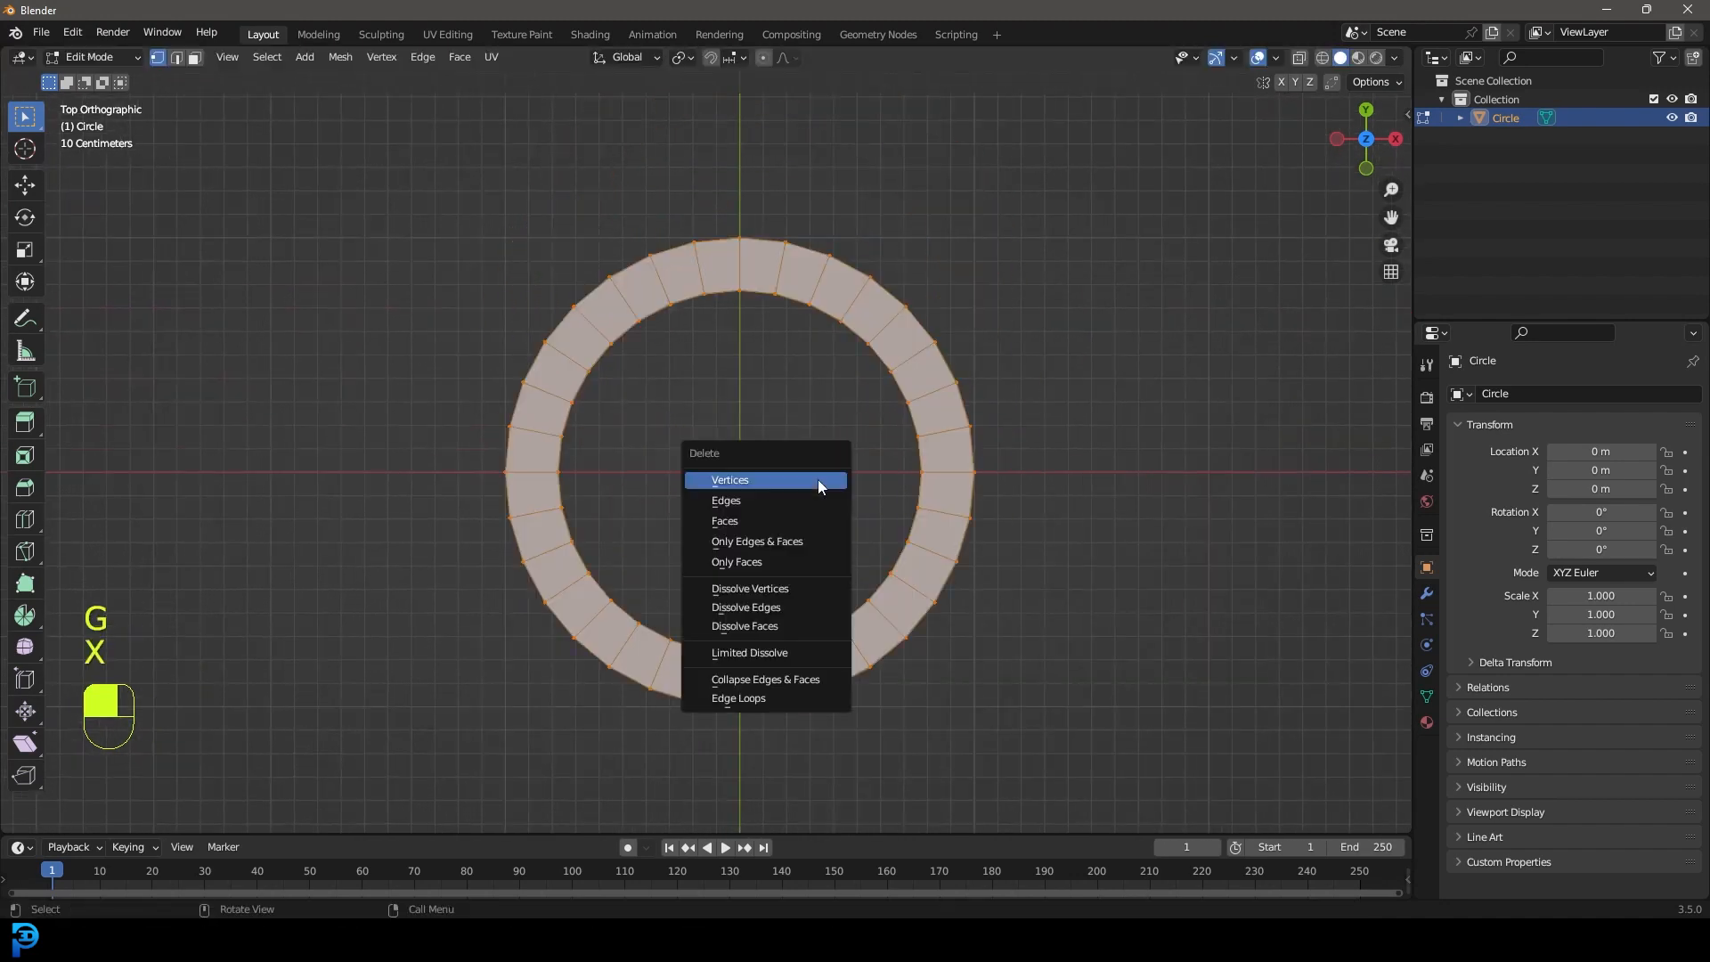
{"action": "left_click", "coordinate": [718, 482]}
{"action": "left_click_drag", "start_coordinate": [820, 786], "coordinate": [645, 496]}
{"action": "middle_click_drag", "start_coordinate": [943, 801], "coordinate": [320, 455]}
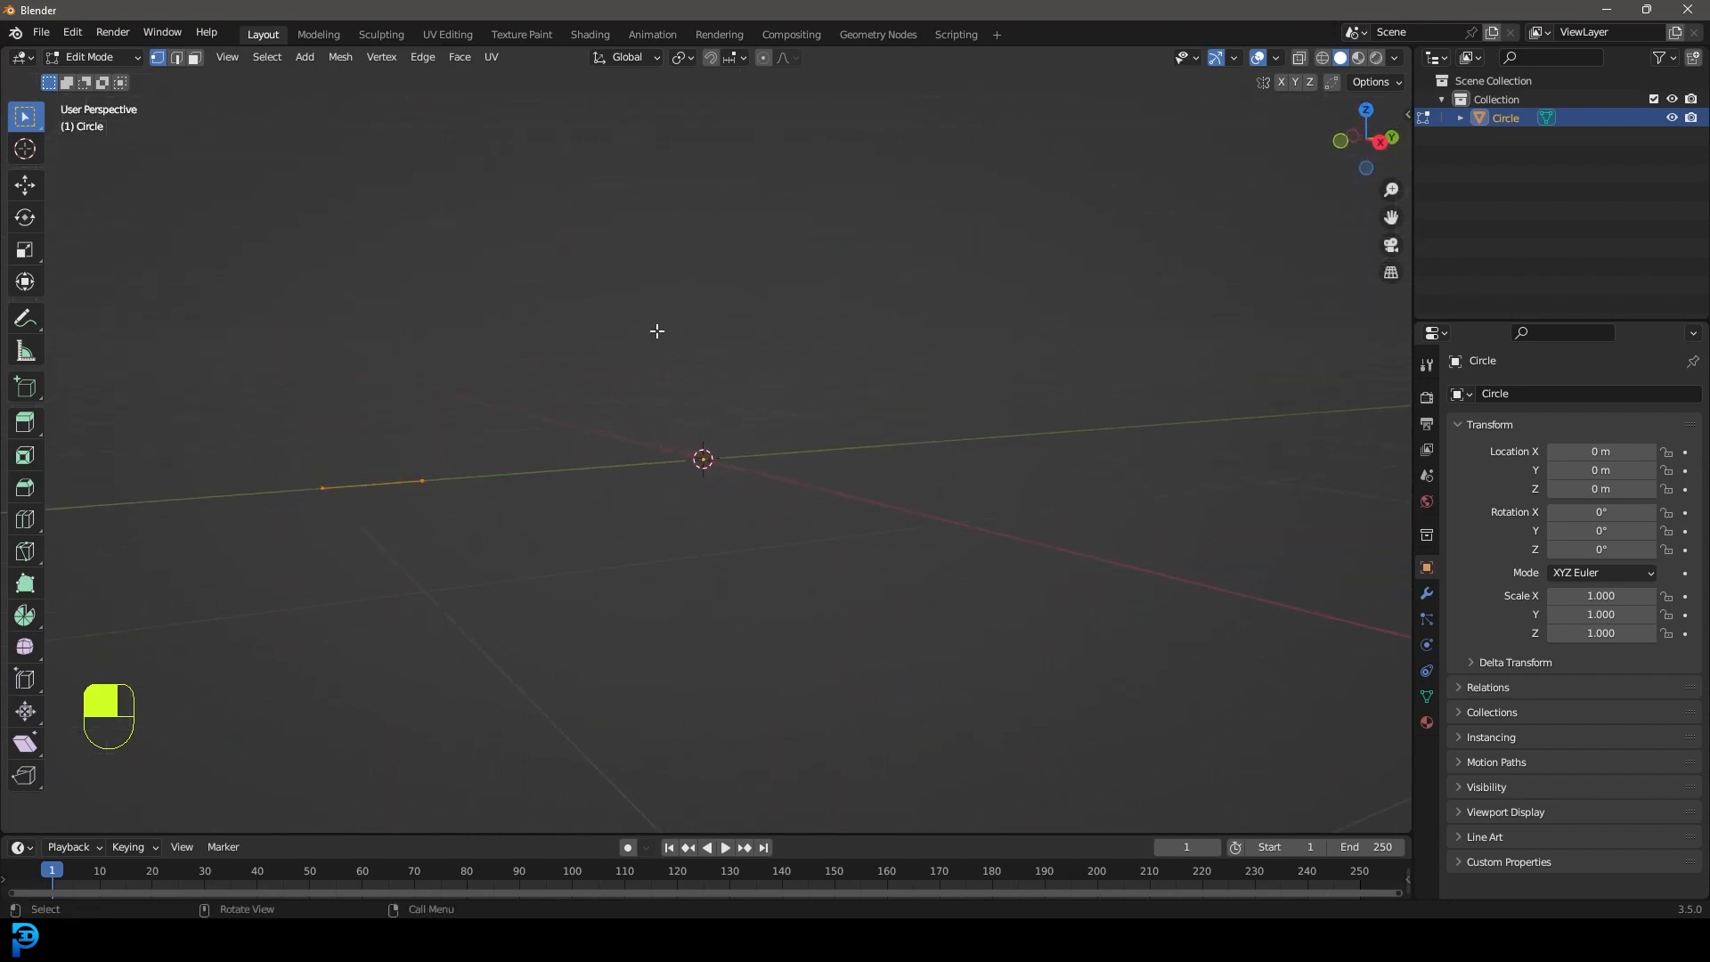
Add a Screw modifier to the edge and raise its screw offset to open a gap.
{"action": "left_click", "coordinate": [1427, 593]}
{"action": "left_click", "coordinate": [1492, 392]}
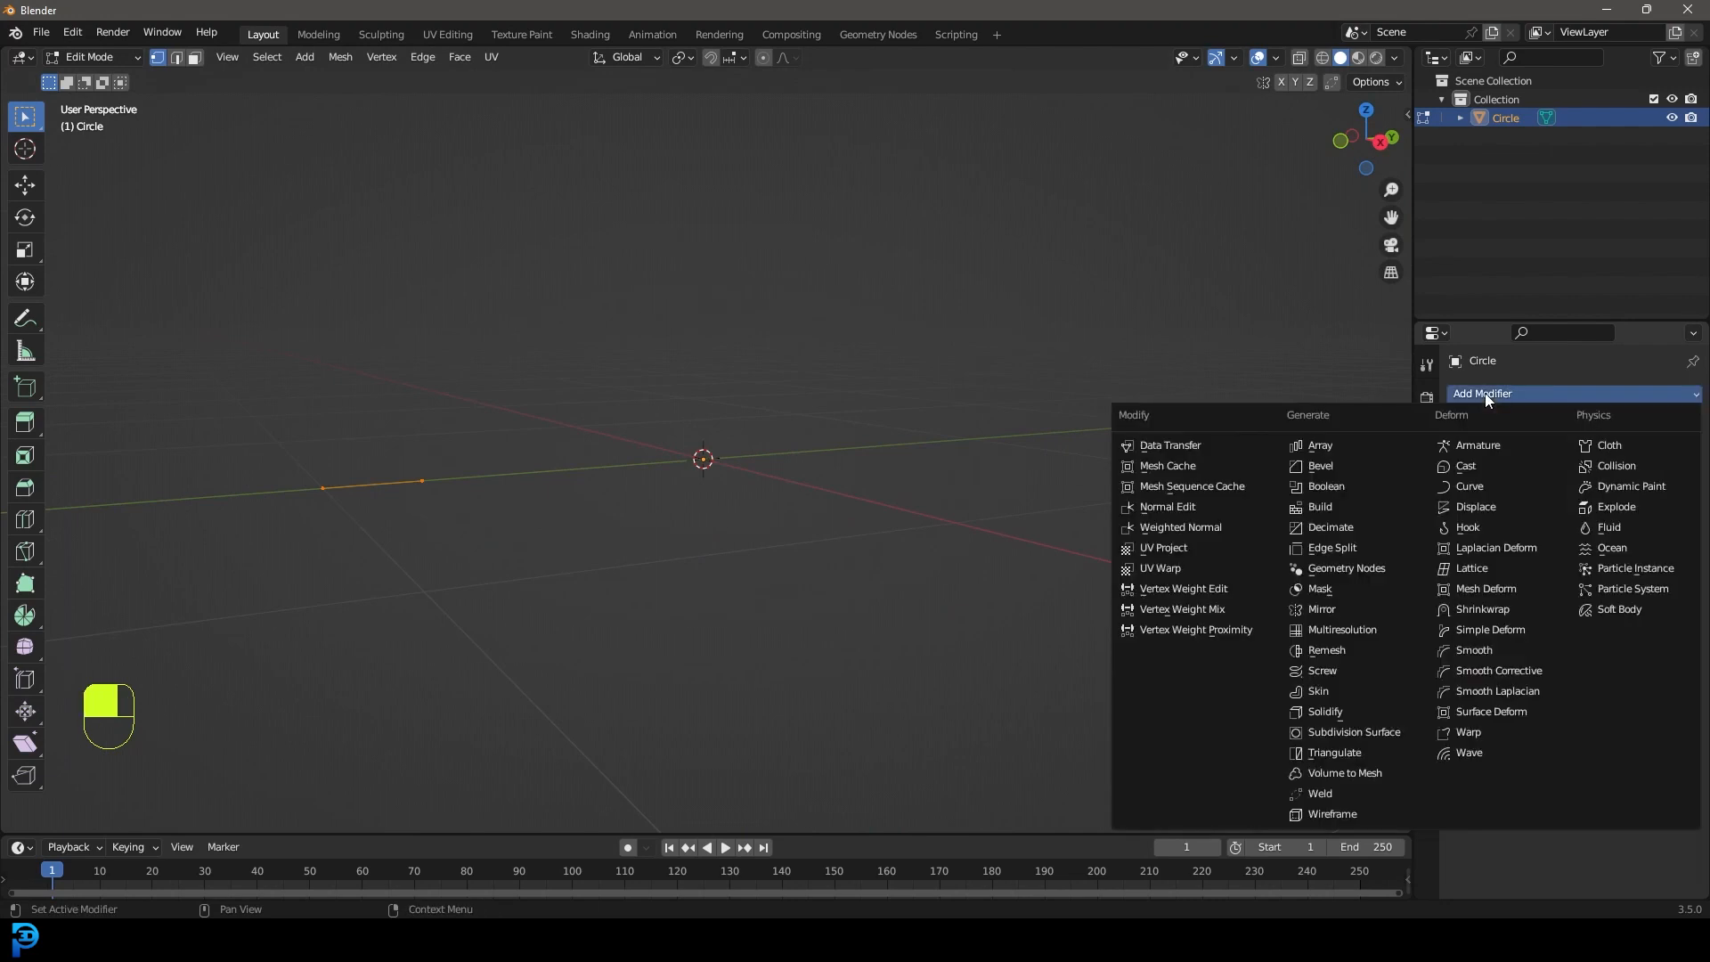
{"action": "left_click", "coordinate": [1323, 670]}
{"action": "middle_click_drag", "start_coordinate": [1111, 561], "coordinate": [889, 641]}
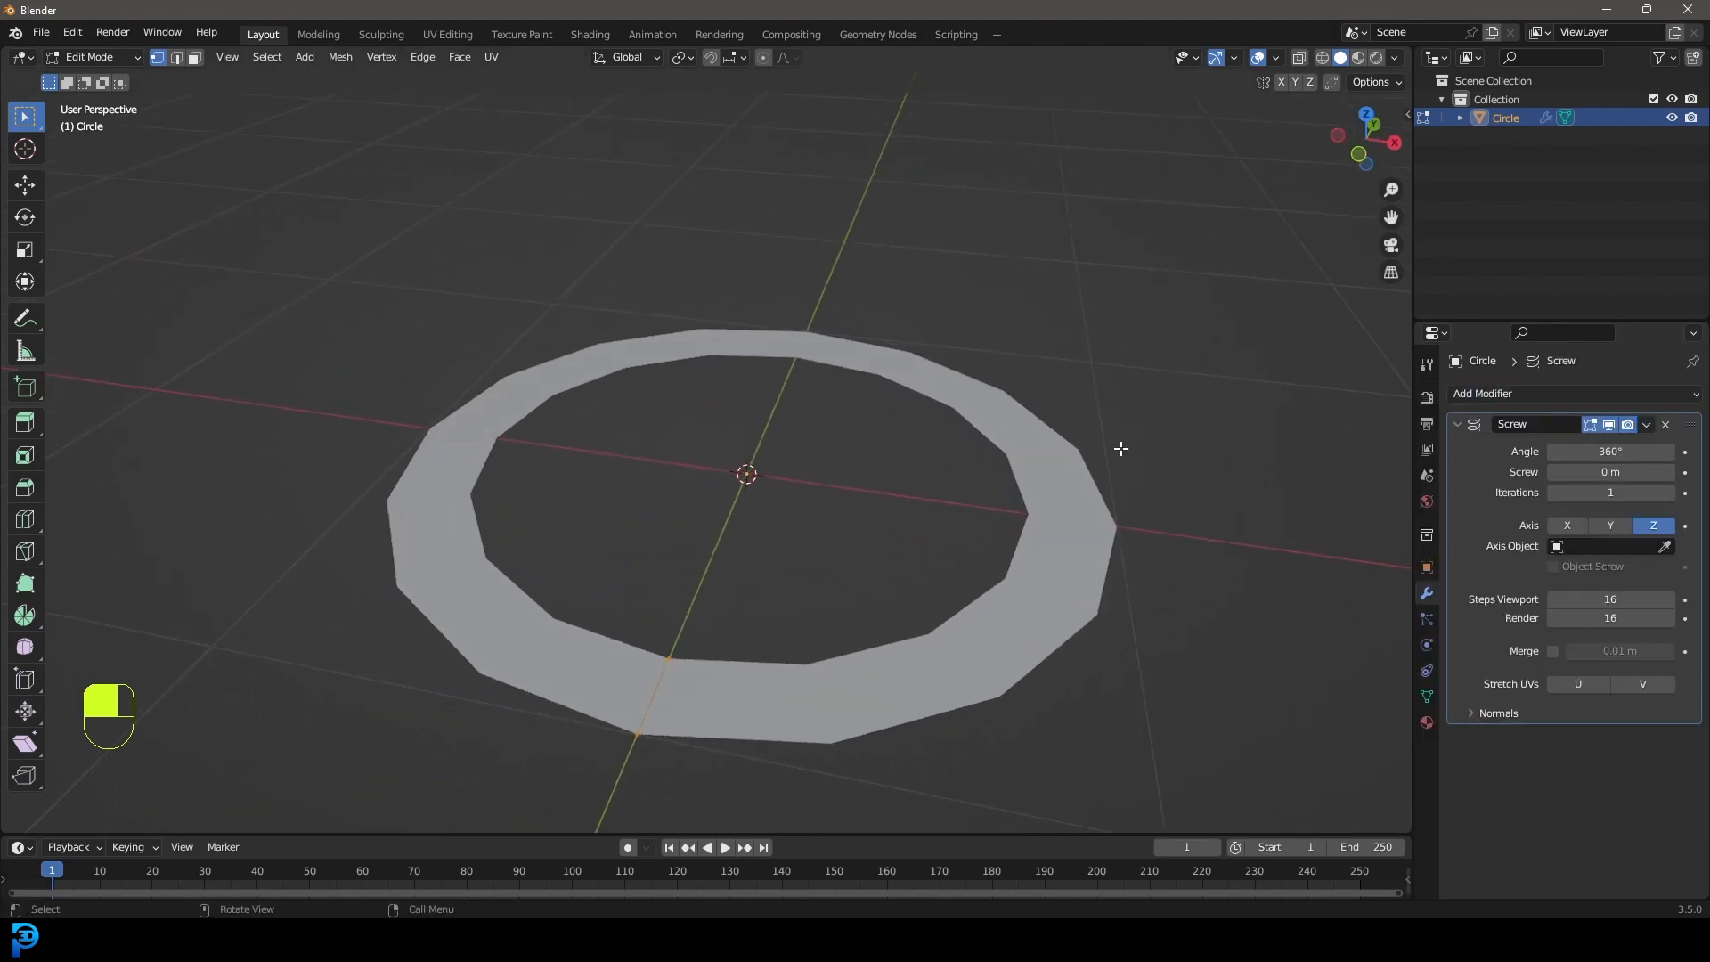
{"action": "left_click_drag", "start_coordinate": [1600, 472], "coordinate": [1689, 472], "text": "shift"}
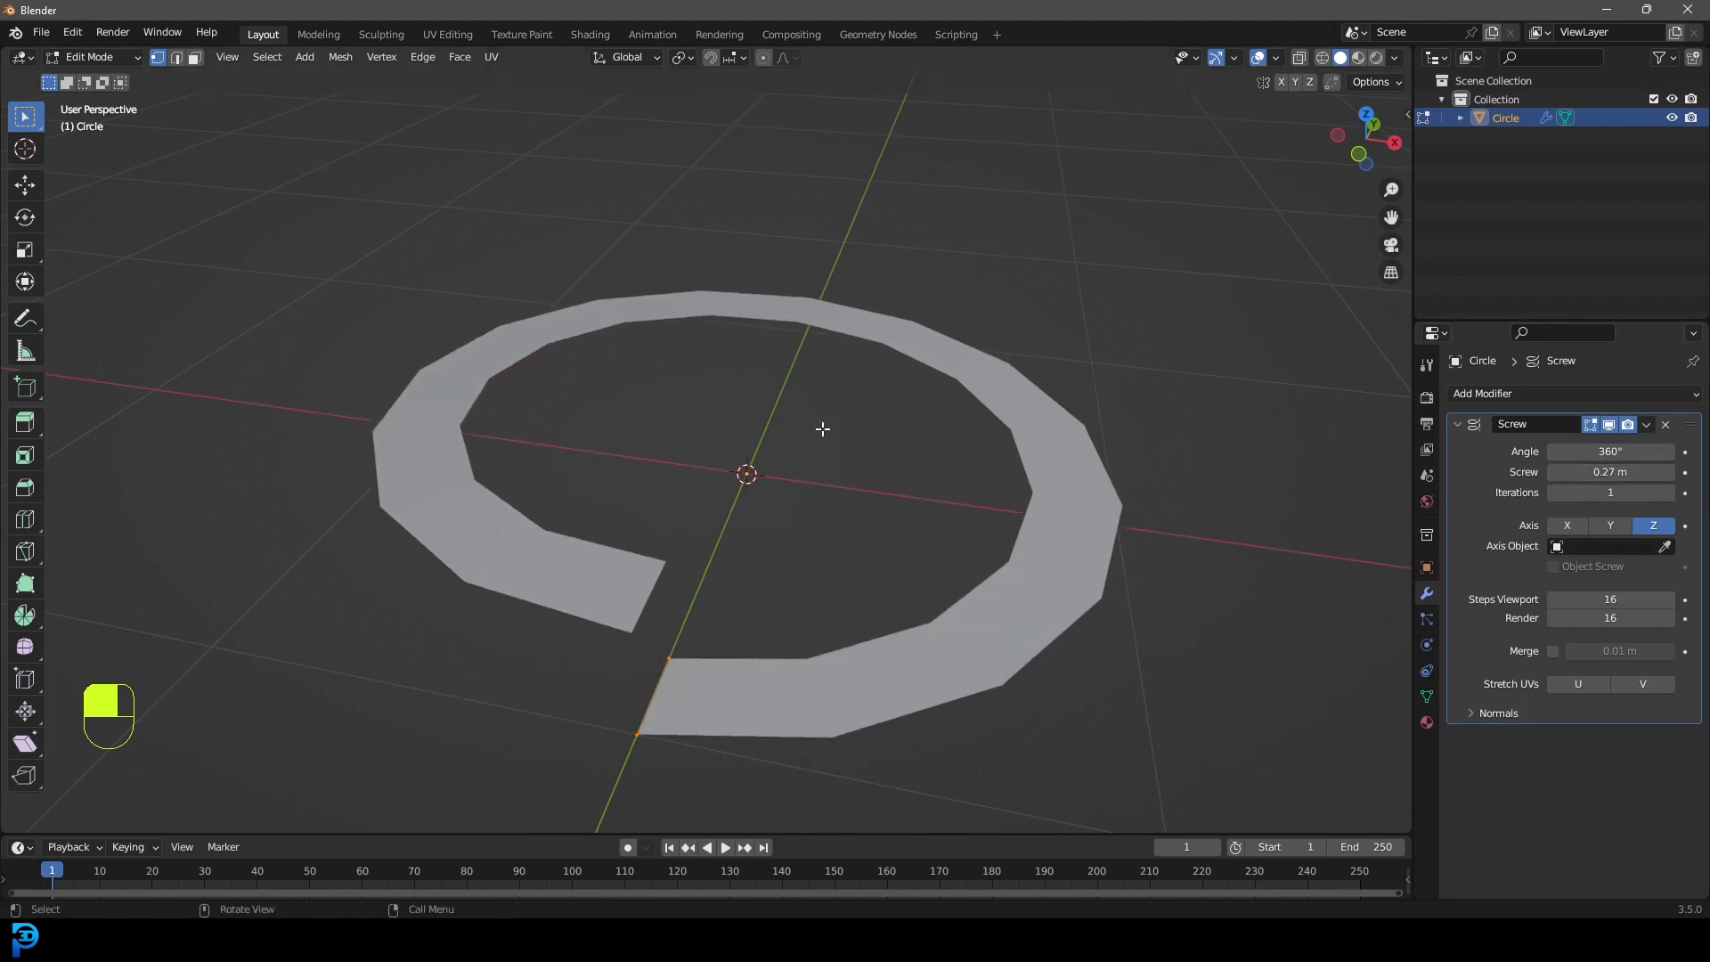
{"action": "key", "text": "KP_1"}
{"action": "key", "text": "z"}
{"action": "mouse_move", "coordinate": [862, 431]}
{"action": "middle_mouse_down"}
{"action": "mouse_move", "coordinate": [890, 389]}
{"action": "mouse_move", "coordinate": [891, 404]}
{"action": "middle_mouse_up"}
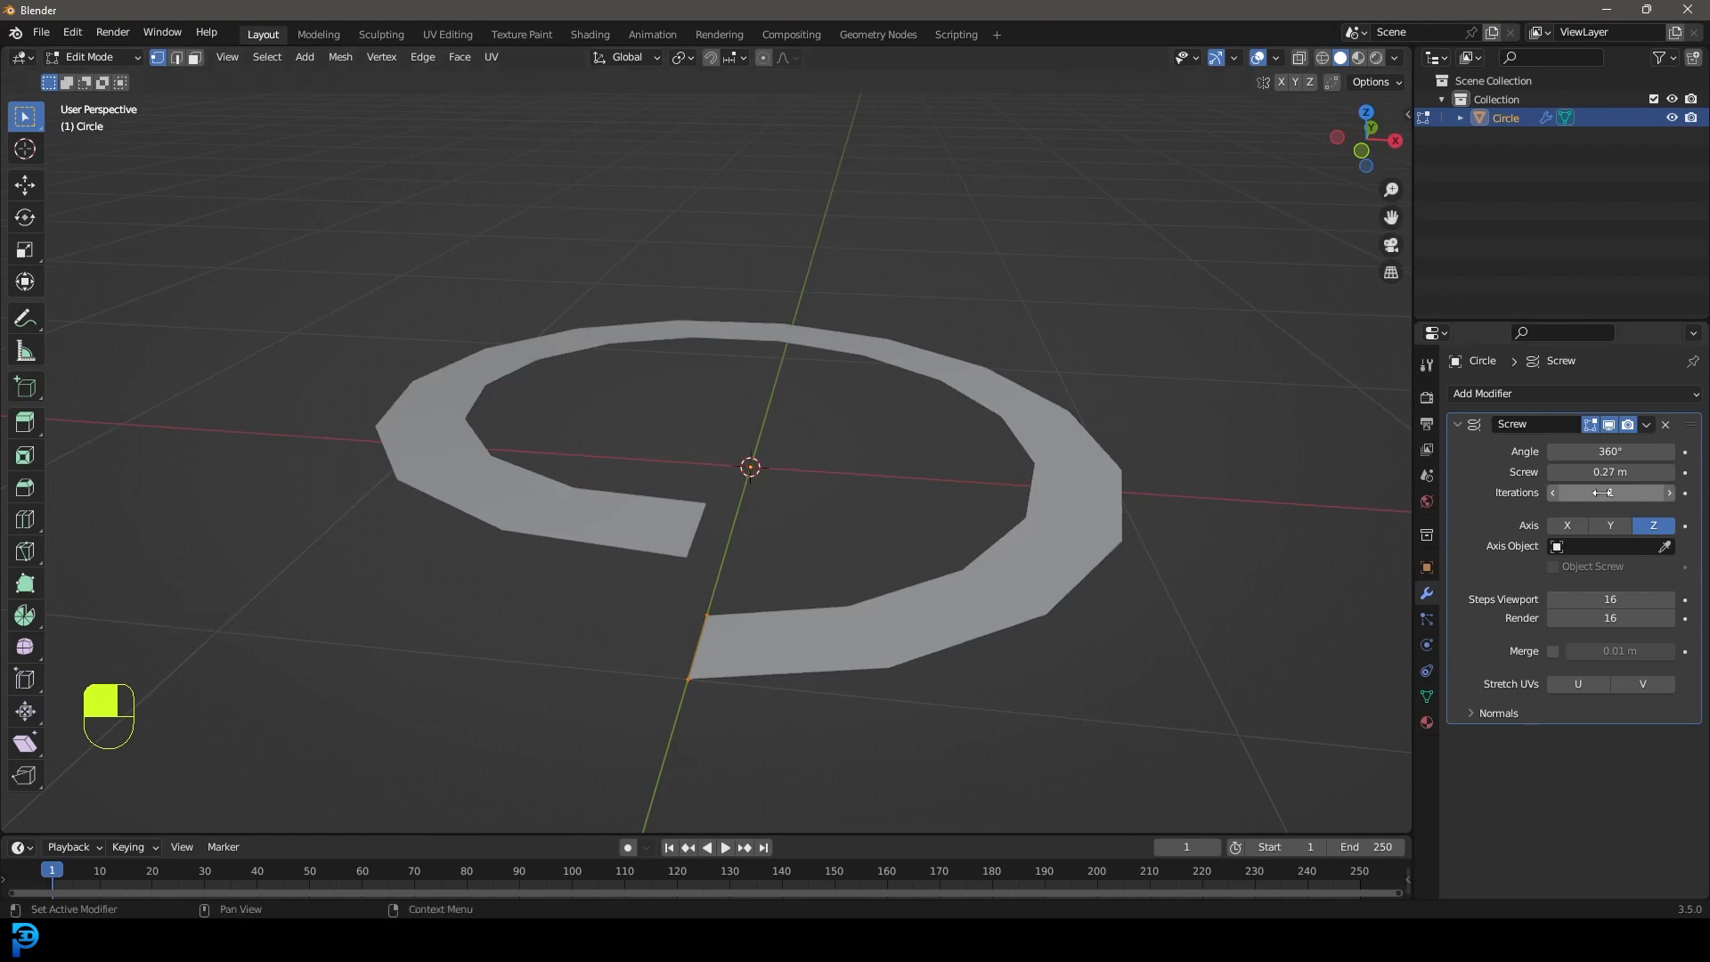
Set the Screw modifier's Iterations to 2 turns.
{"action": "left_click", "coordinate": [1669, 494]}
{"action": "middle_click_drag", "start_coordinate": [775, 383], "coordinate": [837, 376]}
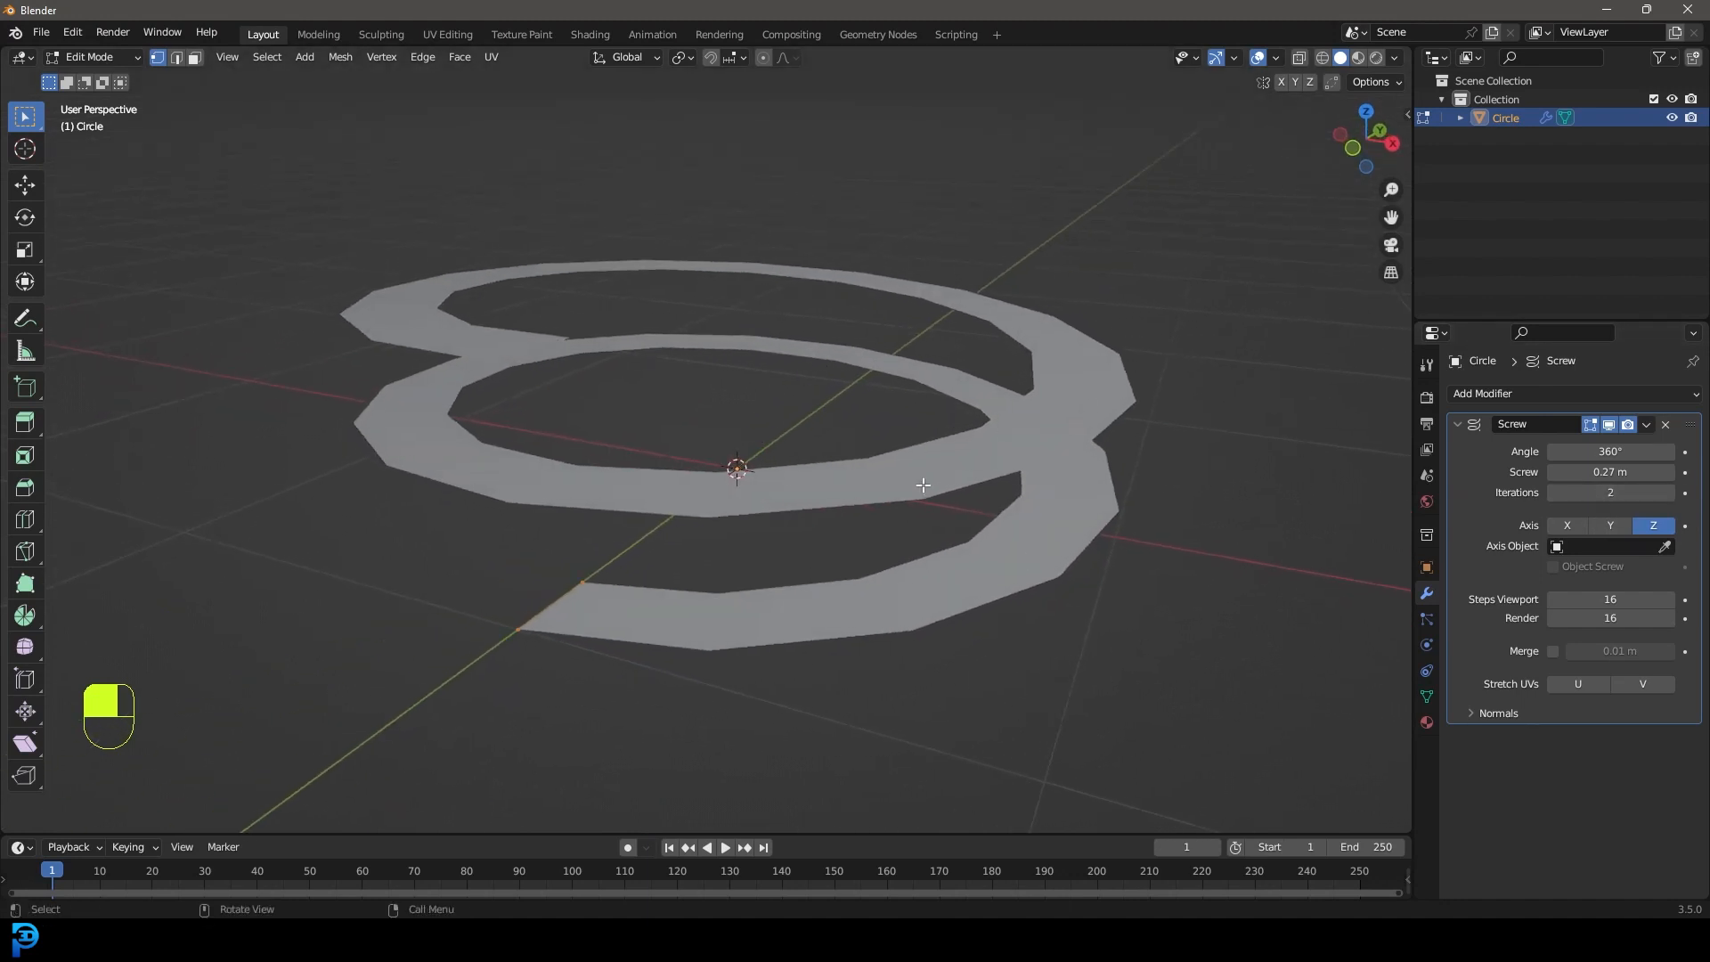
{"action": "left_click_drag", "start_coordinate": [1606, 494], "coordinate": [1639, 495]}
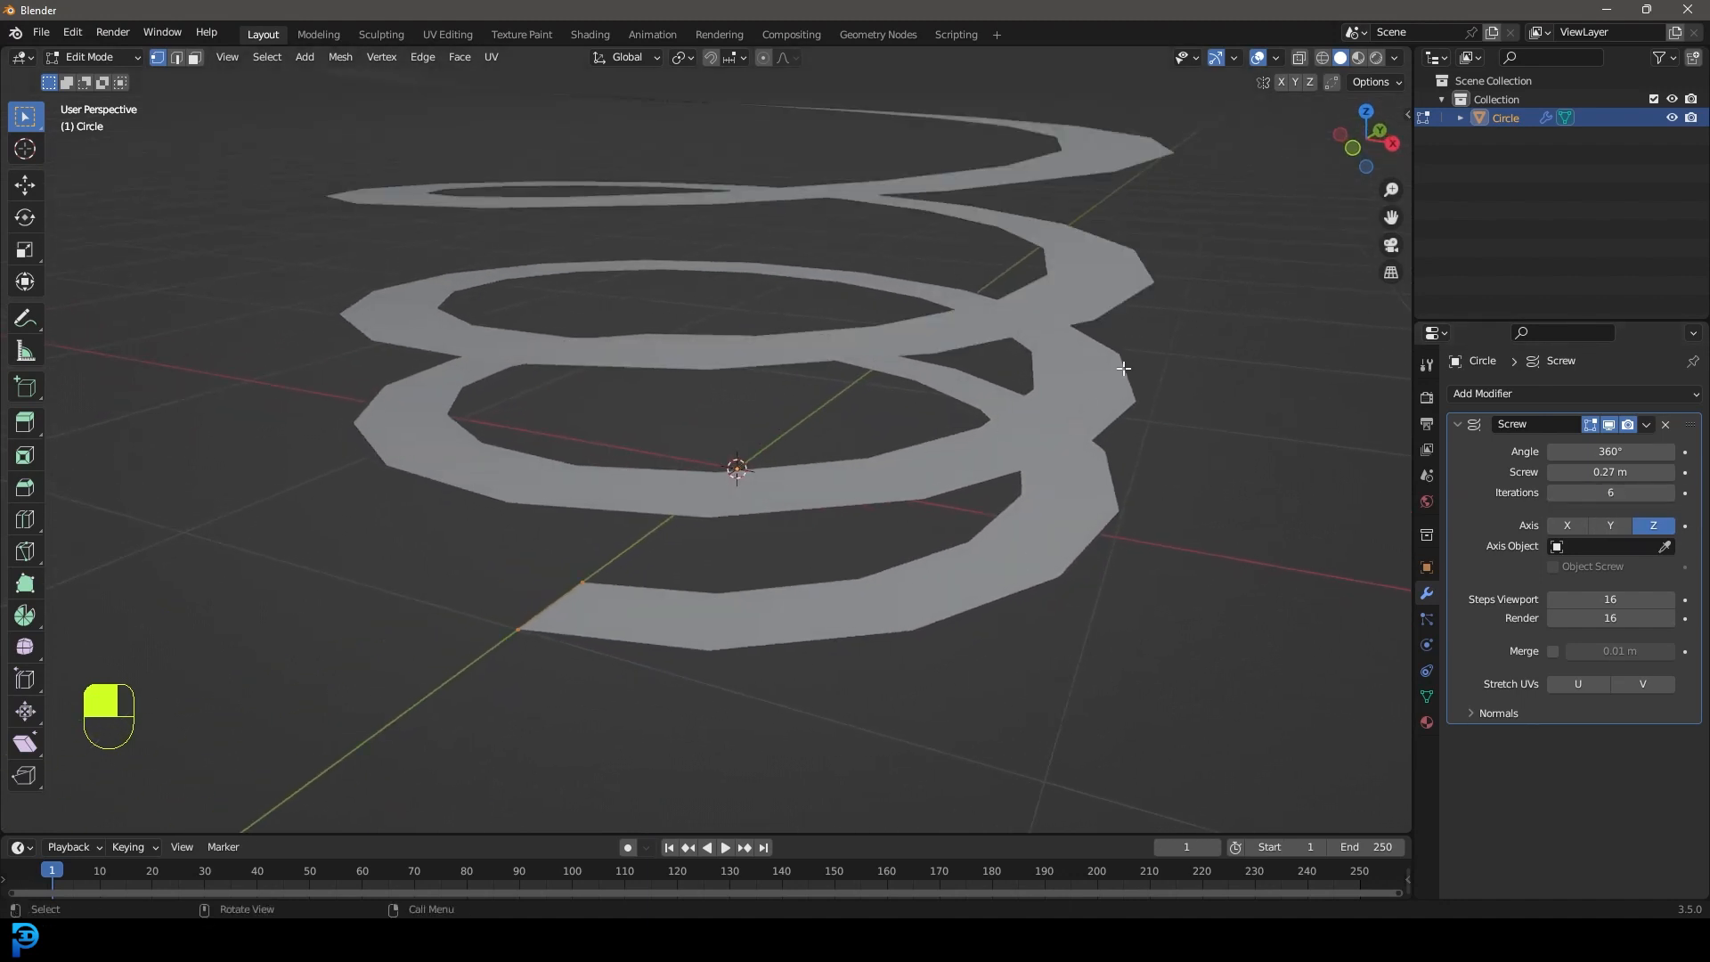
{"action": "scroll", "coordinate": [924, 315], "scroll_direction": "down", "scroll_amount": 1}
{"action": "scroll", "coordinate": [848, 319], "scroll_direction": "down", "scroll_amount": 4}
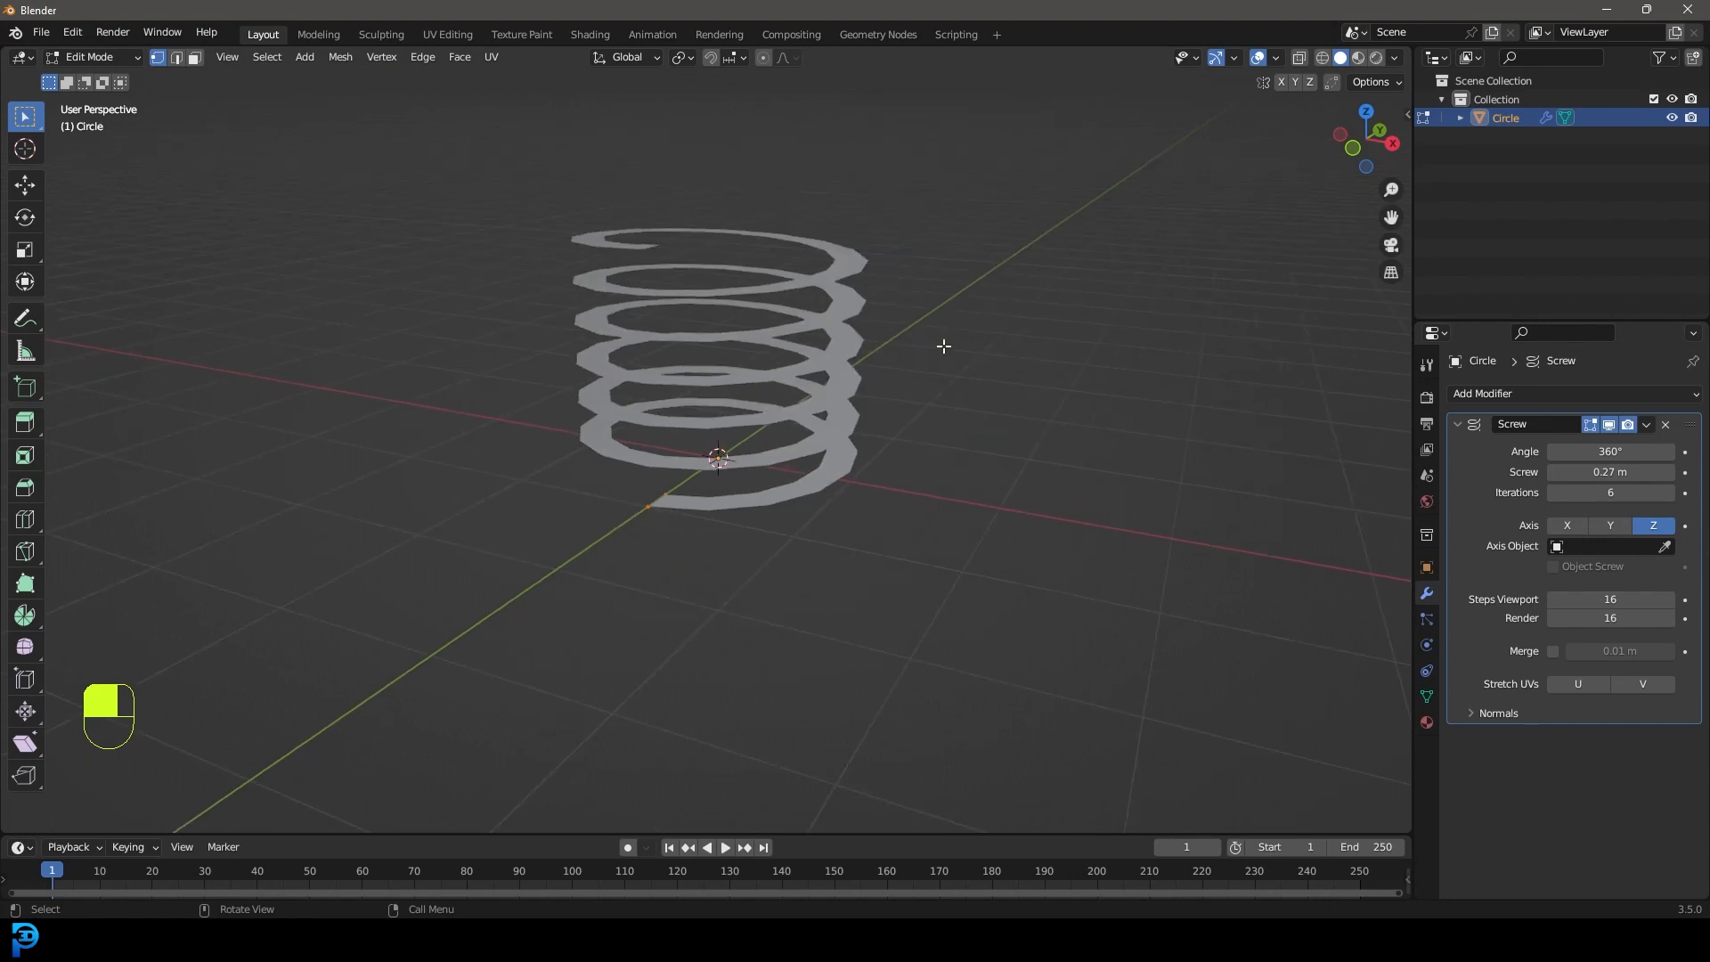
{"action": "left_click", "coordinate": [1552, 493]}
{"action": "left_click", "coordinate": [1552, 492]}
{"action": "left_click", "coordinate": [1552, 492]}
{"action": "left_click", "coordinate": [1553, 493]}
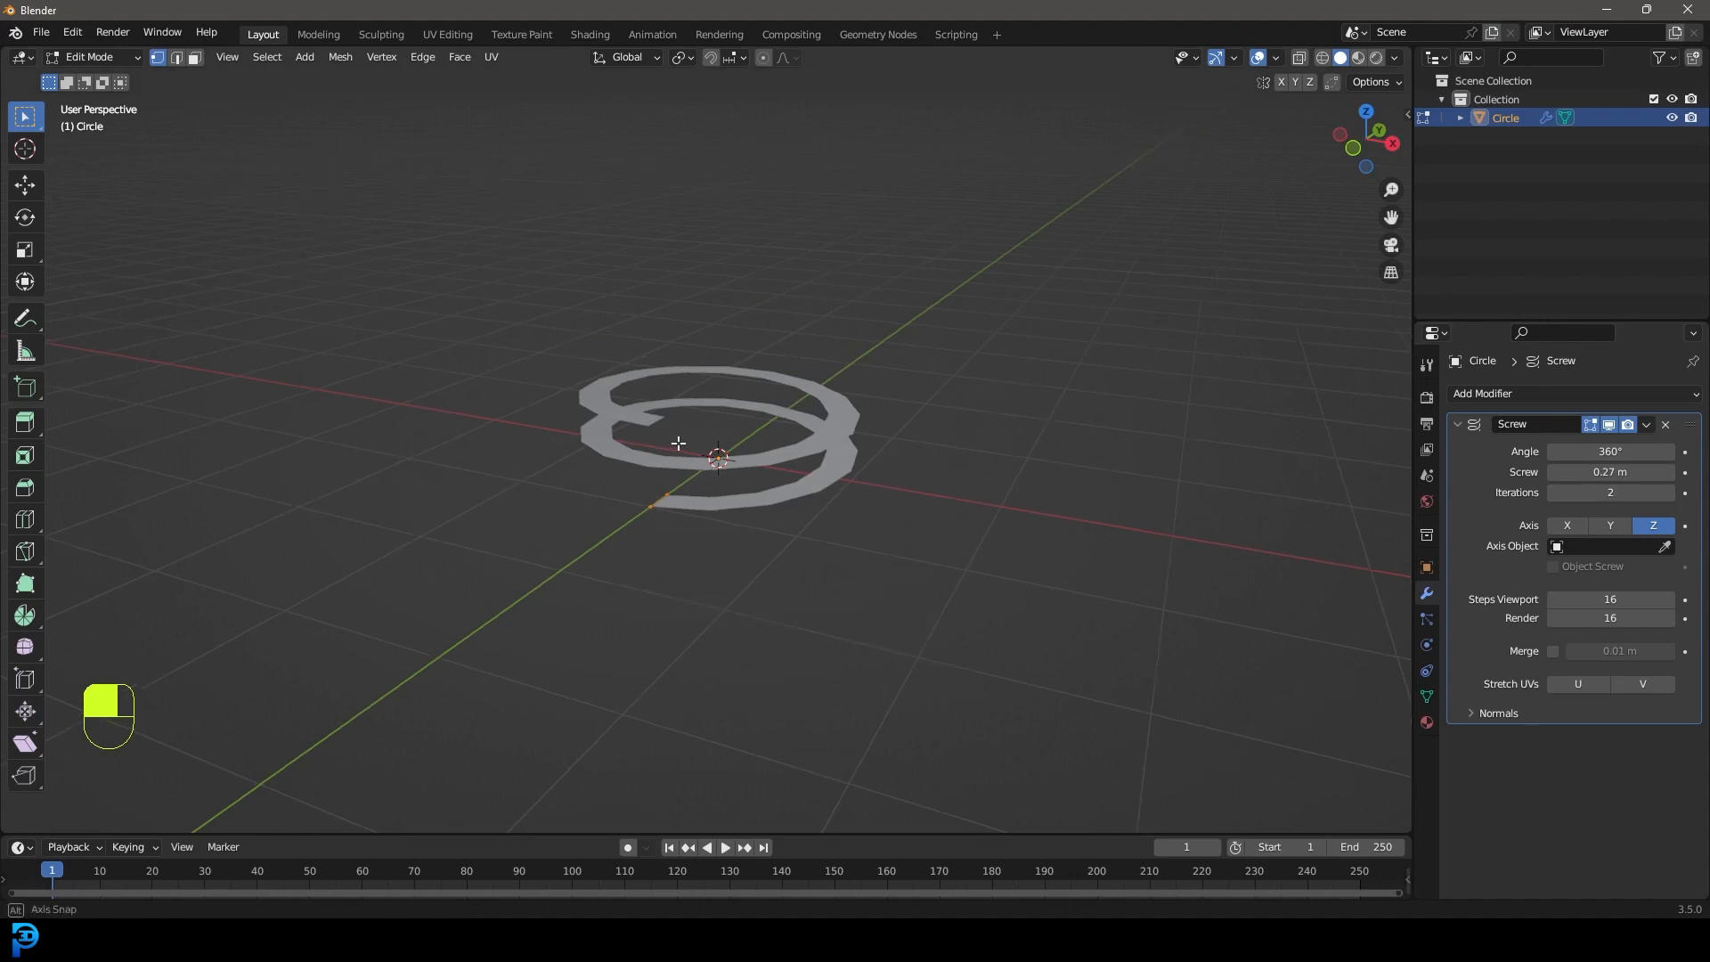
{"action": "scroll", "coordinate": [694, 444], "scroll_direction": "up", "scroll_amount": 2}
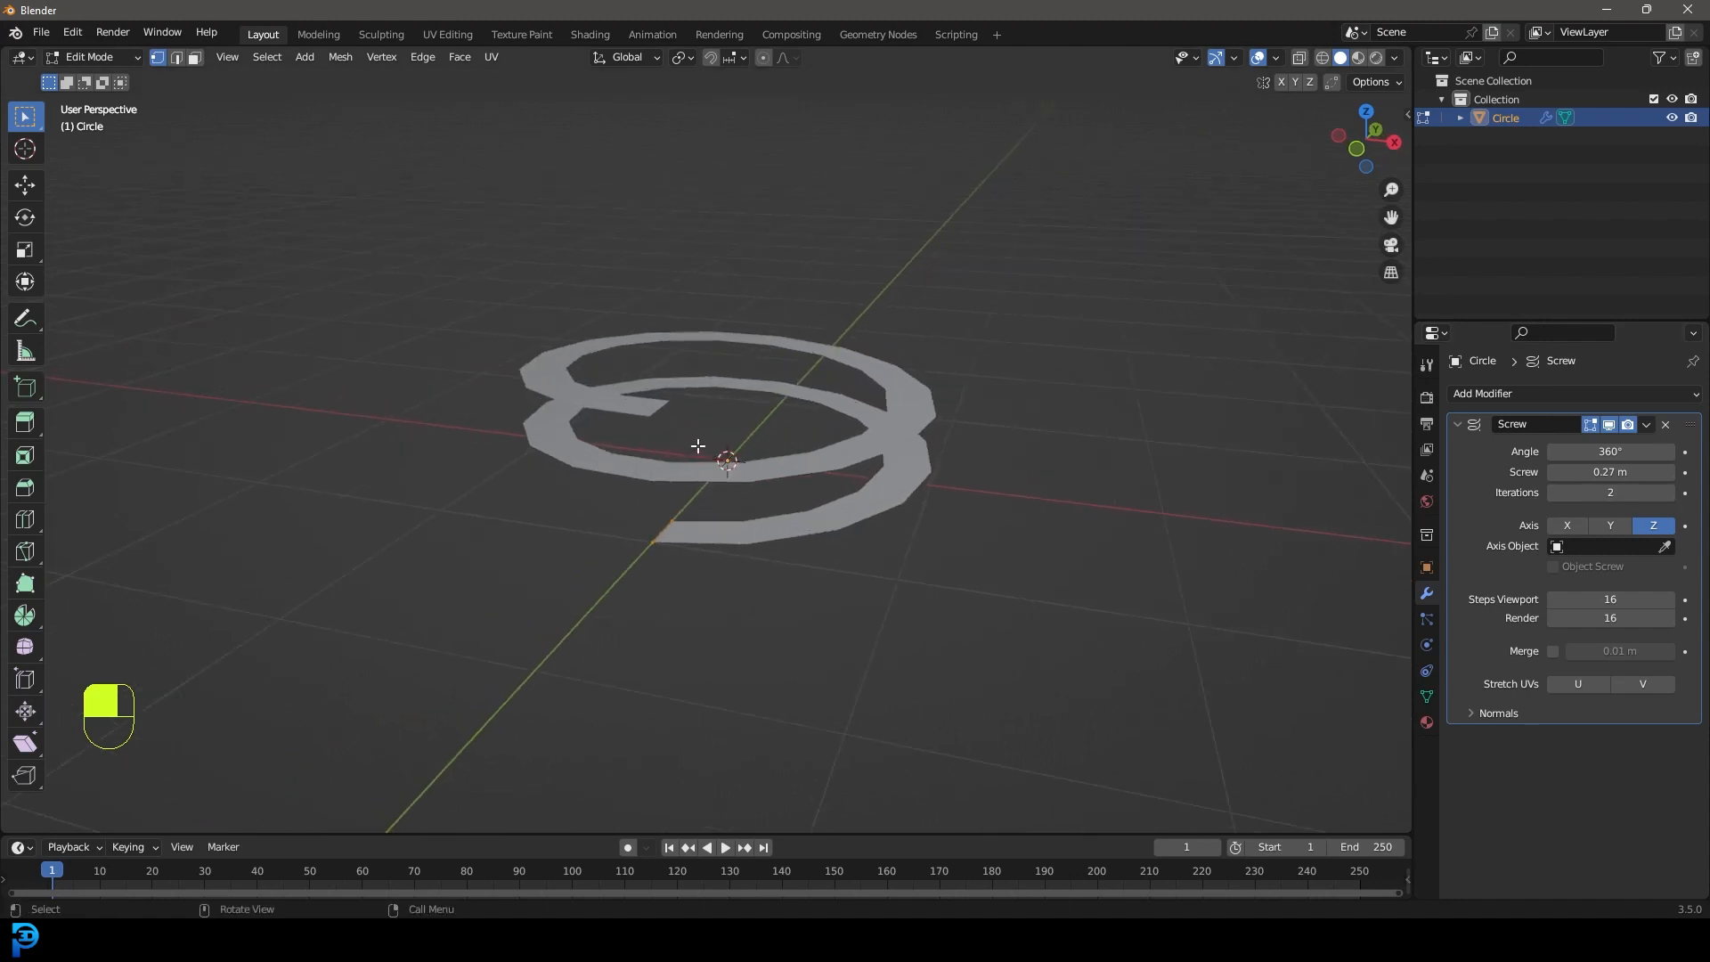
Tune the Screw height to 0.31 m per turn and return to Object Mode.
{"action": "mouse_move", "coordinate": [635, 373]}
{"action": "middle_mouse_down"}
{"action": "mouse_move", "coordinate": [623, 386]}
{"action": "mouse_move", "coordinate": [650, 372]}
{"action": "middle_mouse_up"}
{"action": "mouse_move", "coordinate": [1601, 473]}
{"action": "left_mouse_down", "text": "shift"}
{"action": "mouse_move", "coordinate": [1648, 473]}
{"action": "mouse_move", "coordinate": [1601, 473]}
{"action": "left_mouse_up", "text": "shift"}
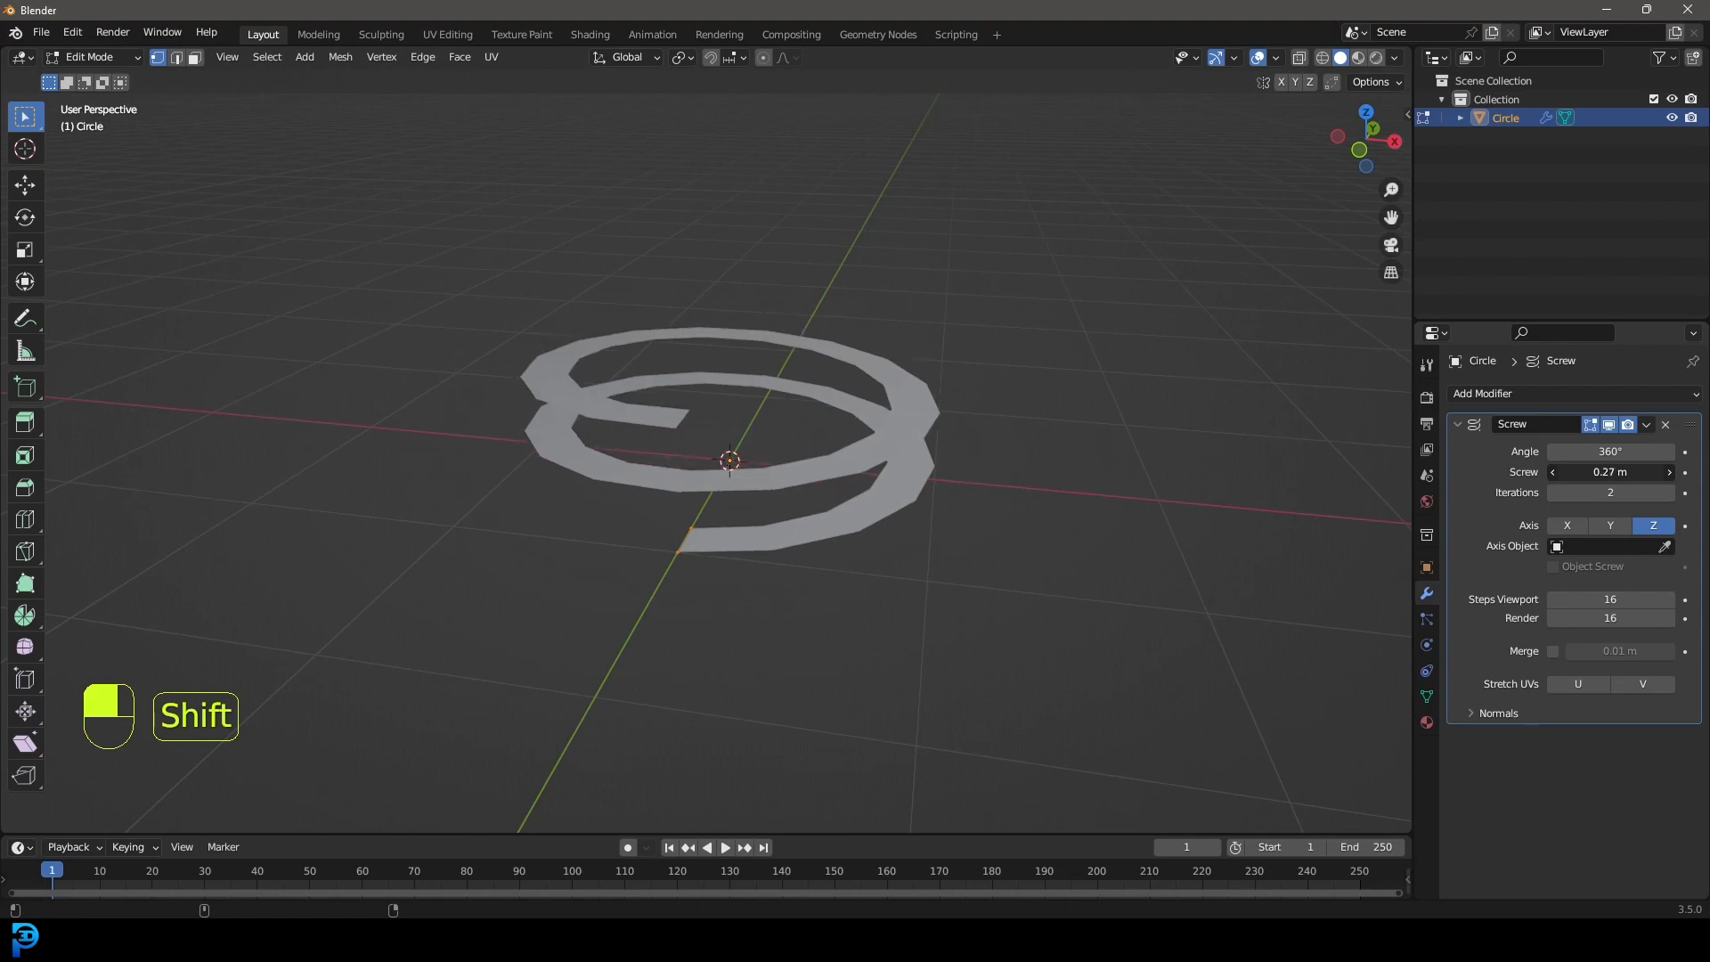
{"action": "key", "text": "KP_1"}
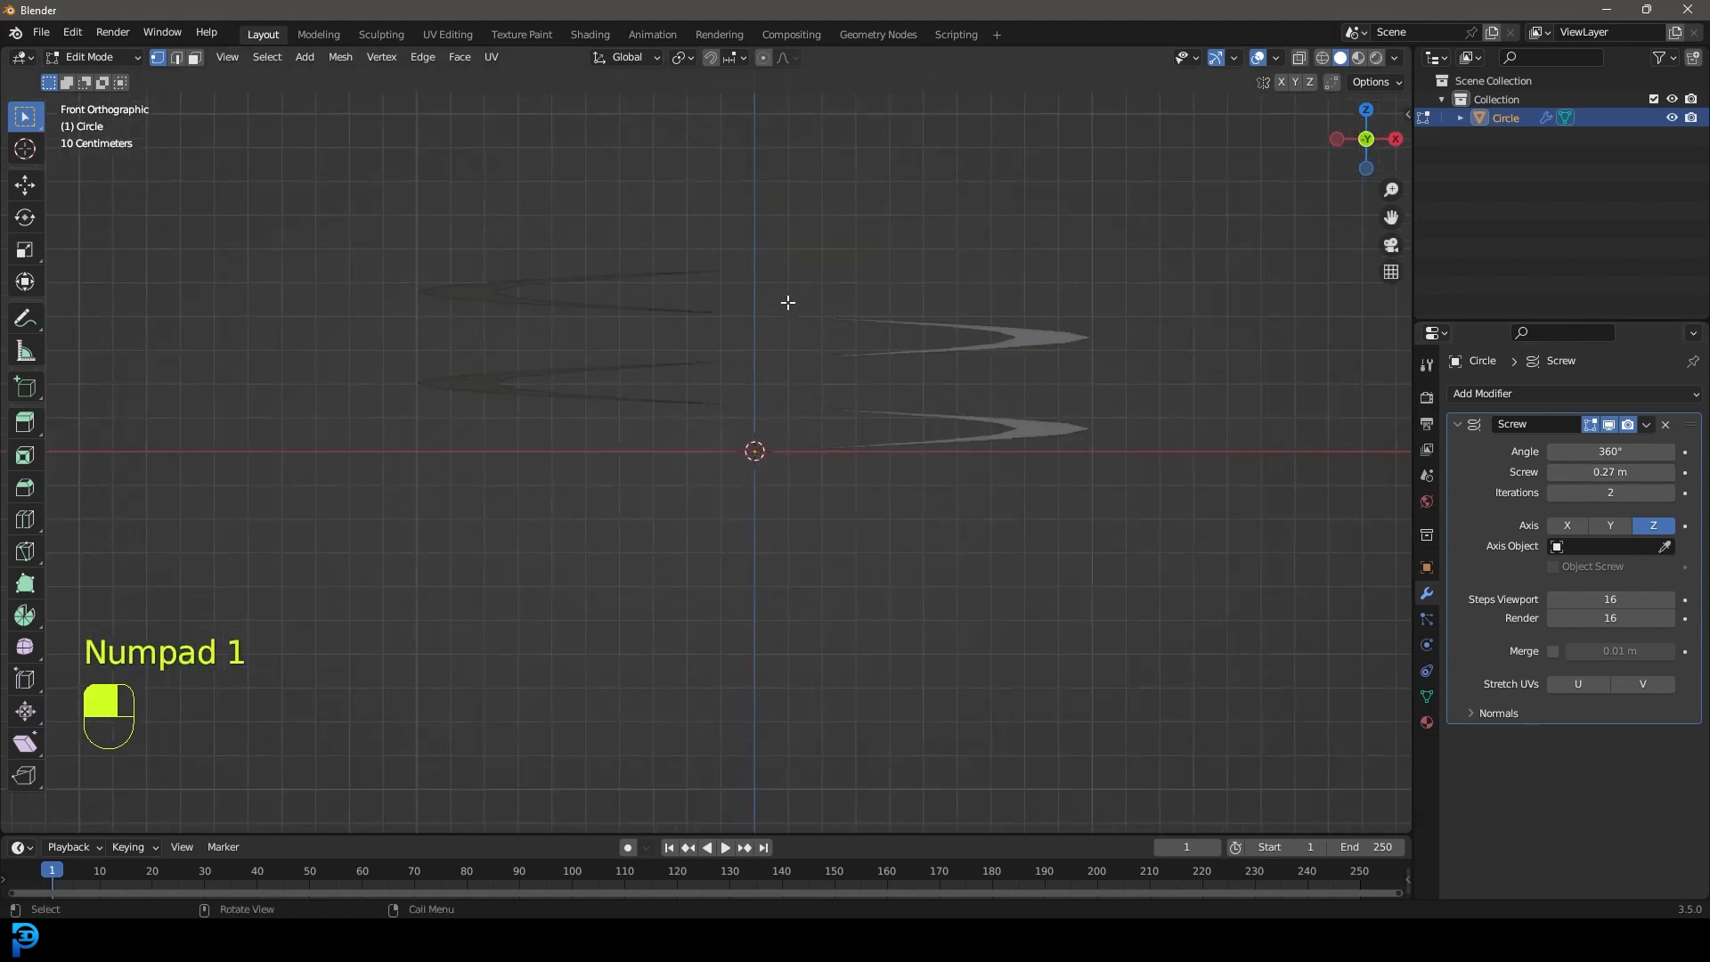
{"action": "left_click_drag", "start_coordinate": [1603, 472], "coordinate": [1534, 472], "text": "shift"}
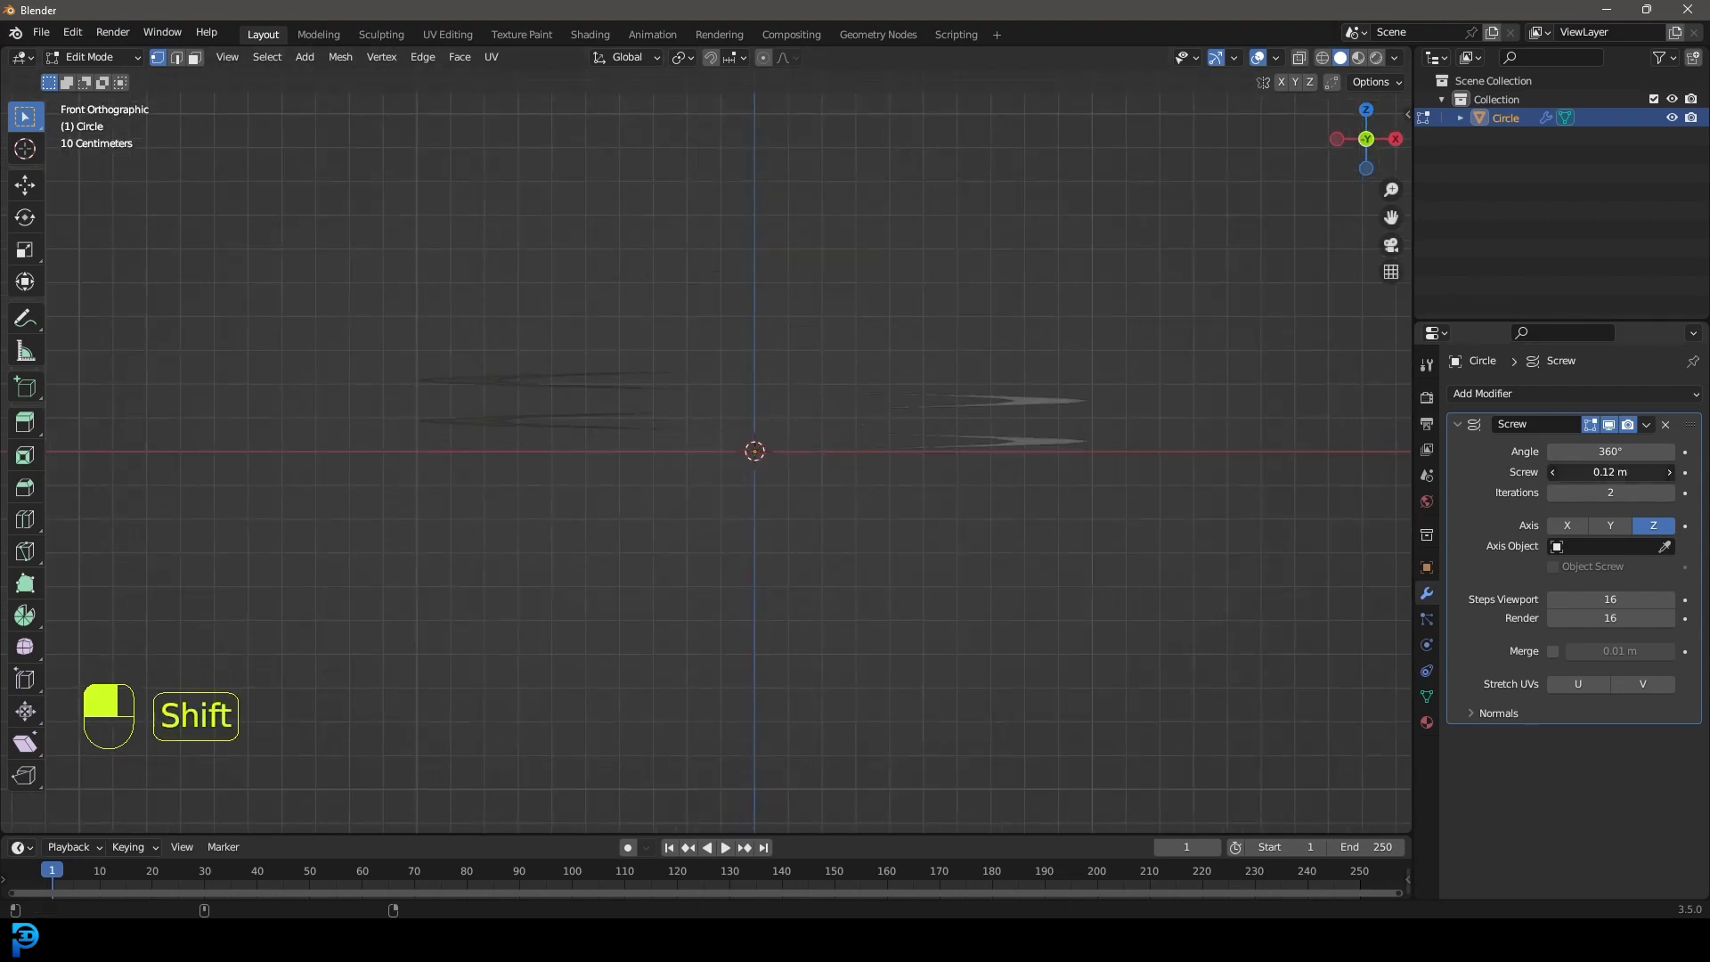
{"action": "middle_click_drag", "start_coordinate": [703, 294], "coordinate": [885, 512]}
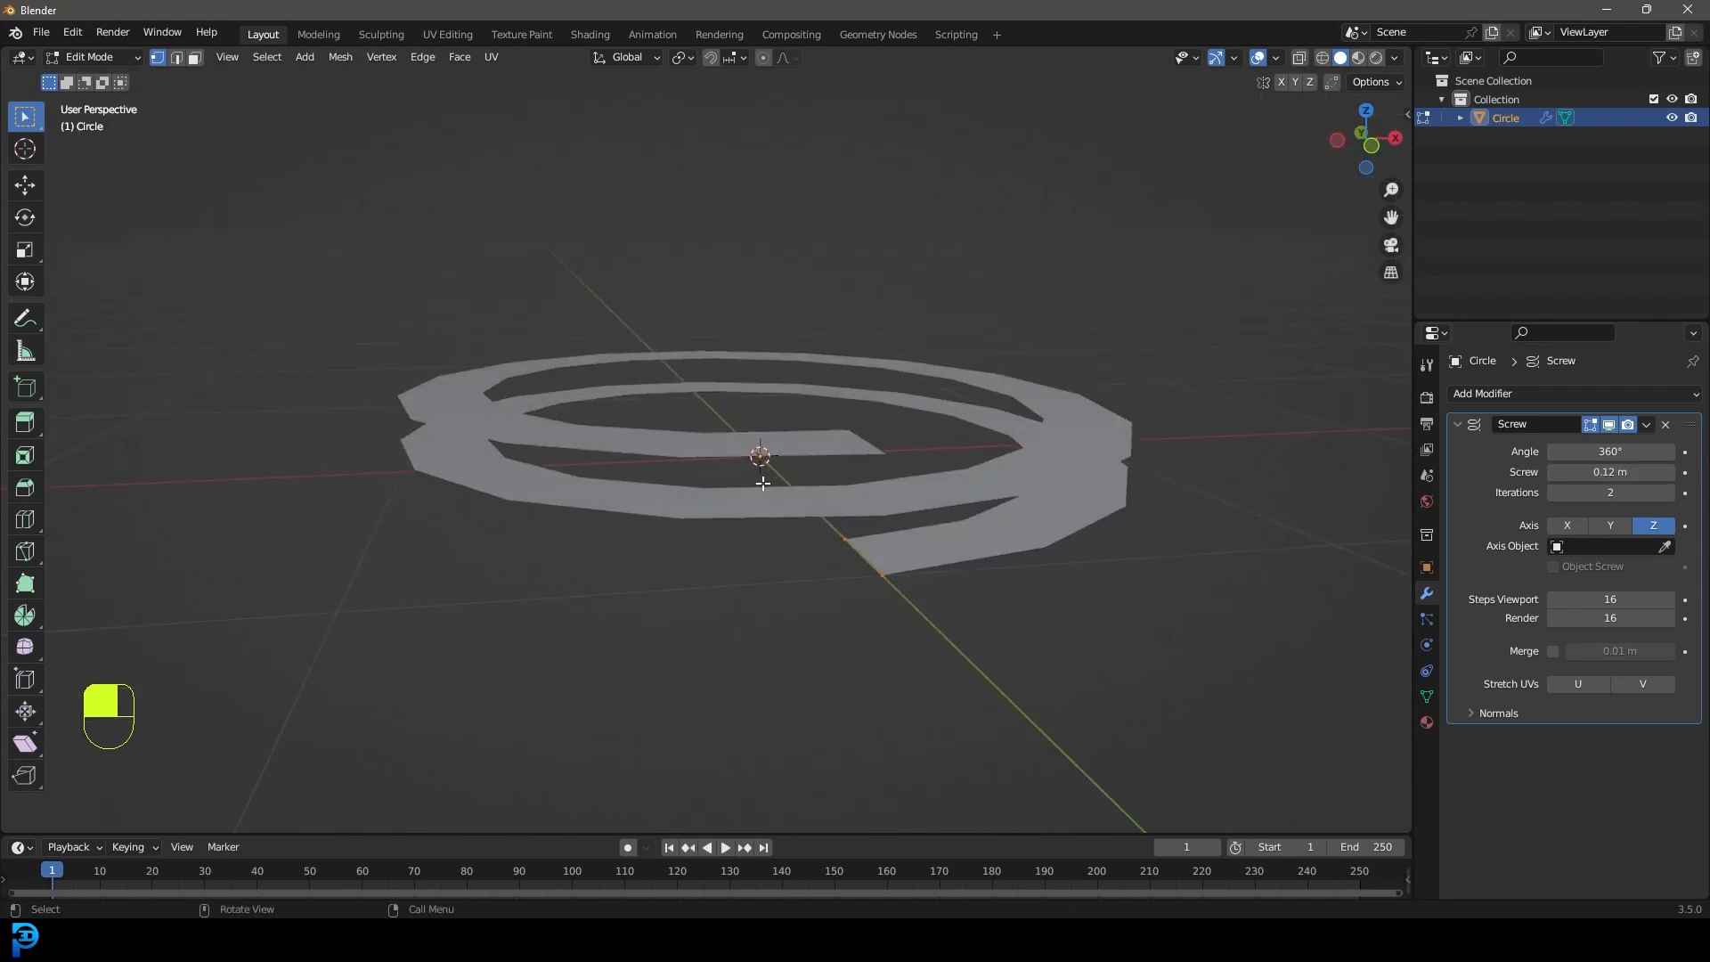
{"action": "left_click_drag", "start_coordinate": [1588, 473], "coordinate": [1648, 472], "text": "shift"}
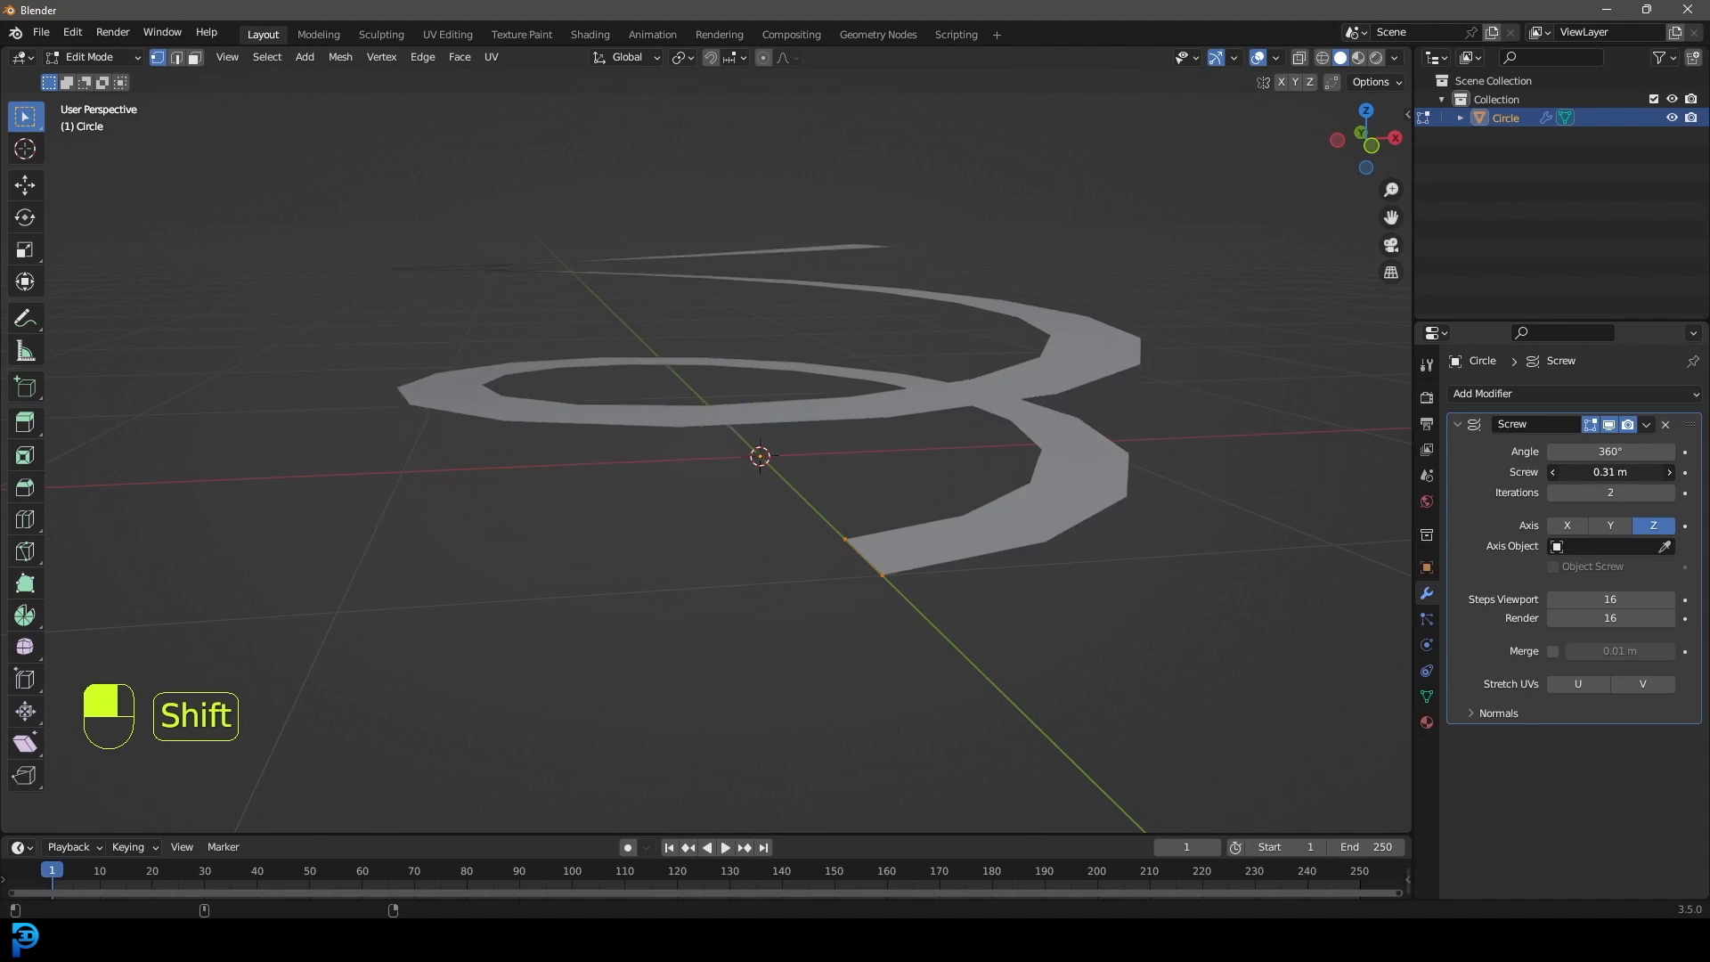
{"action": "middle_click_drag", "start_coordinate": [962, 358], "coordinate": [1085, 438]}
{"action": "key", "text": "Tab"}
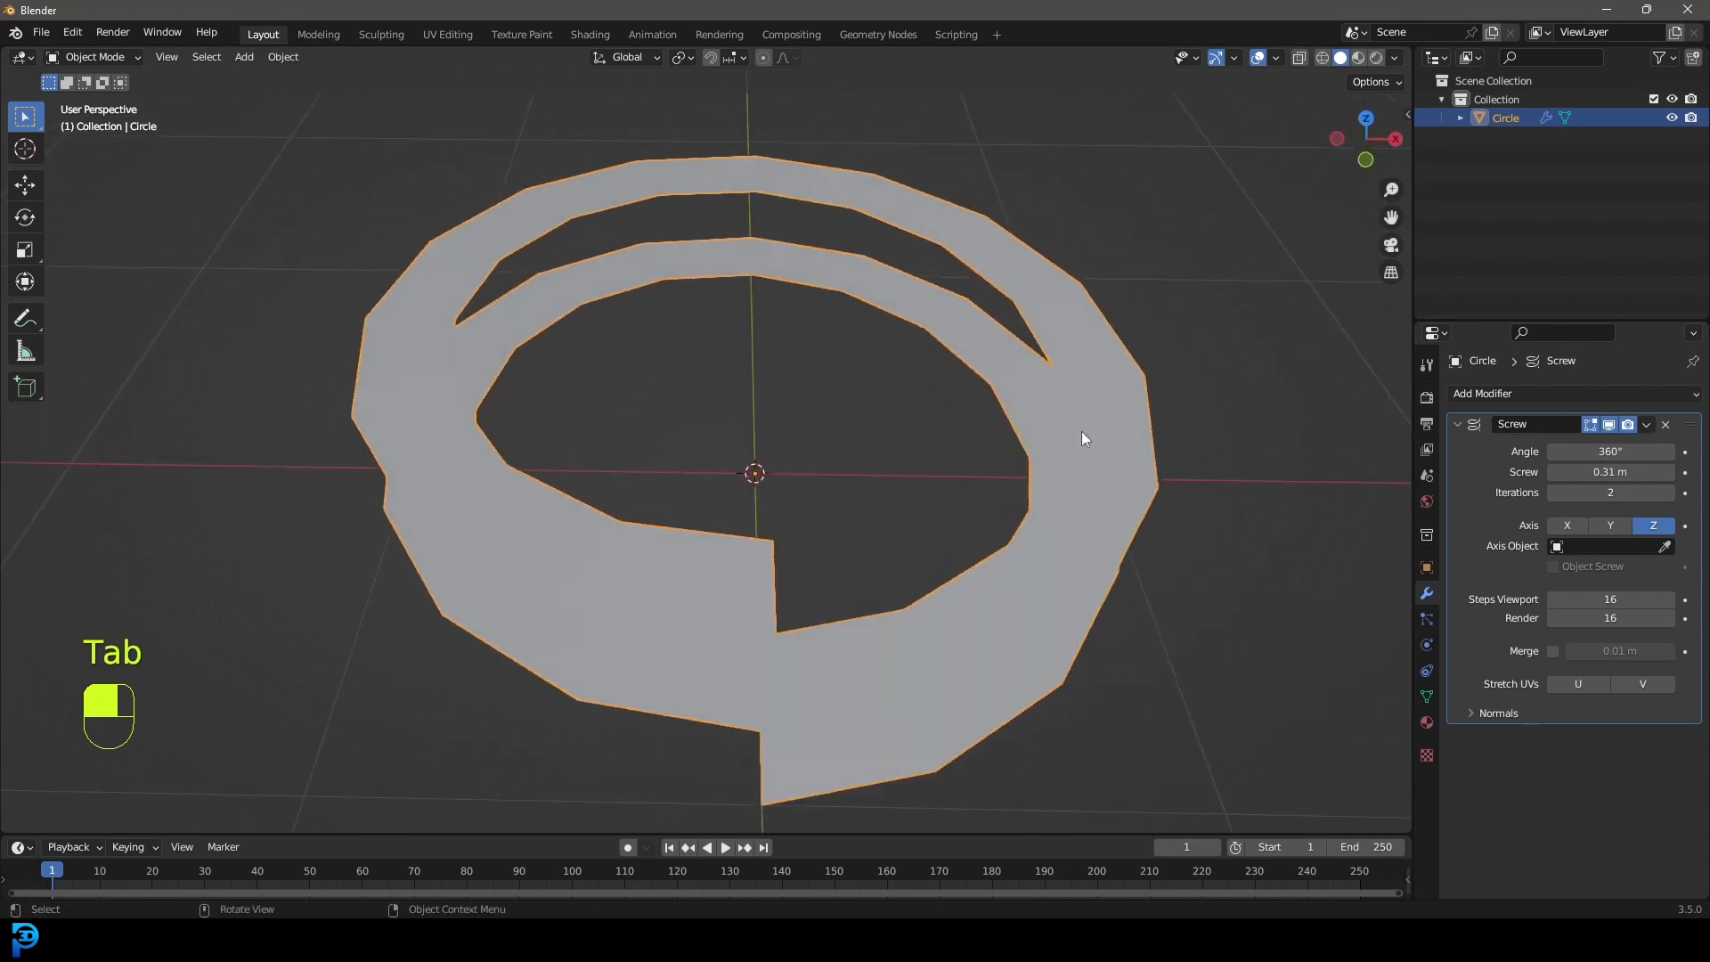
Apply the Screw modifier and select the ribbon's boundary edge loops in Edit Mode.
{"action": "left_click", "coordinate": [1649, 426]}
{"action": "left_click", "coordinate": [1601, 444]}
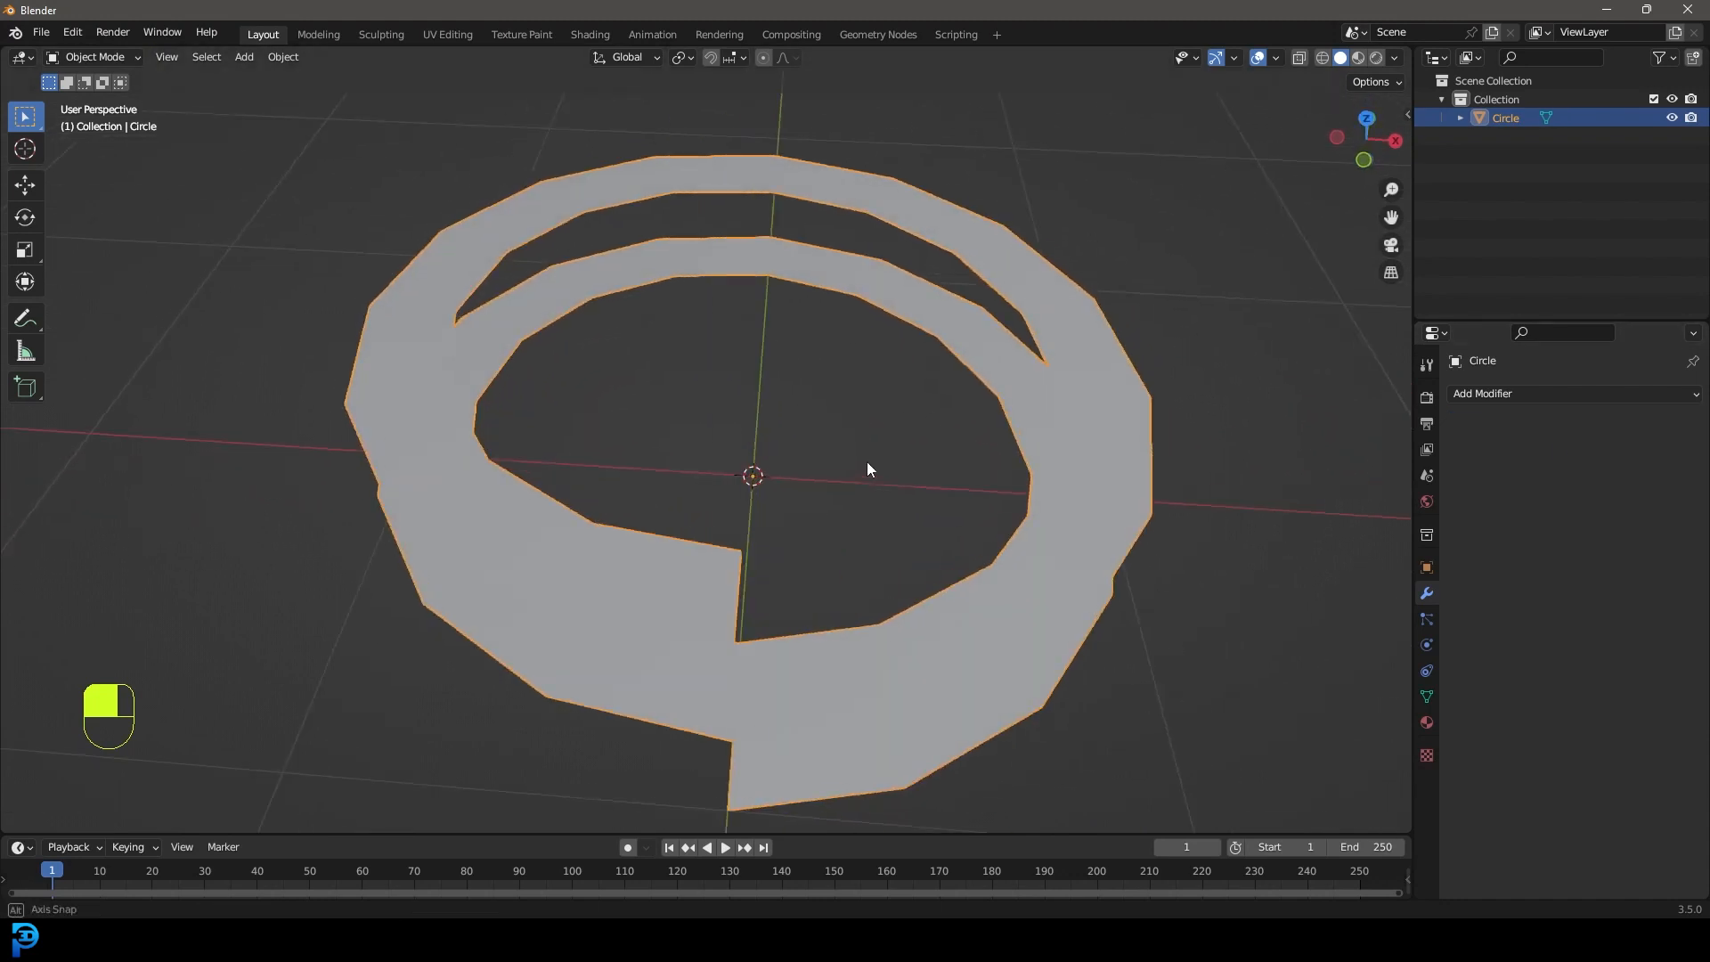
{"action": "key", "text": "Tab"}
{"action": "key", "text": "alt+a"}
{"action": "middle_click_drag", "start_coordinate": [621, 552], "coordinate": [659, 511]}
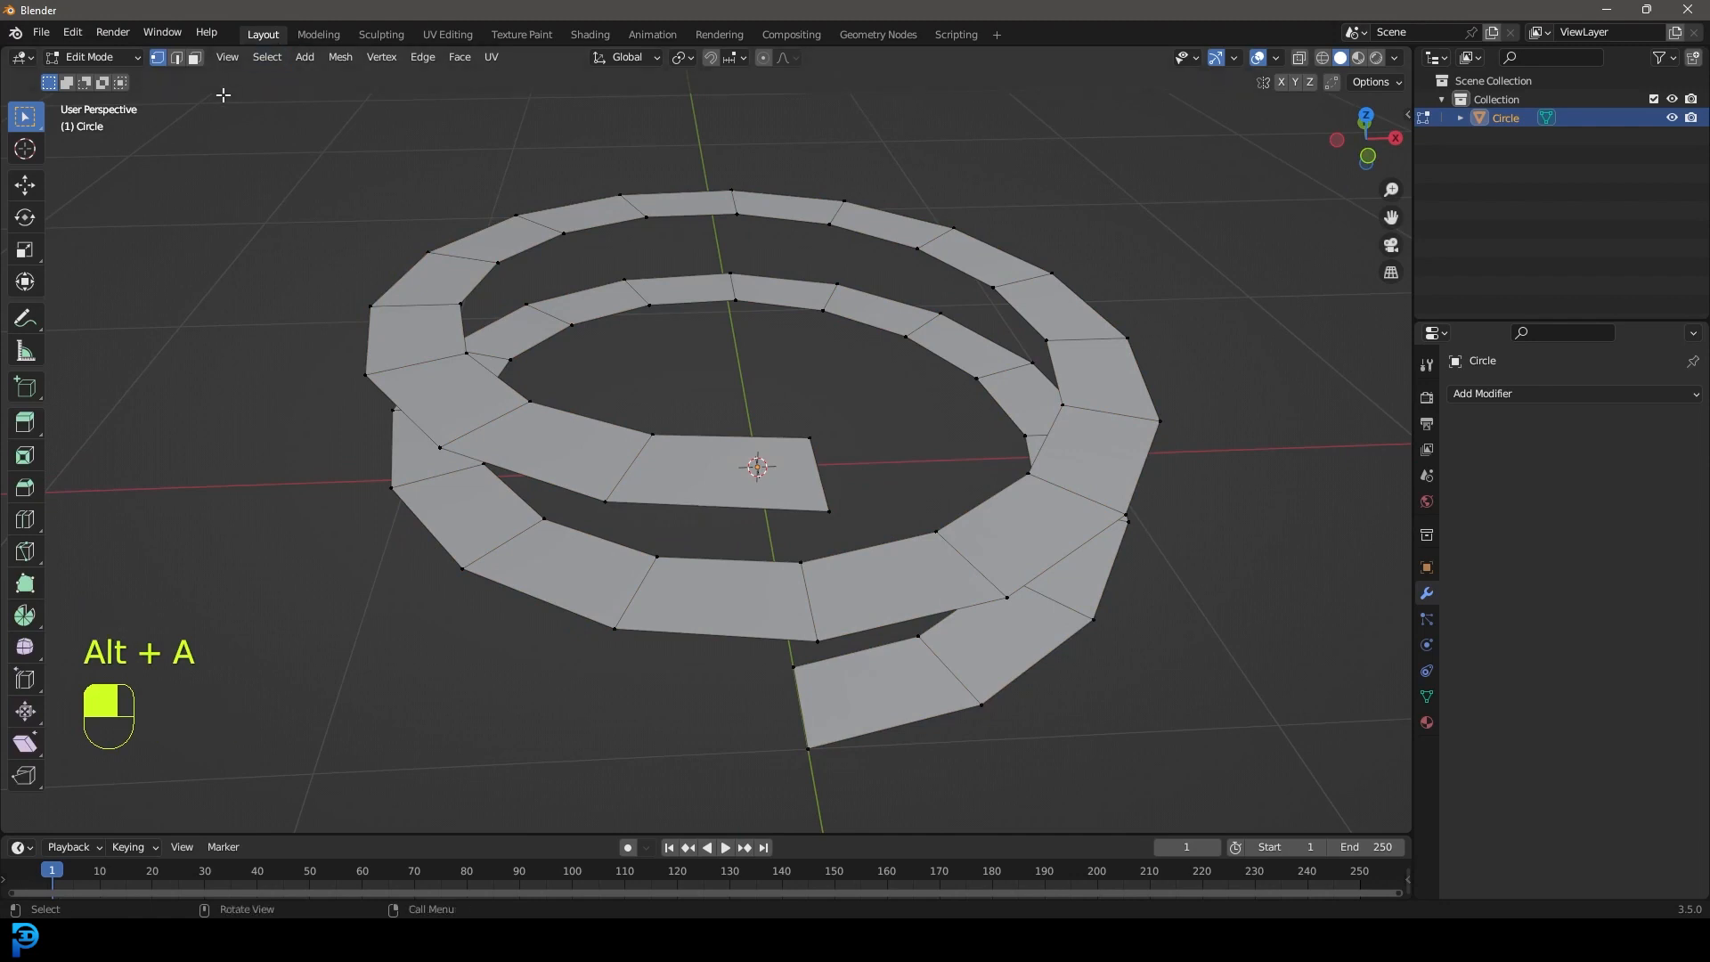
{"action": "left_click", "coordinate": [703, 501], "text": "alt+shift"}
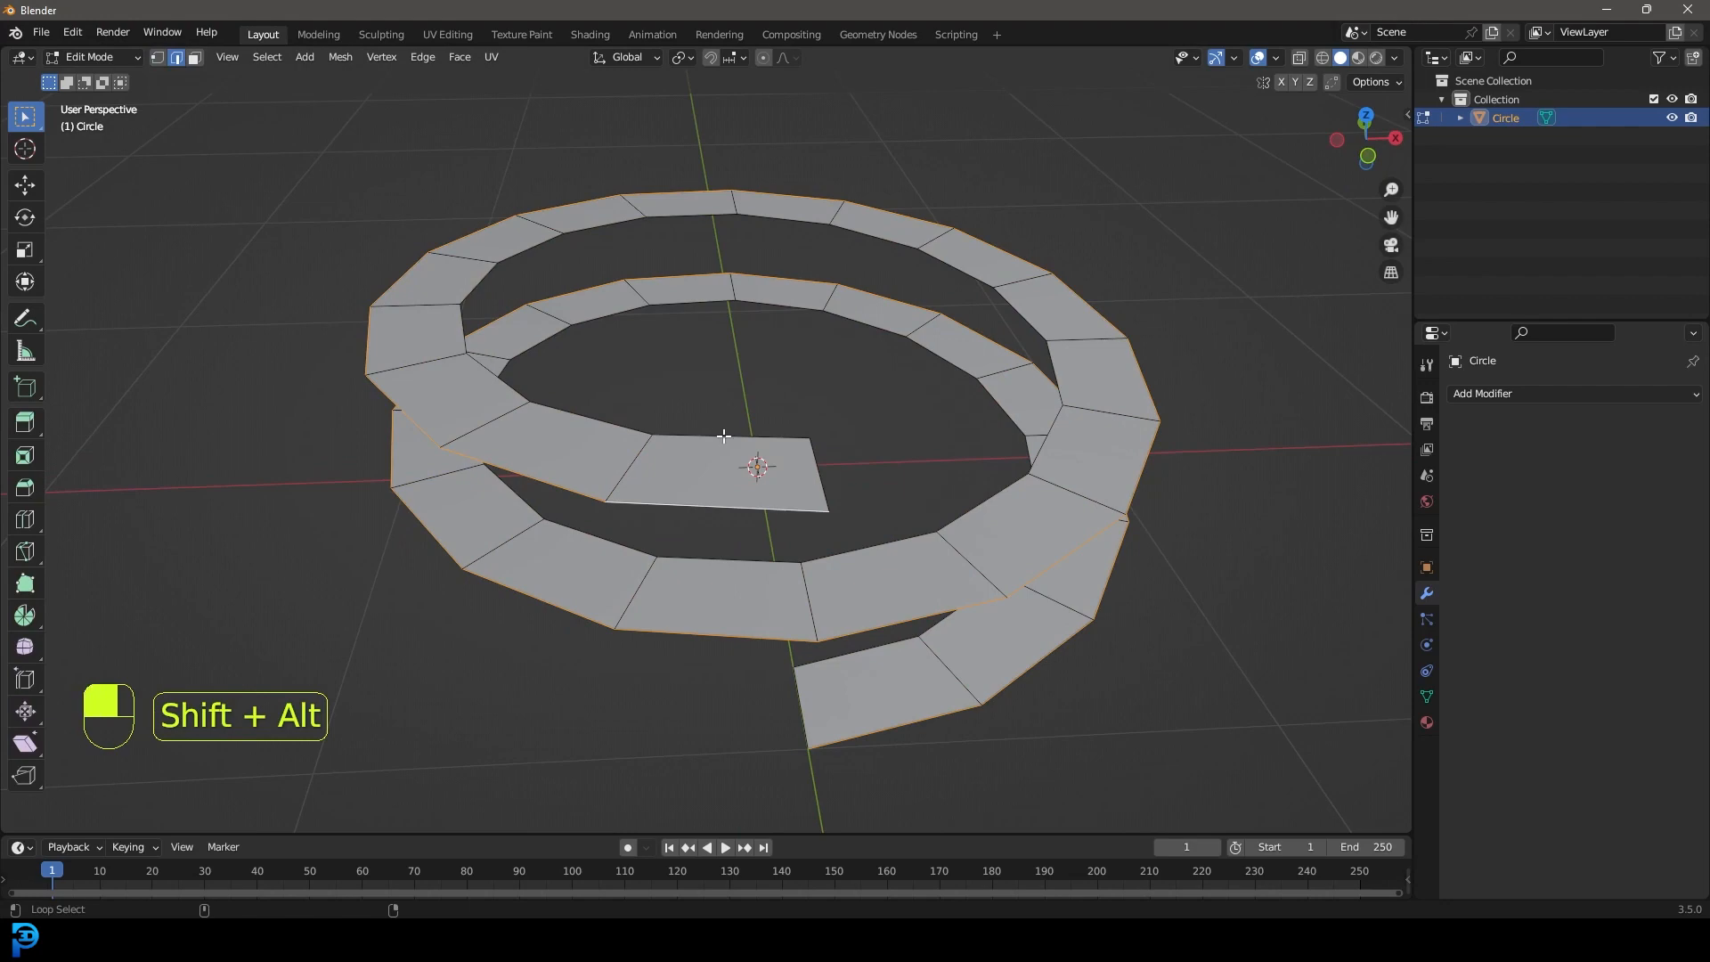
{"action": "scroll", "coordinate": [724, 436], "scroll_direction": "down", "scroll_amount": 2}
{"action": "middle_click_drag", "start_coordinate": [790, 467], "coordinate": [739, 419]}
{"action": "key", "text": "z"}
Duplicate the boundary loops in place and delete all remaining ribbon geometry.
{"action": "key", "text": "shift+d"}
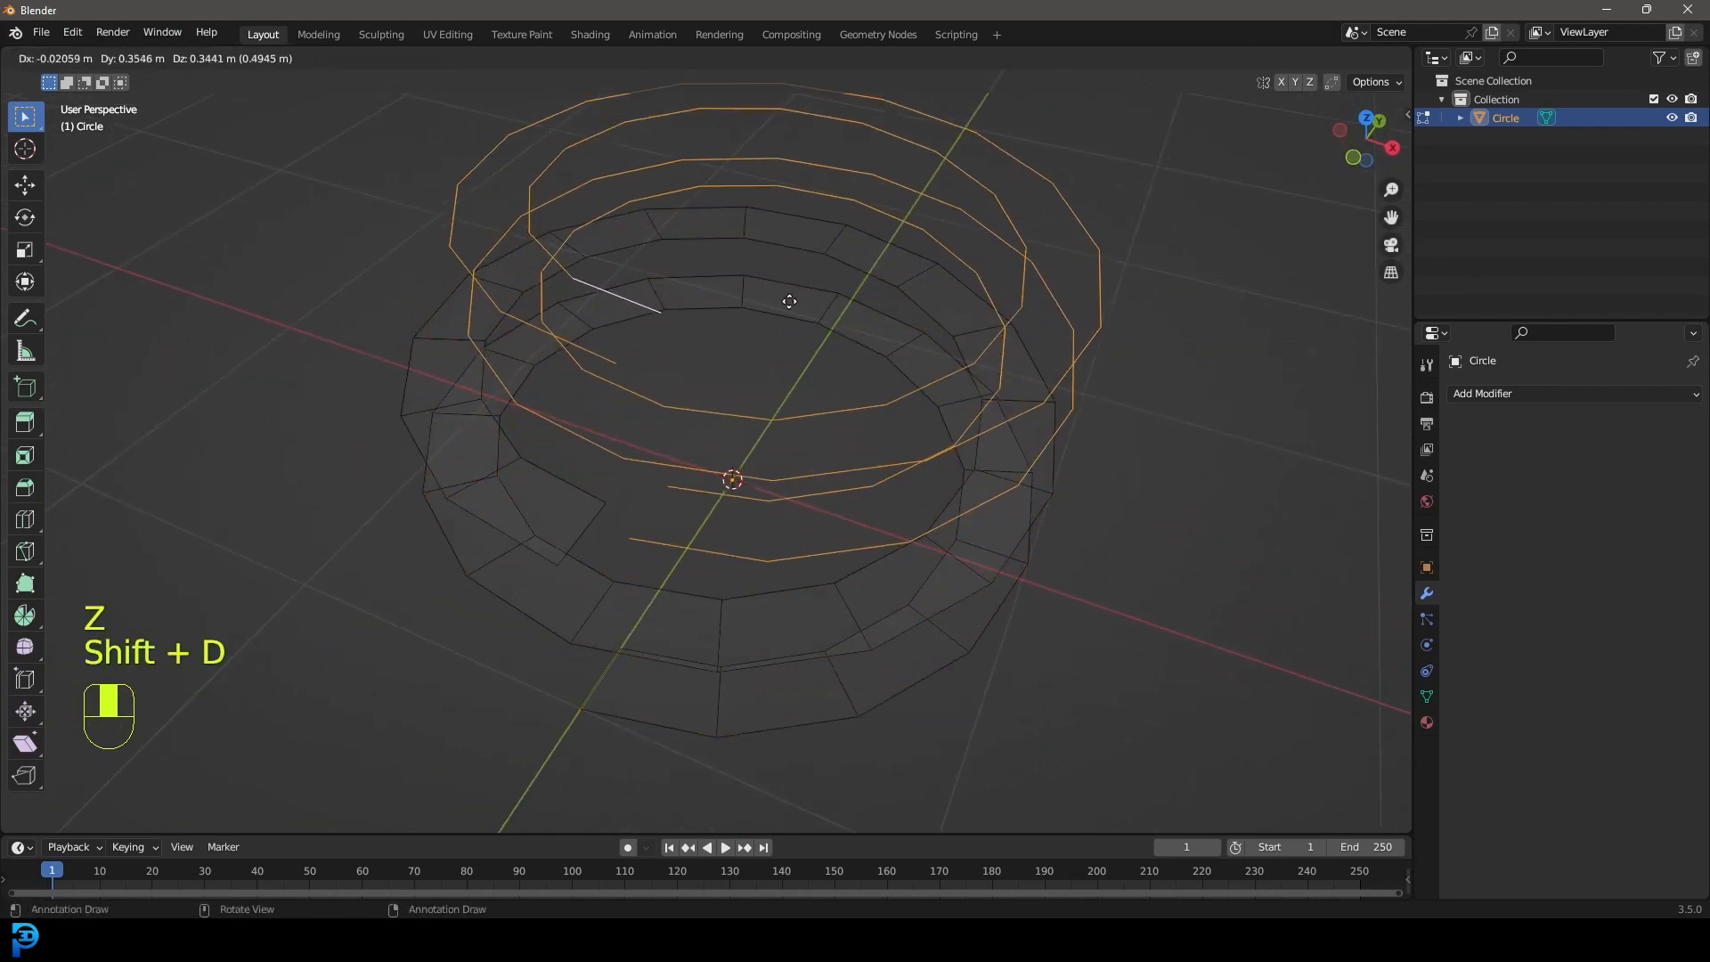
{"action": "right_click", "coordinate": [799, 297]}
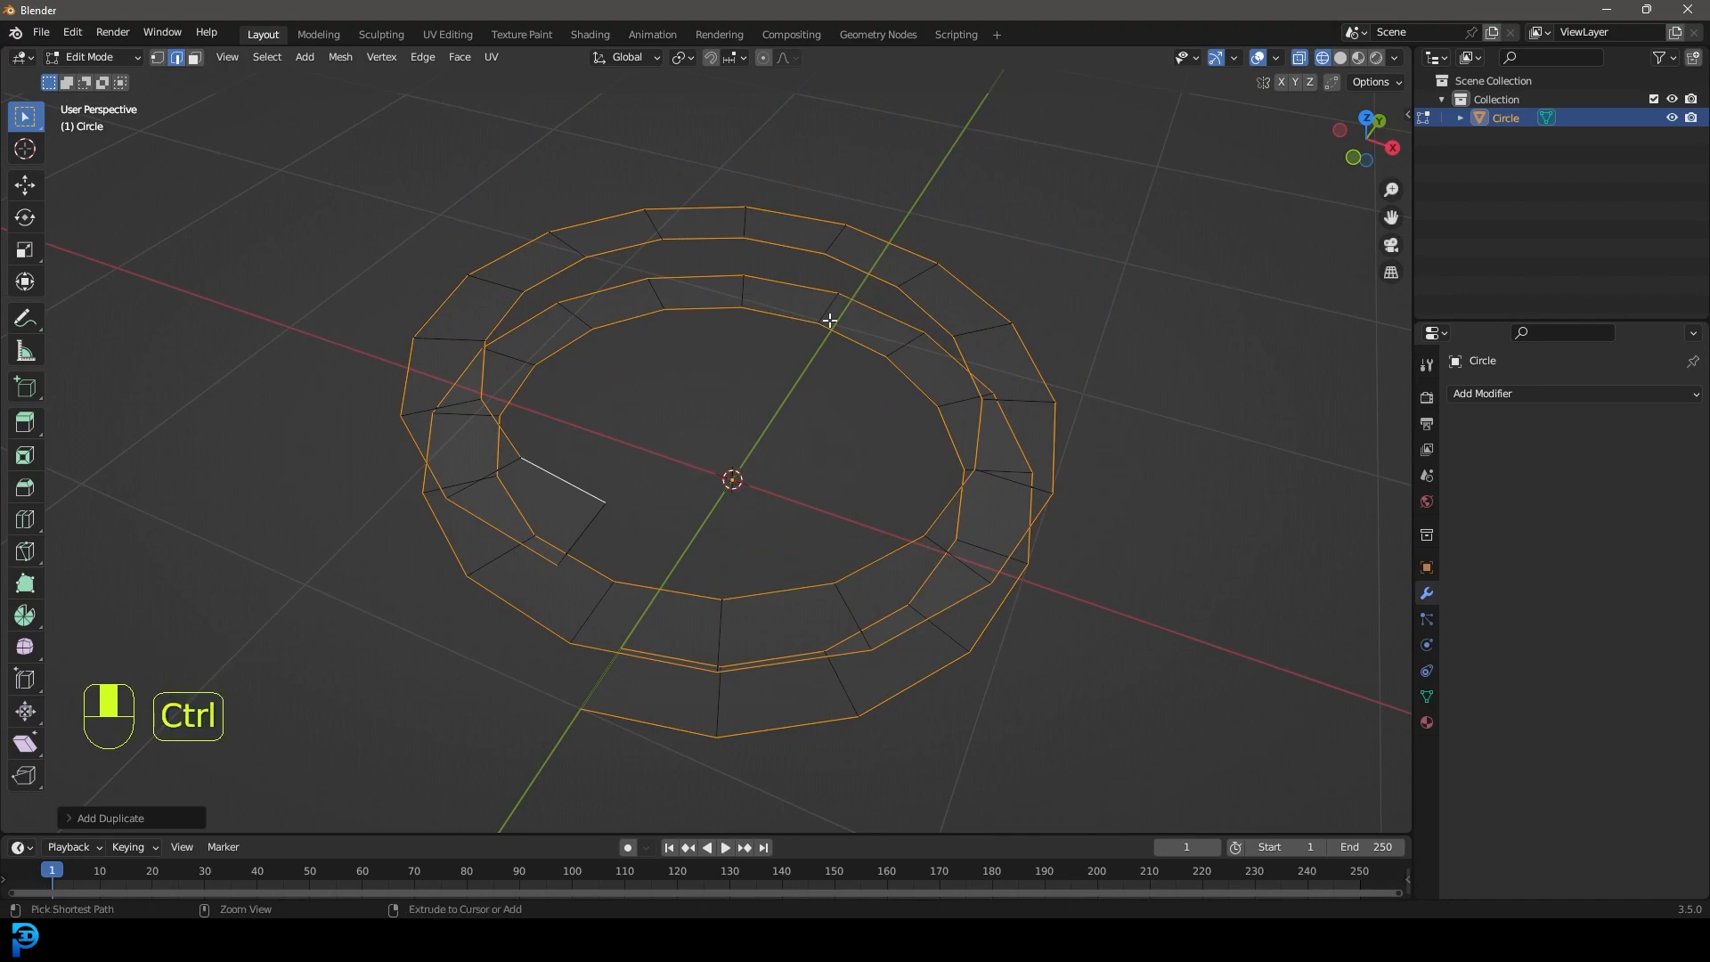
{"action": "key", "text": "ctrl+i"}
{"action": "key", "text": "g"}
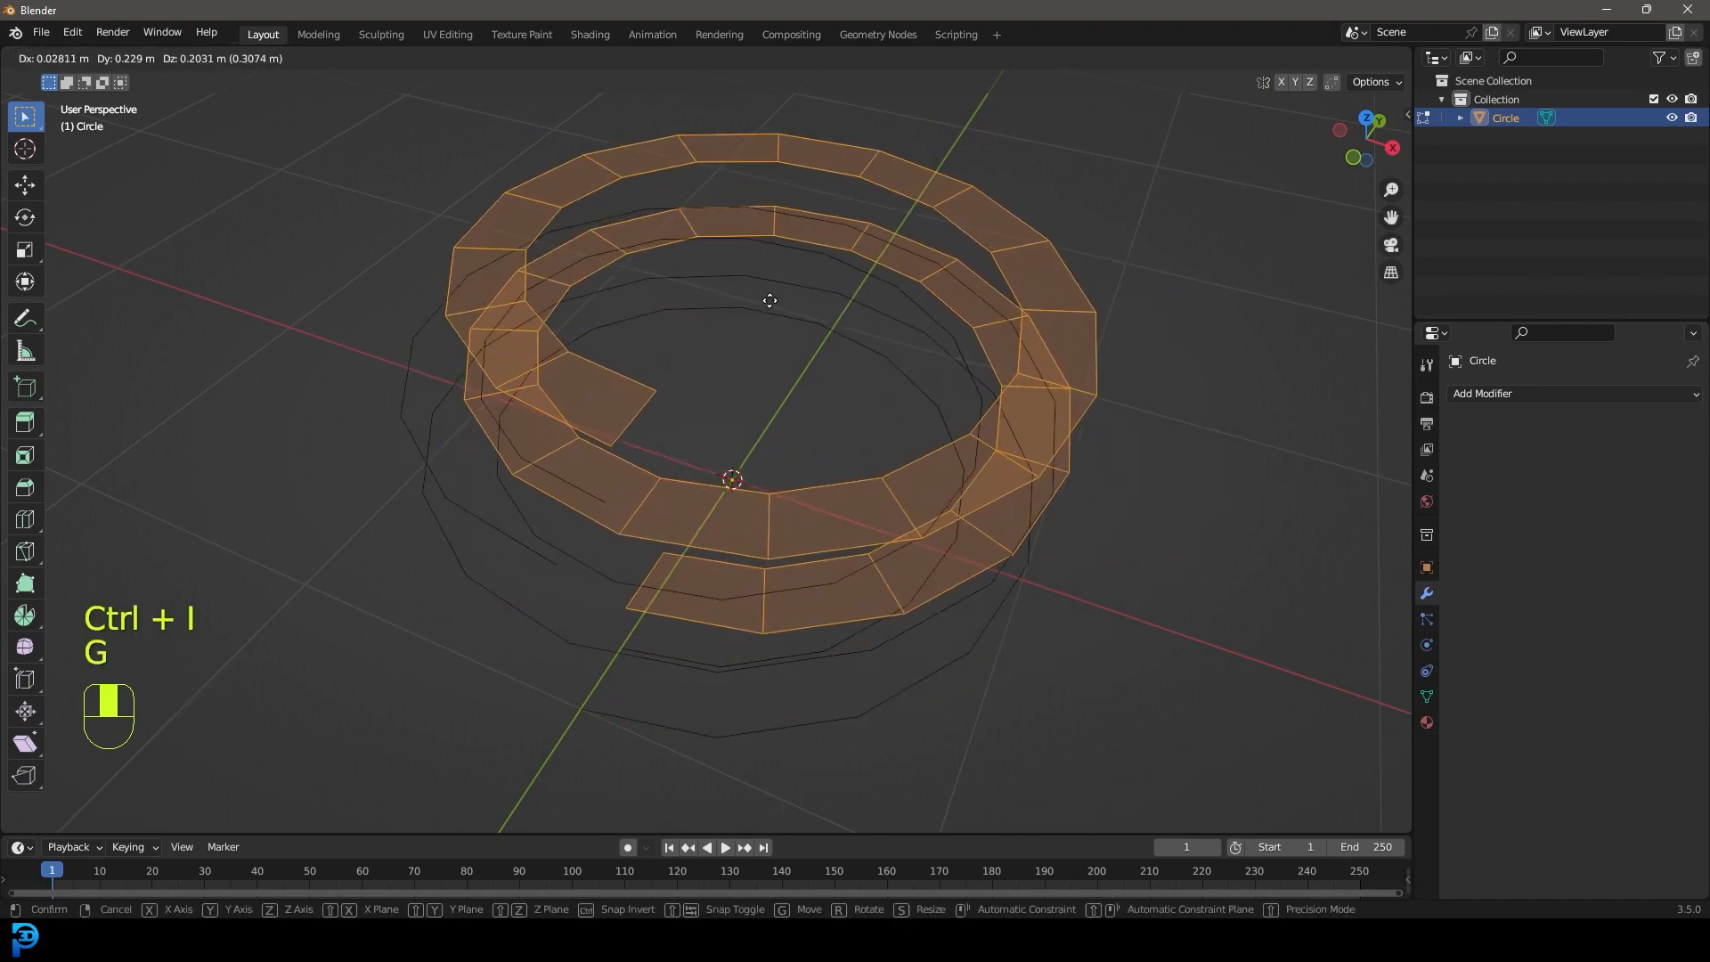
{"action": "right_click", "coordinate": [771, 301]}
{"action": "key", "text": "x"}
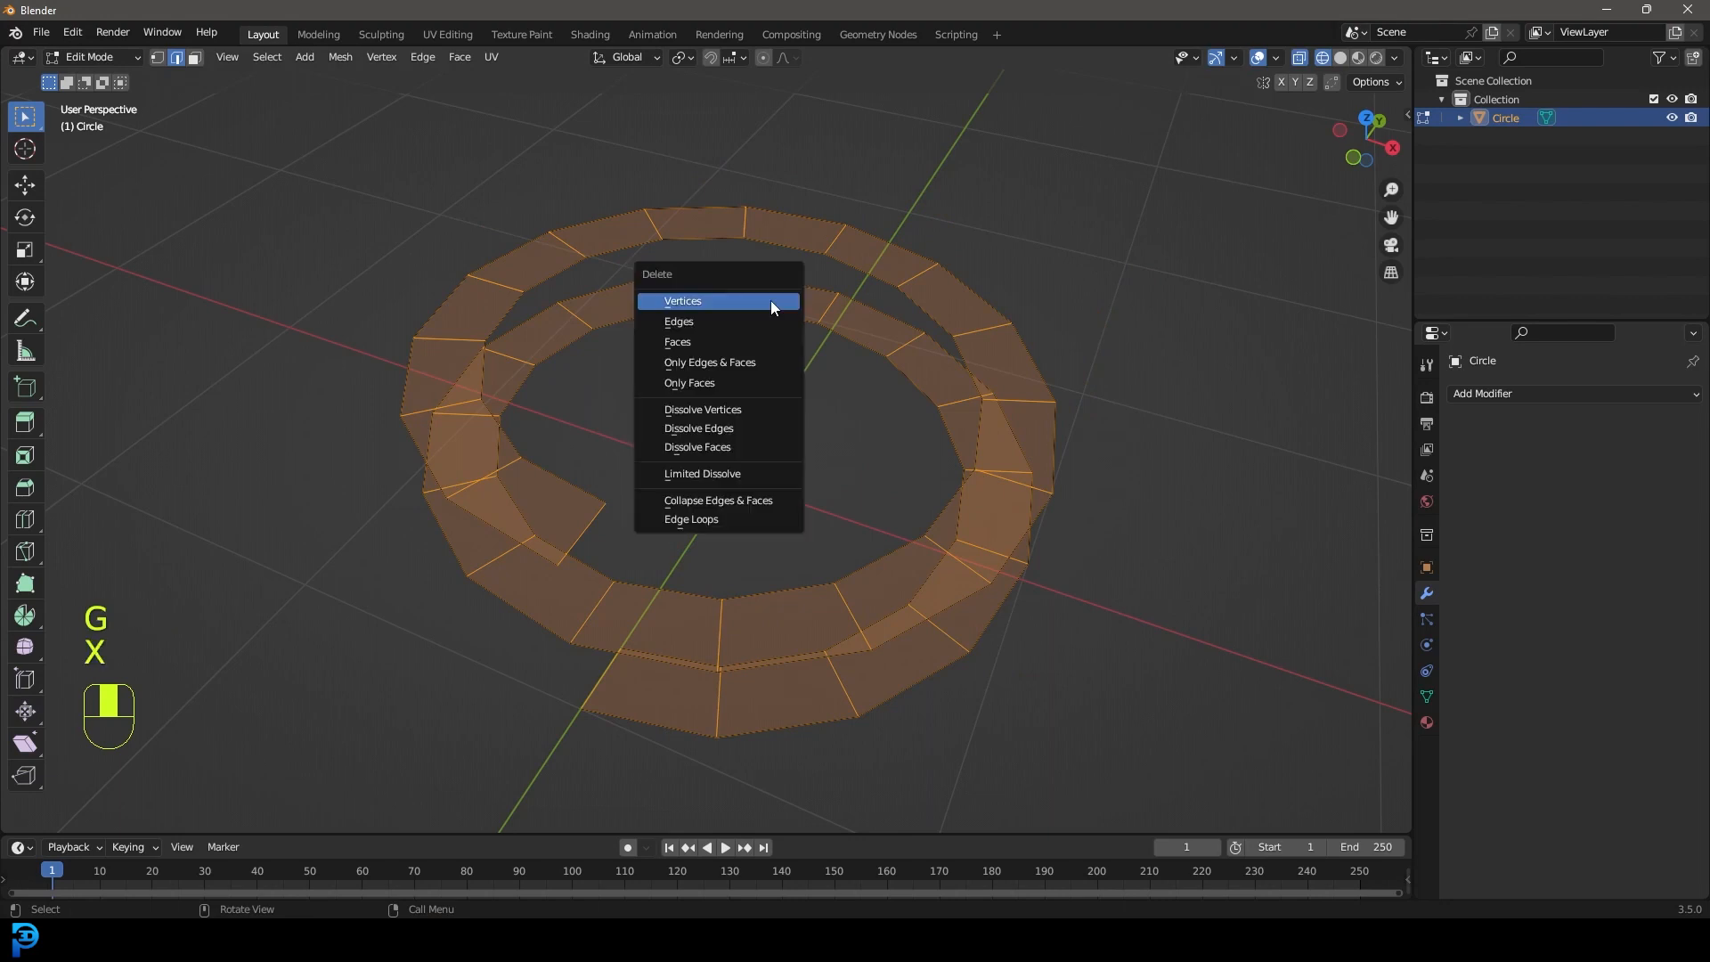
{"action": "left_click", "coordinate": [697, 307]}
{"action": "key", "text": "z"}
{"action": "middle_click_drag", "start_coordinate": [801, 408], "coordinate": [874, 399]}
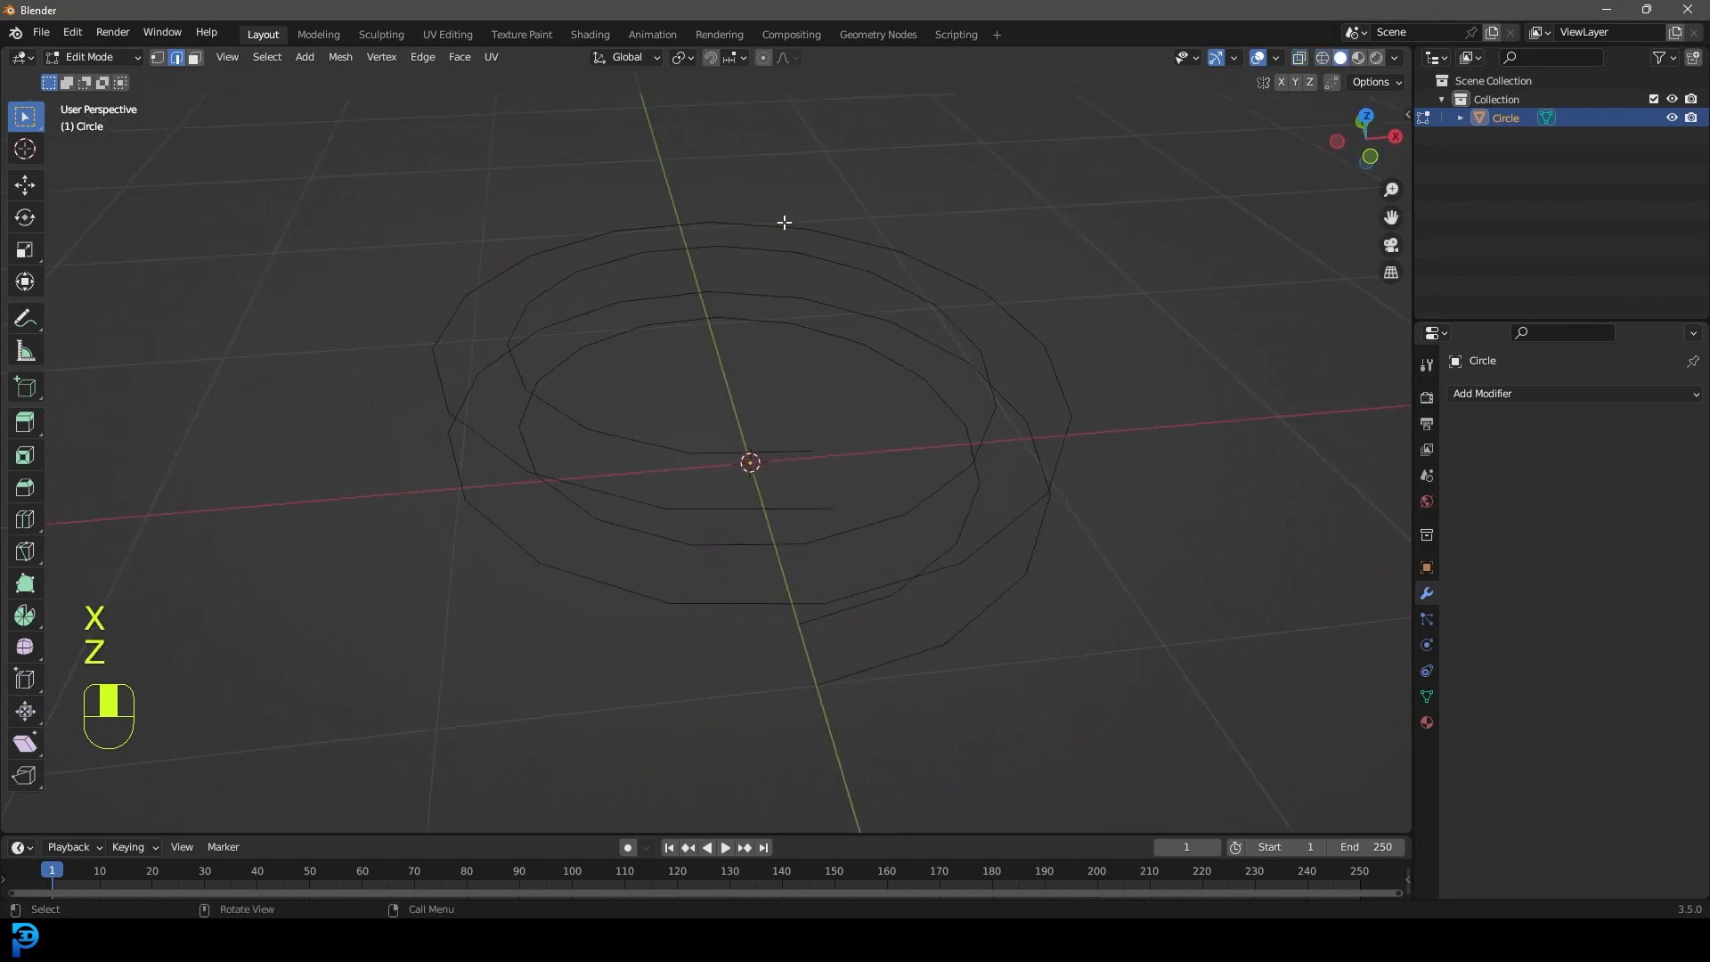
{"action": "key", "text": "Tab"}
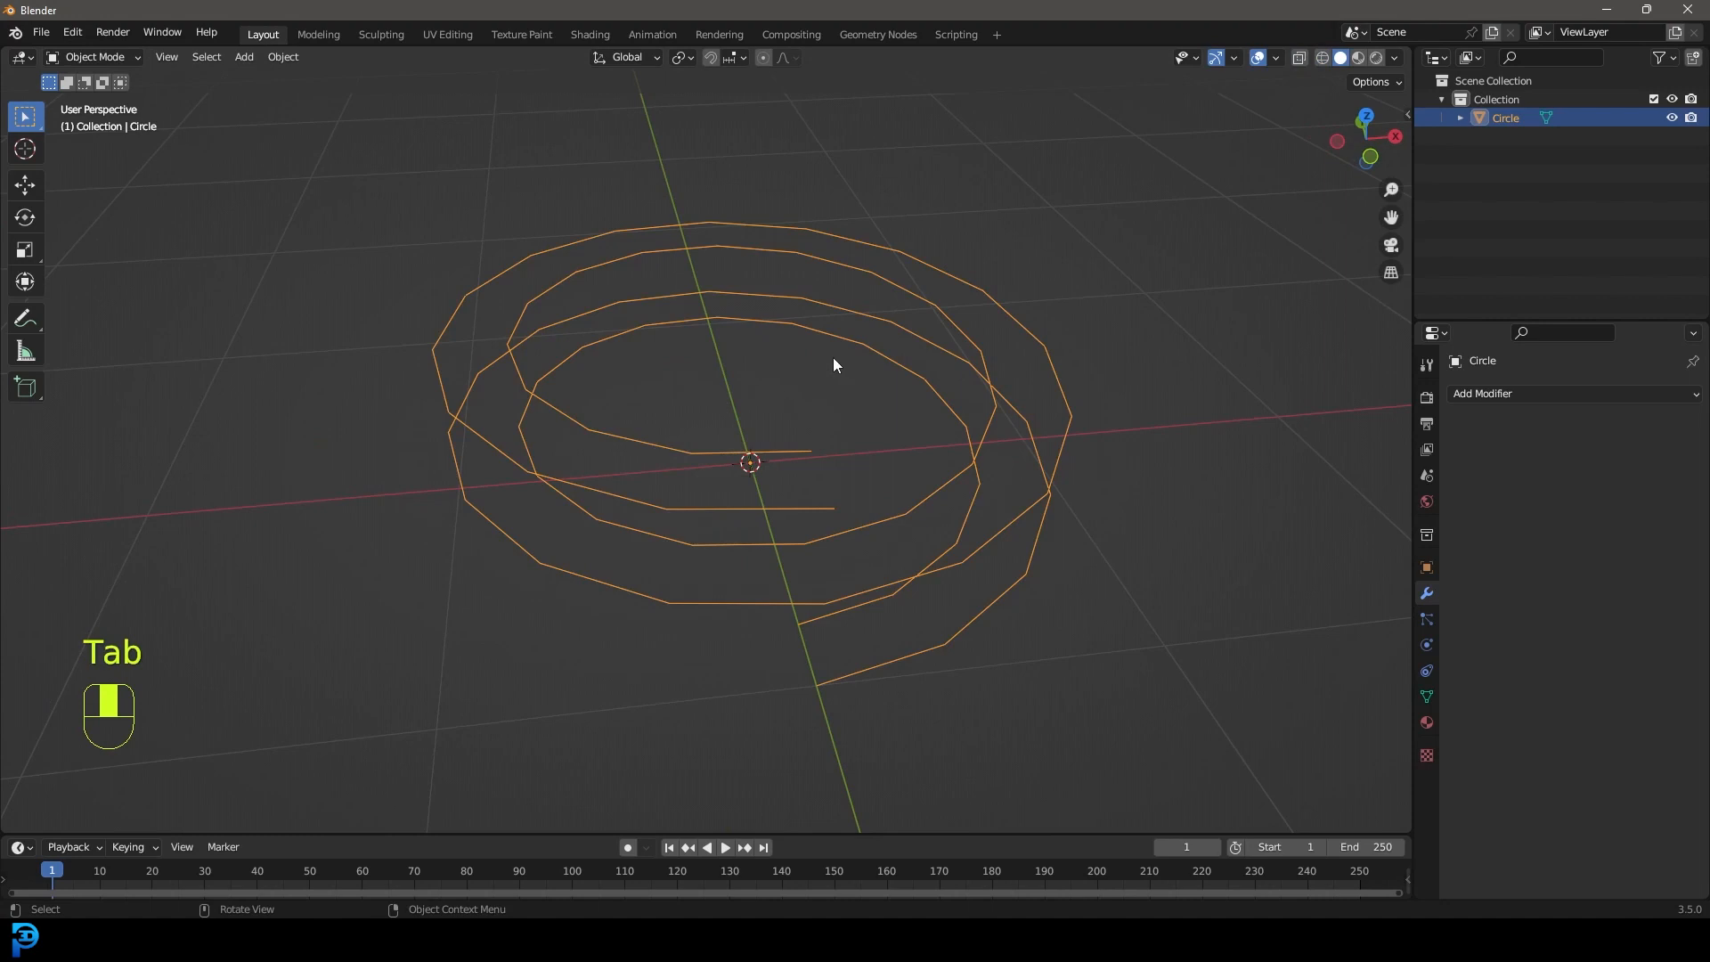
Add a Subdivision Surface modifier at viewport level 3 and apply it.
{"action": "left_click", "coordinate": [1665, 396]}
{"action": "left_click", "coordinate": [1395, 732]}
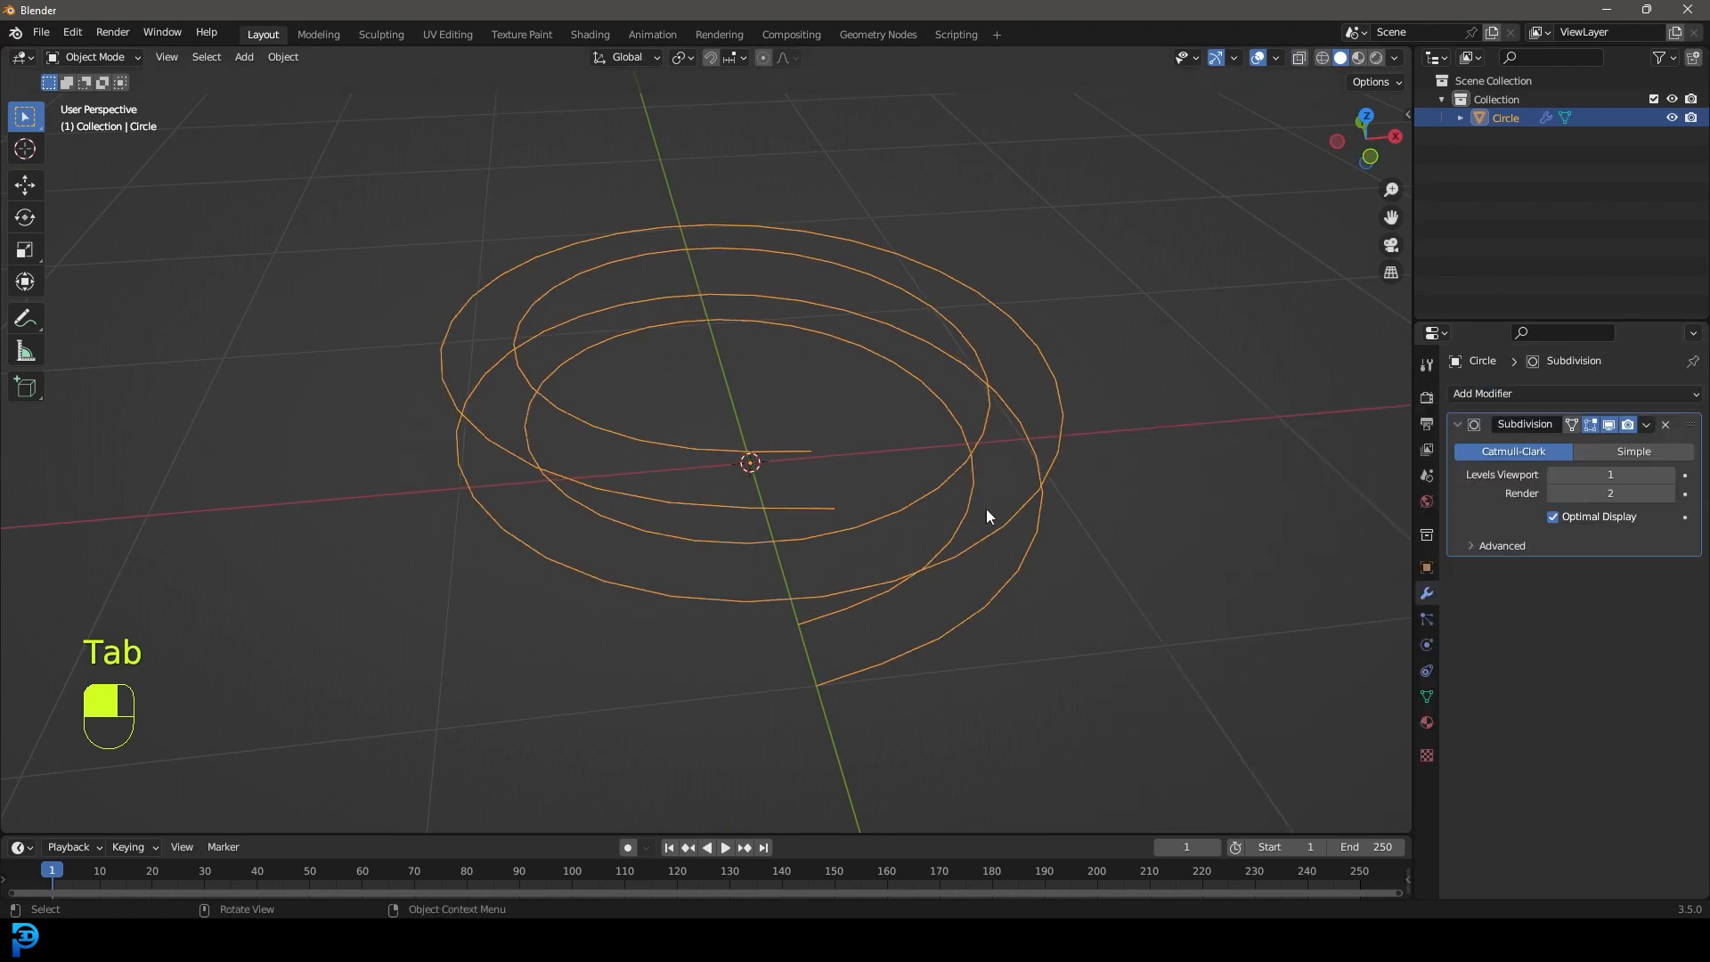
{"action": "left_click", "coordinate": [1668, 475]}
{"action": "left_click", "coordinate": [1668, 475]}
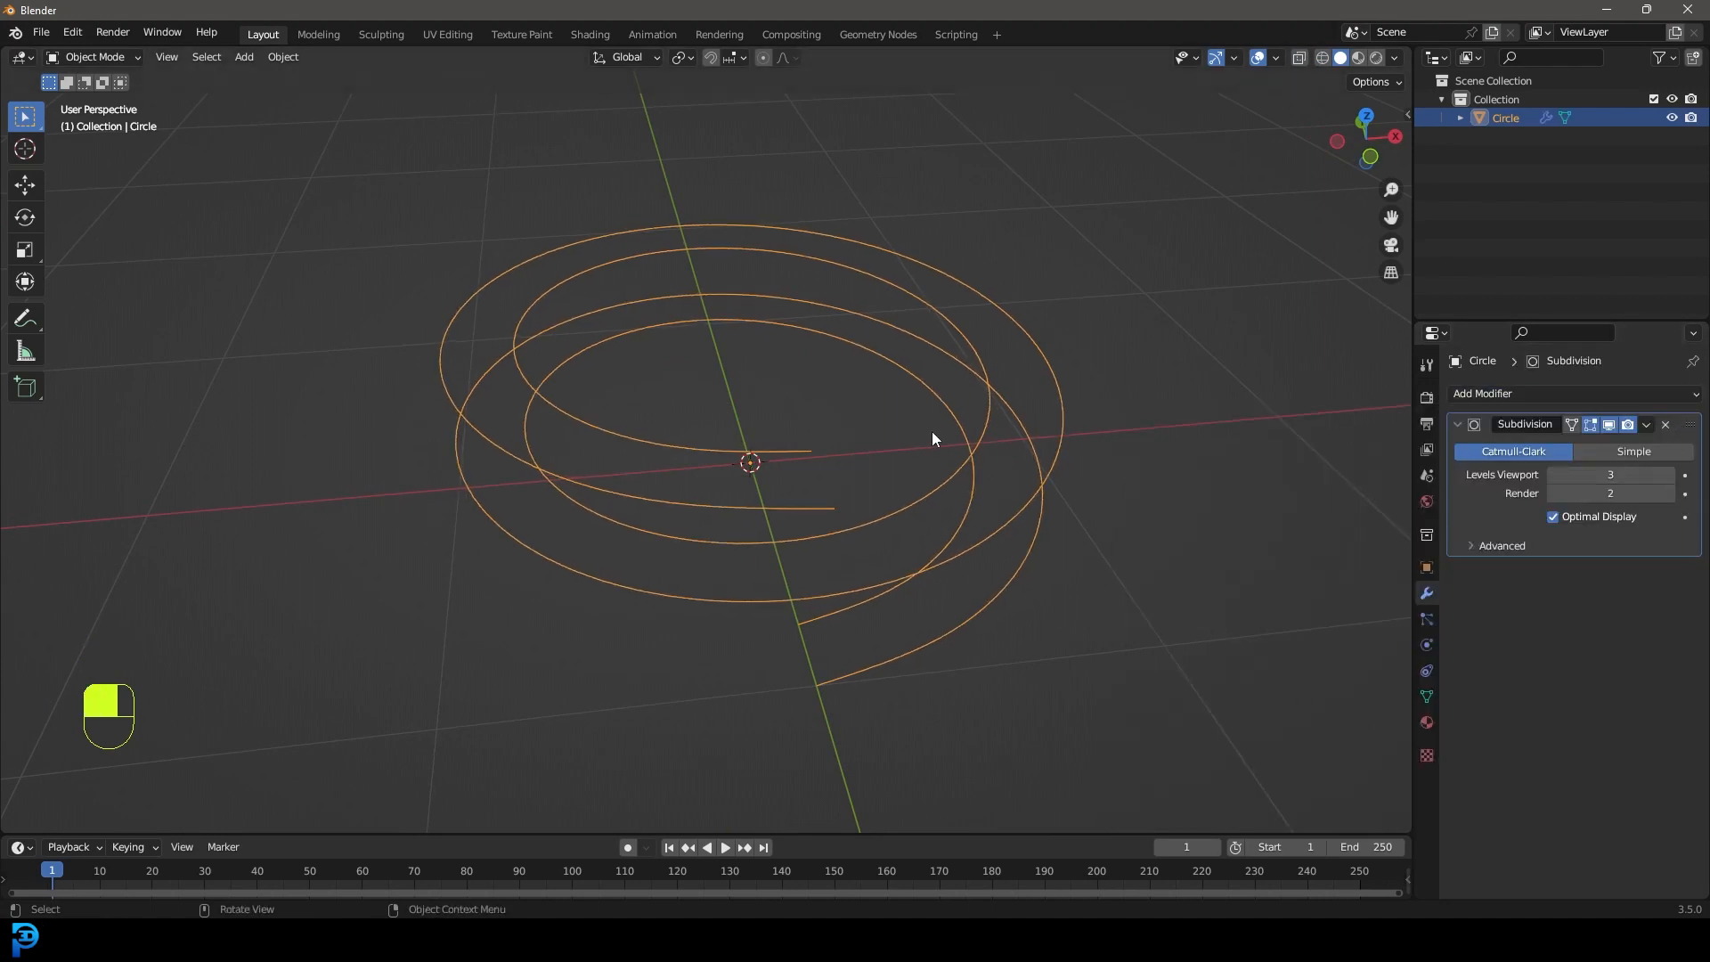
{"action": "left_click", "coordinate": [1645, 425]}
{"action": "left_click", "coordinate": [1569, 452]}
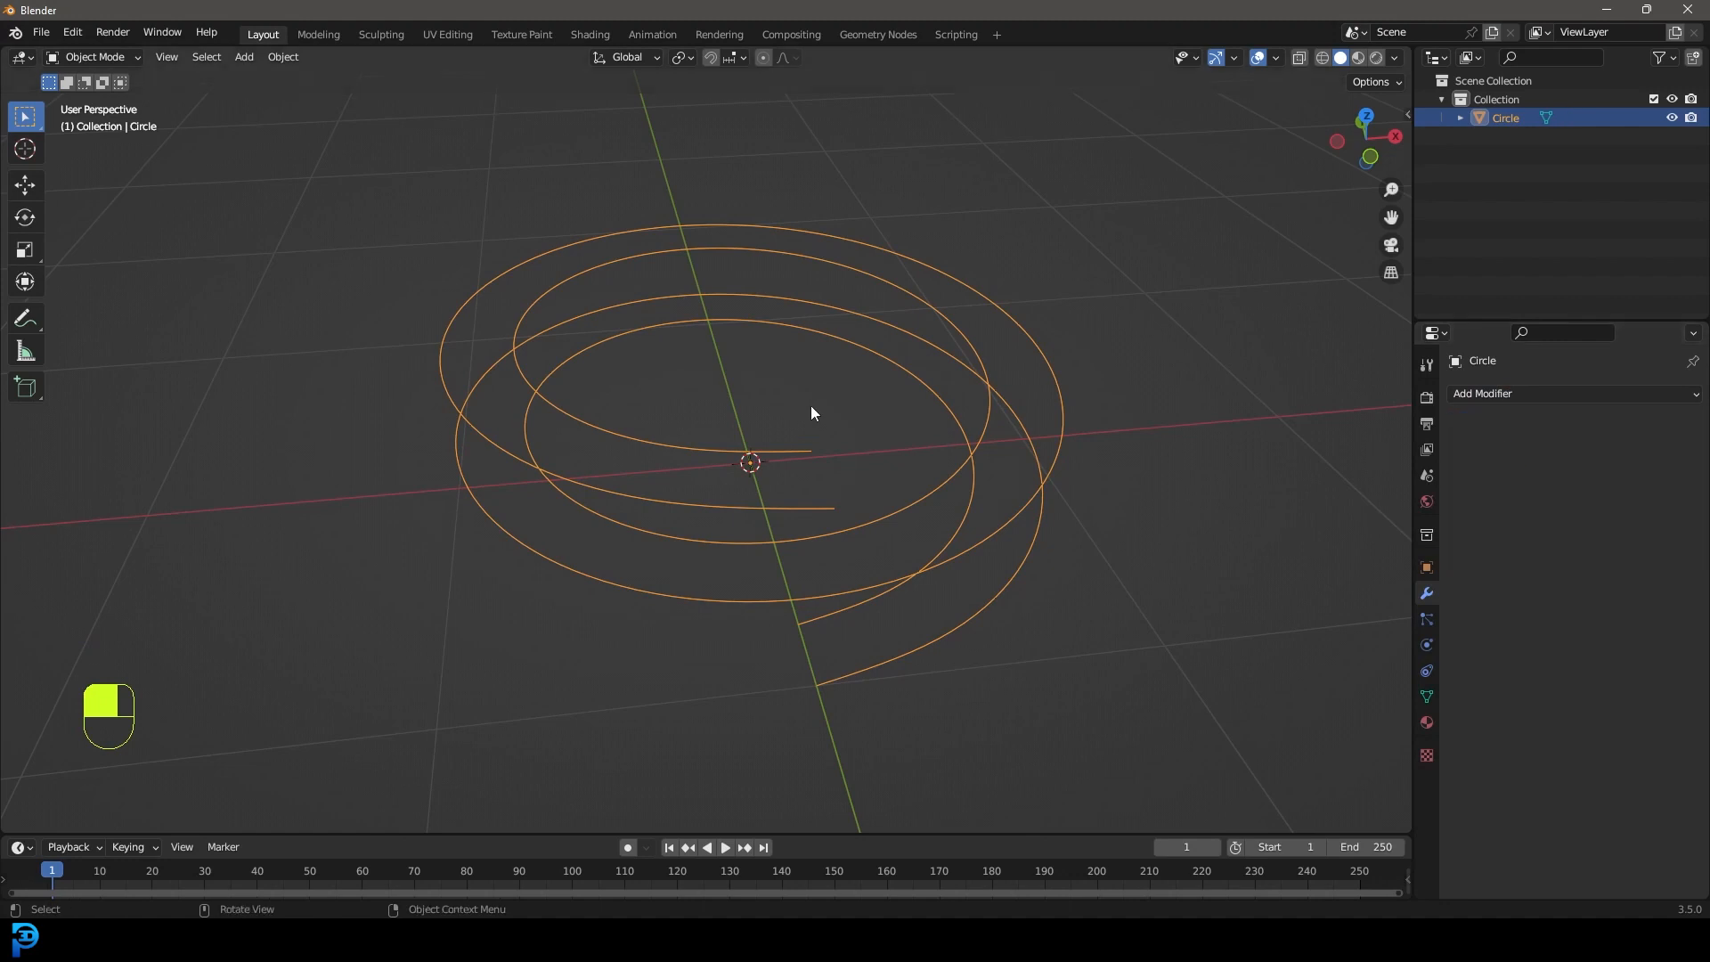
{"action": "middle_click_drag", "start_coordinate": [826, 407], "coordinate": [848, 385]}
Convert the spiral wires to a curve via the F3 'conve' search.
{"action": "key", "text": "F3"}
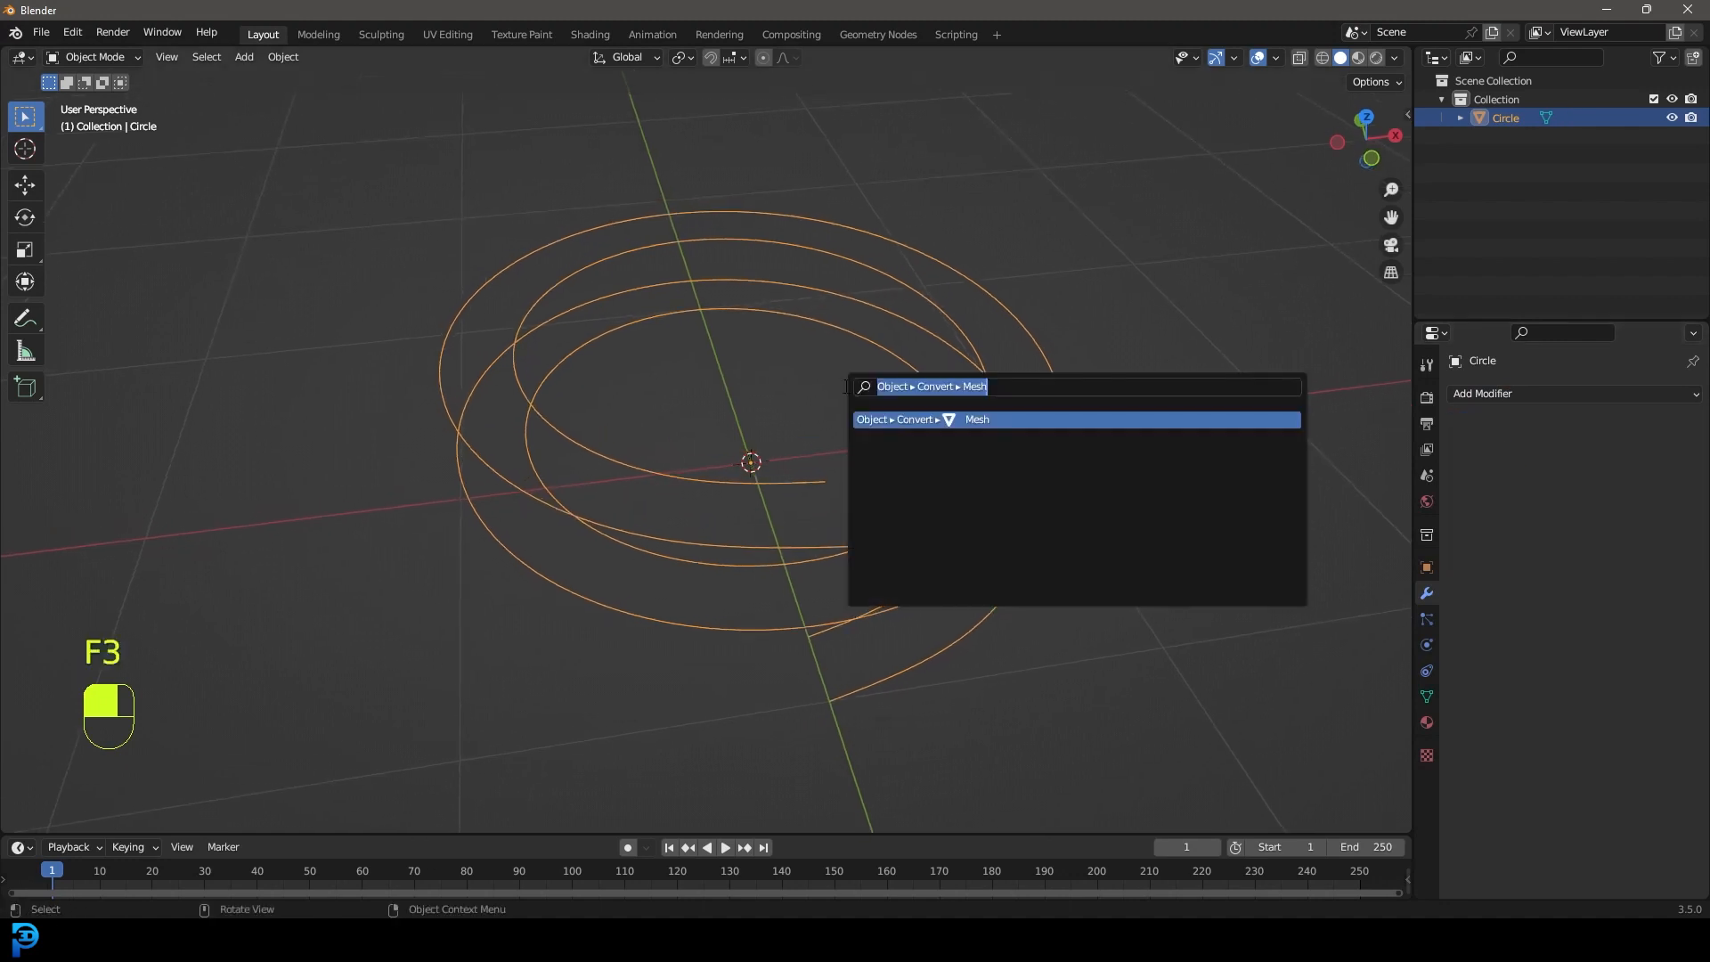
{"action": "type", "text": "convert"}
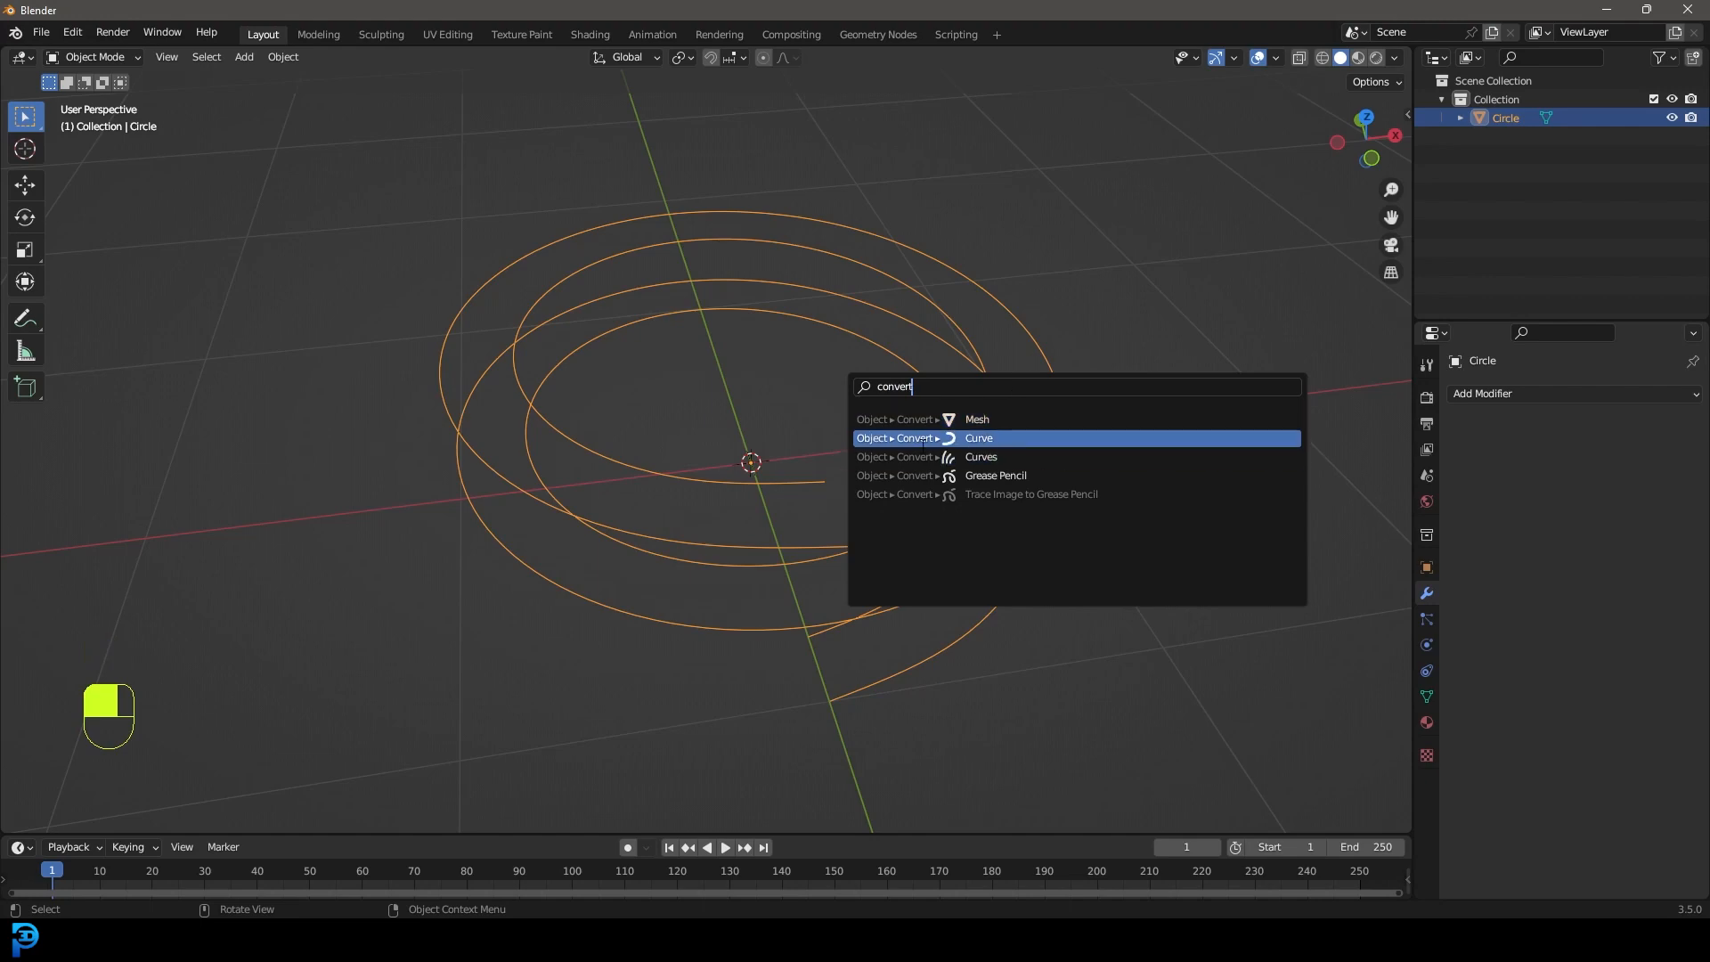
{"action": "left_click", "coordinate": [1011, 438]}
{"action": "key", "text": "Tab"}
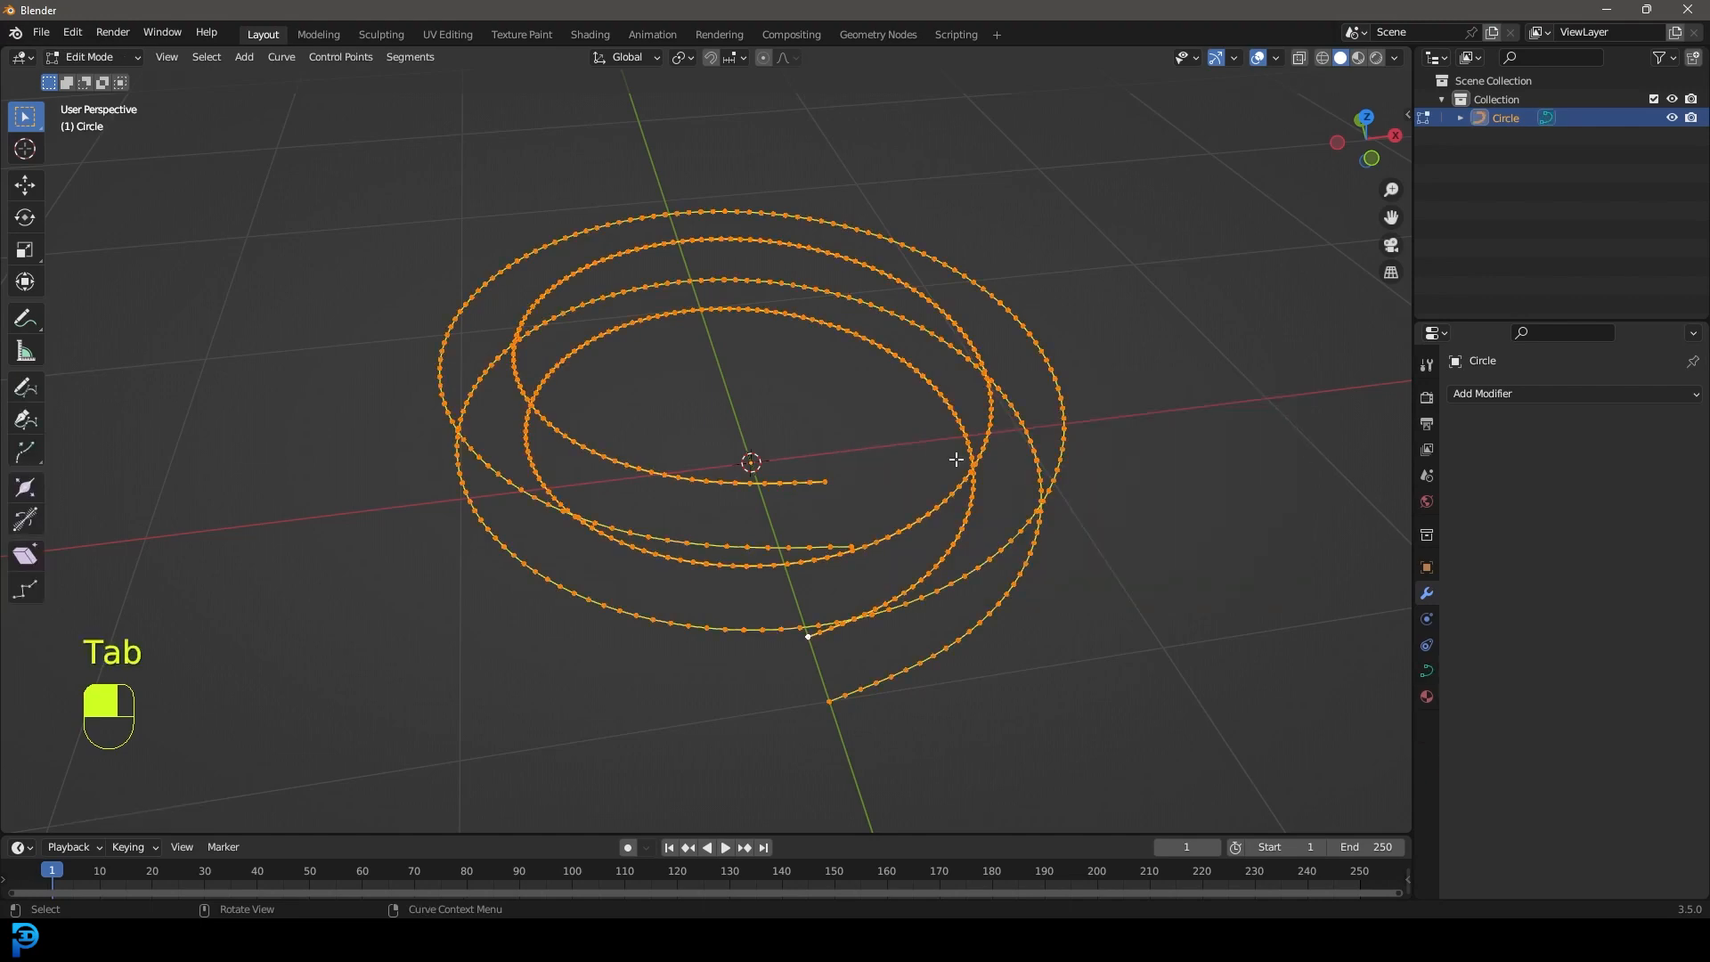
{"action": "scroll", "coordinate": [1032, 597], "scroll_direction": "up", "scroll_amount": 4}
{"action": "left_click", "coordinate": [808, 525]}
{"action": "key", "text": "g"}
{"action": "right_click", "coordinate": [903, 390]}
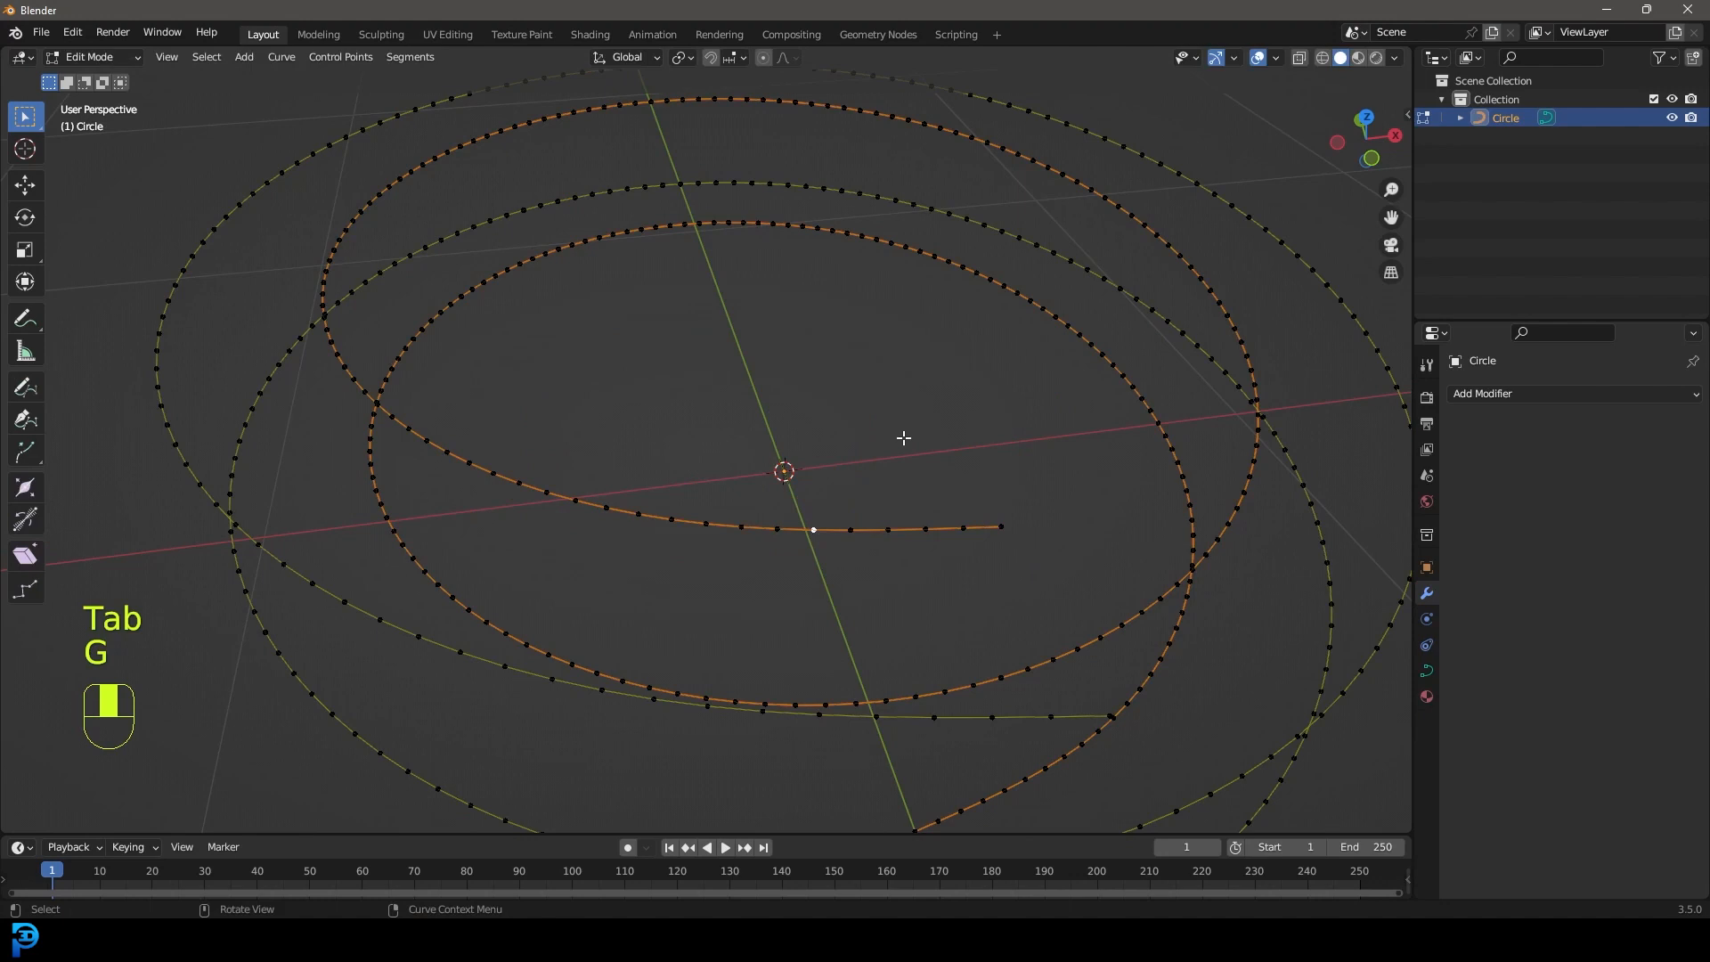
{"action": "key", "text": "Tab"}
{"action": "scroll", "coordinate": [900, 460], "scroll_direction": "down", "scroll_amount": 4}
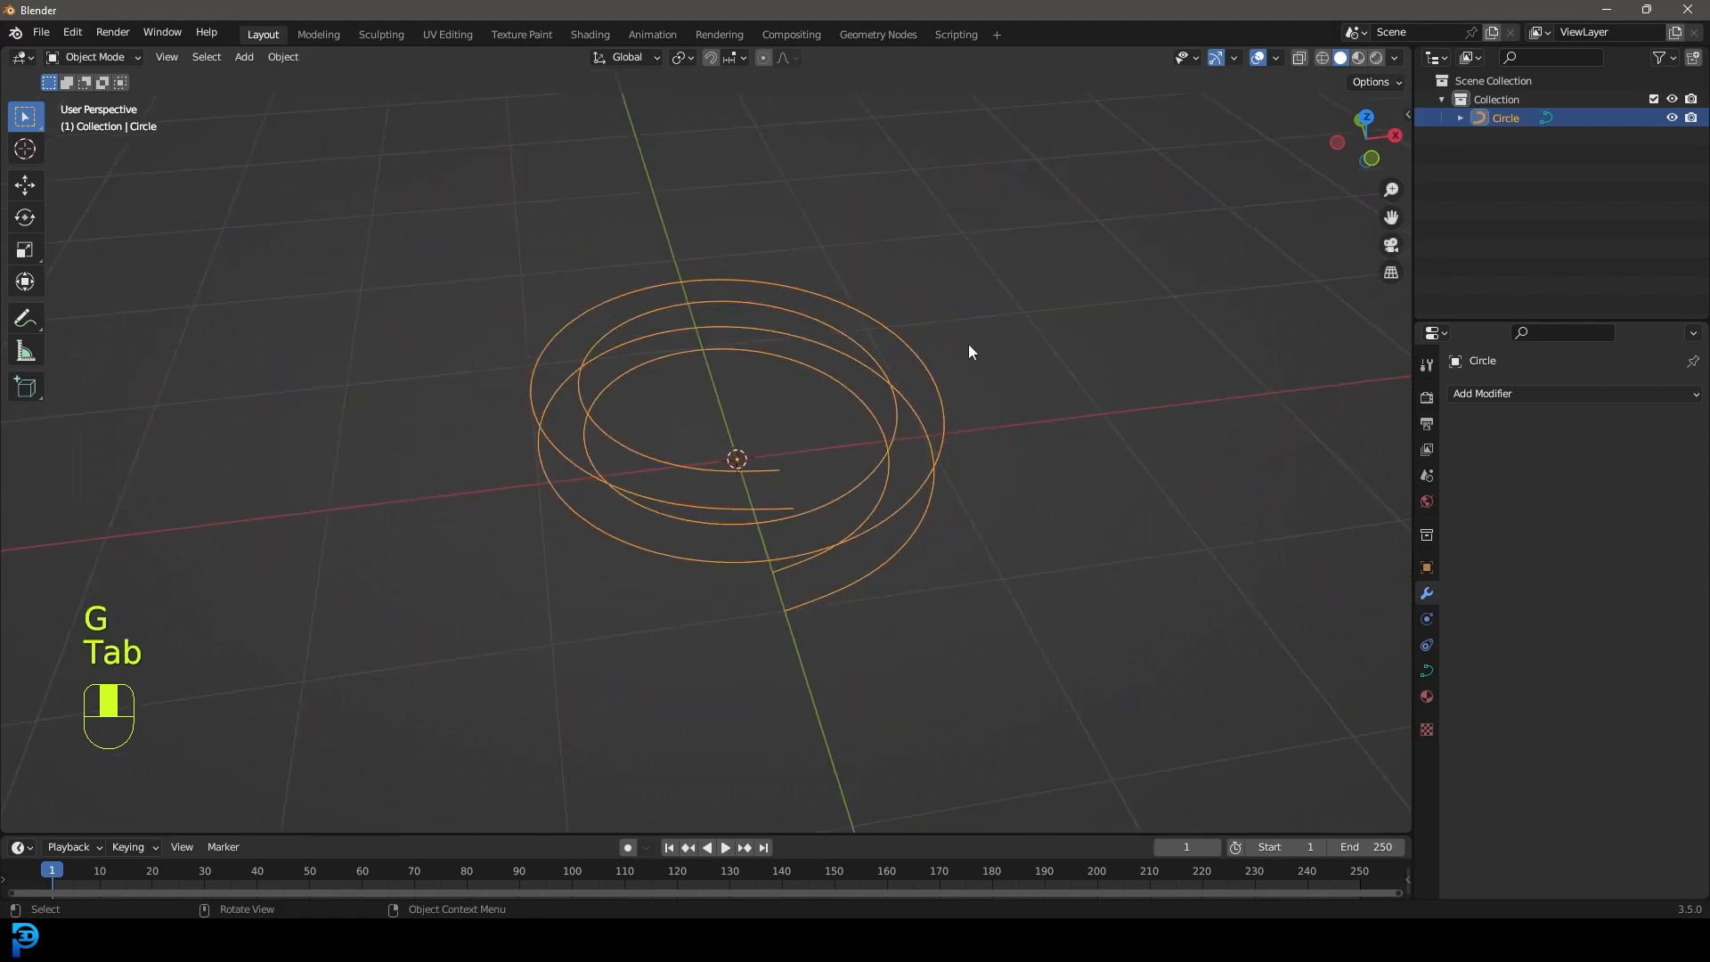
Set the curve's Geometry Bevel Depth to 0.014 m for round tubes.
{"action": "left_click", "coordinate": [1428, 671]}
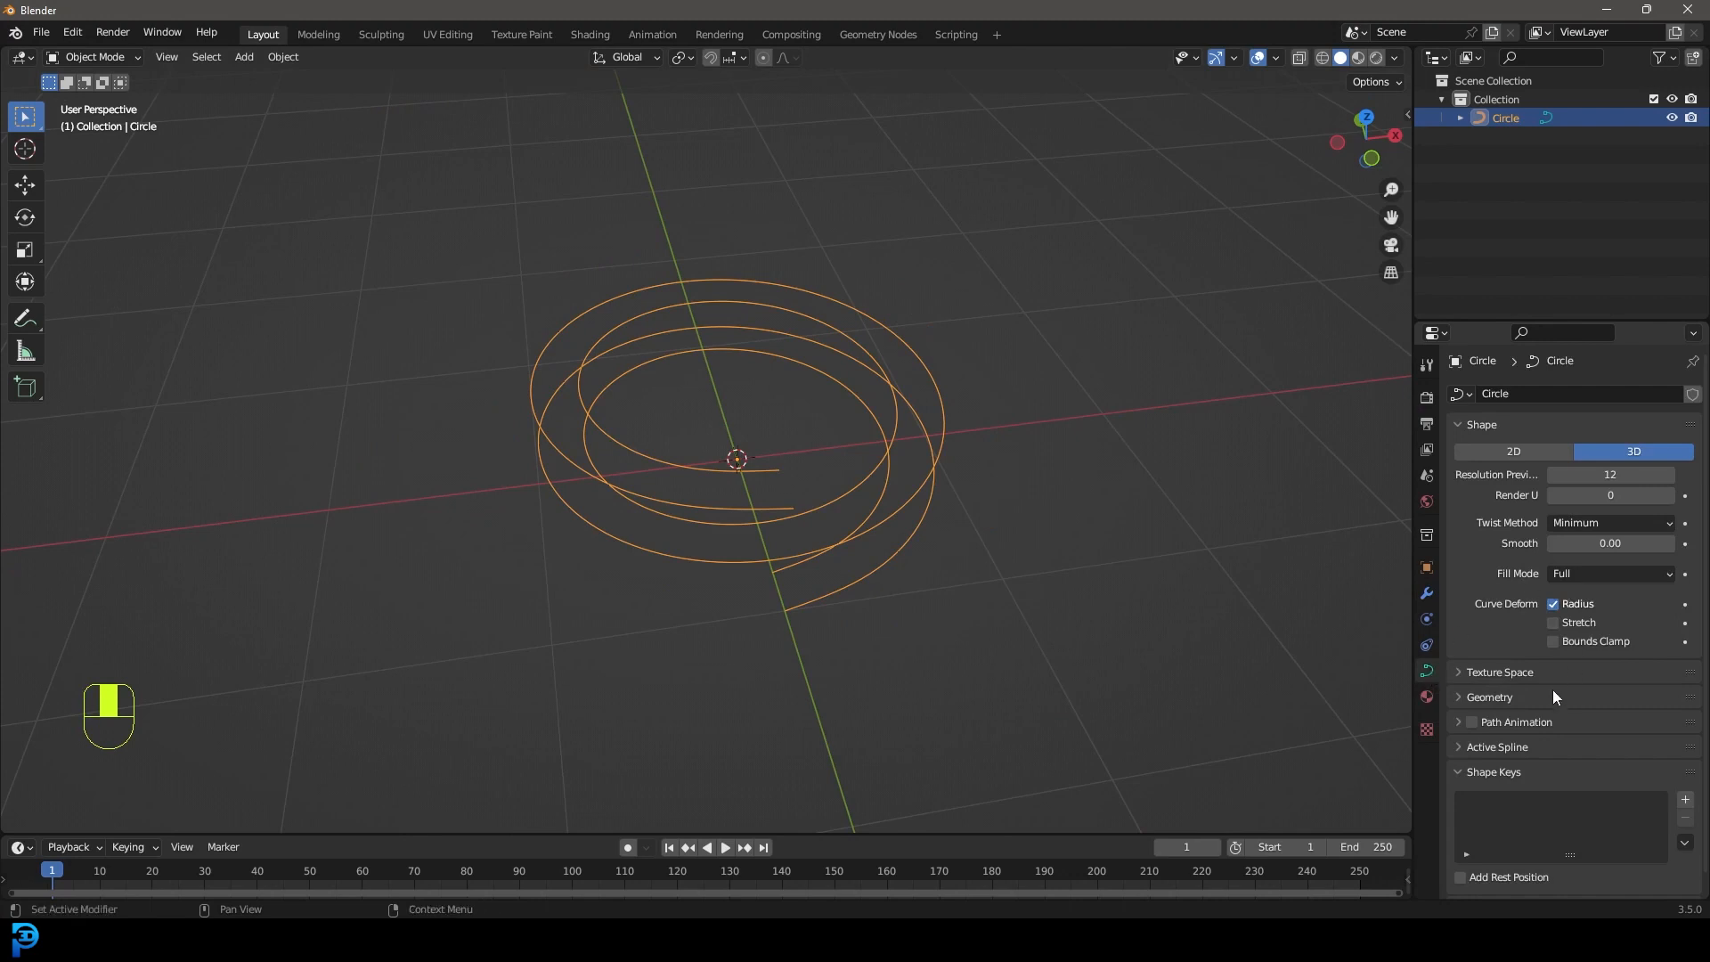
{"action": "left_click", "coordinate": [1469, 697]}
{"action": "scroll", "coordinate": [1478, 698], "scroll_direction": "down", "scroll_amount": 3}
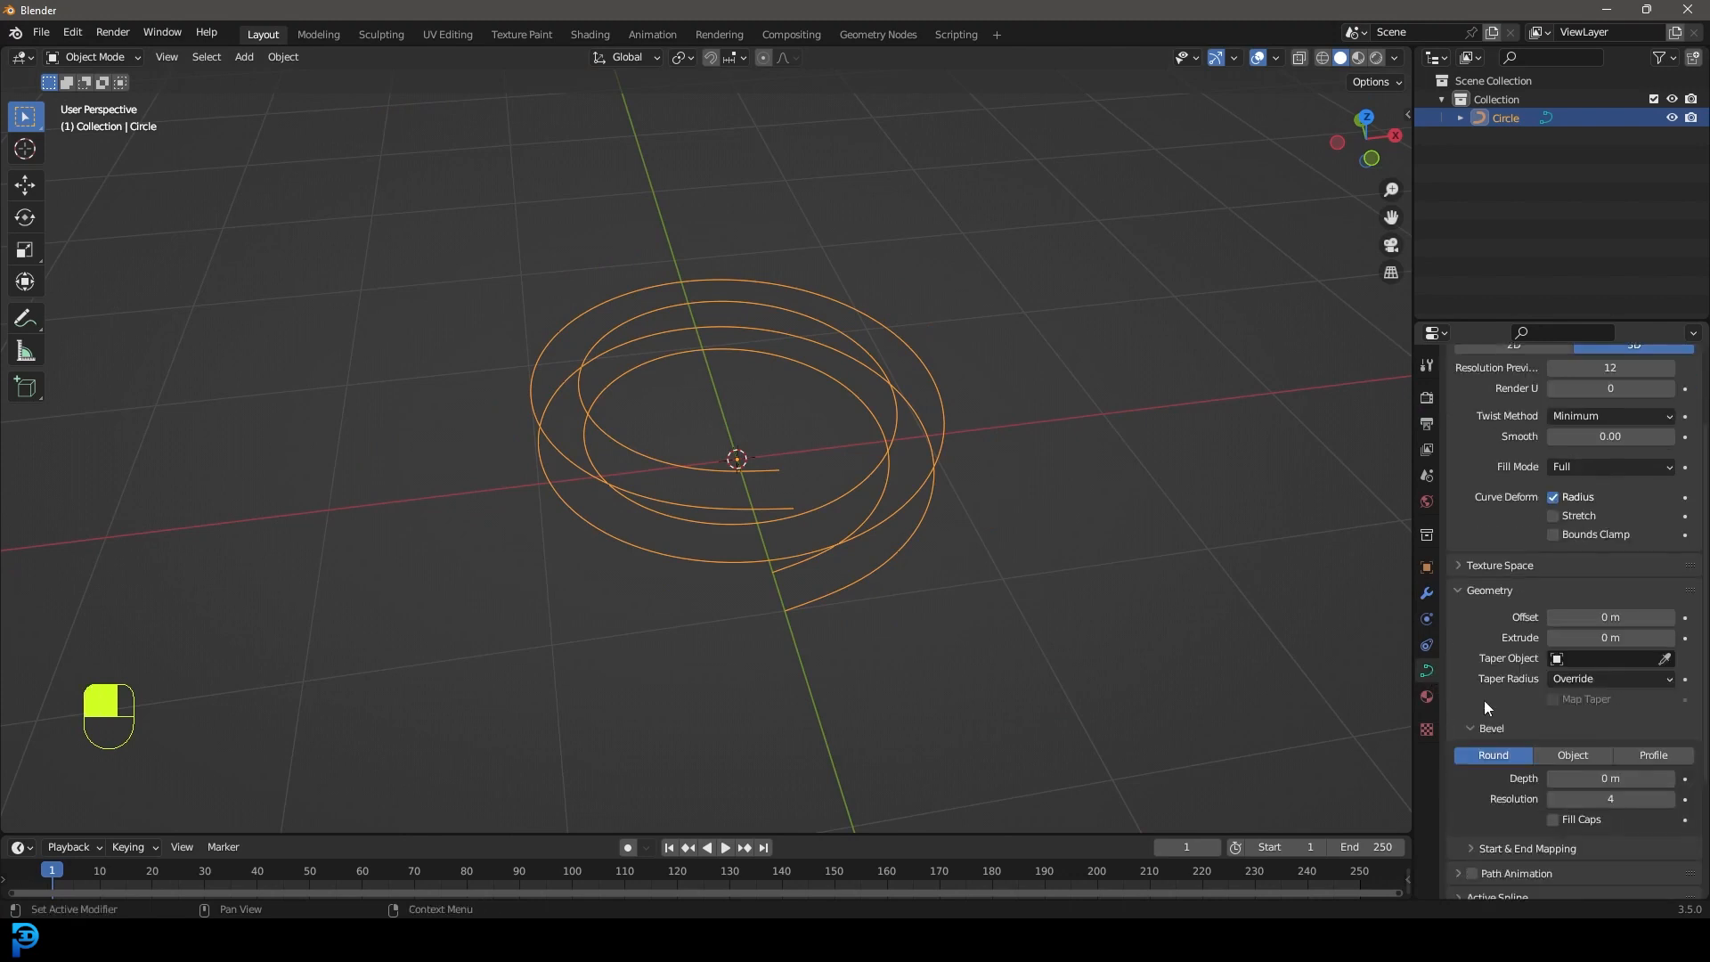
{"action": "left_click_drag", "start_coordinate": [1575, 779], "coordinate": [1581, 780], "text": "shift"}
{"action": "middle_click_drag", "start_coordinate": [900, 410], "coordinate": [780, 417]}
{"action": "scroll", "coordinate": [780, 417], "scroll_direction": "up", "scroll_amount": 2}
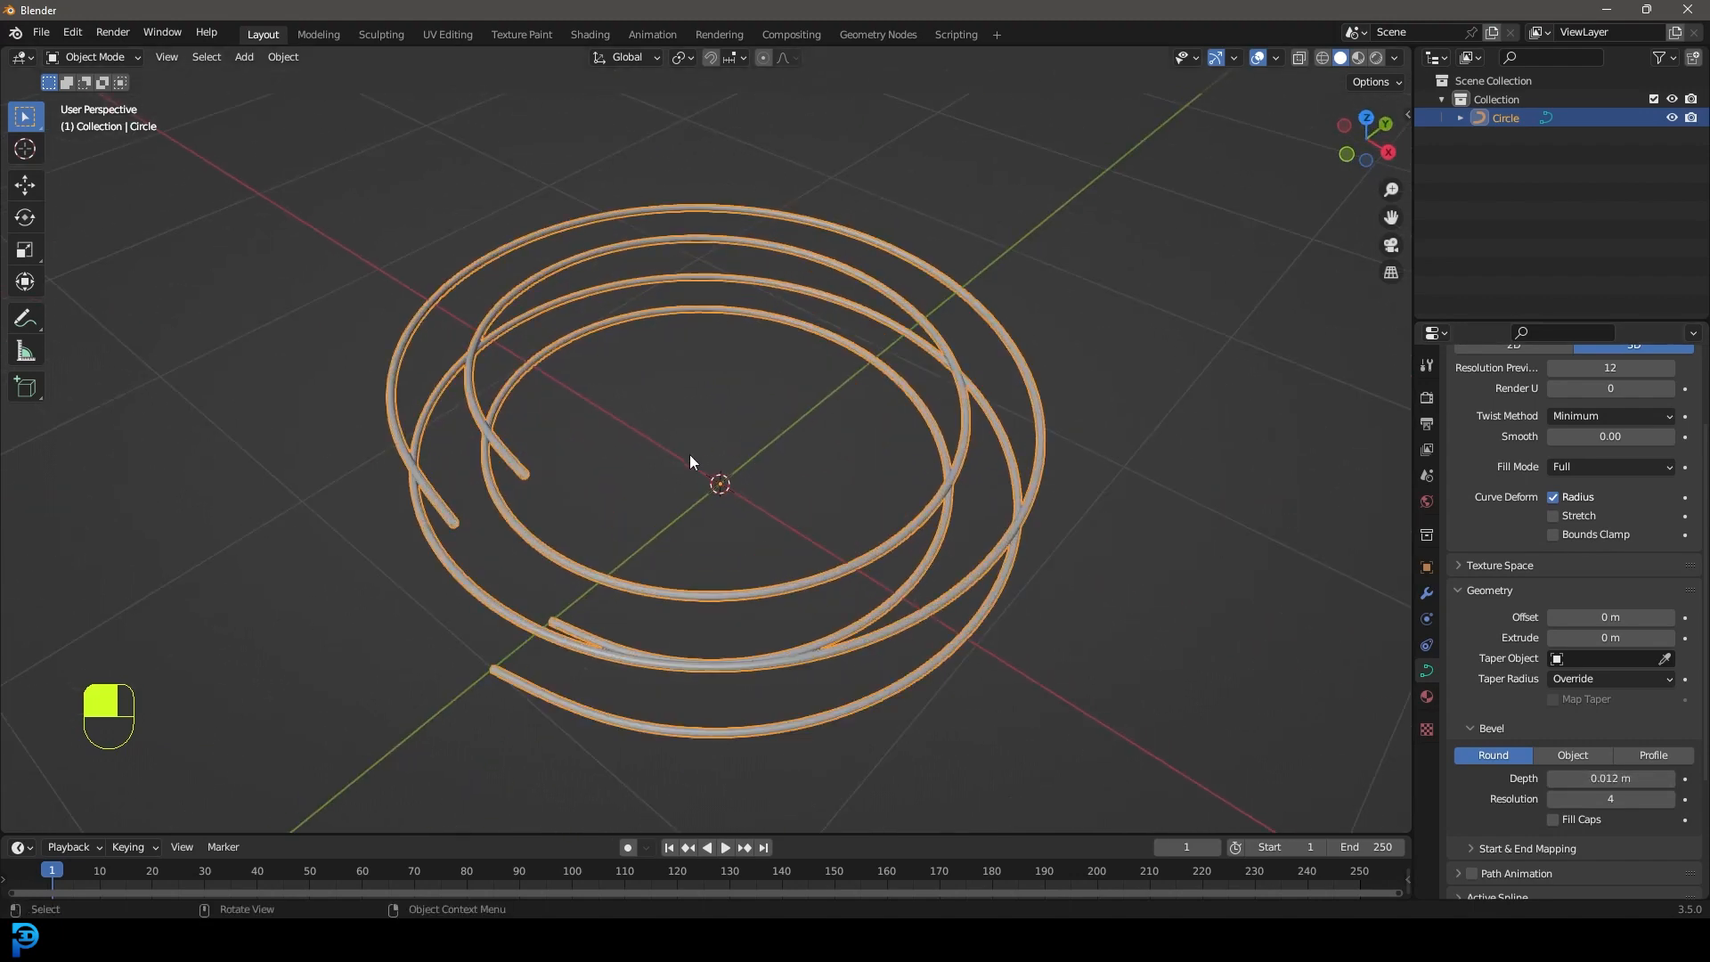
{"action": "middle_click_drag", "start_coordinate": [677, 473], "coordinate": [752, 419], "text": "shift"}
{"action": "scroll", "coordinate": [751, 420], "scroll_direction": "up", "scroll_amount": 1}
{"action": "mouse_move", "coordinate": [1614, 780]}
{"action": "left_mouse_down", "text": "shift"}
{"action": "mouse_move", "coordinate": [1648, 779]}
{"action": "mouse_move", "coordinate": [1618, 779]}
{"action": "left_mouse_up", "text": "shift"}
Apply Shade Smooth to the tube spiral.
{"action": "middle_click_drag", "start_coordinate": [655, 633], "coordinate": [811, 642]}
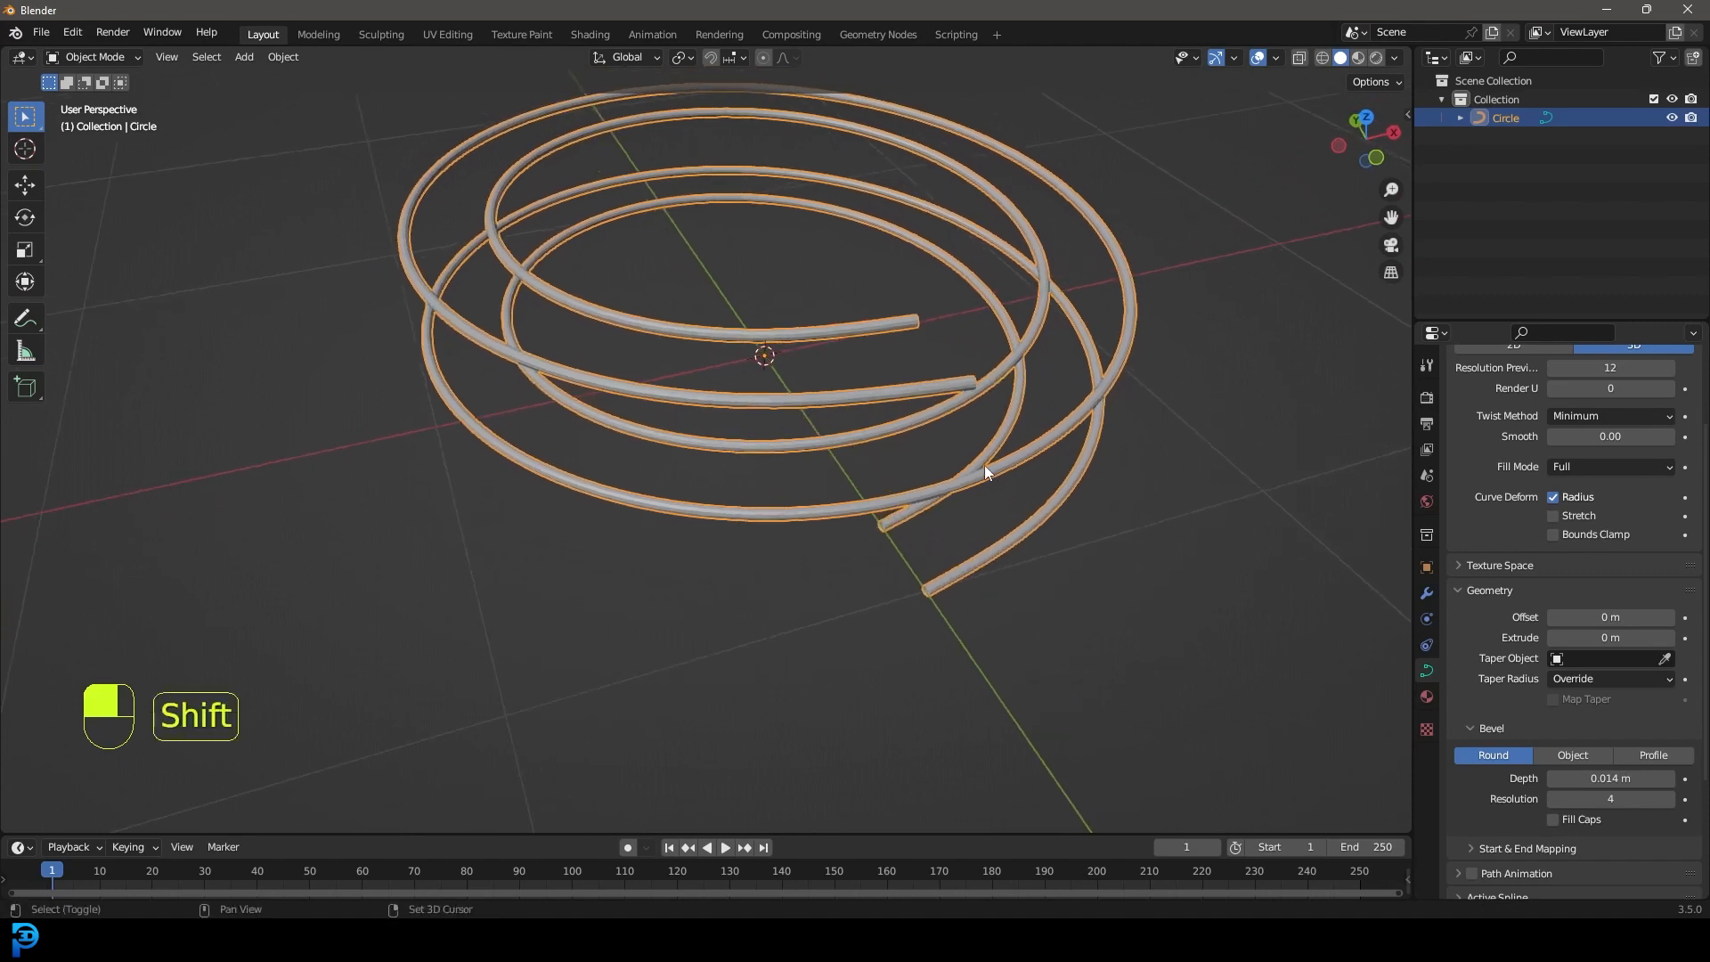
{"action": "middle_click_drag", "start_coordinate": [985, 465], "coordinate": [919, 521], "text": "shift"}
{"action": "scroll", "coordinate": [918, 517], "scroll_direction": "up", "scroll_amount": 3}
{"action": "right_click", "coordinate": [882, 407]}
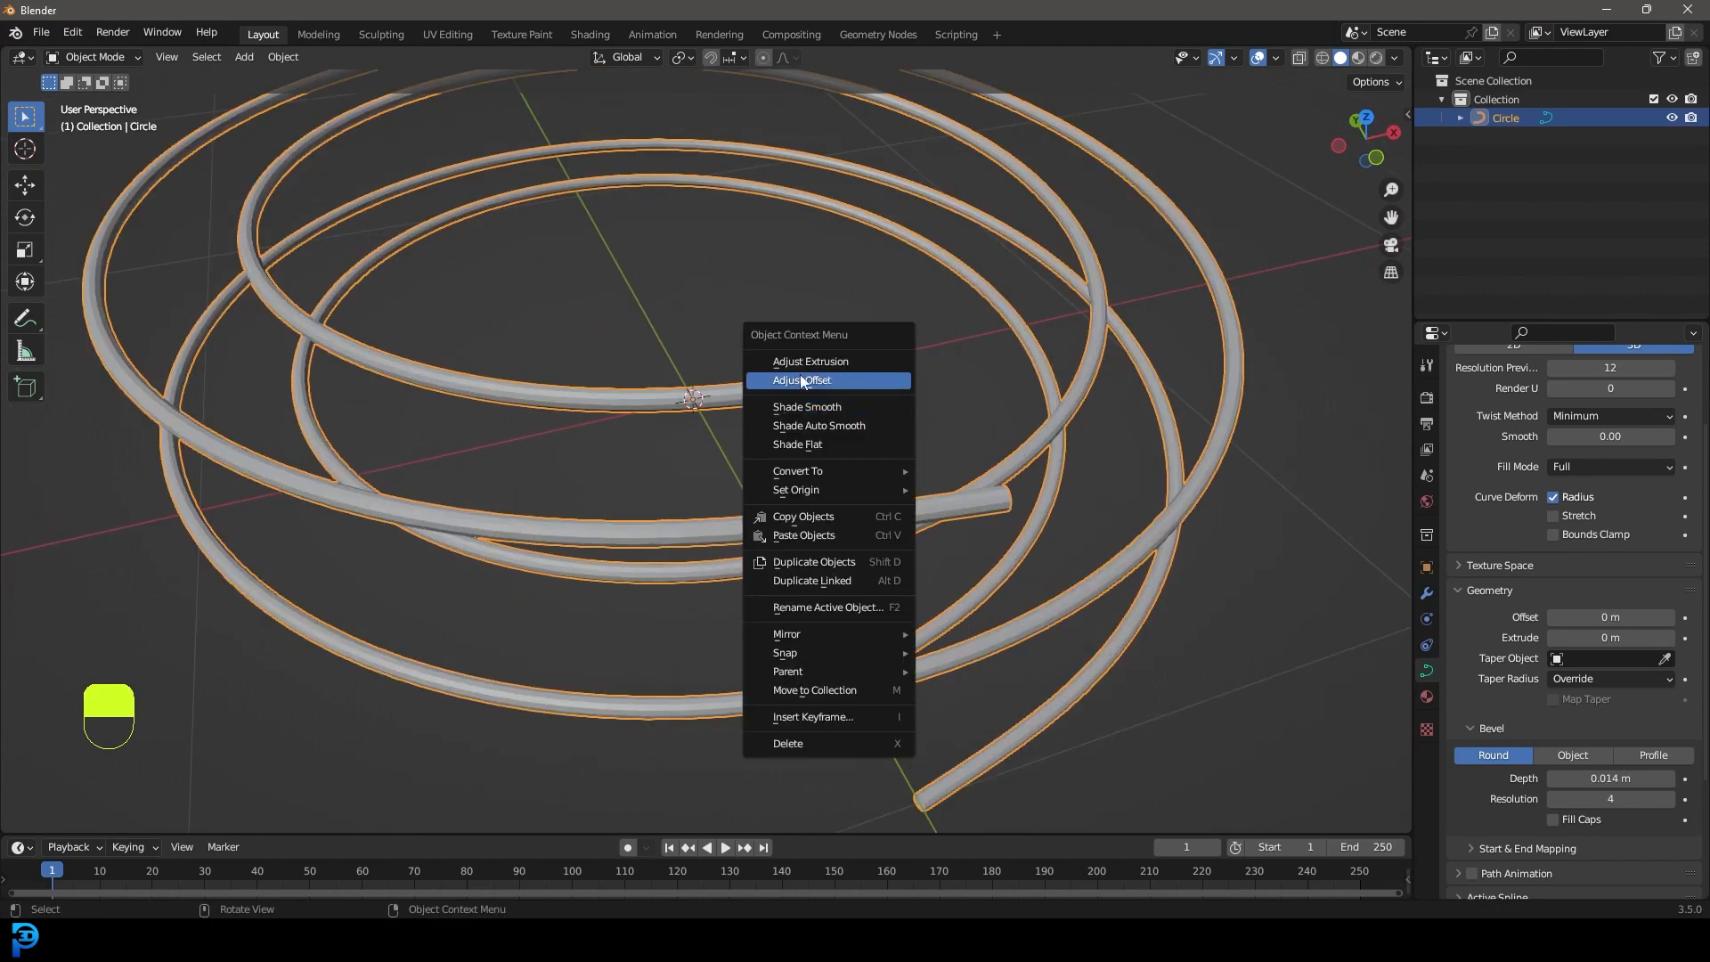
{"action": "left_click", "coordinate": [871, 411]}
{"action": "middle_click_drag", "start_coordinate": [778, 526], "coordinate": [712, 495]}
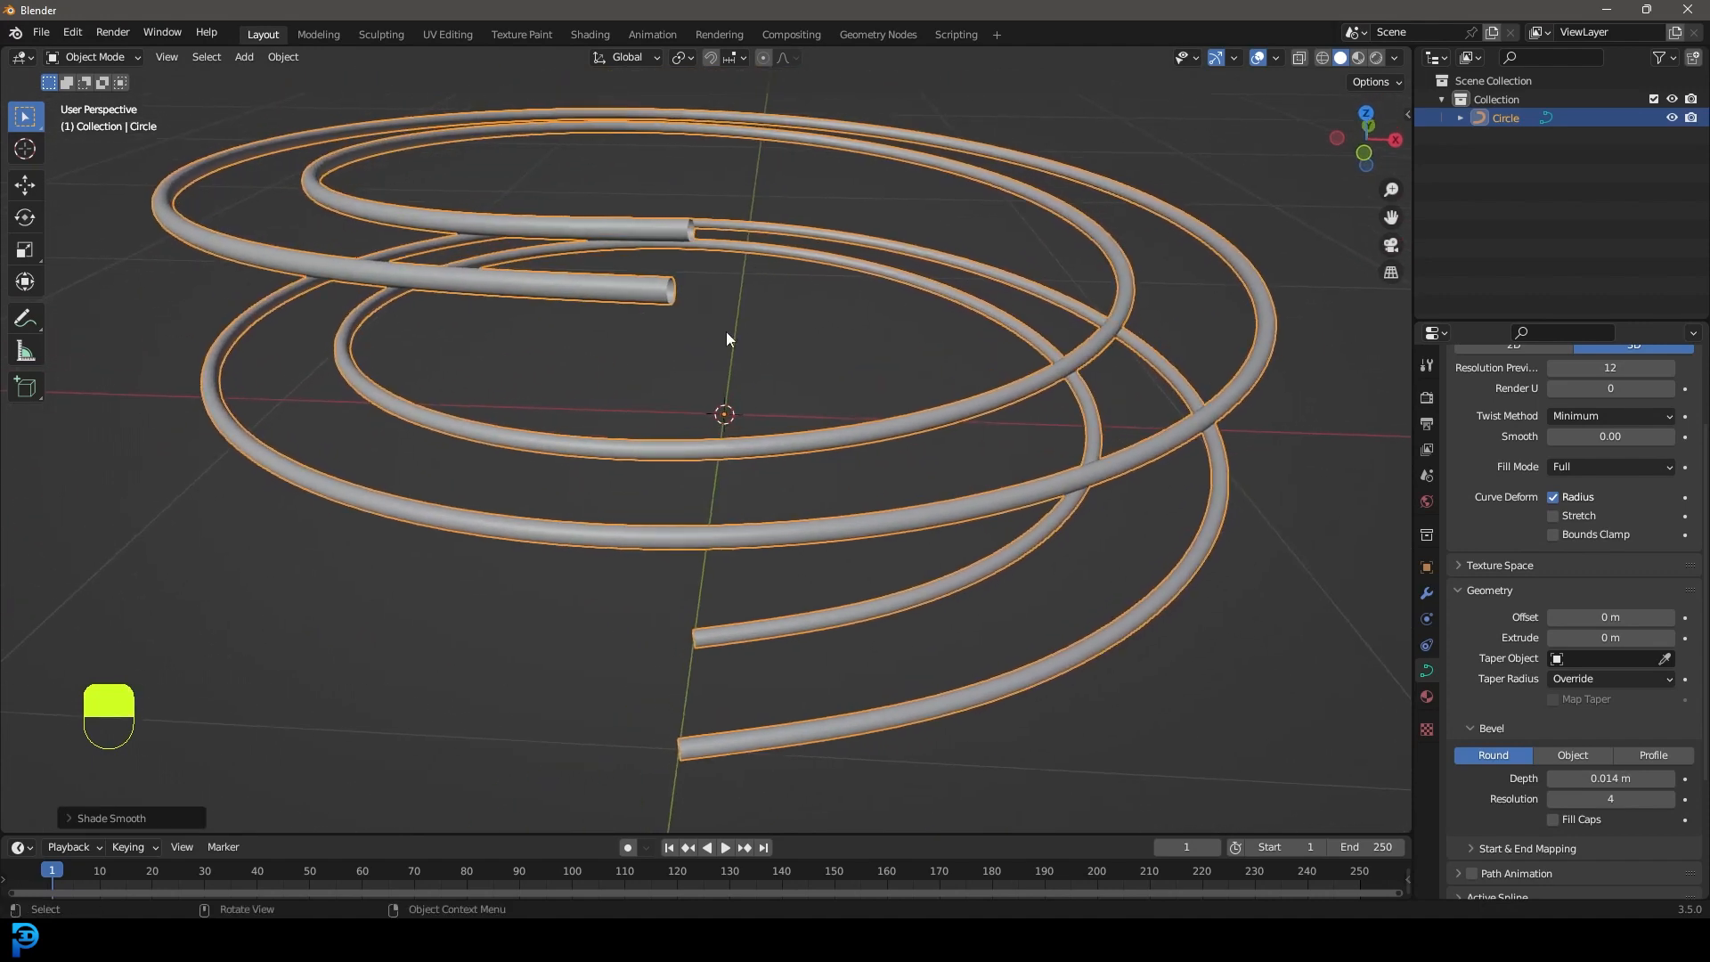
Convert the tube curve to a mesh through F3 'convert', then check it in Edit Mode.
{"action": "key", "text": "F3"}
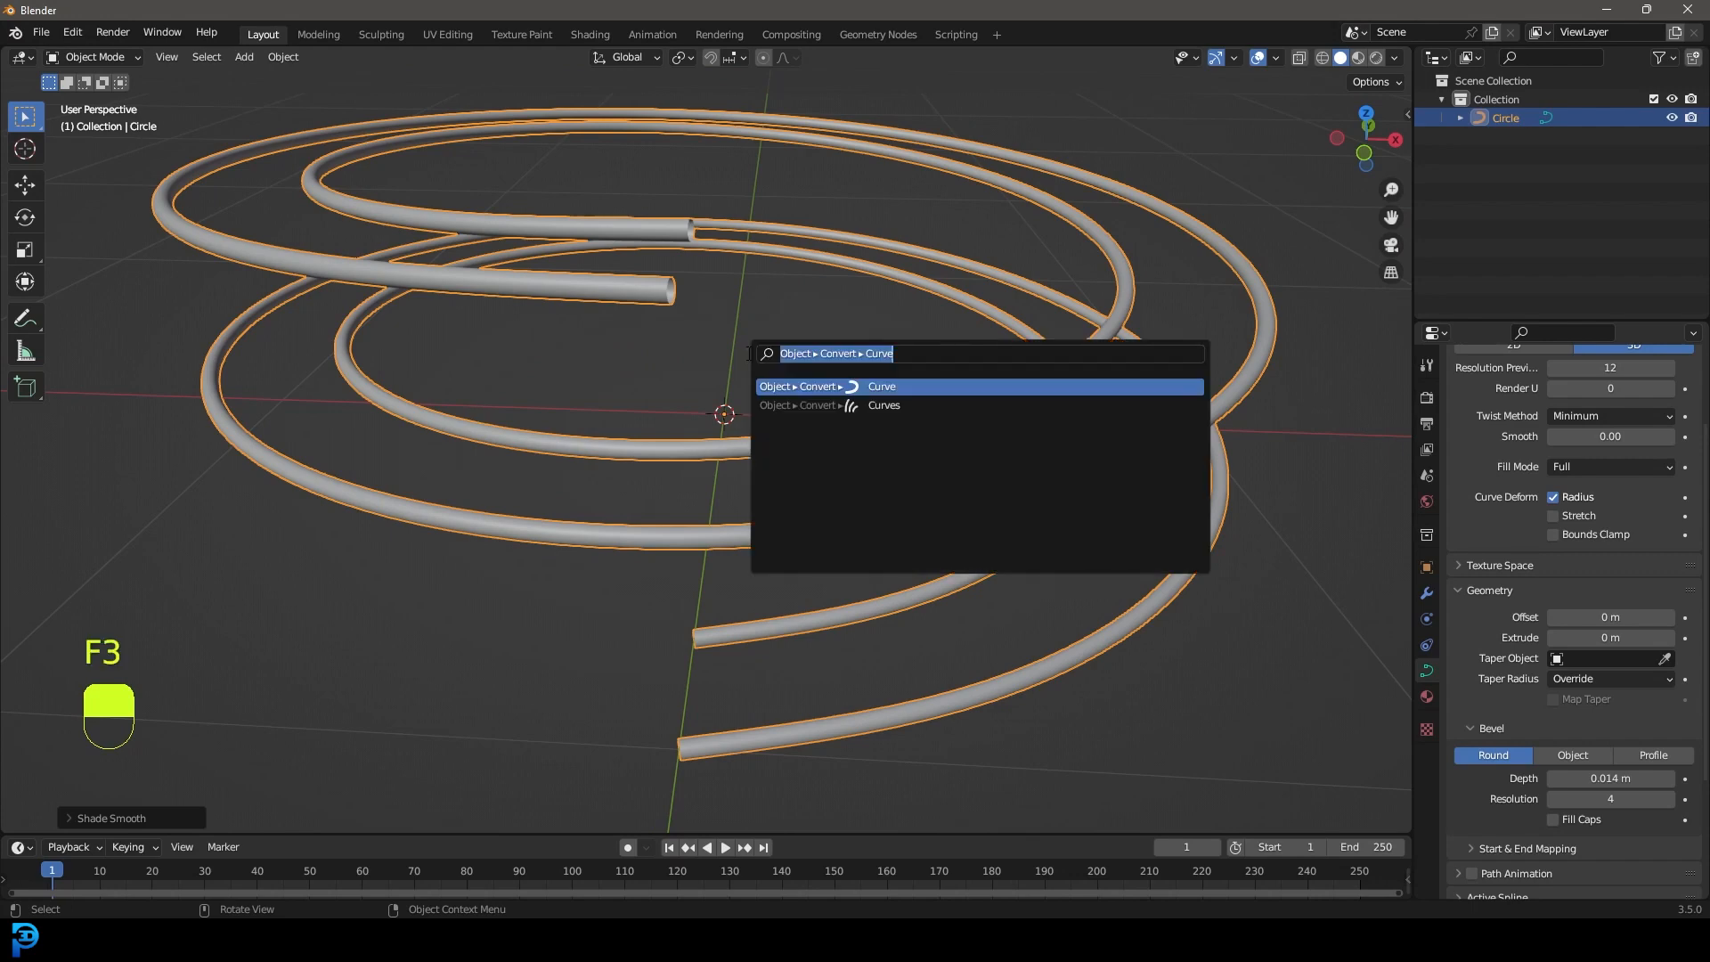
{"action": "type", "text": "convert"}
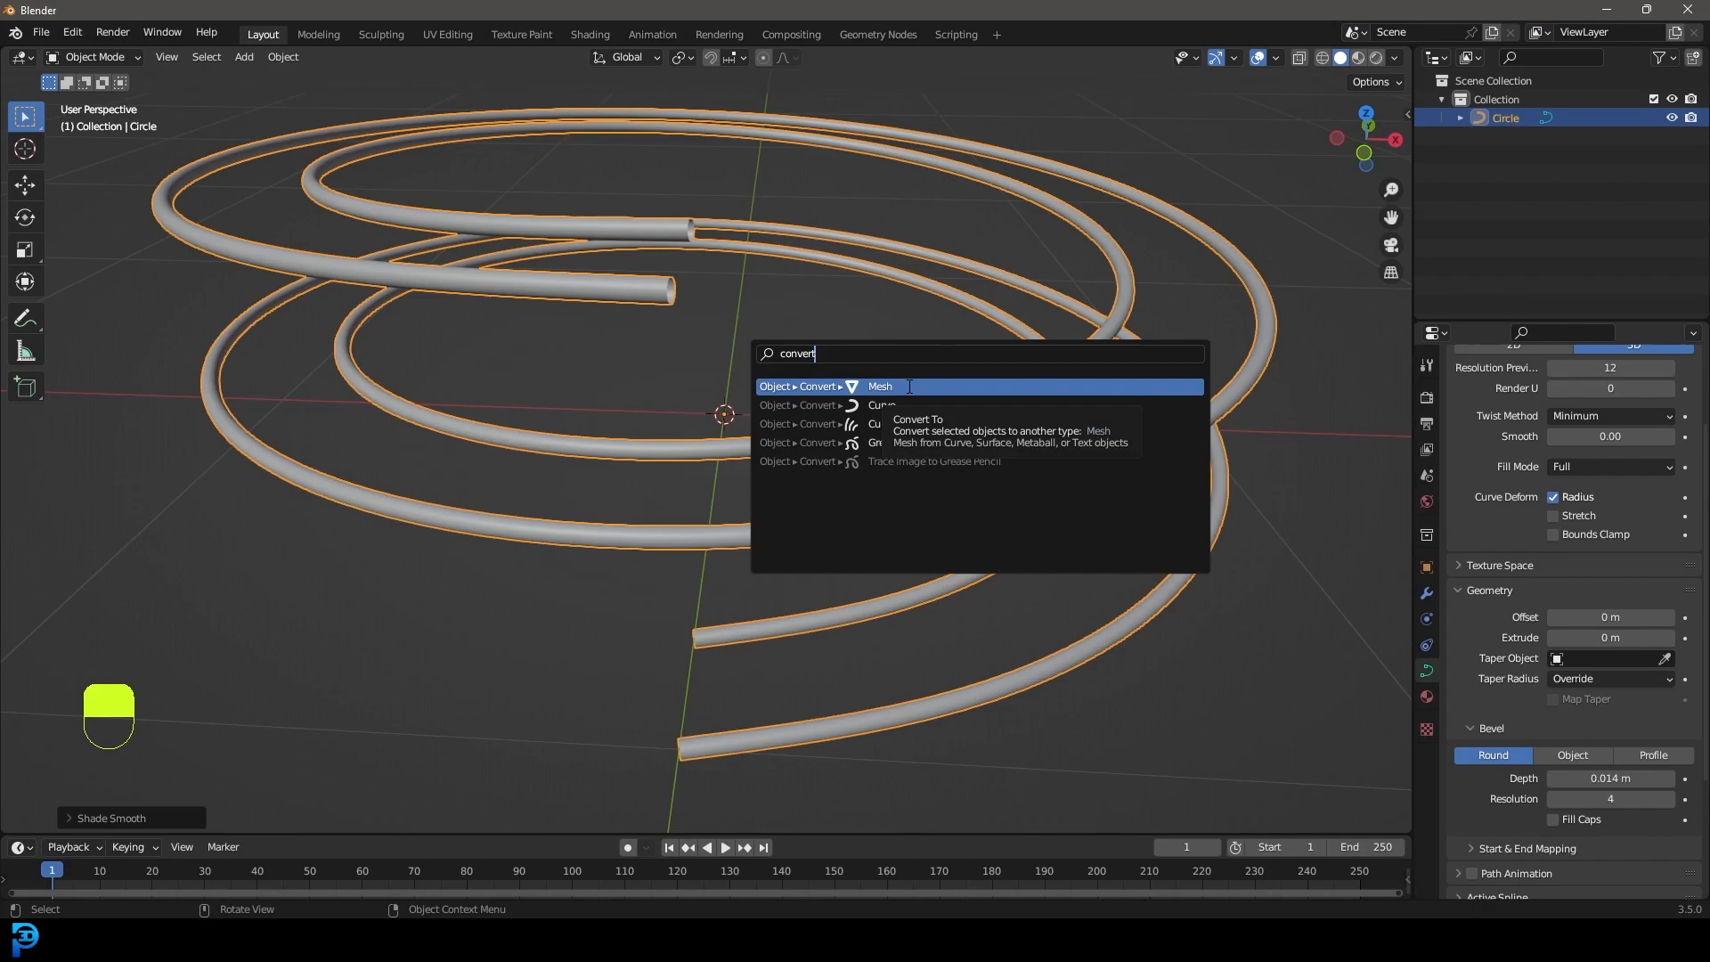
{"action": "left_click", "coordinate": [909, 387]}
{"action": "middle_click_drag", "start_coordinate": [838, 329], "coordinate": [882, 369]}
{"action": "scroll", "coordinate": [855, 370], "scroll_direction": "up", "scroll_amount": 2}
{"action": "key", "text": "Tab"}
{"action": "middle_click_drag", "start_coordinate": [713, 387], "coordinate": [808, 474]}
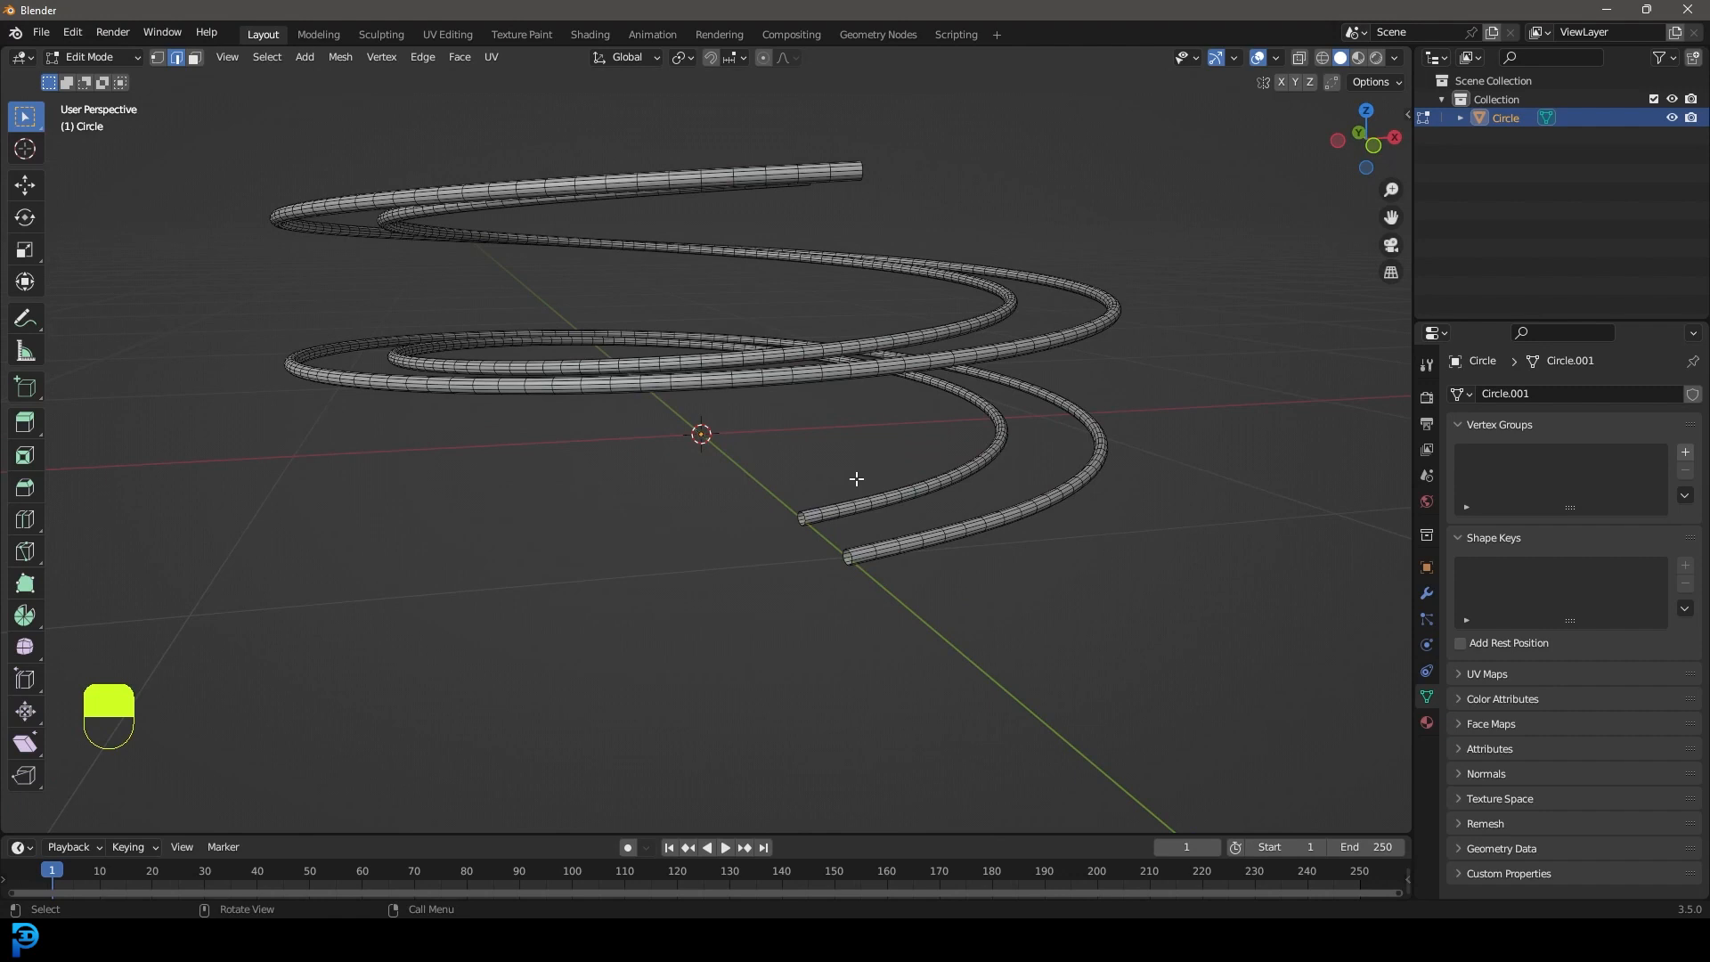
{"action": "key", "text": "Tab"}
{"action": "middle_click_drag", "start_coordinate": [871, 478], "coordinate": [874, 366]}
Add a UV Sphere and scale it down to about 0.57 in three passes.
{"action": "key", "text": "shift+a"}
{"action": "mouse_move", "coordinate": [885, 366]}
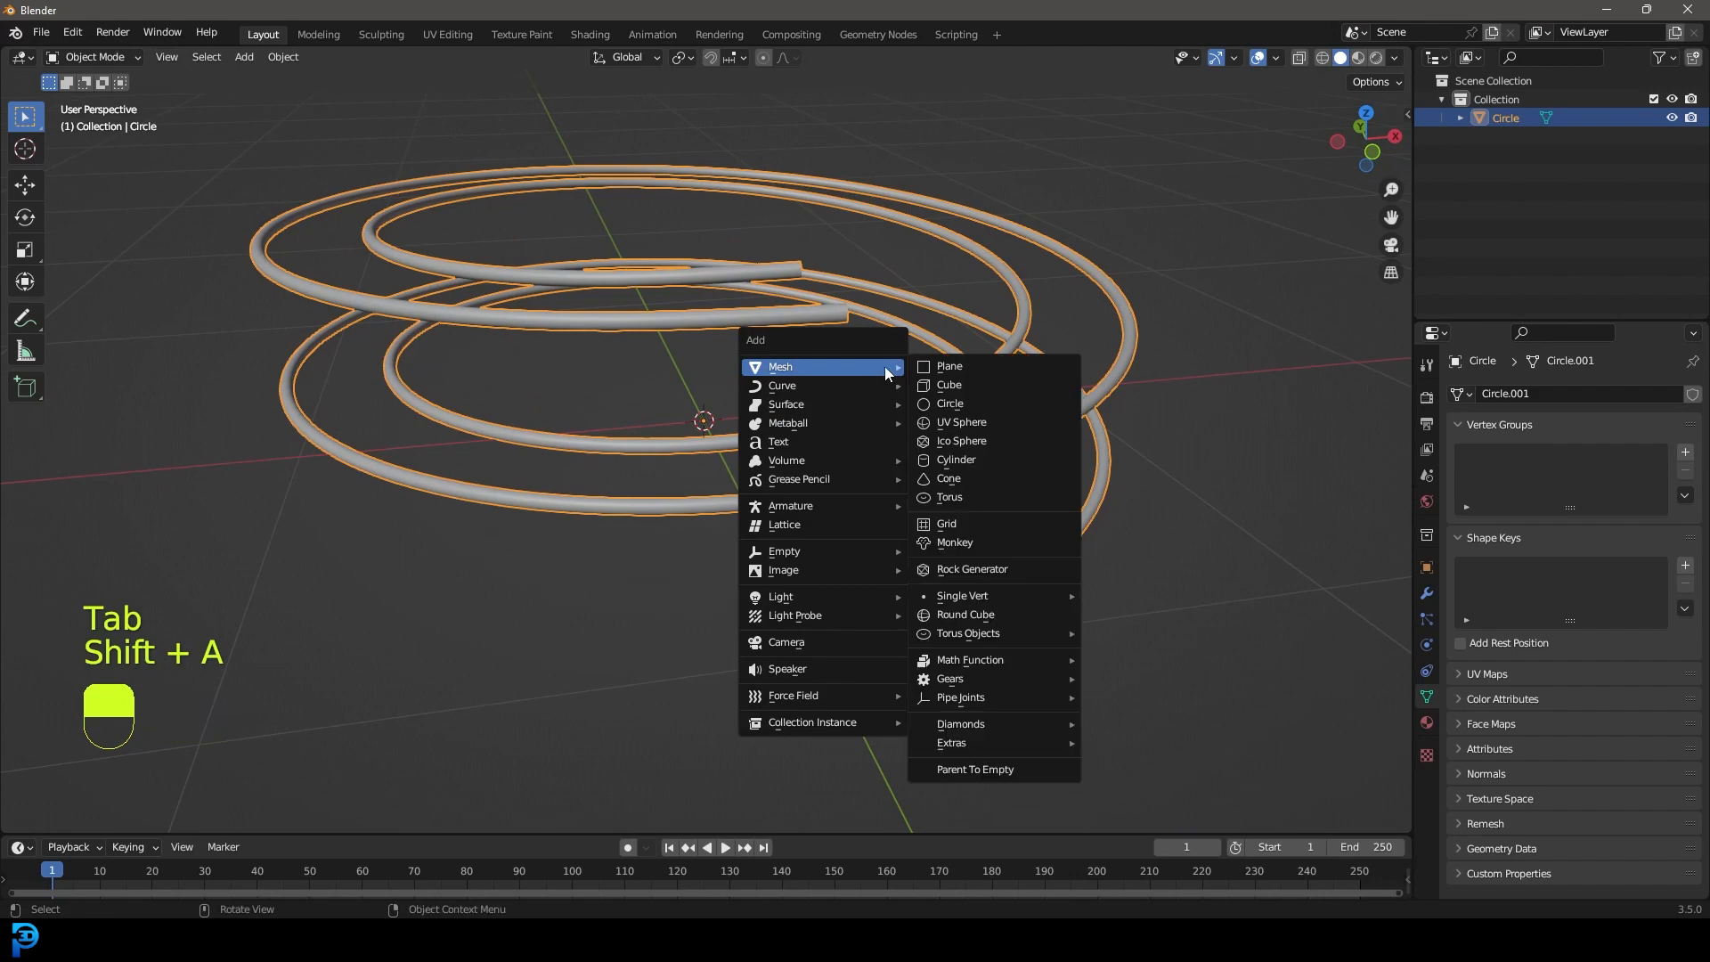
{"action": "left_click", "coordinate": [977, 425]}
{"action": "scroll", "coordinate": [1122, 446], "scroll_direction": "down", "scroll_amount": 4}
{"action": "scroll", "coordinate": [1198, 476], "scroll_direction": "up", "scroll_amount": 4}
{"action": "key", "text": "s"}
{"action": "left_click", "coordinate": [1006, 384]}
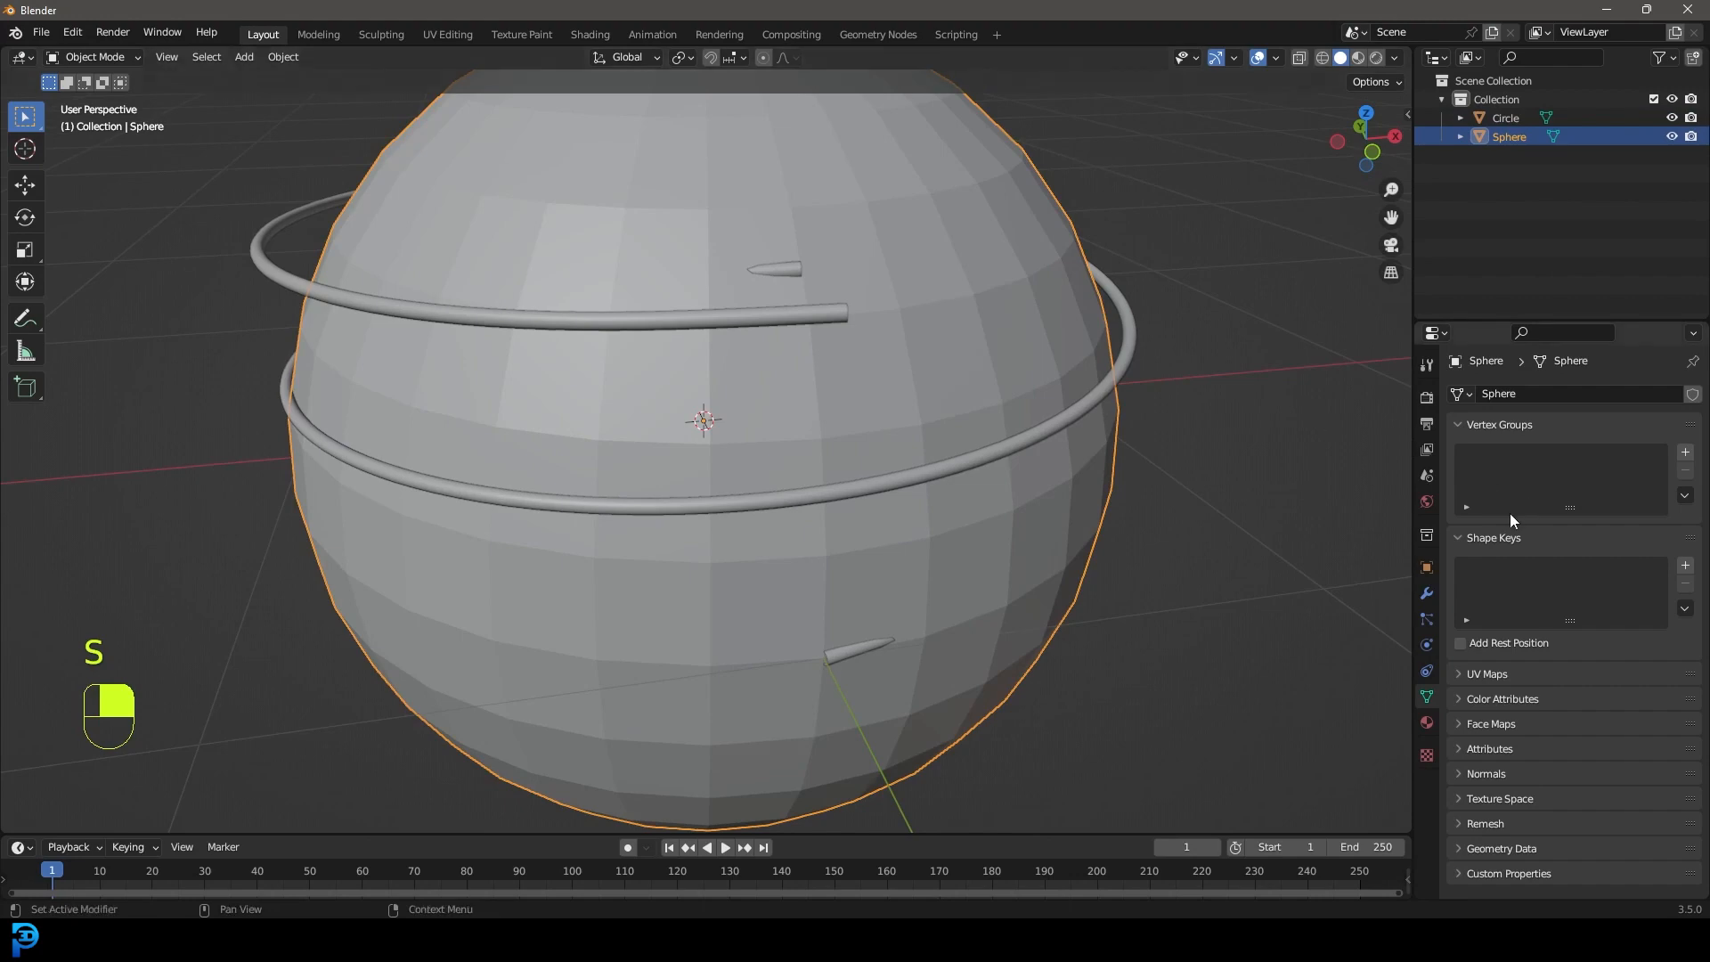
{"action": "key", "text": "s"}
{"action": "left_click", "coordinate": [697, 344]}
{"action": "key", "text": "s"}
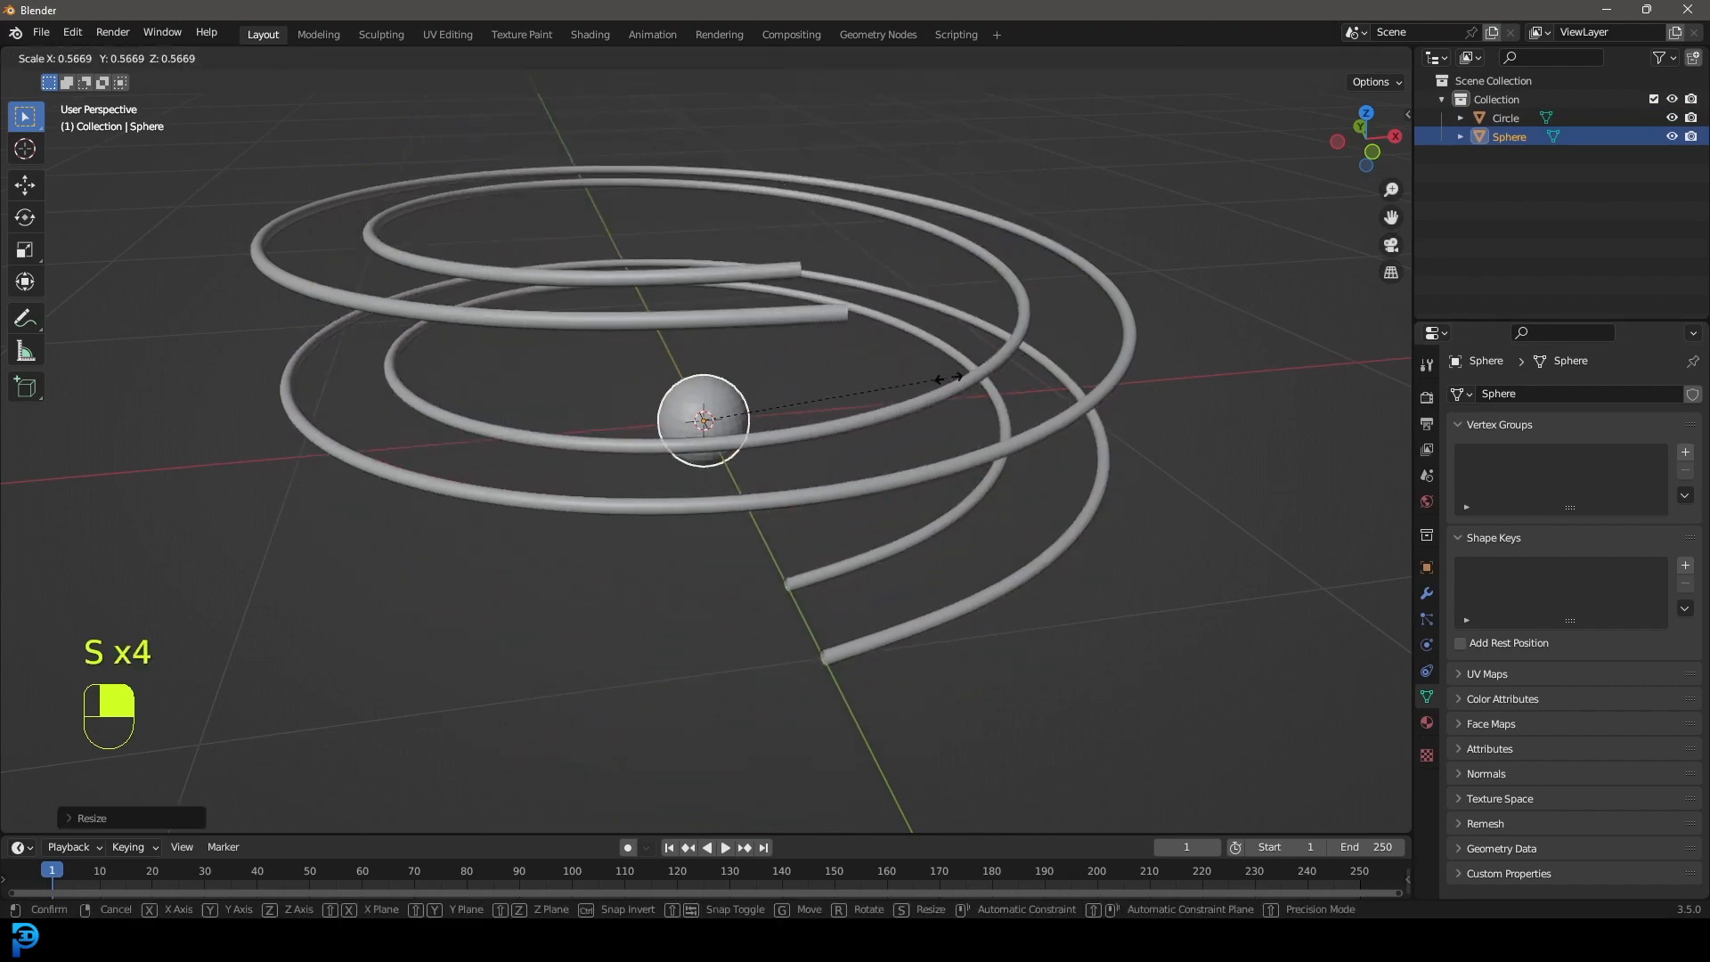
{"action": "left_click", "coordinate": [812, 403]}
Move the ball onto the lower end of the spiral rails from top view.
{"action": "key", "text": "KP_7"}
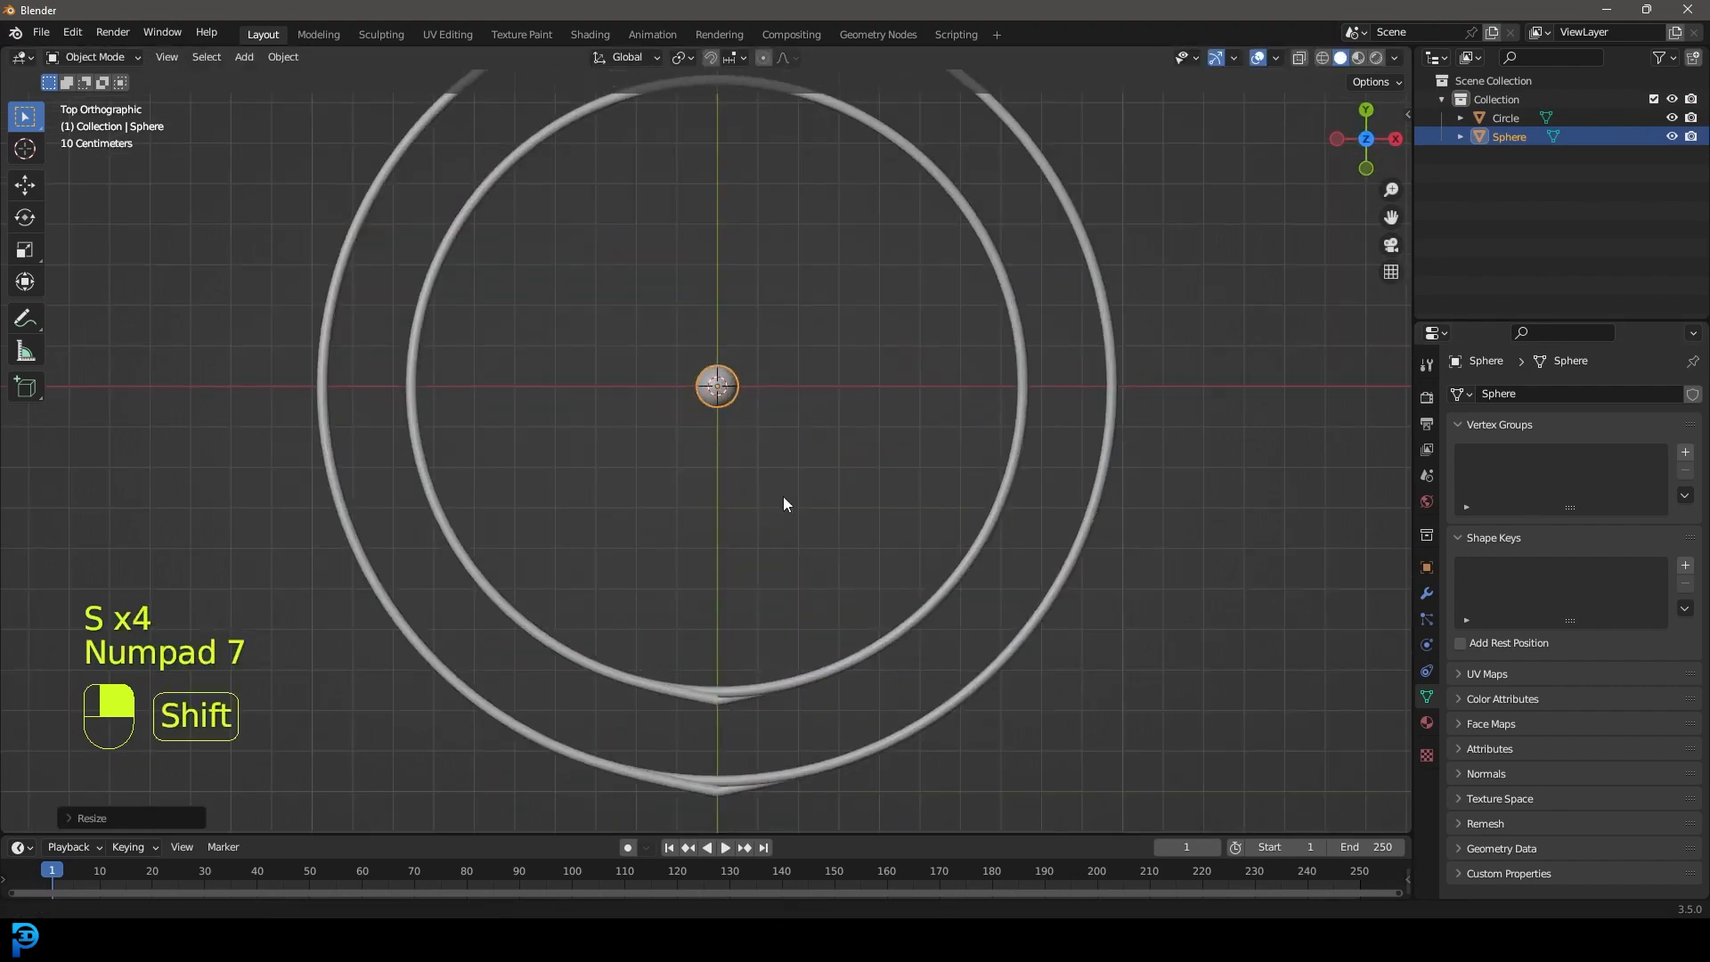
{"action": "middle_click_drag", "start_coordinate": [783, 497], "coordinate": [798, 386], "text": "shift"}
{"action": "key", "text": "g"}
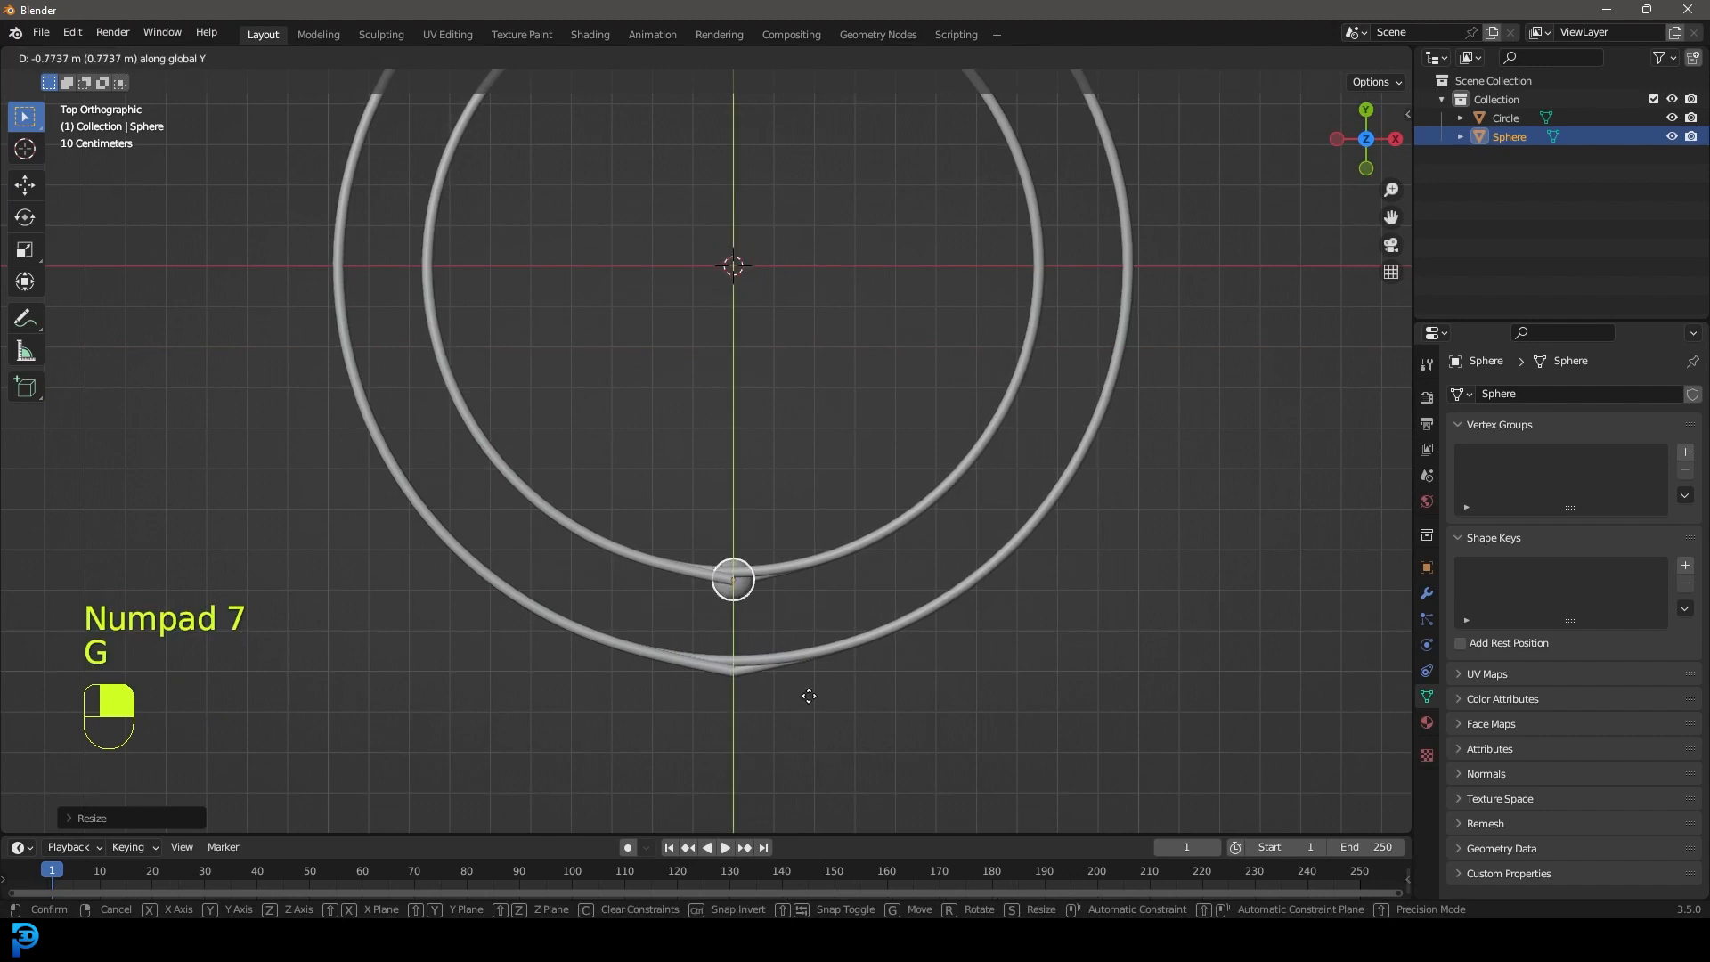
{"action": "left_click", "coordinate": [800, 691]}
{"action": "middle_click_drag", "start_coordinate": [800, 691], "coordinate": [603, 267]}
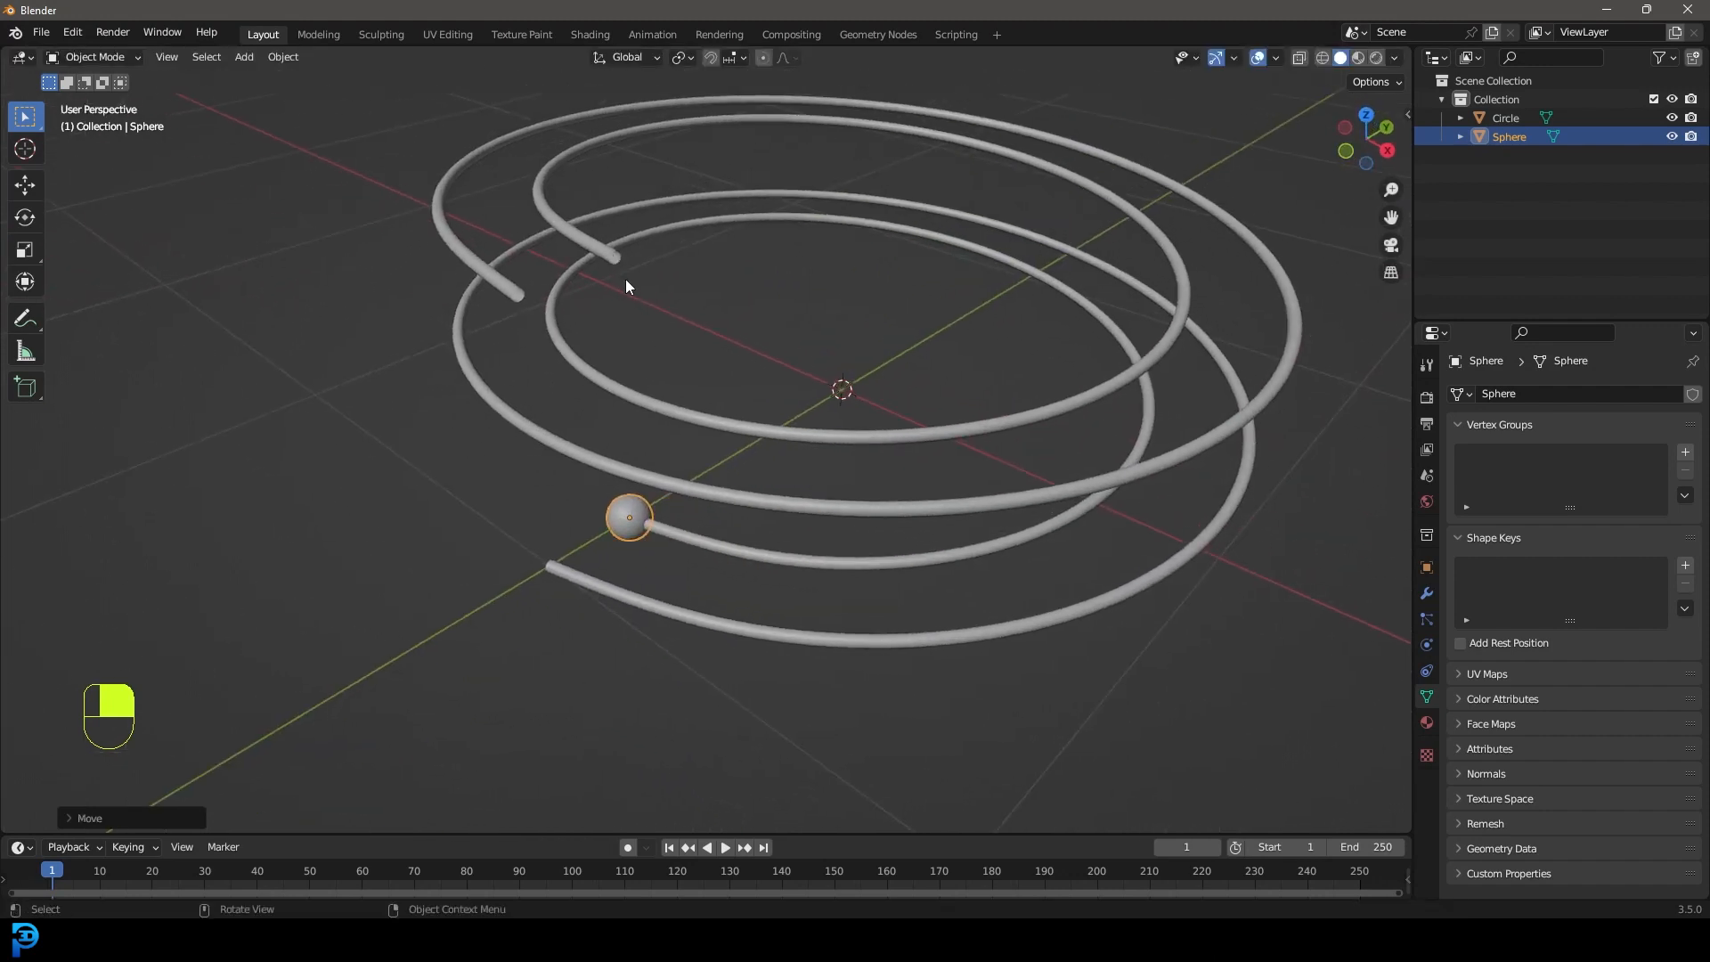
From the top view, scale the ball slightly smaller.
{"action": "key", "text": "KP_7"}
{"action": "middle_click_drag", "start_coordinate": [612, 358], "coordinate": [615, 182], "text": "shift"}
{"action": "scroll", "coordinate": [614, 187], "scroll_direction": "up", "scroll_amount": 3}
{"action": "key", "text": "s"}
{"action": "left_click", "coordinate": [976, 485]}
{"action": "scroll", "coordinate": [842, 416], "scroll_direction": "up", "scroll_amount": 2}
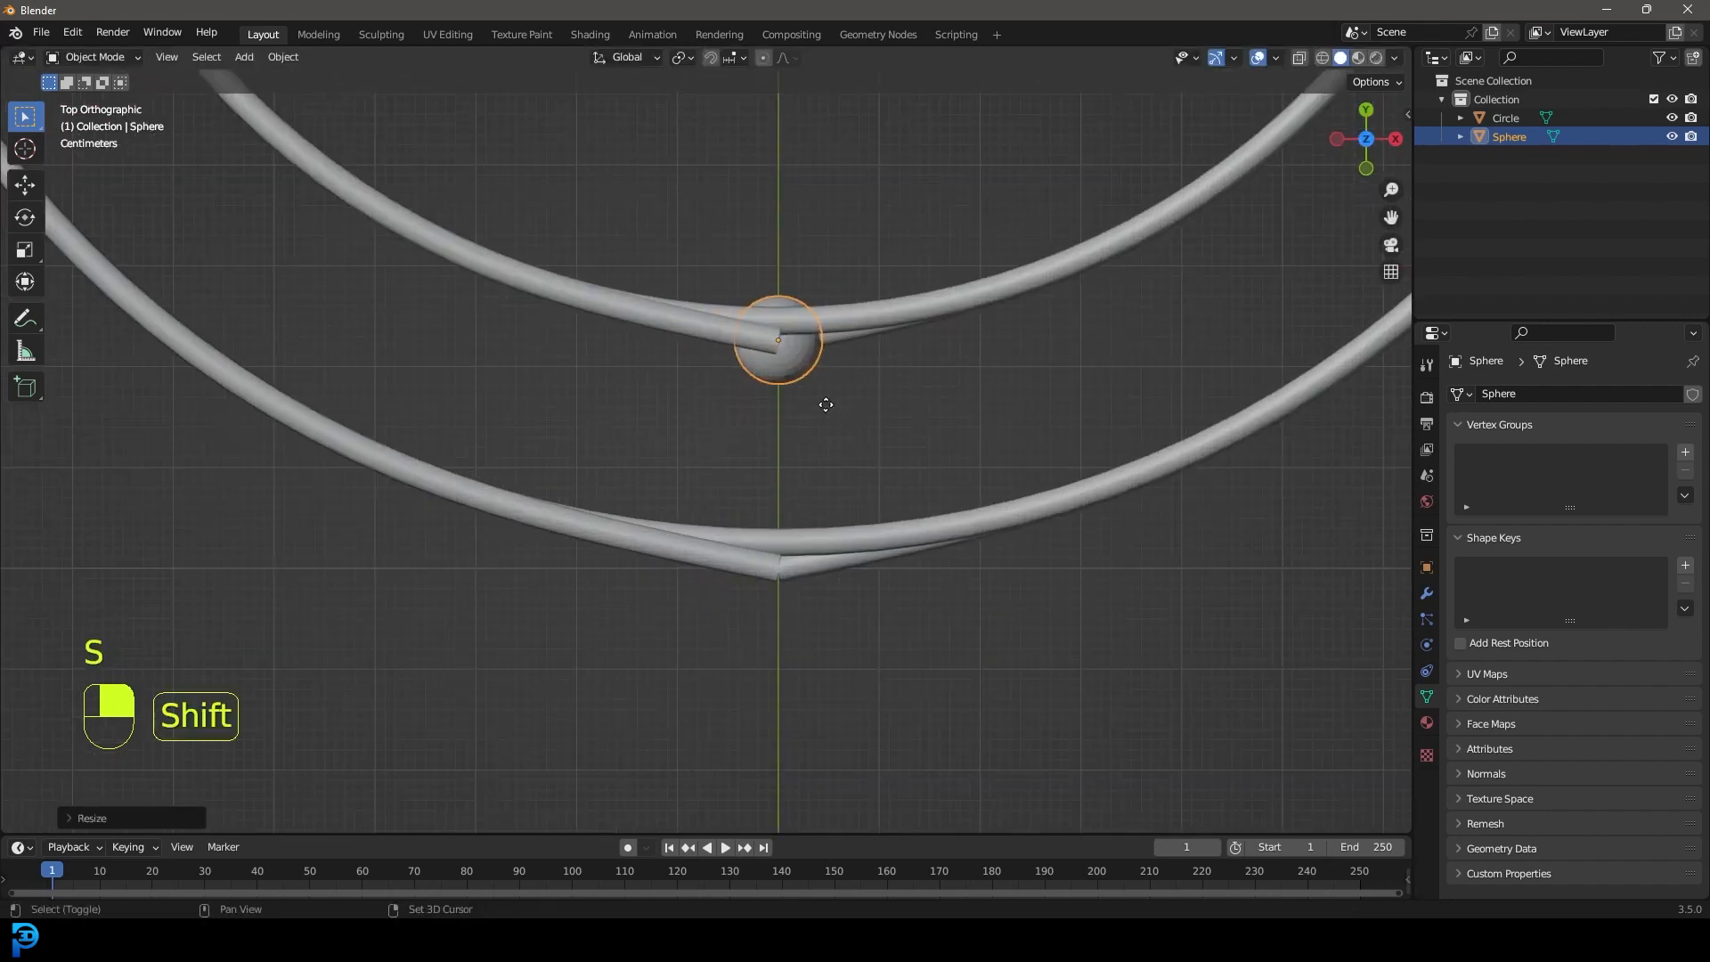
Duplicate the ball along Y onto the outer spiral ring.
{"action": "key", "text": "shift+d"}
{"action": "key", "text": "y"}
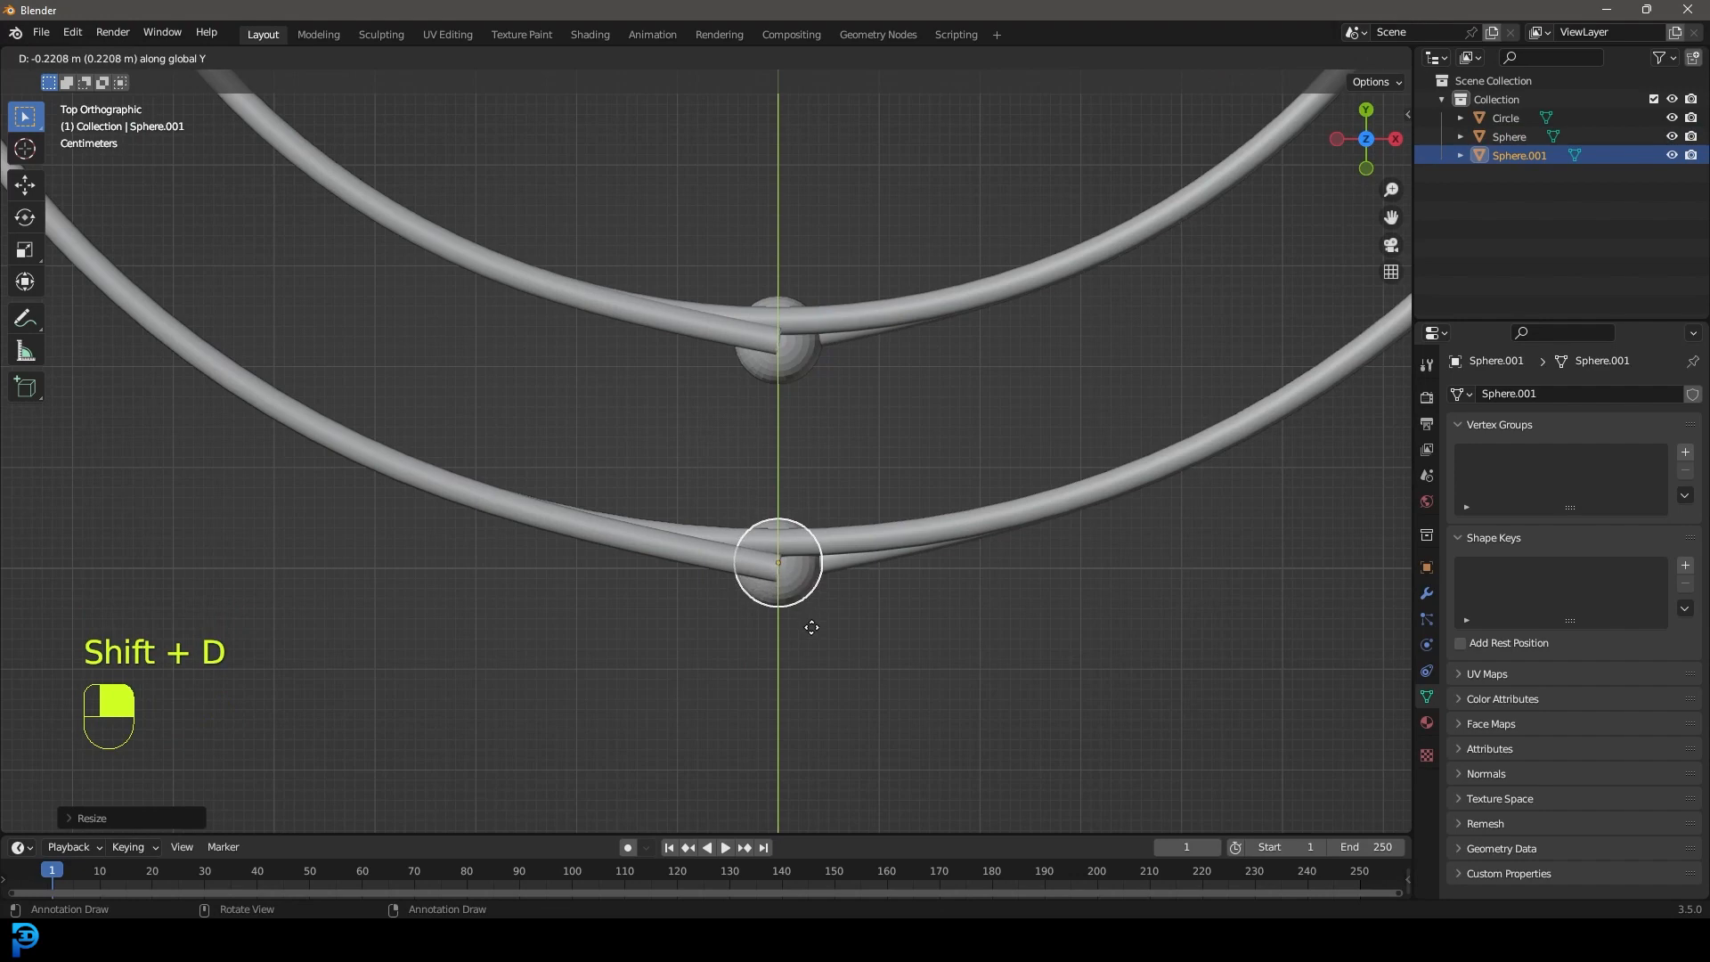
{"action": "left_click", "coordinate": [813, 635]}
{"action": "scroll", "coordinate": [900, 659], "scroll_direction": "up", "scroll_amount": 3}
{"action": "middle_click_drag", "start_coordinate": [905, 661], "coordinate": [811, 612]}
{"action": "scroll", "coordinate": [786, 512], "scroll_direction": "down", "scroll_amount": 10}
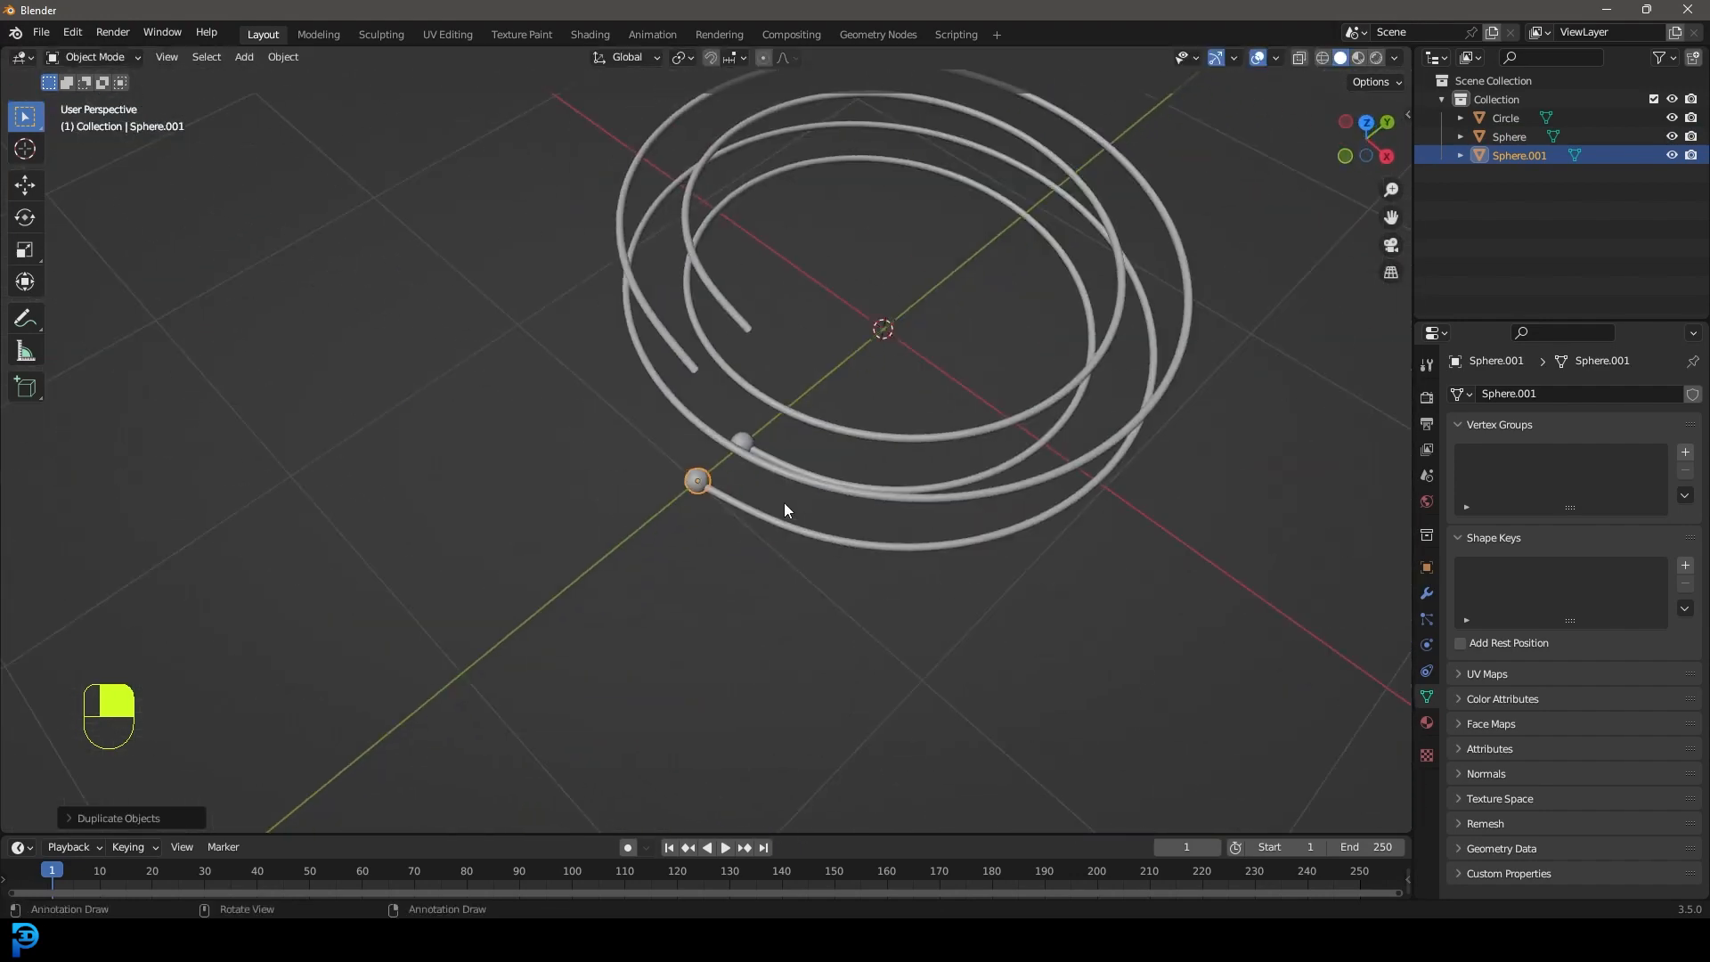
{"action": "middle_click_drag", "start_coordinate": [750, 322], "coordinate": [778, 409], "text": "shift"}
{"action": "scroll", "coordinate": [778, 409], "scroll_direction": "up", "scroll_amount": 2}
Select both balls and raise them along Z toward the rail tips.
{"action": "left_click", "coordinate": [739, 483]}
{"action": "middle_click_drag", "start_coordinate": [739, 483], "coordinate": [744, 426]}
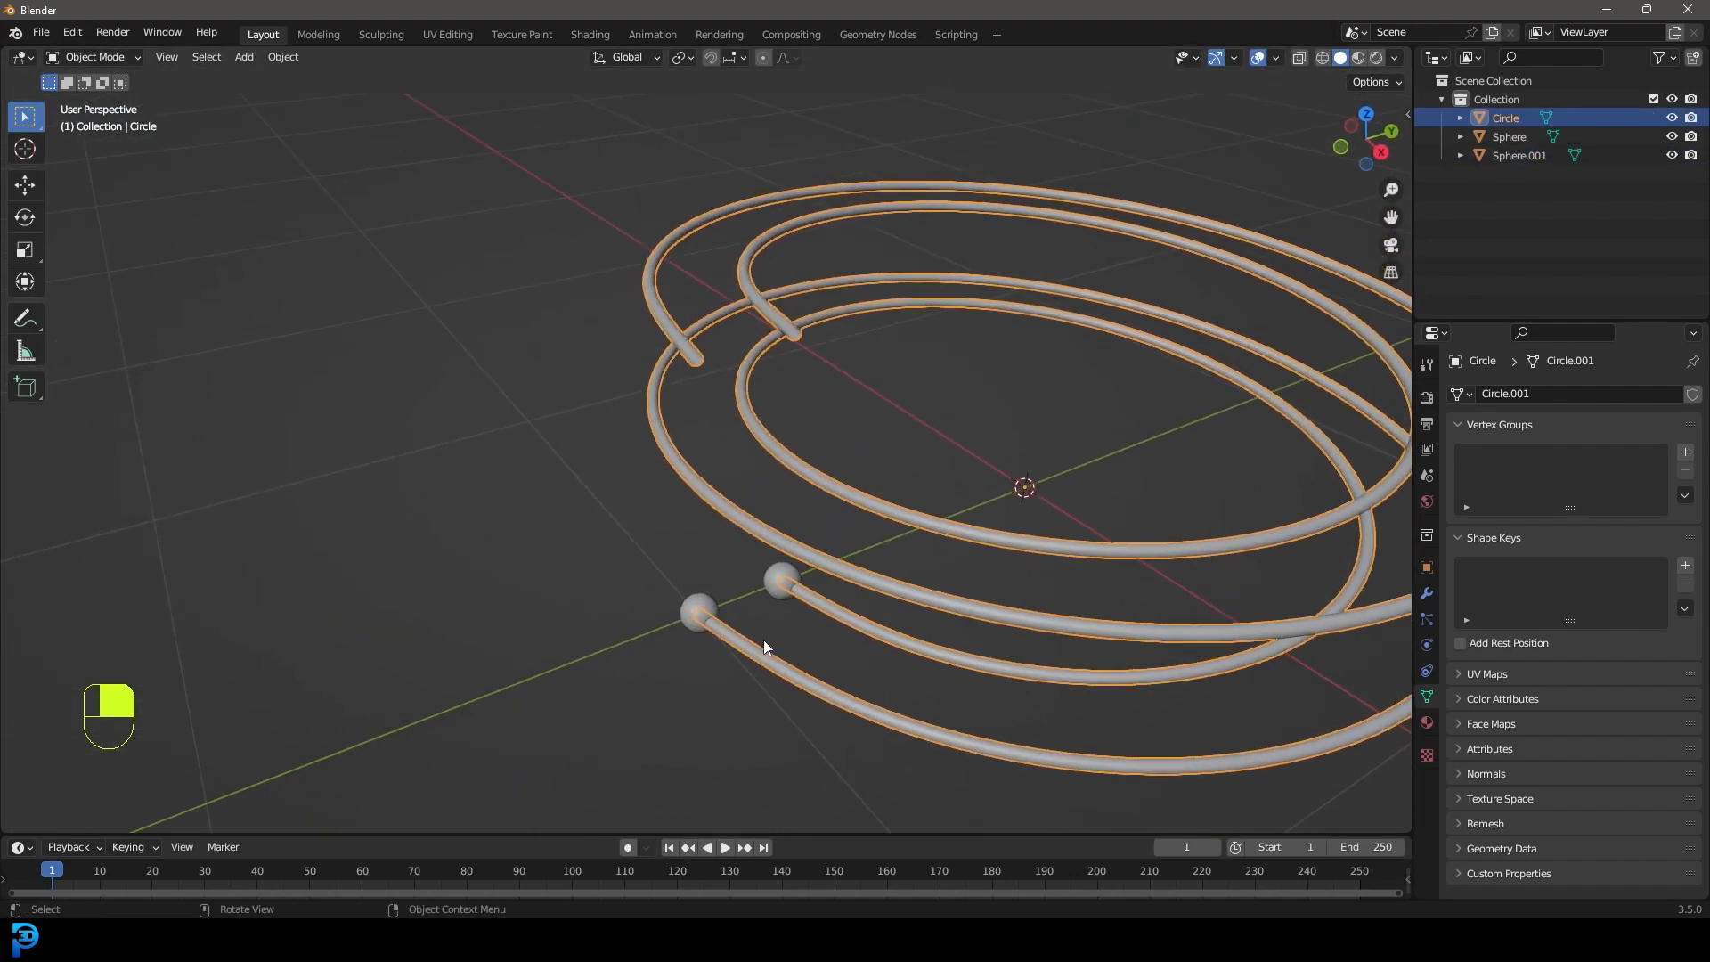
{"action": "left_click", "coordinate": [782, 581]}
{"action": "left_click", "coordinate": [699, 611], "text": "shift"}
{"action": "key", "text": "ctrl+z"}
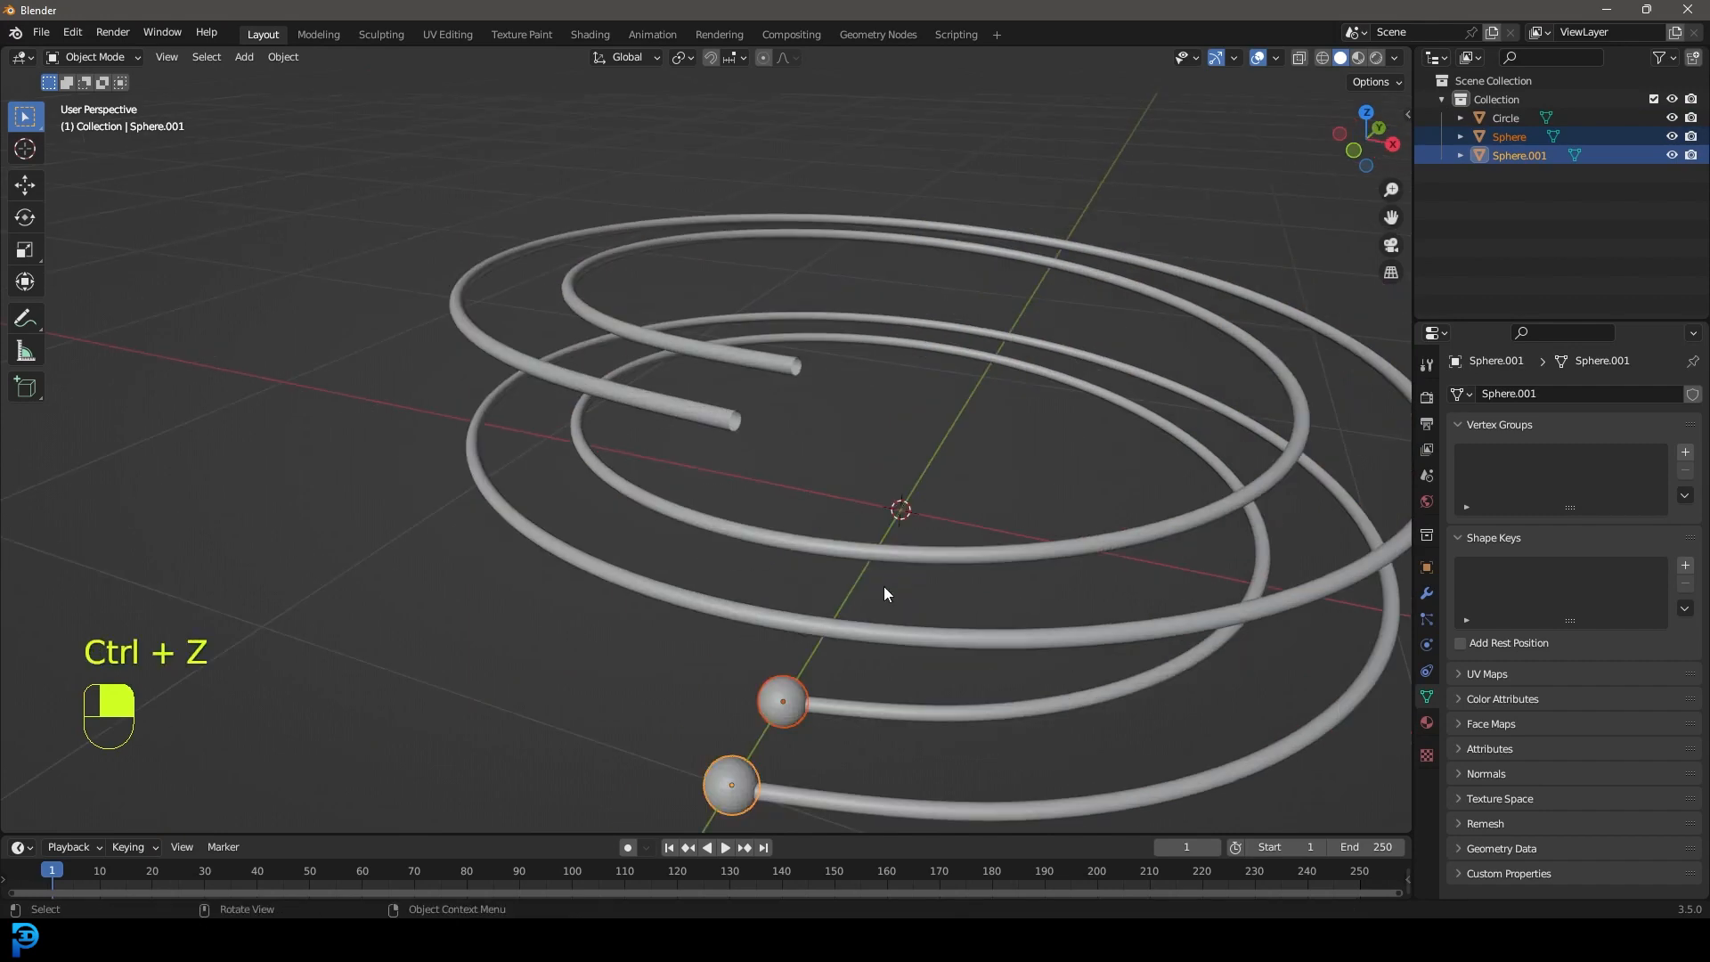
{"action": "key", "text": "g"}
{"action": "key", "text": "z"}
{"action": "left_click", "coordinate": [954, 243]}
{"action": "middle_click_drag", "start_coordinate": [954, 242], "coordinate": [937, 366]}
From the top view, move the lower ball Sphere.001 so it sits on its rail.
{"action": "key", "text": "KP_7"}
{"action": "scroll", "coordinate": [936, 371], "scroll_direction": "up", "scroll_amount": 3}
{"action": "middle_click_drag", "start_coordinate": [921, 717], "coordinate": [832, 474], "text": "shift"}
{"action": "scroll", "coordinate": [836, 479], "scroll_direction": "up", "scroll_amount": 1}
{"action": "left_click", "coordinate": [860, 501]}
{"action": "scroll", "coordinate": [899, 588], "scroll_direction": "up", "scroll_amount": 2}
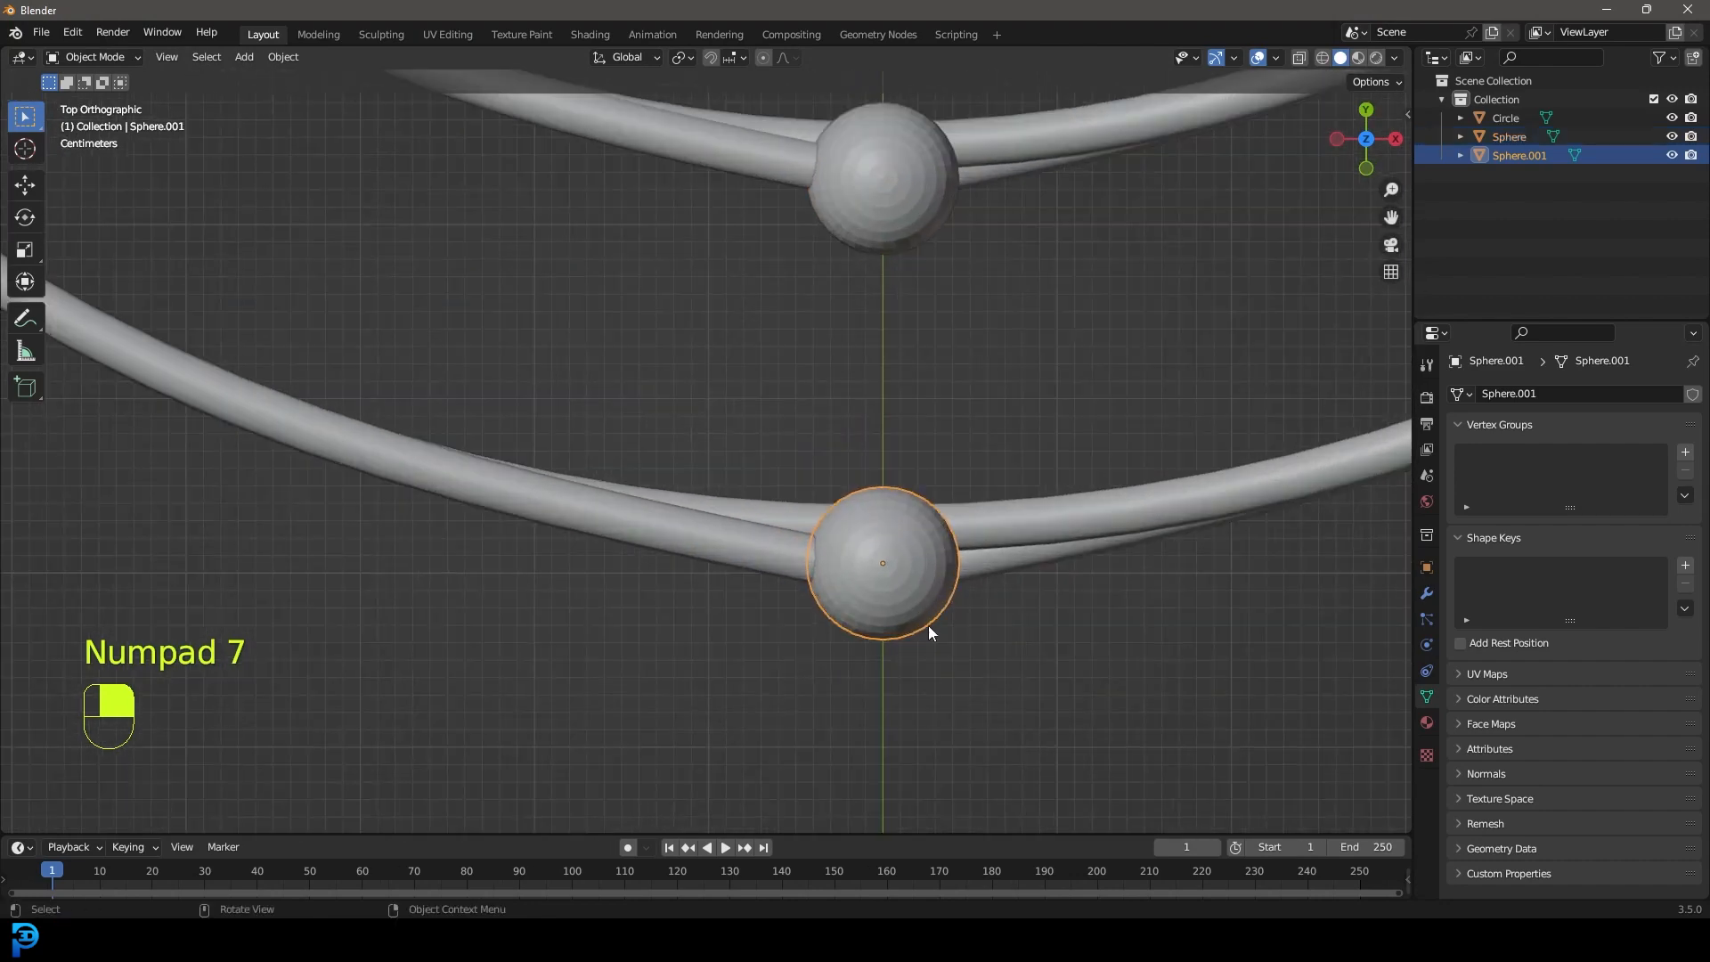
{"action": "key", "text": "g"}
{"action": "left_click", "coordinate": [868, 623]}
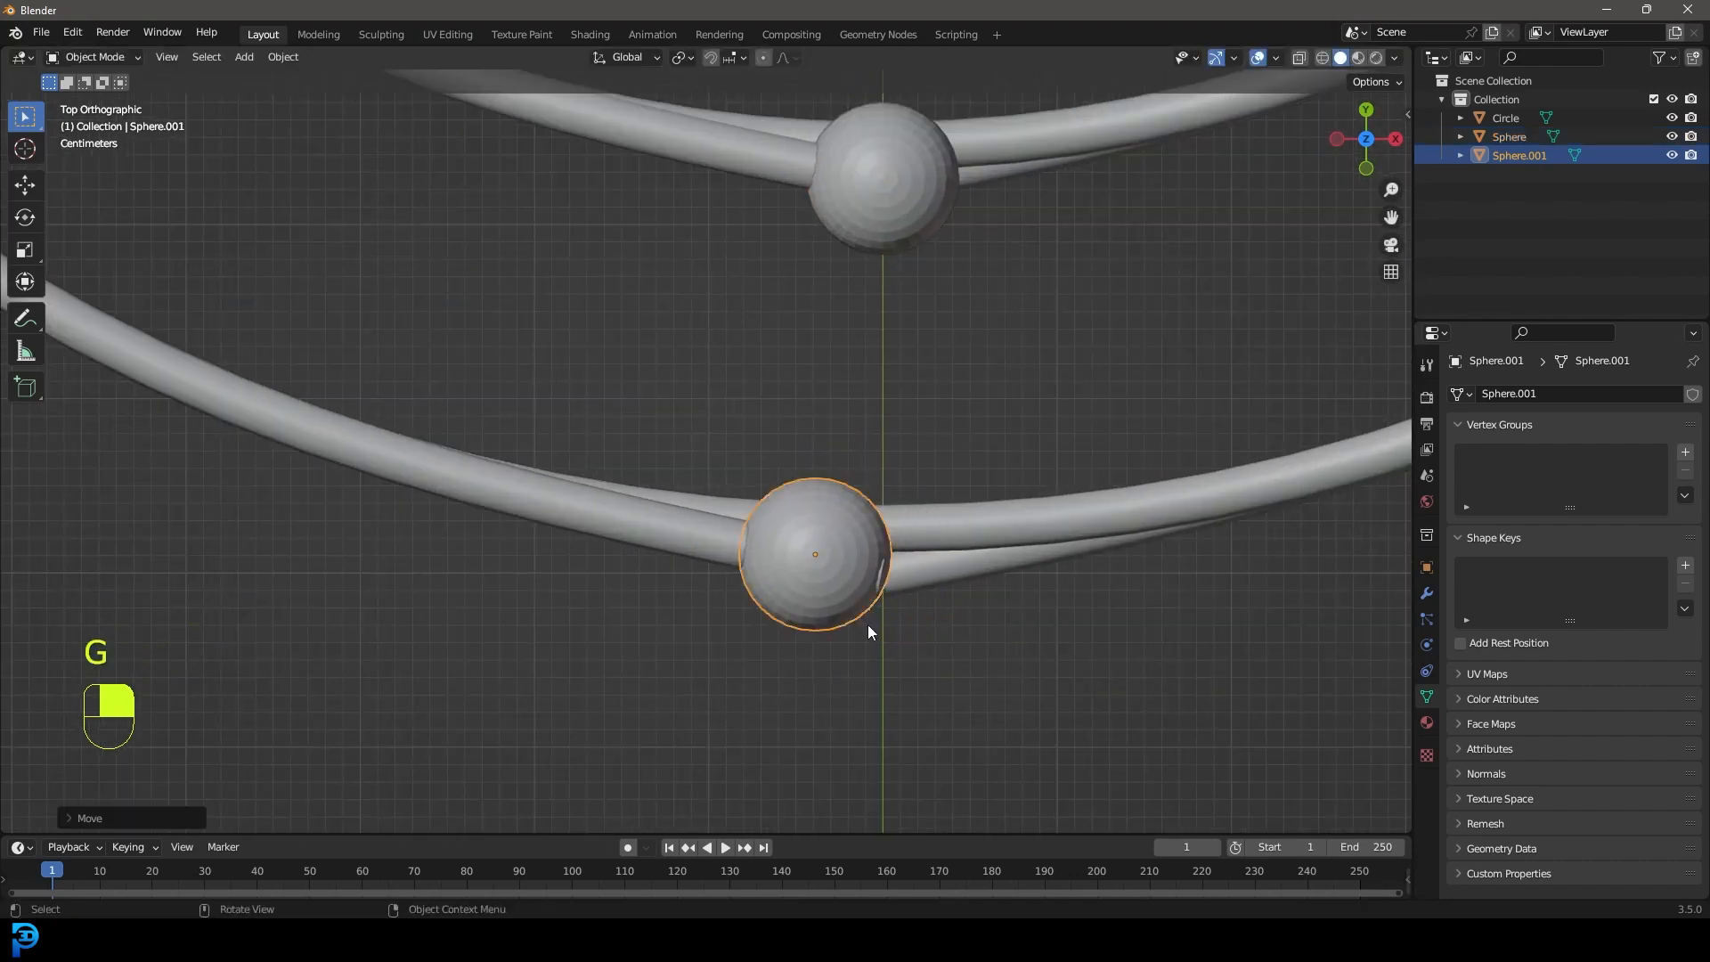
{"action": "scroll", "coordinate": [741, 521], "scroll_direction": "down", "scroll_amount": 3}
{"action": "left_click", "coordinate": [718, 507]}
In wireframe Edit Mode, edge-slide the rail-end loop so the tube ends inside the ball.
{"action": "key", "text": "Tab"}
{"action": "middle_click_drag", "start_coordinate": [832, 573], "coordinate": [836, 560]}
{"action": "key", "text": "z"}
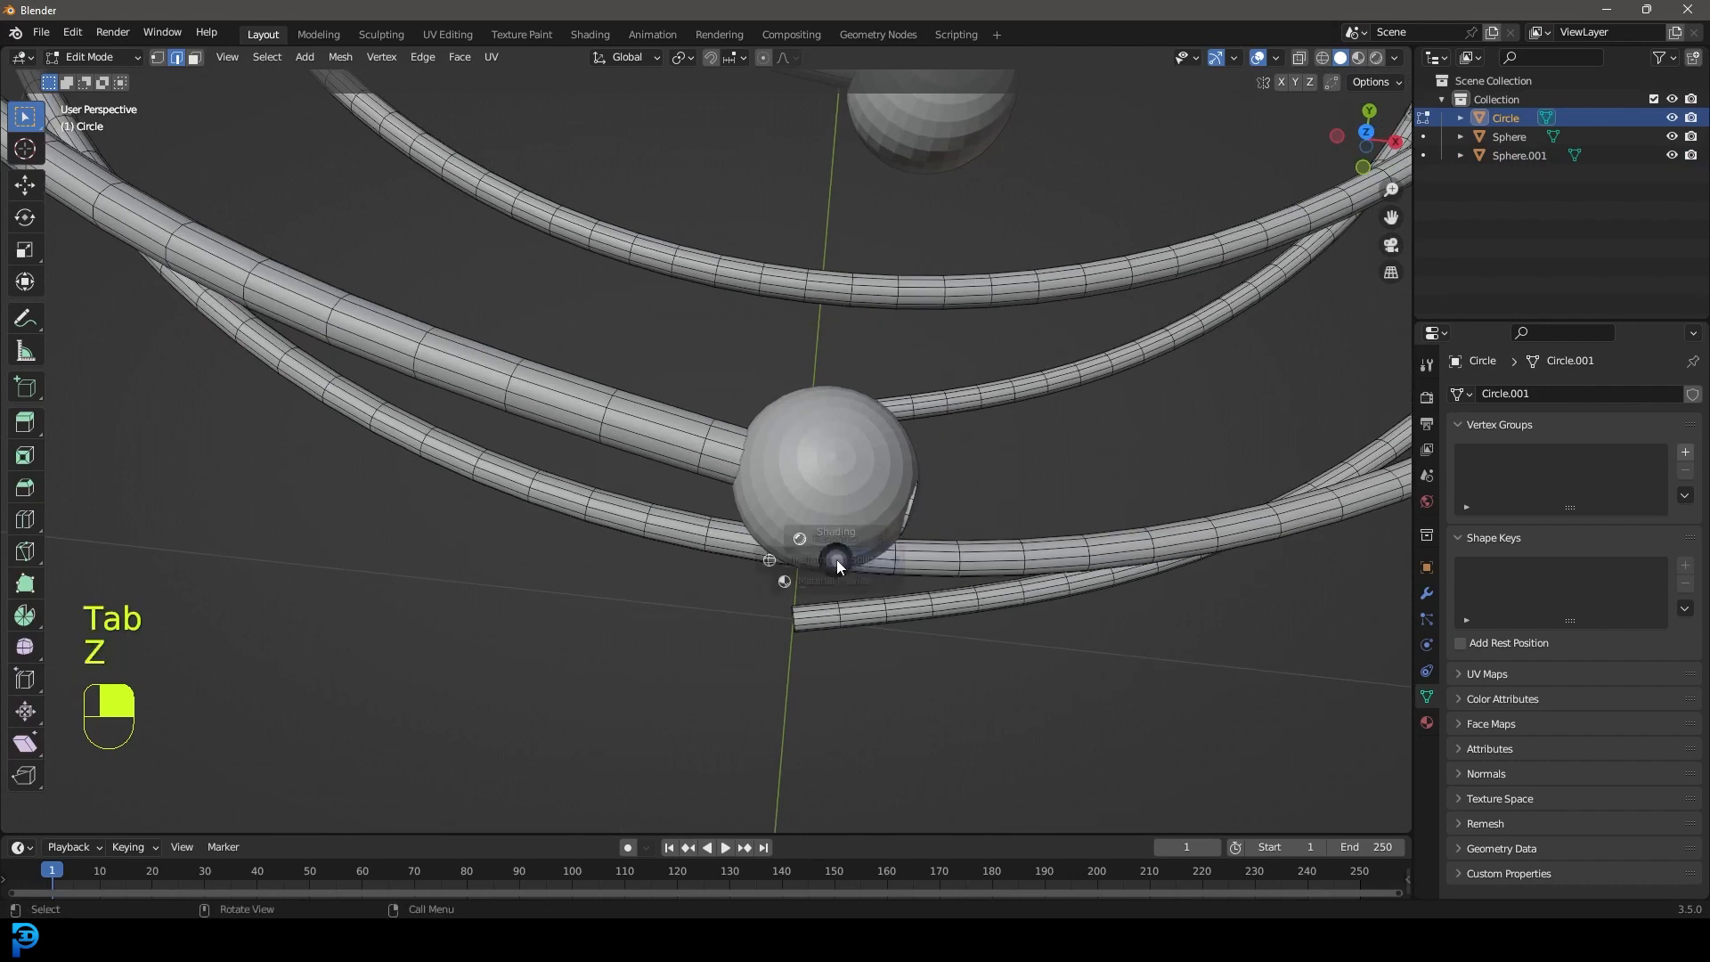
{"action": "left_click", "coordinate": [775, 560]}
{"action": "key", "text": "alt+a"}
{"action": "left_click", "coordinate": [930, 490], "text": "alt+shift"}
{"action": "key", "text": "g"}
{"action": "key", "text": "g"}
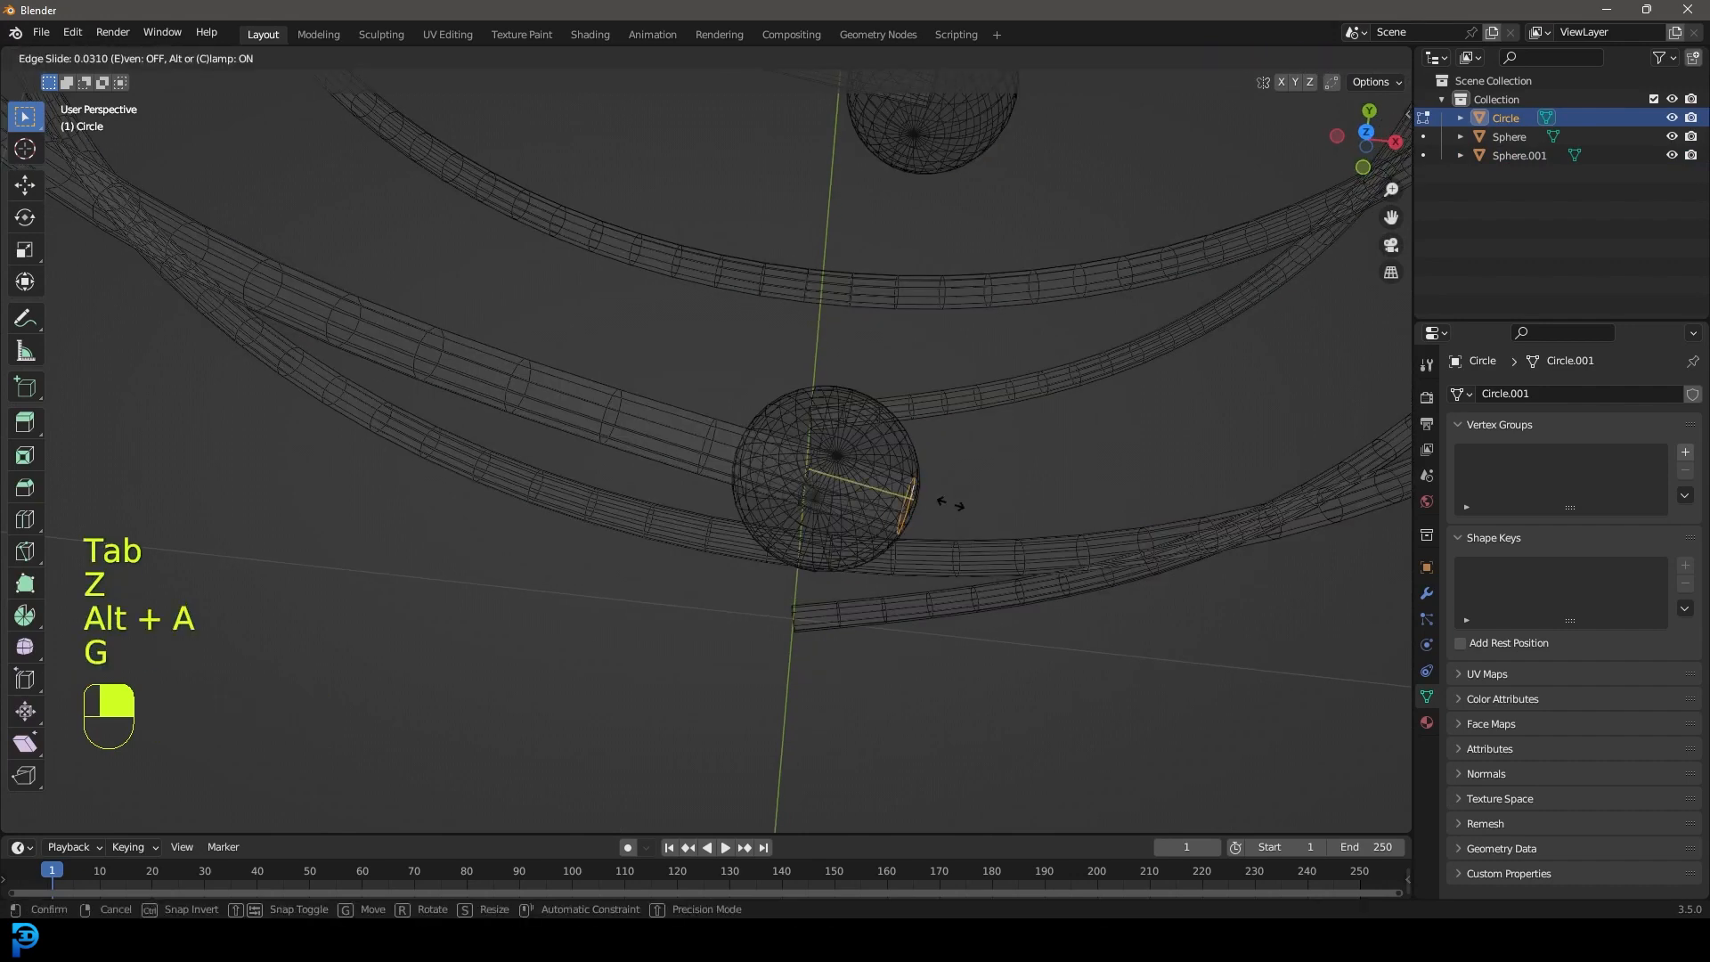
{"action": "left_click", "coordinate": [913, 481]}
{"action": "key", "text": "z"}
{"action": "left_click", "coordinate": [1024, 500]}
{"action": "mouse_move", "coordinate": [1023, 501]}
{"action": "middle_mouse_down"}
{"action": "mouse_move", "coordinate": [898, 409]}
{"action": "mouse_move", "coordinate": [857, 348]}
{"action": "mouse_move", "coordinate": [1016, 423]}
{"action": "middle_mouse_up"}
{"action": "key", "text": "Tab"}
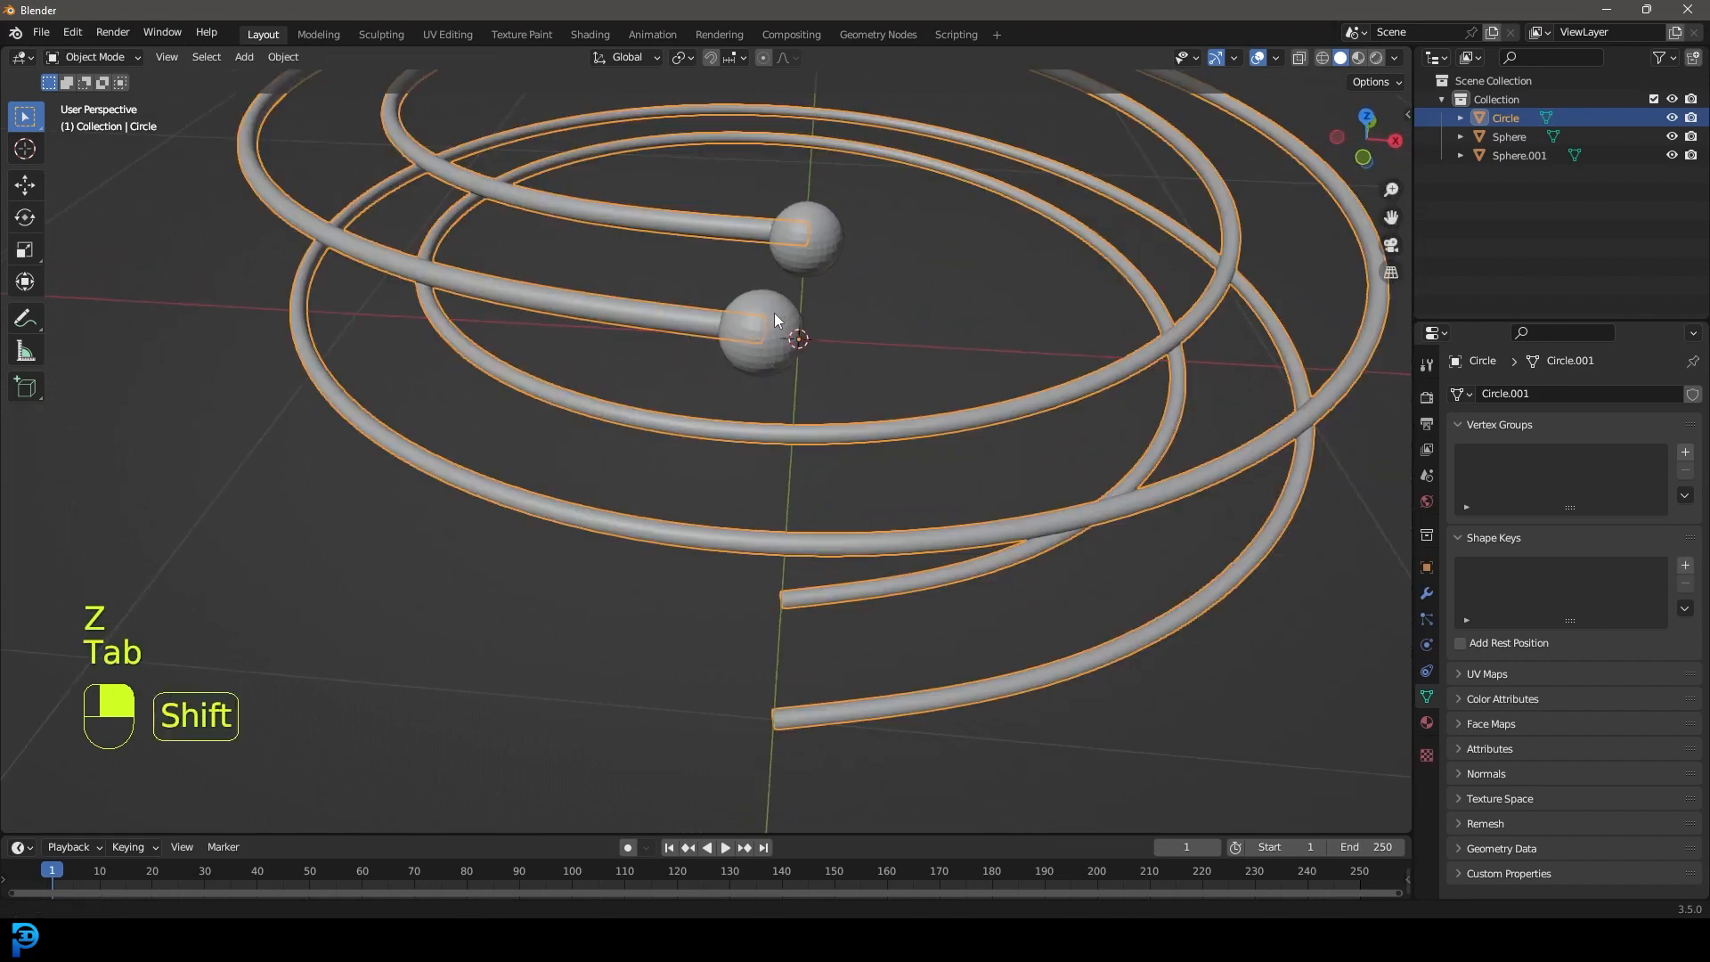
Select both balls and move them onto the rail tips.
{"action": "scroll", "coordinate": [773, 312], "scroll_direction": "up", "scroll_amount": 3}
{"action": "left_click", "coordinate": [814, 493]}
{"action": "middle_click_drag", "start_coordinate": [818, 425], "coordinate": [895, 431]}
{"action": "left_click", "coordinate": [804, 297], "text": "shift"}
{"action": "middle_click_drag", "start_coordinate": [804, 296], "coordinate": [987, 482]}
{"action": "key", "text": "g"}
{"action": "left_click", "coordinate": [913, 454]}
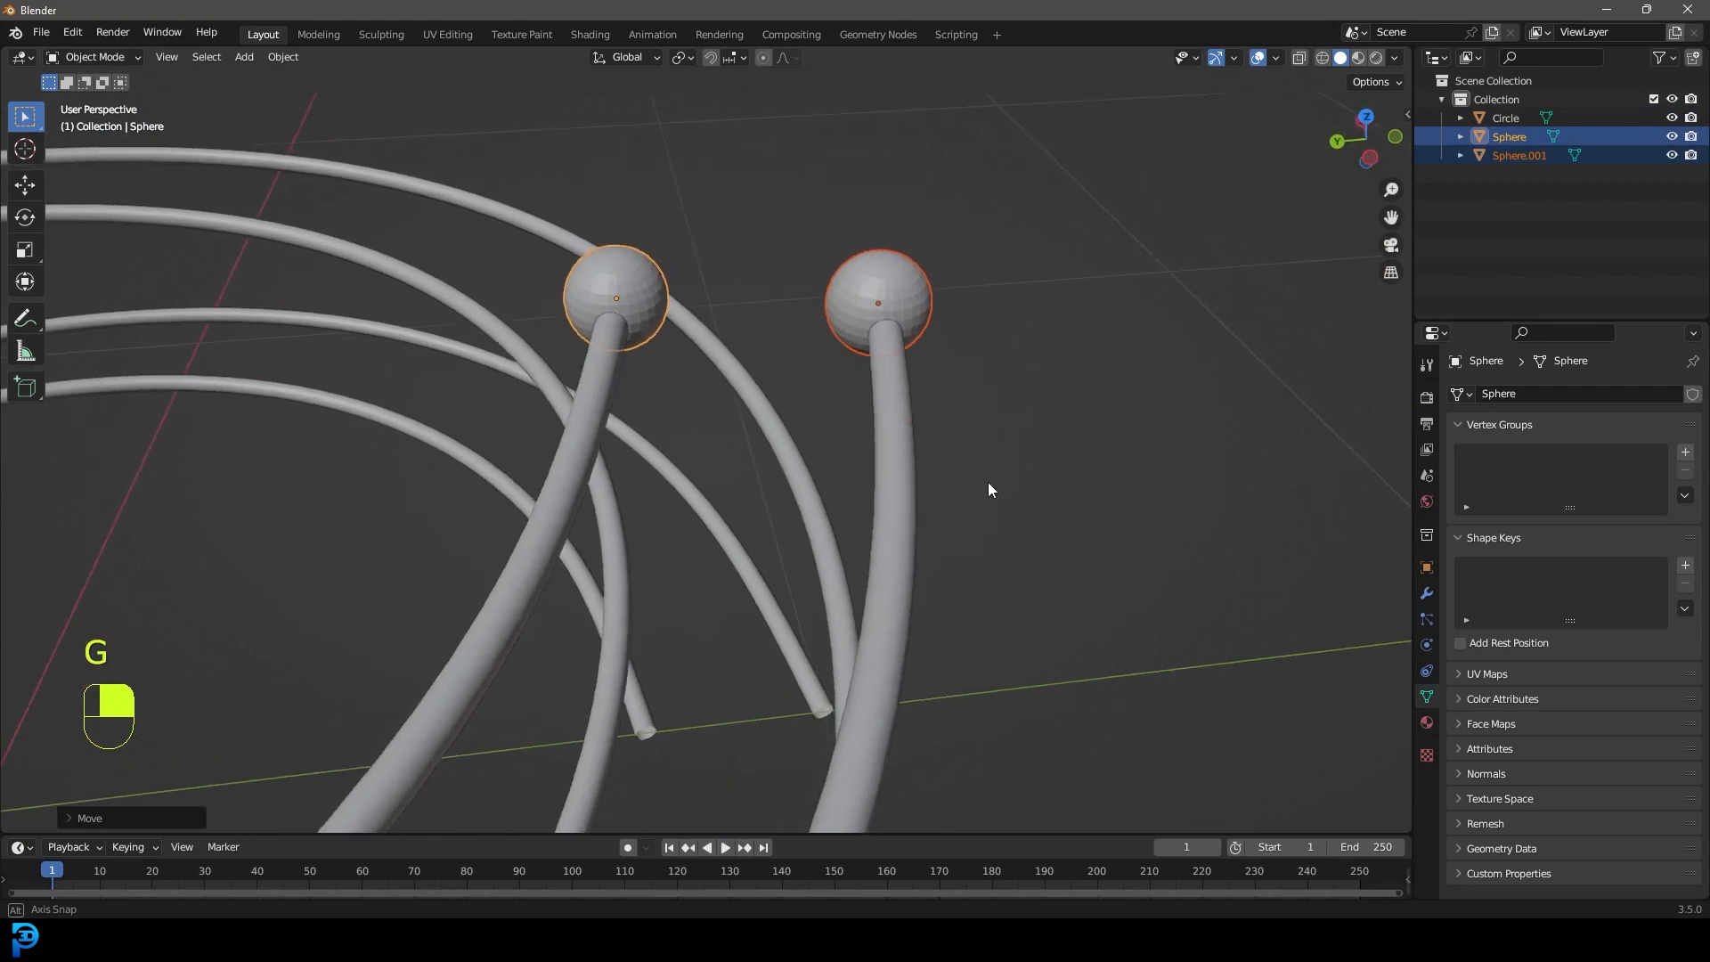
Add the rail tubes to the selection and make the rails the active object.
{"action": "left_click", "coordinate": [905, 407], "text": "shift"}
{"action": "left_click", "coordinate": [889, 276], "text": "shift"}
{"action": "left_click", "coordinate": [655, 267], "text": "shift"}
{"action": "left_click", "coordinate": [899, 428], "text": "shift"}
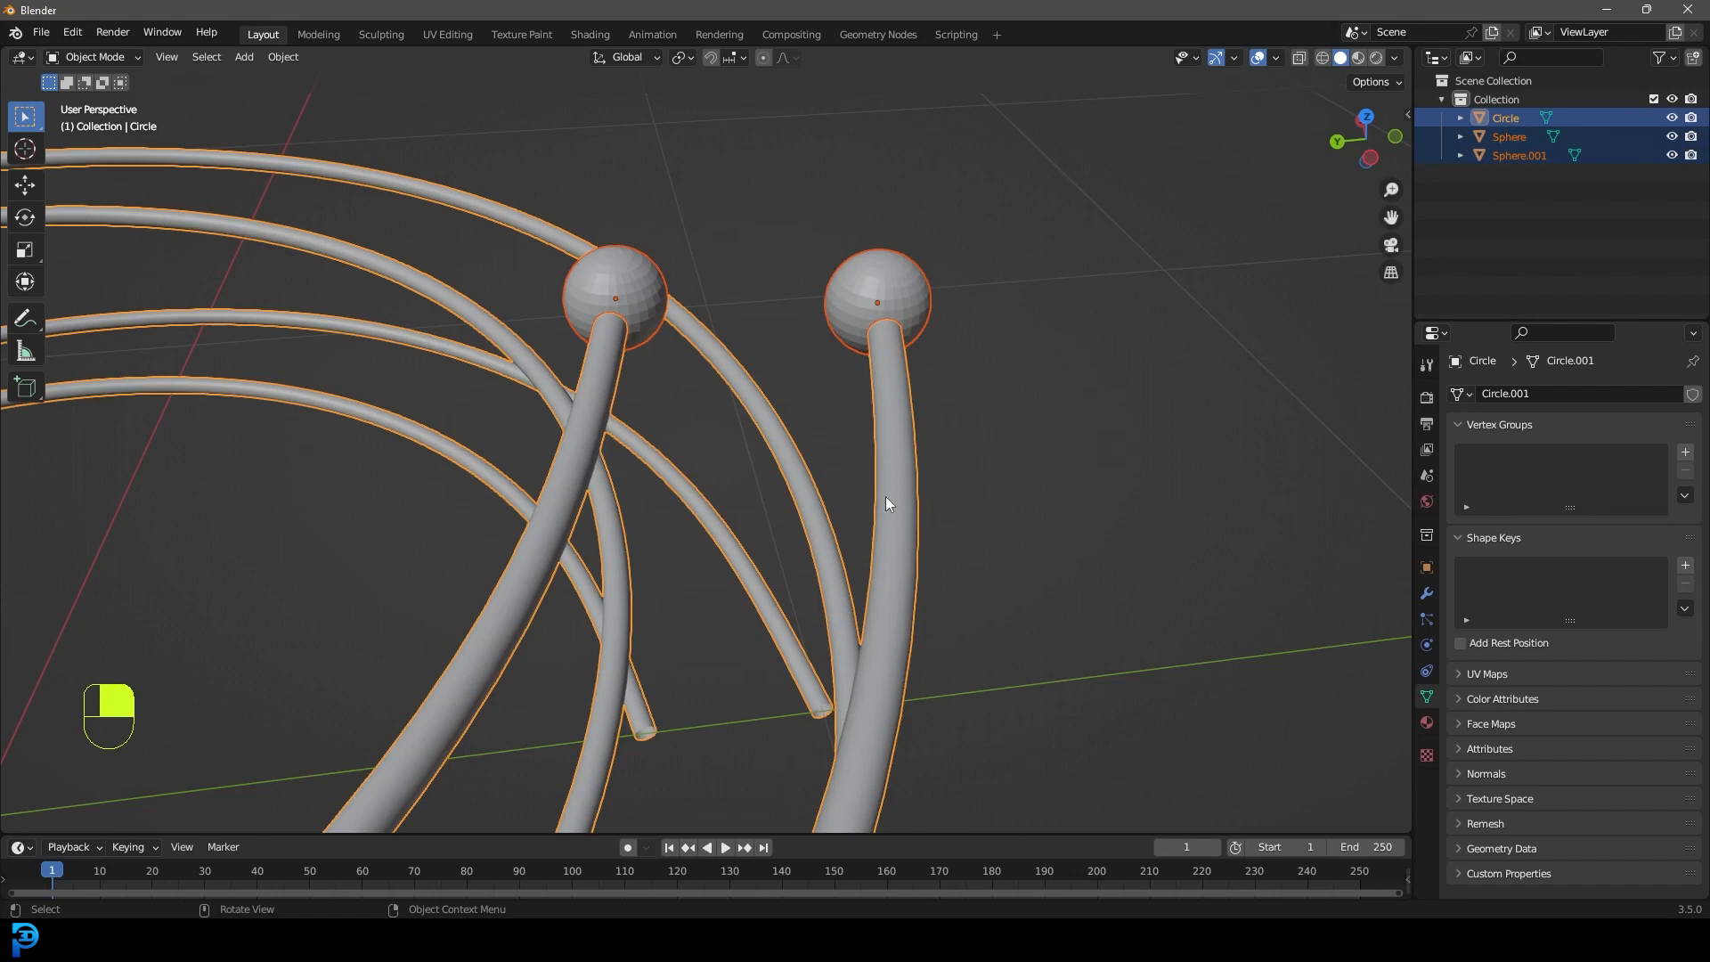
Join both balls into the Circle rail object with Ctrl+J.
{"action": "key", "text": "ctrl+j"}
{"action": "scroll", "coordinate": [880, 497], "scroll_direction": "down", "scroll_amount": 5}
{"action": "middle_click_drag", "start_coordinate": [880, 497], "coordinate": [805, 495]}
{"action": "scroll", "coordinate": [805, 494], "scroll_direction": "up", "scroll_amount": 5}
Apply Shade Smooth to the joined rail-and-ball object, then deselect everything.
{"action": "right_click", "coordinate": [756, 303]}
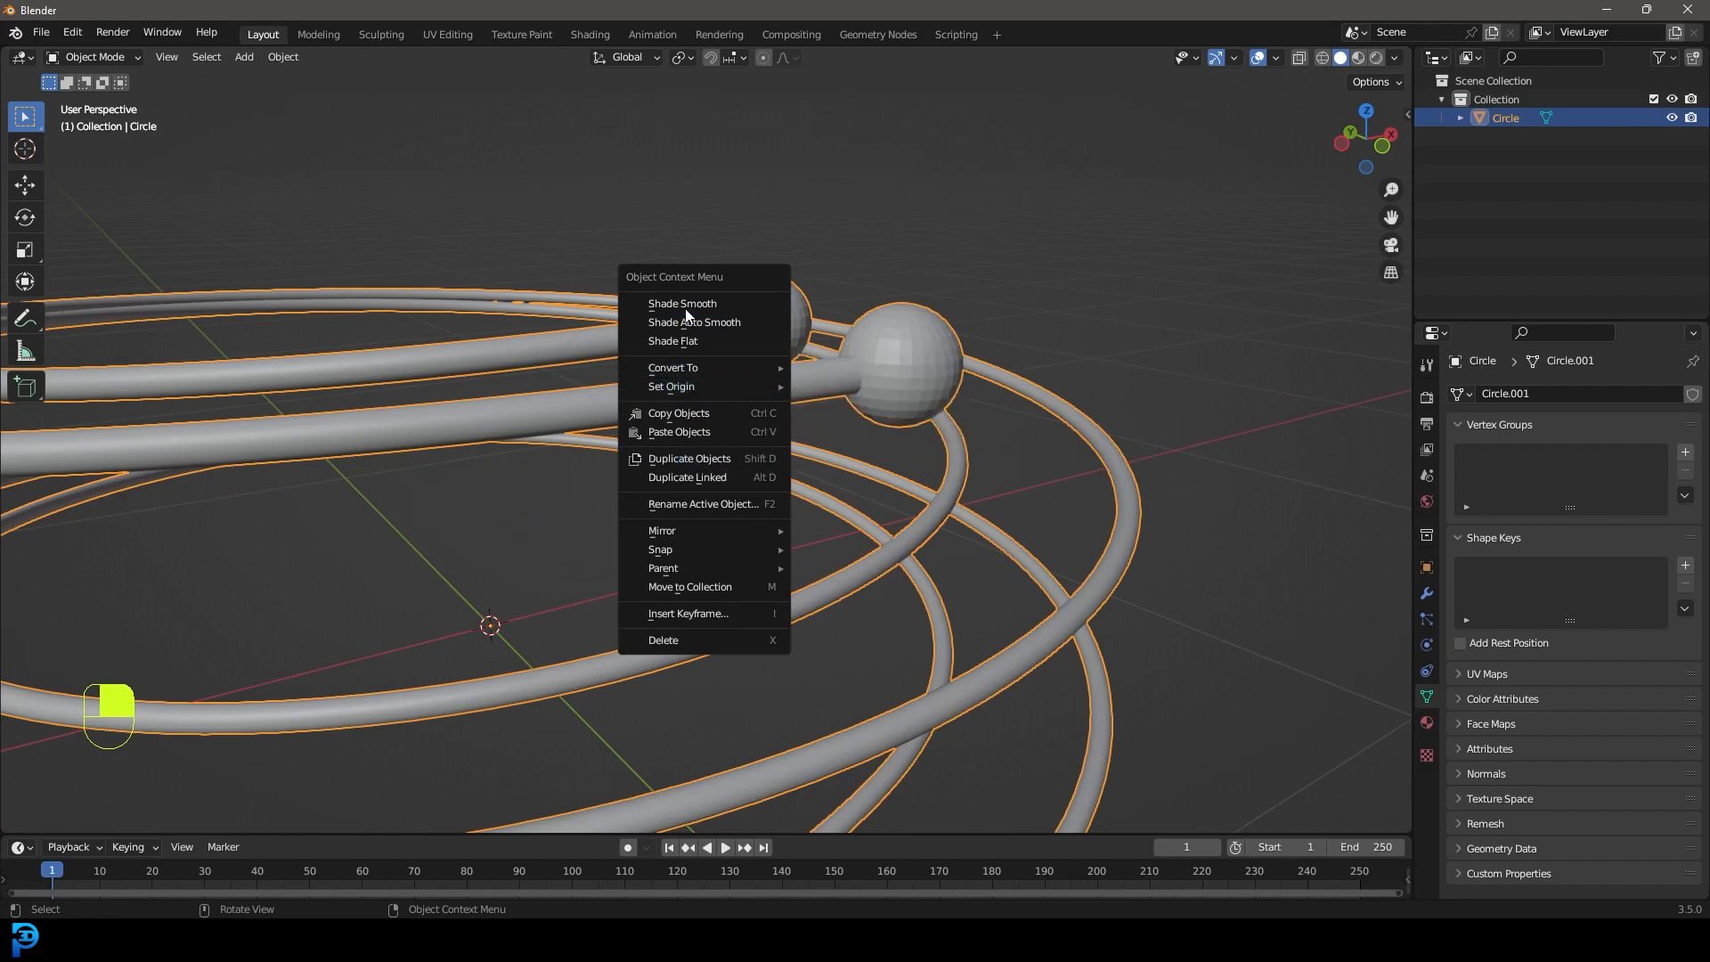
{"action": "left_click", "coordinate": [730, 307]}
{"action": "scroll", "coordinate": [955, 345], "scroll_direction": "down", "scroll_amount": 4}
{"action": "middle_click_drag", "start_coordinate": [954, 345], "coordinate": [783, 398]}
{"action": "key", "text": "alt+a"}
{"action": "key", "text": "shift+a"}
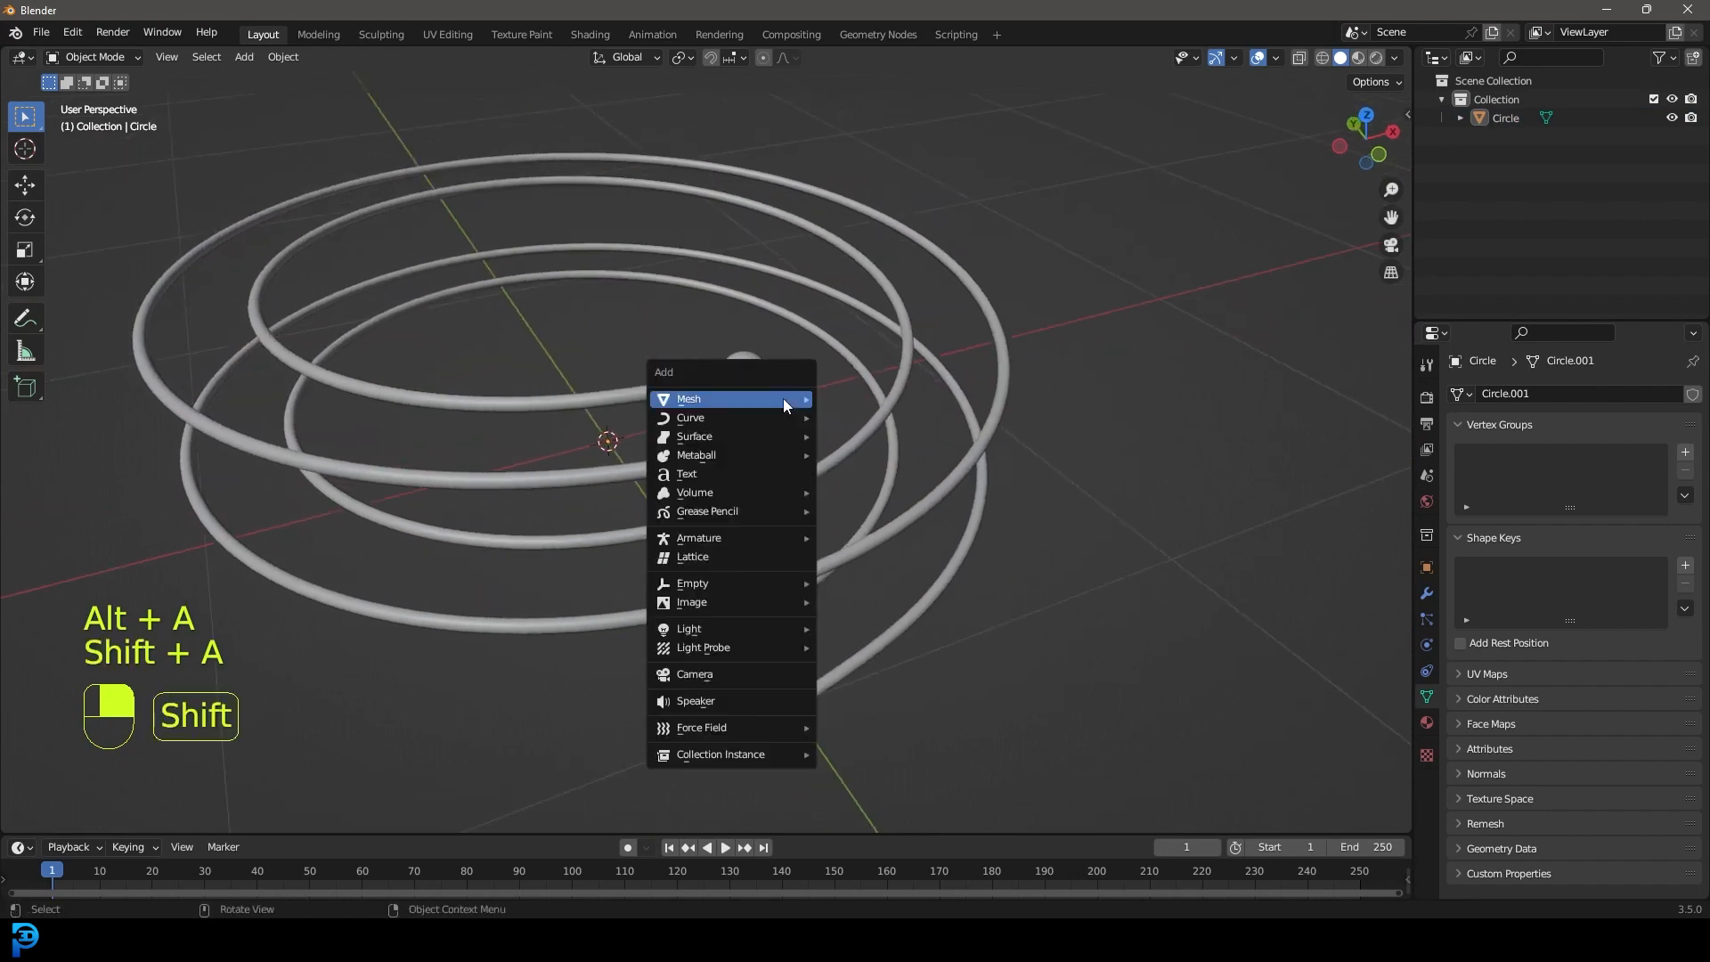
Add a new mesh Circle and enter Edit Mode on it.
{"action": "mouse_move", "coordinate": [805, 408]}
{"action": "left_click", "coordinate": [875, 436]}
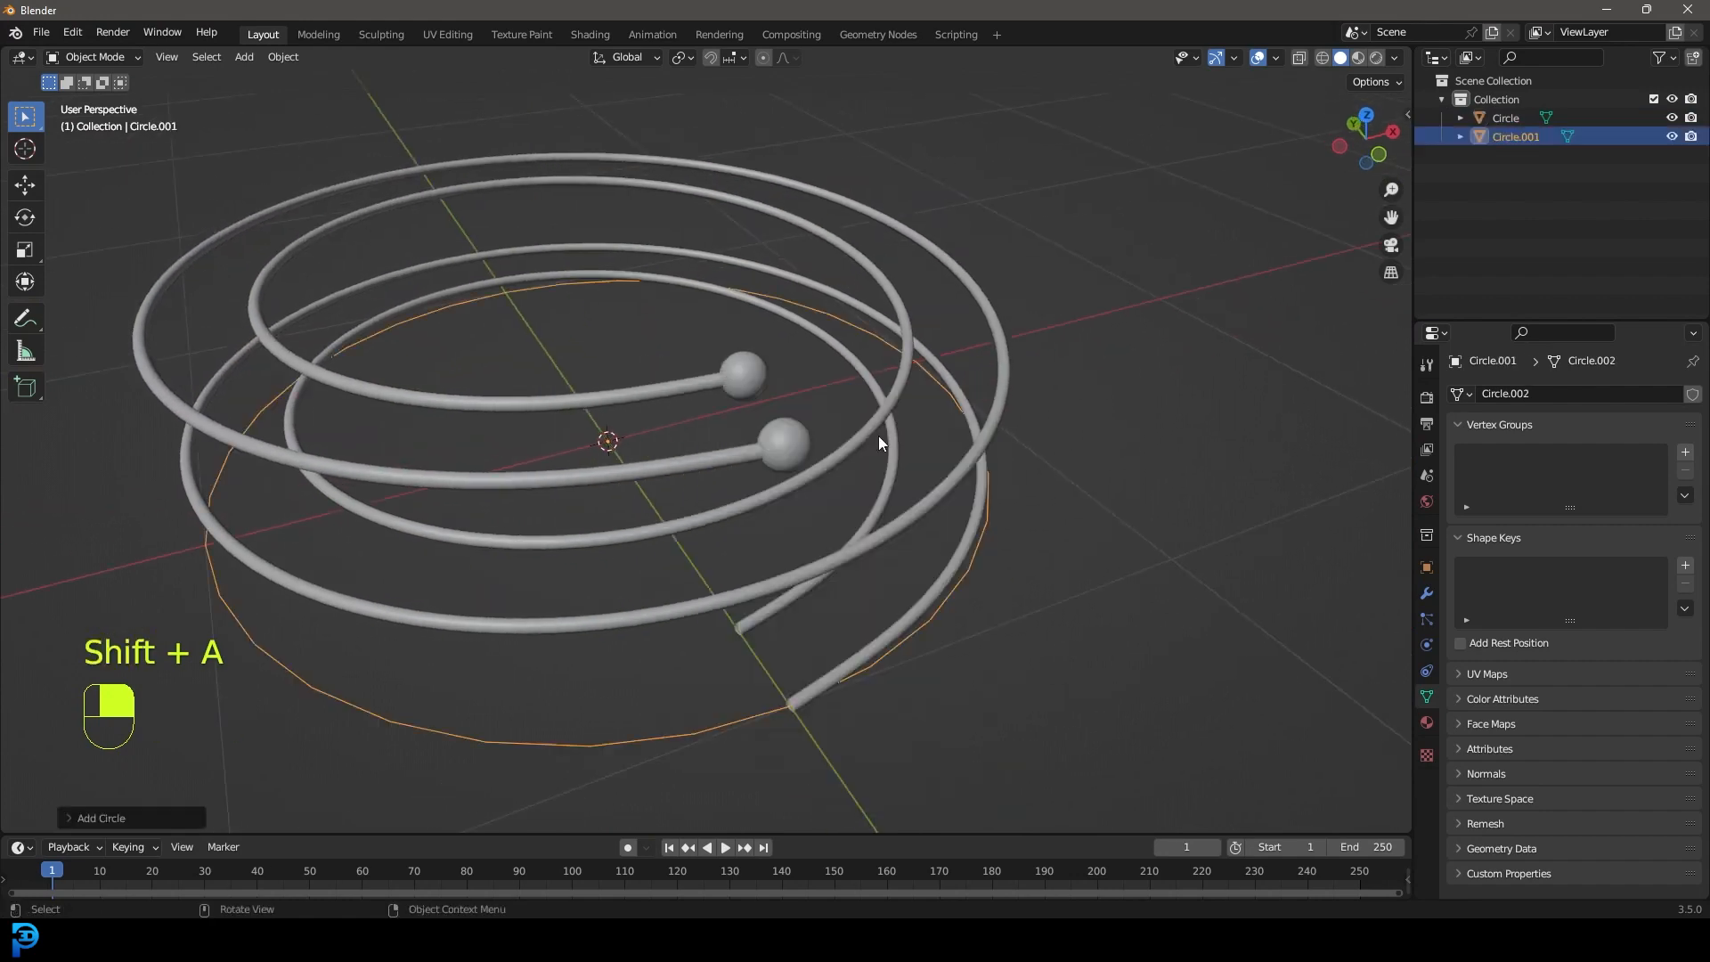
{"action": "scroll", "coordinate": [775, 557], "scroll_direction": "down", "scroll_amount": 4}
{"action": "key", "text": "Tab"}
{"action": "middle_click_drag", "start_coordinate": [794, 561], "coordinate": [838, 558]}
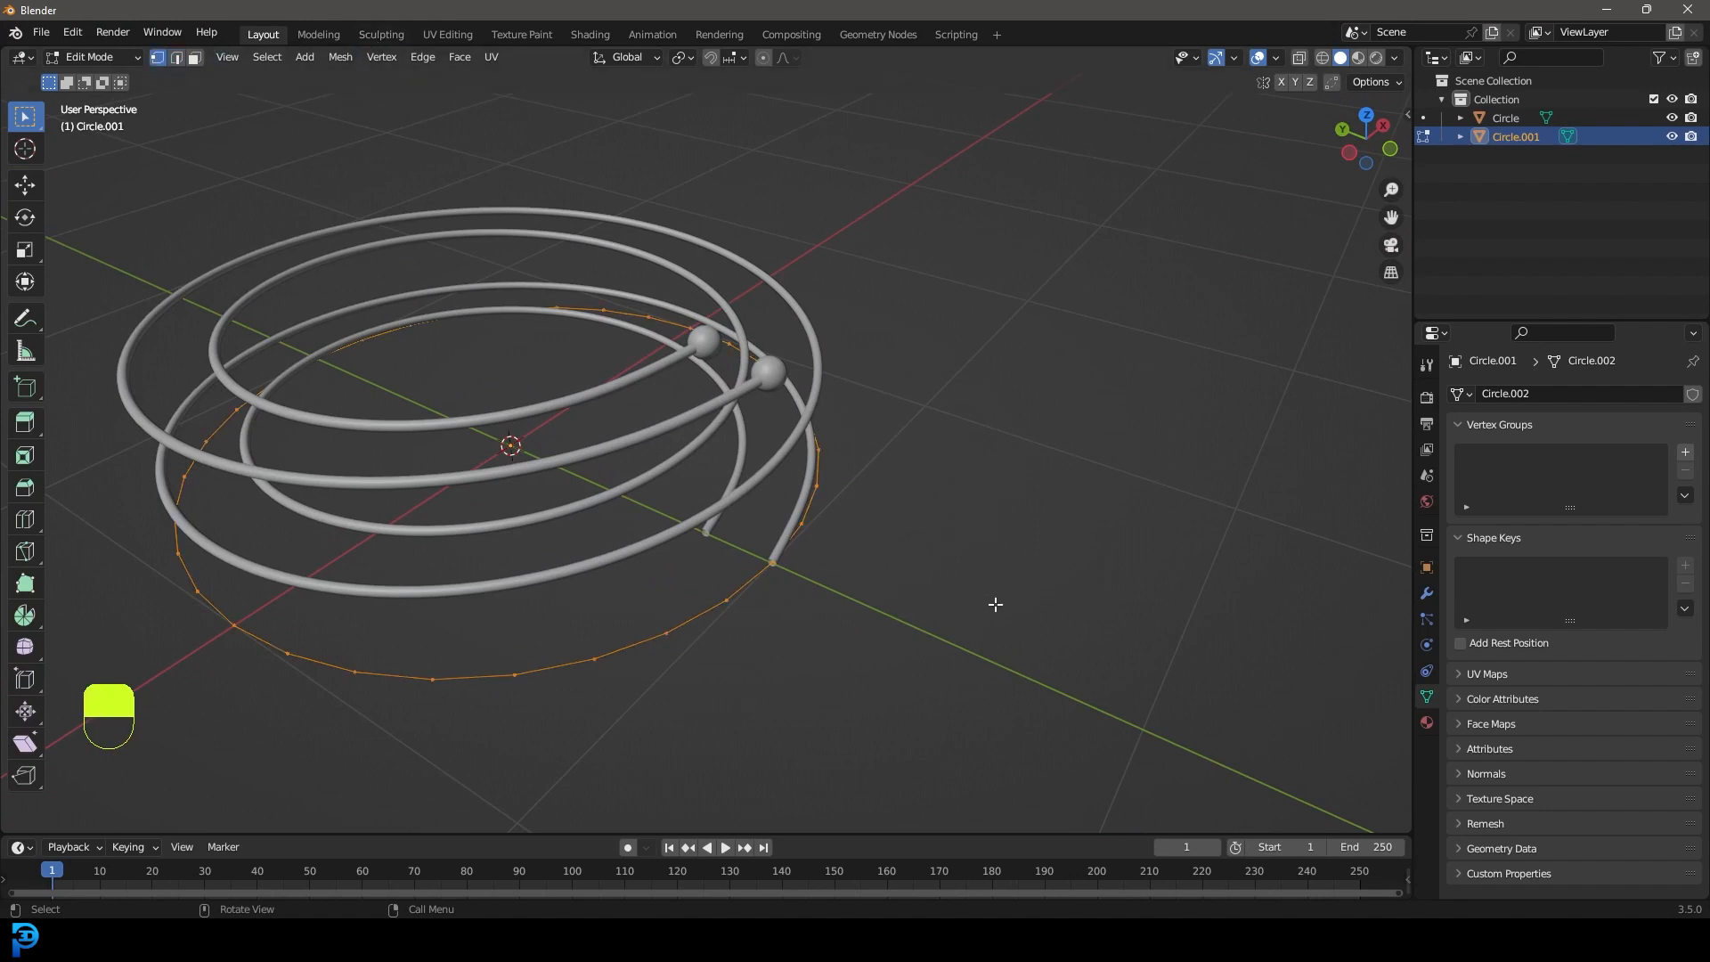
Extrude the circle's edge loop and scale it inward into a flat ring.
{"action": "key", "text": "e"}
{"action": "key", "text": "s"}
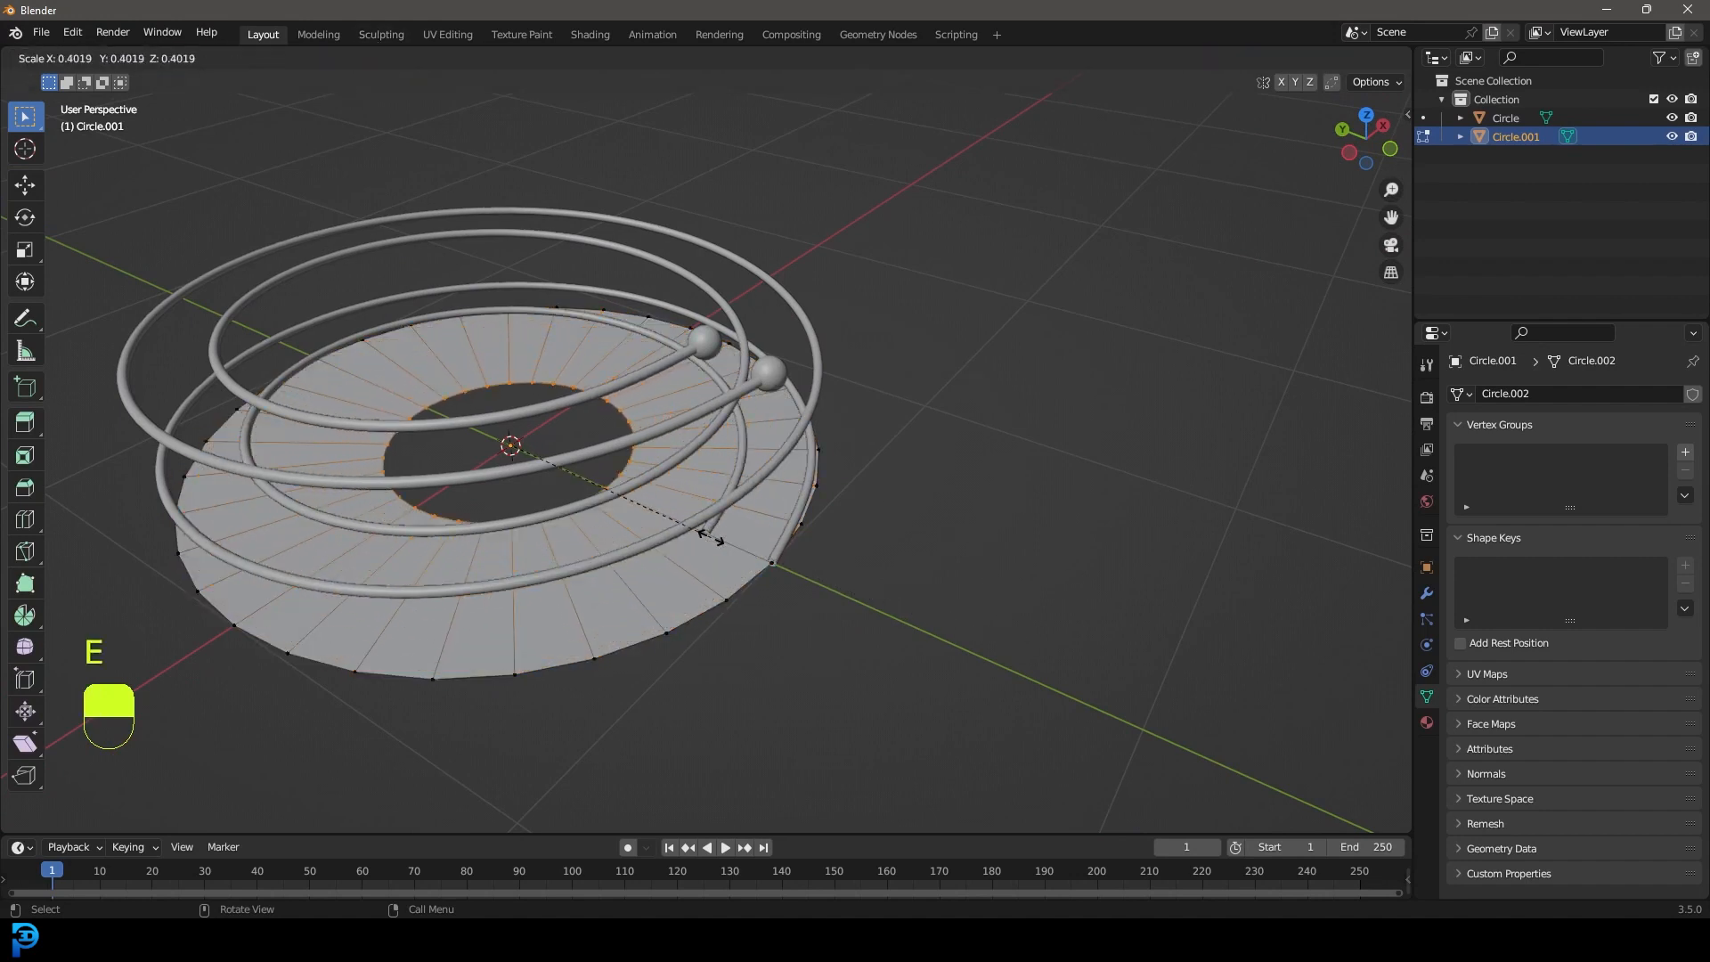
{"action": "left_click", "coordinate": [710, 536]}
{"action": "middle_click_drag", "start_coordinate": [711, 537], "coordinate": [623, 339]}
Lower the inner ring along Z into a funnel and resize it.
{"action": "key", "text": "g"}
{"action": "key", "text": "z"}
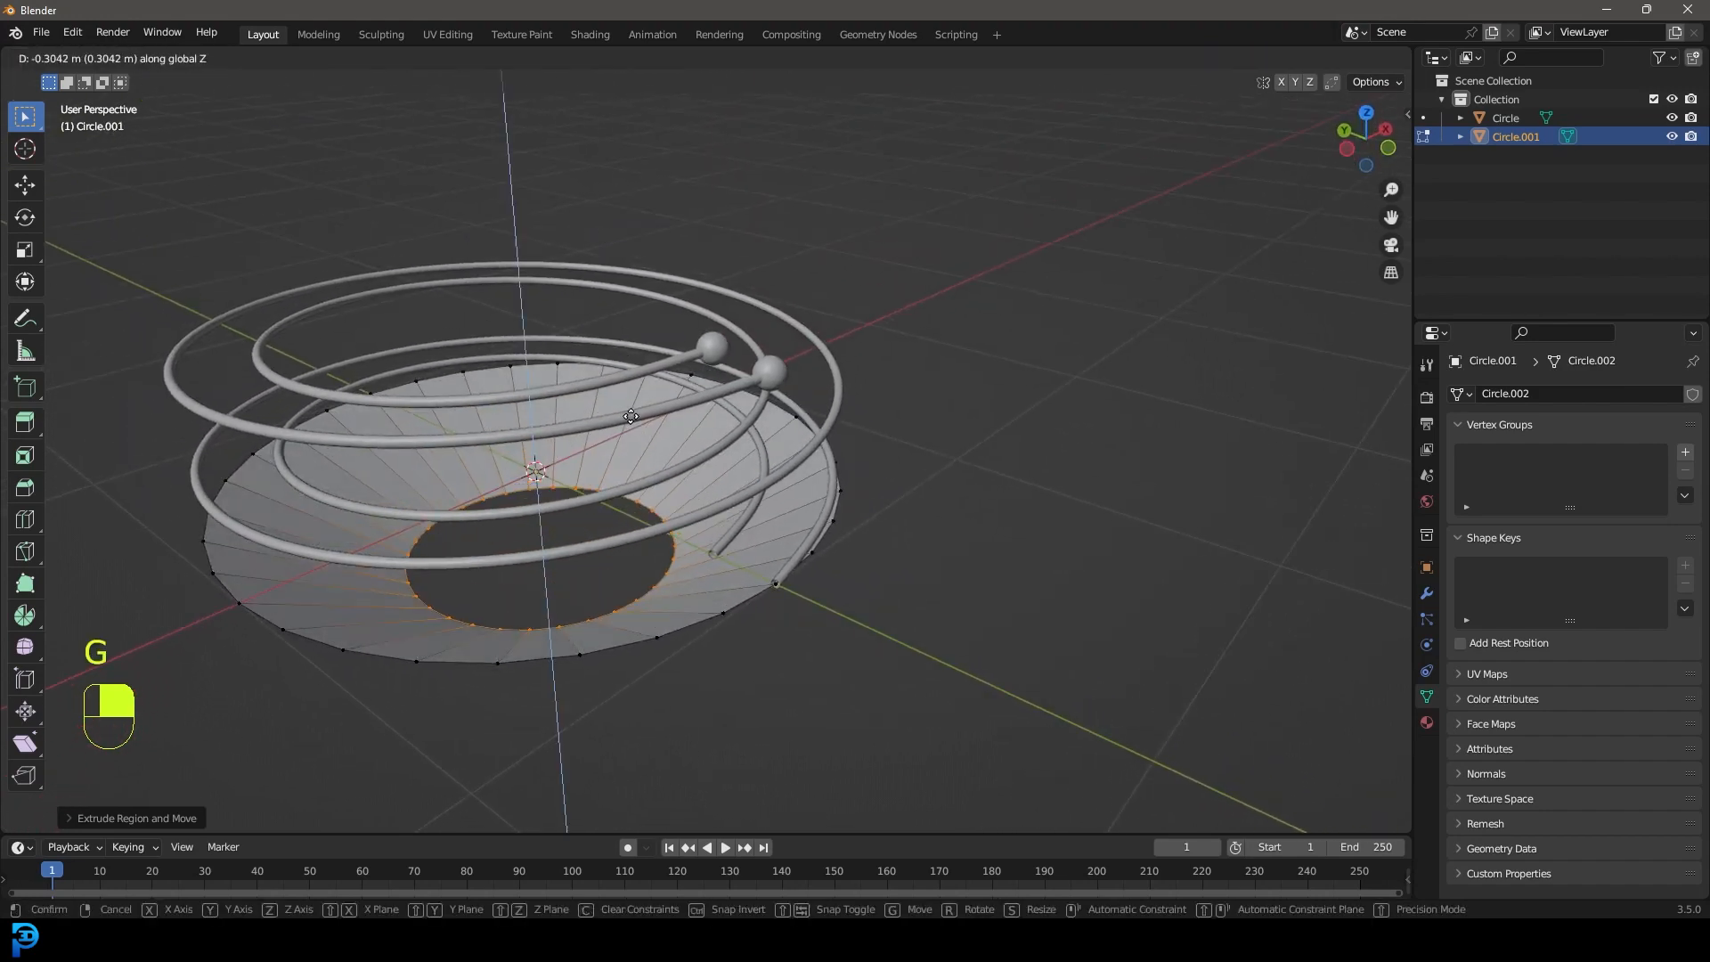
{"action": "left_click", "coordinate": [626, 497]}
{"action": "middle_click_drag", "start_coordinate": [712, 535], "coordinate": [583, 409]}
{"action": "key", "text": "s"}
{"action": "left_click", "coordinate": [703, 484]}
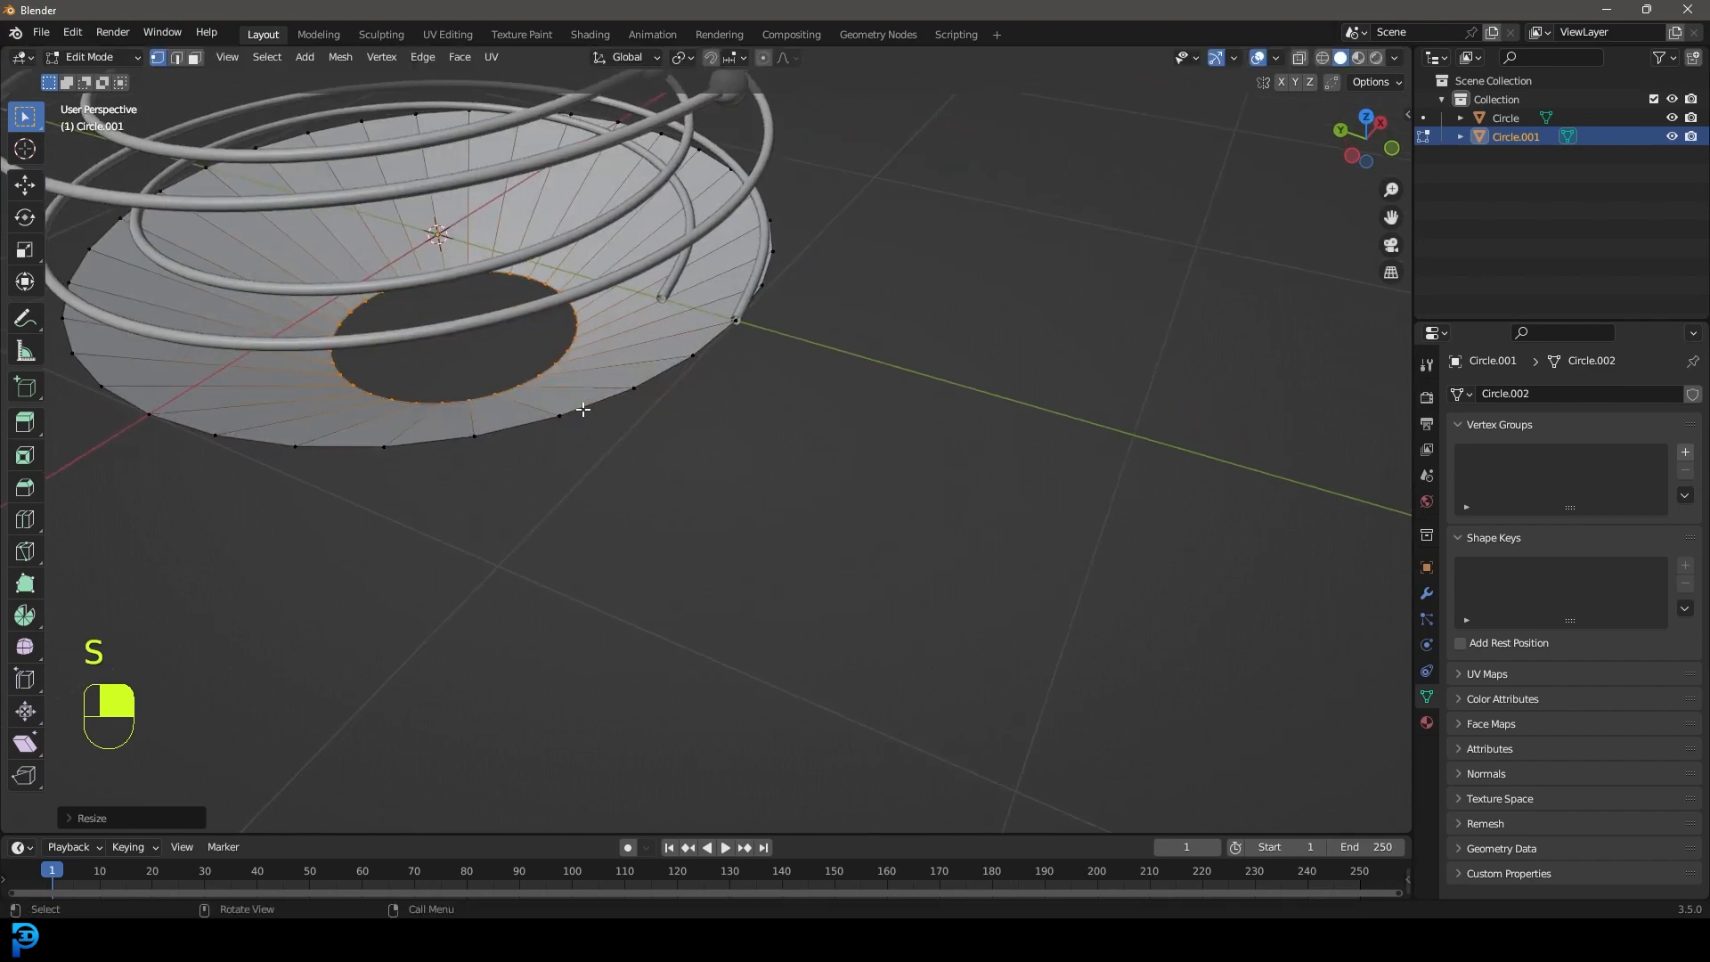
Extrude the inner ring downward into a stem, then resize the outer rim loop.
{"action": "key", "text": "e"}
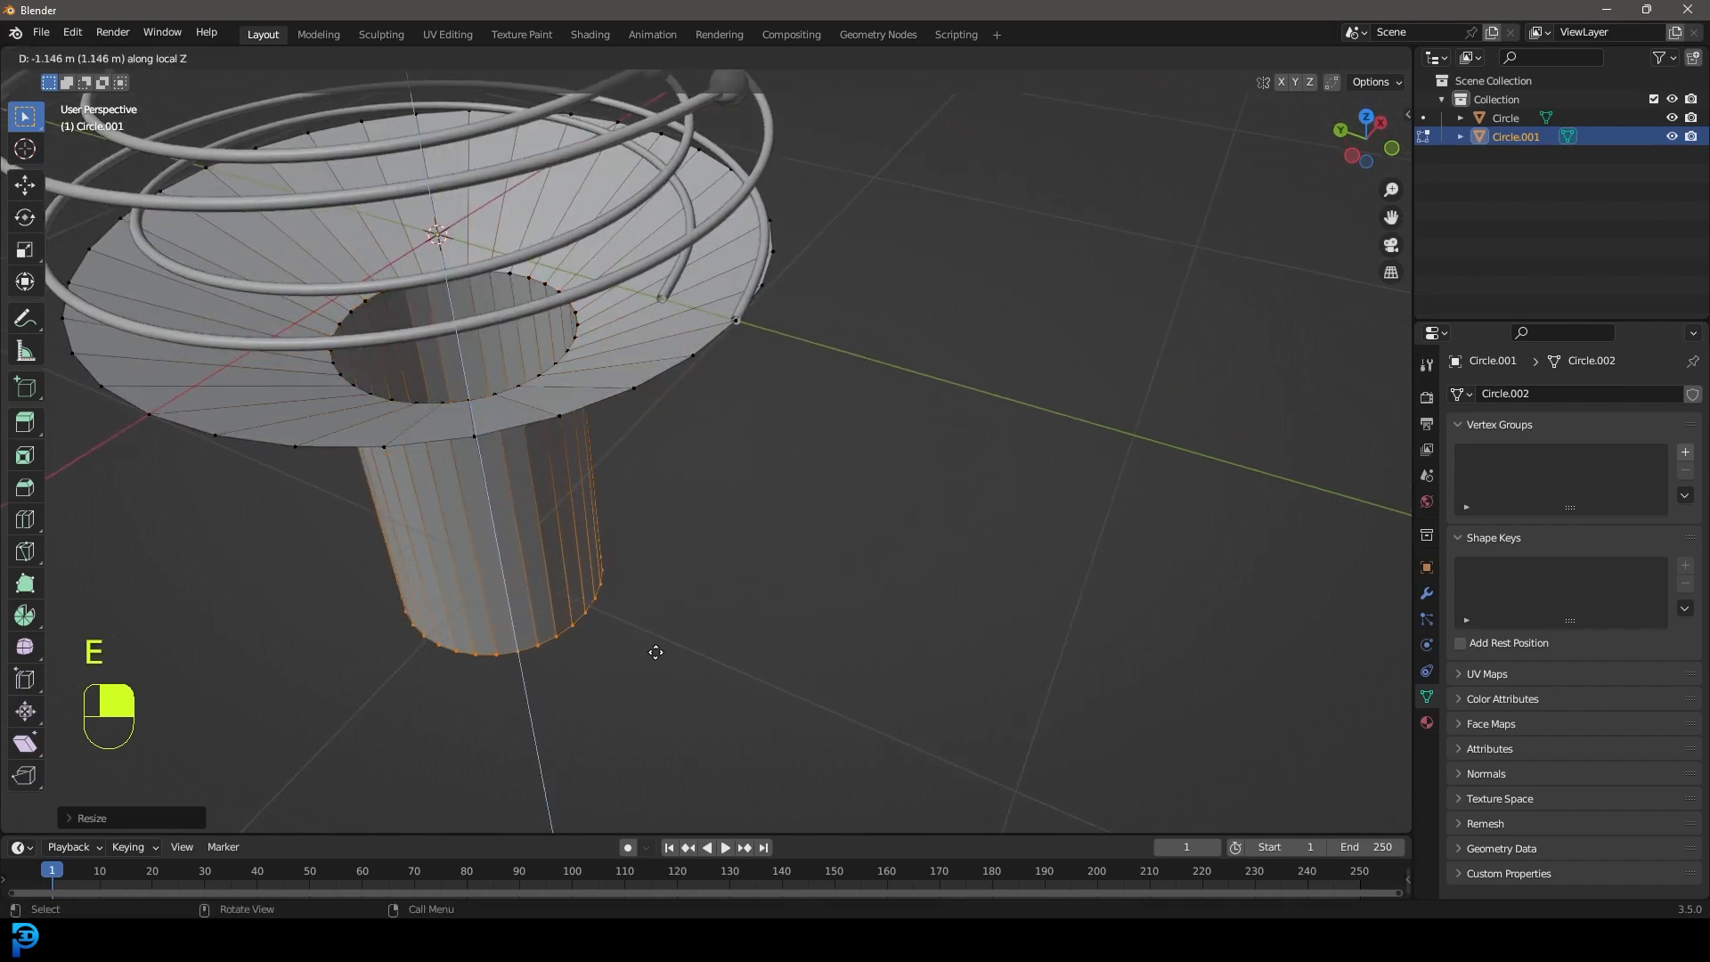
{"action": "left_click", "coordinate": [666, 643]}
{"action": "scroll", "coordinate": [664, 611], "scroll_direction": "down", "scroll_amount": 4}
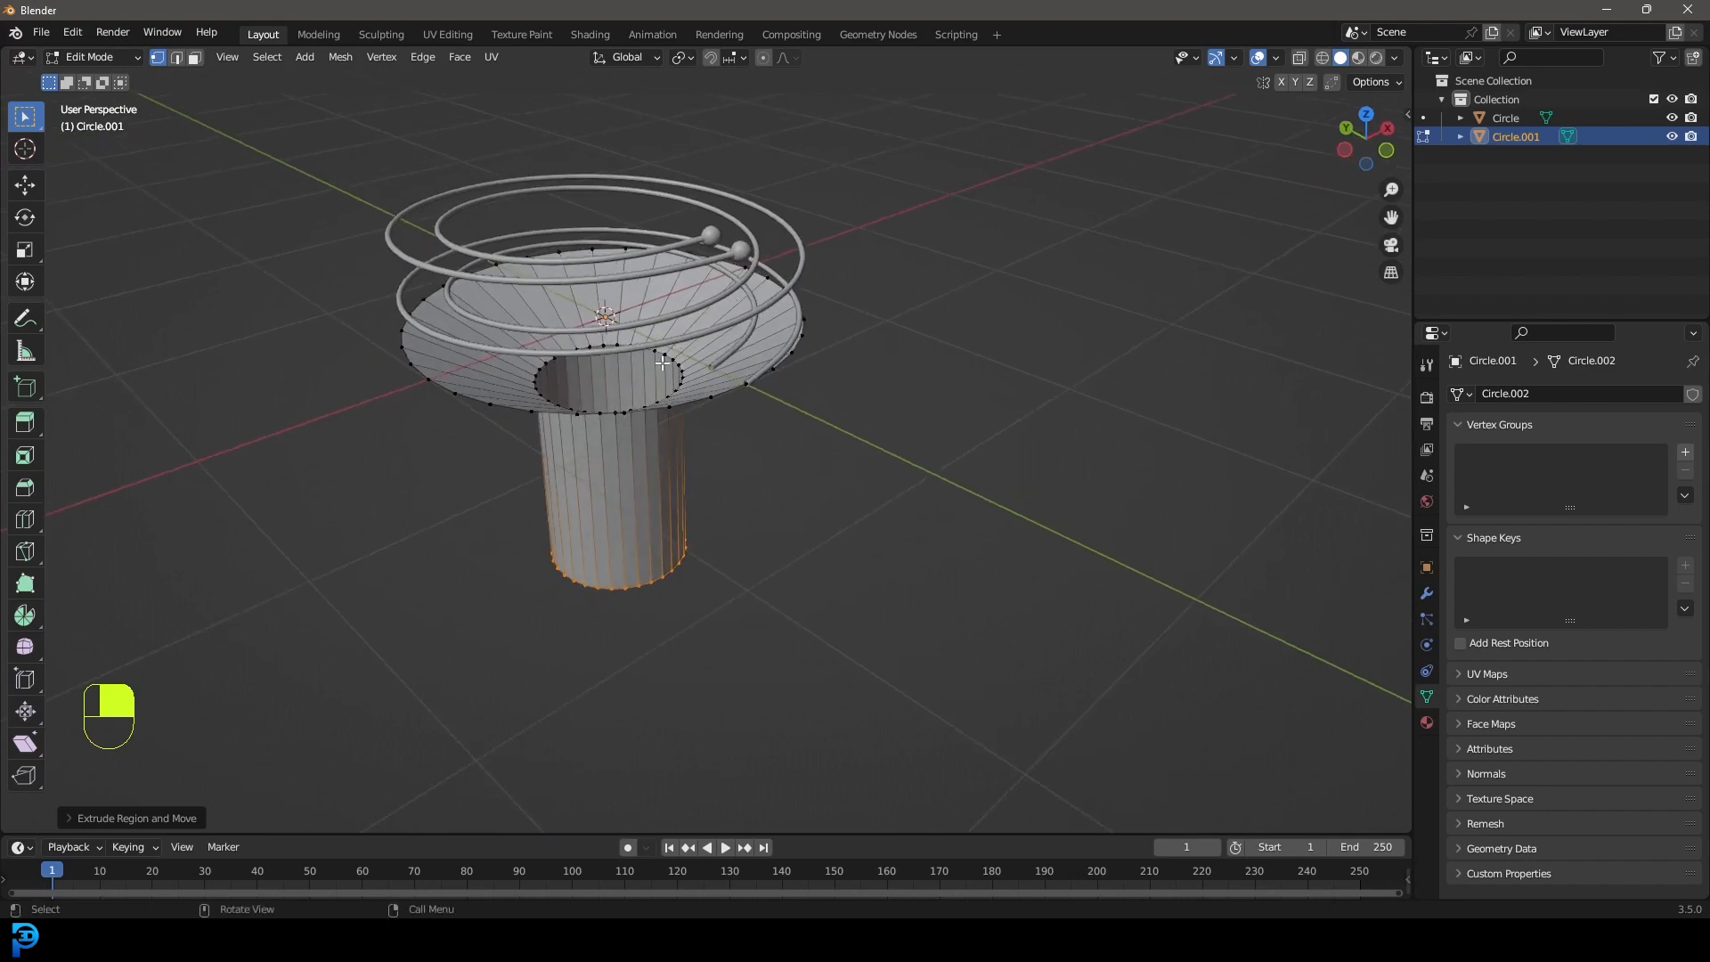
{"action": "key", "text": "alt+a"}
{"action": "scroll", "coordinate": [685, 351], "scroll_direction": "up", "scroll_amount": 6}
{"action": "left_click", "coordinate": [685, 349], "text": "alt+shift"}
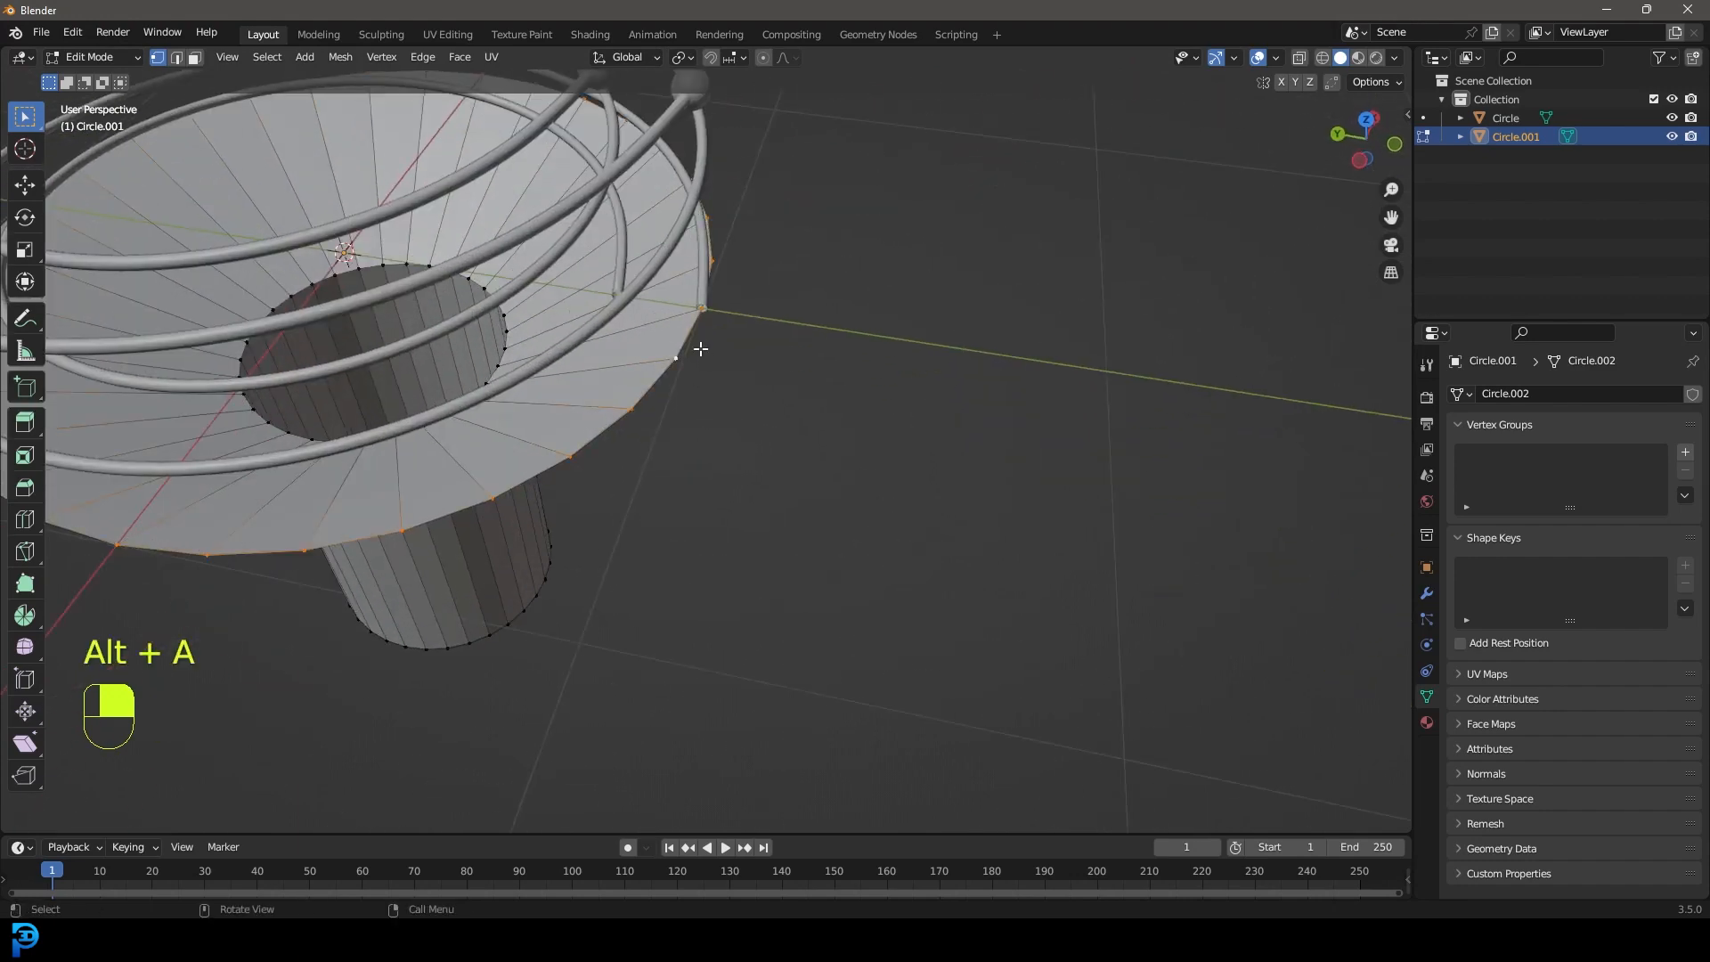
{"action": "key", "text": "s"}
{"action": "left_click", "coordinate": [800, 460]}
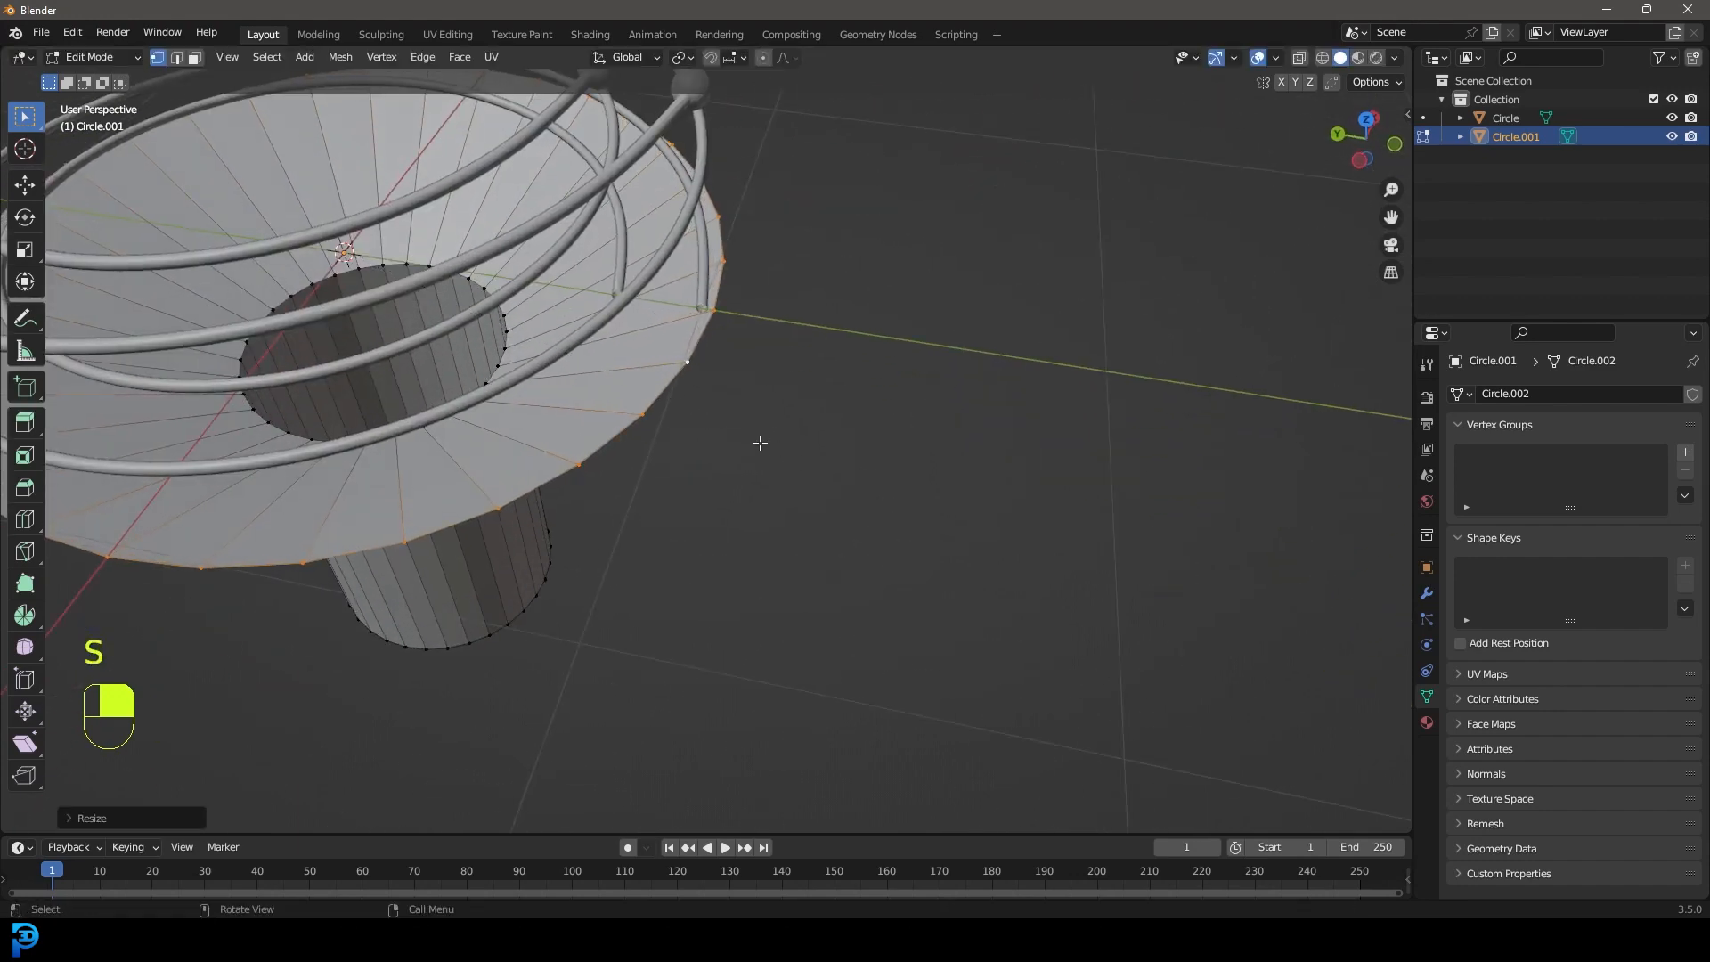
Extrude the rim up, outward and down into a deep outer wall, then return to Object Mode.
{"action": "key", "text": "e"}
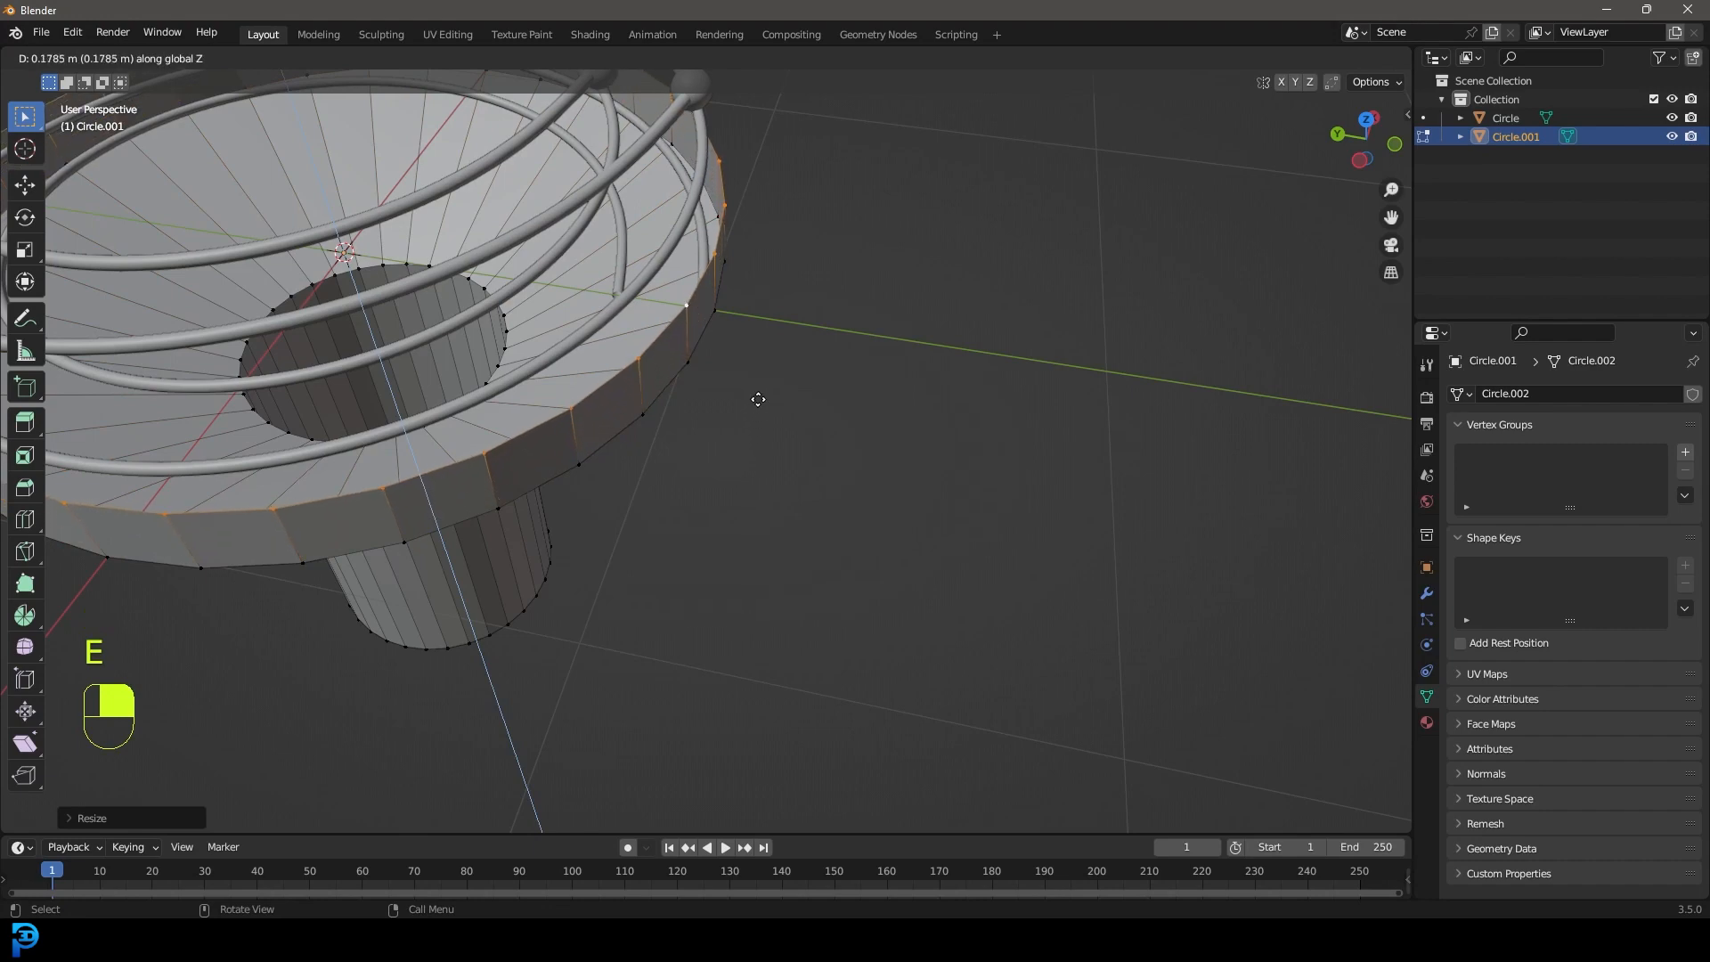
{"action": "left_click", "coordinate": [761, 410]}
{"action": "middle_click_drag", "start_coordinate": [764, 412], "coordinate": [592, 368]}
{"action": "middle_click_drag", "start_coordinate": [797, 482], "coordinate": [771, 443]}
{"action": "key", "text": "e"}
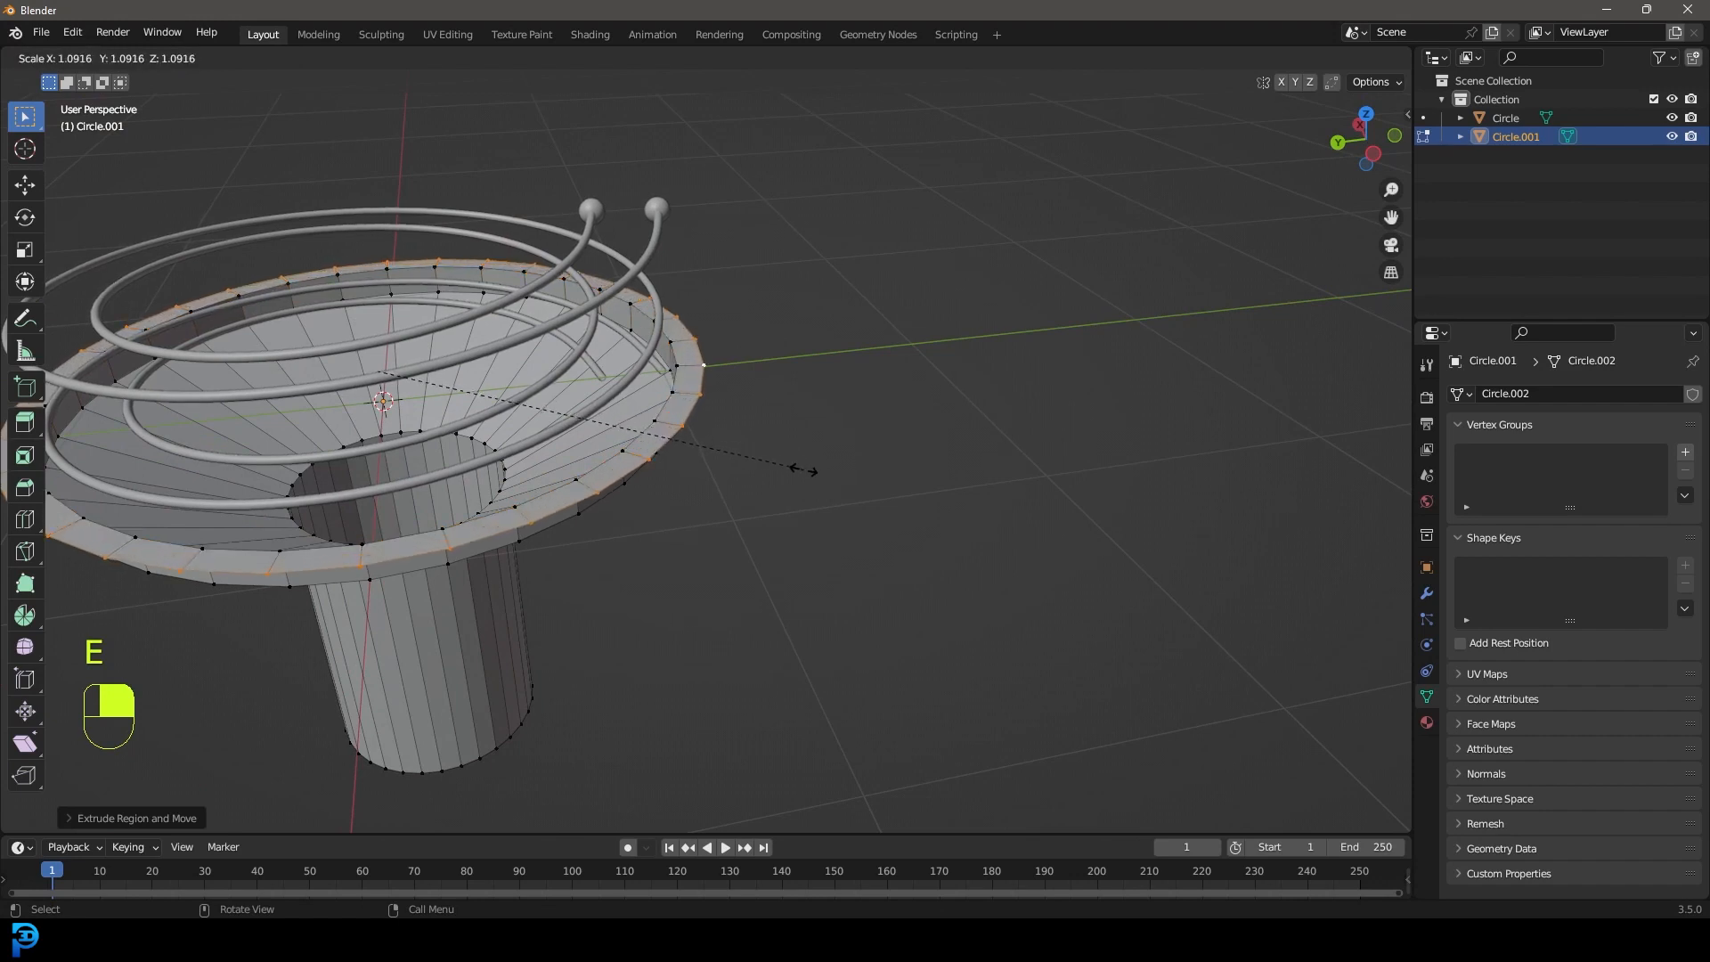
{"action": "left_click", "coordinate": [805, 470]}
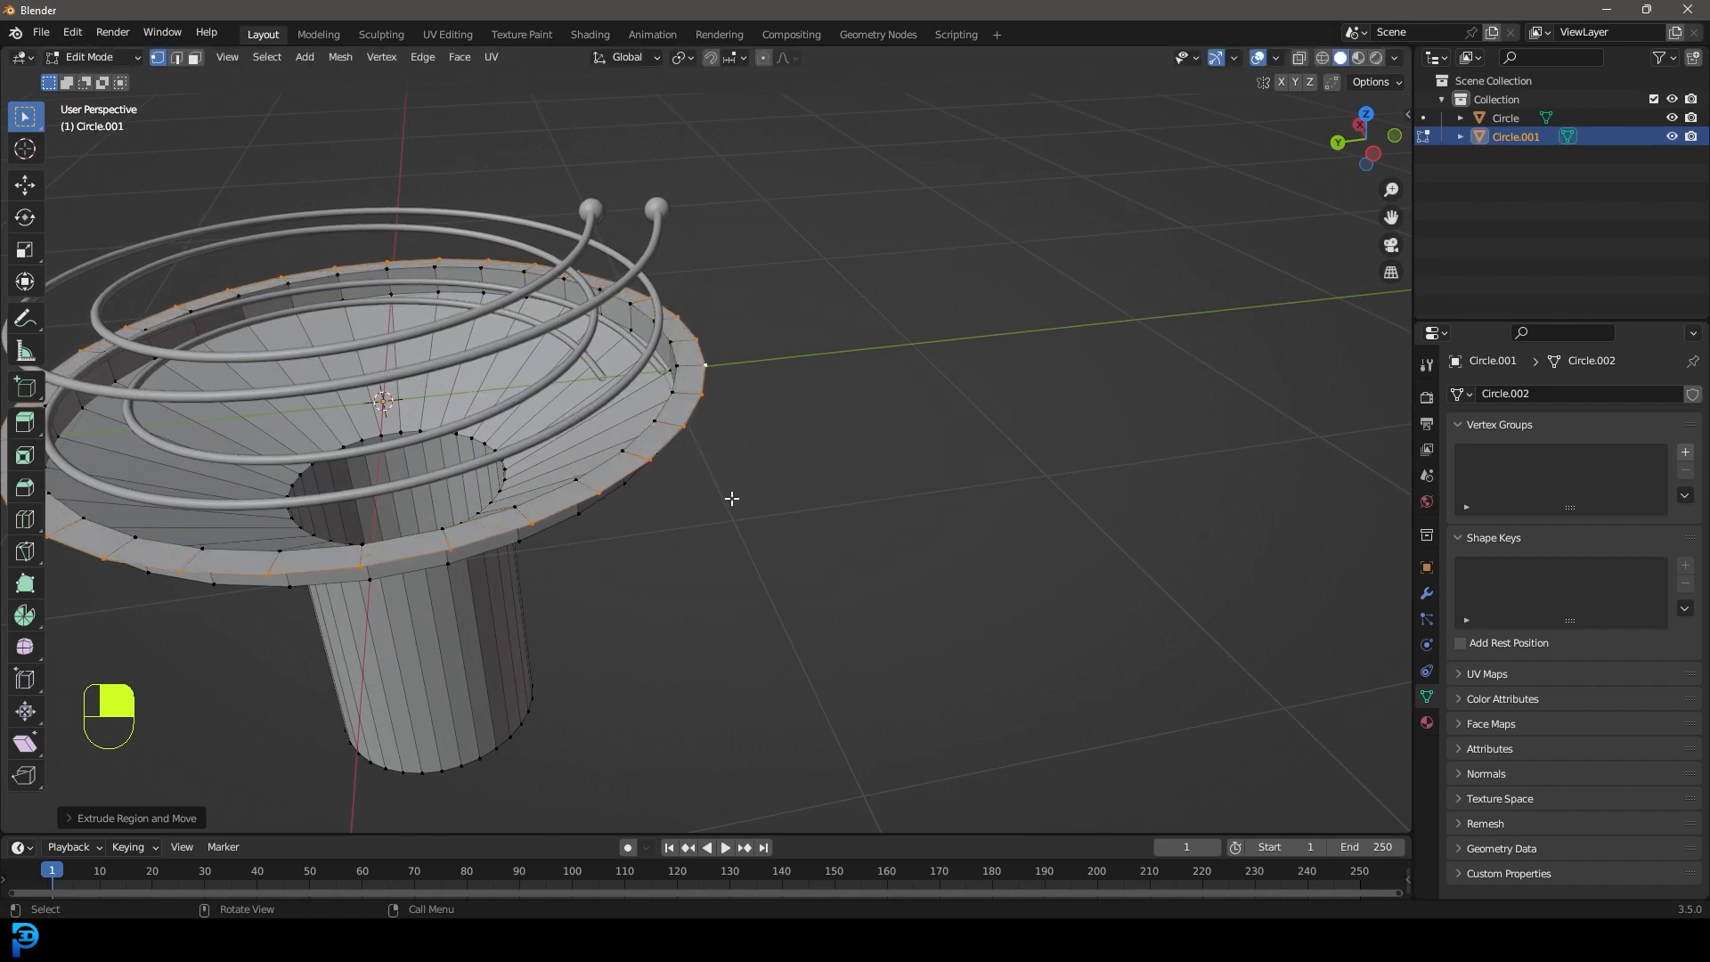
{"action": "key", "text": "e"}
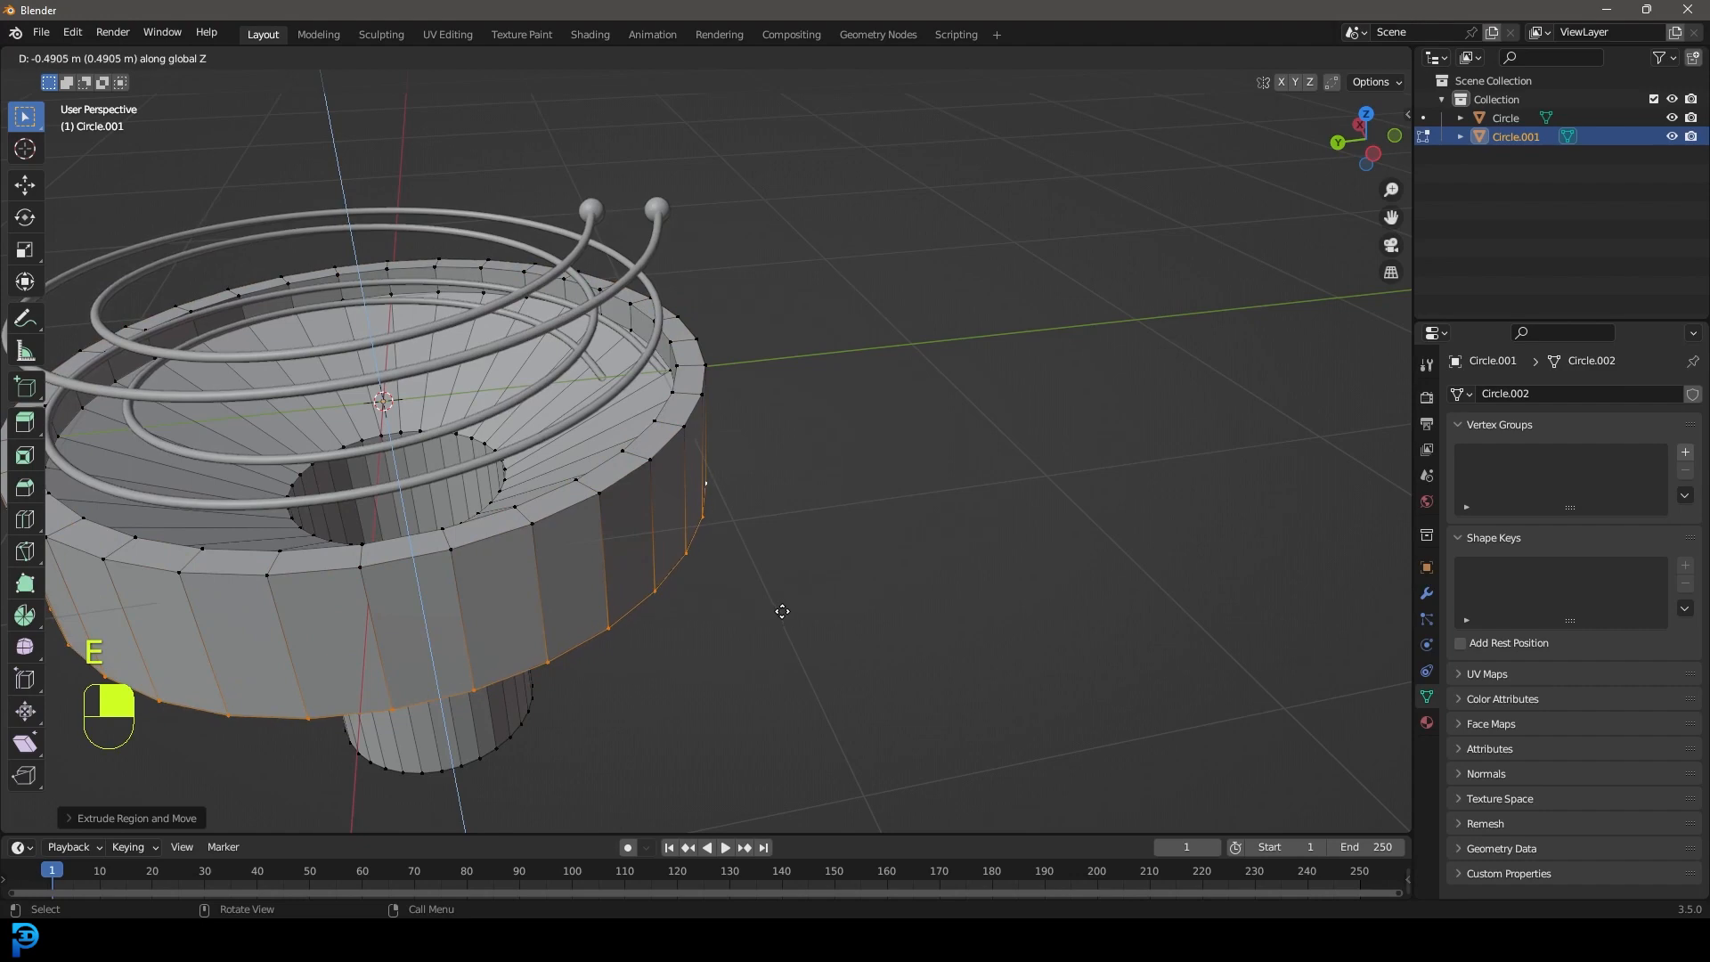
{"action": "left_click", "coordinate": [782, 606]}
{"action": "middle_click_drag", "start_coordinate": [782, 605], "coordinate": [701, 403]}
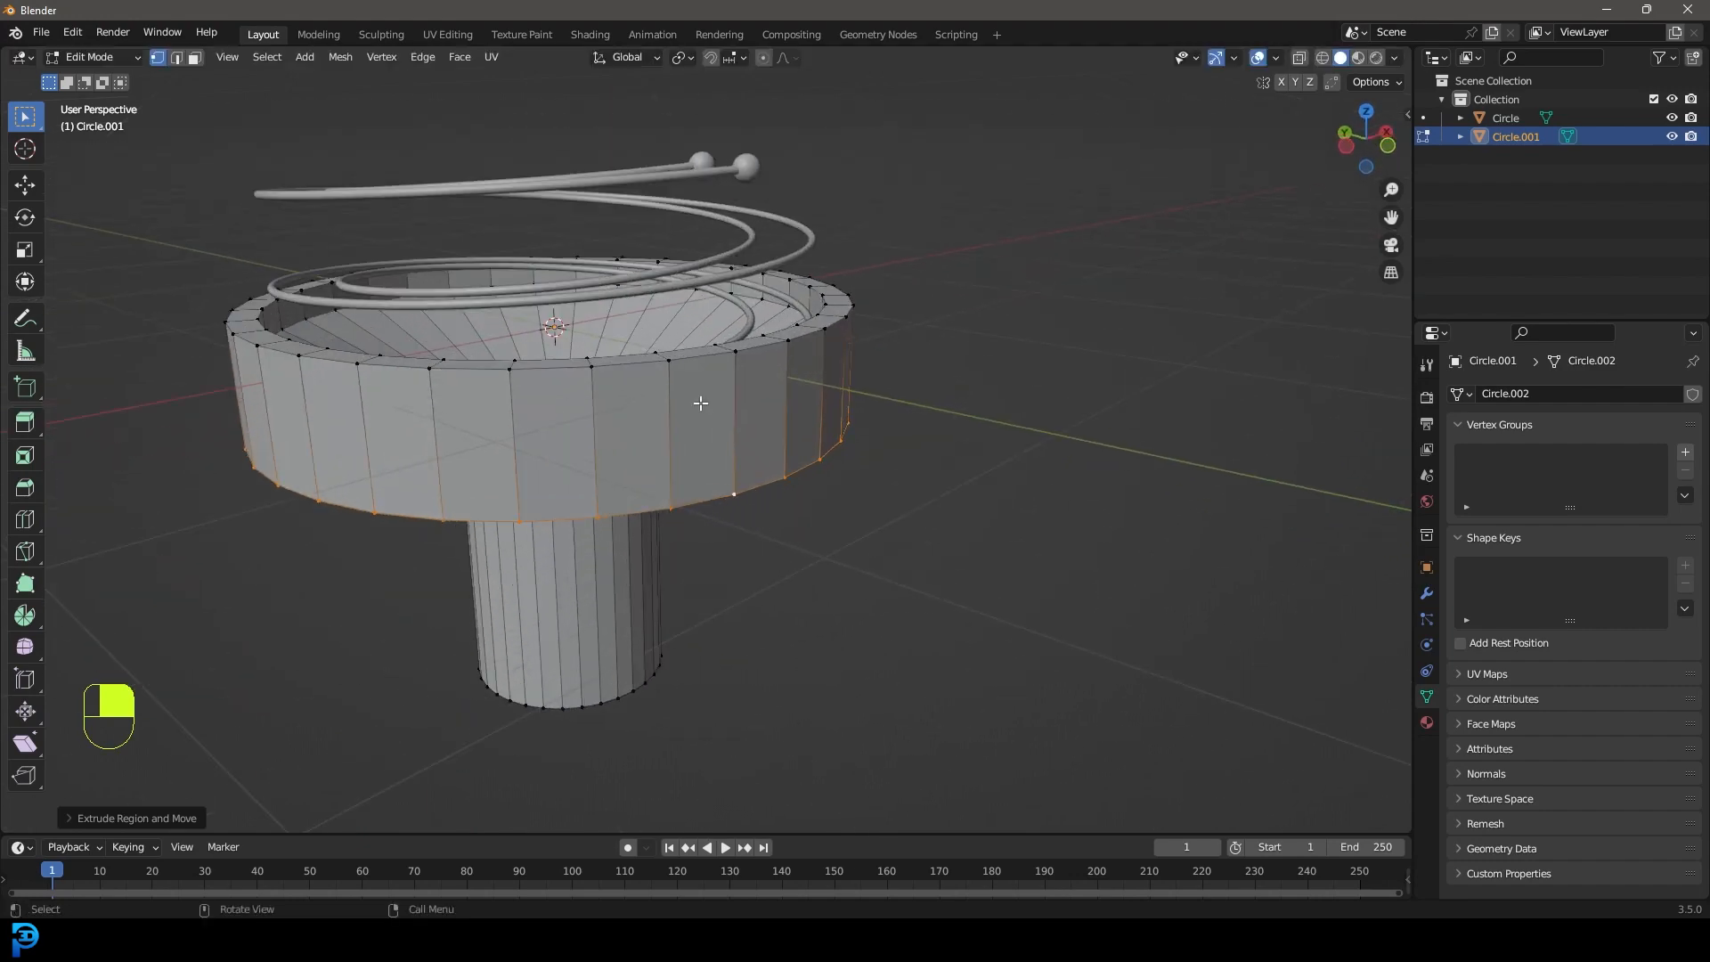
{"action": "key", "text": "KP_1"}
{"action": "key", "text": "Tab"}
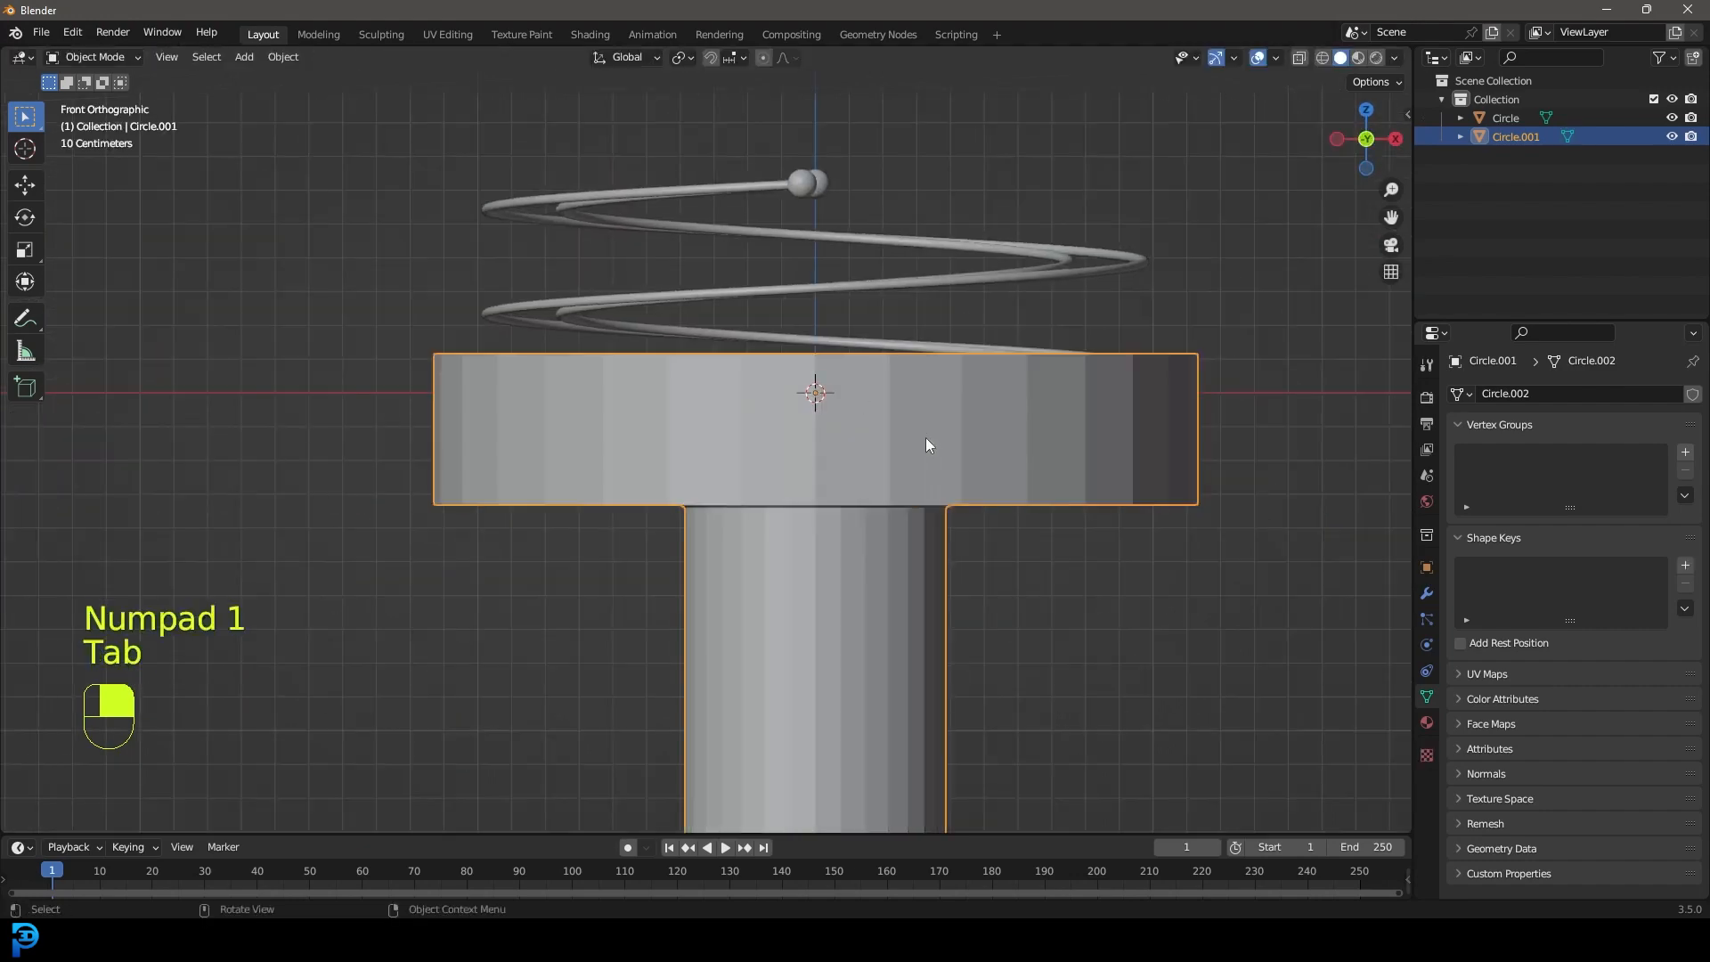
Add a Bevel modifier to the base with Amount 0.015 m and 4 segments.
{"action": "left_click", "coordinate": [1426, 594]}
{"action": "left_click", "coordinate": [1505, 392]}
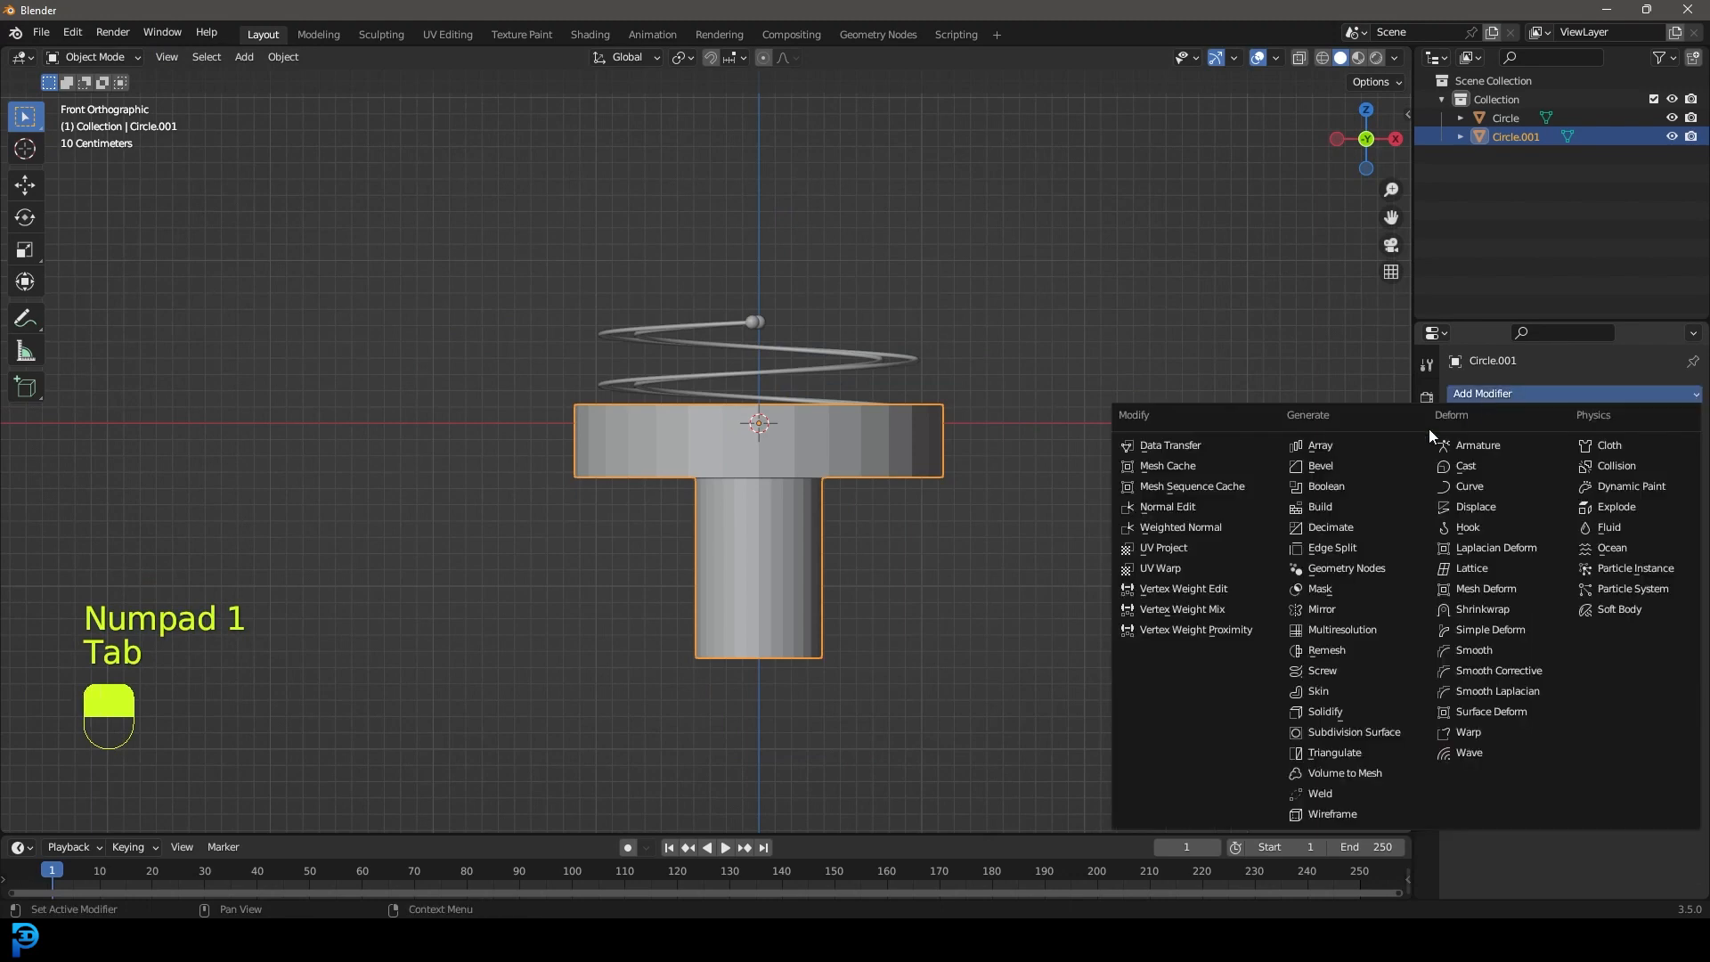
{"action": "left_click", "coordinate": [1333, 464]}
{"action": "middle_click_drag", "start_coordinate": [926, 468], "coordinate": [801, 463]}
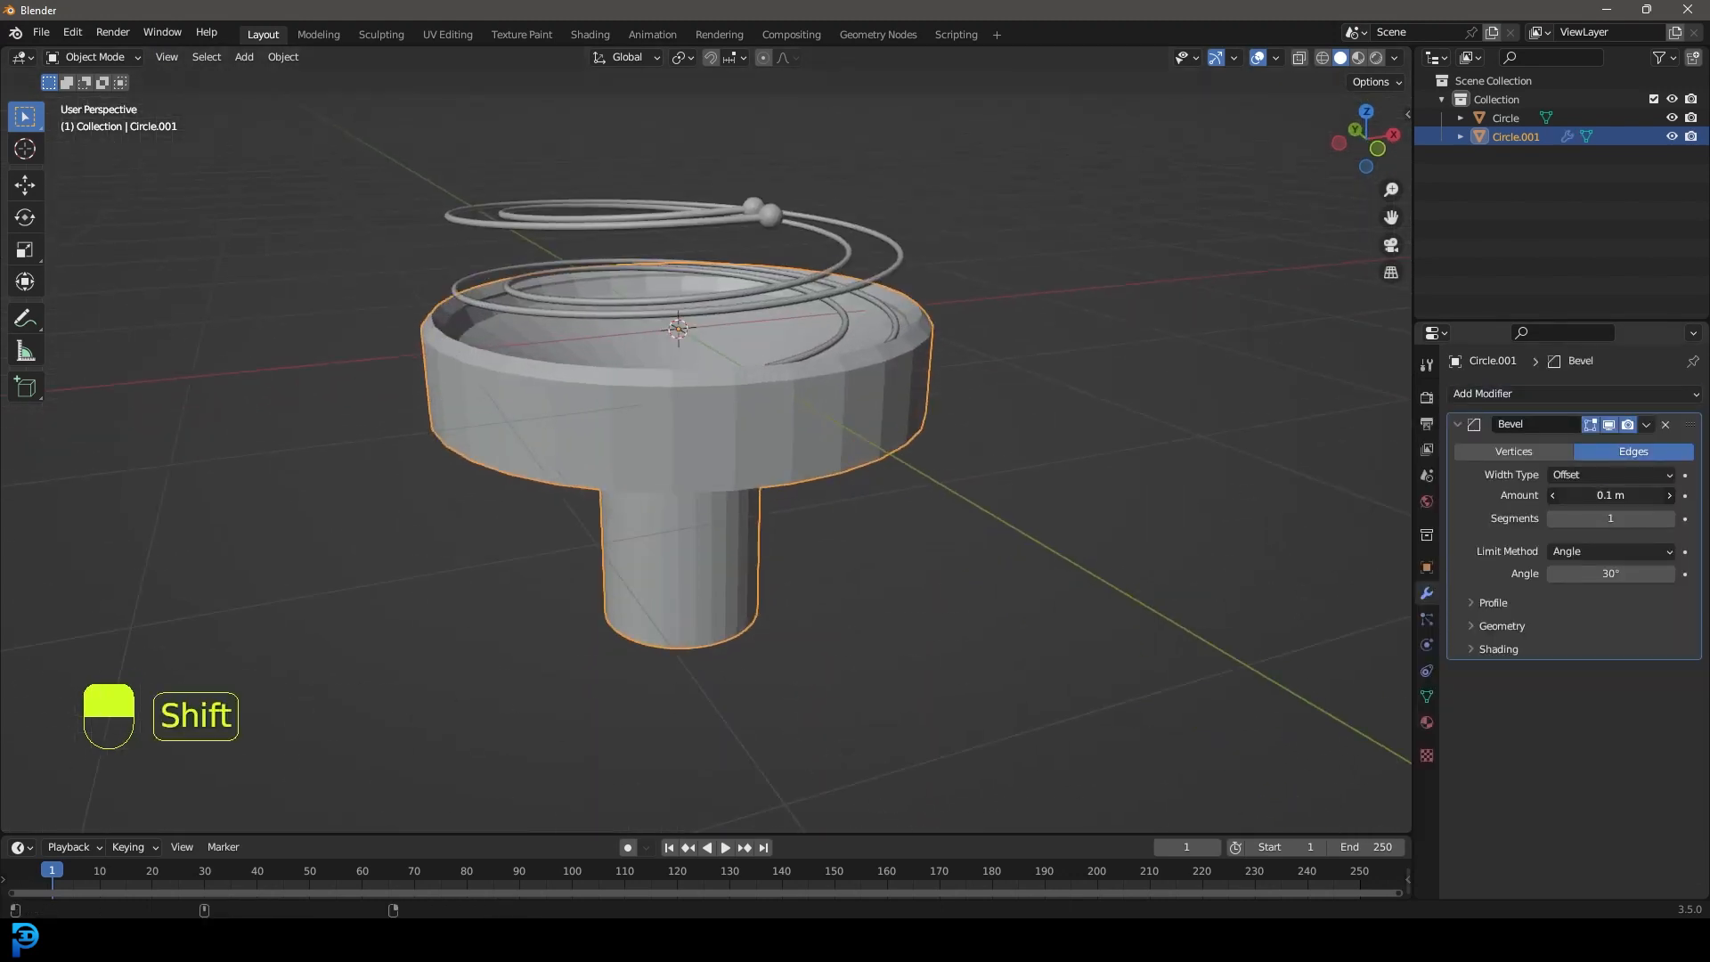
{"action": "left_click_drag", "start_coordinate": [1610, 495], "coordinate": [1591, 495], "text": "shift"}
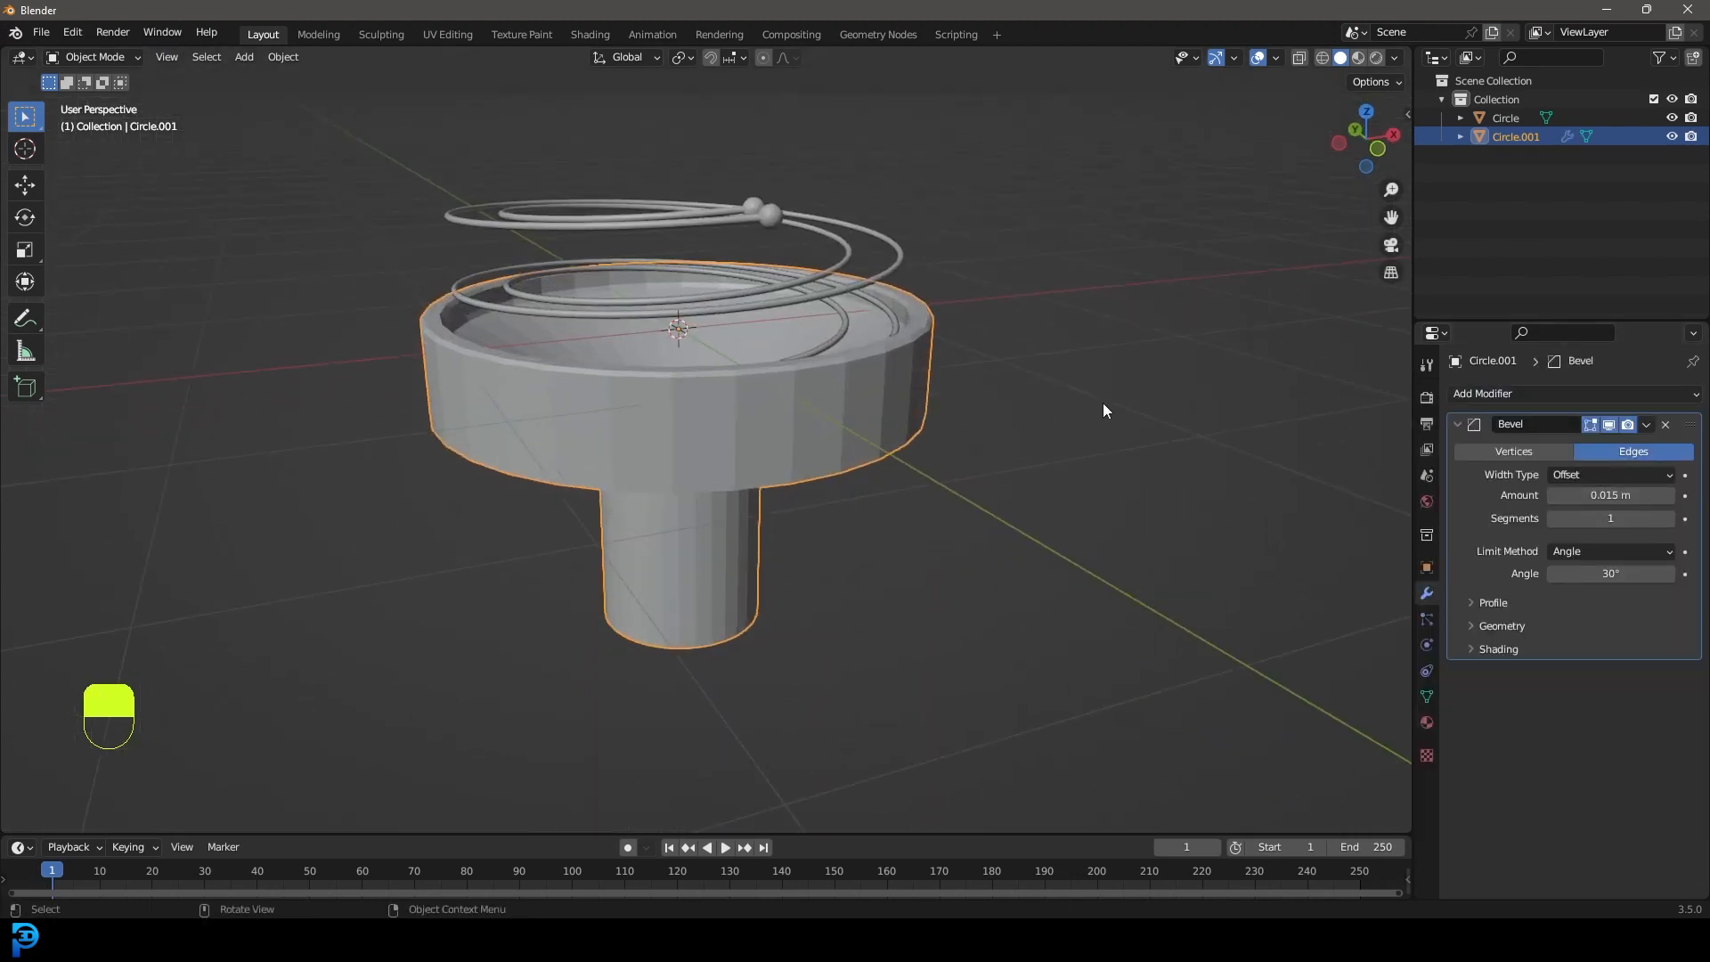
{"action": "left_click", "coordinate": [1670, 520]}
{"action": "left_click", "coordinate": [1671, 520]}
{"action": "left_click", "coordinate": [1670, 520]}
{"action": "scroll", "coordinate": [979, 472], "scroll_direction": "up", "scroll_amount": 2}
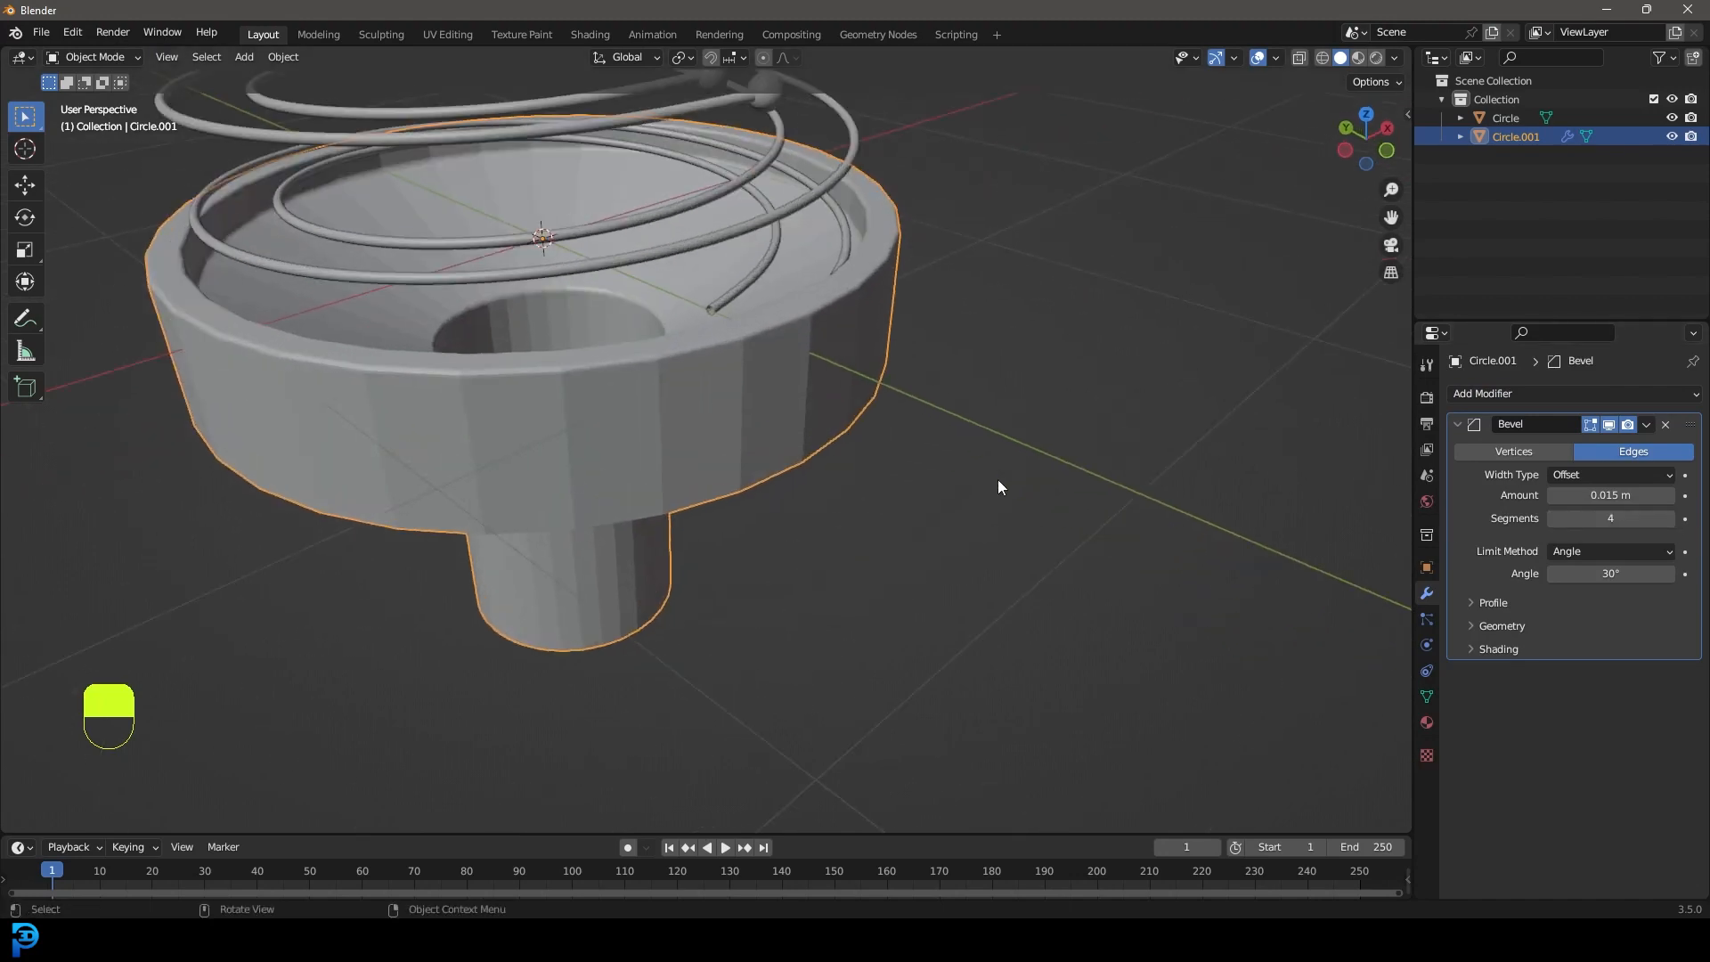
Add a Subdivision Surface modifier and shade the base smooth.
{"action": "left_click", "coordinate": [1478, 392]}
{"action": "left_click", "coordinate": [1376, 734]}
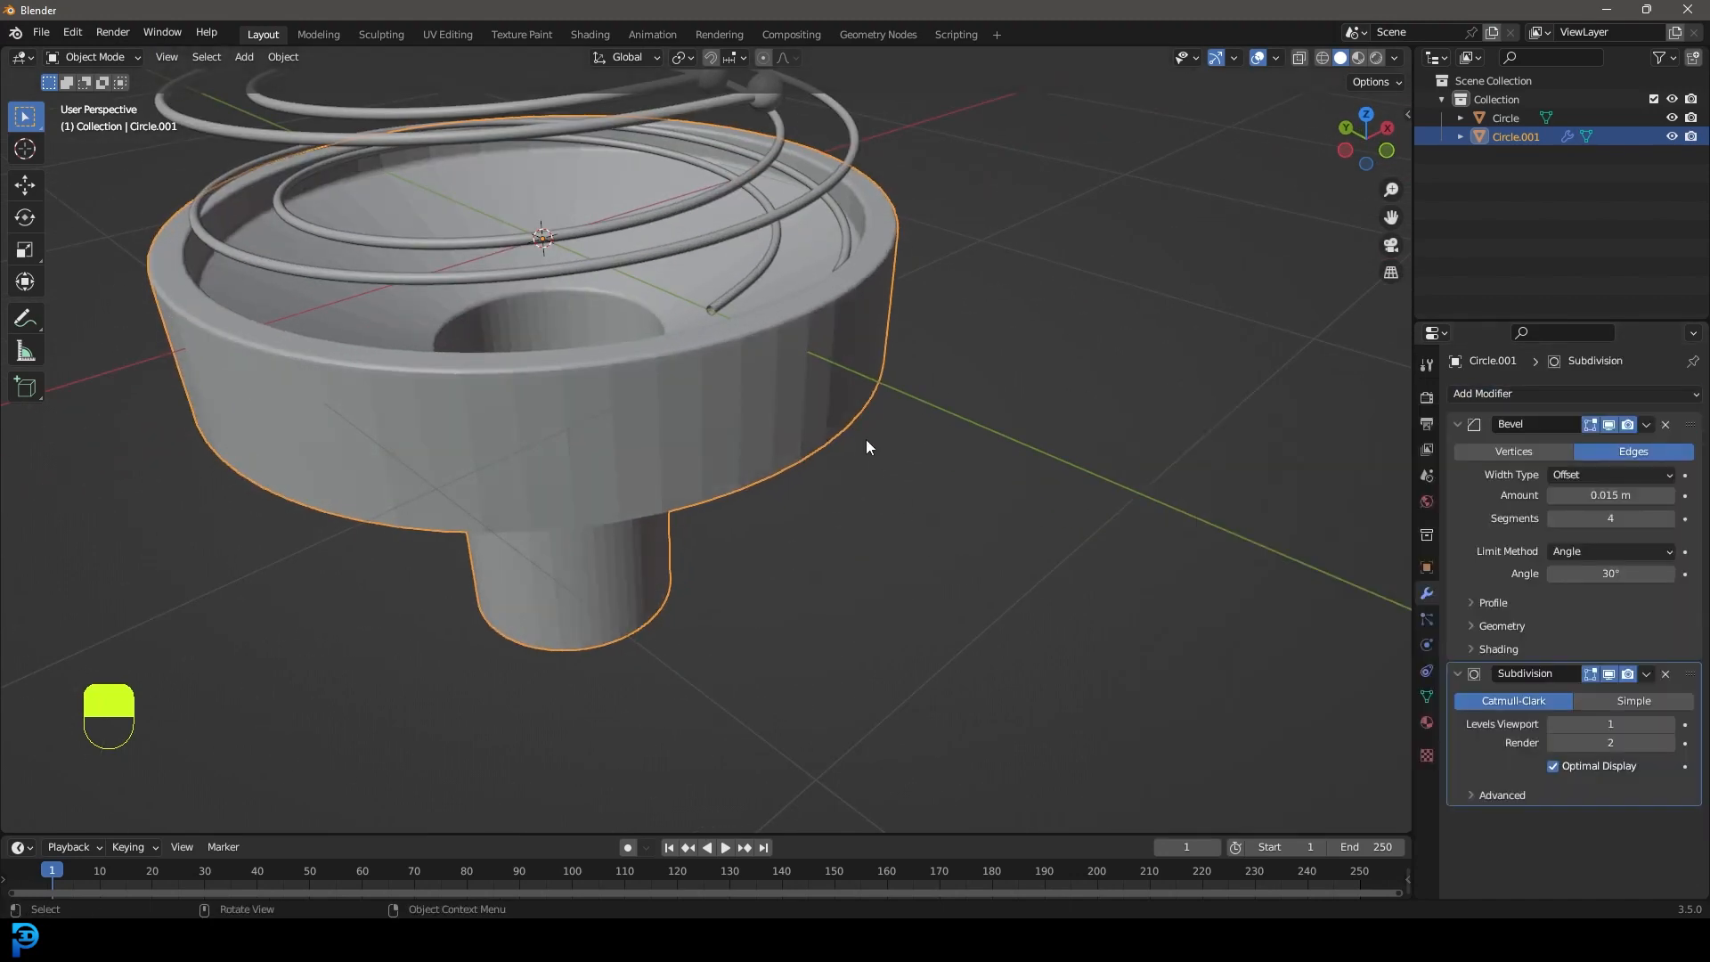
{"action": "right_click", "coordinate": [784, 349]}
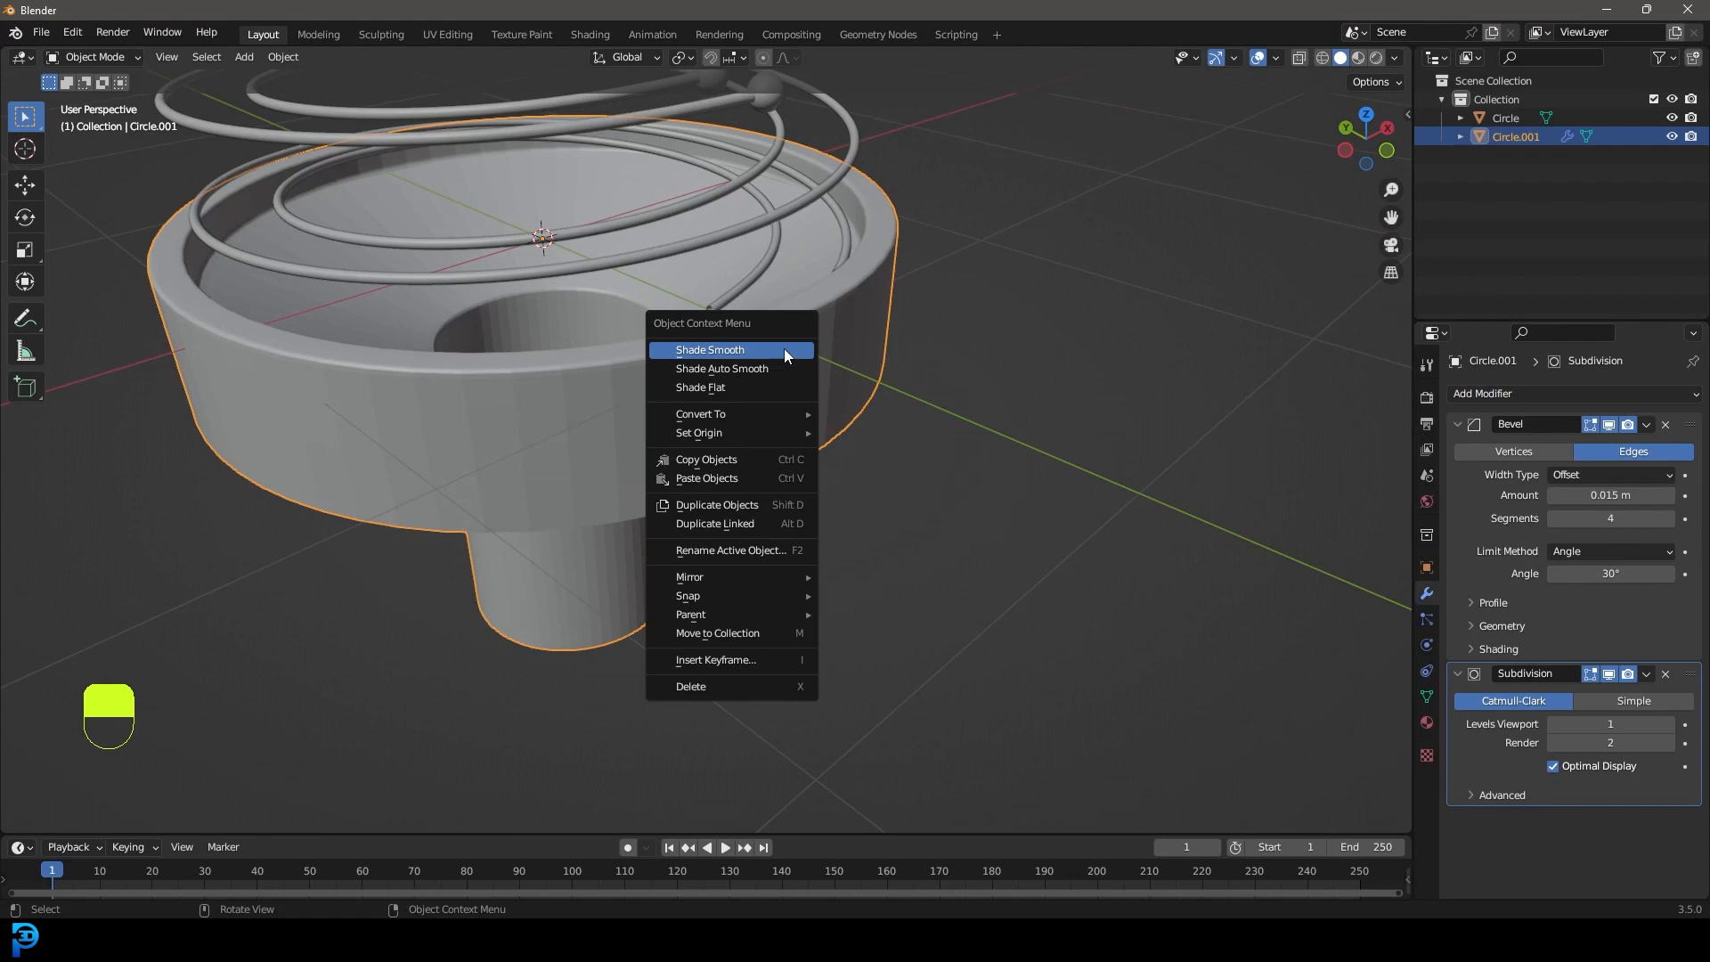
{"action": "left_click", "coordinate": [772, 356]}
{"action": "scroll", "coordinate": [772, 353], "scroll_direction": "down", "scroll_amount": 5}
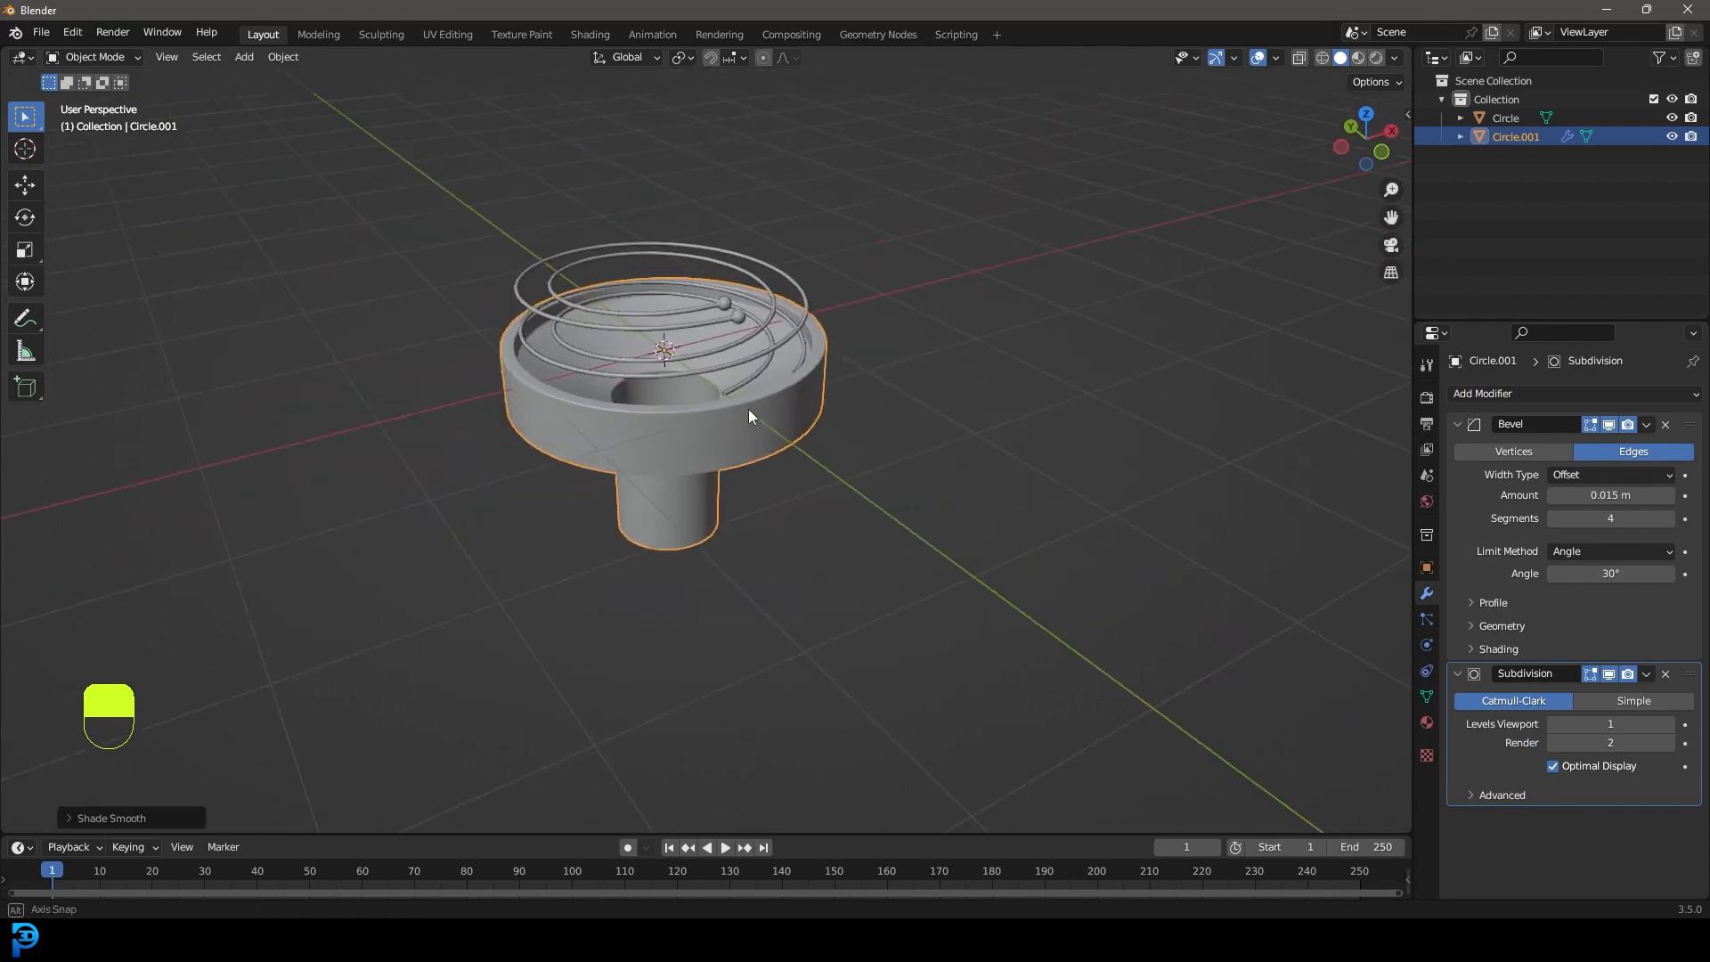
From the front view, select all objects and move the whole tower upward.
{"action": "key", "text": "KP_1"}
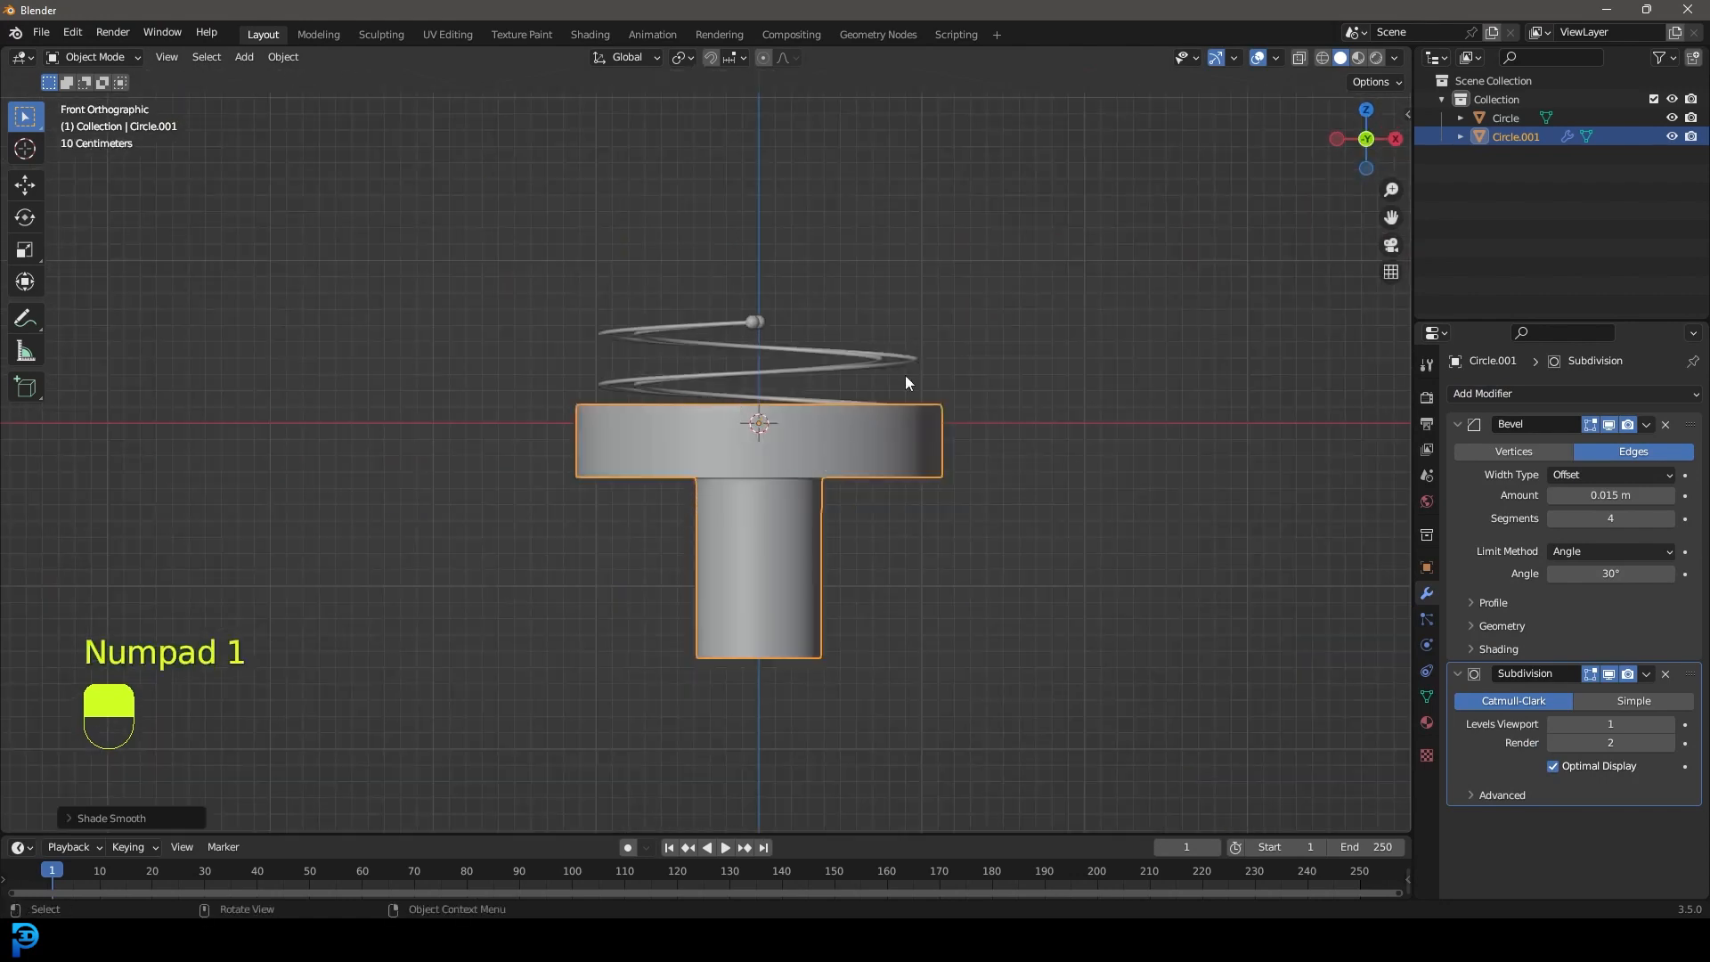
{"action": "key", "text": "a"}
{"action": "scroll", "coordinate": [801, 496], "scroll_direction": "up", "scroll_amount": 2}
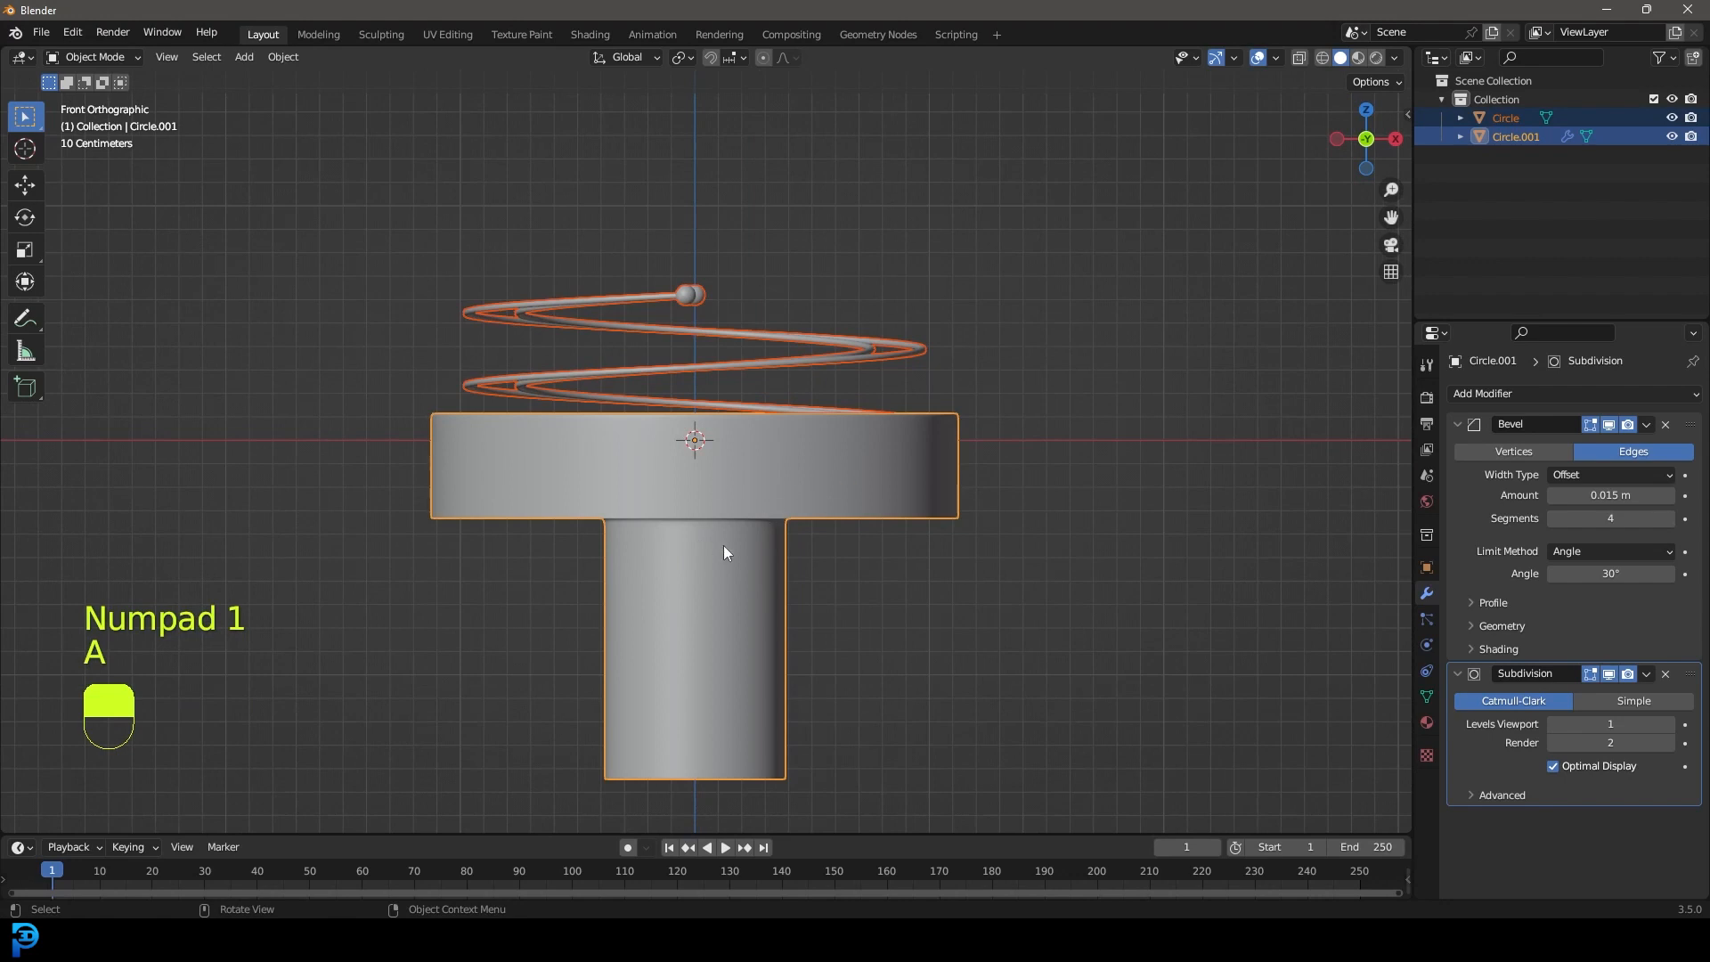
{"action": "key", "text": "g"}
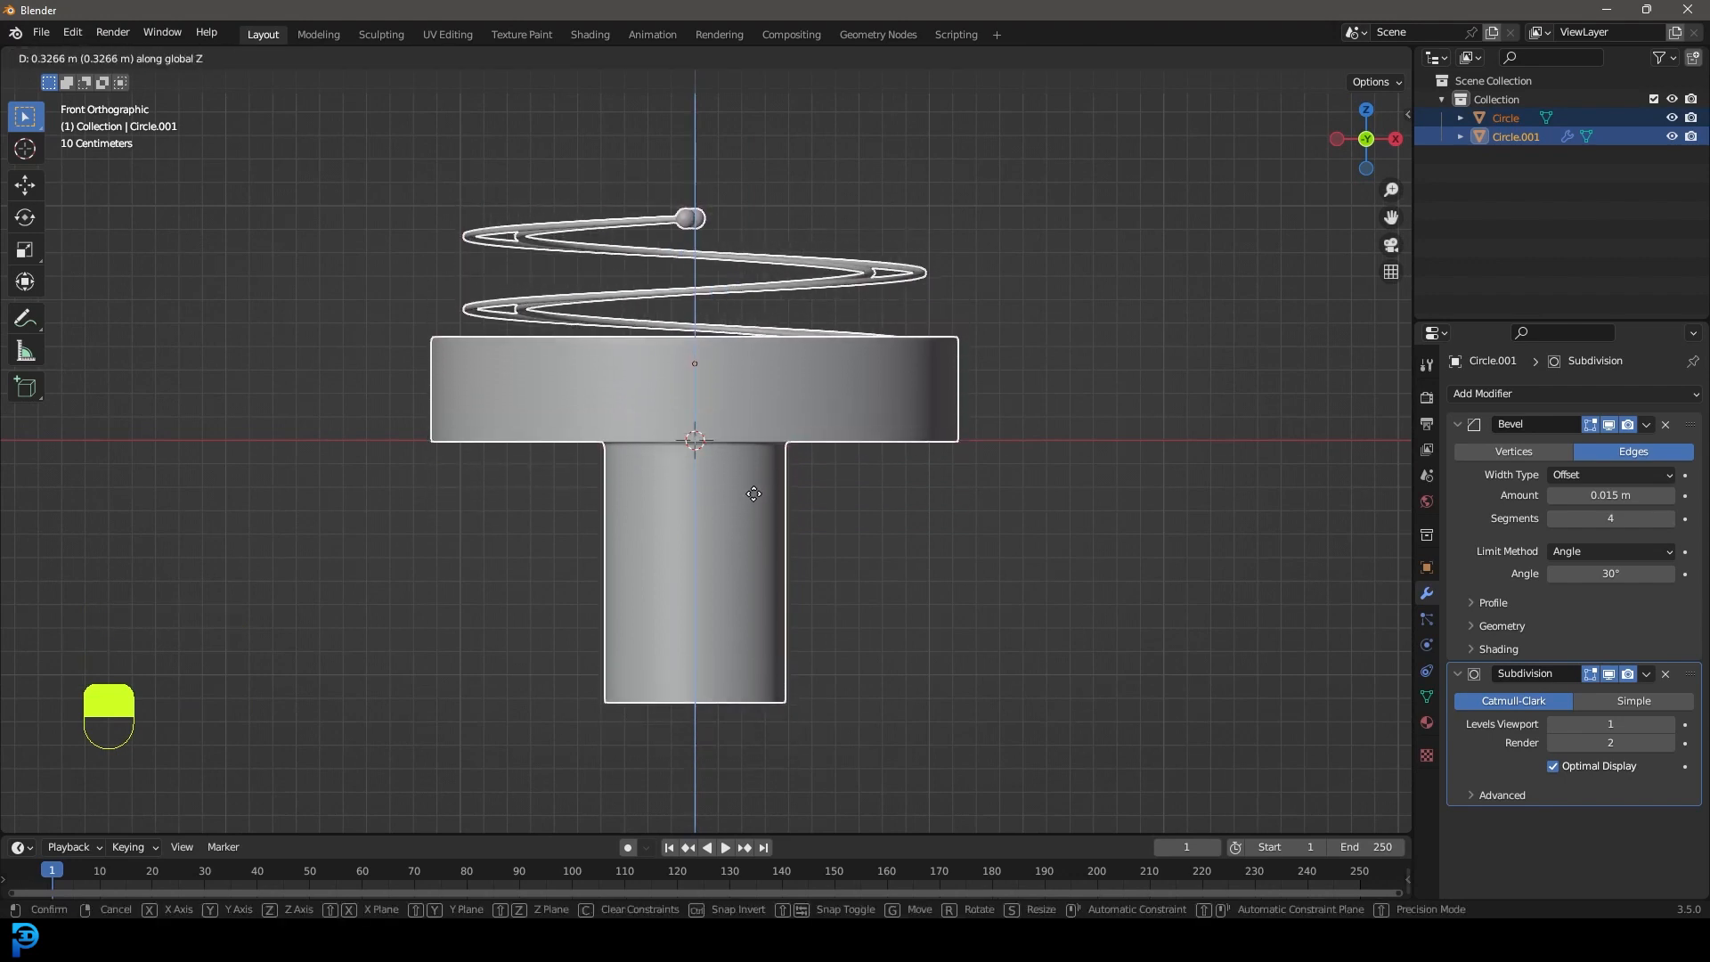
{"action": "left_click", "coordinate": [753, 491]}
{"action": "middle_click_drag", "start_coordinate": [303, 481], "coordinate": [702, 458]}
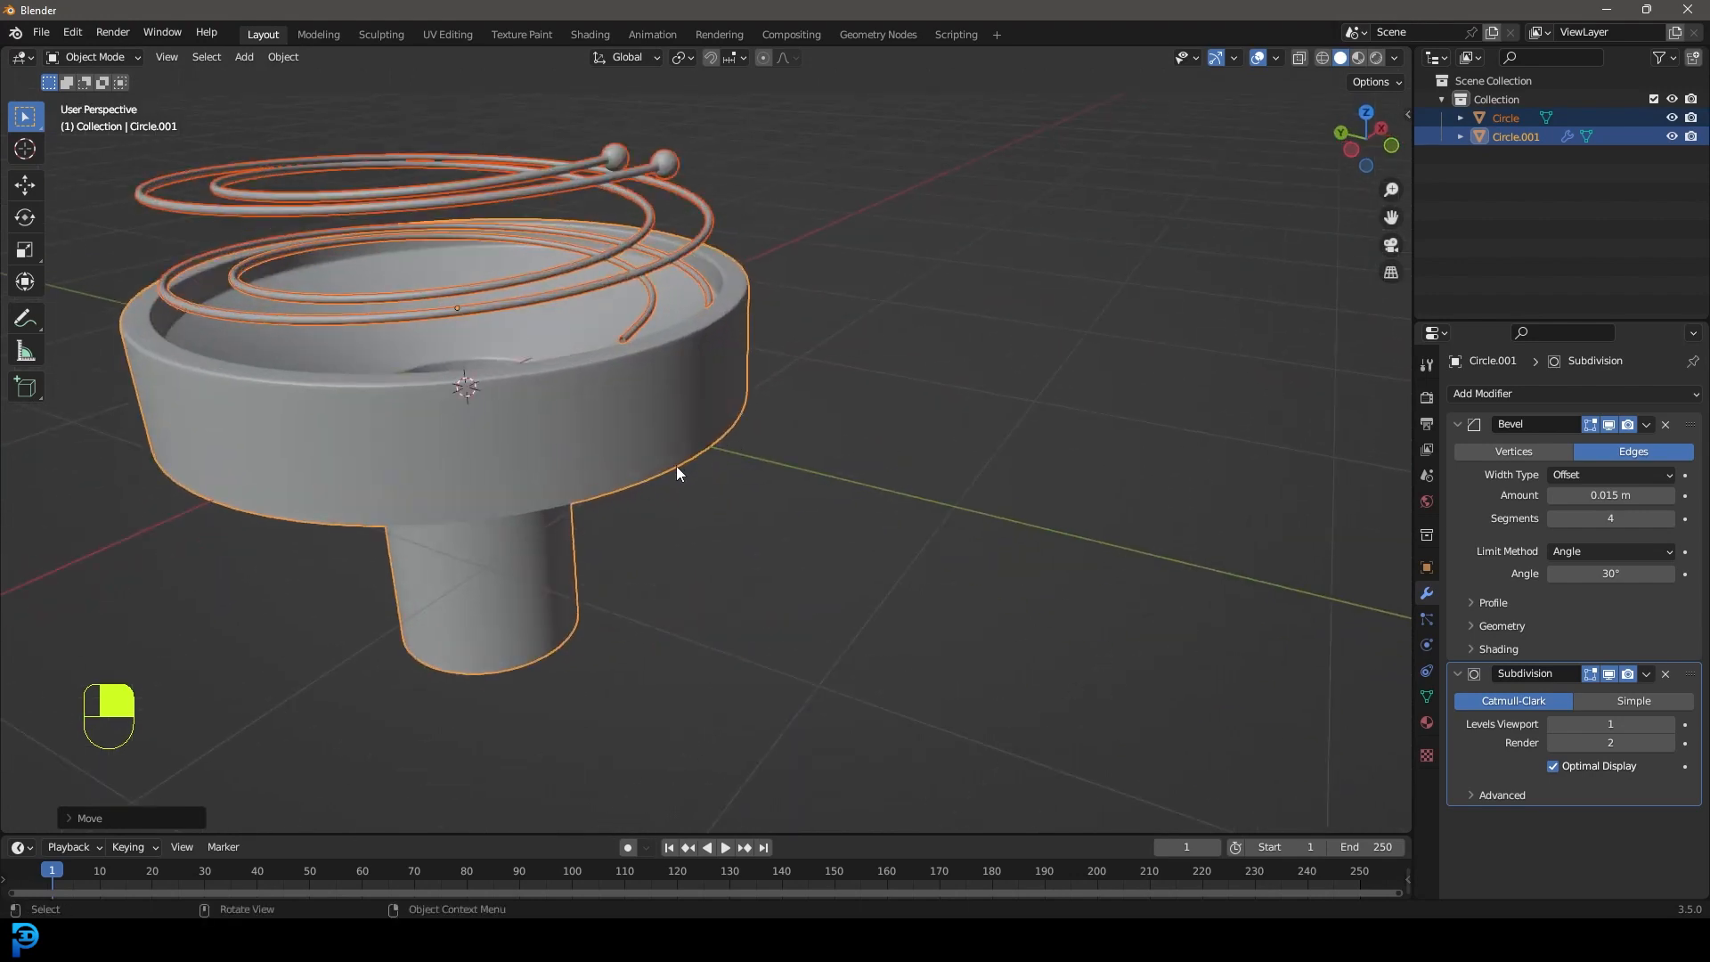
{"action": "scroll", "coordinate": [756, 427], "scroll_direction": "down", "scroll_amount": 3}
Select only the spiral rail and raise it a little along Z.
{"action": "key", "text": "alt+a"}
{"action": "mouse_move", "coordinate": [682, 430]}
{"action": "middle_mouse_down"}
{"action": "mouse_move", "coordinate": [601, 433]}
{"action": "mouse_move", "coordinate": [660, 431]}
{"action": "middle_mouse_up"}
{"action": "scroll", "coordinate": [662, 430], "scroll_direction": "up", "scroll_amount": 1}
{"action": "left_click", "coordinate": [698, 313]}
{"action": "middle_click_drag", "start_coordinate": [698, 313], "coordinate": [742, 442], "text": "shift"}
{"action": "scroll", "coordinate": [748, 461], "scroll_direction": "up", "scroll_amount": 2}
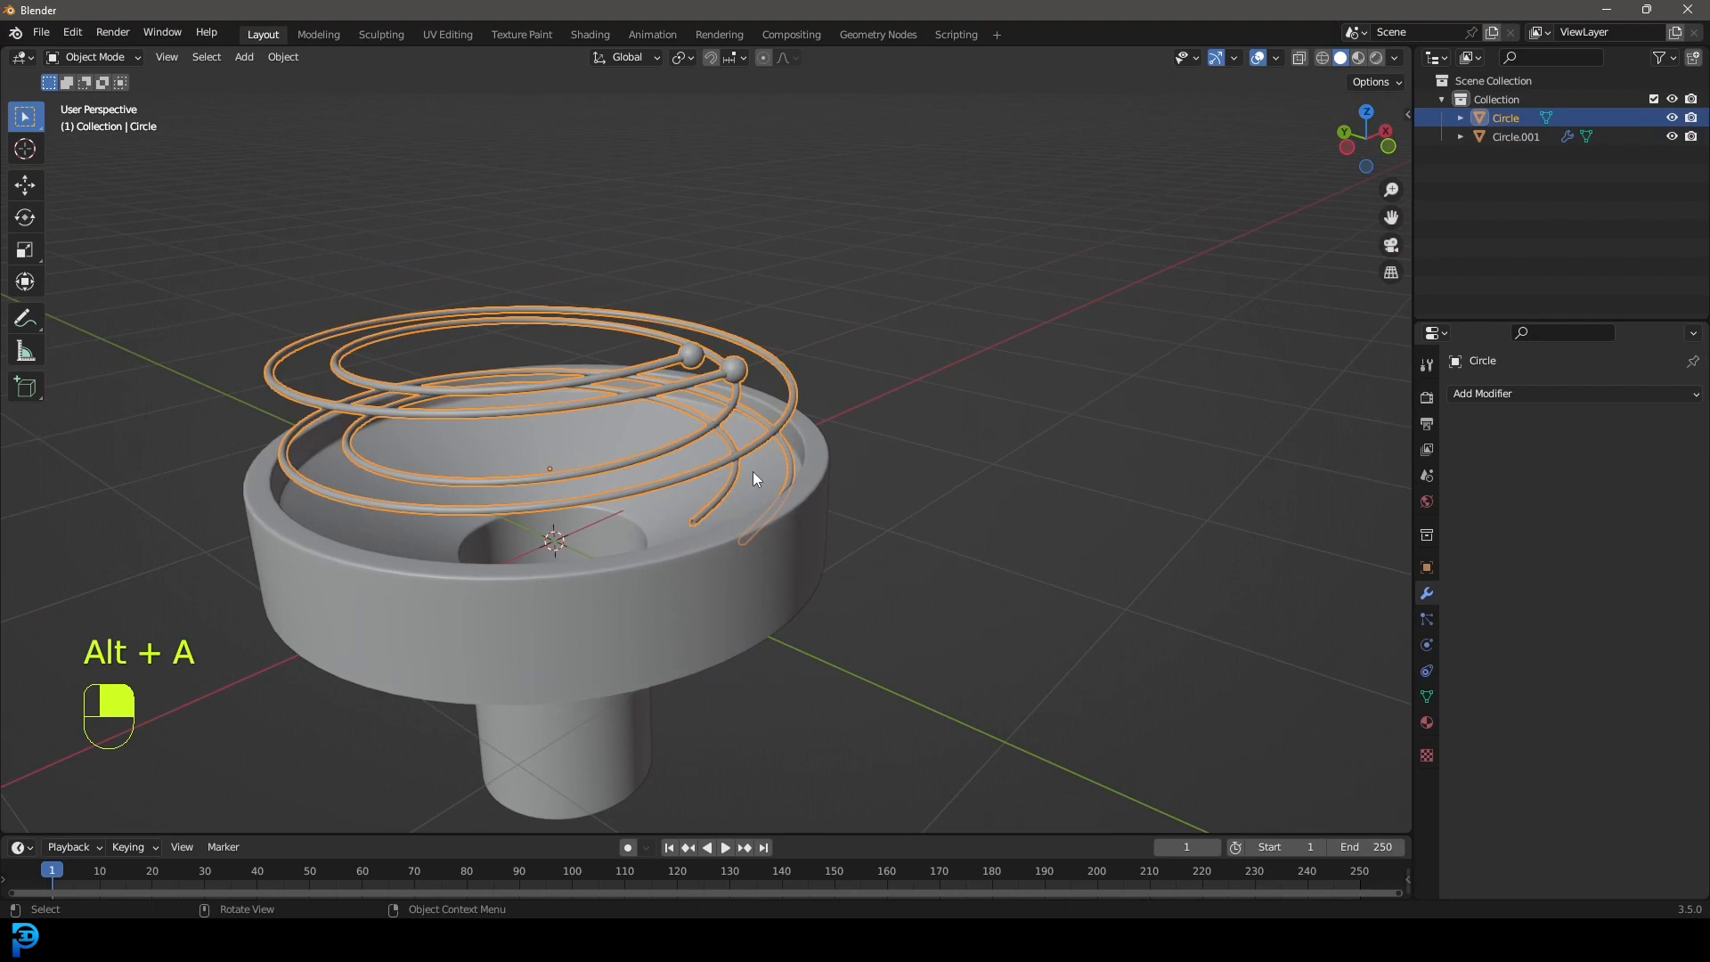
{"action": "key", "text": "g"}
{"action": "key", "text": "z"}
{"action": "left_click", "coordinate": [754, 456]}
{"action": "key", "text": "alt+a"}
{"action": "scroll", "coordinate": [757, 498], "scroll_direction": "up", "scroll_amount": 2}
Reselect the spiral rail and enter Edit Mode with no vertices selected.
{"action": "middle_click_drag", "start_coordinate": [757, 499], "coordinate": [831, 489]}
{"action": "scroll", "coordinate": [830, 495], "scroll_direction": "up", "scroll_amount": 2}
{"action": "left_click", "coordinate": [798, 499]}
{"action": "scroll", "coordinate": [805, 500], "scroll_direction": "up", "scroll_amount": 1}
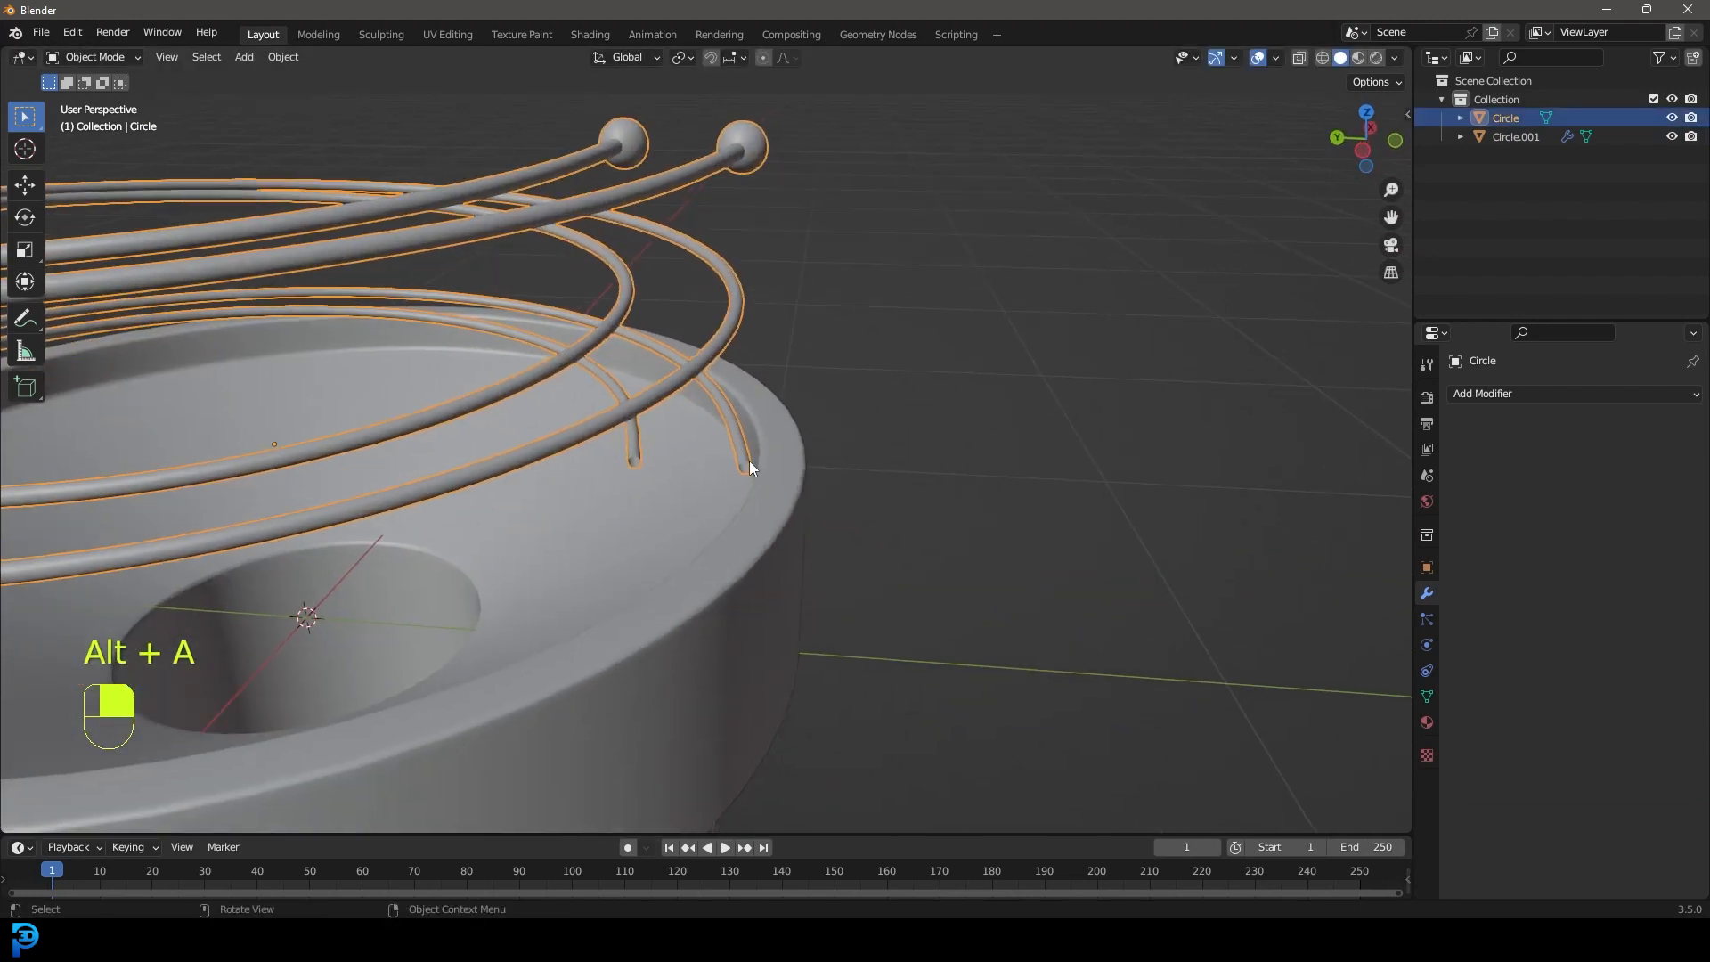
{"action": "key", "text": "Tab"}
{"action": "scroll", "coordinate": [750, 461], "scroll_direction": "up", "scroll_amount": 2}
{"action": "scroll", "coordinate": [766, 472], "scroll_direction": "up", "scroll_amount": 2}
{"action": "key", "text": "alt+a"}
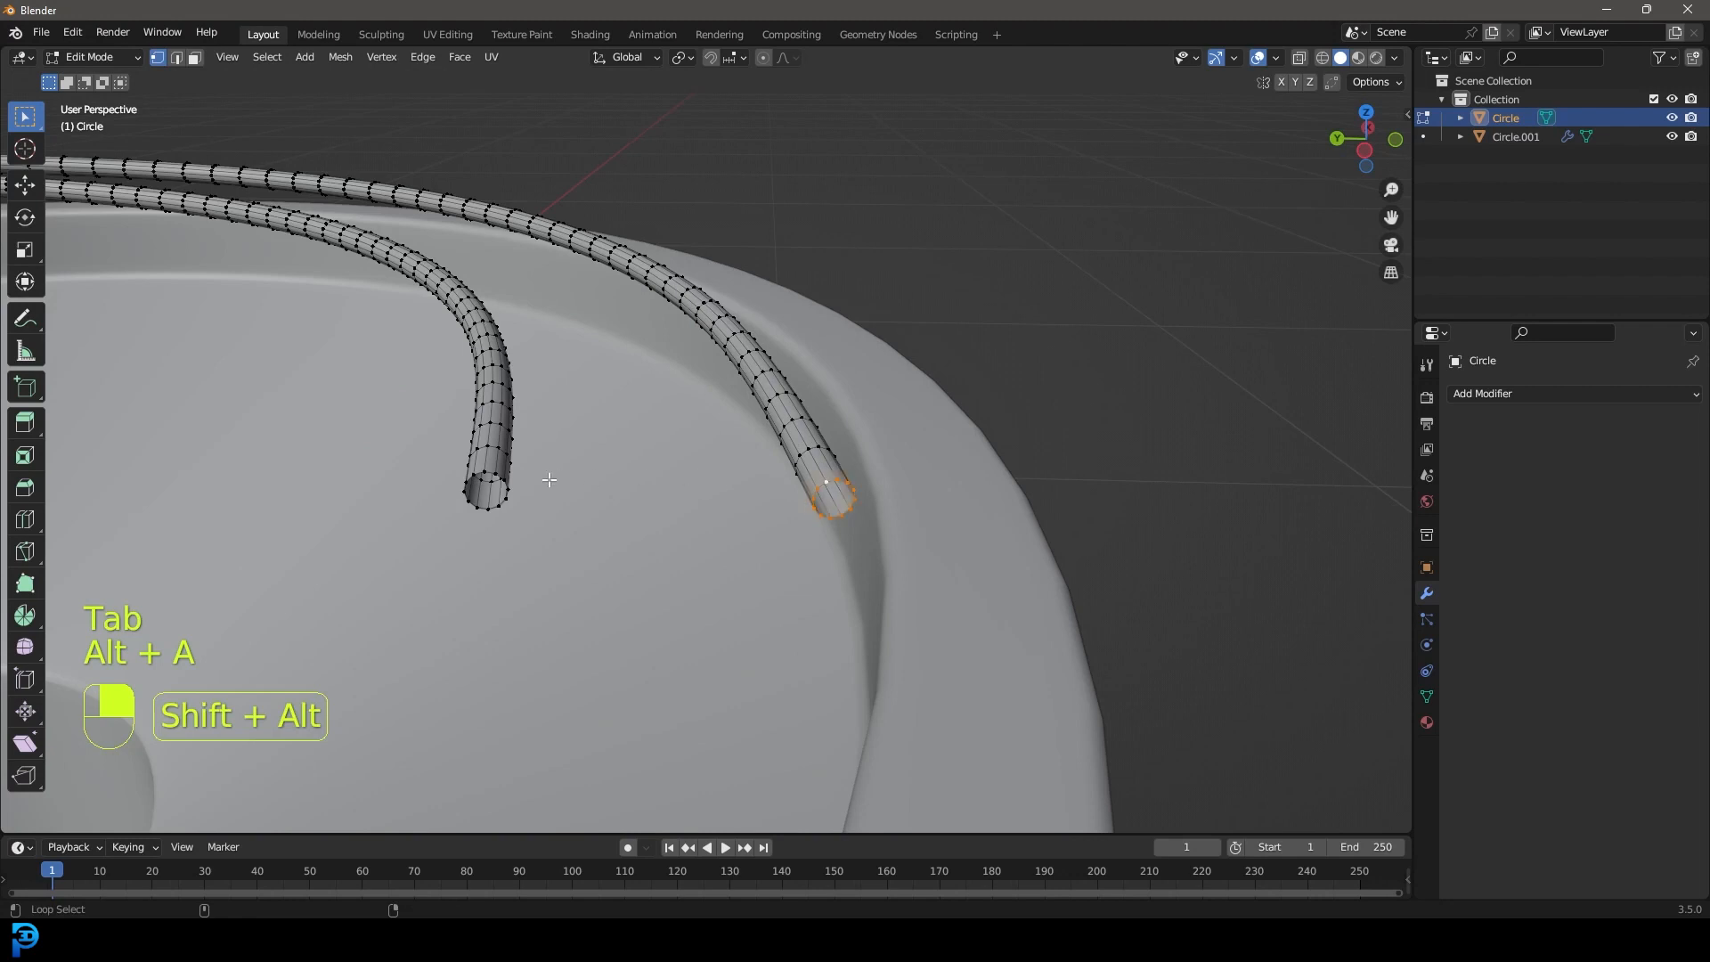
Cap the open end loops of the right and left rails with faces.
{"action": "key", "text": "f"}
{"action": "key", "text": "alt+a"}
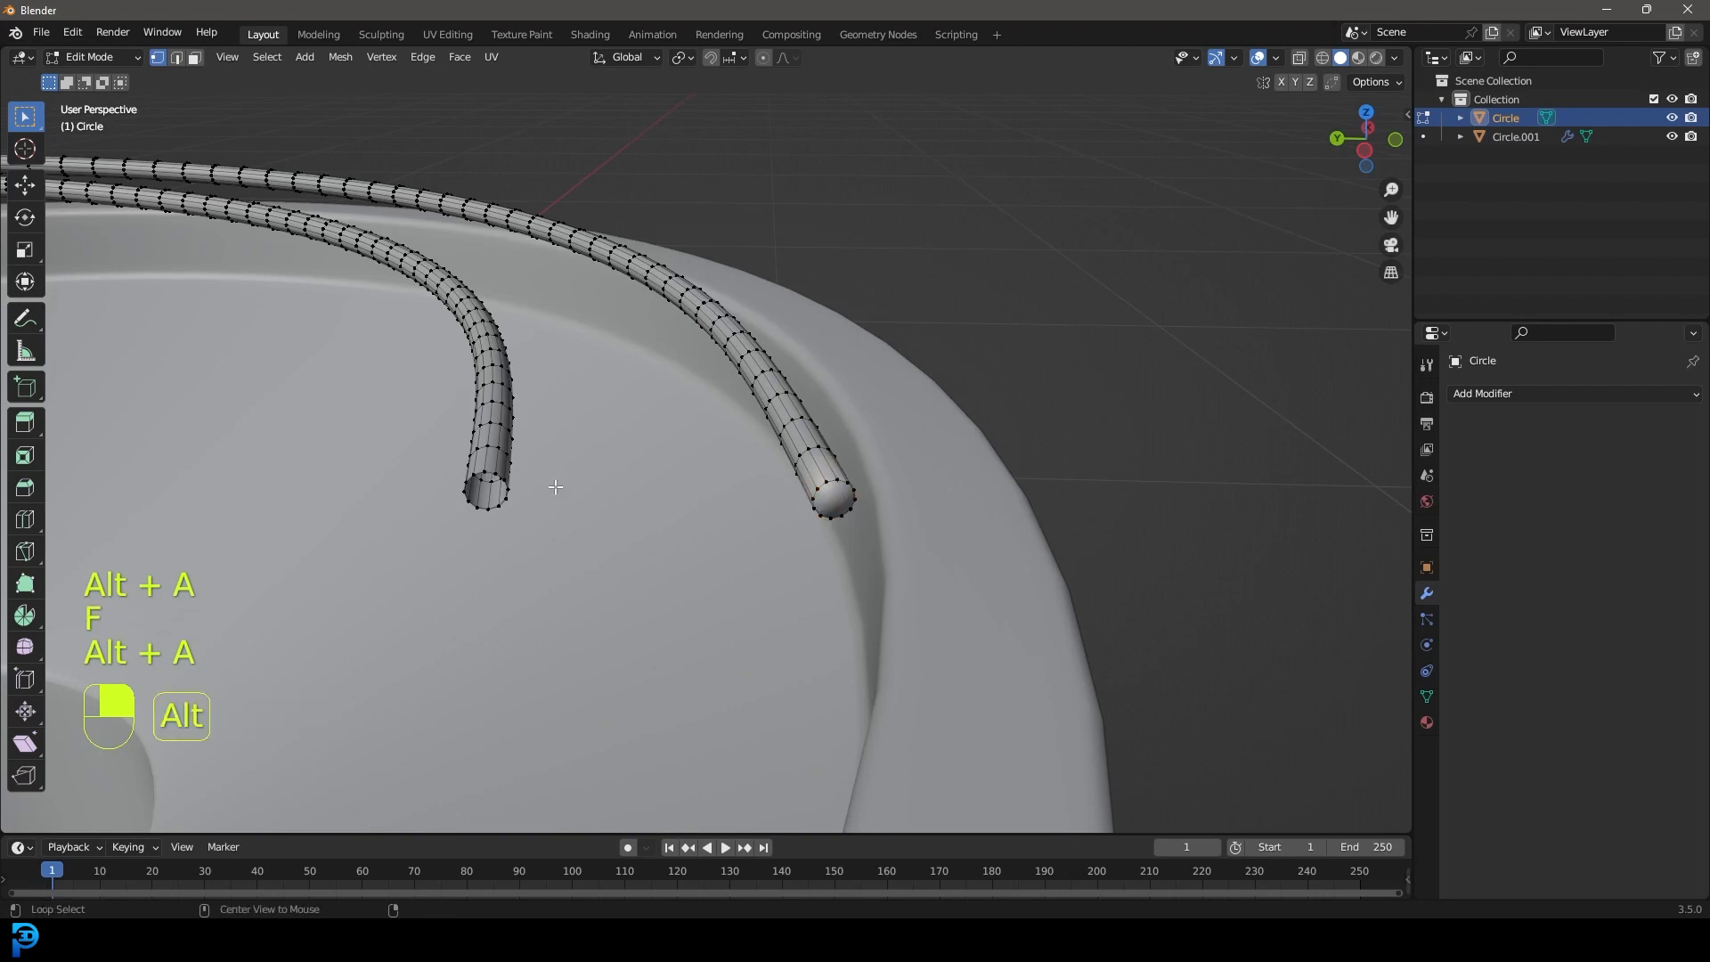
{"action": "left_click", "coordinate": [488, 471], "text": "alt+shift"}
{"action": "key", "text": "f"}
{"action": "key", "text": "alt+a"}
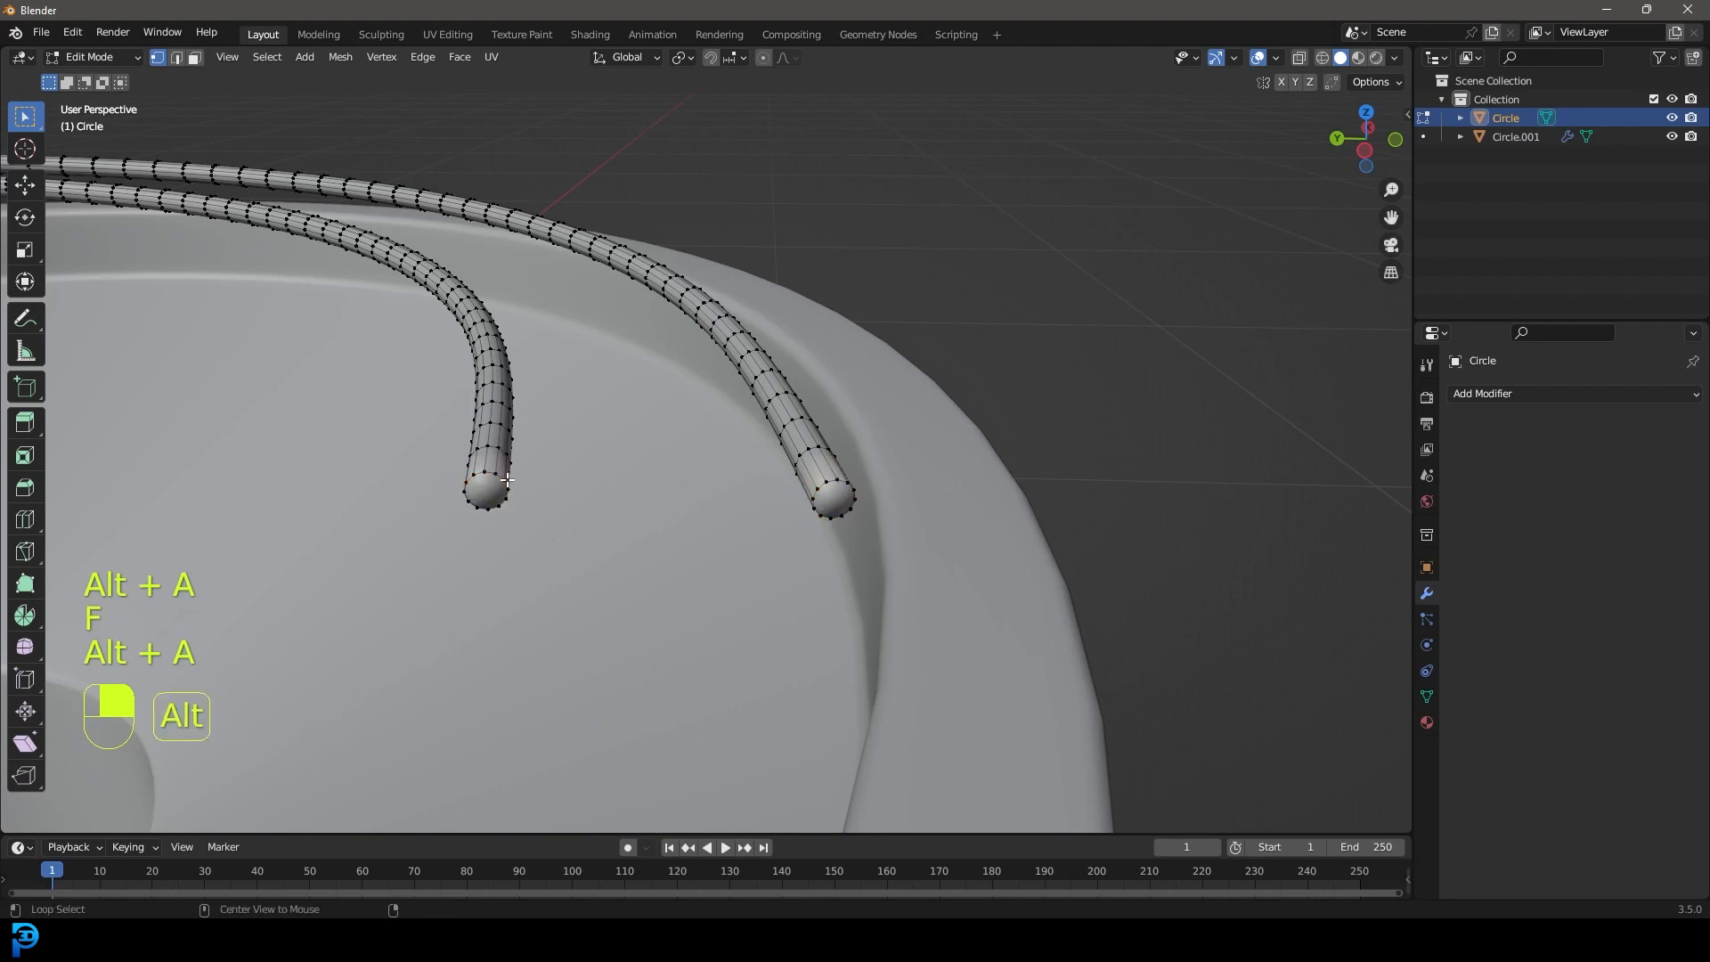
Bevel both rail end caps into rounded ends and return to object mode.
{"action": "left_click", "coordinate": [831, 484], "text": "alt+shift"}
{"action": "key", "text": "ctrl+b"}
{"action": "left_click", "coordinate": [970, 585]}
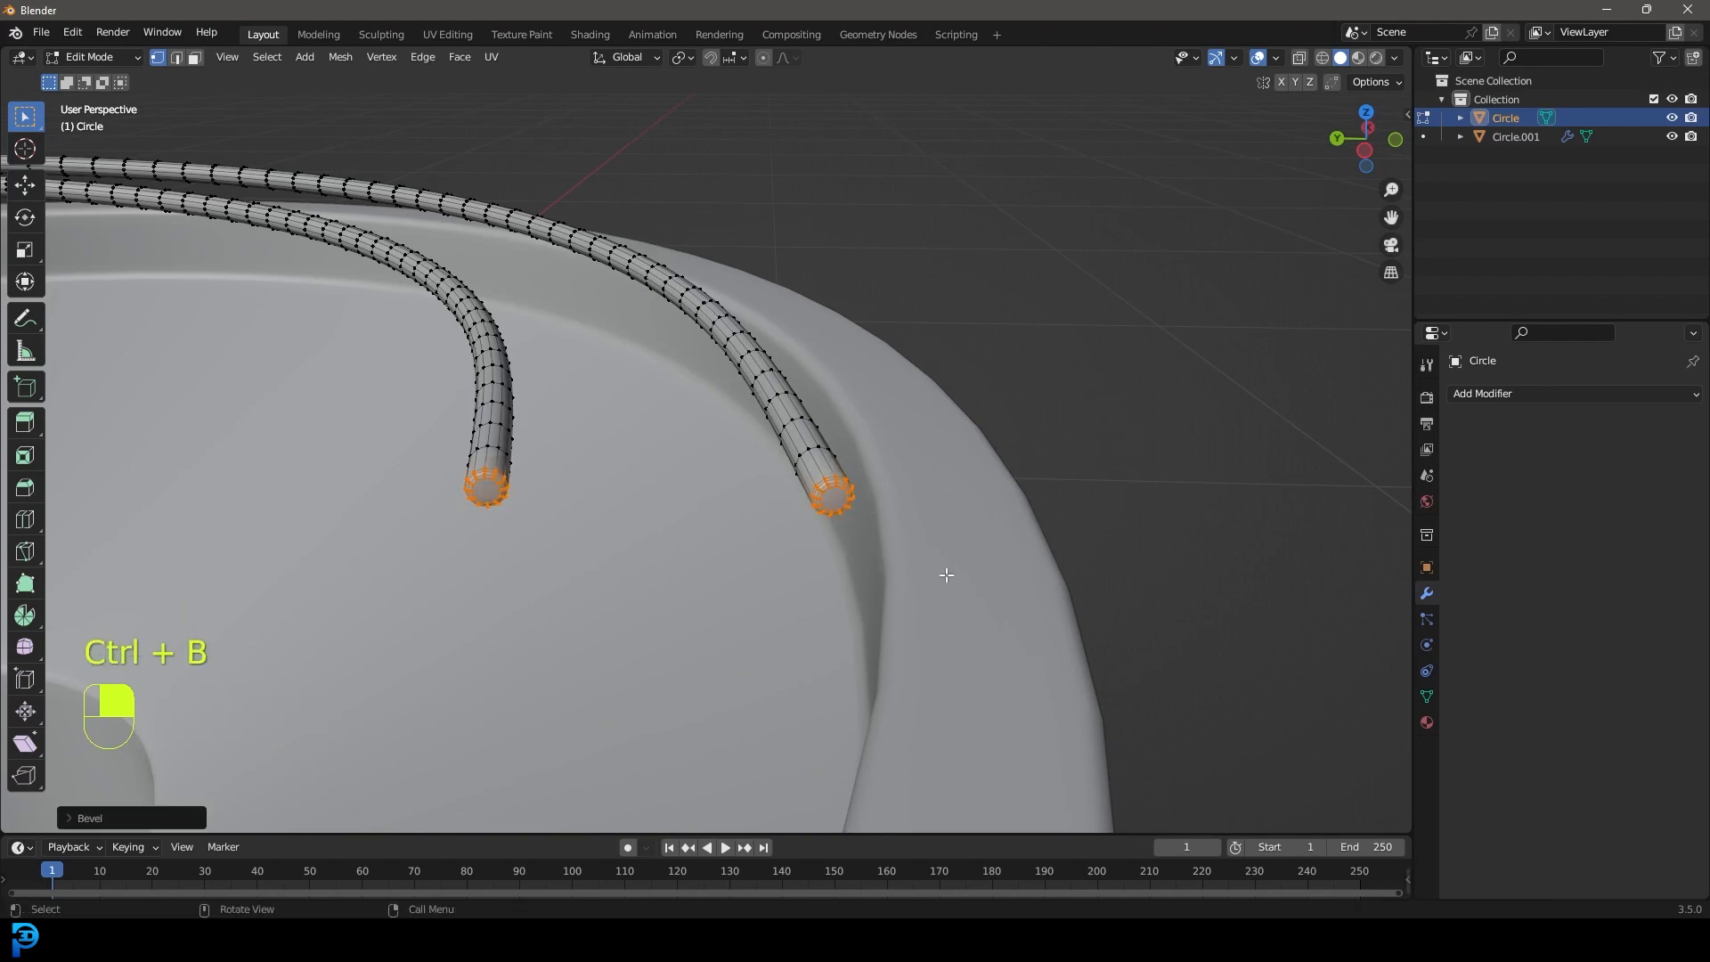
{"action": "key", "text": "Tab"}
Move the spiral rail slightly to a new position.
{"action": "scroll", "coordinate": [745, 408], "scroll_direction": "down", "scroll_amount": 8}
{"action": "middle_click_drag", "start_coordinate": [640, 432], "coordinate": [659, 434]}
{"action": "key", "text": "alt+a"}
{"action": "middle_click_drag", "start_coordinate": [659, 434], "coordinate": [735, 451]}
{"action": "scroll", "coordinate": [740, 439], "scroll_direction": "up", "scroll_amount": 1}
{"action": "scroll", "coordinate": [735, 451], "scroll_direction": "up", "scroll_amount": 2}
{"action": "left_click", "coordinate": [739, 465]}
{"action": "key", "text": "g"}
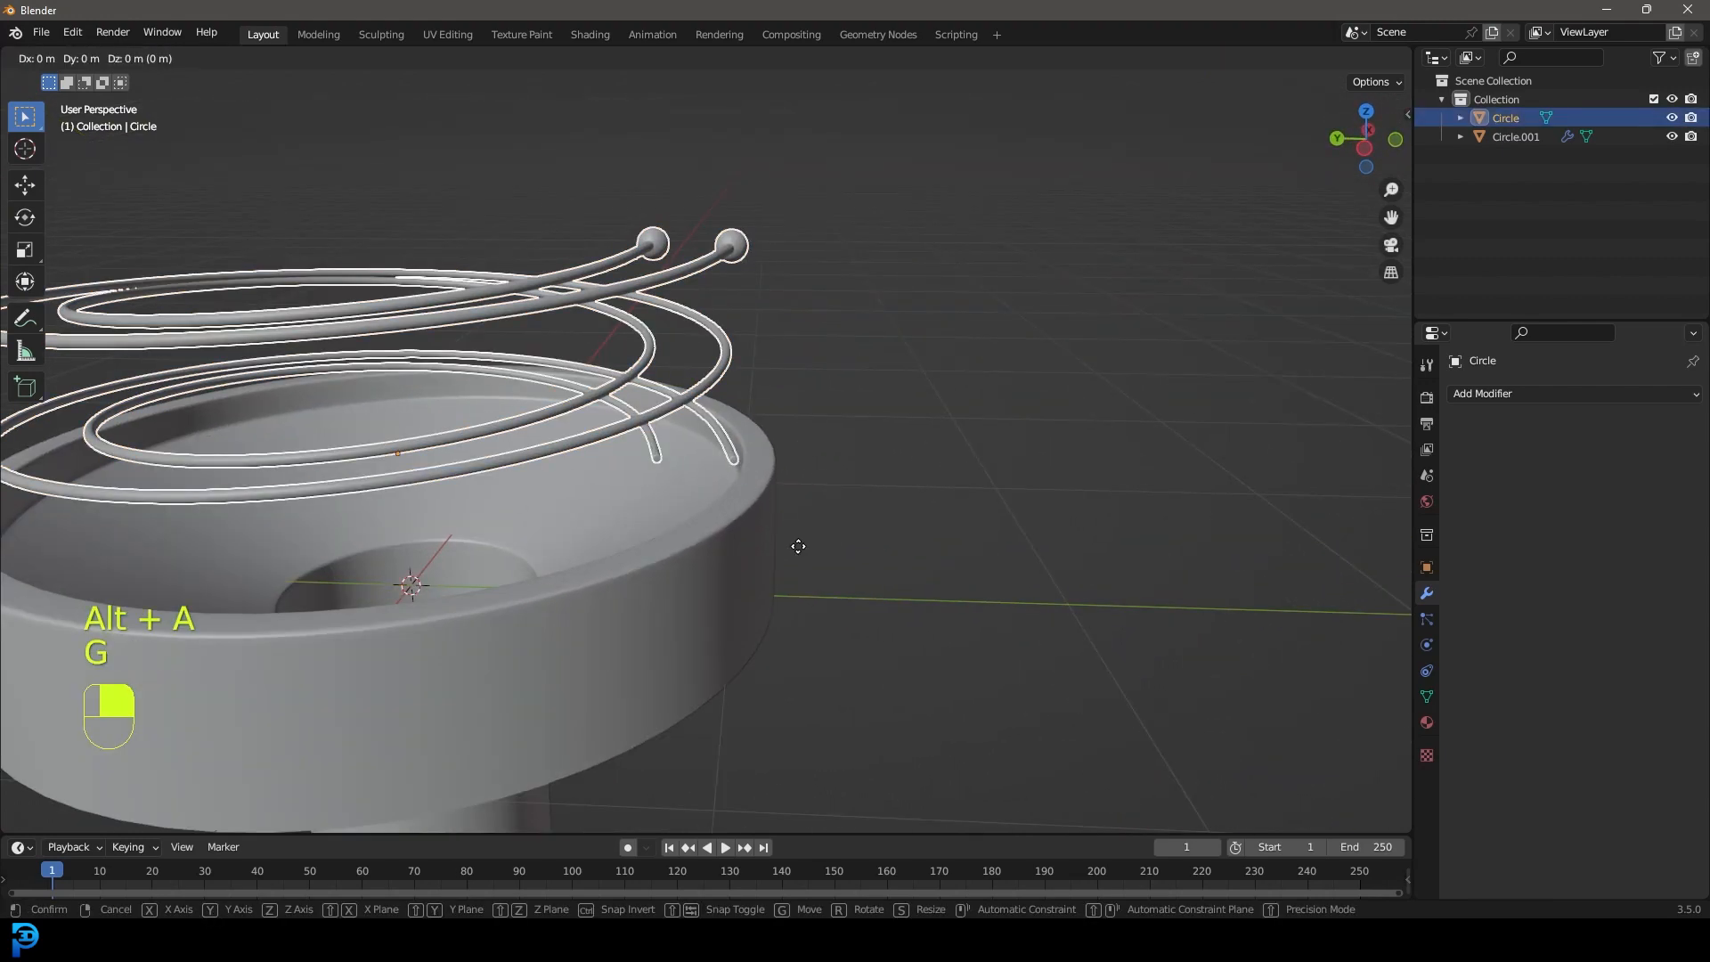
{"action": "left_click", "coordinate": [693, 514]}
{"action": "key", "text": "alt+a"}
{"action": "middle_click_drag", "start_coordinate": [693, 515], "coordinate": [703, 605]}
{"action": "scroll", "coordinate": [704, 436], "scroll_direction": "down", "scroll_amount": 5}
{"action": "scroll", "coordinate": [708, 463], "scroll_direction": "down", "scroll_amount": 2}
Replace untitled.blend with the name tut and save it to the Desktop.
{"action": "key", "text": "ctrl+s"}
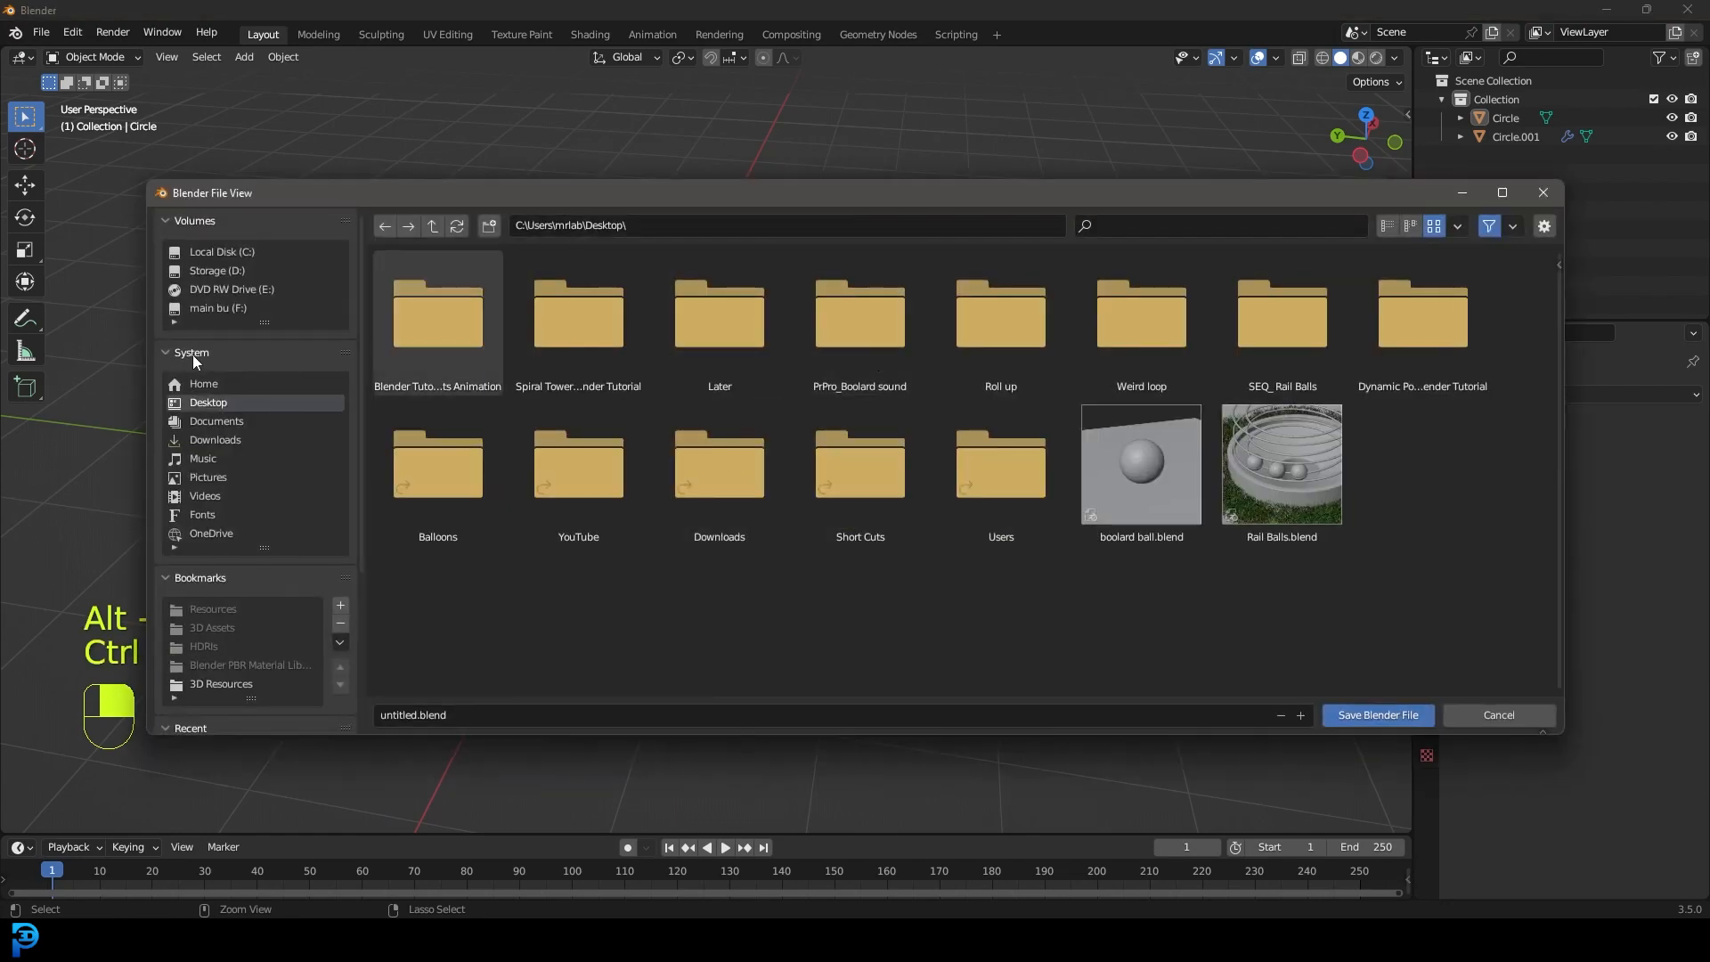
{"action": "left_click", "coordinate": [446, 709]}
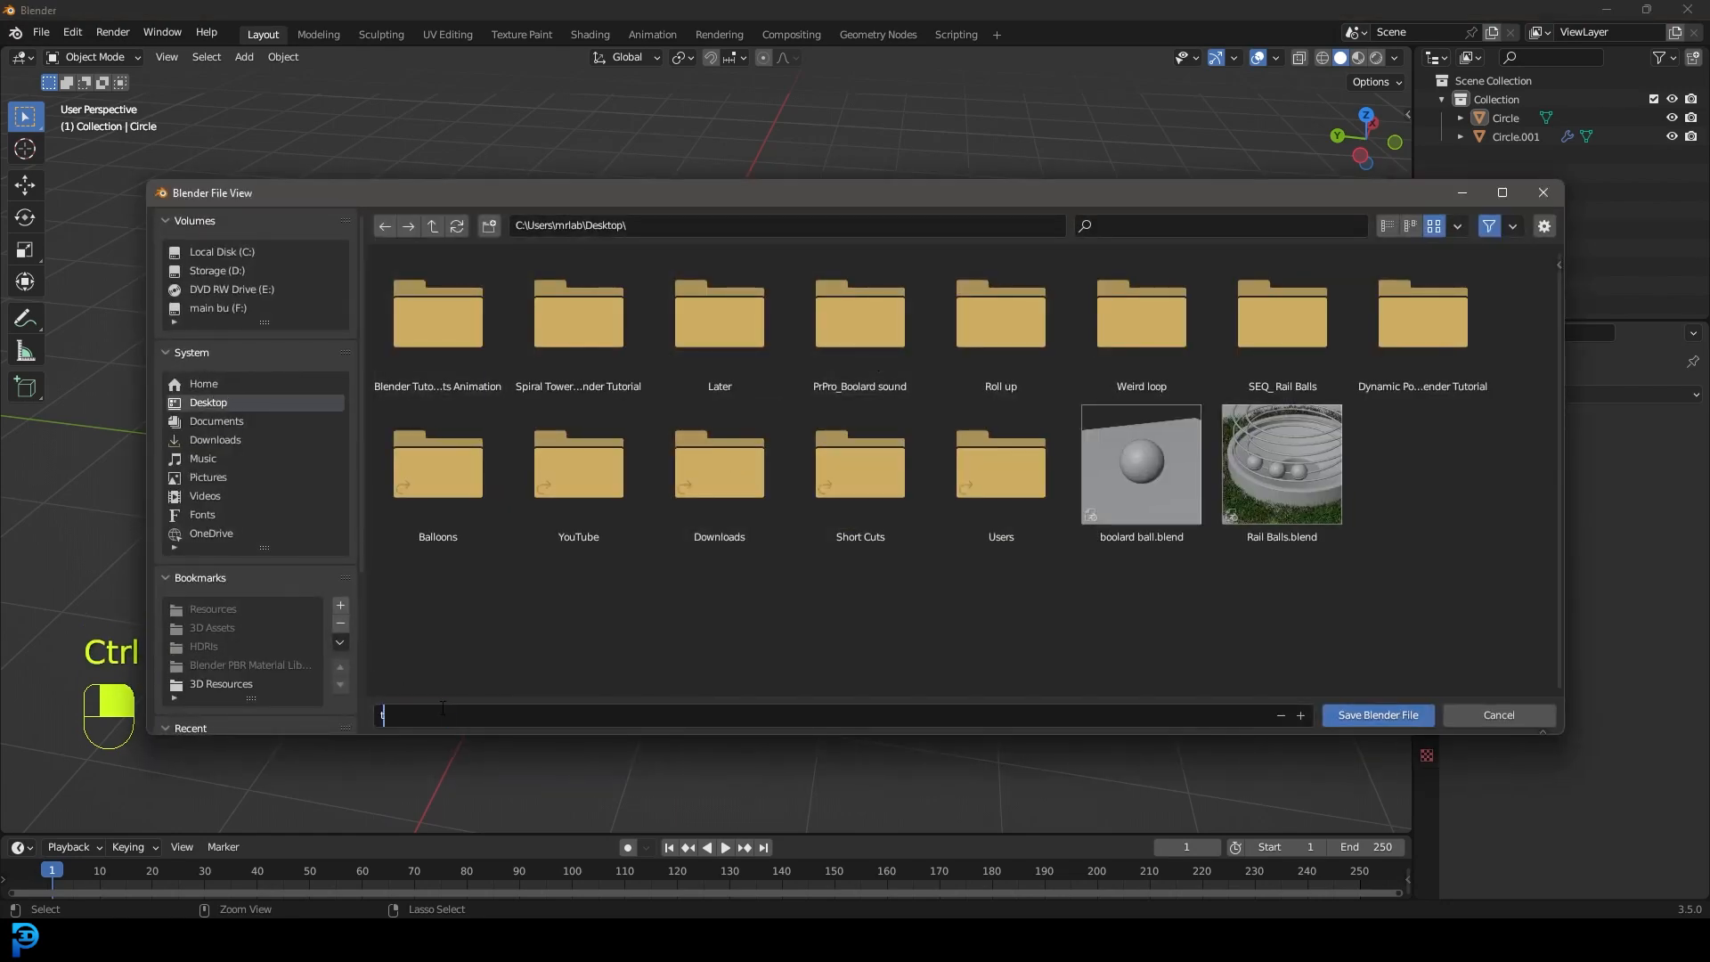
{"action": "type", "text": "tut"}
{"action": "key", "text": "Return"}
{"action": "left_click", "coordinate": [1386, 714]}
{"action": "scroll", "coordinate": [725, 447], "scroll_direction": "up", "scroll_amount": 3}
{"action": "key", "text": "KP_1"}
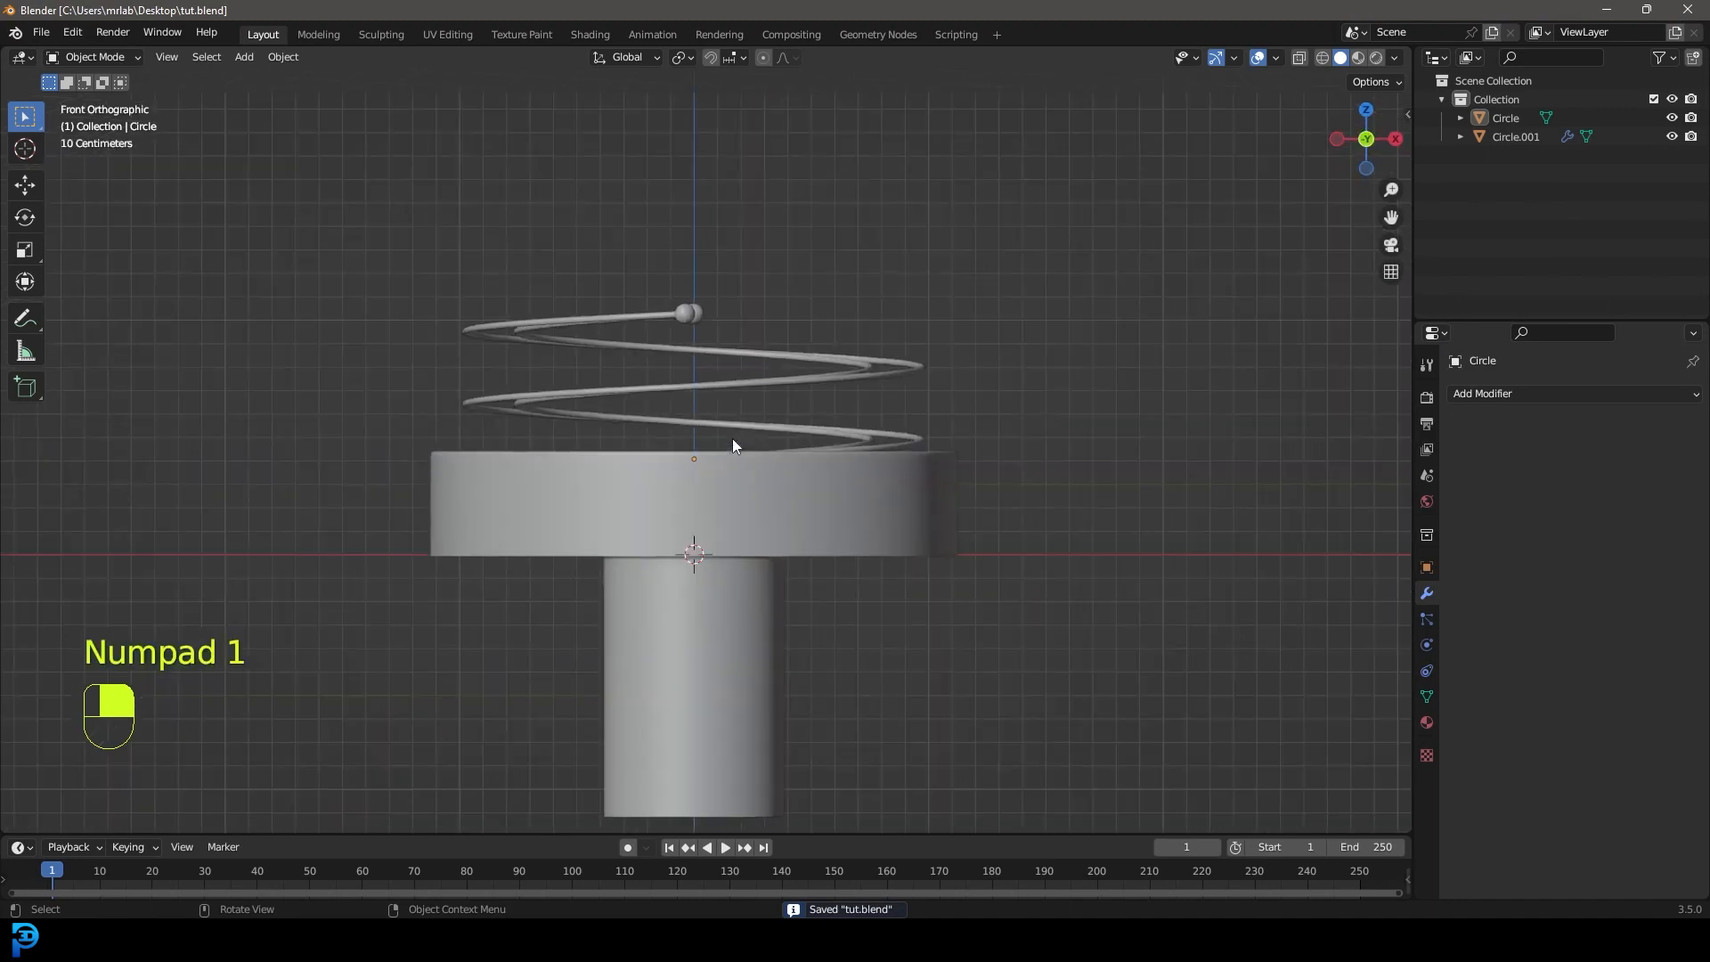
Add a UV Sphere and shade it smooth.
{"action": "key", "text": "shift+a"}
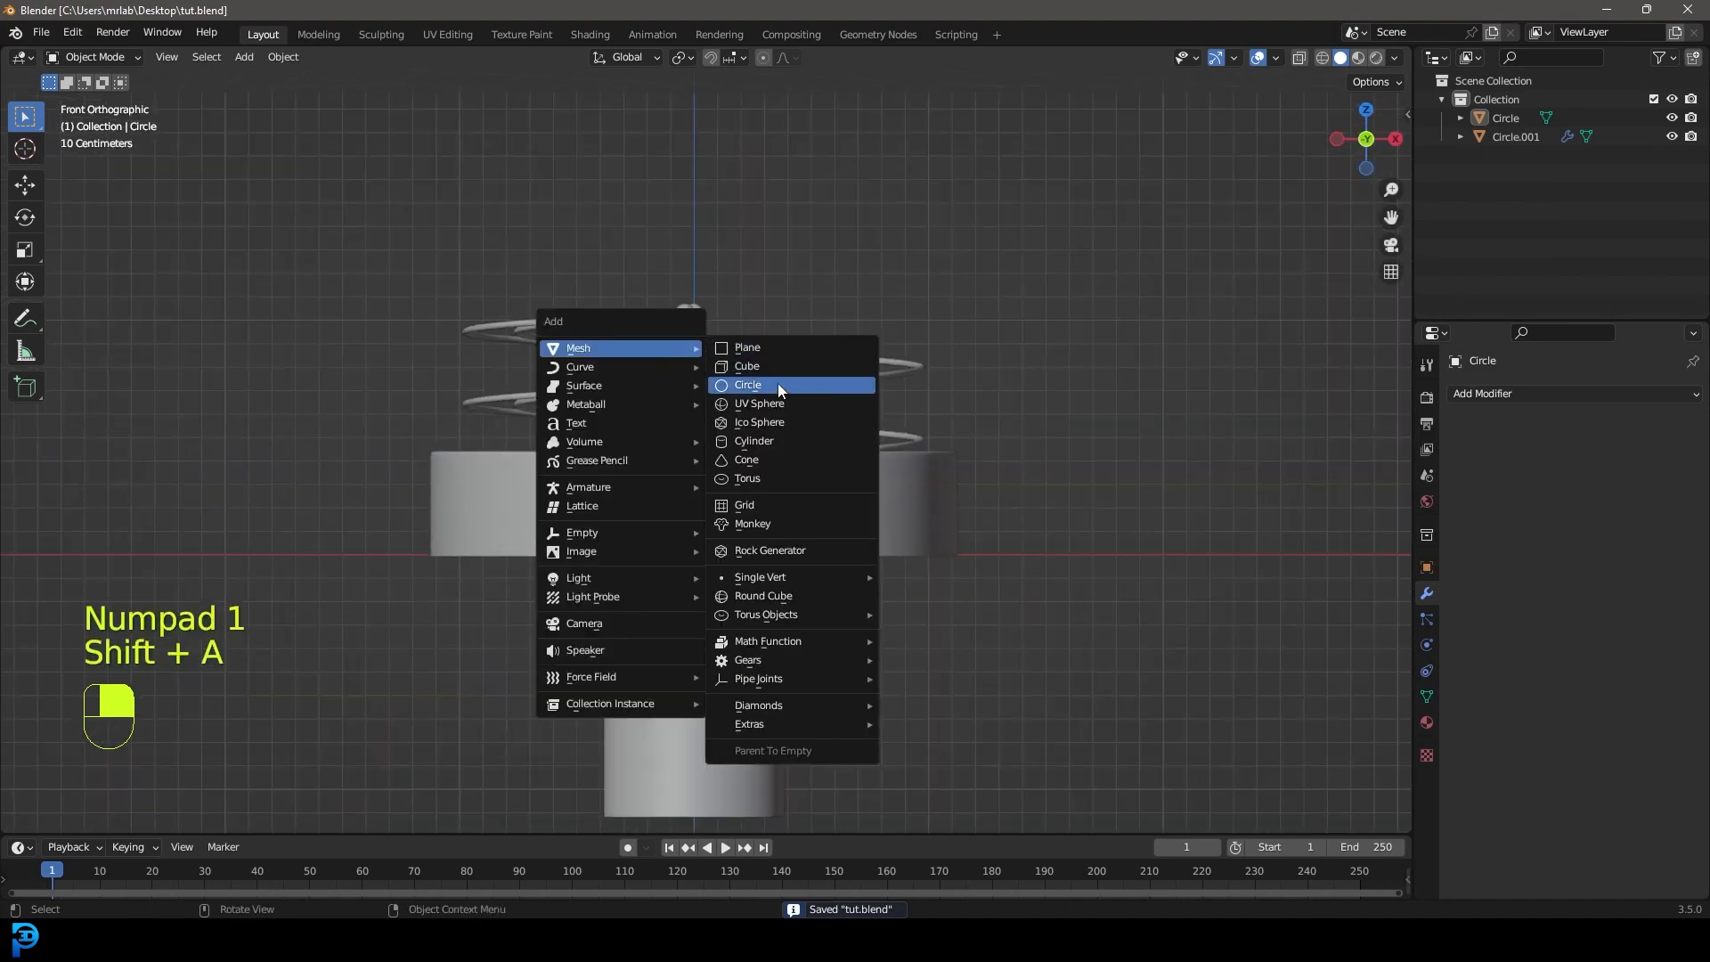
{"action": "left_click", "coordinate": [773, 409]}
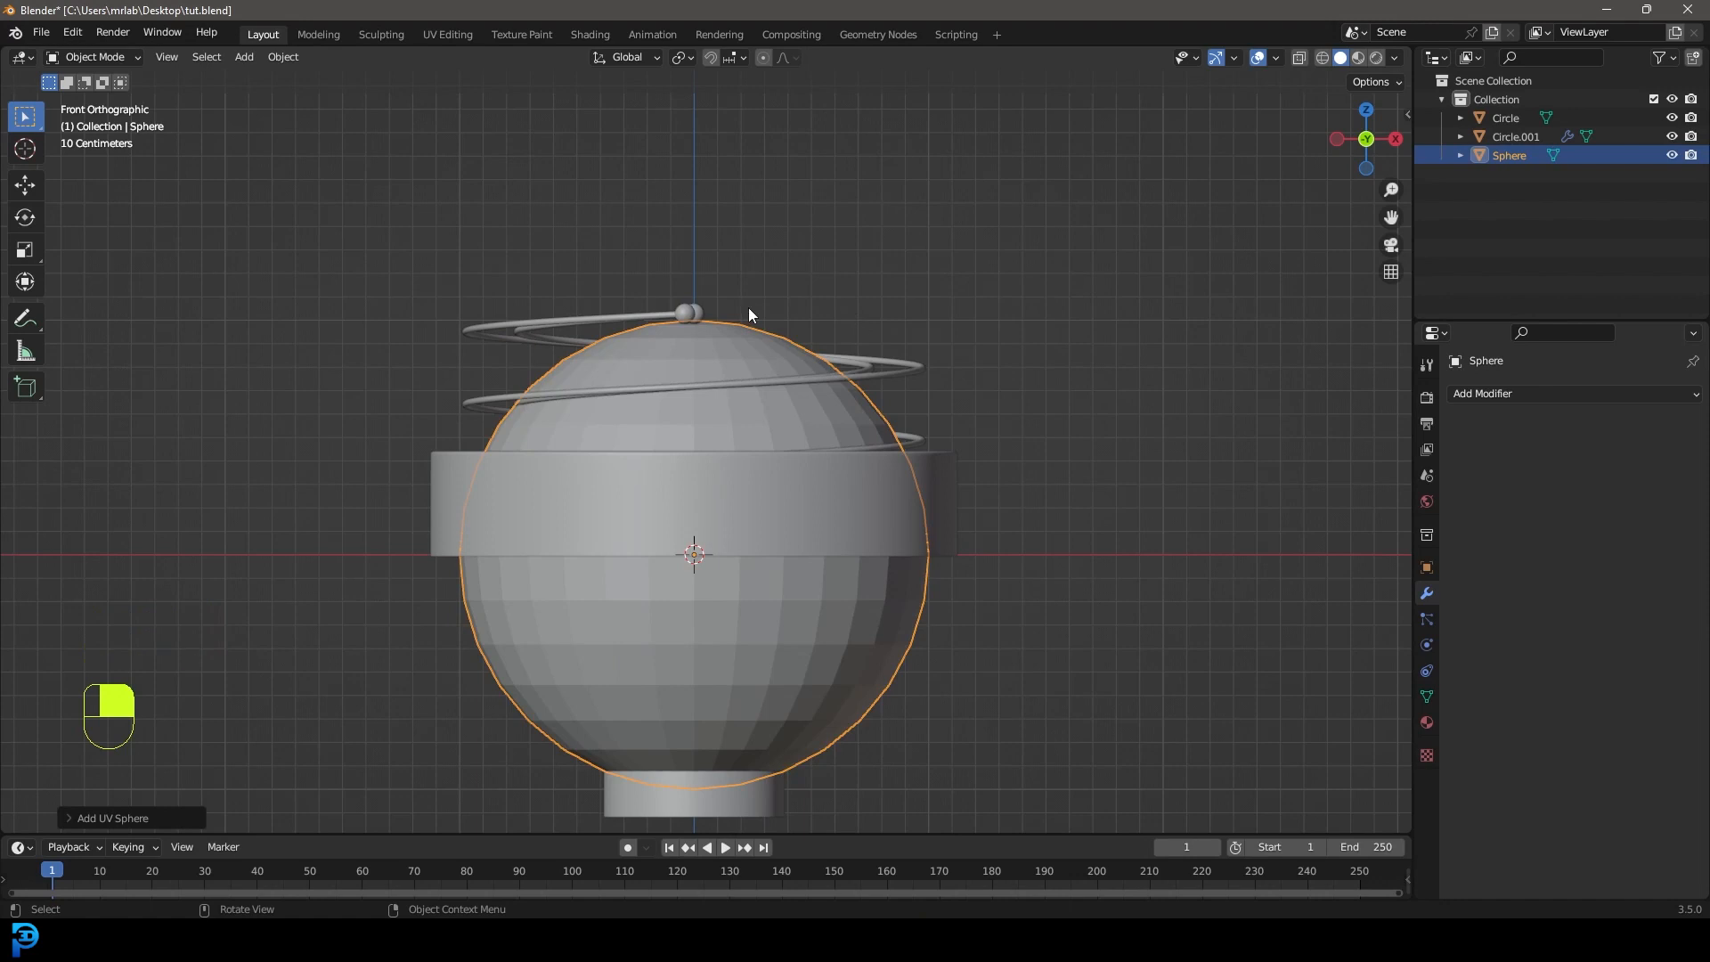
{"action": "right_click", "coordinate": [748, 346]}
{"action": "left_click", "coordinate": [726, 343]}
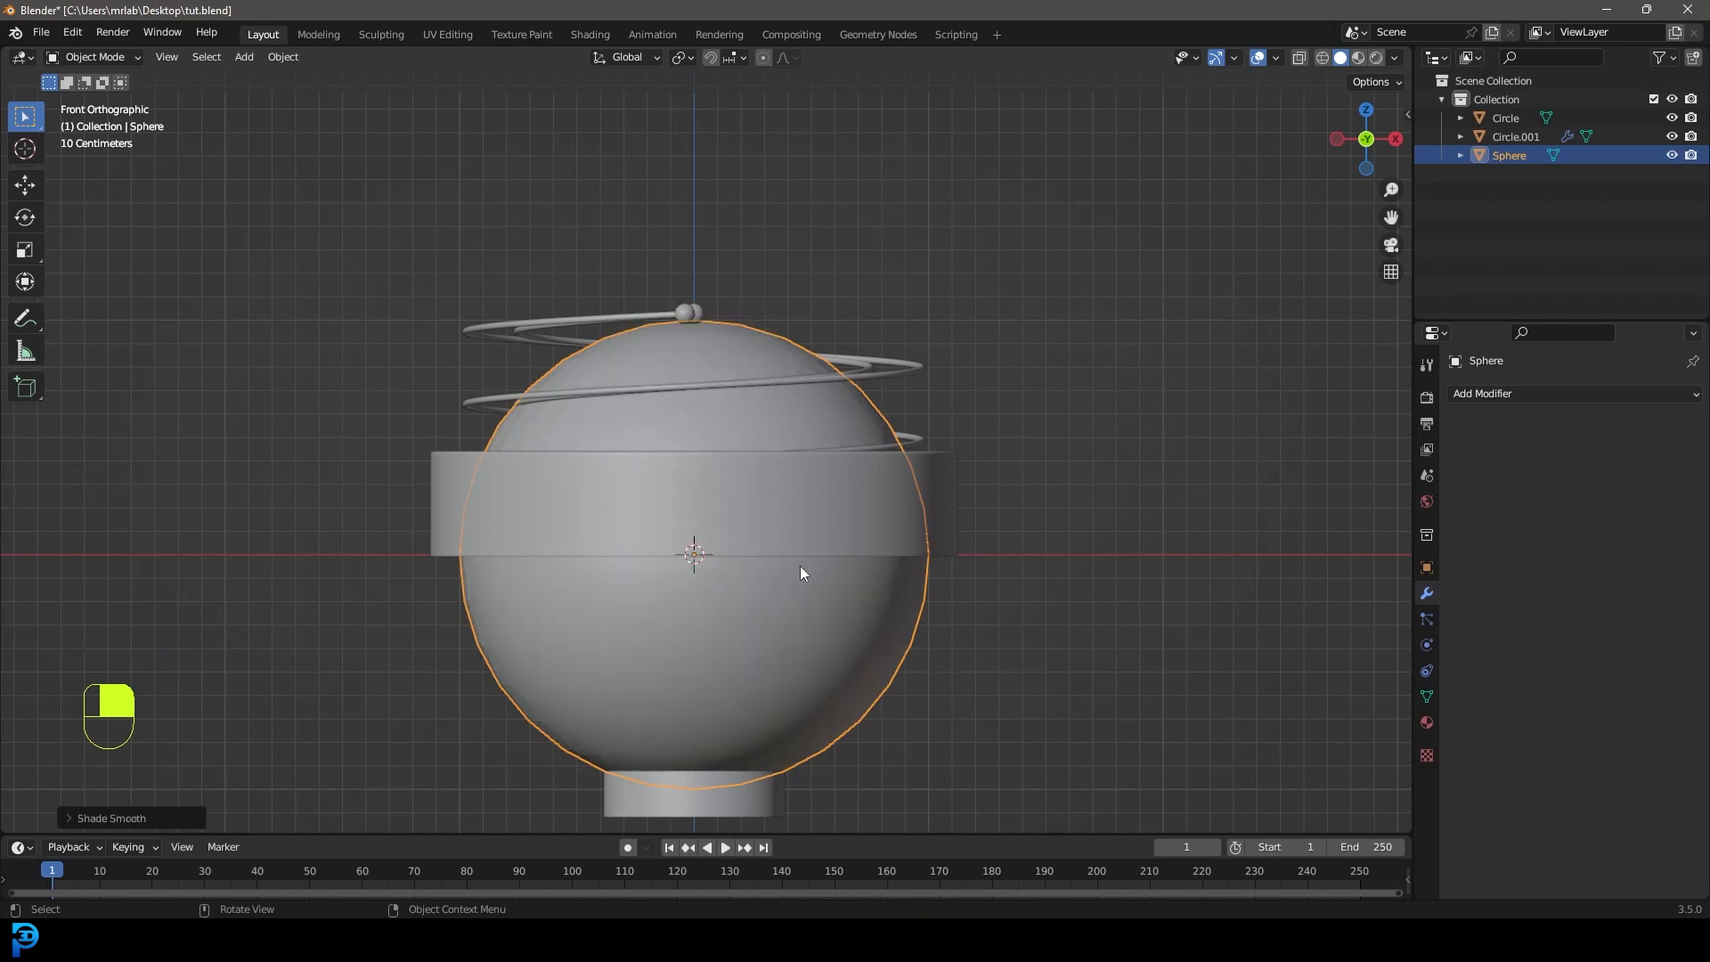
Shrink the sphere twice and move it down onto the top of the spiral rails.
{"action": "key", "text": "s"}
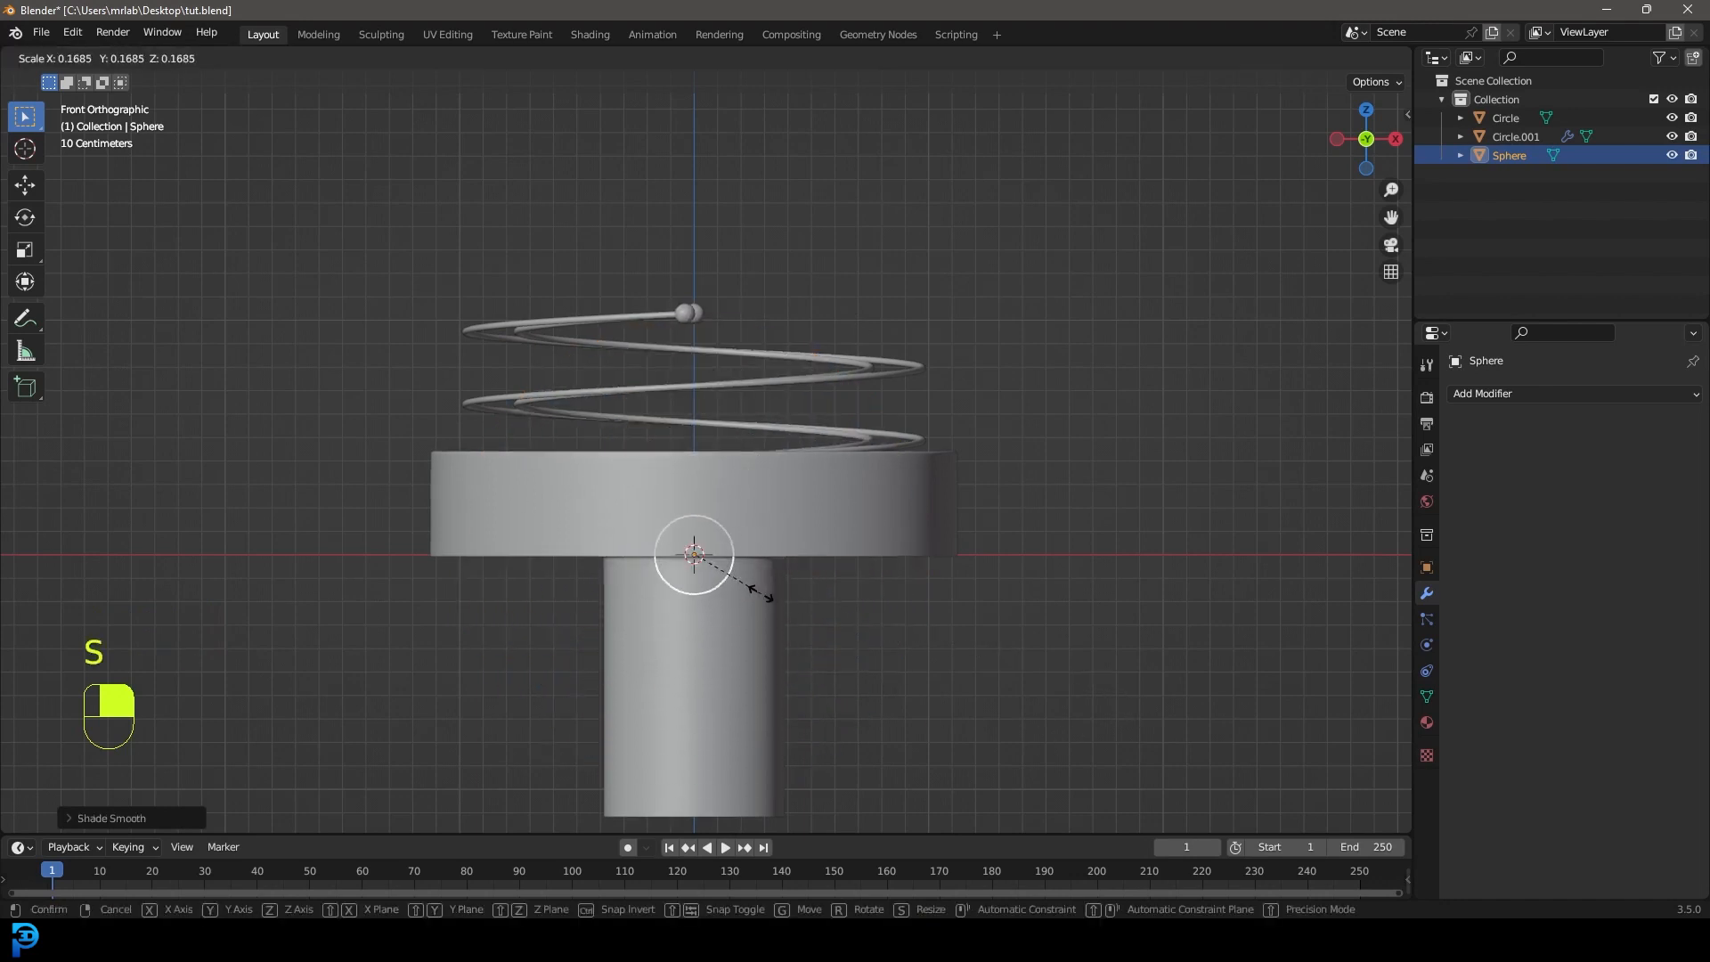
{"action": "left_click", "coordinate": [761, 593]}
{"action": "key", "text": "g"}
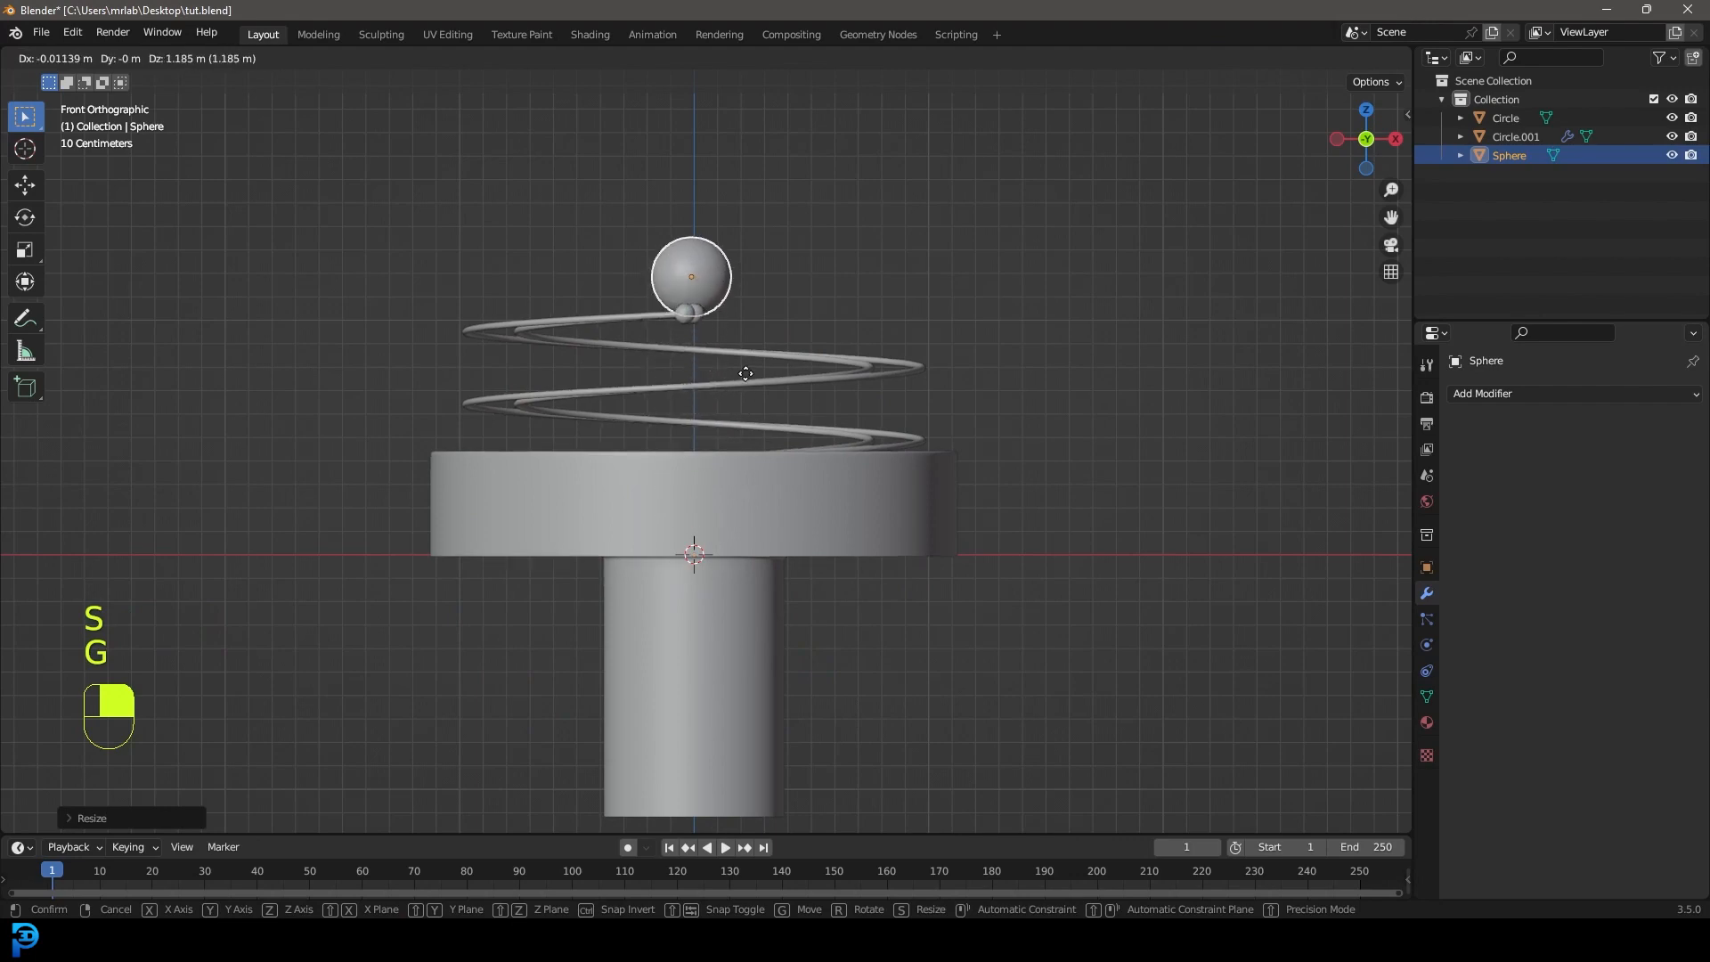
{"action": "left_click", "coordinate": [745, 368]}
{"action": "scroll", "coordinate": [756, 460], "scroll_direction": "up", "scroll_amount": 3}
{"action": "scroll", "coordinate": [749, 370], "scroll_direction": "up", "scroll_amount": 2}
{"action": "key", "text": "s"}
{"action": "left_click", "coordinate": [837, 394]}
{"action": "key", "text": "g"}
{"action": "left_click", "coordinate": [855, 600]}
Shrink the sphere slightly more, checking it from the front and top views.
{"action": "middle_click_drag", "start_coordinate": [855, 600], "coordinate": [746, 549]}
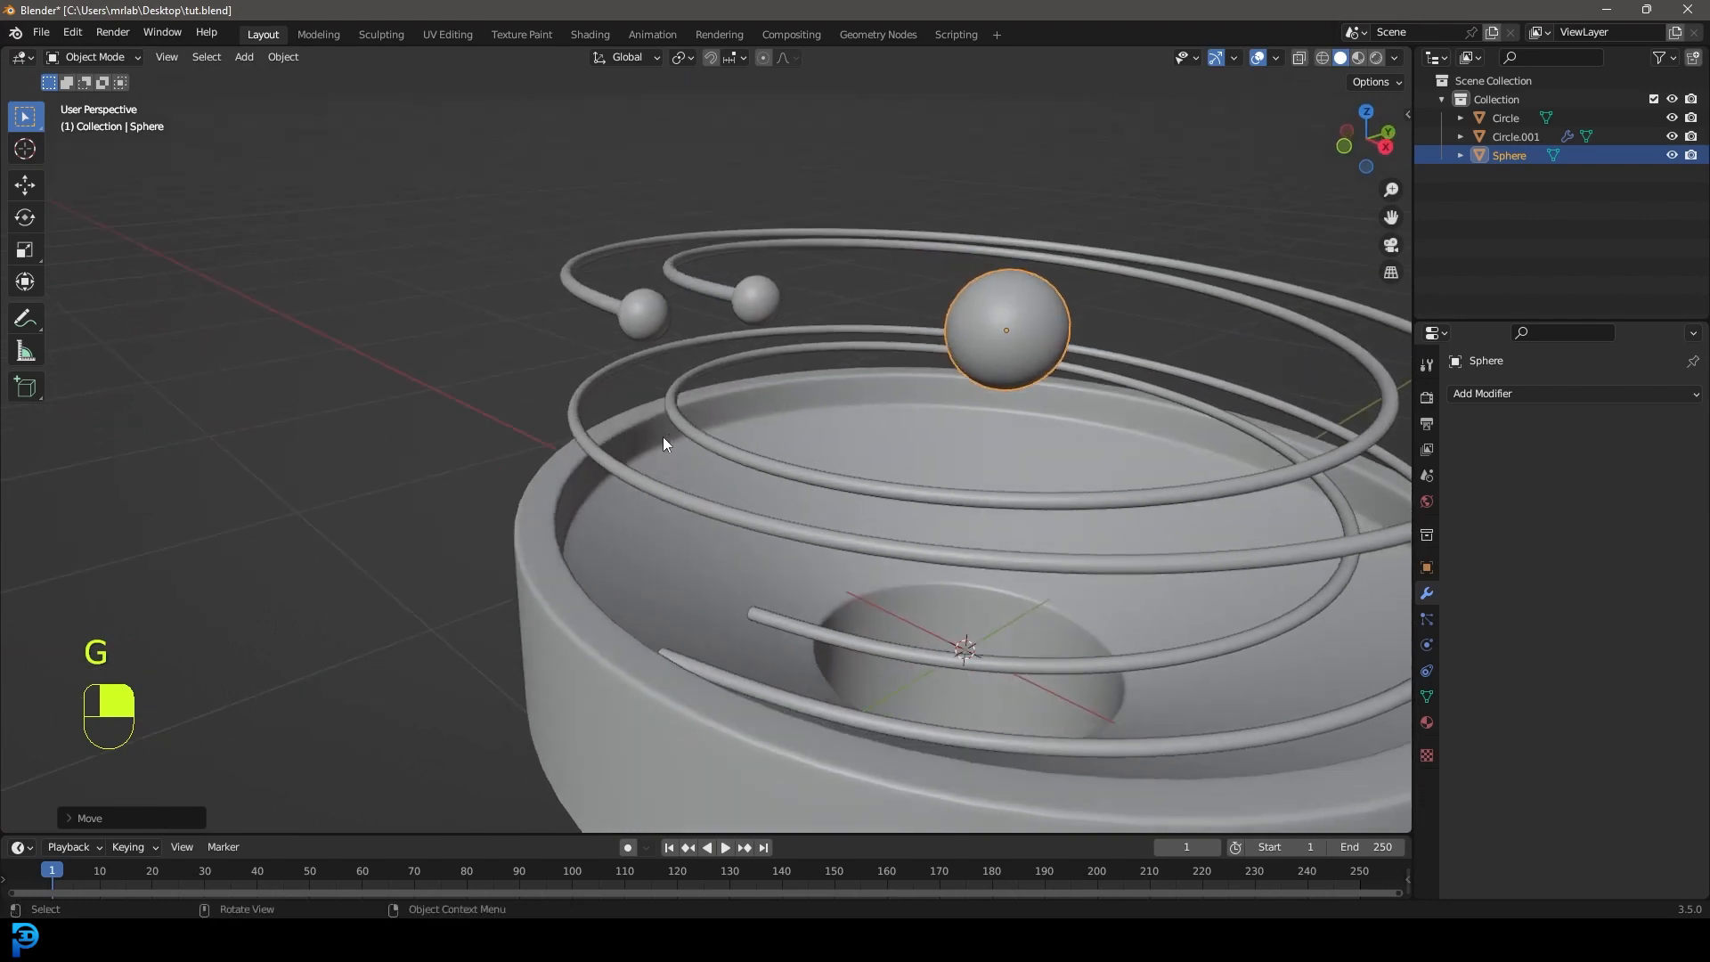
{"action": "middle_click_drag", "start_coordinate": [664, 439], "coordinate": [694, 393]}
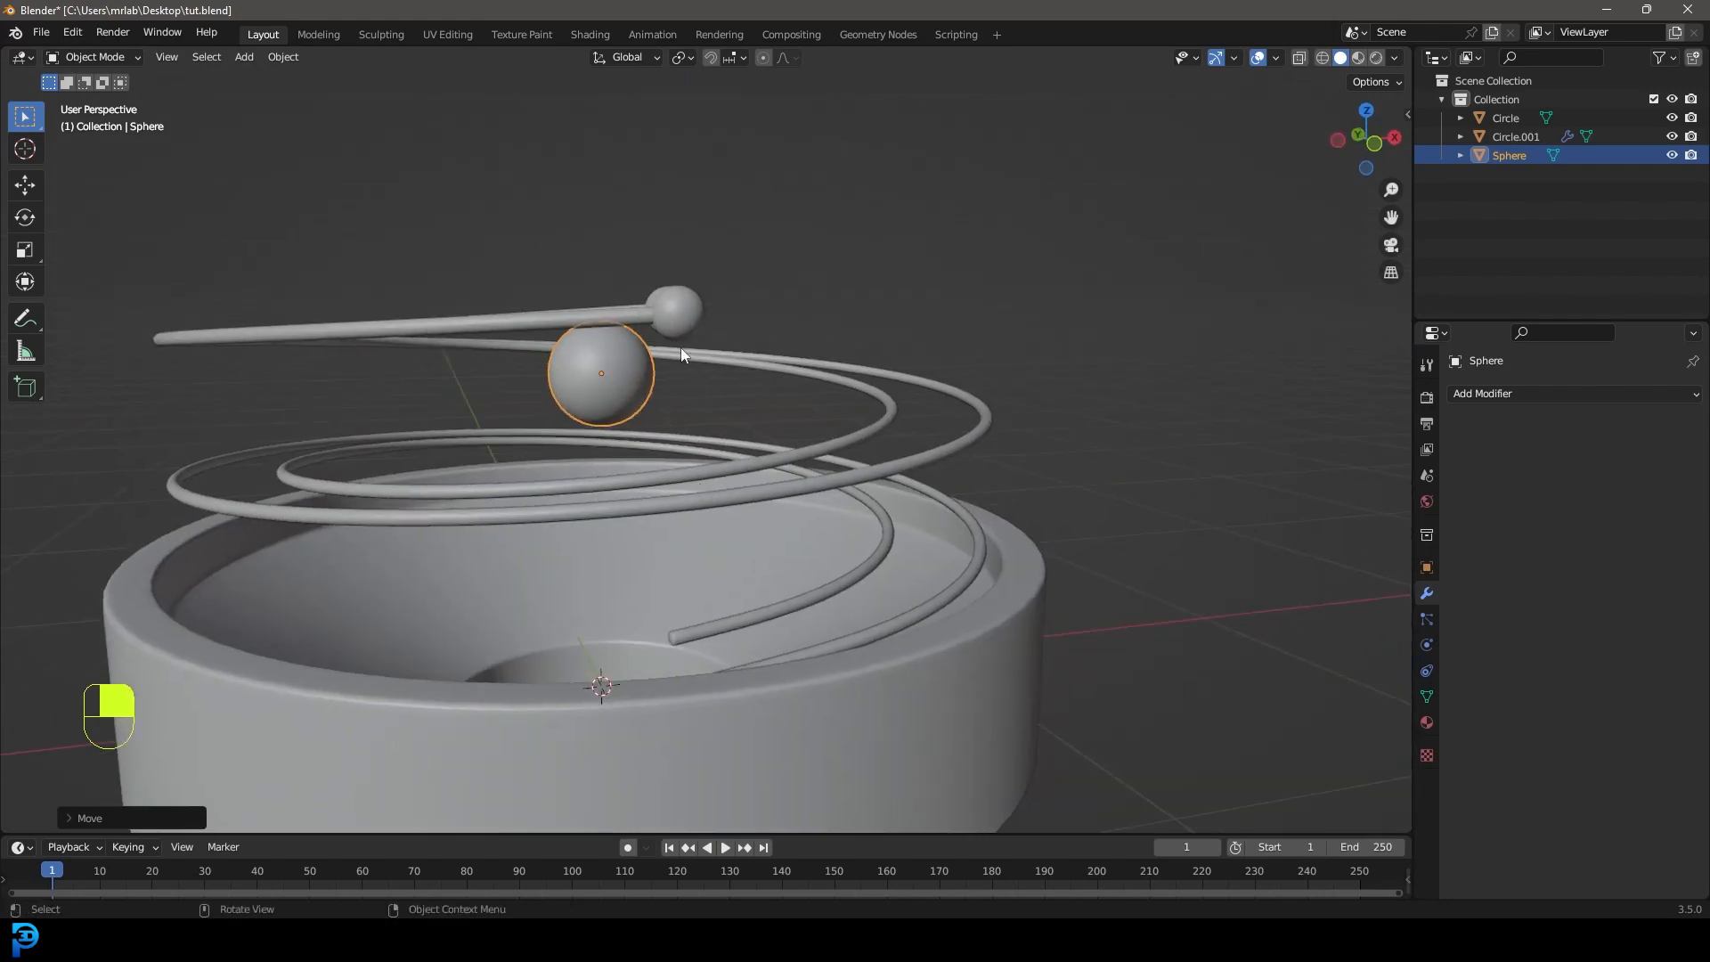
{"action": "key", "text": "KP_1"}
{"action": "key", "text": "s"}
{"action": "left_click", "coordinate": [820, 417]}
{"action": "middle_click_drag", "start_coordinate": [778, 383], "coordinate": [847, 451]}
{"action": "key", "text": "KP_7"}
{"action": "scroll", "coordinate": [768, 450], "scroll_direction": "down", "scroll_amount": 6}
{"action": "middle_click_drag", "start_coordinate": [714, 274], "coordinate": [733, 347], "text": "shift"}
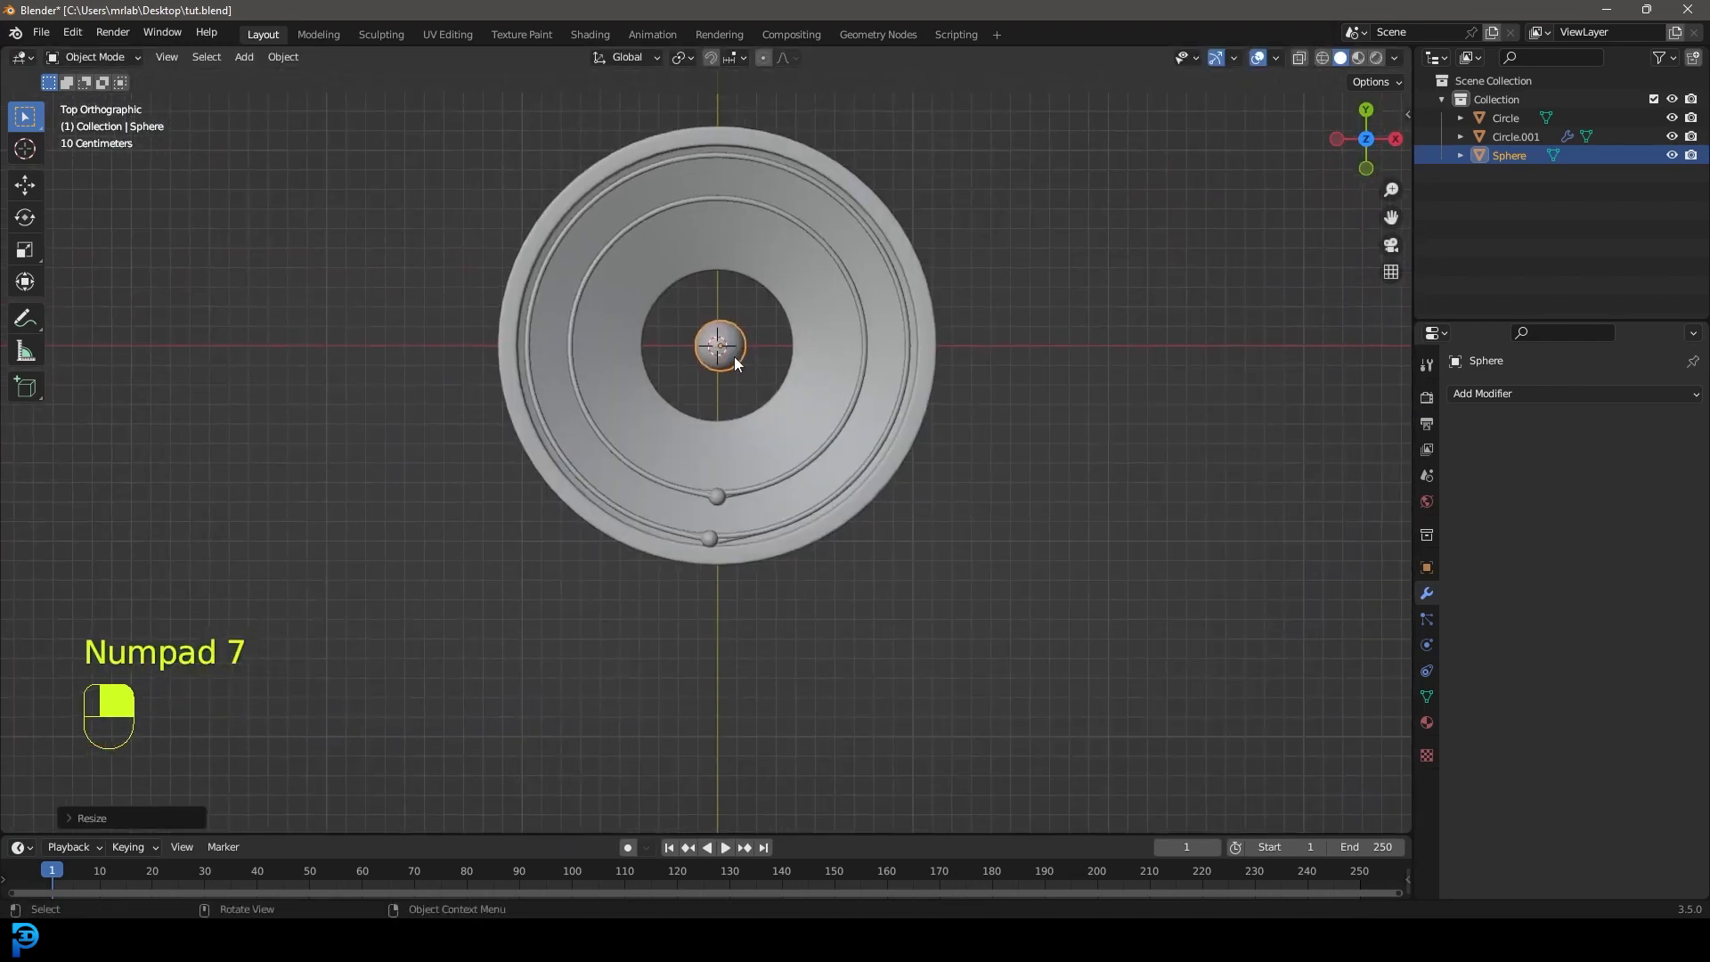
Apply the ball's scale and move it onto the outer rail.
{"action": "scroll", "coordinate": [748, 317], "scroll_direction": "up", "scroll_amount": 2}
{"action": "key", "text": "ctrl+a"}
{"action": "left_click", "coordinate": [720, 291]}
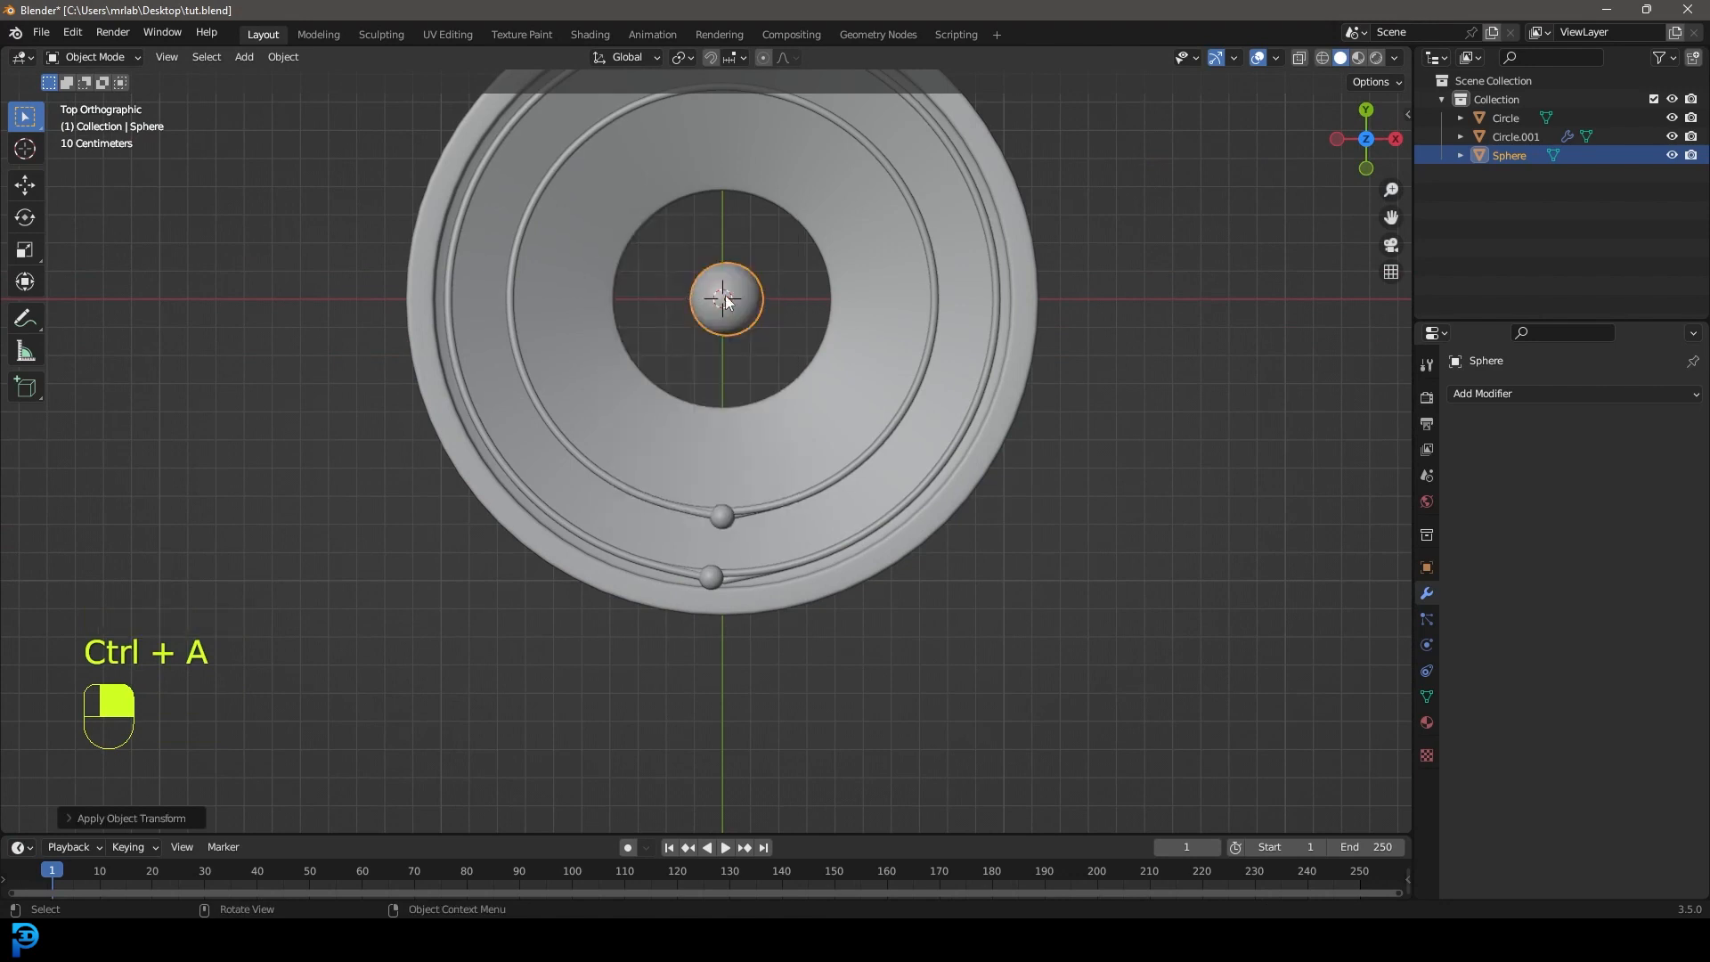
{"action": "scroll", "coordinate": [759, 307], "scroll_direction": "up", "scroll_amount": 2}
{"action": "scroll", "coordinate": [772, 291], "scroll_direction": "up", "scroll_amount": 1}
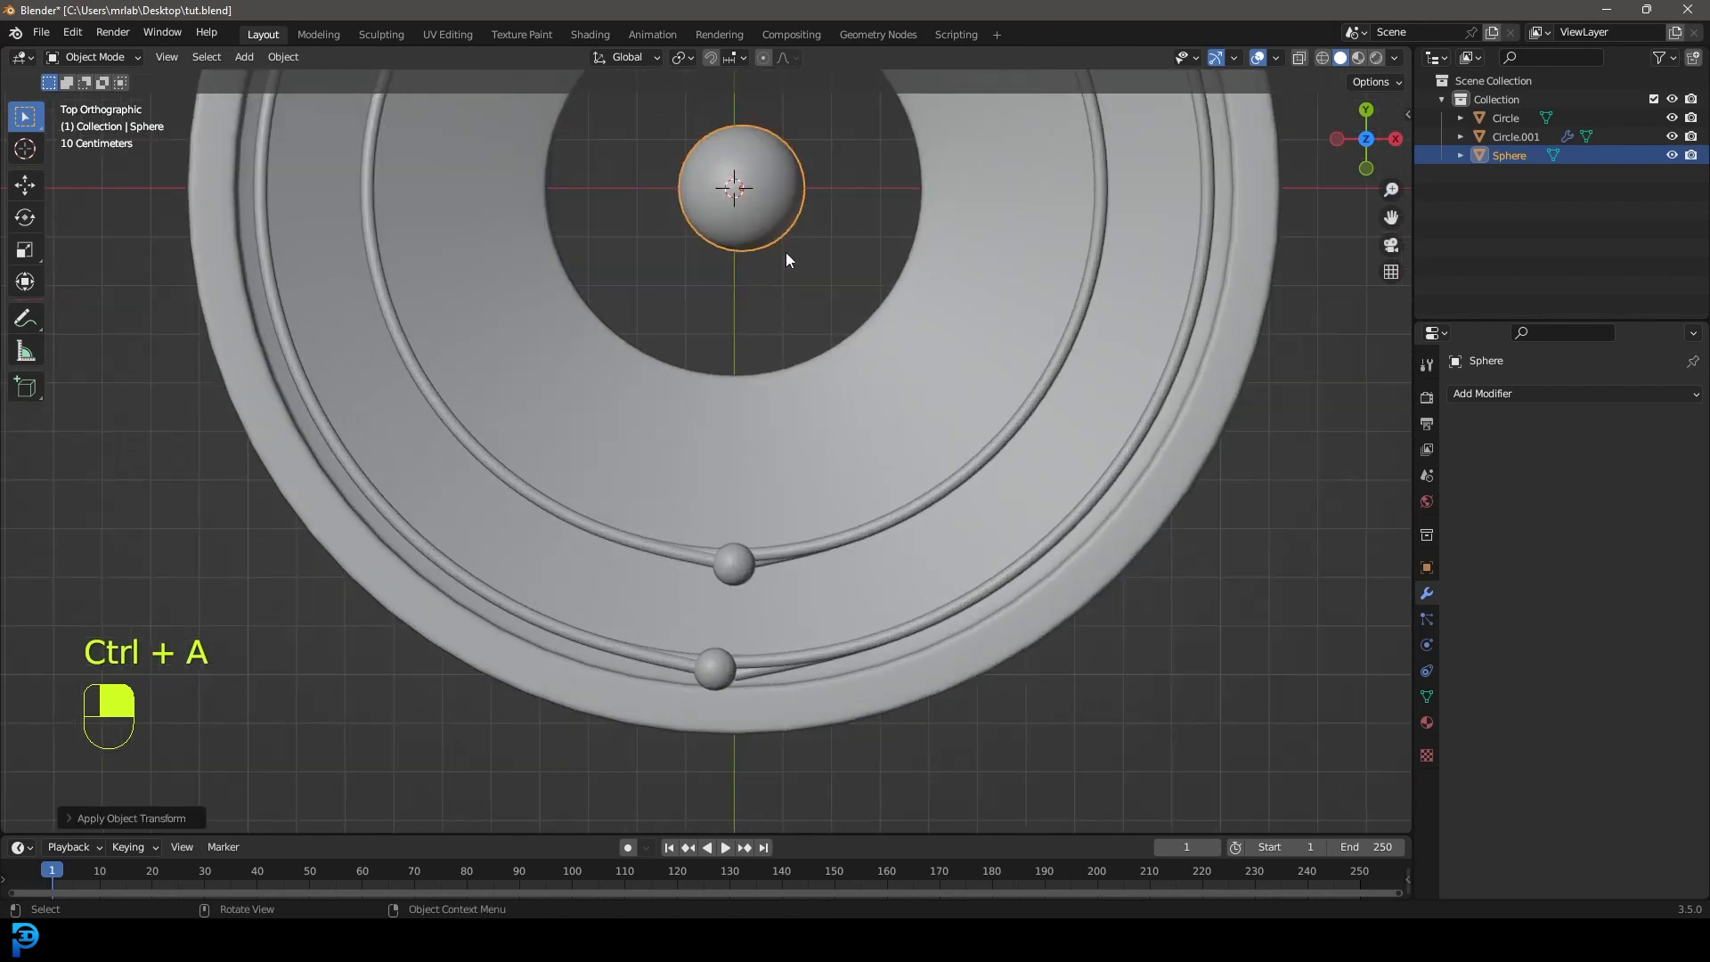
{"action": "key", "text": "g"}
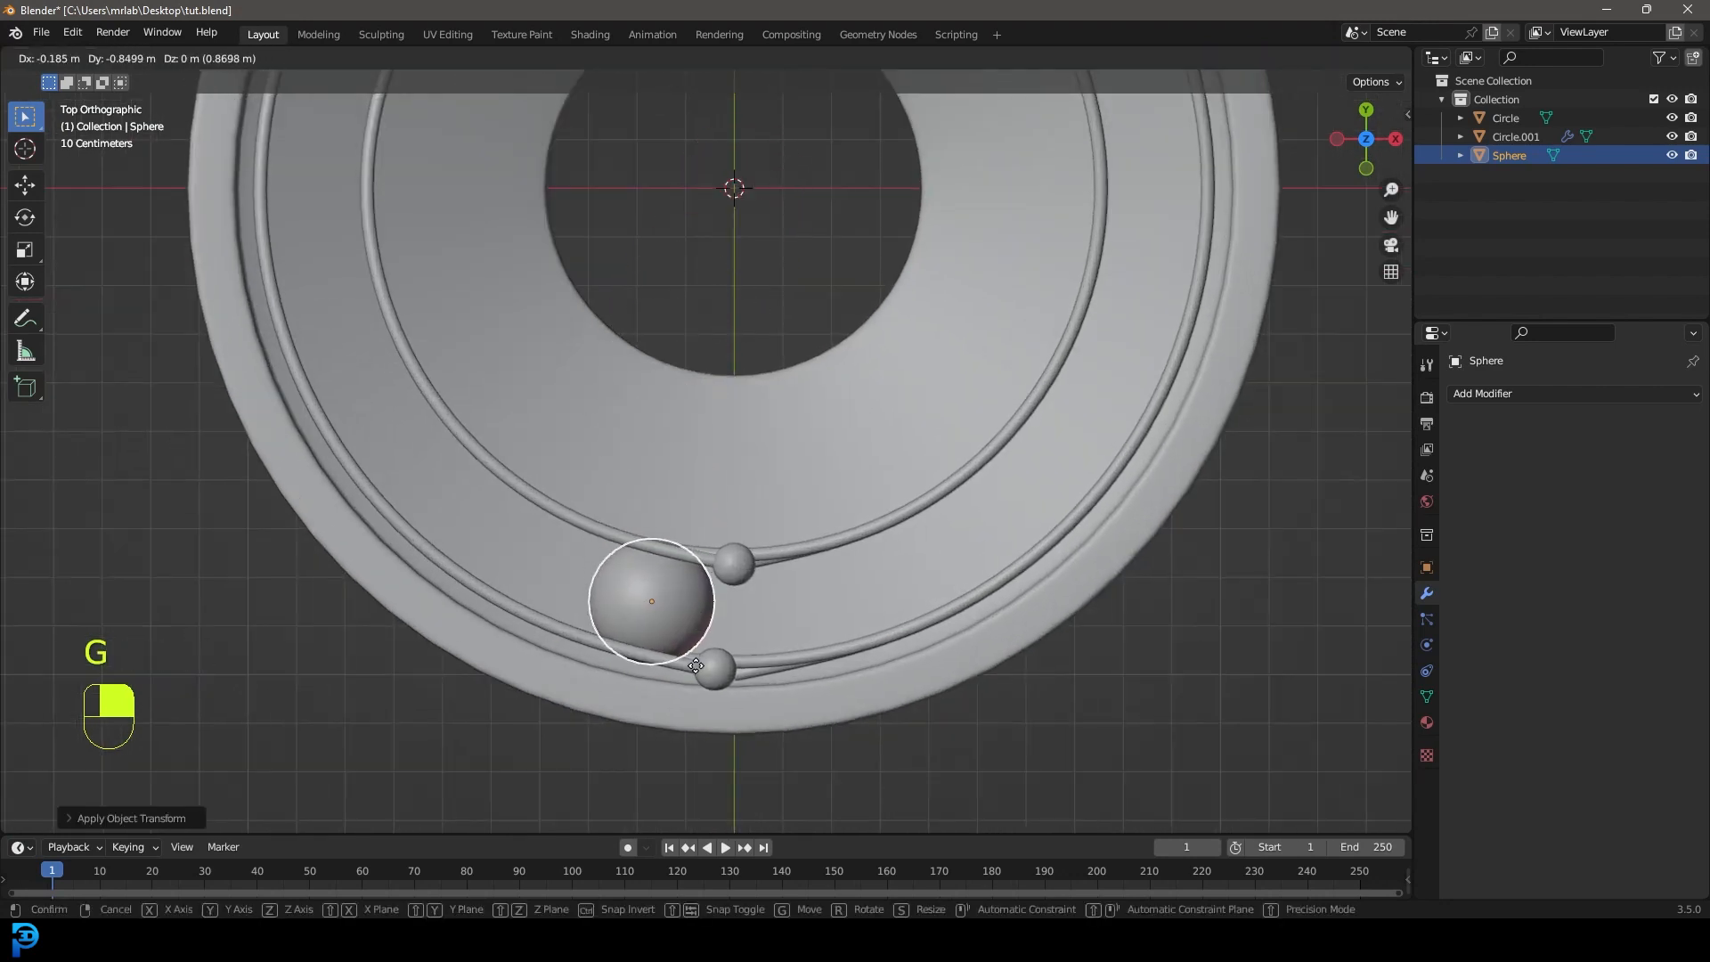
{"action": "left_click", "coordinate": [695, 665]}
Raise the ball along Z to sit just above the rail's top end.
{"action": "scroll", "coordinate": [704, 605], "scroll_direction": "up", "scroll_amount": 2}
{"action": "scroll", "coordinate": [674, 633], "scroll_direction": "down", "scroll_amount": 4}
{"action": "middle_click_drag", "start_coordinate": [675, 634], "coordinate": [746, 423]}
{"action": "key", "text": "g"}
{"action": "key", "text": "z"}
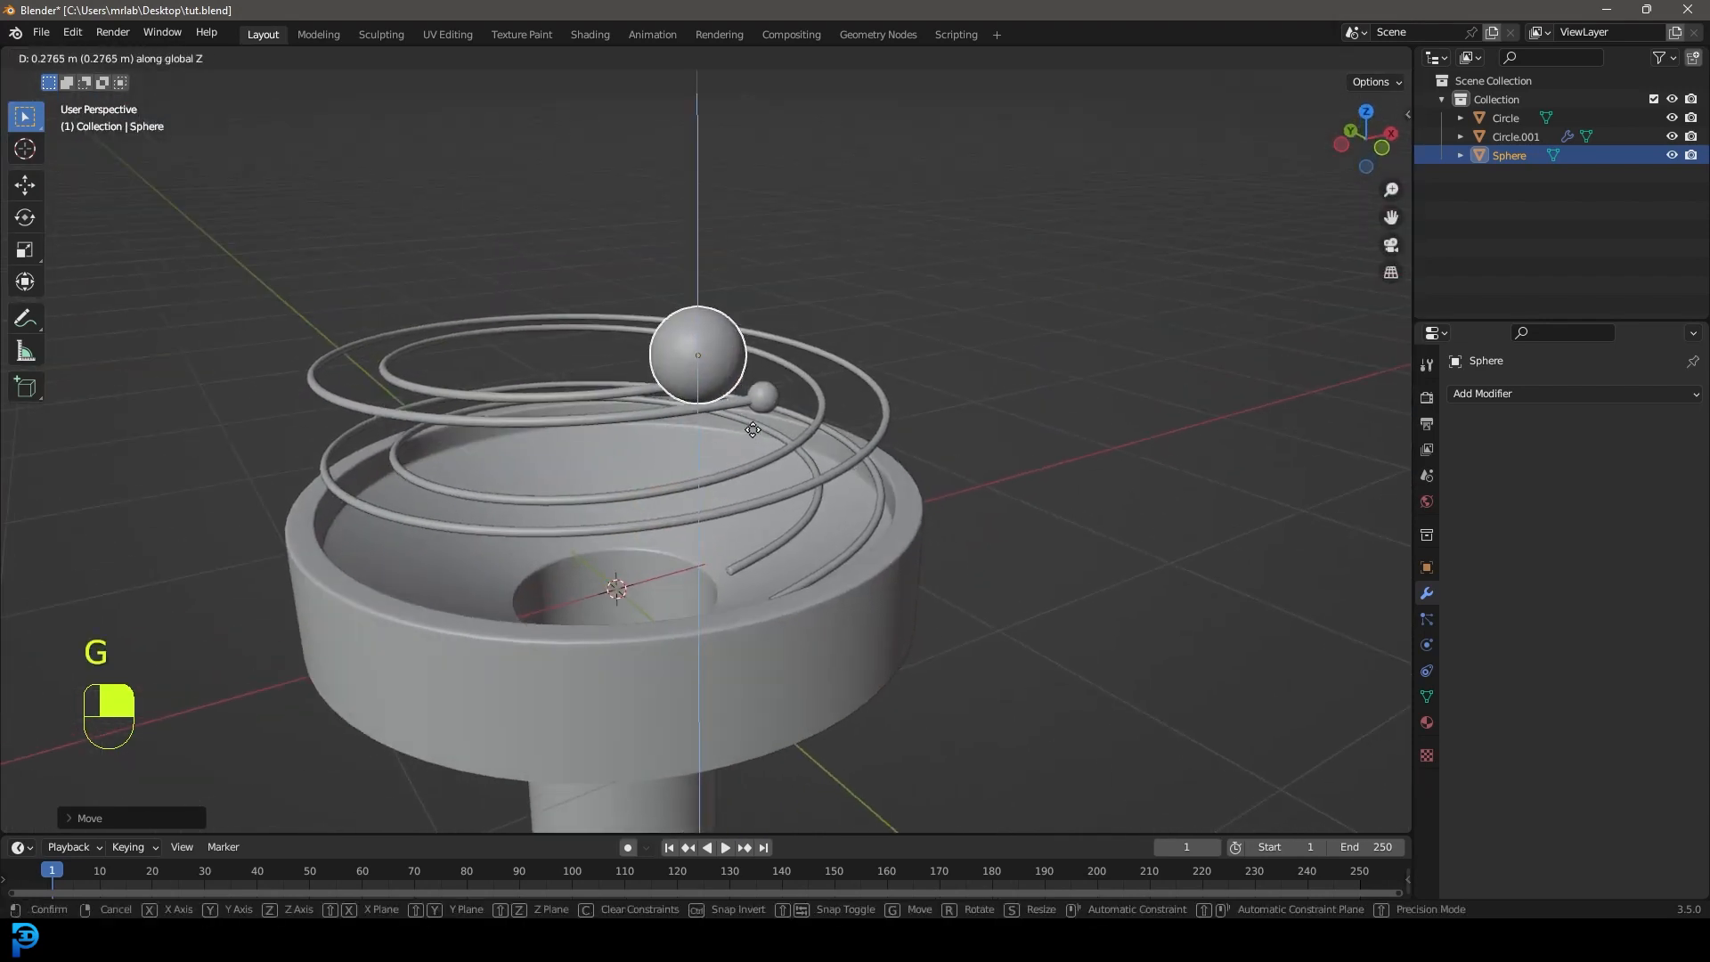
{"action": "left_click", "coordinate": [750, 426]}
Inspect the ball's placement around the bowl, then apply its scale again.
{"action": "scroll", "coordinate": [923, 417], "scroll_direction": "up", "scroll_amount": 4}
{"action": "middle_click_drag", "start_coordinate": [923, 417], "coordinate": [825, 281]}
{"action": "scroll", "coordinate": [959, 242], "scroll_direction": "down", "scroll_amount": 6}
{"action": "middle_click_drag", "start_coordinate": [489, 632], "coordinate": [601, 392]}
{"action": "scroll", "coordinate": [601, 392], "scroll_direction": "up", "scroll_amount": 3}
{"action": "middle_click_drag", "start_coordinate": [782, 469], "coordinate": [778, 375]}
{"action": "scroll", "coordinate": [777, 375], "scroll_direction": "up", "scroll_amount": 2}
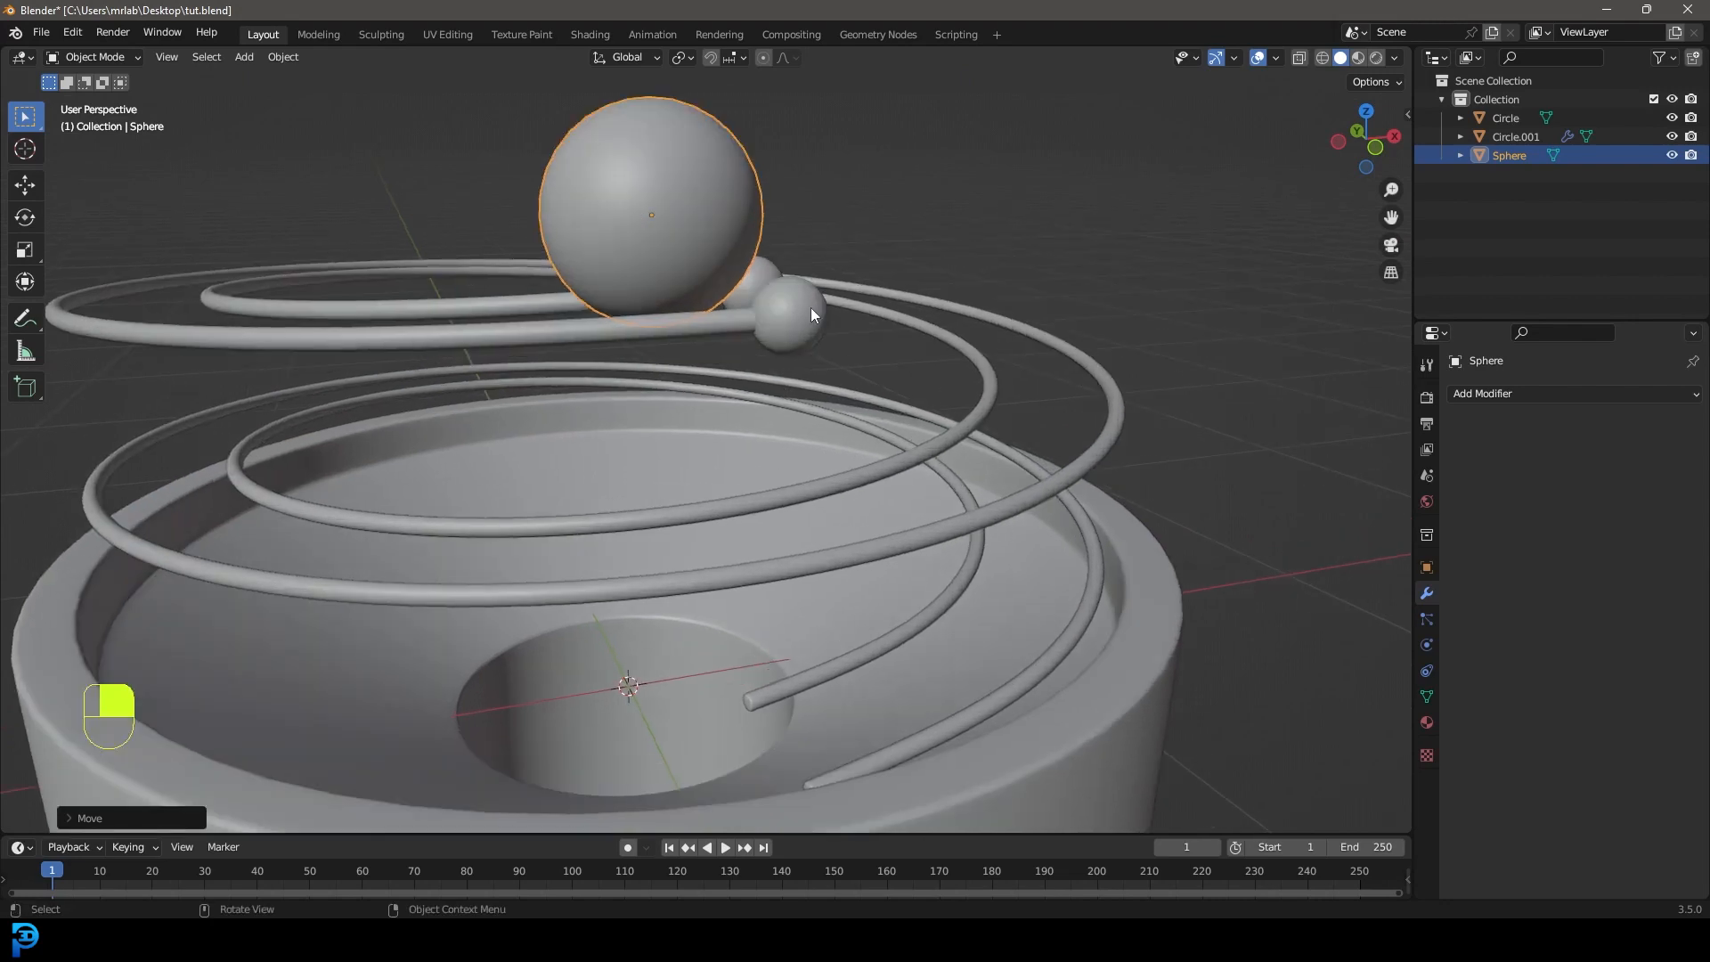
{"action": "scroll", "coordinate": [794, 289], "scroll_direction": "down", "scroll_amount": 5}
{"action": "middle_click_drag", "start_coordinate": [788, 398], "coordinate": [703, 399]}
{"action": "key", "text": "ctrl+a"}
{"action": "key", "text": "ctrl+a"}
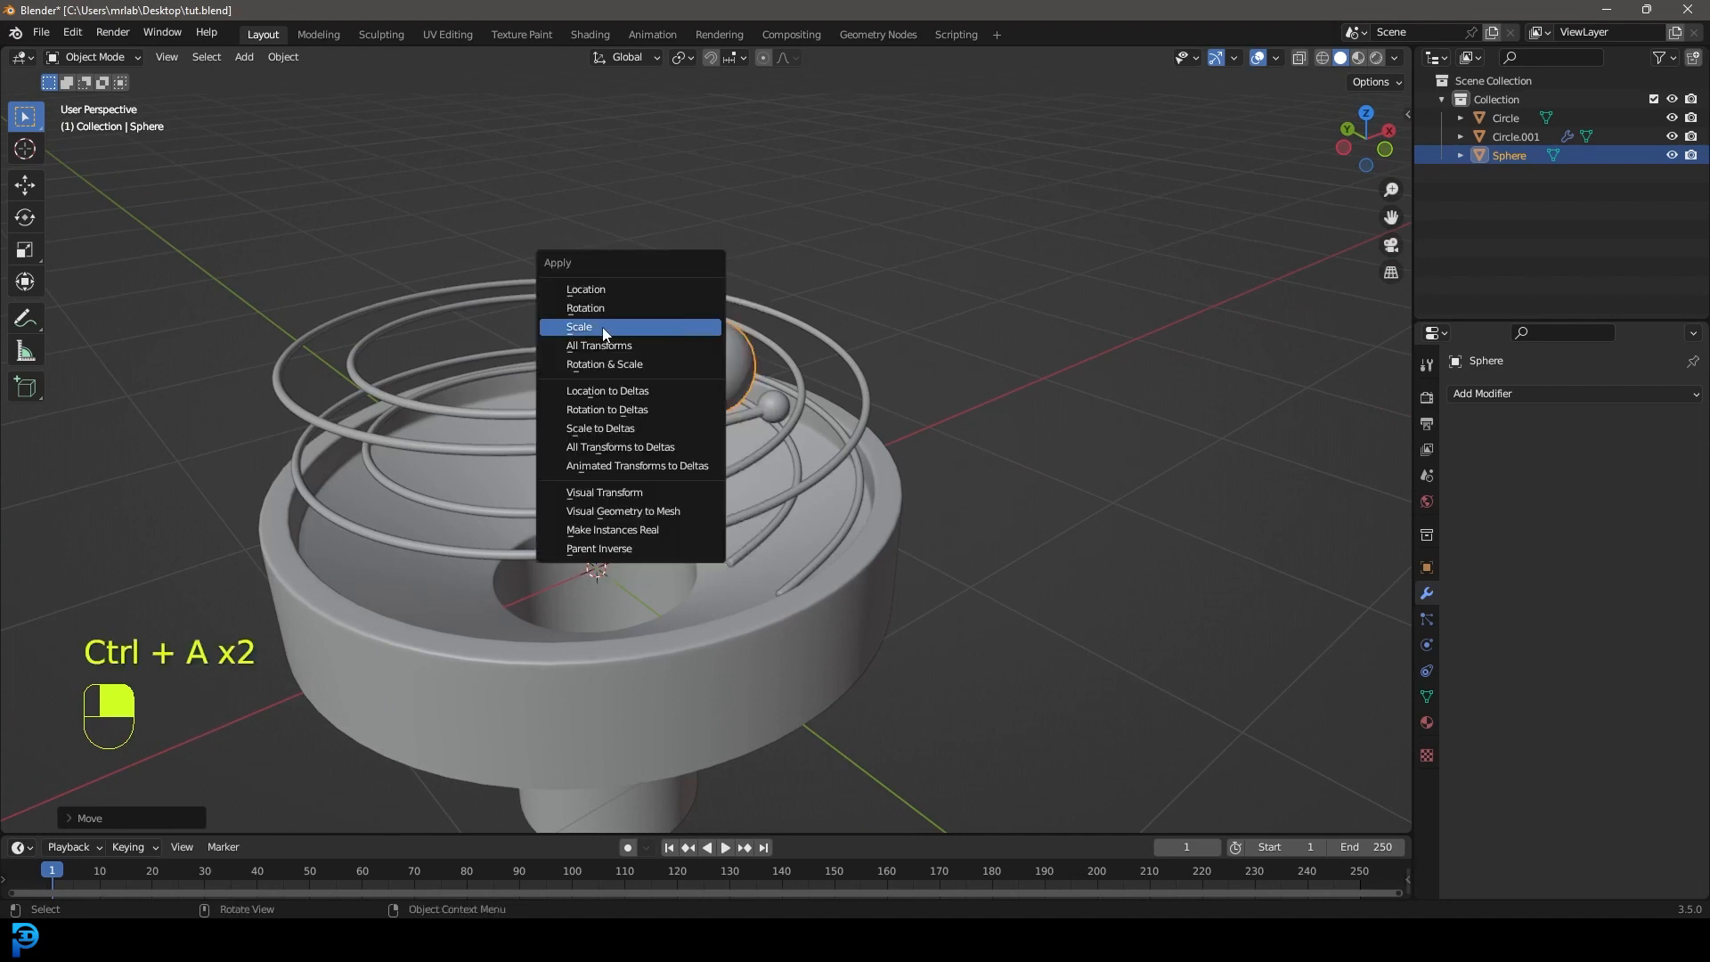
{"action": "left_click", "coordinate": [684, 326]}
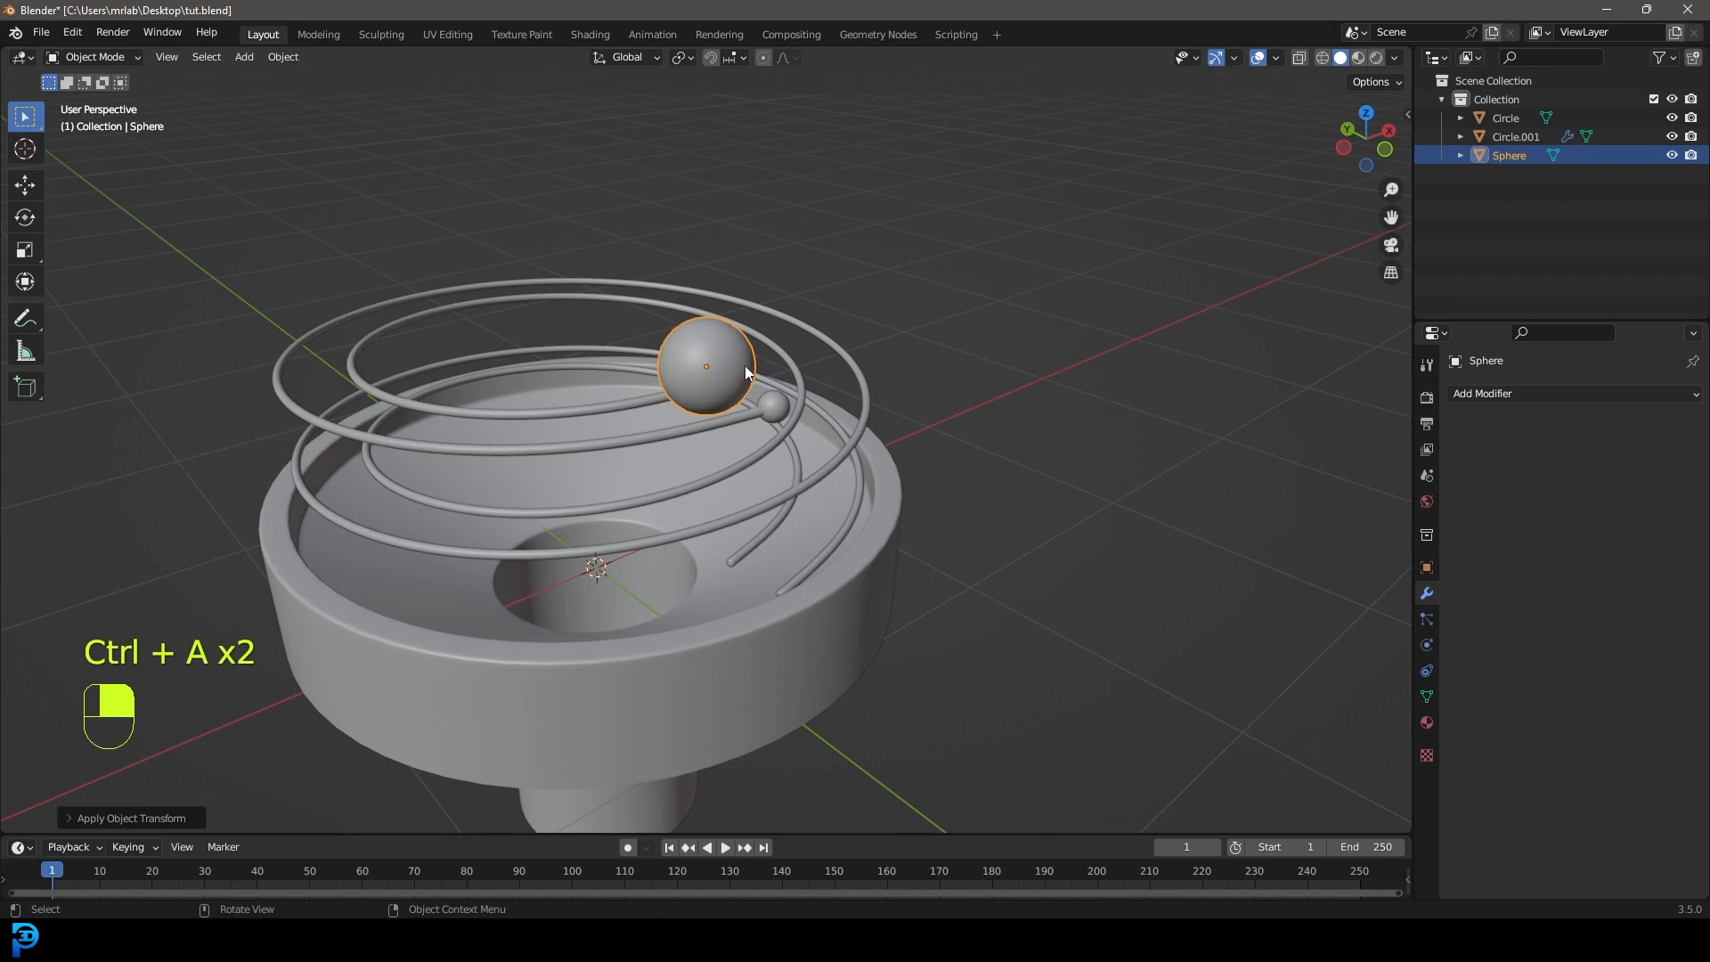
Make the ball a rigid body with a Sphere collision shape.
{"action": "left_click", "coordinate": [1427, 646]}
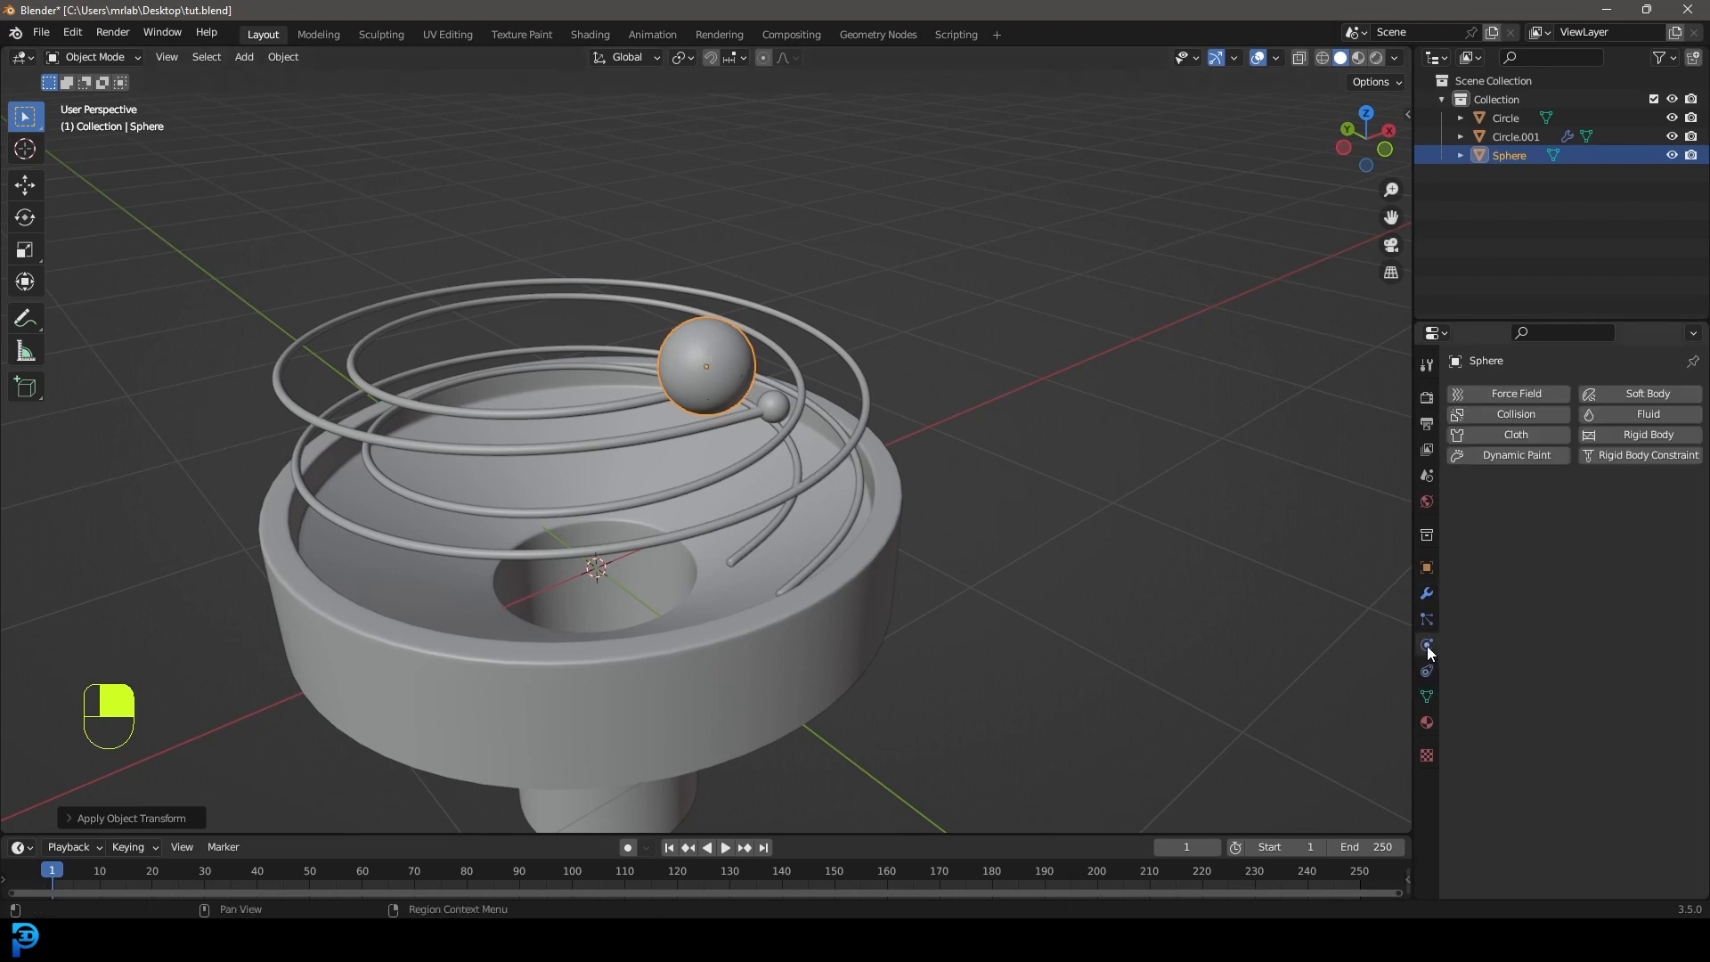
{"action": "left_click", "coordinate": [1628, 433]}
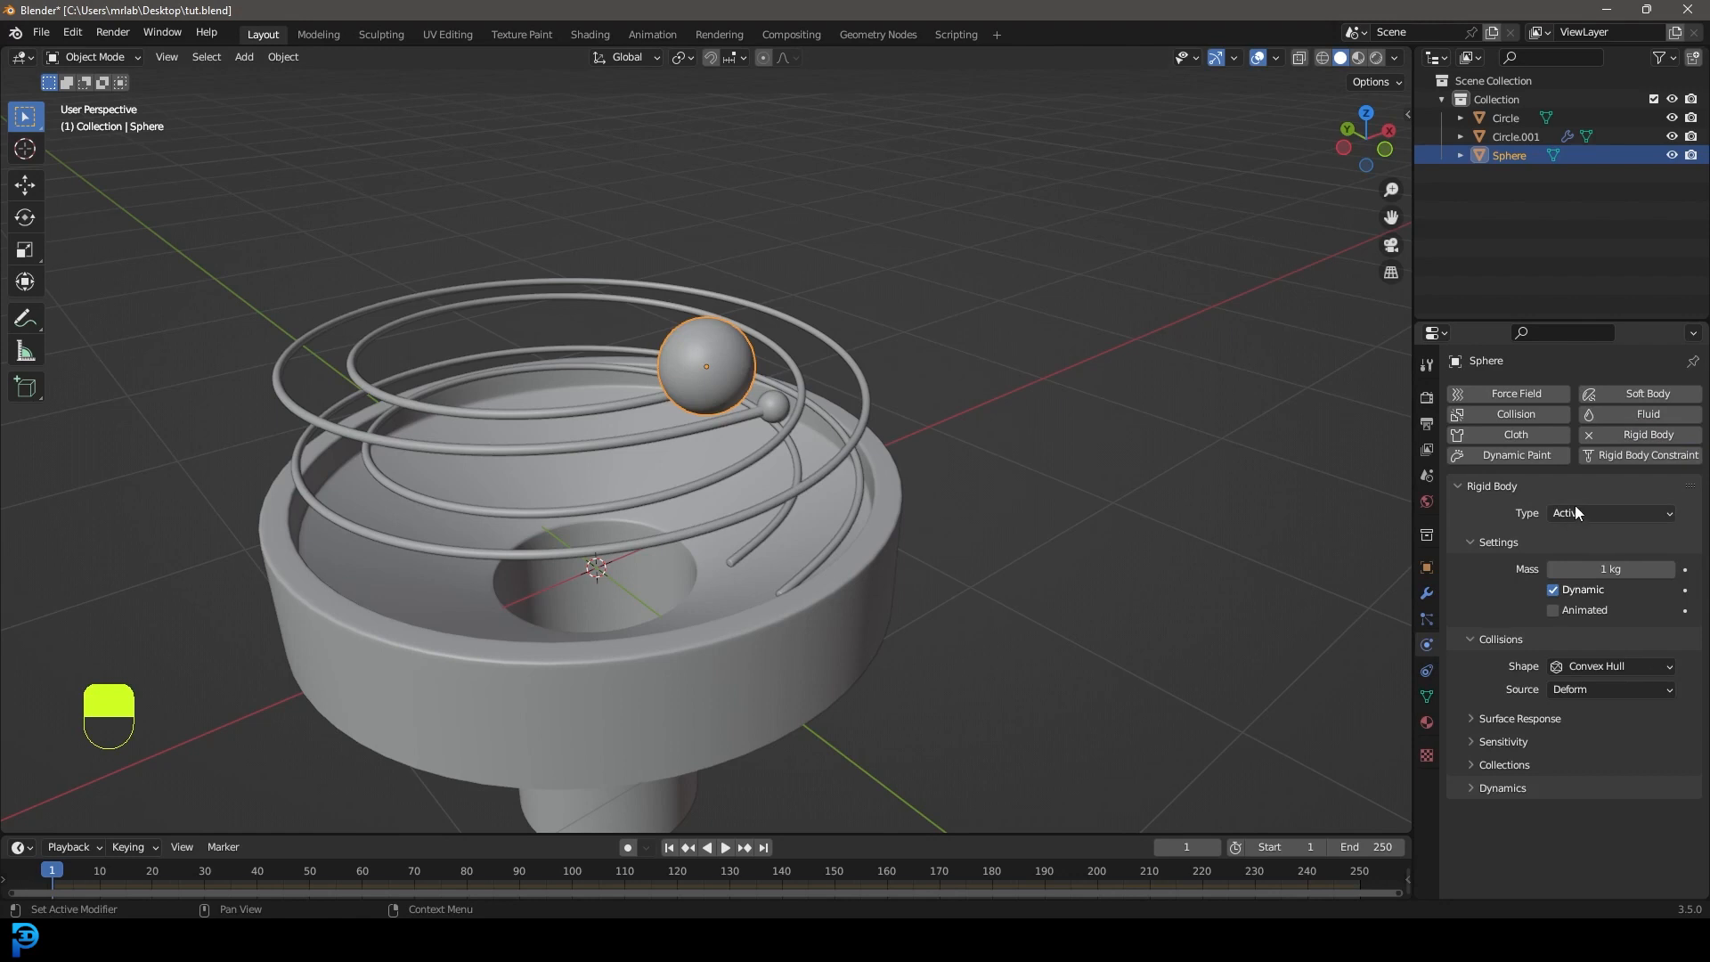
{"action": "left_click", "coordinate": [1578, 665]}
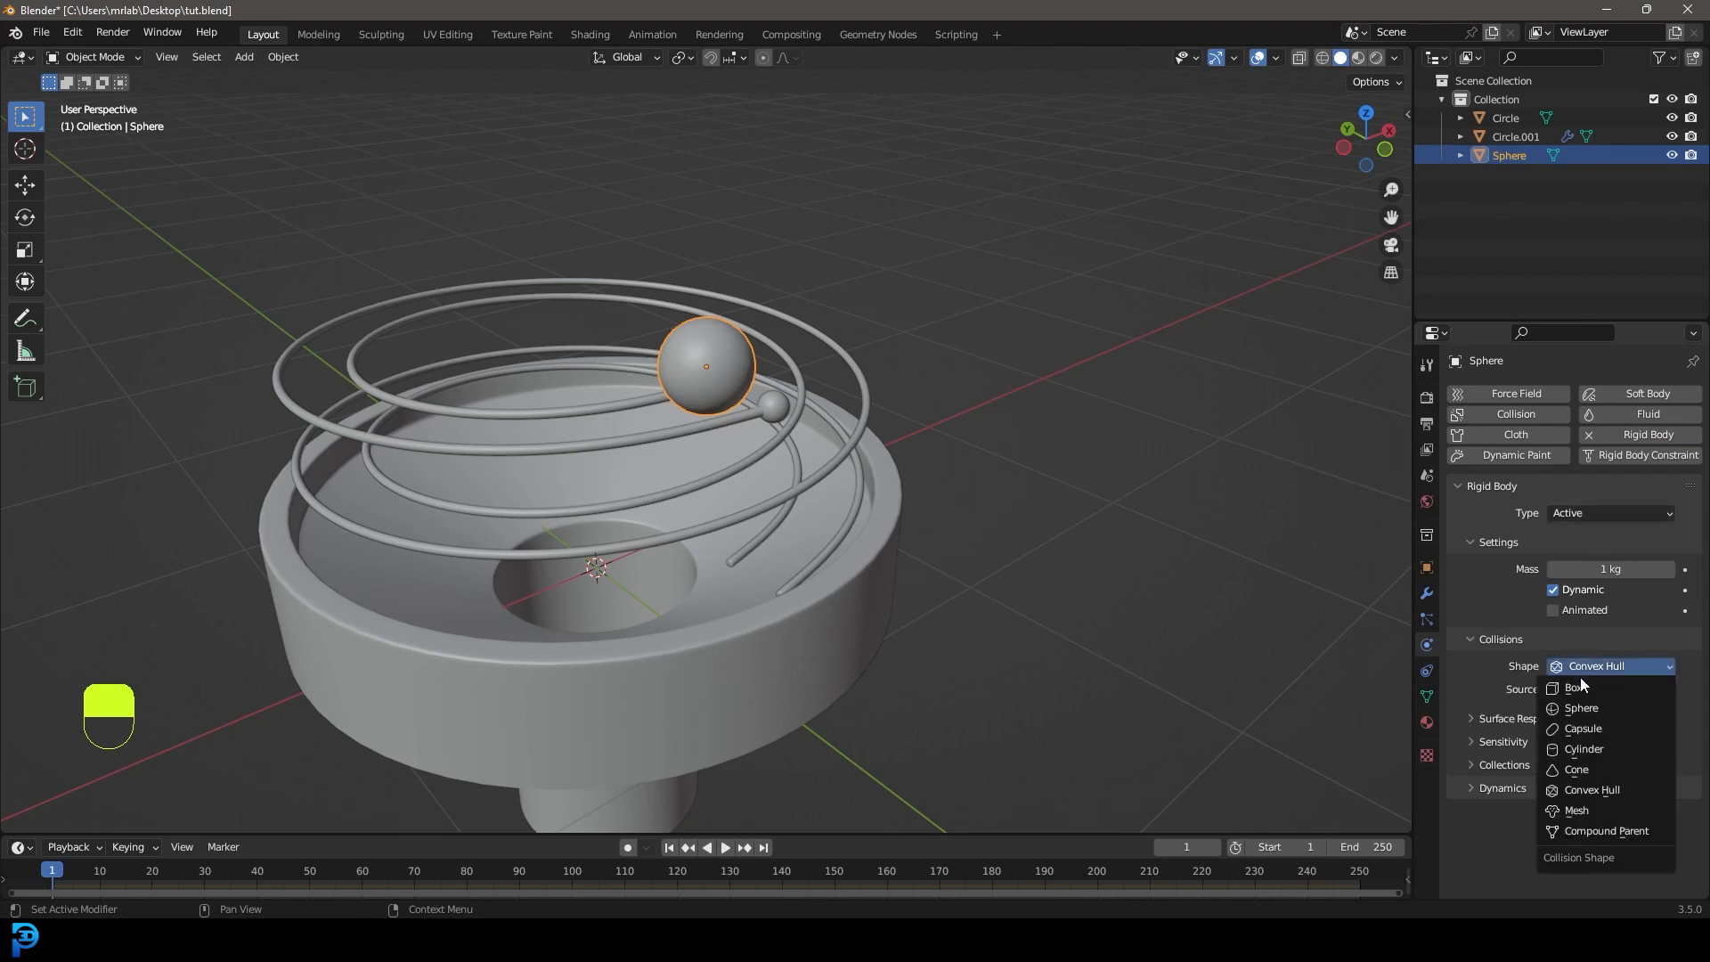
{"action": "left_click", "coordinate": [1583, 707]}
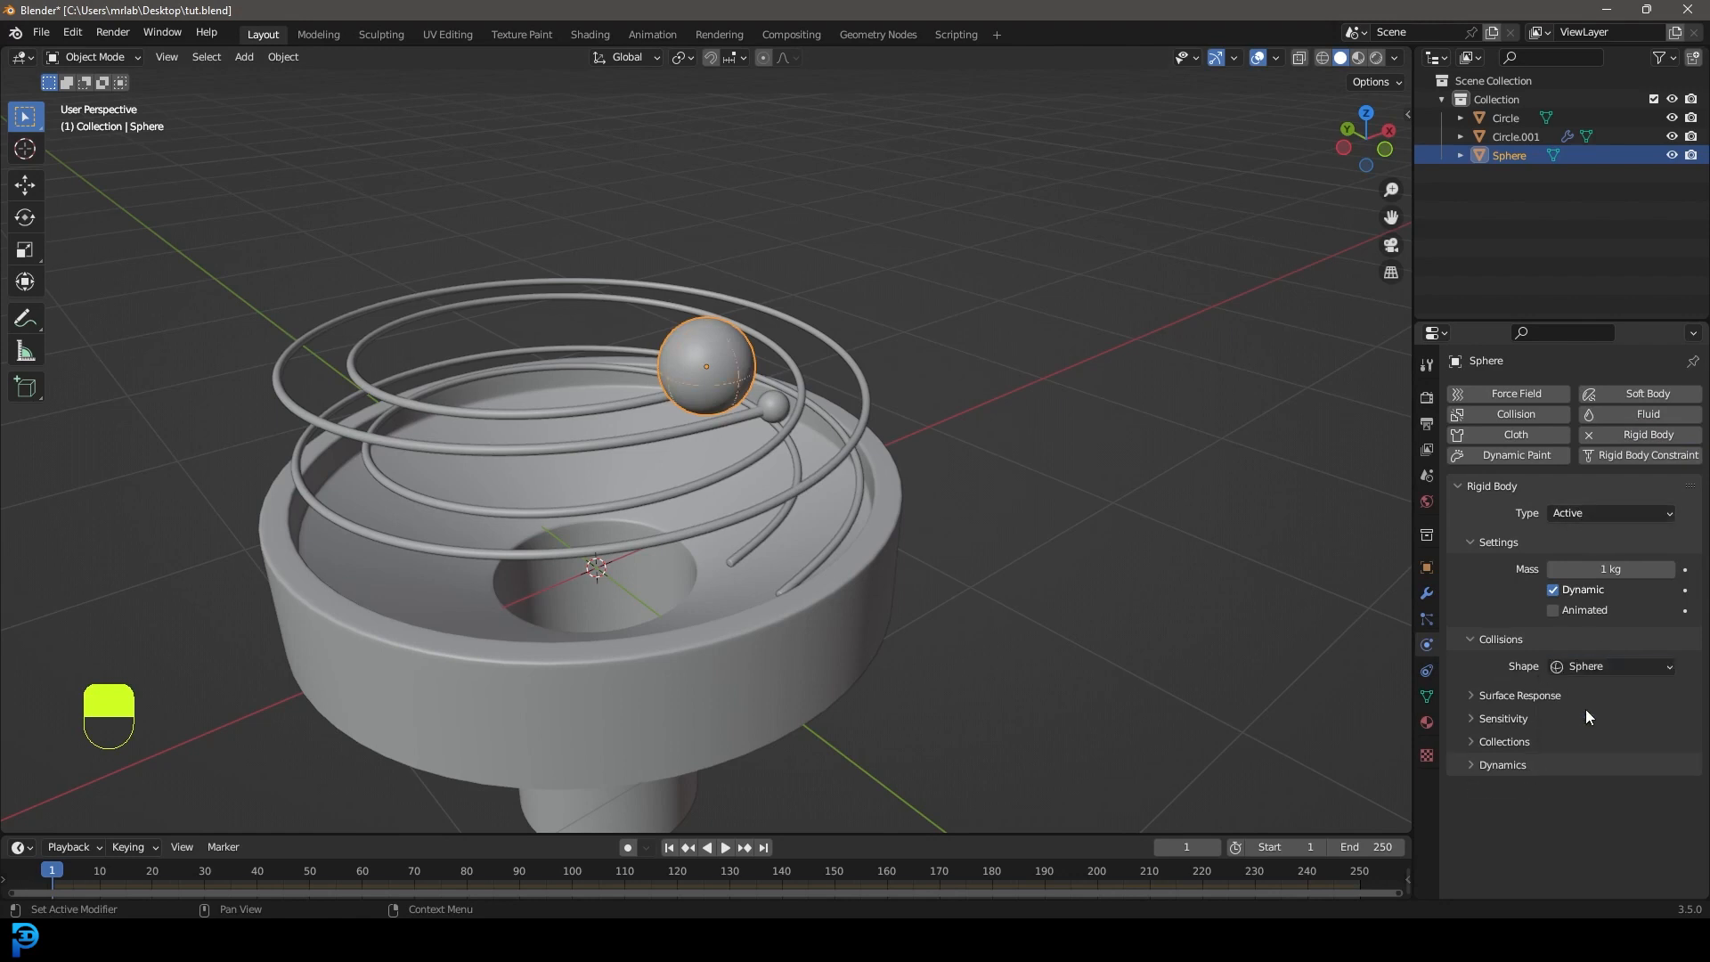
Make the spiral rail a Passive rigid body with Mesh collision shape.
{"action": "left_click", "coordinate": [579, 449]}
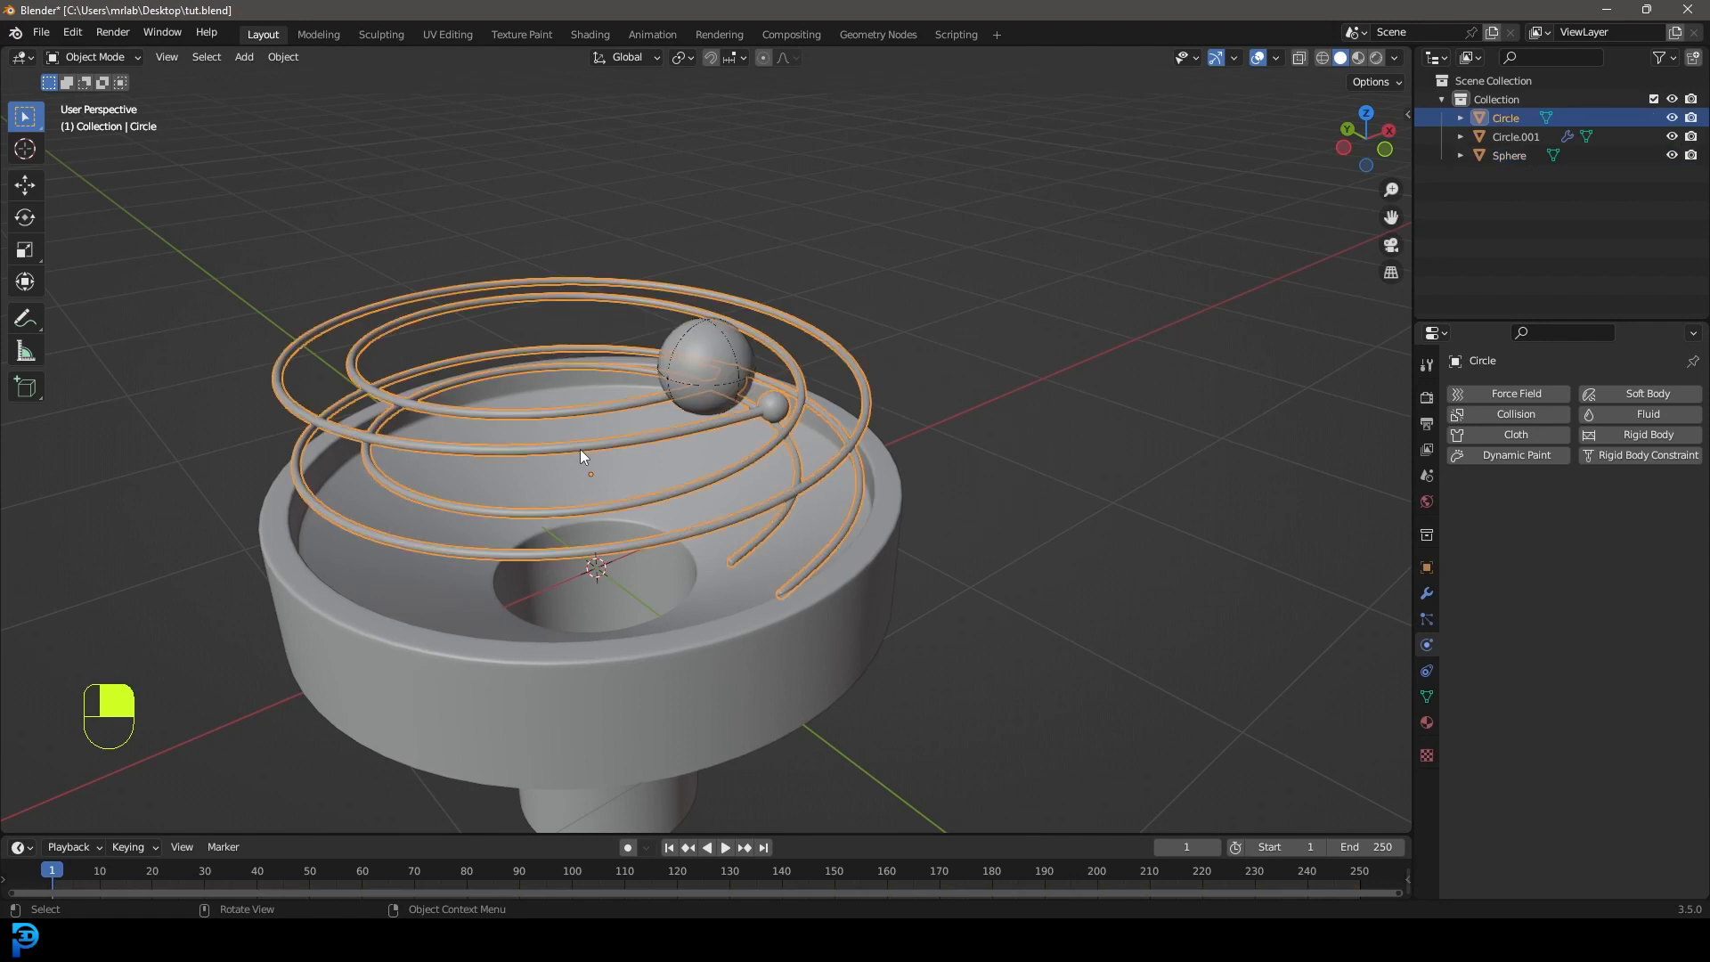
{"action": "left_click", "coordinate": [1649, 436]}
{"action": "left_click", "coordinate": [1578, 513]}
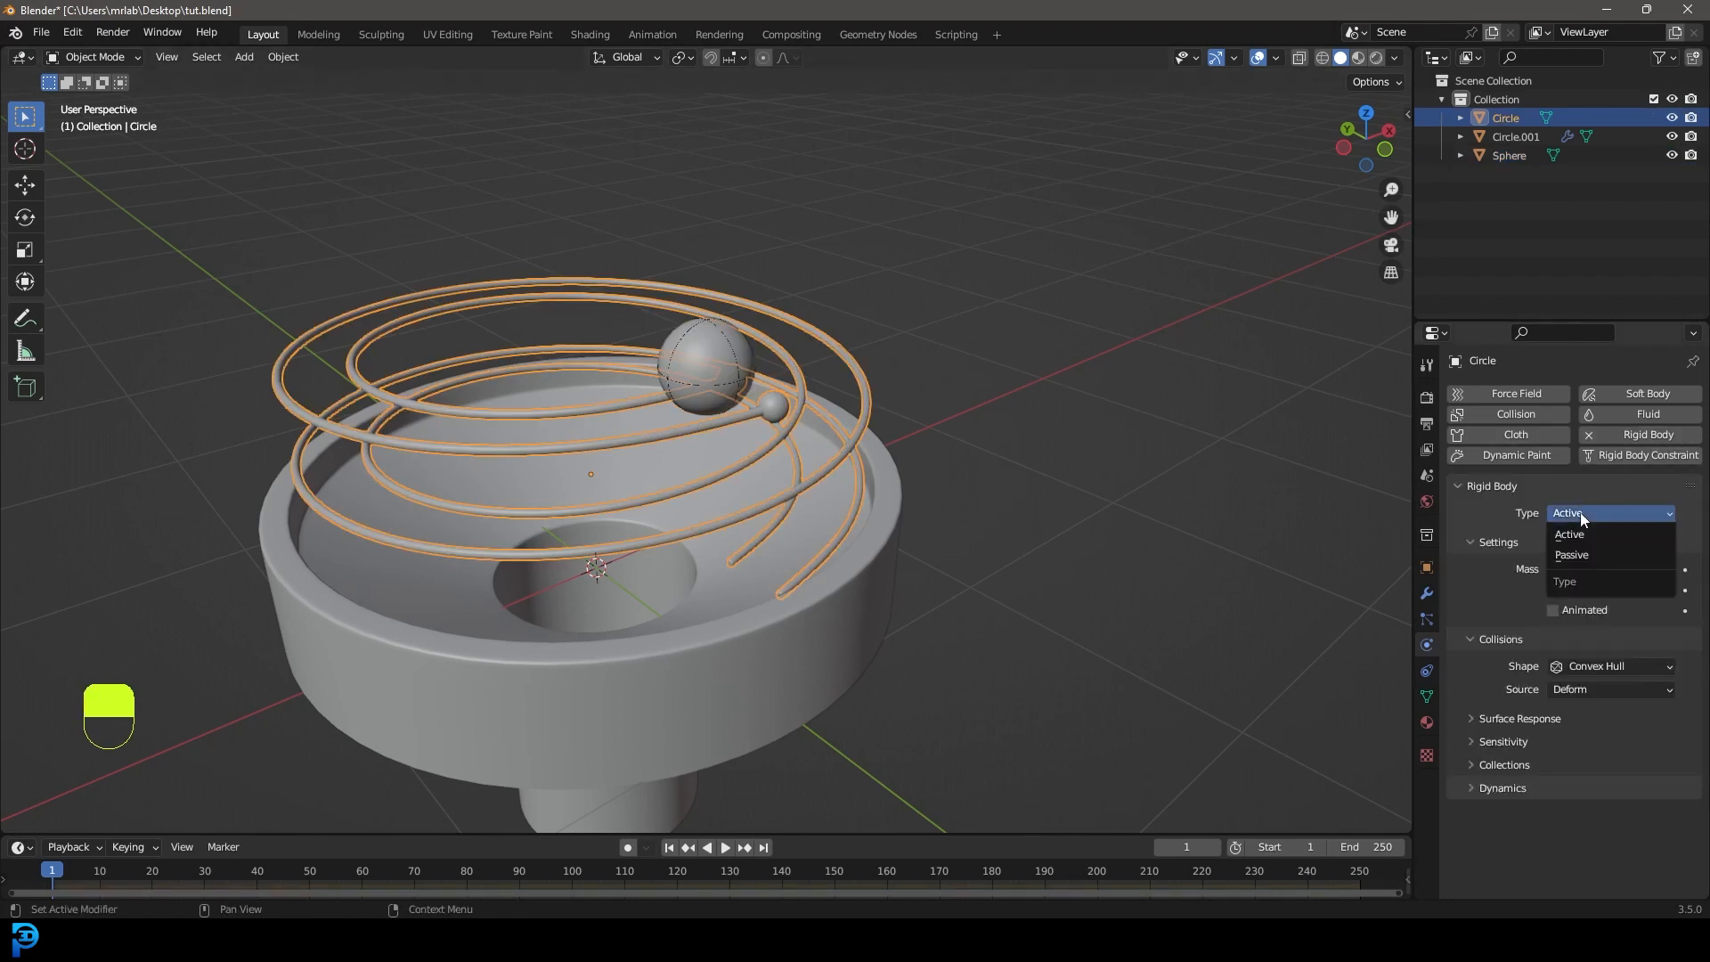
{"action": "left_click", "coordinate": [1583, 554]}
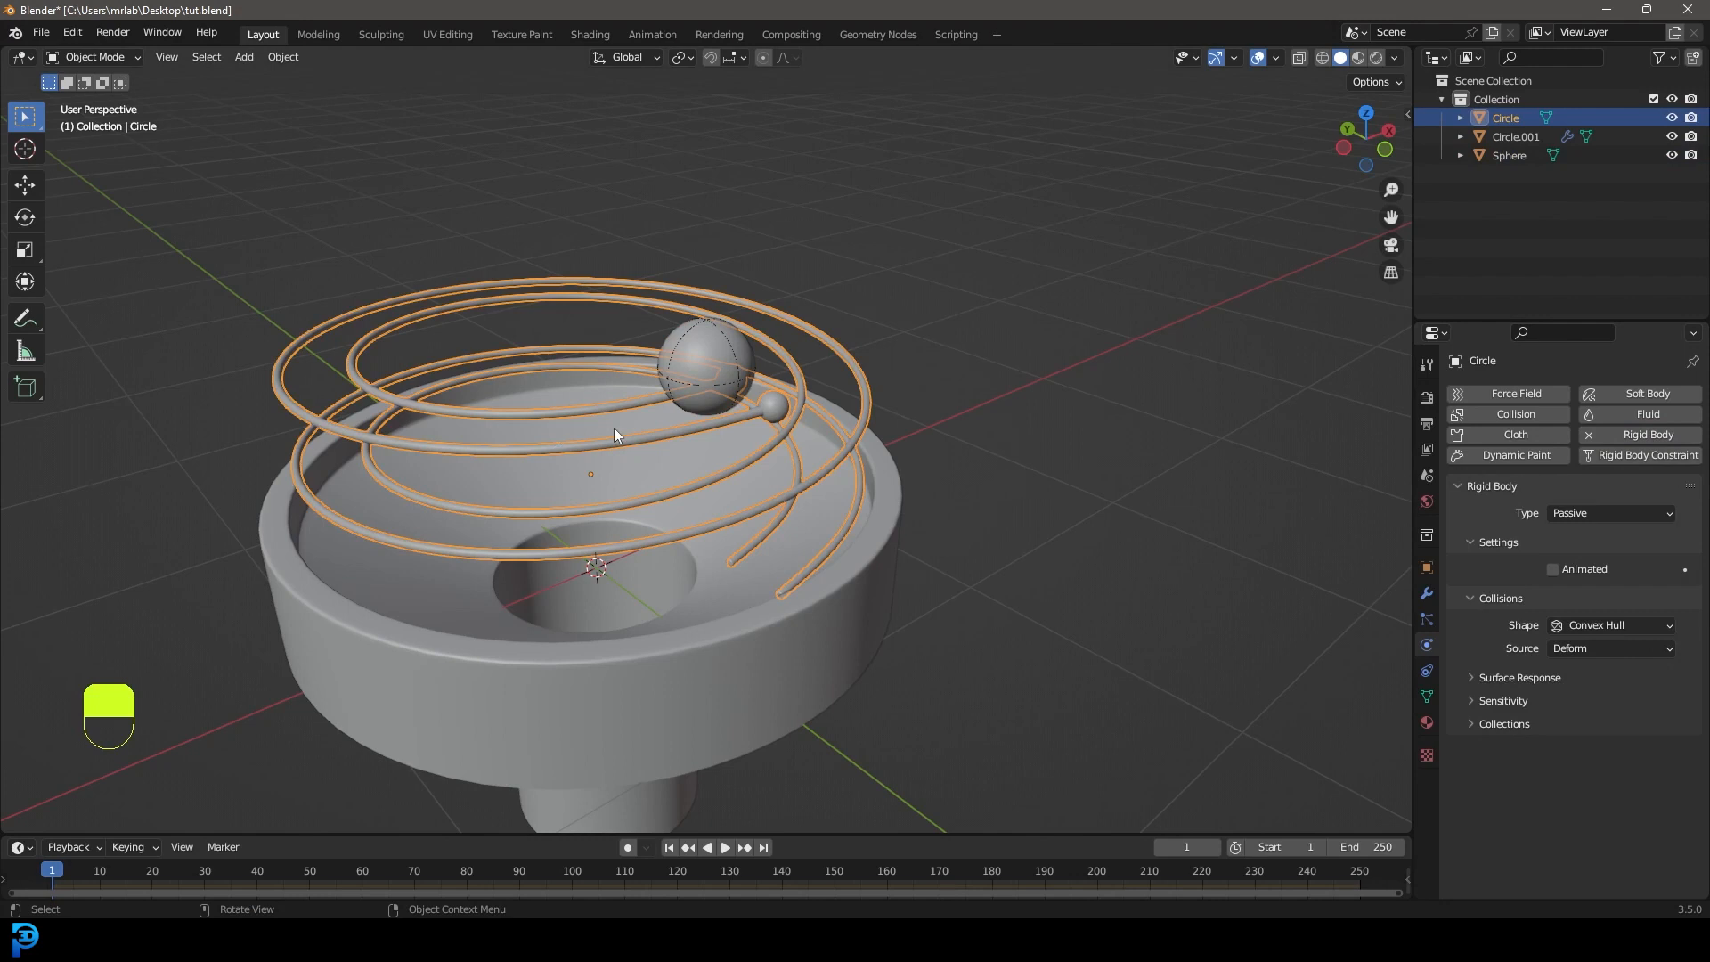
{"action": "left_click", "coordinate": [1577, 625]}
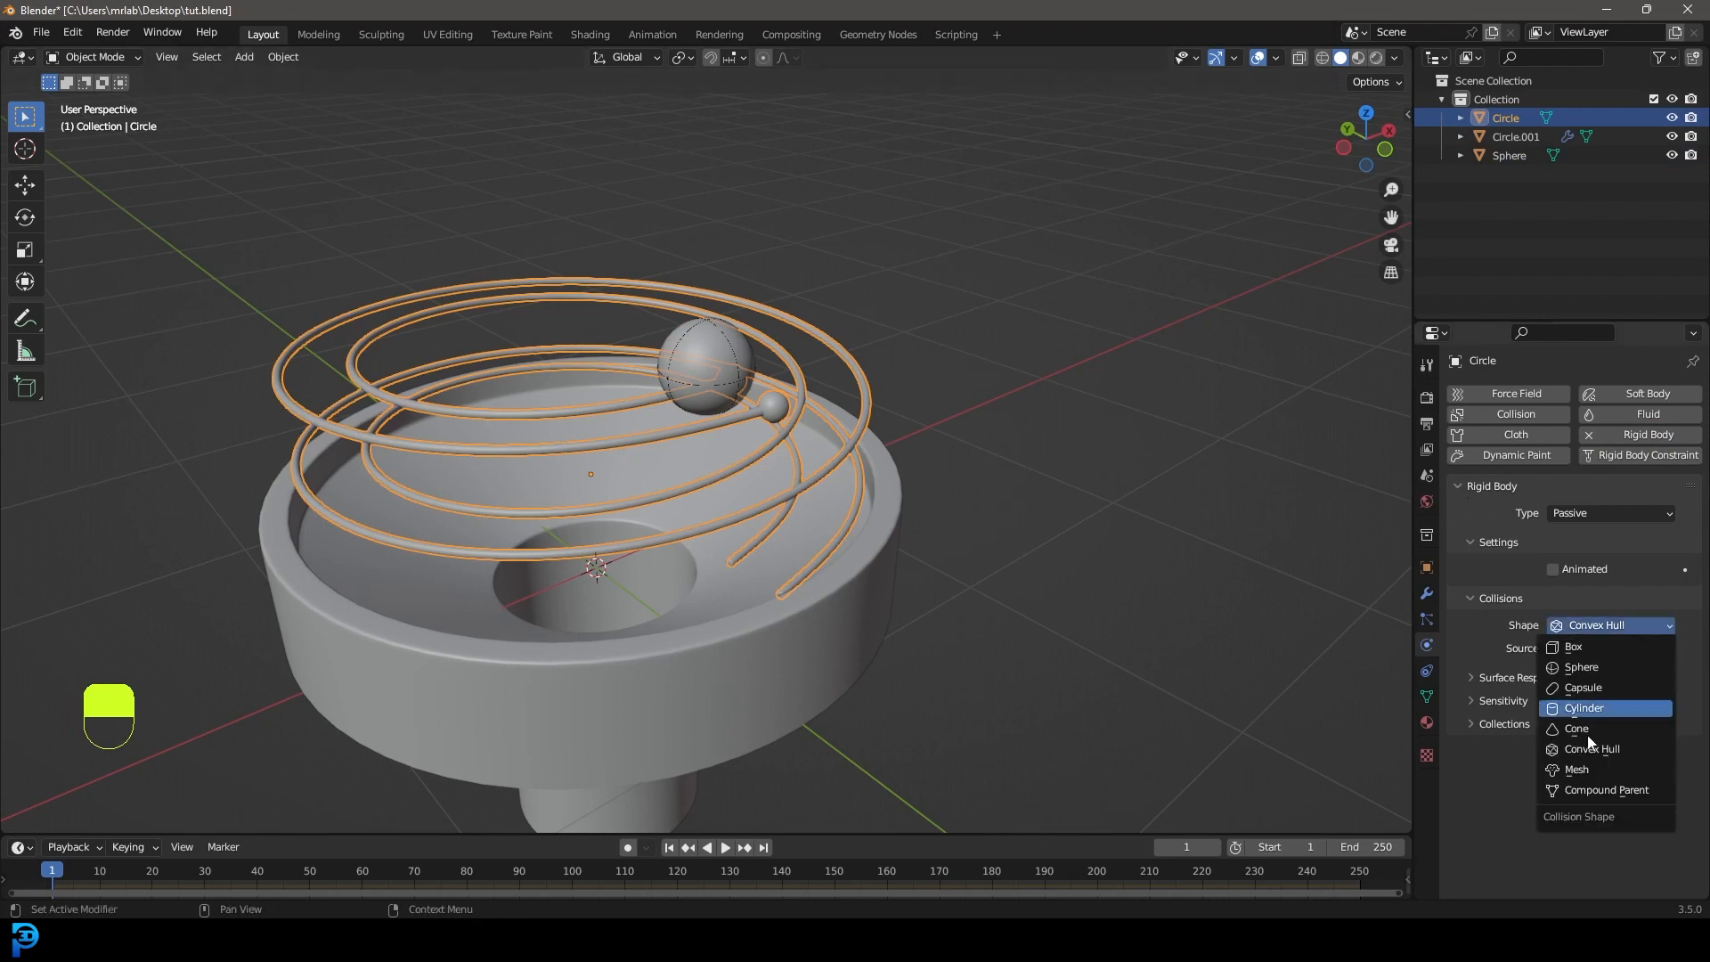
{"action": "left_click", "coordinate": [1596, 769]}
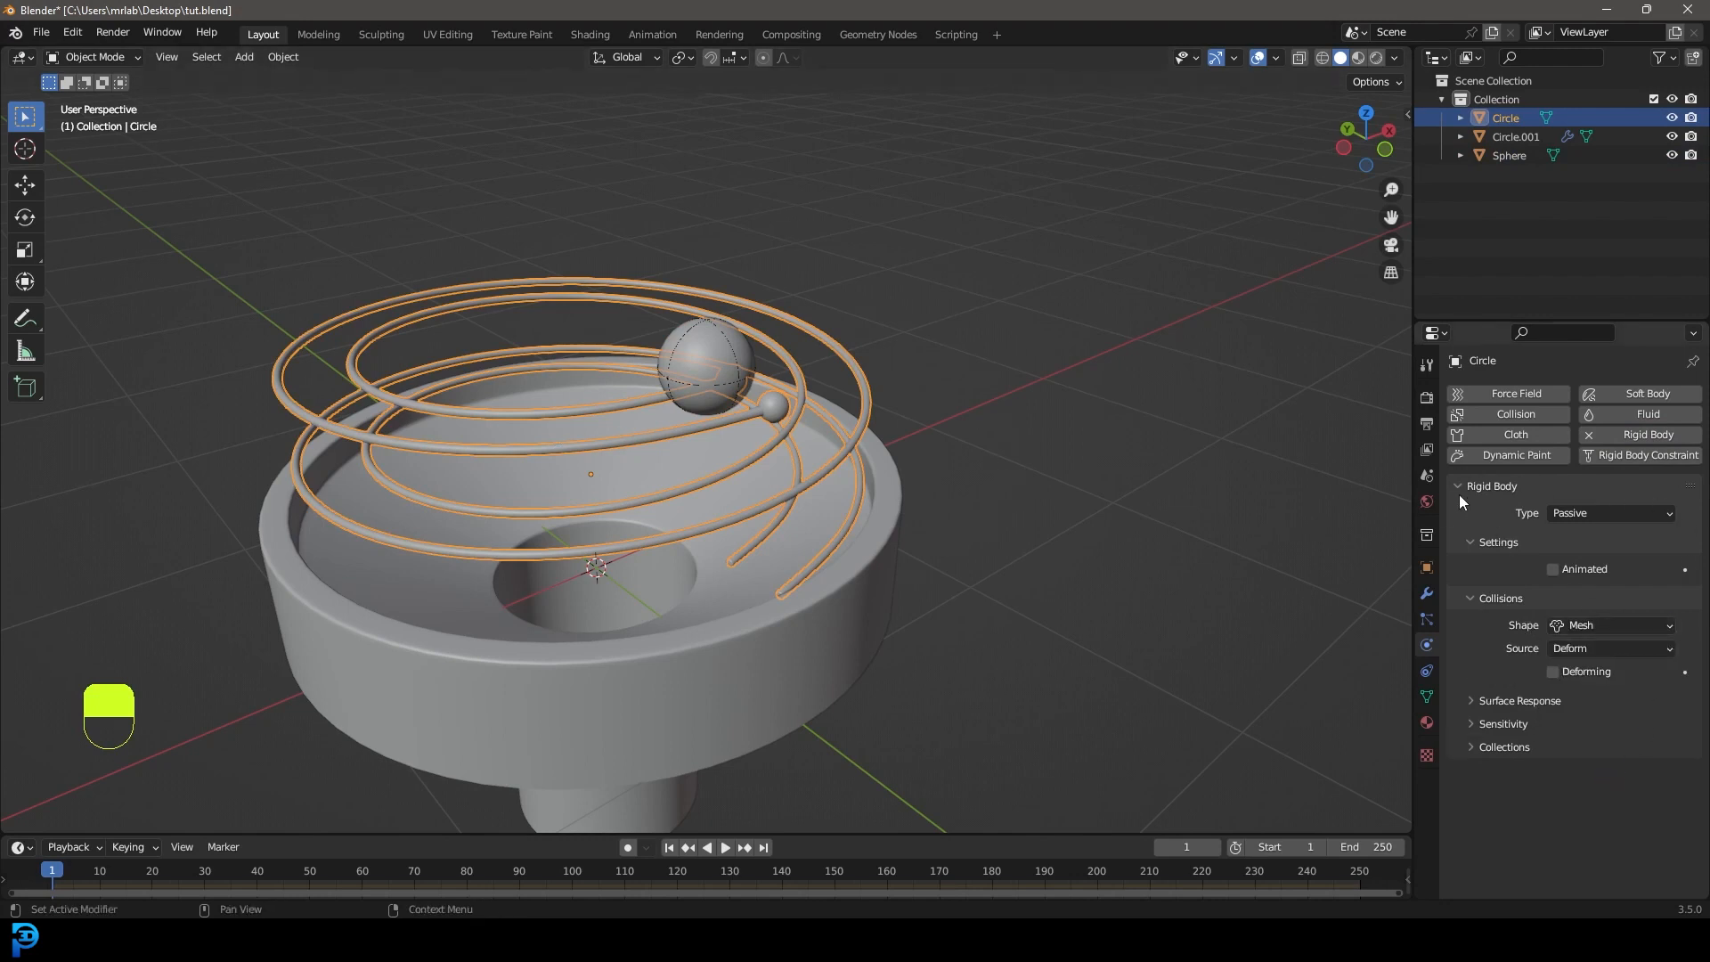
Make the funnel base a Passive rigid body with Mesh shape, then rewind to frame one.
{"action": "left_click", "coordinate": [725, 641]}
{"action": "mouse_move", "coordinate": [714, 623]}
{"action": "middle_mouse_down"}
{"action": "mouse_move", "coordinate": [701, 588]}
{"action": "mouse_move", "coordinate": [708, 615]}
{"action": "middle_mouse_up"}
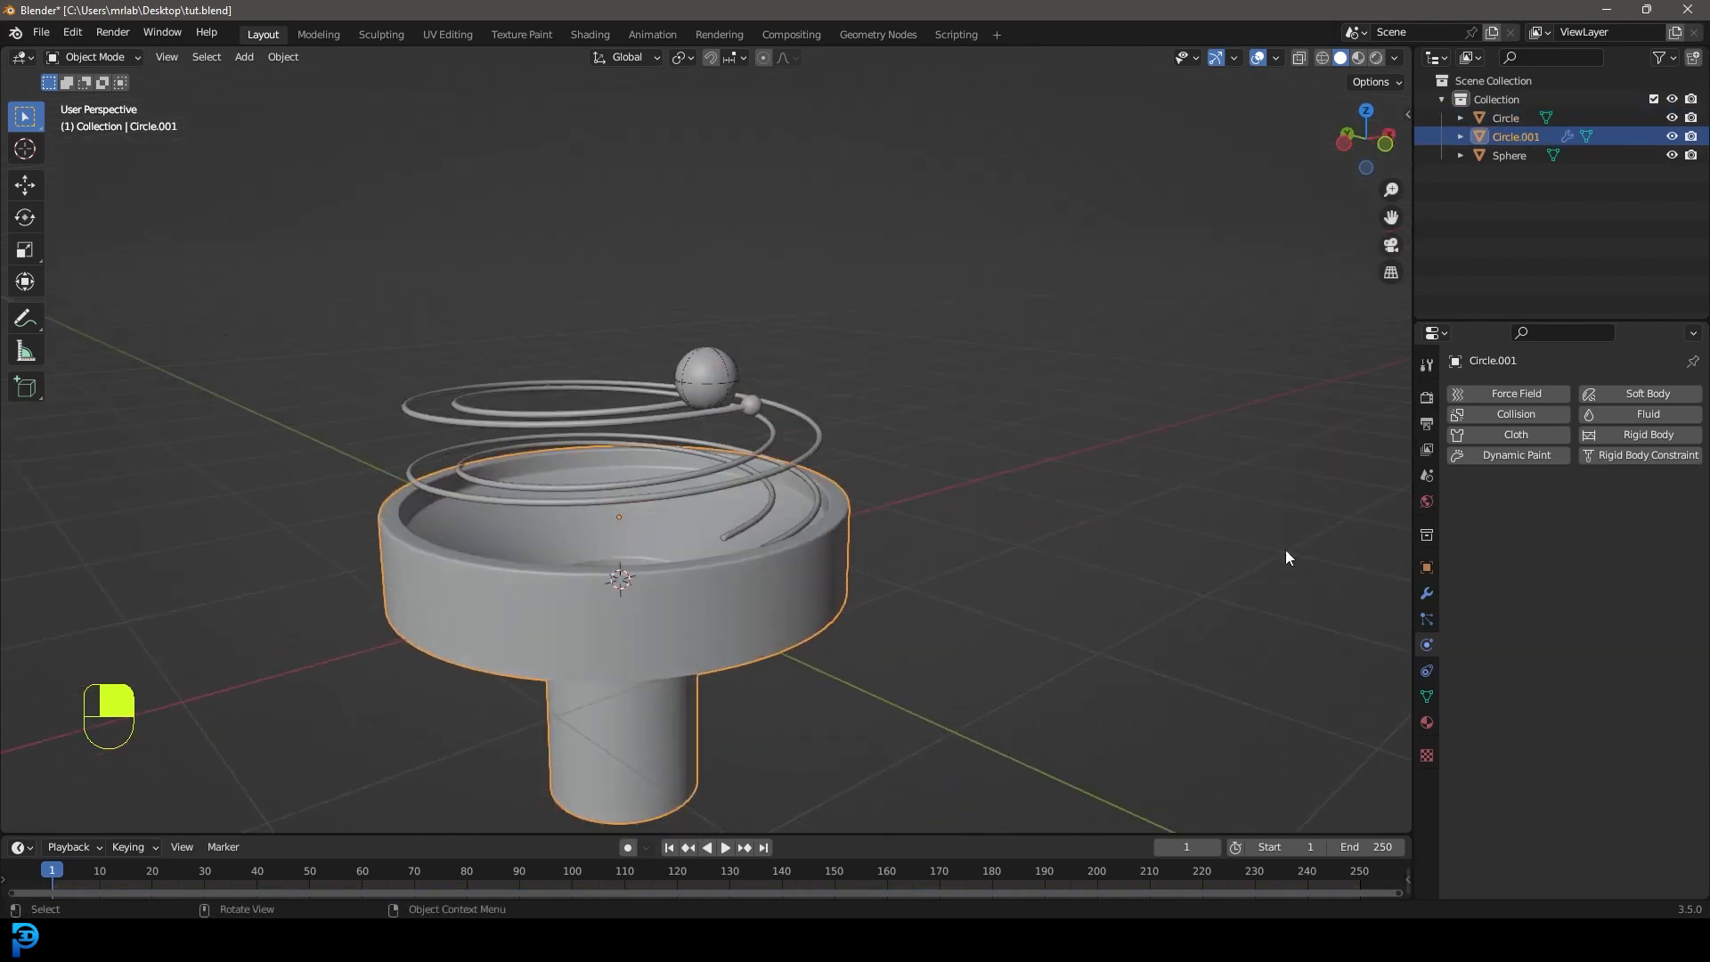
{"action": "left_click", "coordinate": [1650, 436]}
{"action": "left_click", "coordinate": [1590, 515]}
{"action": "left_click", "coordinate": [1583, 554]}
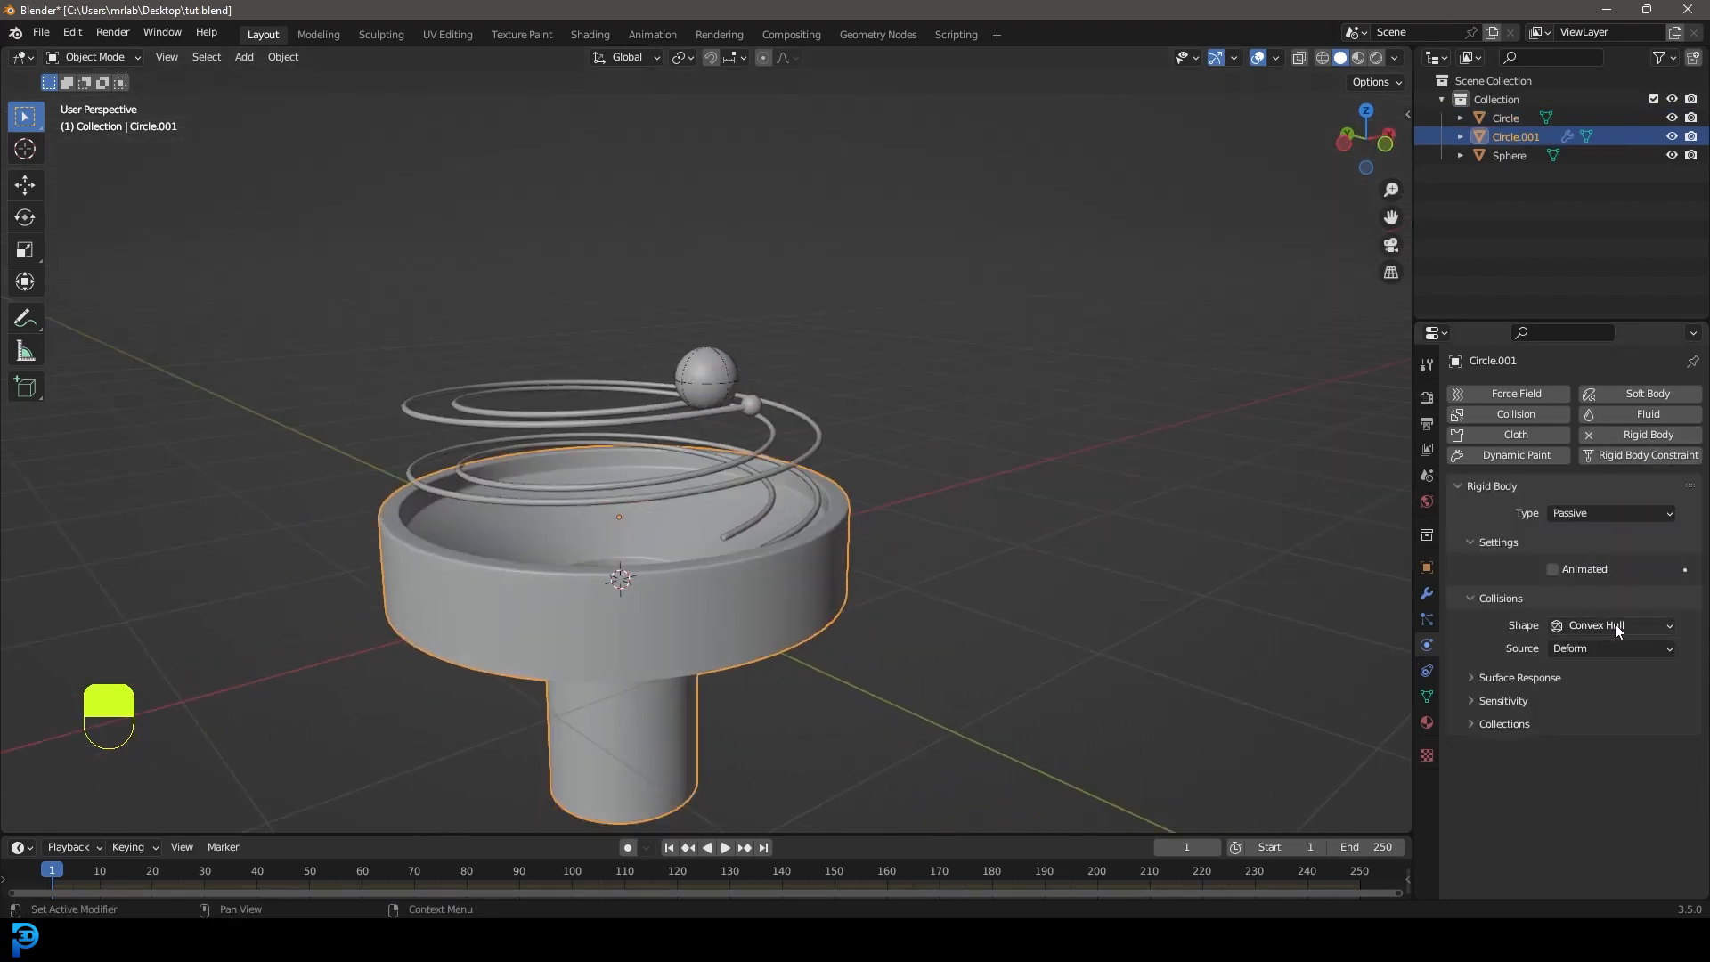
{"action": "left_click", "coordinate": [1615, 627]}
{"action": "left_click", "coordinate": [1606, 777]}
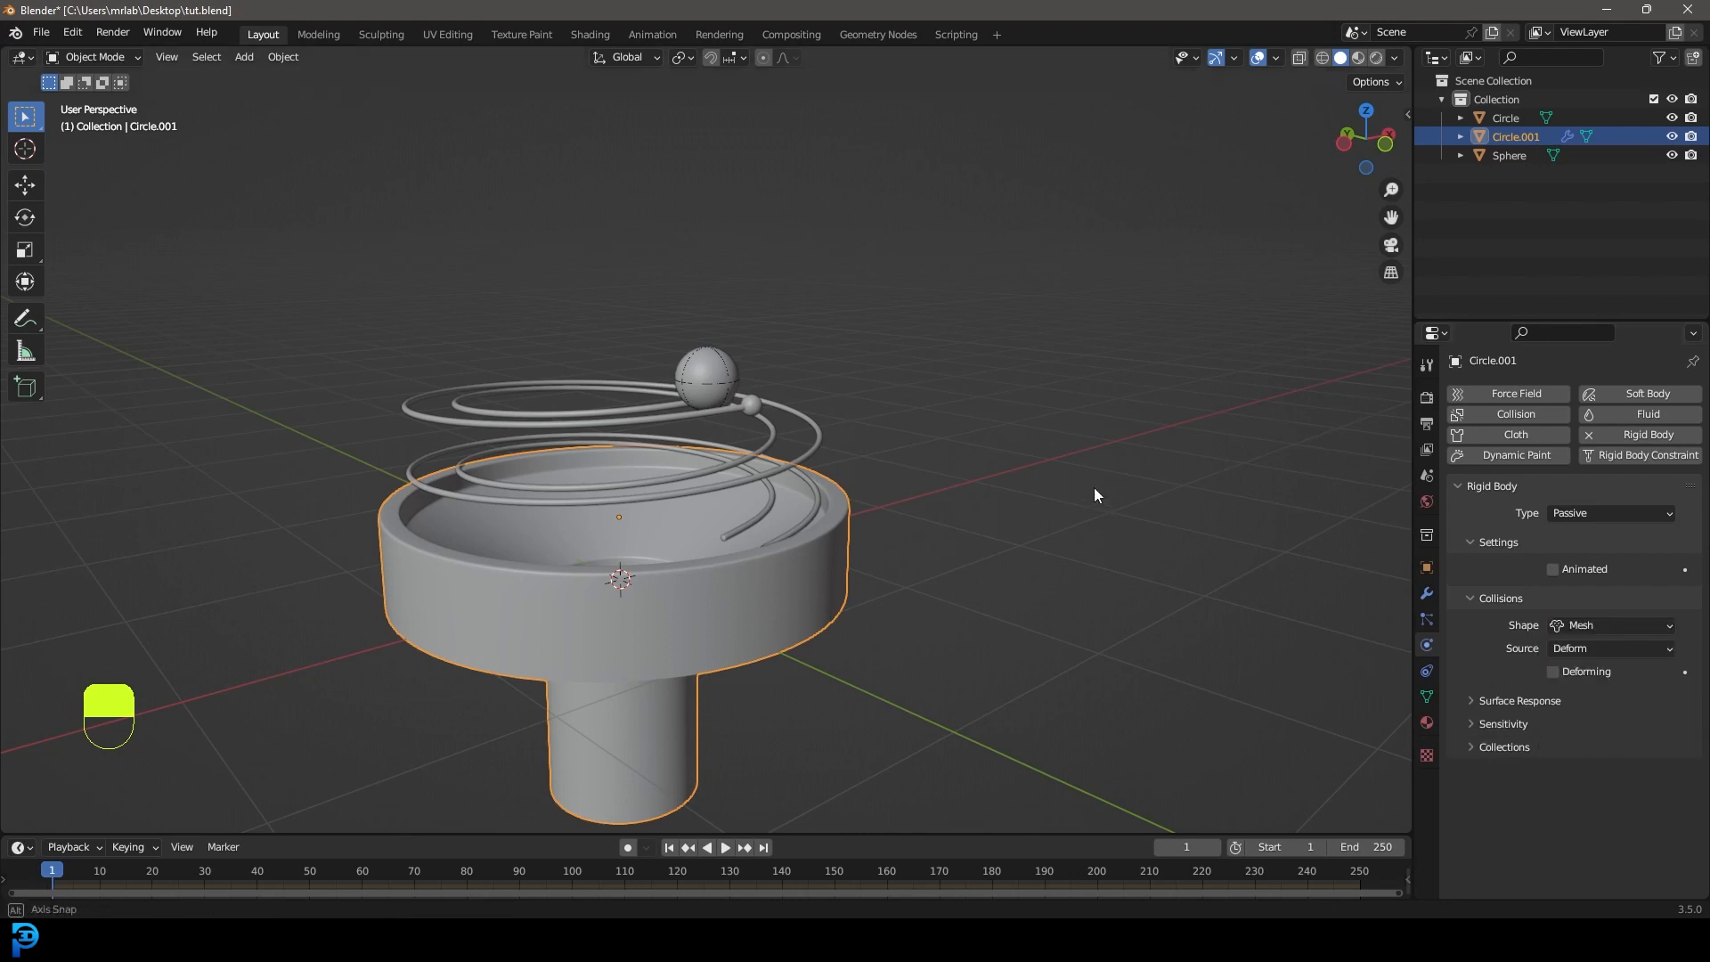
{"action": "middle_click_drag", "start_coordinate": [1095, 495], "coordinate": [1092, 519]}
{"action": "key", "text": "shift+Left"}
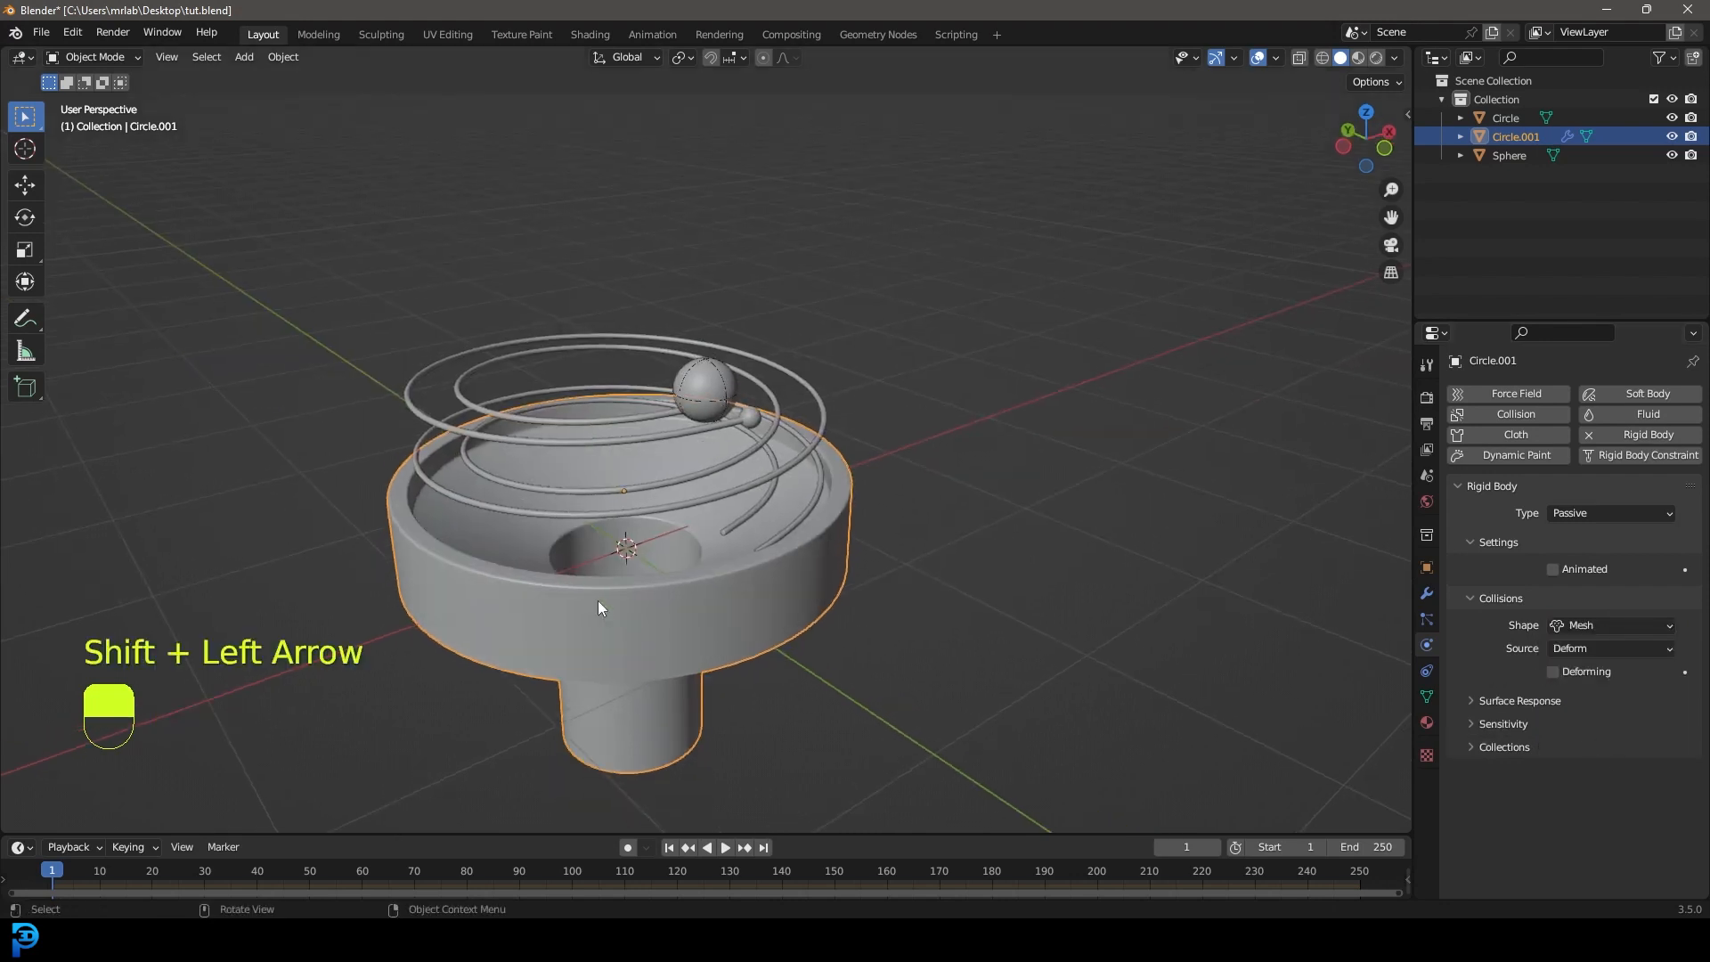
Enlarge the timeline, play the simulation to watch the ball, then rewind to the first frame.
{"action": "left_click_drag", "start_coordinate": [514, 831], "coordinate": [523, 617]}
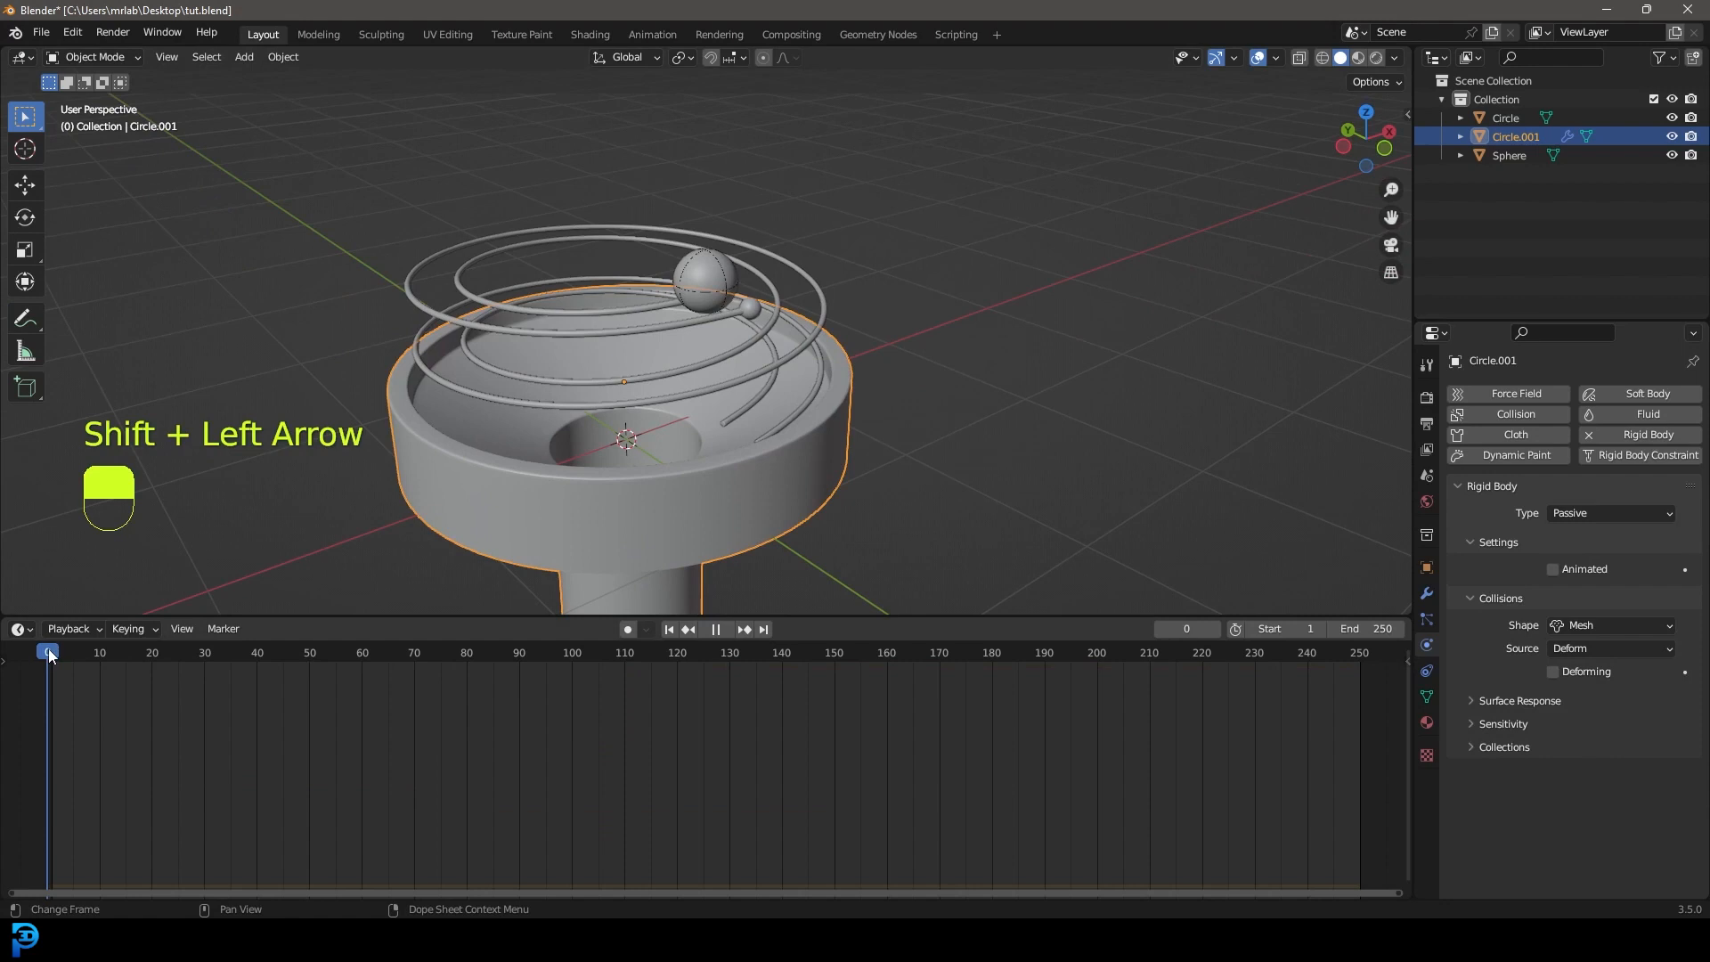
{"action": "key", "text": "space"}
{"action": "middle_click_drag", "start_coordinate": [751, 262], "coordinate": [779, 269]}
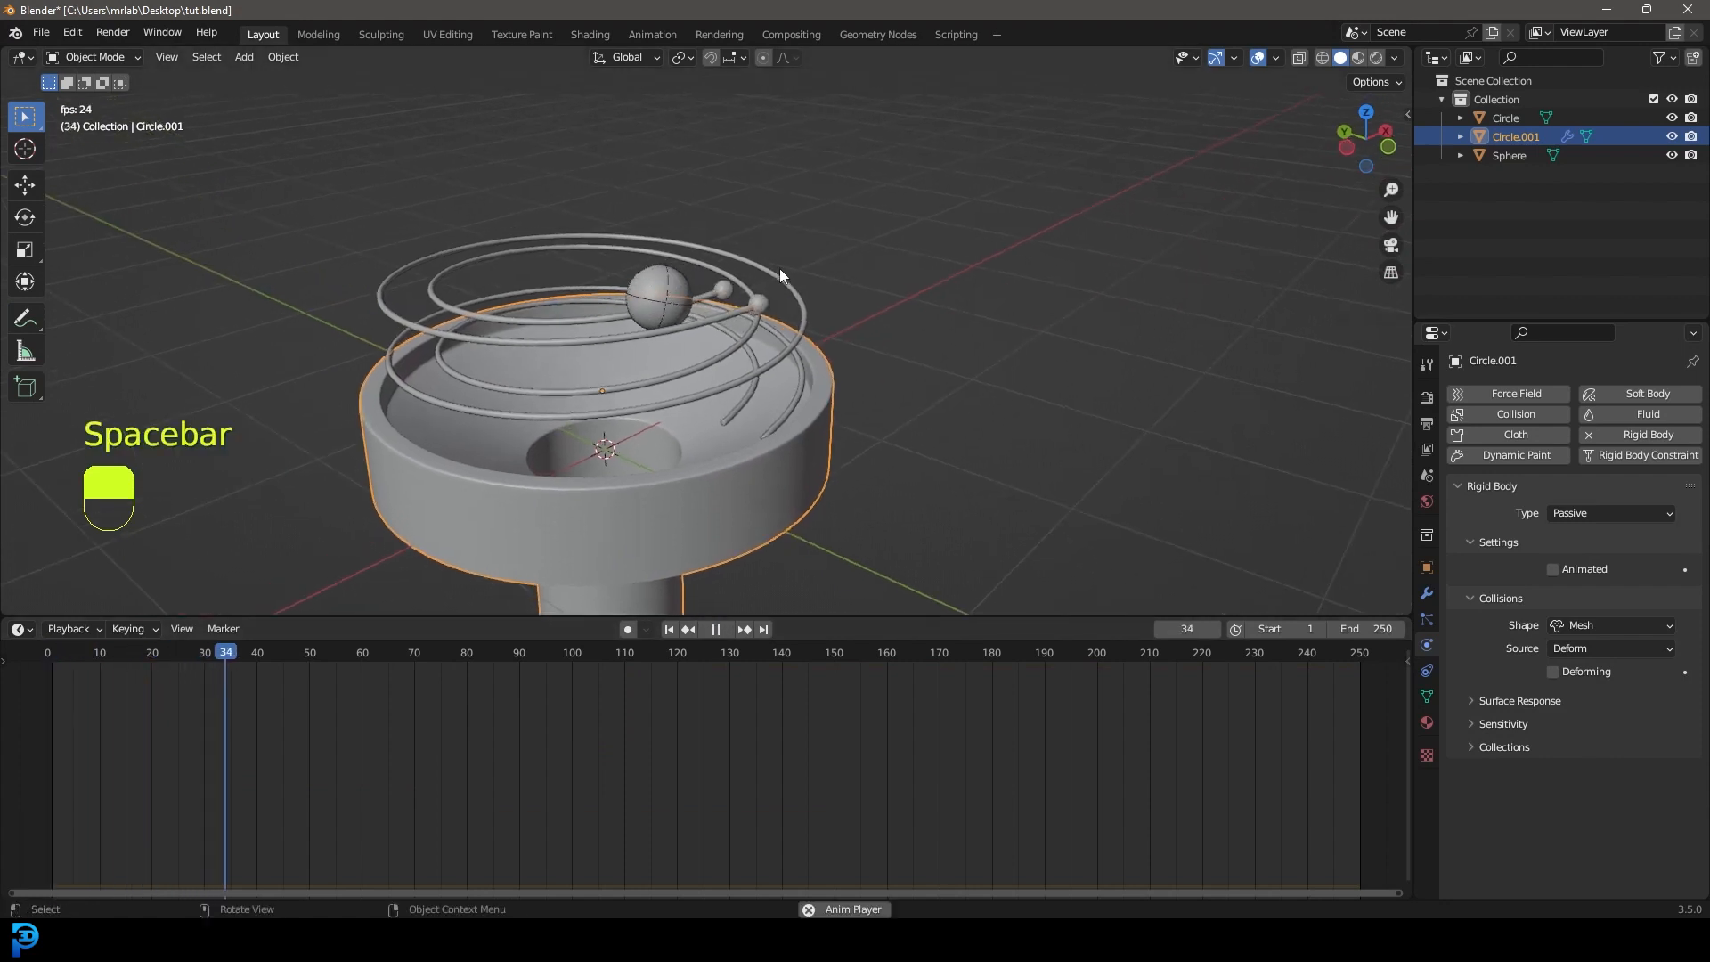
{"action": "key", "text": "alt+a"}
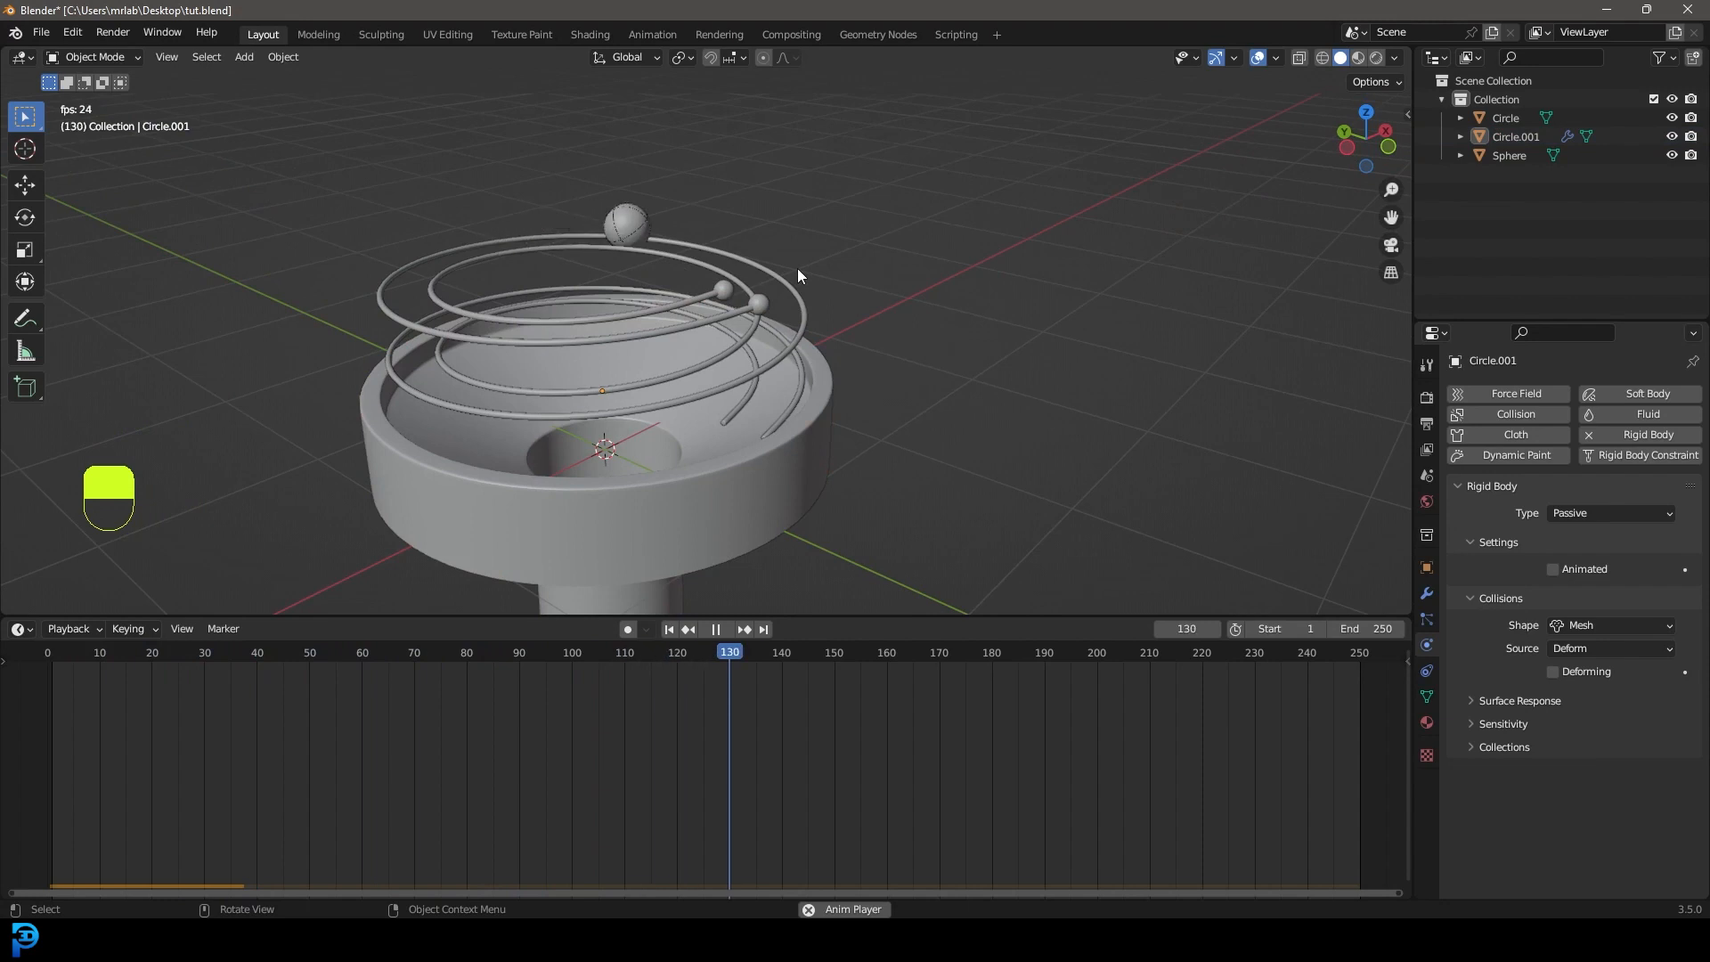
{"action": "middle_click_drag", "start_coordinate": [798, 269], "coordinate": [773, 312]}
{"action": "key", "text": "space"}
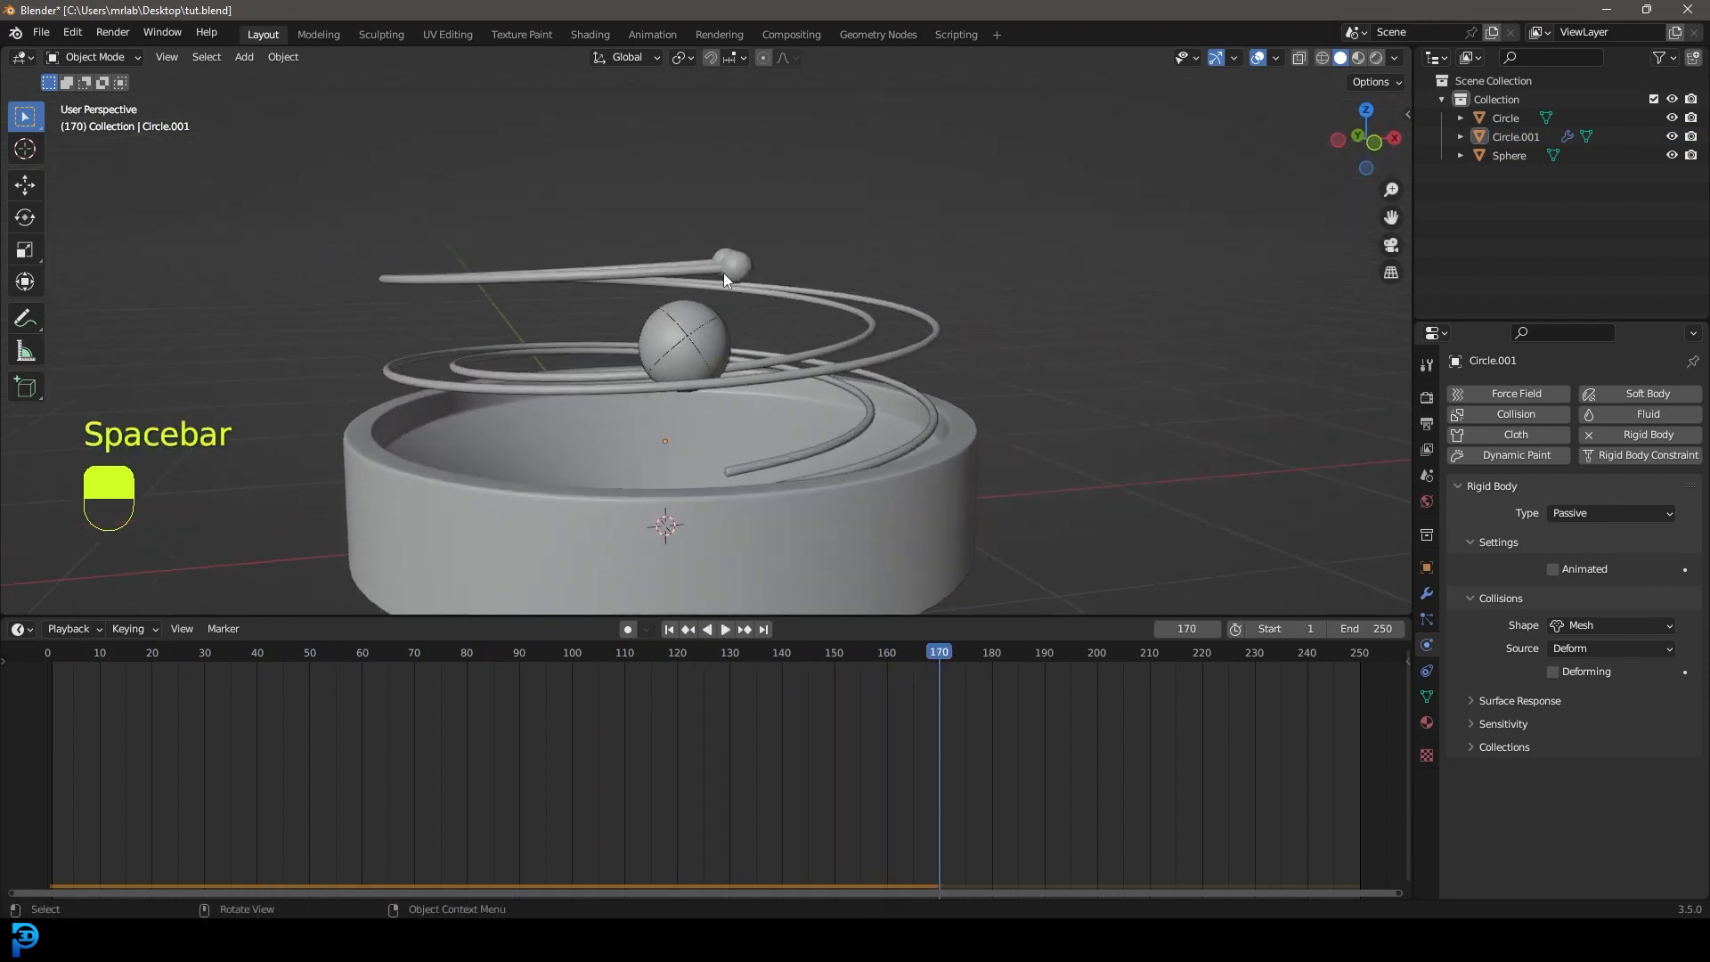
{"action": "middle_click_drag", "start_coordinate": [729, 310], "coordinate": [698, 327]}
{"action": "left_click", "coordinate": [699, 328]}
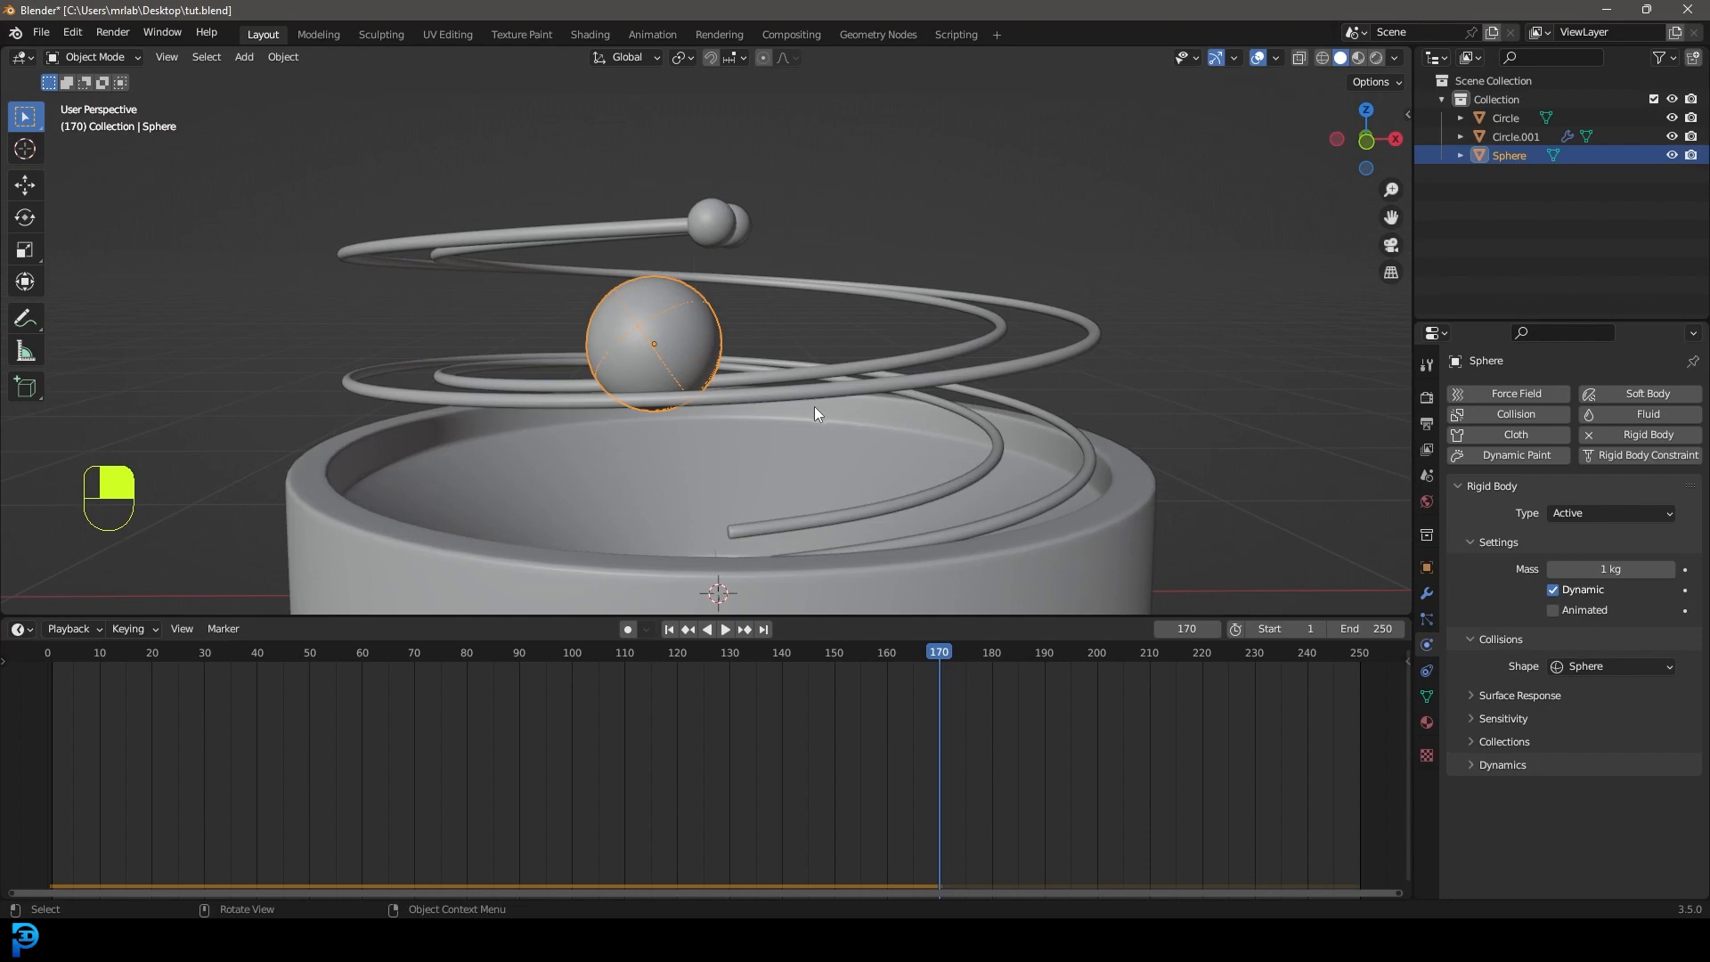
{"action": "key", "text": "shift+Left"}
Scale the ball slightly larger and apply its new scale.
{"action": "mouse_move", "coordinate": [877, 383]}
{"action": "middle_mouse_down"}
{"action": "mouse_move", "coordinate": [849, 349]}
{"action": "mouse_move", "coordinate": [855, 365]}
{"action": "middle_mouse_up"}
{"action": "key", "text": "s"}
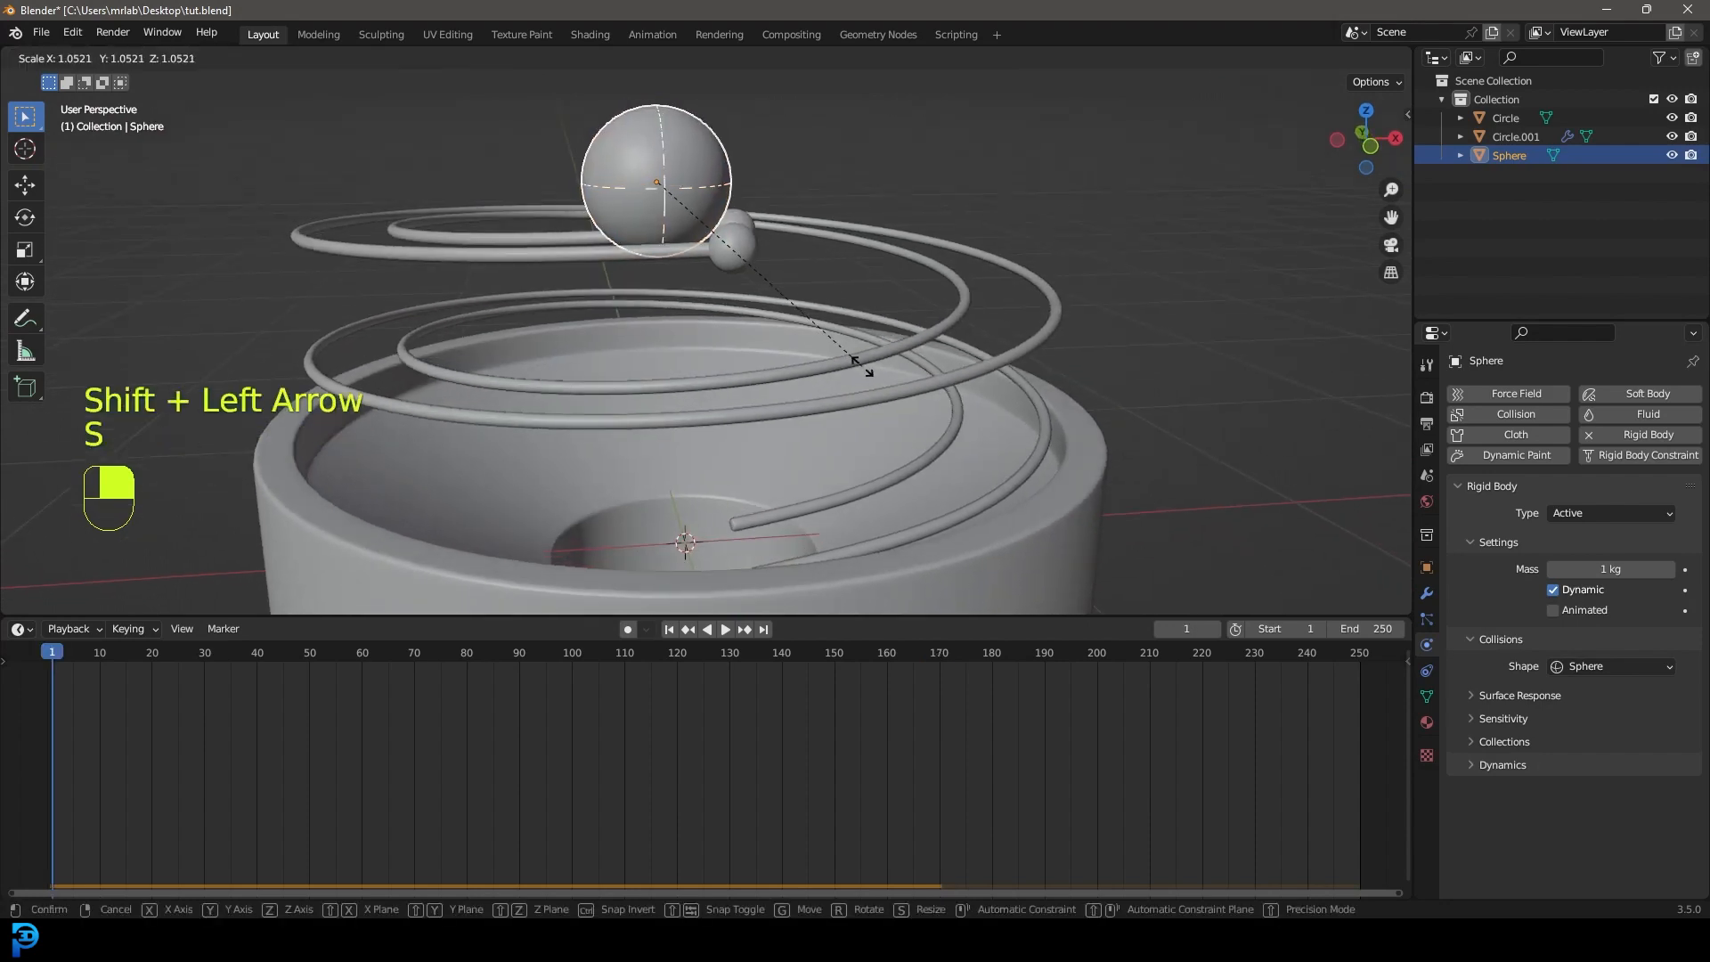
{"action": "left_click", "coordinate": [695, 269]}
{"action": "middle_click_drag", "start_coordinate": [694, 268], "coordinate": [855, 294]}
{"action": "key", "text": "ctrl+a"}
{"action": "left_click", "coordinate": [859, 276]}
Replay the simulation, stopping at frame 183.
{"action": "key", "text": "space"}
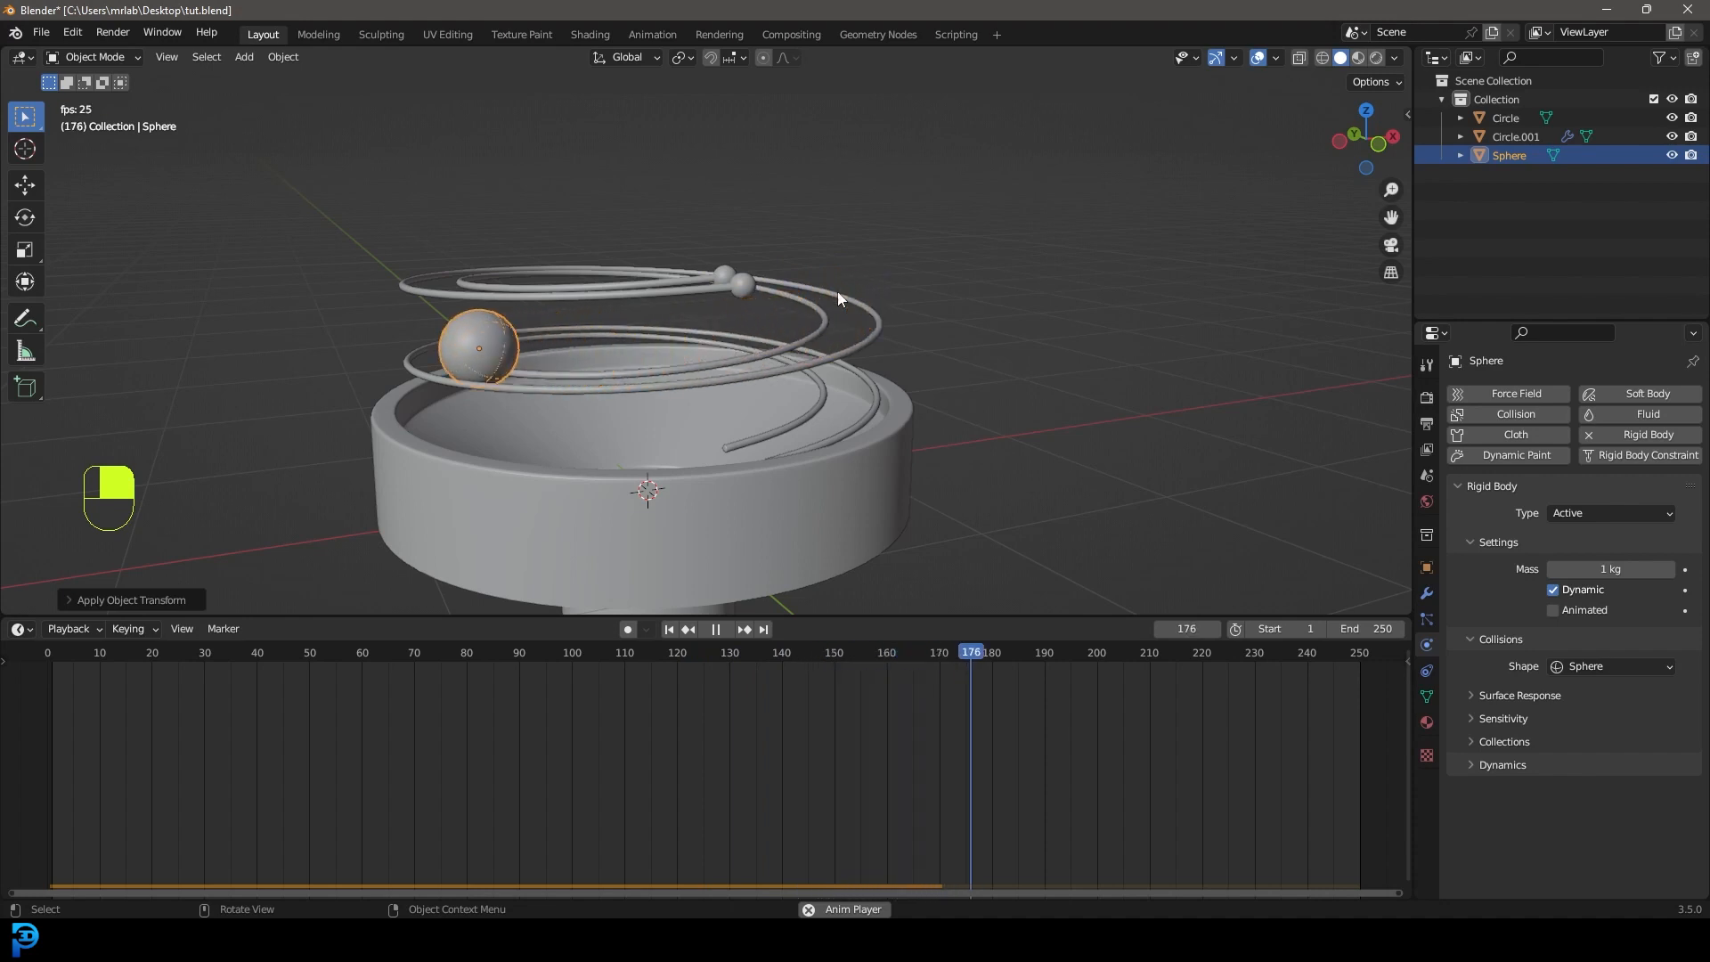
{"action": "key", "text": "space"}
{"action": "middle_click_drag", "start_coordinate": [675, 340], "coordinate": [739, 402]}
{"action": "key", "text": "alt+a"}
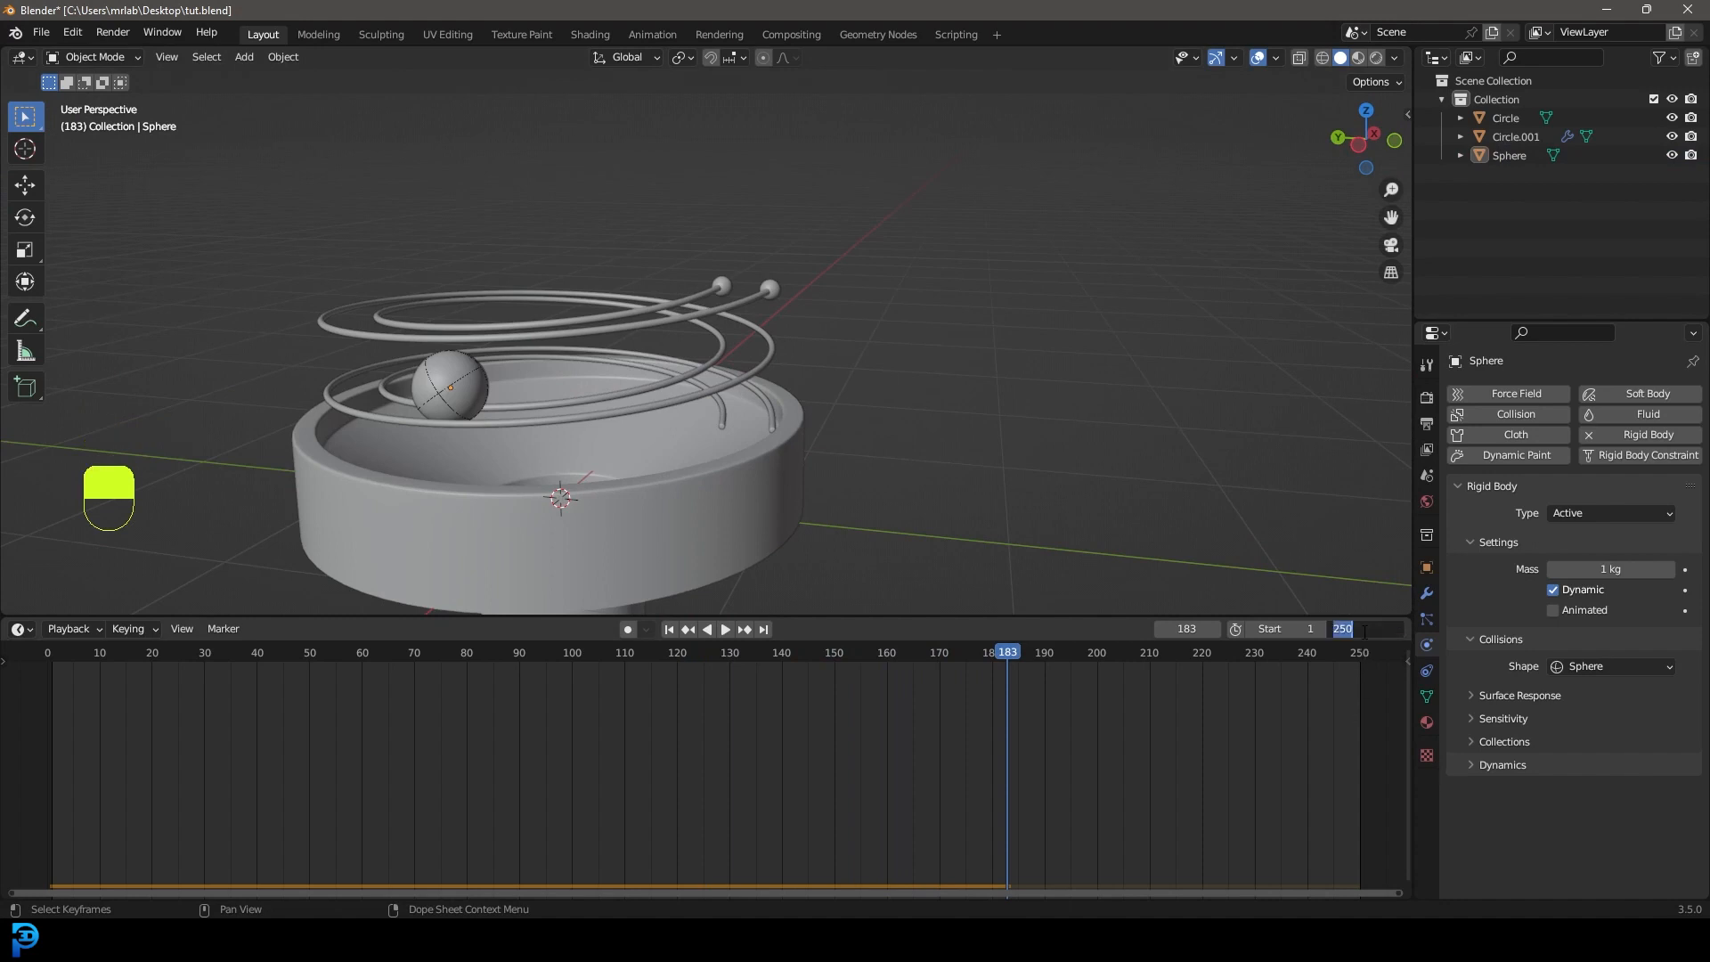
Set the end frame to 400, expand Rigid Body World Cache, and replay from frame 0.
{"action": "key", "text": "Return"}
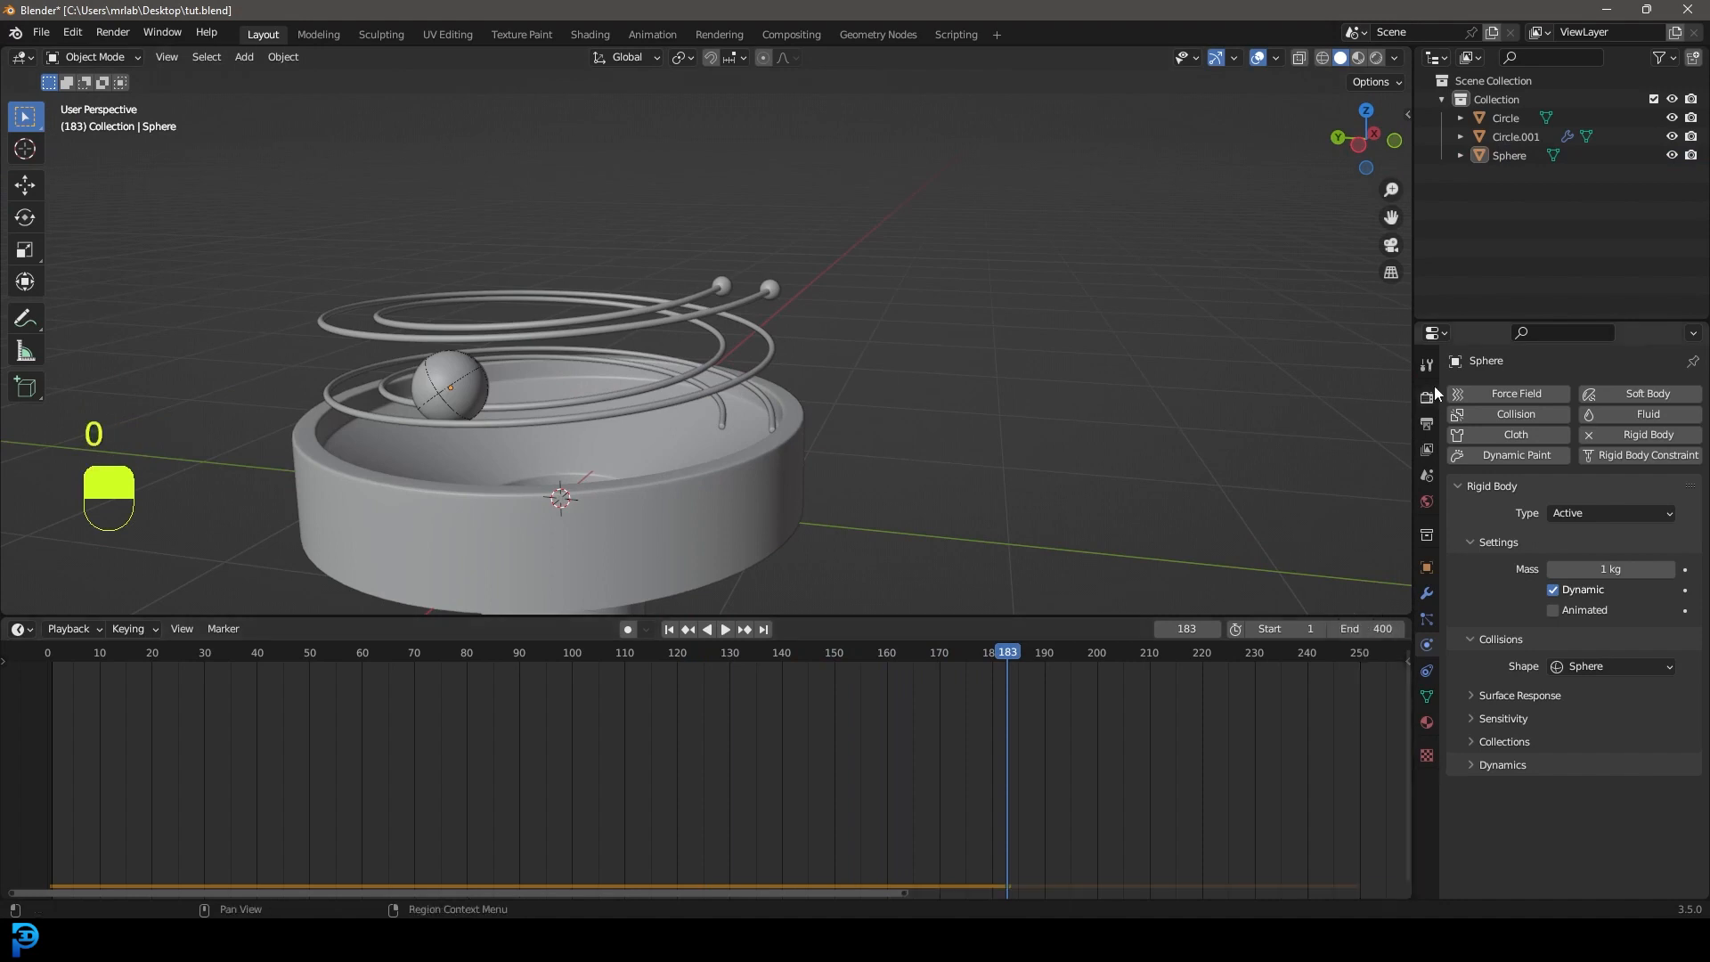
{"action": "scroll", "coordinate": [1000, 764], "scroll_direction": "down", "scroll_amount": 5}
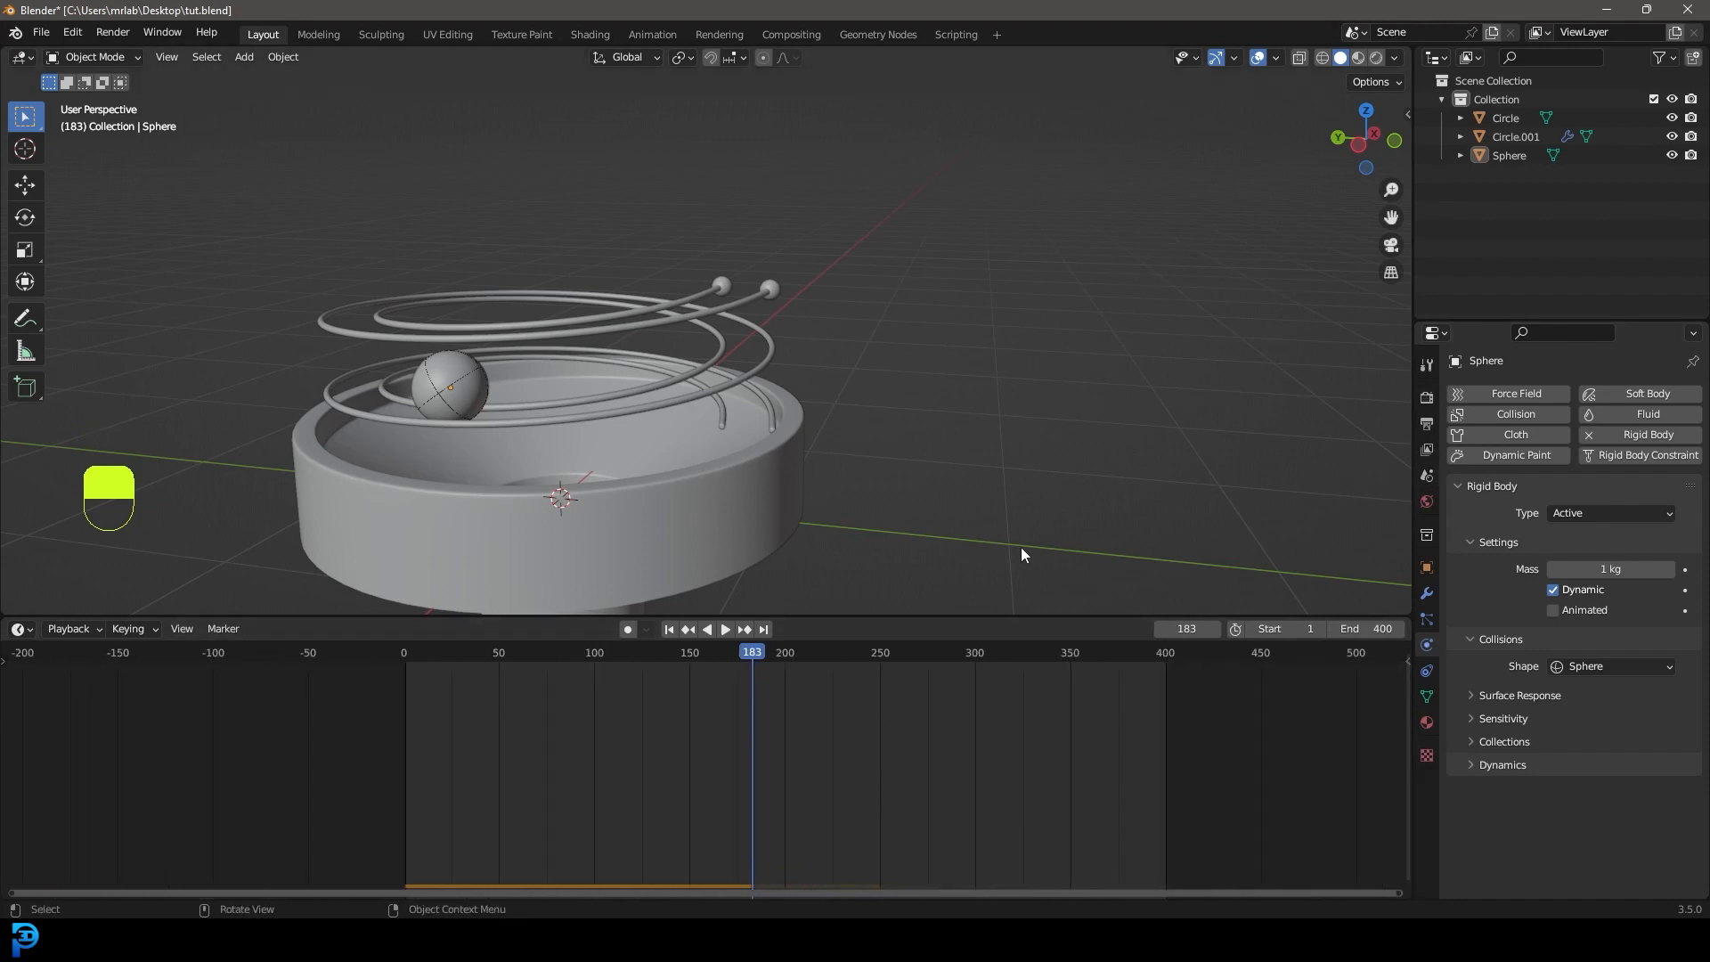
{"action": "left_click", "coordinate": [1429, 476]}
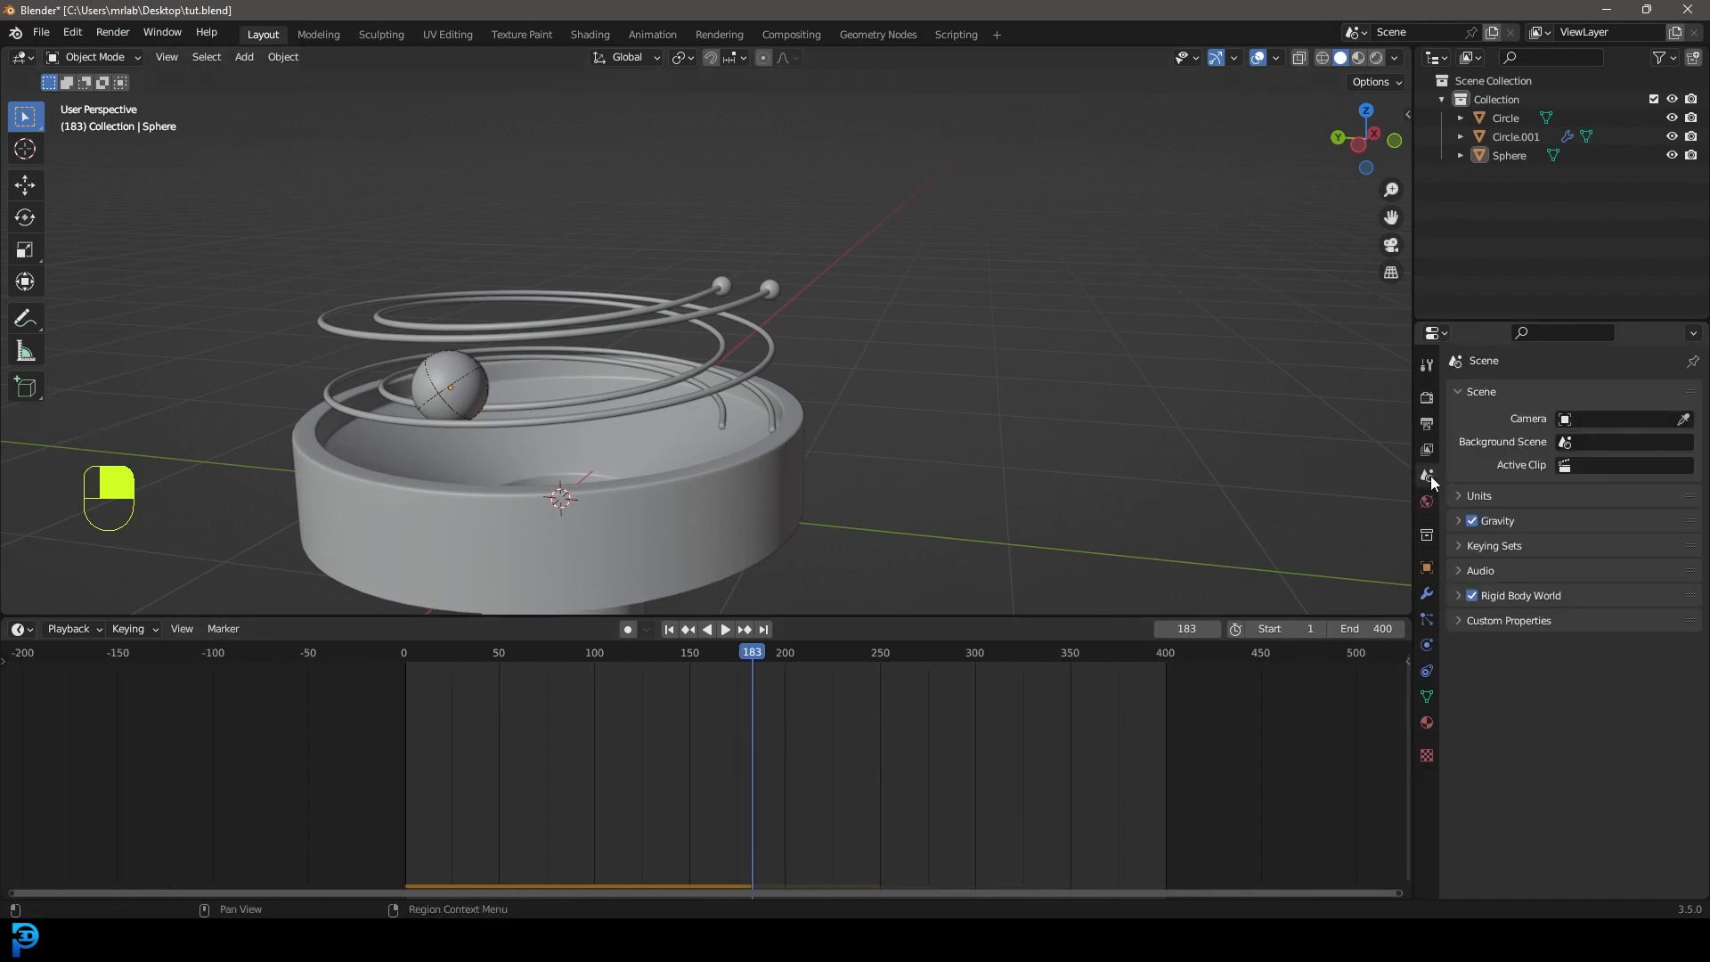
{"action": "left_click", "coordinate": [1455, 595]}
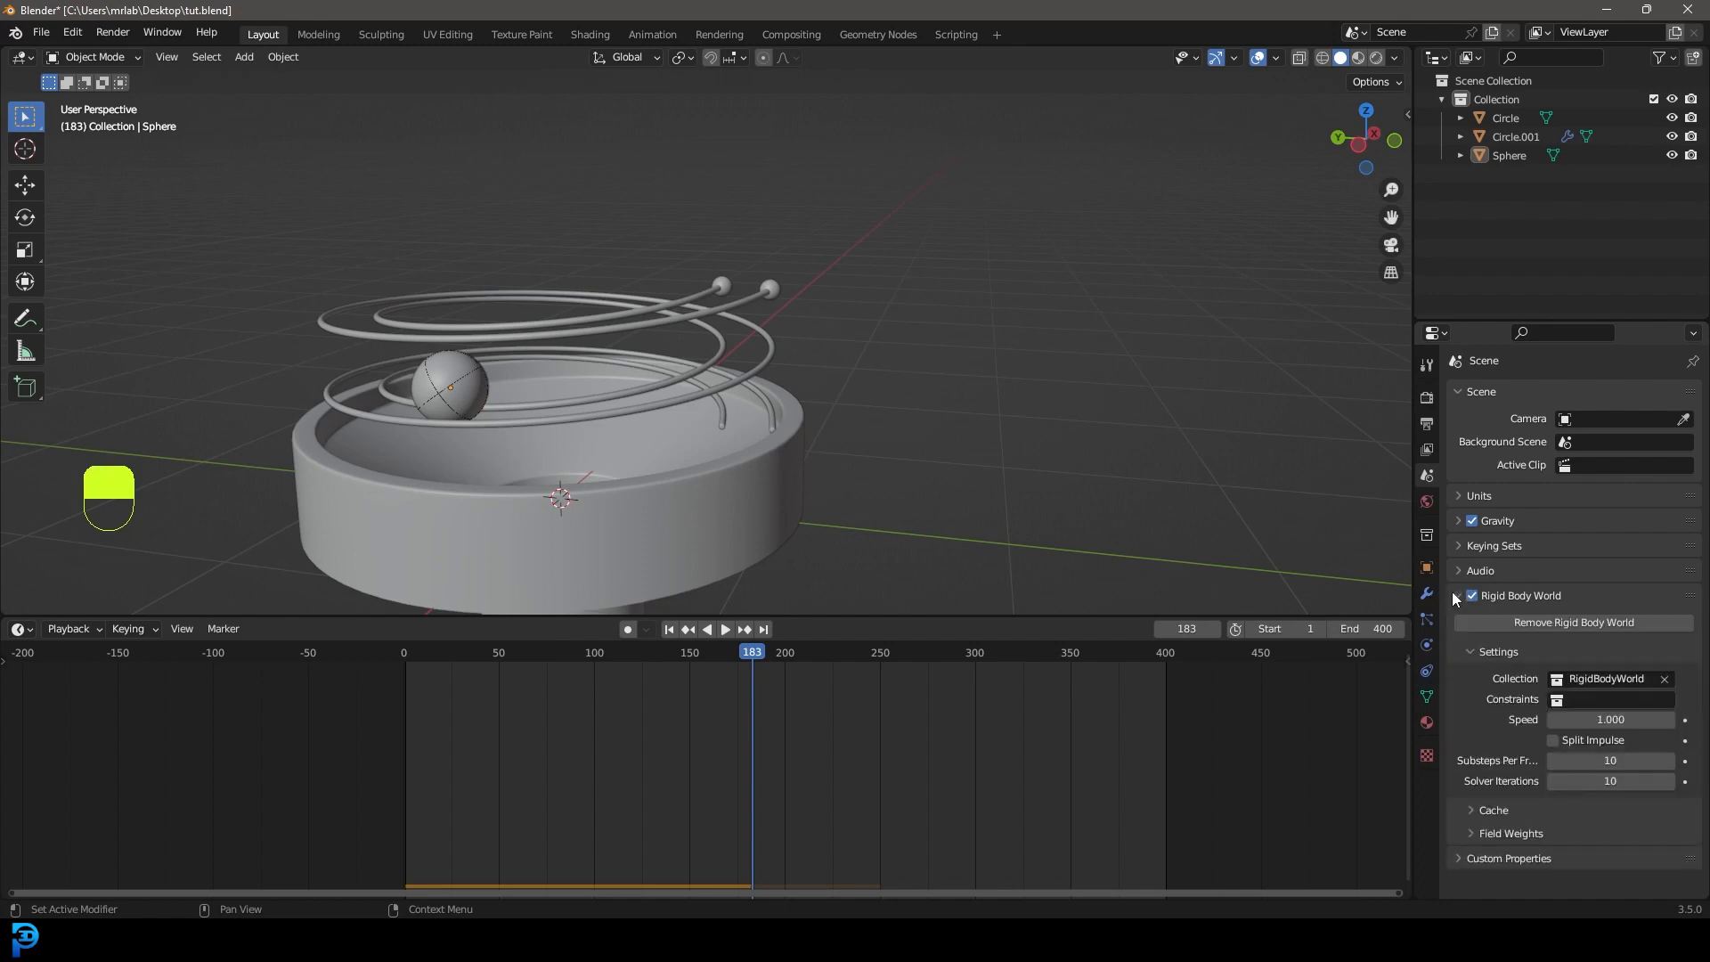
{"action": "left_click", "coordinate": [1478, 810]}
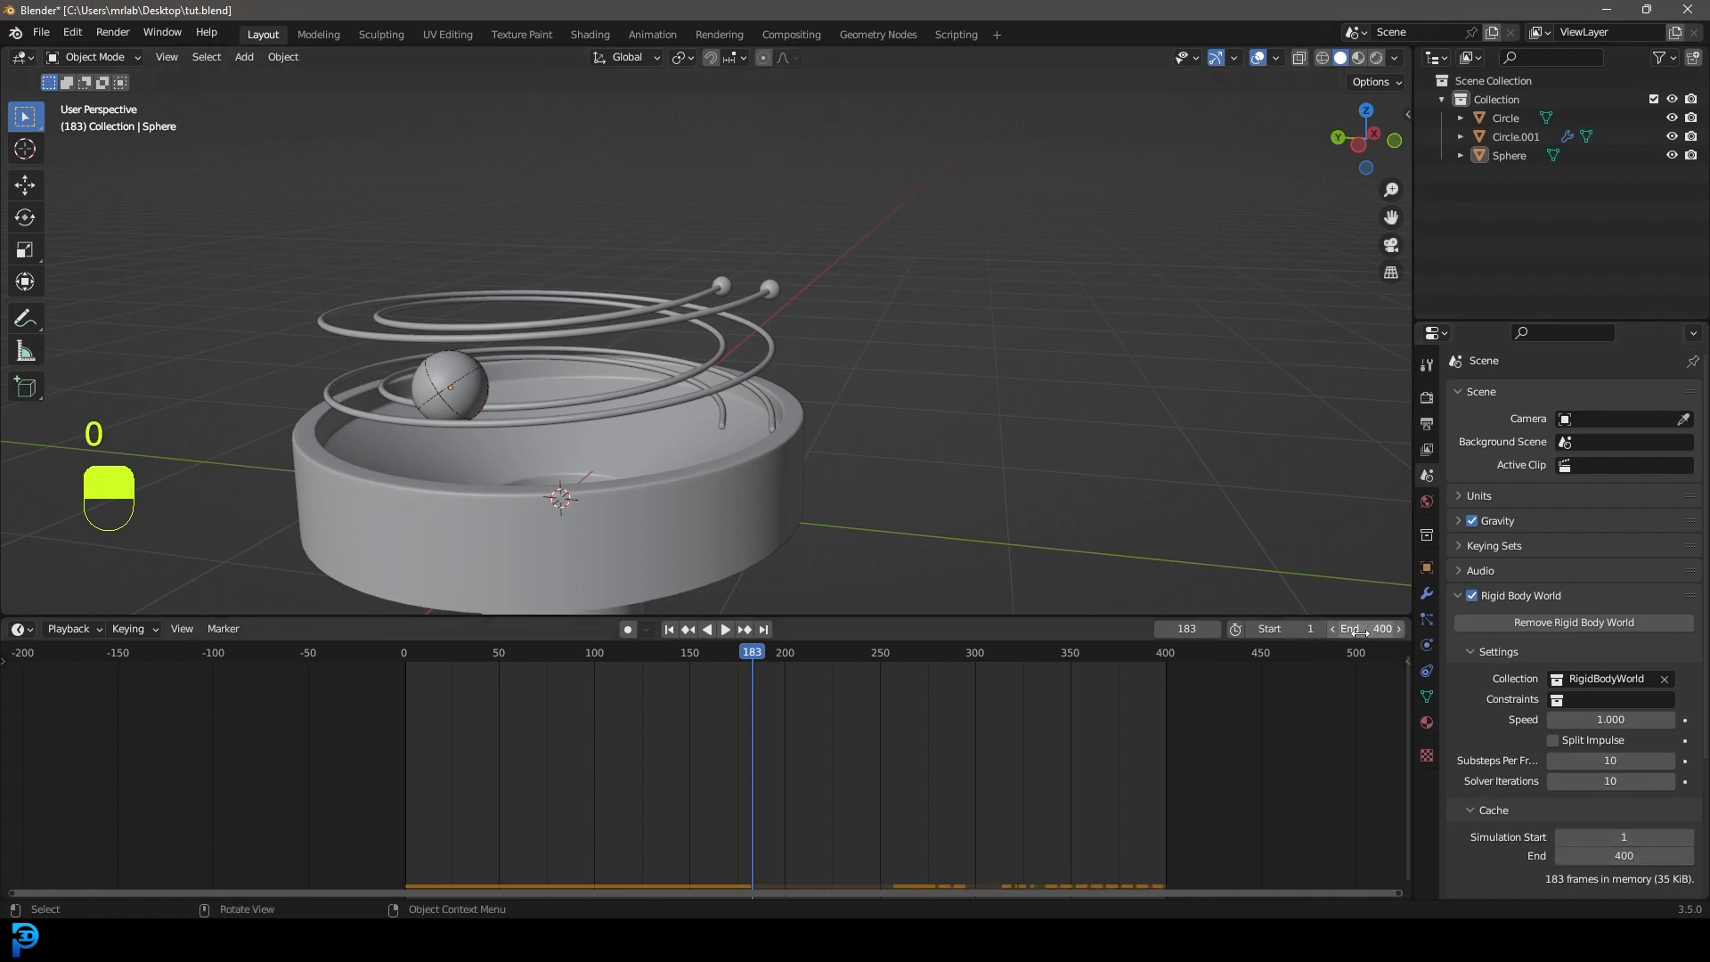
{"action": "left_click_drag", "start_coordinate": [779, 653], "coordinate": [402, 677]}
{"action": "key", "text": "space"}
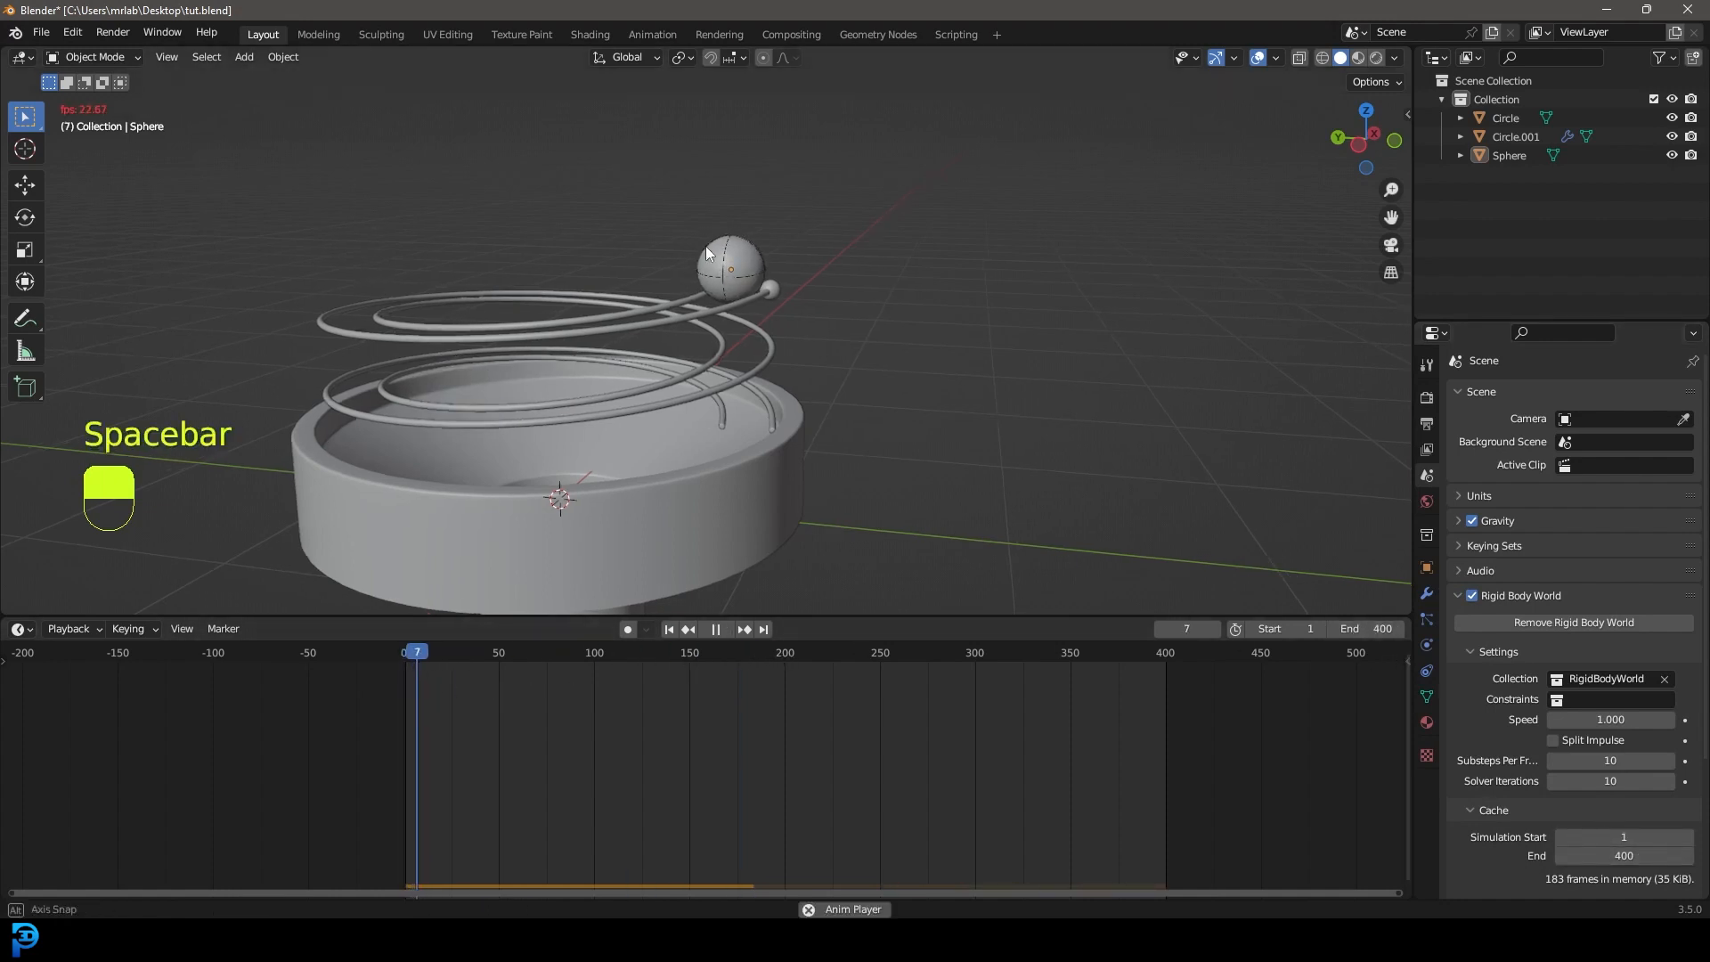
Stop playback, set the end frame to 500, and replay the ball simulation from the first frame.
{"action": "middle_click_drag", "start_coordinate": [766, 265], "coordinate": [933, 311], "text": "shift"}
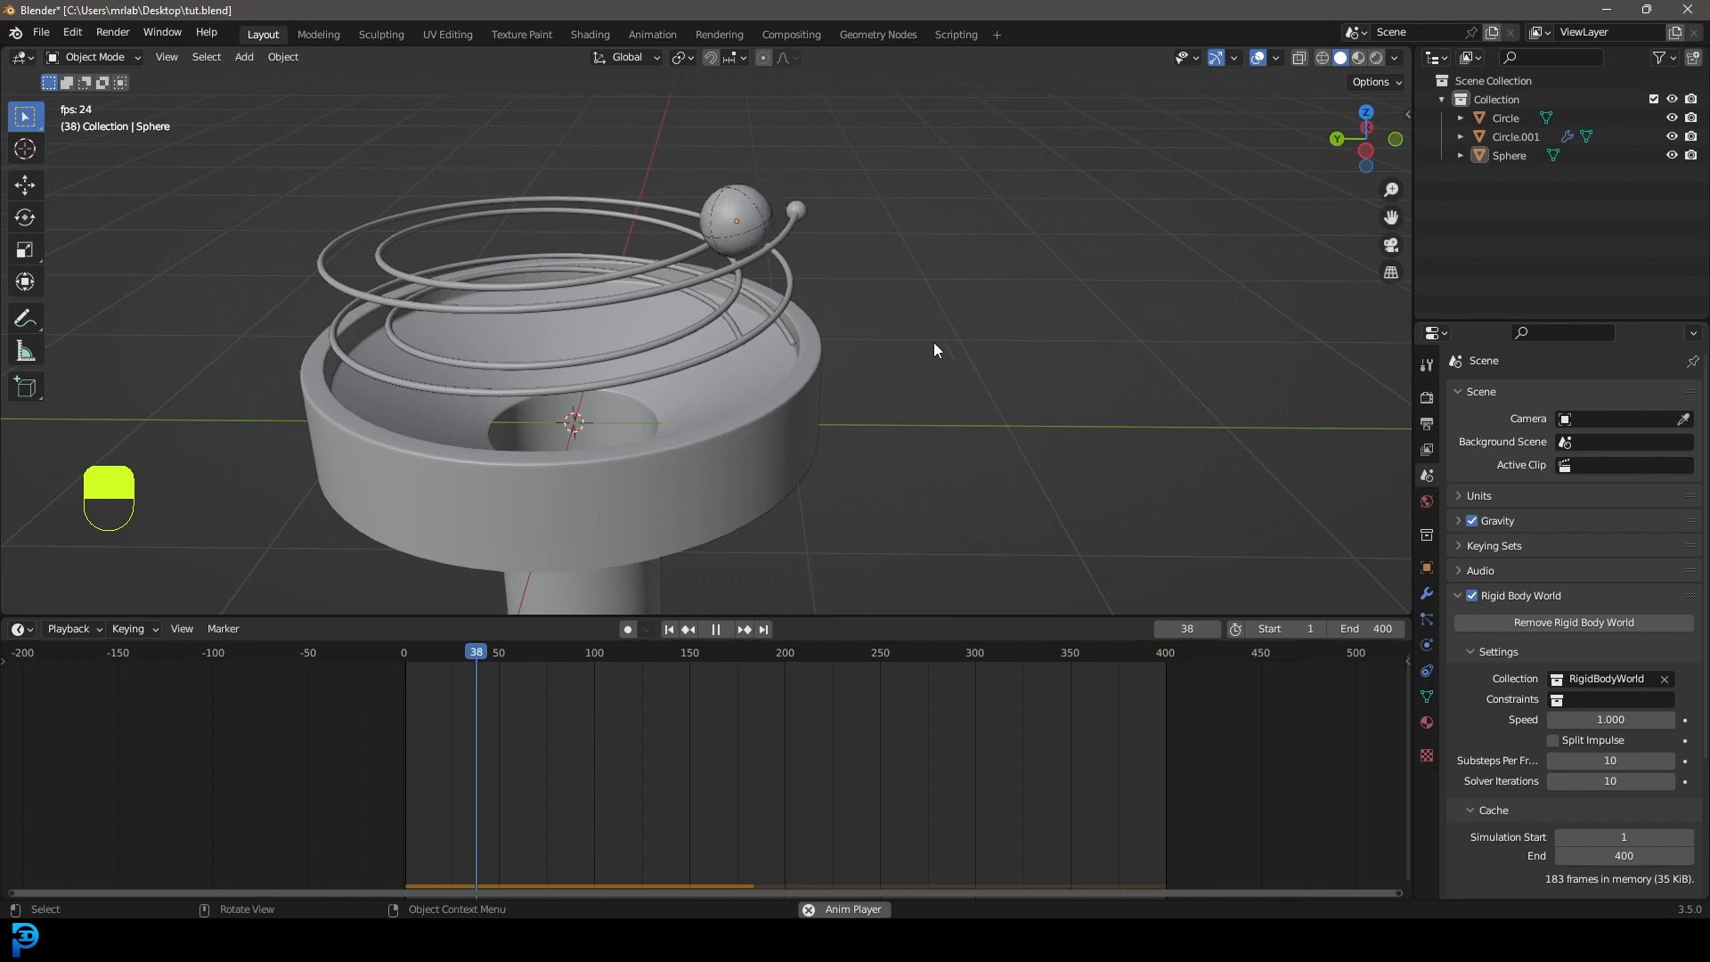
{"action": "key", "text": "space"}
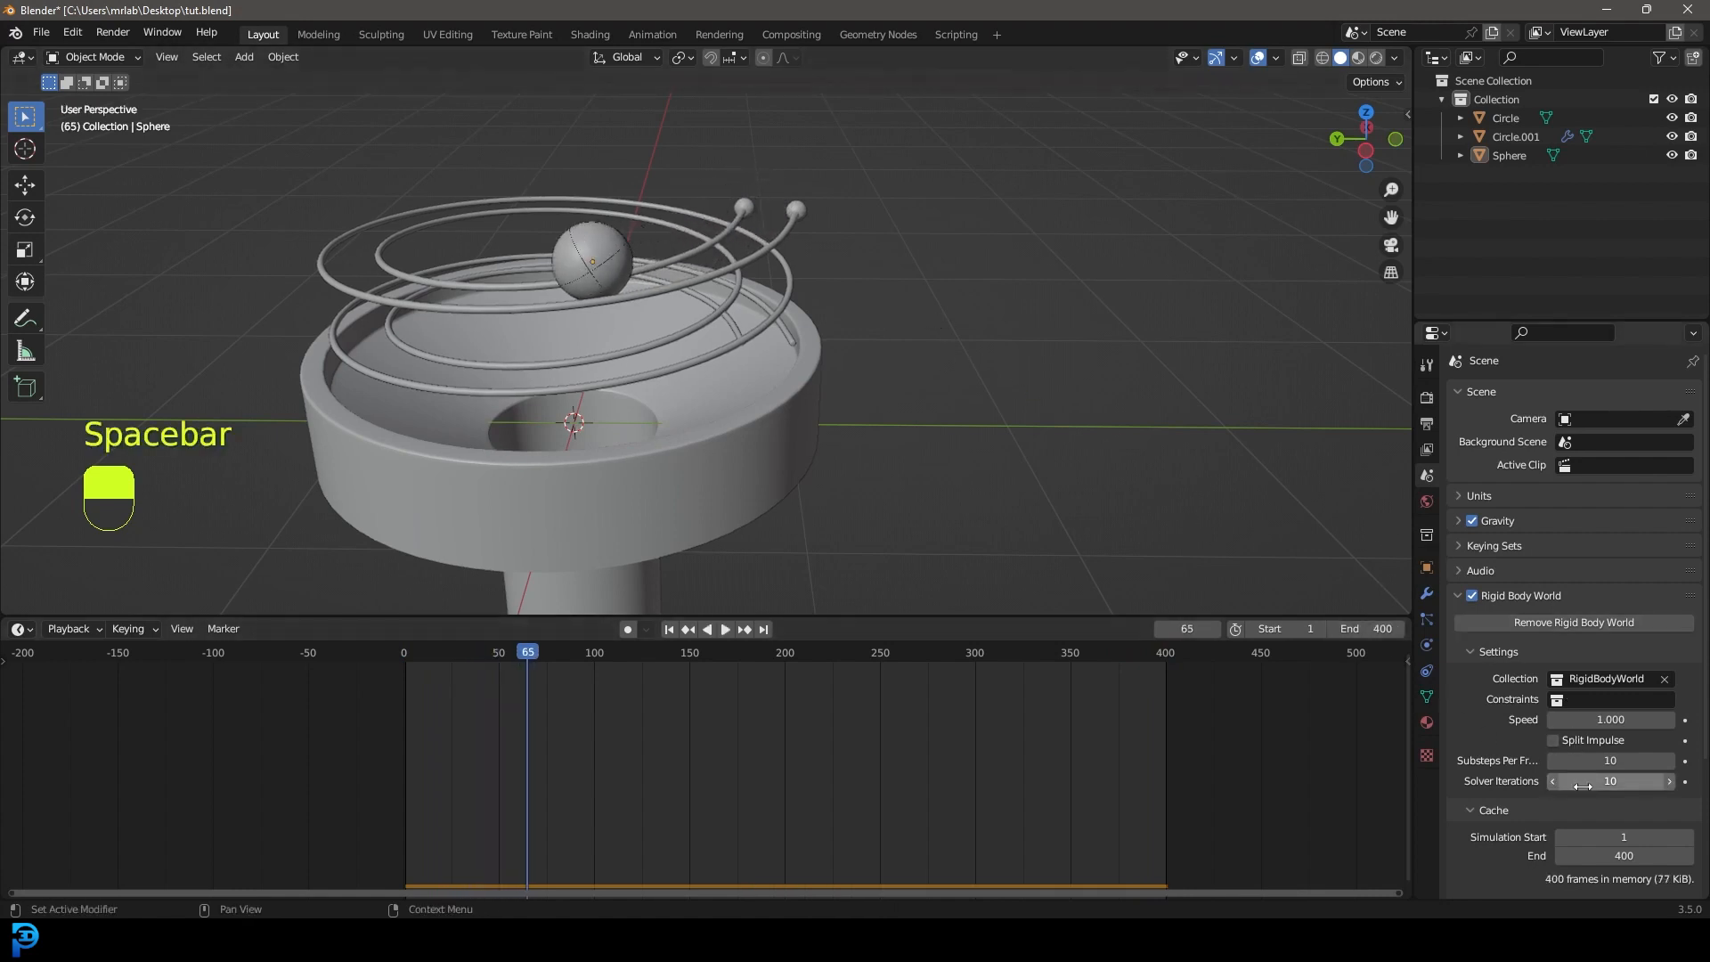
{"action": "scroll", "coordinate": [1548, 824], "scroll_direction": "down", "scroll_amount": 2}
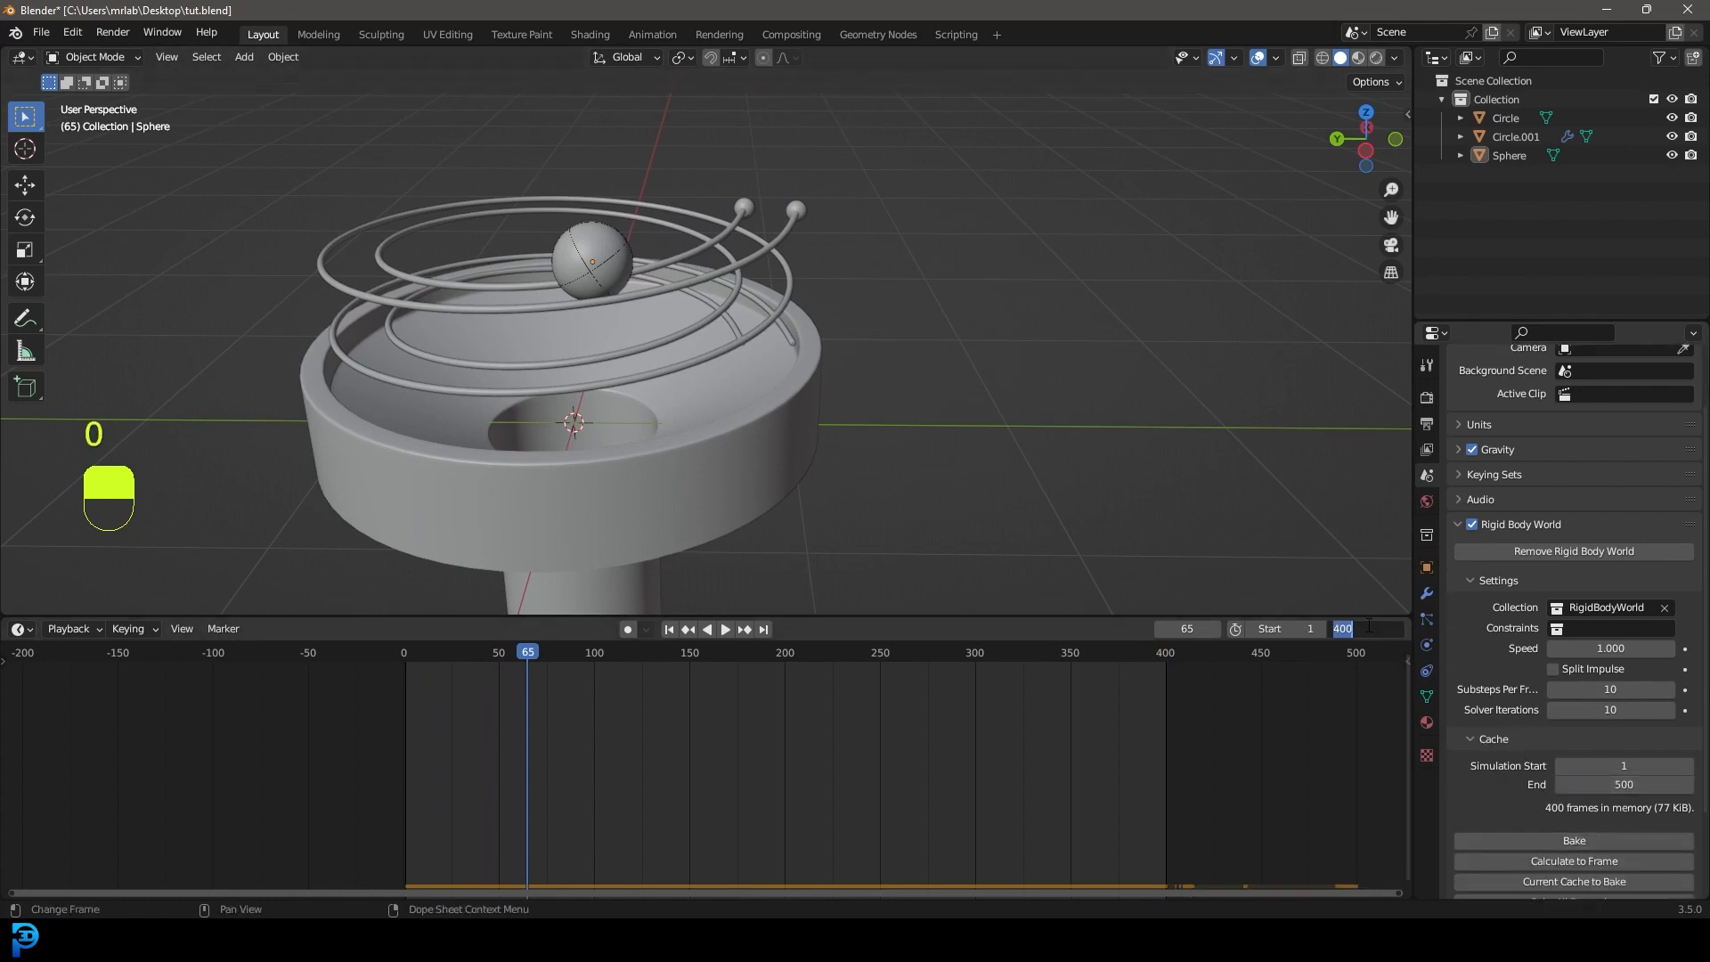
{"action": "key", "text": "Return"}
{"action": "key", "text": "shift+Left"}
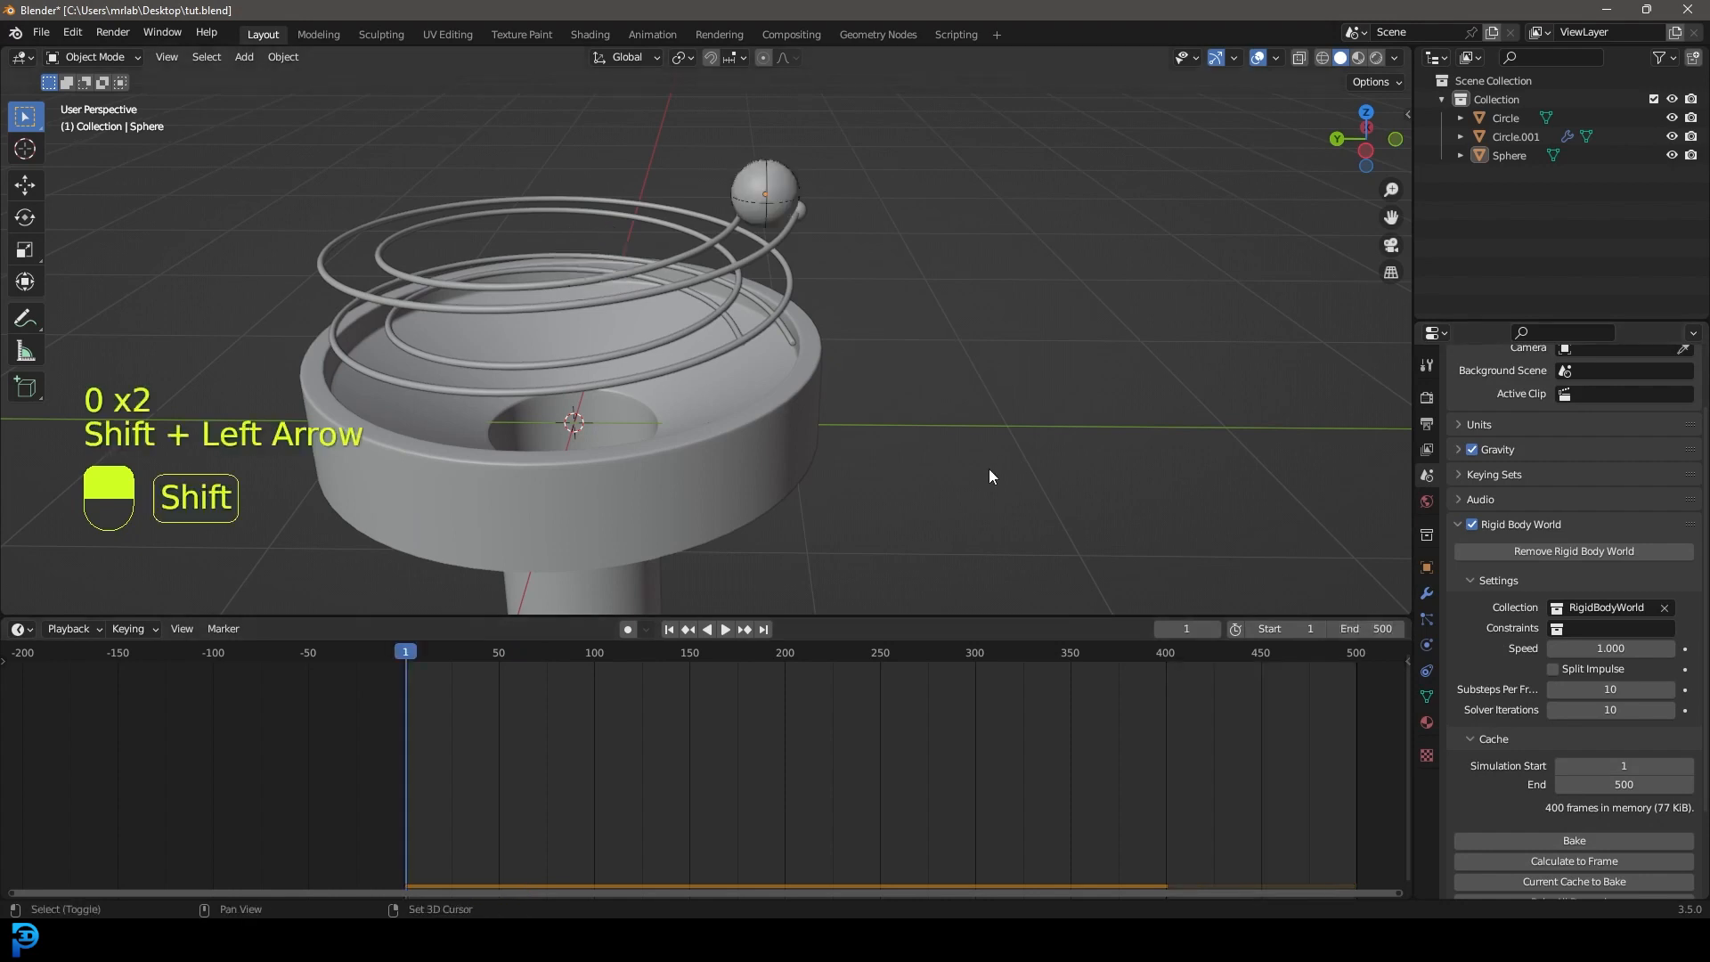
{"action": "key", "text": "space"}
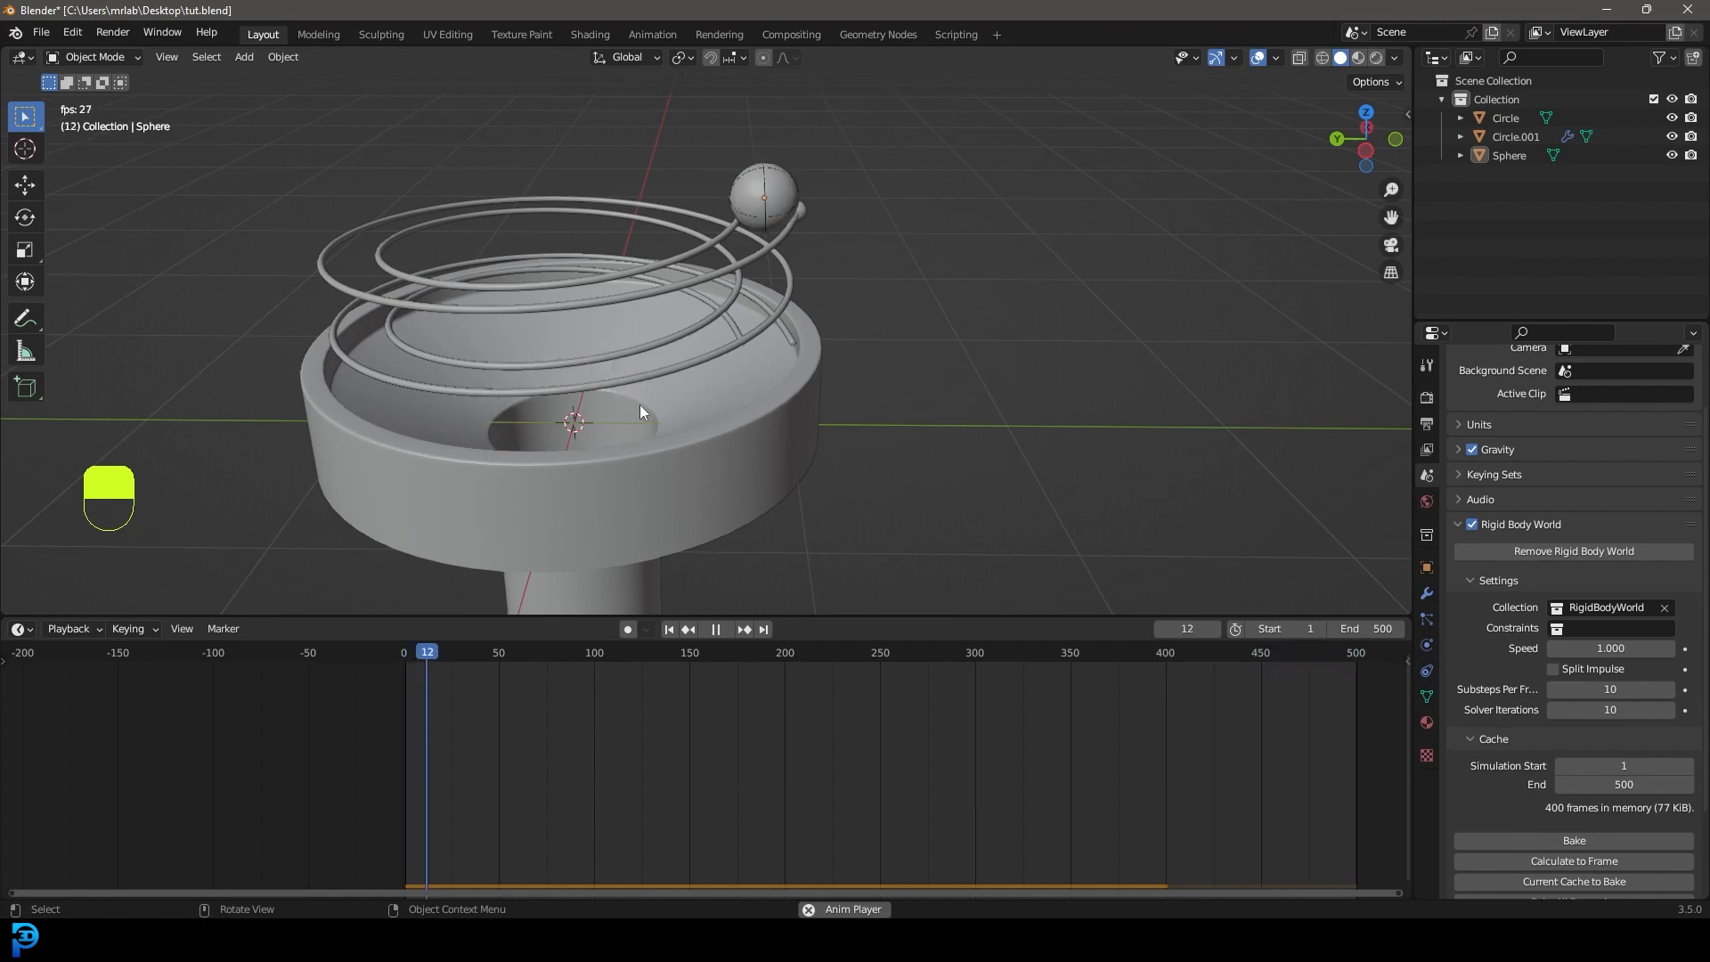
Stop playback and lower the top rim loop of Circle.001's centre hole along Z.
{"action": "key", "text": "space"}
{"action": "middle_click_drag", "start_coordinate": [655, 415], "coordinate": [624, 365]}
{"action": "scroll", "coordinate": [622, 363], "scroll_direction": "up", "scroll_amount": 2}
{"action": "left_click", "coordinate": [596, 469]}
{"action": "middle_click_drag", "start_coordinate": [596, 469], "coordinate": [566, 350]}
{"action": "key", "text": "Tab"}
{"action": "scroll", "coordinate": [565, 285], "scroll_direction": "up", "scroll_amount": 3}
{"action": "key", "text": "alt+a"}
{"action": "scroll", "coordinate": [566, 350], "scroll_direction": "up", "scroll_amount": 1}
{"action": "left_click", "coordinate": [561, 260], "text": "alt+shift"}
{"action": "key", "text": "g"}
{"action": "key", "text": "z"}
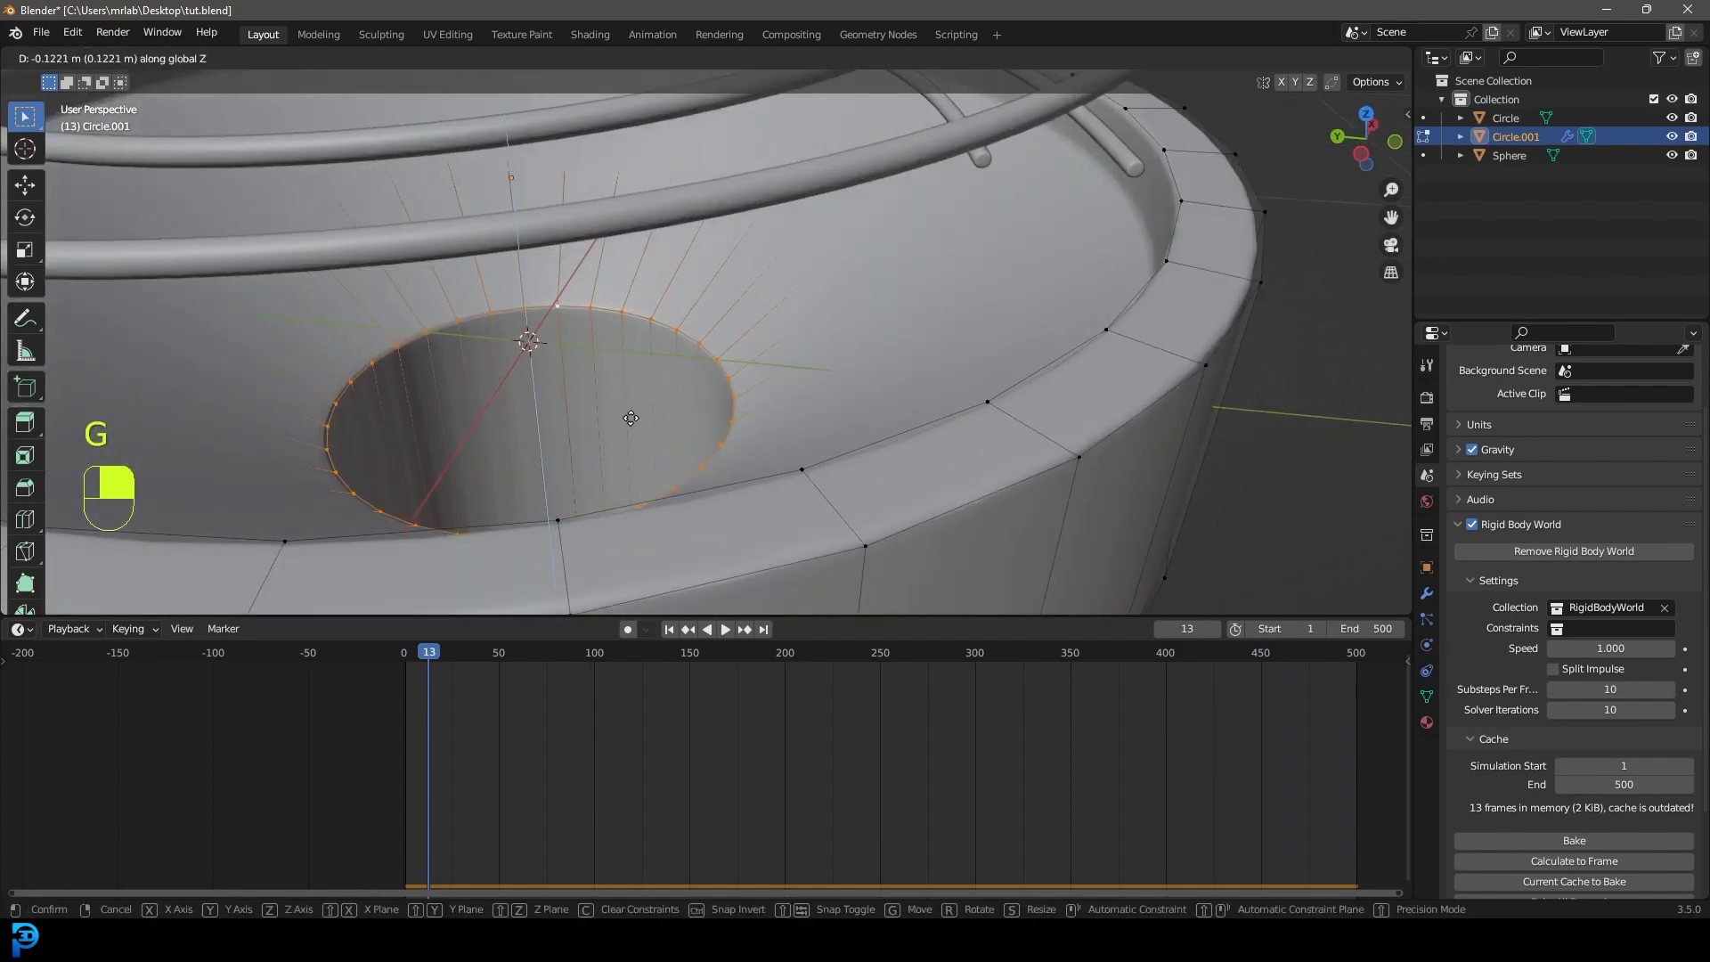
{"action": "left_click", "coordinate": [631, 416]}
{"action": "key", "text": "Tab"}
Save tut.blend and replay the ball's run from the first frame.
{"action": "scroll", "coordinate": [852, 372], "scroll_direction": "down", "scroll_amount": 5}
{"action": "key", "text": "alt+a"}
{"action": "key", "text": "ctrl+s"}
{"action": "key", "text": "shift+Left"}
{"action": "key", "text": "space"}
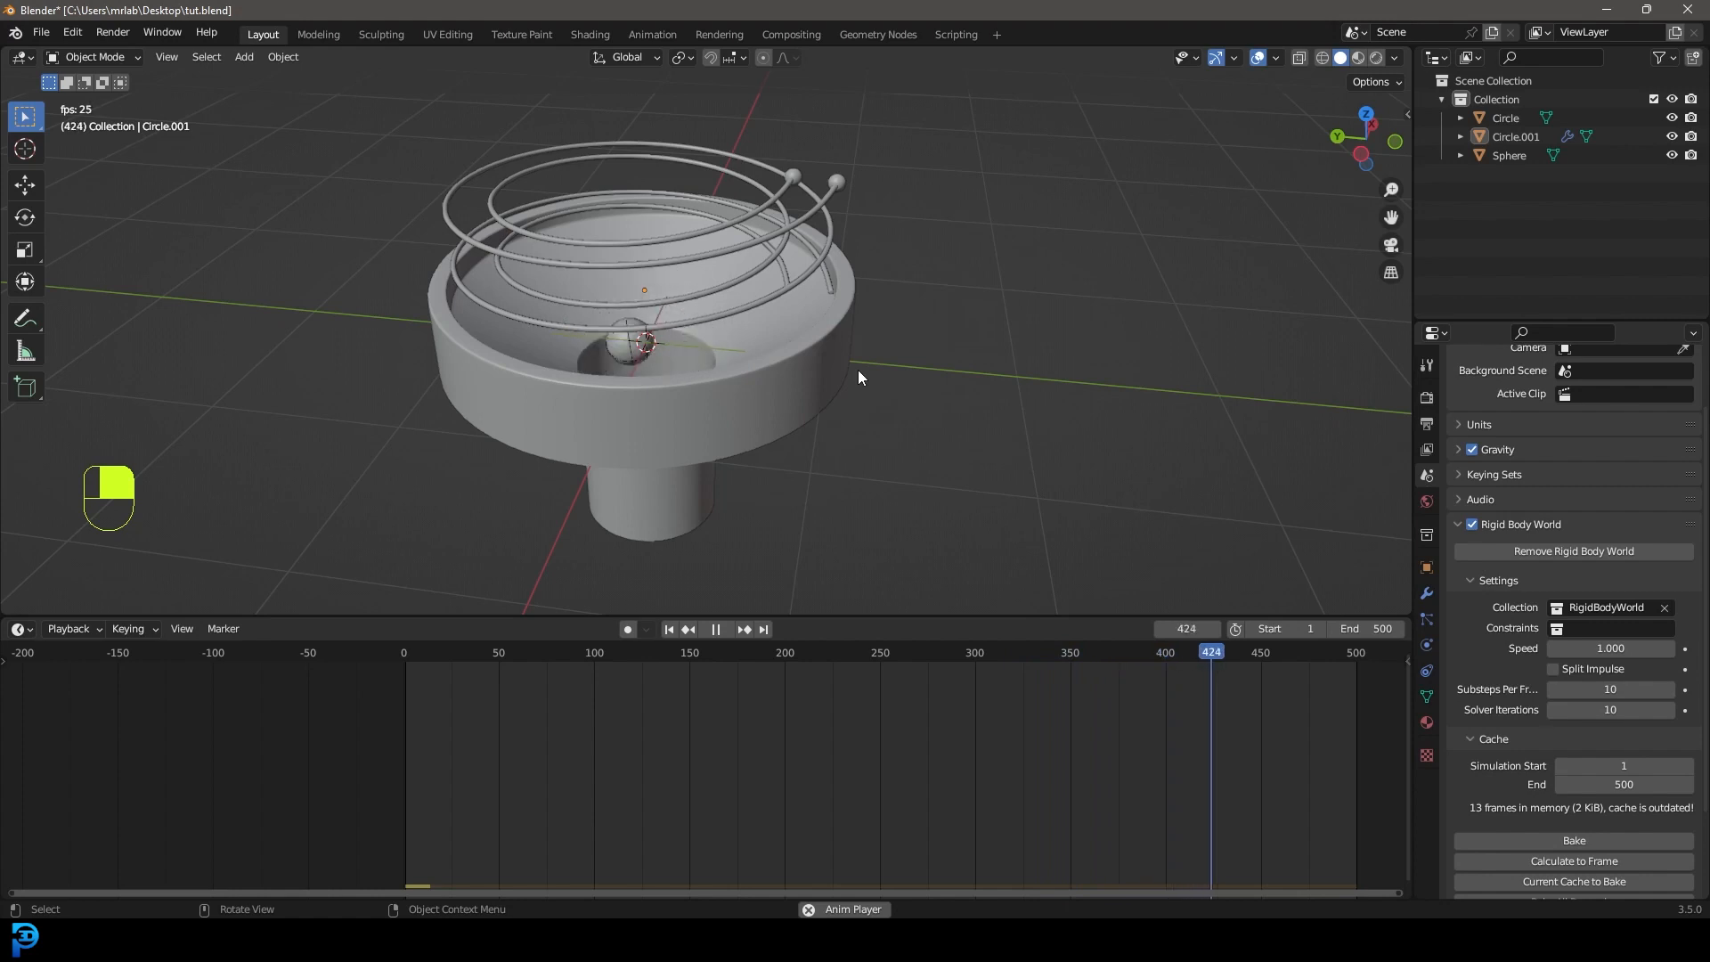
Set the rigid body Cache End and the scene's End frame both to 450.
{"action": "key", "text": "space"}
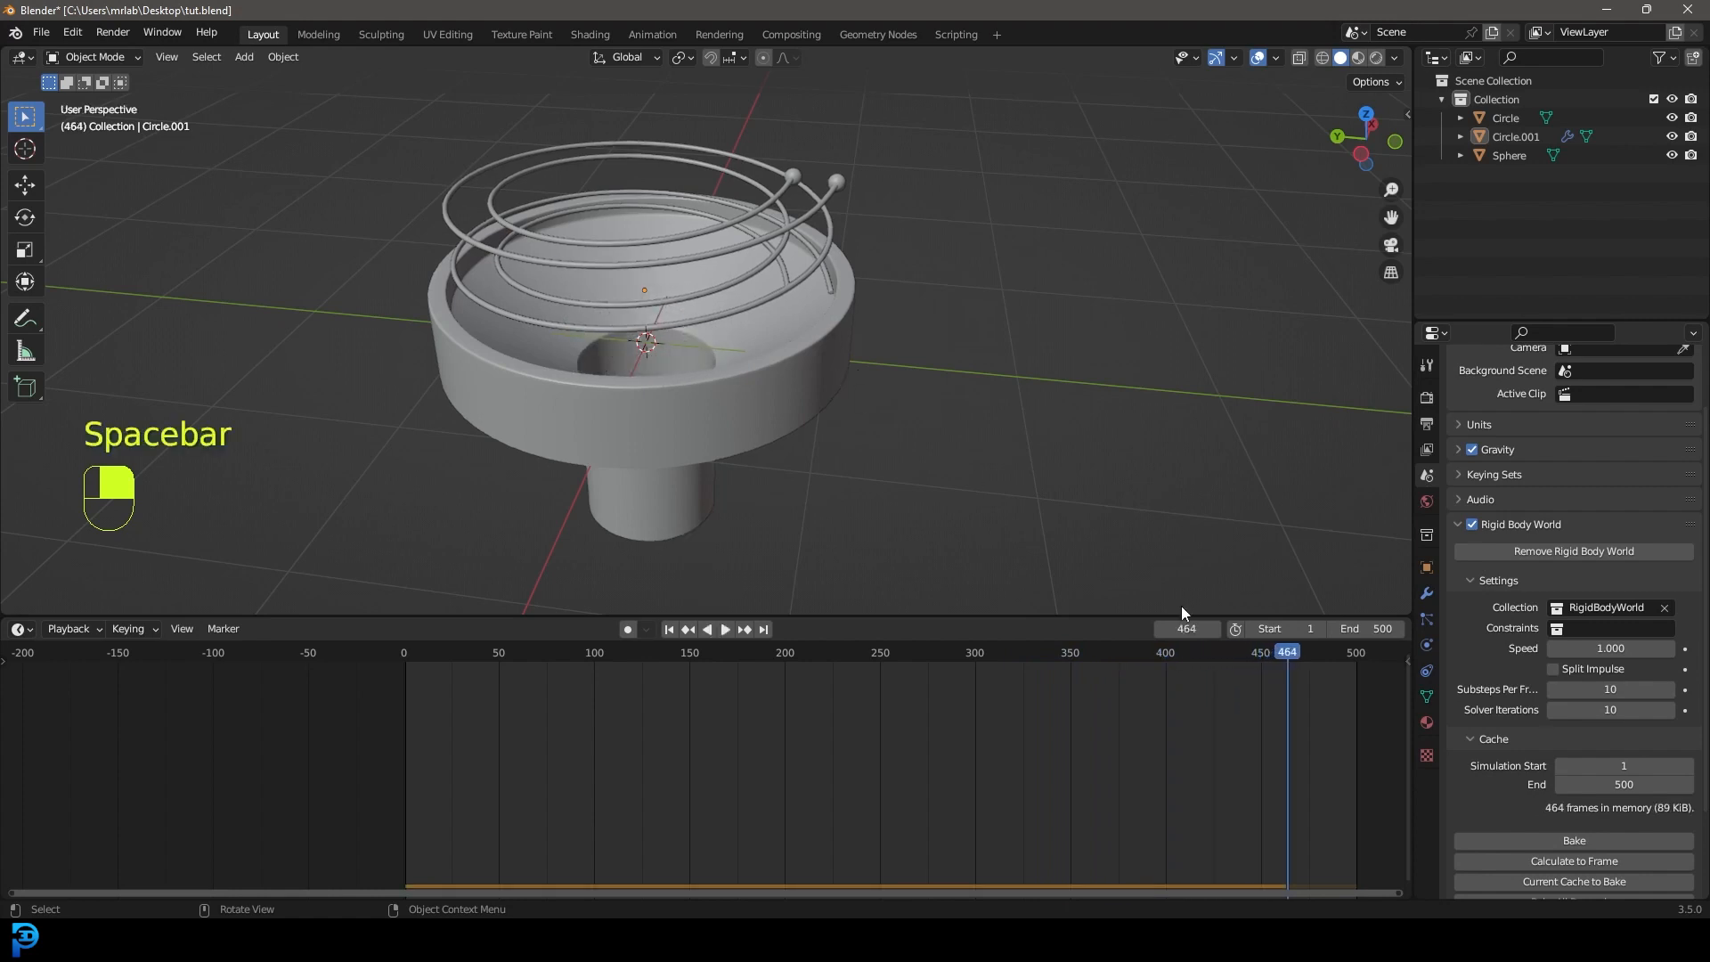
{"action": "scroll", "coordinate": [1611, 793], "scroll_direction": "down", "scroll_amount": 3}
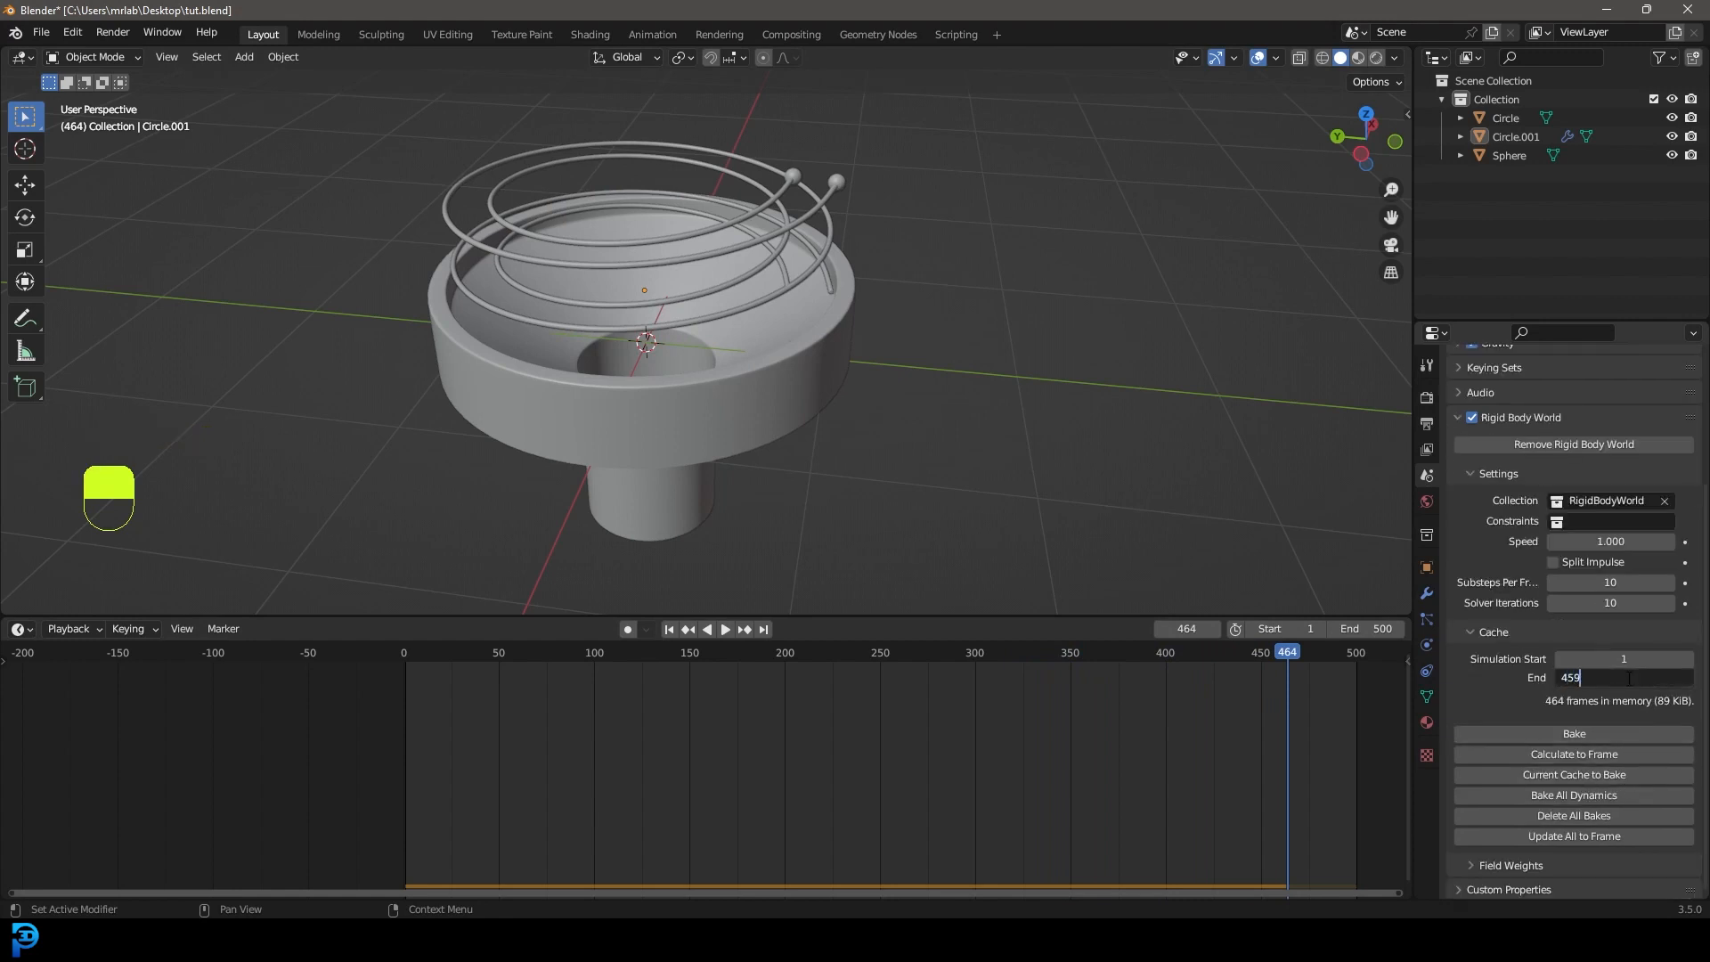
{"action": "key", "text": "Return"}
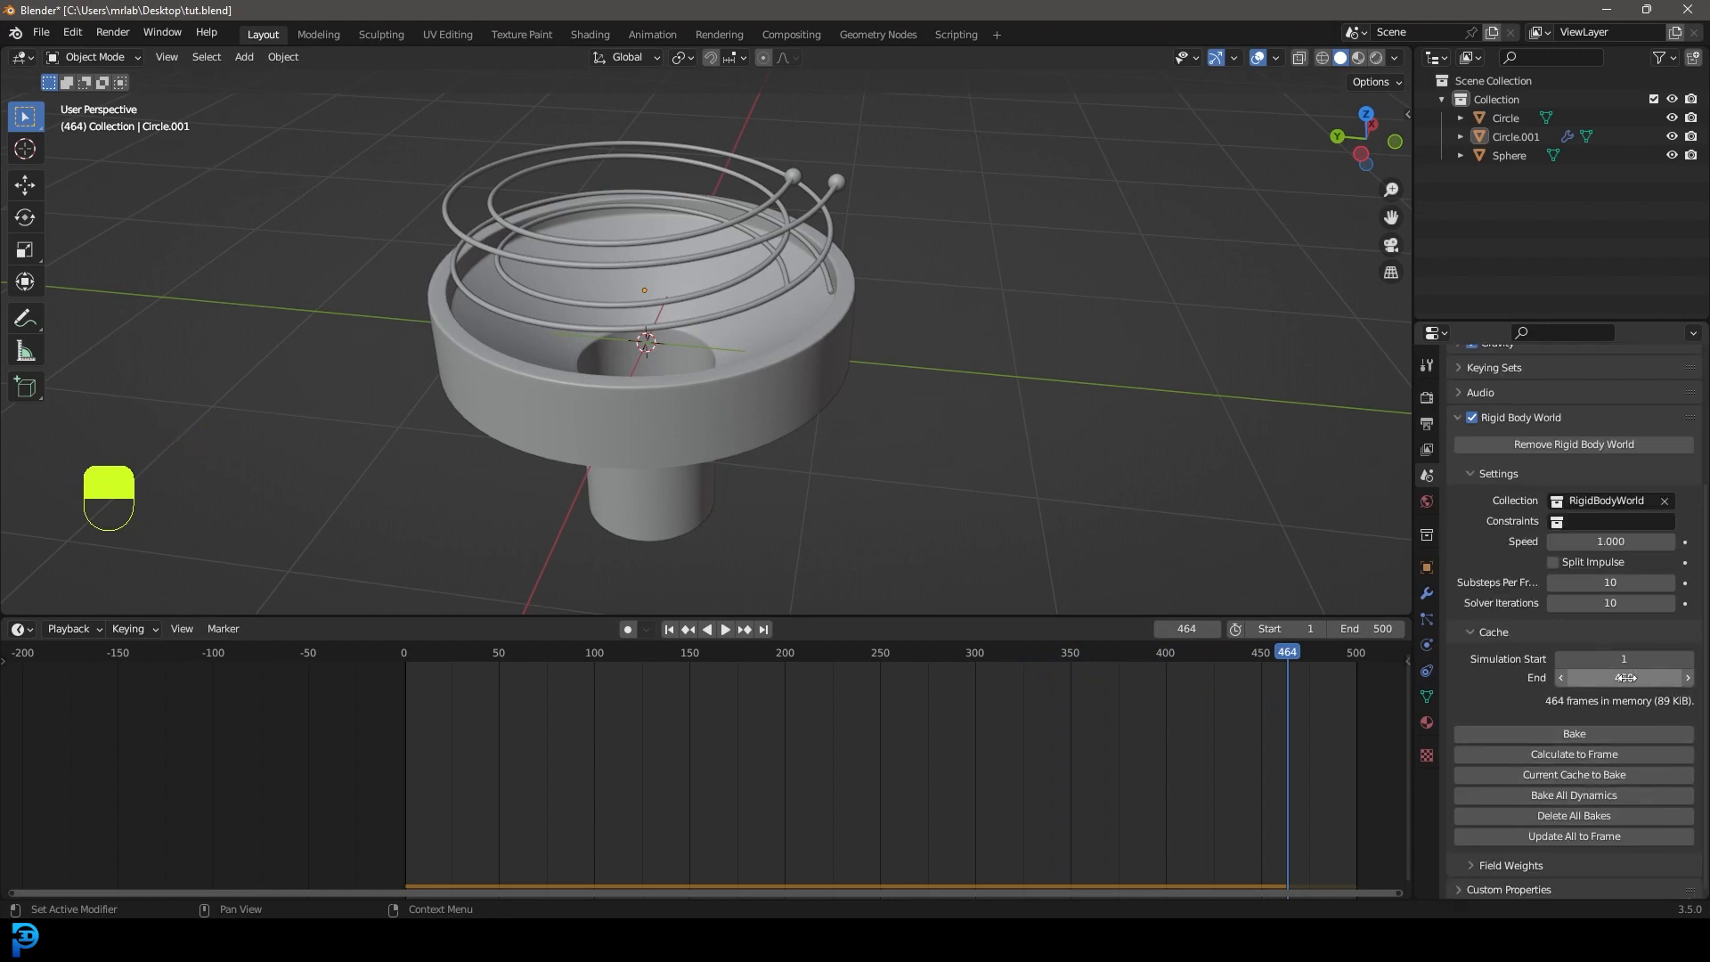
{"action": "left_click", "coordinate": [1372, 629]}
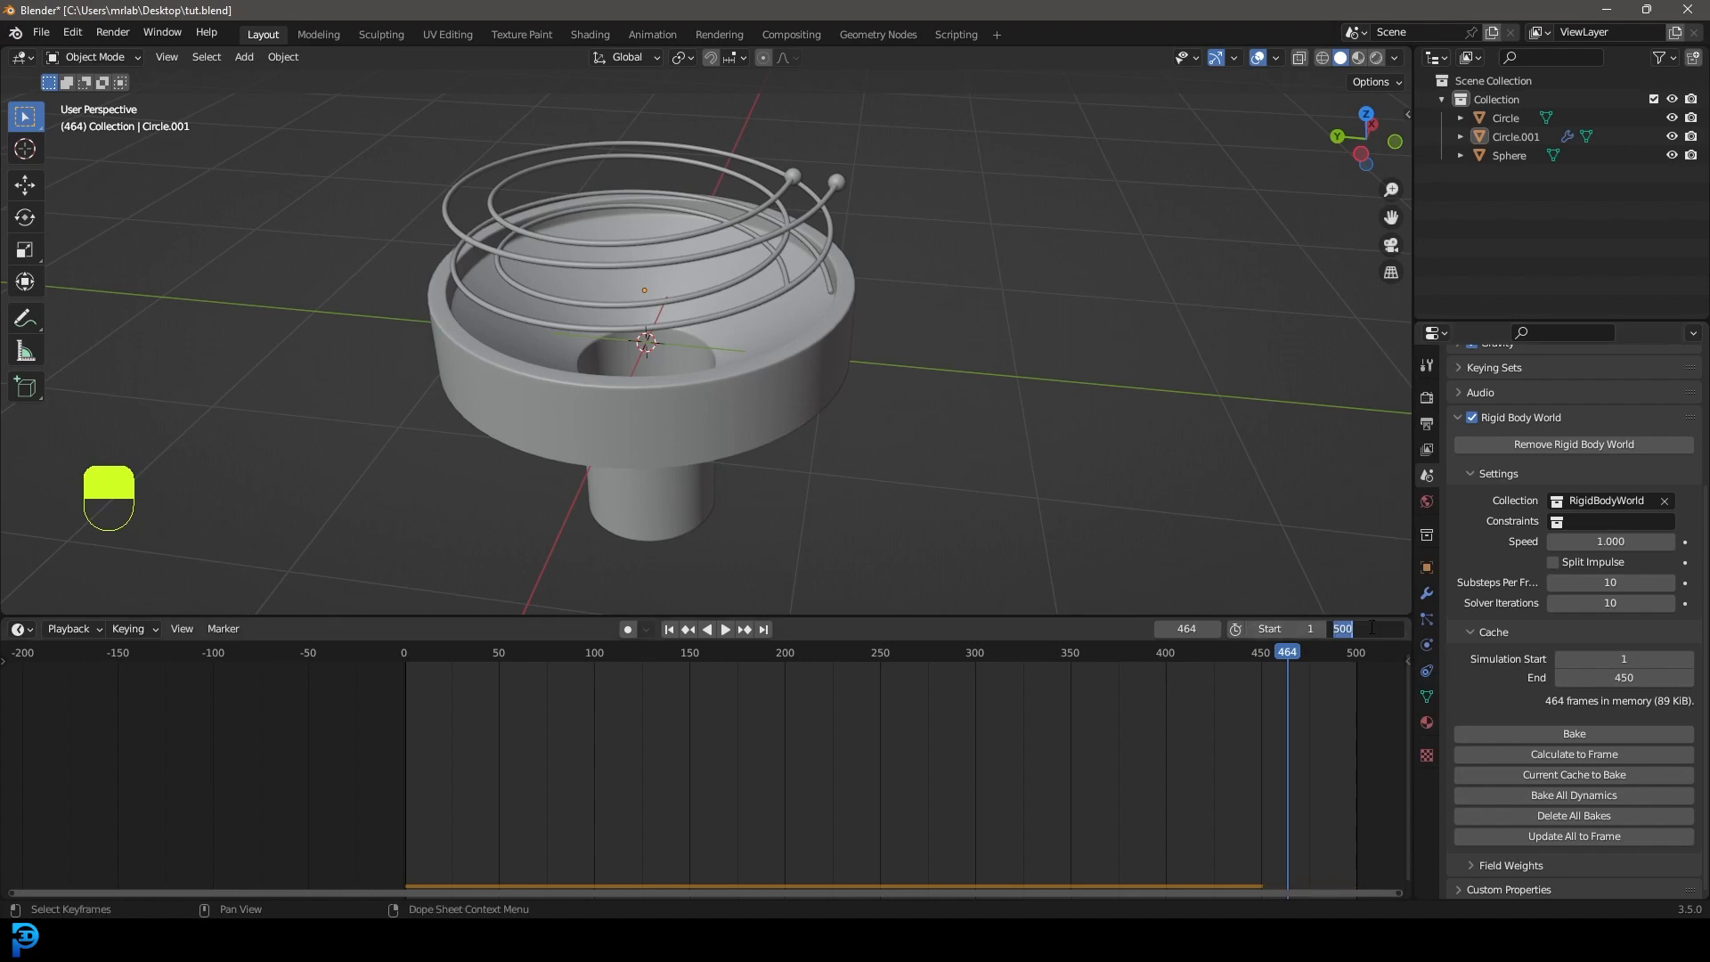
{"action": "key", "text": "Return"}
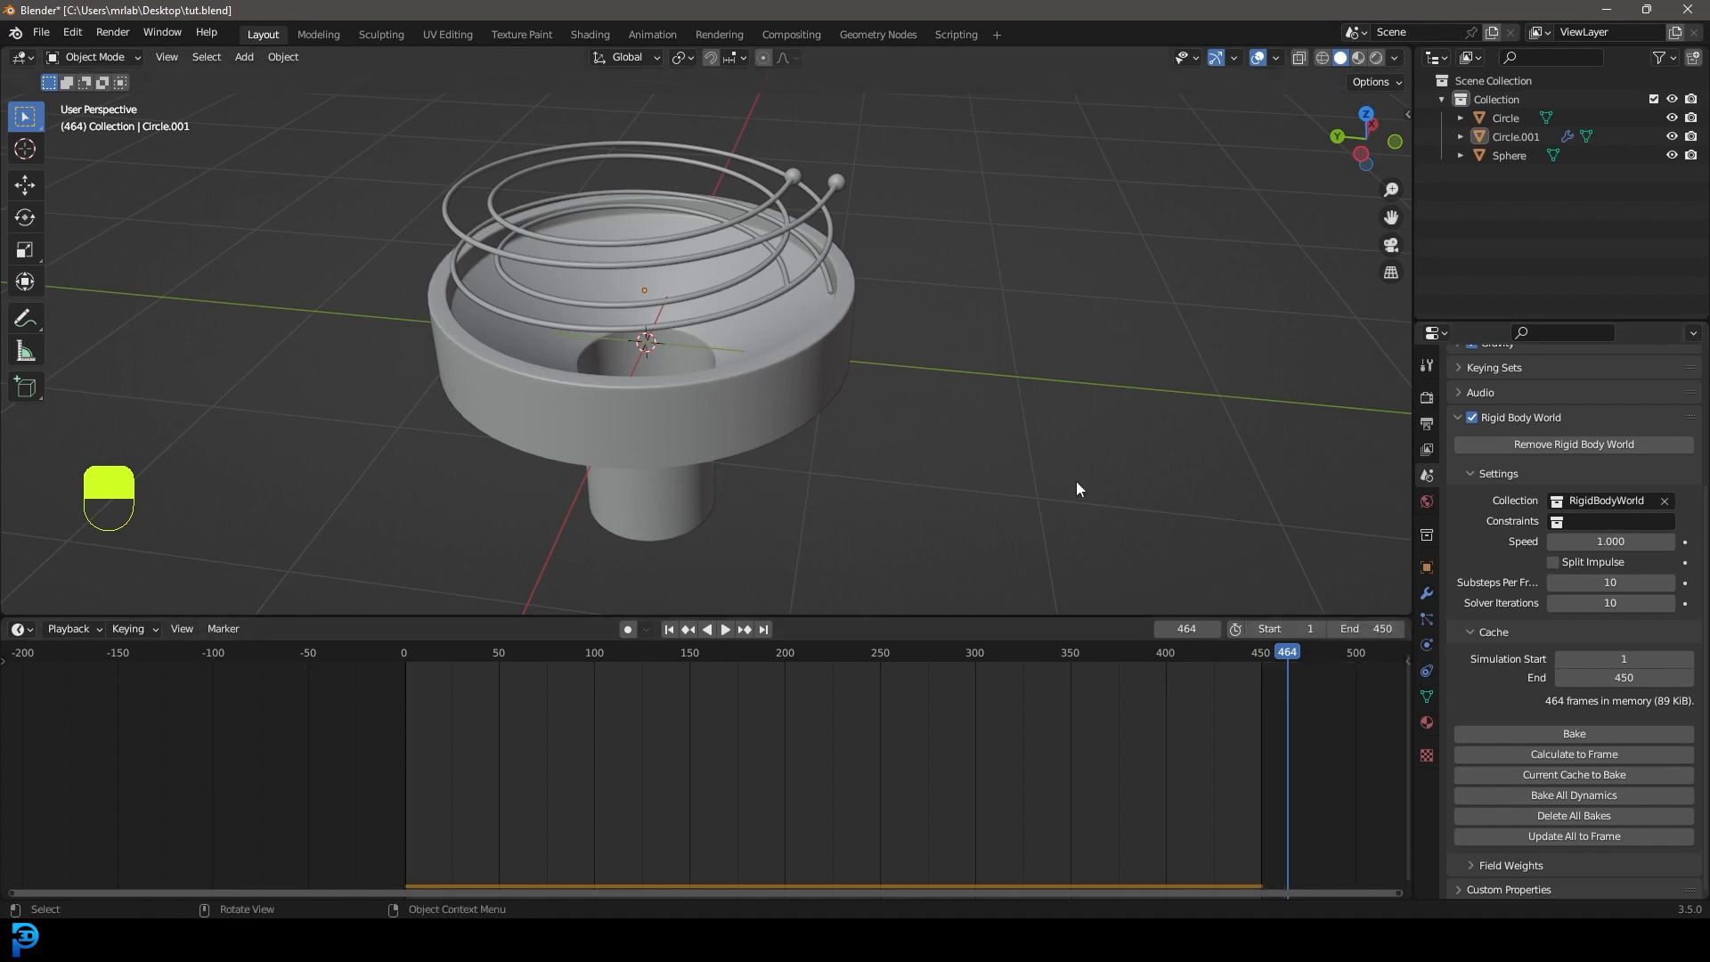
Save tut.blend again and select the funnel base.
{"action": "middle_click_drag", "start_coordinate": [1165, 440], "coordinate": [1113, 441]}
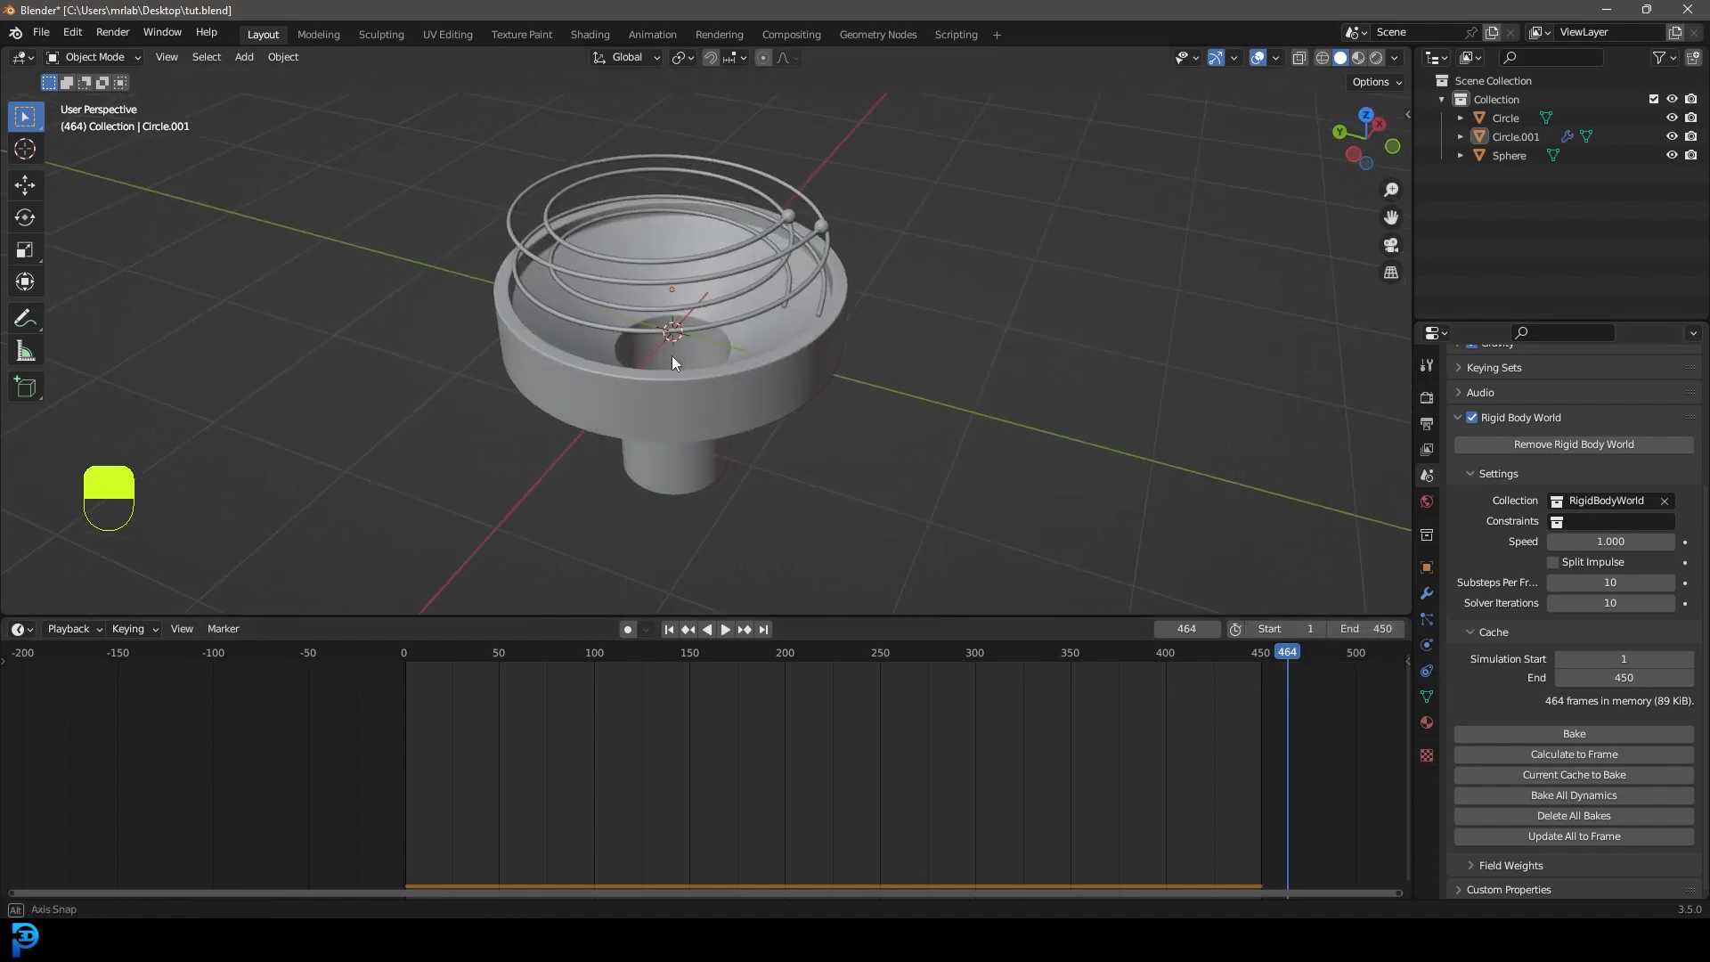
{"action": "middle_click_drag", "start_coordinate": [670, 356], "coordinate": [707, 359]}
{"action": "key", "text": "ctrl+s"}
{"action": "key", "text": "ctrl+s"}
{"action": "key", "text": "ctrl+s"}
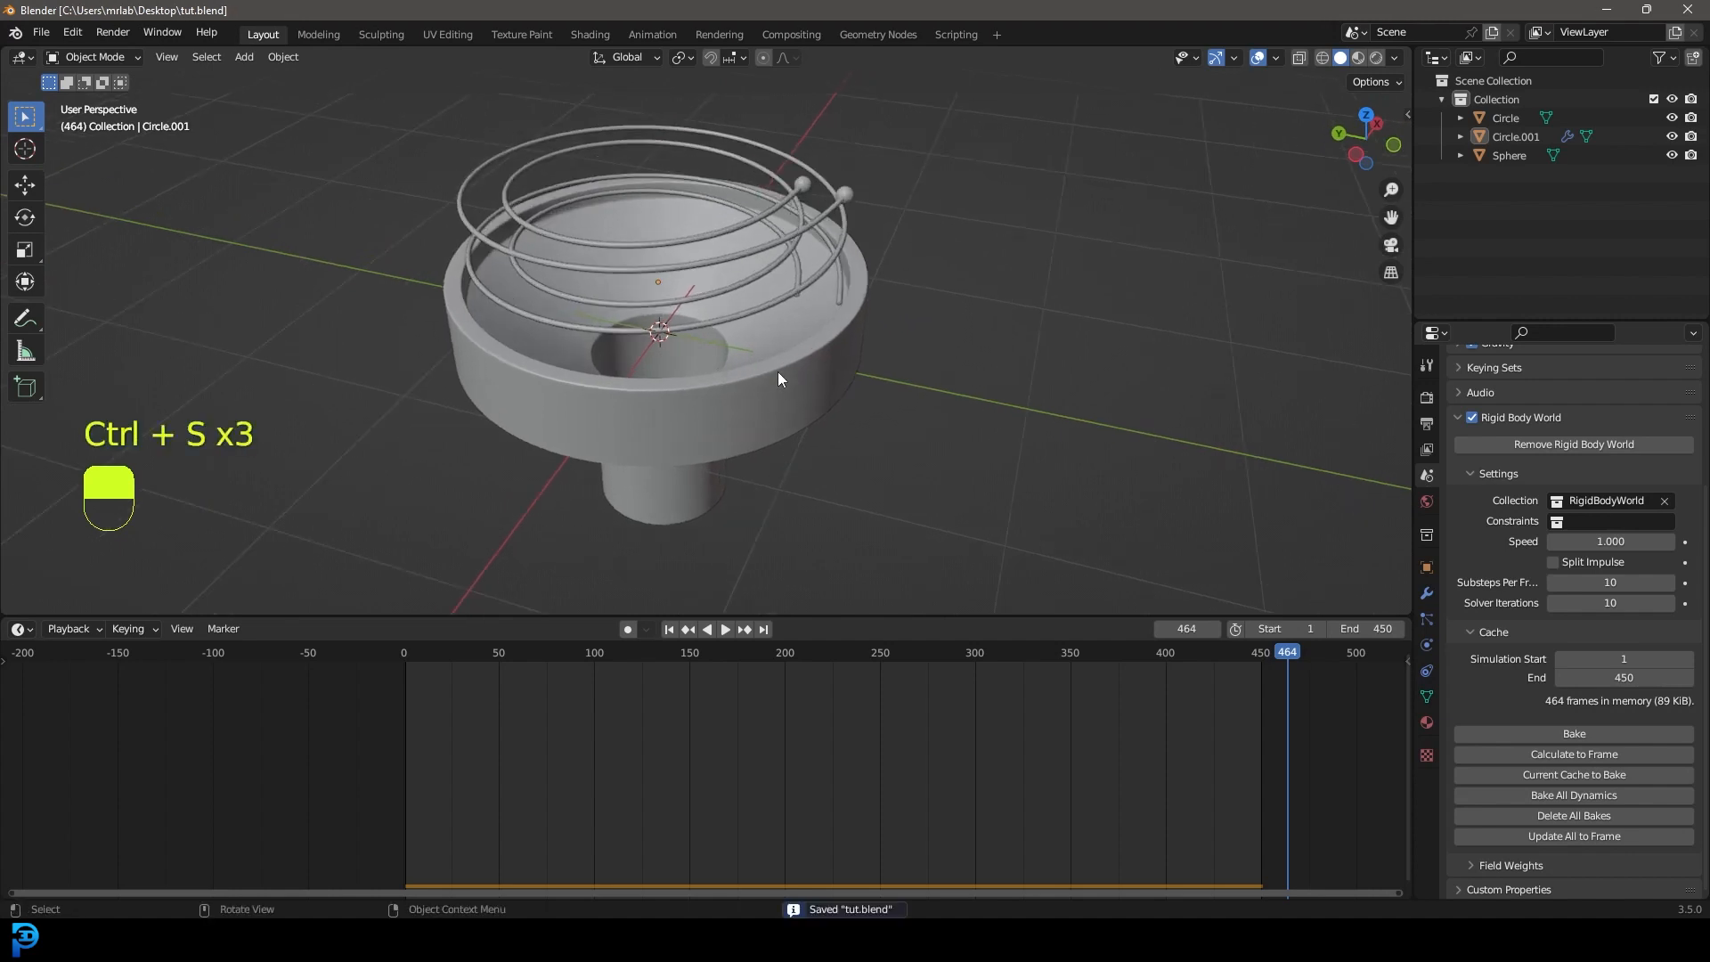
{"action": "left_click", "coordinate": [736, 425]}
{"action": "middle_click_drag", "start_coordinate": [736, 426], "coordinate": [792, 341]}
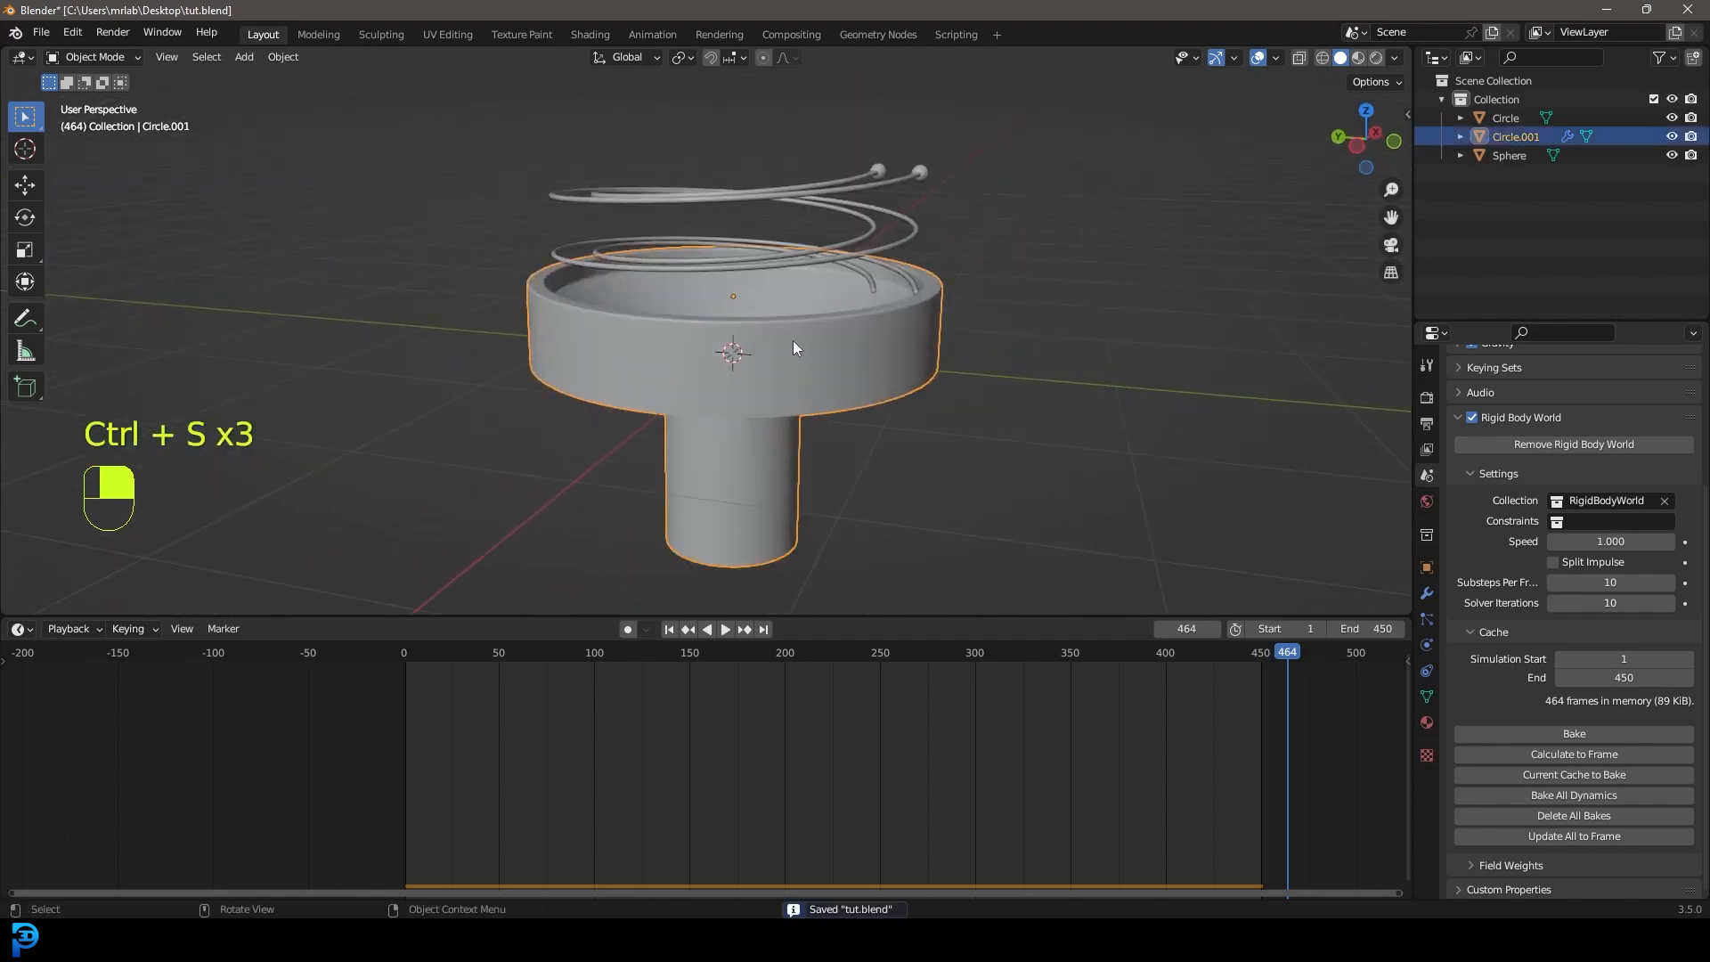
Duplicate the base's lower rim loop and separate it into a new object, Circle.002.
{"action": "key", "text": "Tab"}
{"action": "key", "text": "alt+a"}
{"action": "left_click", "coordinate": [806, 436], "text": "alt+shift"}
{"action": "mouse_move", "coordinate": [806, 437]}
{"action": "middle_mouse_down"}
{"action": "mouse_move", "coordinate": [803, 452]}
{"action": "mouse_move", "coordinate": [828, 418]}
{"action": "middle_mouse_up"}
{"action": "key", "text": "shift+d"}
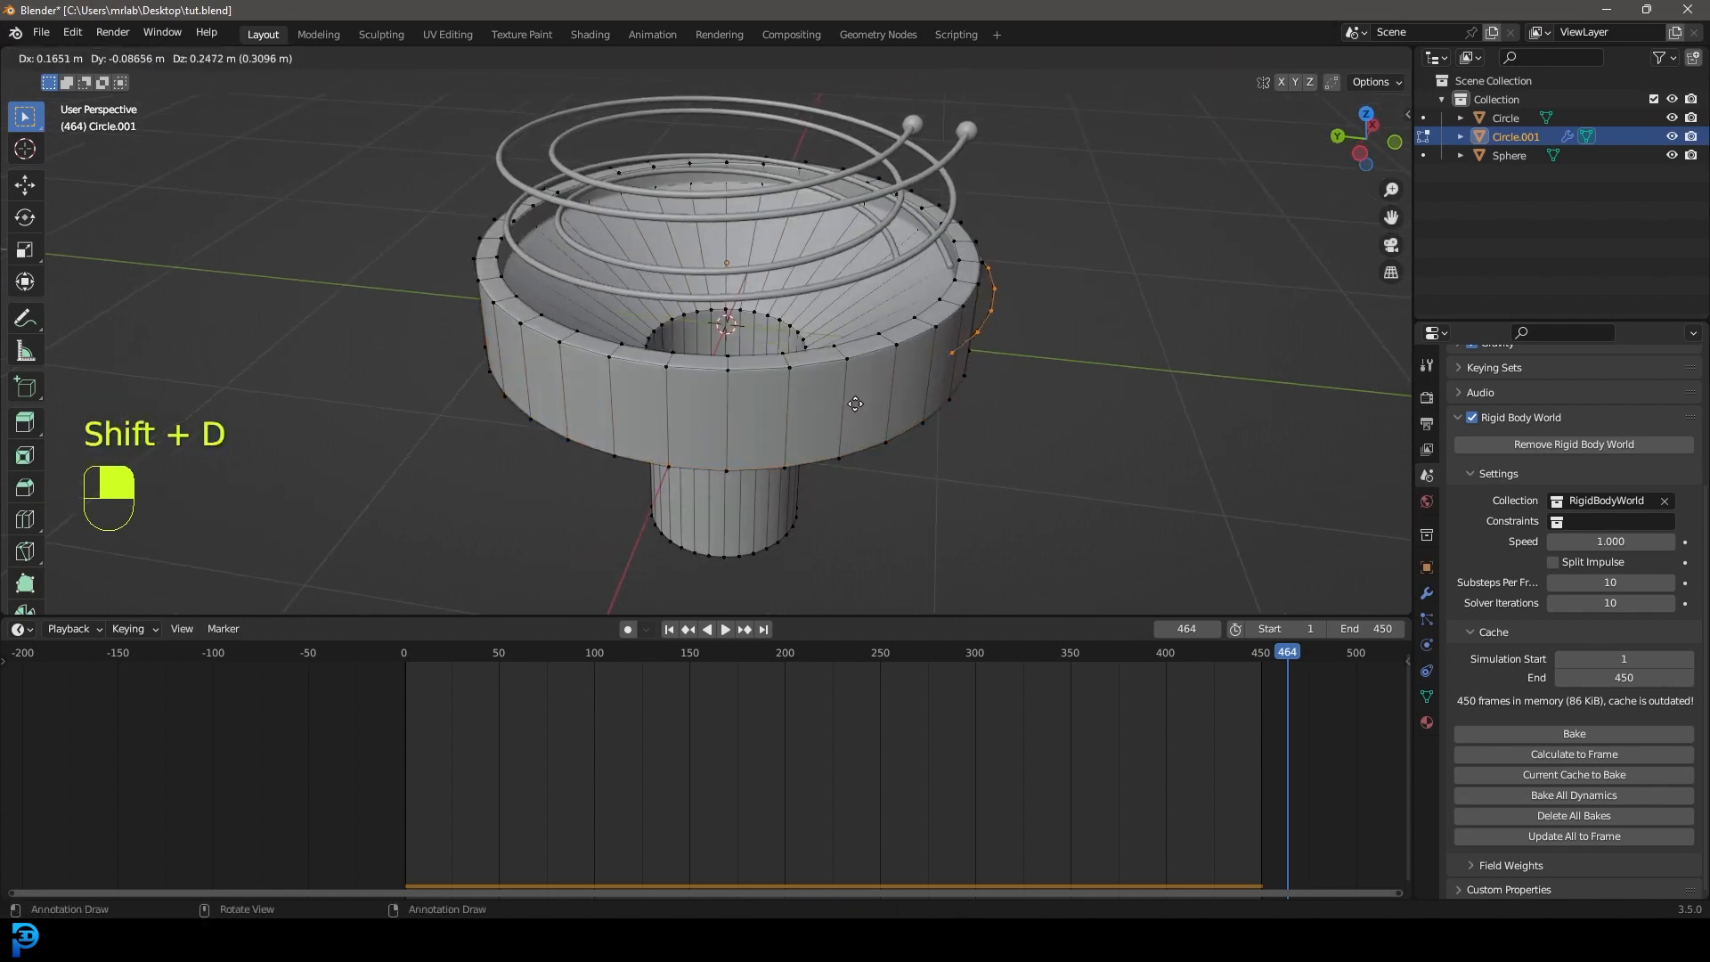
{"action": "right_click", "coordinate": [957, 378]}
{"action": "key", "text": "p"}
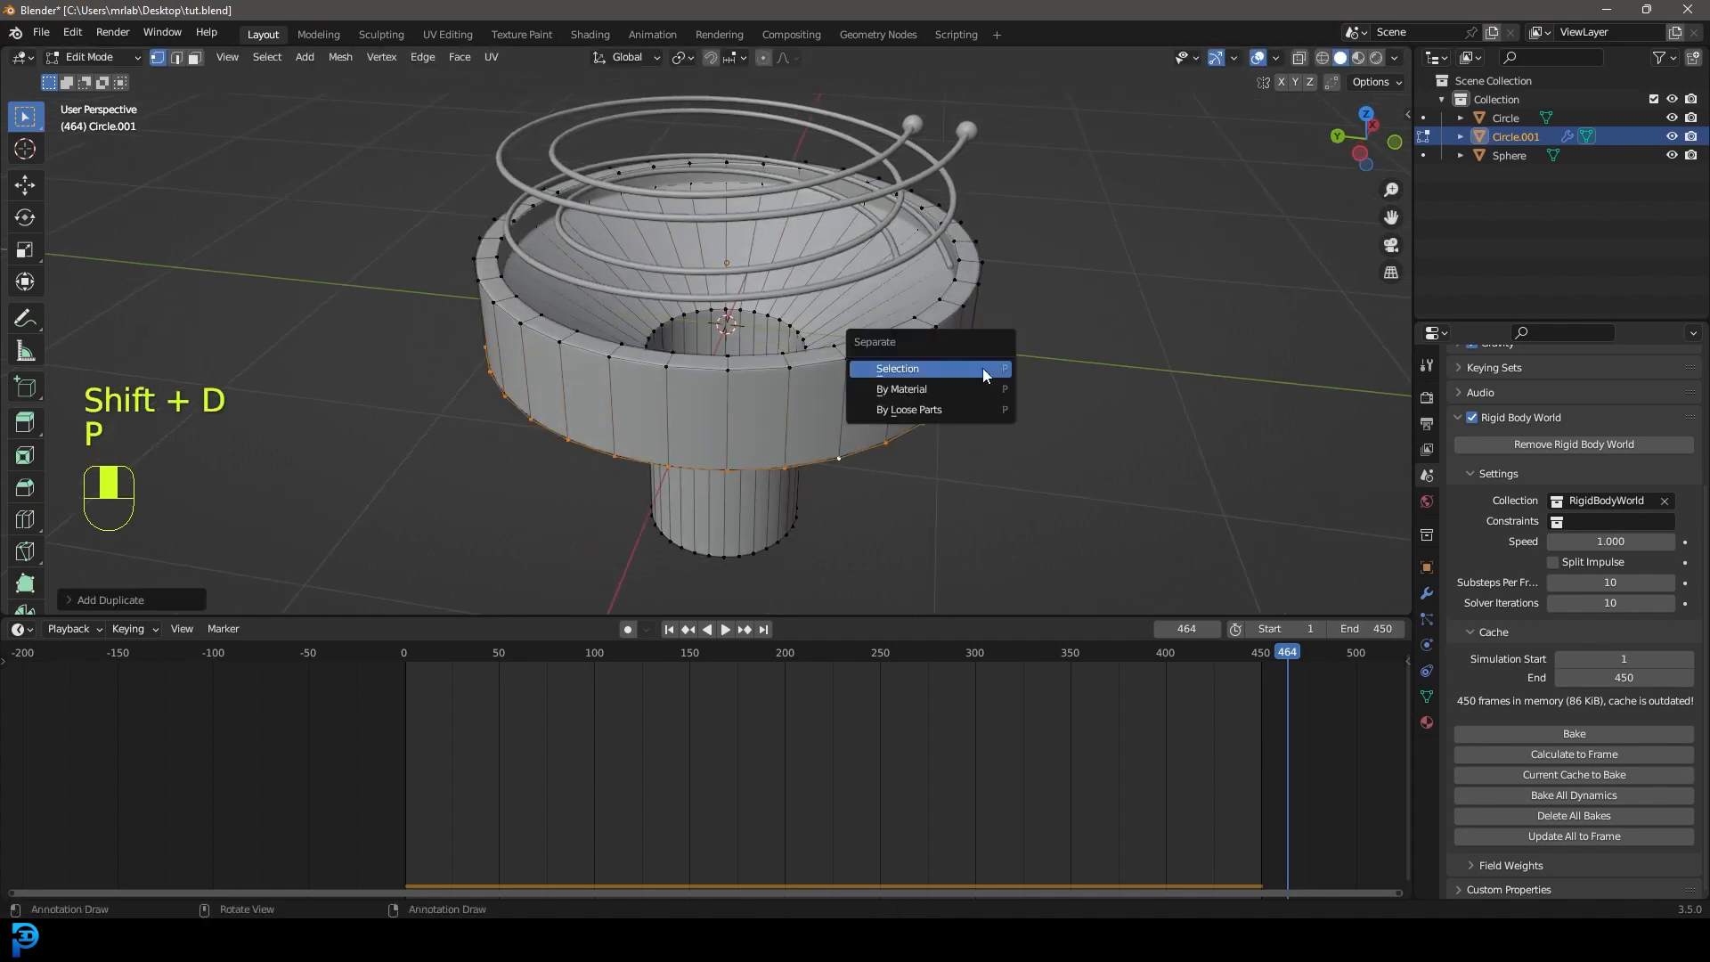
{"action": "left_click", "coordinate": [918, 366]}
{"action": "key", "text": "Tab"}
Extrude the separated ring outward into a large flat disc, checking it in wireframe.
{"action": "key", "text": "z"}
{"action": "left_click", "coordinate": [688, 378]}
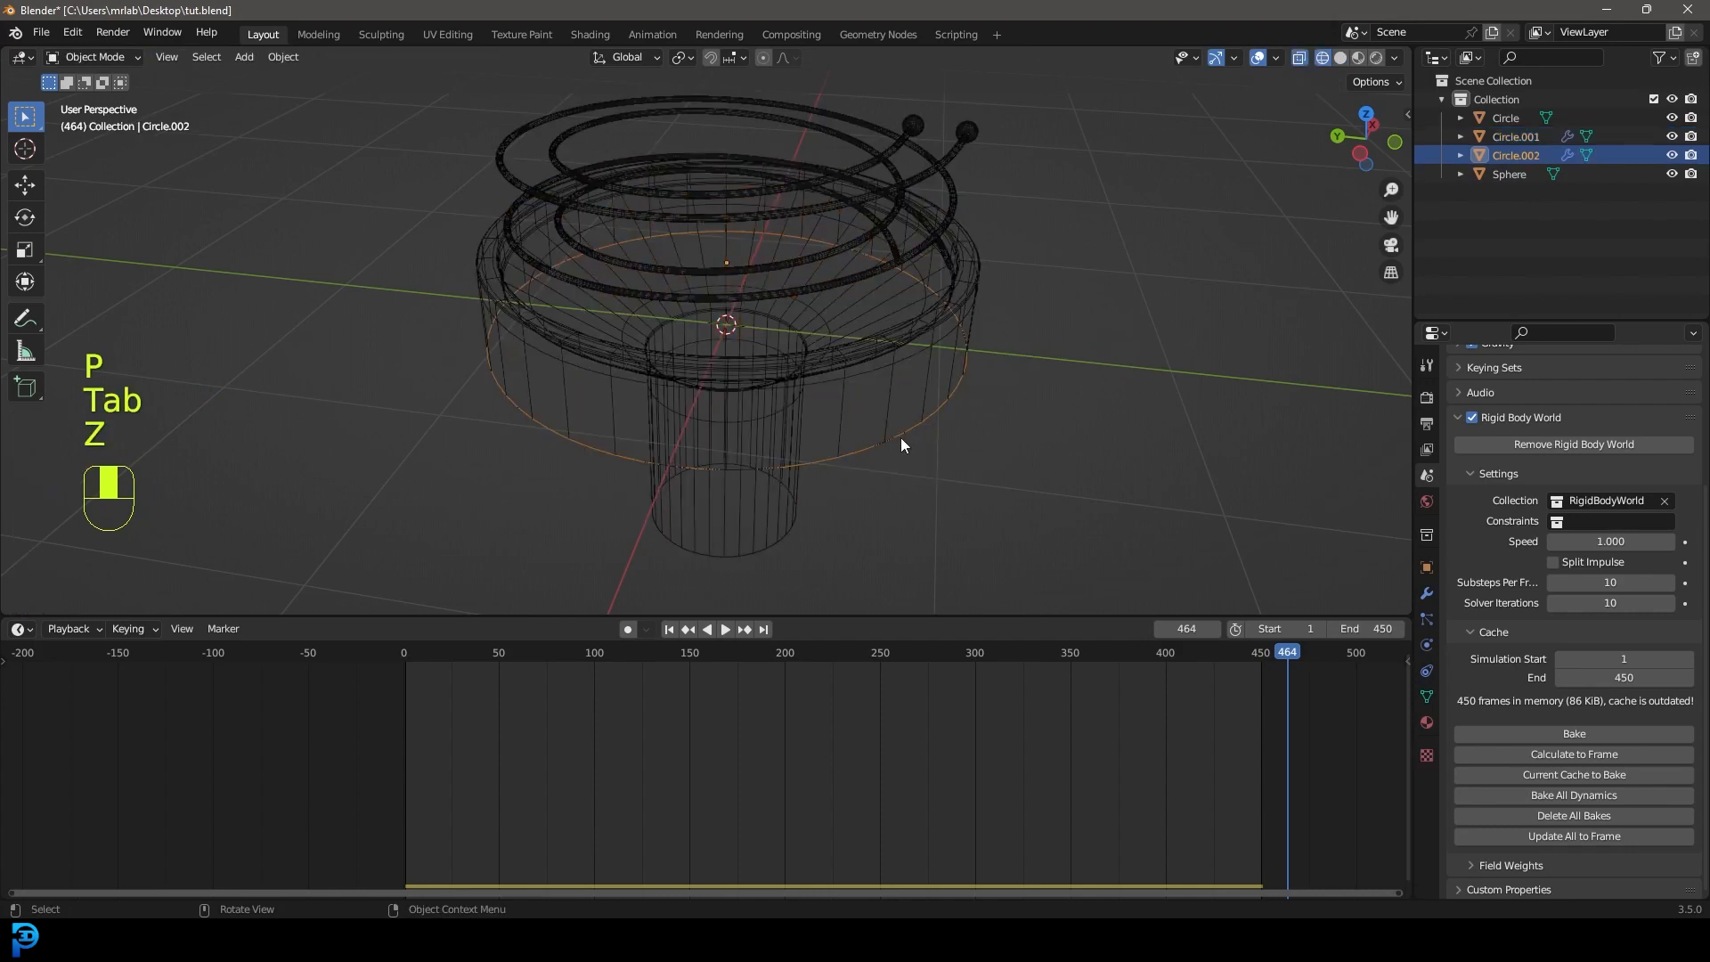
{"action": "key", "text": "g"}
{"action": "right_click", "coordinate": [972, 445]}
{"action": "key", "text": "Tab"}
{"action": "scroll", "coordinate": [905, 462], "scroll_direction": "down", "scroll_amount": 4}
{"action": "key", "text": "a"}
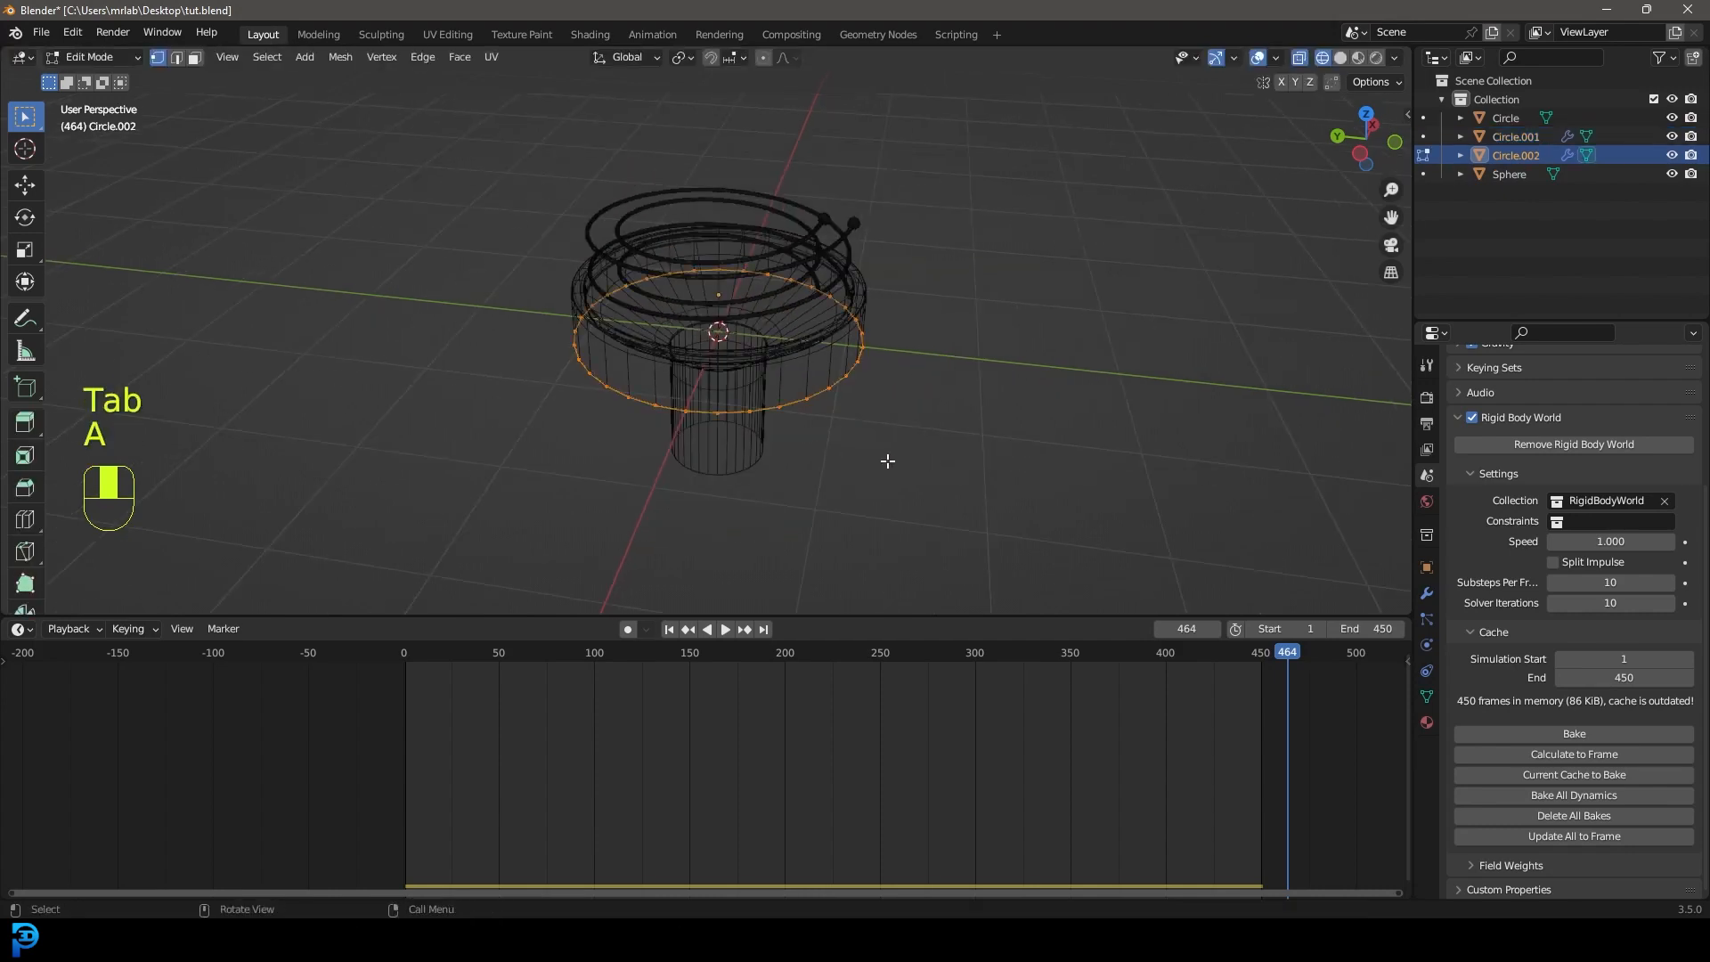
{"action": "key", "text": "e"}
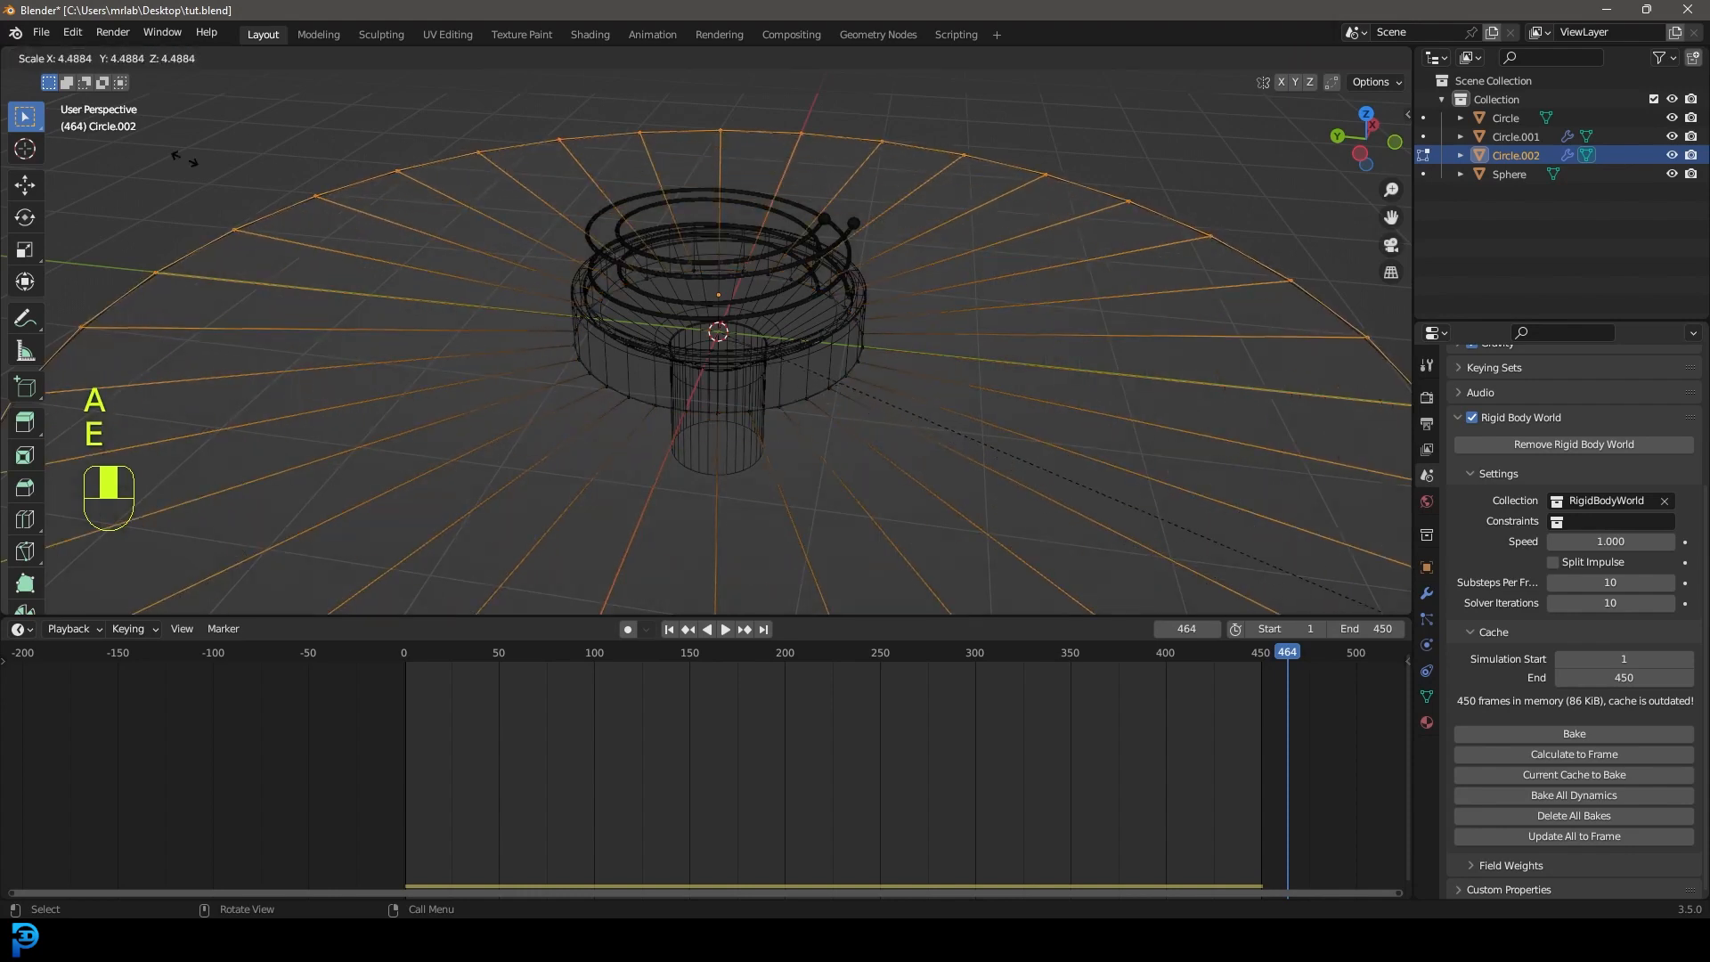
{"action": "left_click", "coordinate": [527, 217]}
{"action": "key", "text": "z"}
{"action": "left_click", "coordinate": [846, 249]}
Display face normals and flip the disc's normals.
{"action": "scroll", "coordinate": [891, 291], "scroll_direction": "down", "scroll_amount": 3}
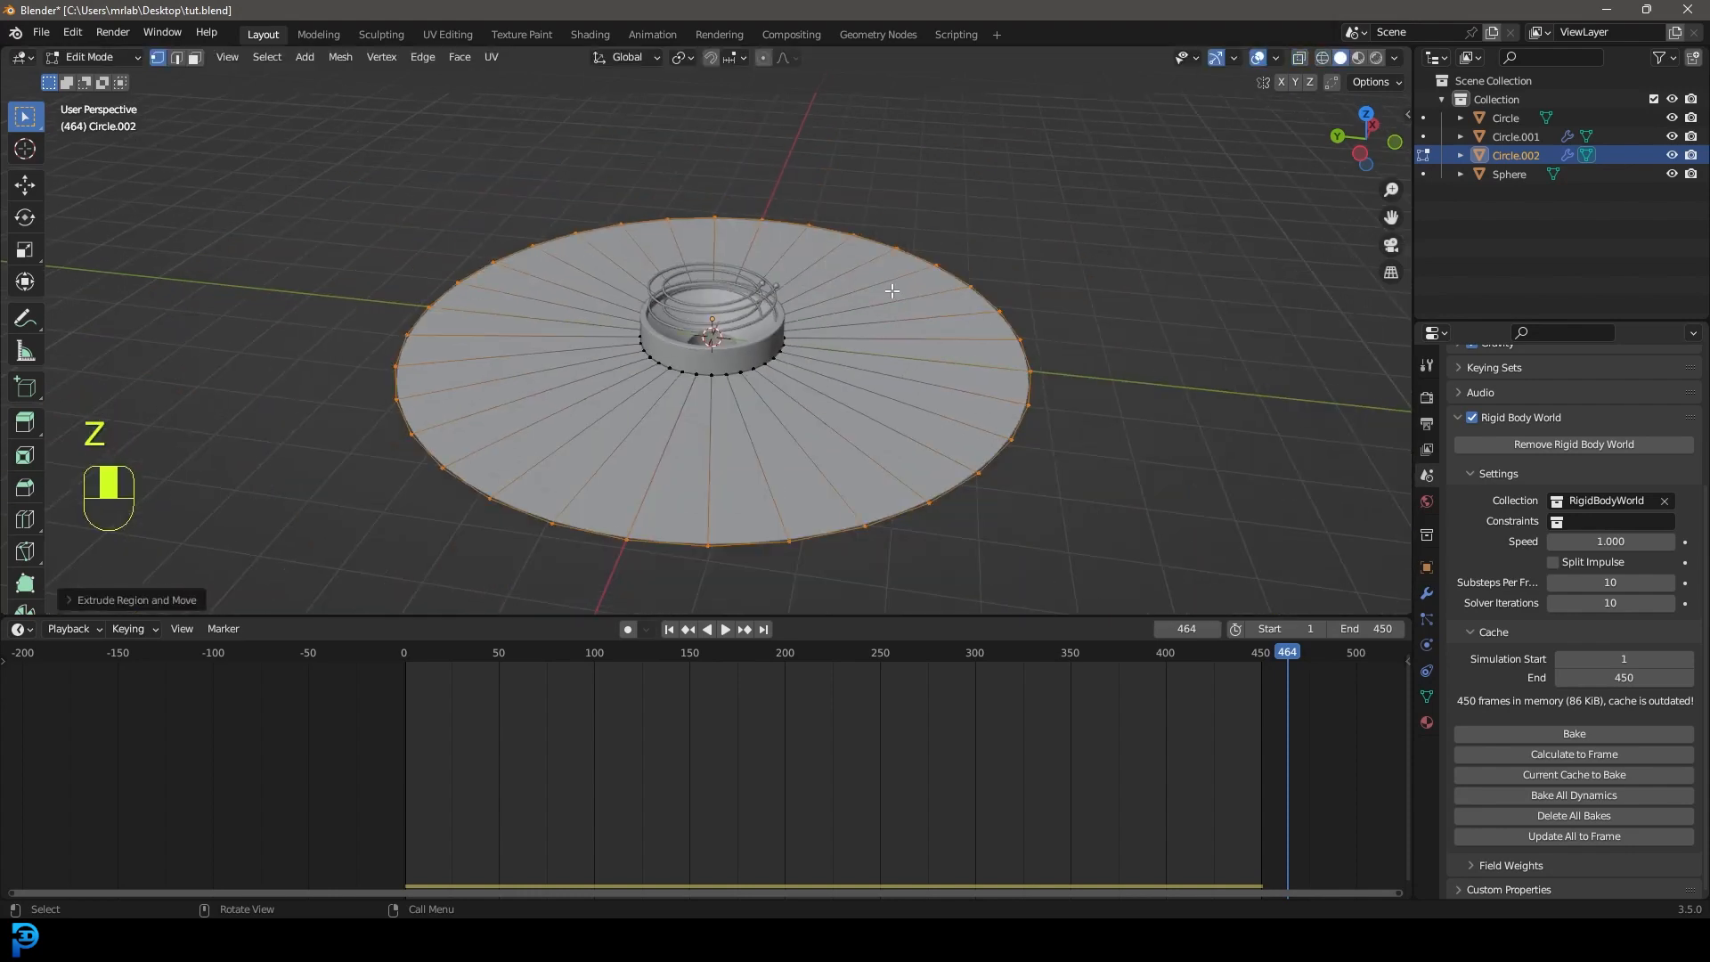
{"action": "left_click", "coordinate": [1233, 58]}
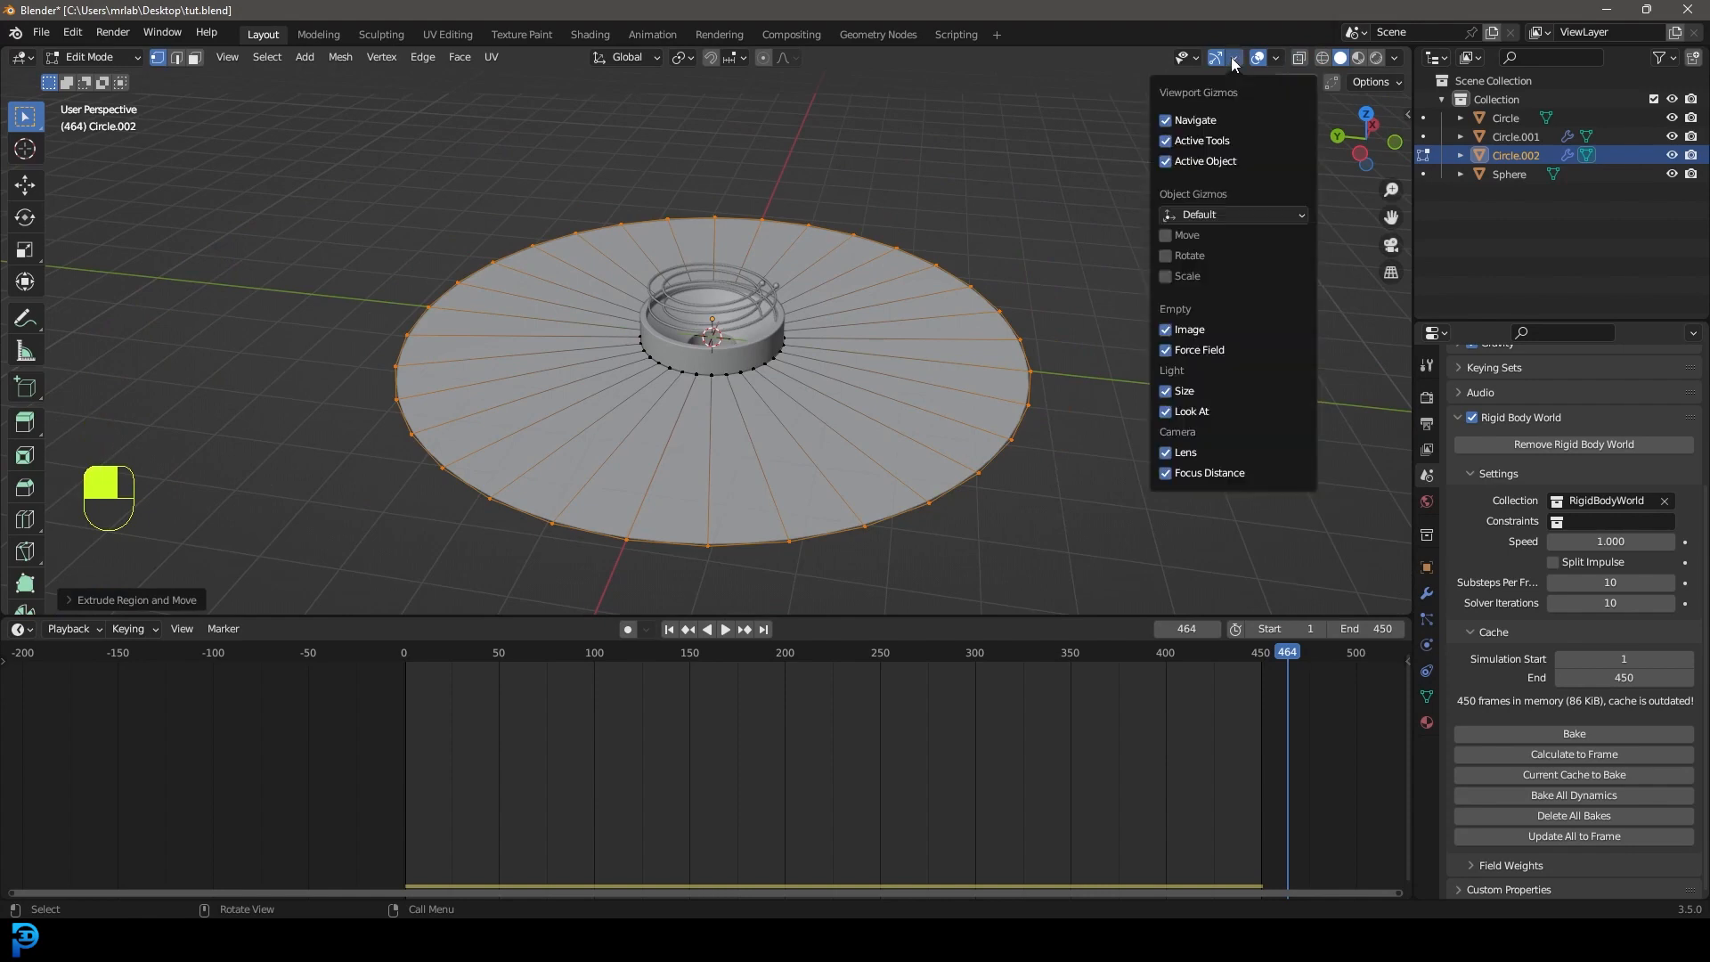
{"action": "left_click", "coordinate": [1275, 58]}
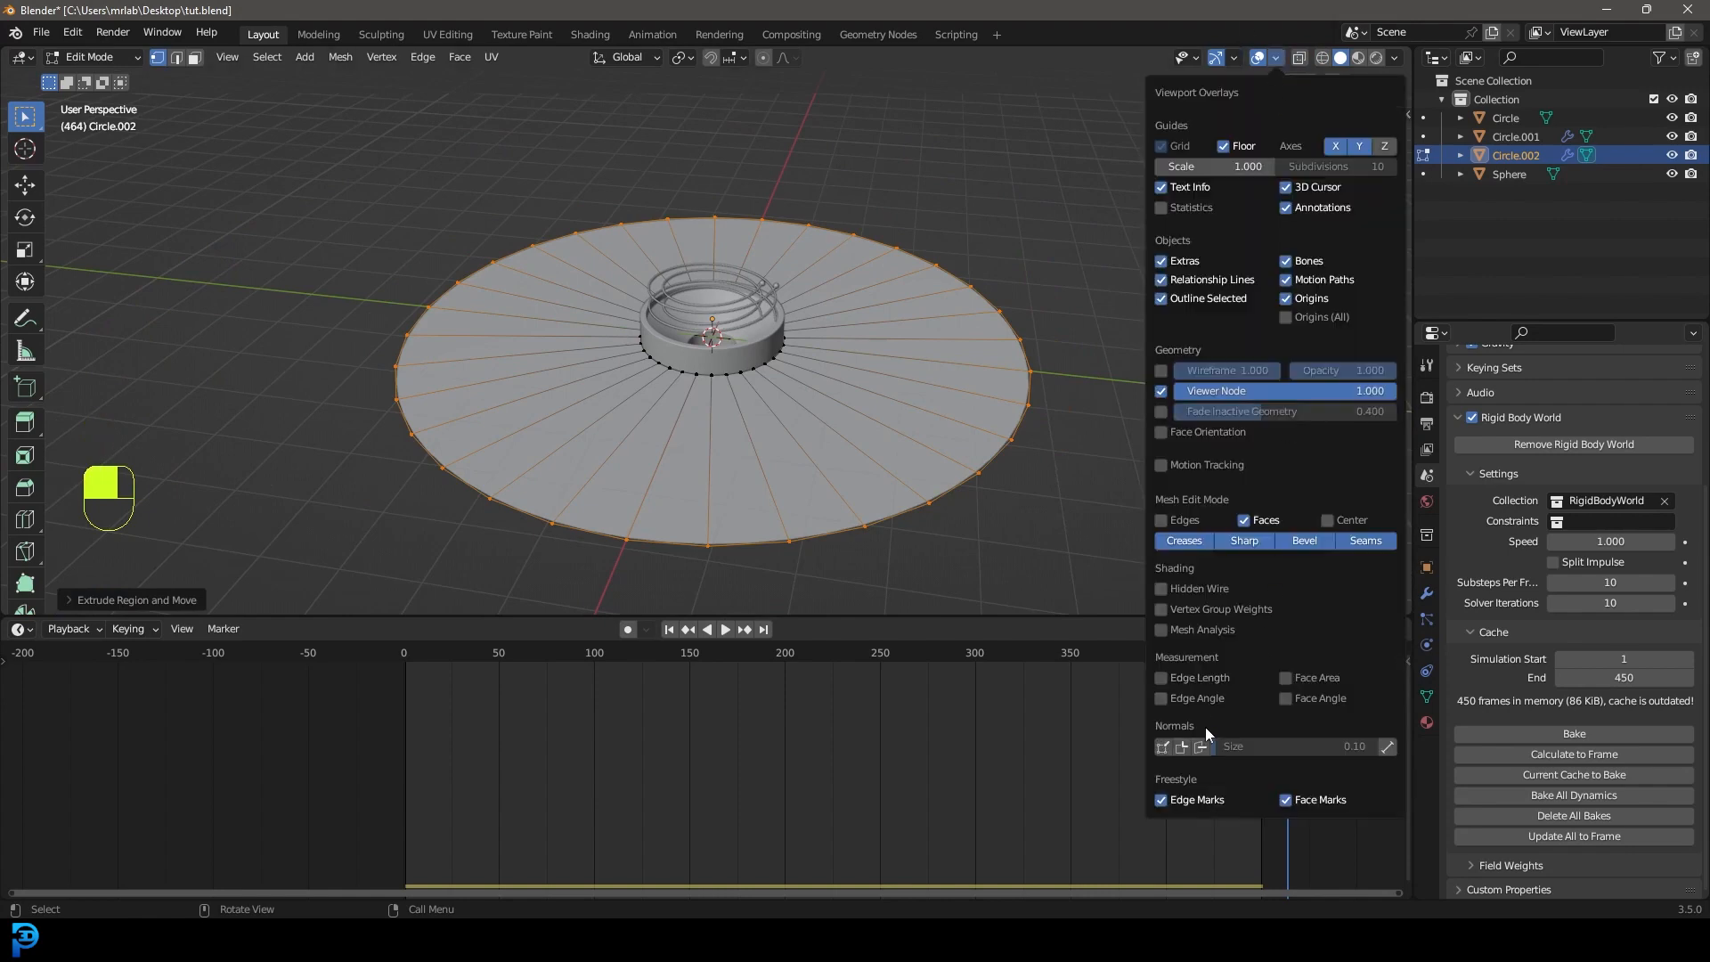
{"action": "left_click", "coordinate": [1200, 750]}
{"action": "middle_click_drag", "start_coordinate": [873, 467], "coordinate": [780, 341]}
{"action": "key", "text": "a"}
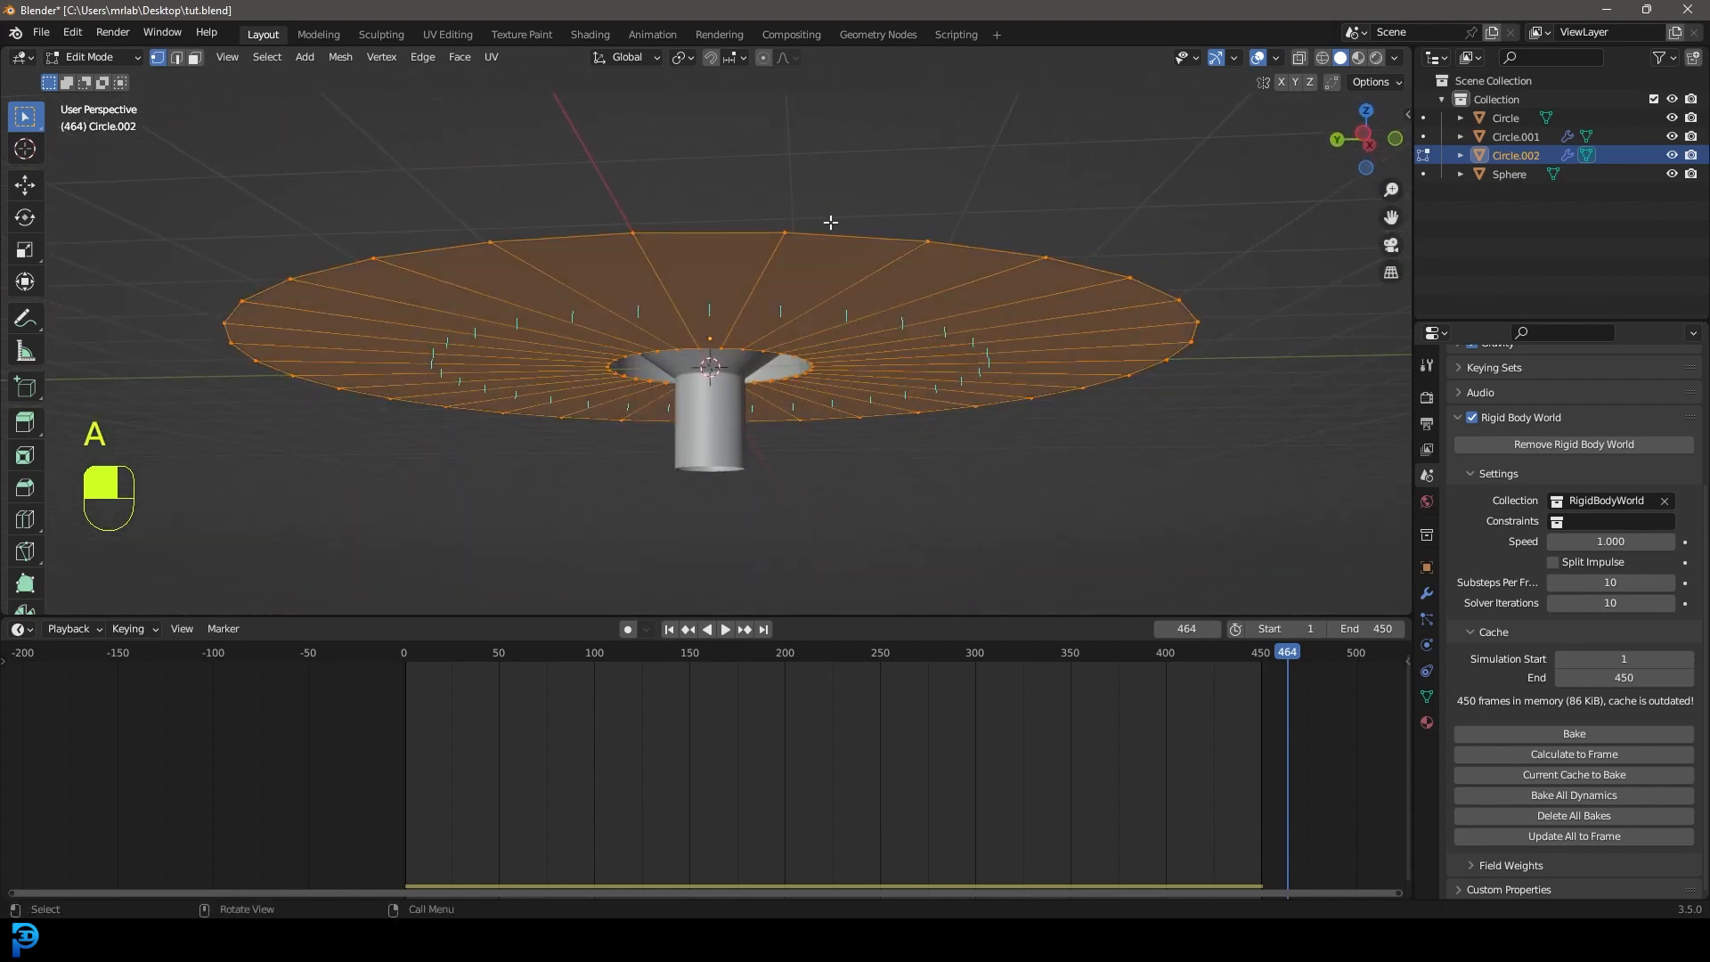
{"action": "key", "text": "alt+n"}
{"action": "left_click", "coordinate": [830, 221]}
{"action": "middle_click_drag", "start_coordinate": [830, 222], "coordinate": [941, 402]}
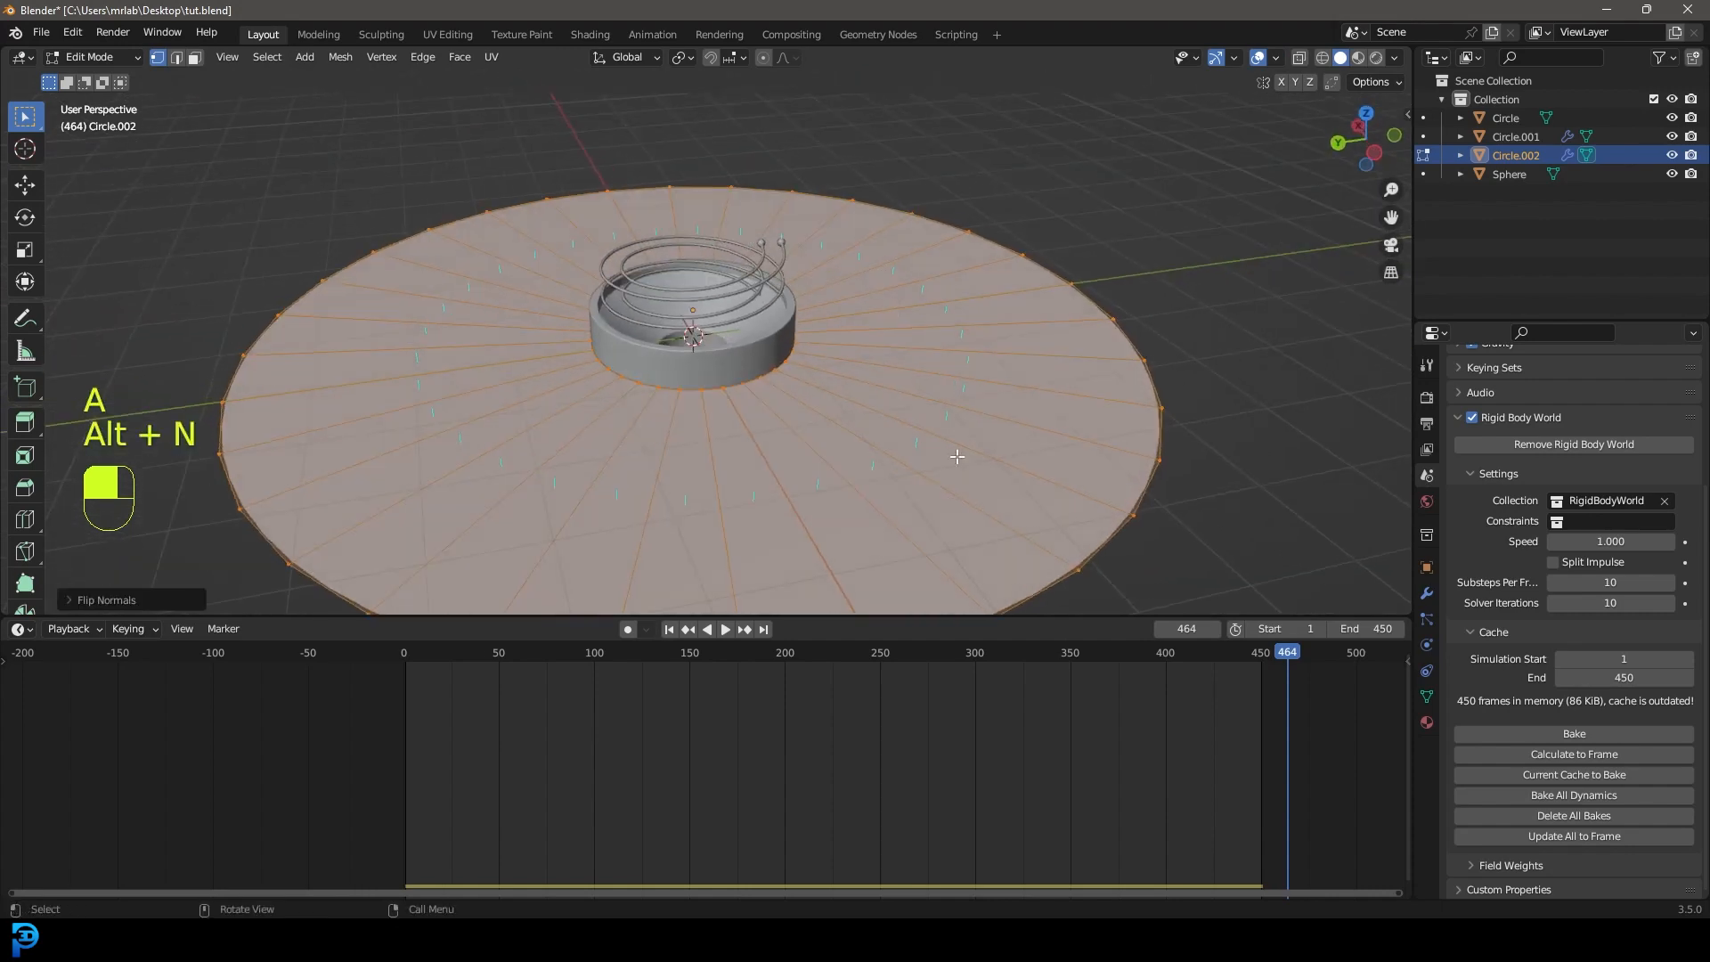
{"action": "mouse_move", "coordinate": [990, 326]}
{"action": "middle_mouse_down"}
{"action": "mouse_move", "coordinate": [967, 345]}
{"action": "mouse_move", "coordinate": [966, 324]}
{"action": "middle_mouse_up"}
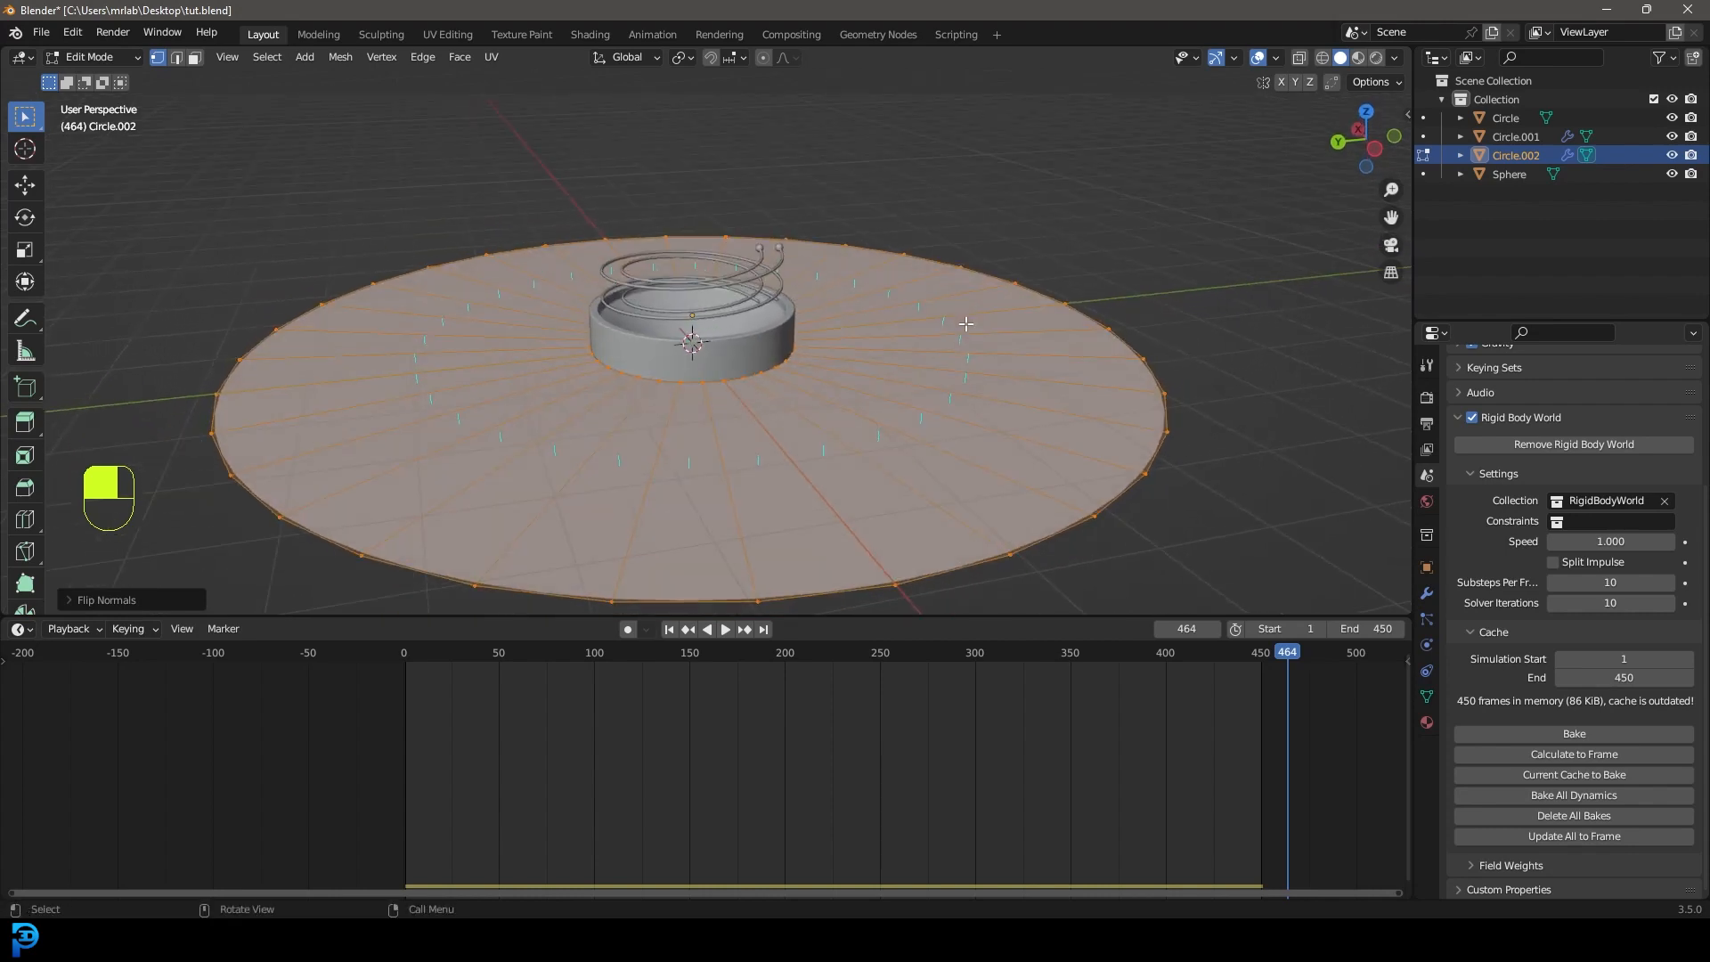
{"action": "scroll", "coordinate": [908, 311], "scroll_direction": "down", "scroll_amount": 4}
Extrude and scale the disc's outer edge far outward, then extrude again into a flared raised rim.
{"action": "key", "text": "alt+a"}
{"action": "left_click", "coordinate": [835, 460], "text": "alt"}
{"action": "middle_click_drag", "start_coordinate": [836, 460], "coordinate": [840, 464]}
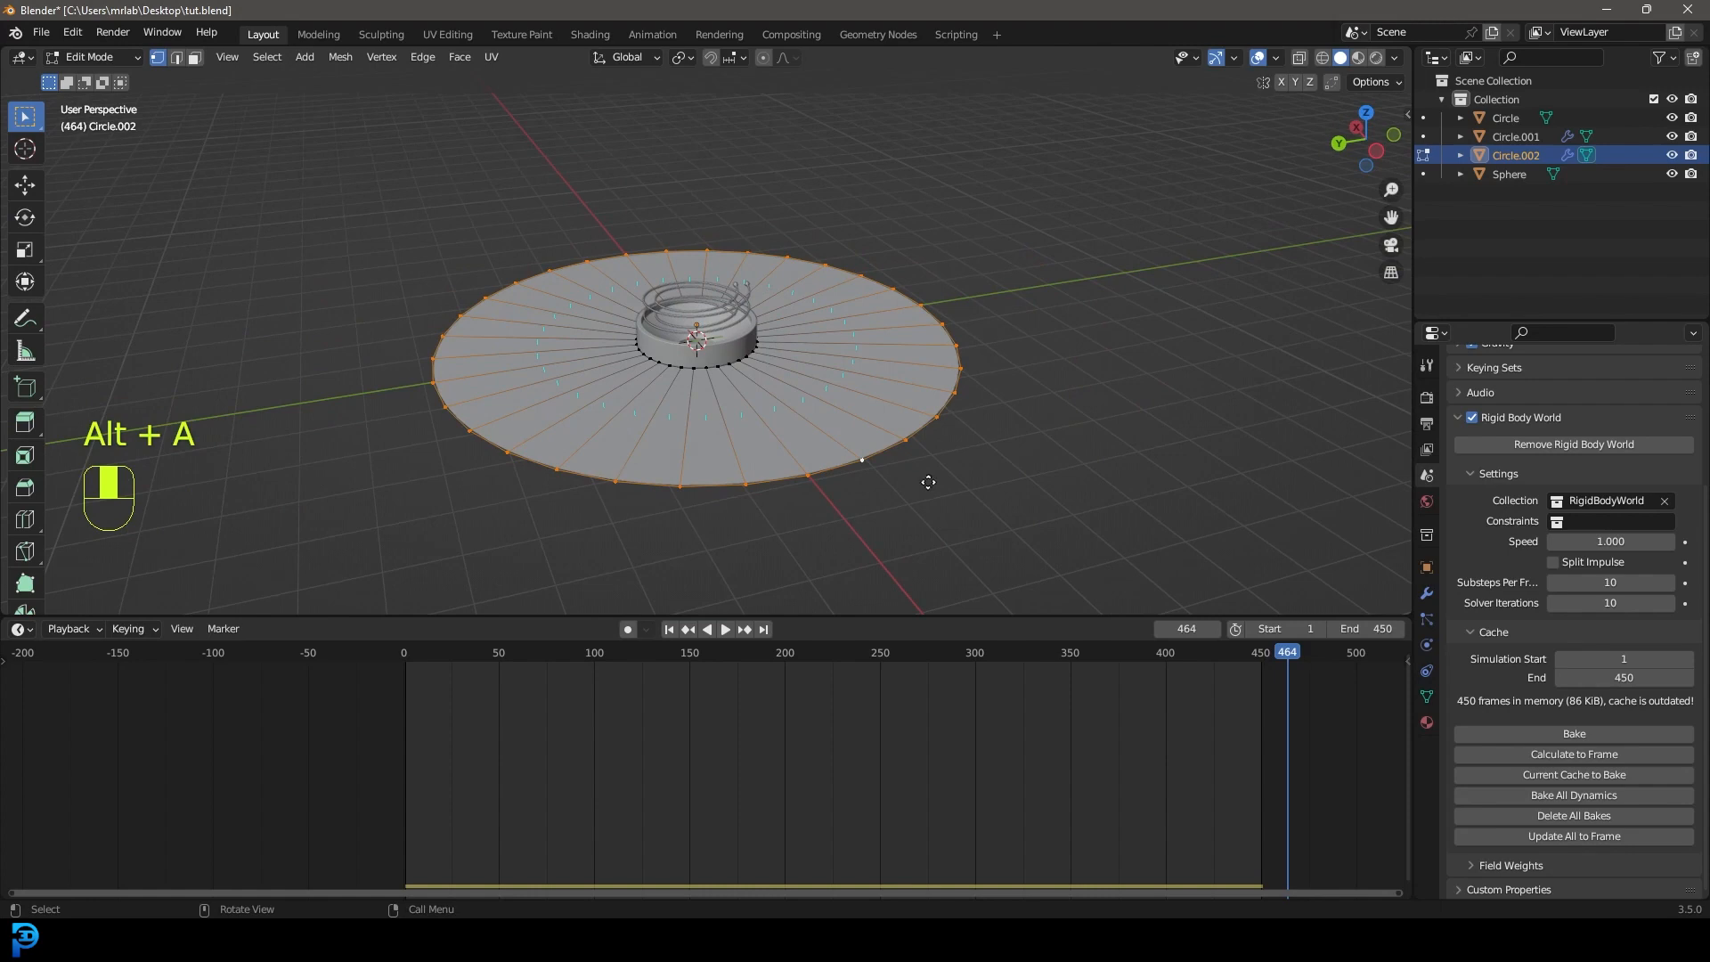
{"action": "key", "text": "e"}
{"action": "key", "text": "s"}
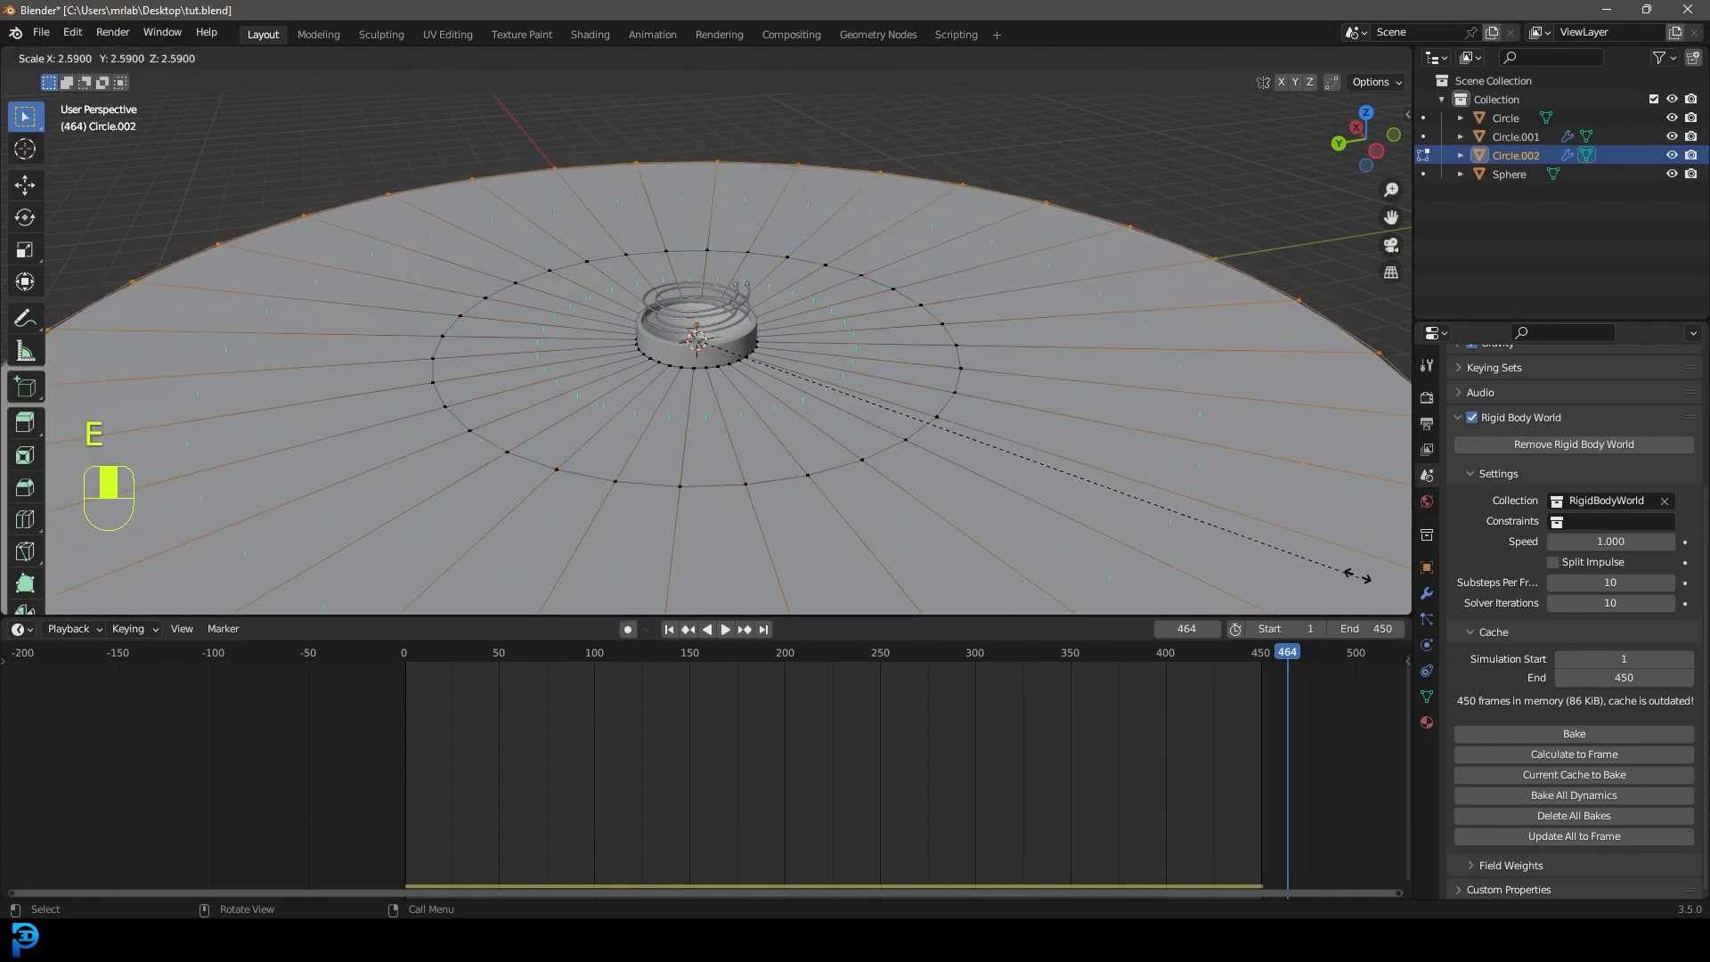
{"action": "left_click", "coordinate": [1362, 579]}
{"action": "scroll", "coordinate": [890, 398], "scroll_direction": "down", "scroll_amount": 5}
{"action": "key", "text": "e"}
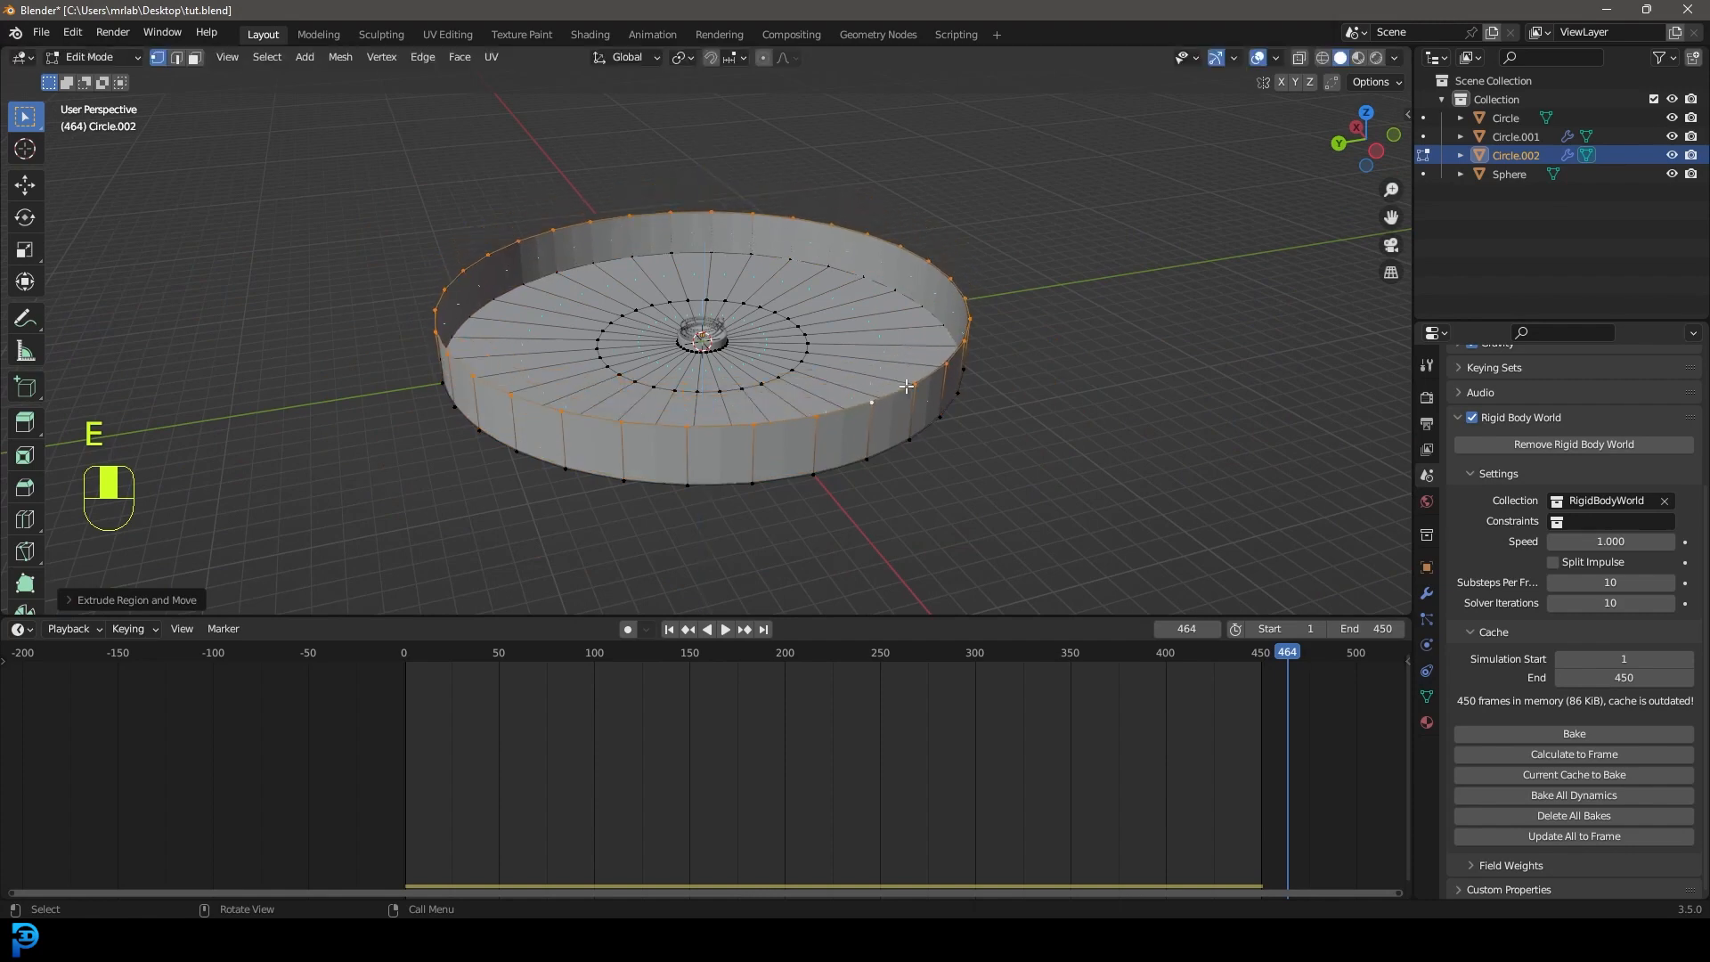
{"action": "key", "text": "s"}
{"action": "left_click", "coordinate": [1149, 454]}
Apply Shade Smooth to the floor disc.
{"action": "middle_click_drag", "start_coordinate": [881, 347], "coordinate": [897, 333]}
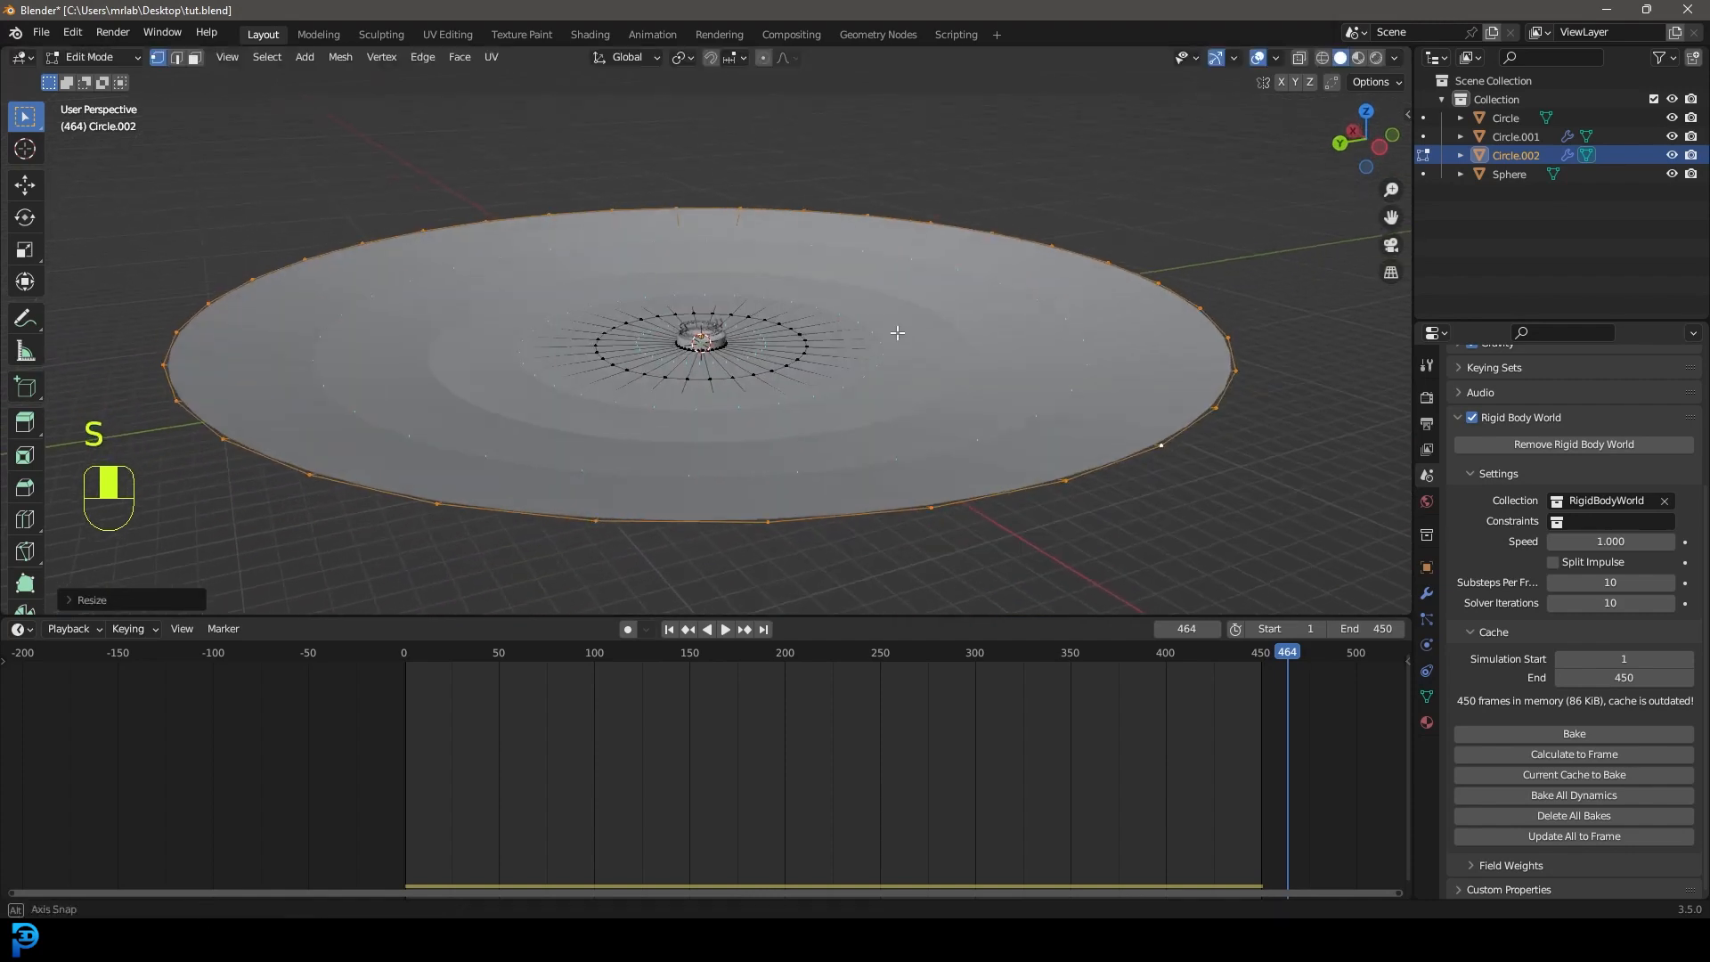
{"action": "key", "text": "Tab"}
{"action": "right_click", "coordinate": [935, 228]}
{"action": "left_click", "coordinate": [858, 228]}
{"action": "middle_click_drag", "start_coordinate": [859, 227], "coordinate": [793, 214]}
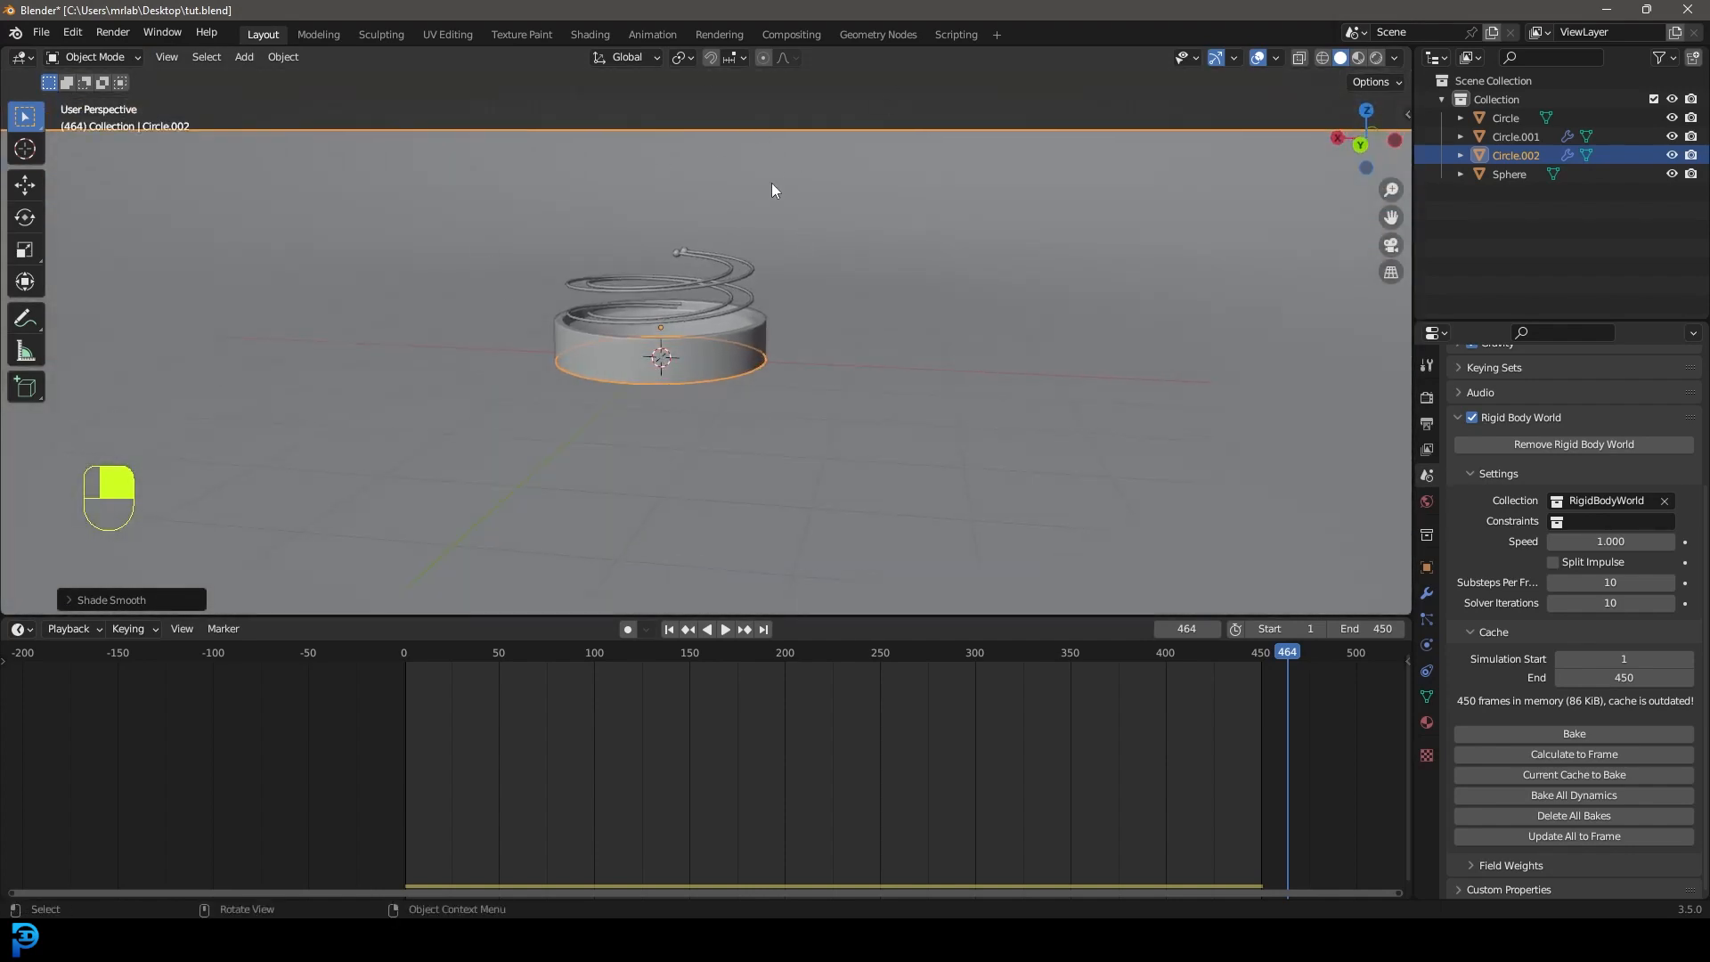
Add a camera and dolly it back along its local Z axis to frame the spiral tower.
{"action": "mouse_move", "coordinate": [801, 307]}
{"action": "middle_mouse_down"}
{"action": "mouse_move", "coordinate": [798, 340]}
{"action": "mouse_move", "coordinate": [790, 306]}
{"action": "mouse_move", "coordinate": [826, 310]}
{"action": "middle_mouse_up"}
{"action": "scroll", "coordinate": [798, 340], "scroll_direction": "up", "scroll_amount": 3}
{"action": "middle_click_drag", "start_coordinate": [777, 301], "coordinate": [783, 328]}
{"action": "scroll", "coordinate": [783, 329], "scroll_direction": "up", "scroll_amount": 1}
{"action": "key", "text": "shift+a"}
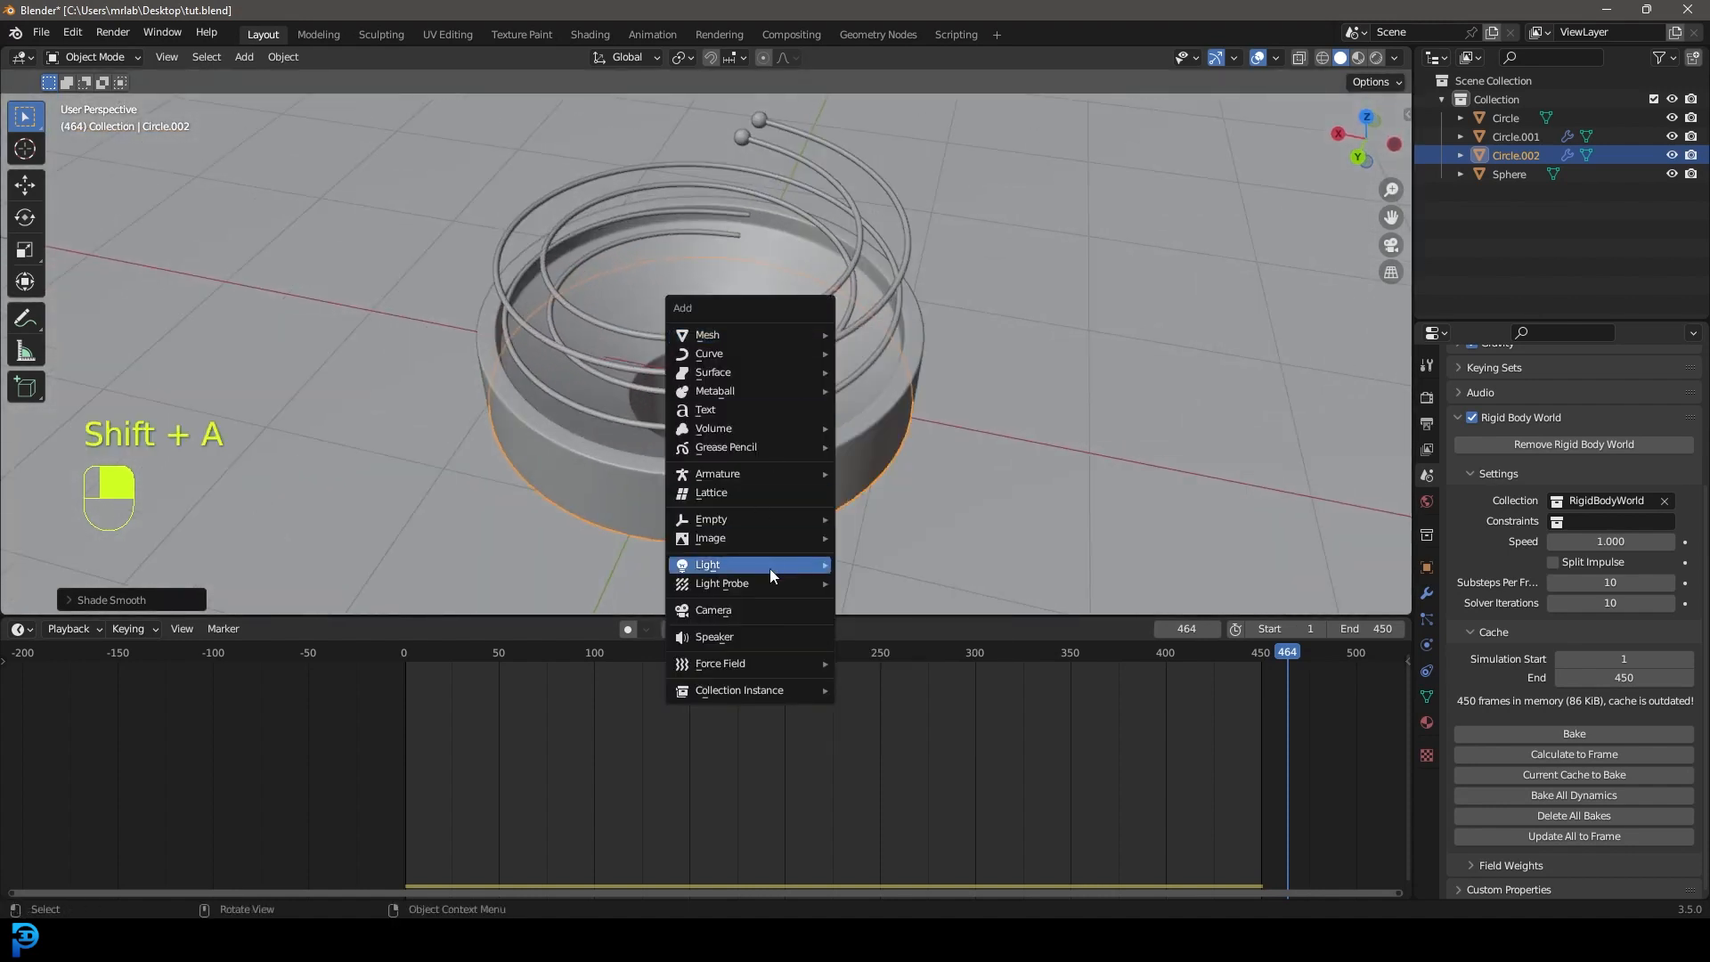
{"action": "left_click", "coordinate": [750, 609]}
{"action": "key", "text": "KP_0"}
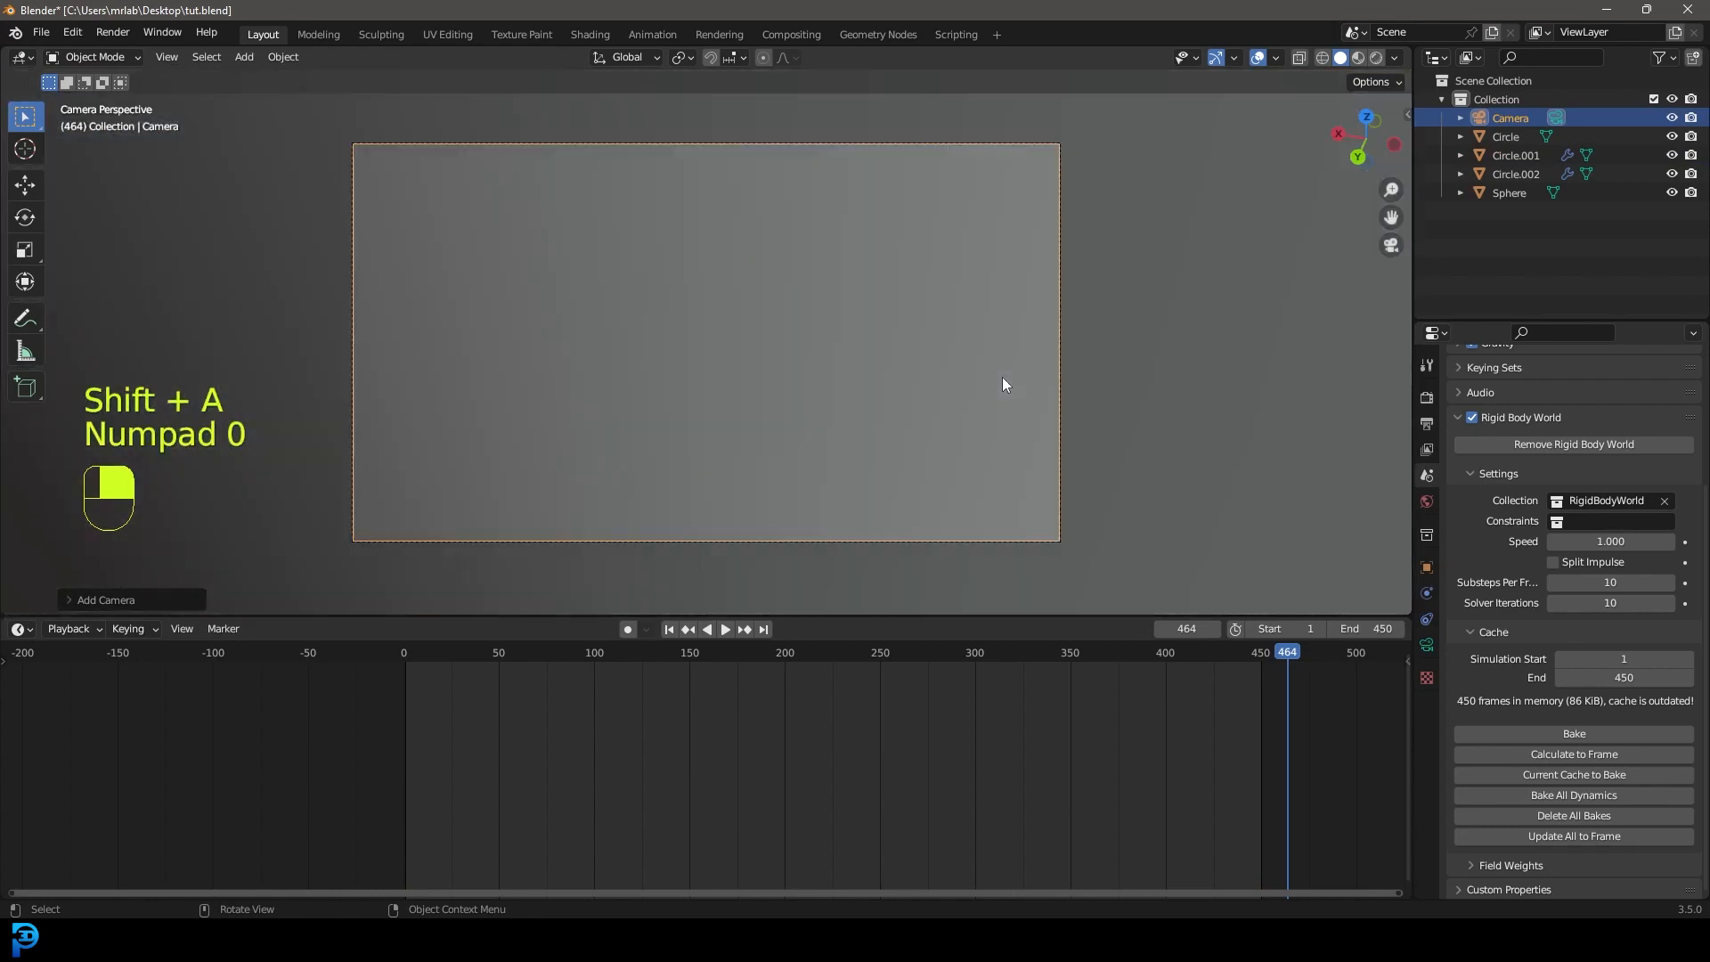
{"action": "key", "text": "g"}
{"action": "key", "text": "z"}
{"action": "key", "text": "z"}
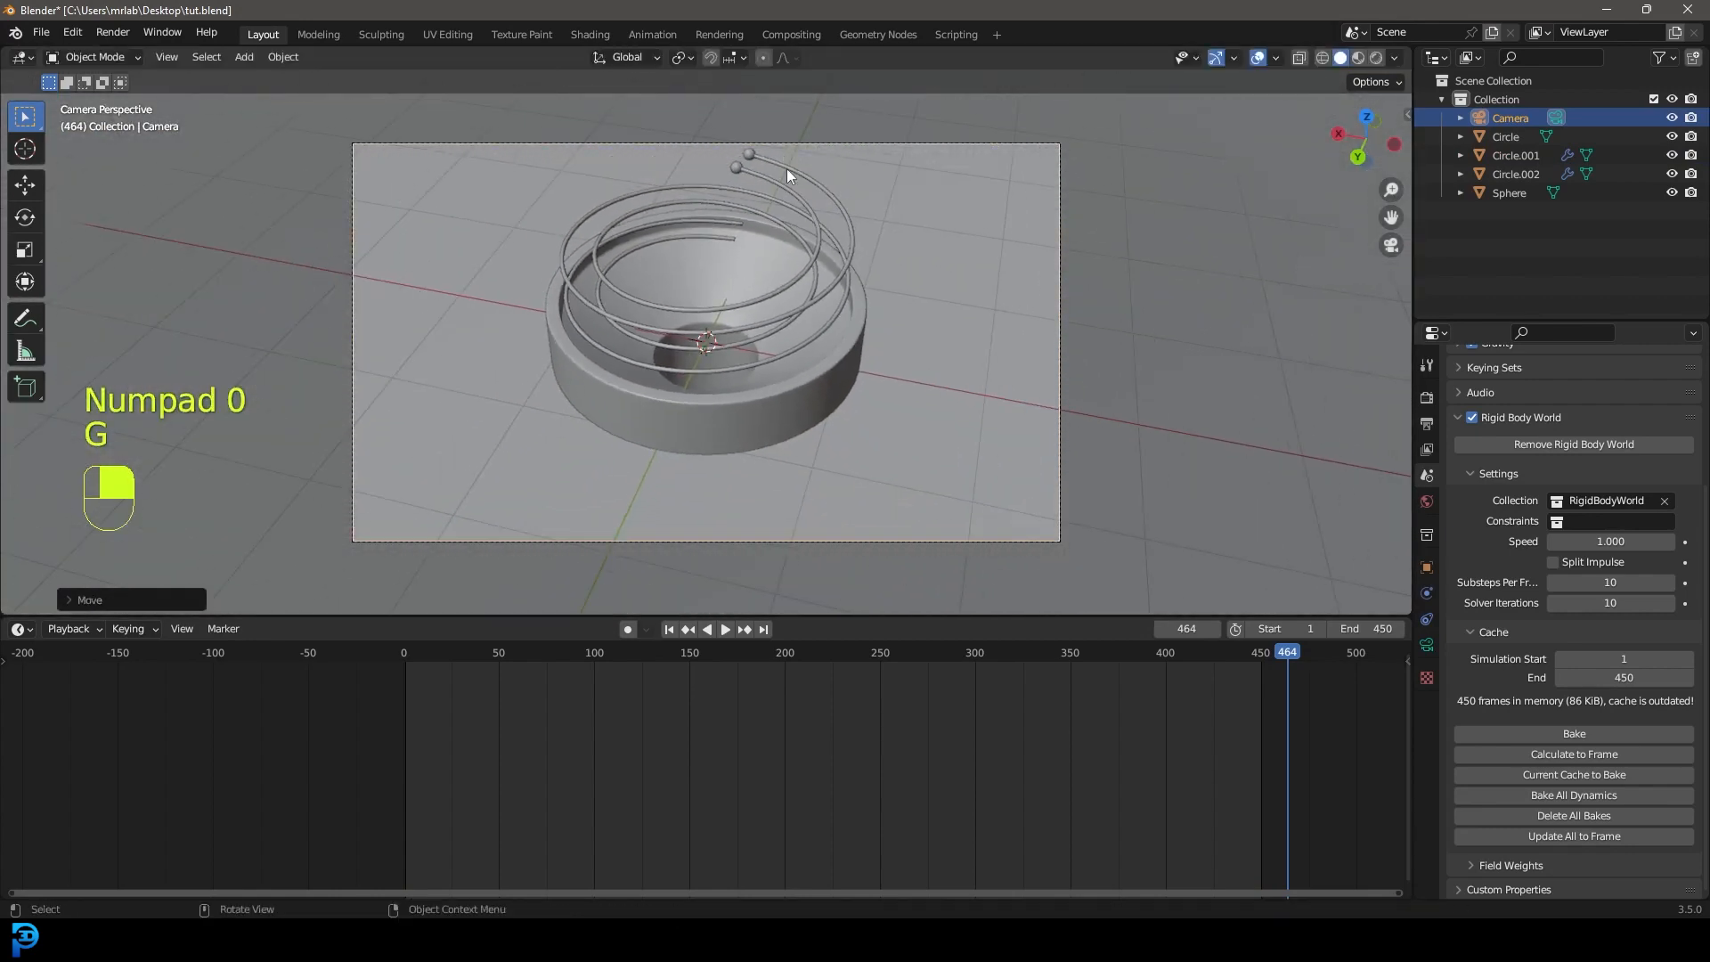
{"action": "key", "text": "g"}
{"action": "left_click", "coordinate": [820, 228]}
{"action": "scroll", "coordinate": [862, 390], "scroll_direction": "down", "scroll_amount": 4}
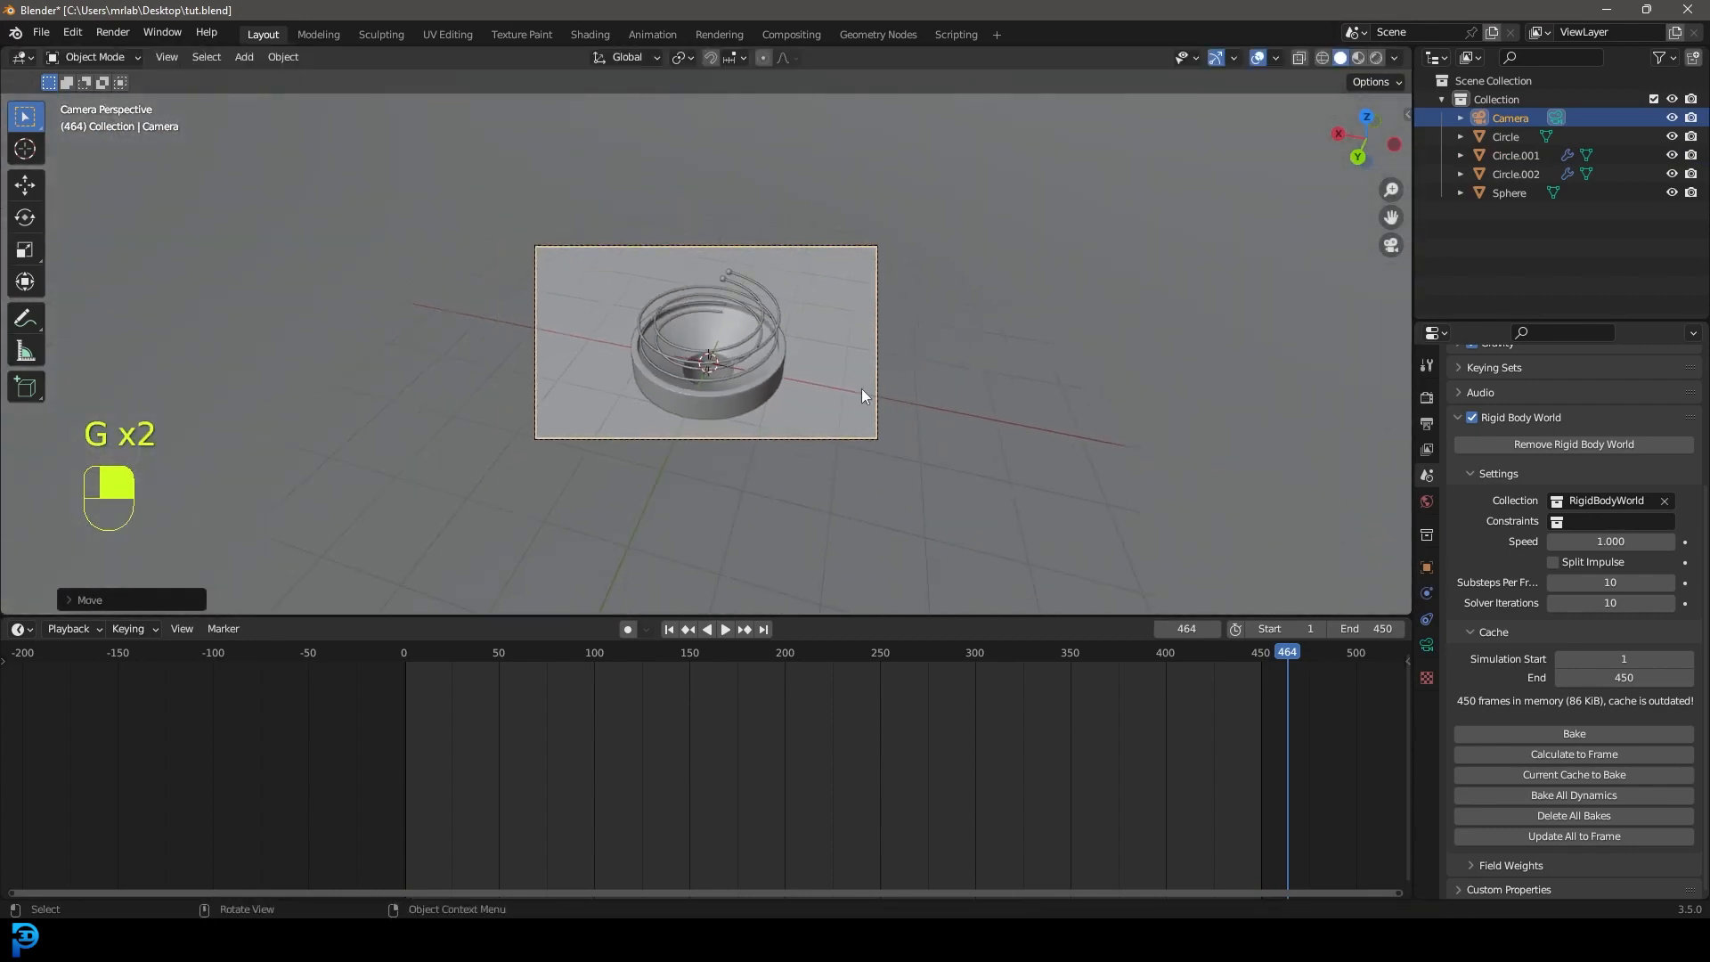
{"action": "scroll", "coordinate": [730, 333], "scroll_direction": "up", "scroll_amount": 3}
Add a Cube empty at the centre and hide the ground plane Circle.002.
{"action": "key", "text": "shift+a"}
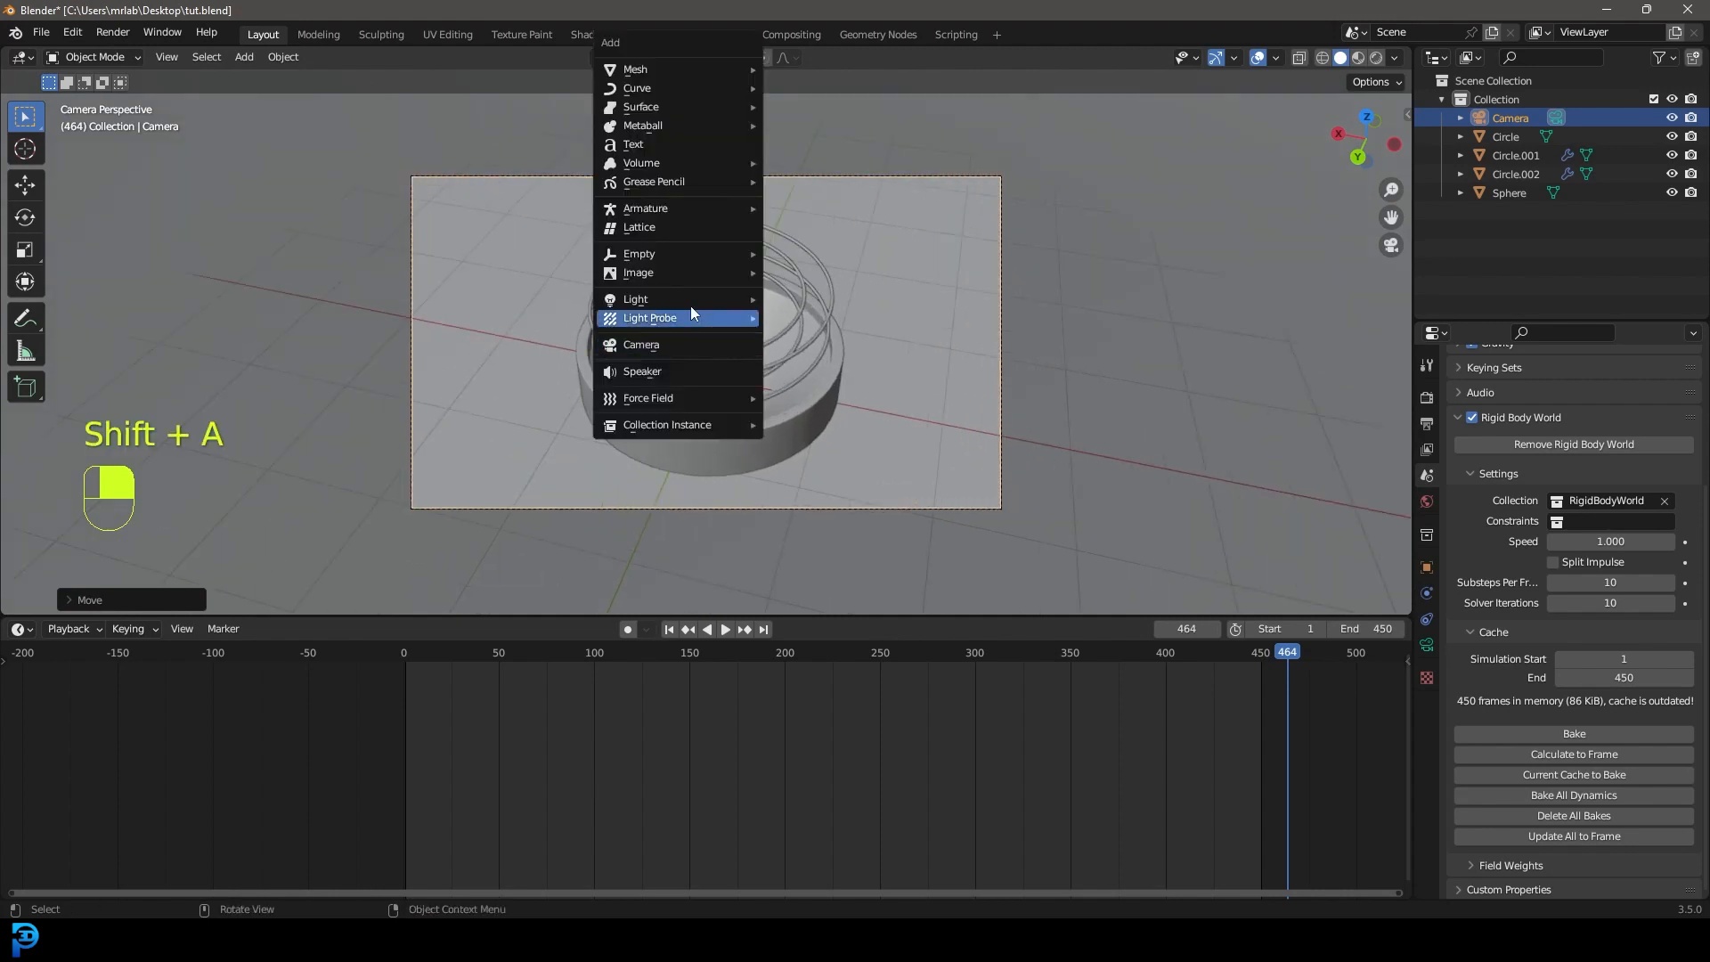
{"action": "mouse_move", "coordinate": [653, 257]}
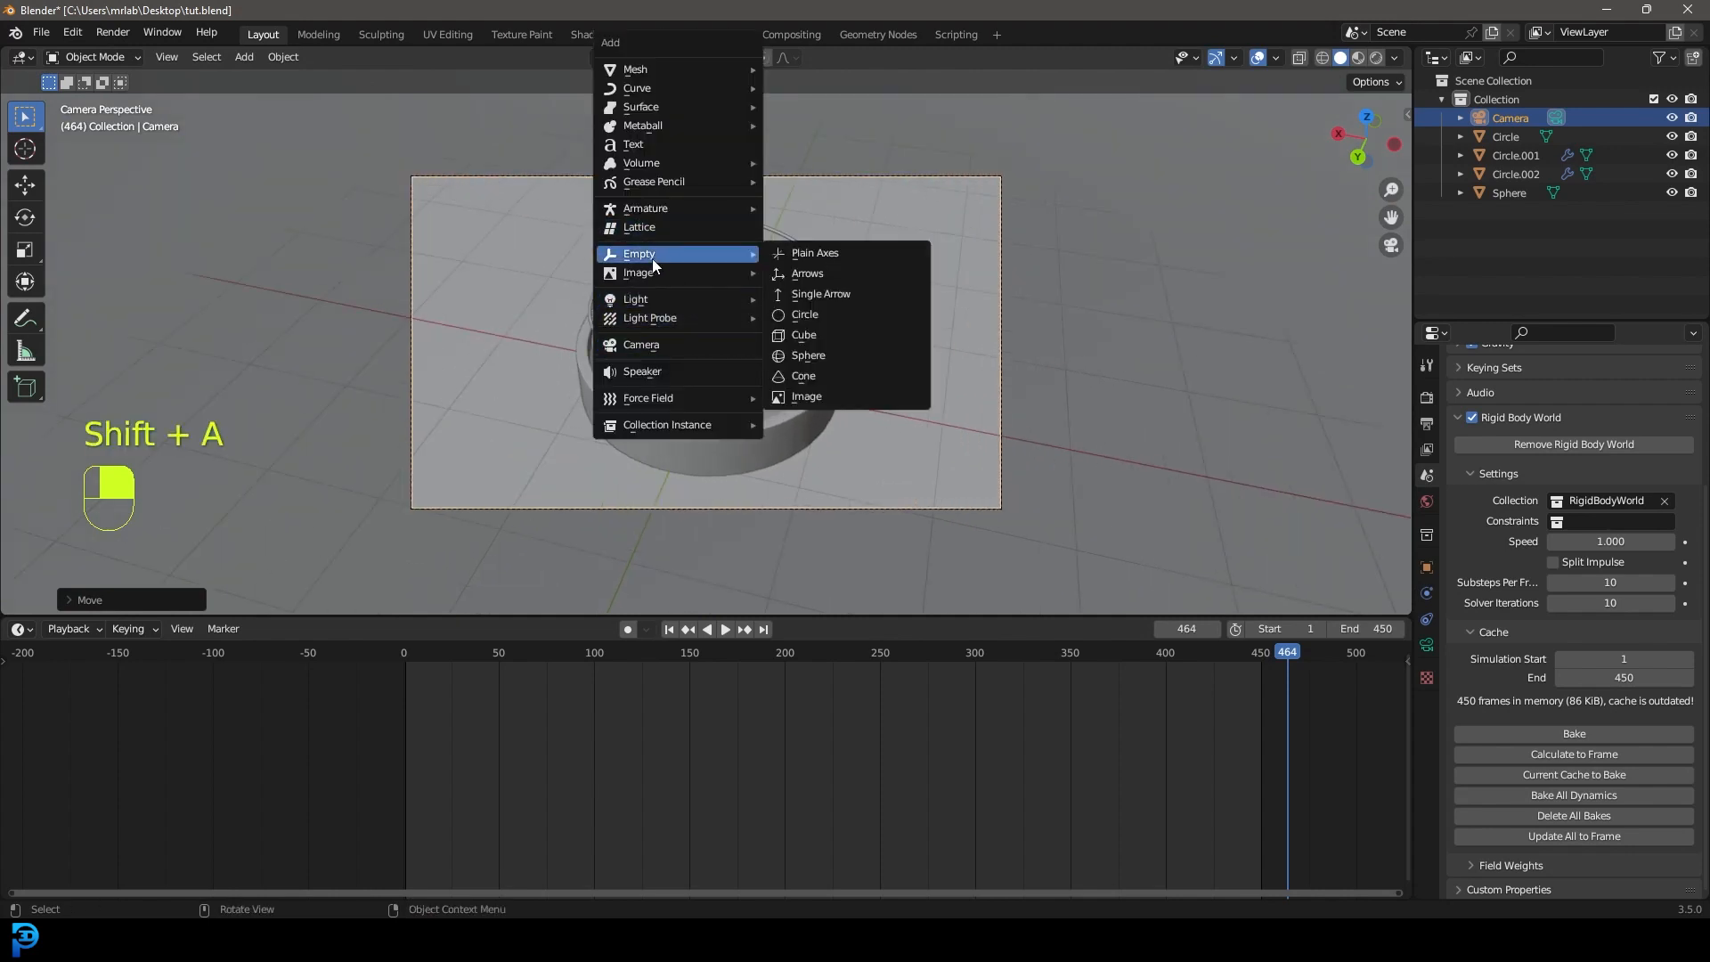
{"action": "left_click", "coordinate": [835, 334]}
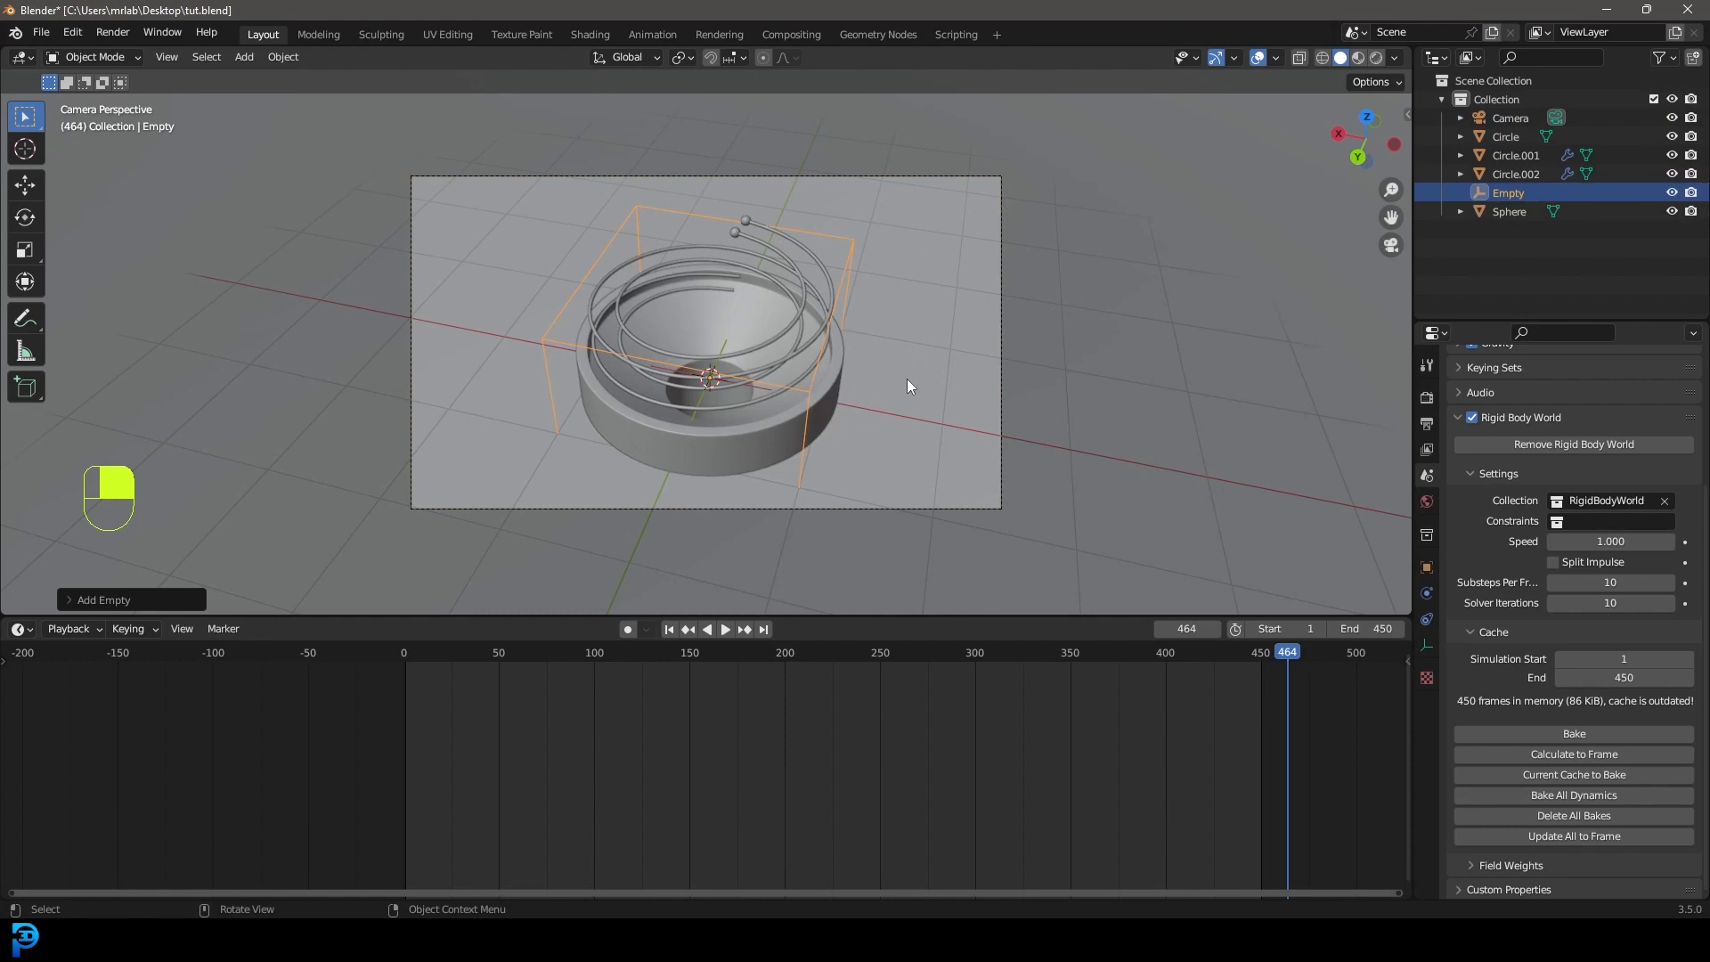
{"action": "key", "text": "KP_3"}
{"action": "scroll", "coordinate": [920, 392], "scroll_direction": "up", "scroll_amount": 4}
{"action": "middle_click_drag", "start_coordinate": [920, 413], "coordinate": [845, 408]}
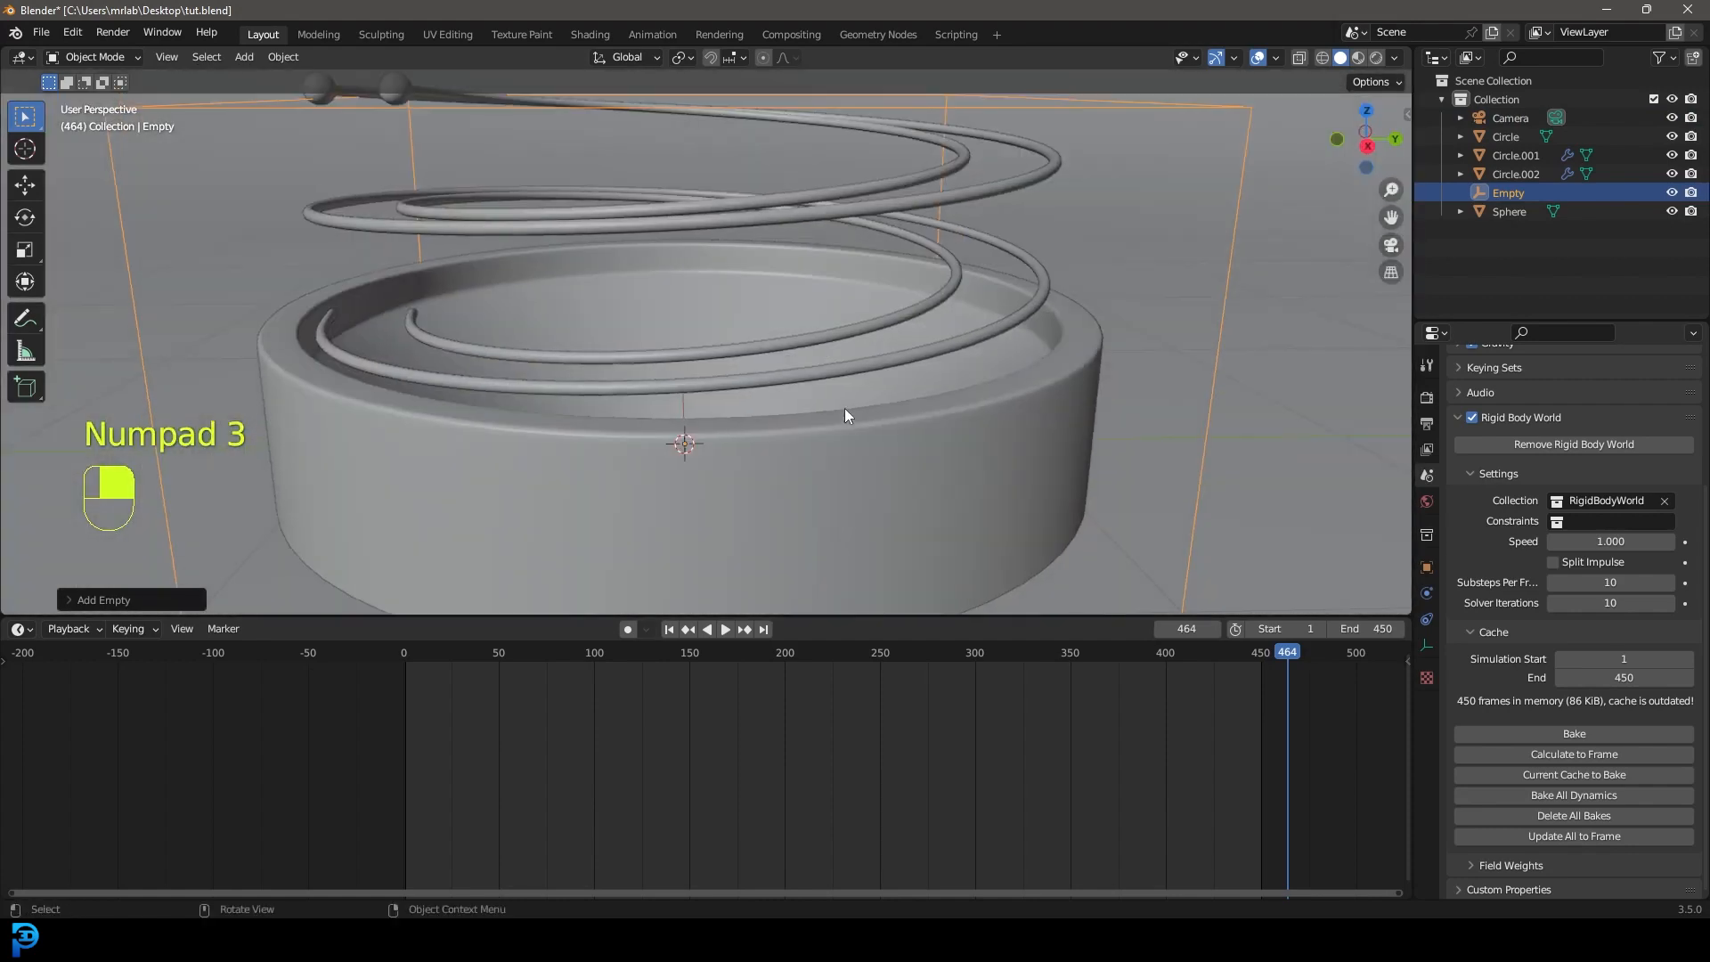
{"action": "scroll", "coordinate": [859, 406], "scroll_direction": "down", "scroll_amount": 6}
{"action": "scroll", "coordinate": [942, 237], "scroll_direction": "up", "scroll_amount": 3}
{"action": "left_click", "coordinate": [942, 187]}
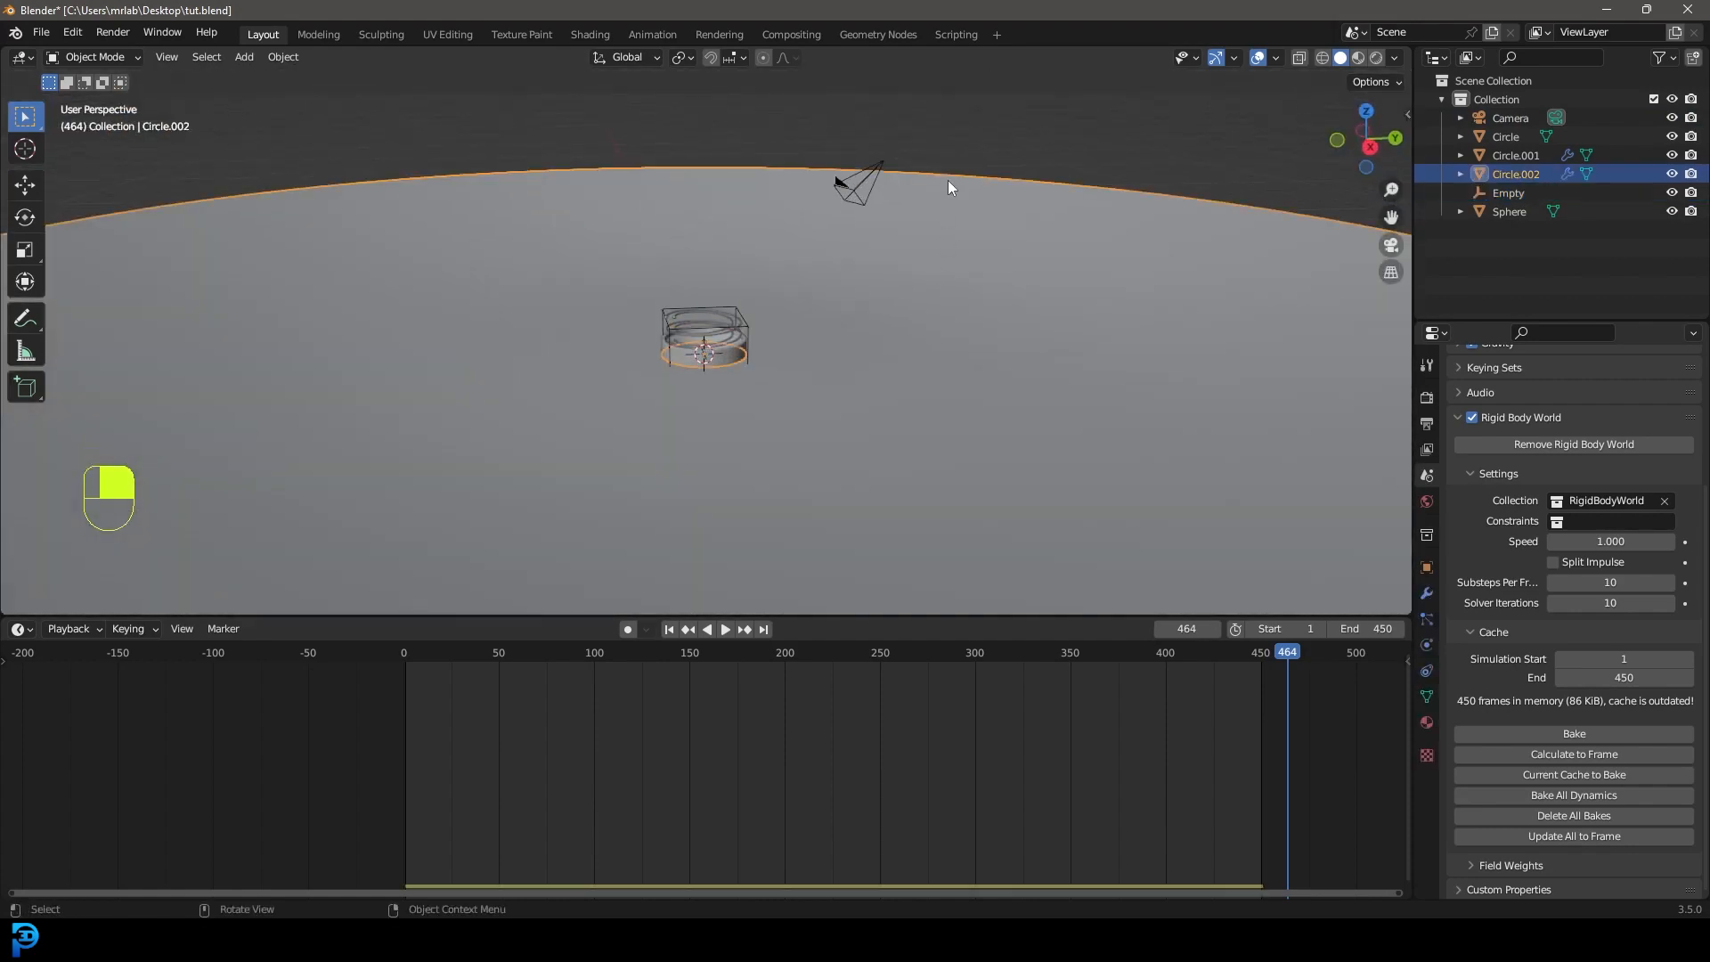
{"action": "scroll", "coordinate": [932, 194], "scroll_direction": "down", "scroll_amount": 3}
{"action": "key", "text": "h"}
{"action": "scroll", "coordinate": [745, 339], "scroll_direction": "up", "scroll_amount": 4}
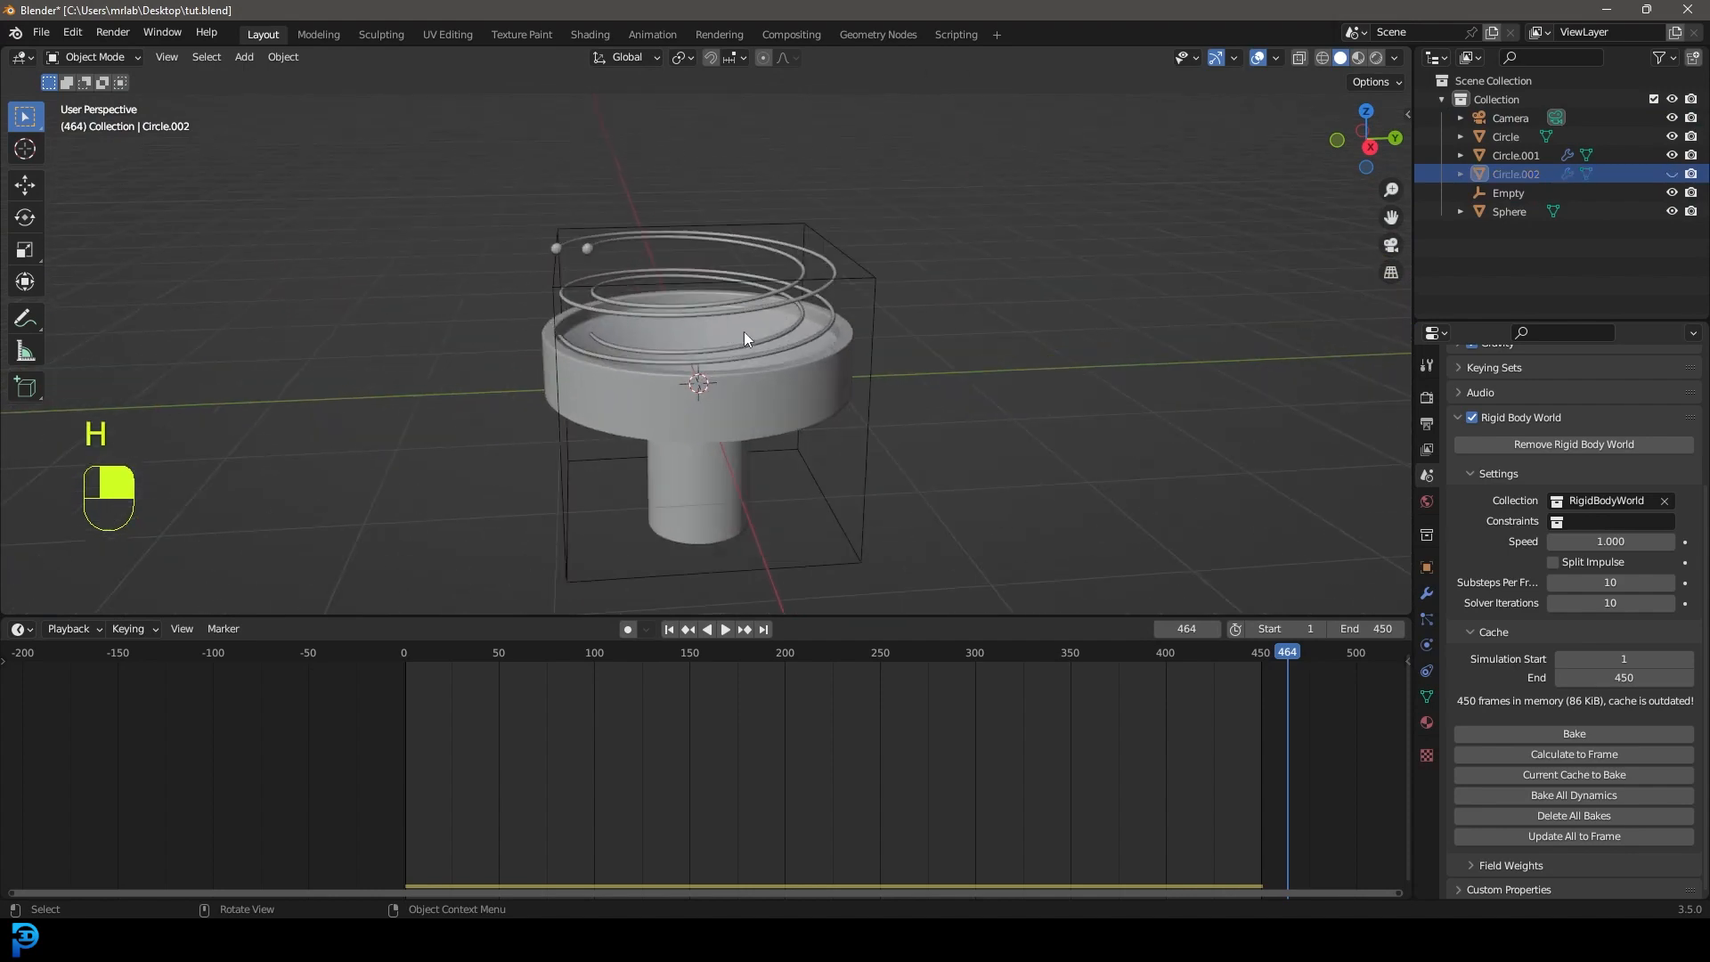
Shrink the cube empty and place it around the balls atop the spiral, then select the camera.
{"action": "left_click", "coordinate": [891, 267]}
{"action": "key", "text": "KP_1"}
{"action": "scroll", "coordinate": [1199, 408], "scroll_direction": "up", "scroll_amount": 2}
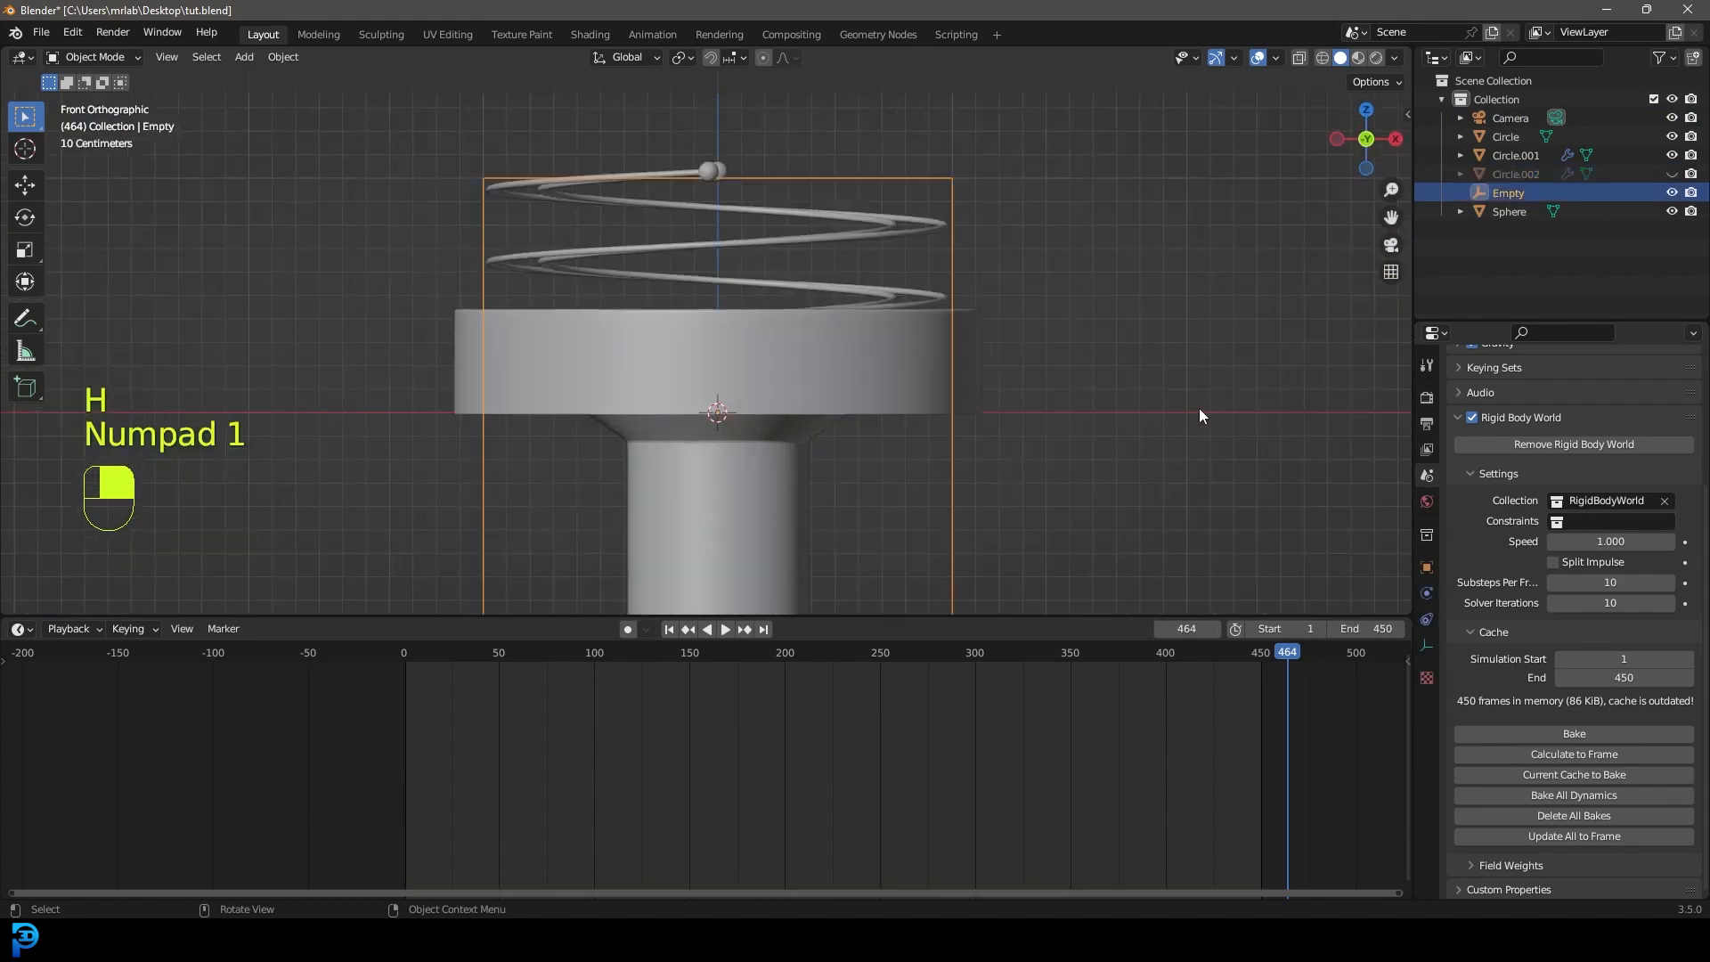
{"action": "key", "text": "s"}
{"action": "left_click", "coordinate": [836, 397]}
{"action": "key", "text": "KP_3"}
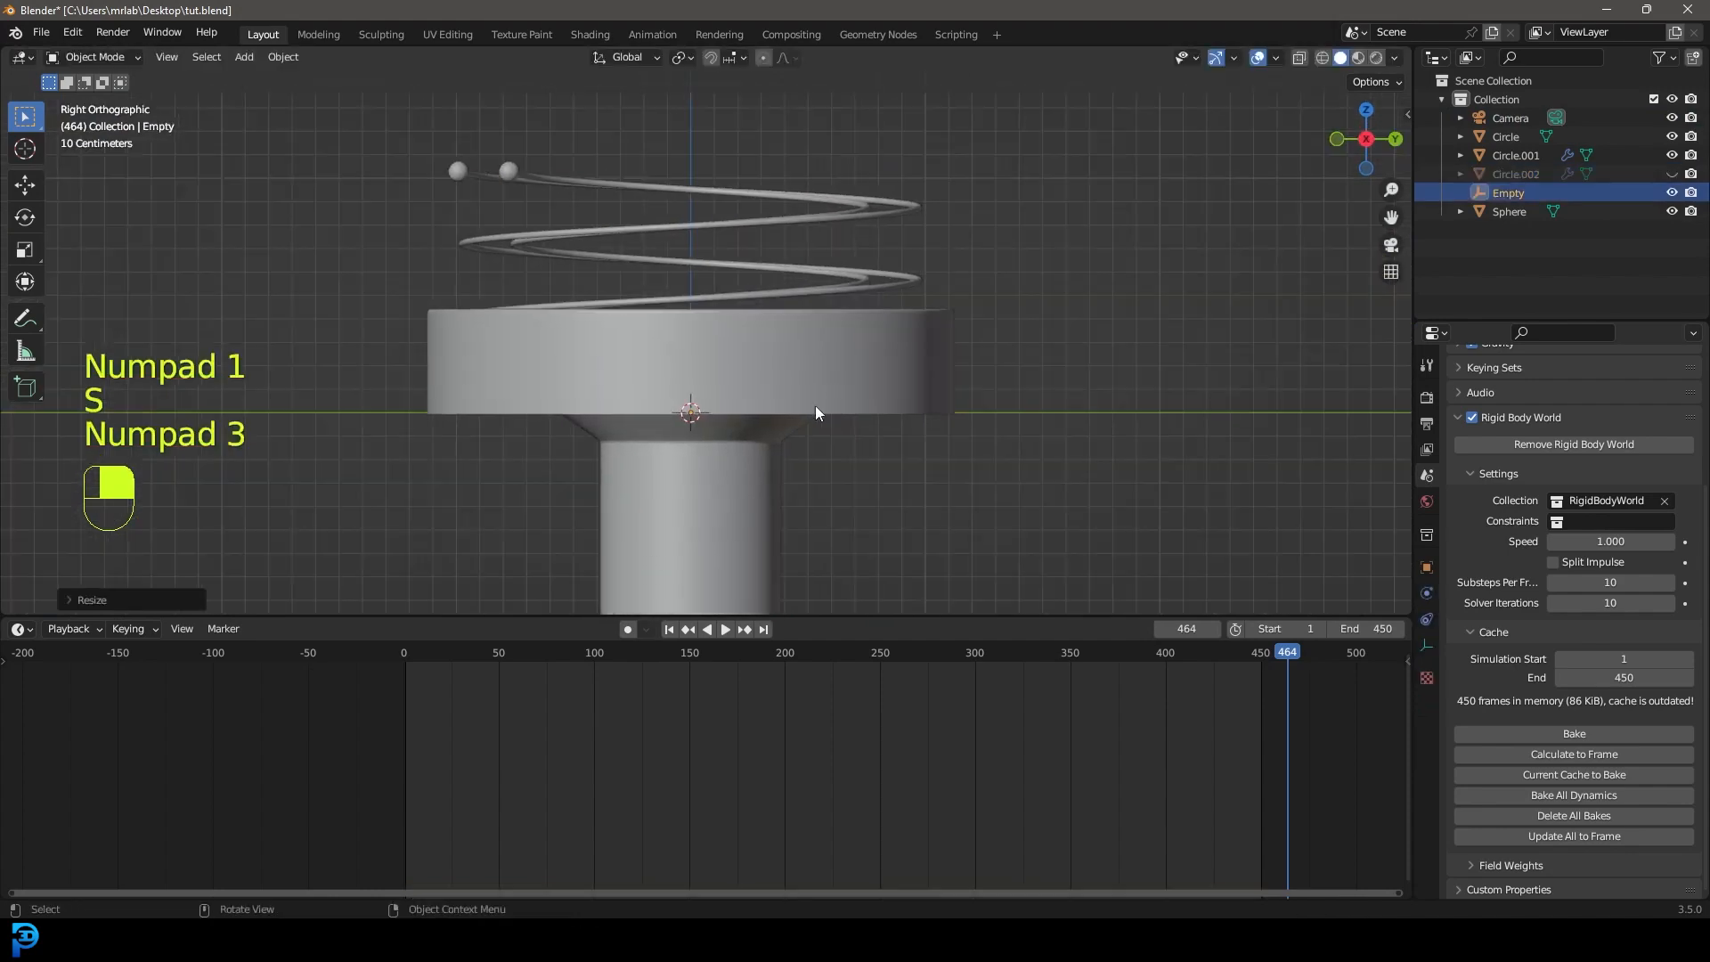
{"action": "key", "text": "g"}
{"action": "left_click", "coordinate": [607, 162]}
{"action": "scroll", "coordinate": [659, 200], "scroll_direction": "down", "scroll_amount": 5}
{"action": "middle_click_drag", "start_coordinate": [672, 212], "coordinate": [730, 276]}
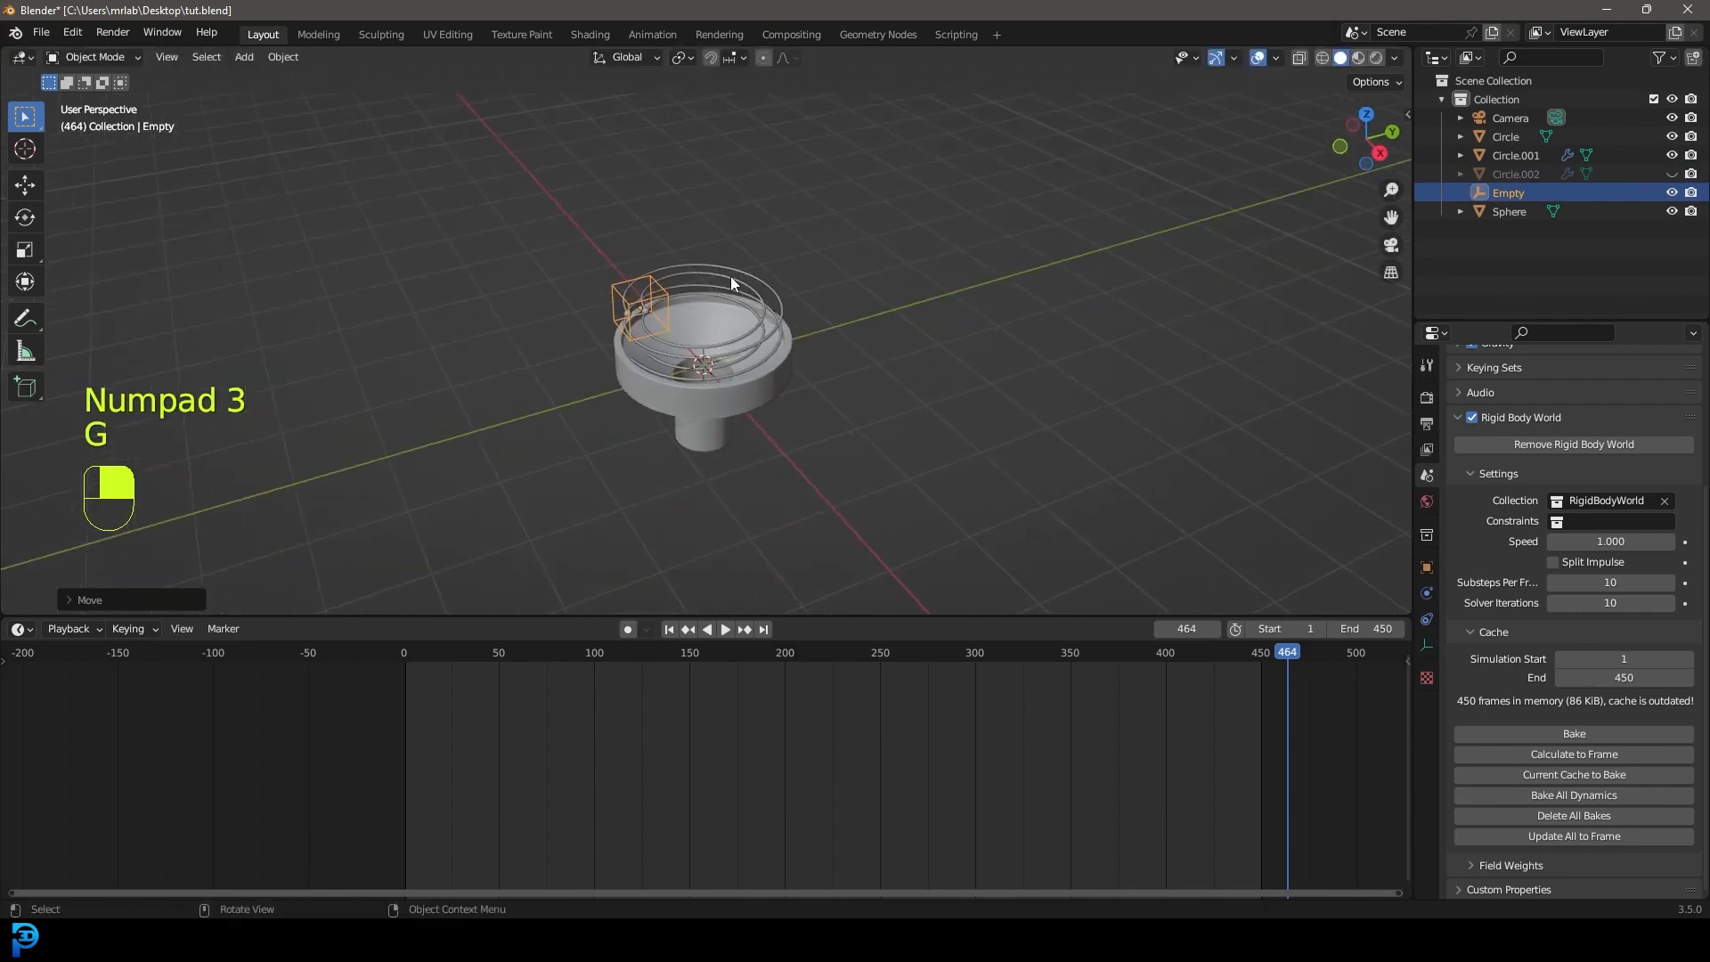
{"action": "key", "text": "KP_0"}
{"action": "scroll", "coordinate": [766, 247], "scroll_direction": "up", "scroll_amount": 1}
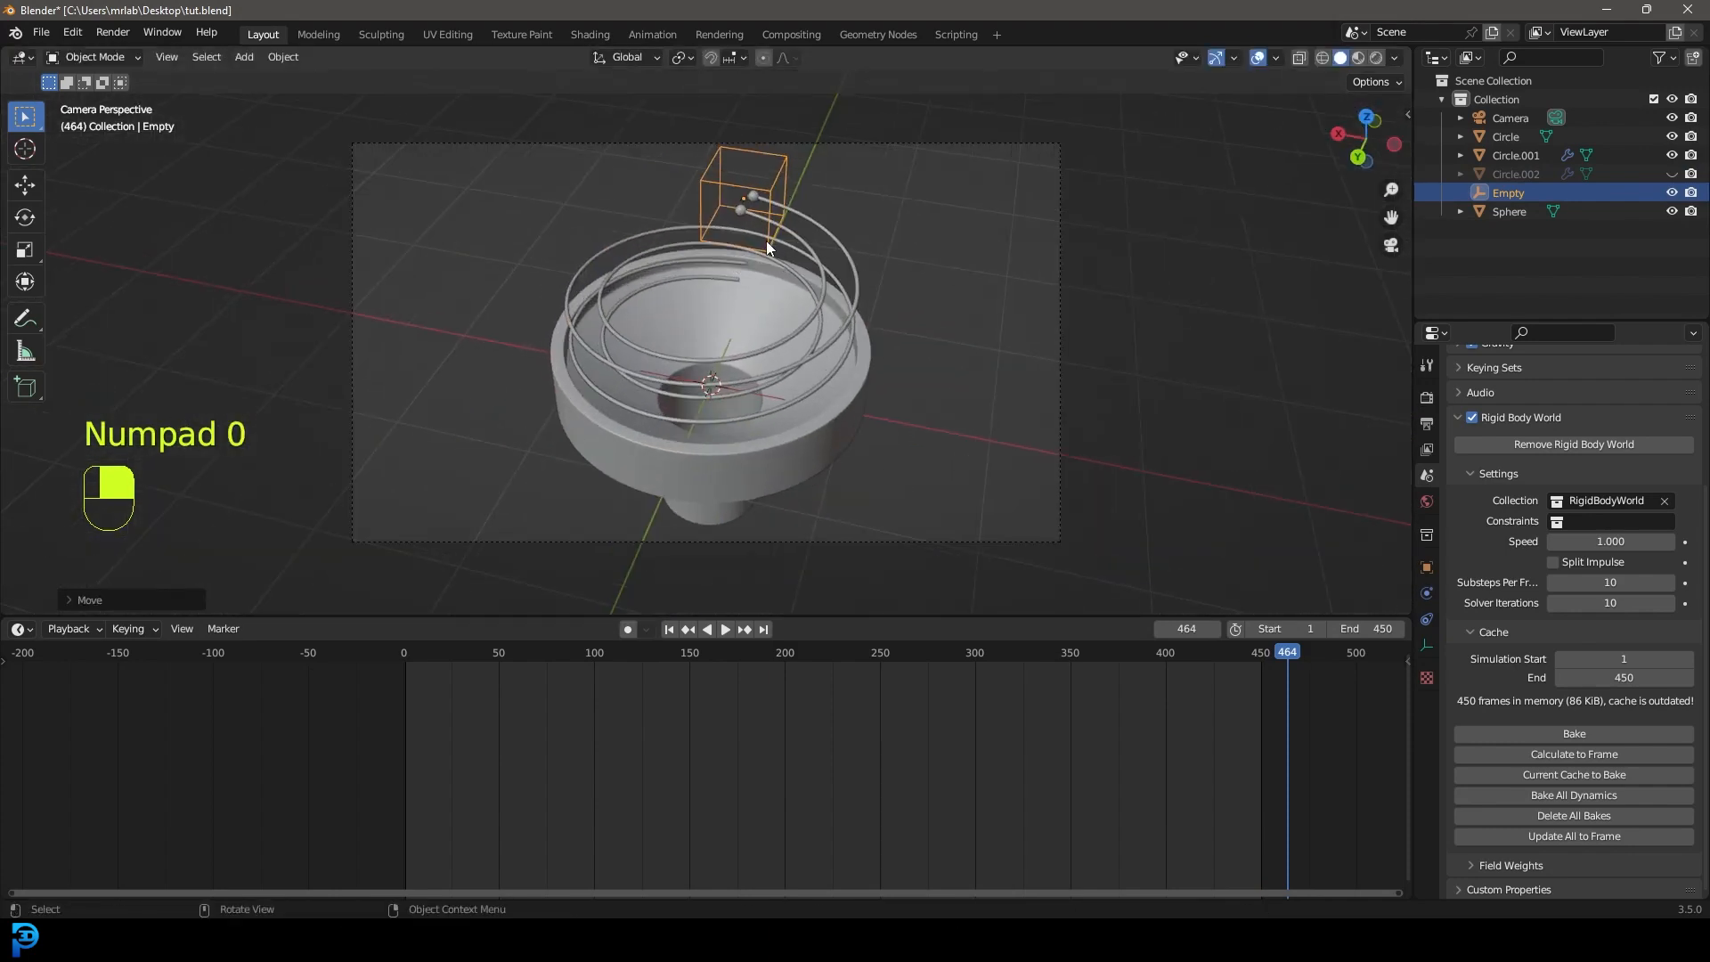
{"action": "left_click", "coordinate": [878, 145]}
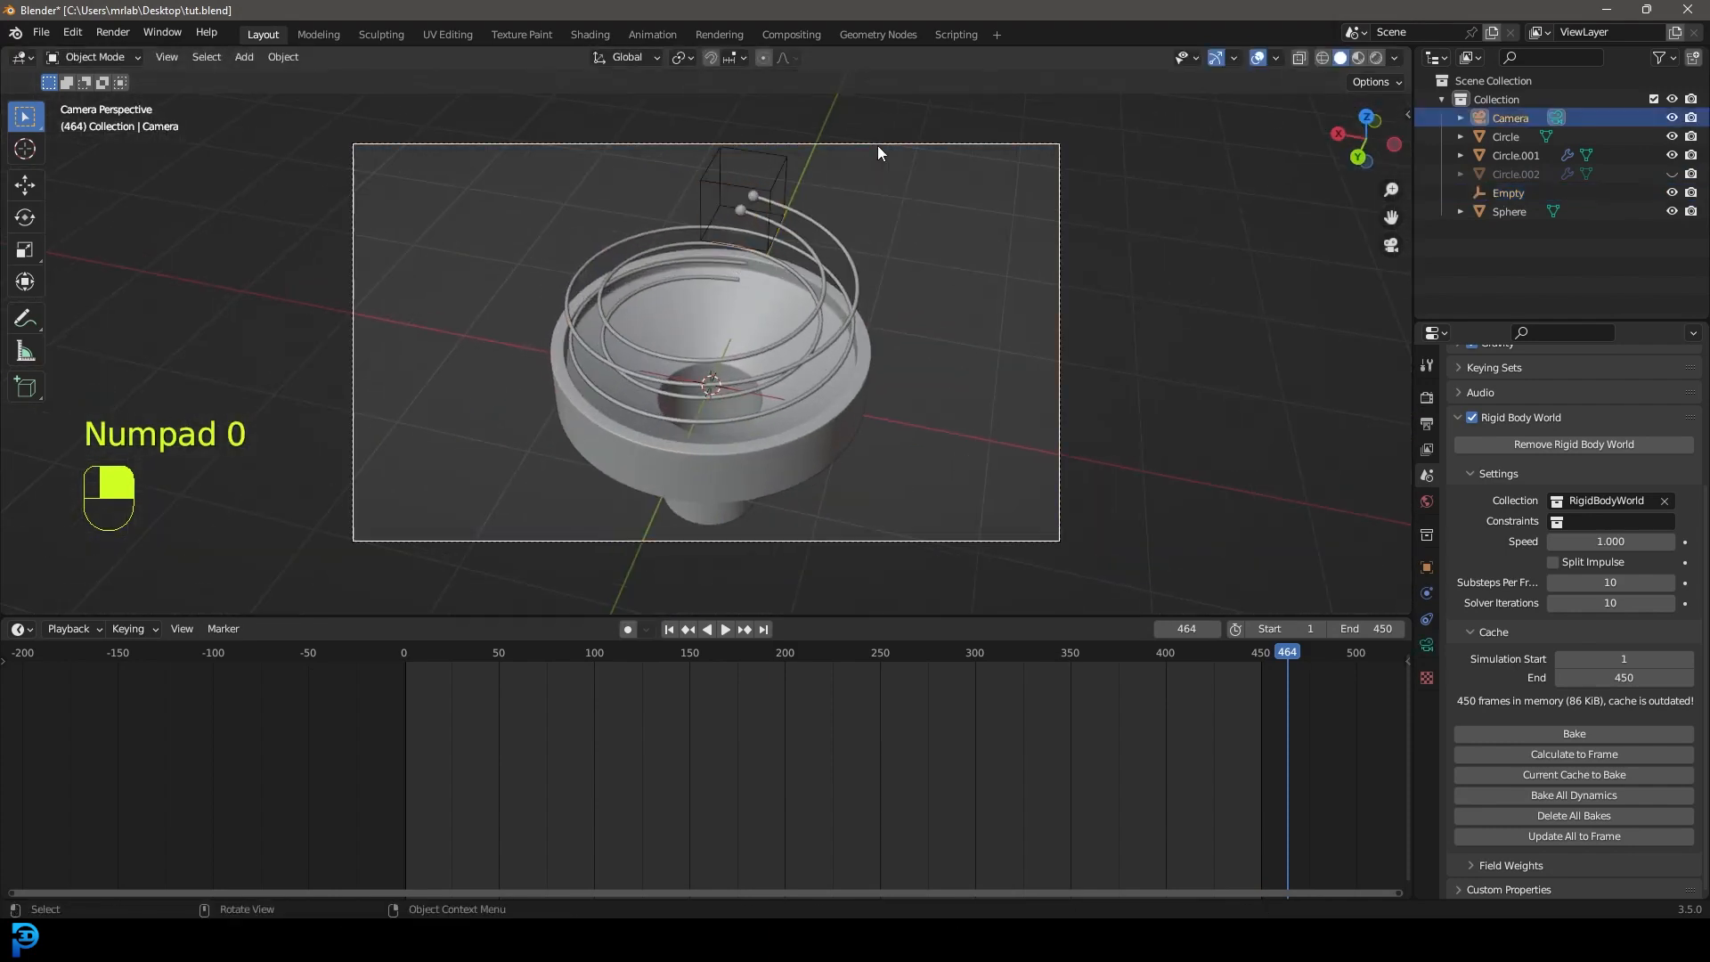
Enable the camera's Depth of Field with Empty as the Focus Object.
{"action": "left_click", "coordinate": [1427, 648]}
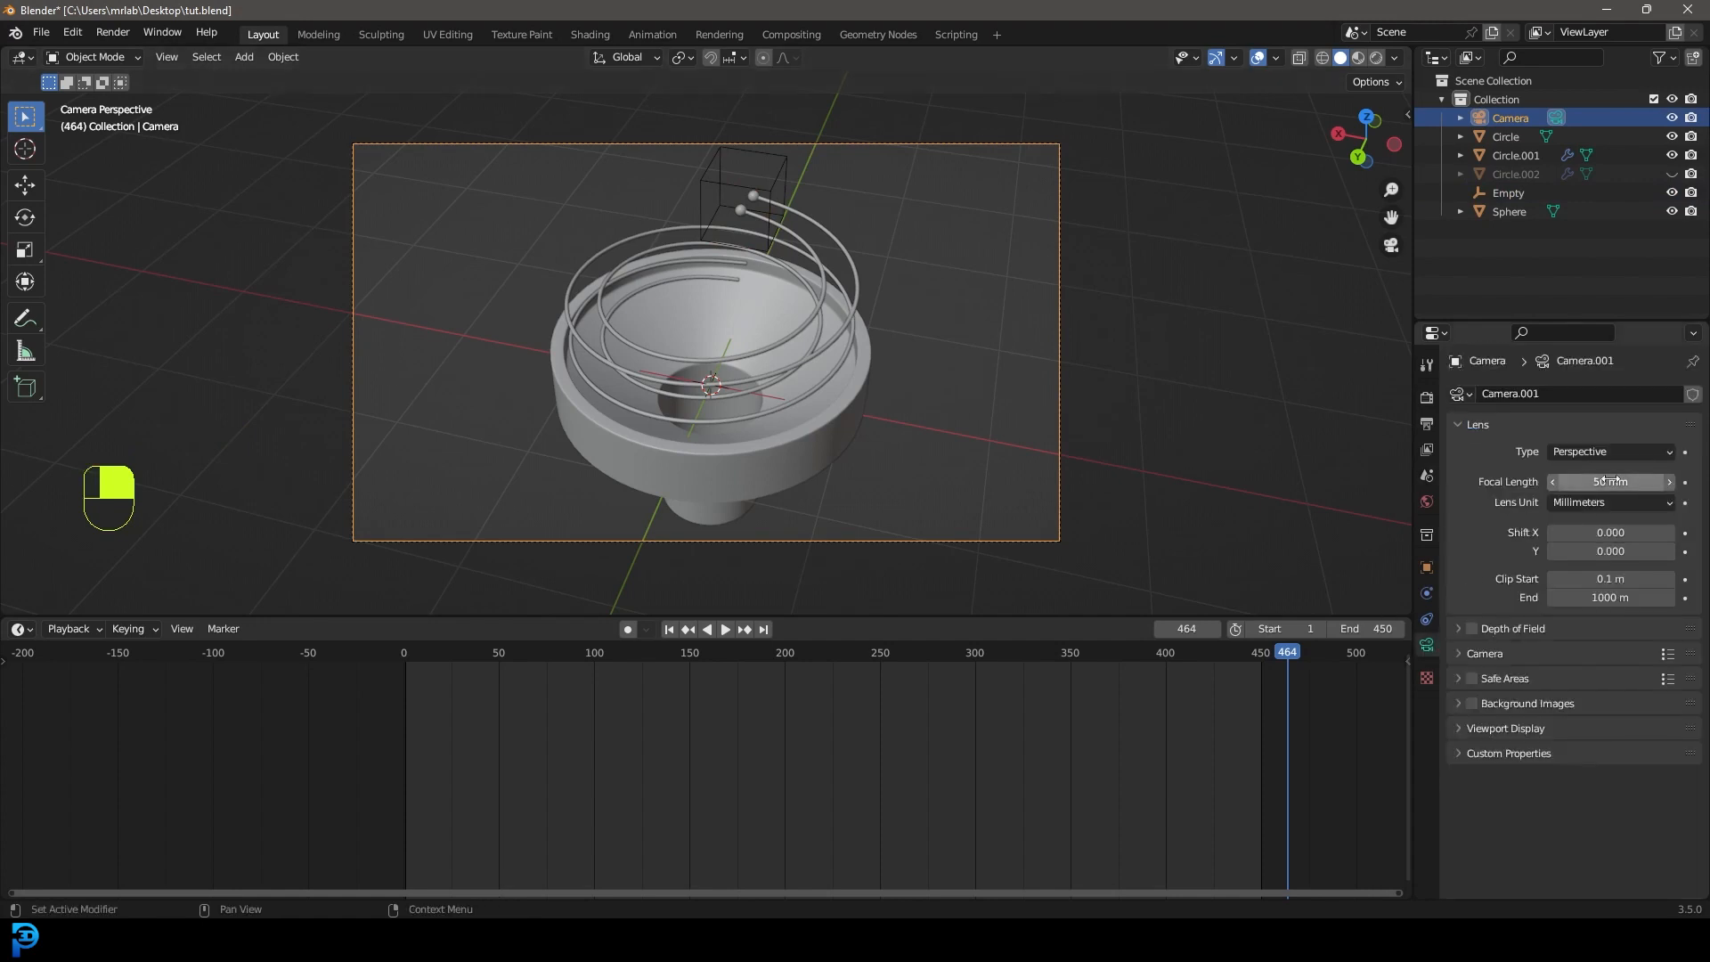
{"action": "left_click", "coordinate": [1457, 629]}
{"action": "left_click", "coordinate": [1663, 656]}
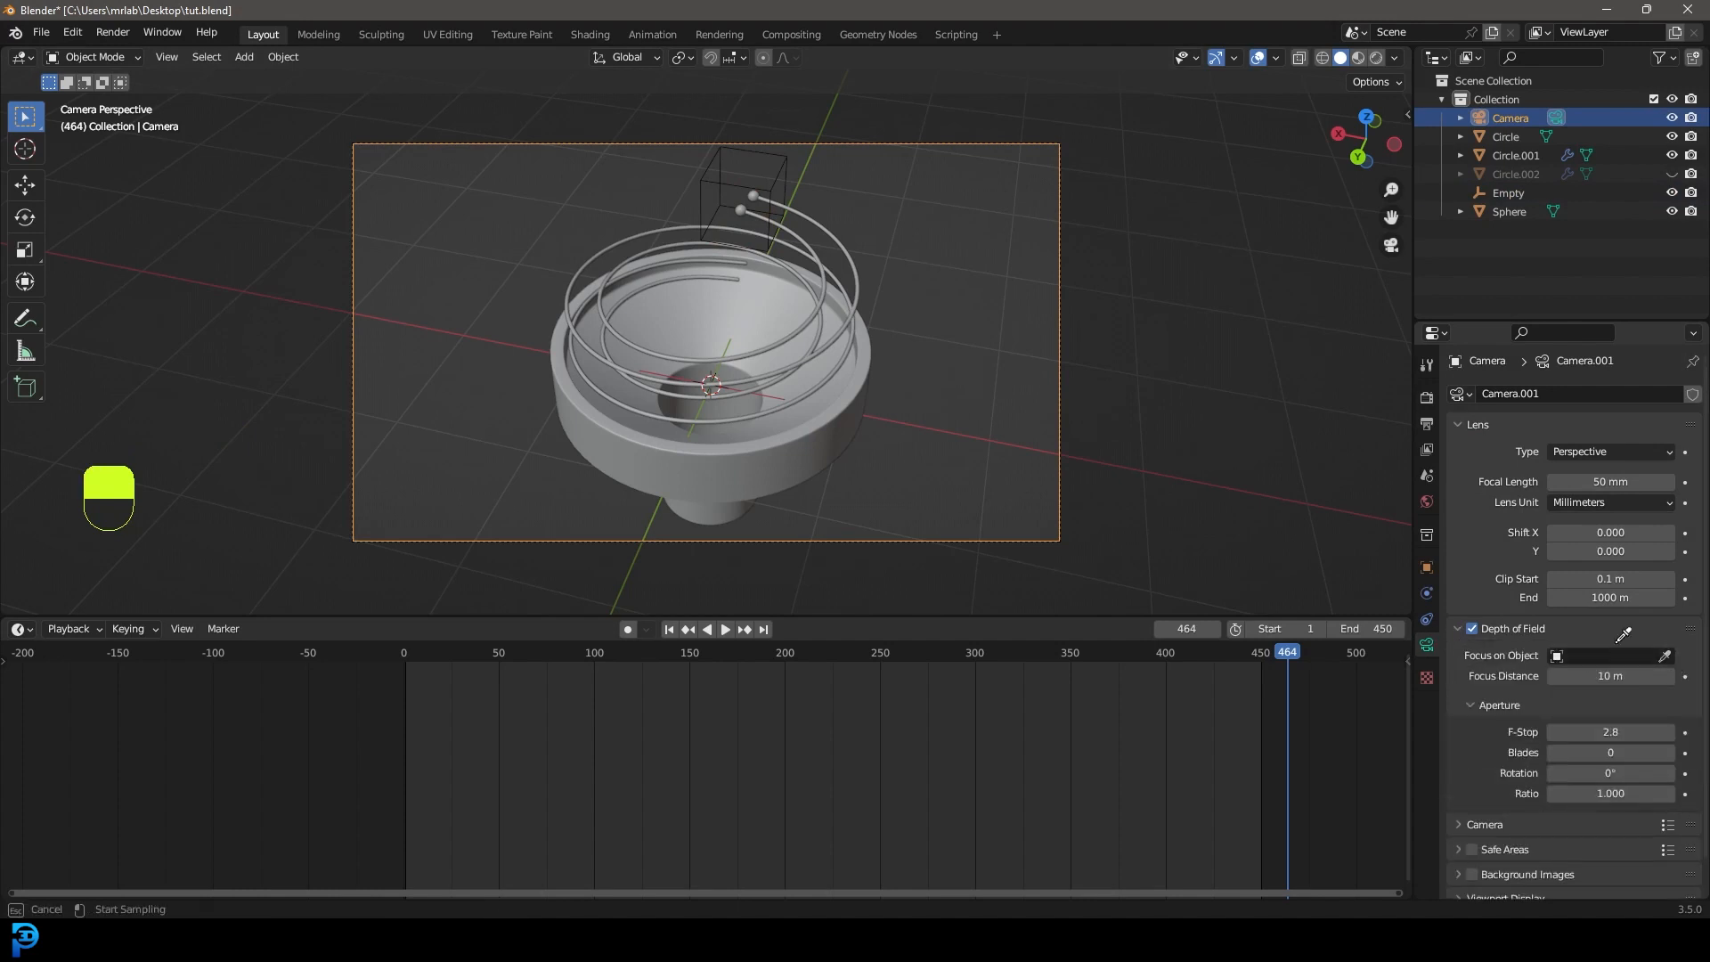
{"action": "left_click", "coordinate": [784, 162]}
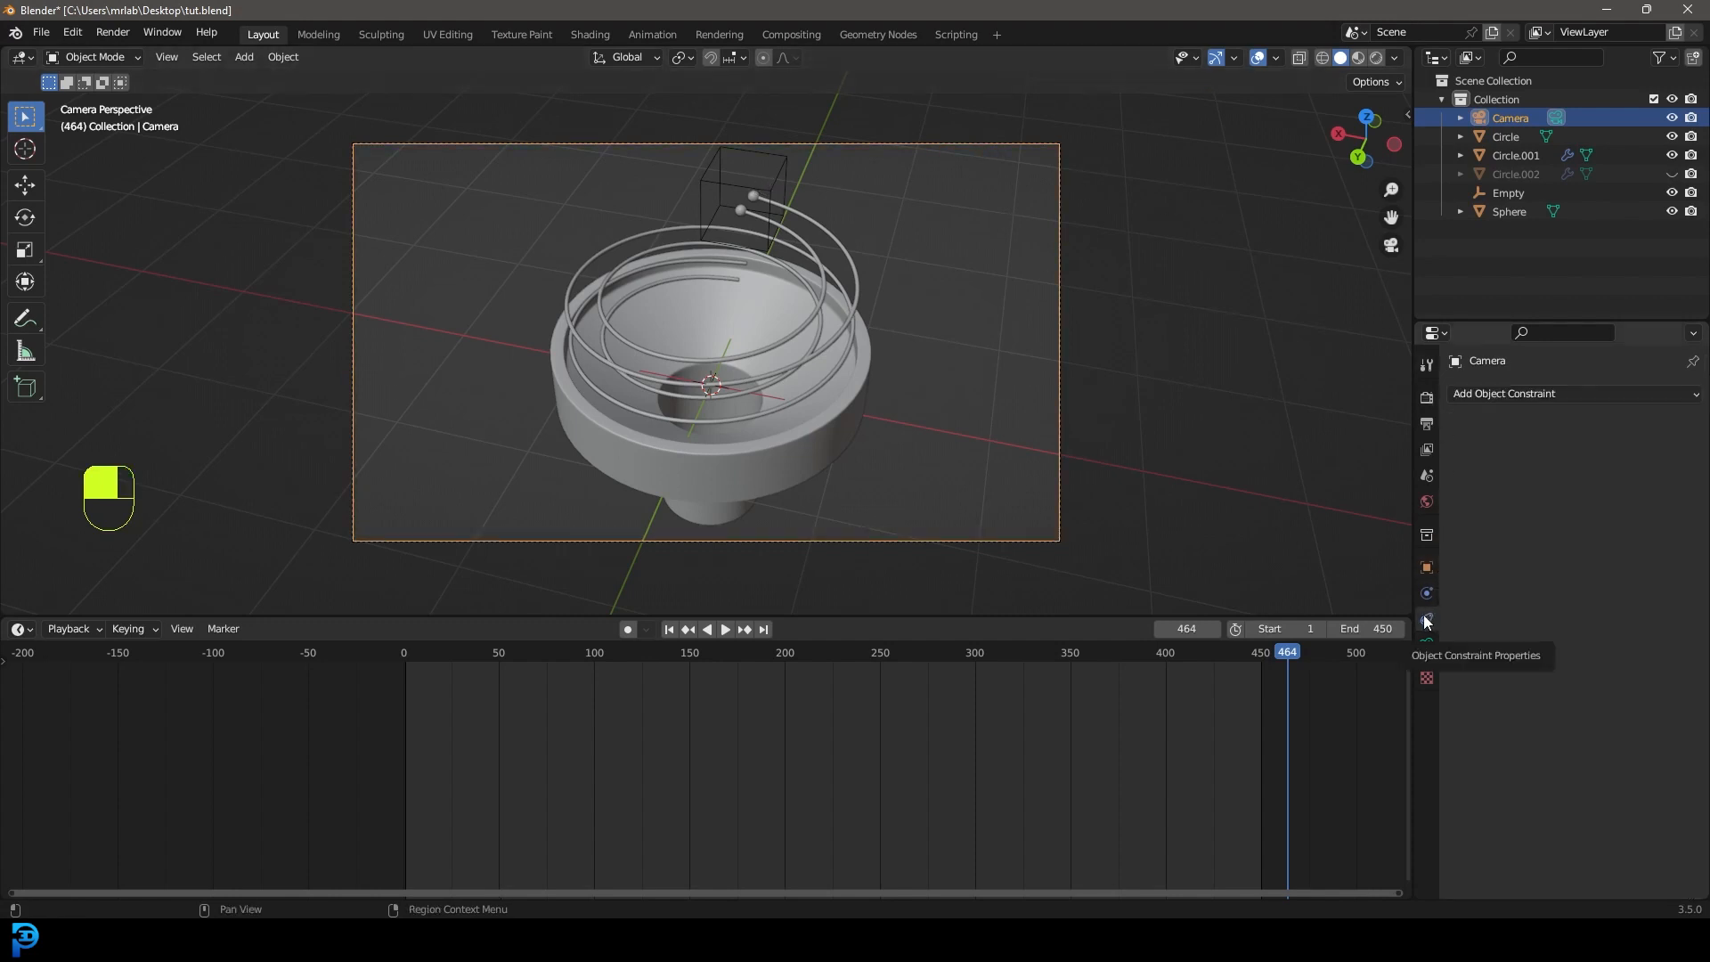
Add a Damped Track constraint targeting Empty with Track Axis -Z.
{"action": "left_click", "coordinate": [1514, 392]}
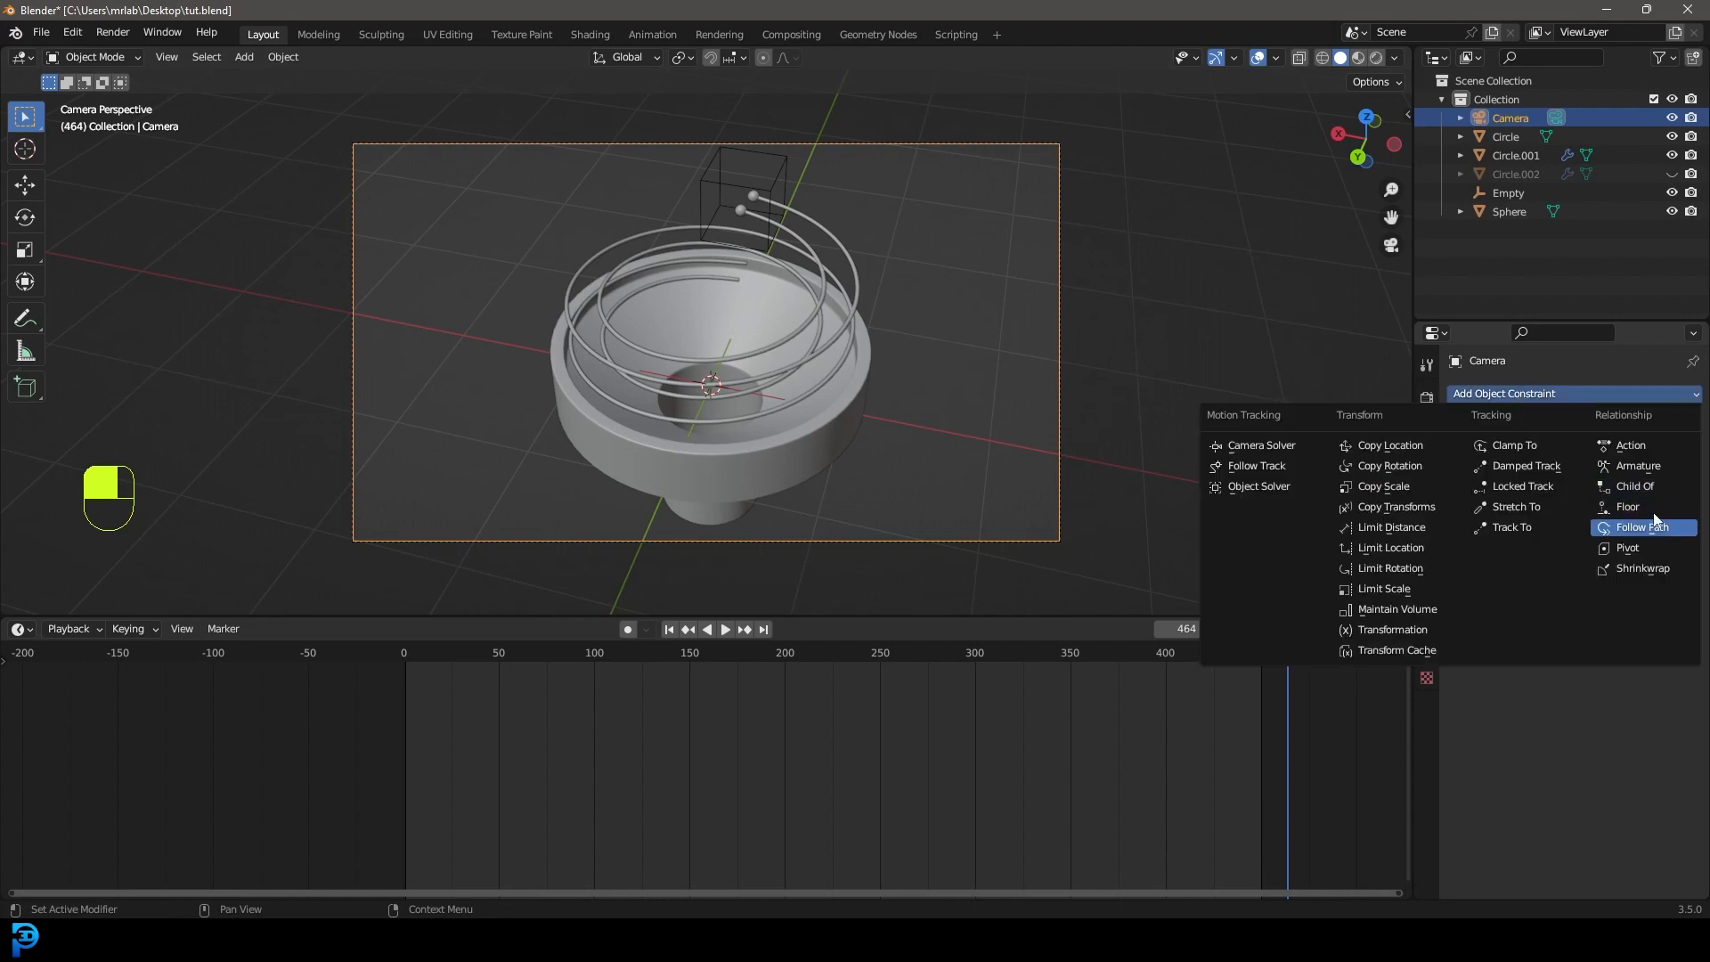
{"action": "left_click", "coordinate": [1550, 467]}
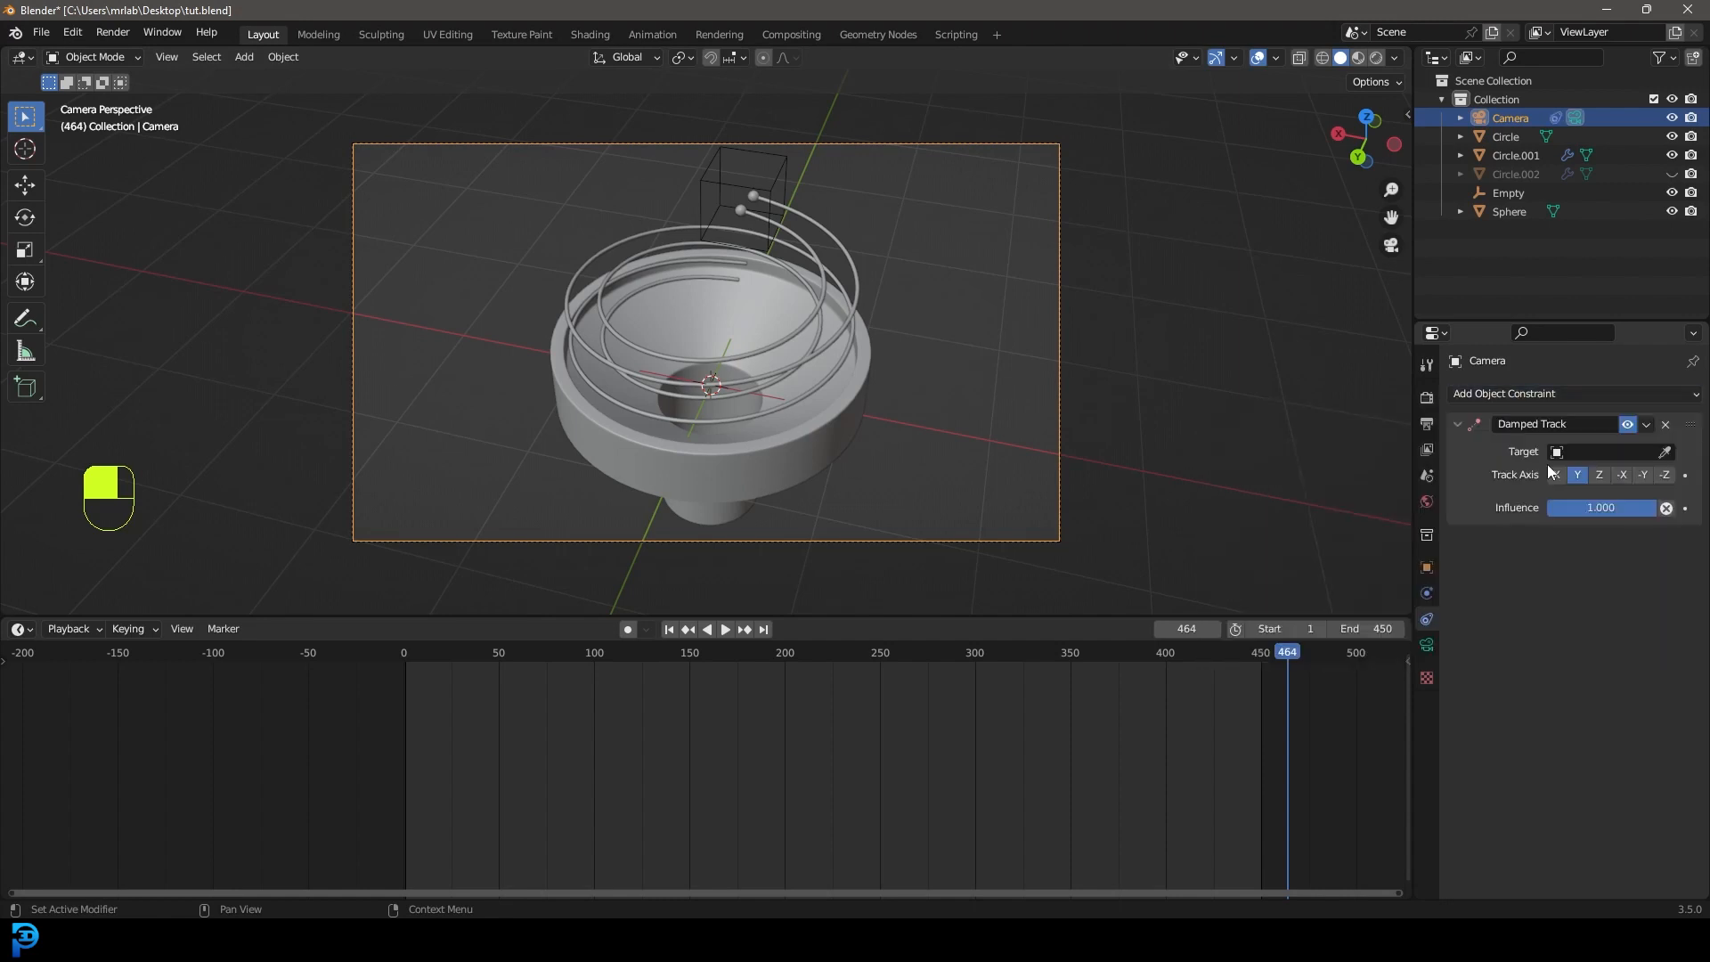
{"action": "left_click", "coordinate": [1664, 453]}
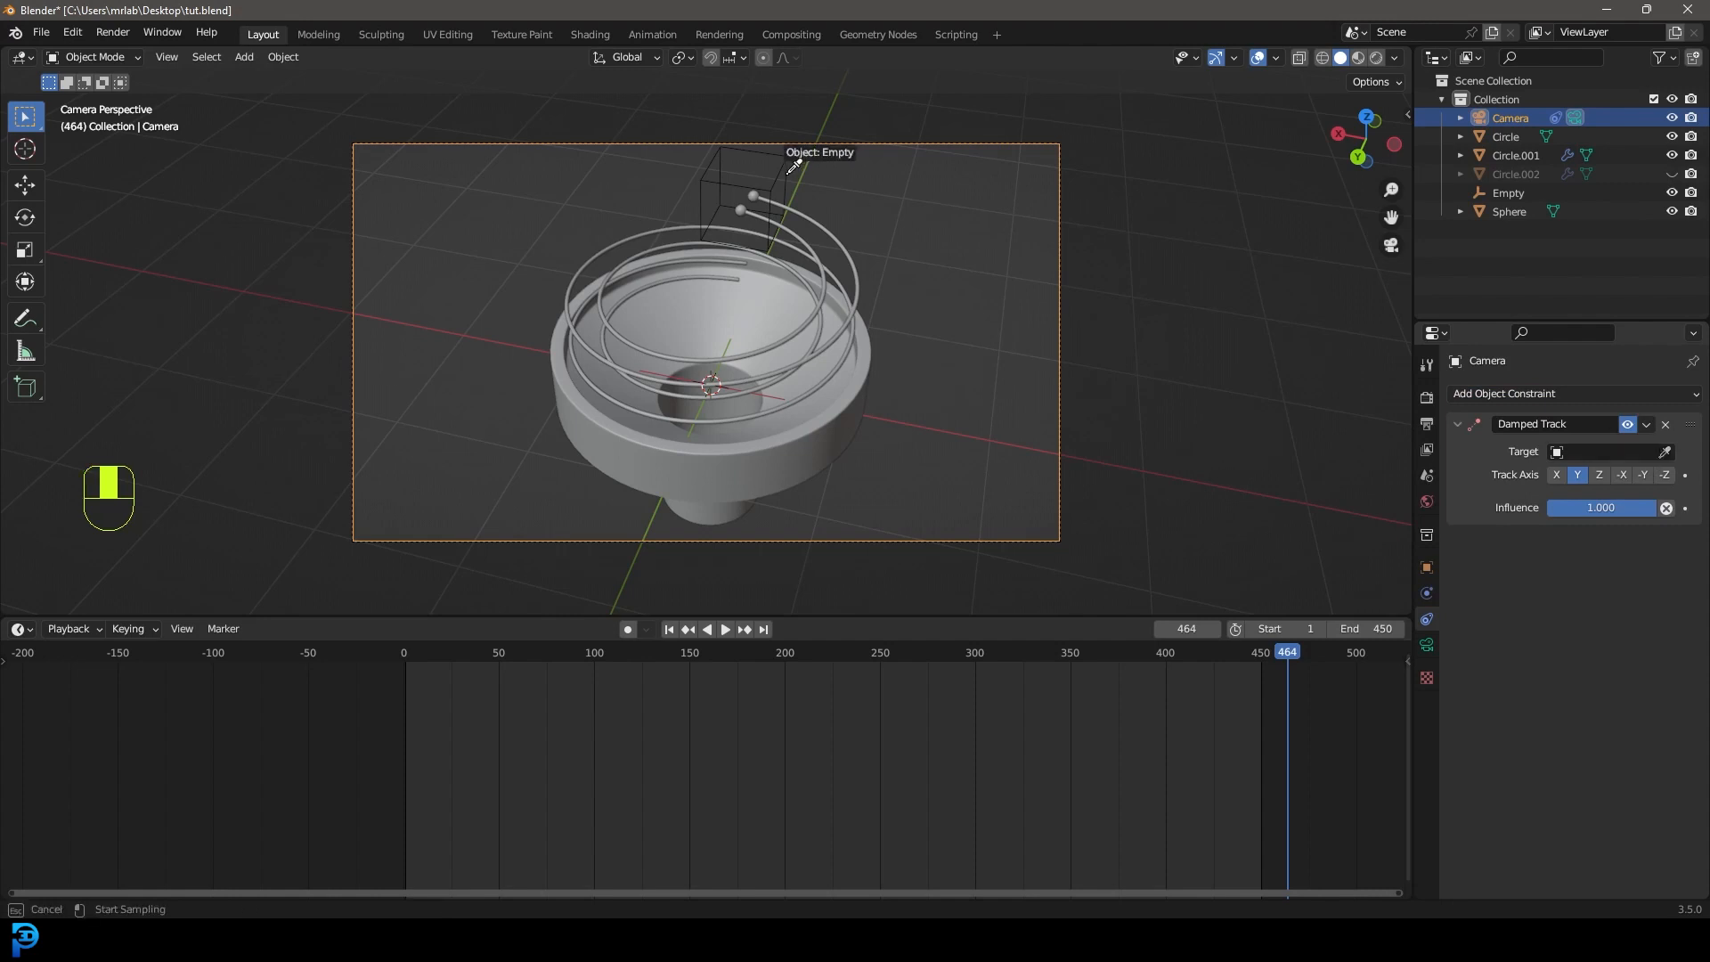
{"action": "left_click", "coordinate": [788, 175]}
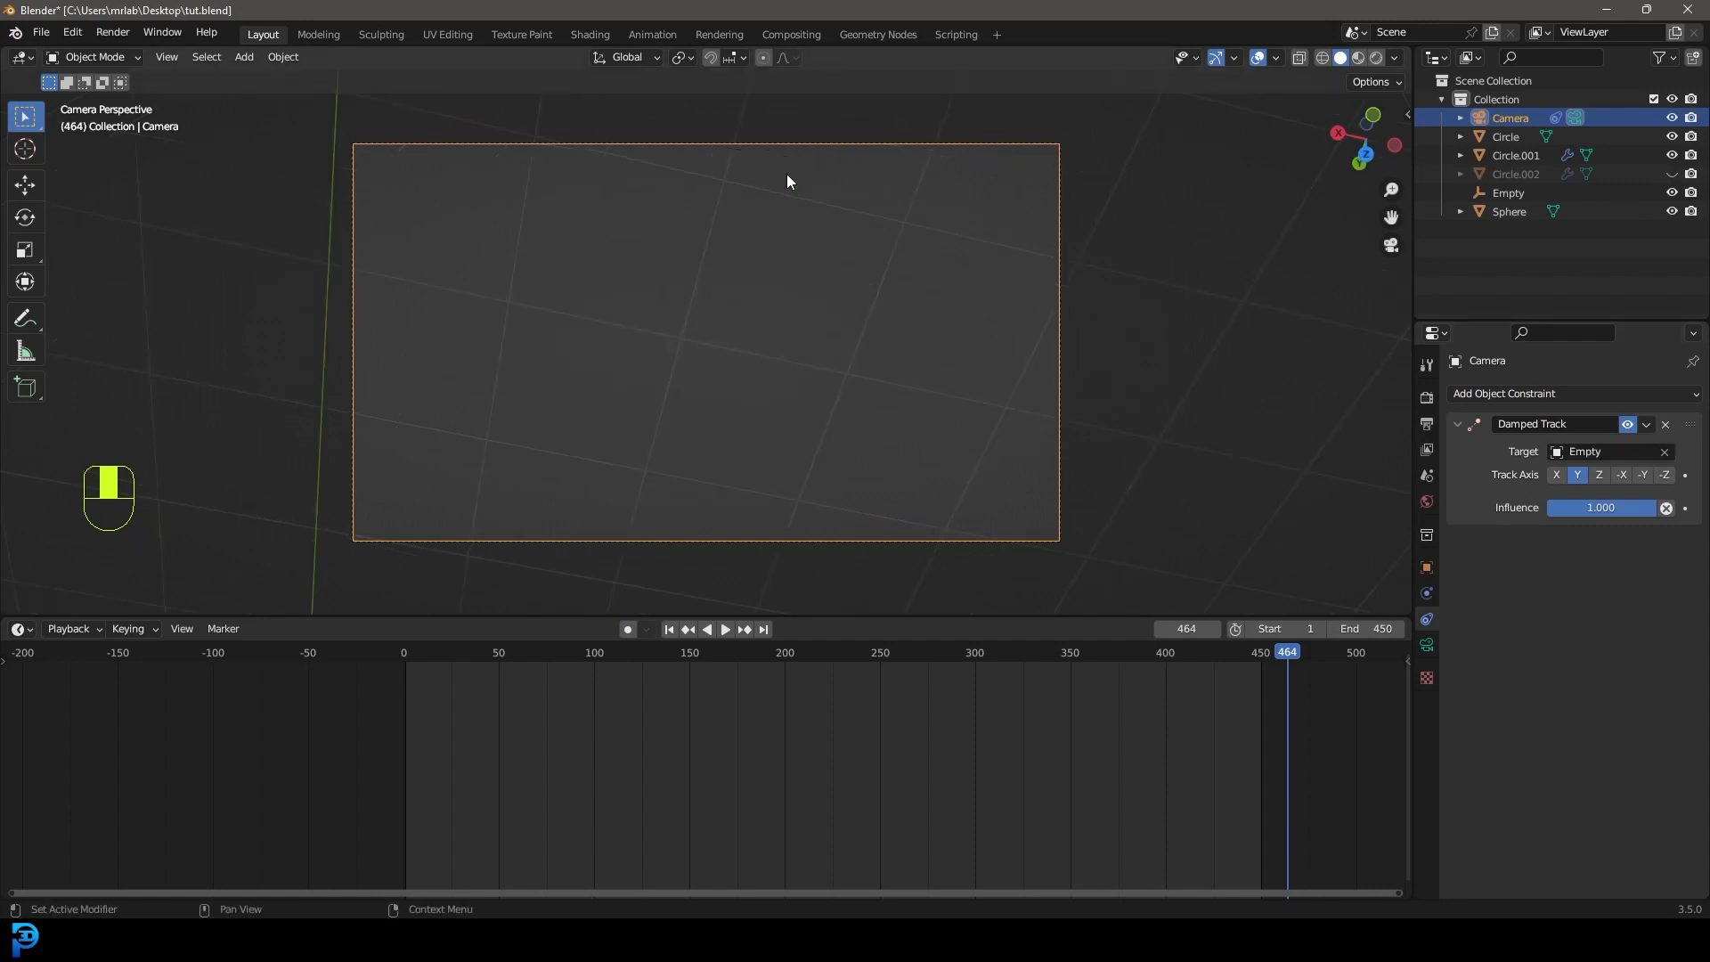
{"action": "left_click", "coordinate": [1665, 476]}
{"action": "left_click", "coordinate": [735, 318]}
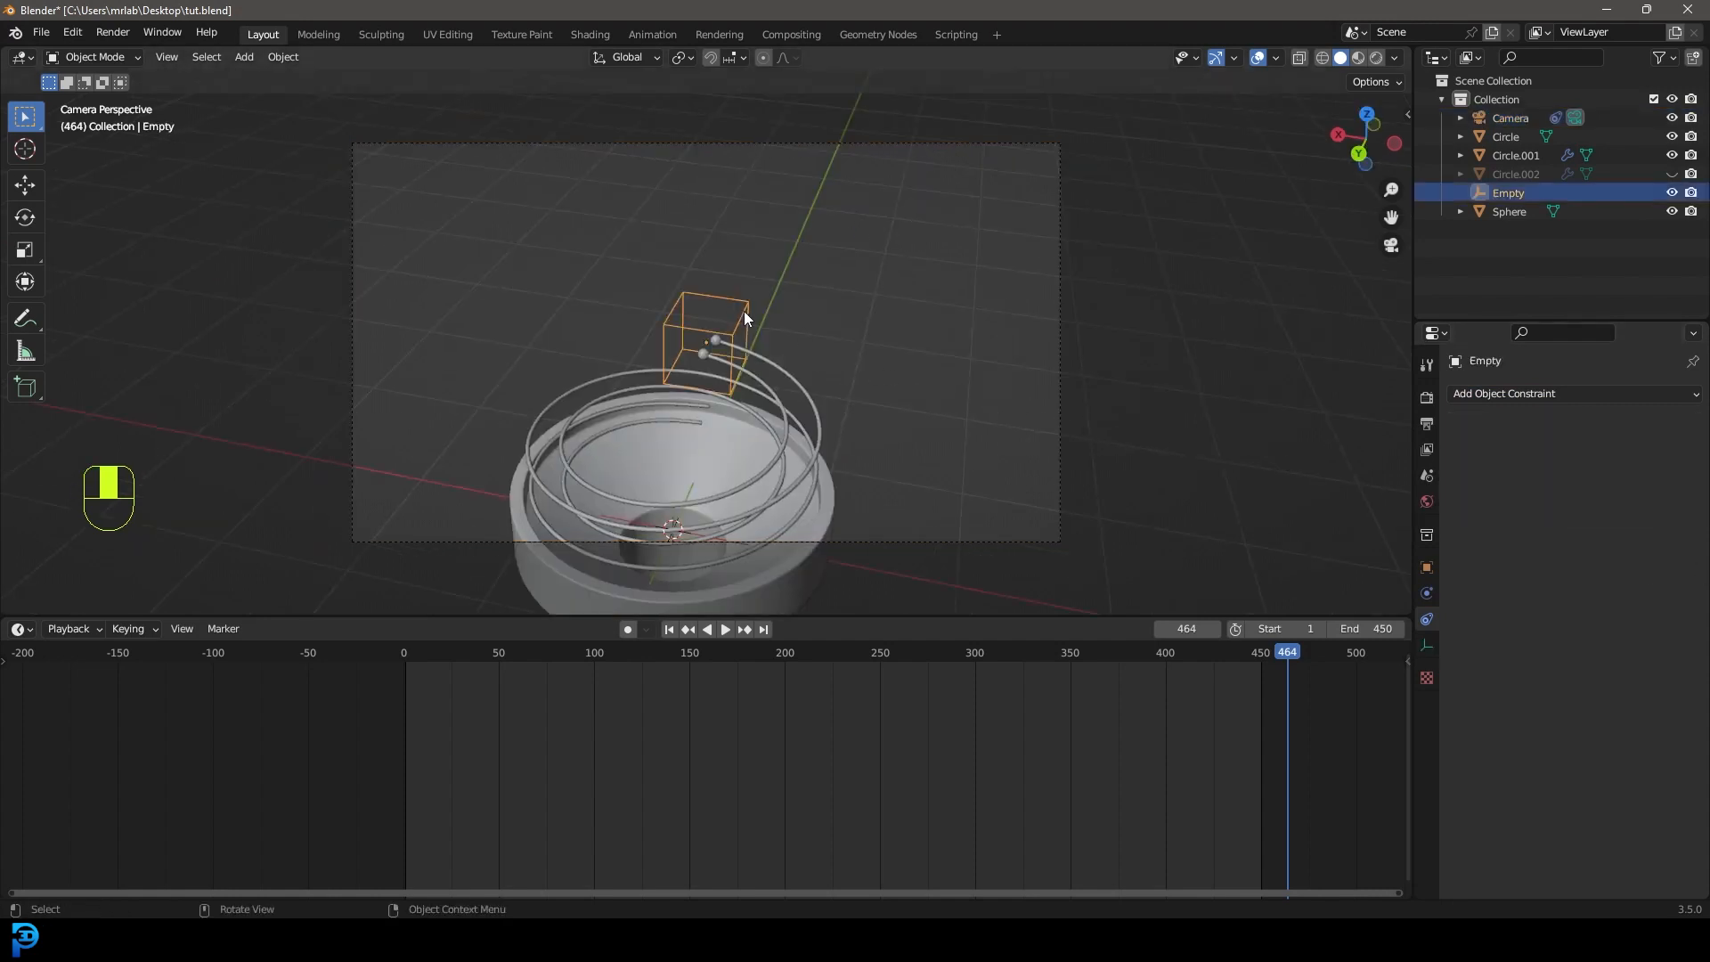
Test-move the Empty, then reposition the camera from the side and top views.
{"action": "key", "text": "g"}
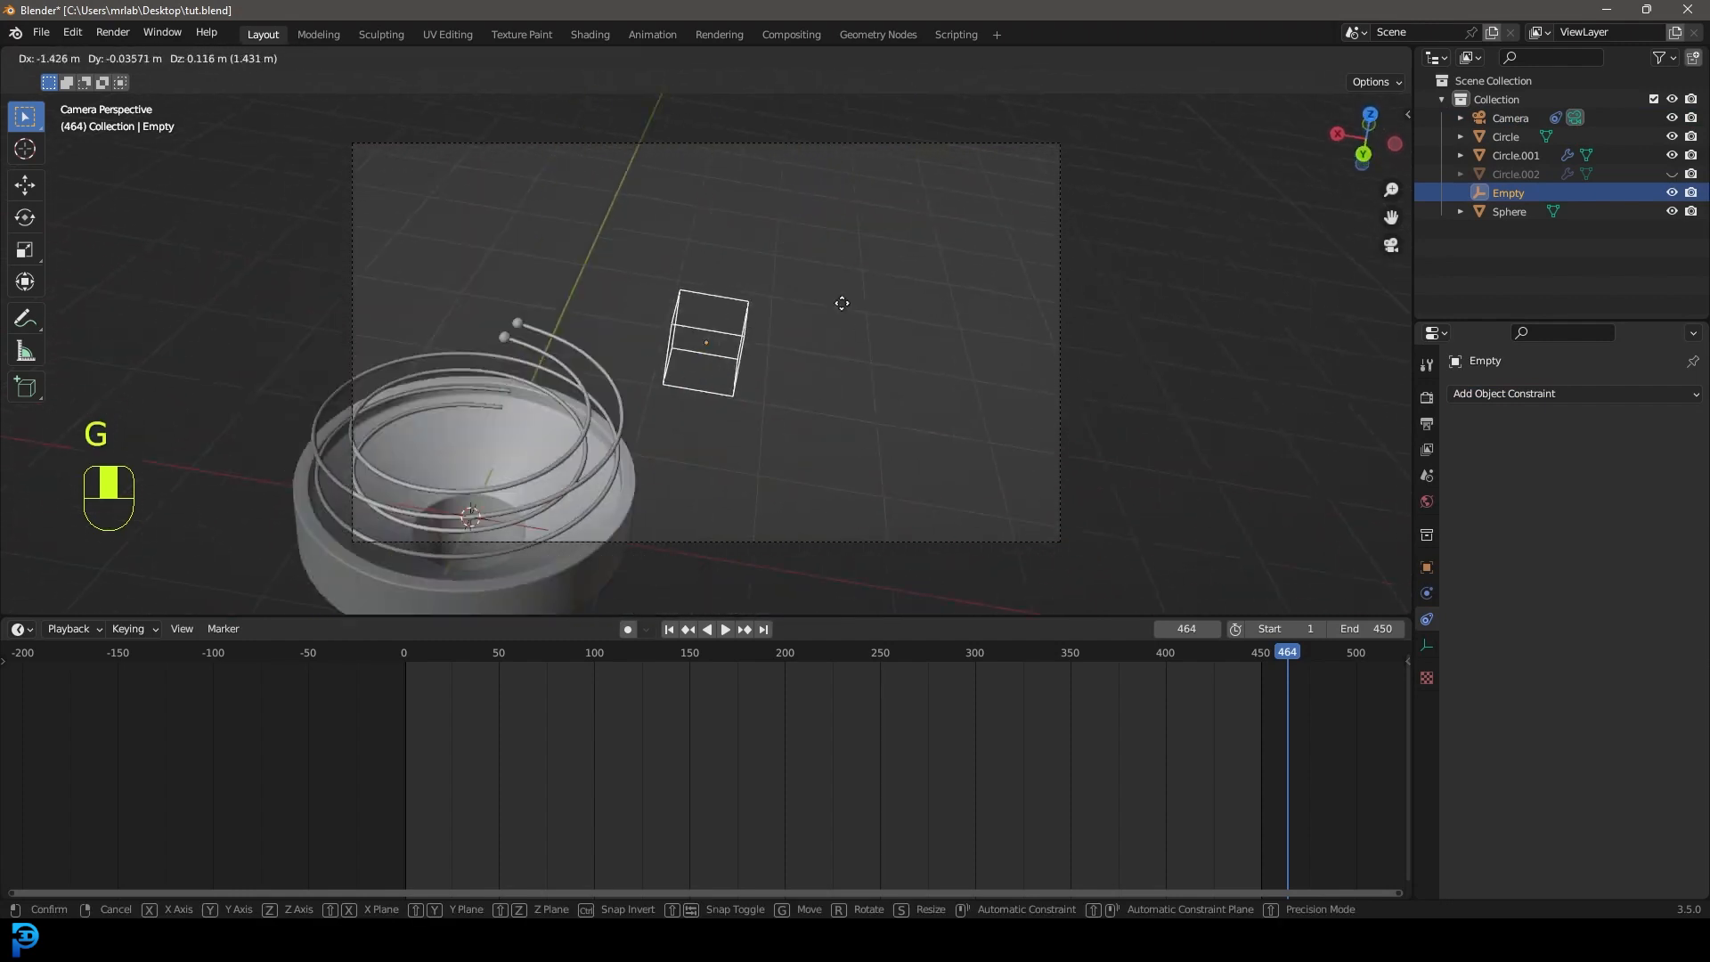
{"action": "left_click", "coordinate": [744, 274]}
{"action": "left_click", "coordinate": [787, 147]}
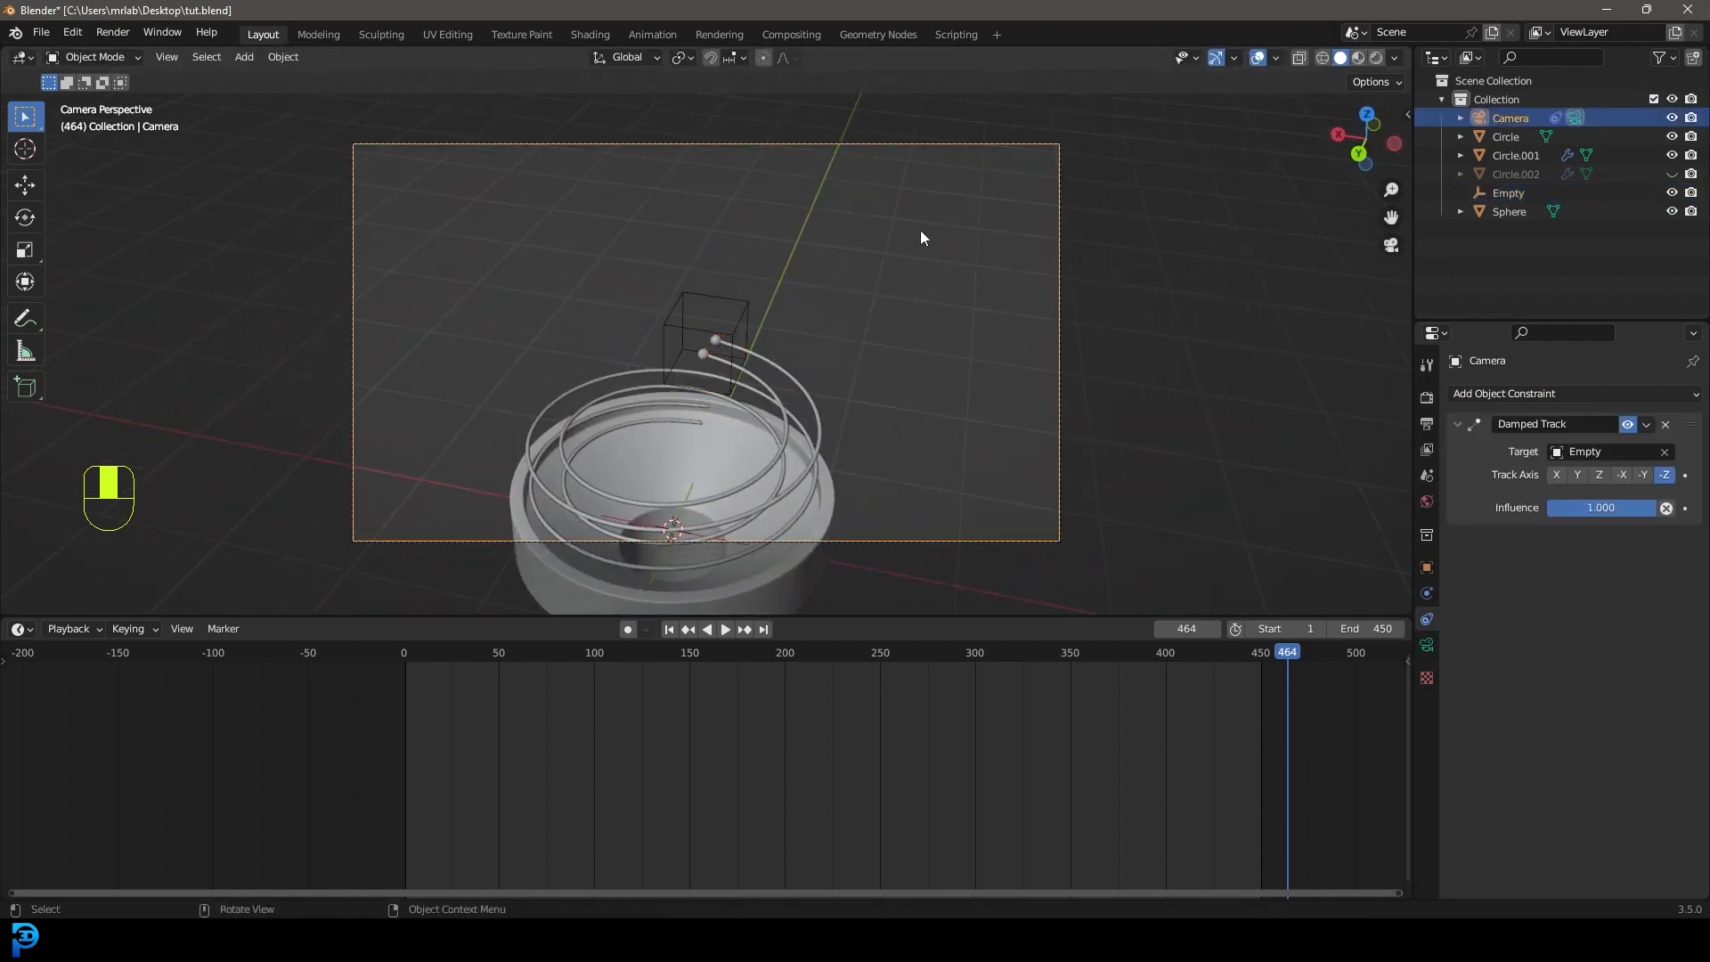
{"action": "key", "text": "g"}
{"action": "left_click", "coordinate": [1069, 472]}
{"action": "key", "text": "KP_7"}
{"action": "key", "text": "g"}
{"action": "left_click", "coordinate": [857, 190]}
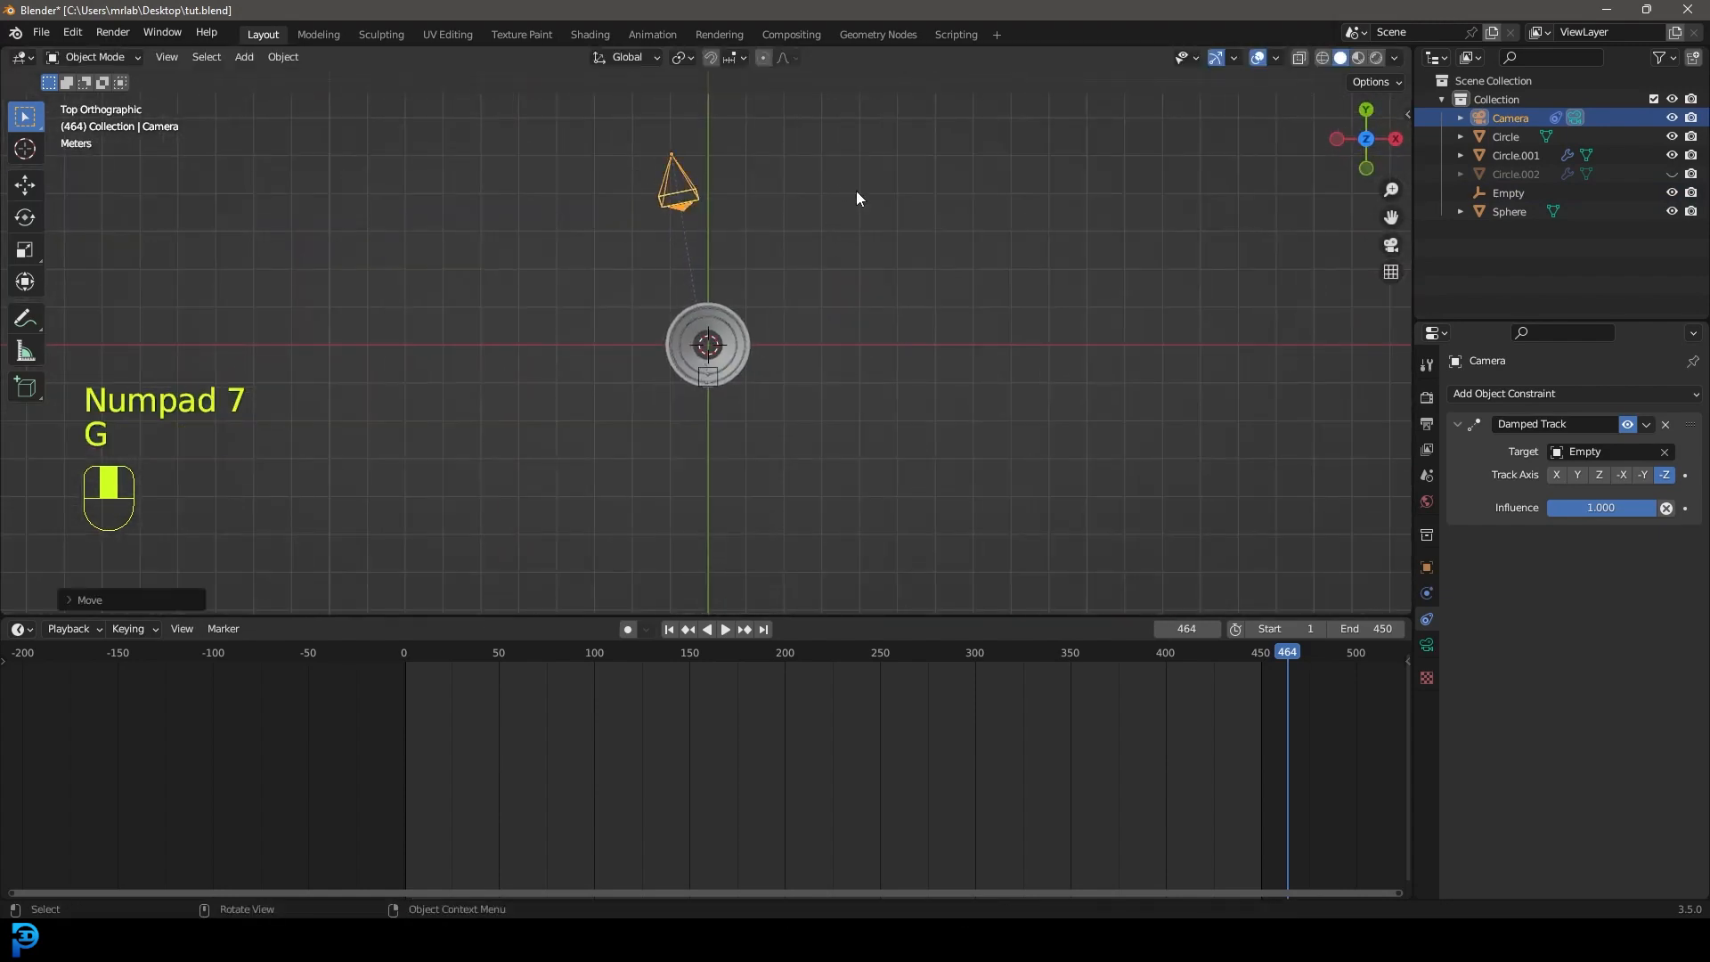
Move the tracking Empty near the top of the spiral and rewind the timeline to frame 1.
{"action": "left_click", "coordinate": [713, 372]}
{"action": "key", "text": "KP_0"}
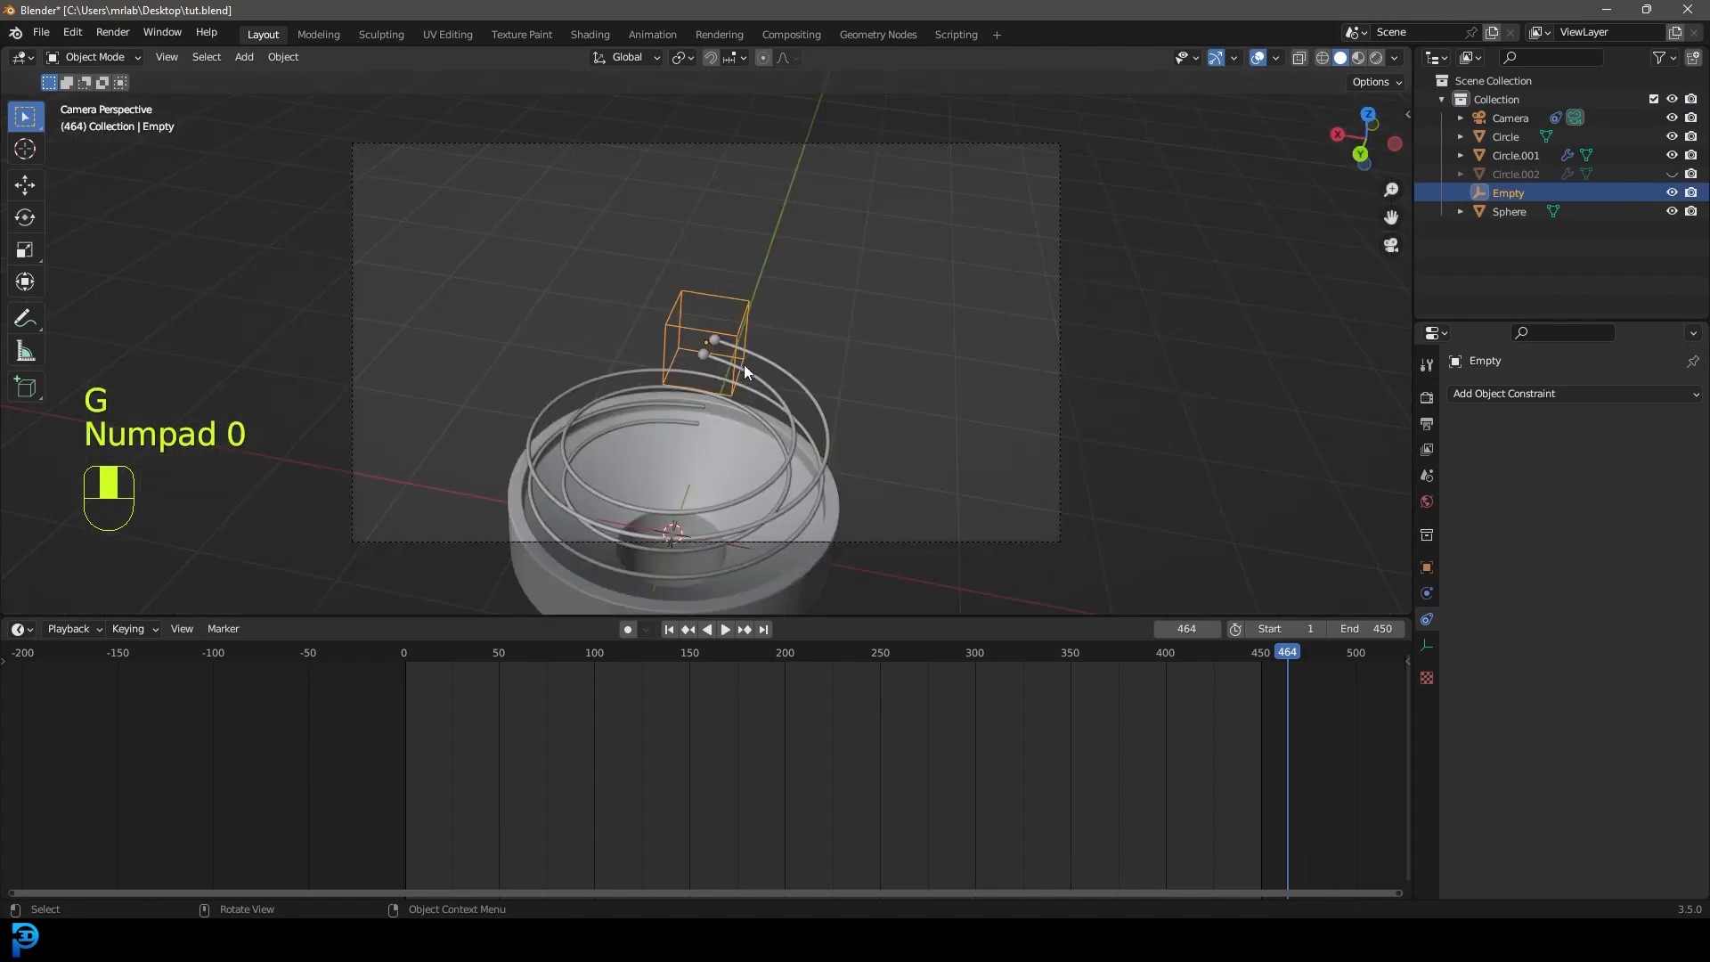
{"action": "key", "text": "g"}
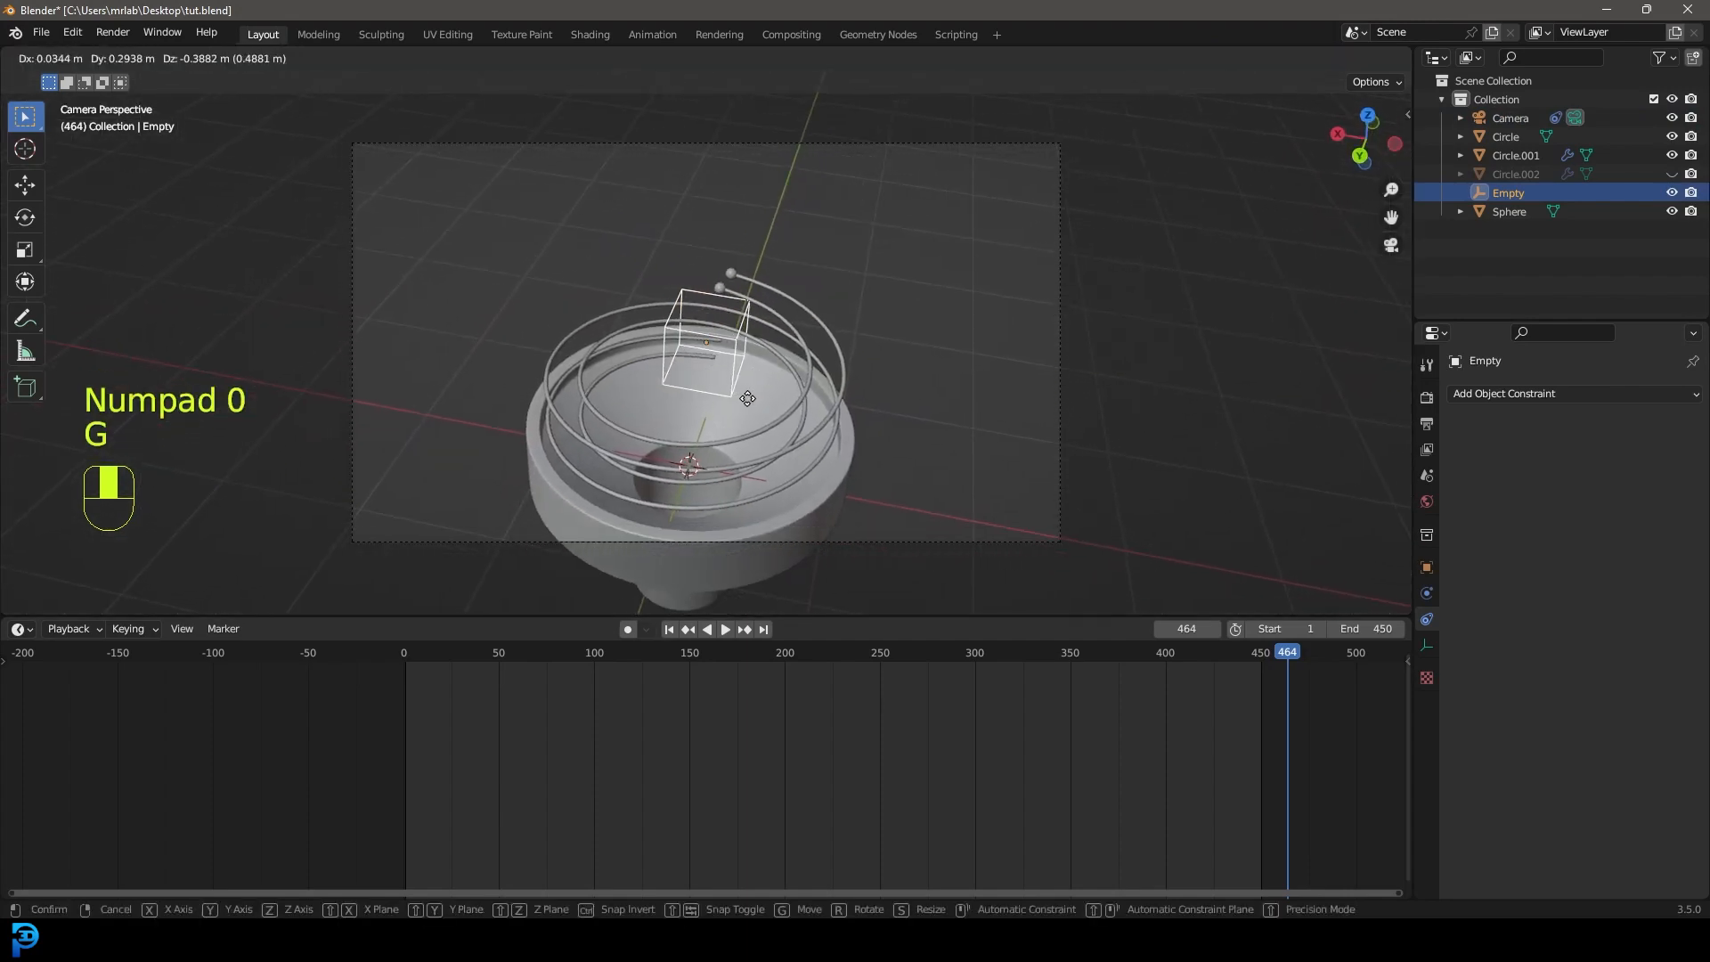
{"action": "left_click", "coordinate": [747, 398]}
{"action": "scroll", "coordinate": [802, 334], "scroll_direction": "up", "scroll_amount": 2}
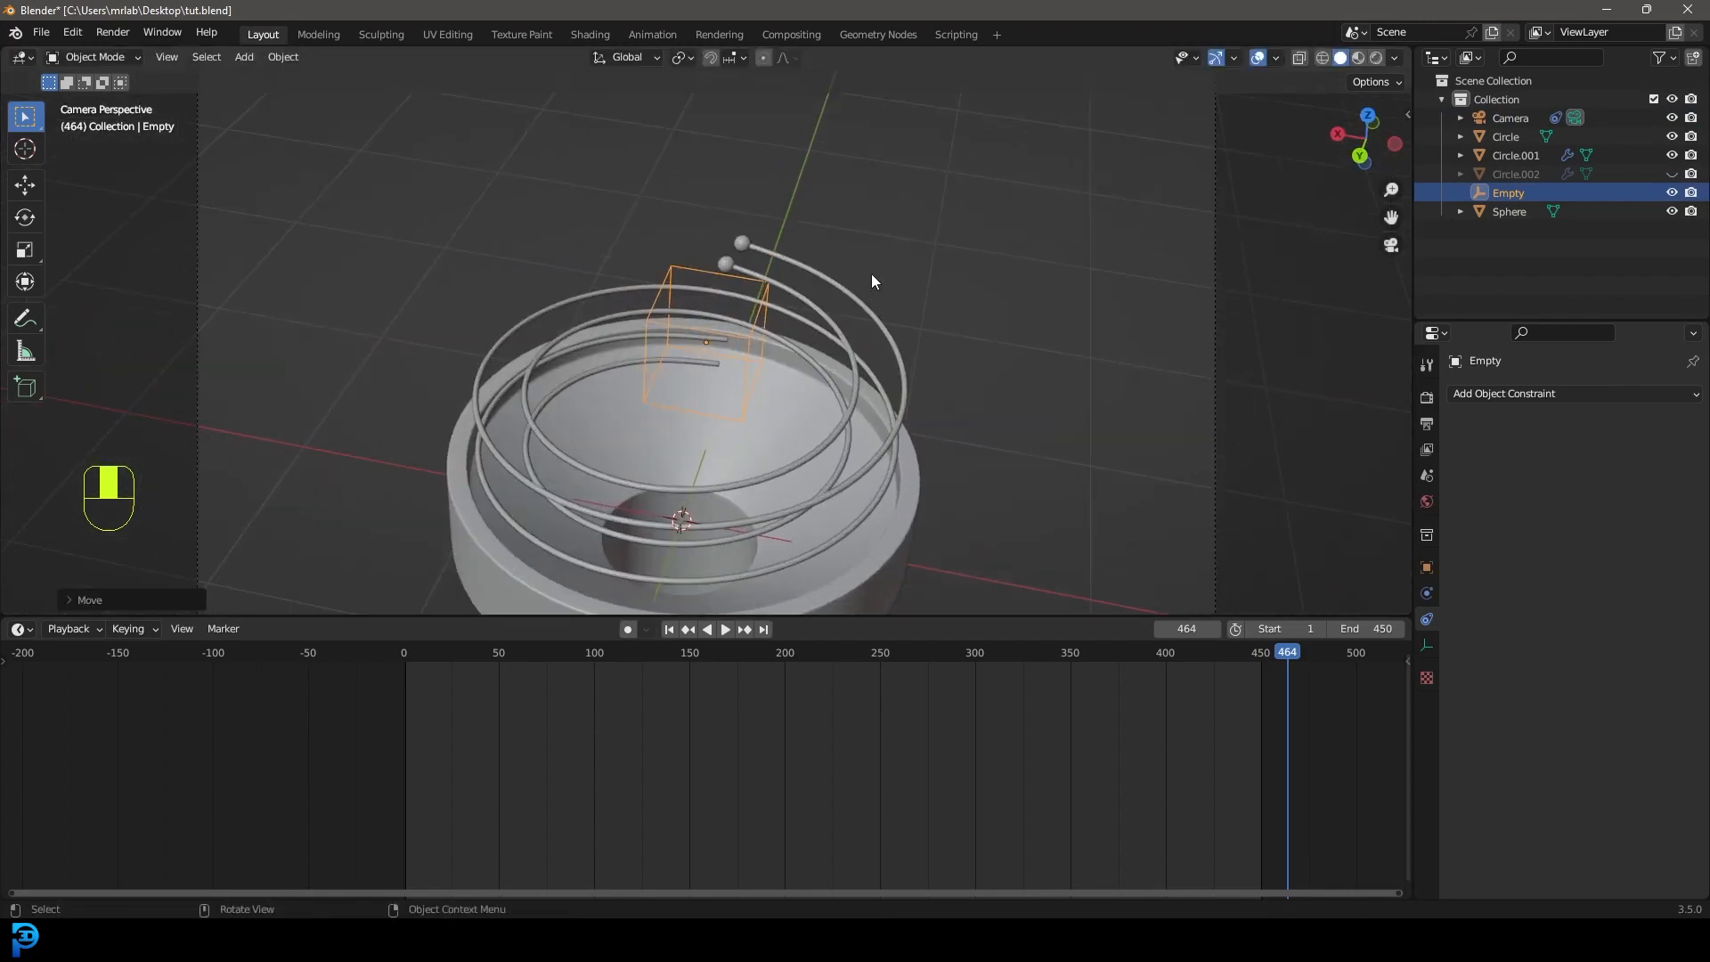
{"action": "scroll", "coordinate": [871, 274], "scroll_direction": "down", "scroll_amount": 4}
{"action": "left_click", "coordinate": [907, 210]}
{"action": "left_click_drag", "start_coordinate": [1135, 697], "coordinate": [404, 775]}
{"action": "scroll", "coordinate": [575, 445], "scroll_direction": "up", "scroll_amount": 2}
Turn on auto-keying, key the camera's location and rotation, and advance to frame 118.
{"action": "left_click", "coordinate": [628, 630]}
{"action": "key", "text": "i"}
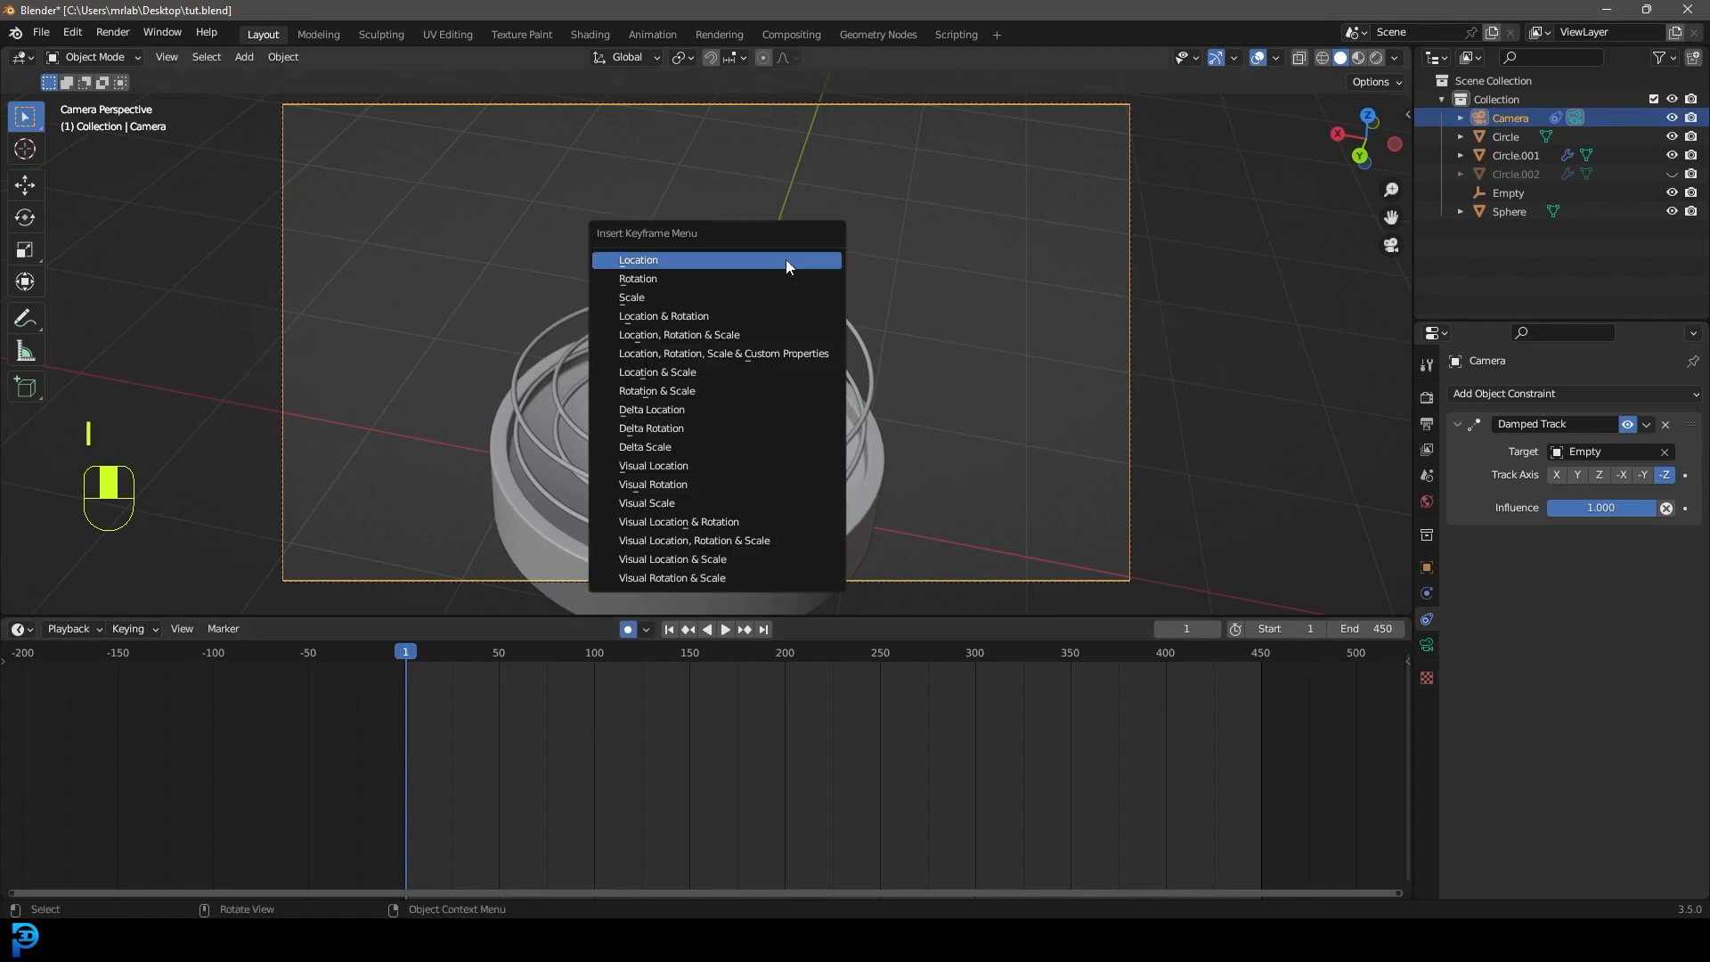
{"action": "left_click", "coordinate": [708, 315]}
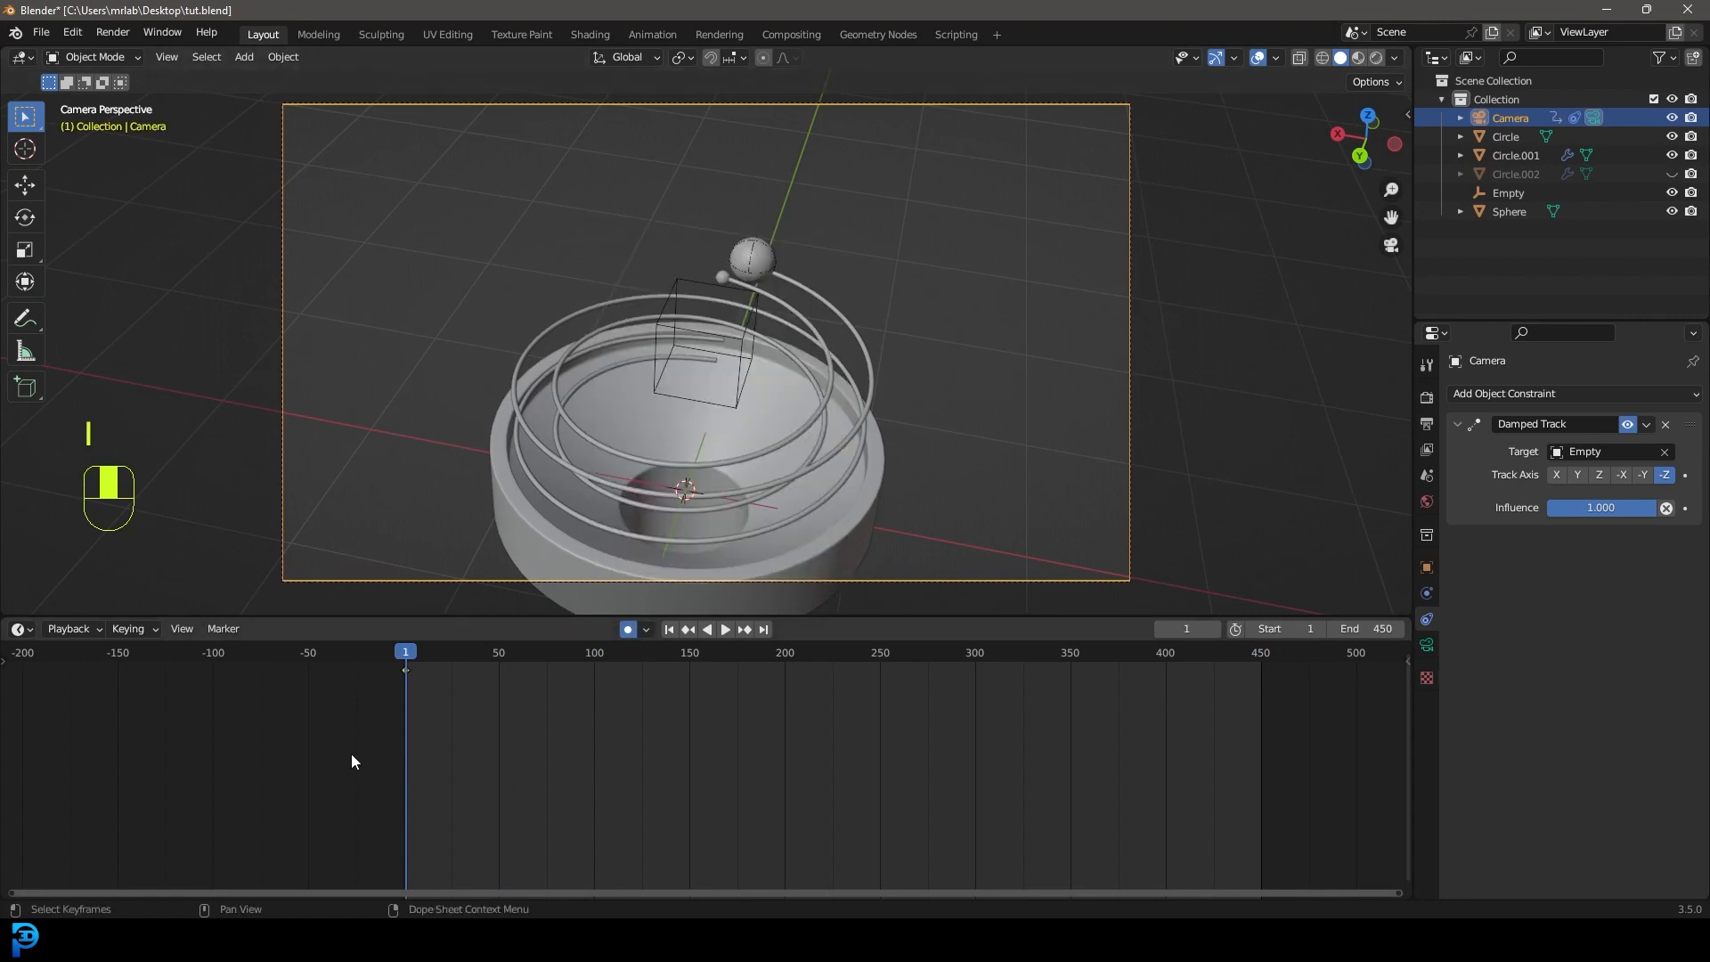
{"action": "mouse_move", "coordinate": [406, 646]}
{"action": "left_mouse_down"}
{"action": "mouse_move", "coordinate": [552, 654]}
{"action": "mouse_move", "coordinate": [405, 666]}
{"action": "left_mouse_up"}
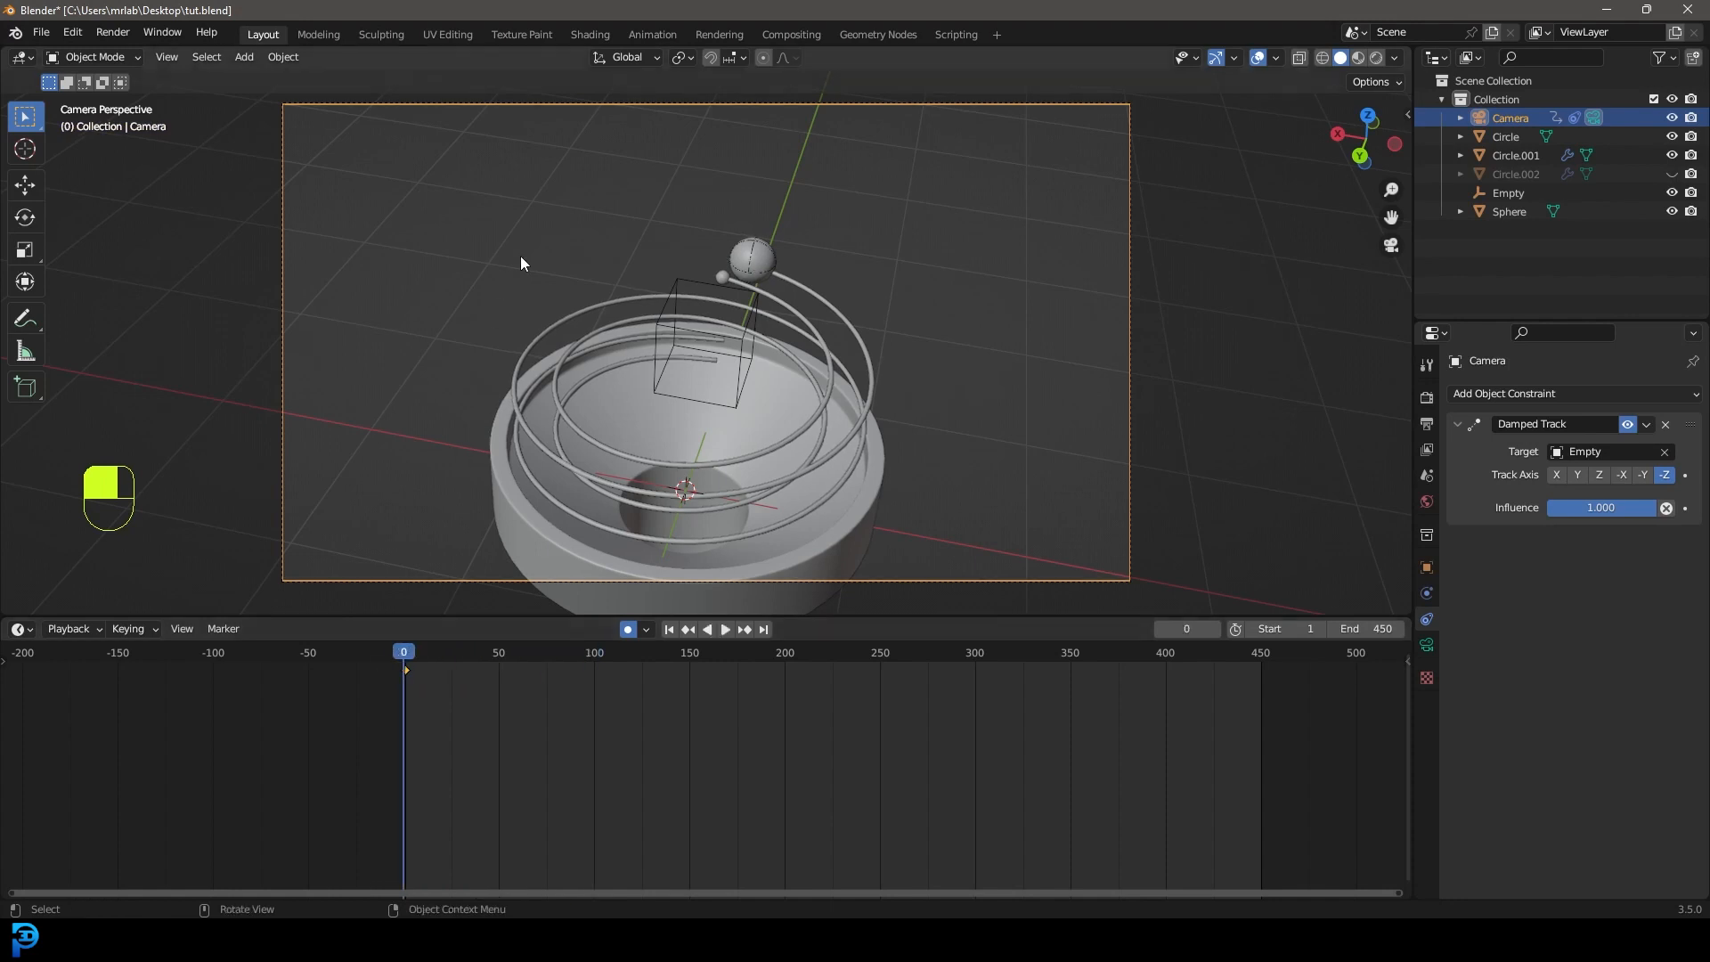
{"action": "key", "text": "space"}
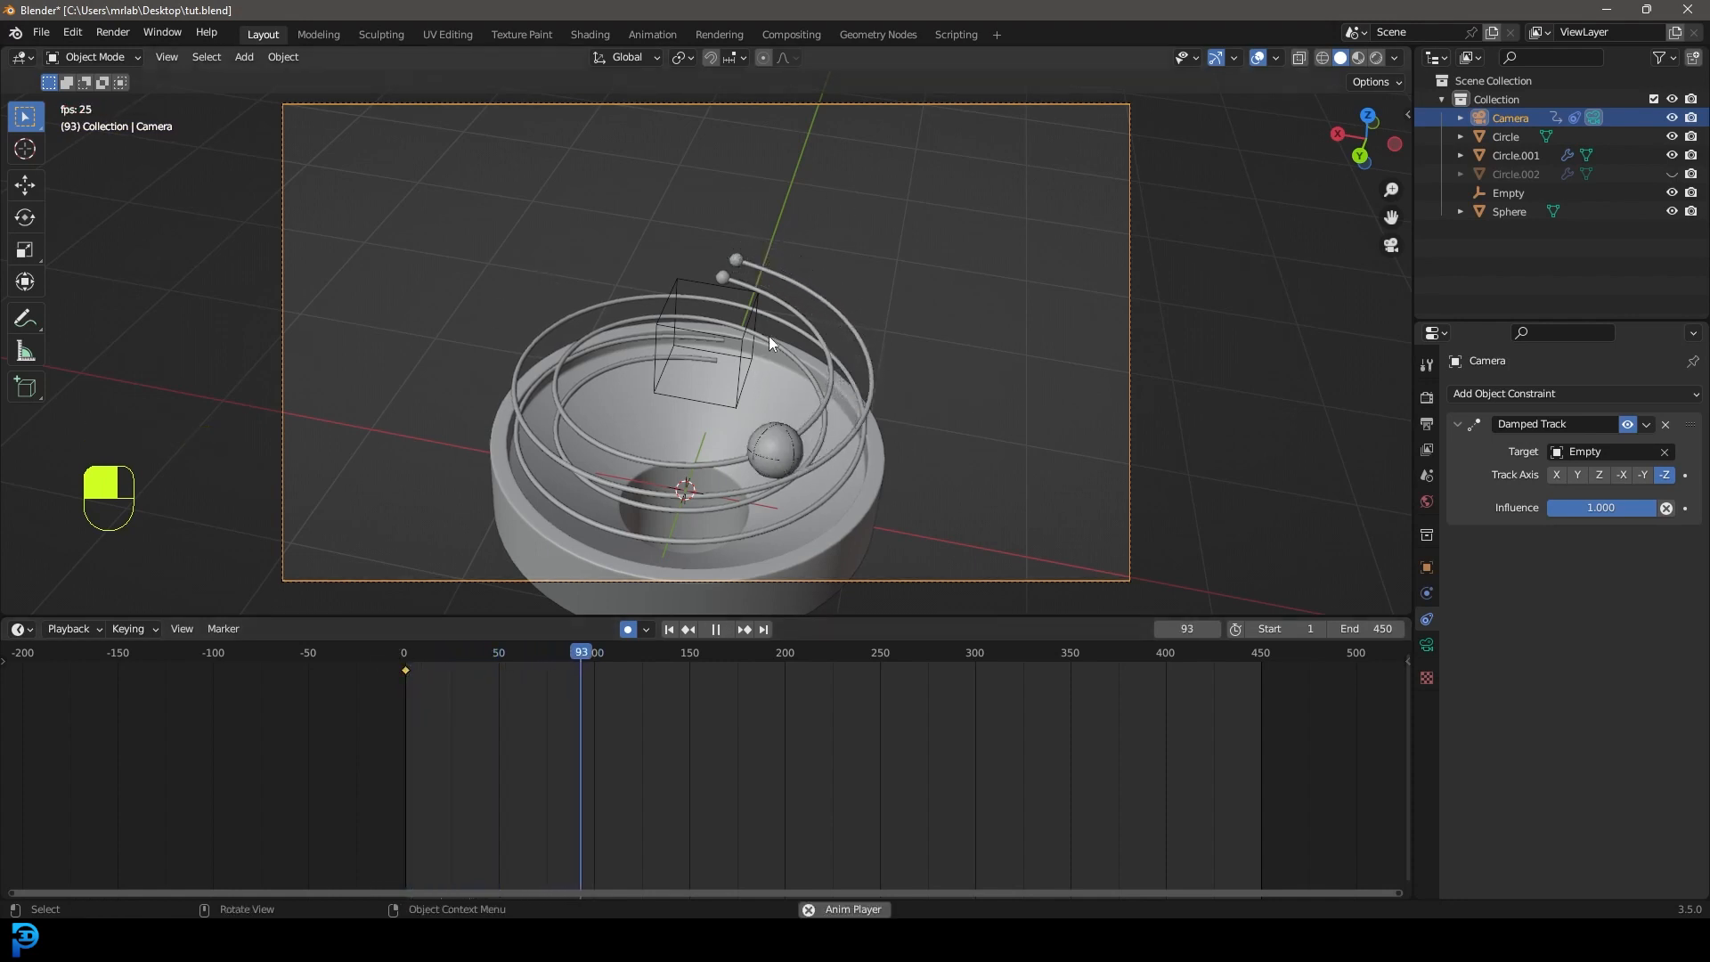
{"action": "key", "text": "space"}
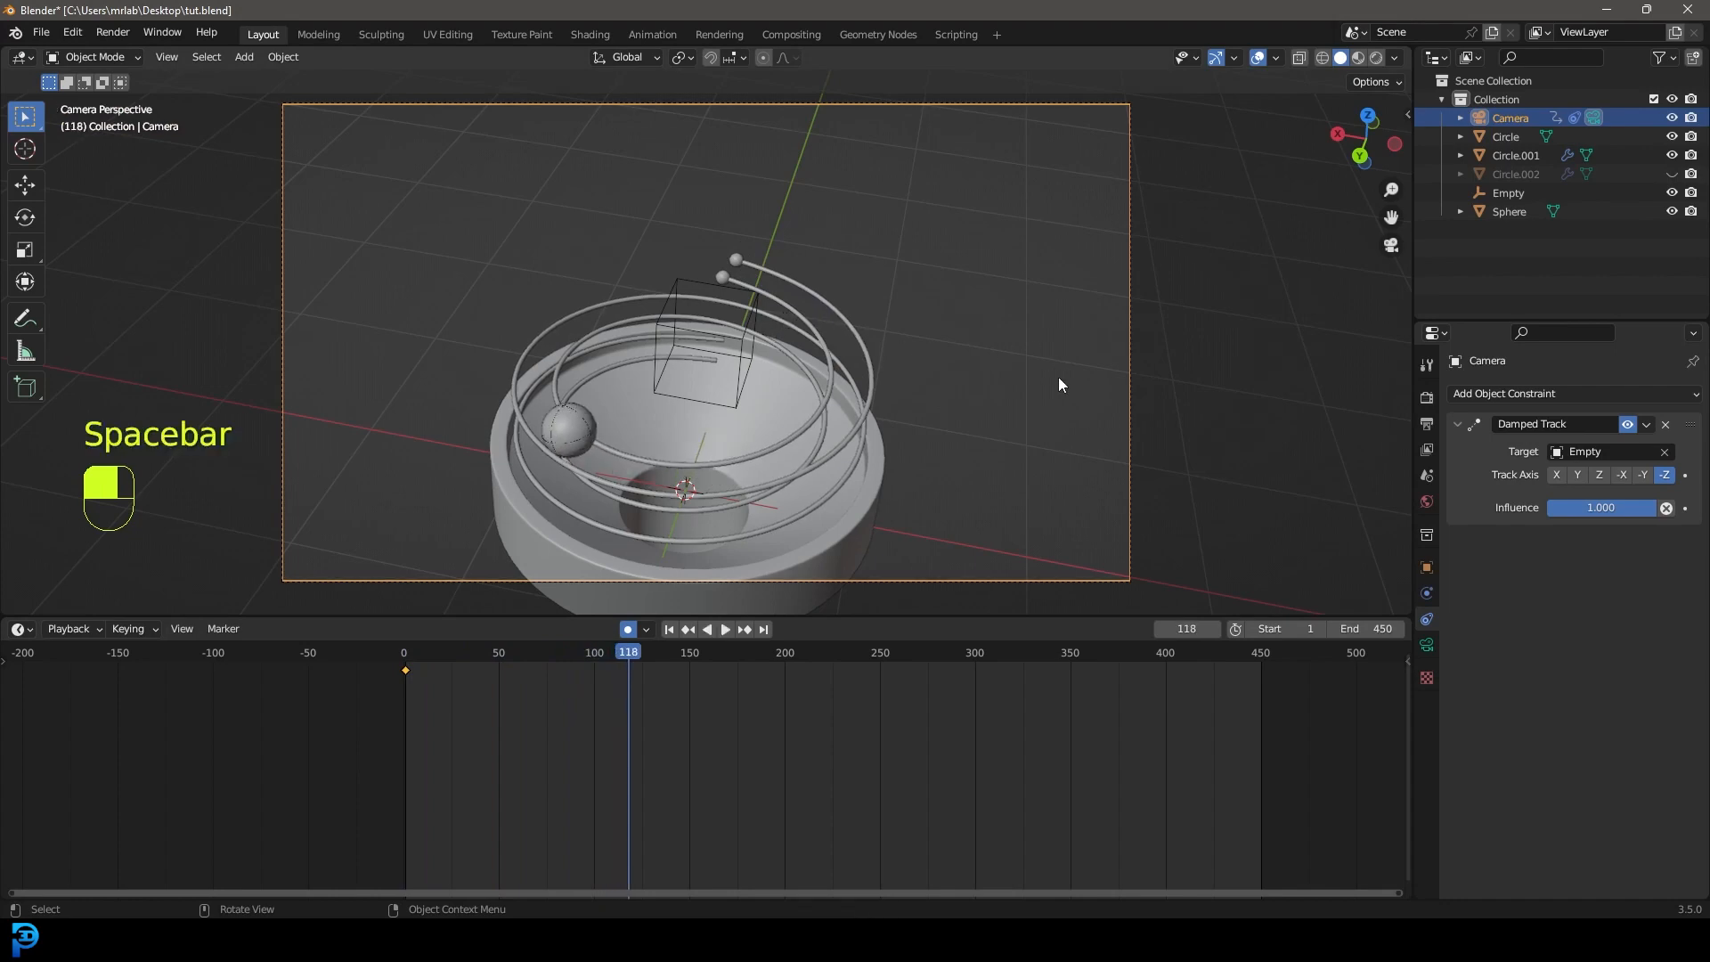
At frame 118, move the camera right of the funnel in top view and re-angle it.
{"action": "key", "text": "g"}
{"action": "right_click", "coordinate": [927, 473]}
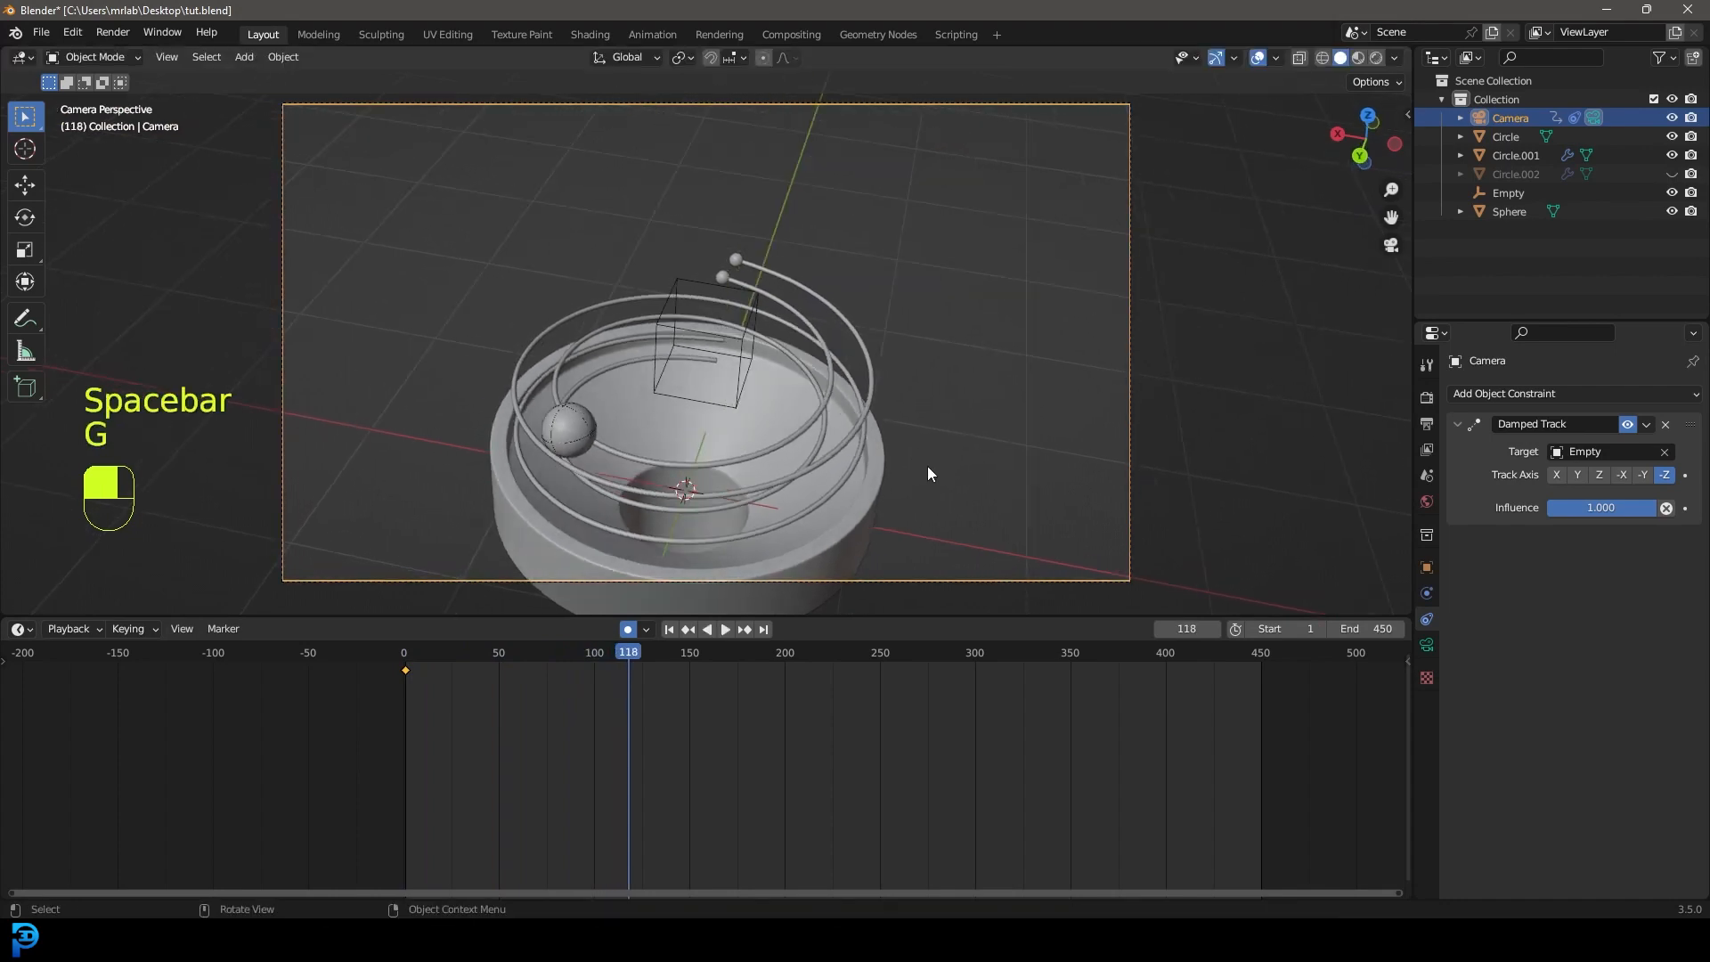
{"action": "key", "text": "KP_7"}
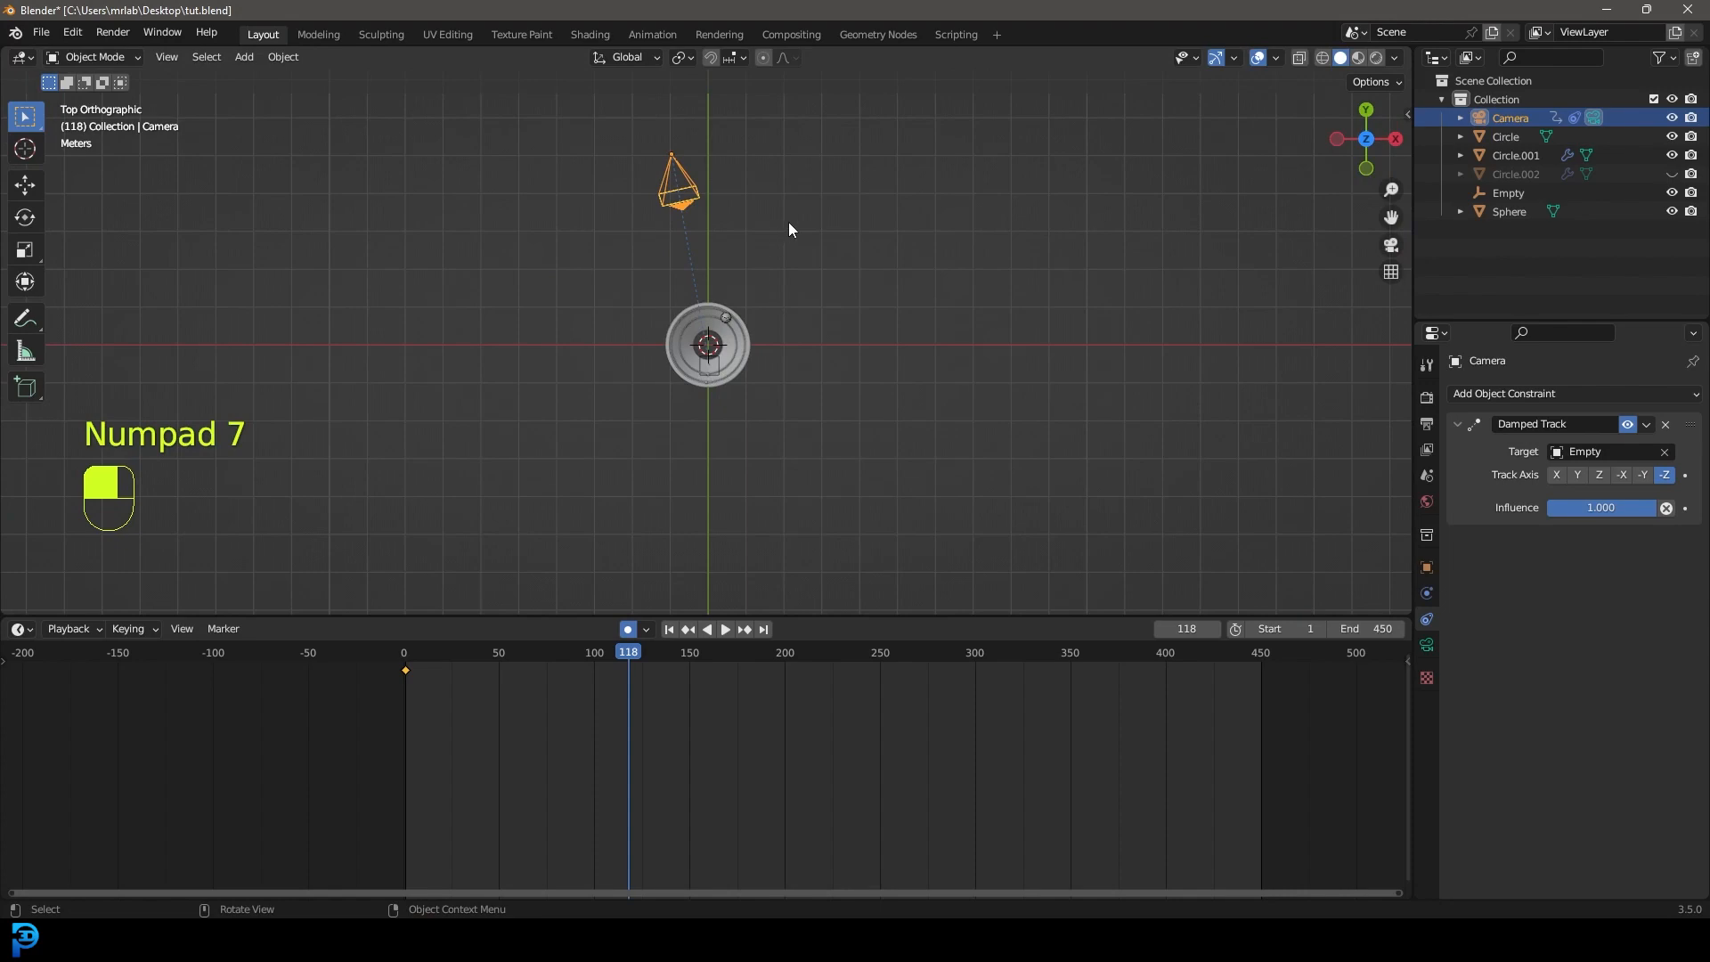
{"action": "key", "text": "g"}
{"action": "left_click", "coordinate": [941, 326]}
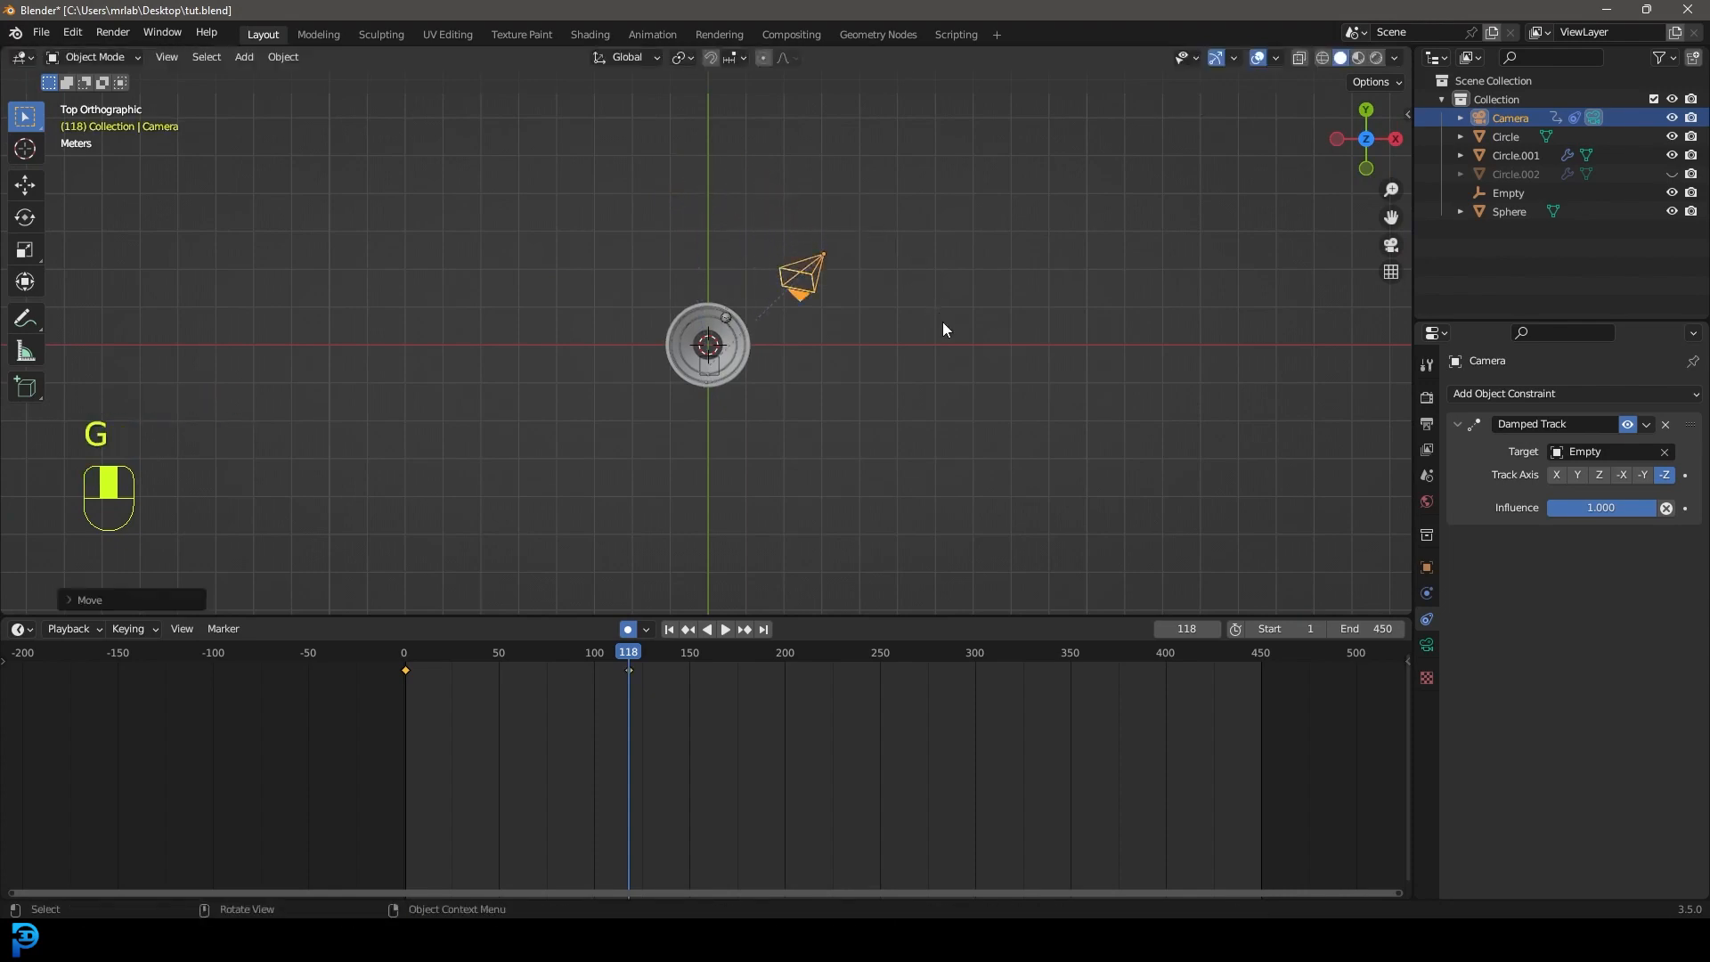
{"action": "key", "text": "KP_0"}
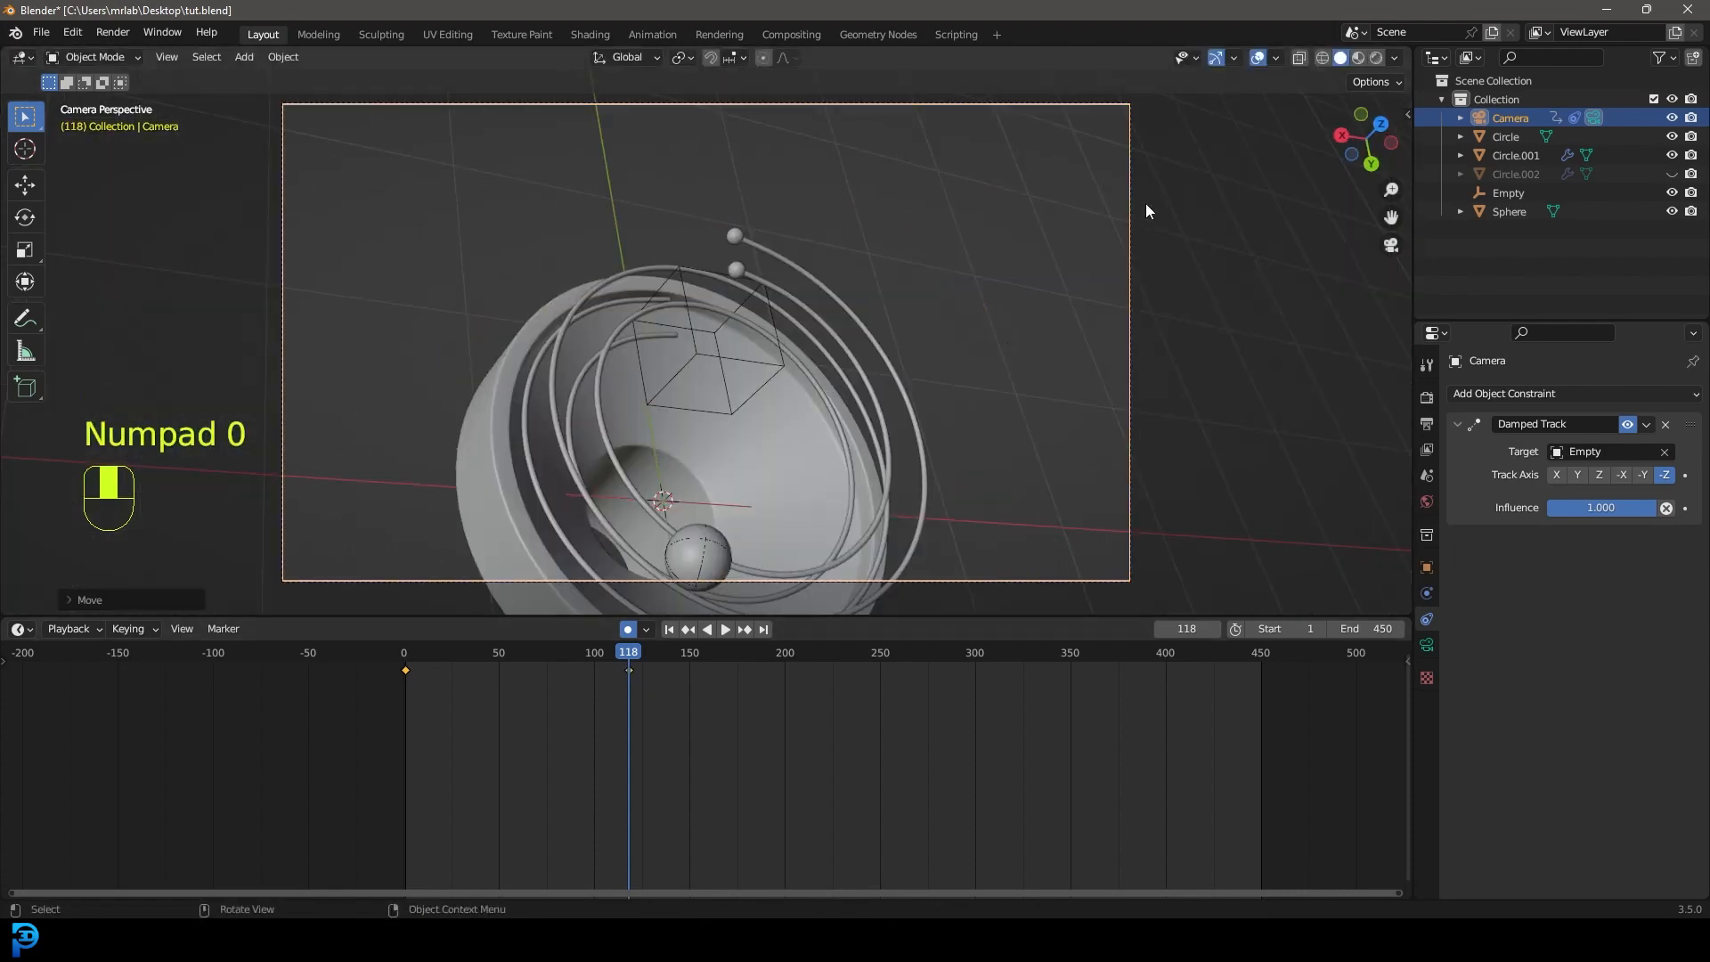
{"action": "key", "text": "r"}
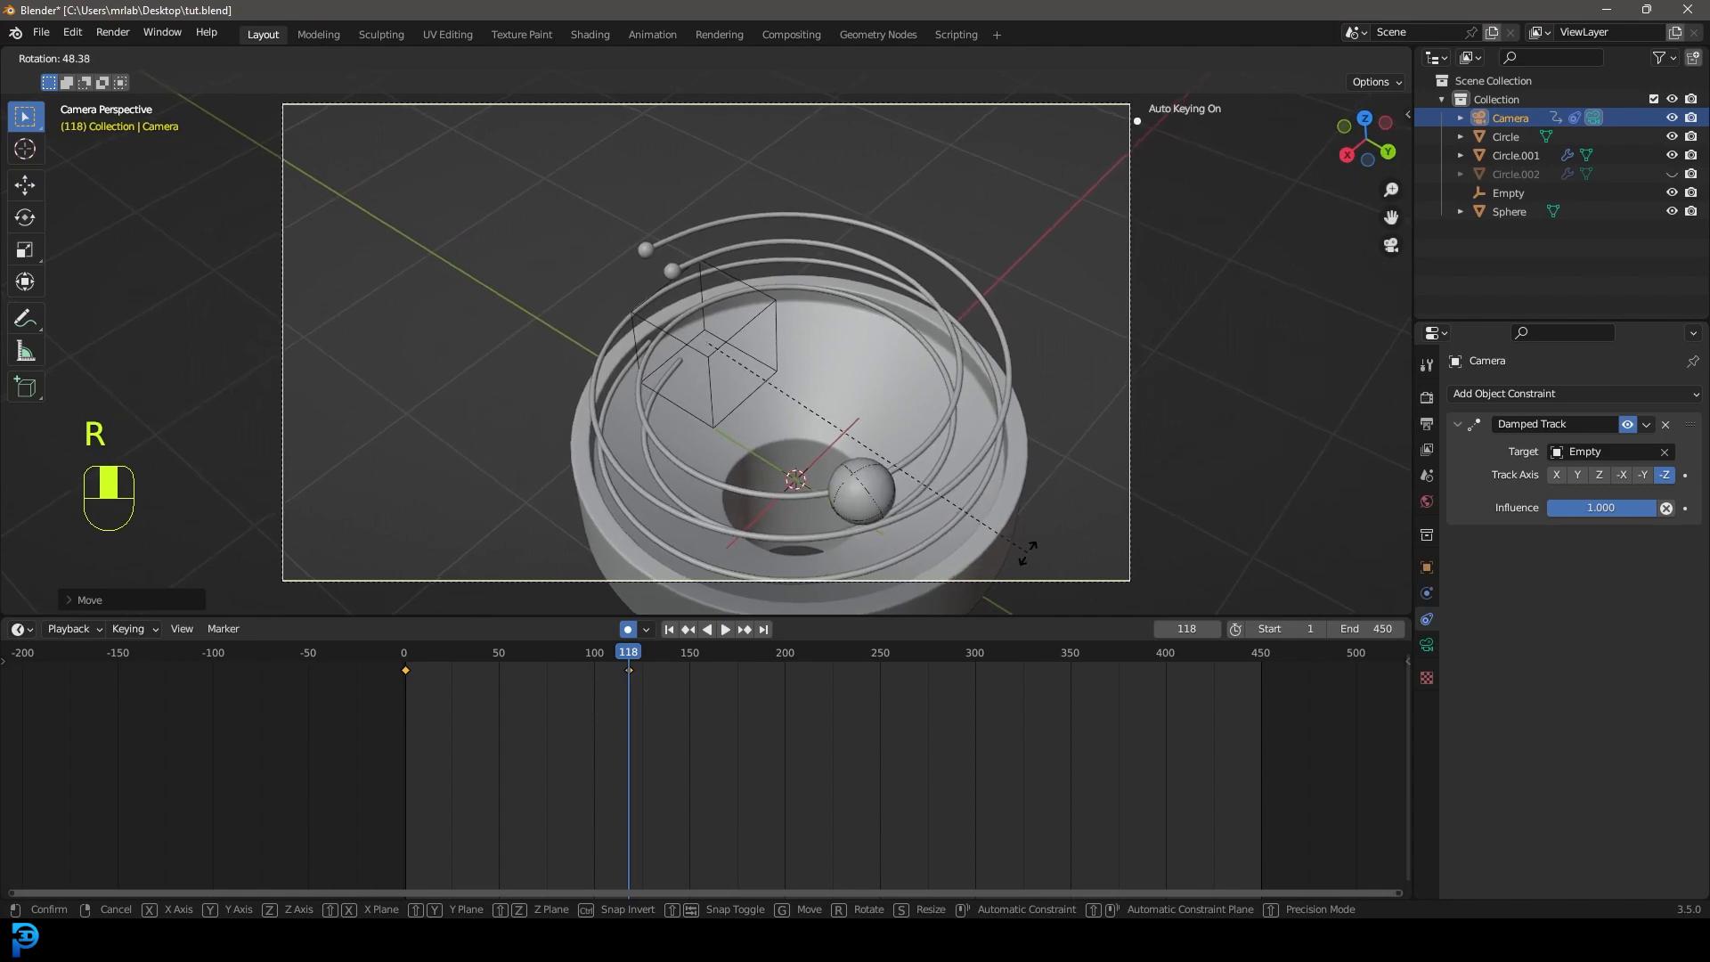
{"action": "left_click", "coordinate": [1031, 538]}
Scrub back to around frame 116 and play to preview the camera move.
{"action": "left_click_drag", "start_coordinate": [632, 661], "coordinate": [867, 692]}
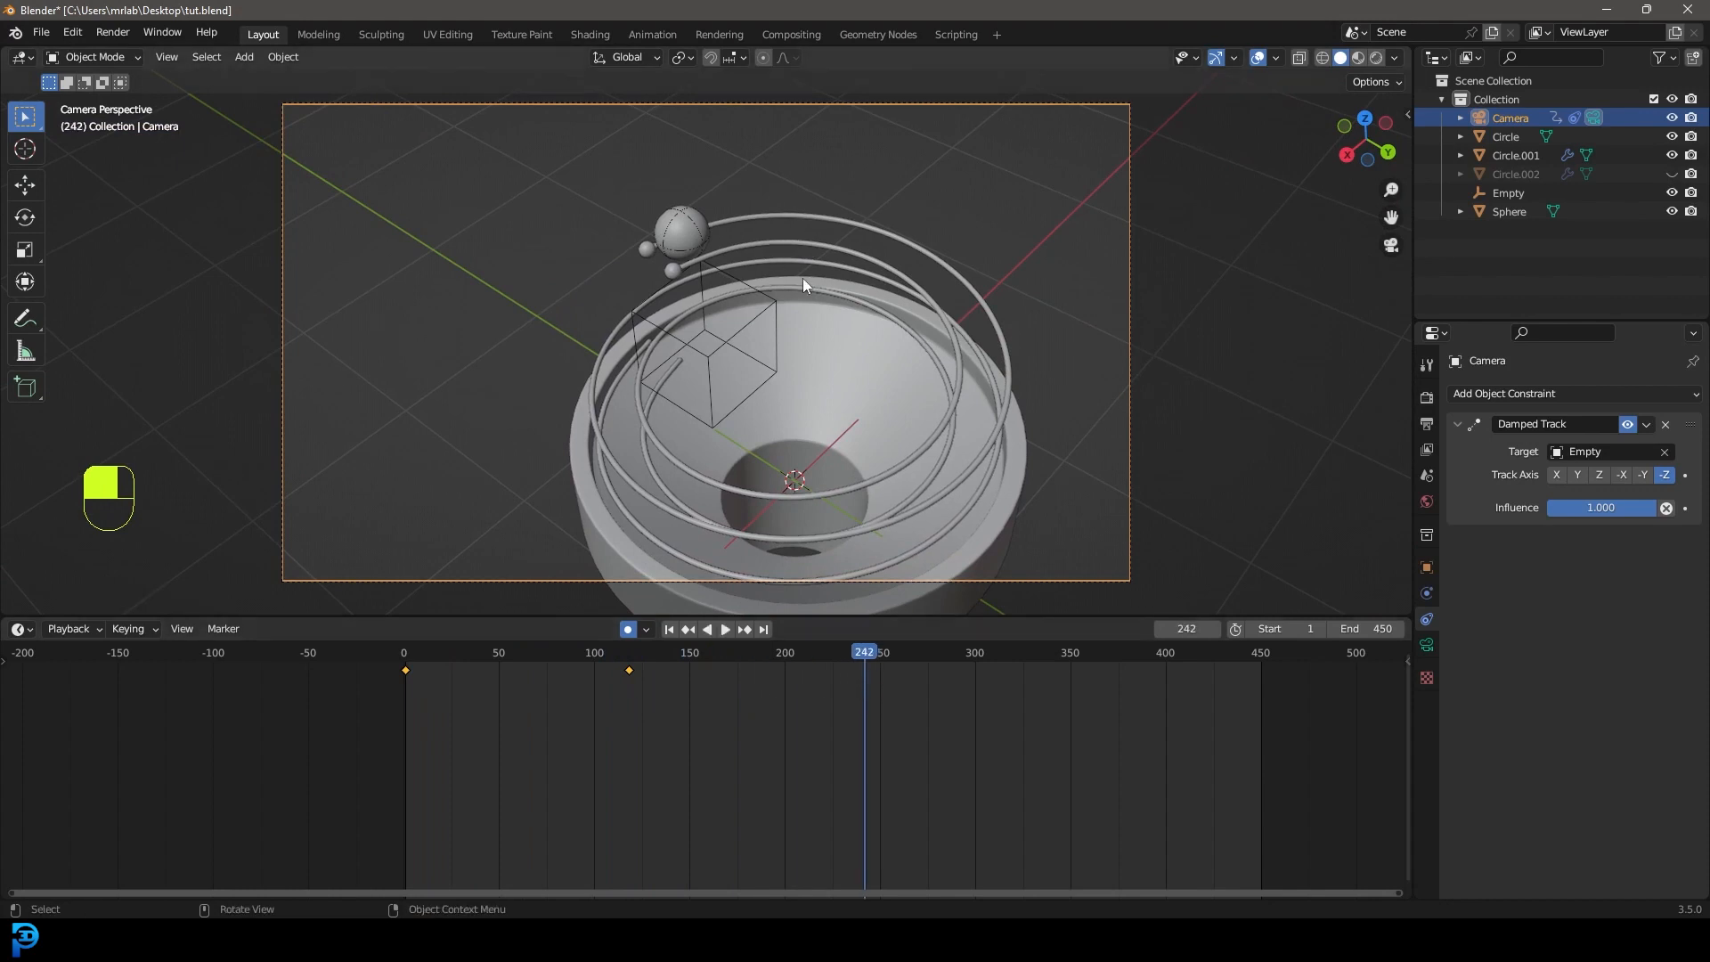
{"action": "left_click_drag", "start_coordinate": [865, 661], "coordinate": [393, 643]}
{"action": "key", "text": "space"}
{"action": "key", "text": "space"}
{"action": "key", "text": "space"}
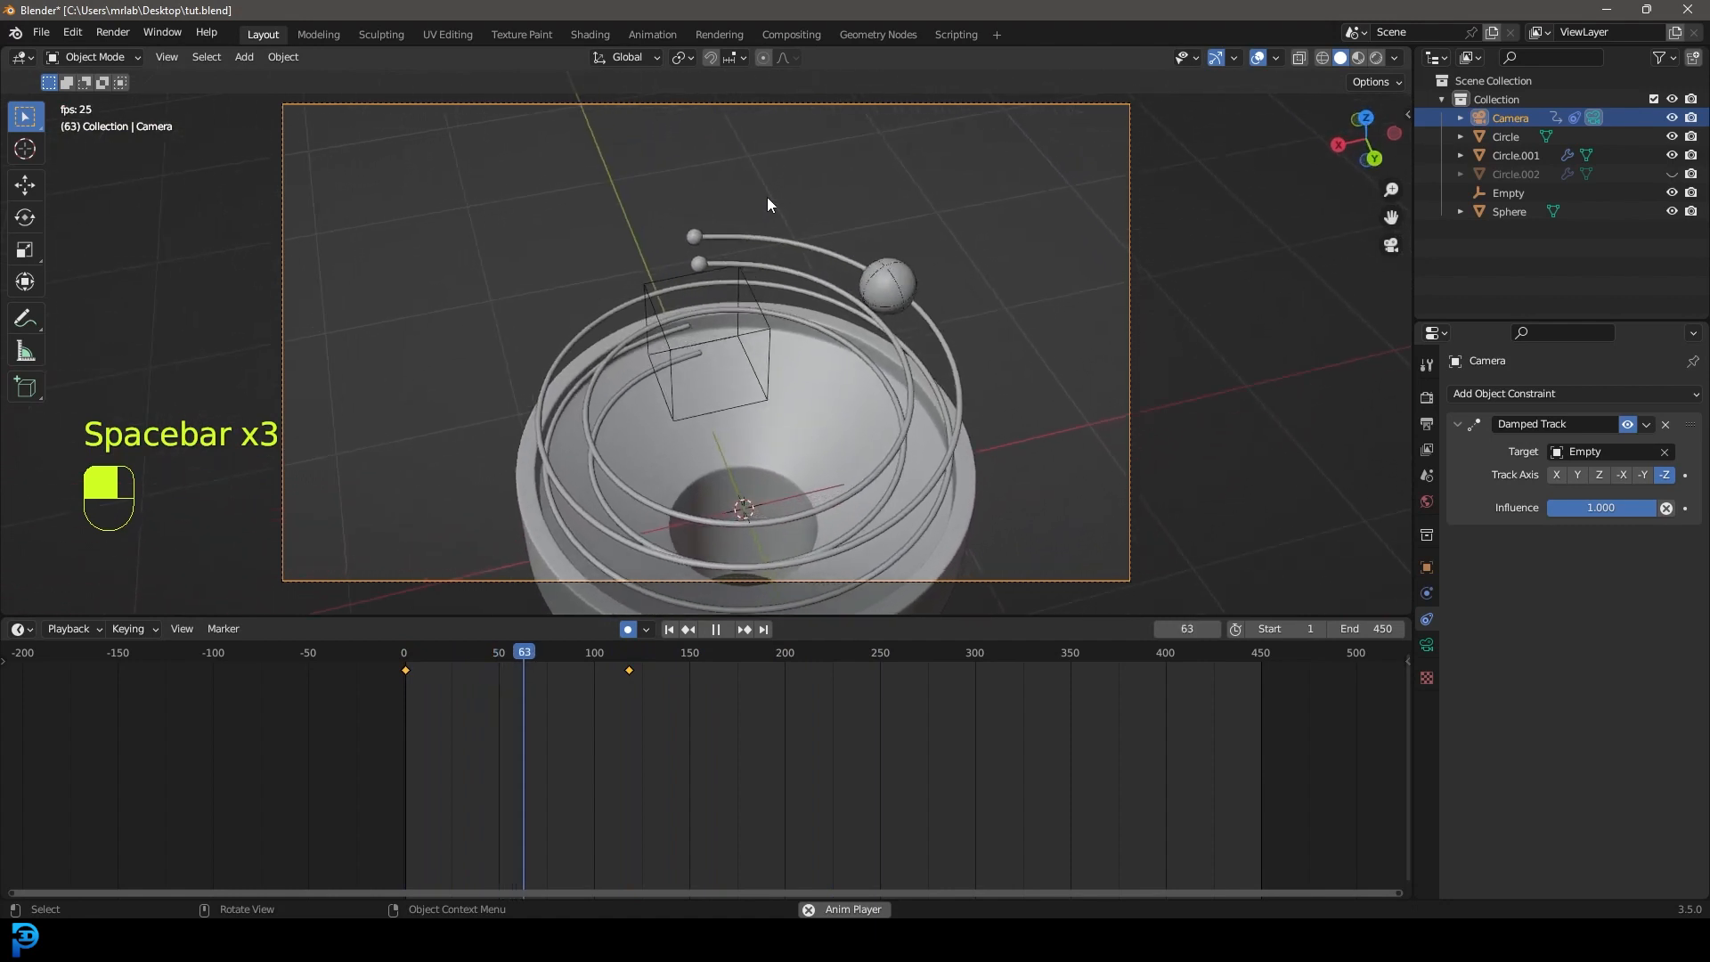
{"action": "key", "text": "space"}
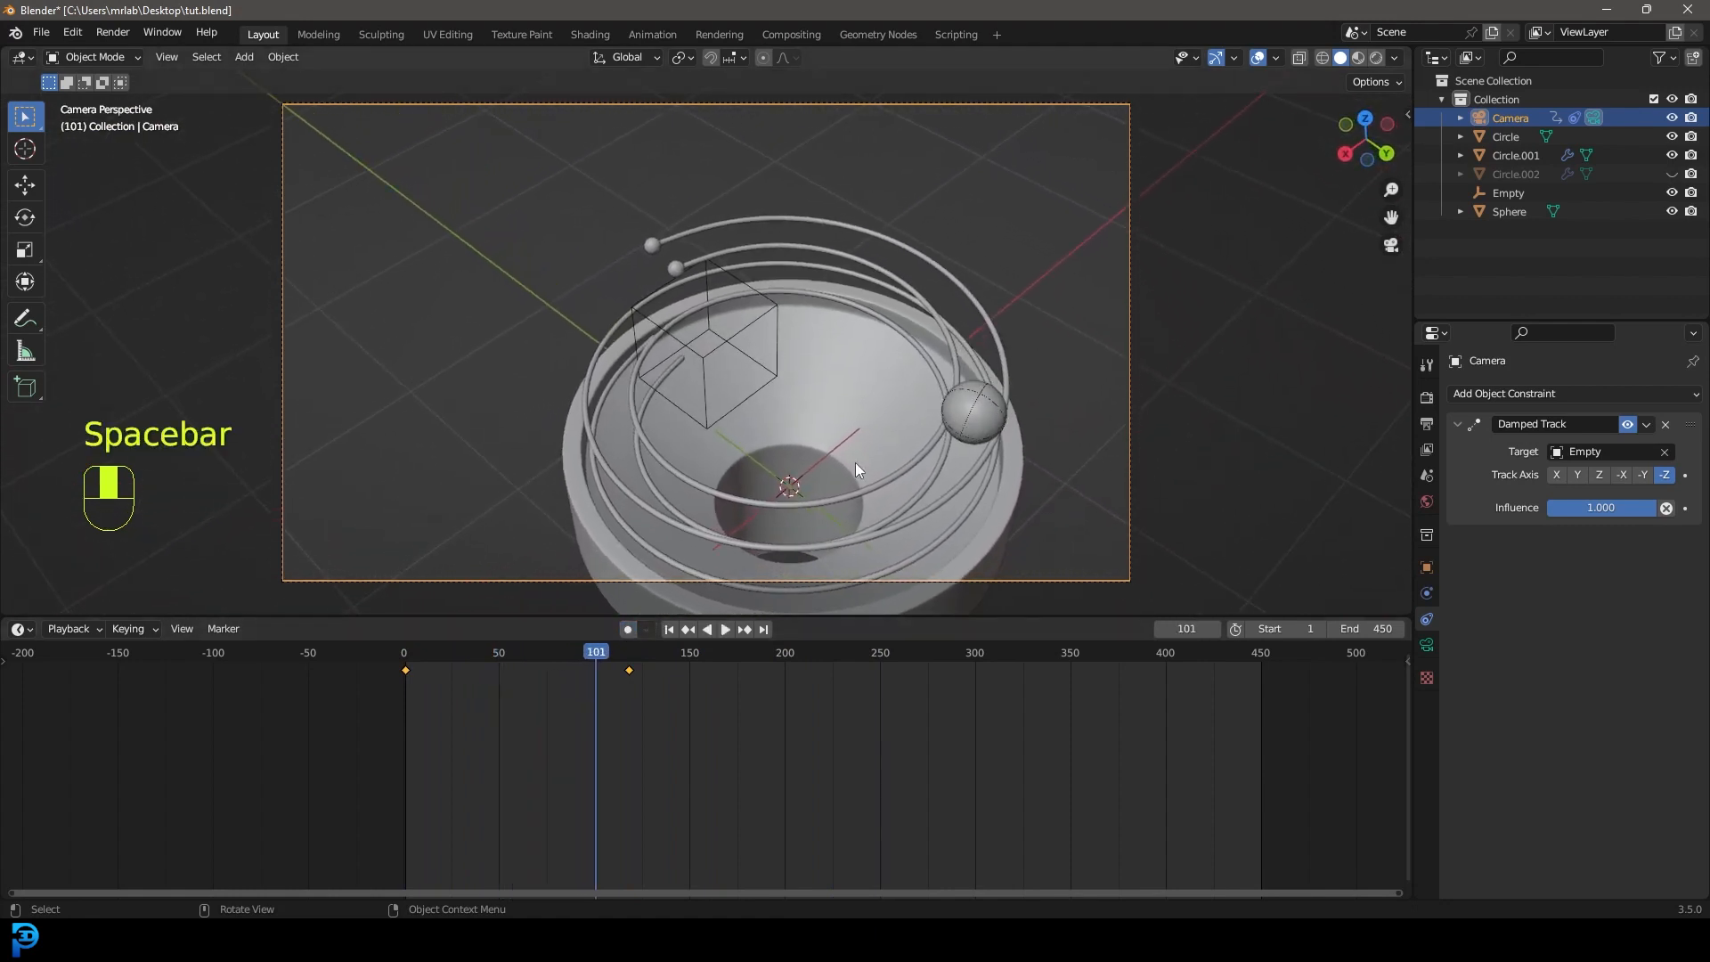
Bake the Rigid Body World cache in Scene properties and play the baked simulation.
{"action": "left_click", "coordinate": [1429, 472]}
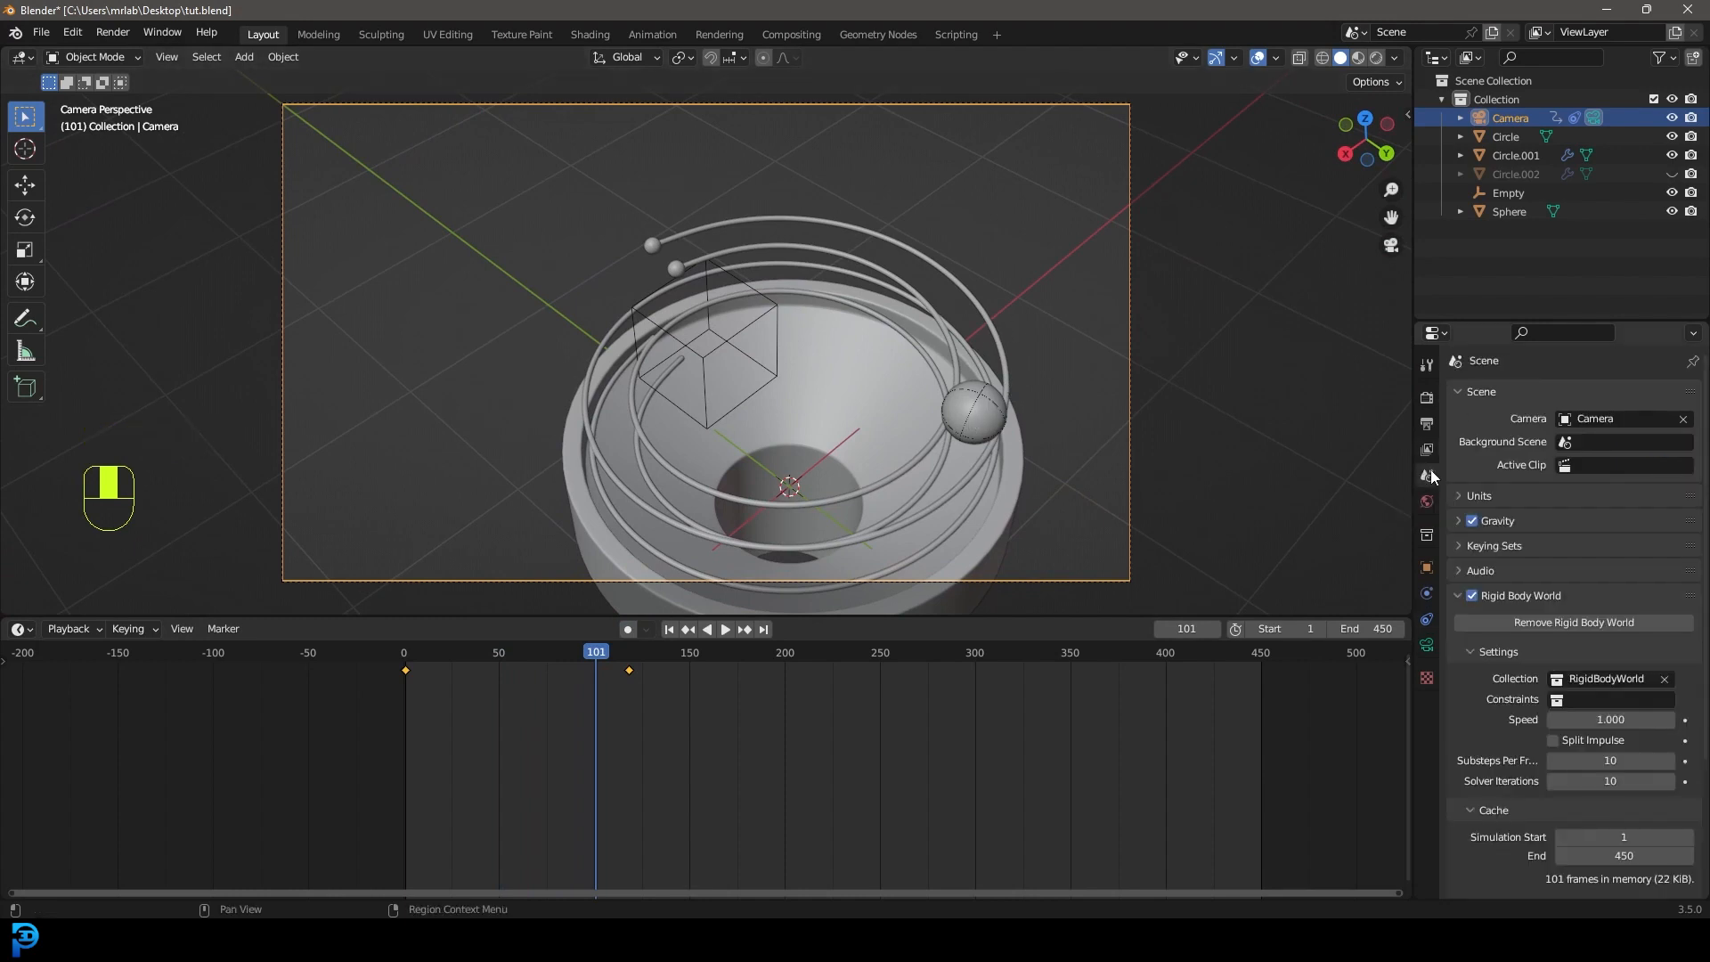
{"action": "scroll", "coordinate": [1532, 614], "scroll_direction": "down", "scroll_amount": 5}
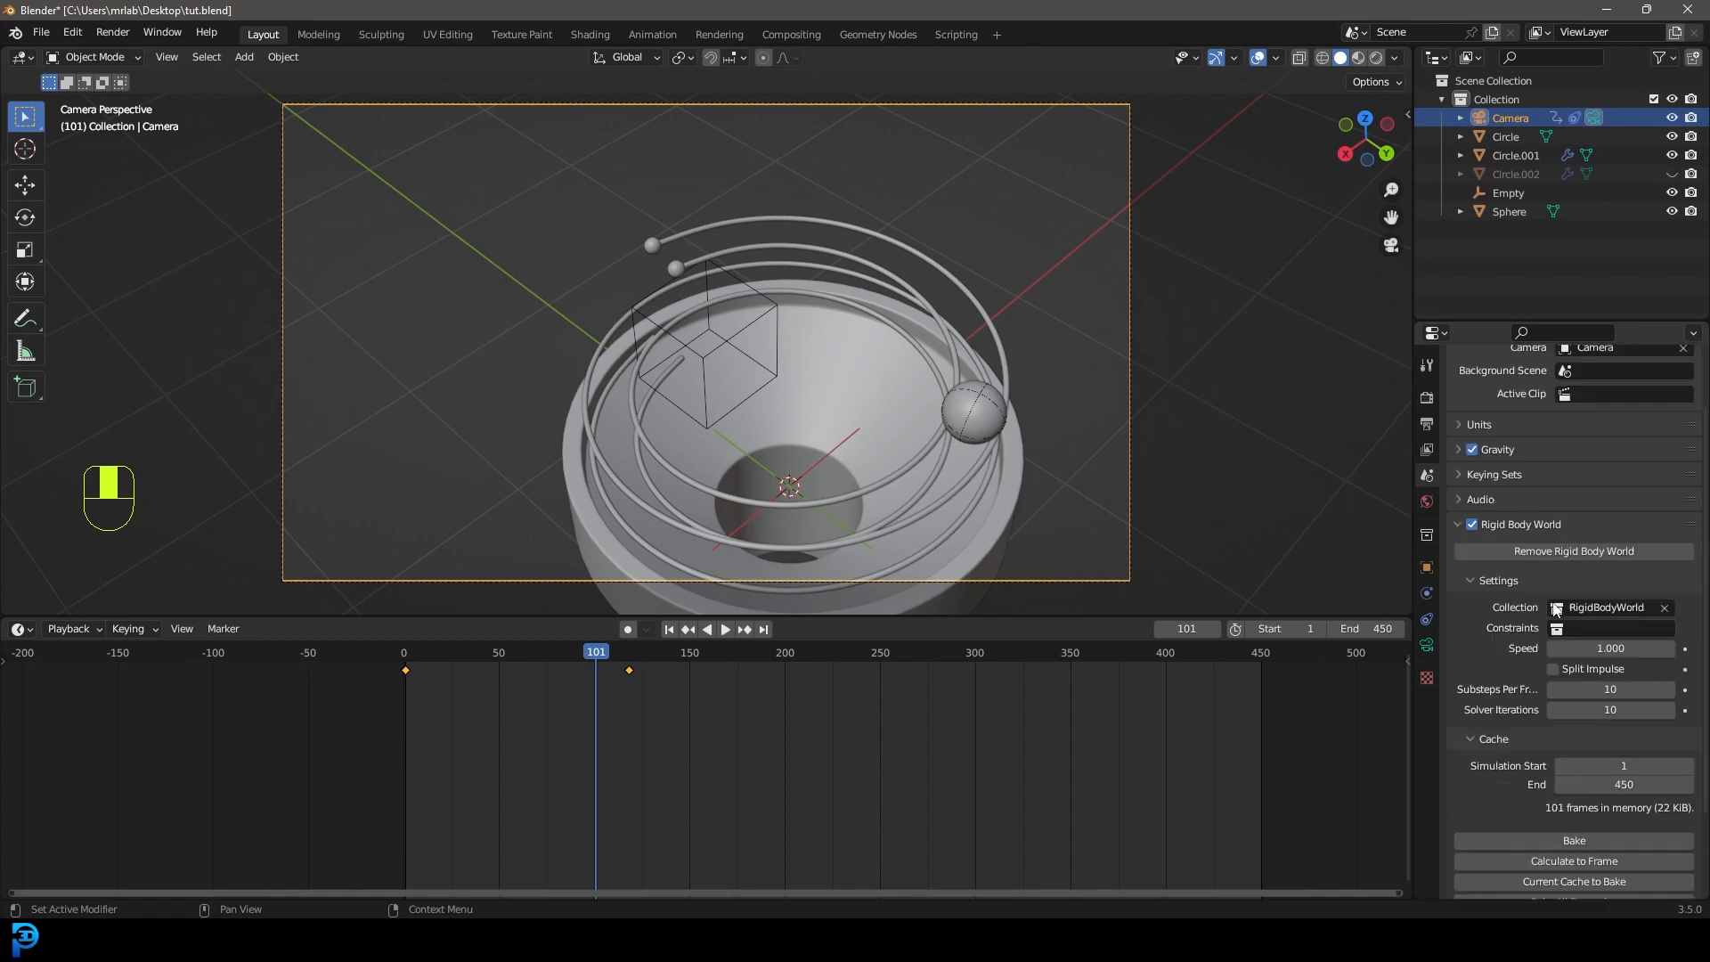
{"action": "left_click", "coordinate": [1574, 736]}
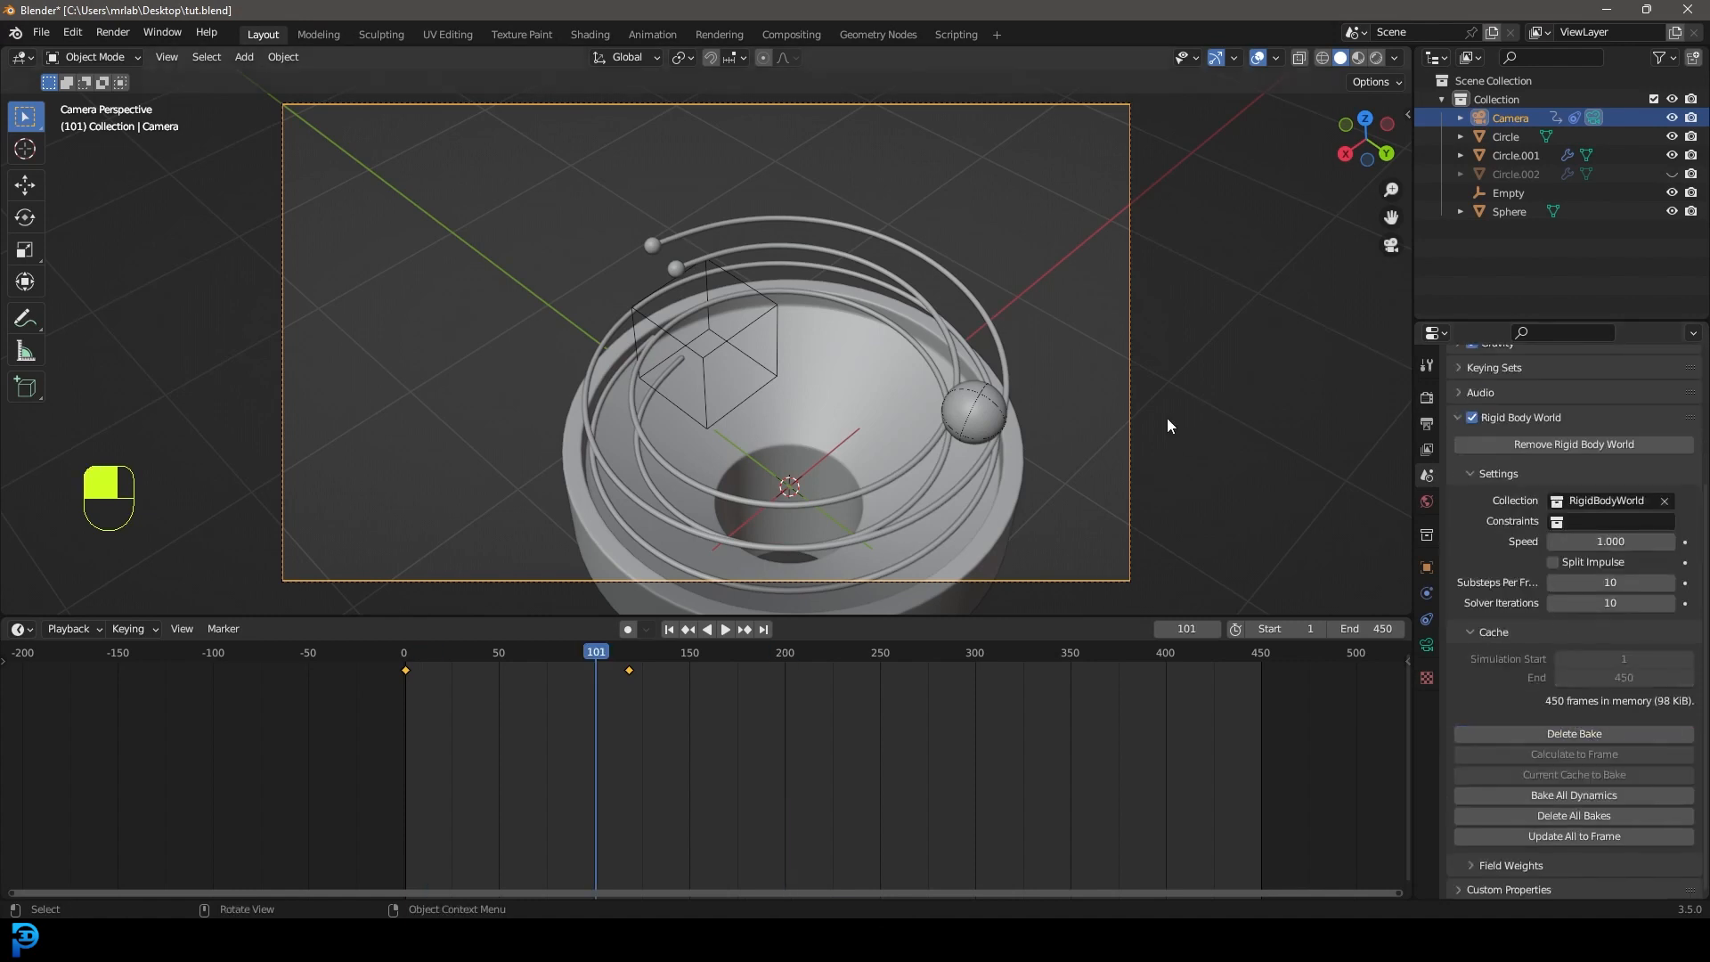
{"action": "key", "text": "space"}
{"action": "key", "text": "space"}
{"action": "left_click_drag", "start_coordinate": [611, 666], "coordinate": [404, 667]}
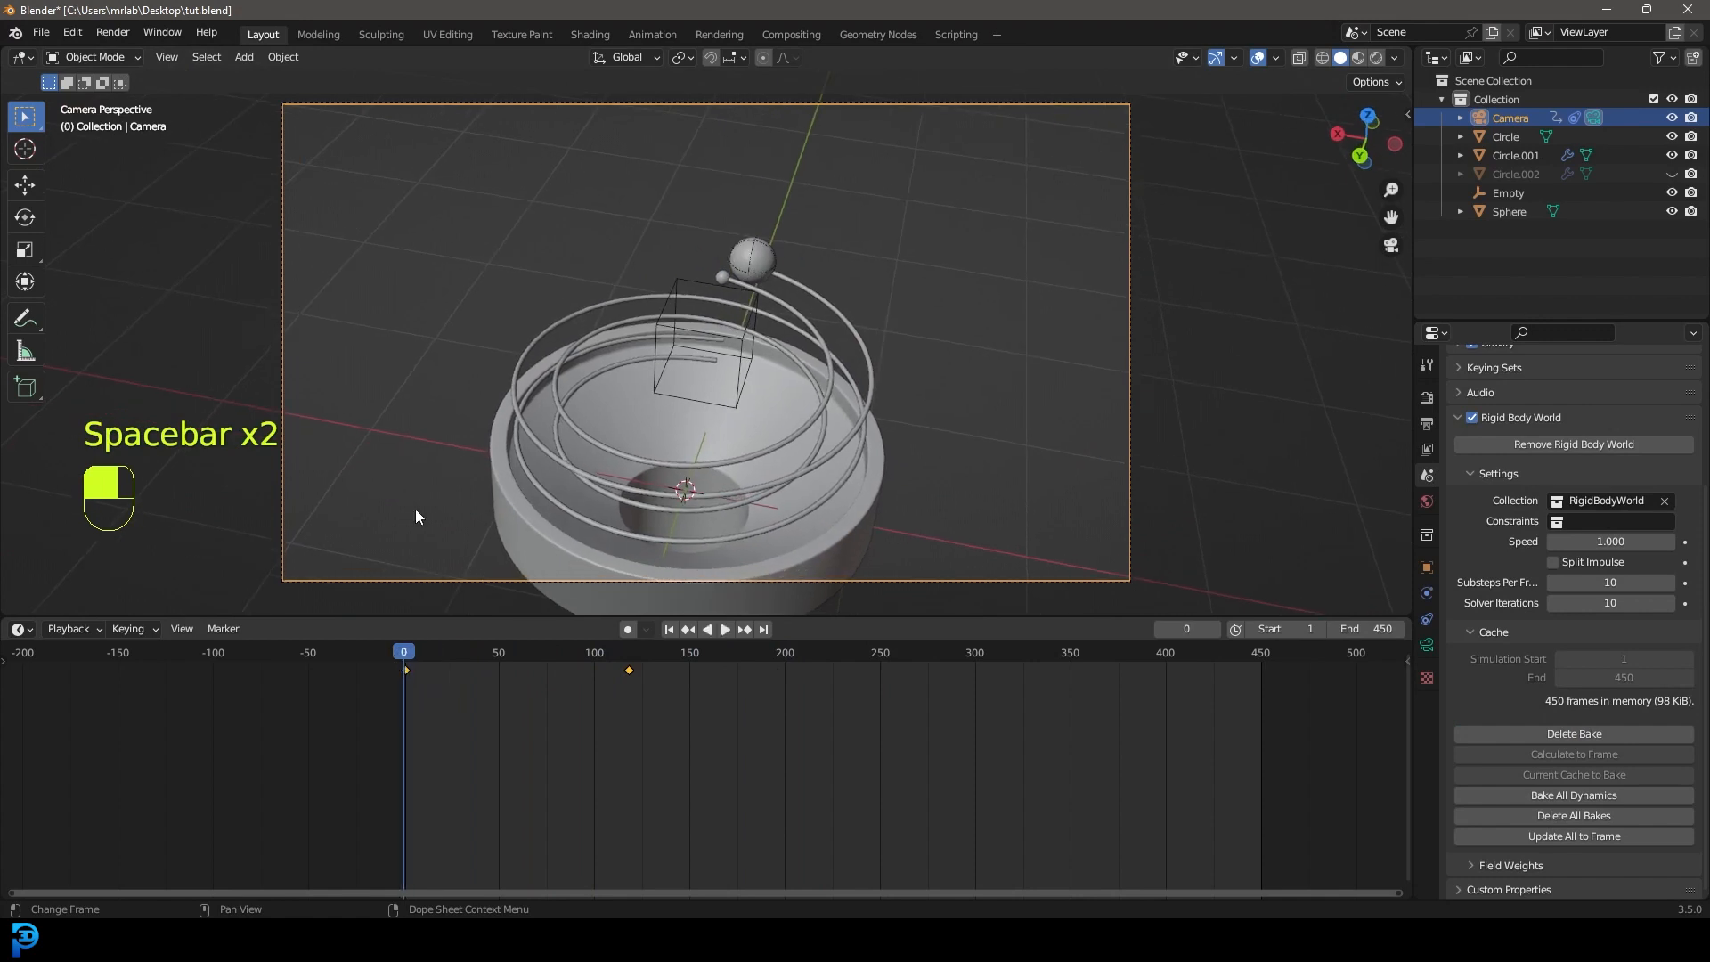
Save tut.blend and advance the timeline to around frame 170.
{"action": "left_click", "coordinate": [41, 32]}
{"action": "left_click", "coordinate": [67, 154]}
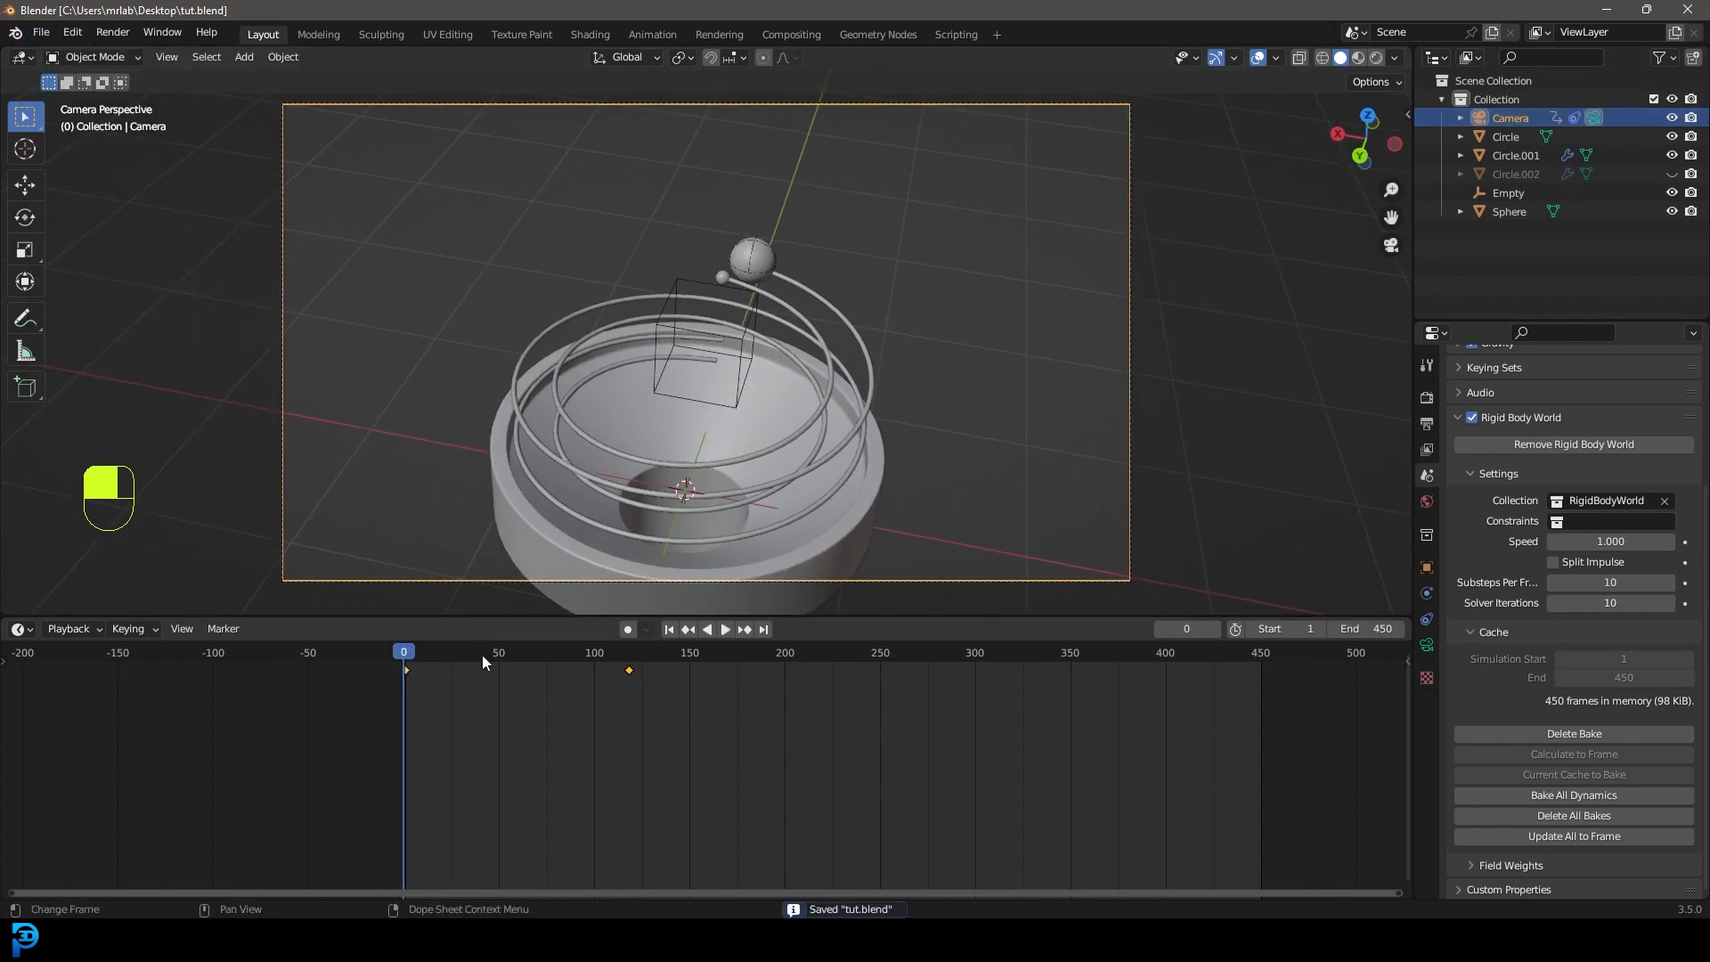
{"action": "left_click_drag", "start_coordinate": [412, 659], "coordinate": [760, 693]}
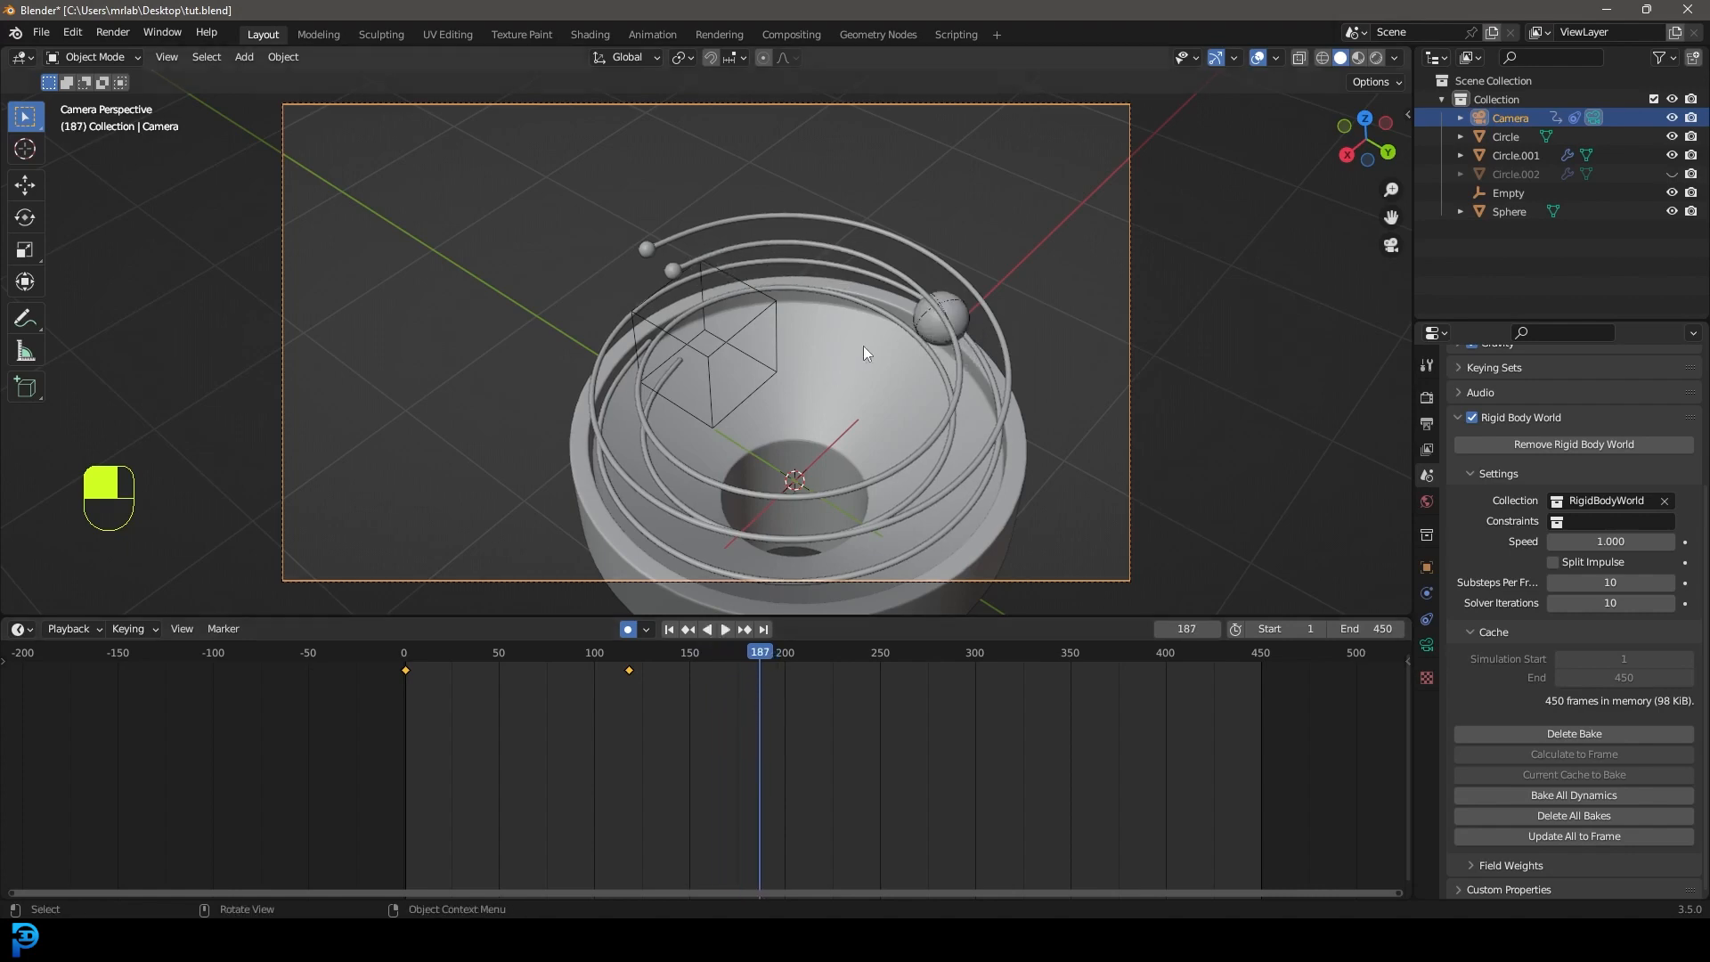
At frame 187, reposition the camera from top view, rotate it, and nudge its position.
{"action": "key", "text": "KP_7"}
{"action": "key", "text": "g"}
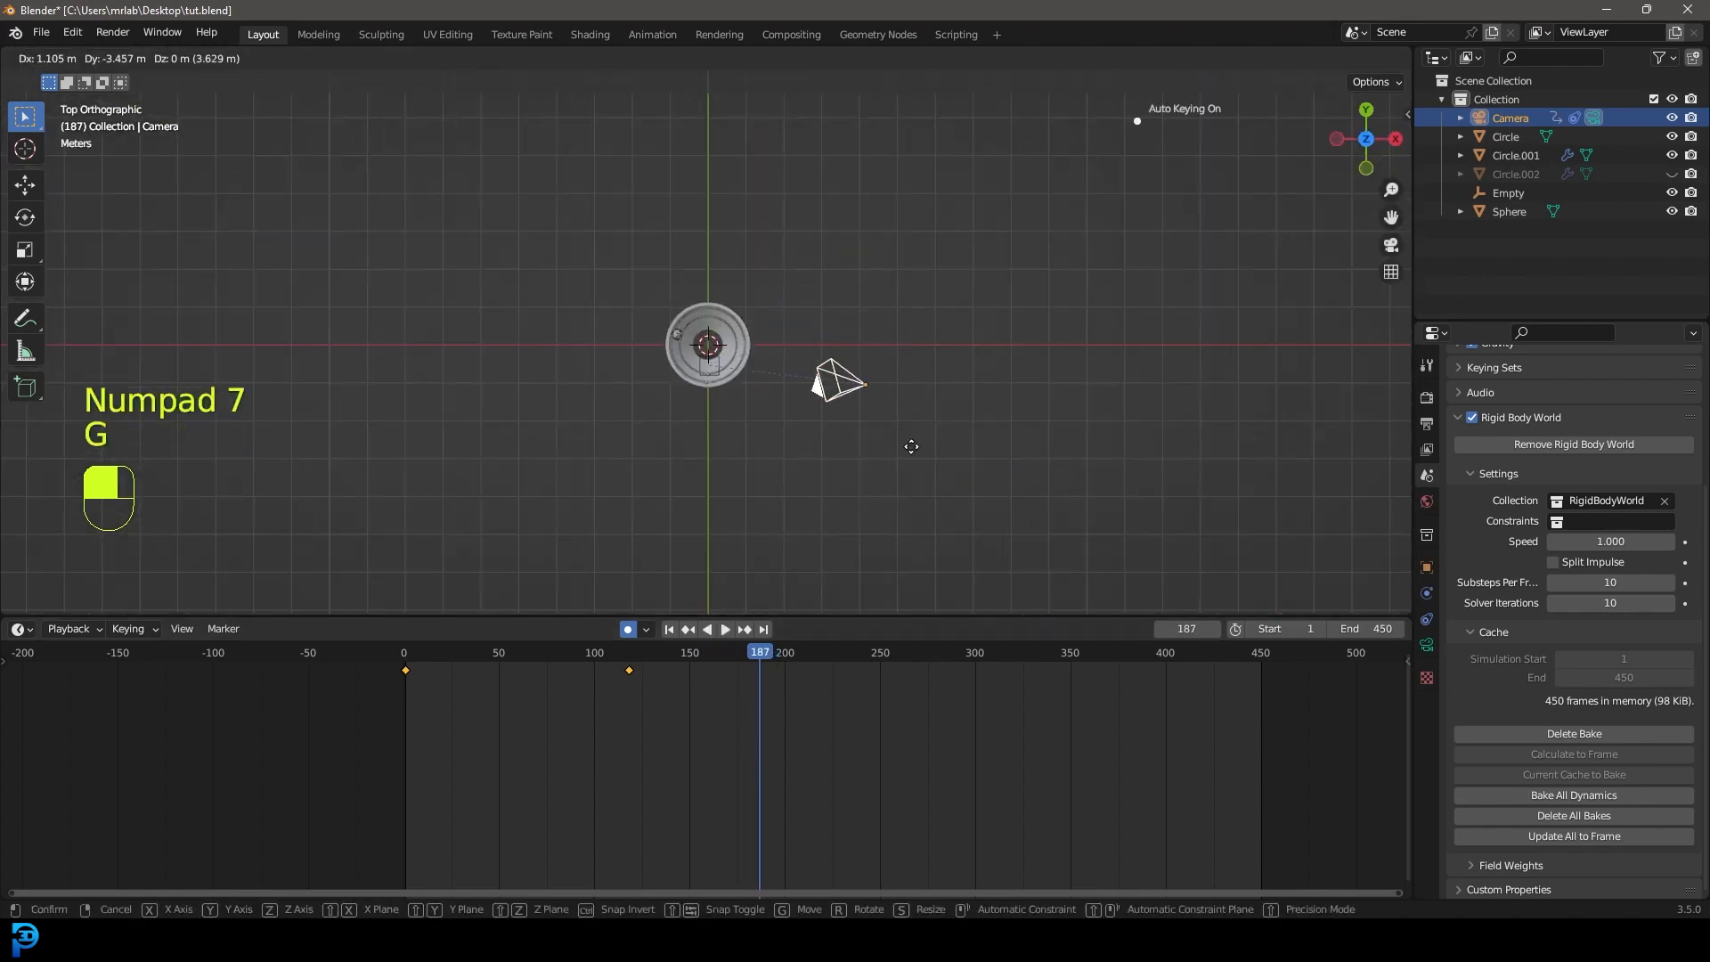
{"action": "left_click", "coordinate": [912, 448]}
{"action": "key", "text": "KP_0"}
{"action": "key", "text": "r"}
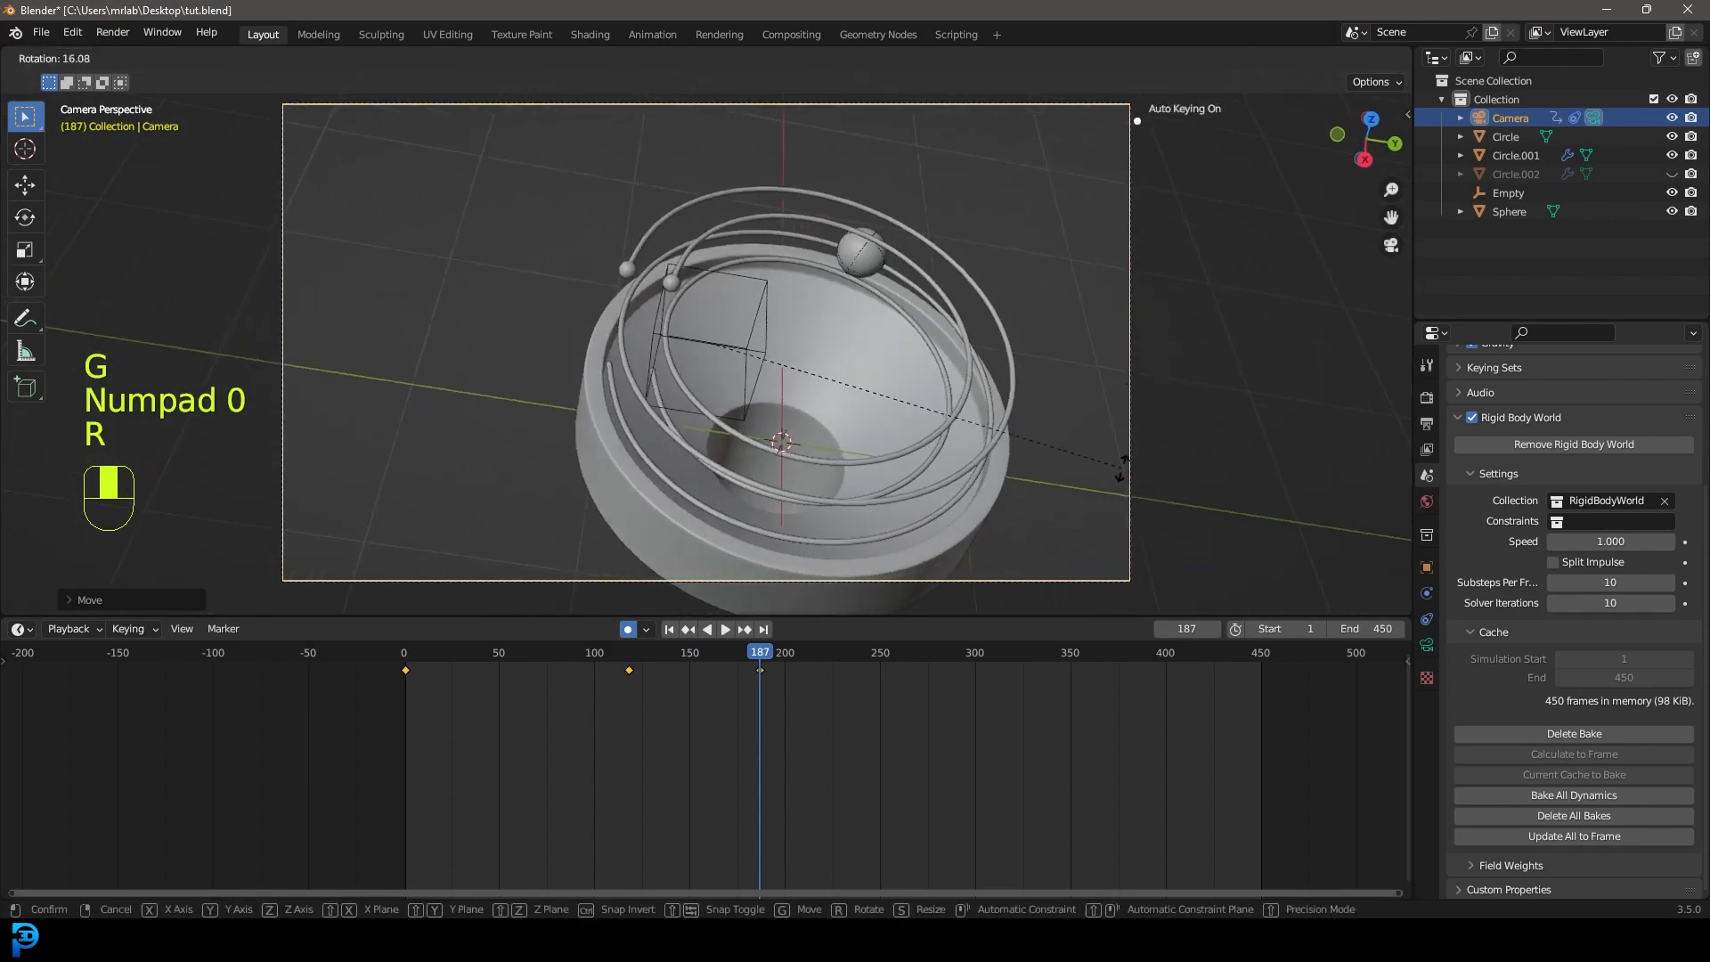
{"action": "left_click", "coordinate": [1046, 603]}
{"action": "key", "text": "g"}
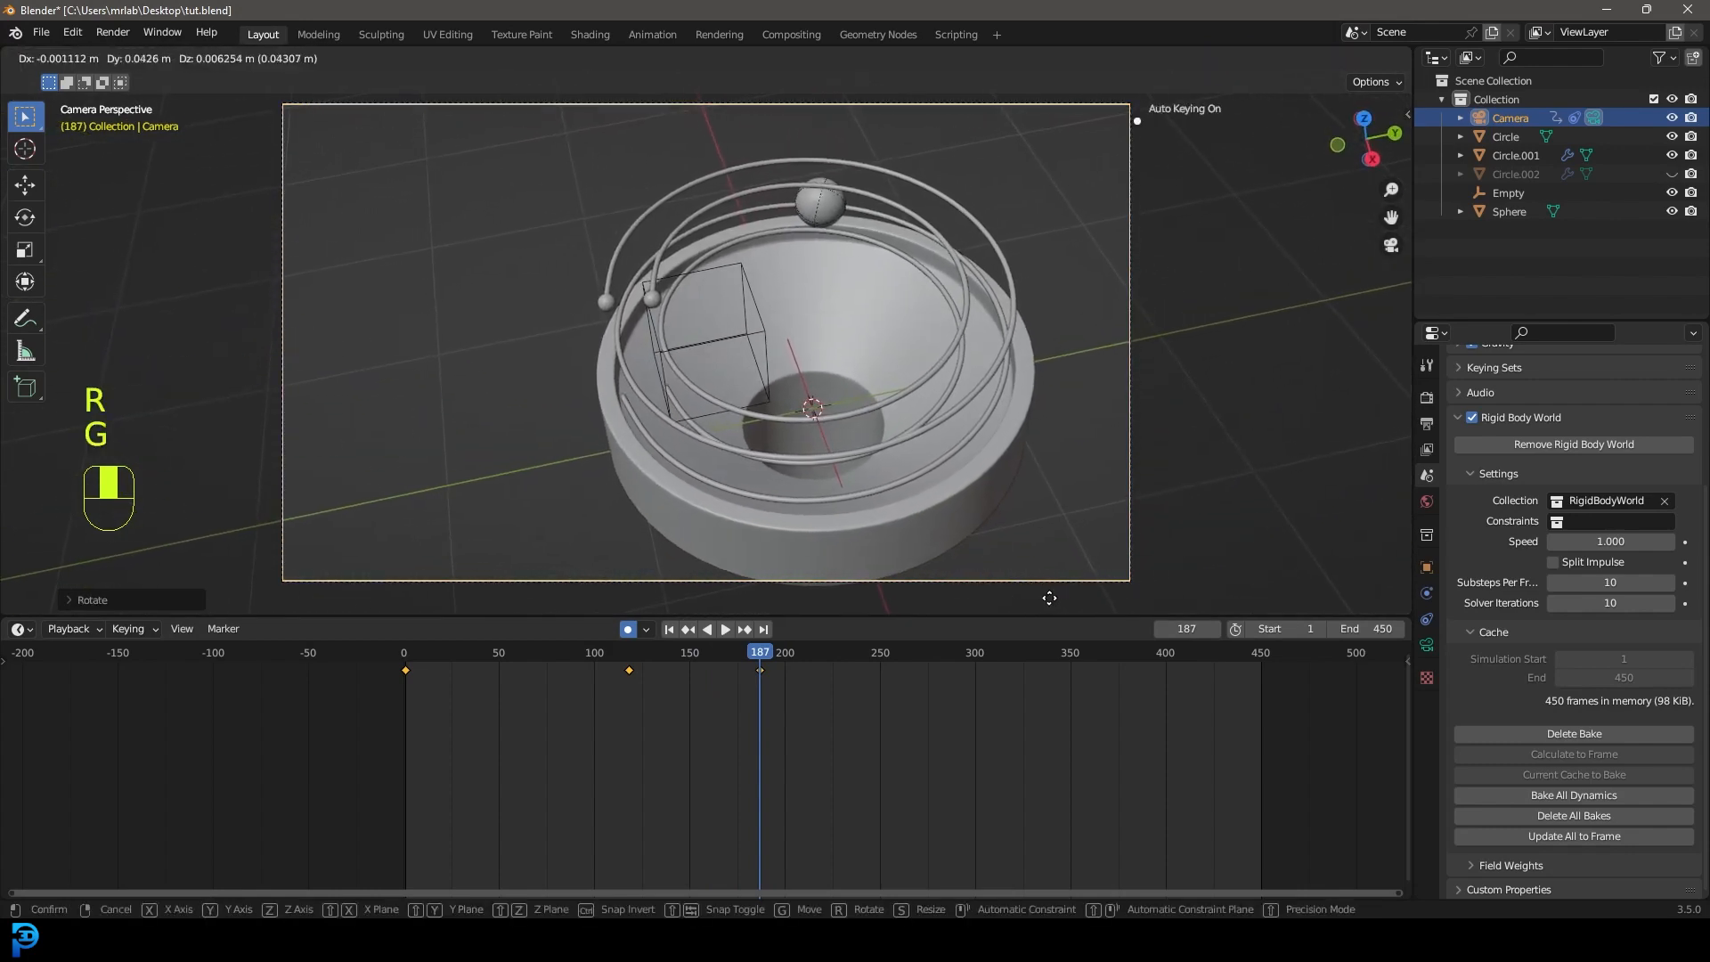
{"action": "left_click", "coordinate": [1050, 596]}
Preview the camera path, then select the tracking empty back at around frame 55.
{"action": "left_click_drag", "start_coordinate": [702, 660], "coordinate": [473, 659]}
{"action": "key", "text": "space"}
{"action": "key", "text": "space"}
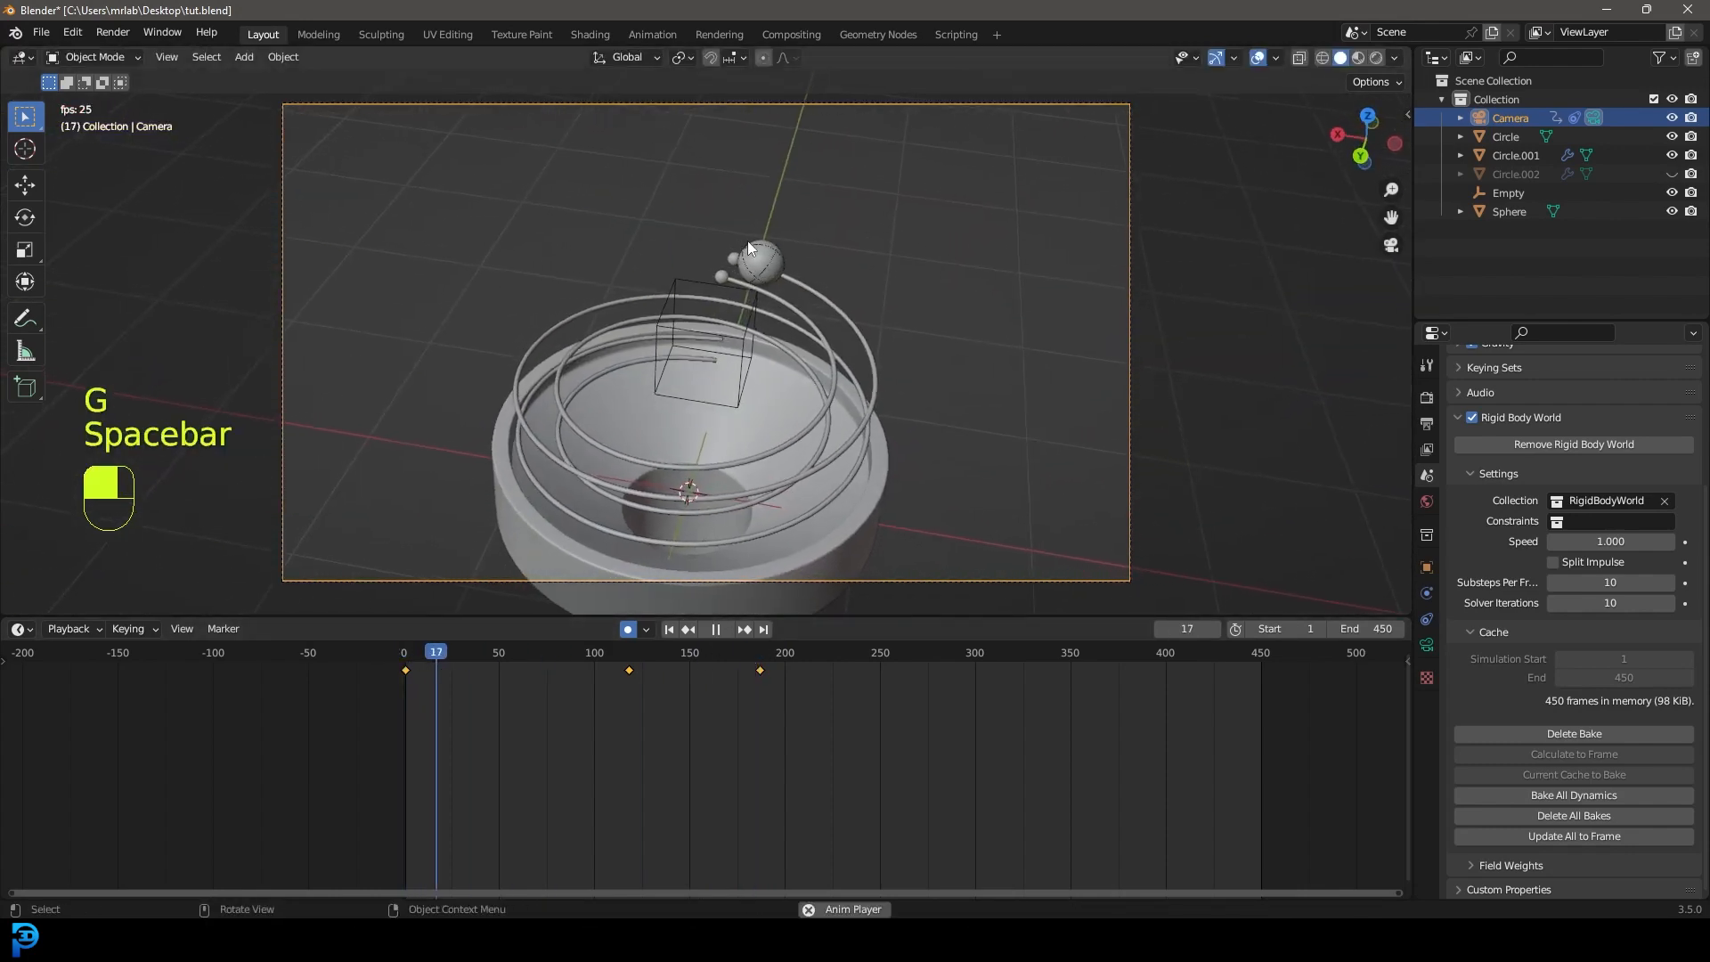
{"action": "key", "text": "space"}
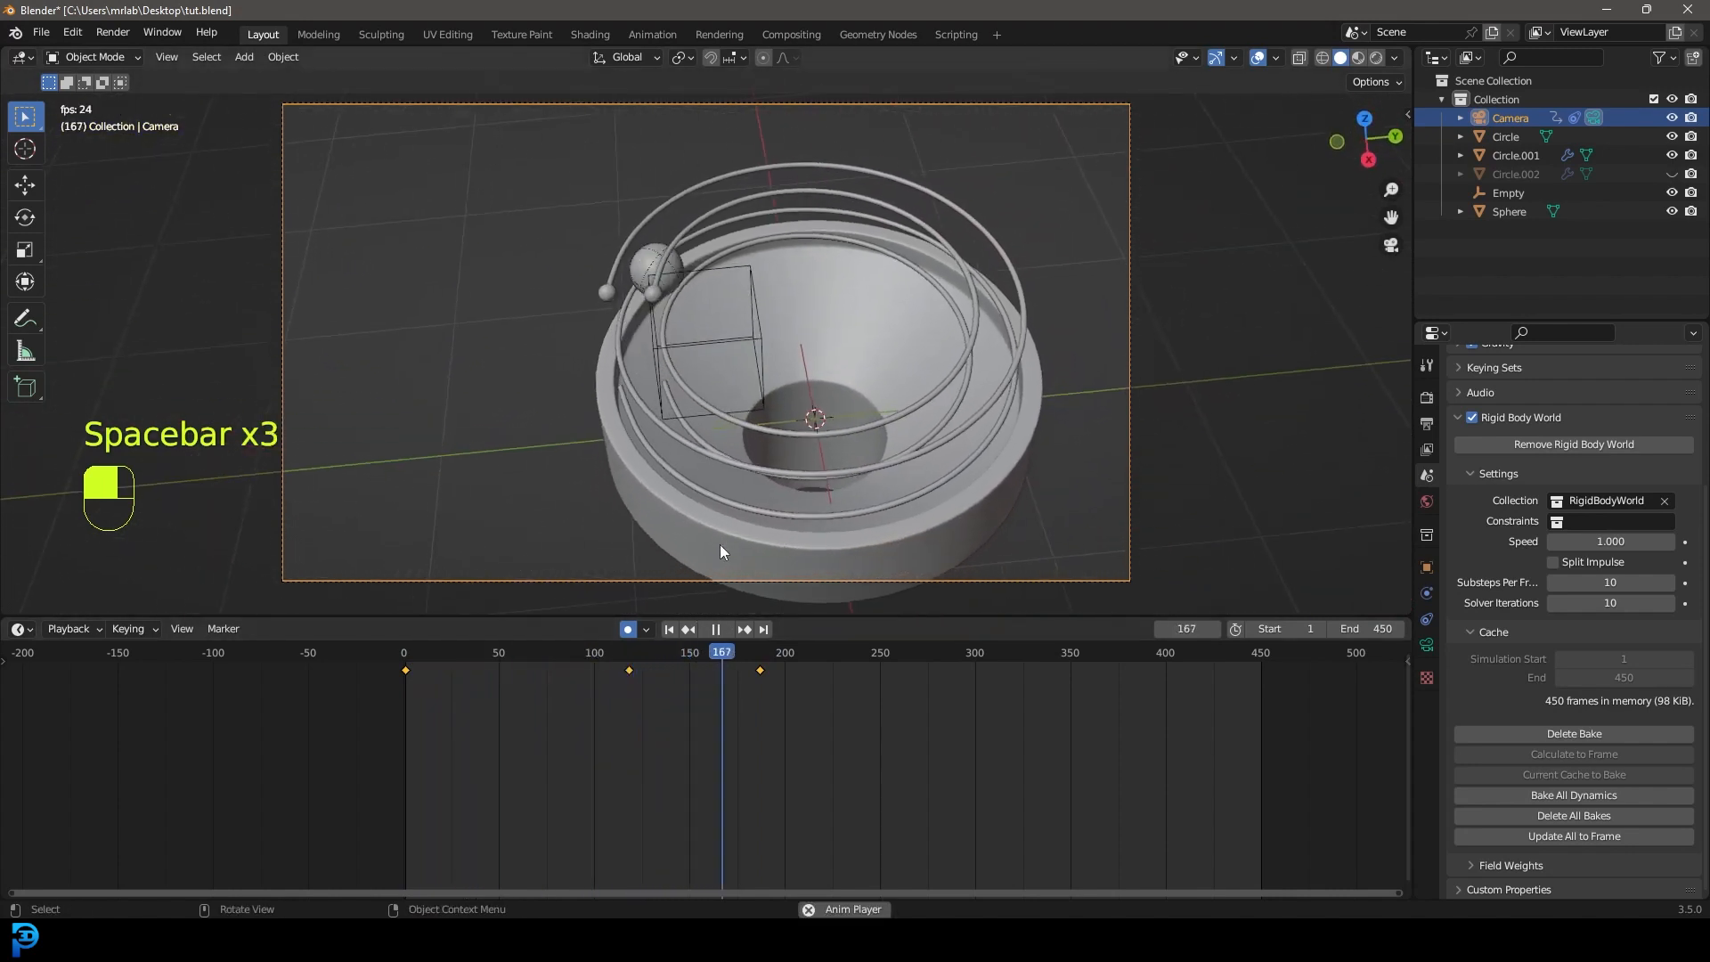
{"action": "key", "text": "space"}
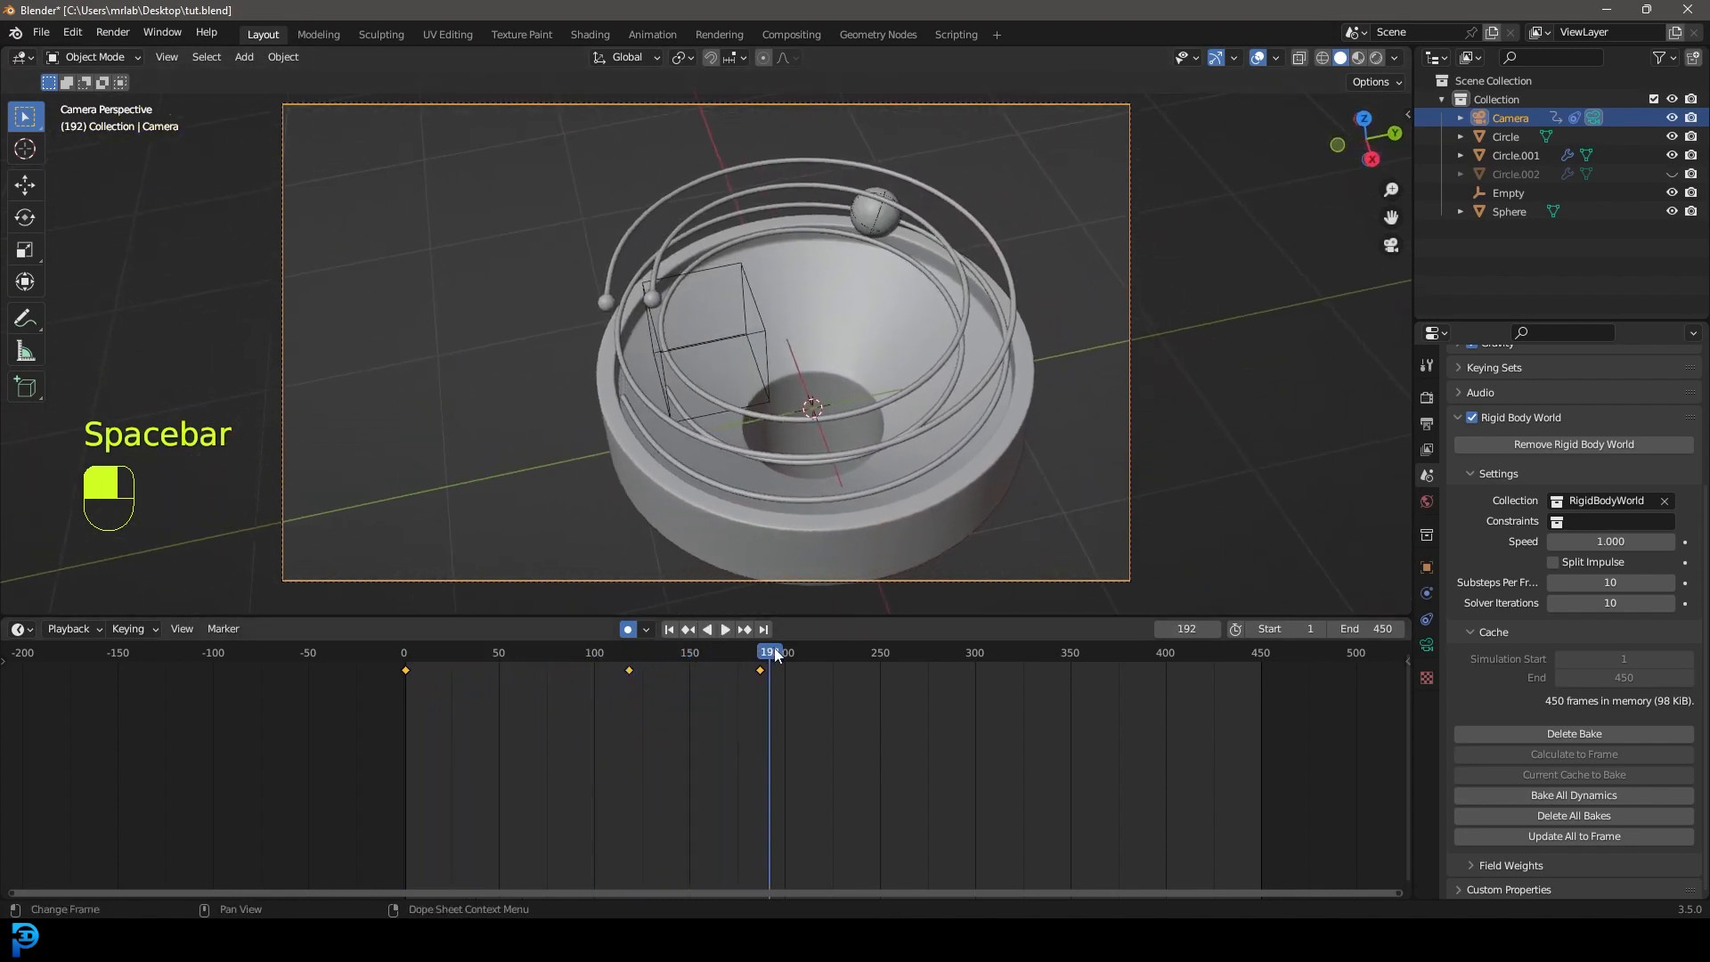
{"action": "left_click", "coordinate": [733, 265]}
{"action": "left_click_drag", "start_coordinate": [788, 676], "coordinate": [614, 661]}
Move the tracking empty along the ball's route at frames 53, 111, 174 and 223.
{"action": "key", "text": "g"}
{"action": "left_click", "coordinate": [654, 381]}
{"action": "key", "text": "g"}
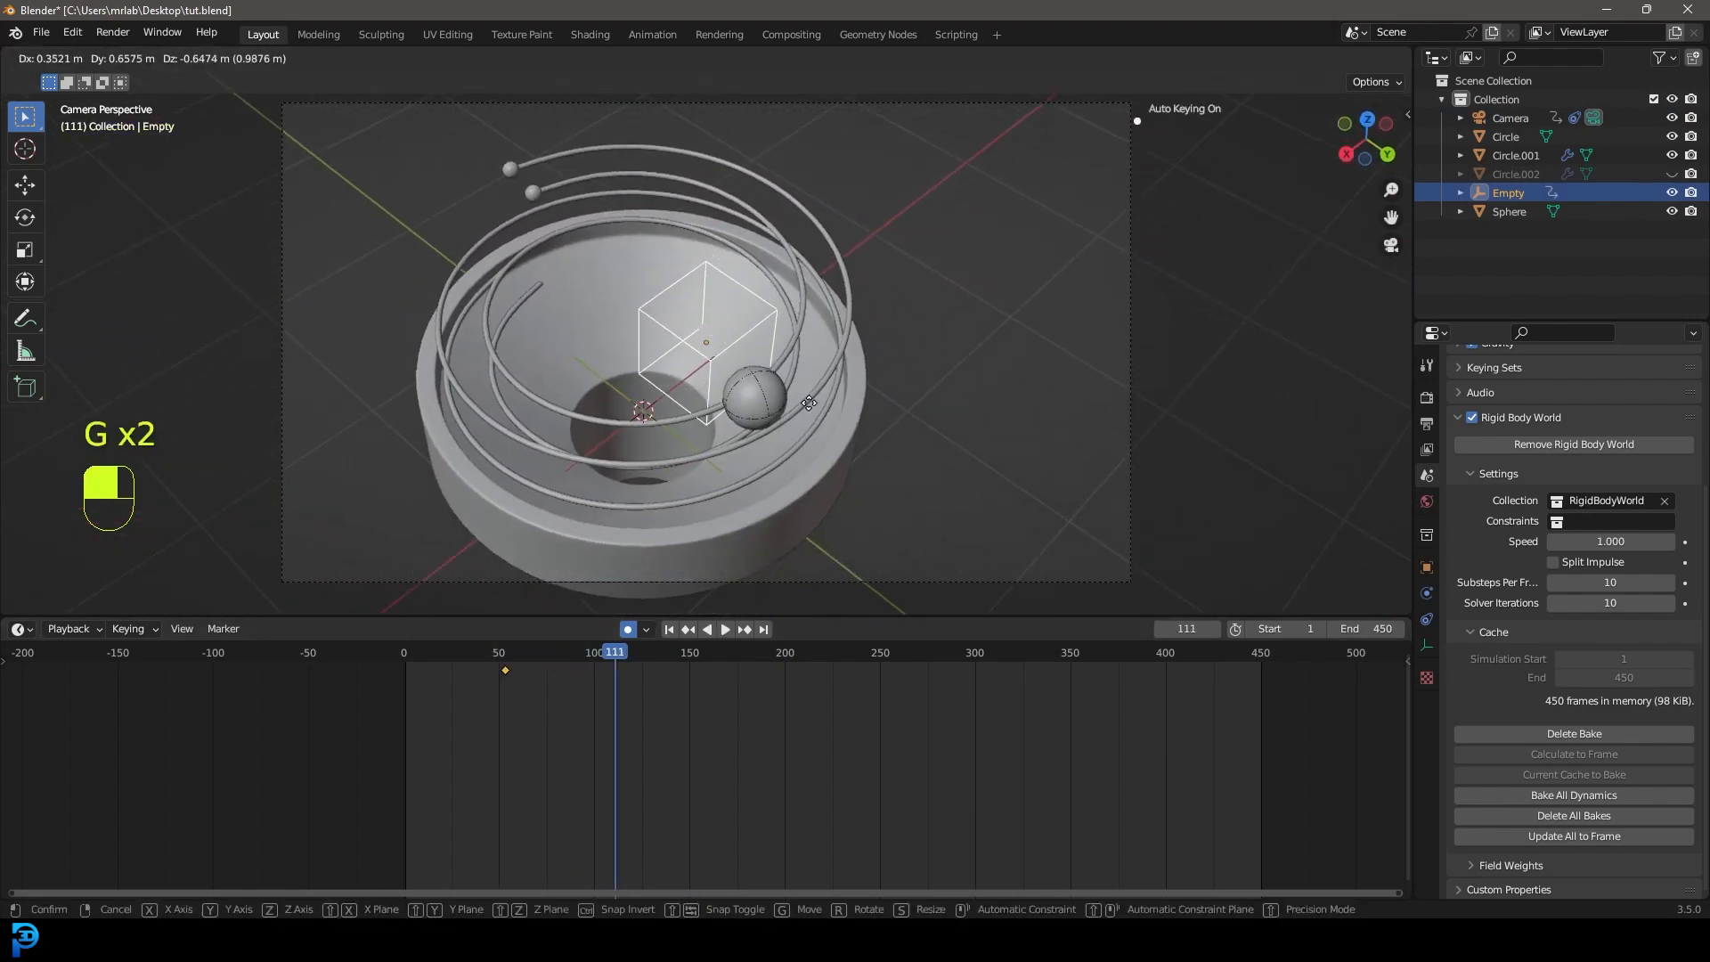
{"action": "left_click", "coordinate": [638, 631]}
{"action": "left_click_drag", "start_coordinate": [638, 657], "coordinate": [829, 655]}
{"action": "key", "text": "g"}
{"action": "left_click", "coordinate": [785, 406]}
{"action": "key", "text": "g"}
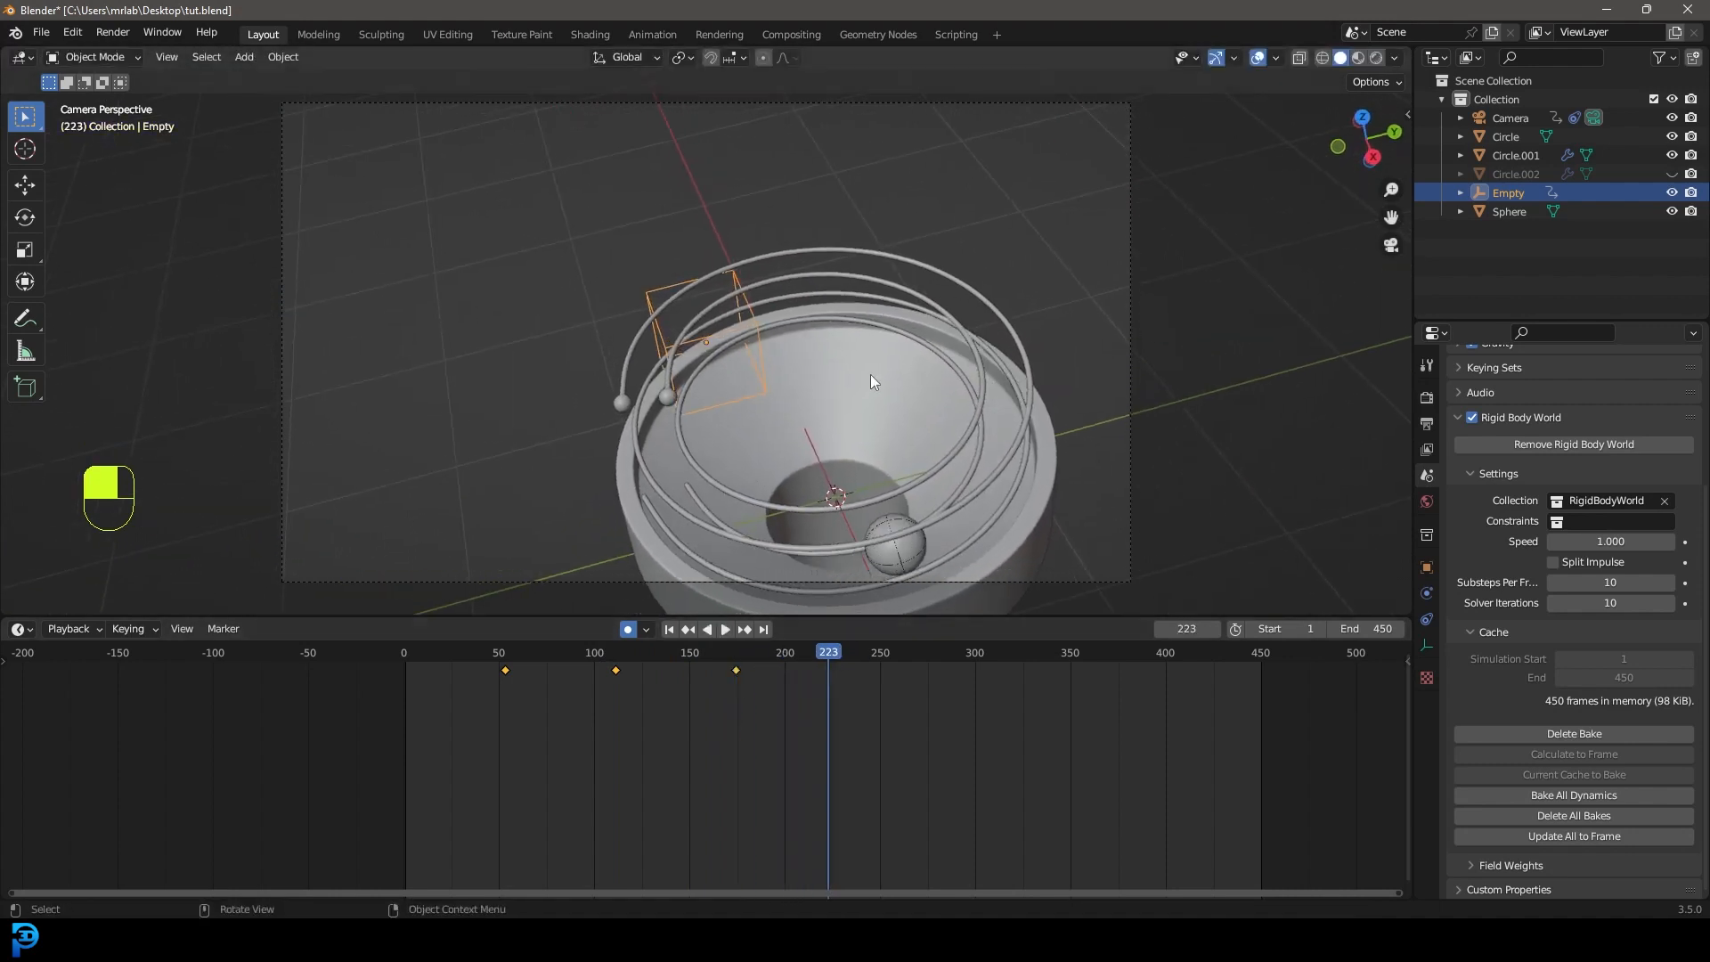
{"action": "left_click", "coordinate": [947, 473]}
Play back to check the tracking, then key the empty at frame 275.
{"action": "left_click_drag", "start_coordinate": [834, 662], "coordinate": [677, 647]}
{"action": "key", "text": "space"}
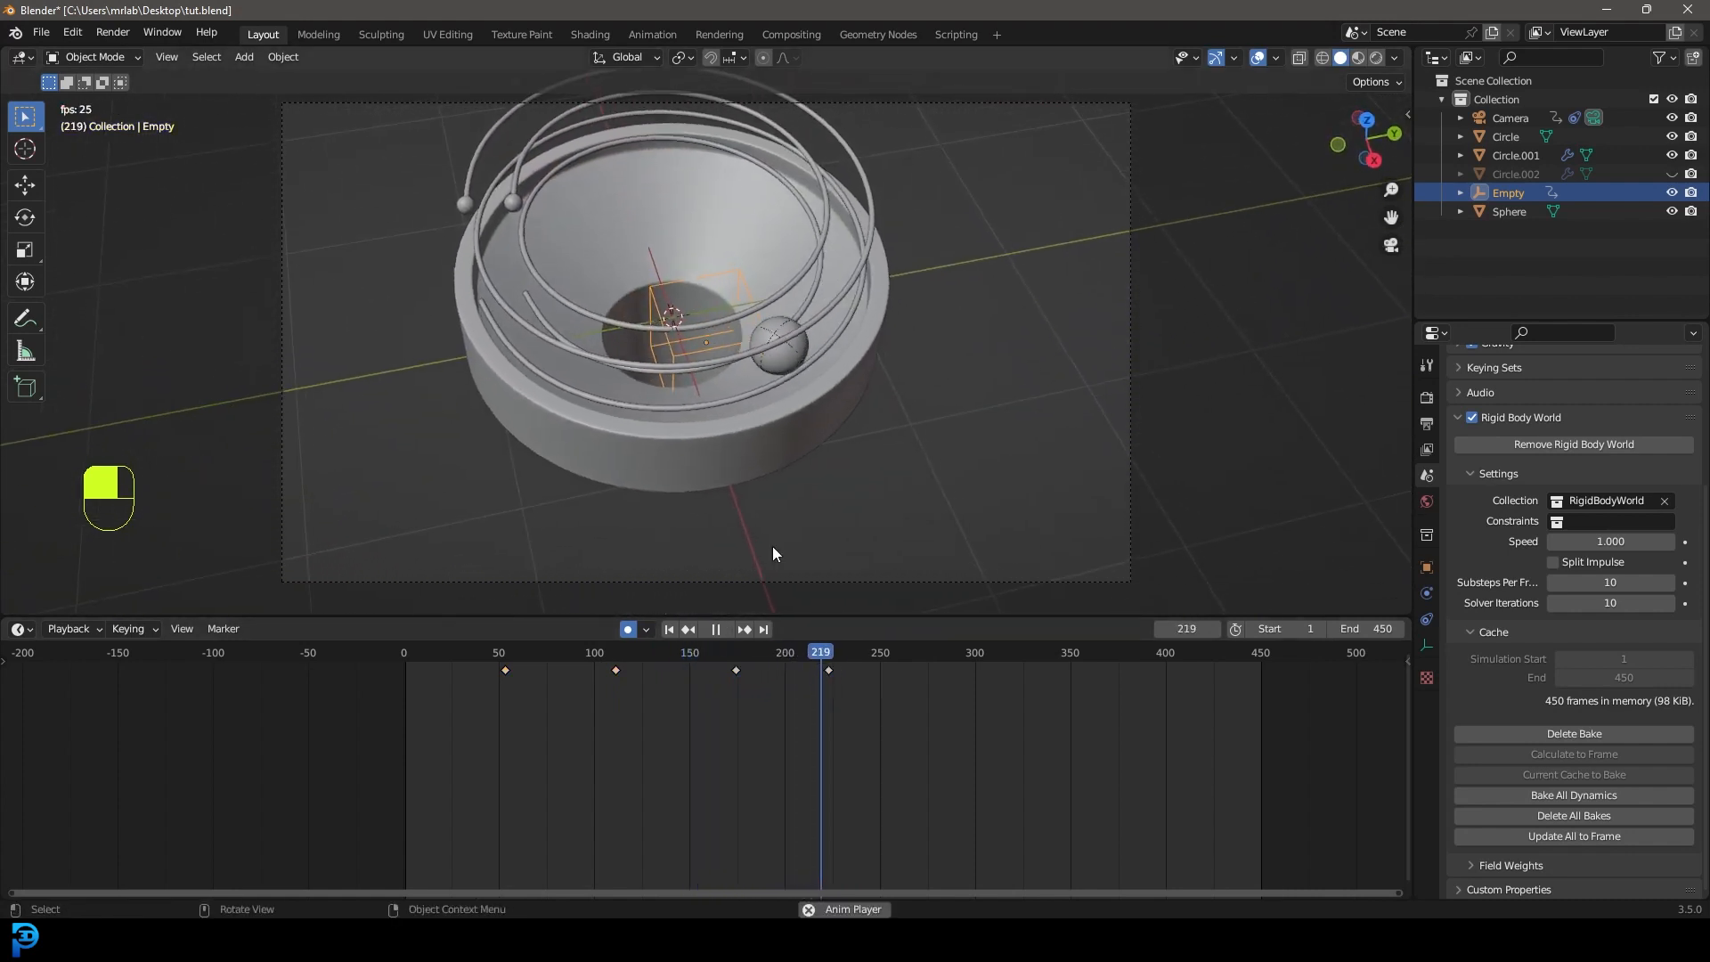
{"action": "key", "text": "space"}
{"action": "mouse_move", "coordinate": [903, 659]}
{"action": "left_mouse_down"}
{"action": "mouse_move", "coordinate": [956, 655]}
{"action": "mouse_move", "coordinate": [908, 661]}
{"action": "mouse_move", "coordinate": [927, 664]}
{"action": "left_mouse_up"}
{"action": "key", "text": "g"}
{"action": "left_click", "coordinate": [970, 677]}
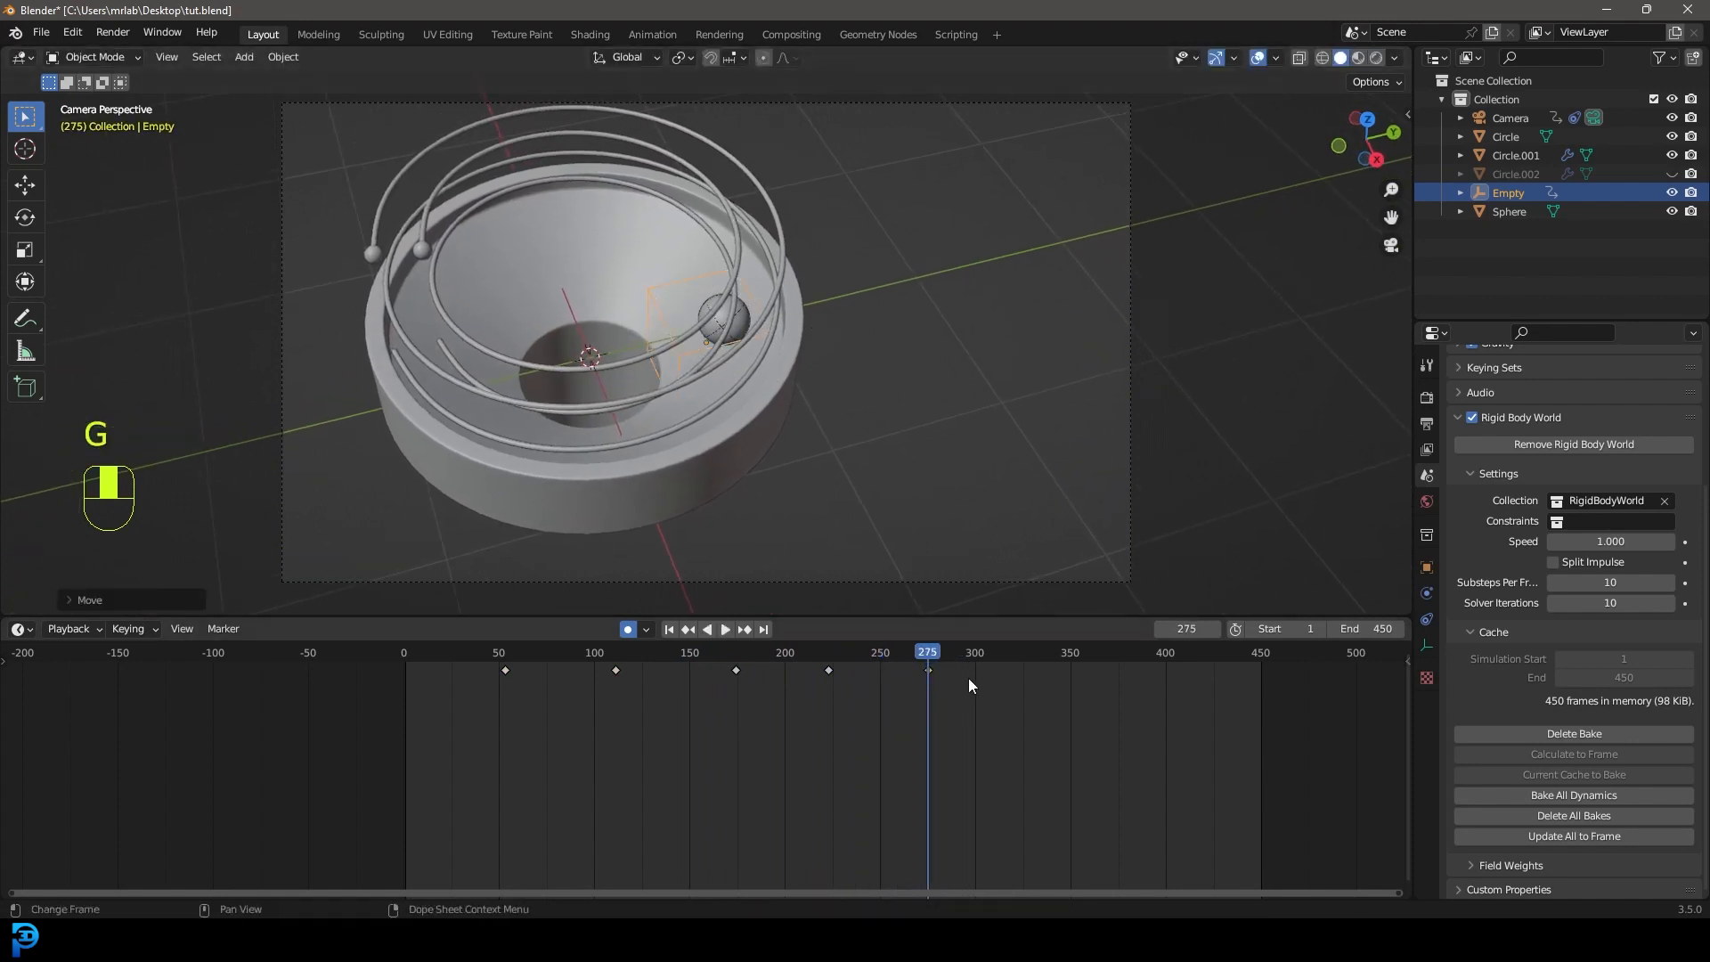
{"action": "middle_click_drag", "start_coordinate": [709, 260], "coordinate": [643, 308]}
Select the camera, view through it at frame 296, and move it to a new spot.
{"action": "scroll", "coordinate": [639, 313], "scroll_direction": "down", "scroll_amount": 5}
{"action": "left_click", "coordinate": [575, 462]}
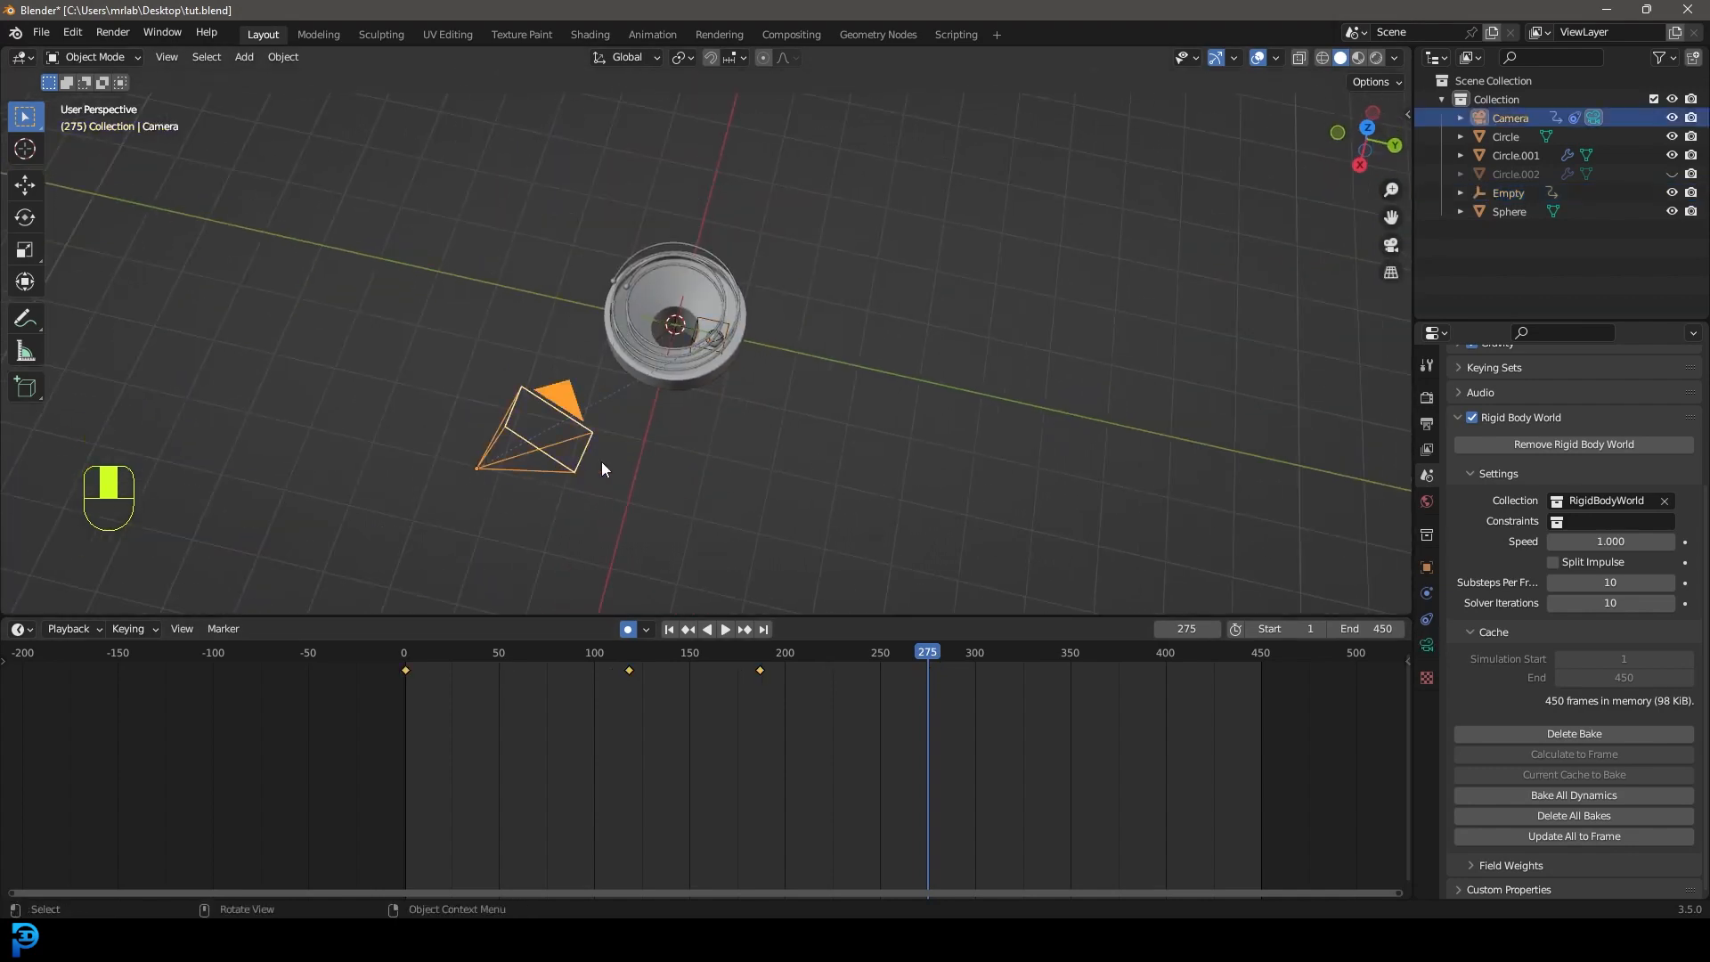
{"action": "key", "text": "KP_0"}
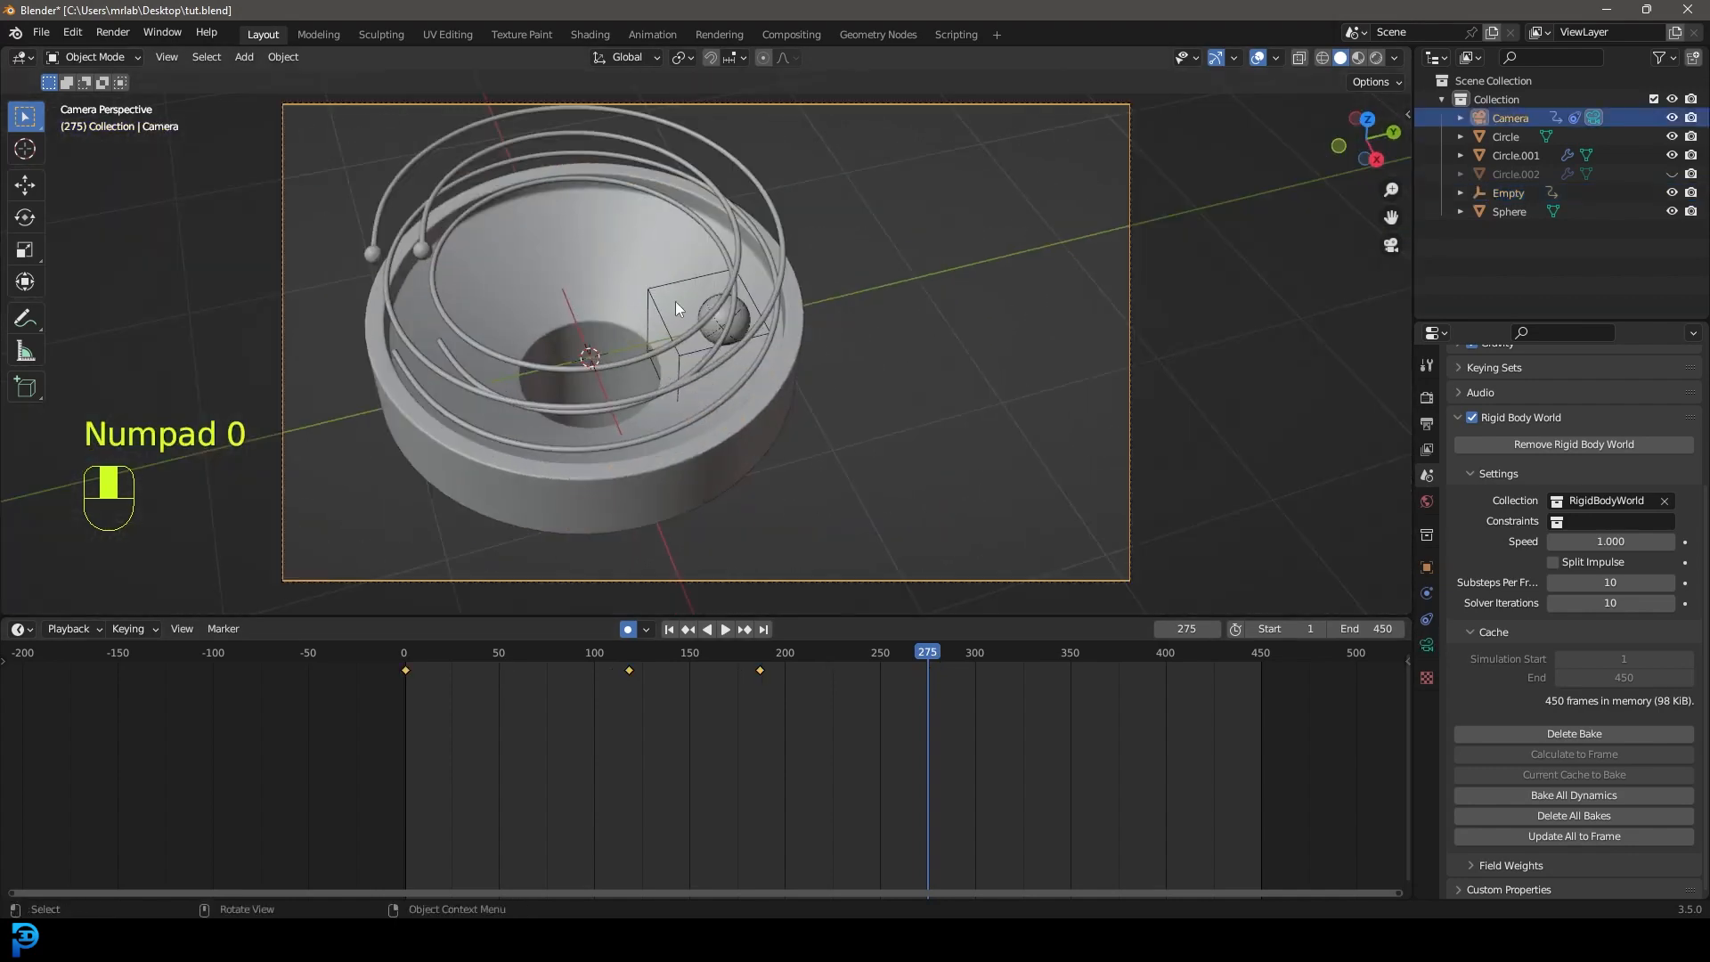
{"action": "left_click_drag", "start_coordinate": [934, 670], "coordinate": [969, 661]}
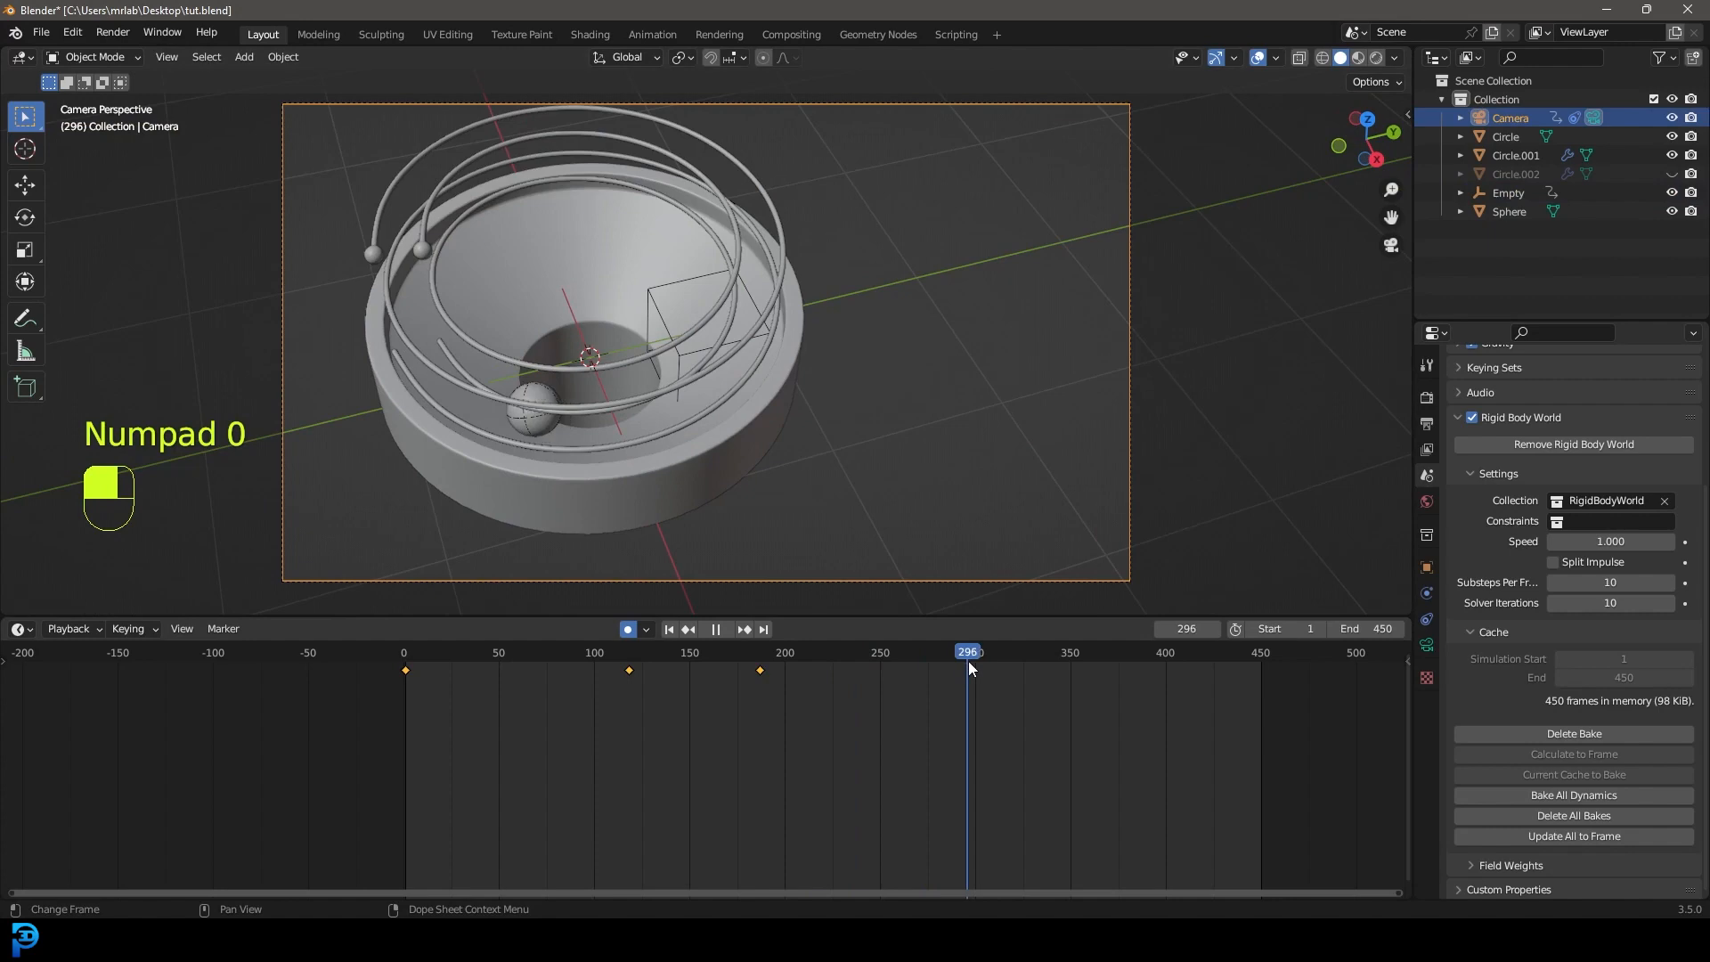
{"action": "key", "text": "g"}
{"action": "left_click", "coordinate": [1068, 389]}
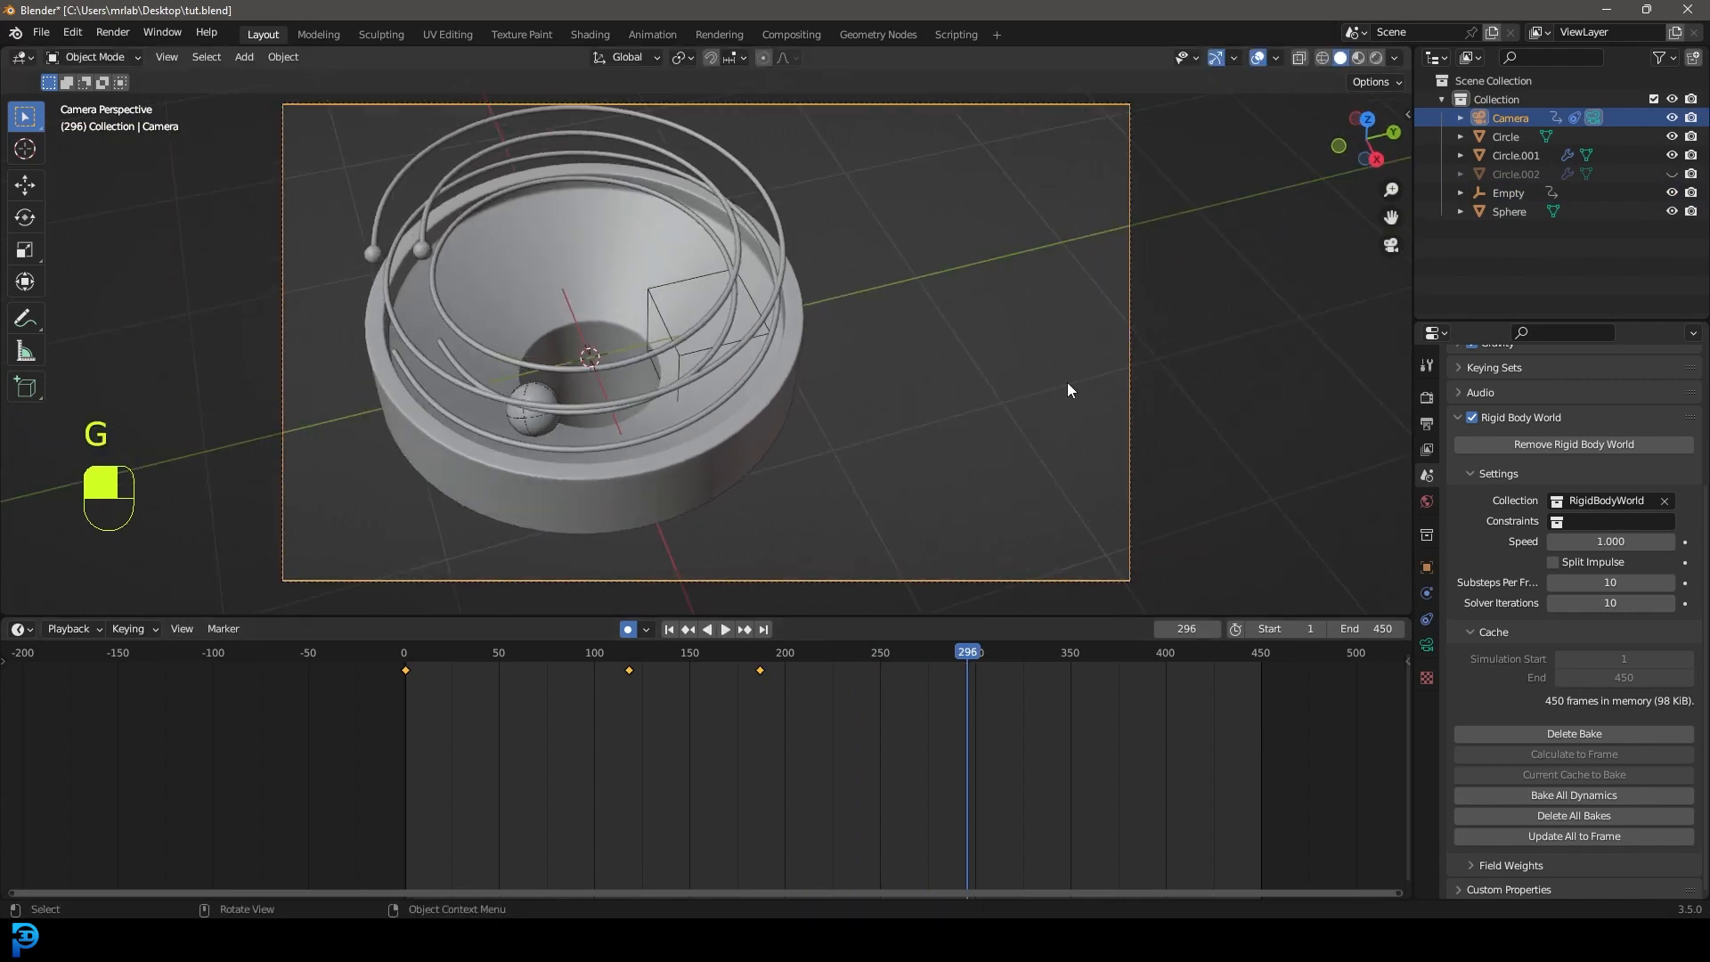
Refine the camera position in top view, tilt it, then select the empty and play.
{"action": "key", "text": "KP_7"}
{"action": "scroll", "coordinate": [782, 344], "scroll_direction": "down", "scroll_amount": 4}
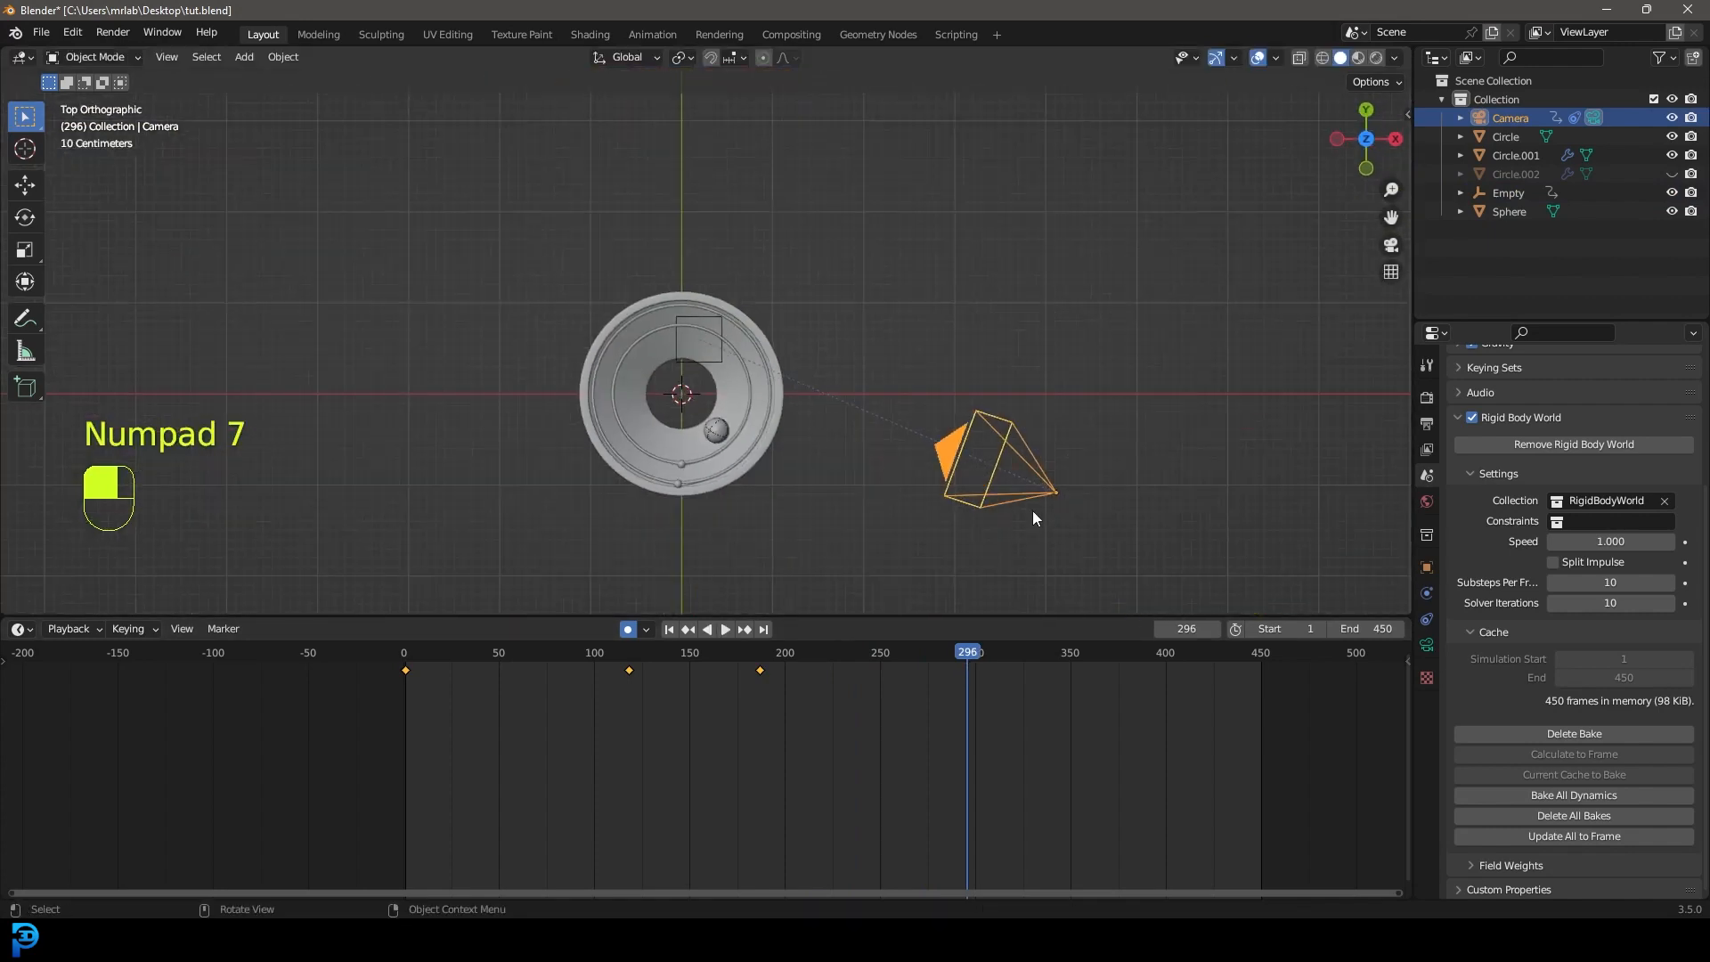
{"action": "key", "text": "g"}
{"action": "left_click", "coordinate": [999, 218]}
{"action": "key", "text": "KP_0"}
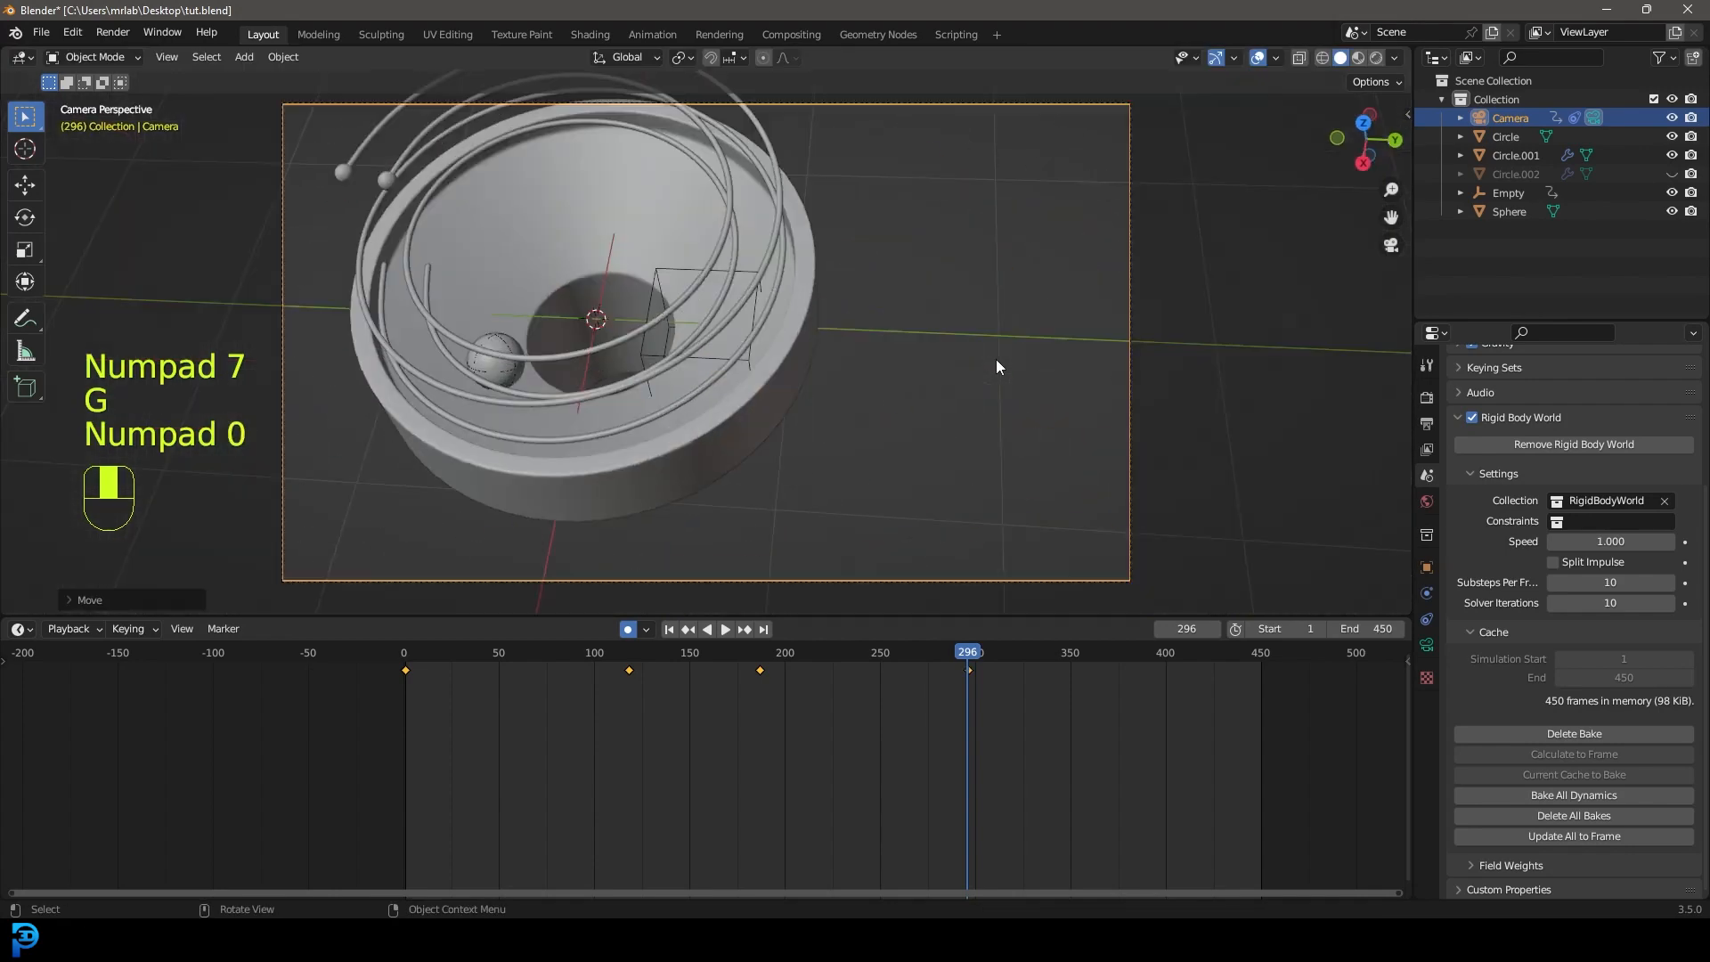
{"action": "key", "text": "t"}
{"action": "scroll", "coordinate": [1038, 412], "scroll_direction": "down", "scroll_amount": 2}
{"action": "key", "text": "r"}
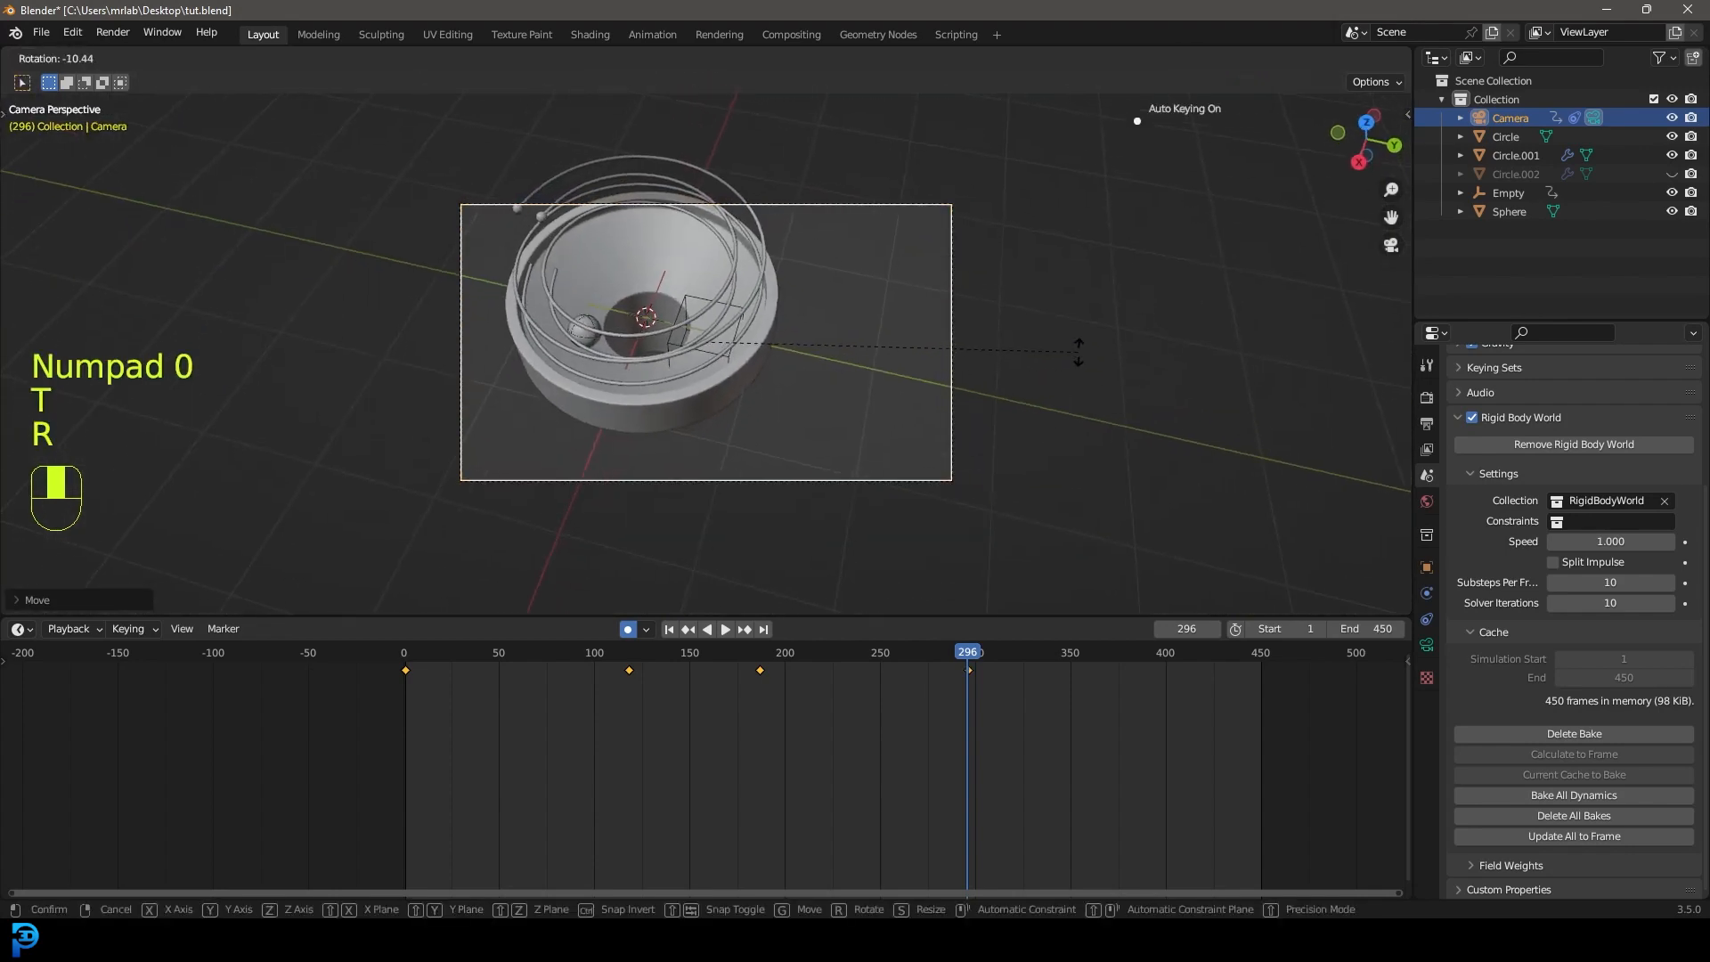
{"action": "left_click", "coordinate": [1067, 368]}
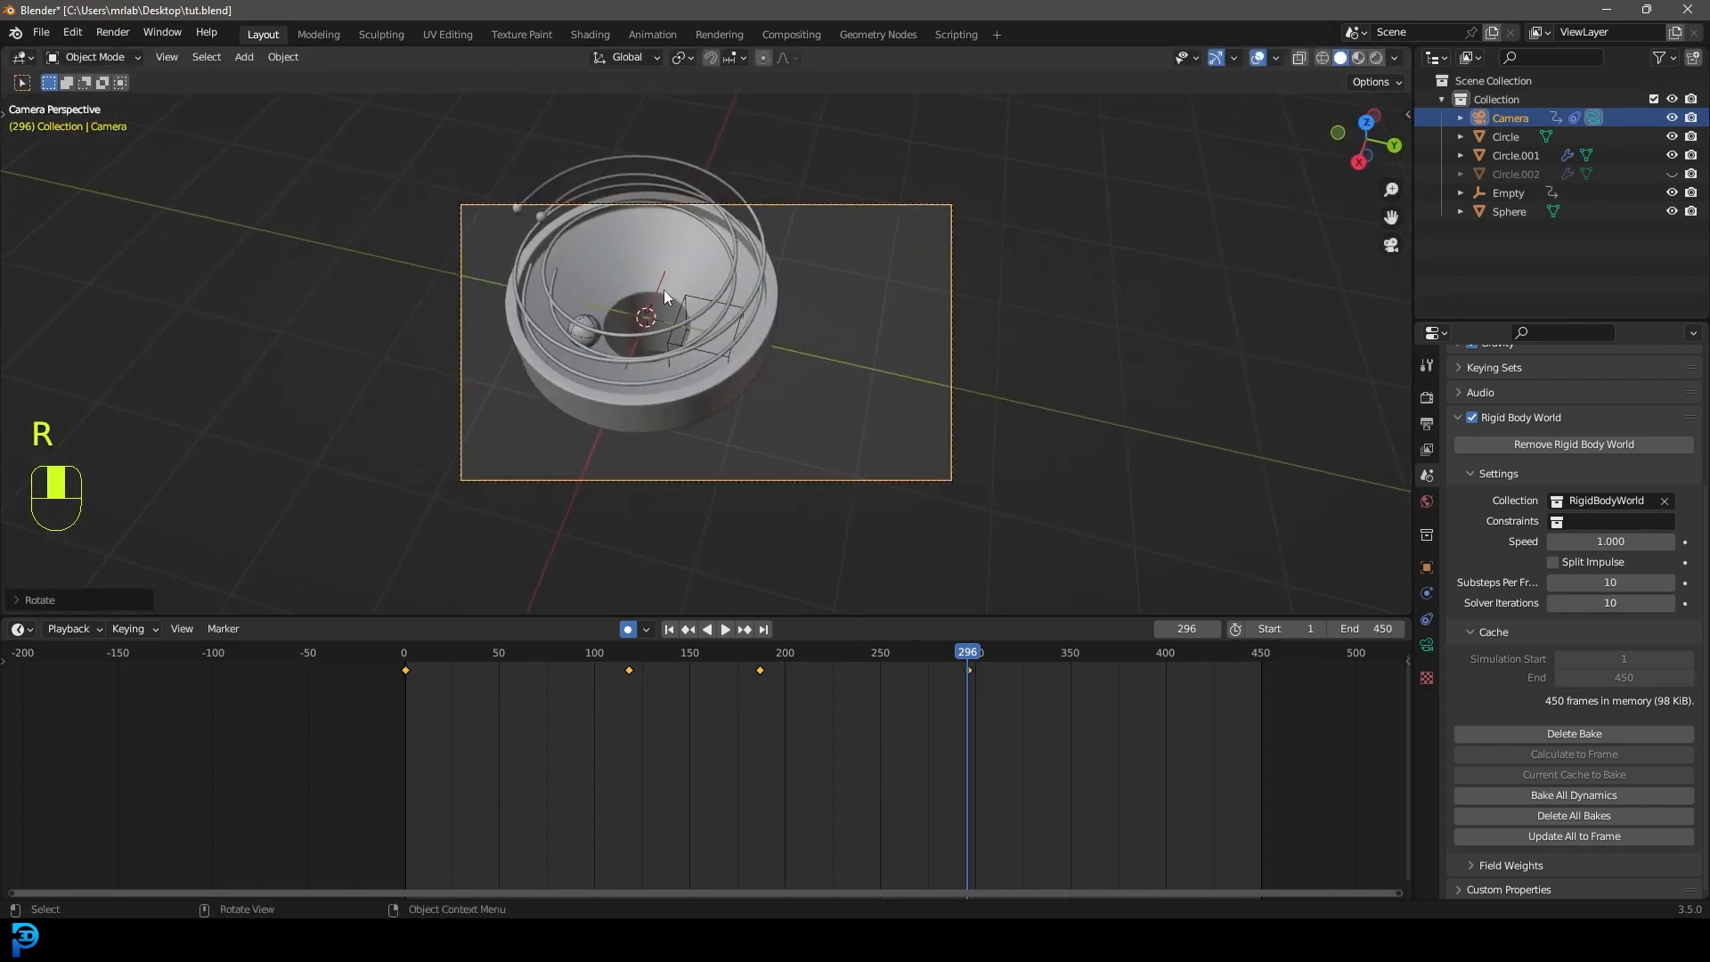
{"action": "left_click", "coordinate": [698, 299]}
{"action": "key", "text": "space"}
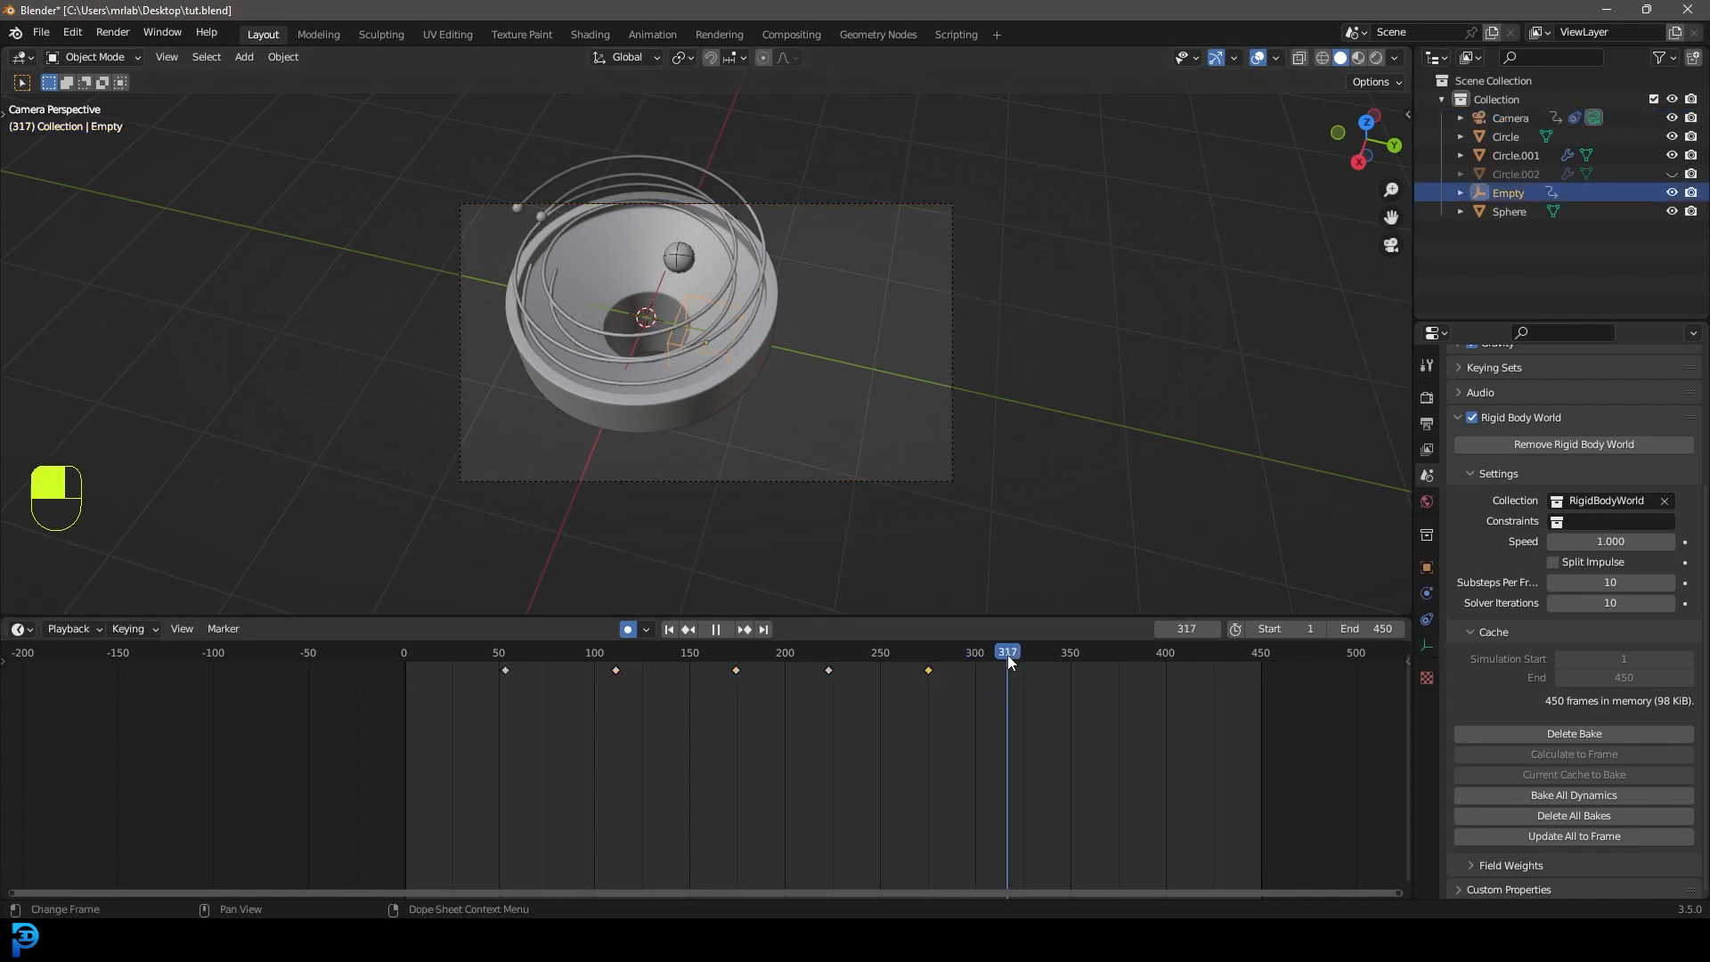
Key the empty's position at frame 317, then play from frame 193 to 271.
{"action": "key", "text": "g"}
{"action": "left_click", "coordinate": [801, 418]}
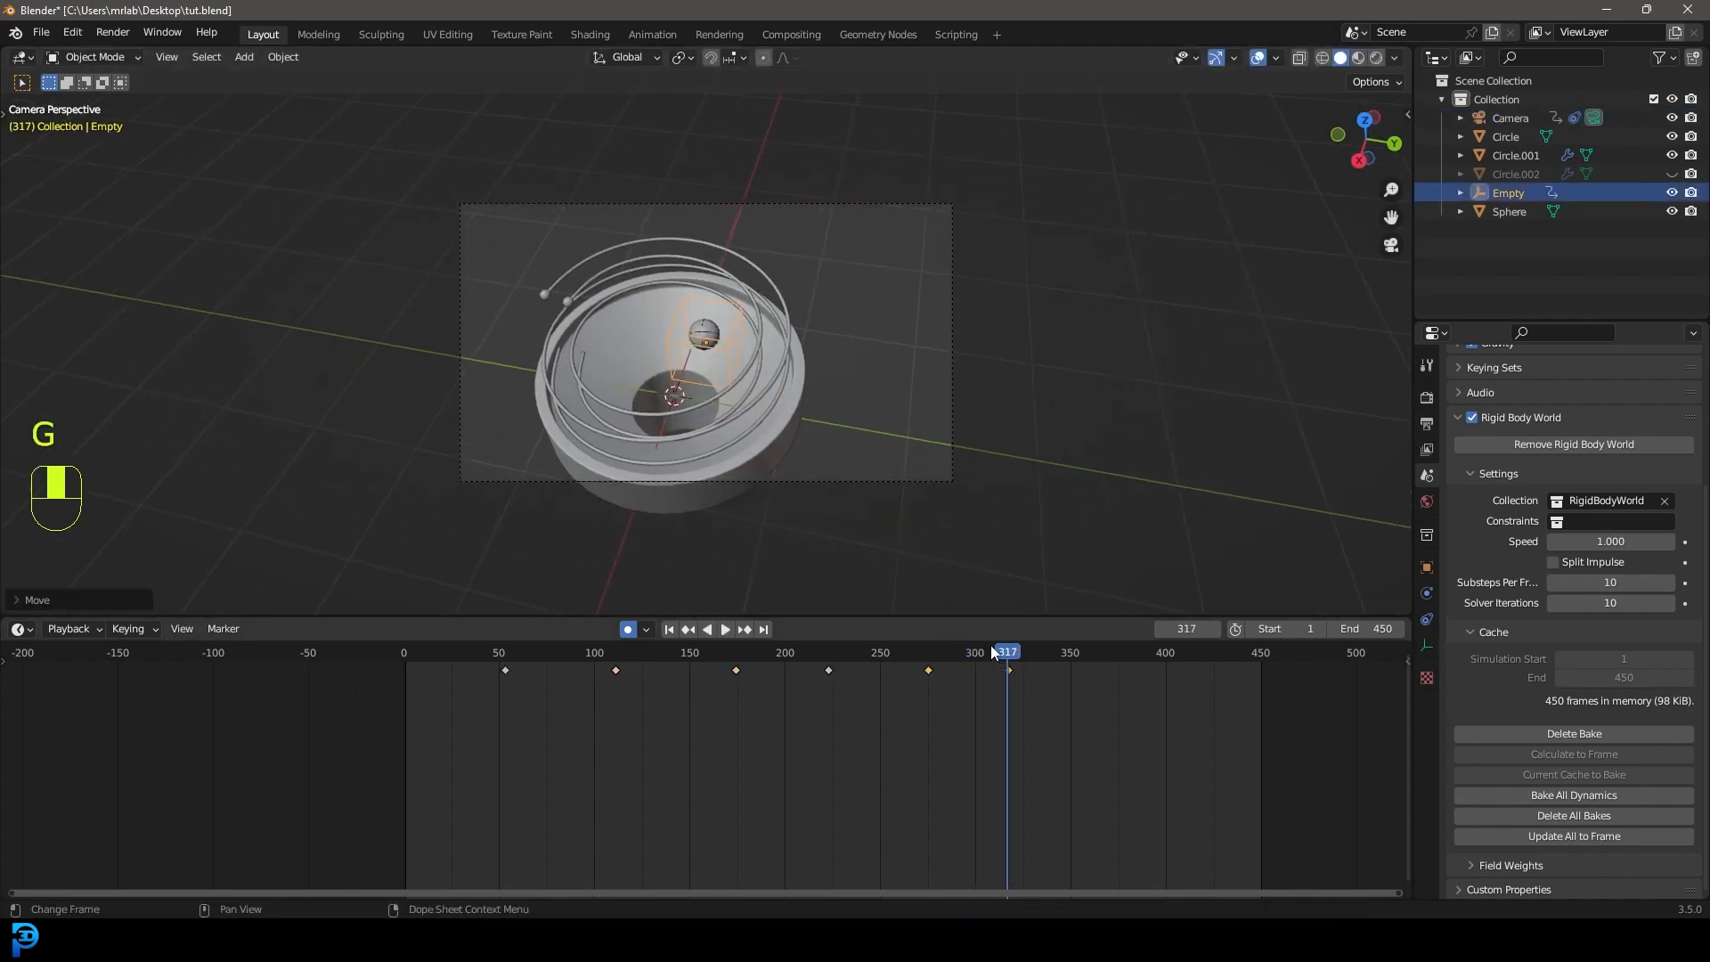
{"action": "left_click_drag", "start_coordinate": [996, 651], "coordinate": [772, 651]}
{"action": "key", "text": "space"}
{"action": "scroll", "coordinate": [804, 285], "scroll_direction": "up", "scroll_amount": 2}
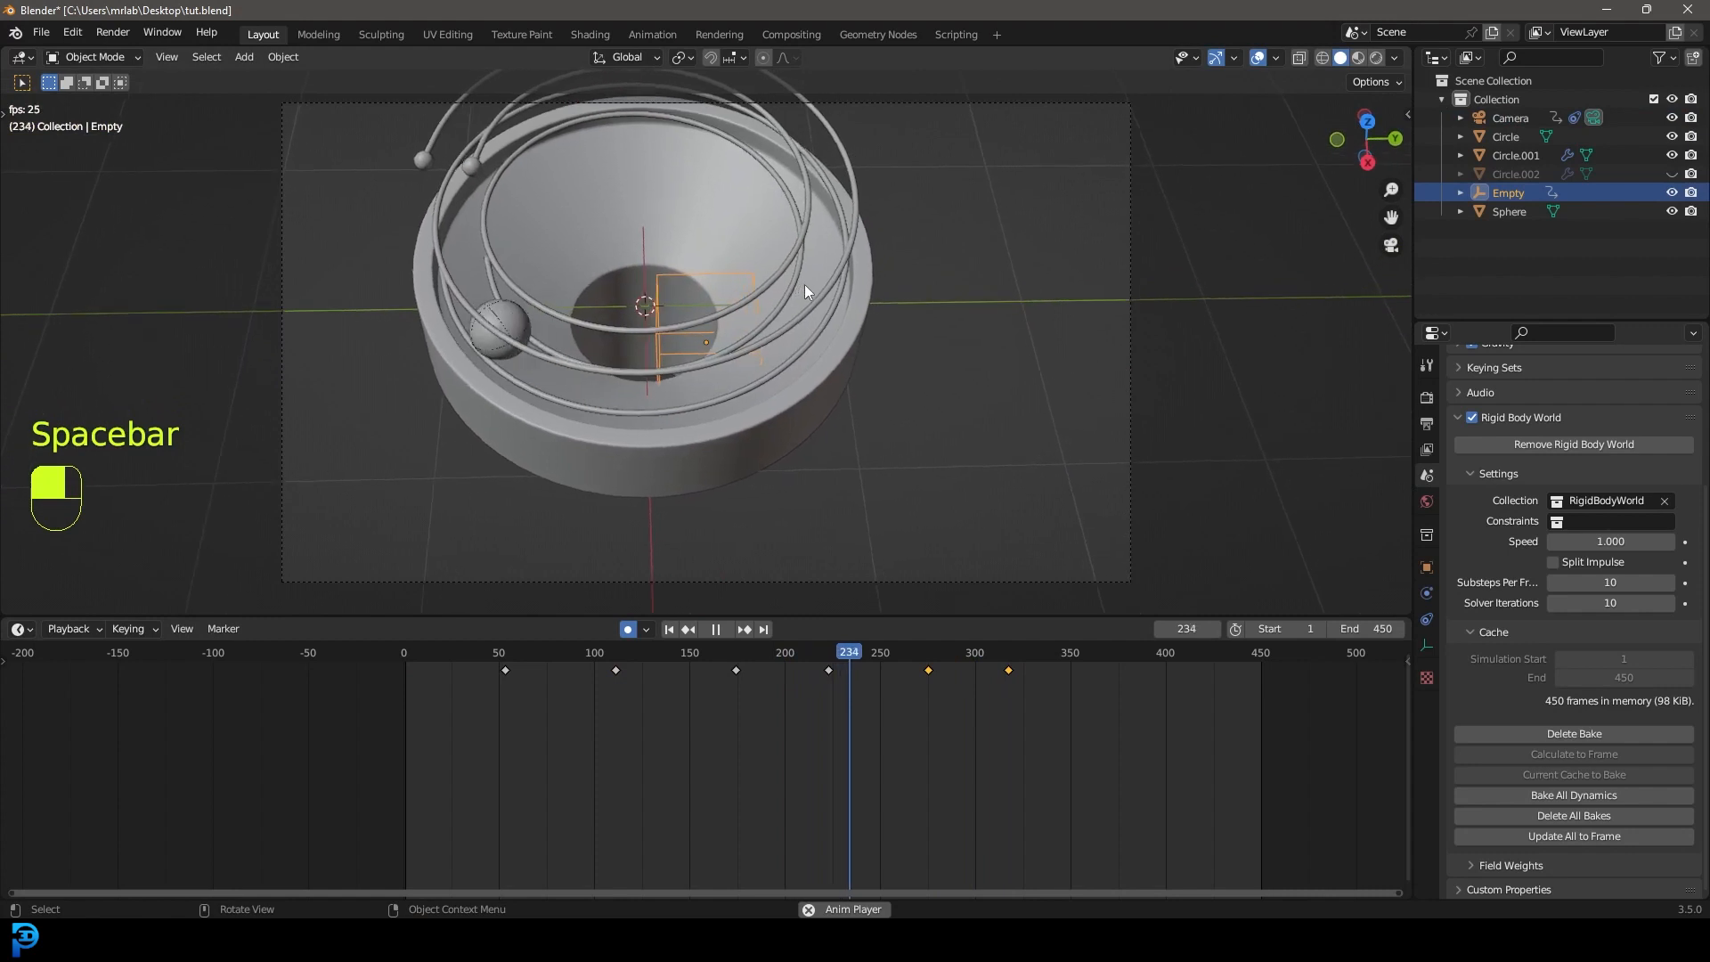
{"action": "key", "text": "space"}
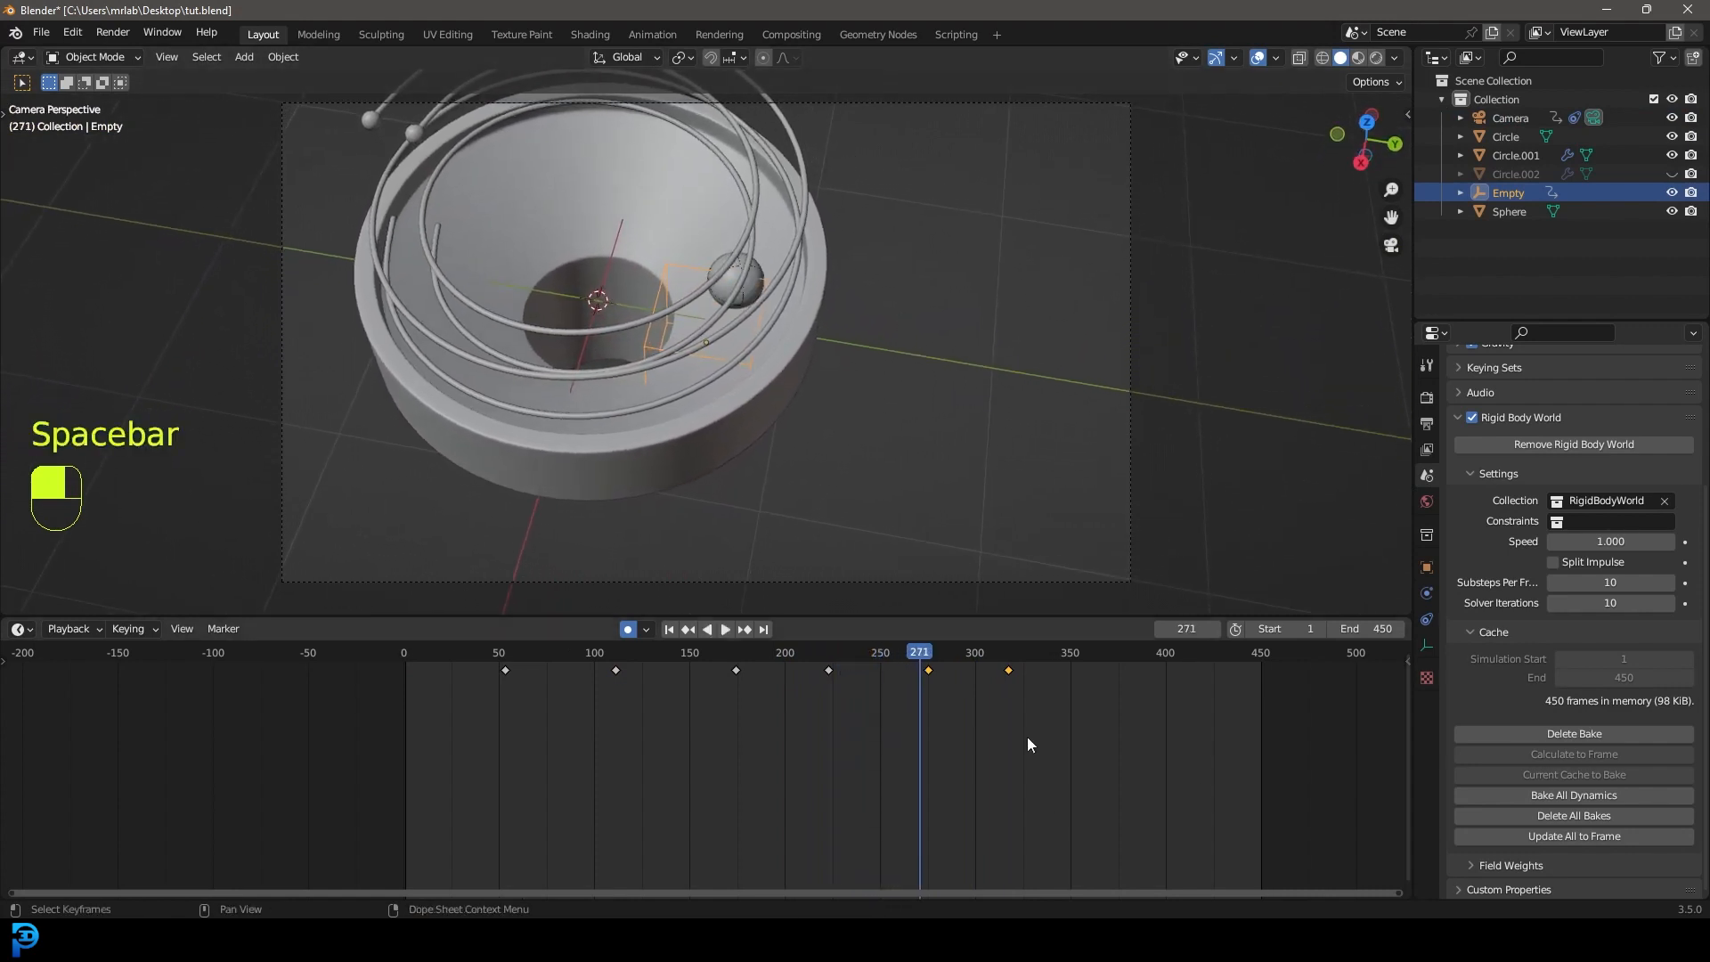
Add an empty keyframe at frame 252, review playback, and advance to frame 356.
{"action": "middle_click_drag", "start_coordinate": [758, 408], "coordinate": [832, 488], "text": "shift"}
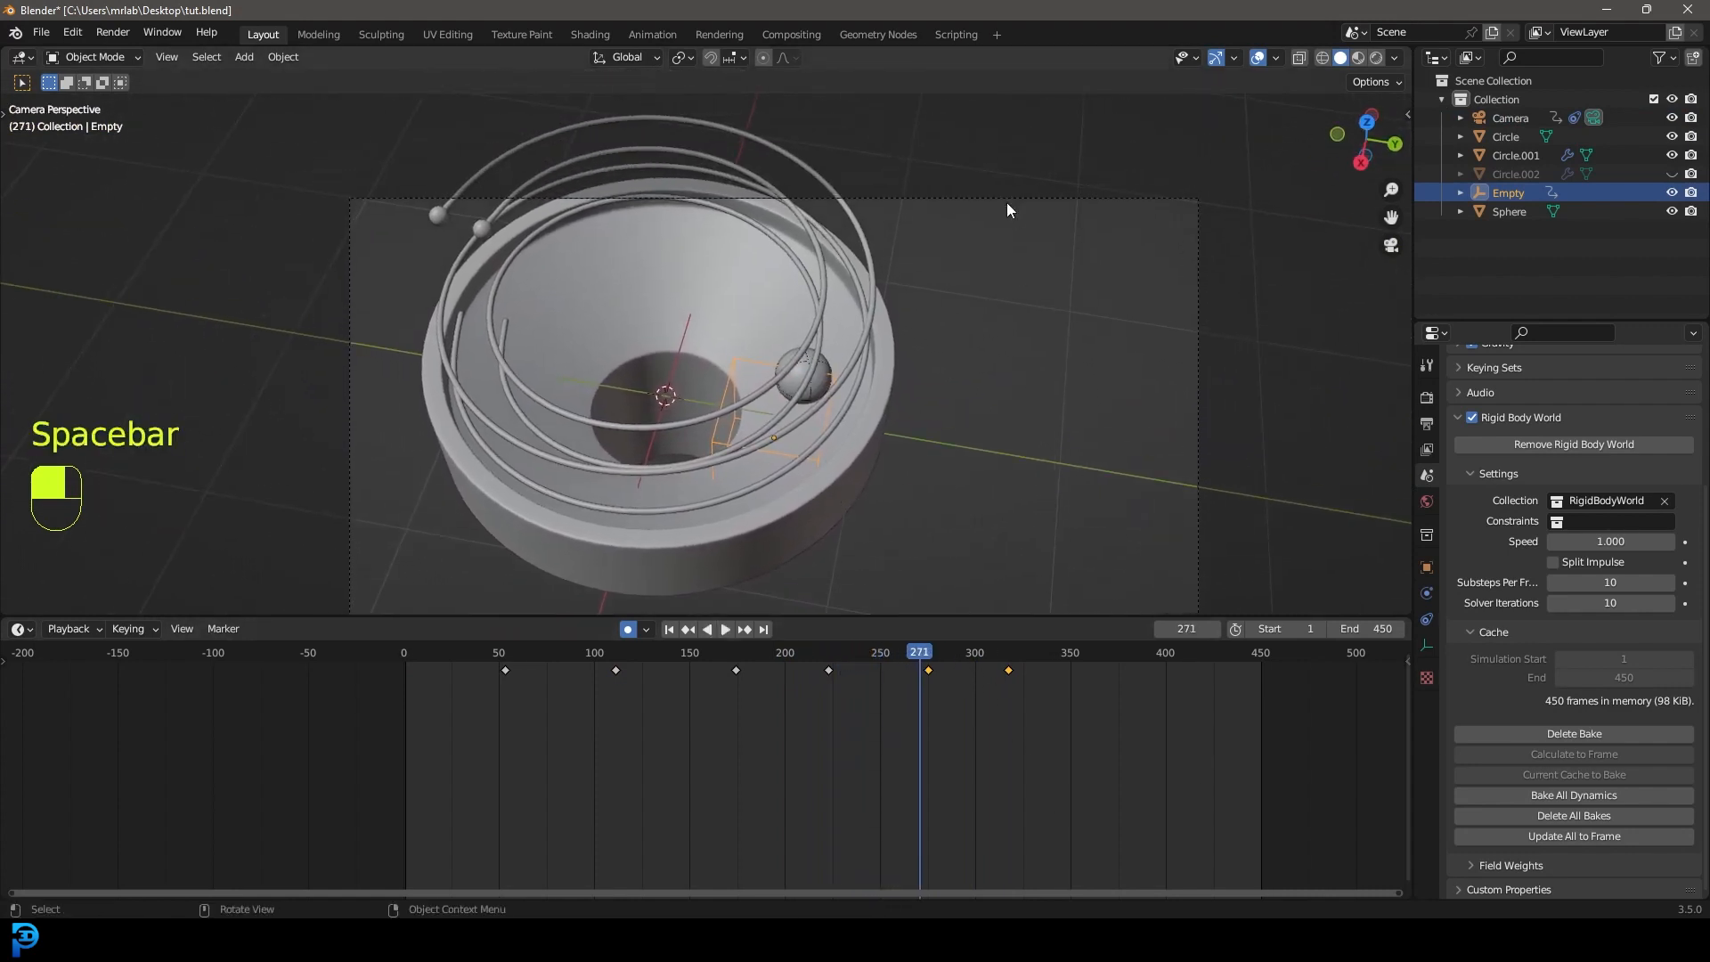
{"action": "left_click_drag", "start_coordinate": [912, 657], "coordinate": [886, 659]}
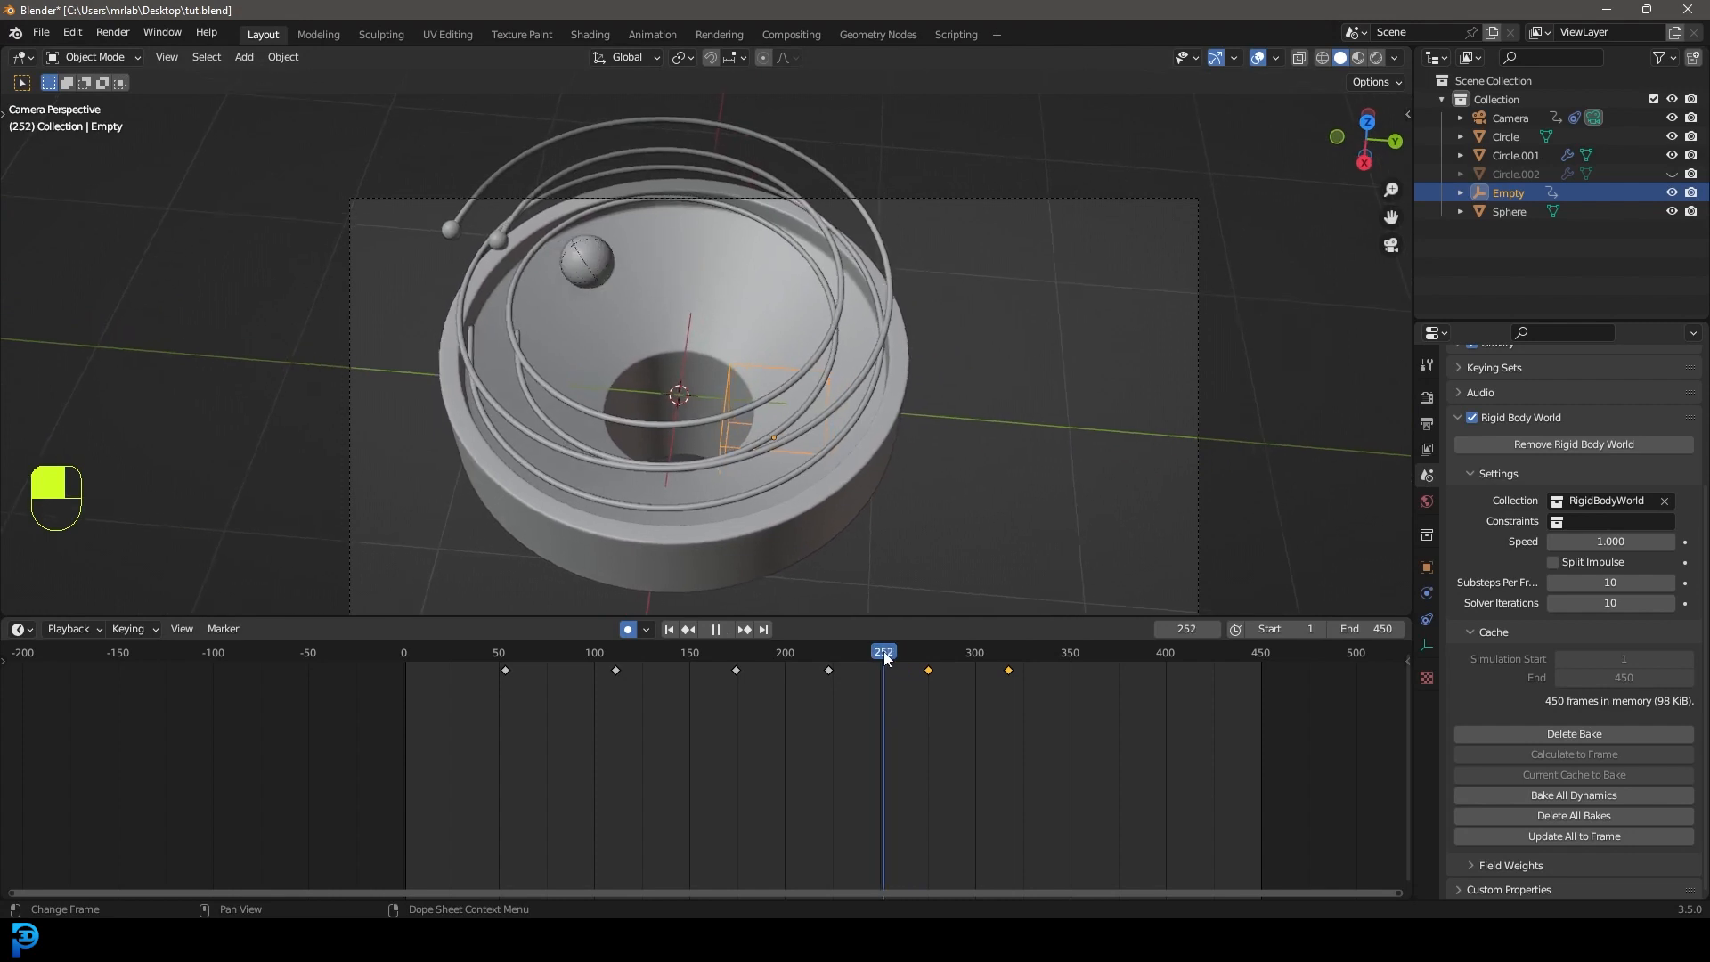
{"action": "key", "text": "g"}
{"action": "left_click", "coordinate": [631, 343]}
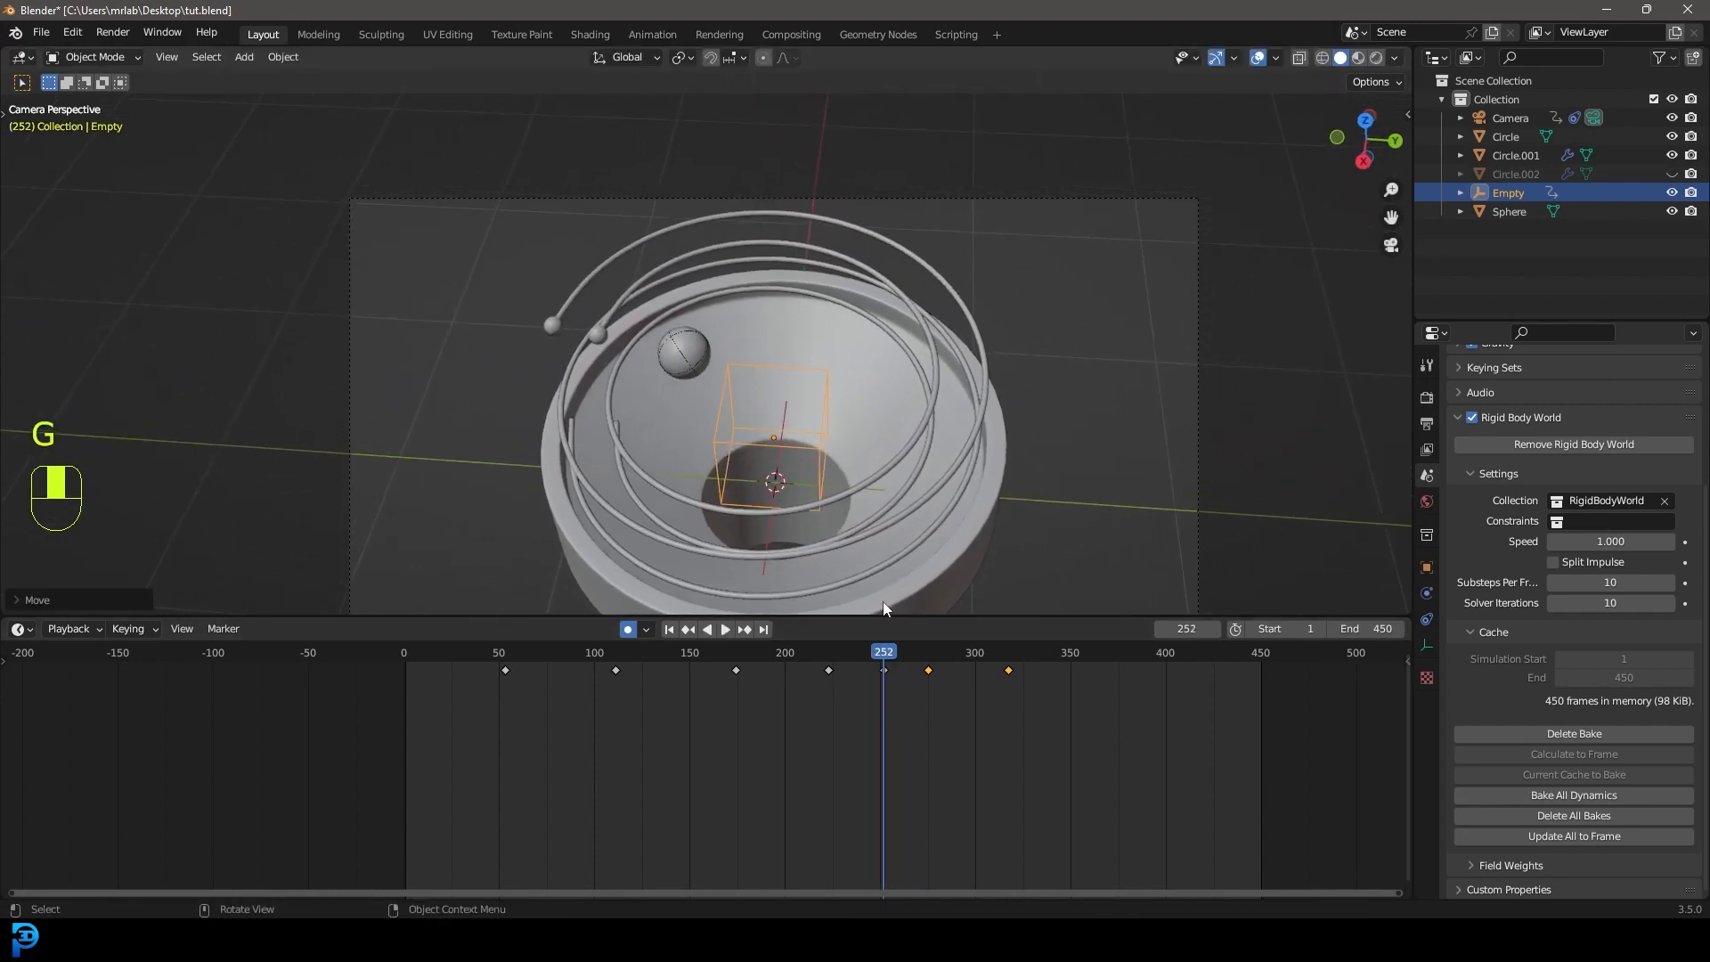
{"action": "left_click_drag", "start_coordinate": [881, 657], "coordinate": [792, 655]}
{"action": "key", "text": "space"}
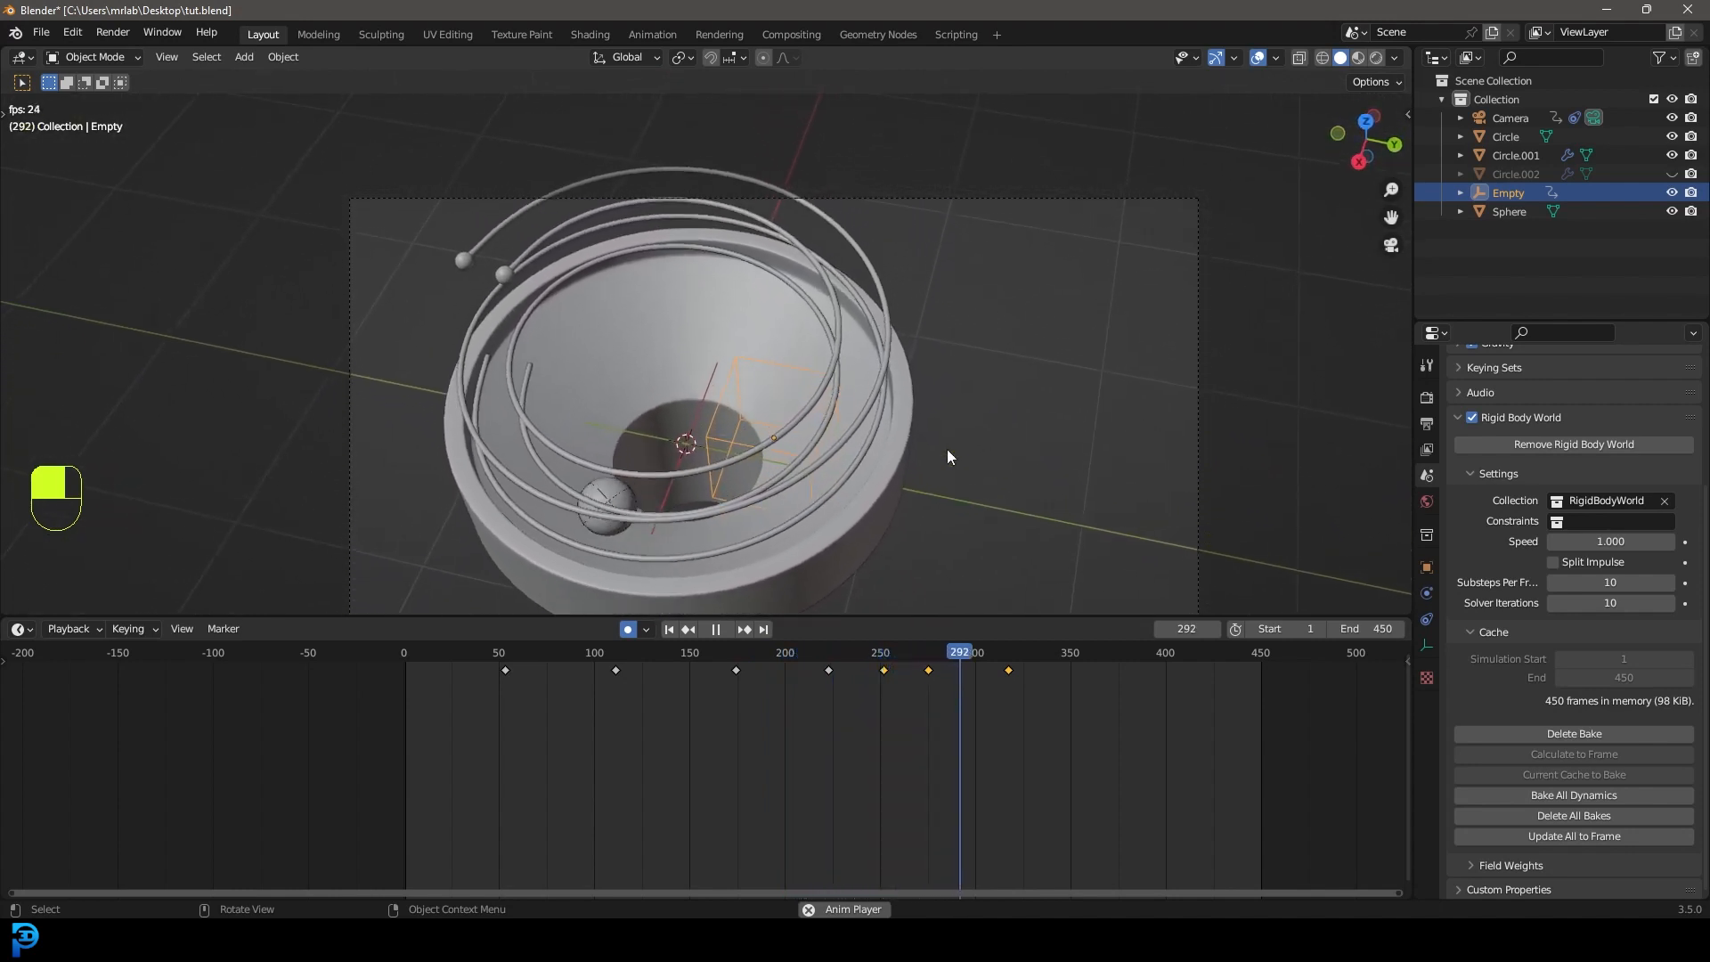
{"action": "key", "text": "space"}
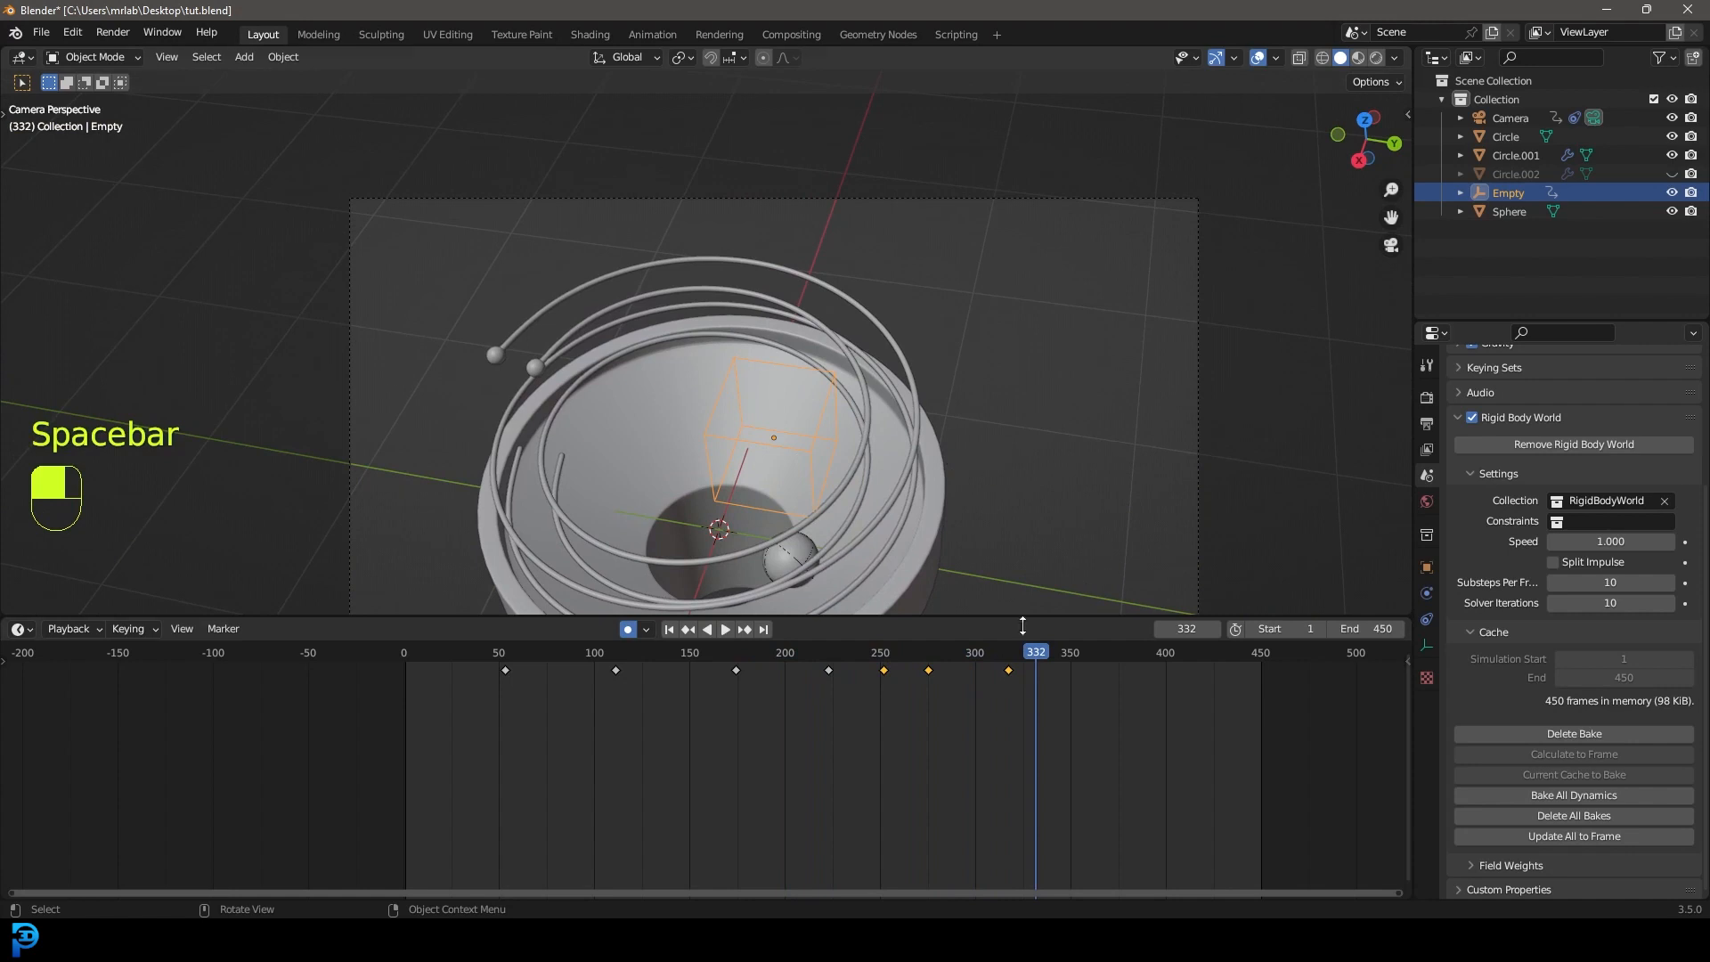
{"action": "left_click_drag", "start_coordinate": [1049, 654], "coordinate": [1081, 663]}
At frame 356, lower the empty and move the camera wider, then replay from frame 245.
{"action": "key", "text": "g"}
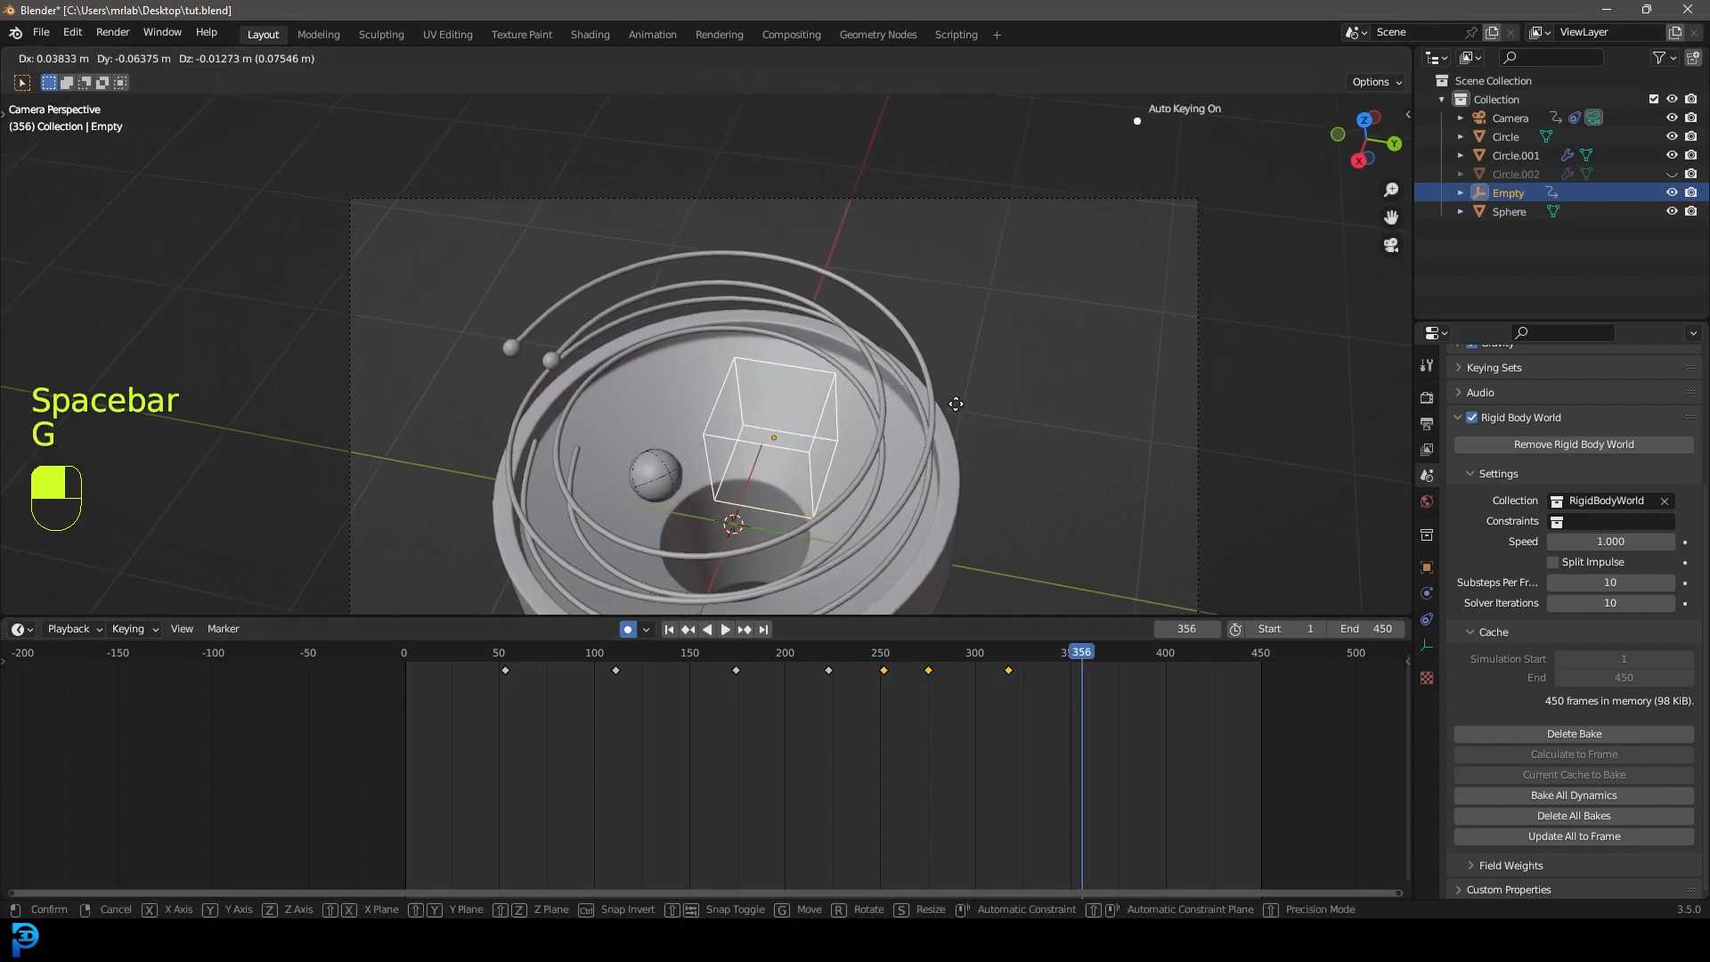
{"action": "left_click", "coordinate": [938, 425]}
{"action": "left_click", "coordinate": [983, 208]}
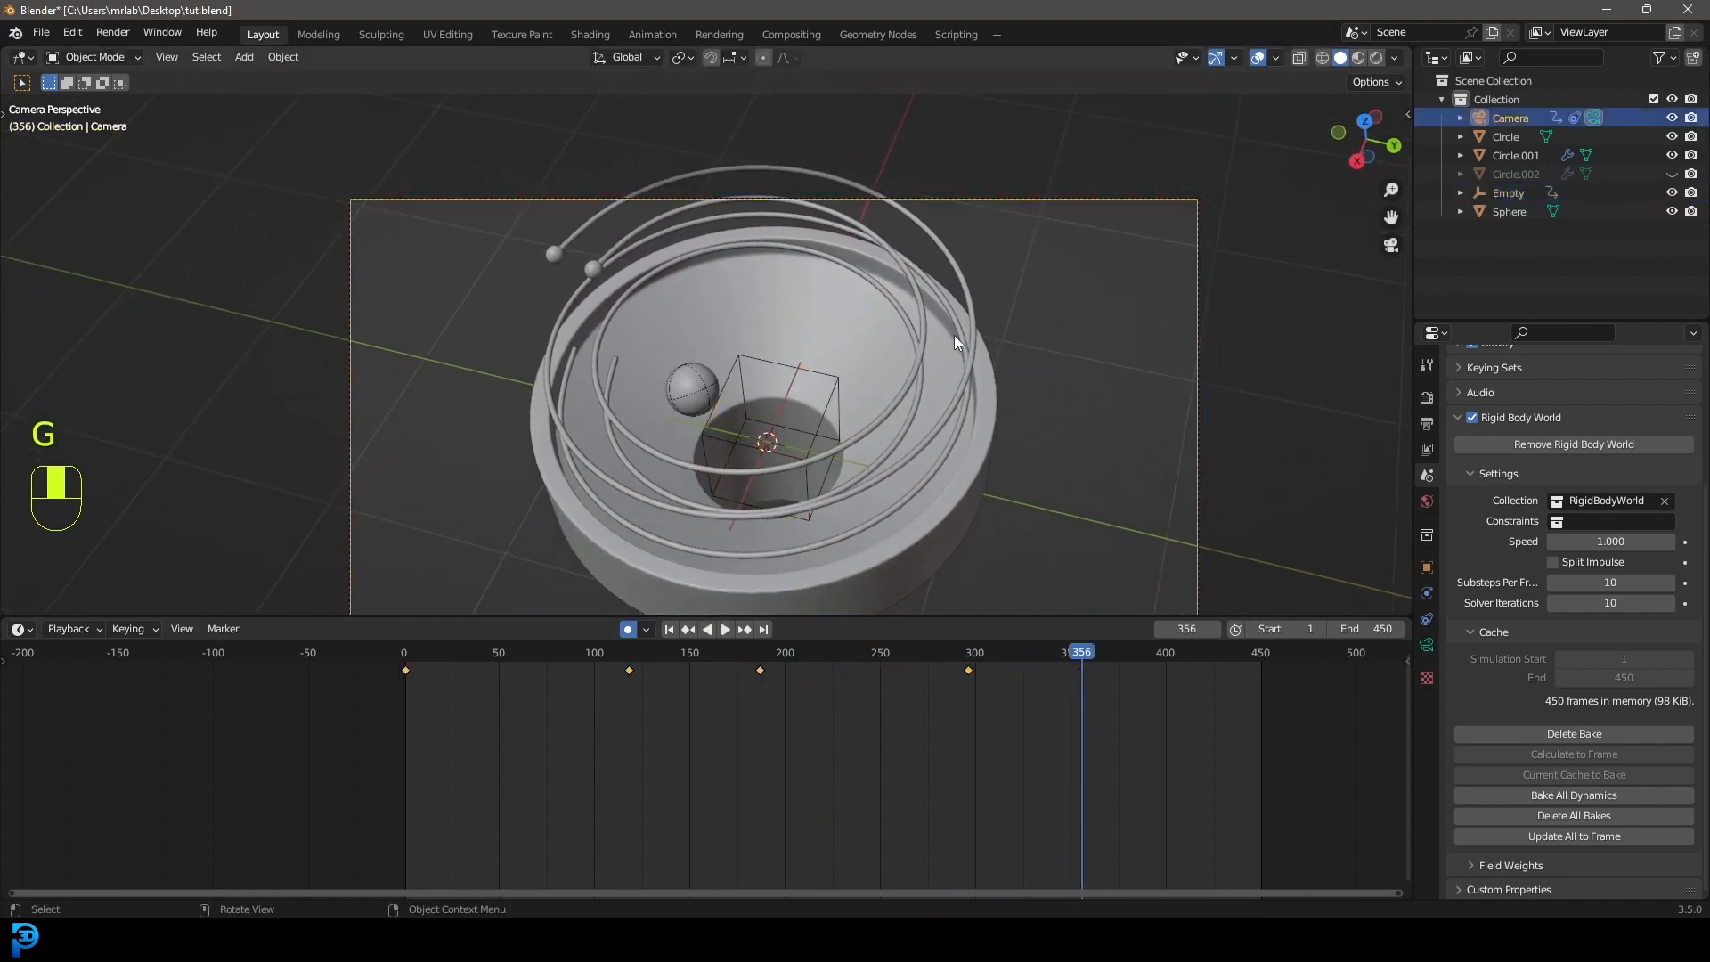
{"action": "scroll", "coordinate": [954, 335], "scroll_direction": "down", "scroll_amount": 2}
{"action": "key", "text": "g"}
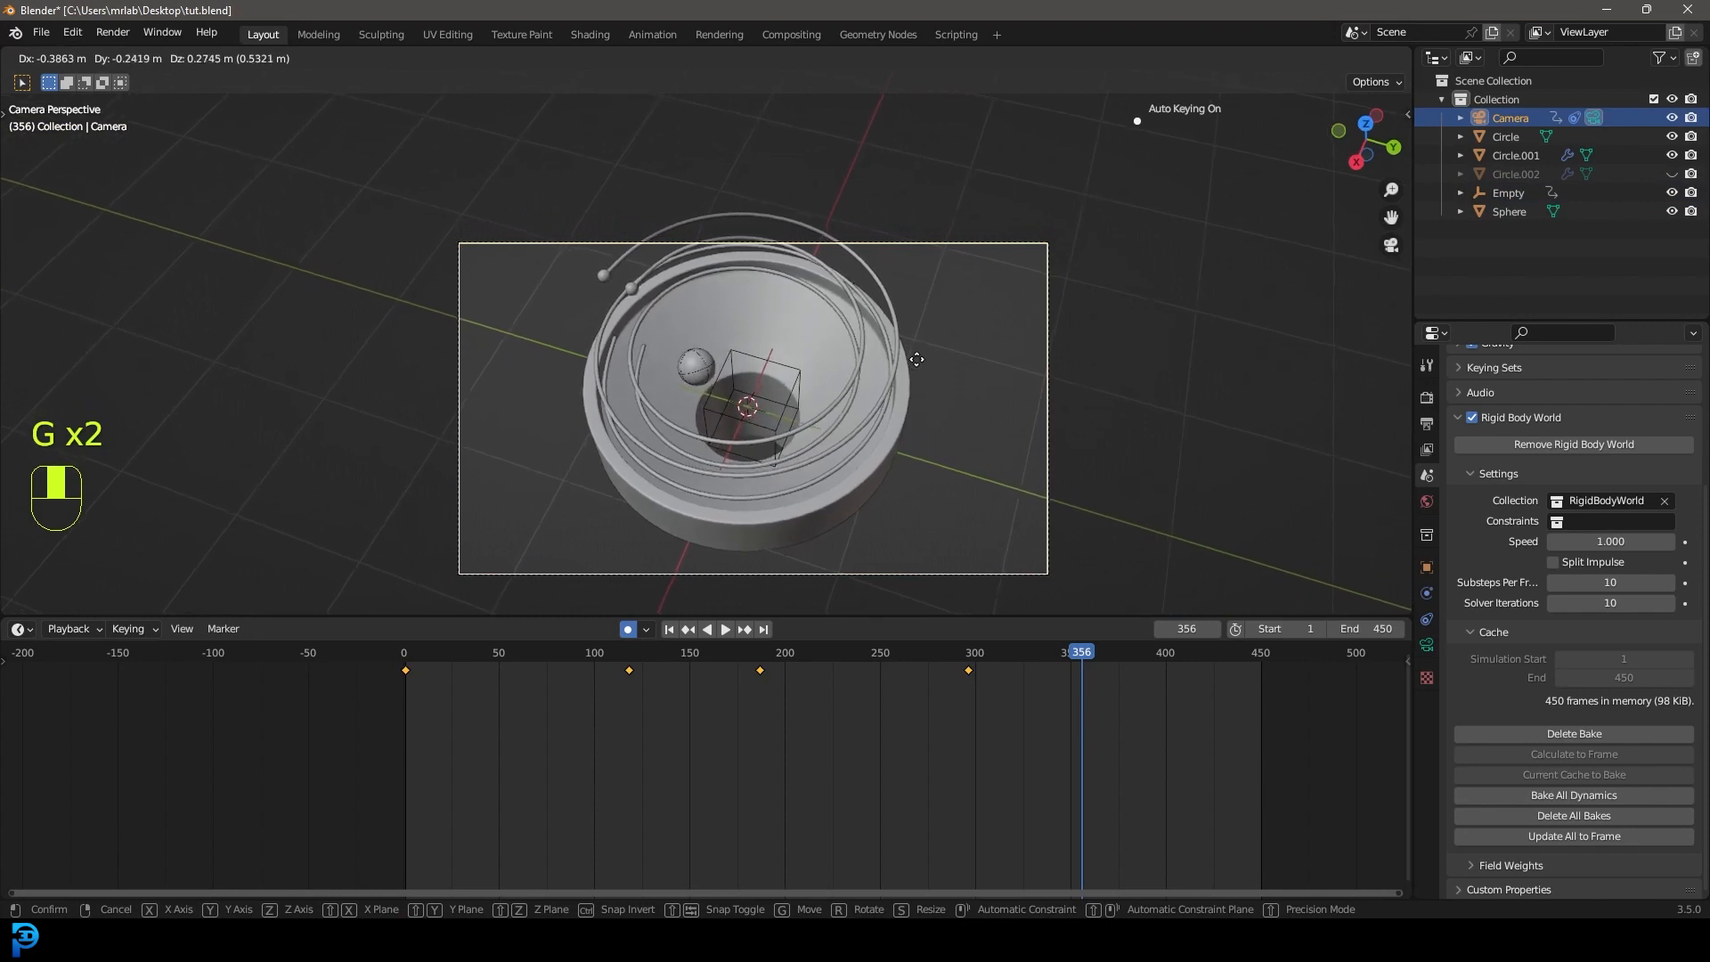
{"action": "left_click", "coordinate": [913, 331]}
{"action": "left_click_drag", "start_coordinate": [1077, 661], "coordinate": [863, 670]}
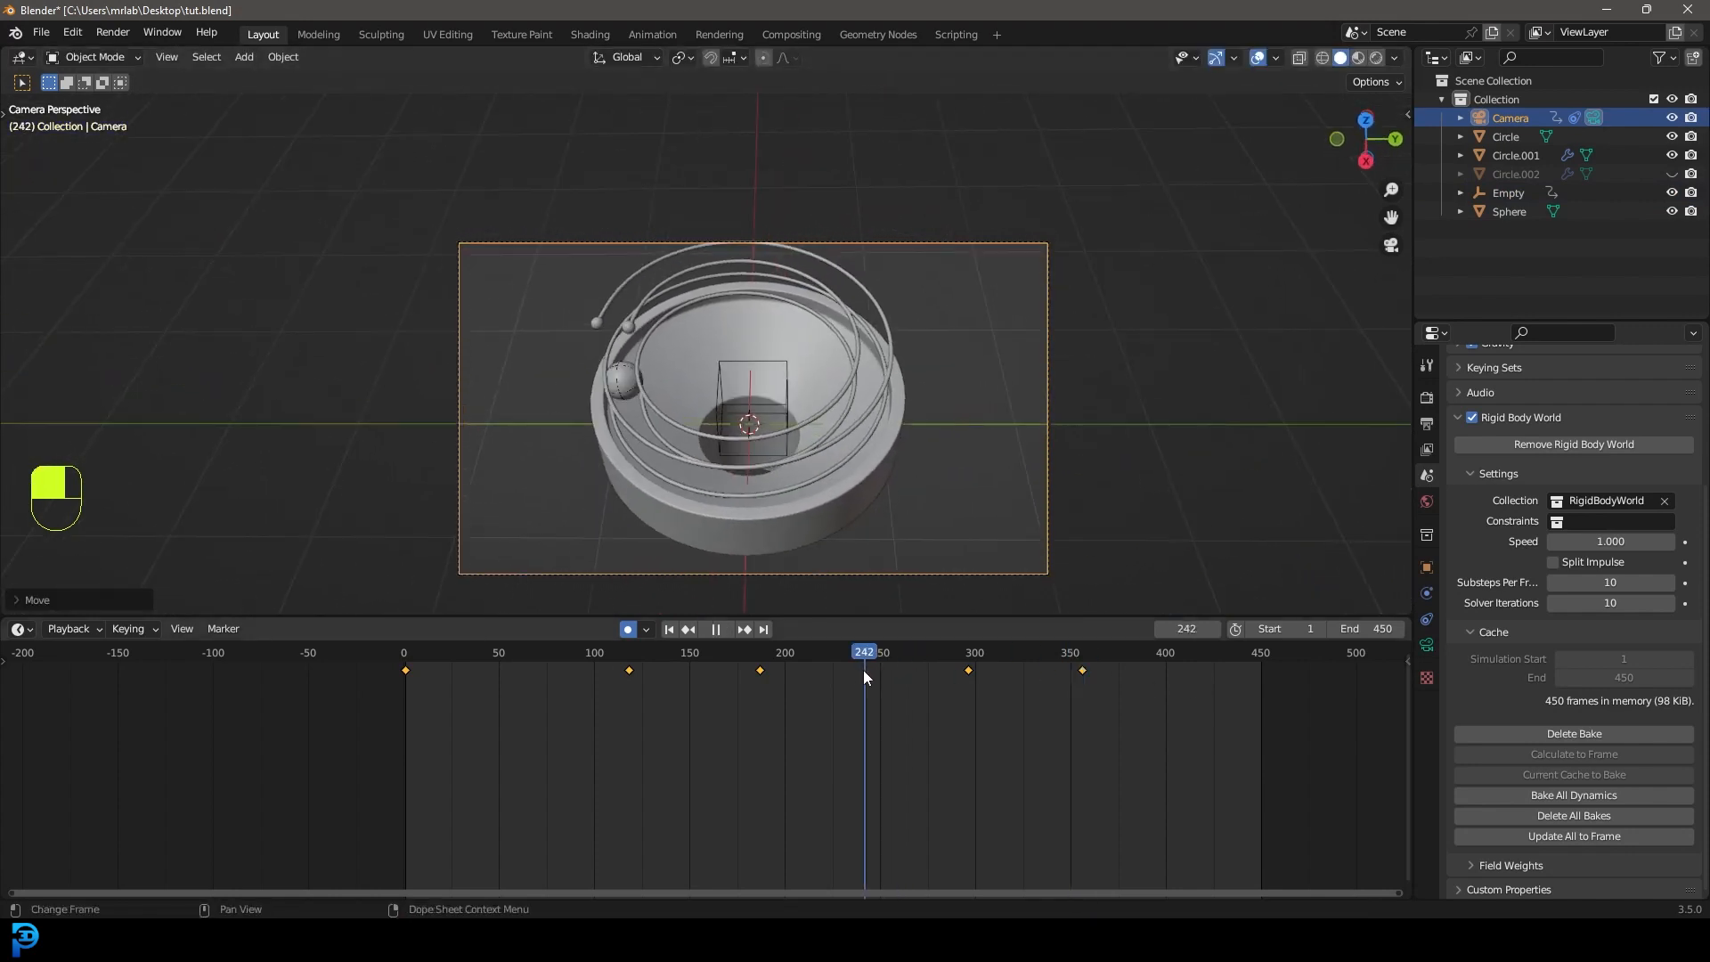
{"action": "key", "text": "space"}
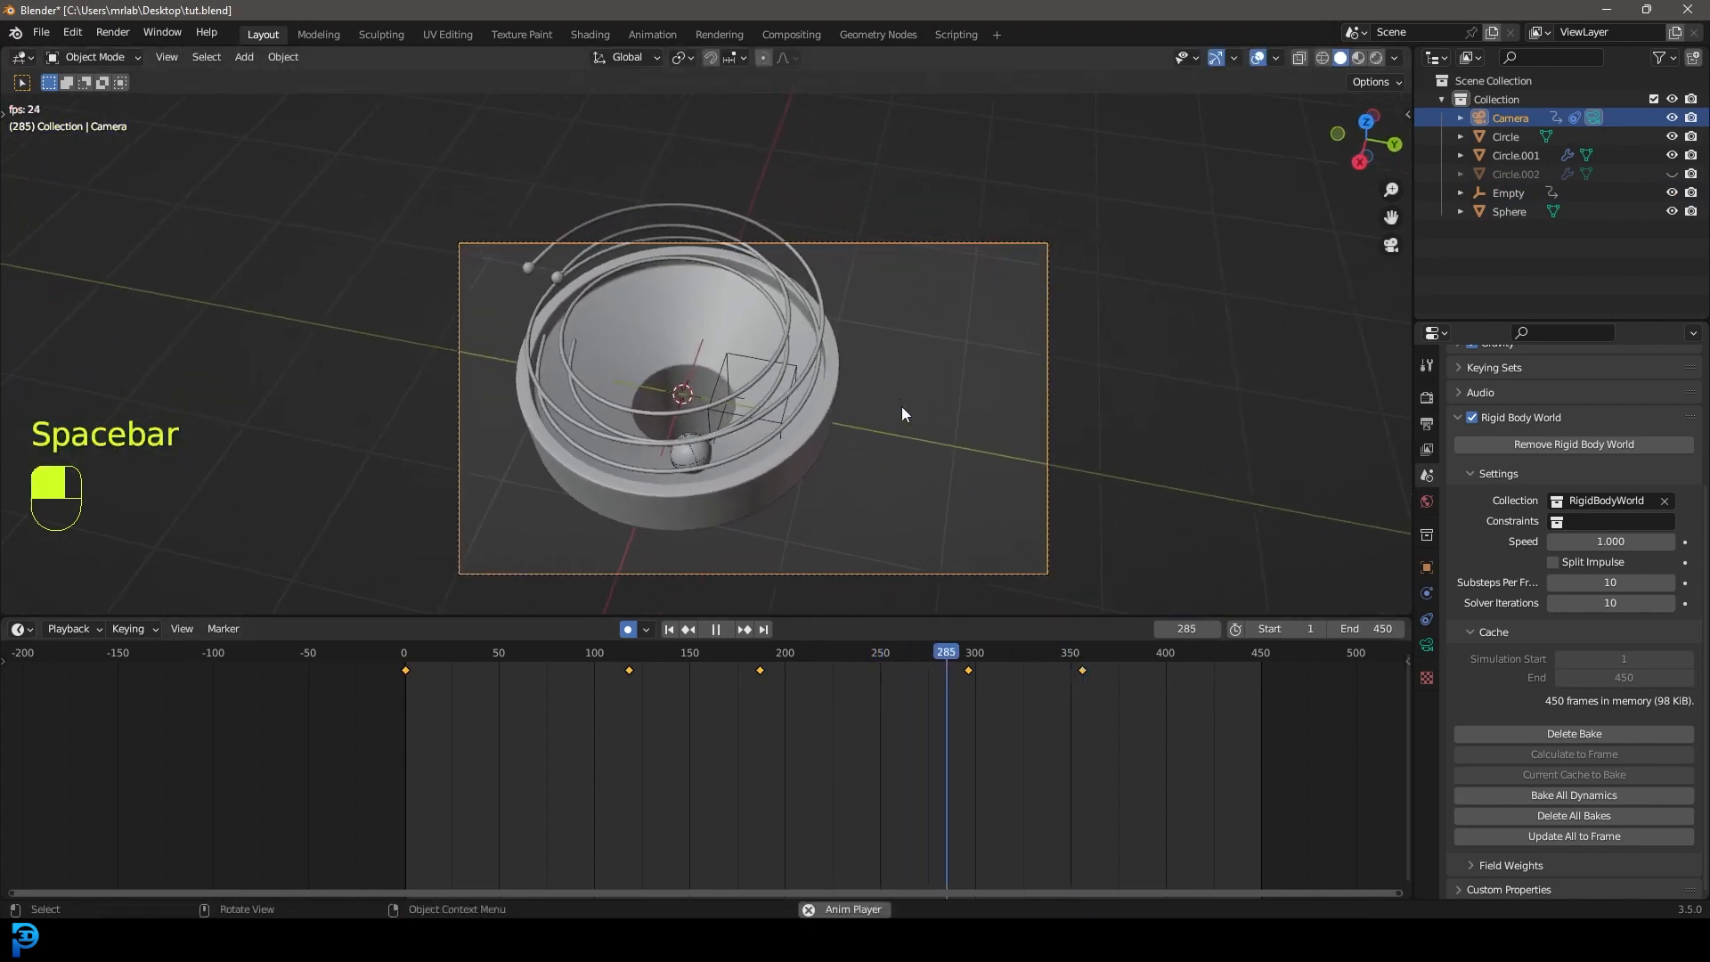
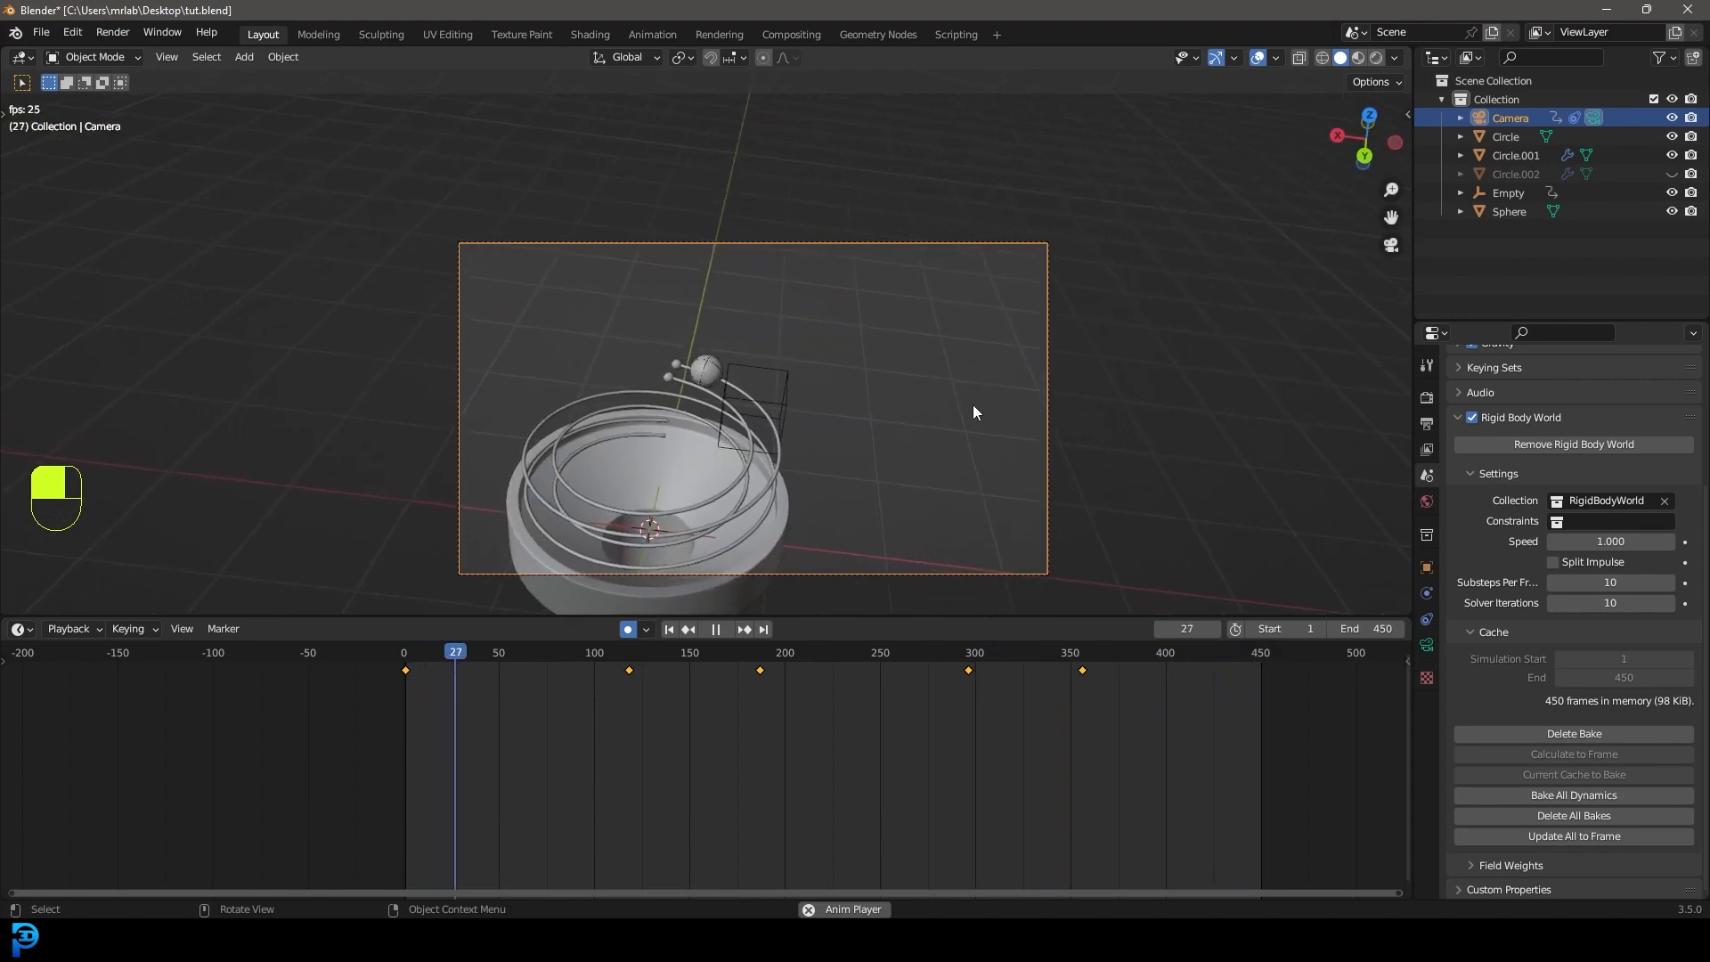
Stop playback, unhide all objects including Circle.002, and deselect everything.
{"action": "key", "text": "space"}
{"action": "middle_click_drag", "start_coordinate": [717, 566], "coordinate": [754, 408]}
{"action": "scroll", "coordinate": [763, 419], "scroll_direction": "down", "scroll_amount": 4}
{"action": "scroll", "coordinate": [799, 436], "scroll_direction": "up", "scroll_amount": 2}
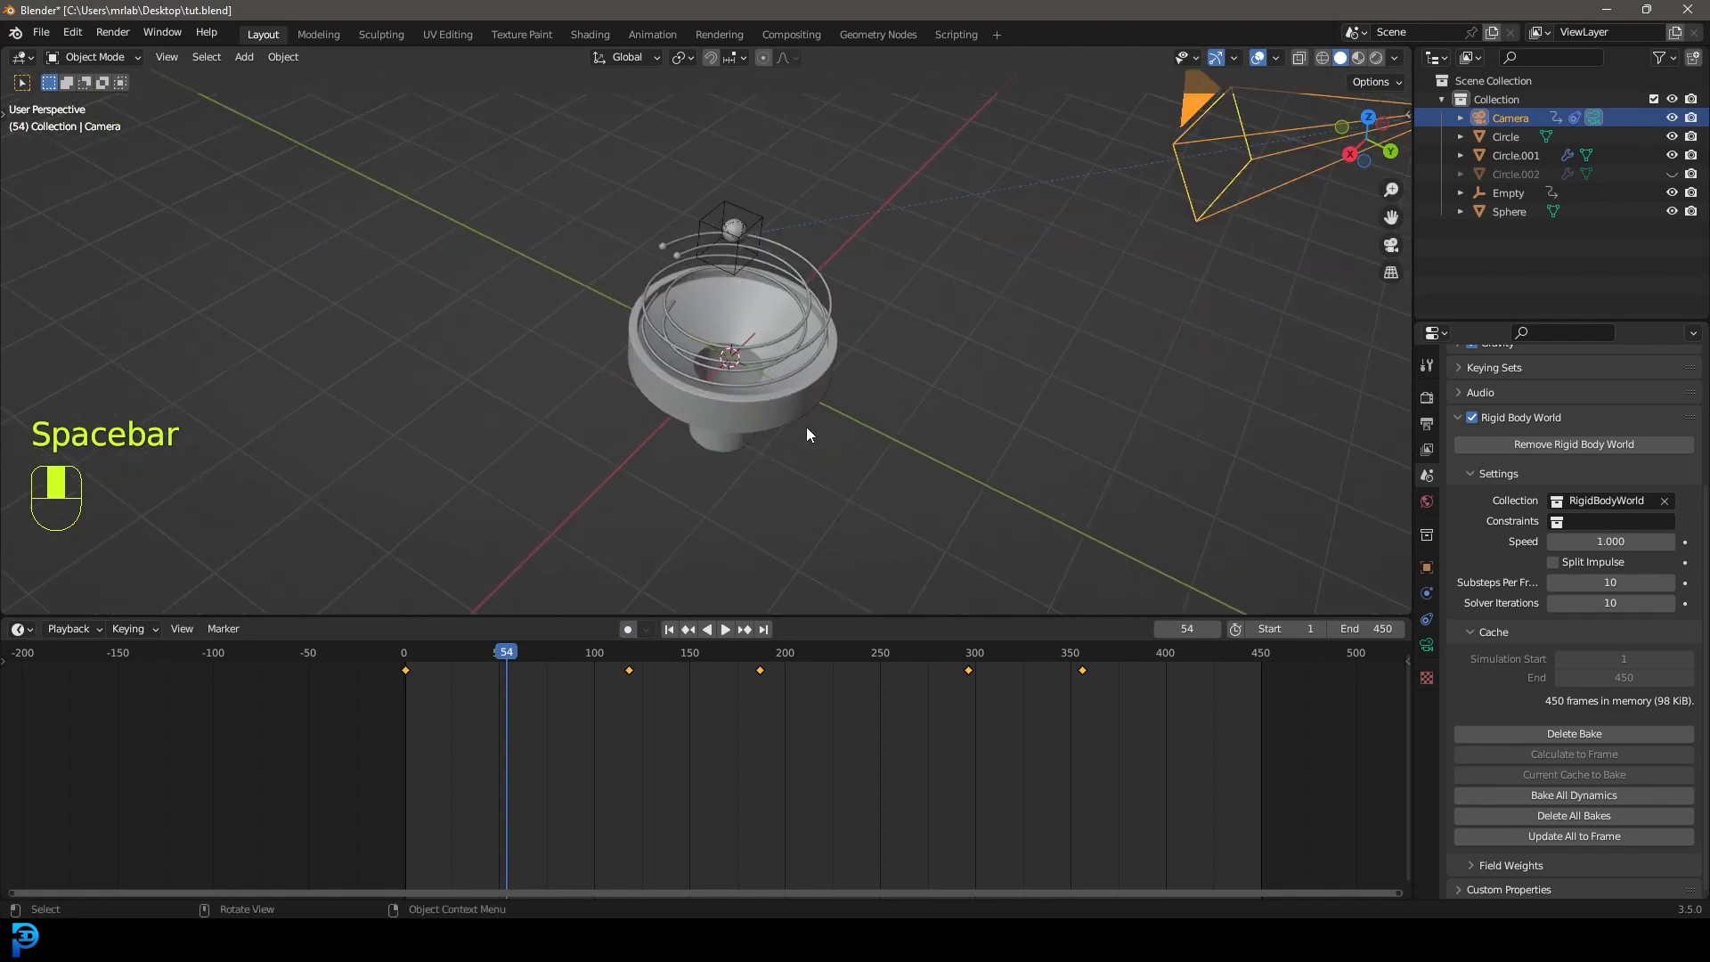
{"action": "key", "text": "alt+h"}
{"action": "scroll", "coordinate": [820, 403], "scroll_direction": "down", "scroll_amount": 2}
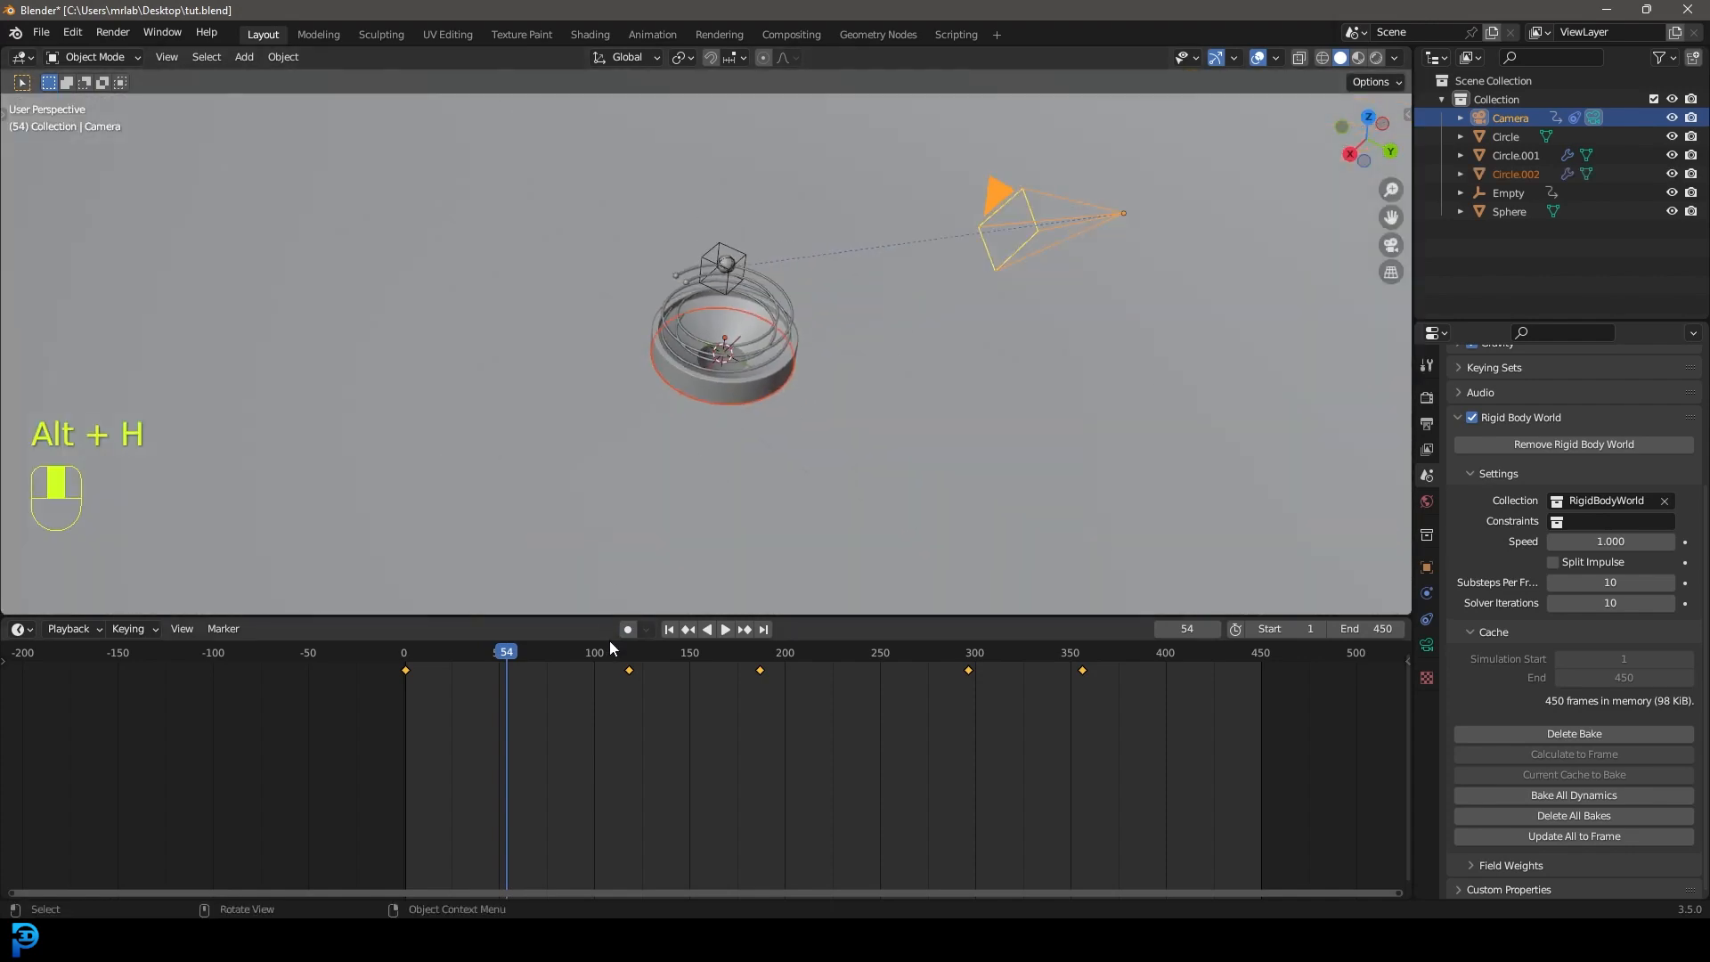
{"action": "key", "text": "alt+a"}
{"action": "scroll", "coordinate": [809, 393], "scroll_direction": "down", "scroll_amount": 3}
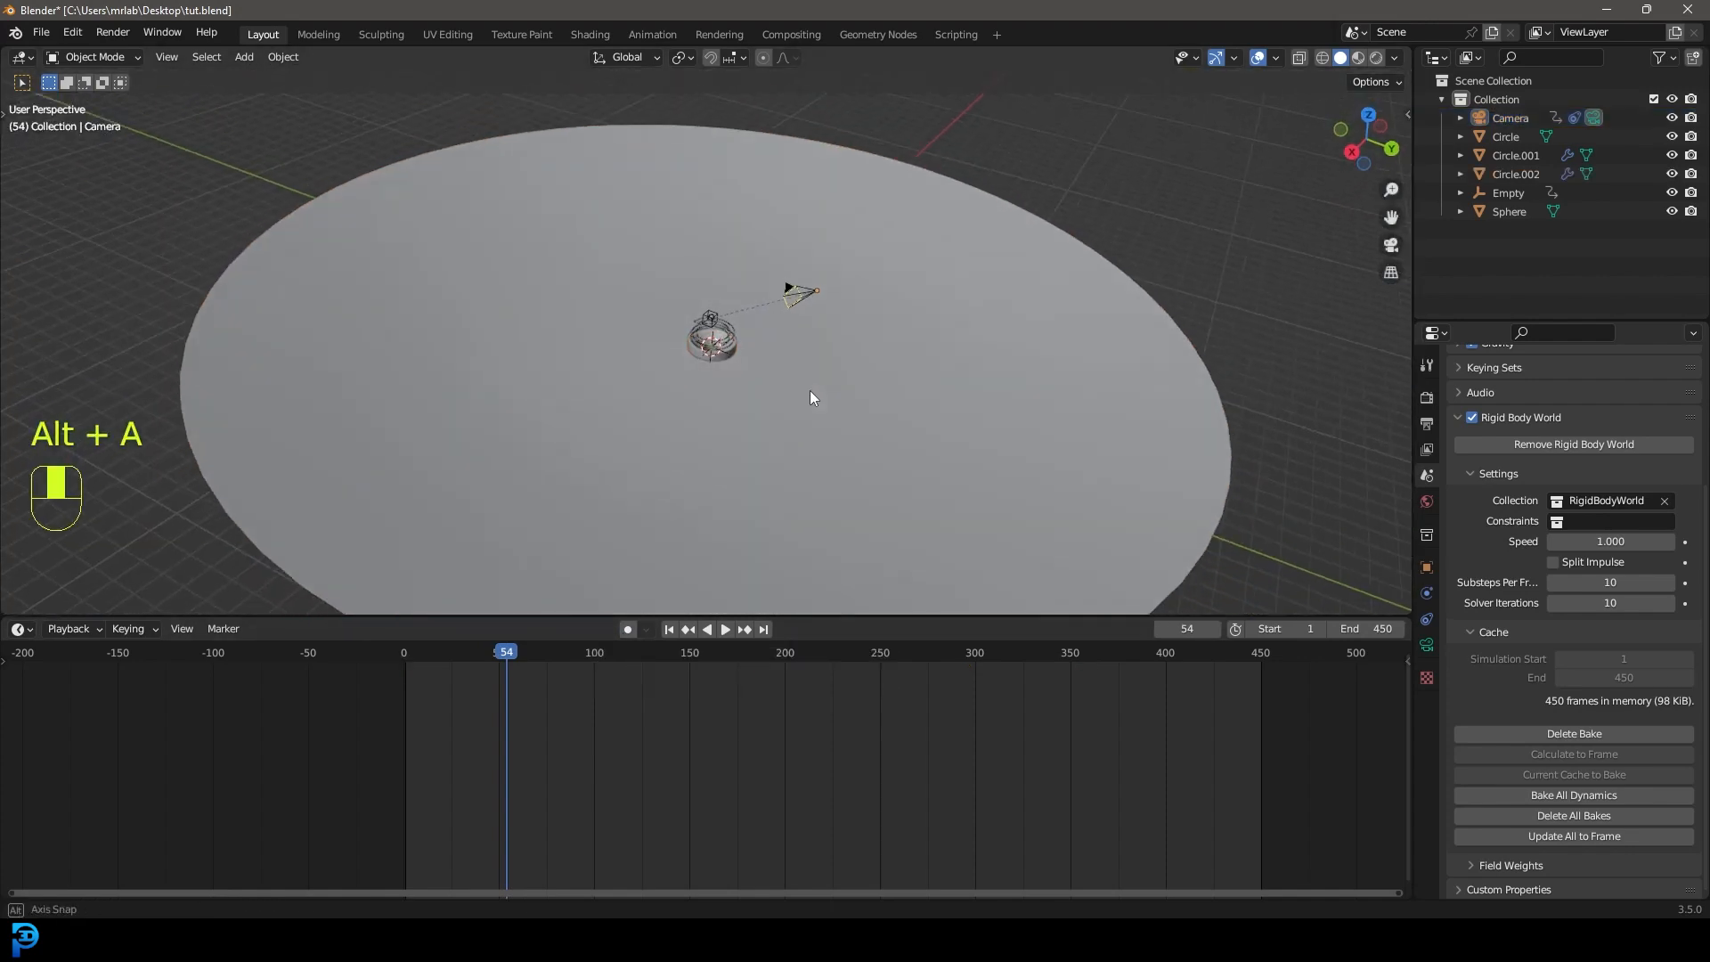
Save tut.blend, return to the camera view and rewind the timeline to frame 0.
{"action": "key", "text": "ctrl+s"}
{"action": "key", "text": "ctrl+s"}
{"action": "key", "text": "KP_0"}
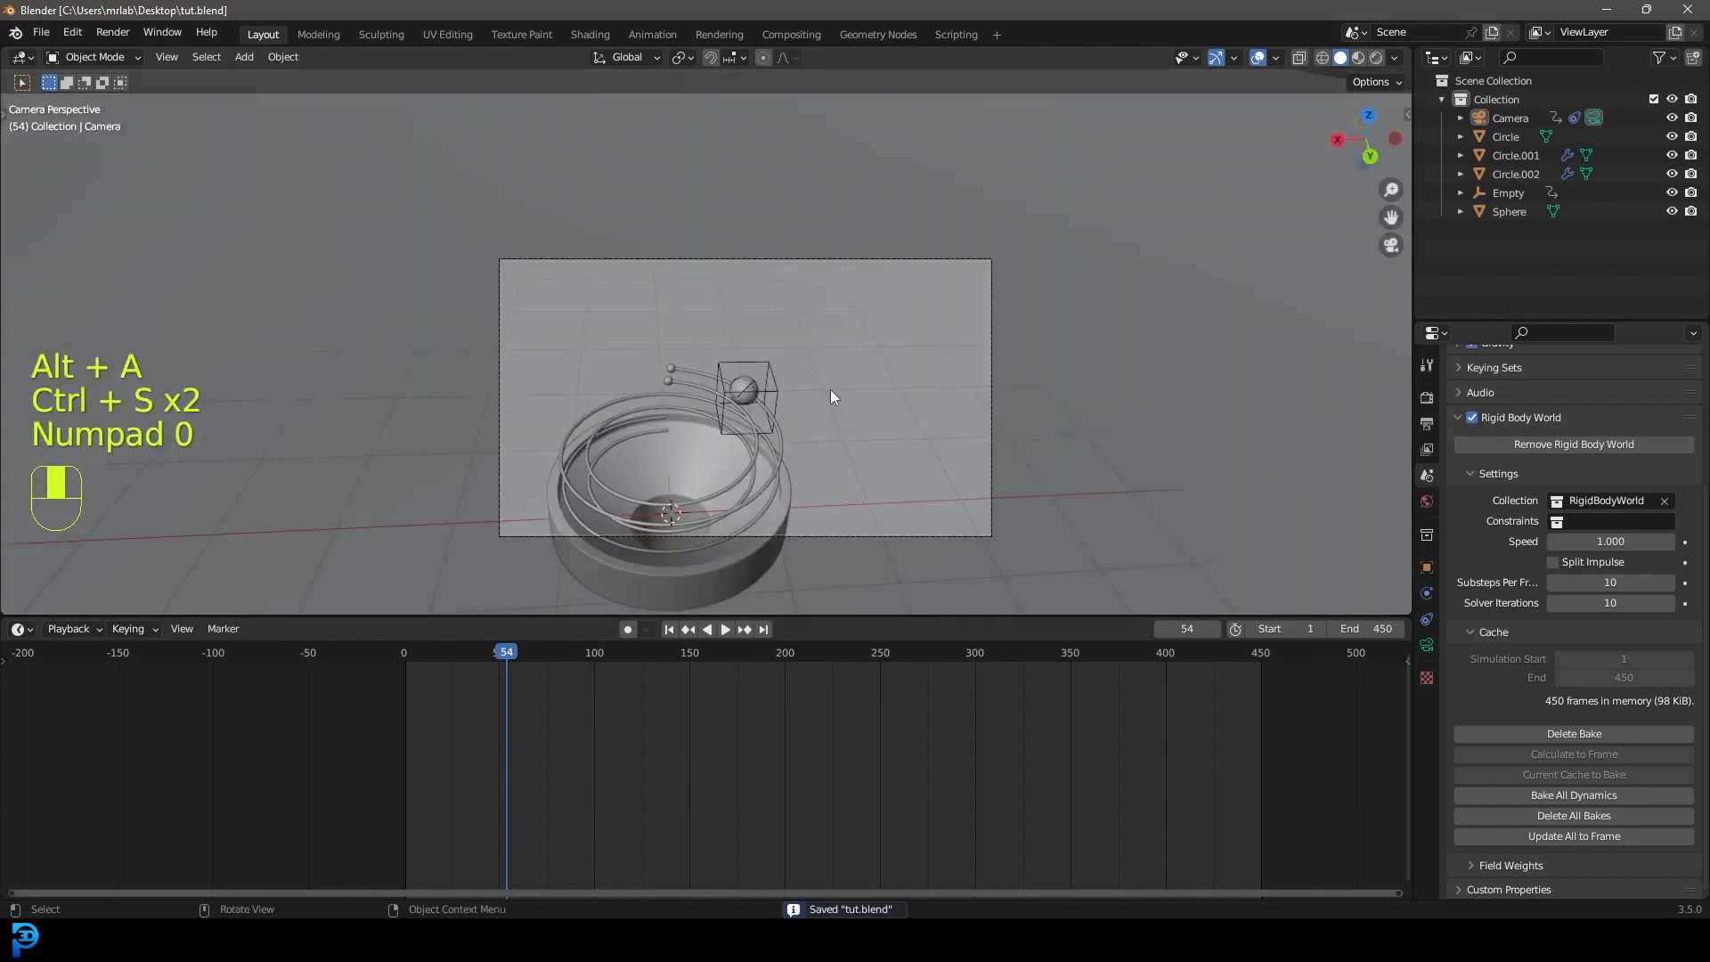
{"action": "middle_click_drag", "start_coordinate": [821, 394], "coordinate": [866, 297], "text": "shift"}
{"action": "left_click_drag", "start_coordinate": [498, 655], "coordinate": [408, 664]}
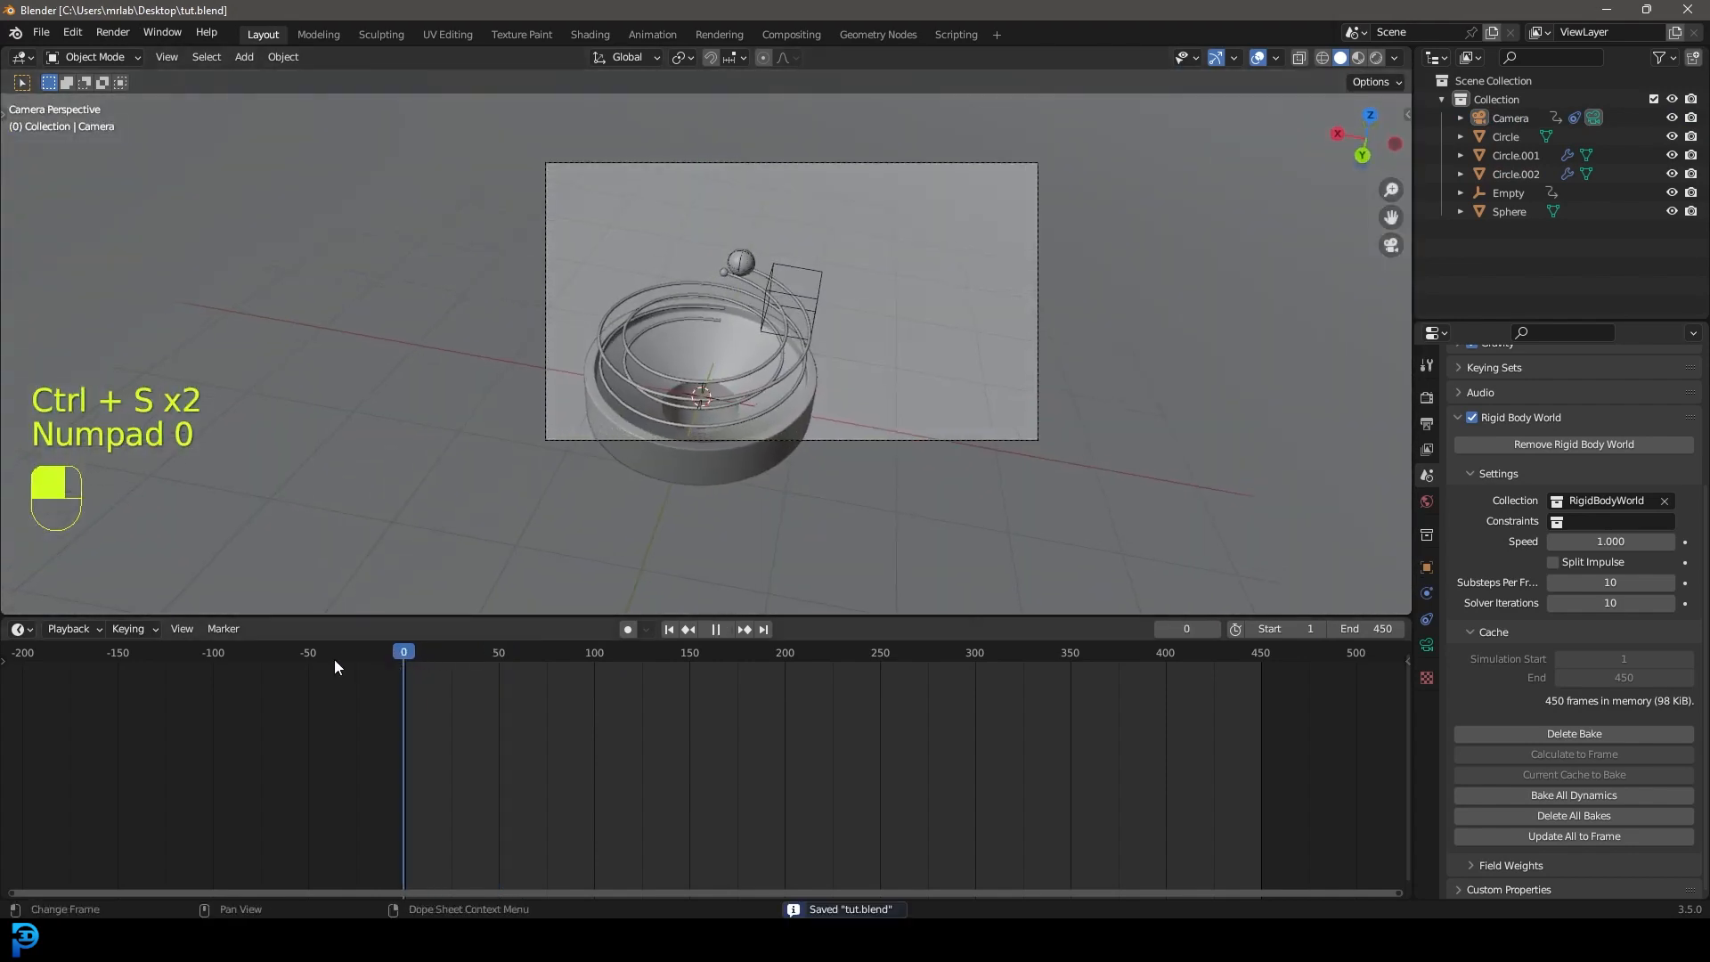
Move the camera's target Empty to a new position, auto-keyed at frame 2.
{"action": "scroll", "coordinate": [864, 285], "scroll_direction": "up", "scroll_amount": 2}
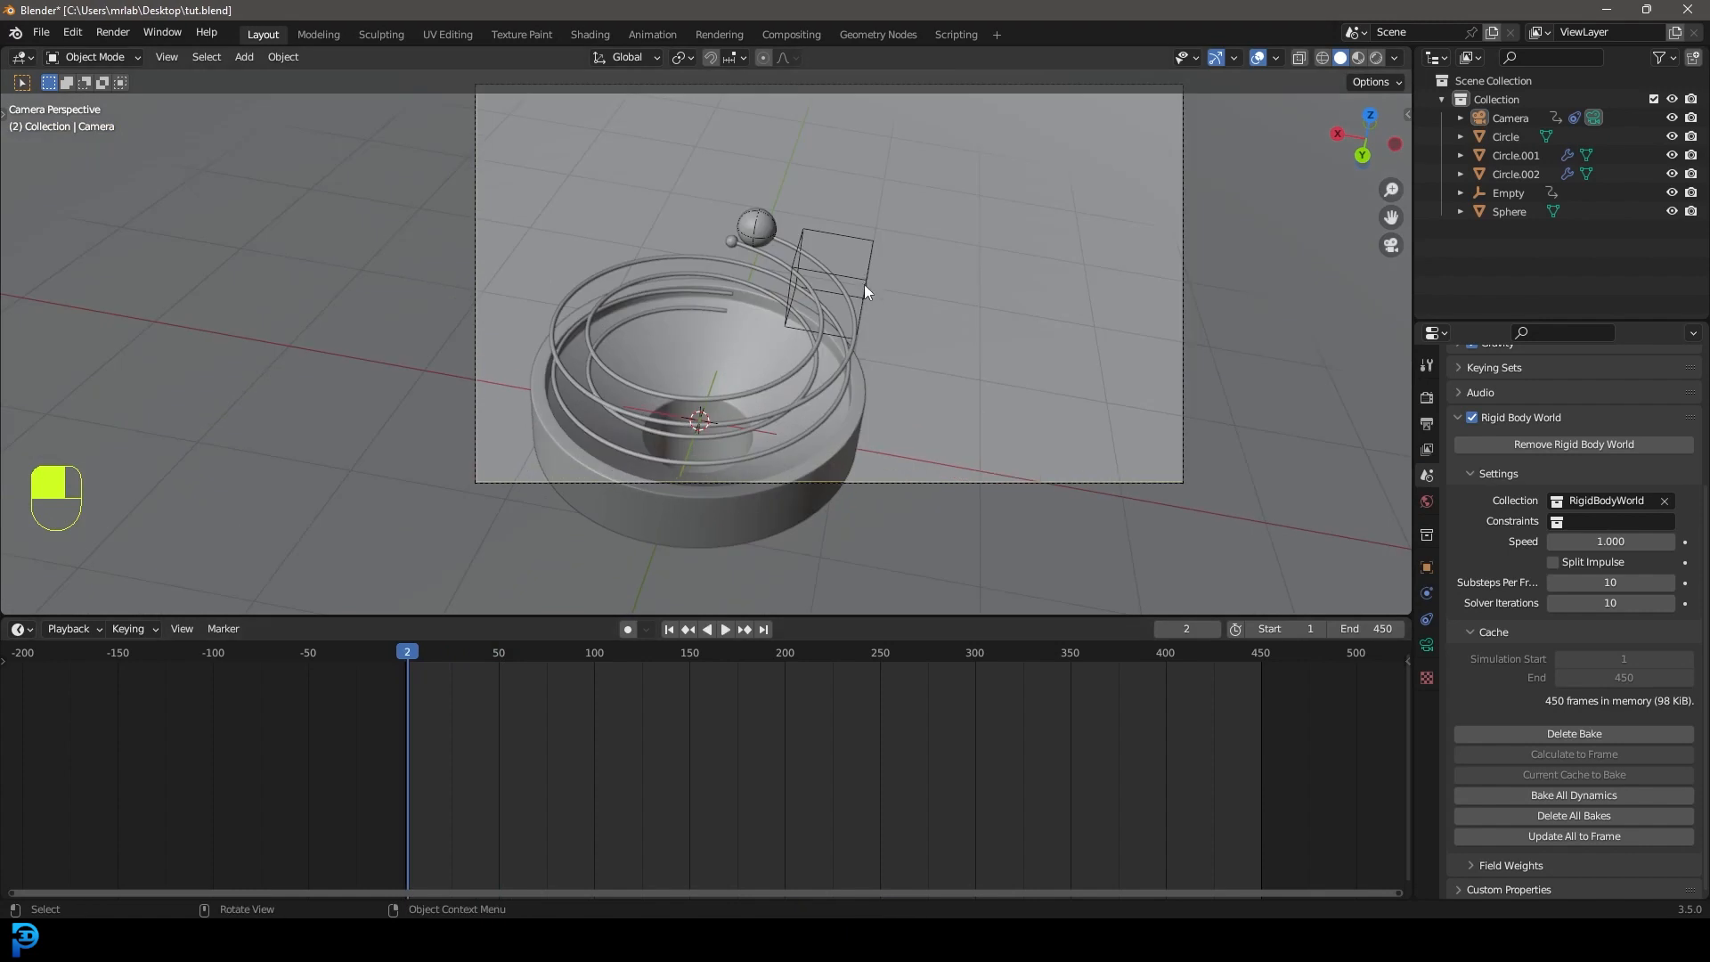
{"action": "left_click", "coordinate": [862, 276]}
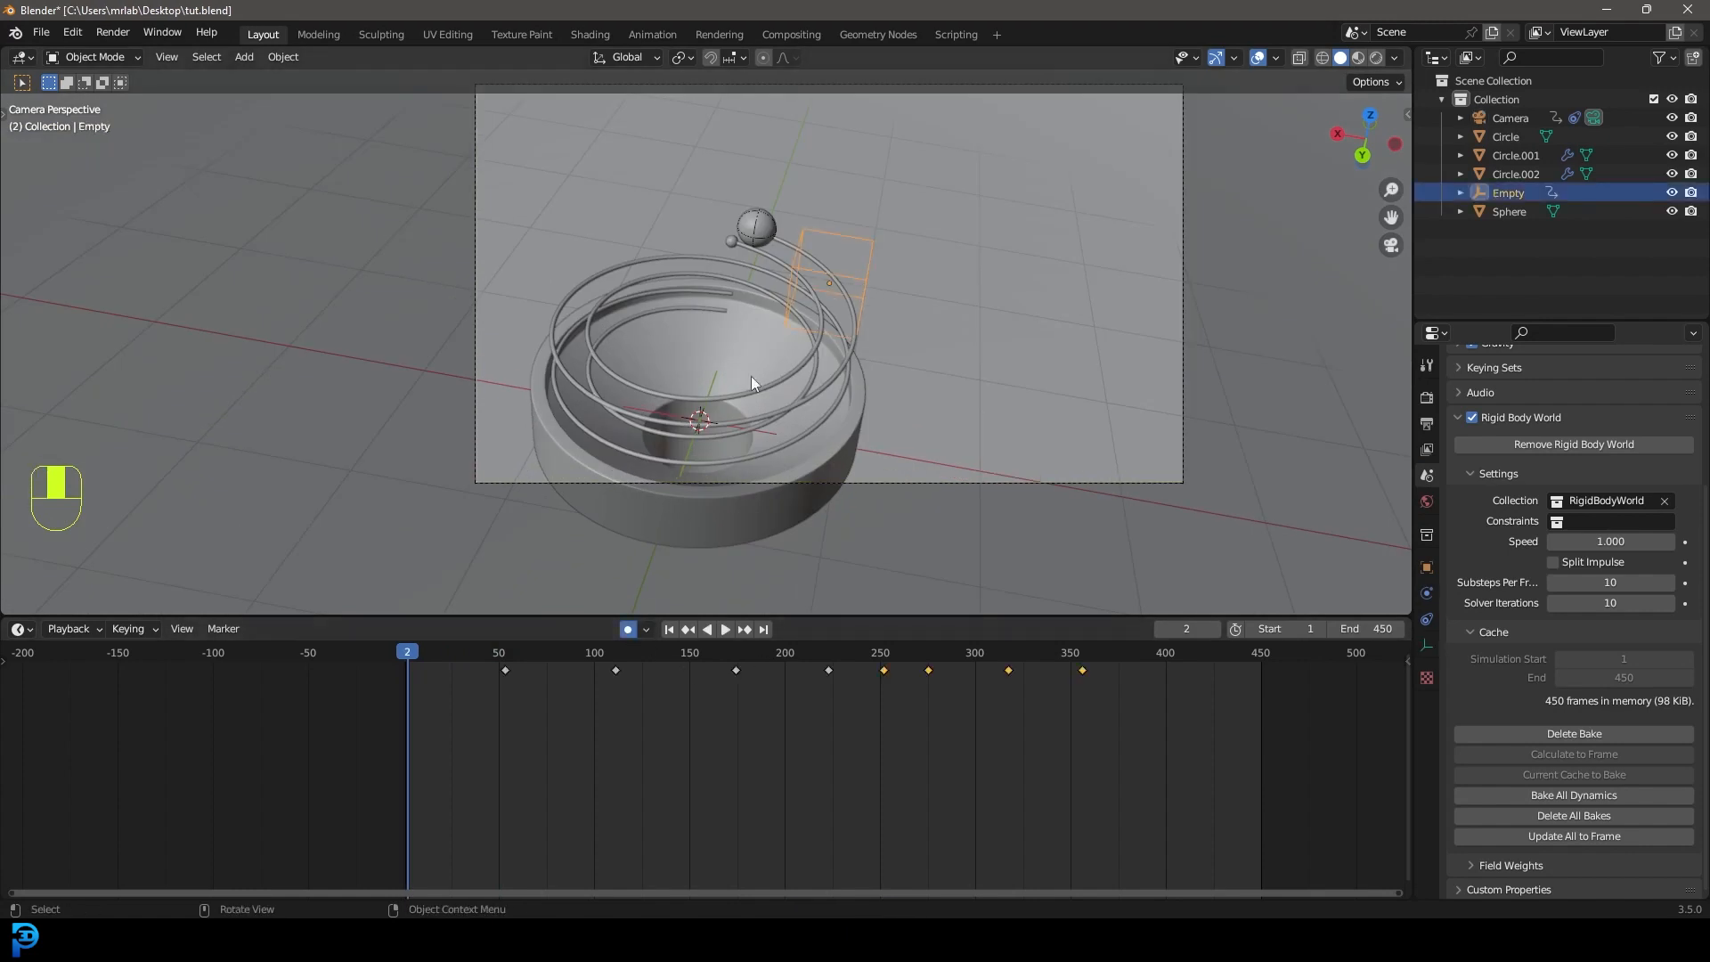
{"action": "key", "text": "g"}
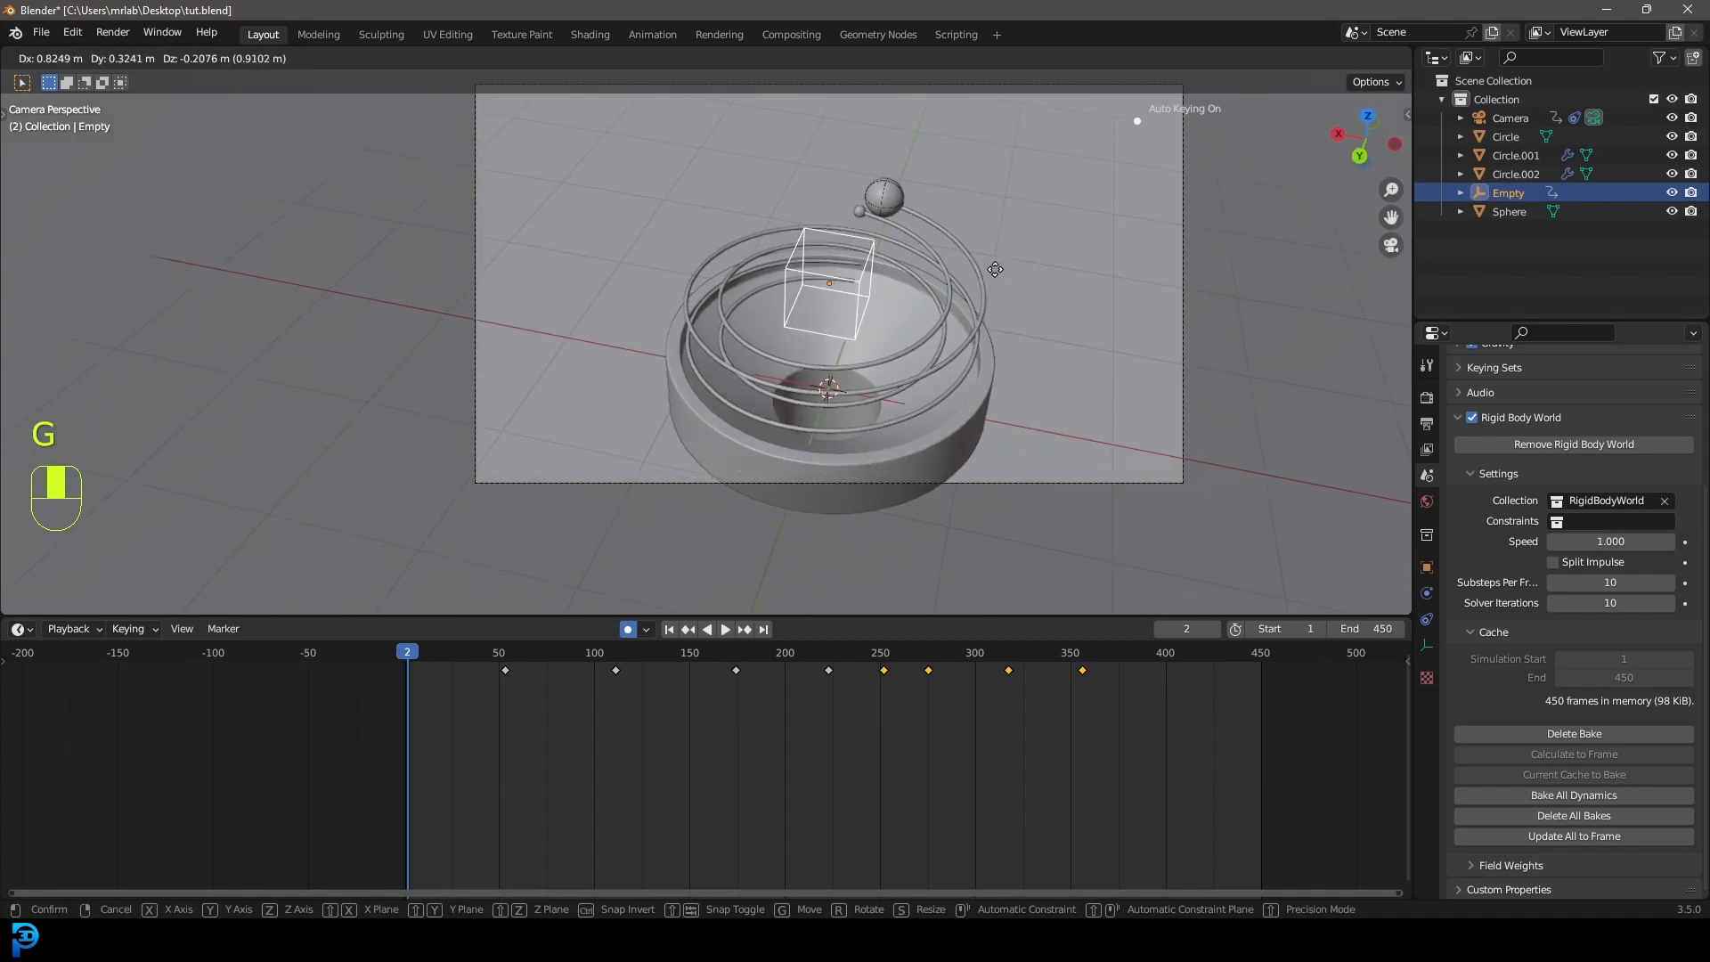
{"action": "left_click", "coordinate": [1002, 275]}
{"action": "scroll", "coordinate": [888, 206], "scroll_direction": "down", "scroll_amount": 3}
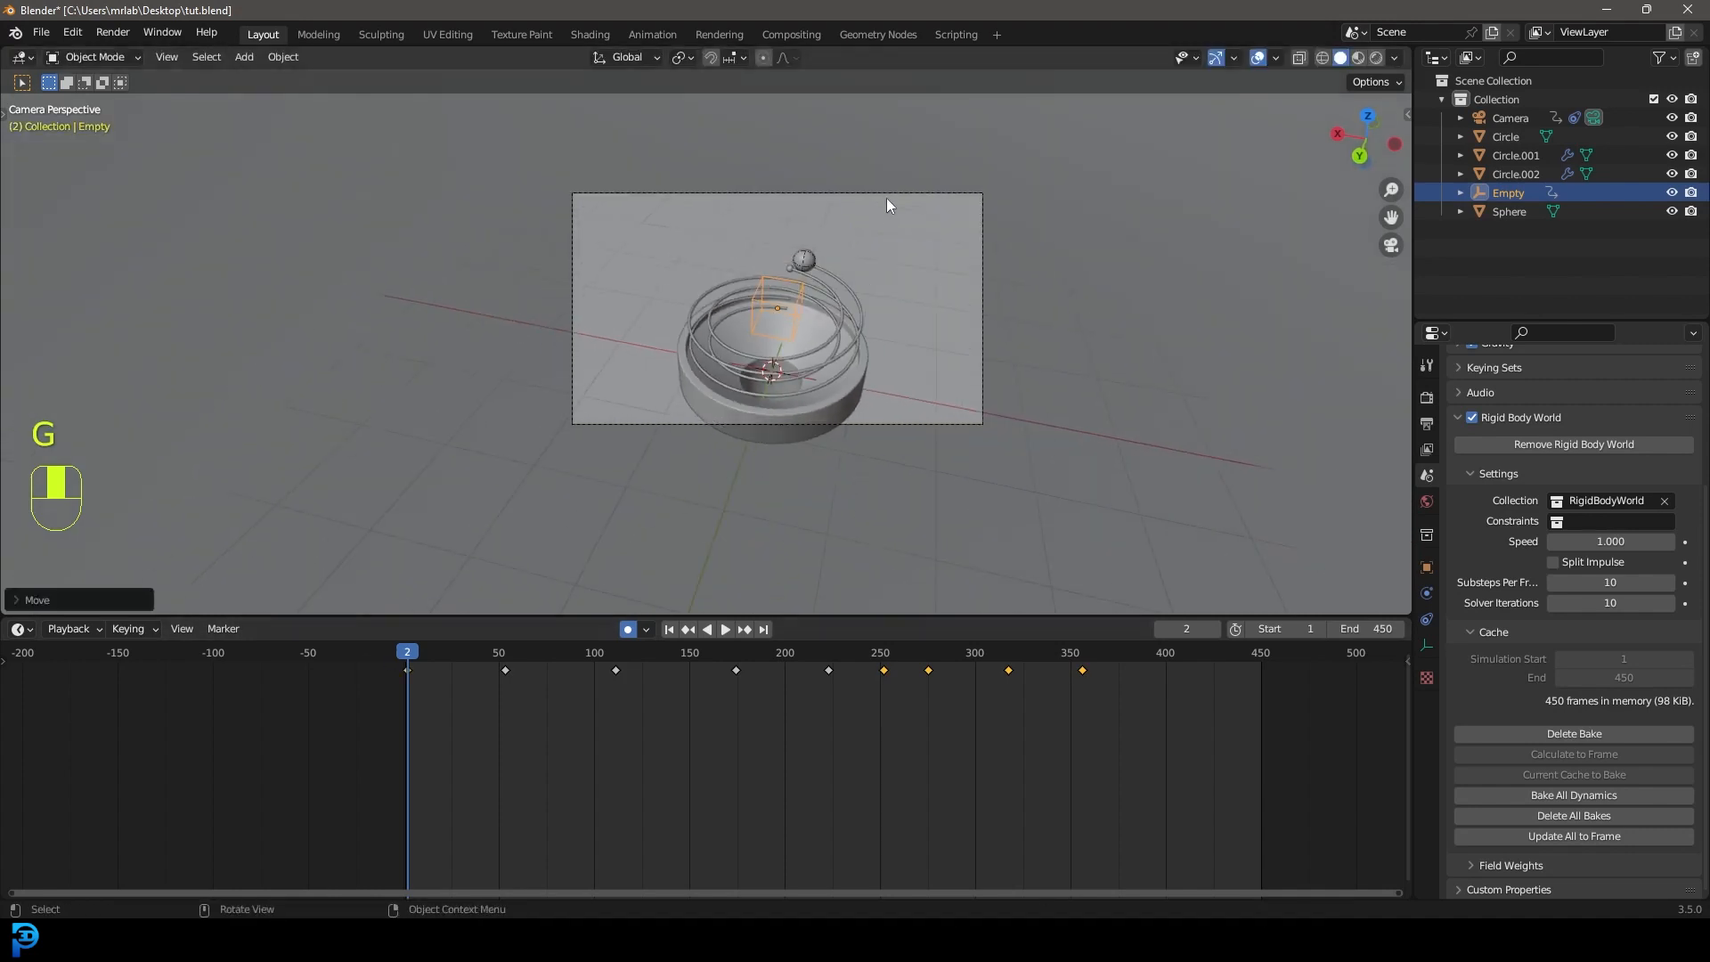
Tilt the camera to better frame the spiral tower, then scrub to frame 83.
{"action": "left_click", "coordinate": [888, 196]}
{"action": "key", "text": "r"}
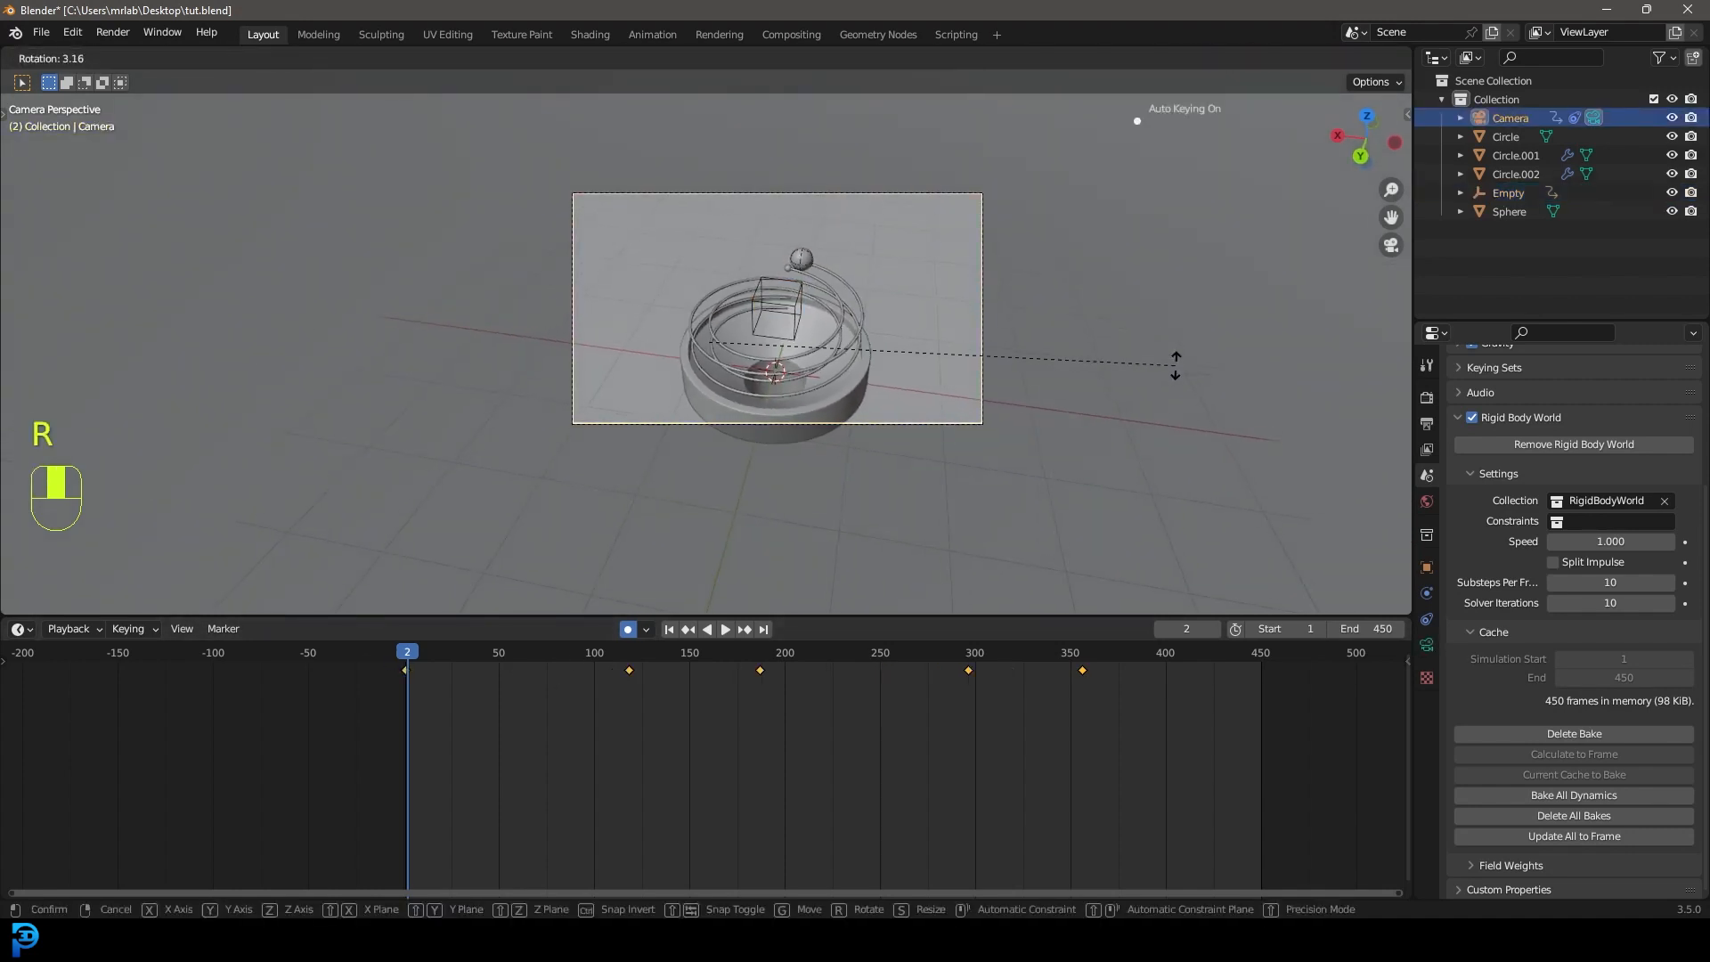
{"action": "left_click", "coordinate": [1168, 394]}
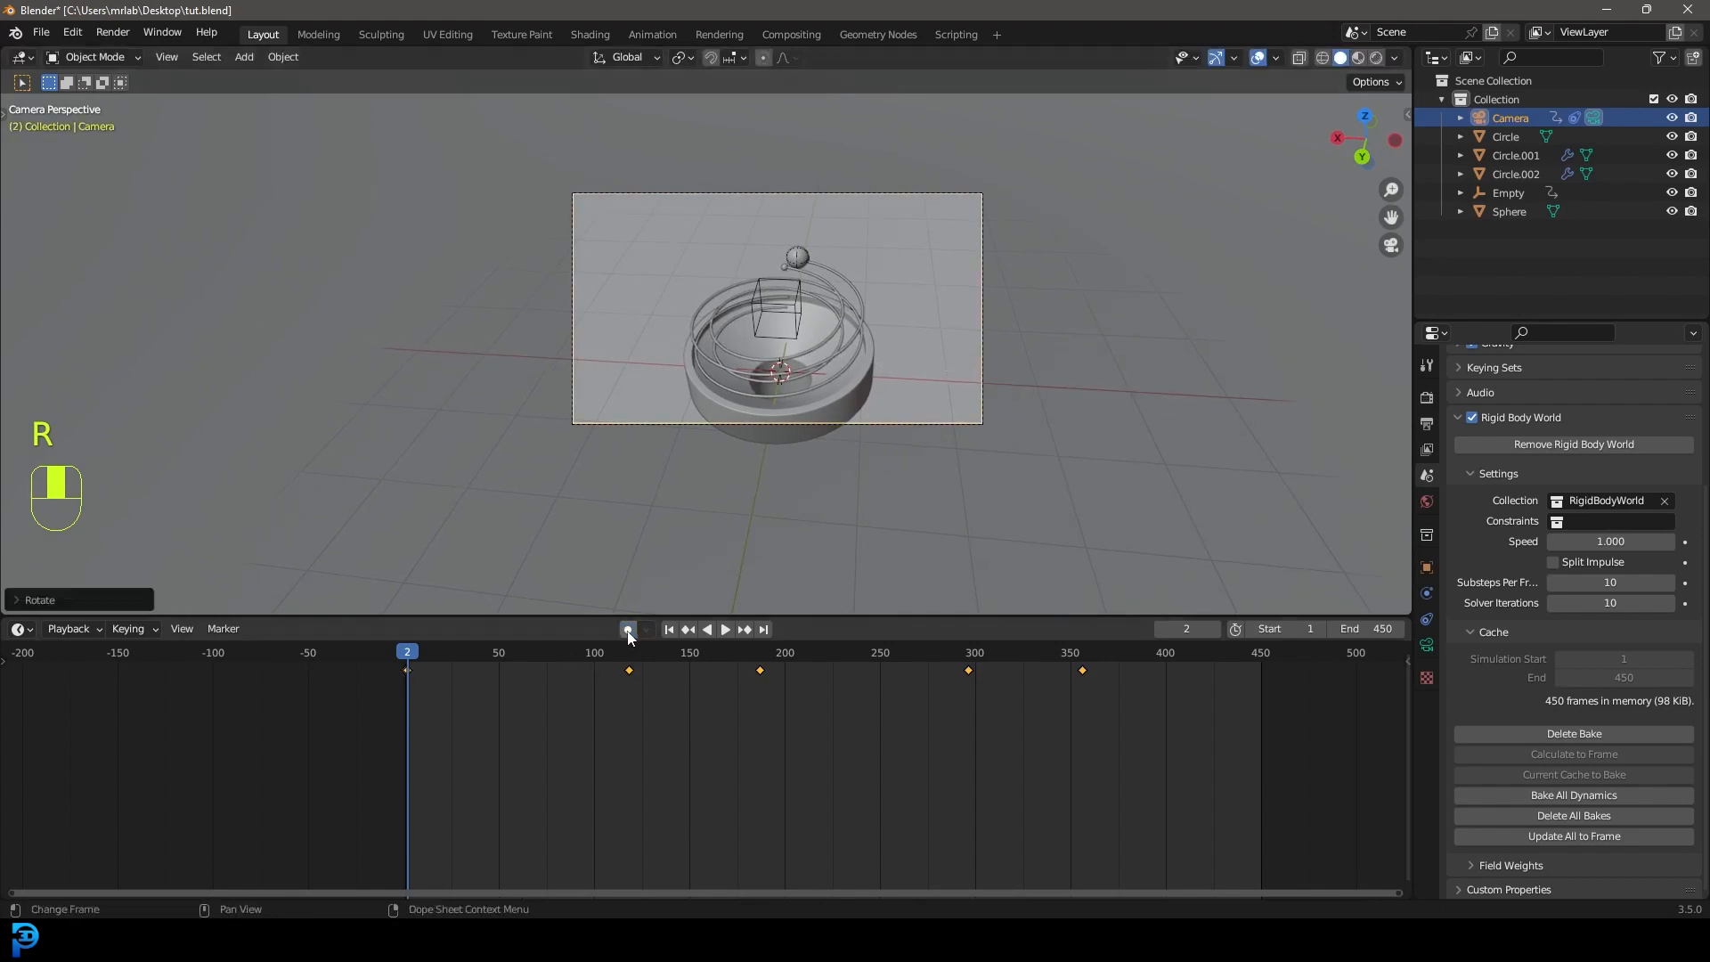
{"action": "scroll", "coordinate": [891, 397], "scroll_direction": "up", "scroll_amount": 3}
{"action": "middle_click_drag", "start_coordinate": [917, 390], "coordinate": [868, 379], "text": "shift"}
{"action": "scroll", "coordinate": [858, 384], "scroll_direction": "down", "scroll_amount": 2}
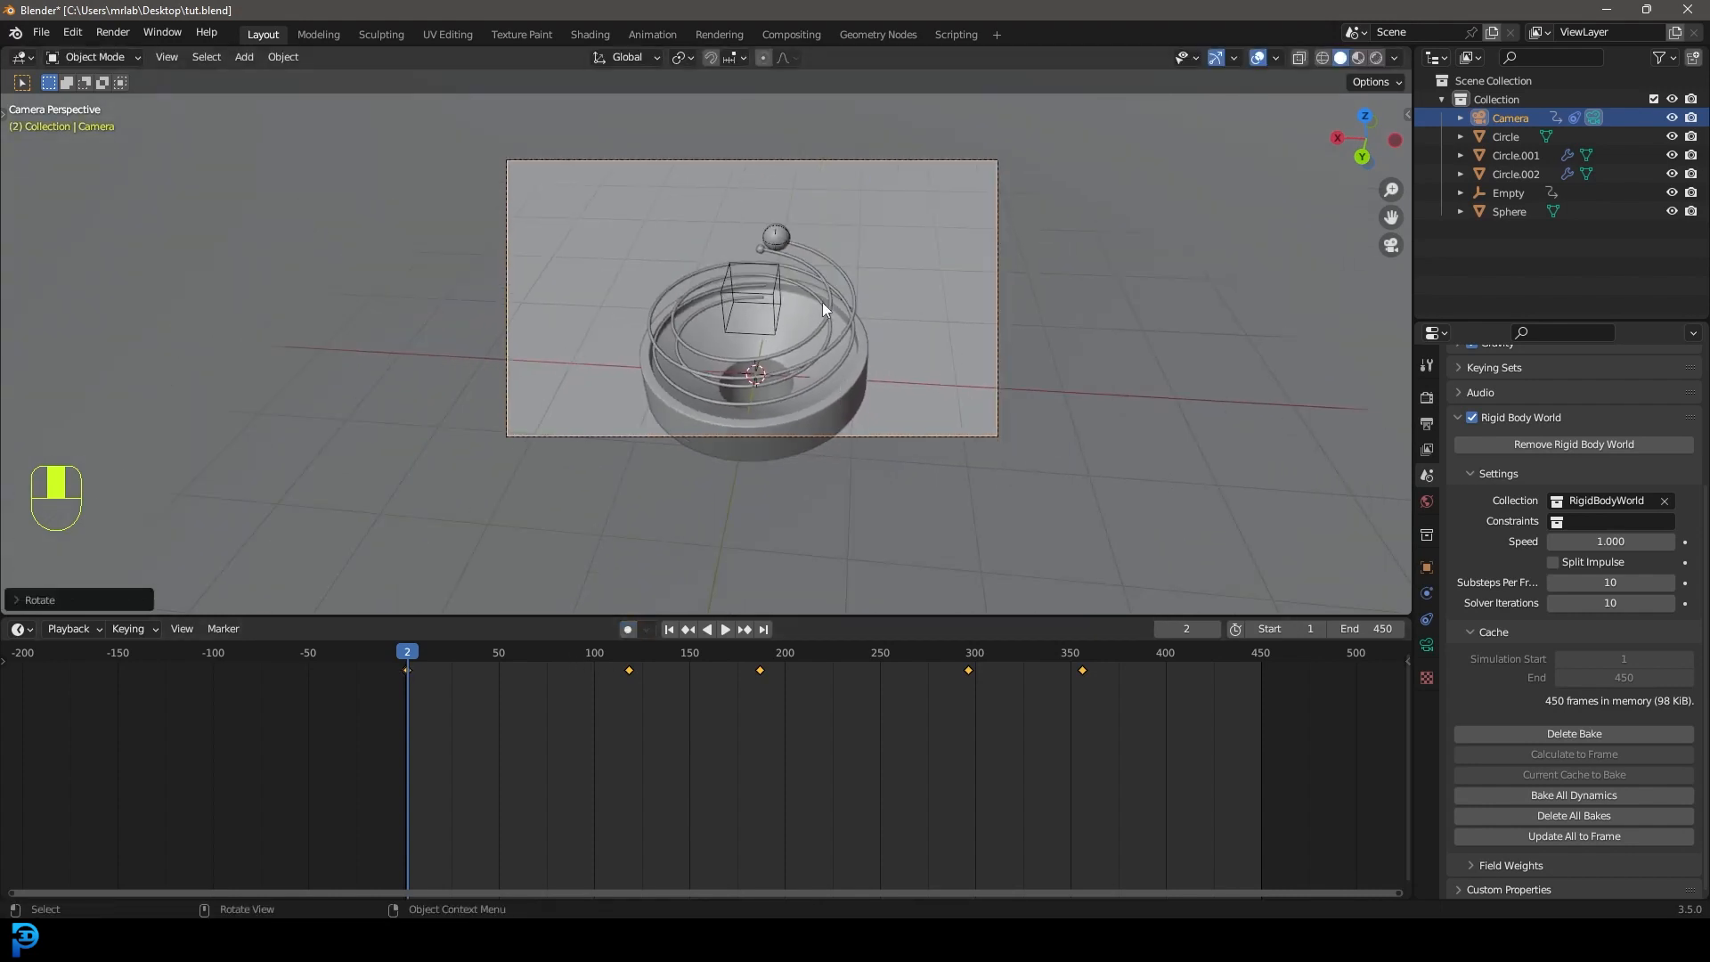
{"action": "scroll", "coordinate": [845, 331], "scroll_direction": "up", "scroll_amount": 1}
{"action": "mouse_move", "coordinate": [682, 650]}
{"action": "left_mouse_down"}
{"action": "mouse_move", "coordinate": [725, 649]}
{"action": "mouse_move", "coordinate": [700, 652]}
{"action": "left_mouse_up"}
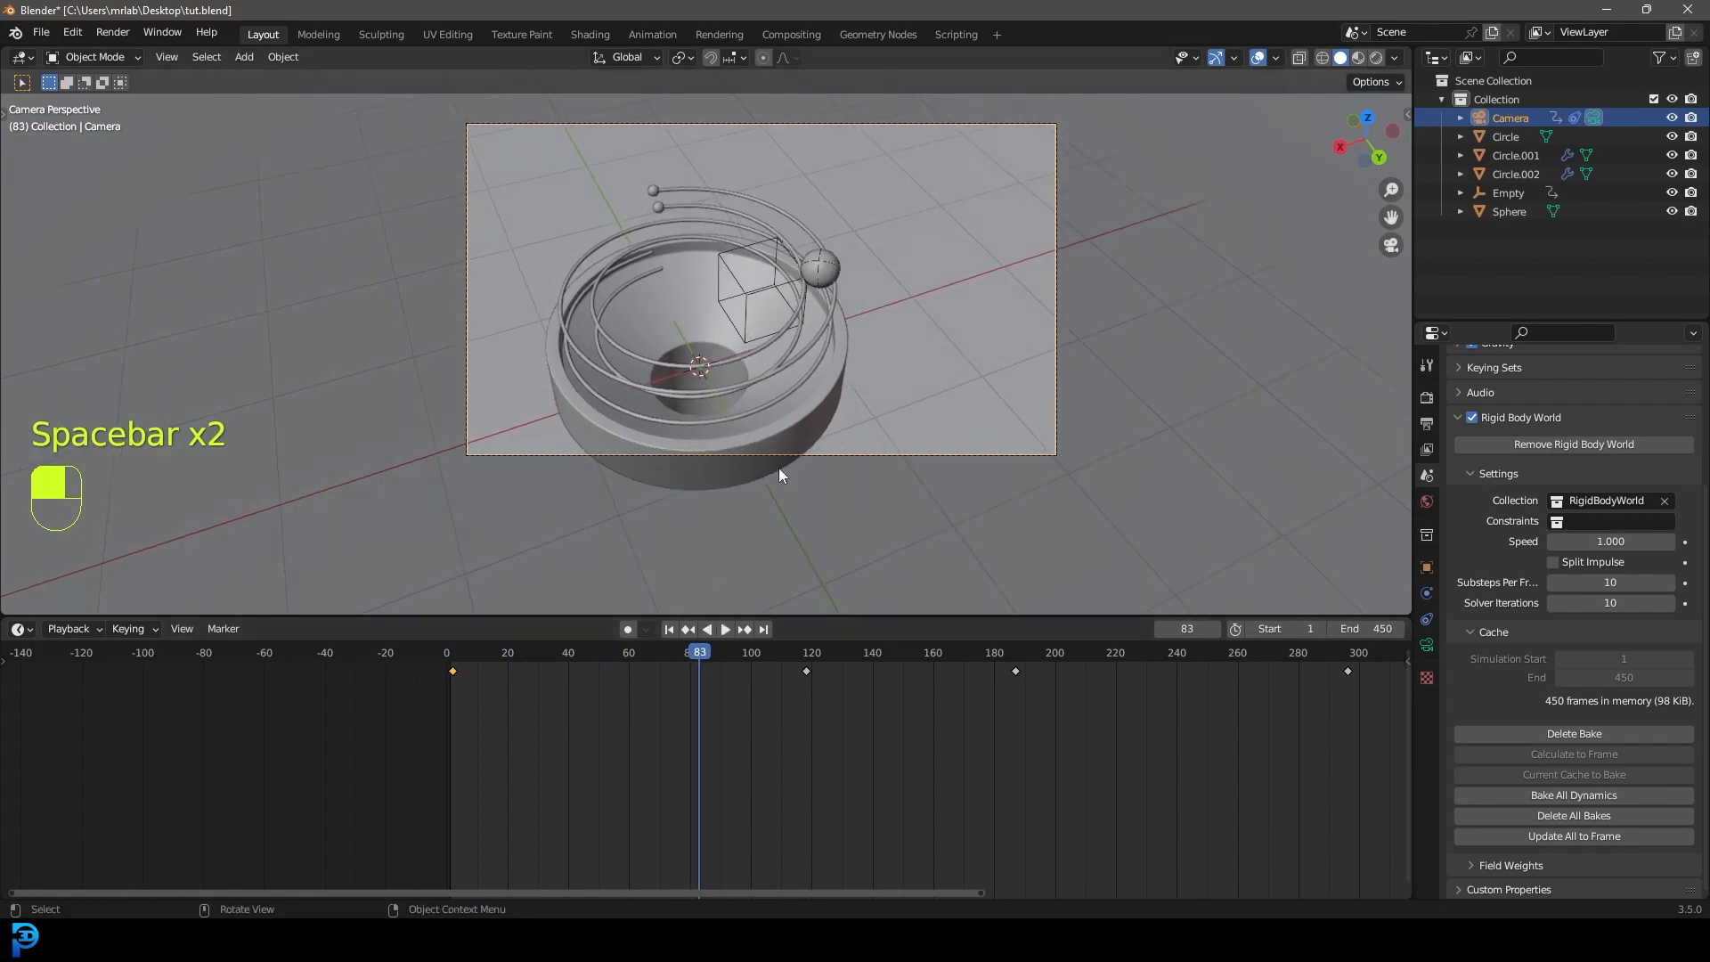
Set the render engine to Cycles on GPU Compute with max samples 45.
{"action": "left_click", "coordinate": [1427, 398]}
{"action": "left_click", "coordinate": [1594, 382]}
{"action": "left_click", "coordinate": [1635, 438]}
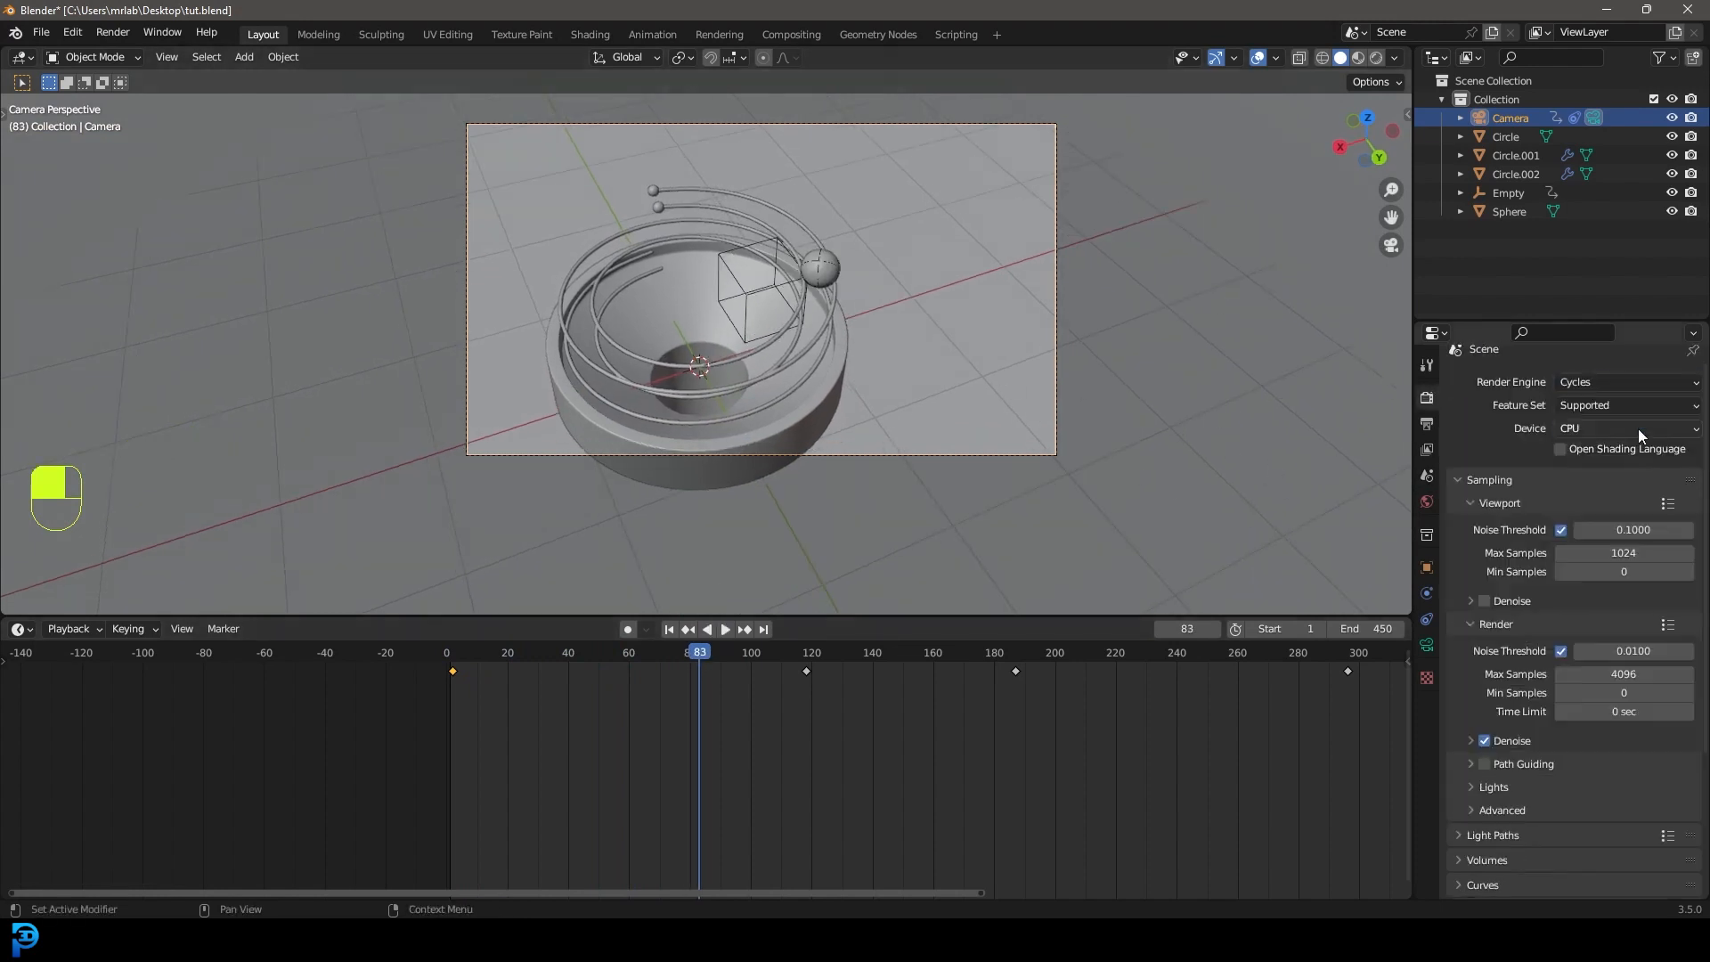
{"action": "left_click", "coordinate": [1579, 428]}
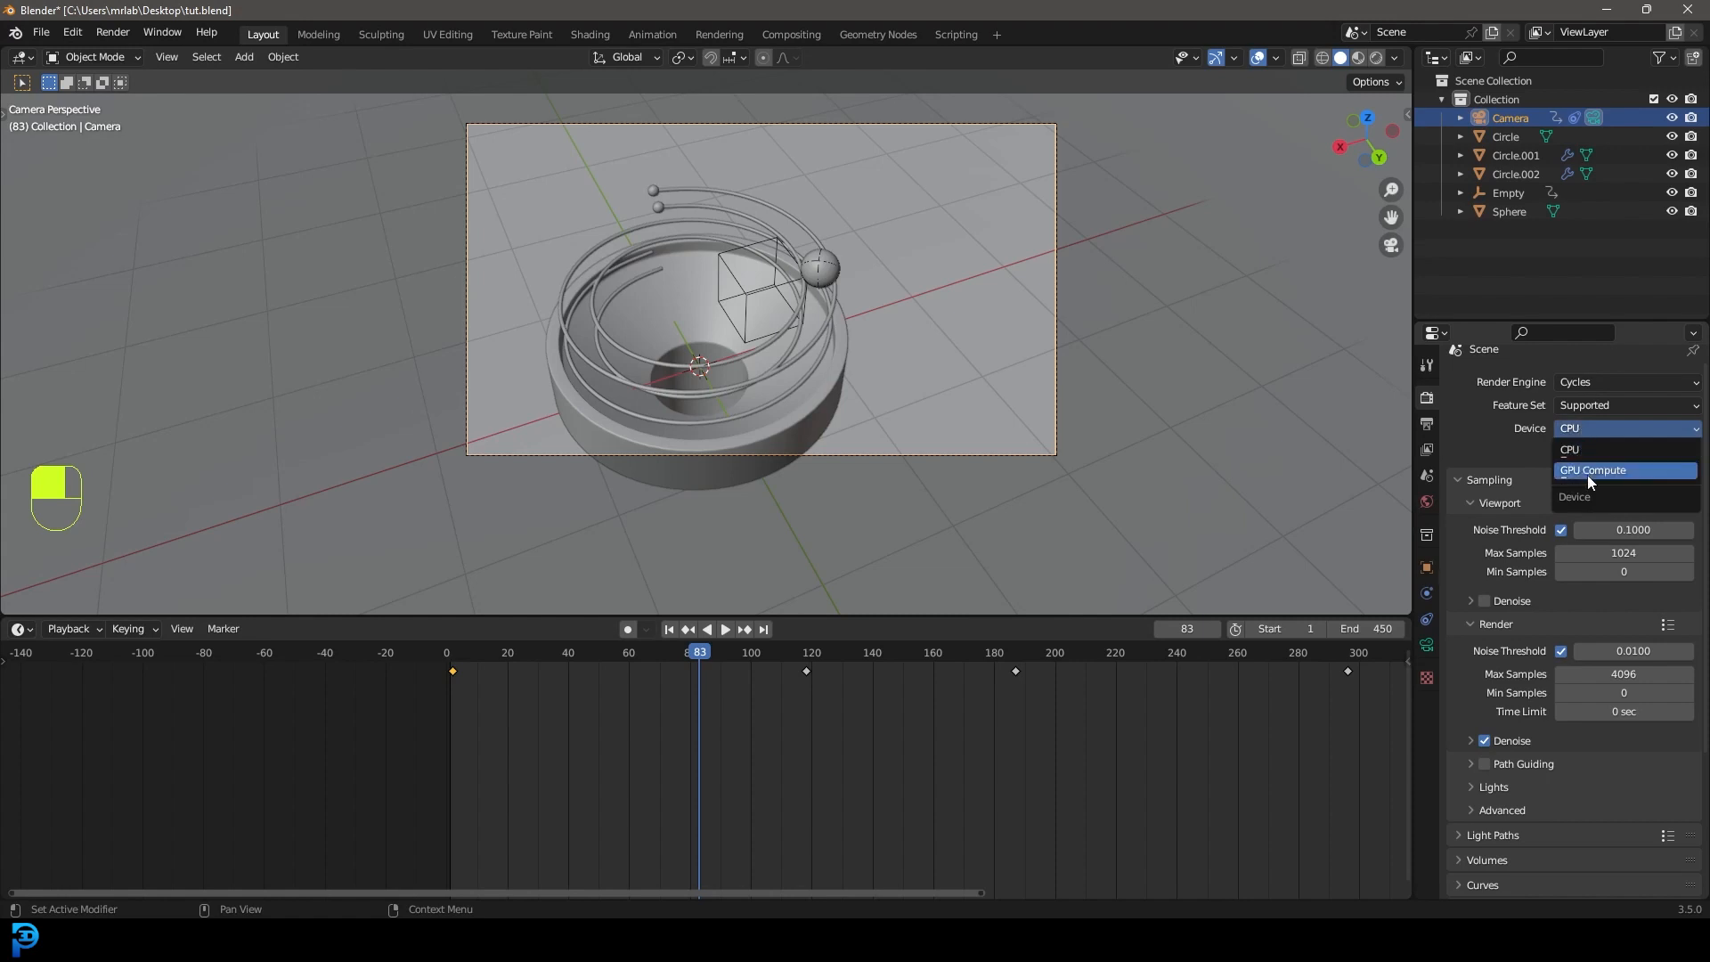
{"action": "left_click", "coordinate": [1615, 469]}
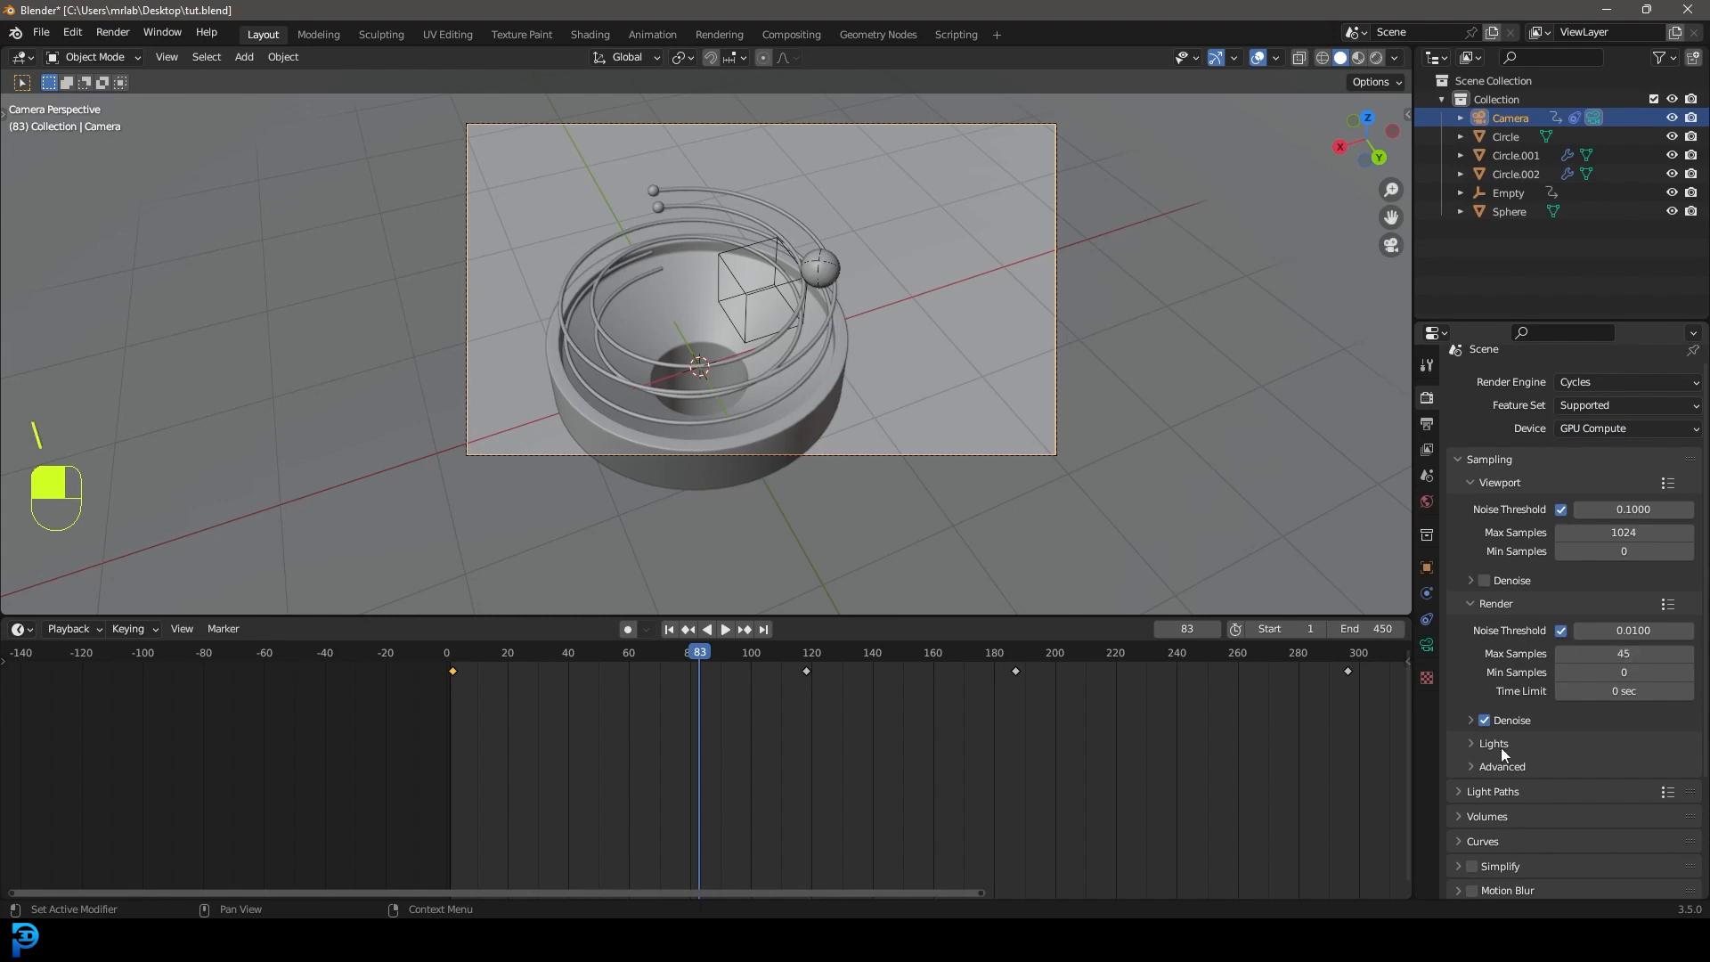
{"action": "scroll", "coordinate": [806, 323], "scroll_direction": "down", "scroll_amount": 1}
{"action": "scroll", "coordinate": [780, 335], "scroll_direction": "up", "scroll_amount": 1}
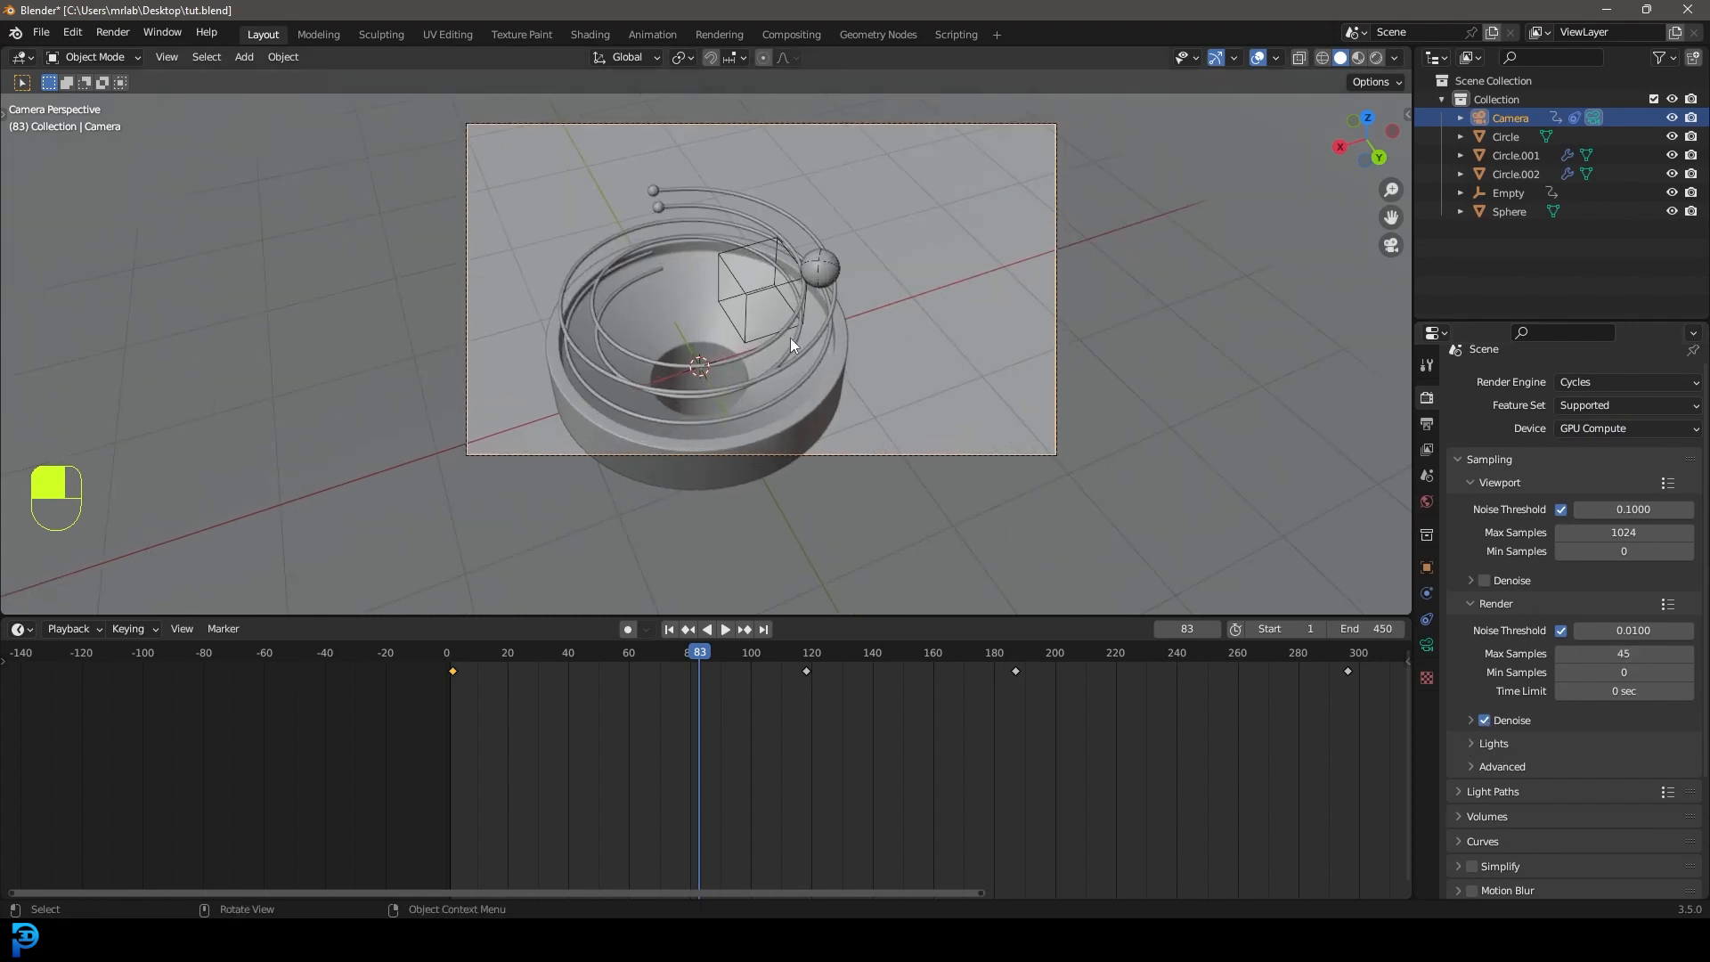
Drive the world colour with a Nishita Sky Texture.
{"action": "left_click", "coordinate": [1428, 502]}
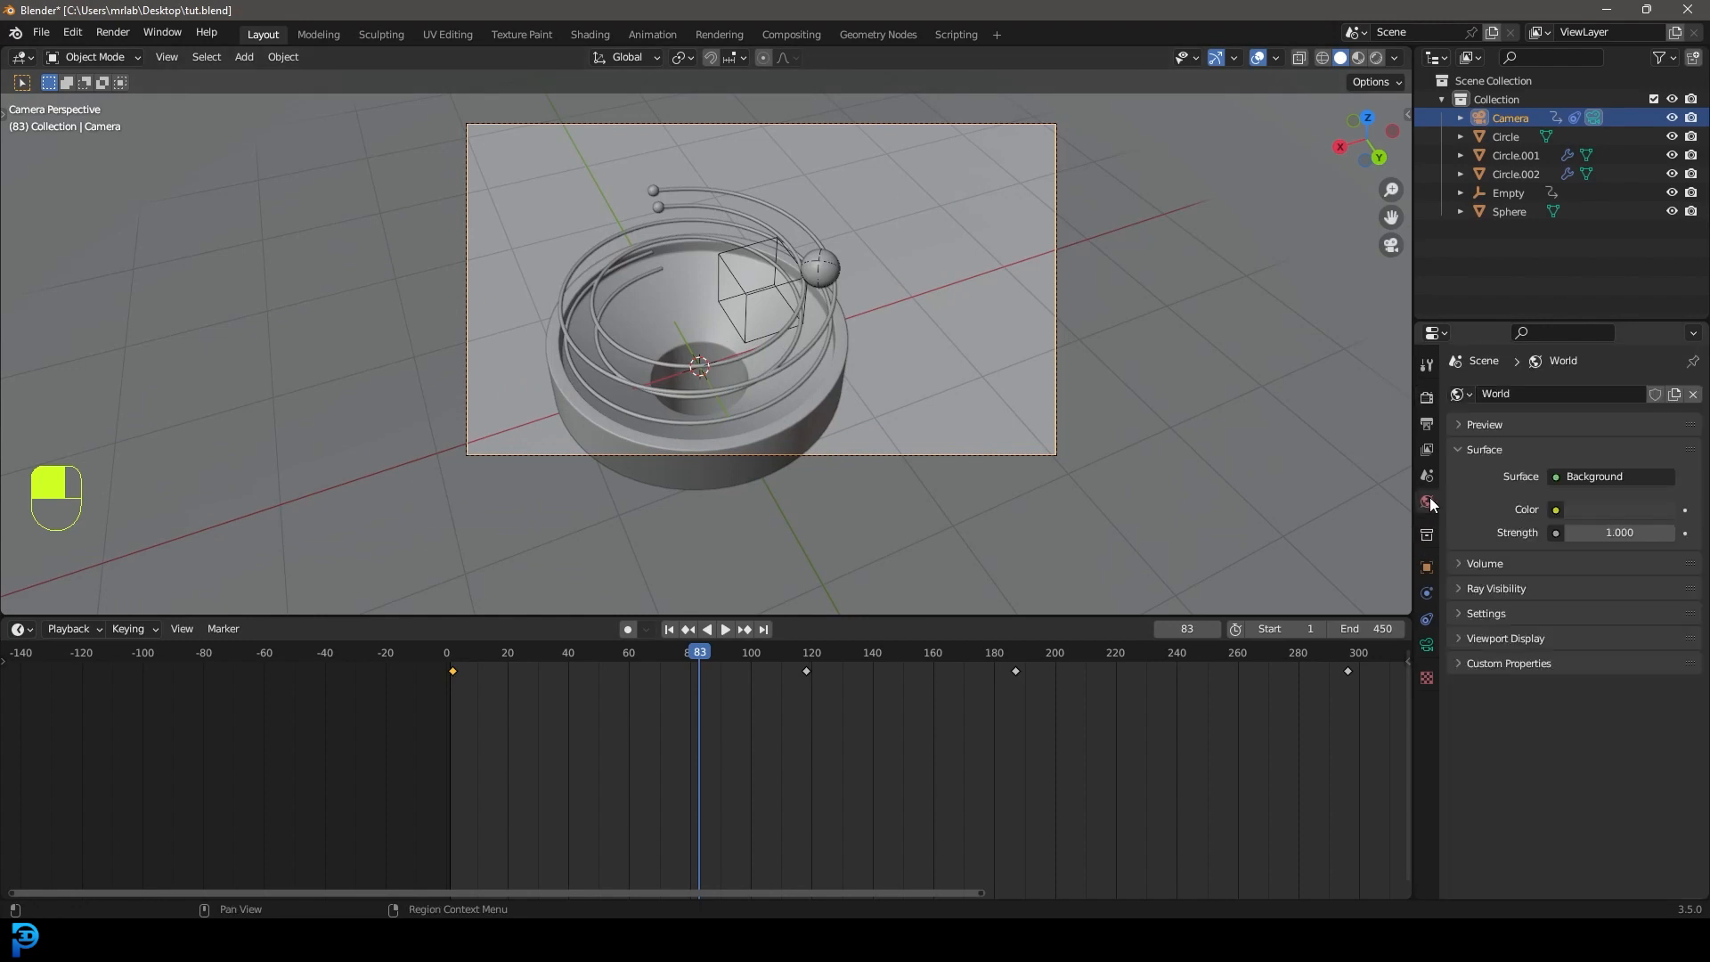
{"action": "left_click", "coordinate": [1555, 510]}
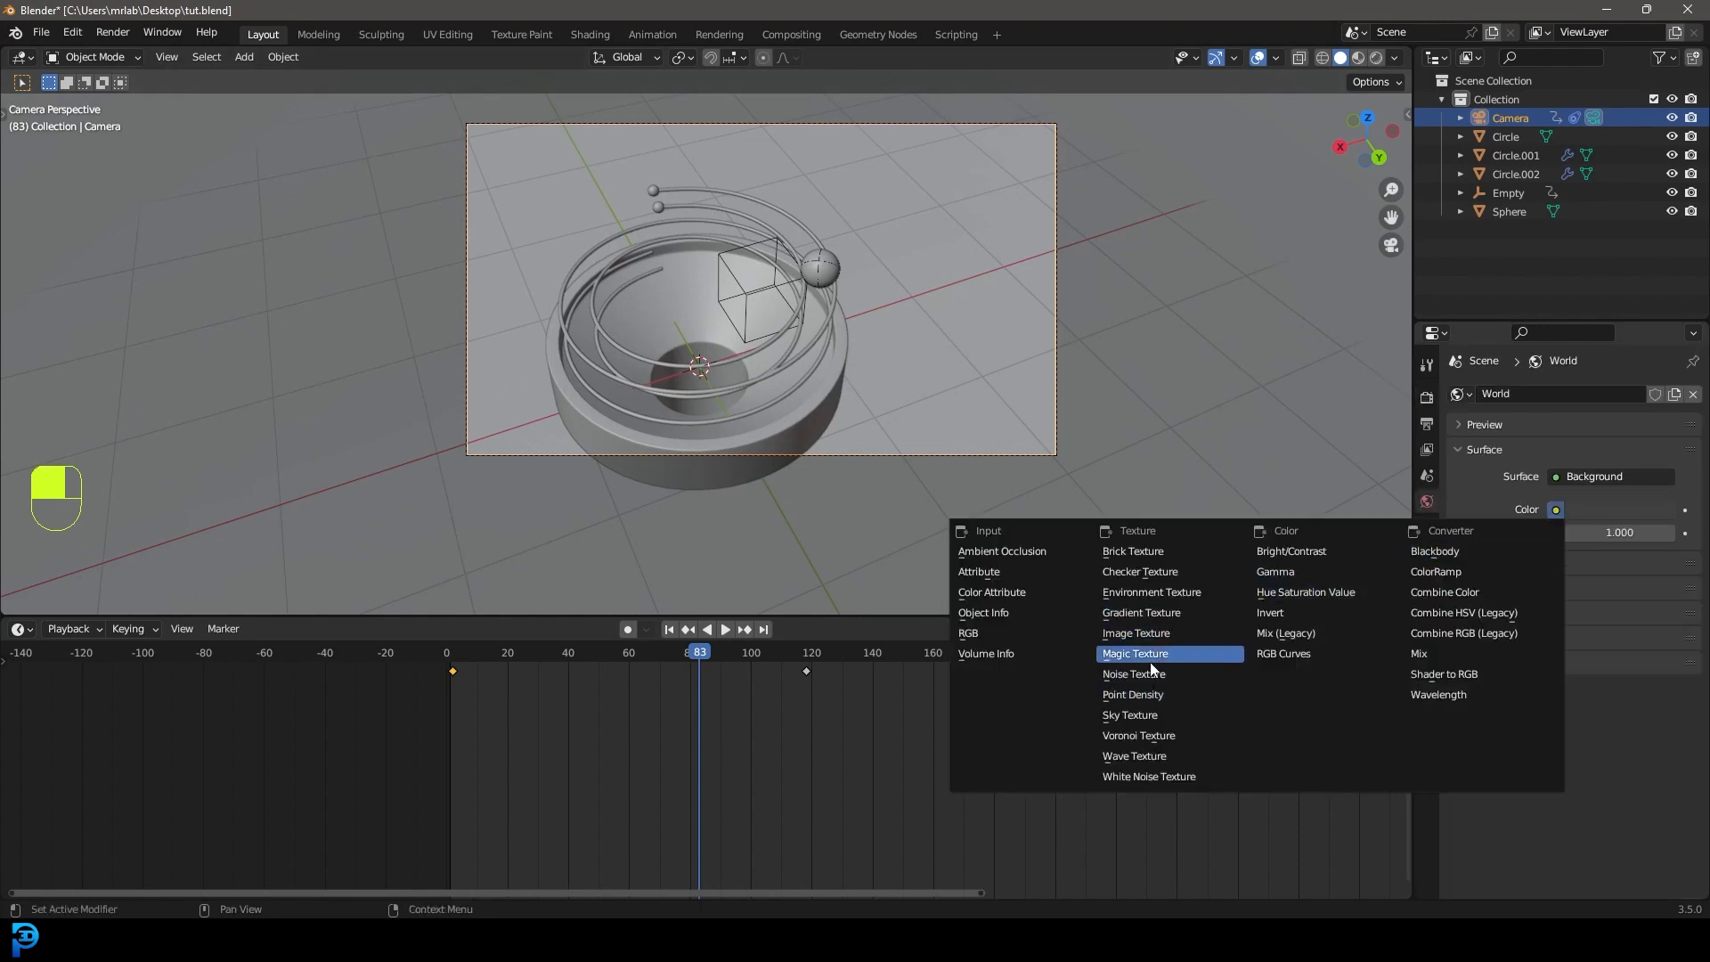
{"action": "left_click", "coordinate": [1144, 717]}
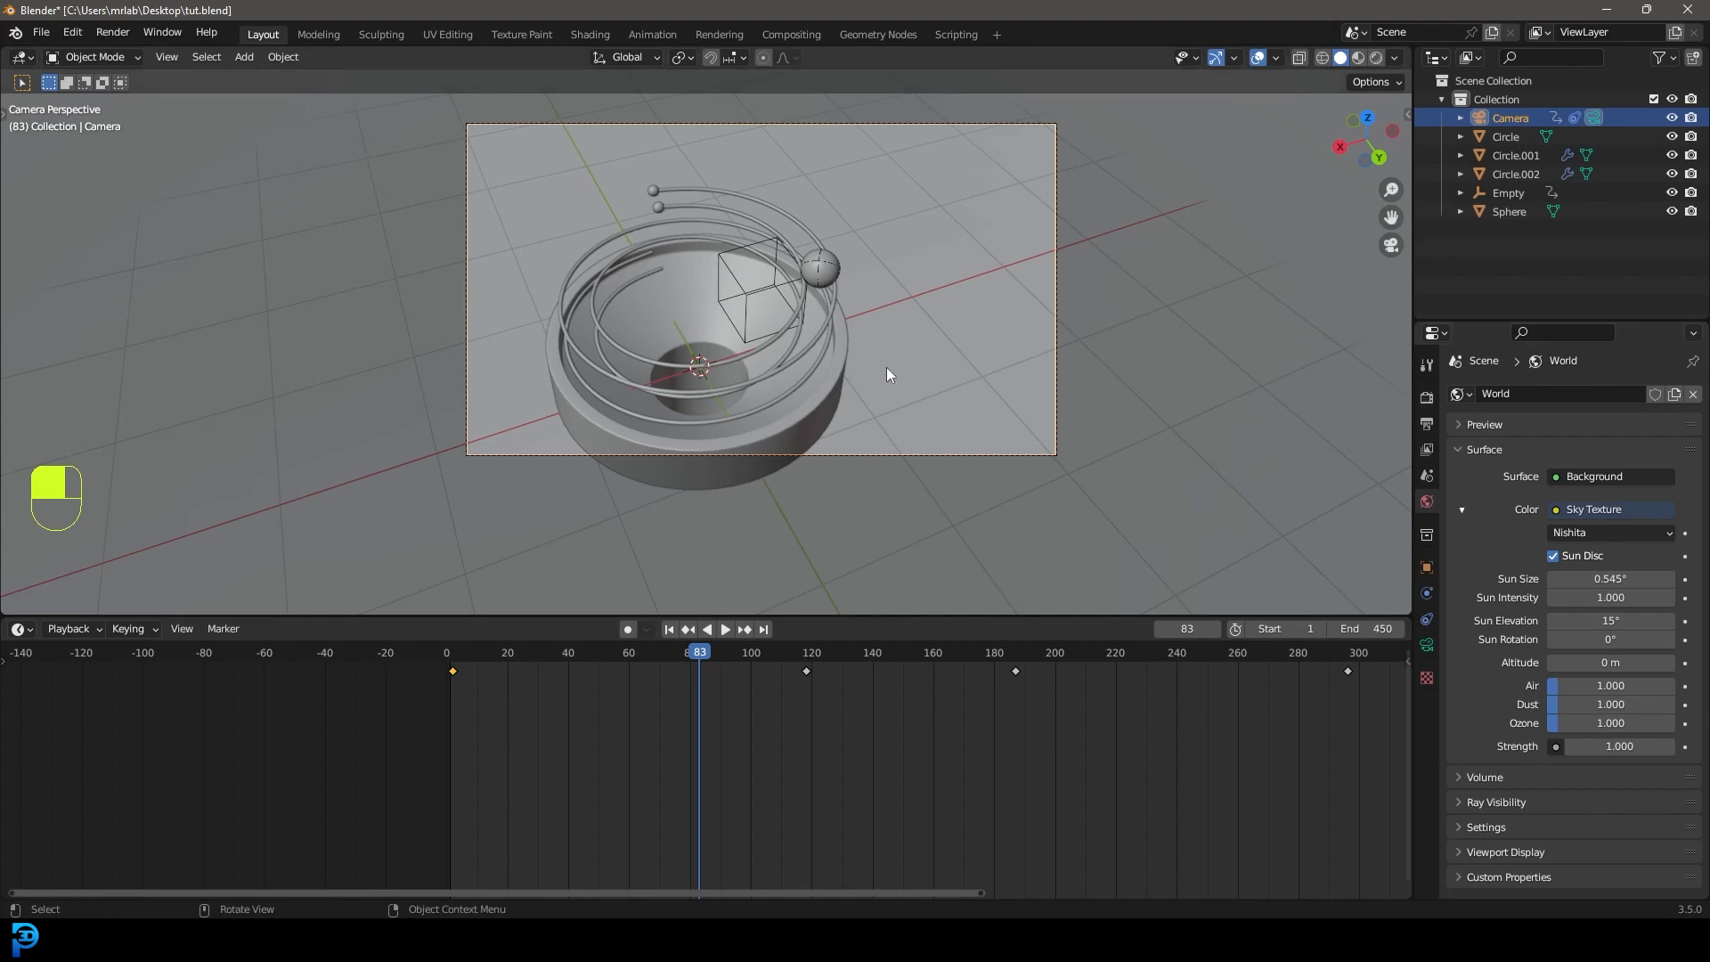
Preview in Rendered shading, limited to a render region around the camera frame.
{"action": "key", "text": "z"}
{"action": "left_click", "coordinate": [910, 266]}
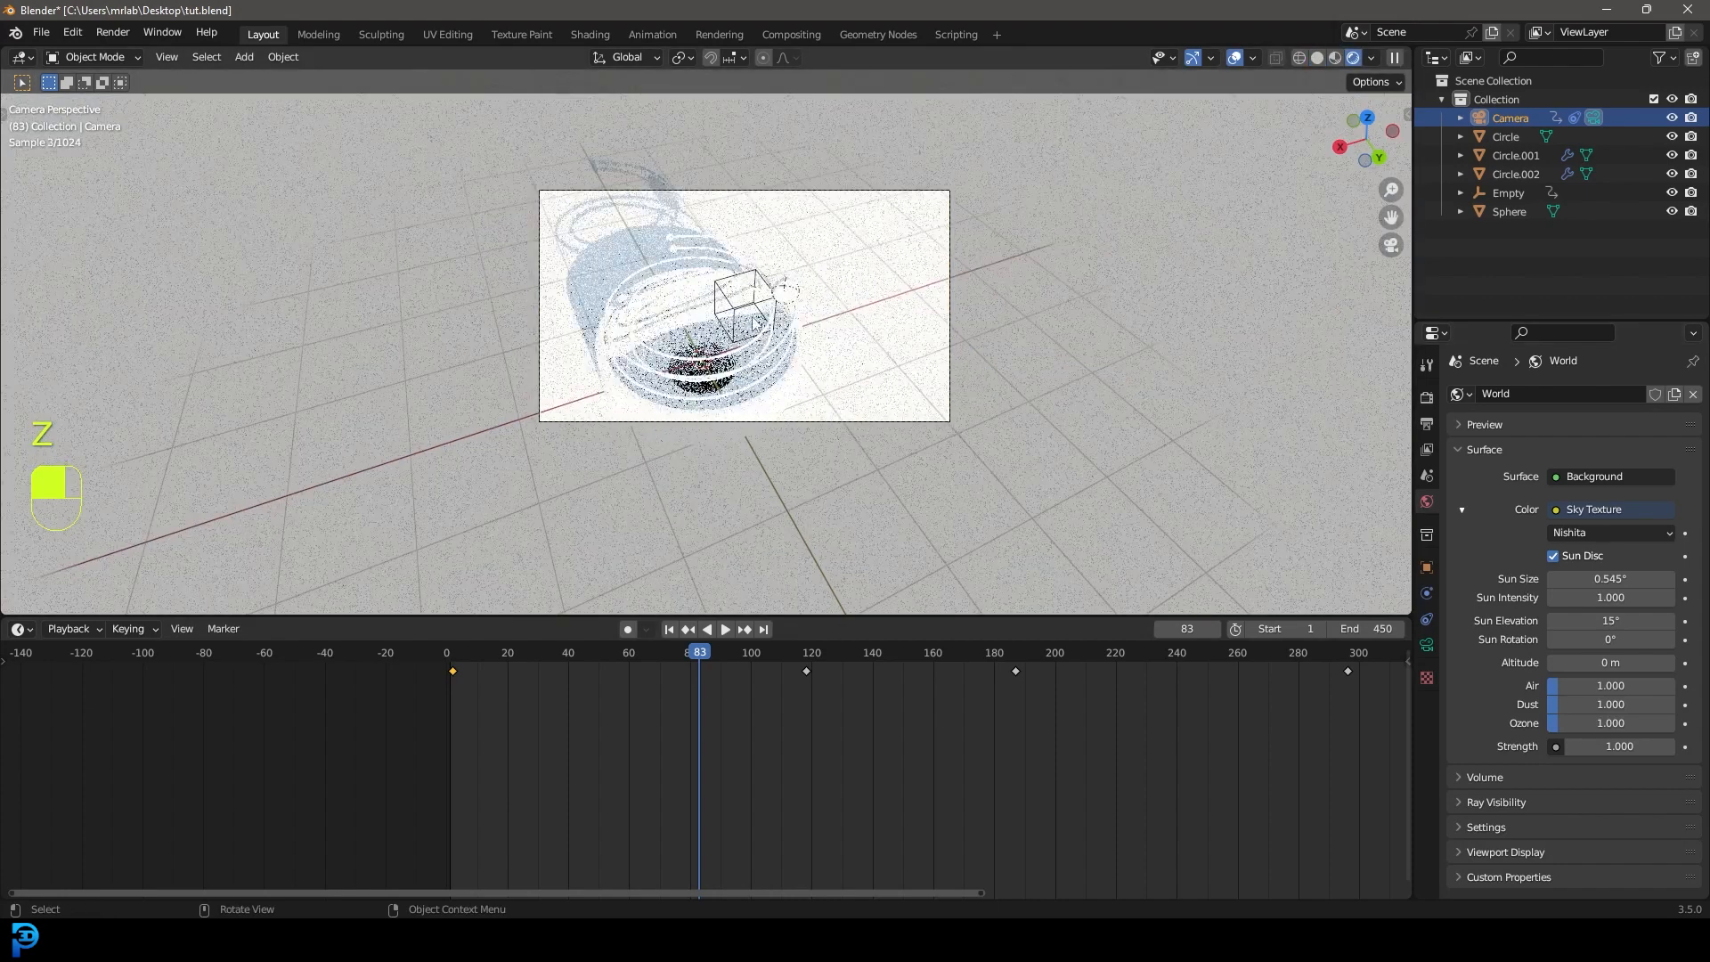
{"action": "key", "text": "ctrl+b"}
{"action": "left_click_drag", "start_coordinate": [435, 531], "coordinate": [1184, 78]}
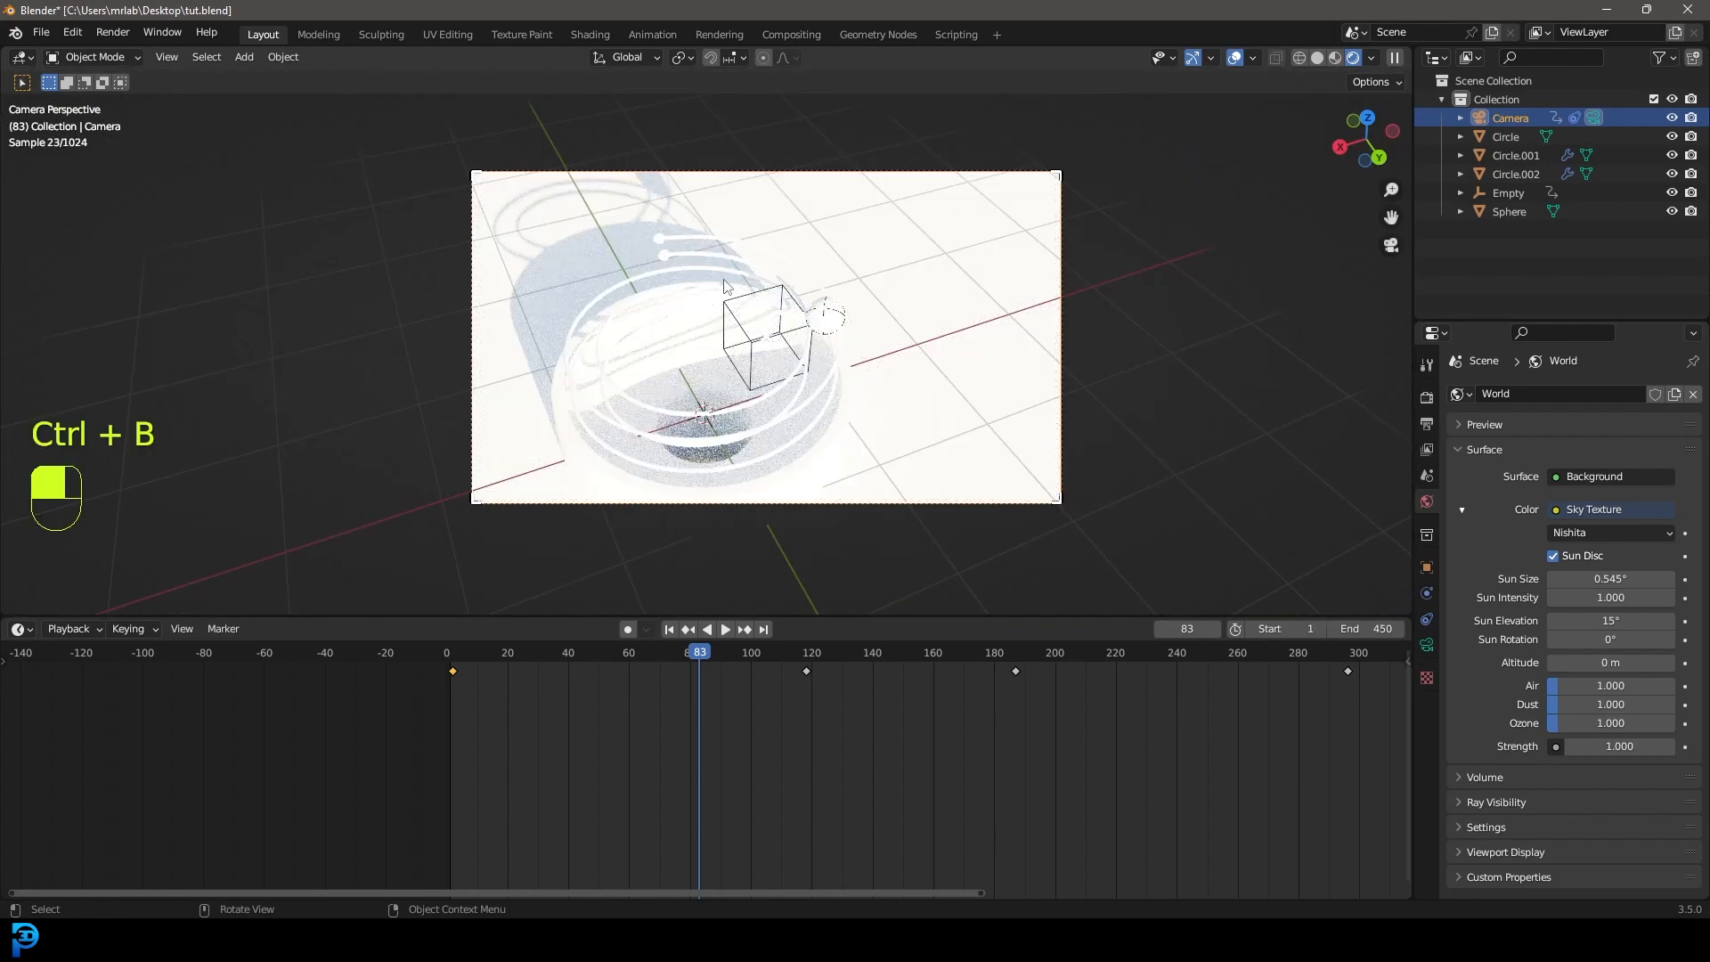
{"action": "scroll", "coordinate": [765, 299], "scroll_direction": "up", "scroll_amount": 2}
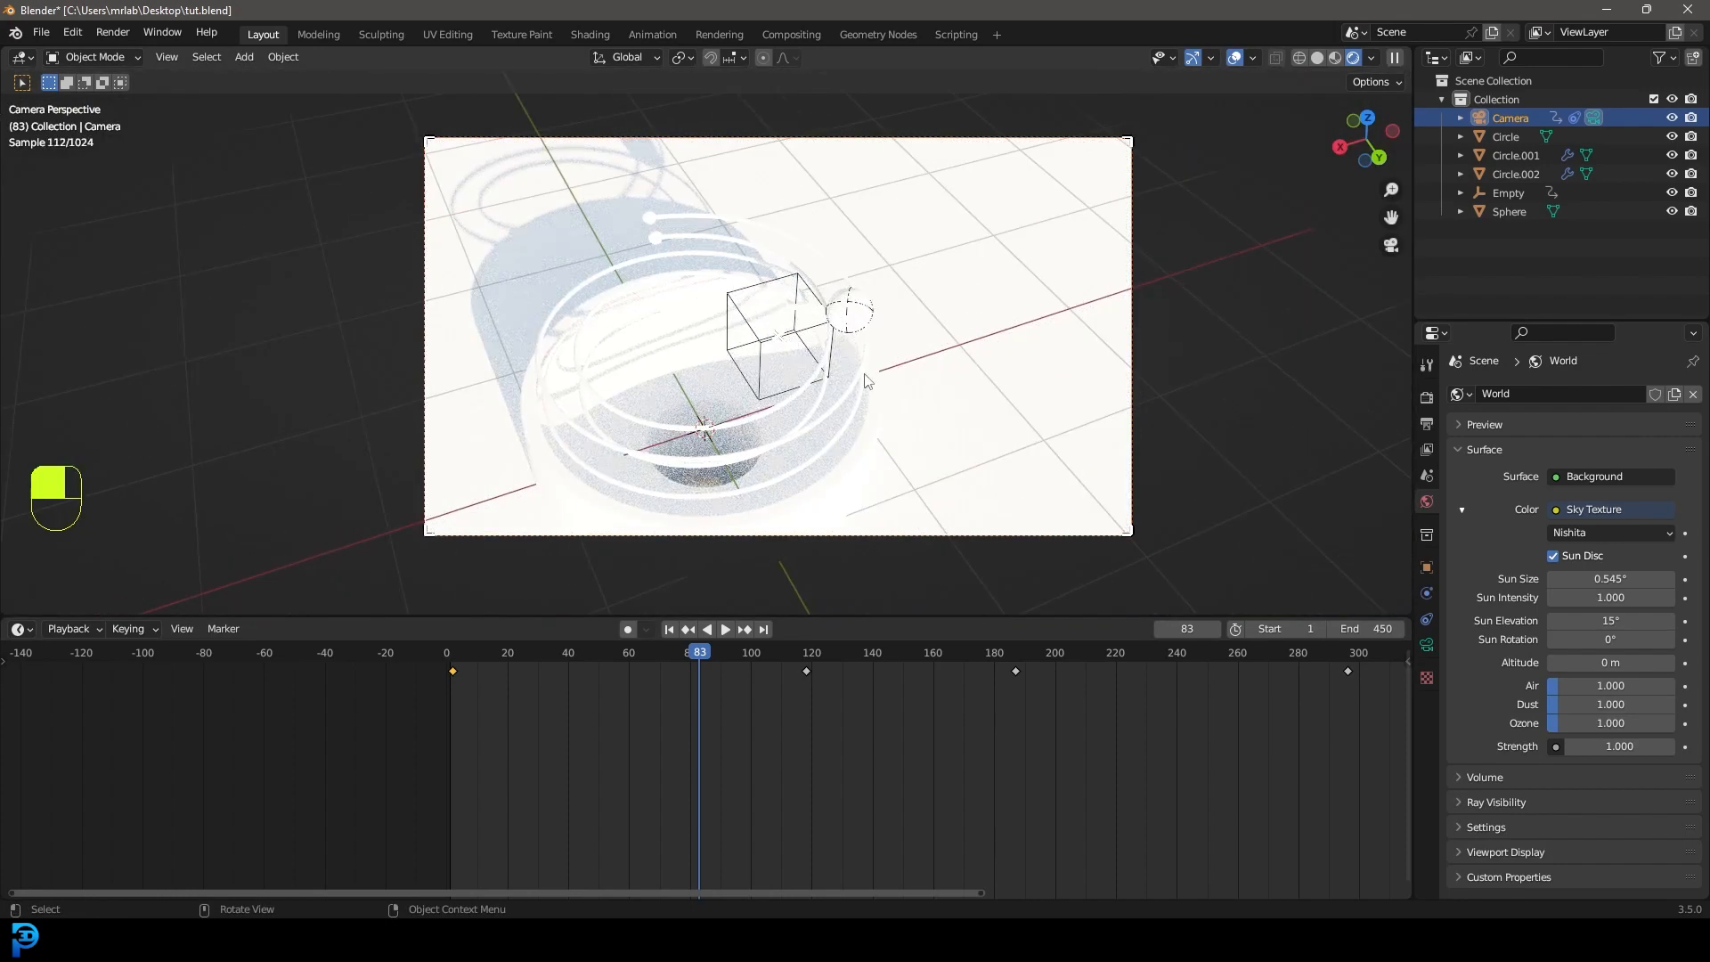
{"action": "key", "text": "shift+a"}
Add an Area light and raise it above the spiral tower.
{"action": "mouse_move", "coordinate": [837, 416]}
{"action": "left_click", "coordinate": [935, 481]}
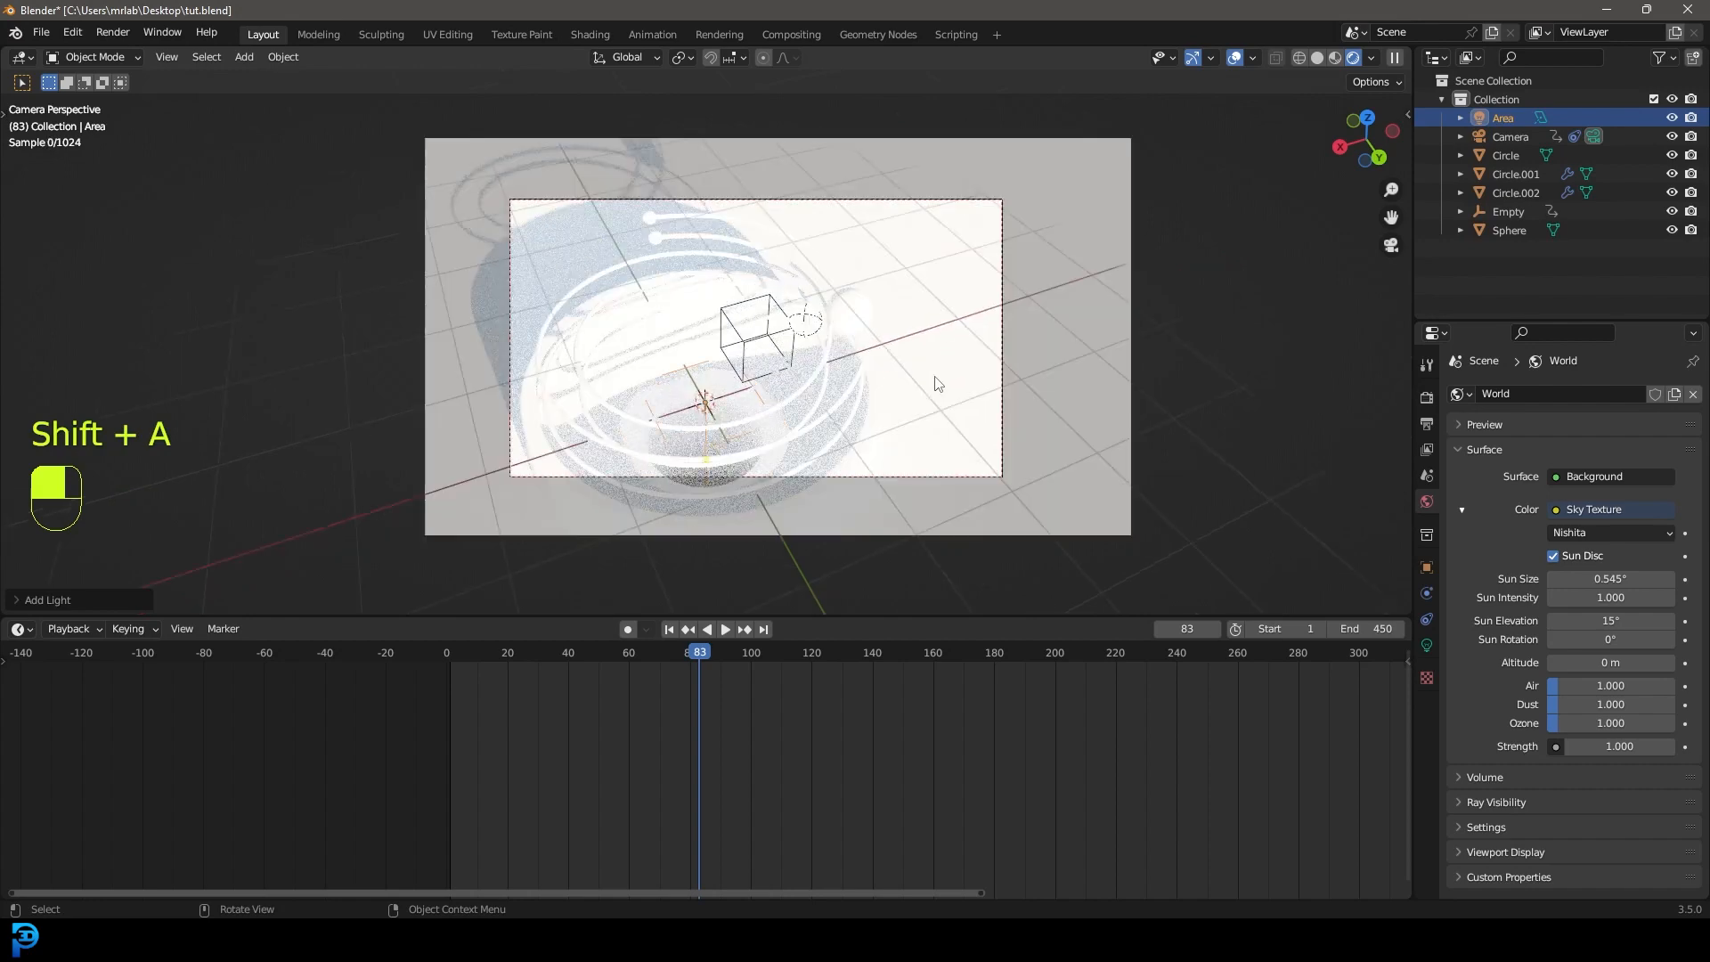
{"action": "scroll", "coordinate": [937, 383], "scroll_direction": "down", "scroll_amount": 2}
{"action": "key", "text": "g"}
{"action": "left_click", "coordinate": [896, 163]}
{"action": "key", "text": "z"}
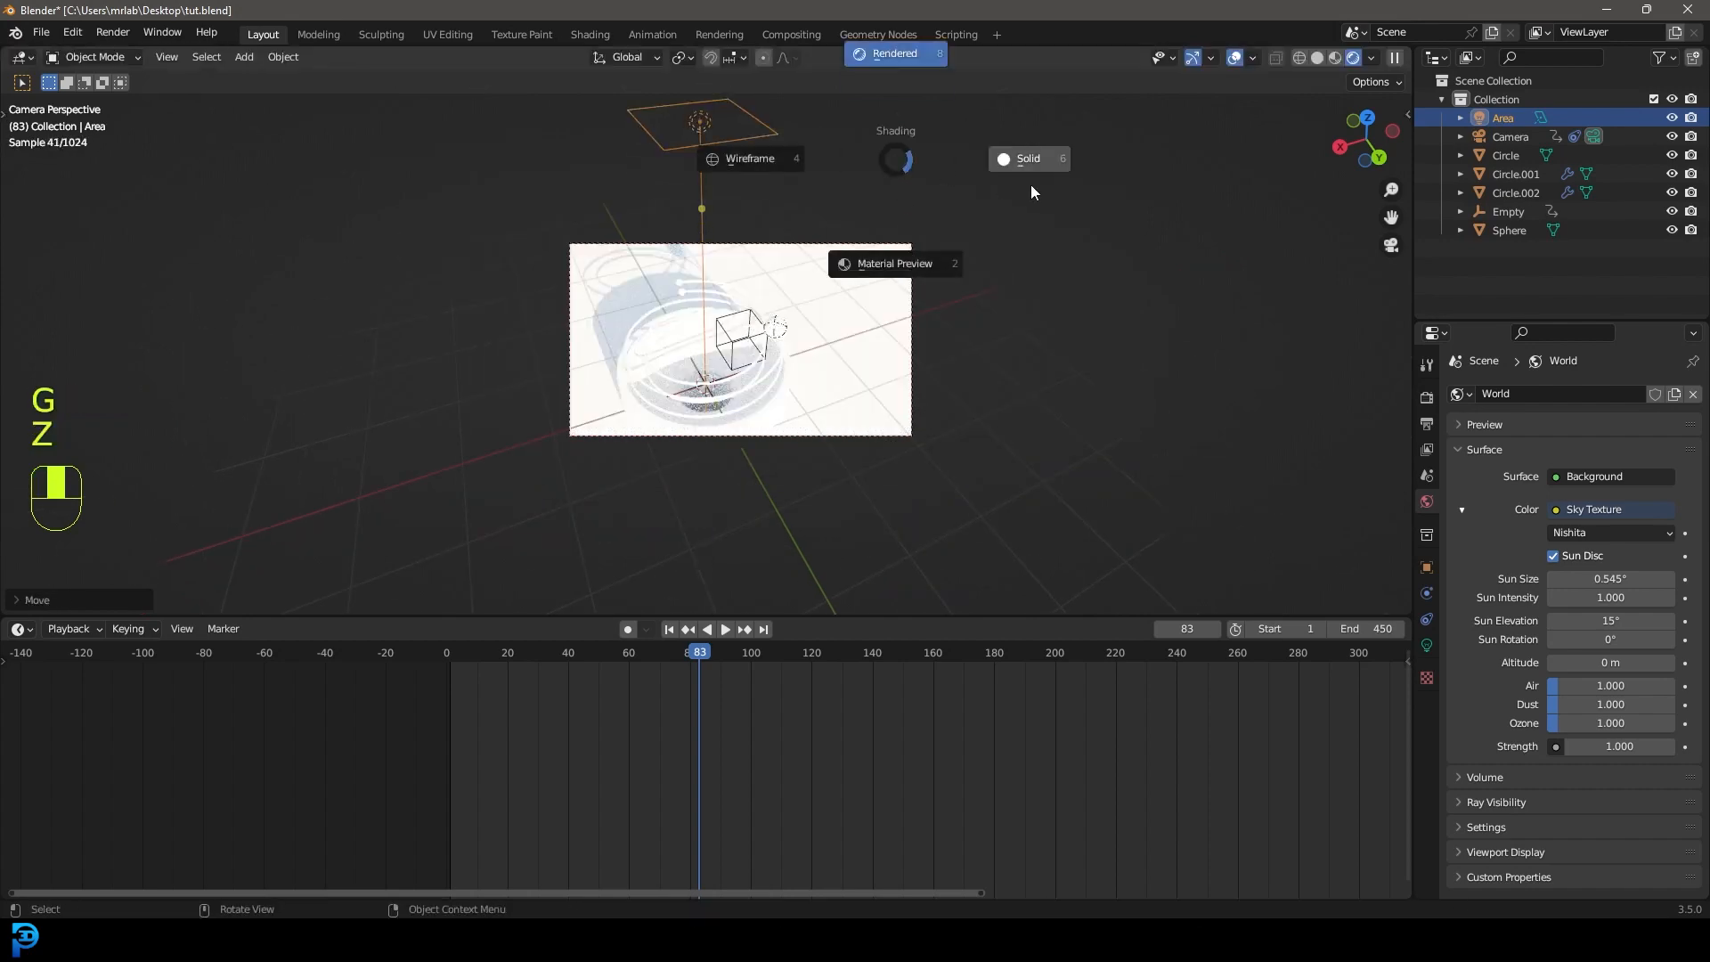
{"action": "left_click", "coordinate": [1030, 191]}
{"action": "mouse_move", "coordinate": [801, 264]}
{"action": "middle_mouse_down"}
{"action": "mouse_move", "coordinate": [852, 248]}
{"action": "mouse_move", "coordinate": [674, 206]}
{"action": "middle_mouse_up"}
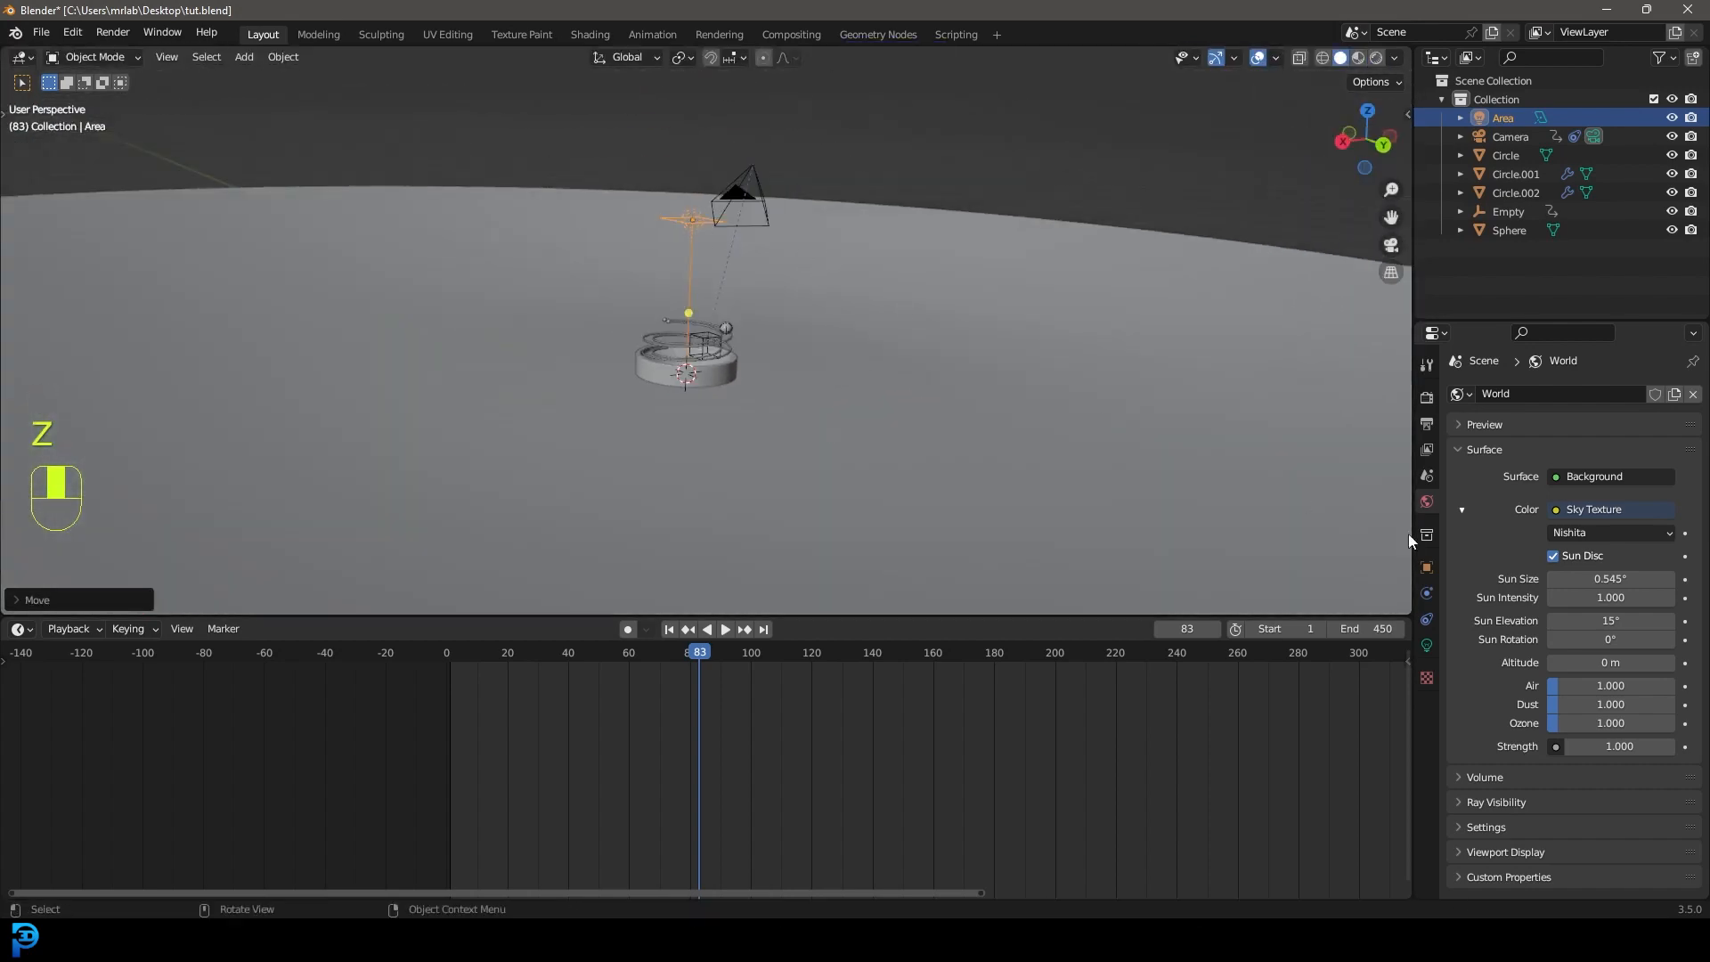
Set the Area light's size (2.5 m square) in its light settings.
{"action": "left_click", "coordinate": [1426, 644]}
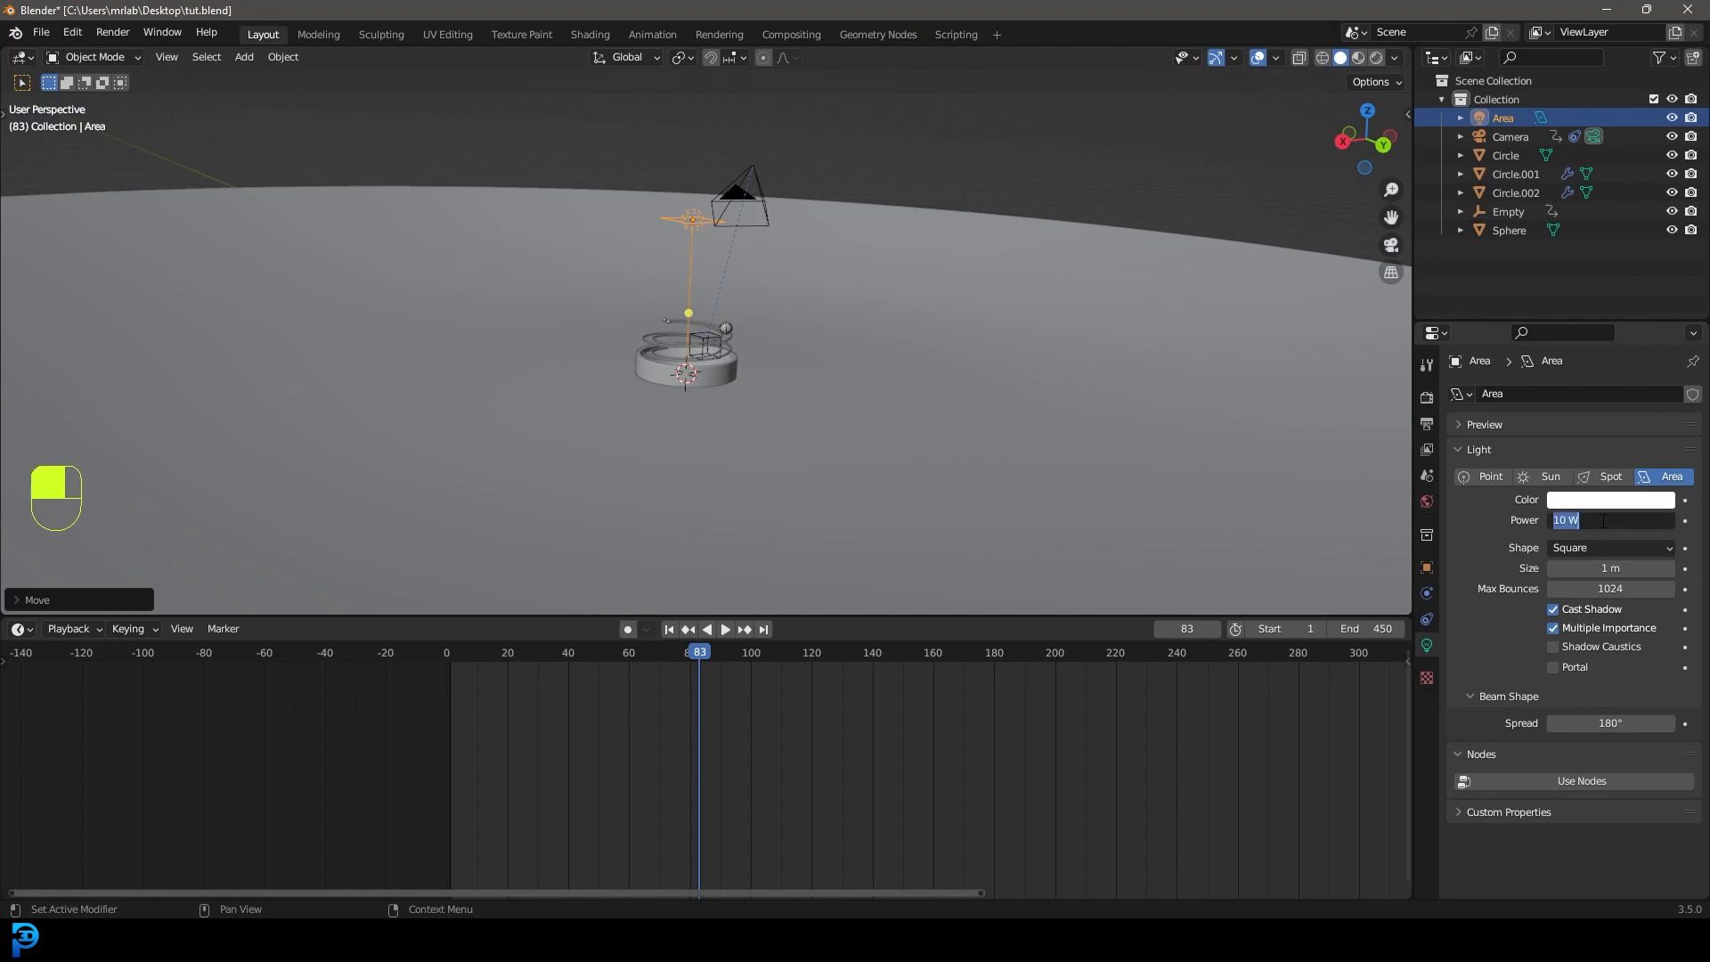
{"action": "left_click", "coordinate": [1615, 568]}
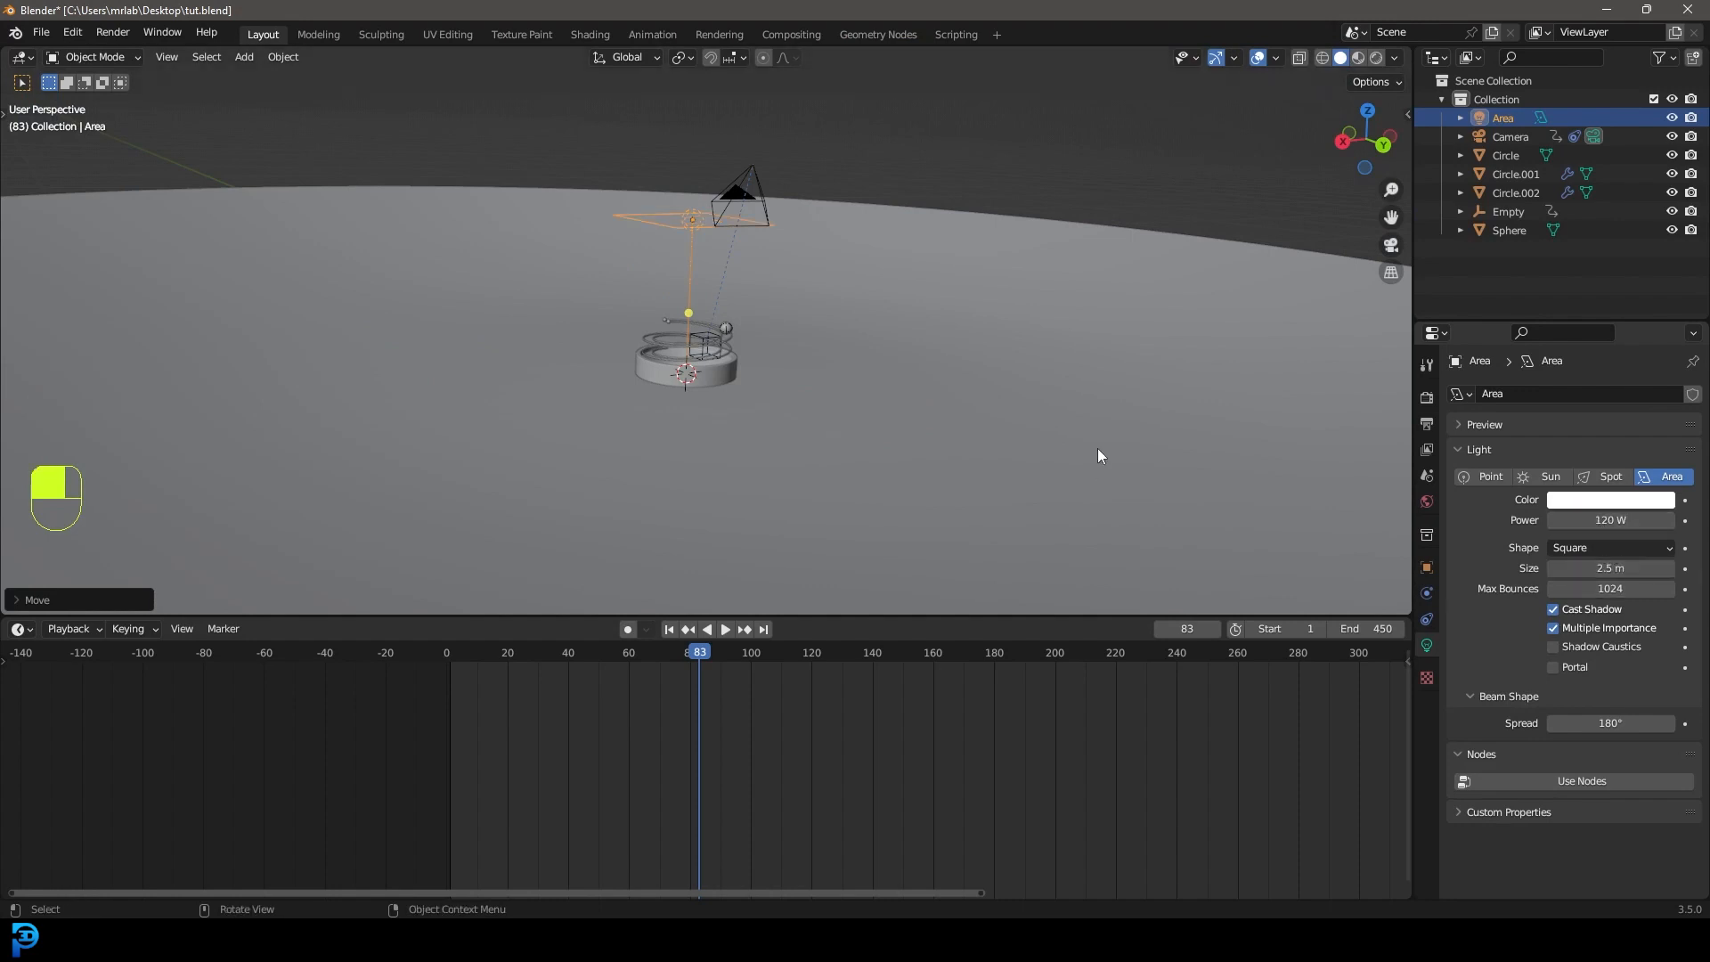
{"action": "key", "text": "KP_3"}
{"action": "scroll", "coordinate": [846, 347], "scroll_direction": "up", "scroll_amount": 4}
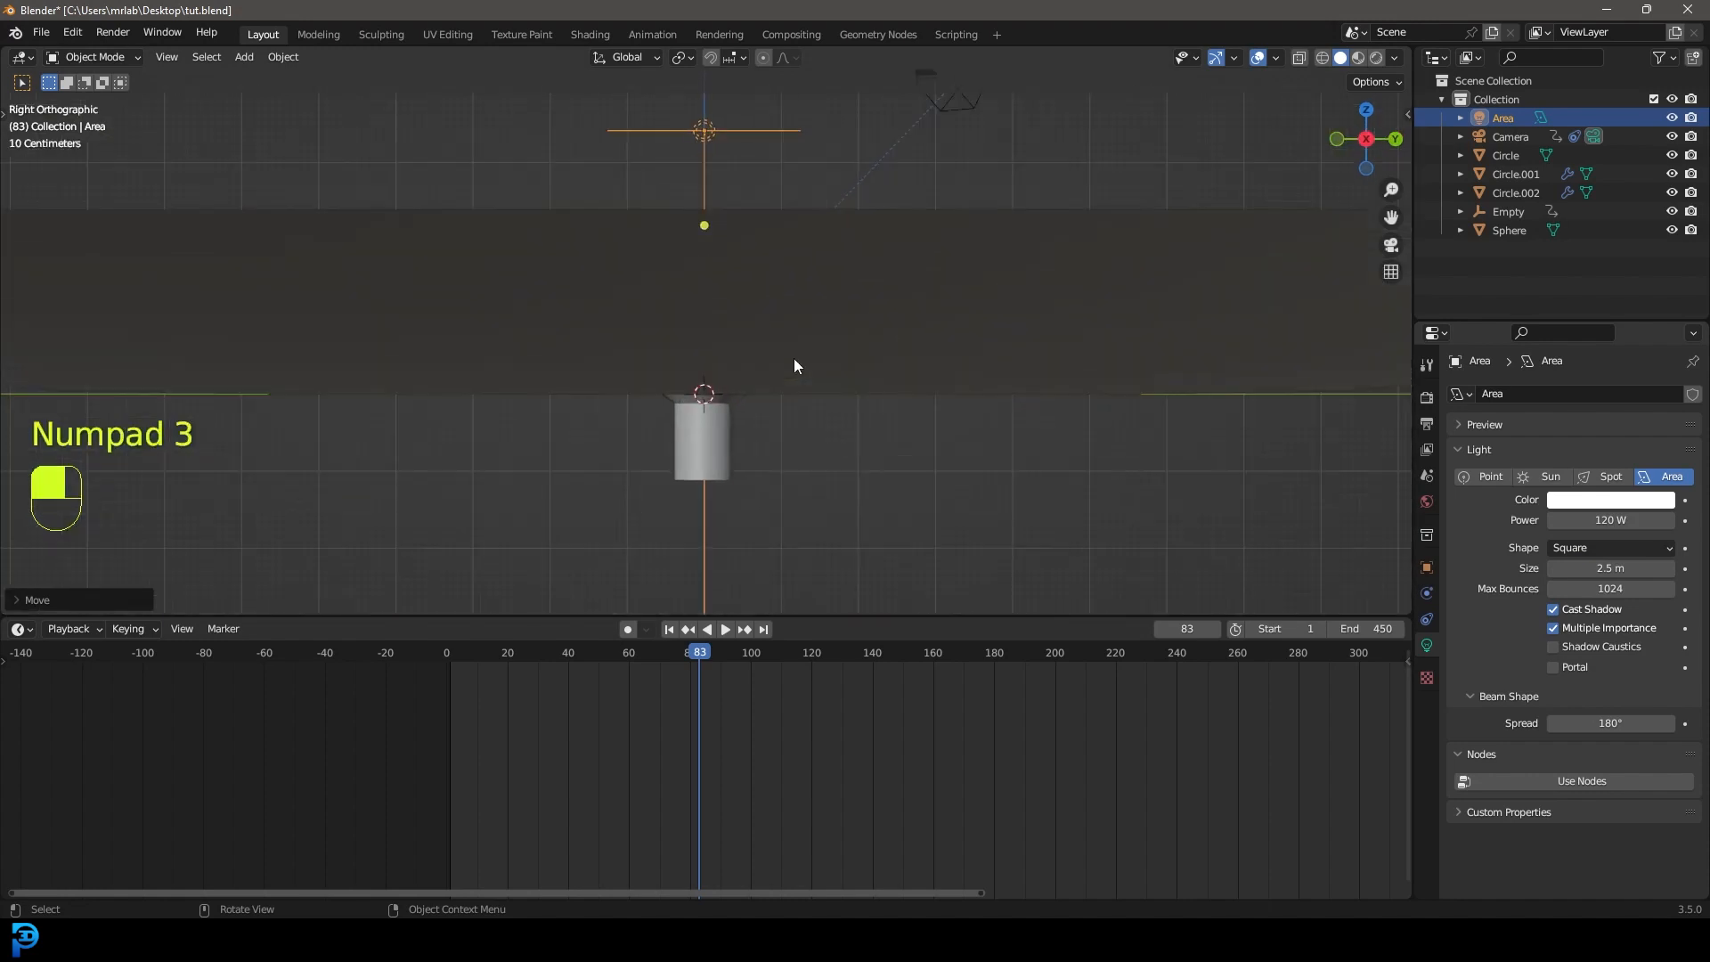
{"action": "key", "text": "z"}
Duplicate the Area light, rotate the copy, and check it in Rendered shading.
{"action": "key", "text": "shift+d"}
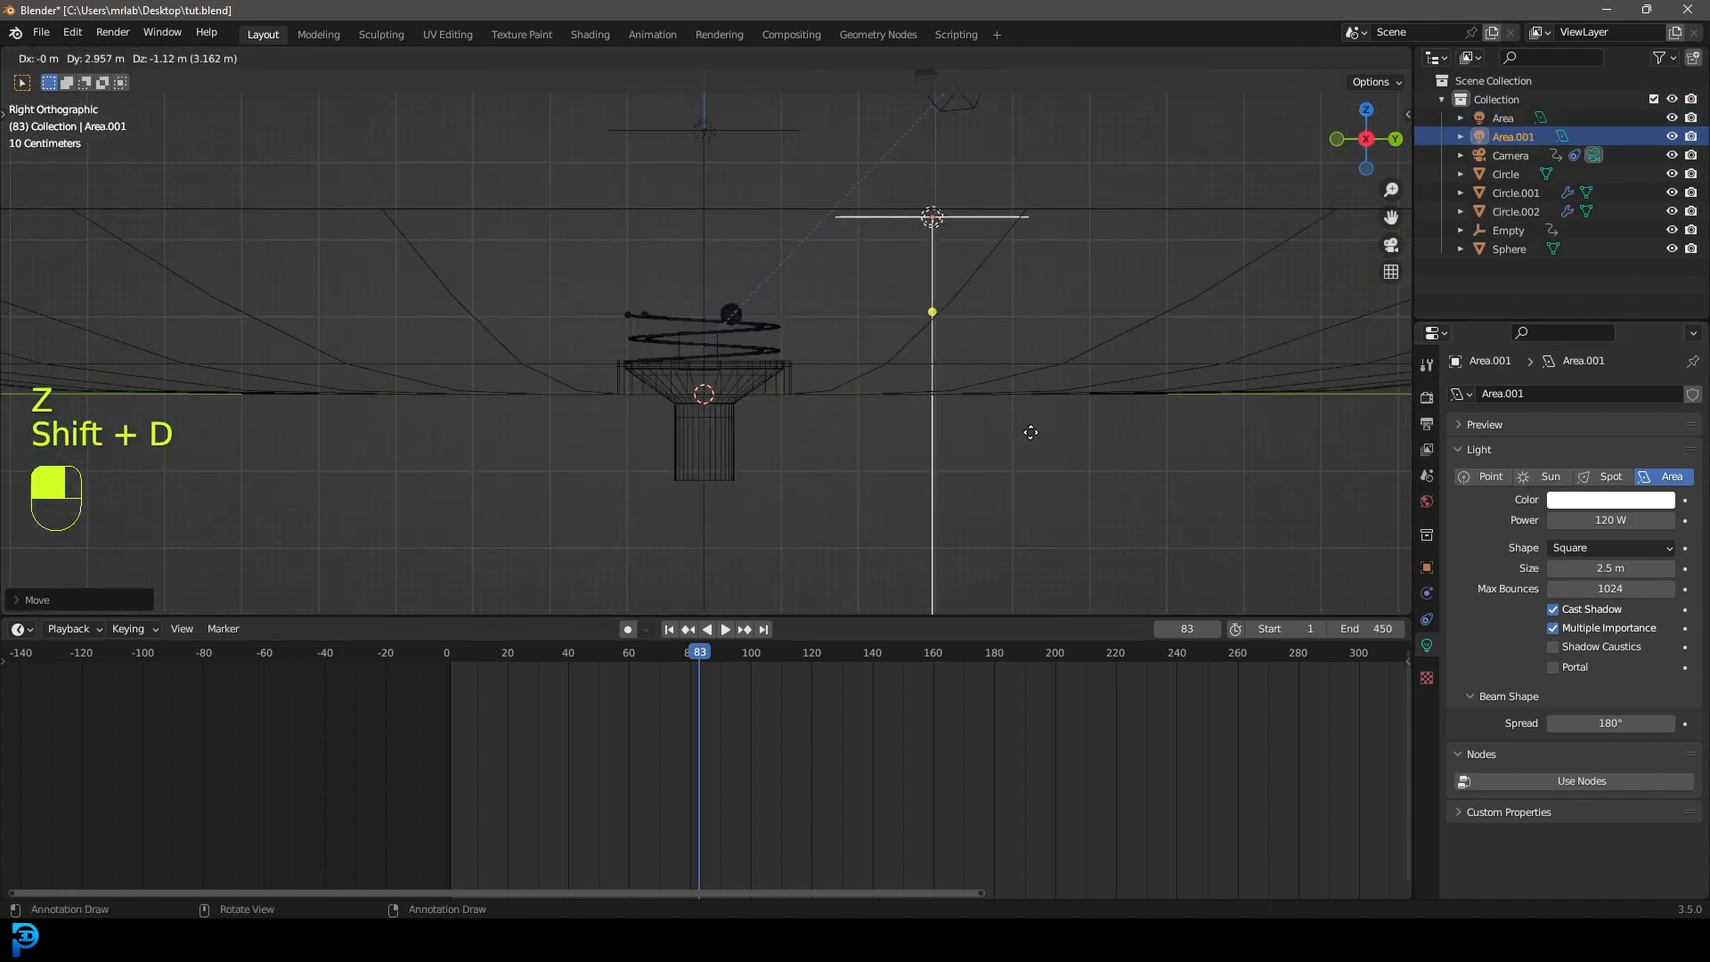
{"action": "key", "text": "r"}
{"action": "left_click", "coordinate": [794, 431]}
{"action": "key", "text": "KP_0"}
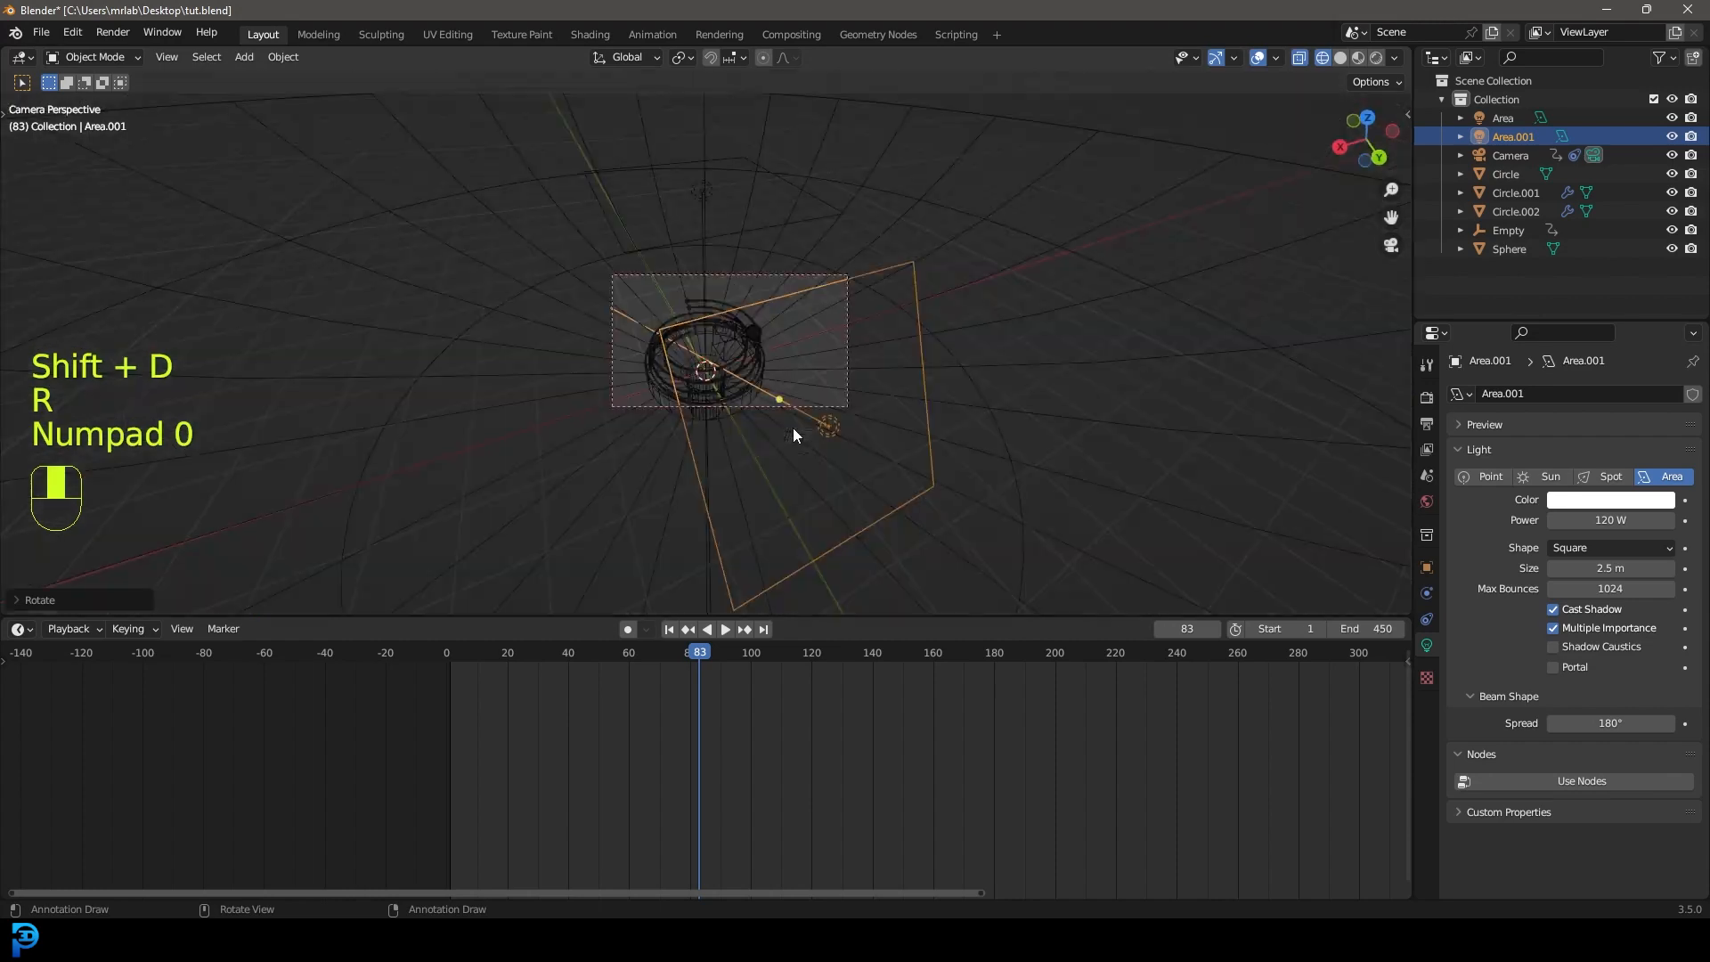
{"action": "scroll", "coordinate": [811, 405], "scroll_direction": "up", "scroll_amount": 2}
{"action": "key", "text": "z"}
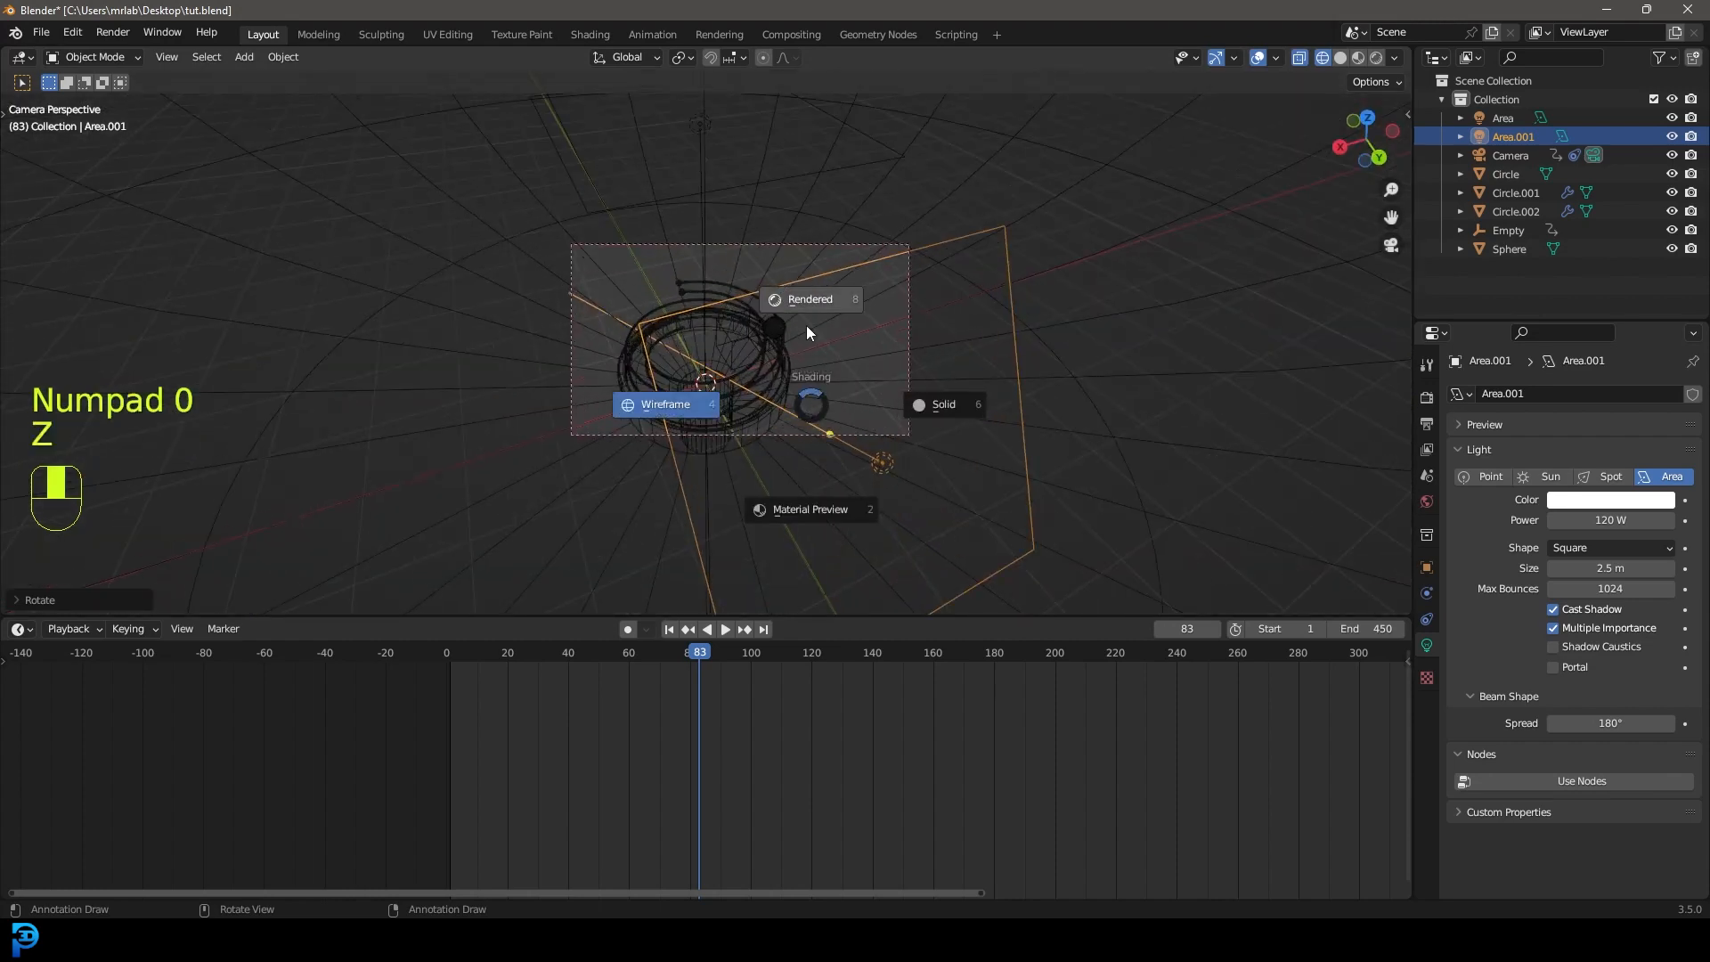
{"action": "left_click", "coordinate": [807, 314]}
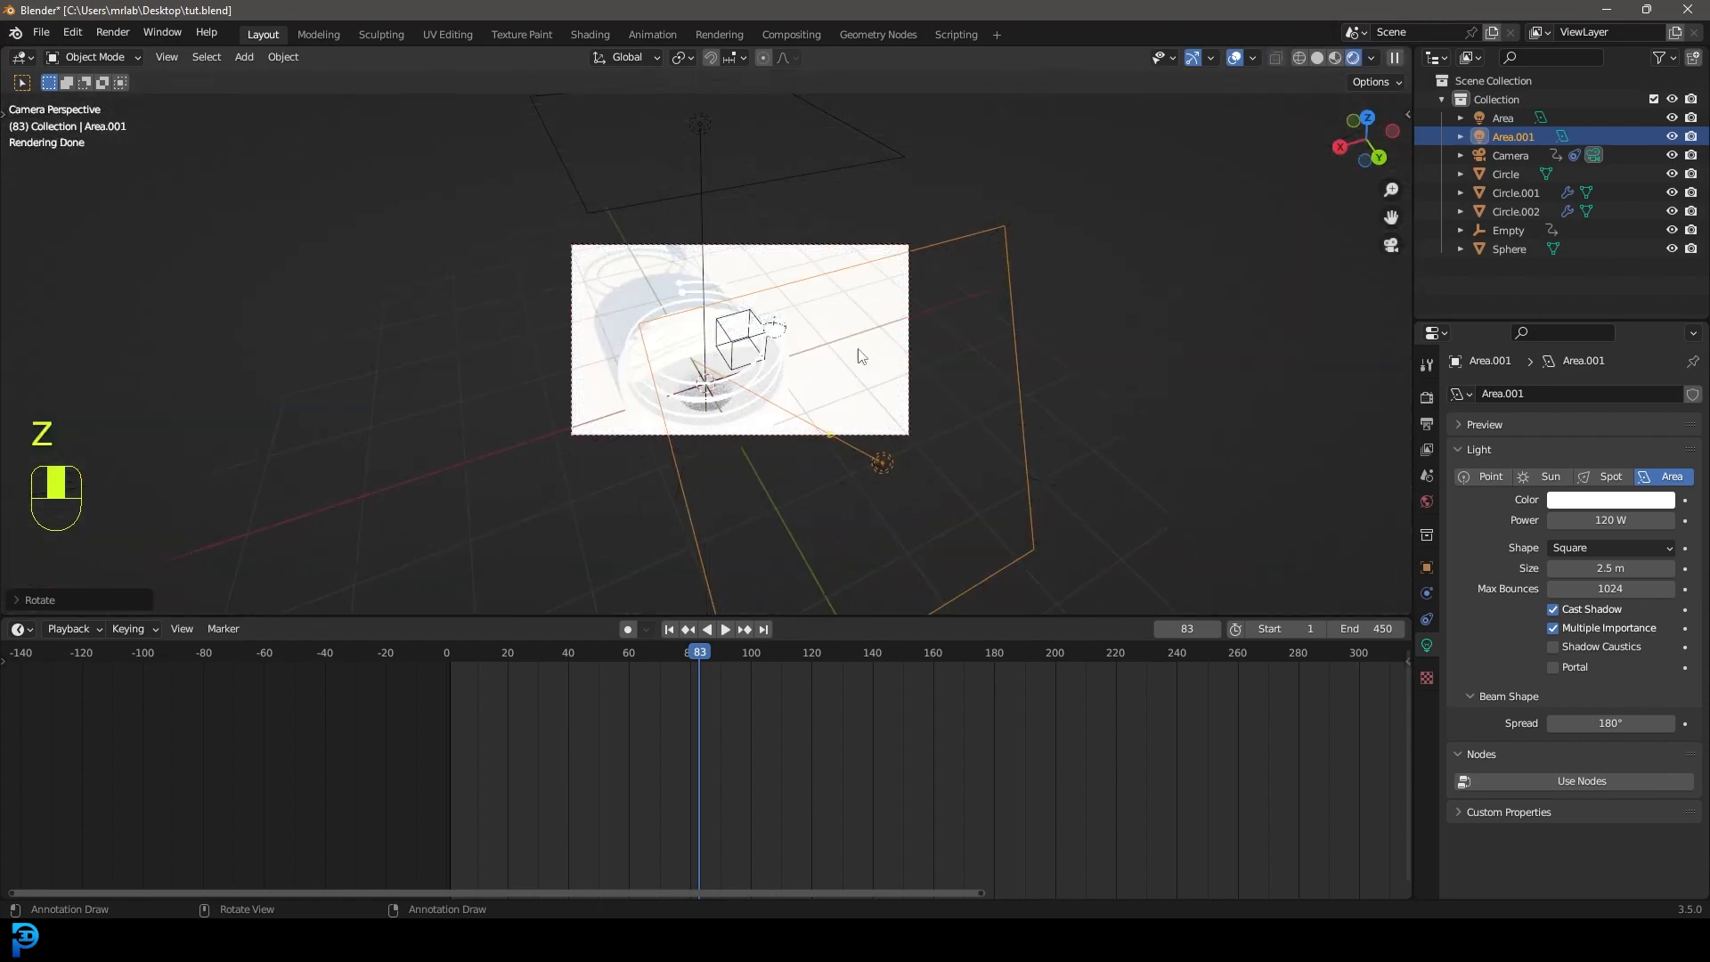
From top view, turn the second light toward the tower's upper right, then return to camera Solid view.
{"action": "key", "text": "KP_7"}
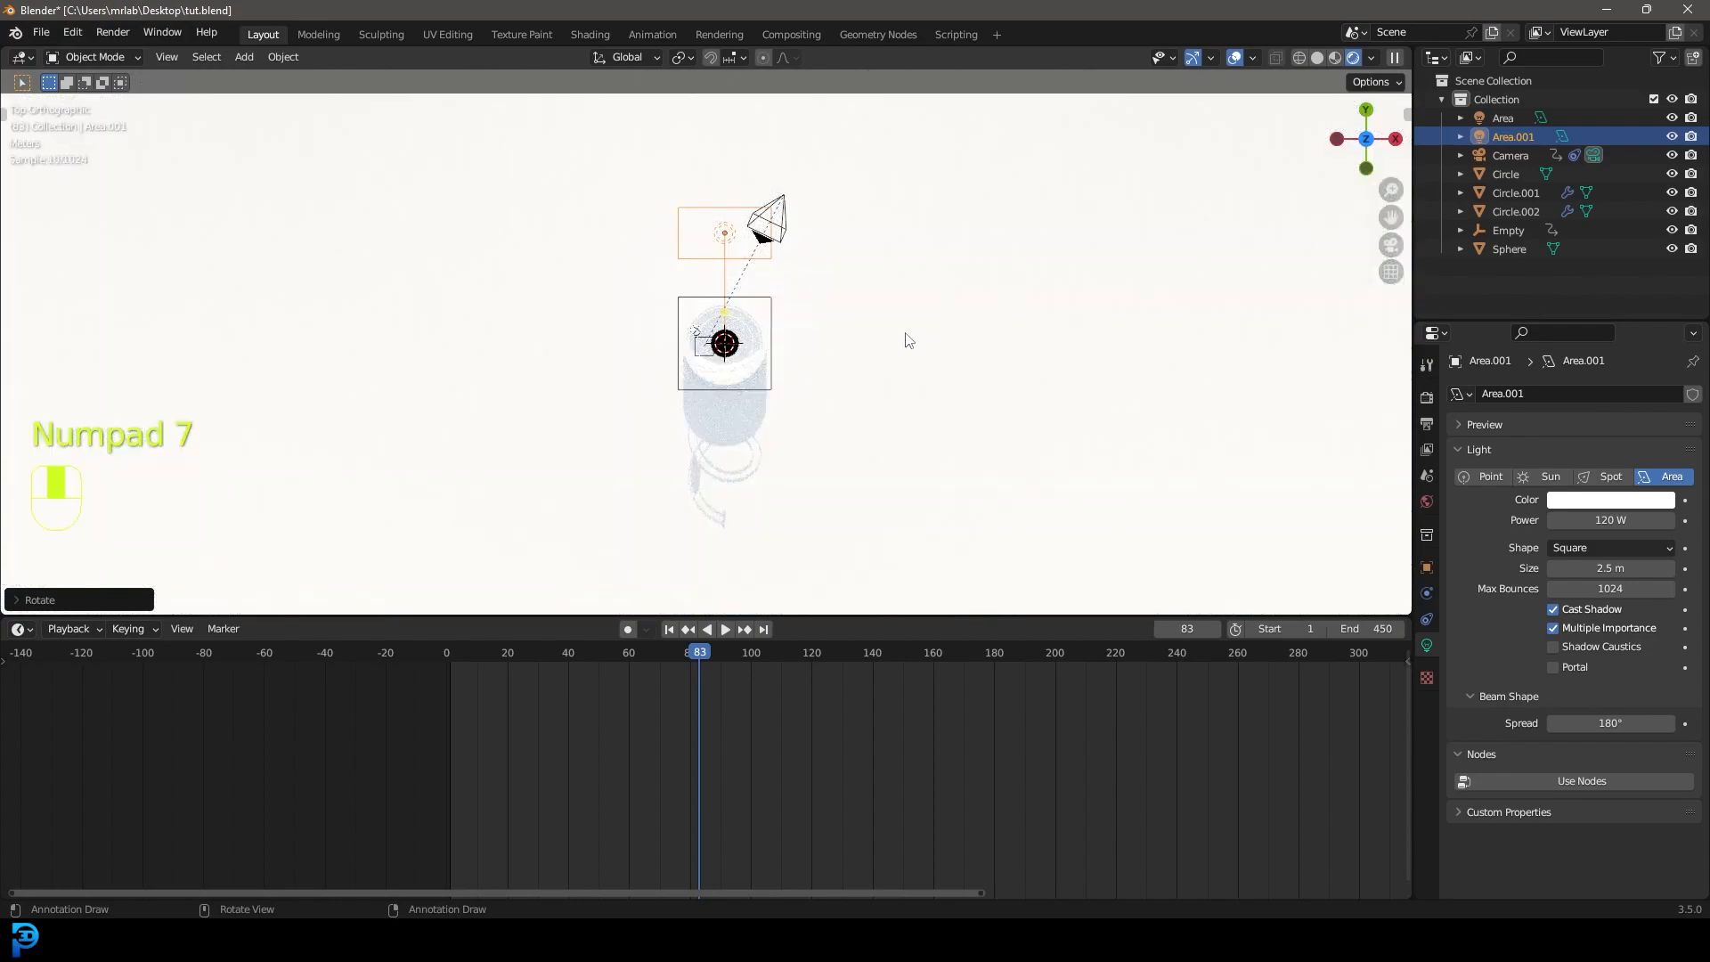
{"action": "key", "text": "g"}
{"action": "key", "text": "r"}
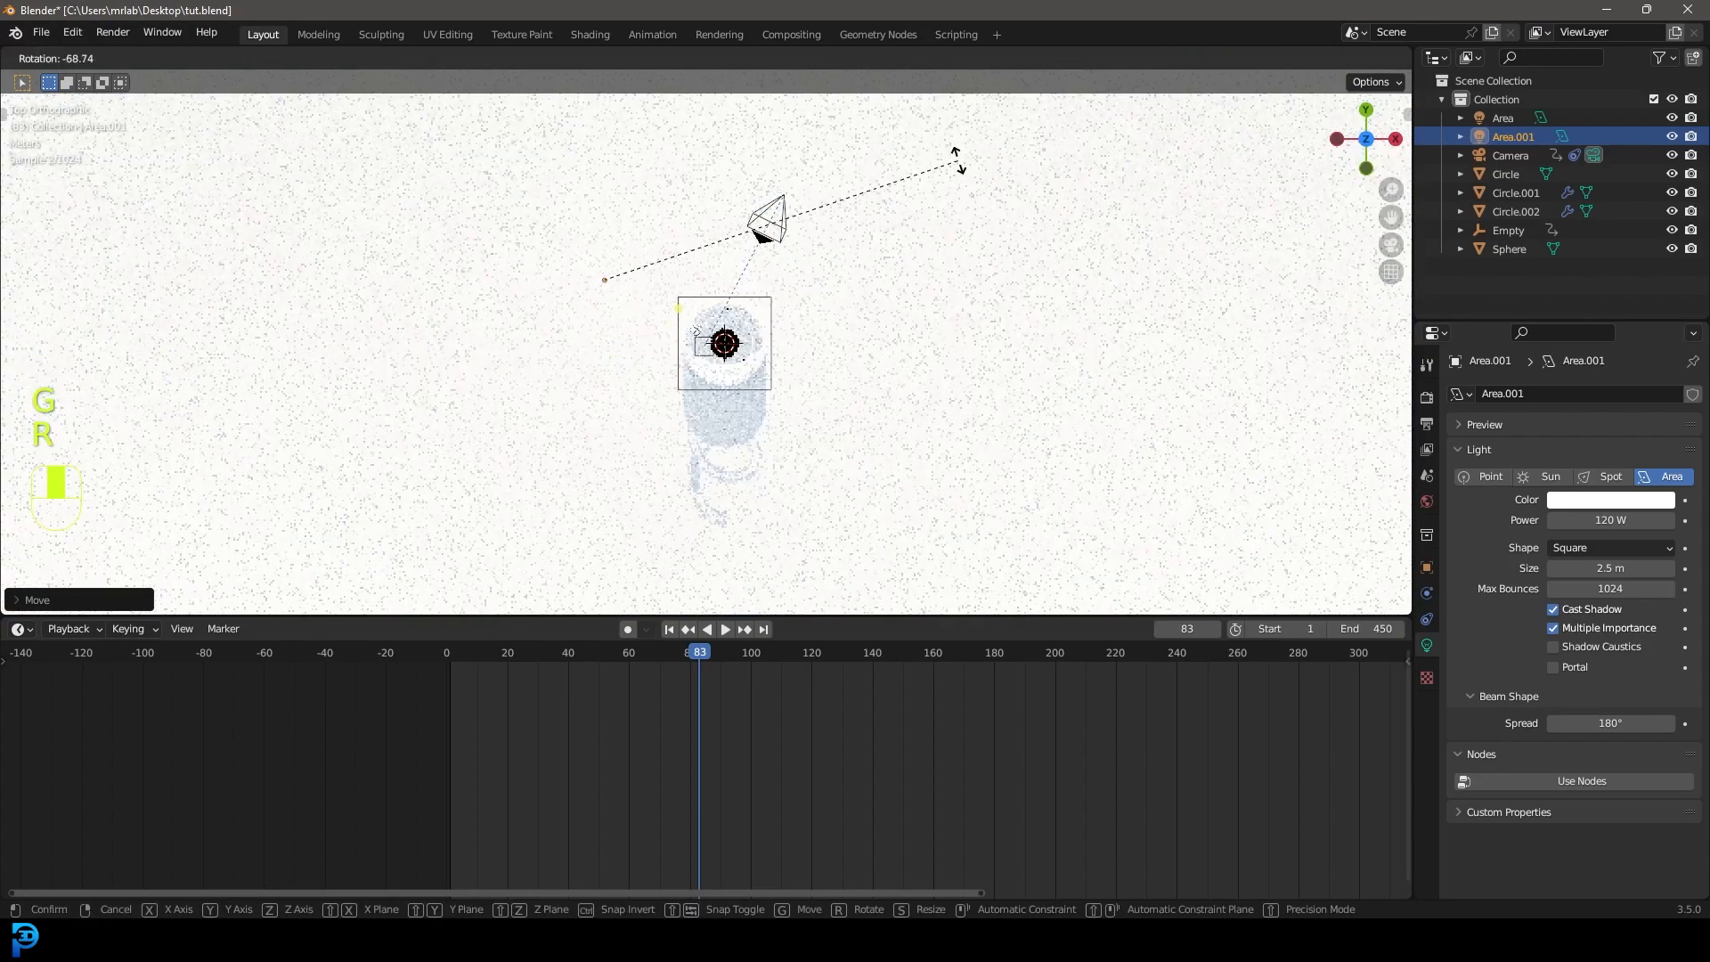
{"action": "left_click", "coordinate": [944, 180]}
{"action": "key", "text": "KP_0"}
{"action": "key", "text": "z"}
{"action": "left_click", "coordinate": [979, 316]}
{"action": "scroll", "coordinate": [822, 461], "scroll_direction": "up", "scroll_amount": 3}
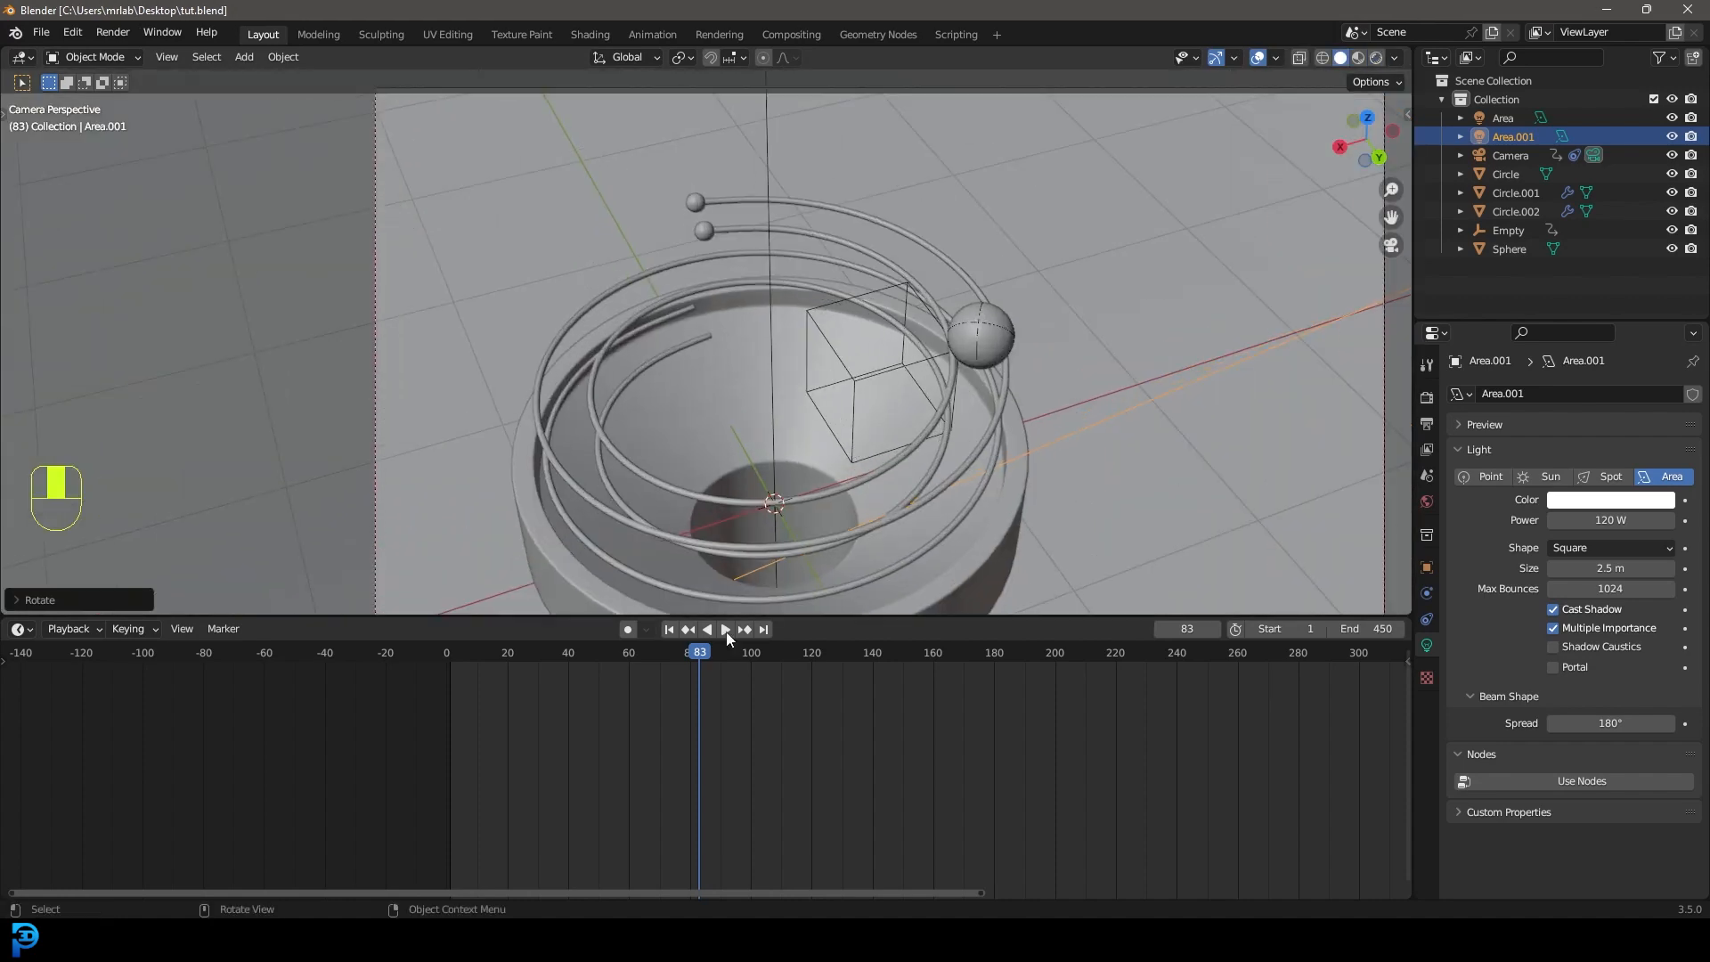
{"action": "mouse_move", "coordinate": [622, 941]}
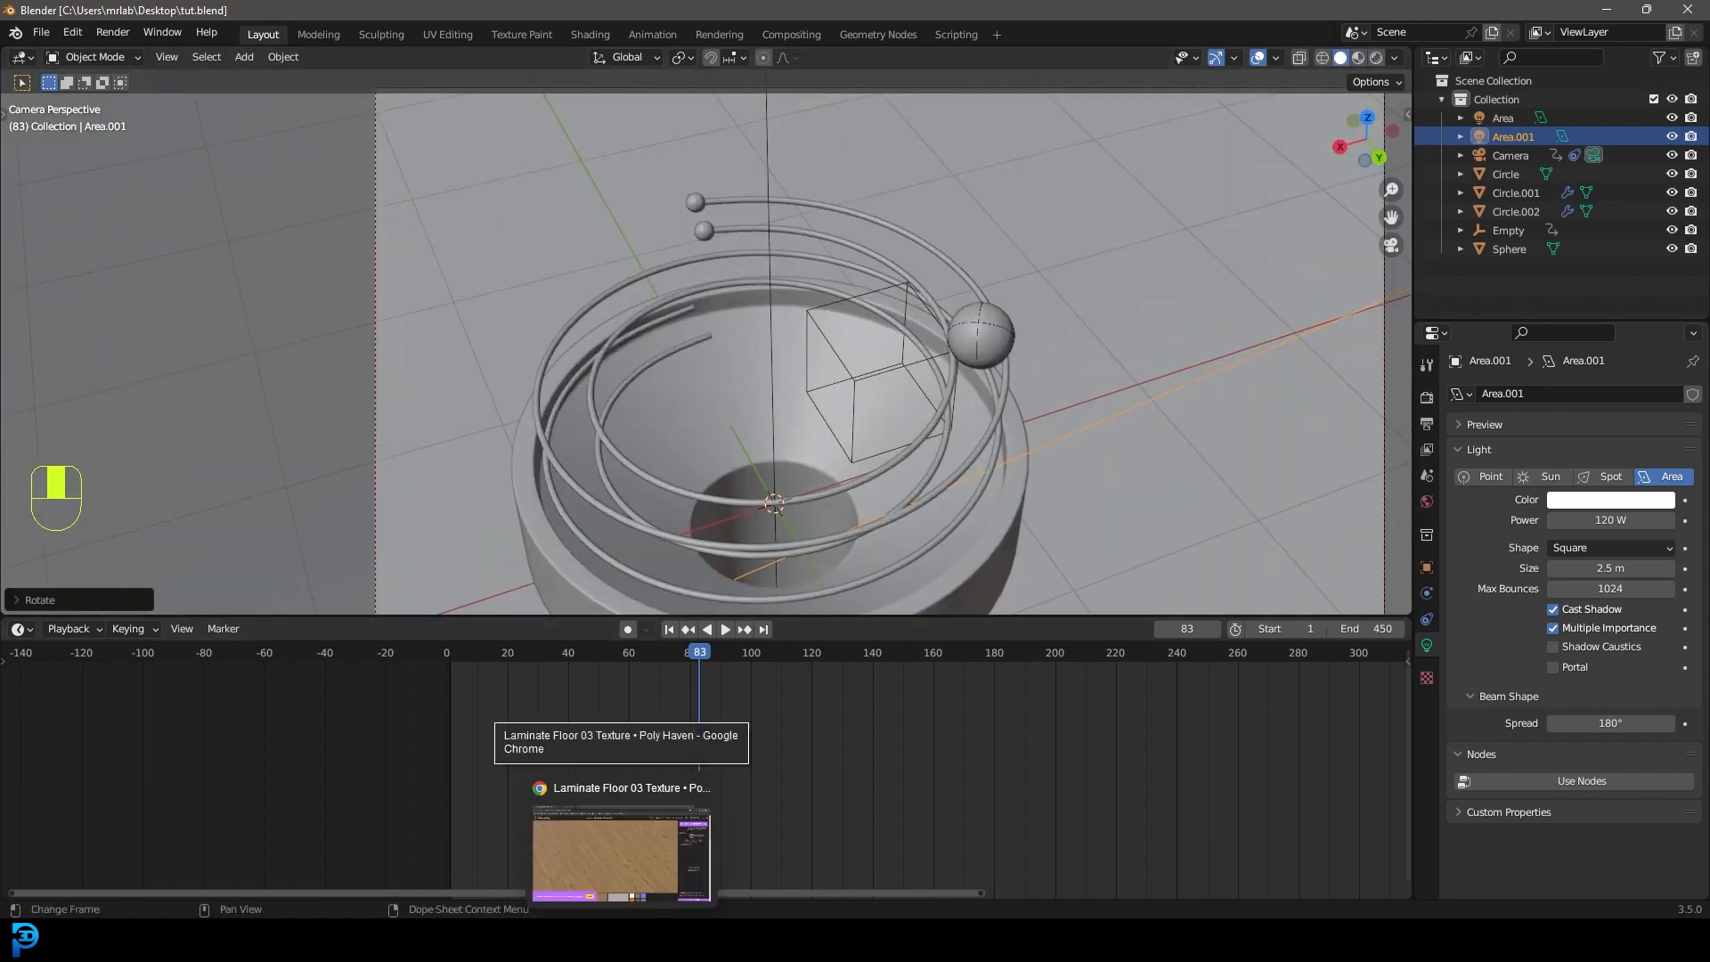
{"action": "left_click", "coordinate": [622, 854]}
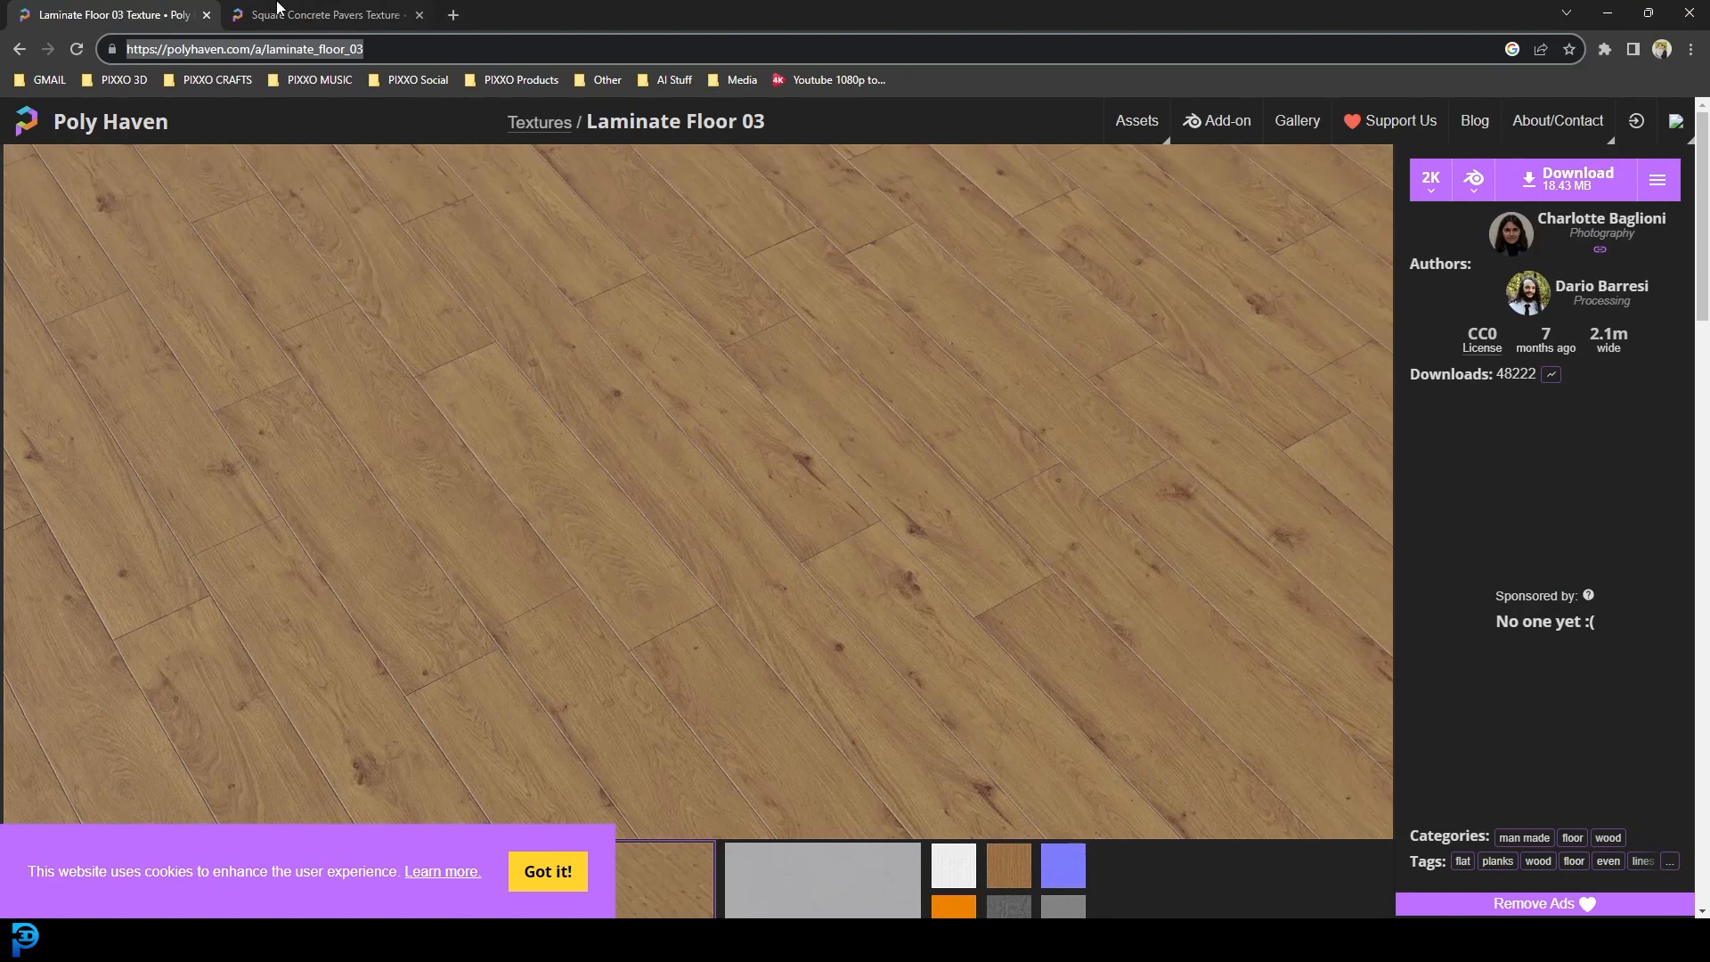
{"action": "left_click", "coordinate": [279, 9]}
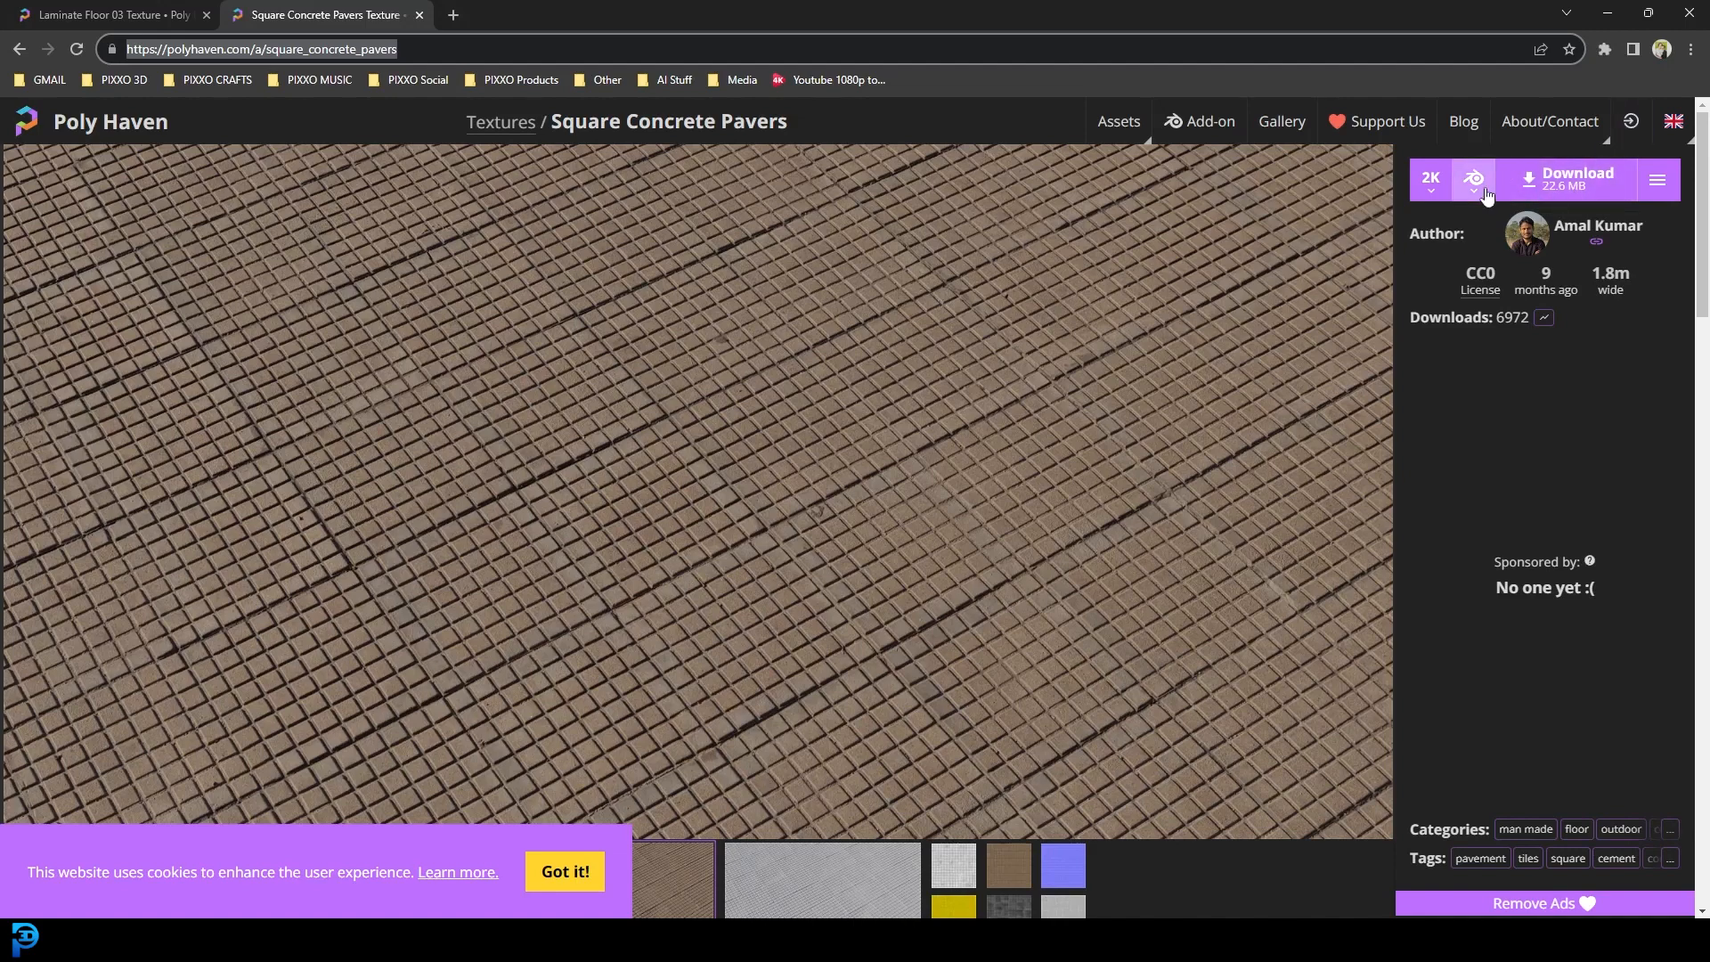
{"action": "left_click", "coordinate": [114, 5]}
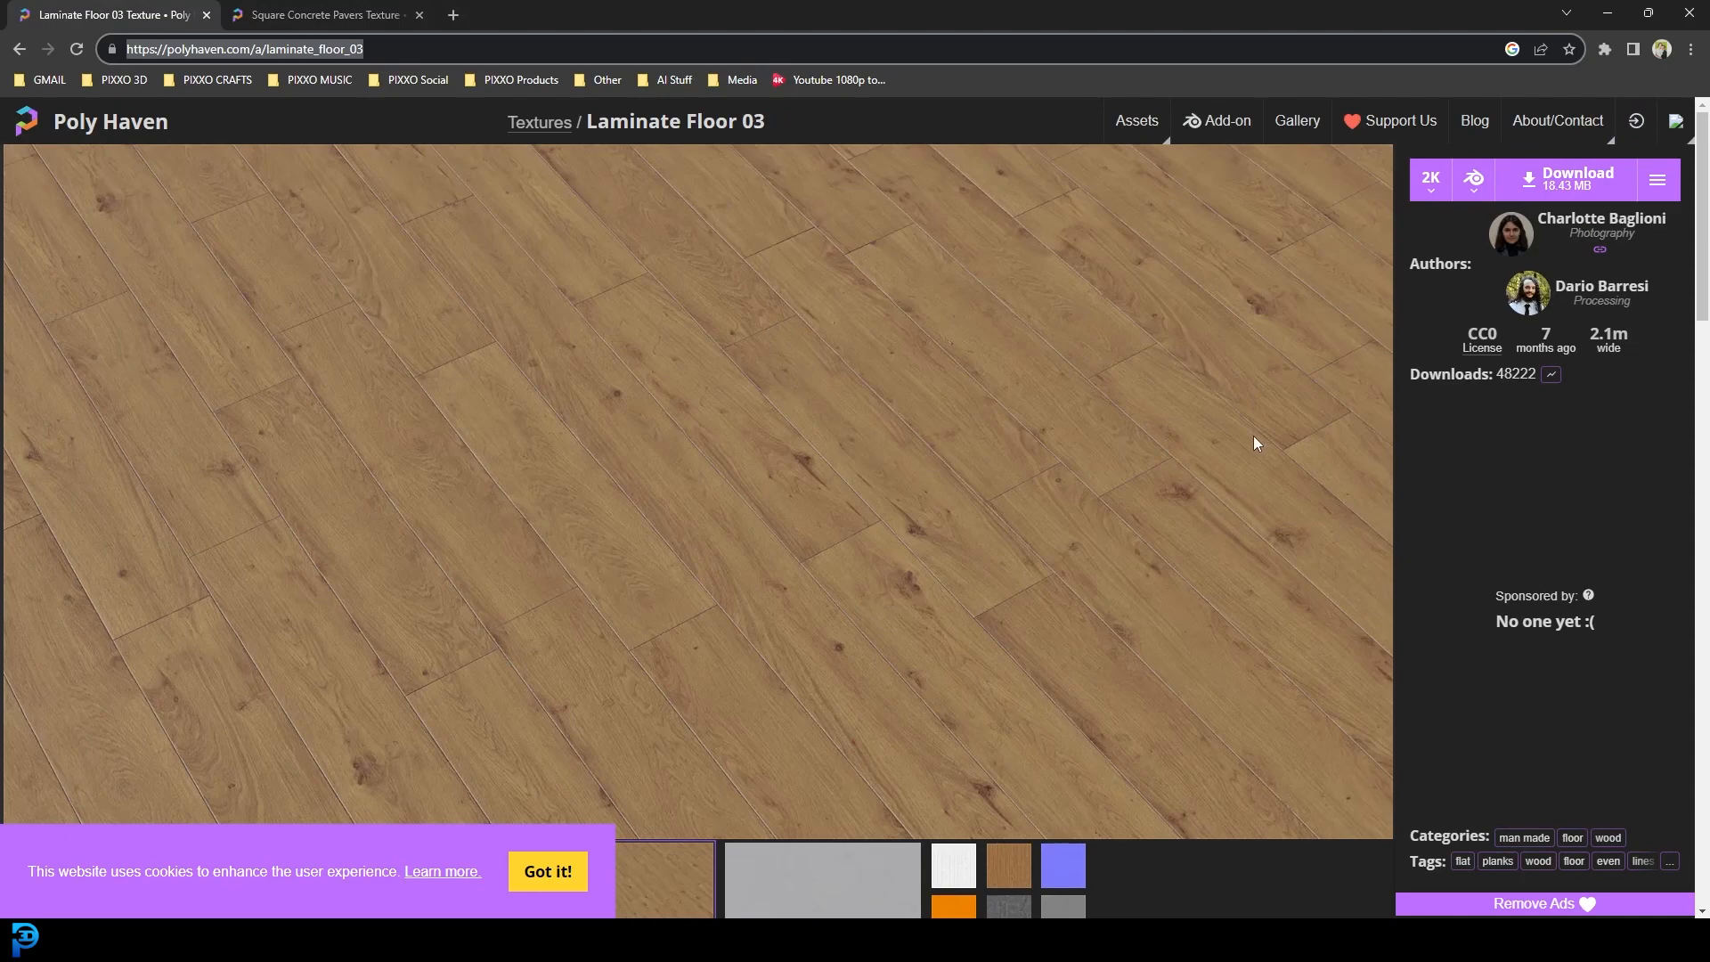
{"action": "mouse_move", "coordinate": [891, 930]}
{"action": "left_click", "coordinate": [969, 850]}
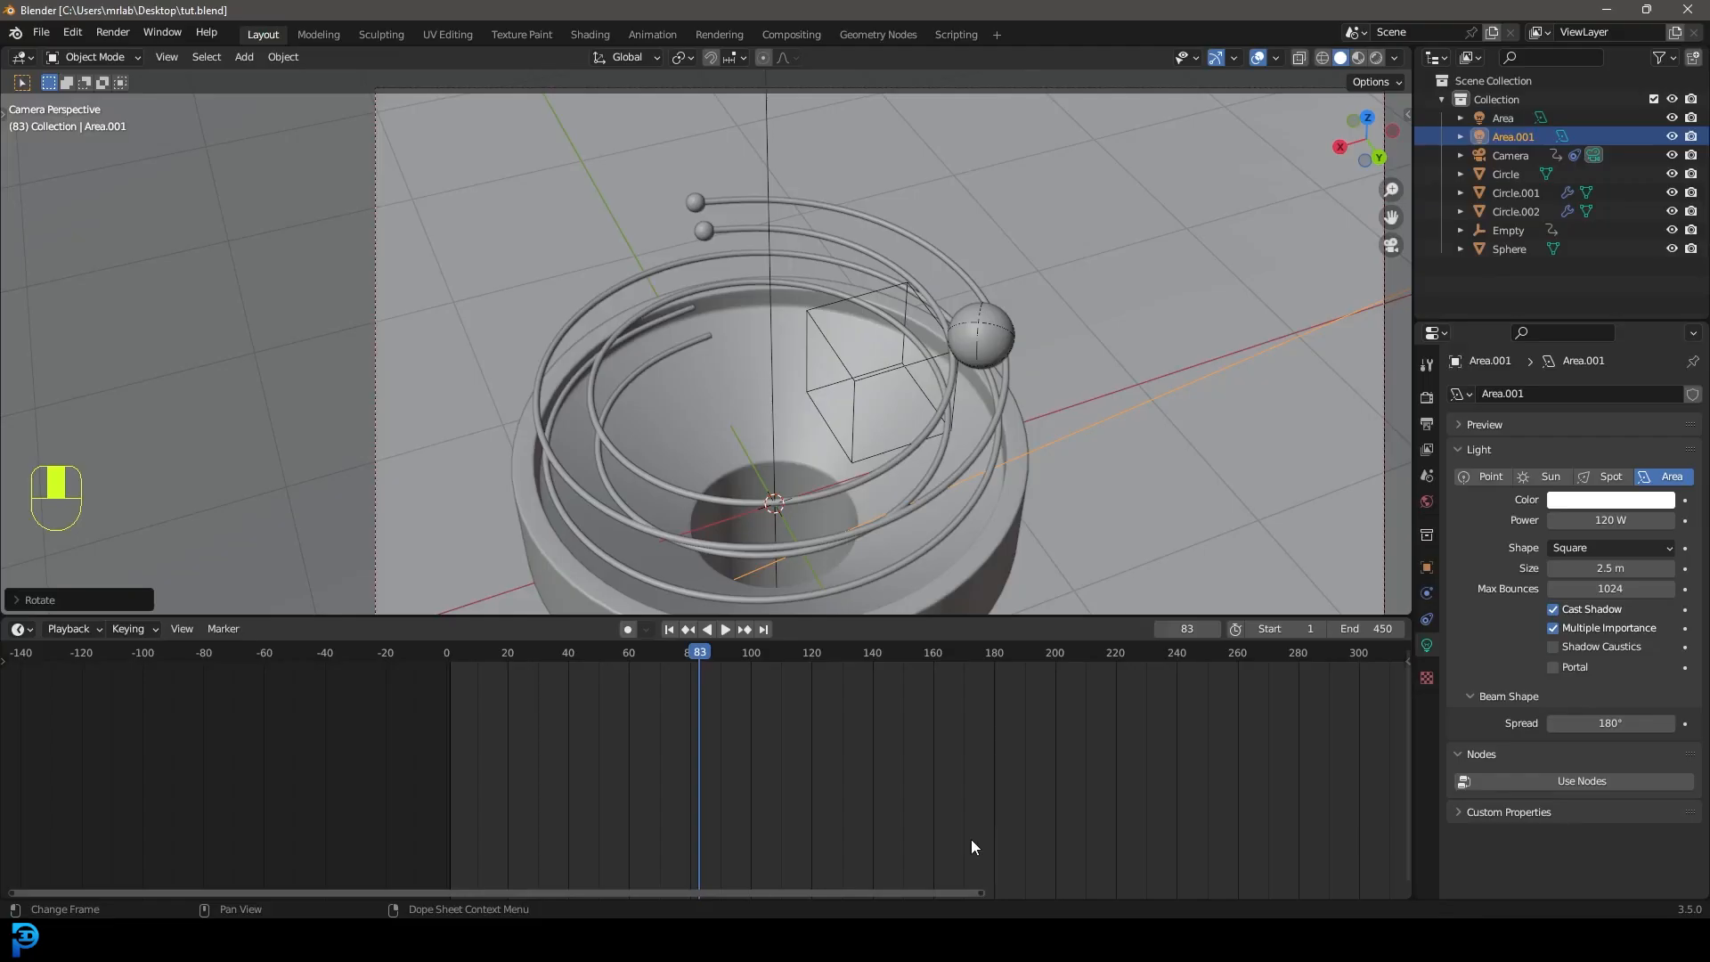
Append the laminate_floor_03 material from the PBR Material Library's laminate_floor_03_2k.blend.
{"action": "left_click_drag", "start_coordinate": [831, 614], "coordinate": [832, 751]}
{"action": "left_click", "coordinate": [41, 33]}
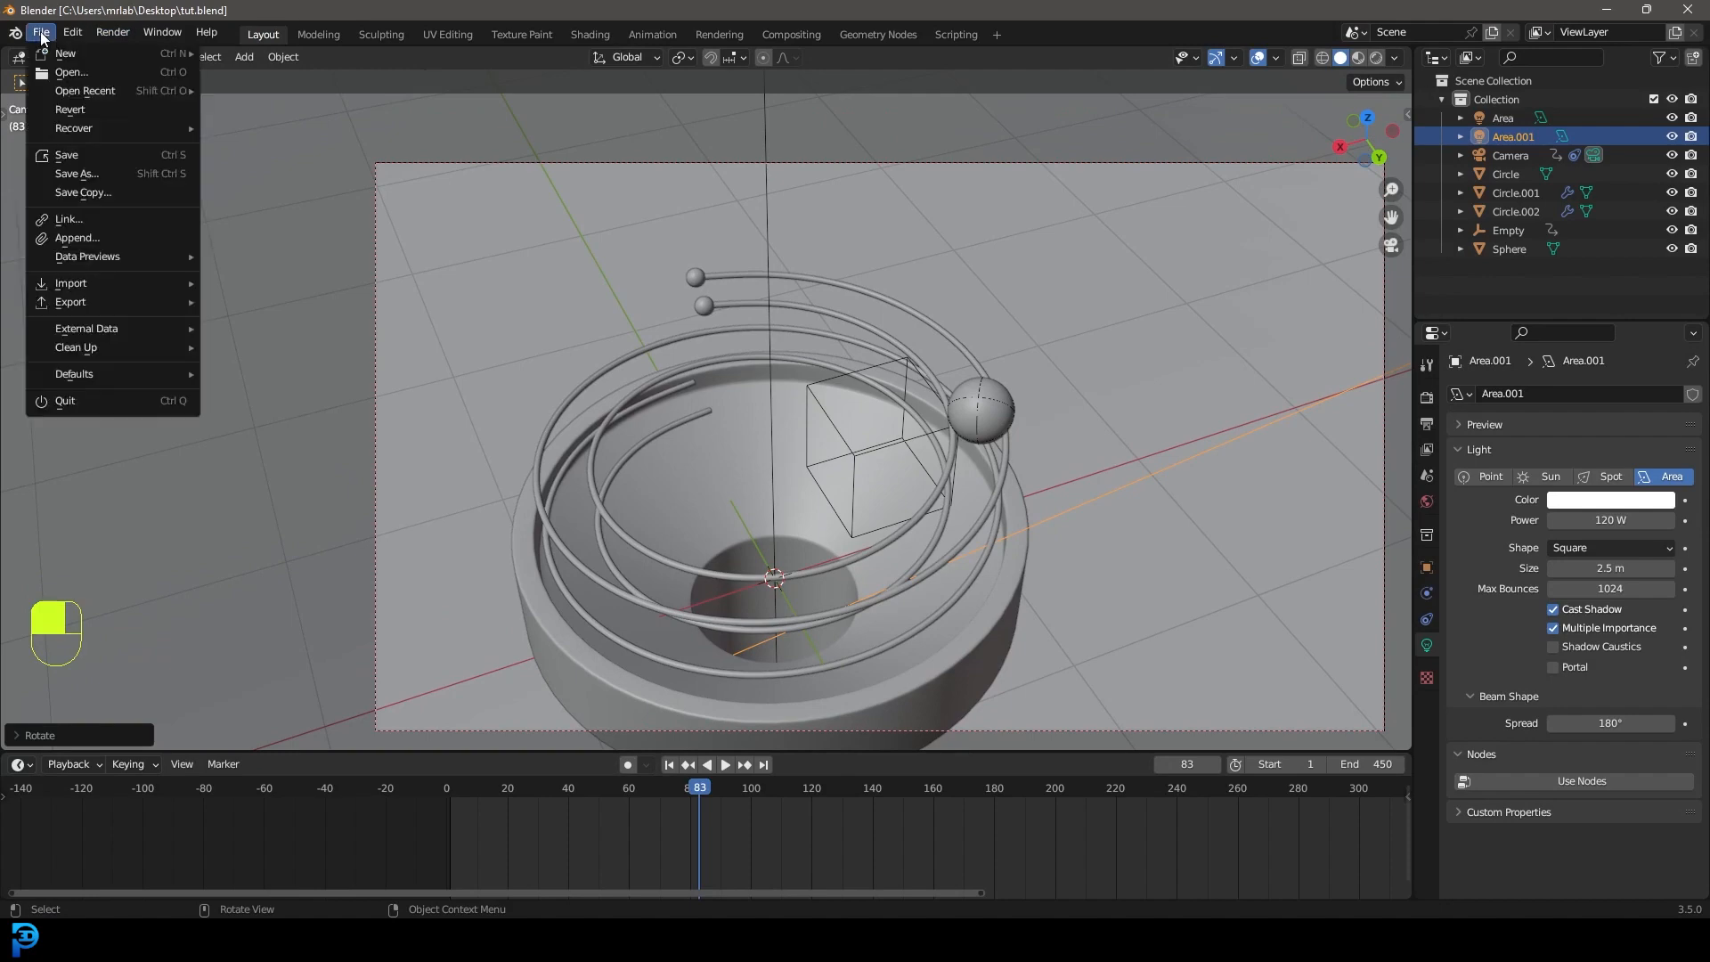
{"action": "left_click", "coordinate": [78, 238]}
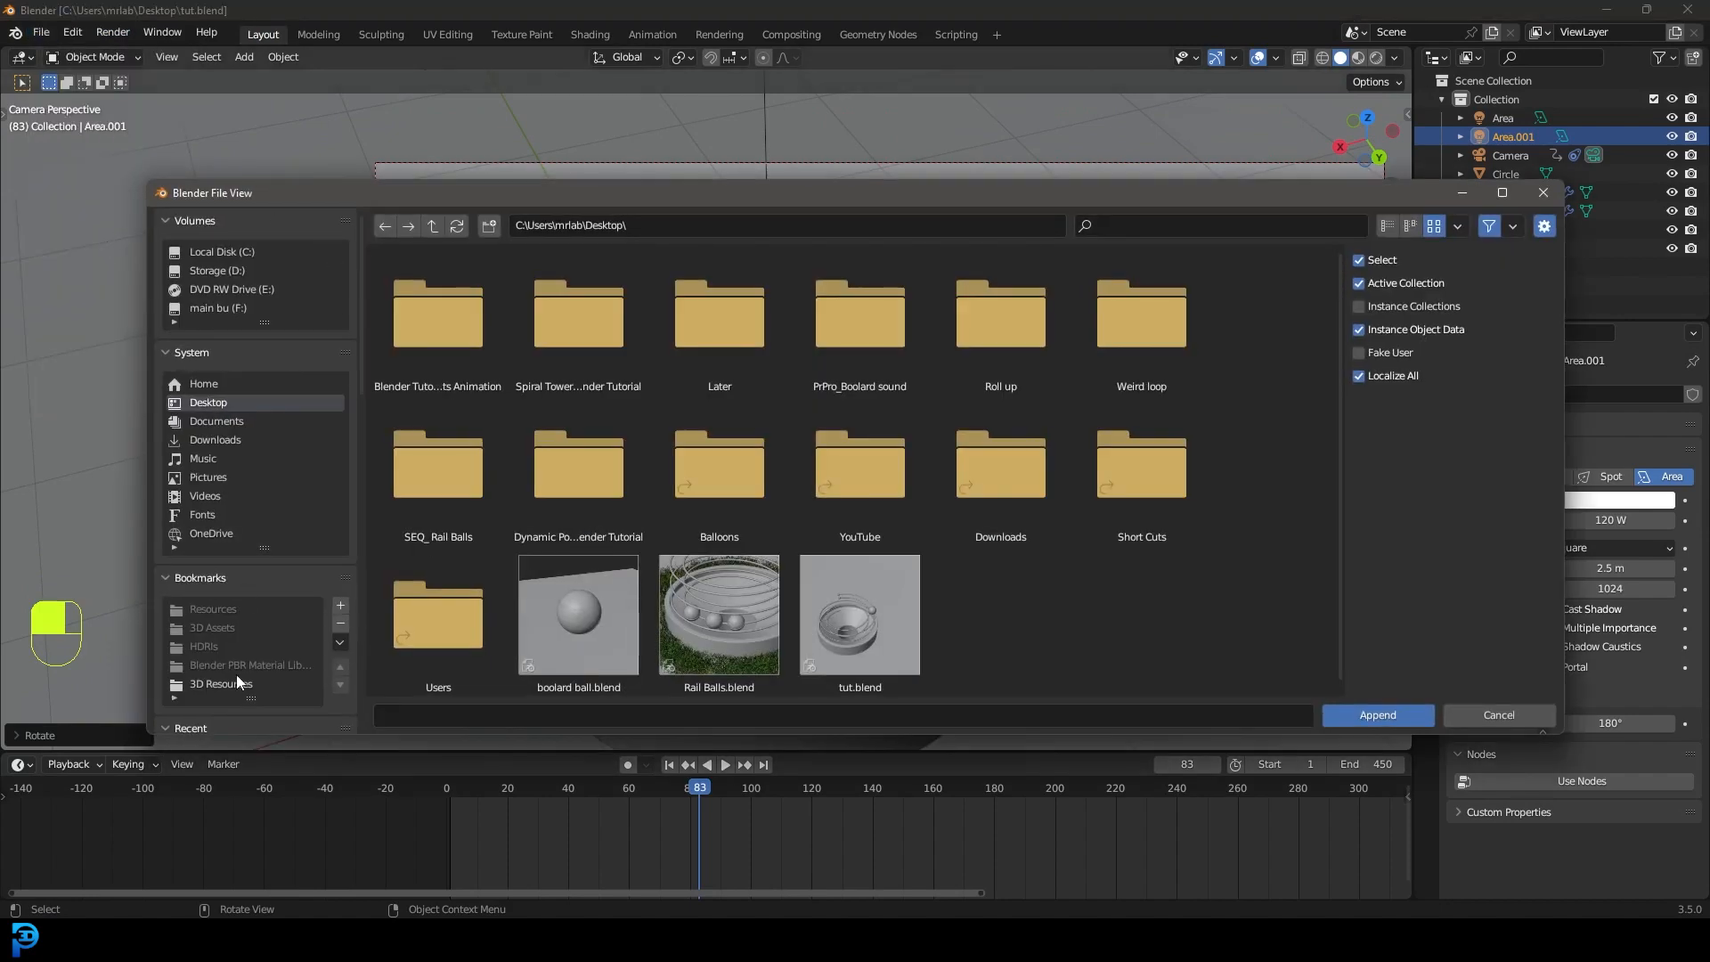
{"action": "left_click", "coordinate": [223, 684]}
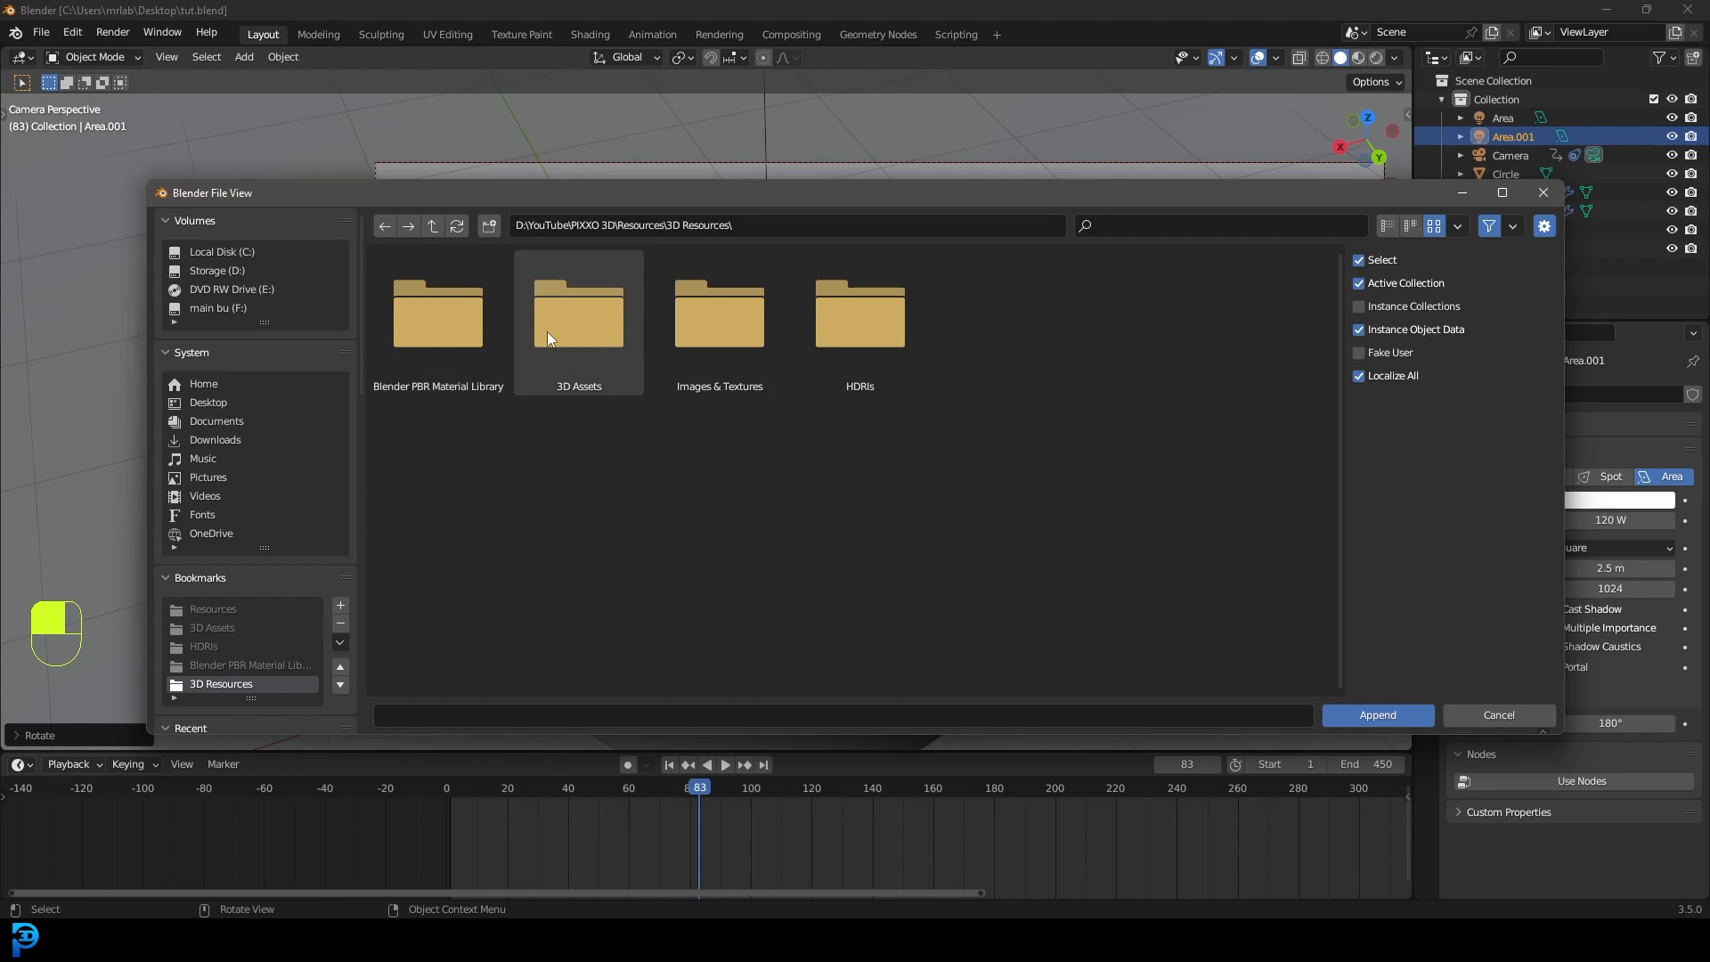
{"action": "double_click", "coordinate": [429, 339]}
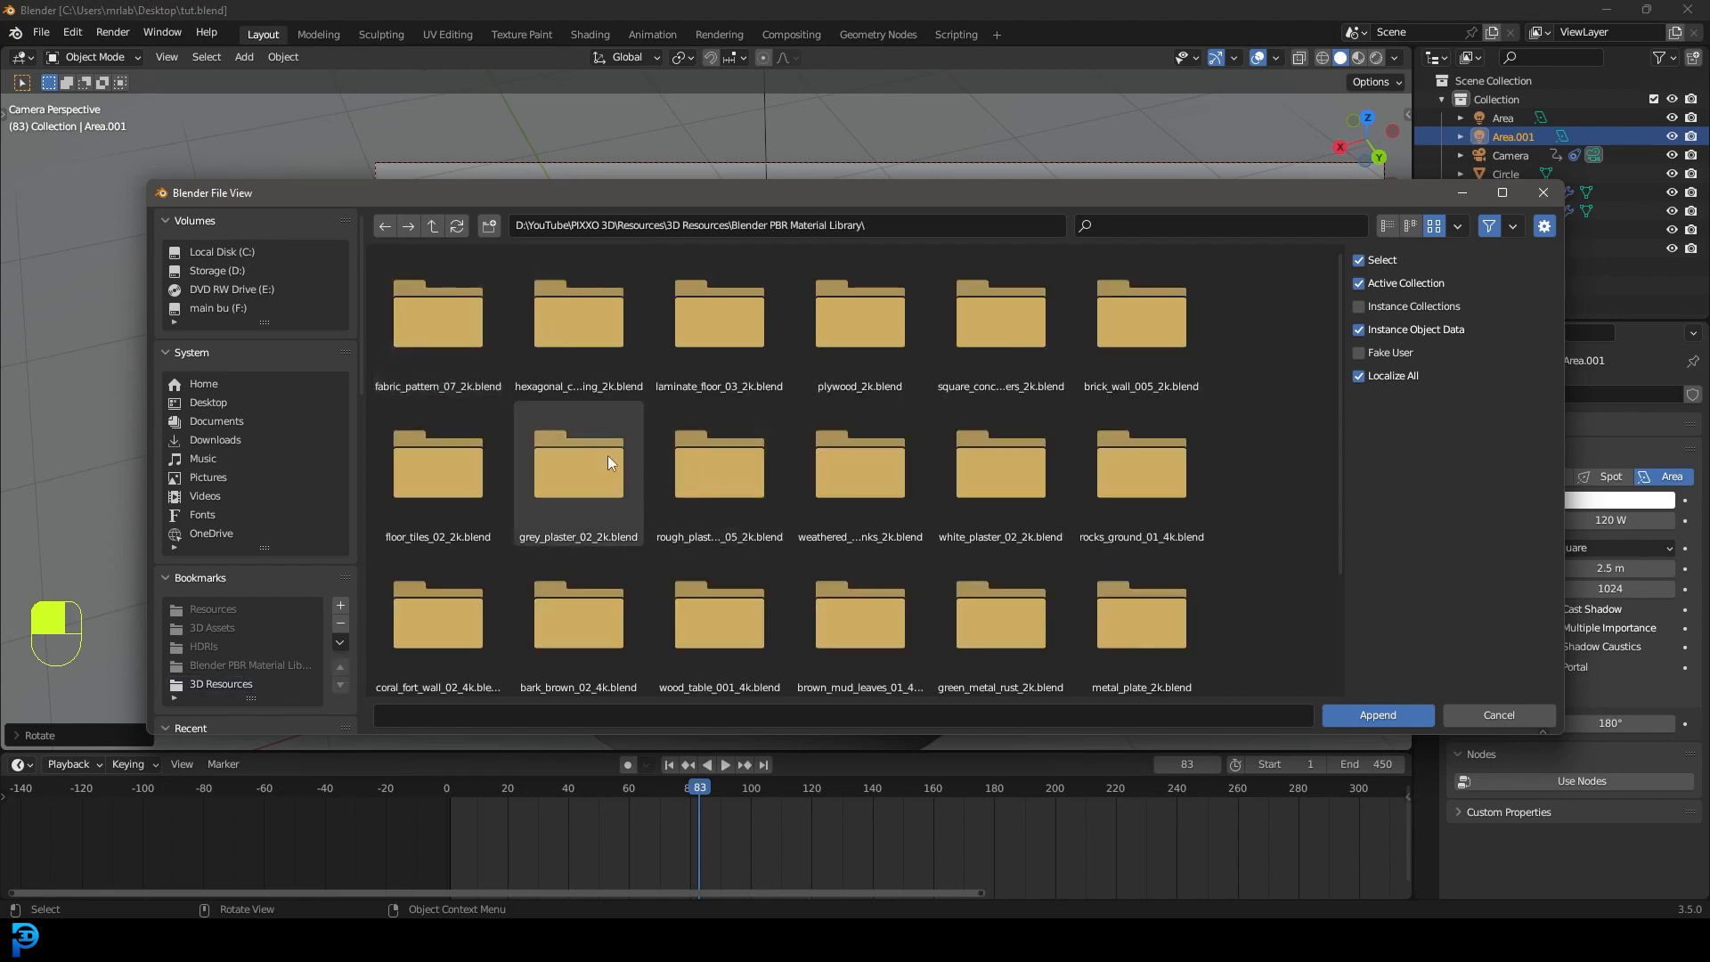
{"action": "double_click", "coordinate": [727, 335]}
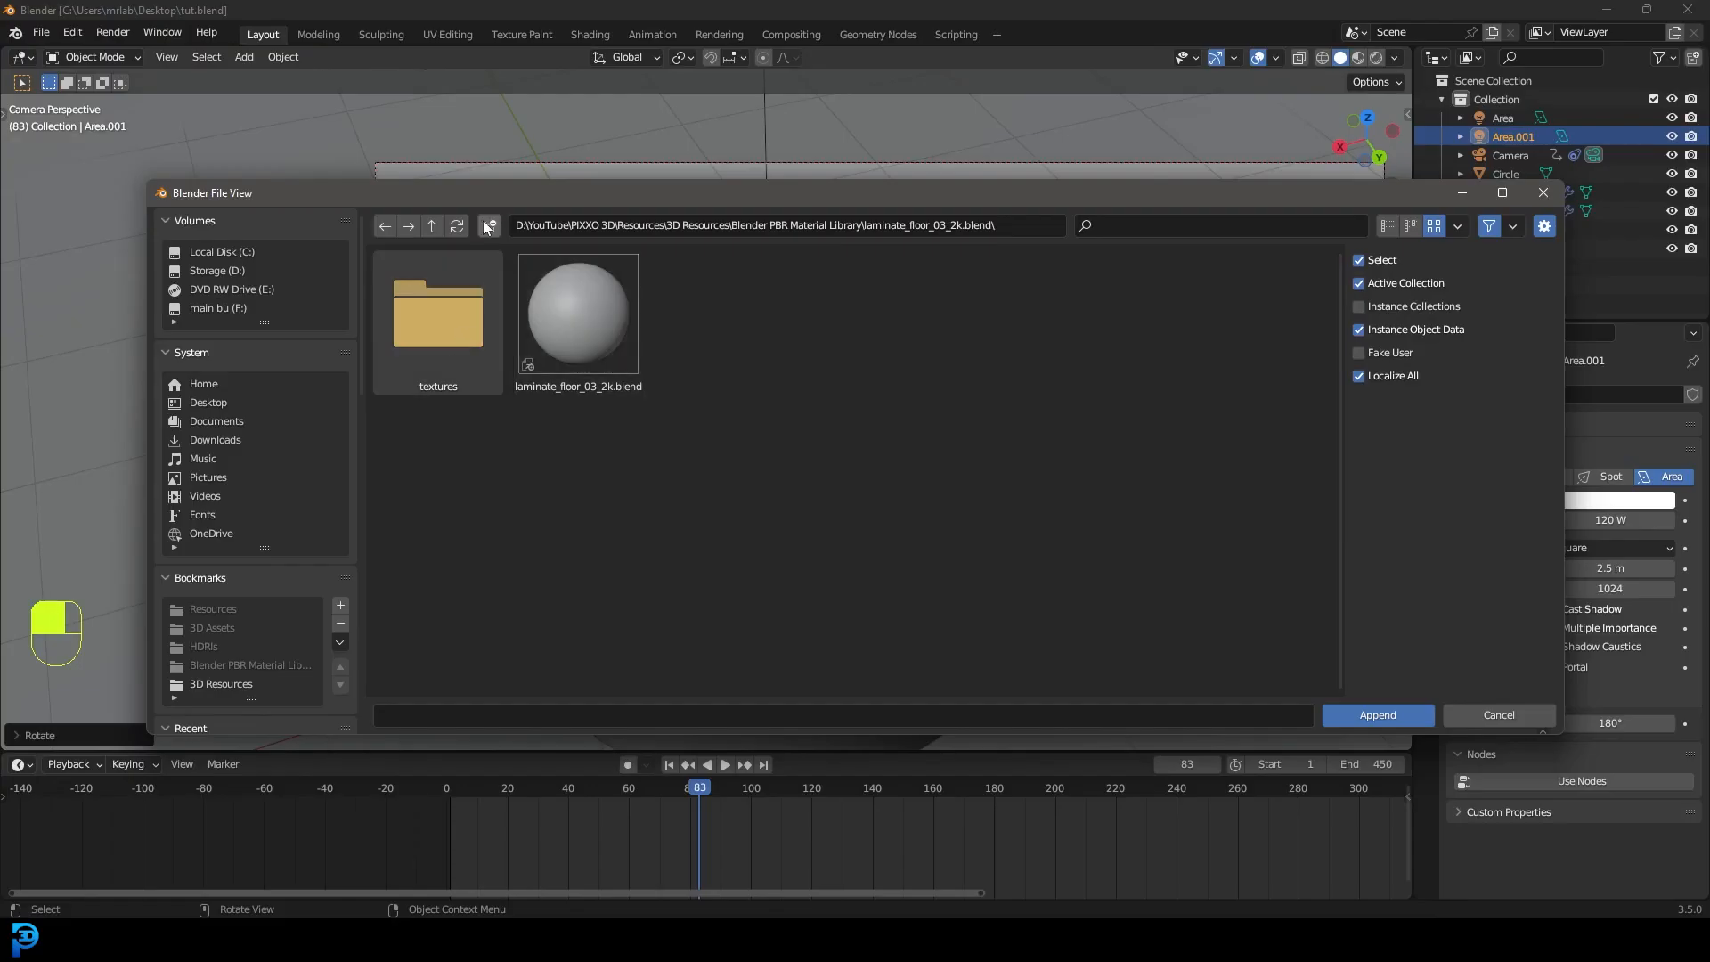
{"action": "double_click", "coordinate": [586, 326]}
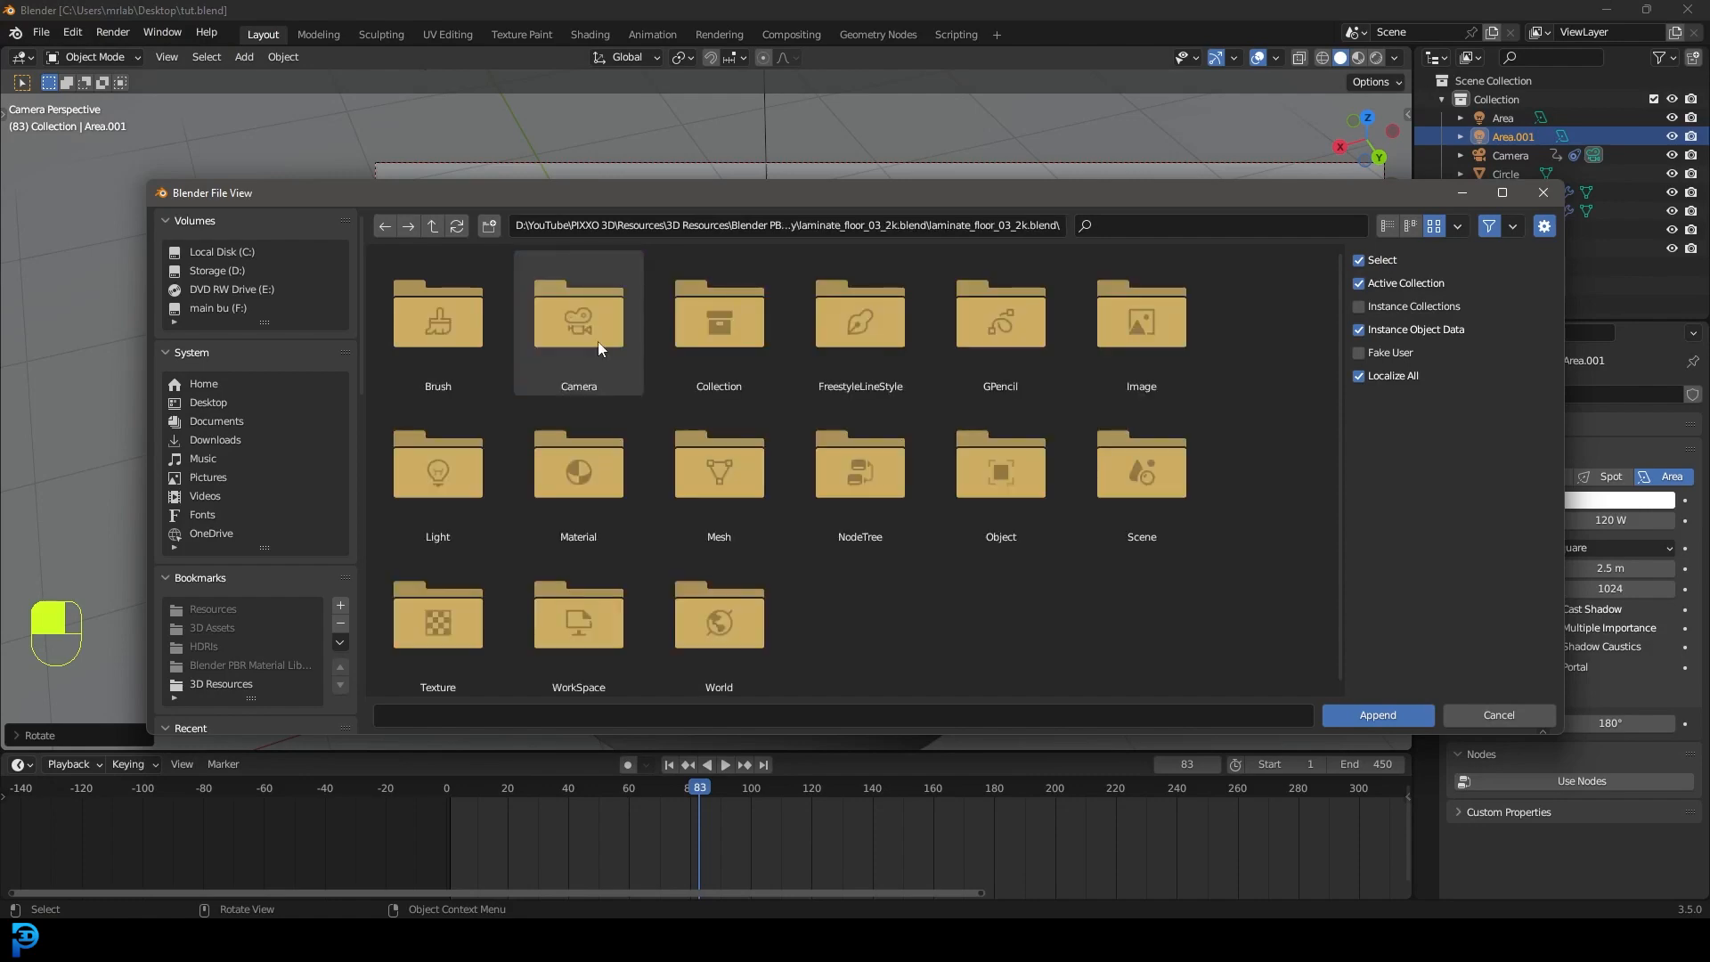
{"action": "double_click", "coordinate": [577, 490]}
{"action": "left_click", "coordinate": [445, 312]}
{"action": "left_click", "coordinate": [1360, 716]}
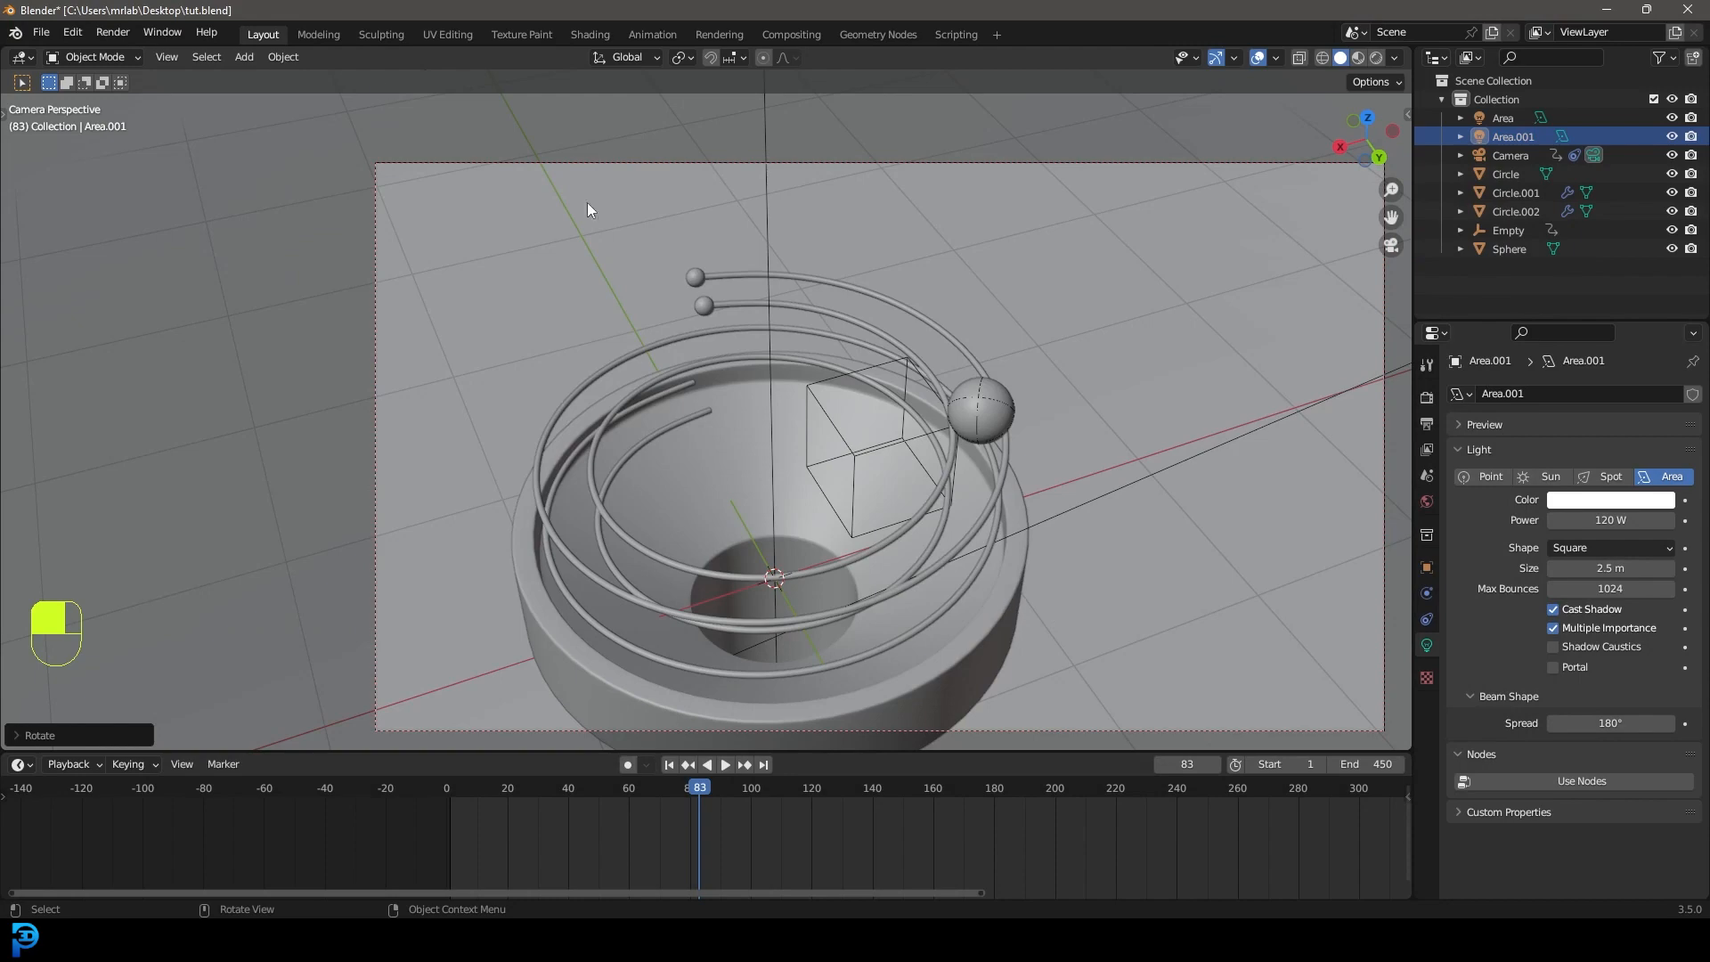
Append the square_concrete_pavers material from square_concrete_pavers_2k.blend.
{"action": "left_click", "coordinate": [41, 32]}
{"action": "left_click", "coordinate": [78, 237]}
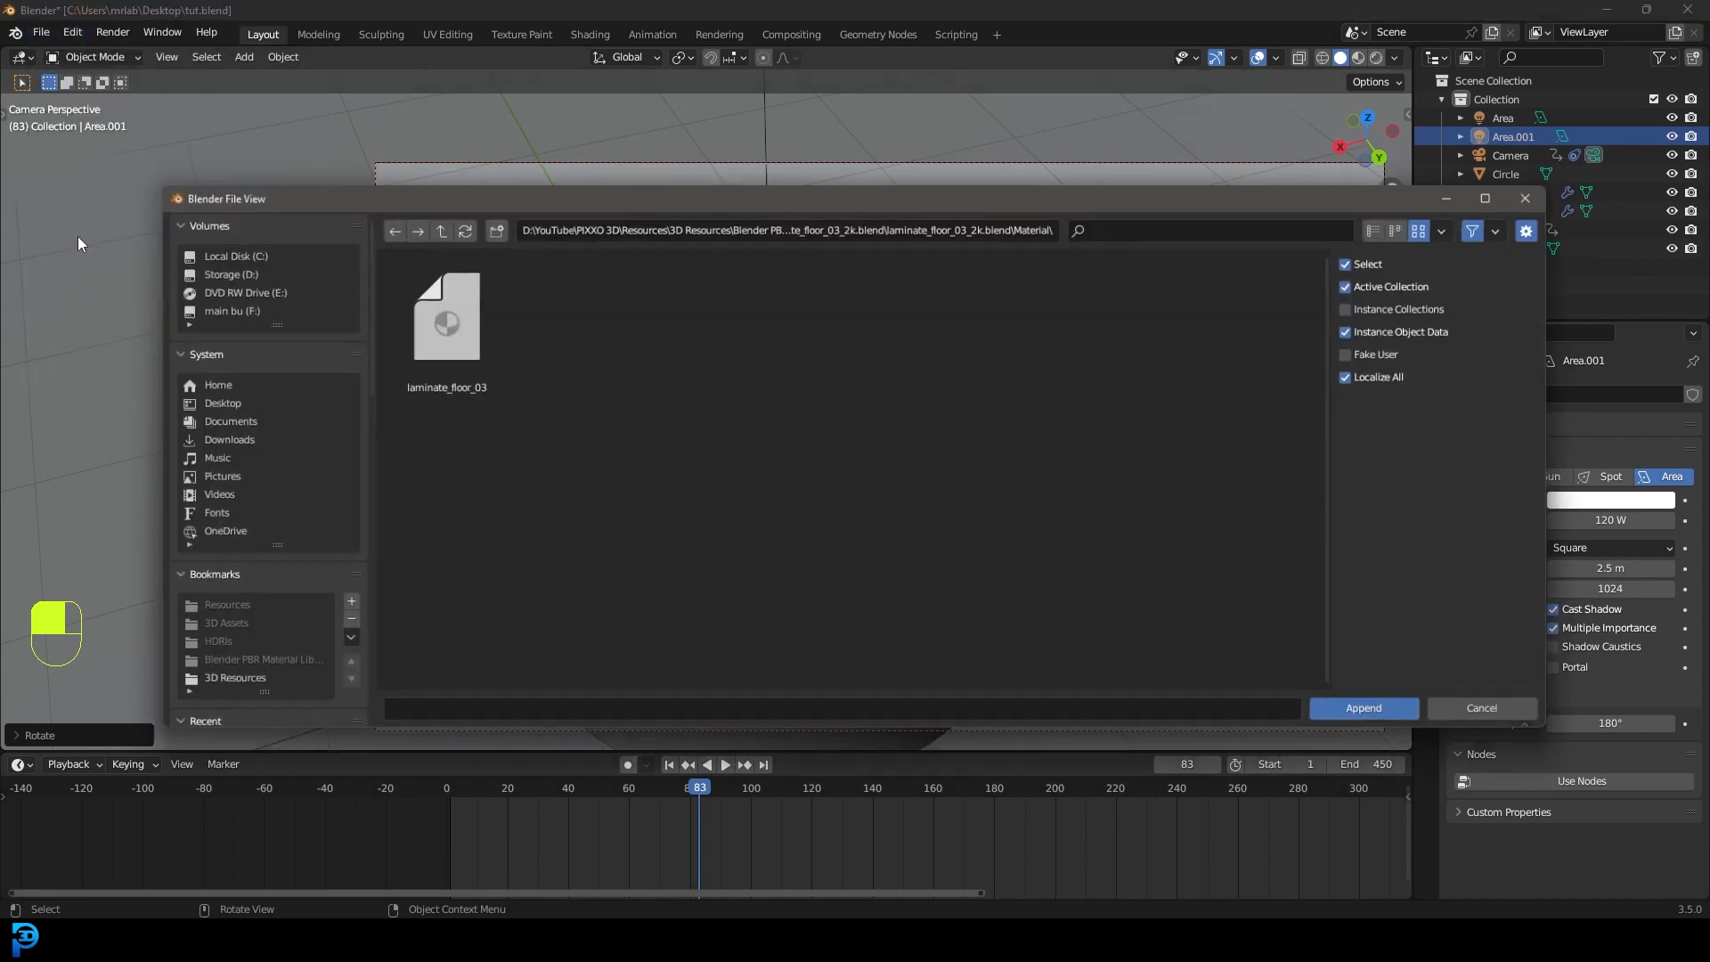
{"action": "left_click", "coordinate": [430, 226]}
{"action": "left_click", "coordinate": [431, 227]}
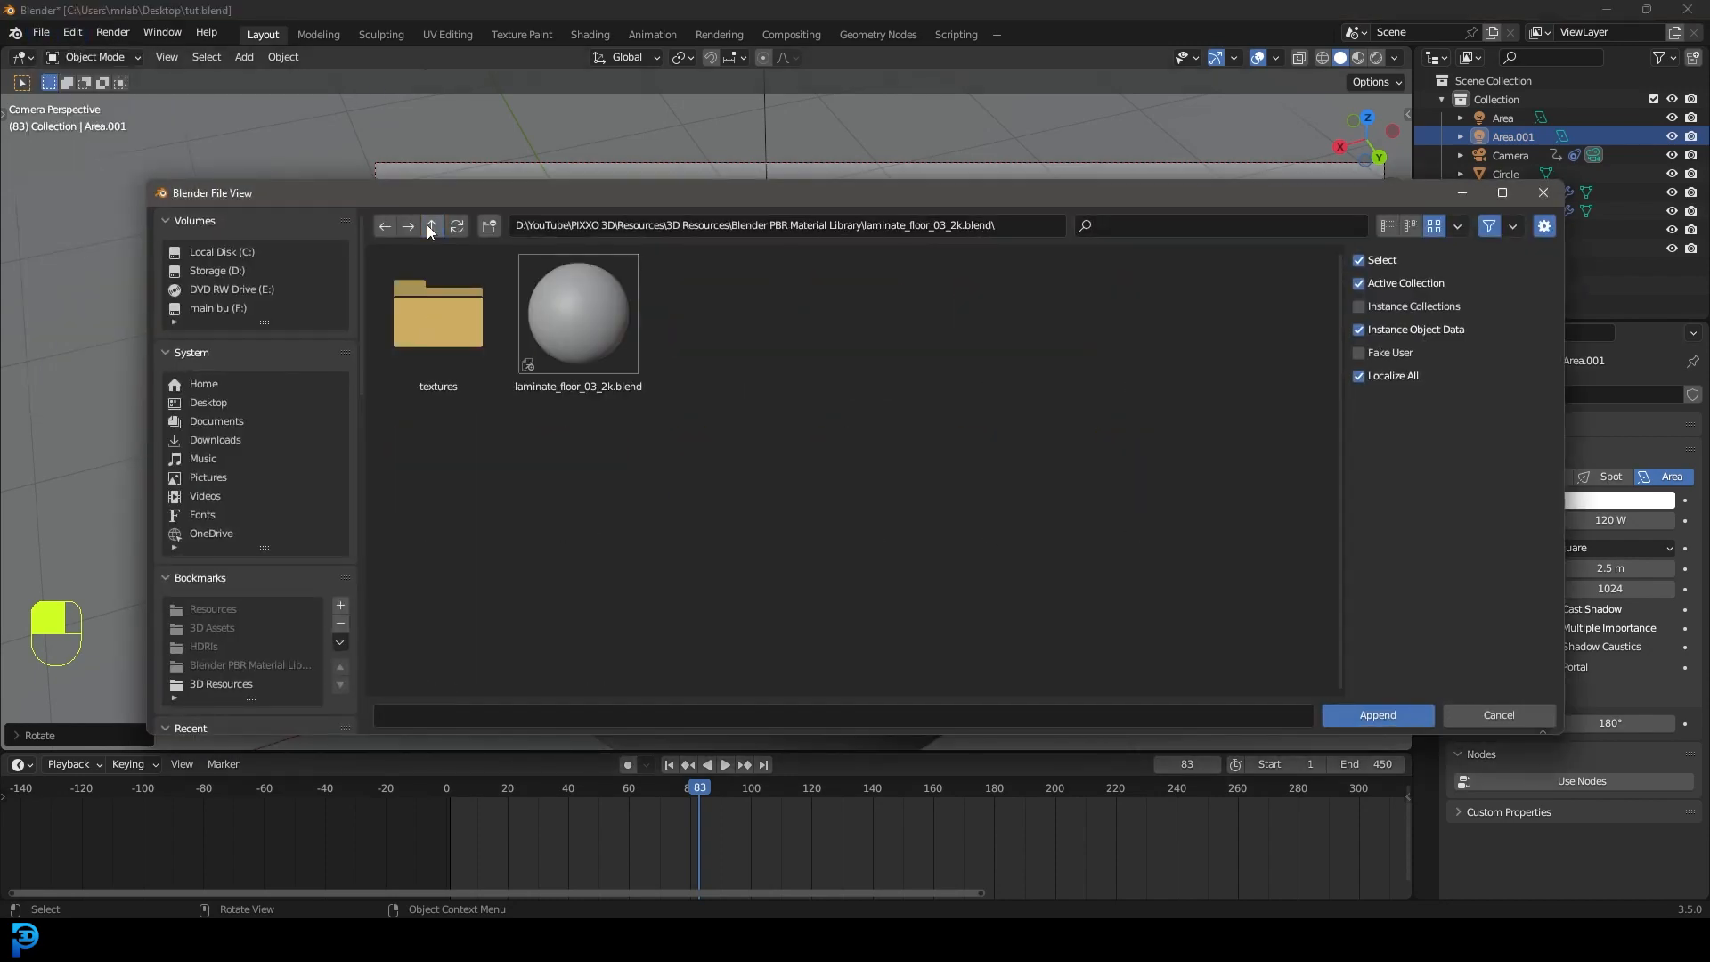
{"action": "left_click", "coordinate": [430, 226]}
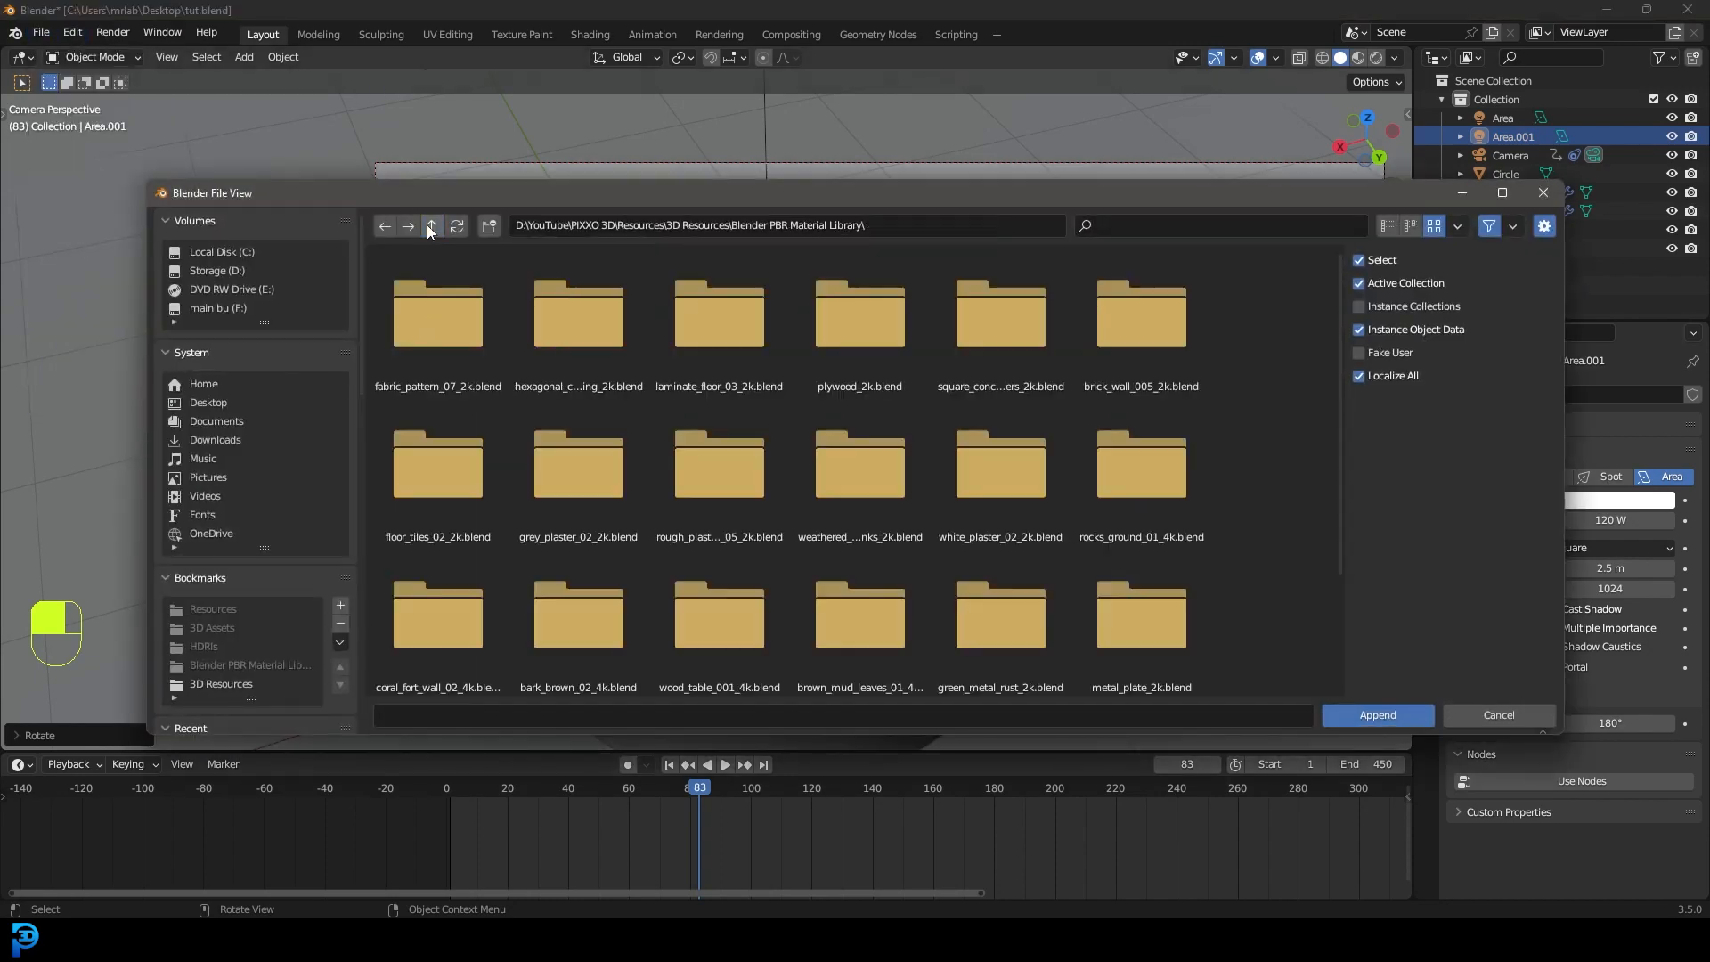
{"action": "double_click", "coordinate": [998, 320]}
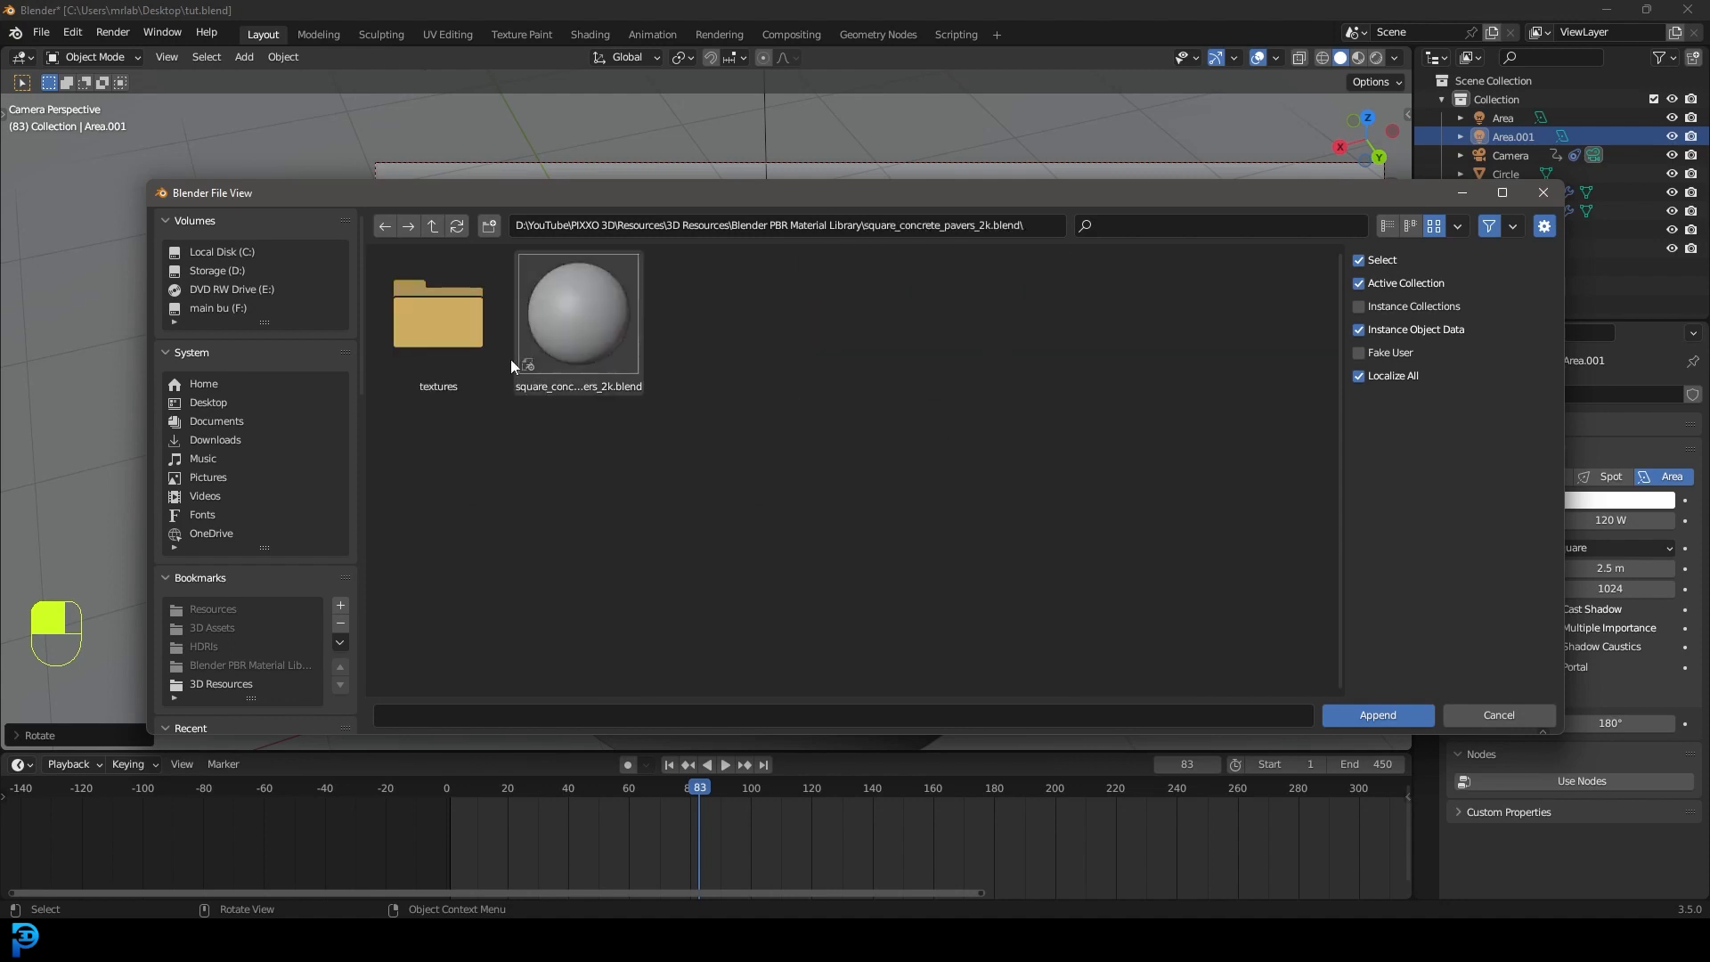
{"action": "double_click", "coordinate": [611, 301]}
{"action": "double_click", "coordinate": [589, 494]}
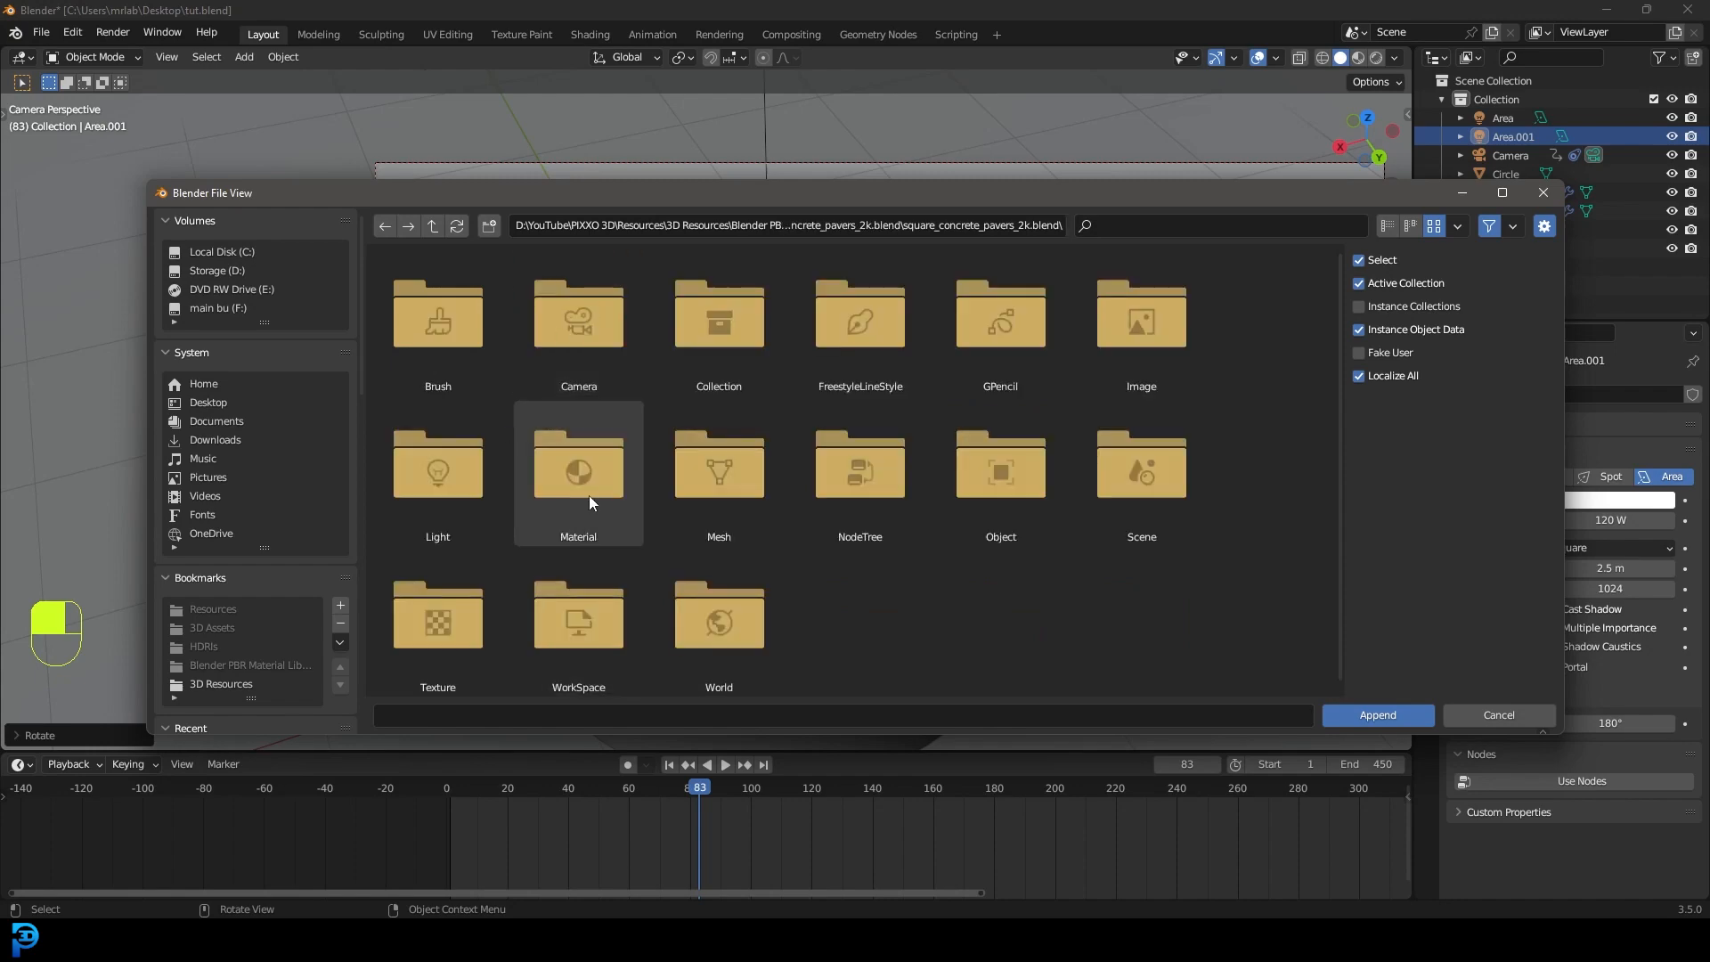
{"action": "double_click", "coordinate": [445, 328]}
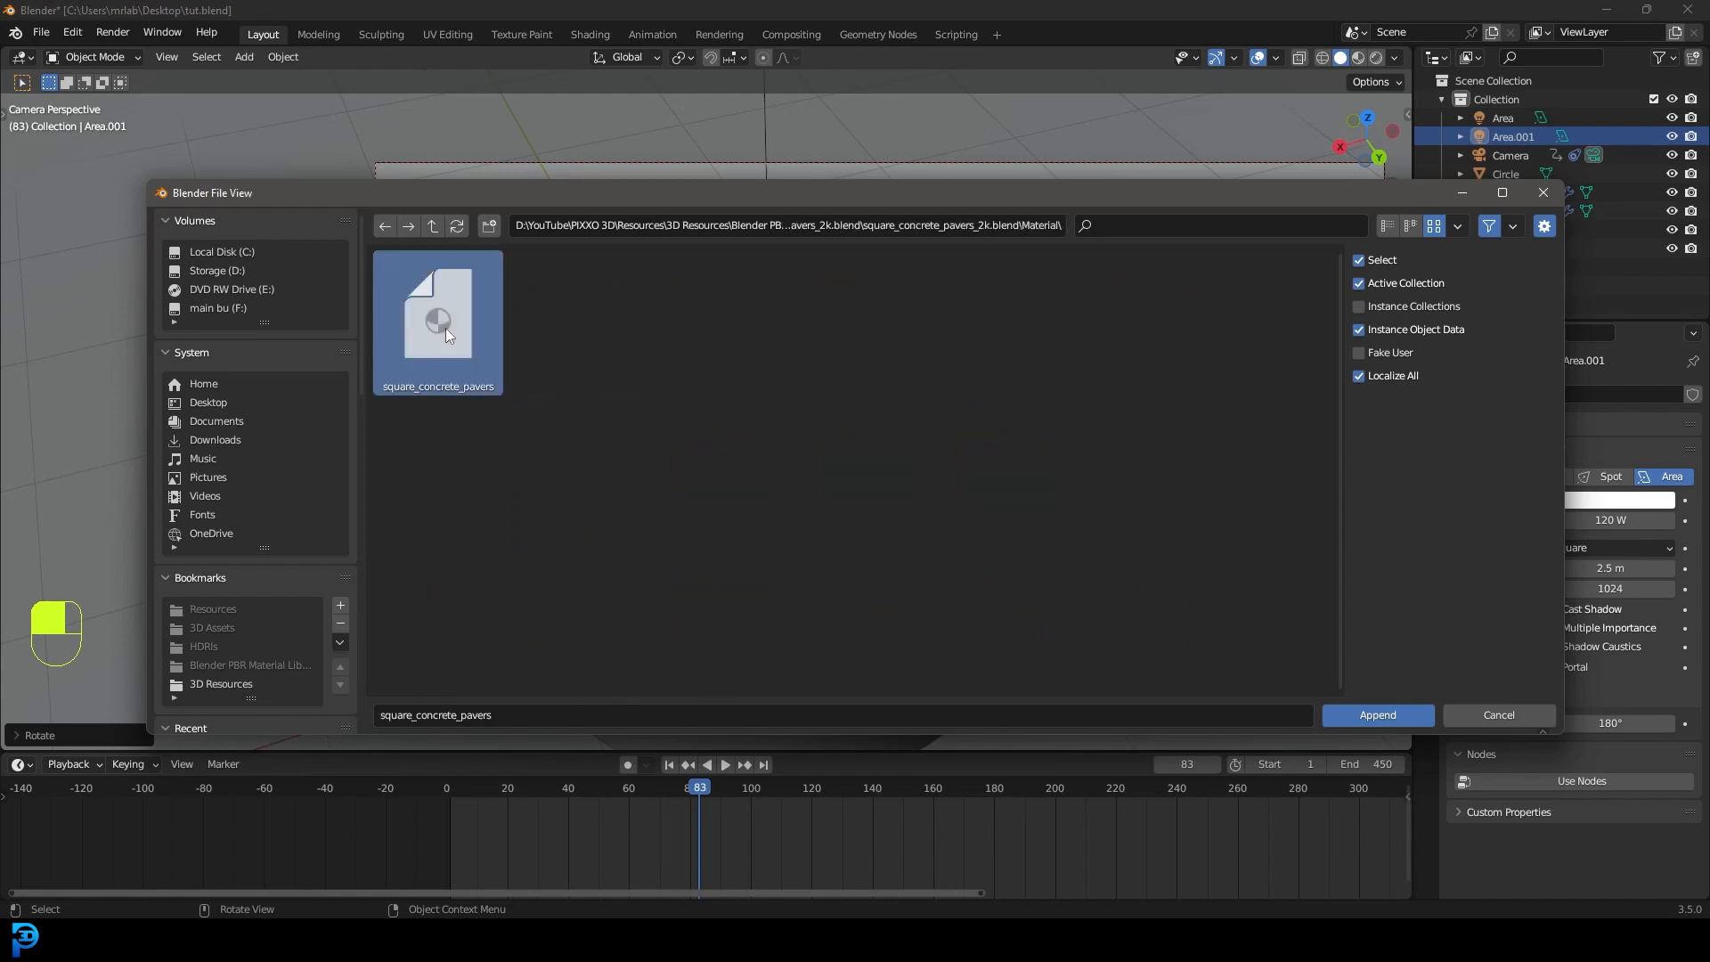
{"action": "scroll", "coordinate": [855, 397], "scroll_direction": "down", "scroll_amount": 3}
{"action": "scroll", "coordinate": [798, 381], "scroll_direction": "up", "scroll_amount": 2}
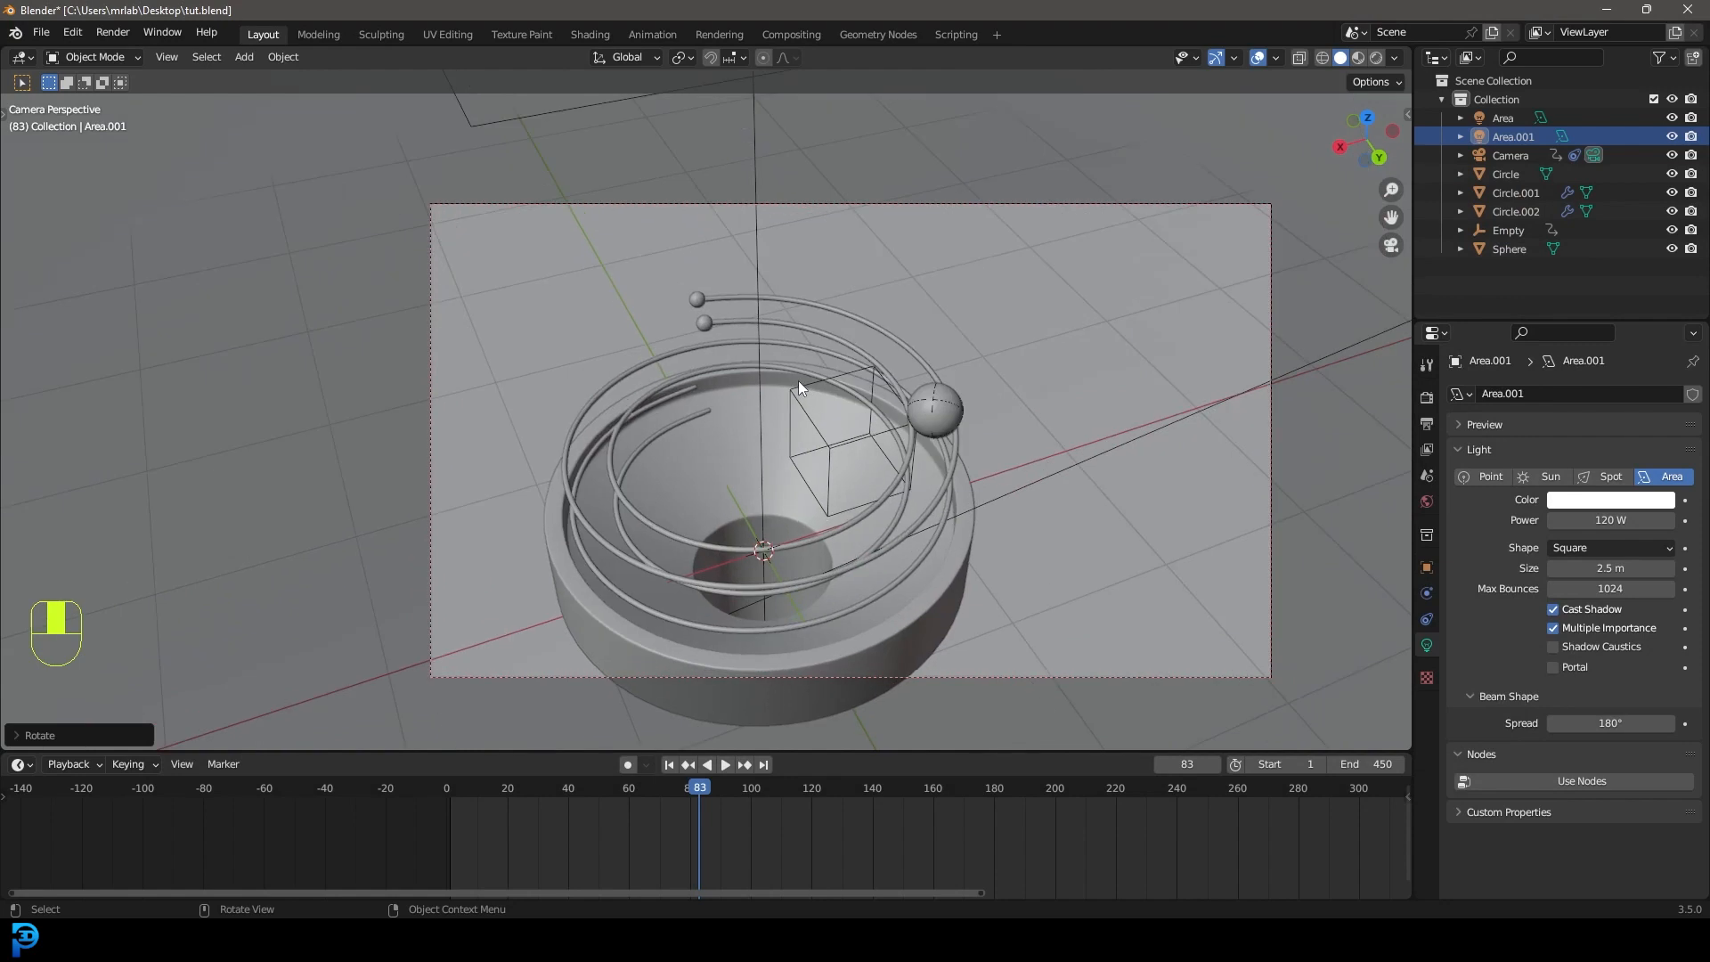
Give the bowl-shaped base Circle.001 the square_concrete_pavers material.
{"action": "left_click", "coordinate": [728, 388]}
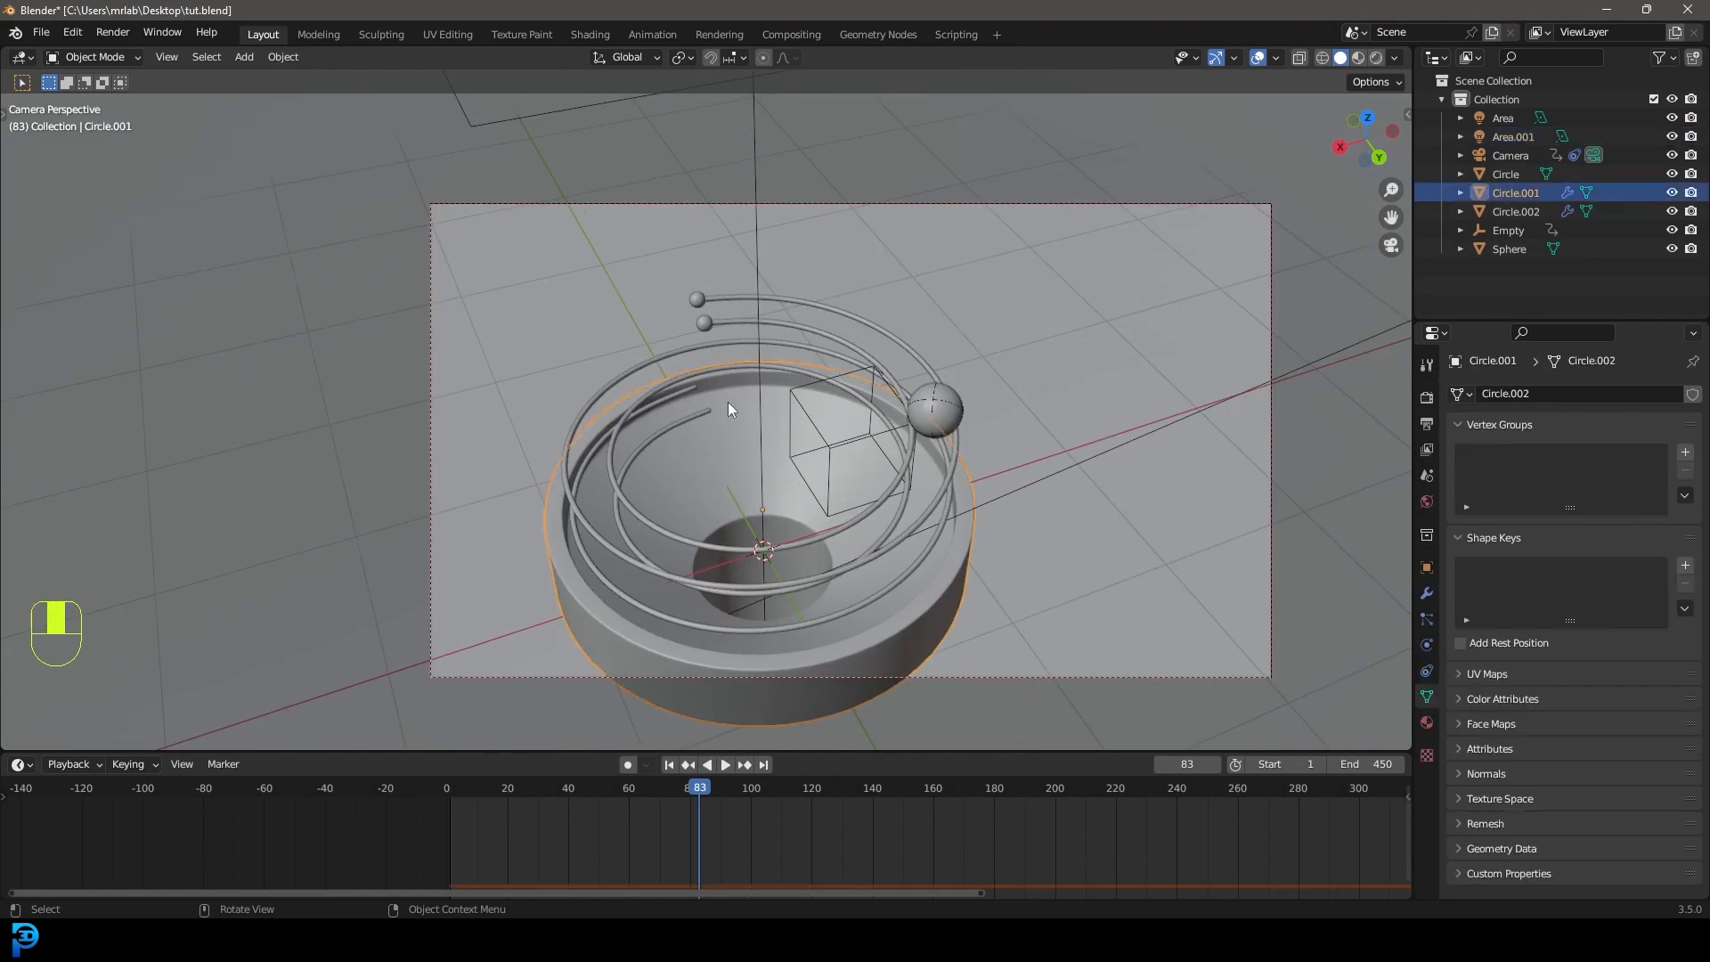
{"action": "left_click", "coordinate": [1426, 725]}
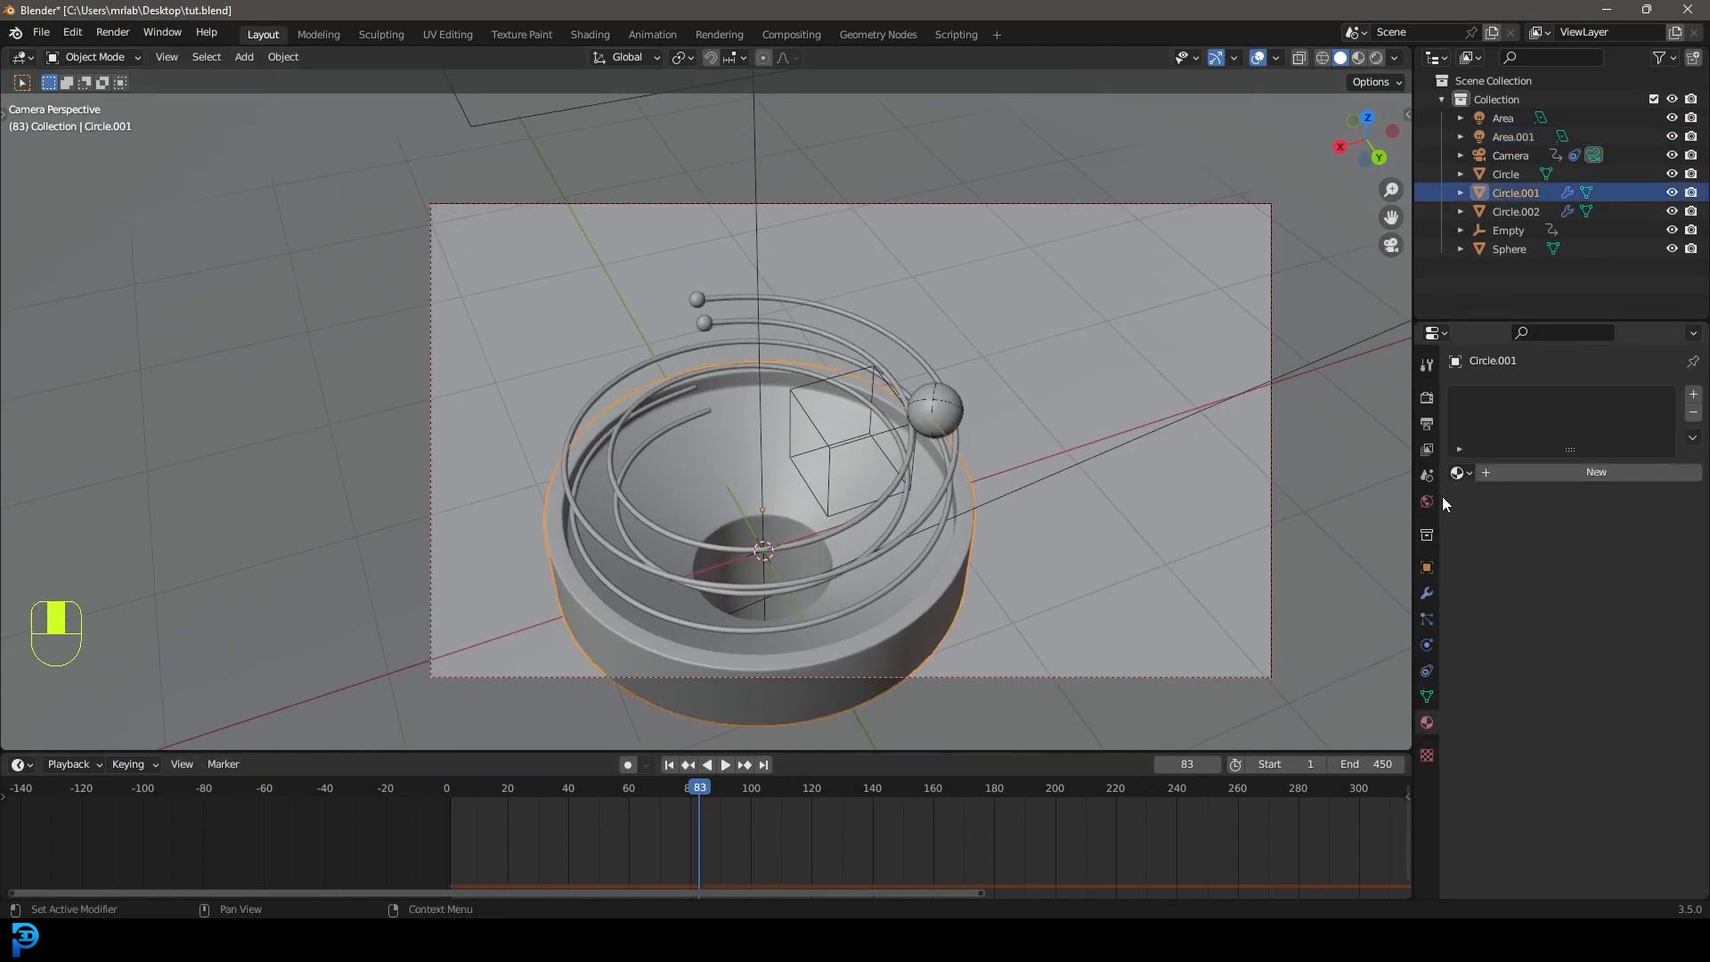
{"action": "left_click", "coordinate": [1461, 473]}
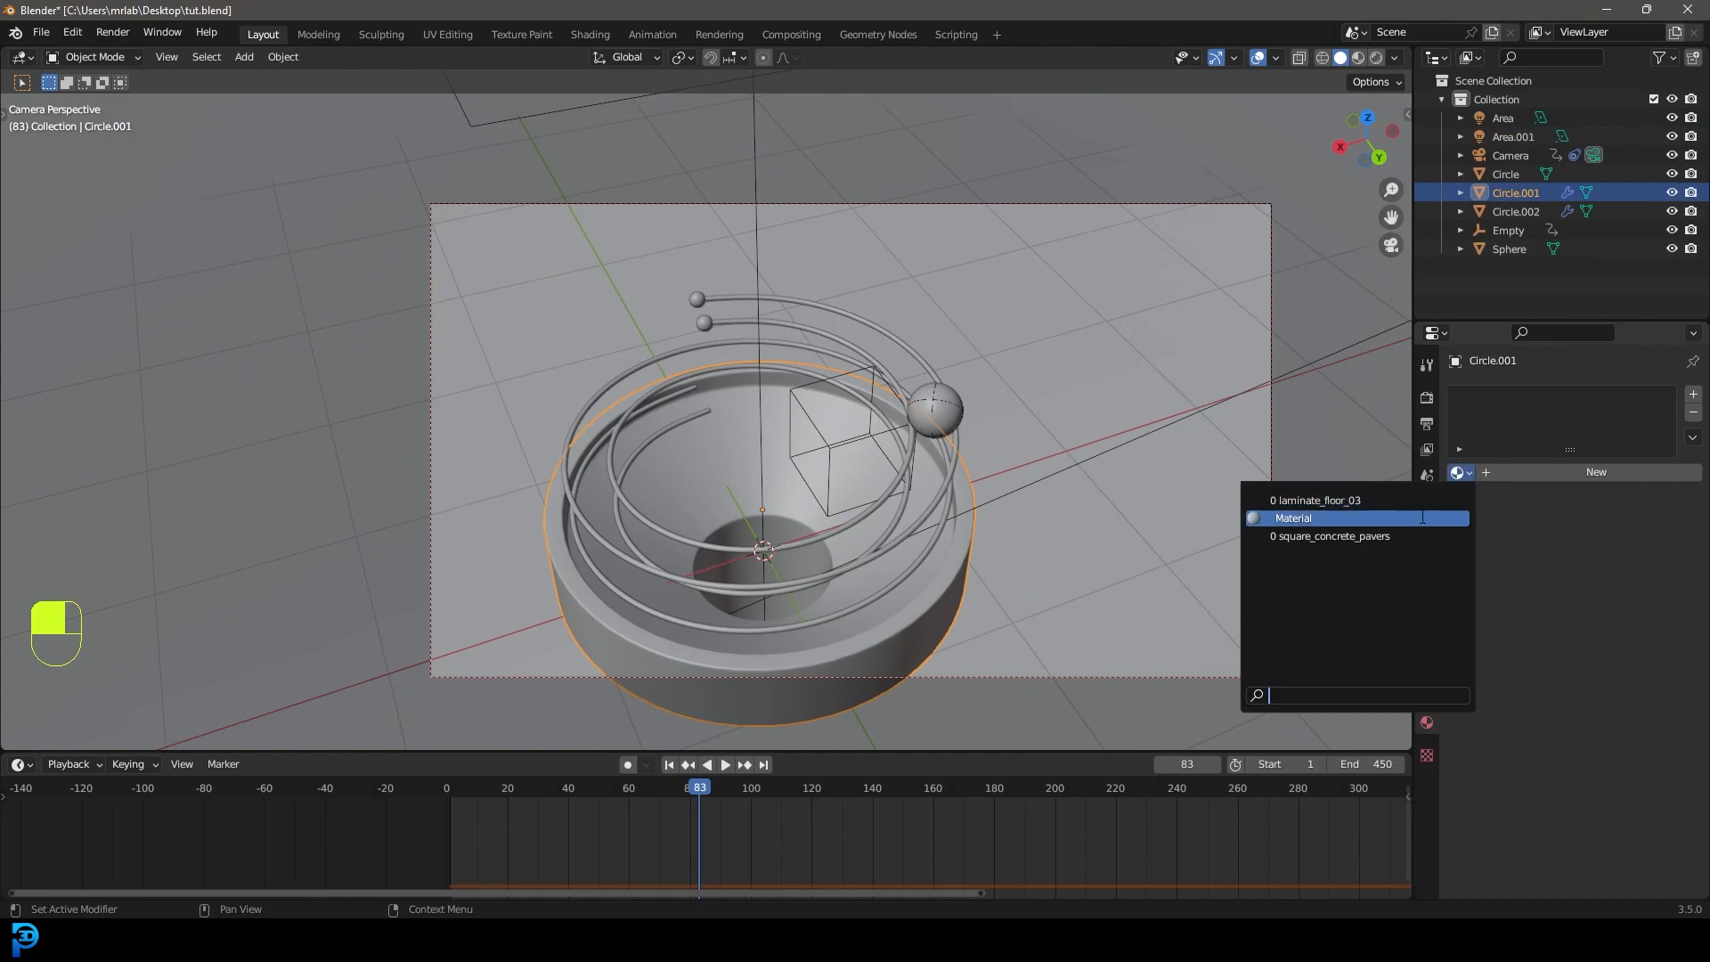
{"action": "left_click", "coordinate": [1335, 537]}
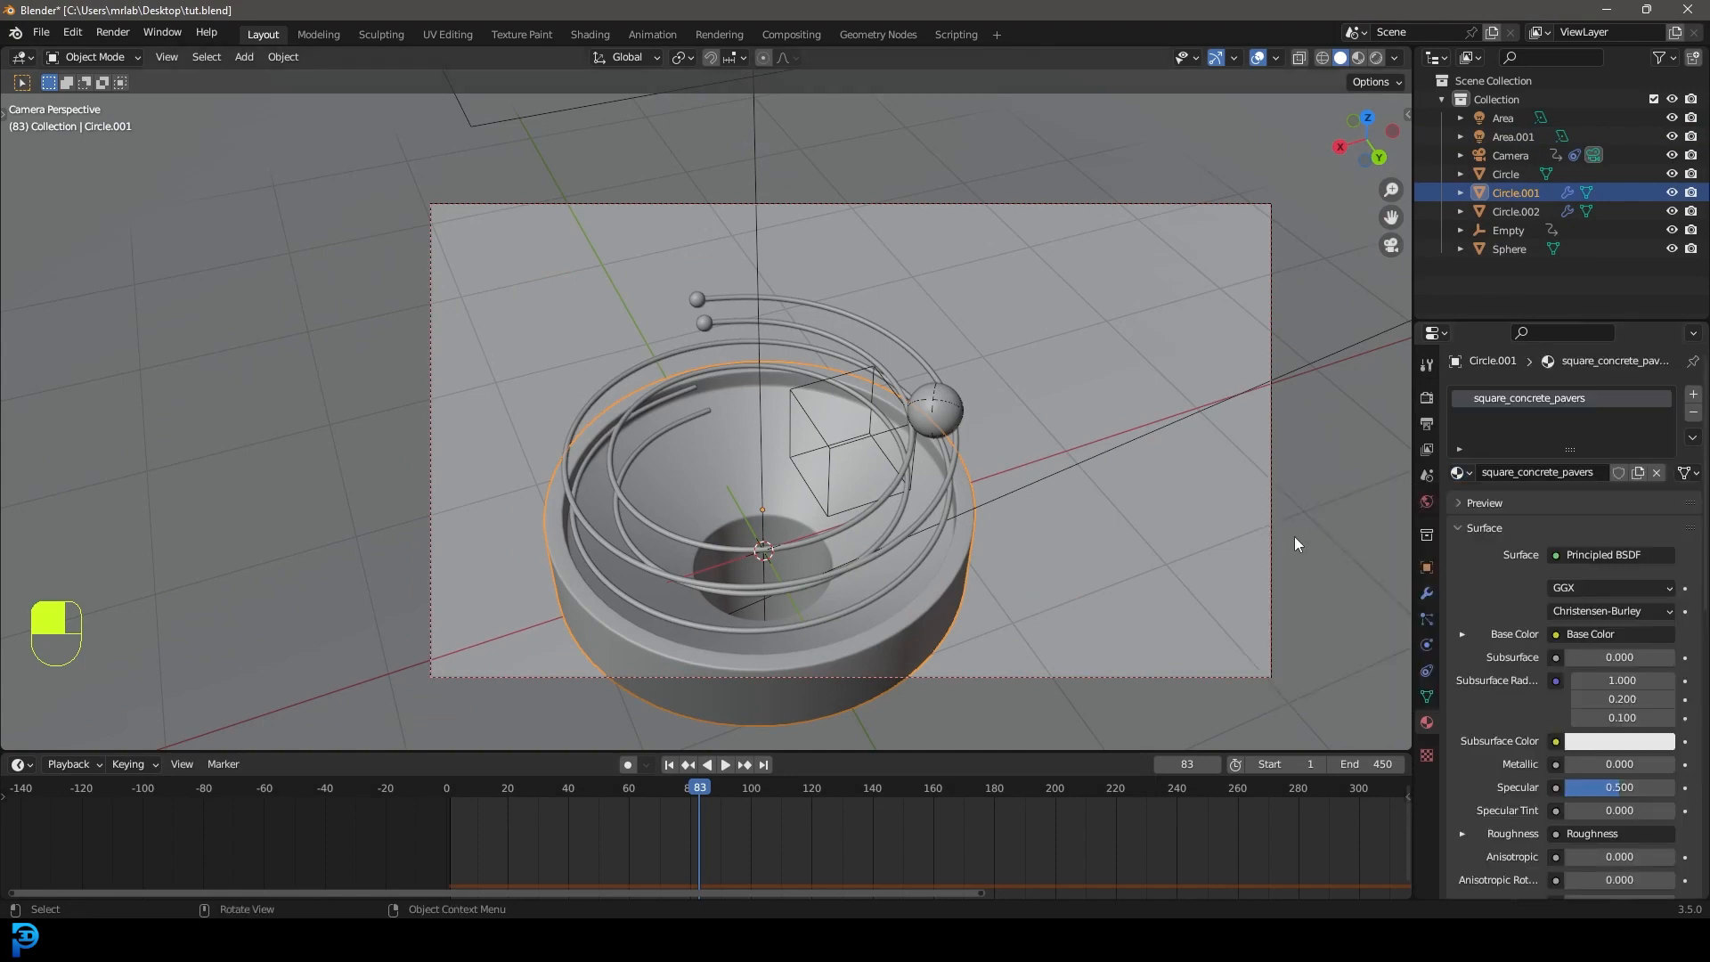
Assign laminate_floor_03 to the ground disc Circle.002 and switch to UV Editing.
{"action": "left_click", "coordinate": [1051, 274]}
{"action": "scroll", "coordinate": [1033, 301], "scroll_direction": "down", "scroll_amount": 4}
{"action": "middle_click_drag", "start_coordinate": [959, 356], "coordinate": [932, 376]}
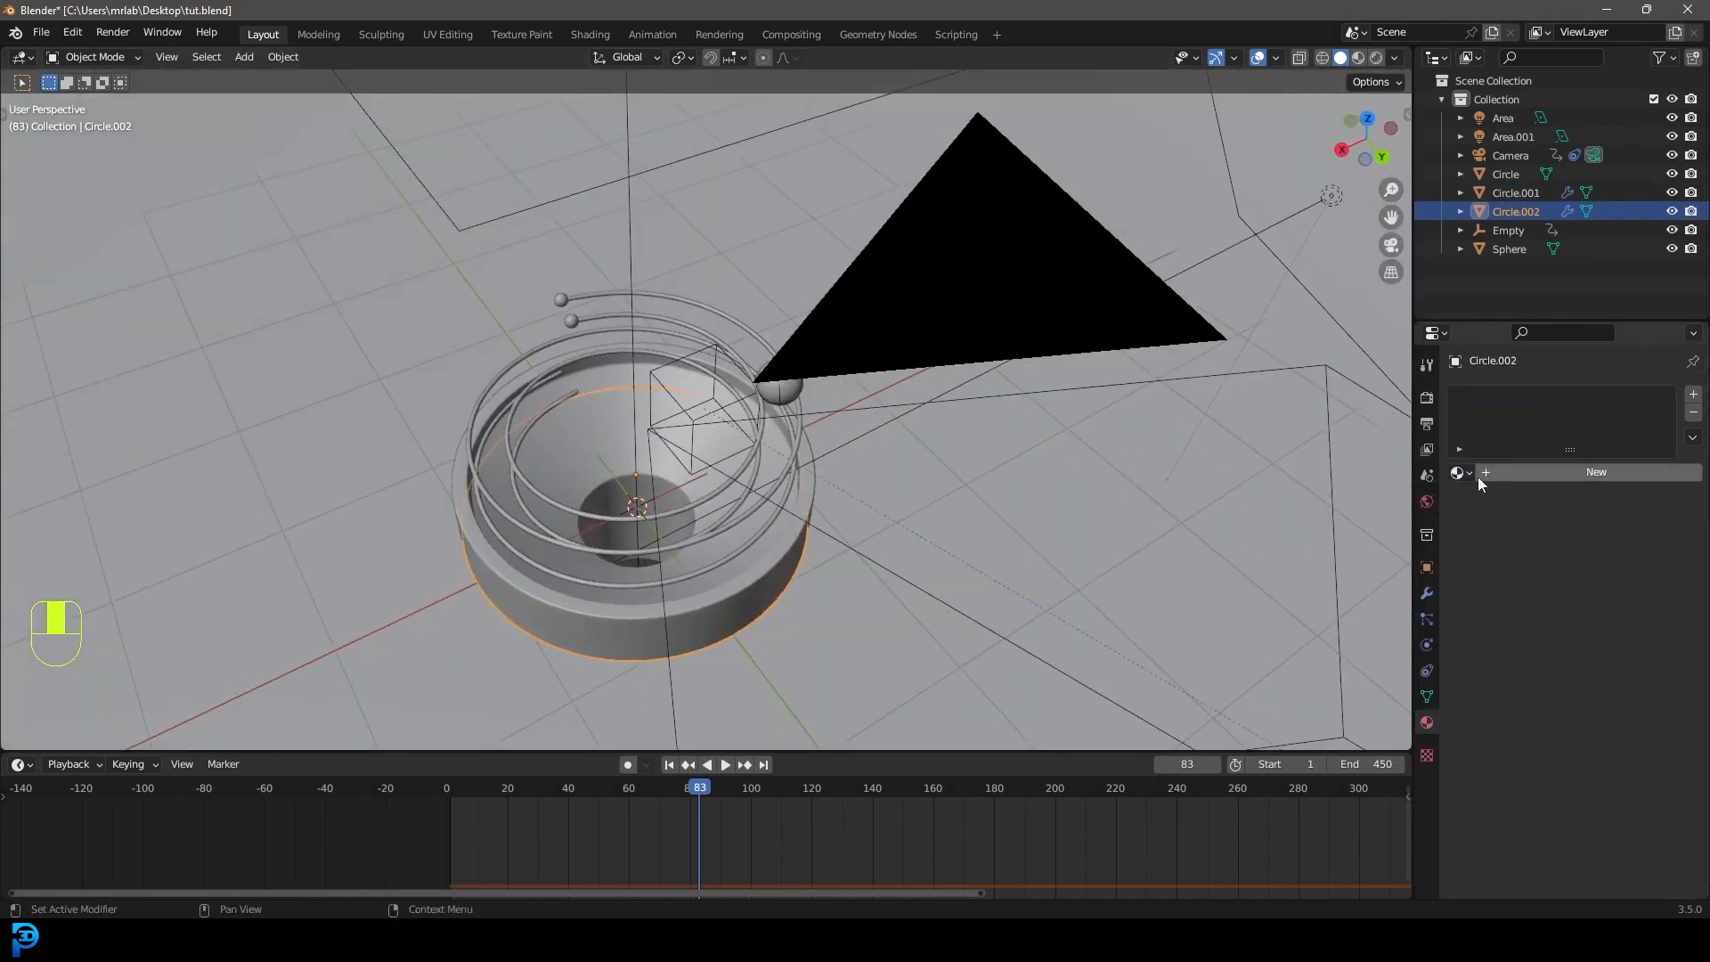
{"action": "left_click", "coordinate": [1462, 473]}
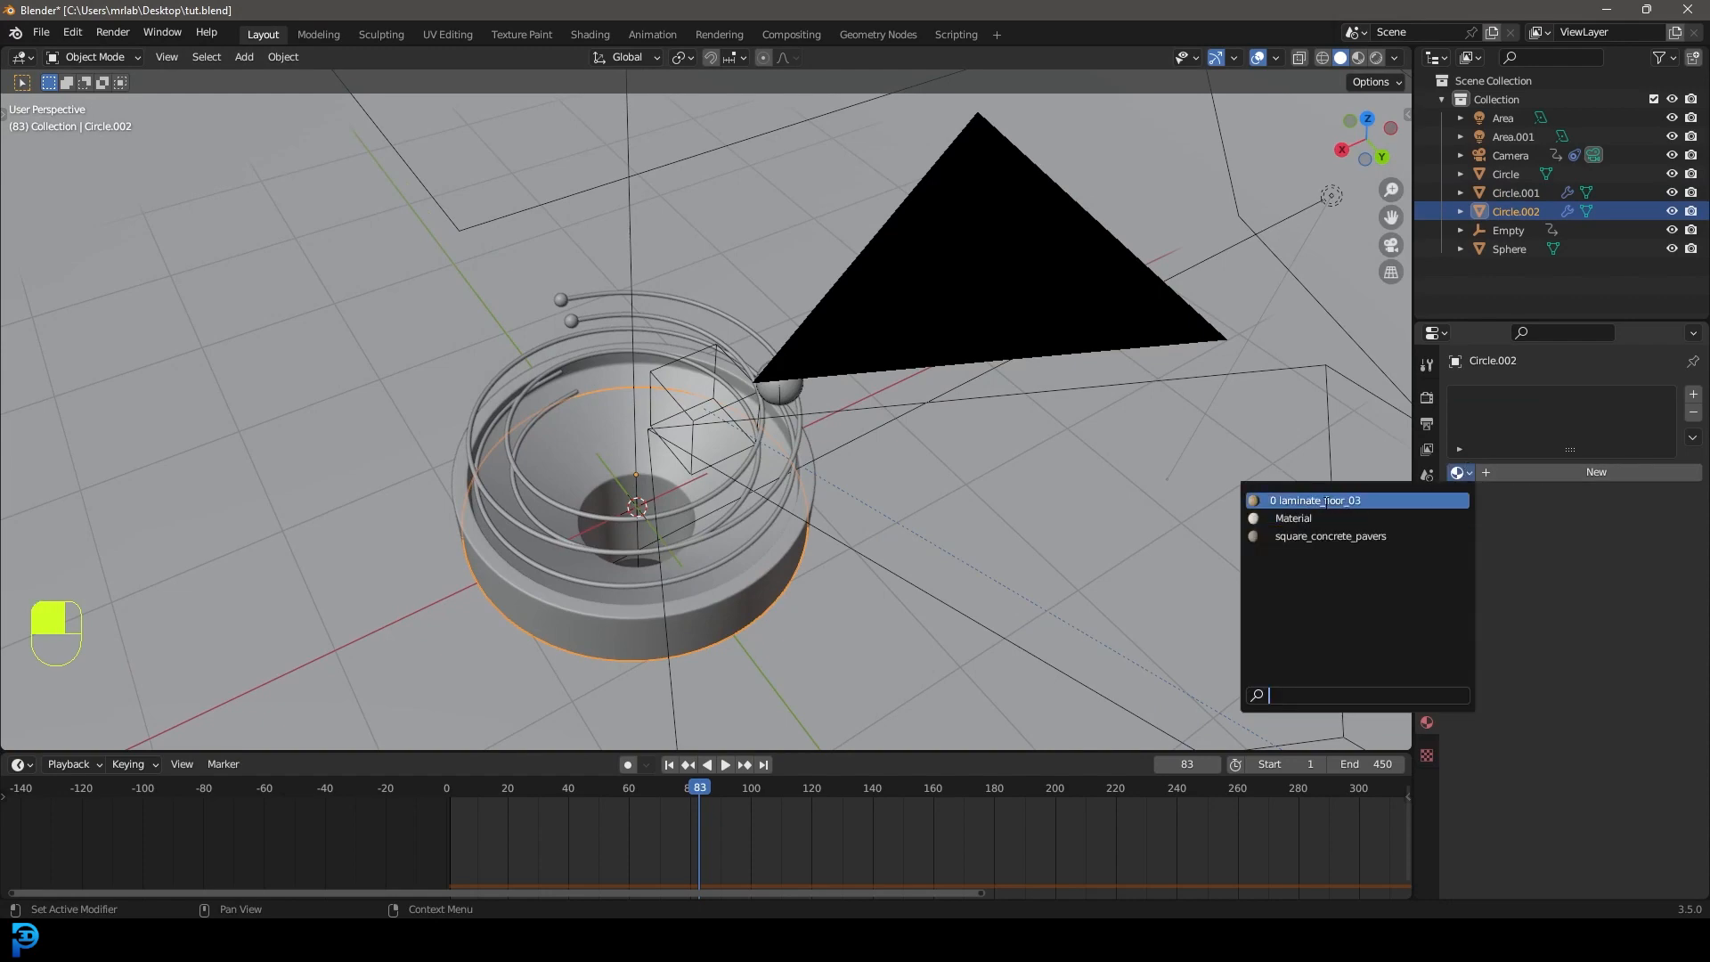
{"action": "left_click", "coordinate": [1383, 502]}
{"action": "scroll", "coordinate": [1013, 440], "scroll_direction": "down", "scroll_amount": 6}
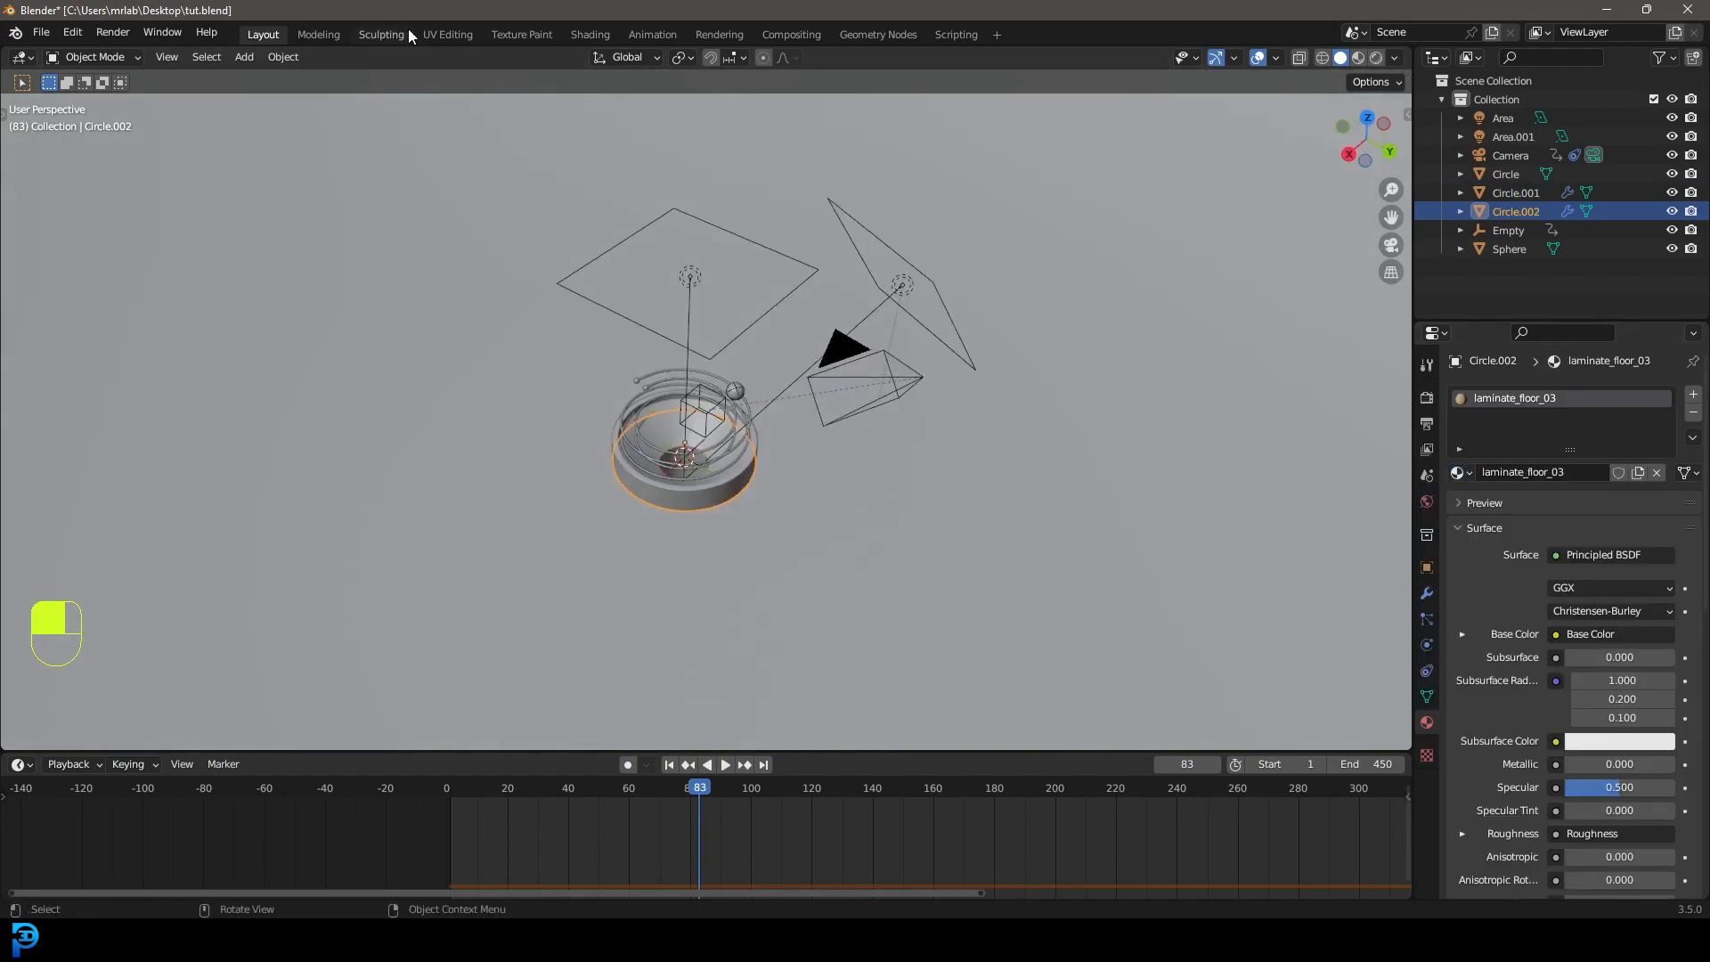
{"action": "left_click", "coordinate": [449, 34]}
{"action": "scroll", "coordinate": [1116, 460], "scroll_direction": "down", "scroll_amount": 3}
In Edit Mode, select the whole ground disc and unwrap its UVs.
{"action": "key", "text": "shift+z"}
{"action": "key", "text": "shift+z"}
{"action": "mouse_move", "coordinate": [1116, 460]}
{"action": "middle_mouse_down"}
{"action": "mouse_move", "coordinate": [1157, 455]}
{"action": "mouse_move", "coordinate": [1125, 463]}
{"action": "middle_mouse_up"}
{"action": "key", "text": "shift+z"}
{"action": "key", "text": "Tab"}
{"action": "key", "text": "Tab"}
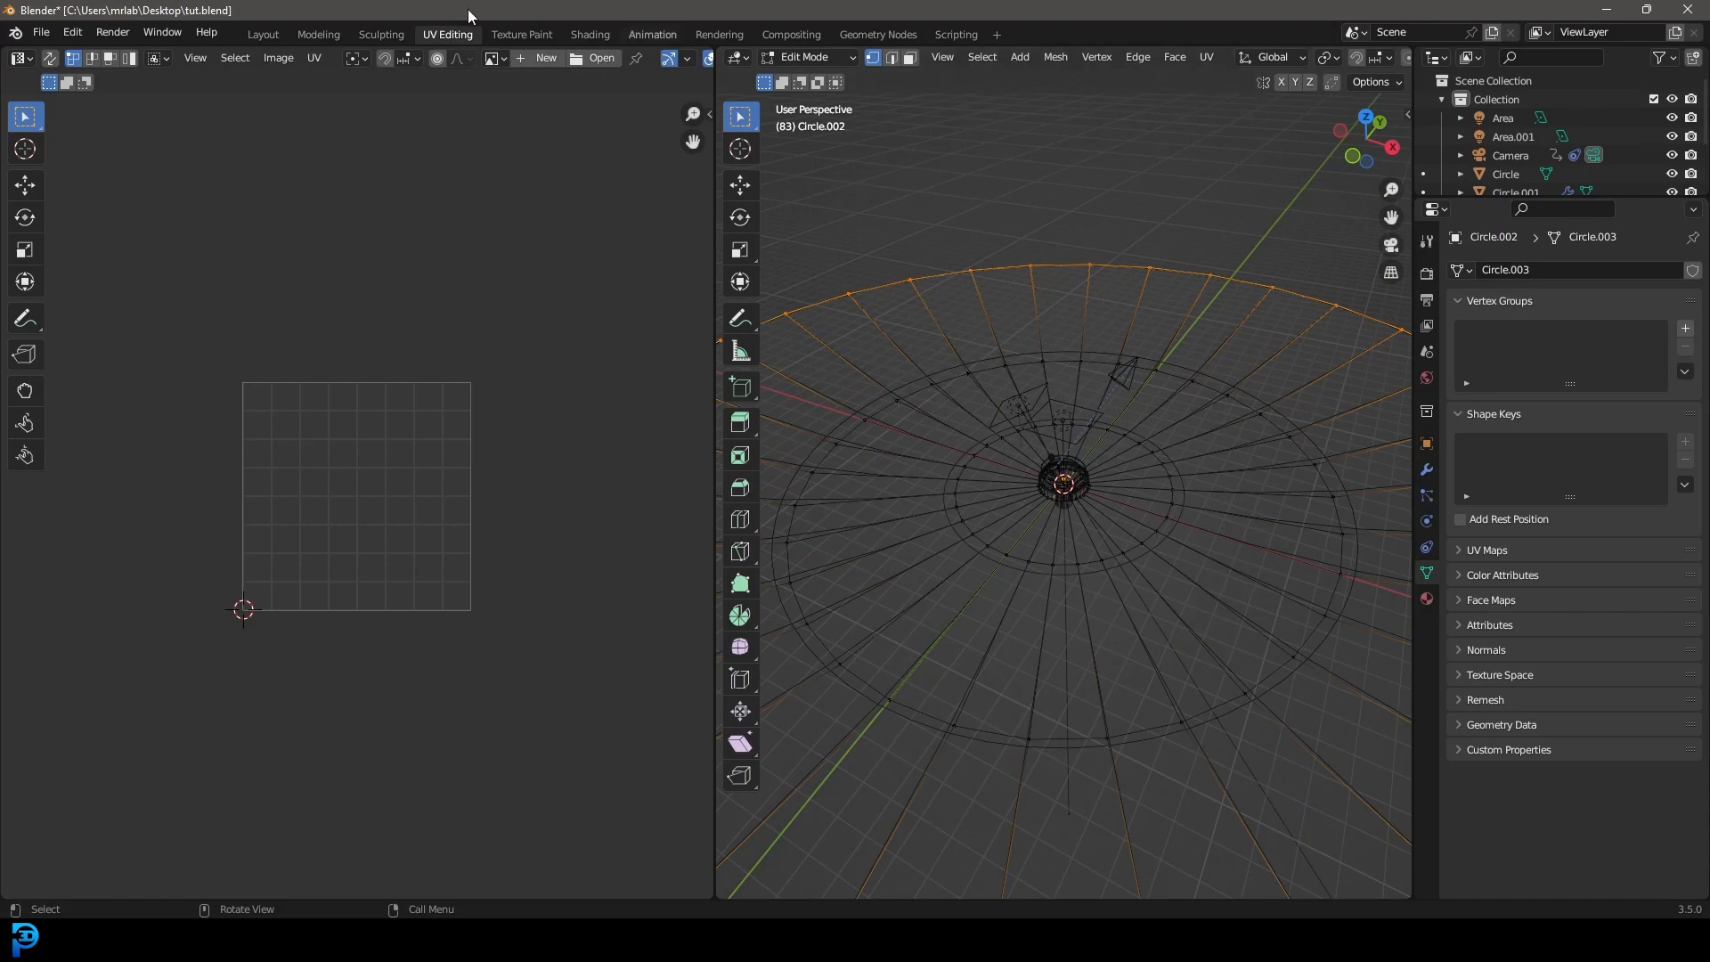
{"action": "middle_click_drag", "start_coordinate": [1050, 397], "coordinate": [1108, 363]}
{"action": "key", "text": "a"}
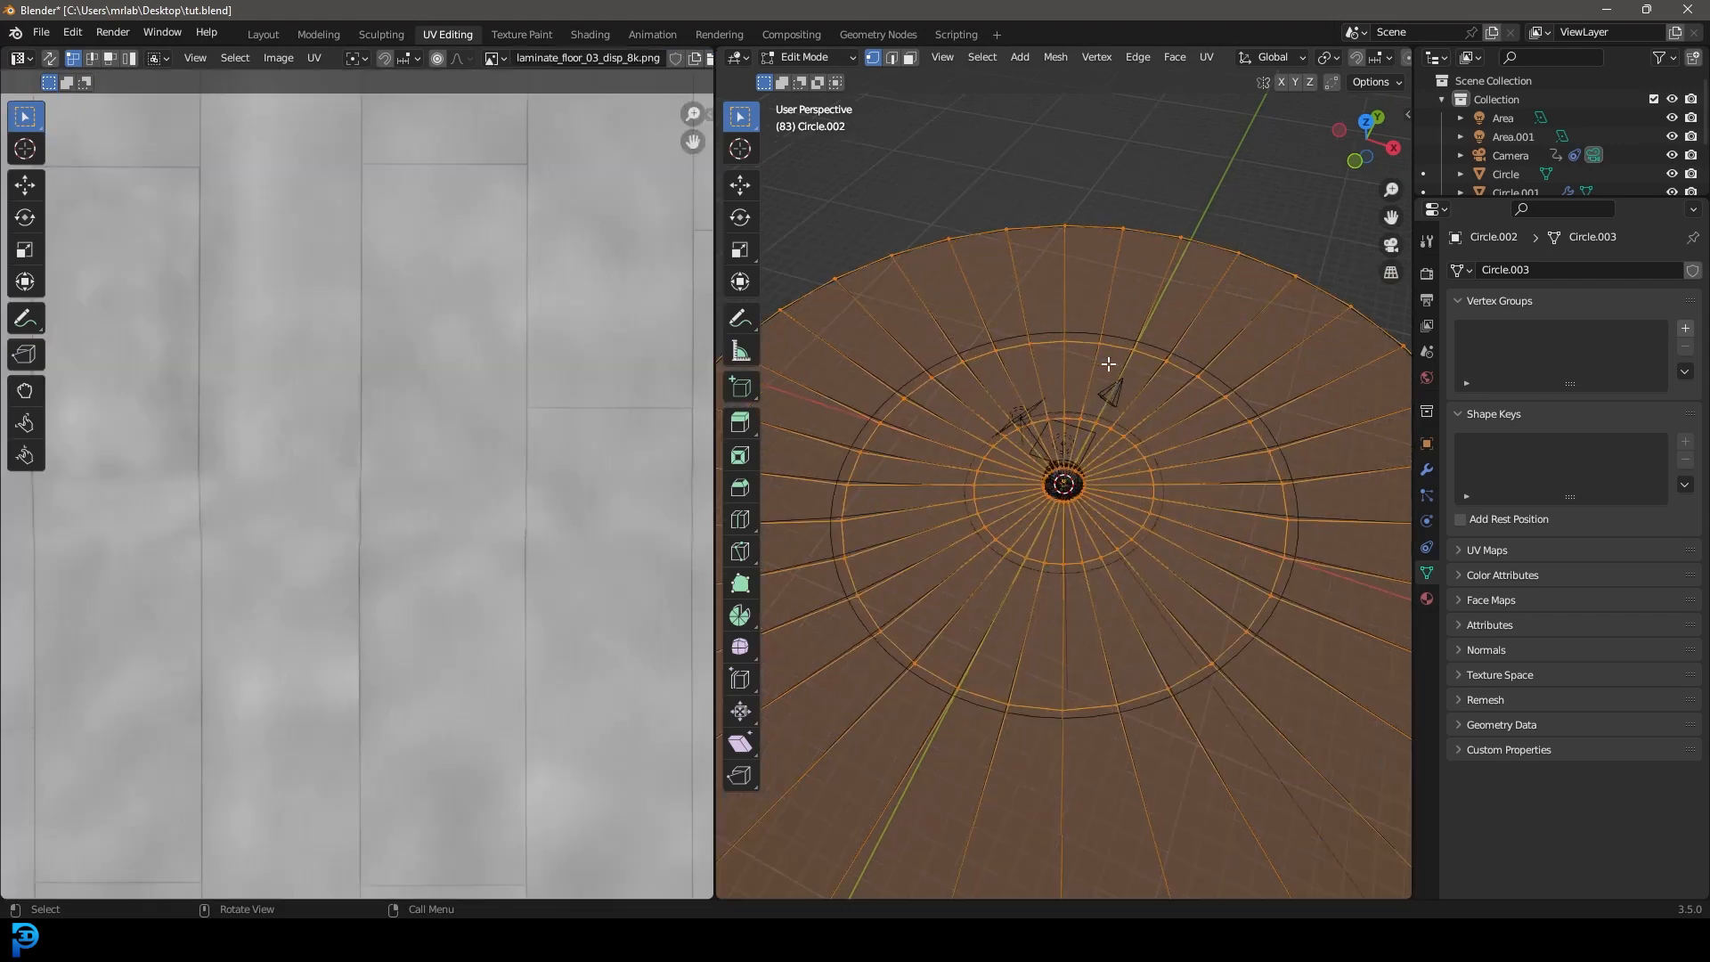
{"action": "key", "text": "u"}
{"action": "left_click", "coordinate": [1035, 371]}
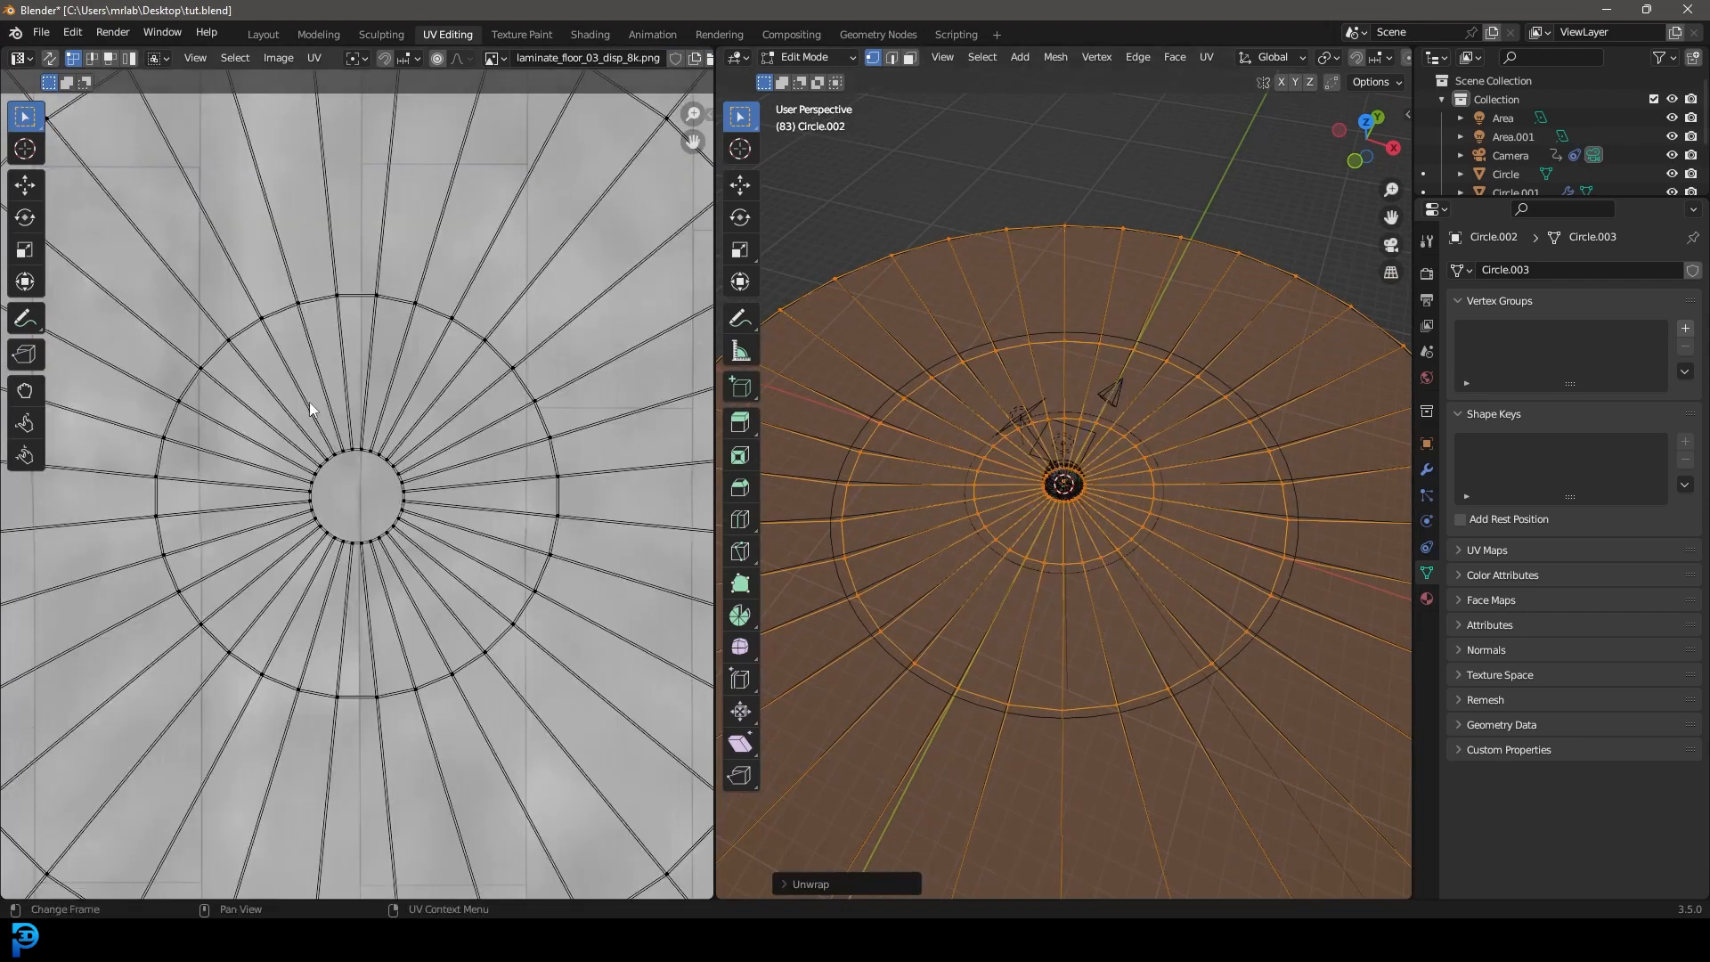
{"action": "scroll", "coordinate": [427, 481], "scroll_direction": "down", "scroll_amount": 5}
{"action": "middle_click_drag", "start_coordinate": [1121, 466], "coordinate": [1113, 456]}
Switch to Material Preview and scale up the disc's UVs in the UV editor.
{"action": "key", "text": "z"}
{"action": "left_click", "coordinate": [1130, 561]}
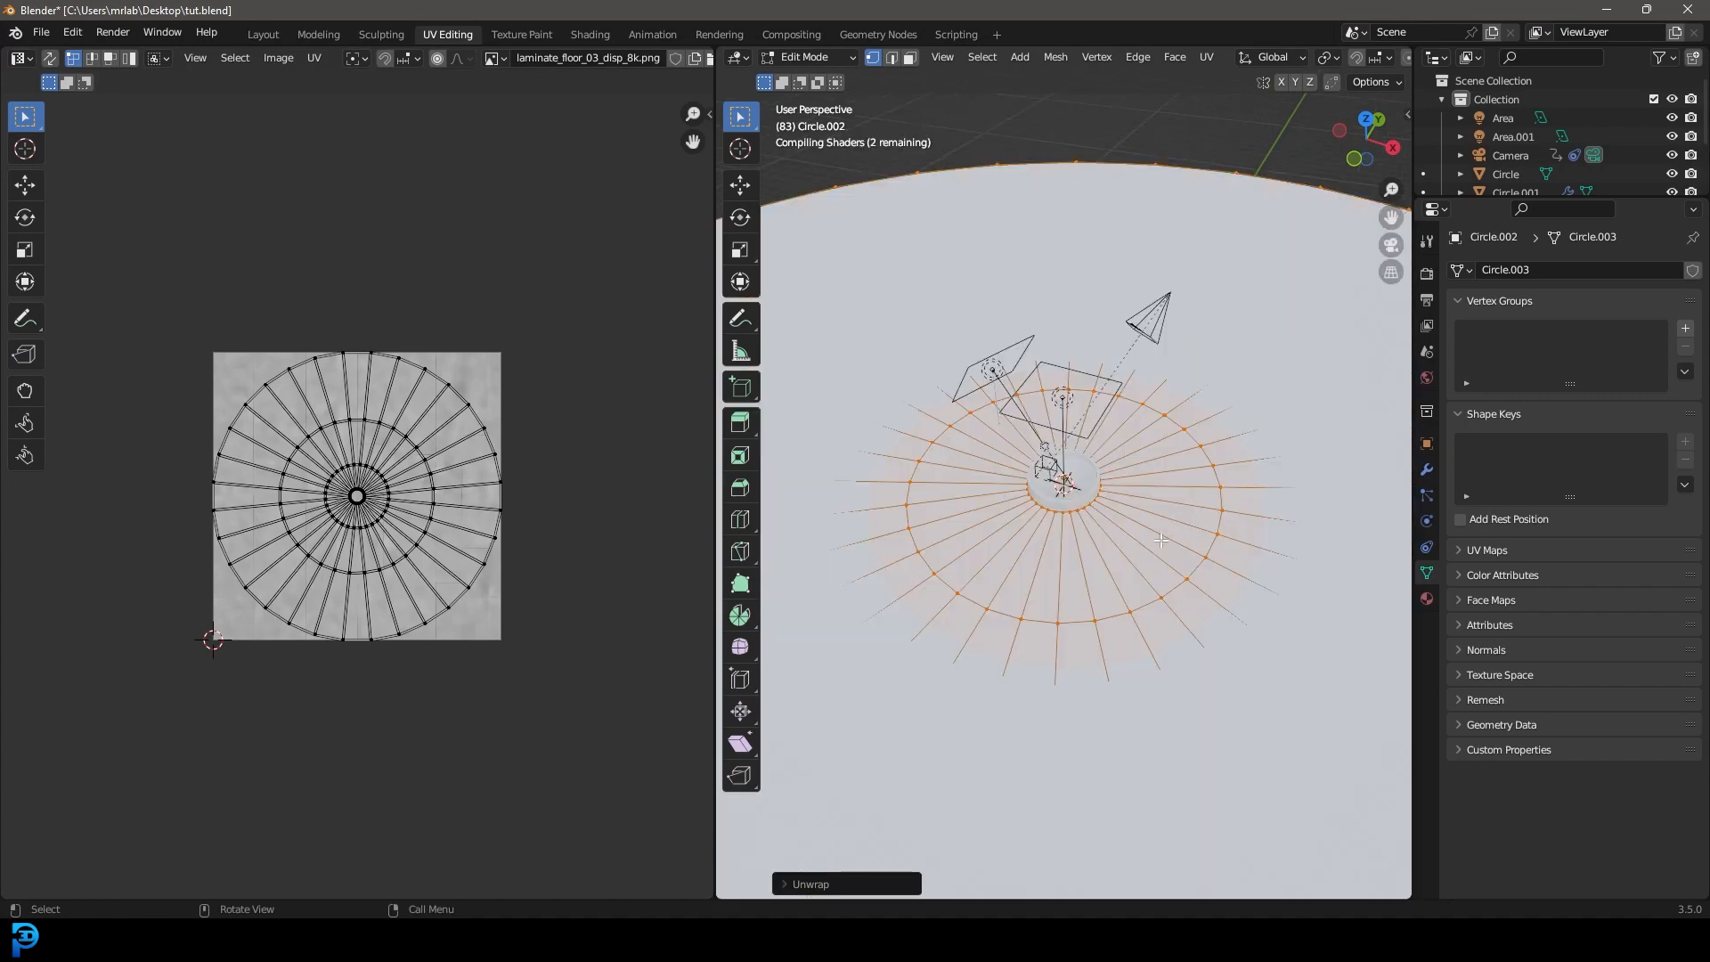
{"action": "middle_click_drag", "start_coordinate": [1138, 517], "coordinate": [1131, 505]}
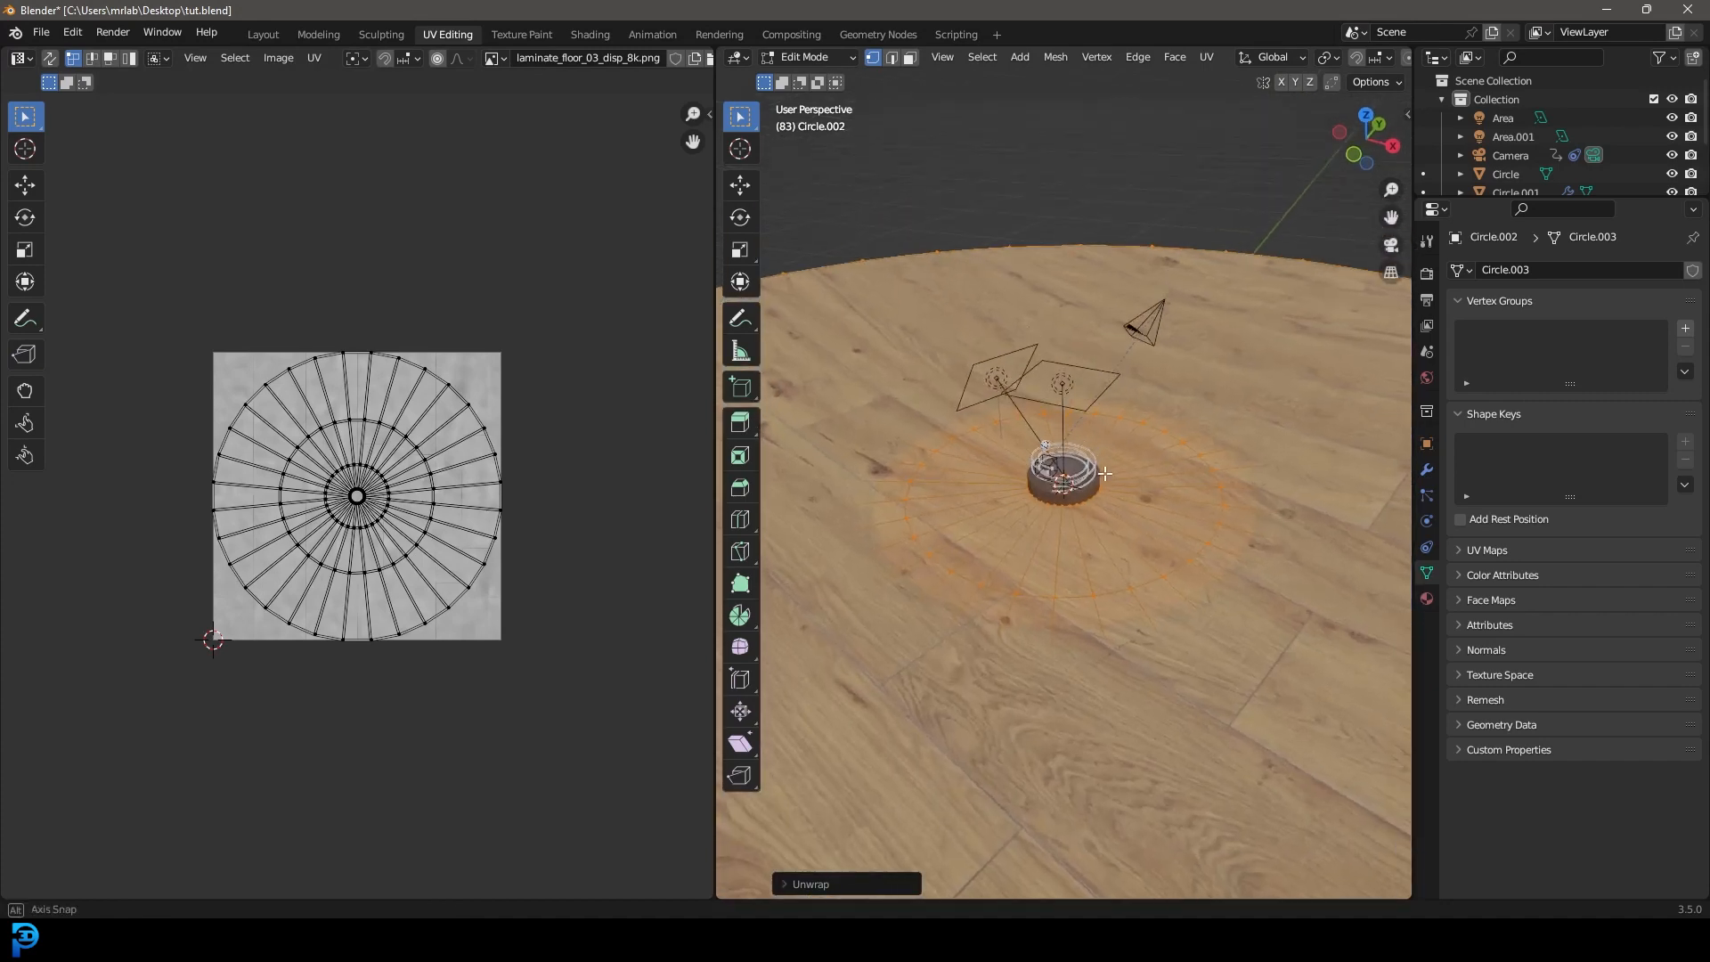
{"action": "scroll", "coordinate": [1131, 505], "scroll_direction": "up", "scroll_amount": 3}
{"action": "left_click_drag", "start_coordinate": [545, 697], "coordinate": [134, 298]}
{"action": "scroll", "coordinate": [522, 655], "scroll_direction": "down", "scroll_amount": 3}
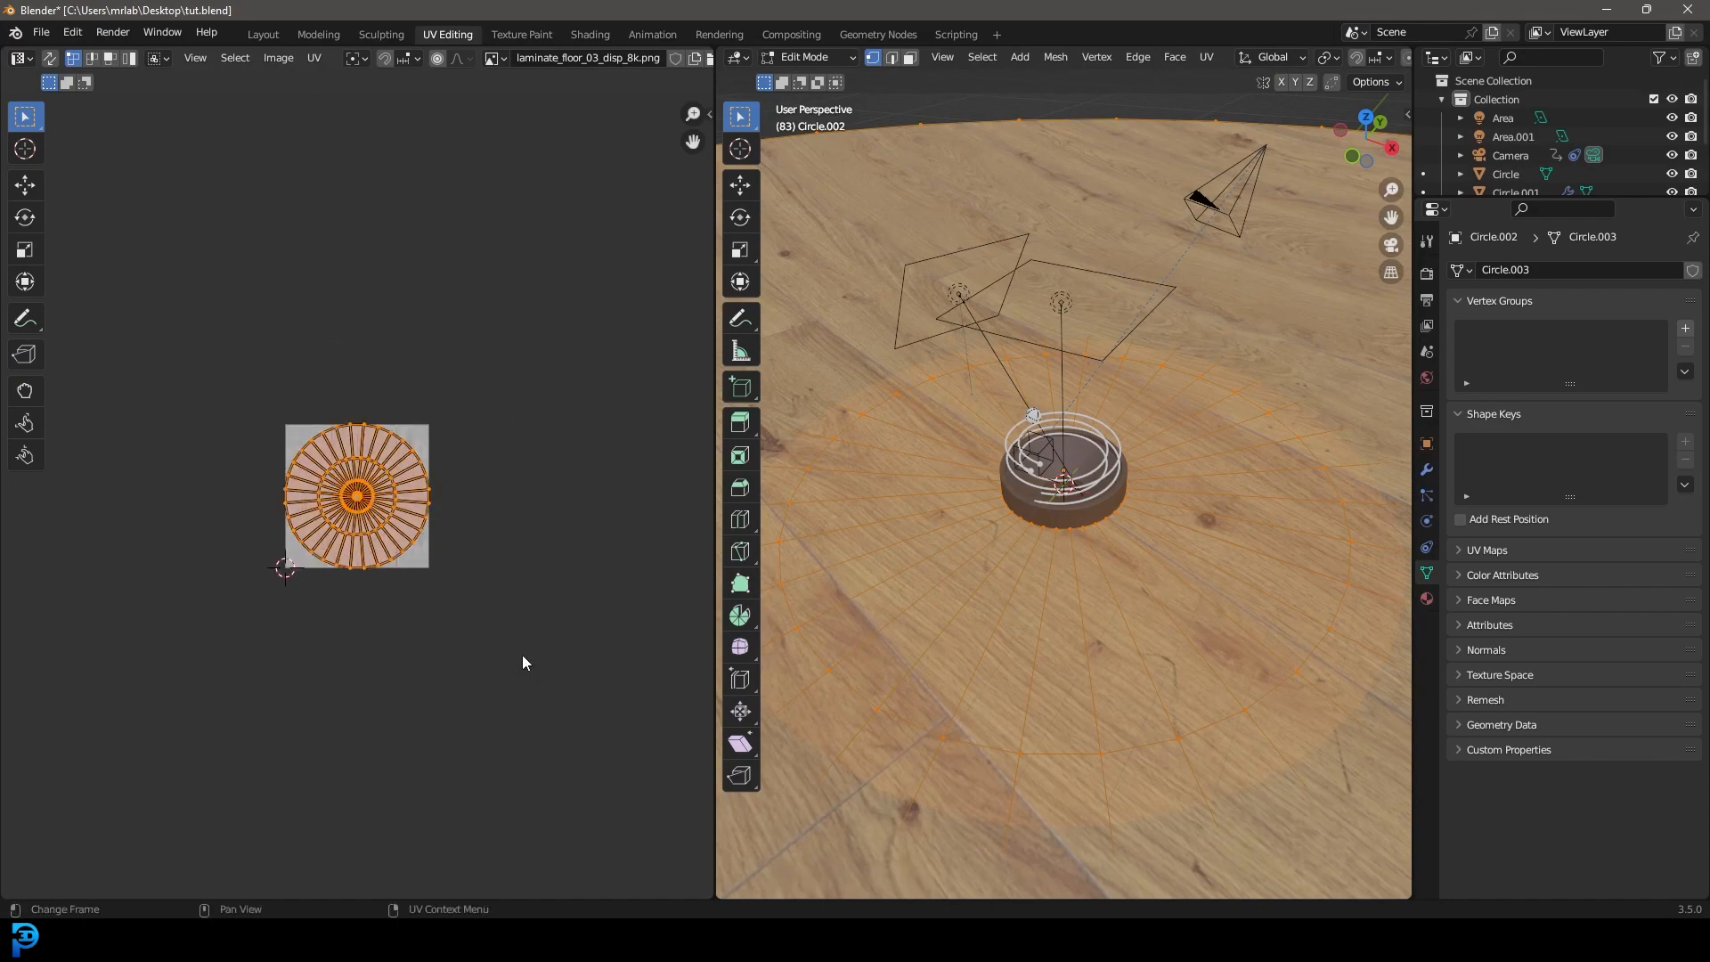
{"action": "key", "text": "s"}
{"action": "left_click", "coordinate": [219, 784]}
{"action": "middle_click_drag", "start_coordinate": [1197, 495], "coordinate": [1095, 606]}
{"action": "scroll", "coordinate": [1168, 483], "scroll_direction": "up", "scroll_amount": 4}
Scale the UVs further so the wood planks tile smaller, then exit Edit Mode.
{"action": "key", "text": "s"}
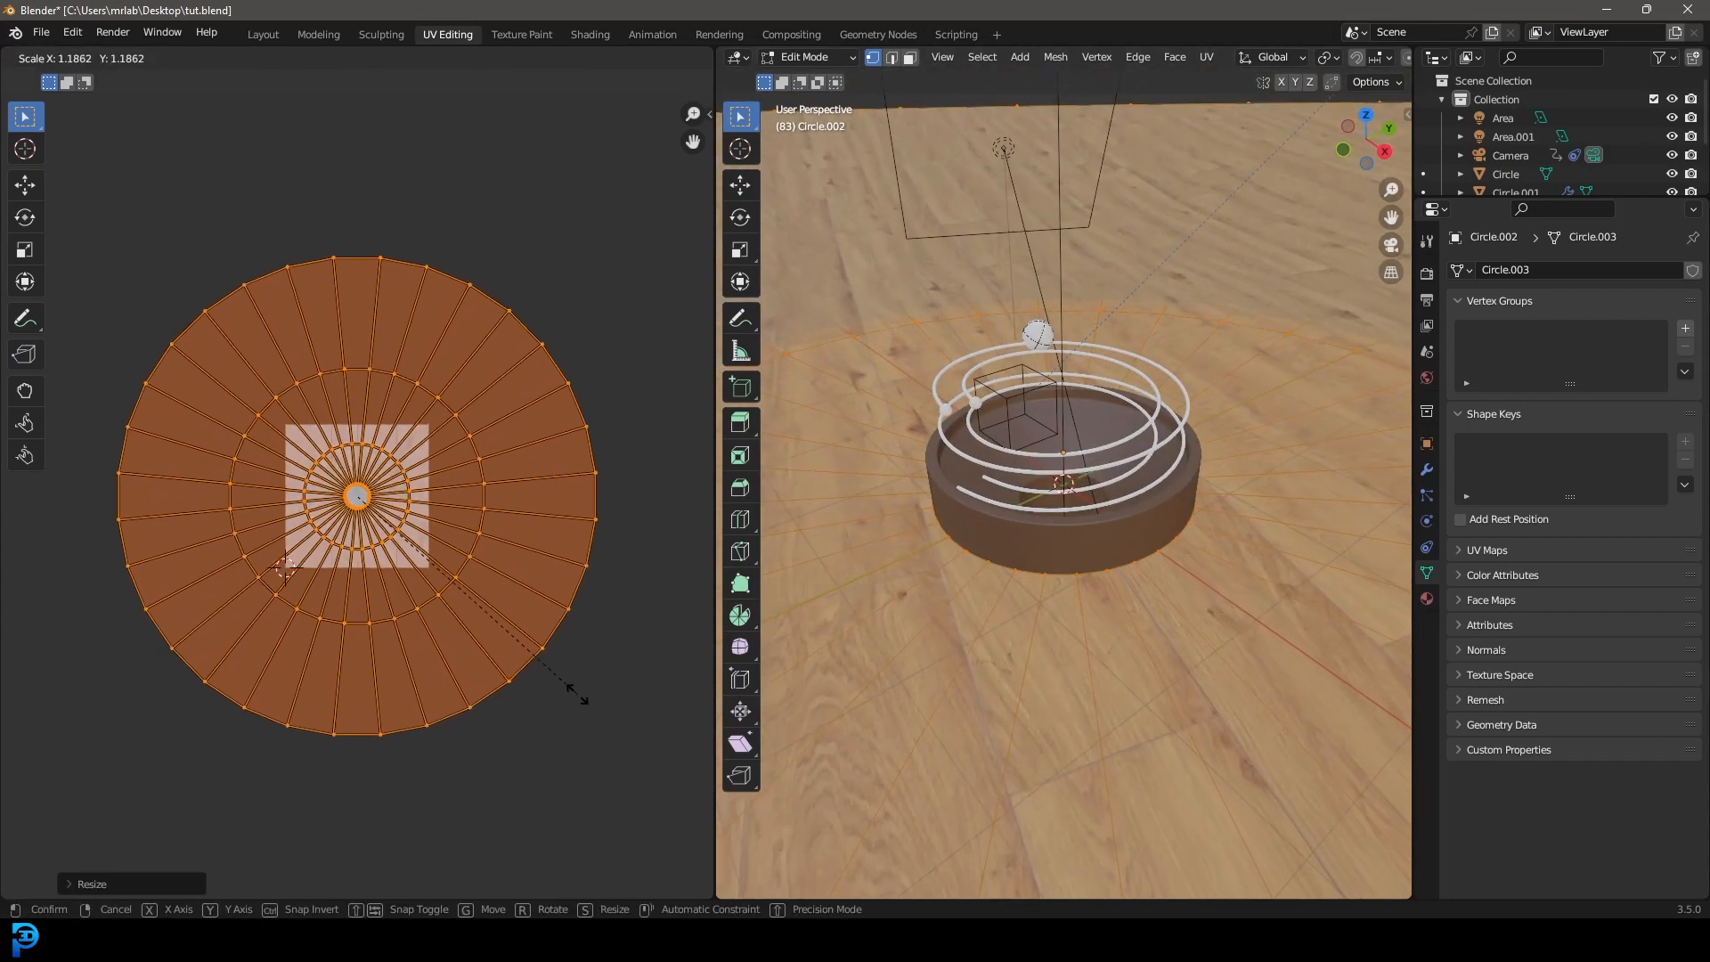
{"action": "left_click", "coordinate": [613, 746]}
{"action": "middle_click_drag", "start_coordinate": [1124, 481], "coordinate": [1126, 516]}
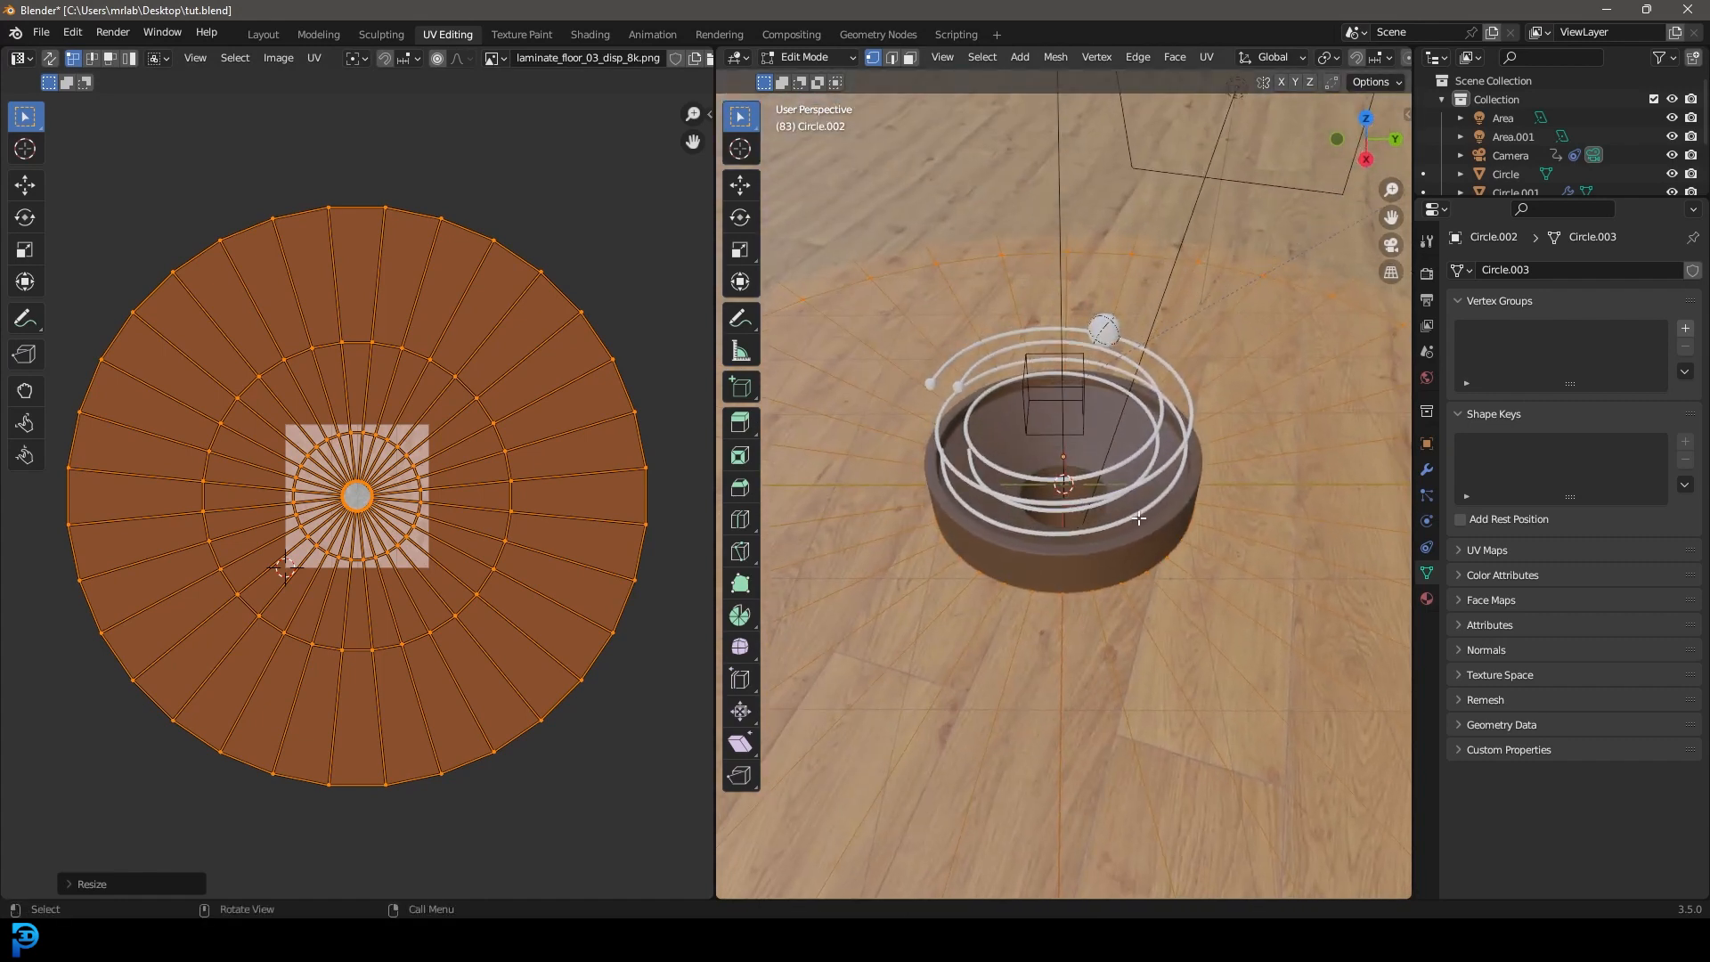
{"action": "key", "text": "Tab"}
Select the funnel base Circle.001 and enter Edit Mode with edge selection.
{"action": "left_click", "coordinate": [1150, 531]}
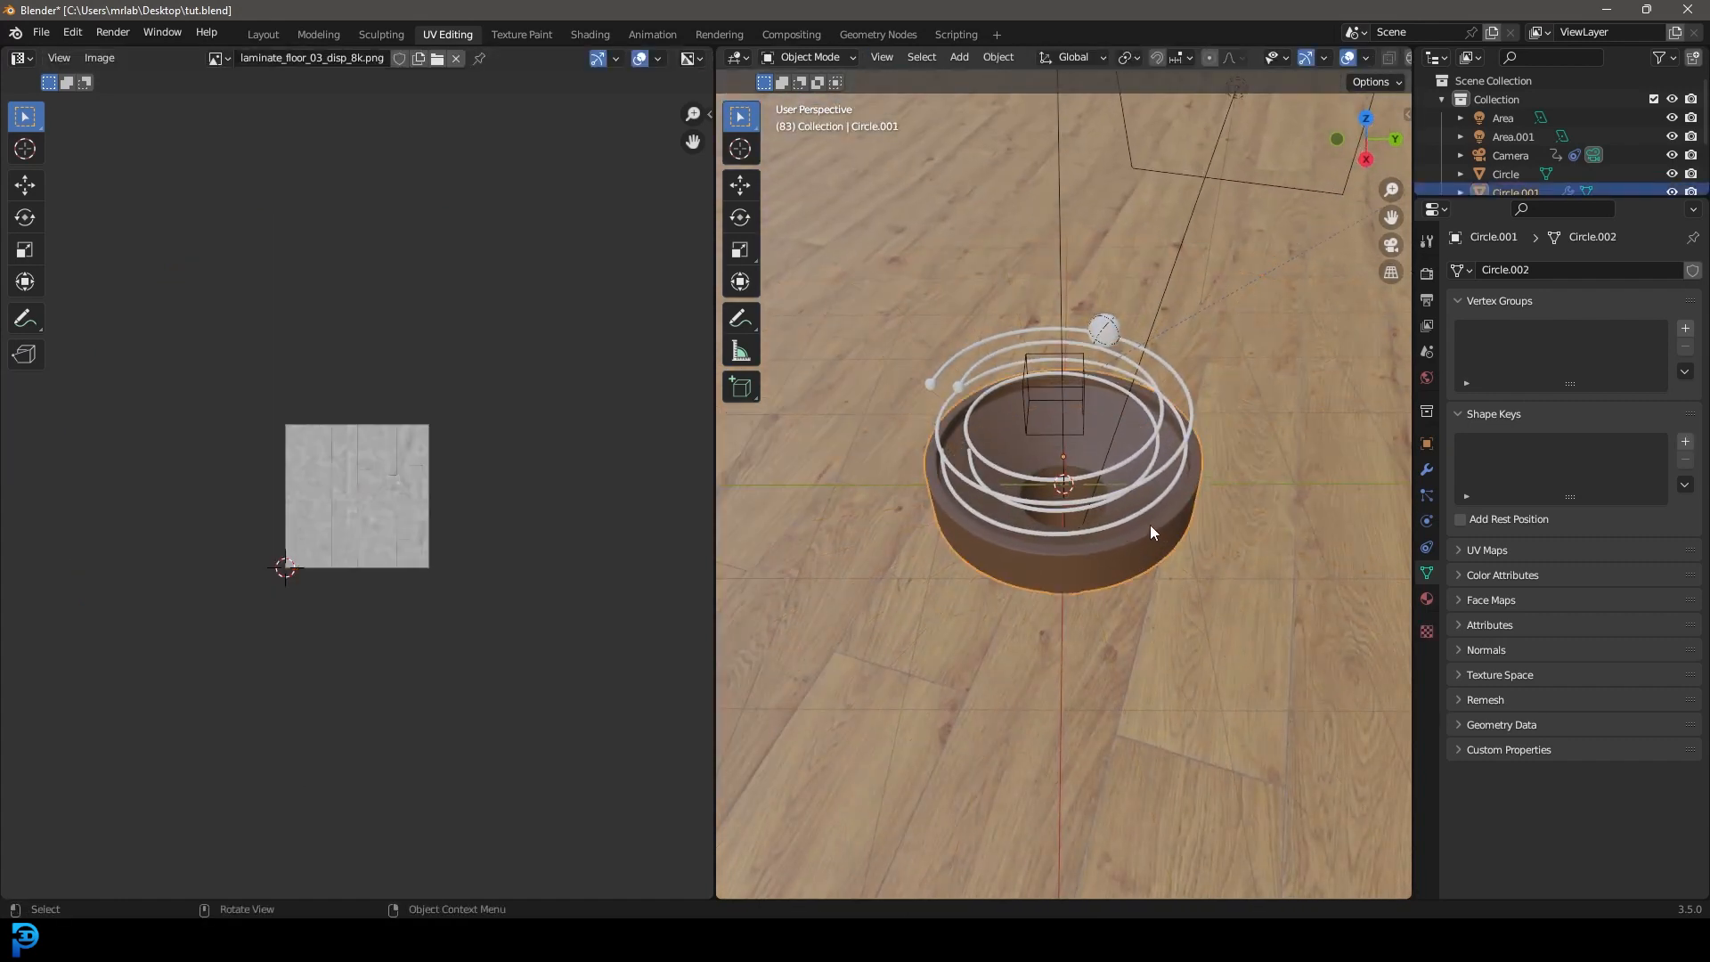
{"action": "key", "text": "z"}
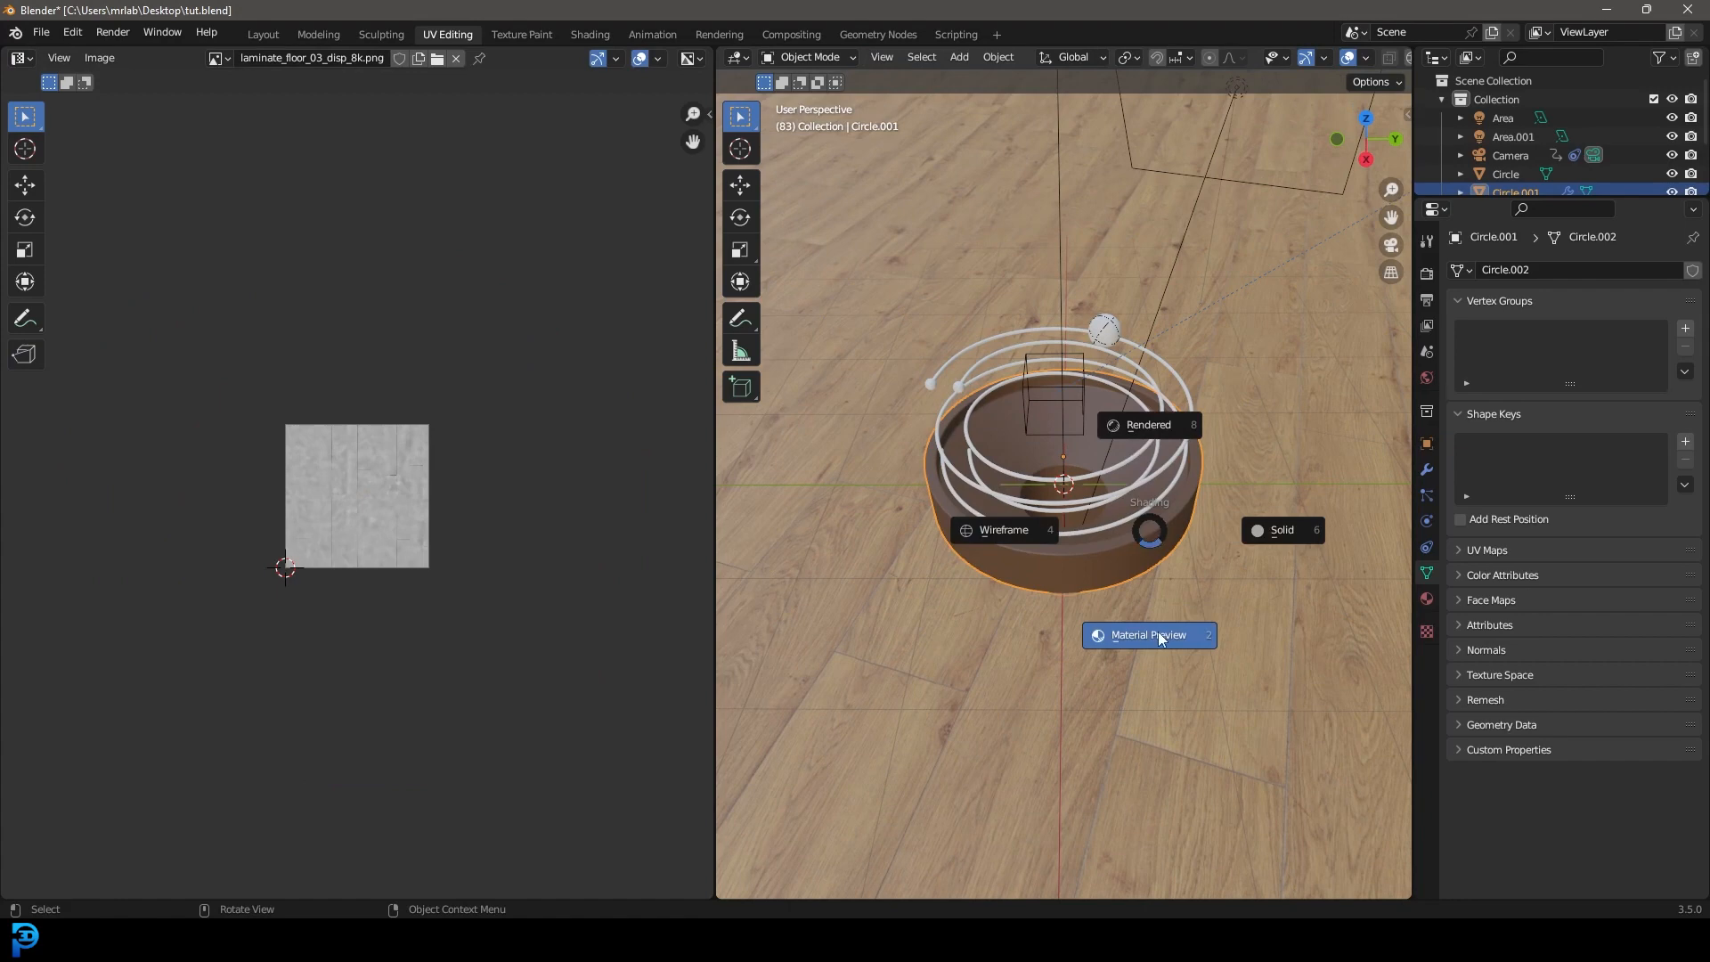
{"action": "middle_click_drag", "start_coordinate": [1099, 541], "coordinate": [1135, 522]}
{"action": "scroll", "coordinate": [1108, 540], "scroll_direction": "up", "scroll_amount": 1}
{"action": "key", "text": "Tab"}
{"action": "scroll", "coordinate": [1135, 522], "scroll_direction": "up", "scroll_amount": 2}
{"action": "left_click", "coordinate": [909, 57]}
{"action": "left_click", "coordinate": [891, 57]}
Mark seams on the outer rim edge loop and one vertical wall edge.
{"action": "scroll", "coordinate": [1124, 697], "scroll_direction": "up", "scroll_amount": 3}
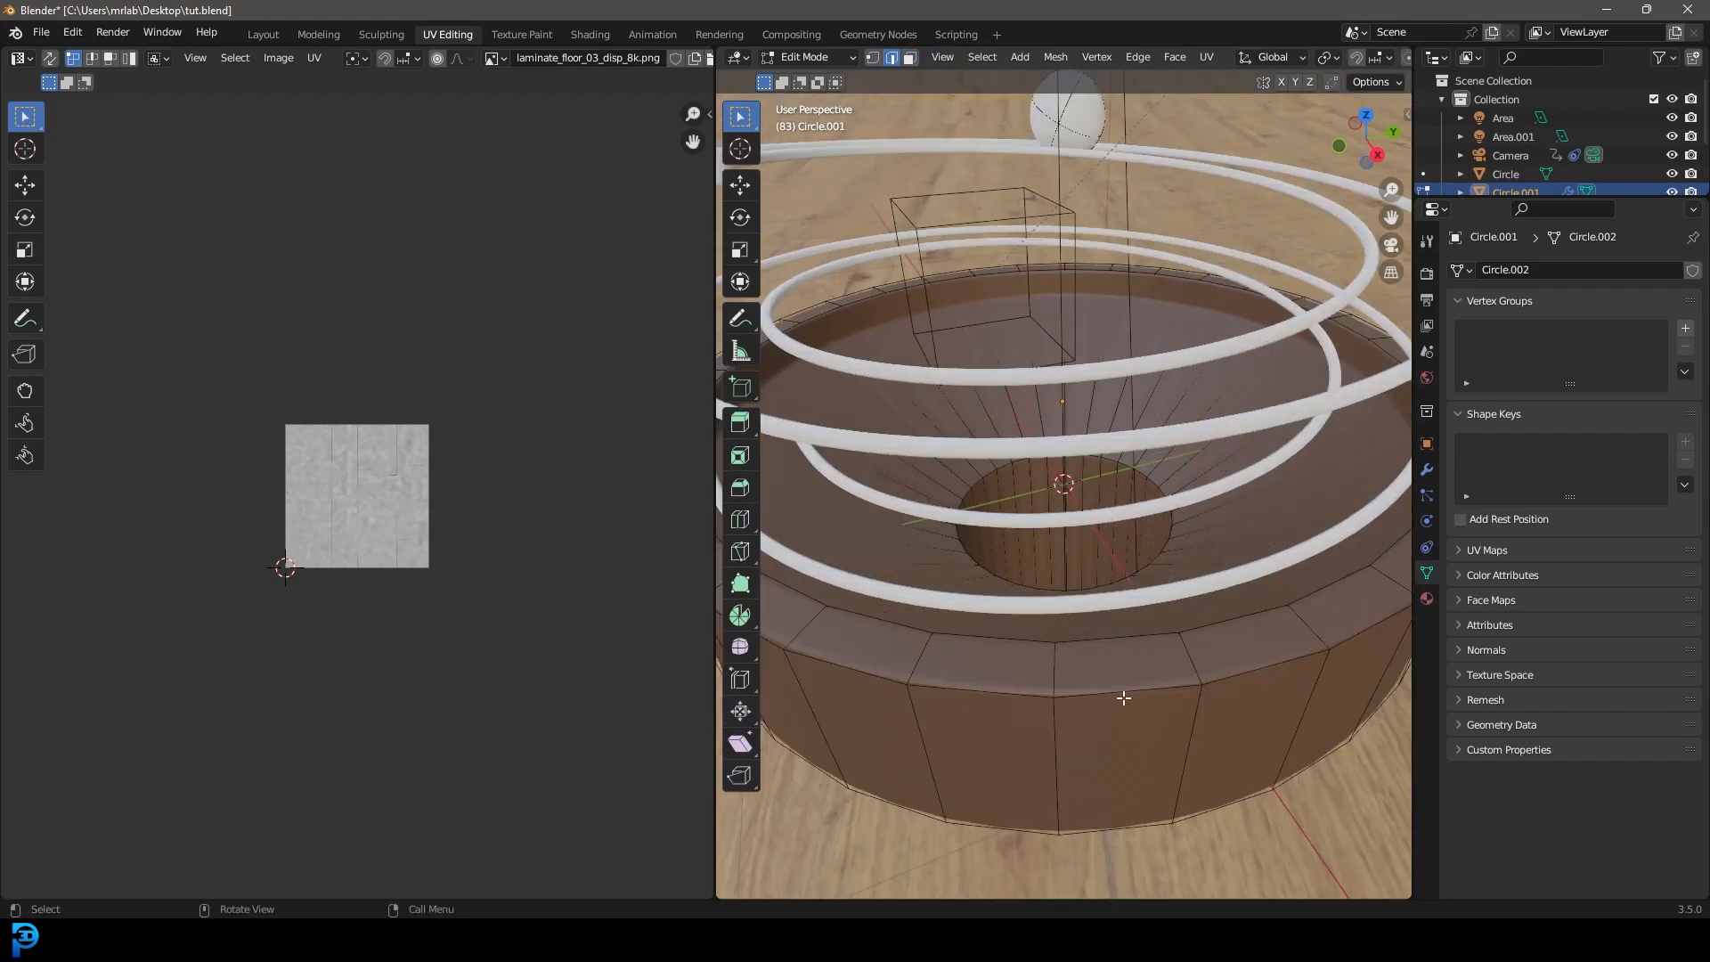
{"action": "scroll", "coordinate": [1115, 691], "scroll_direction": "down", "scroll_amount": 5}
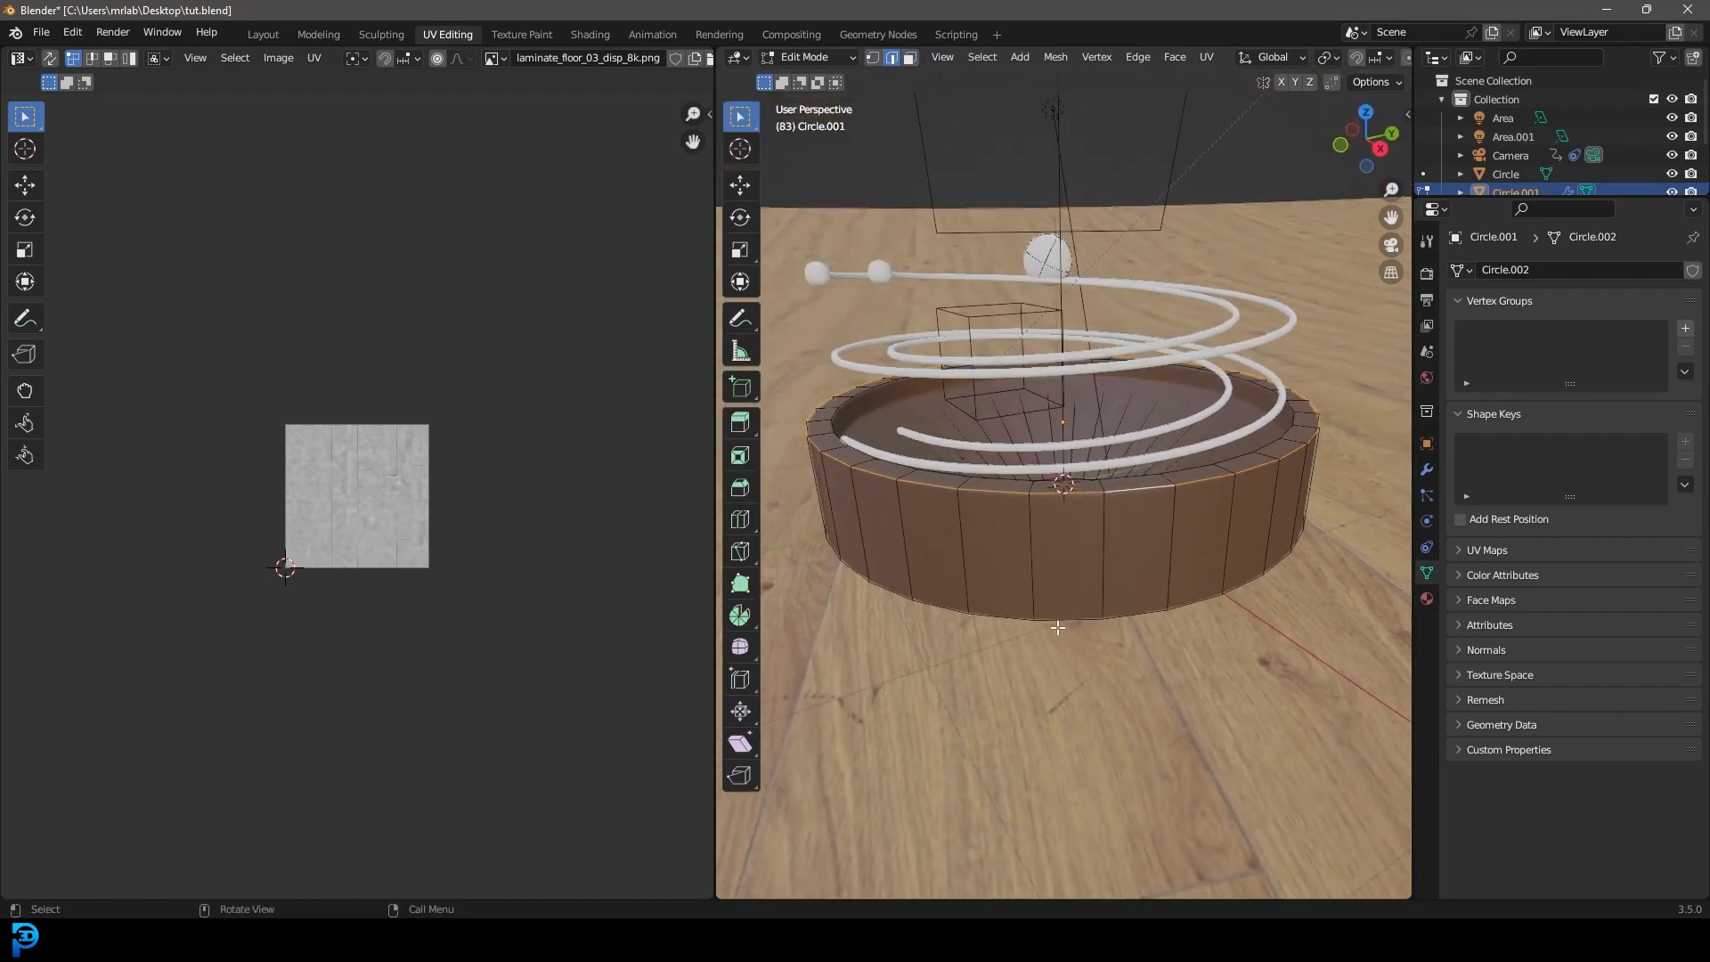
{"action": "scroll", "coordinate": [1058, 627], "scroll_direction": "up", "scroll_amount": 4}
{"action": "left_click", "coordinate": [1137, 668], "text": "alt"}
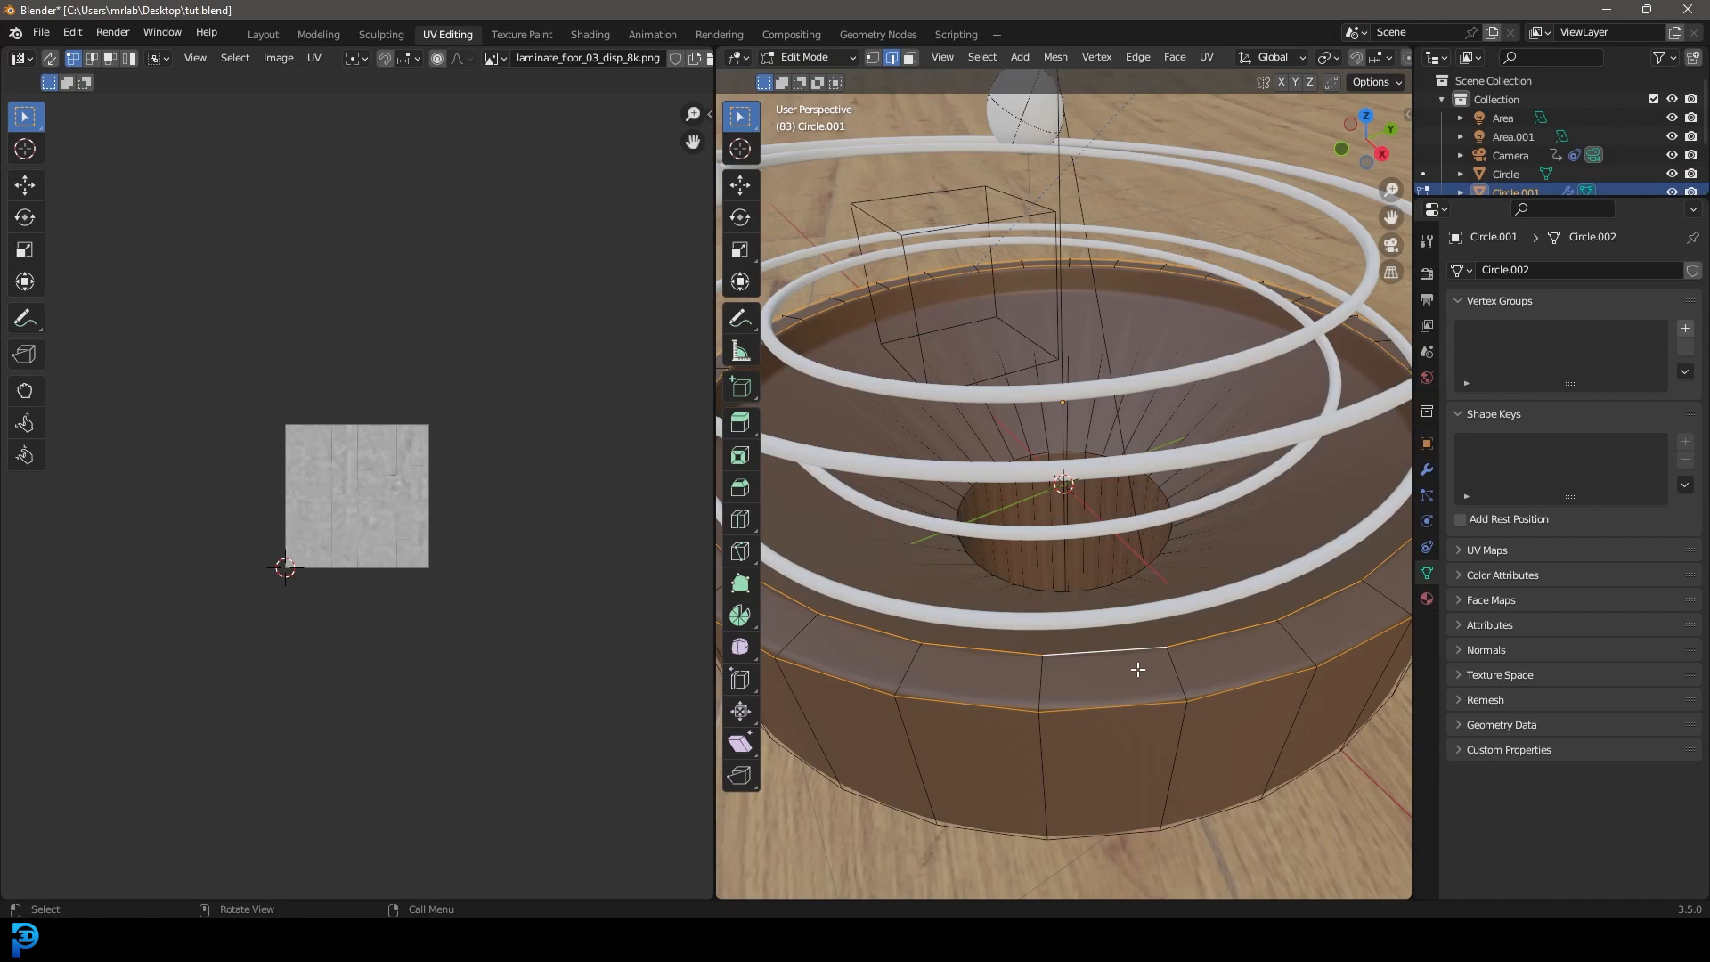
{"action": "left_click", "coordinate": [1178, 753], "text": "shift"}
{"action": "key", "text": "ctrl+e"}
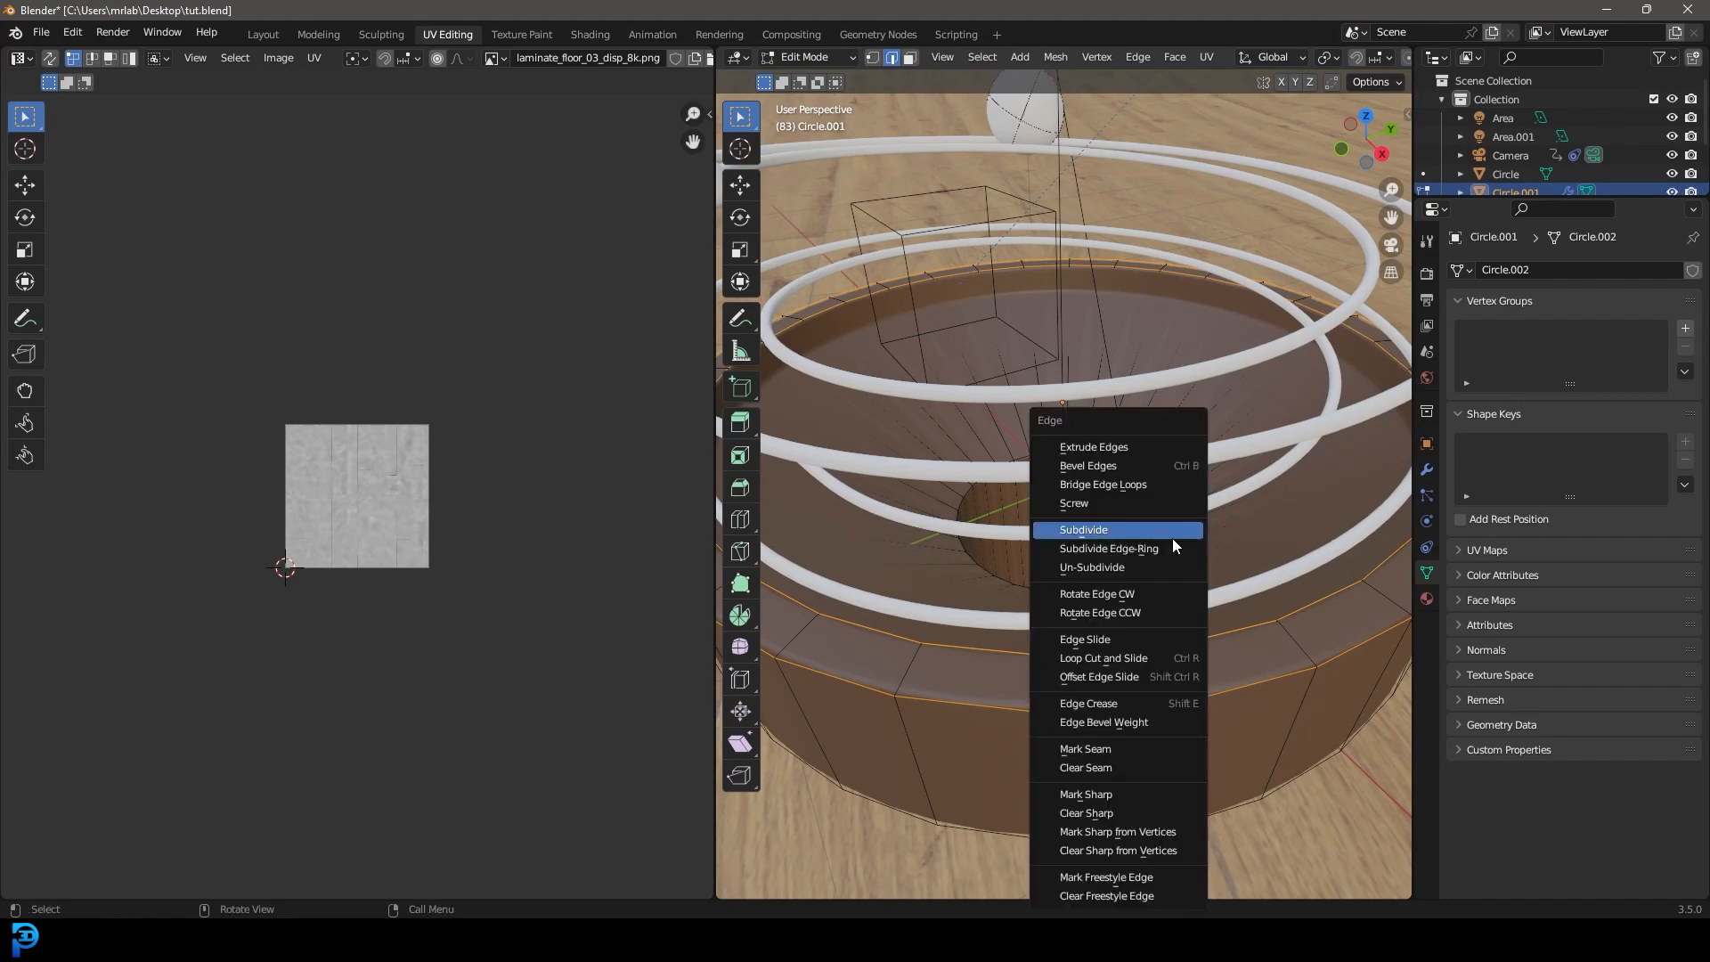
{"action": "left_click", "coordinate": [1088, 750]}
Unwrap the outer wall and top rim face loops.
{"action": "left_click", "coordinate": [909, 59]}
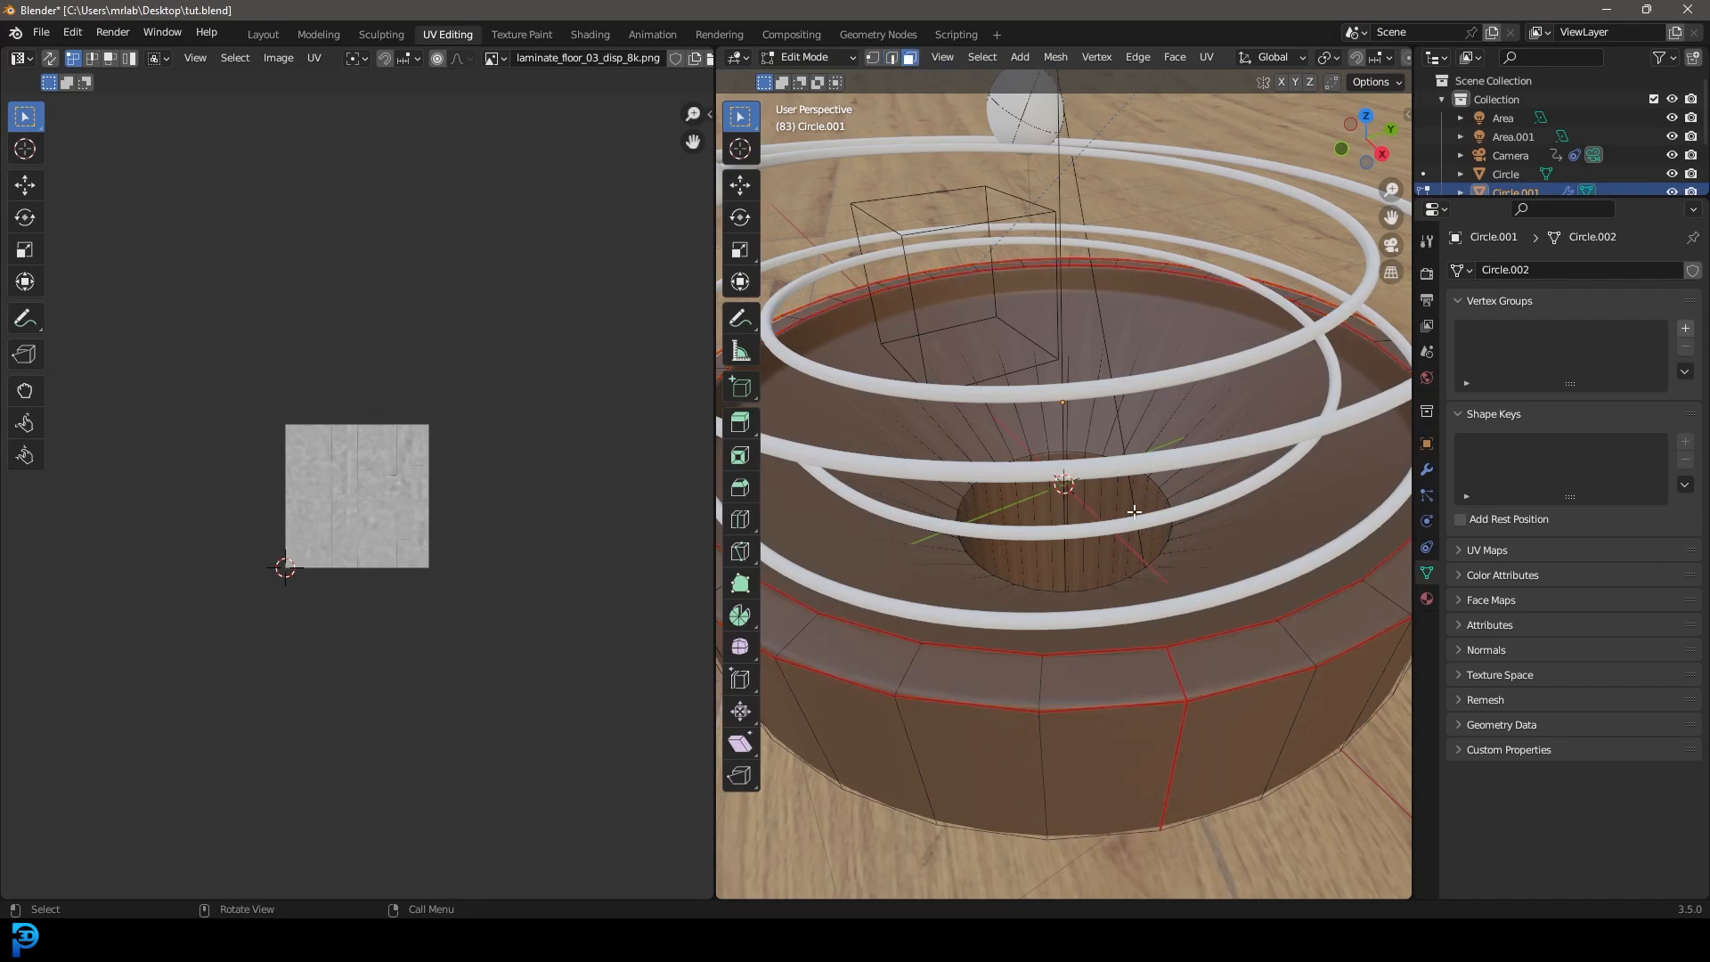
{"action": "left_click", "coordinate": [1191, 755], "text": "alt"}
{"action": "left_click", "coordinate": [1180, 679], "text": "alt+shift"}
{"action": "key", "text": "u"}
{"action": "left_click", "coordinate": [1157, 525]}
Select all UVs and scale the islands up.
{"action": "scroll", "coordinate": [397, 446], "scroll_direction": "up", "scroll_amount": 5}
{"action": "scroll", "coordinate": [1168, 597], "scroll_direction": "down", "scroll_amount": 2}
{"action": "mouse_move", "coordinate": [1143, 616]}
{"action": "middle_mouse_down"}
{"action": "mouse_move", "coordinate": [1110, 600]}
{"action": "mouse_move", "coordinate": [1120, 619]}
{"action": "middle_mouse_up"}
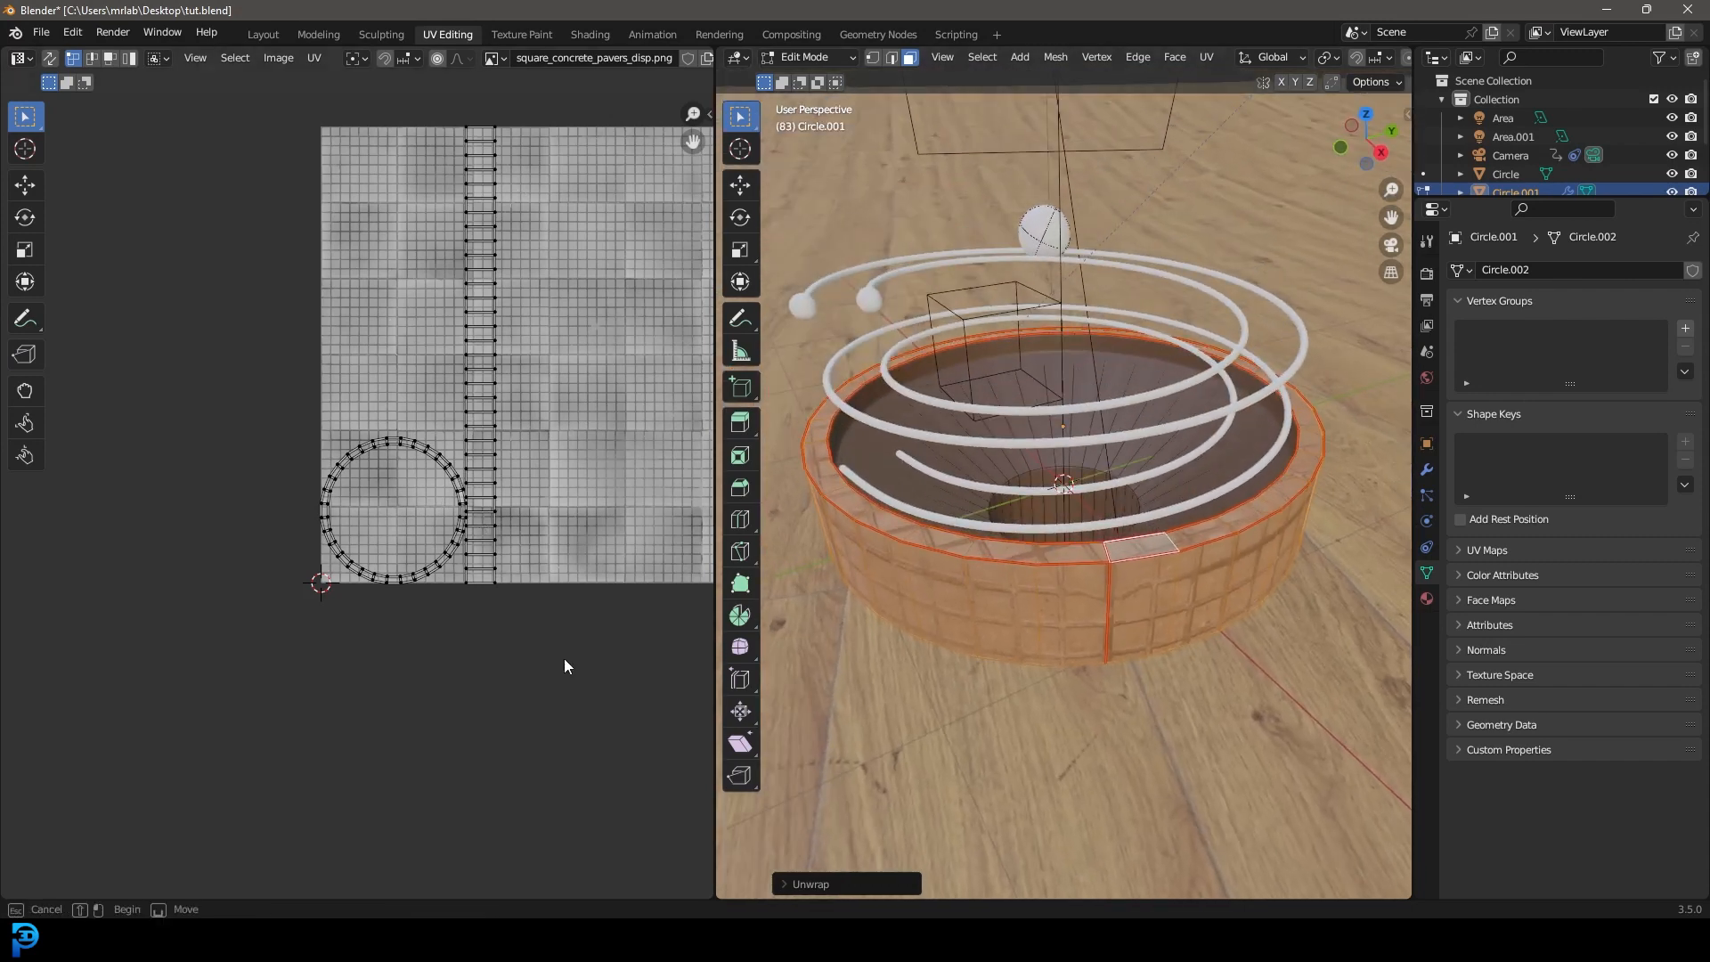
{"action": "key", "text": "a"}
{"action": "scroll", "coordinate": [576, 537], "scroll_direction": "down", "scroll_amount": 2}
{"action": "key", "text": "s"}
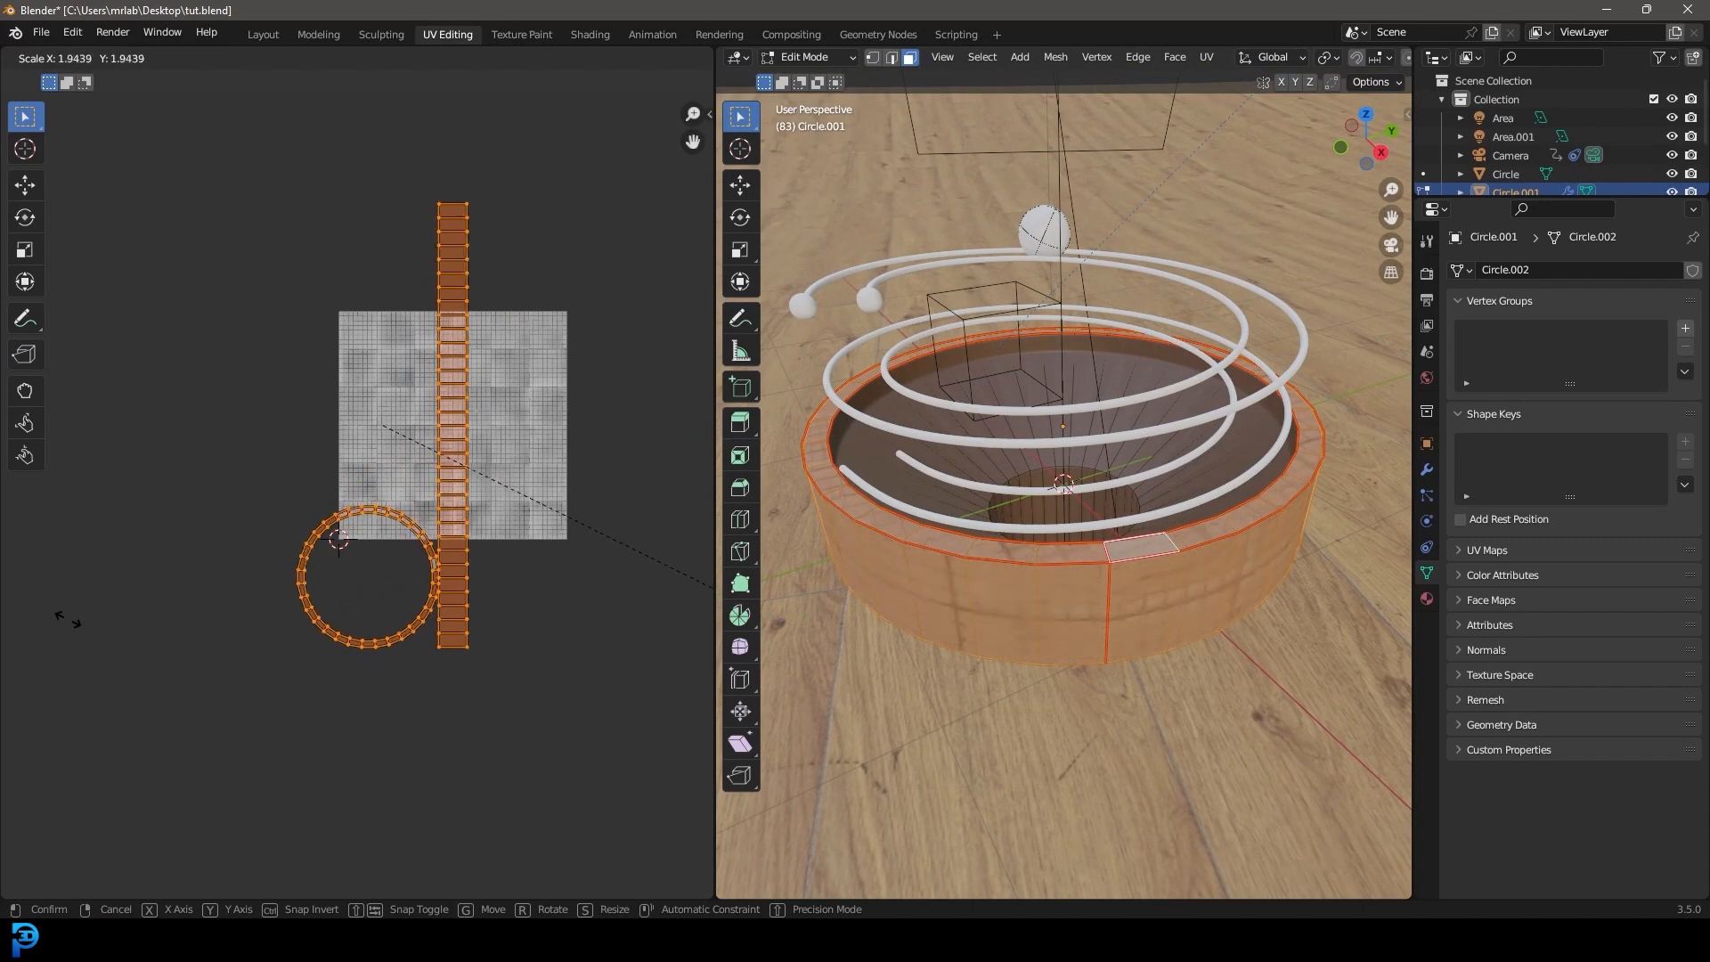
{"action": "left_click", "coordinate": [701, 664]}
Select only the wall strip UV island and shift it sideways.
{"action": "middle_click_drag", "start_coordinate": [901, 589], "coordinate": [943, 540]}
{"action": "middle_click_drag", "start_coordinate": [1087, 548], "coordinate": [990, 531], "text": "shift"}
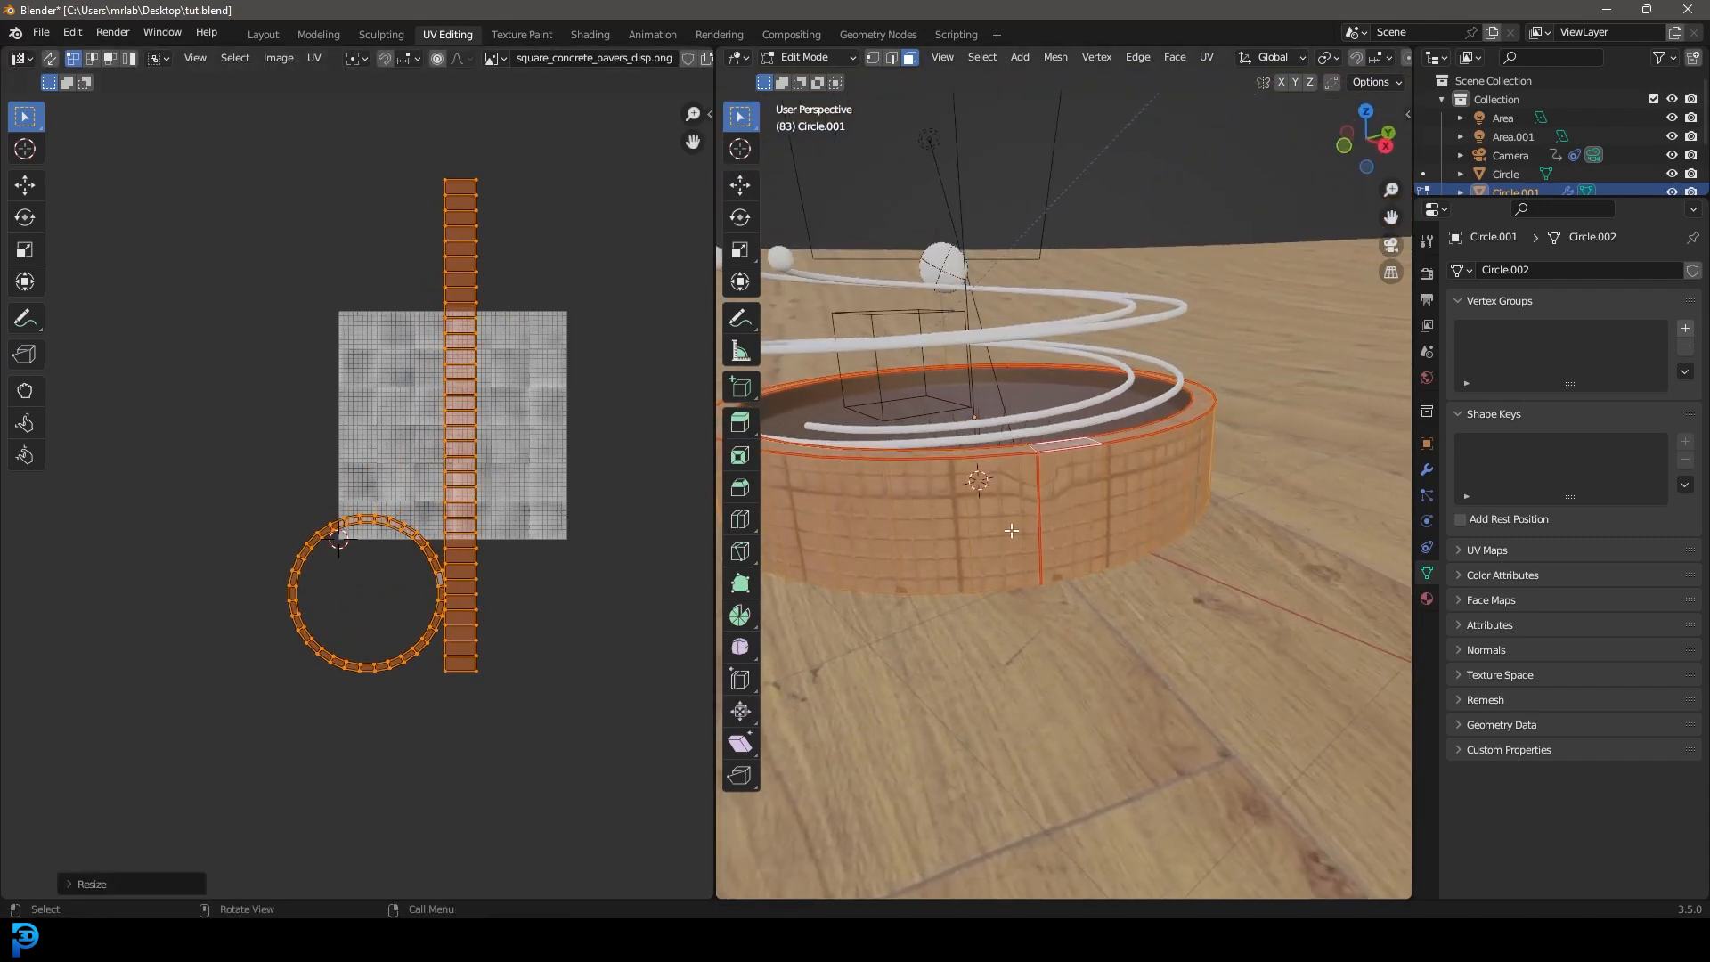
{"action": "scroll", "coordinate": [1006, 455], "scroll_direction": "up", "scroll_amount": 4}
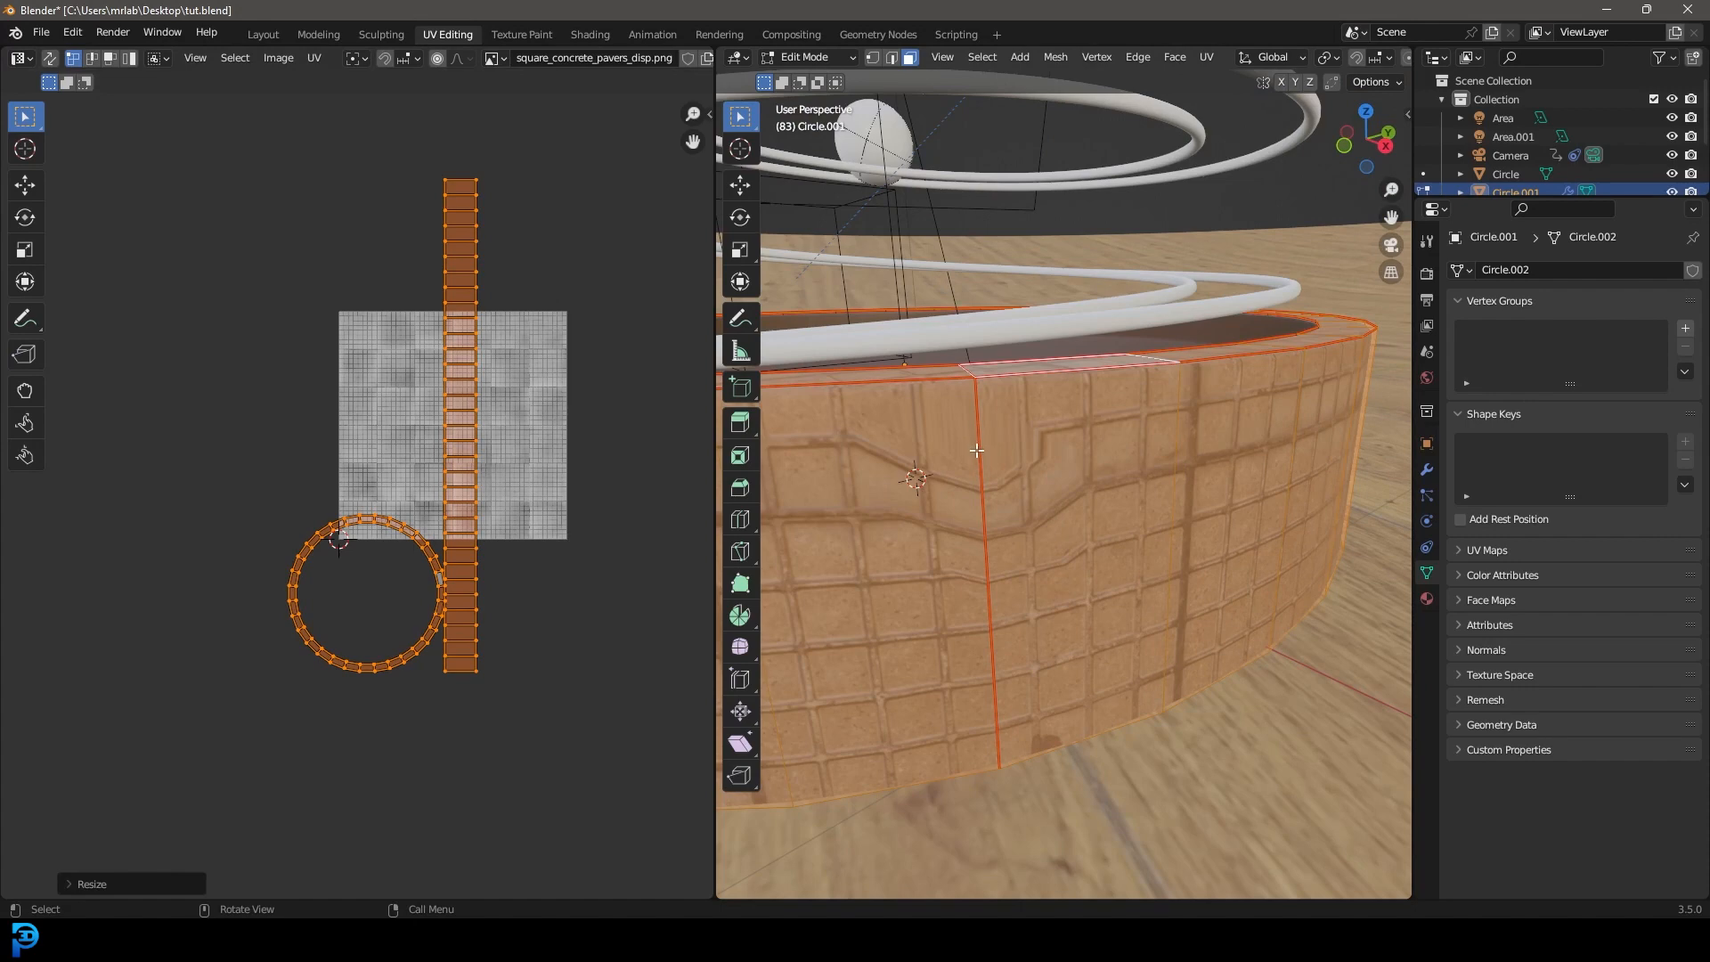
{"action": "key", "text": "alt+a"}
{"action": "key", "text": "l"}
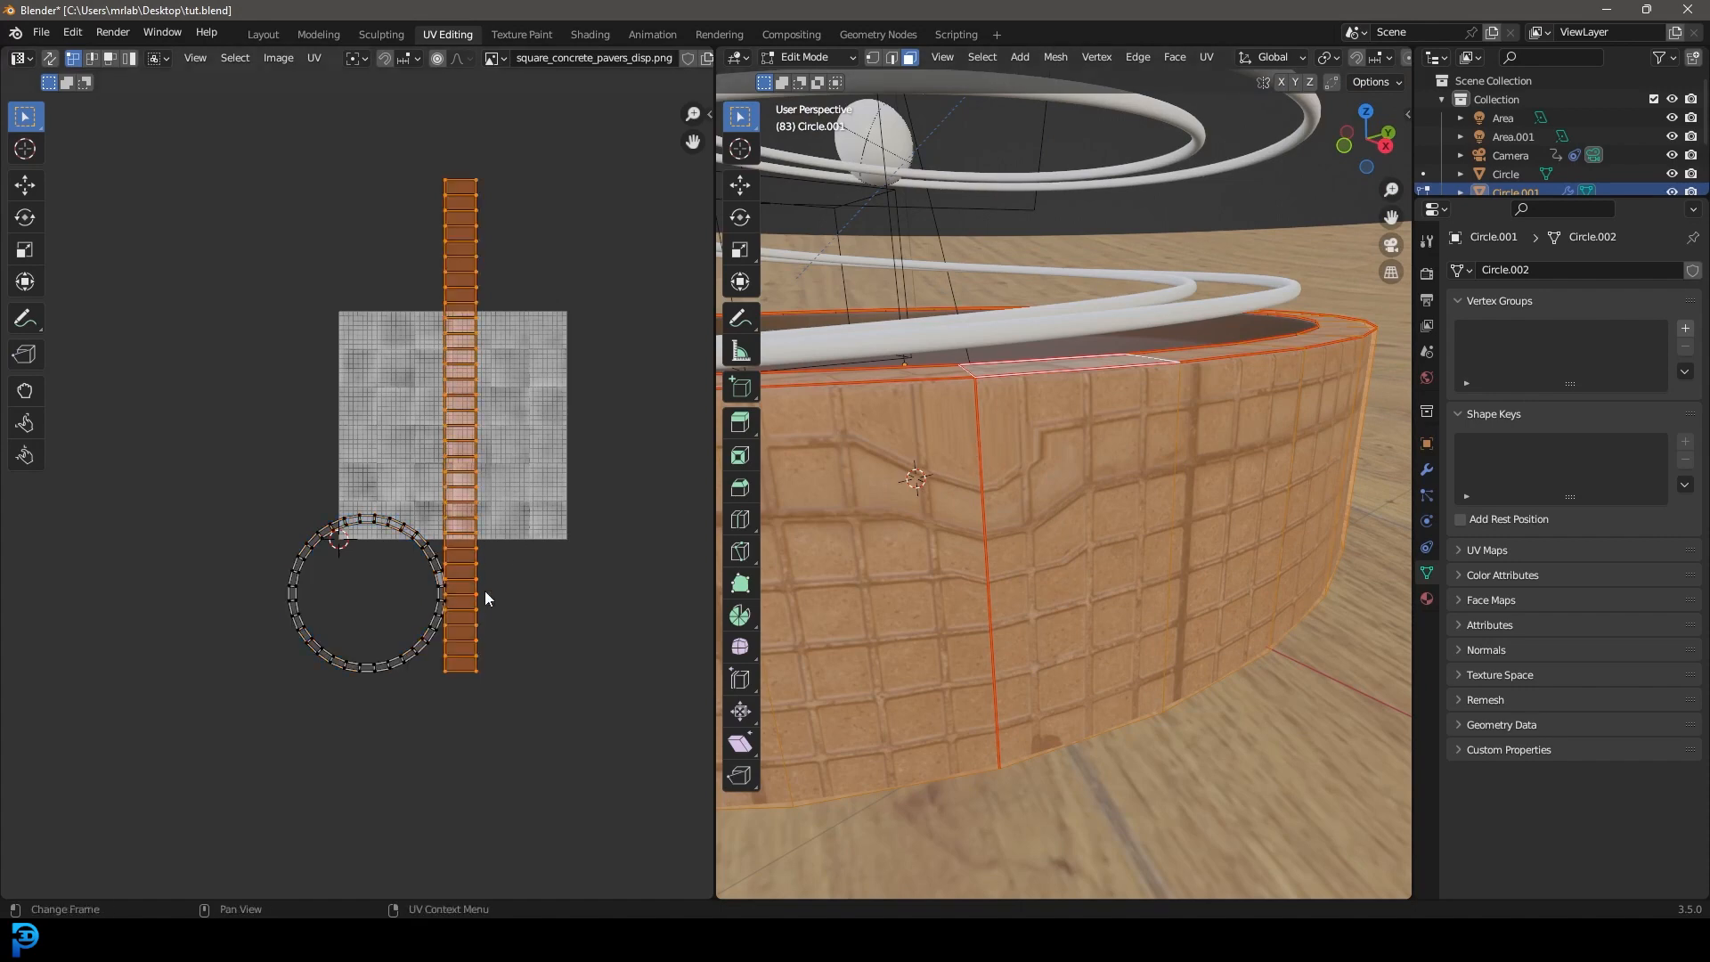
{"action": "key", "text": "g"}
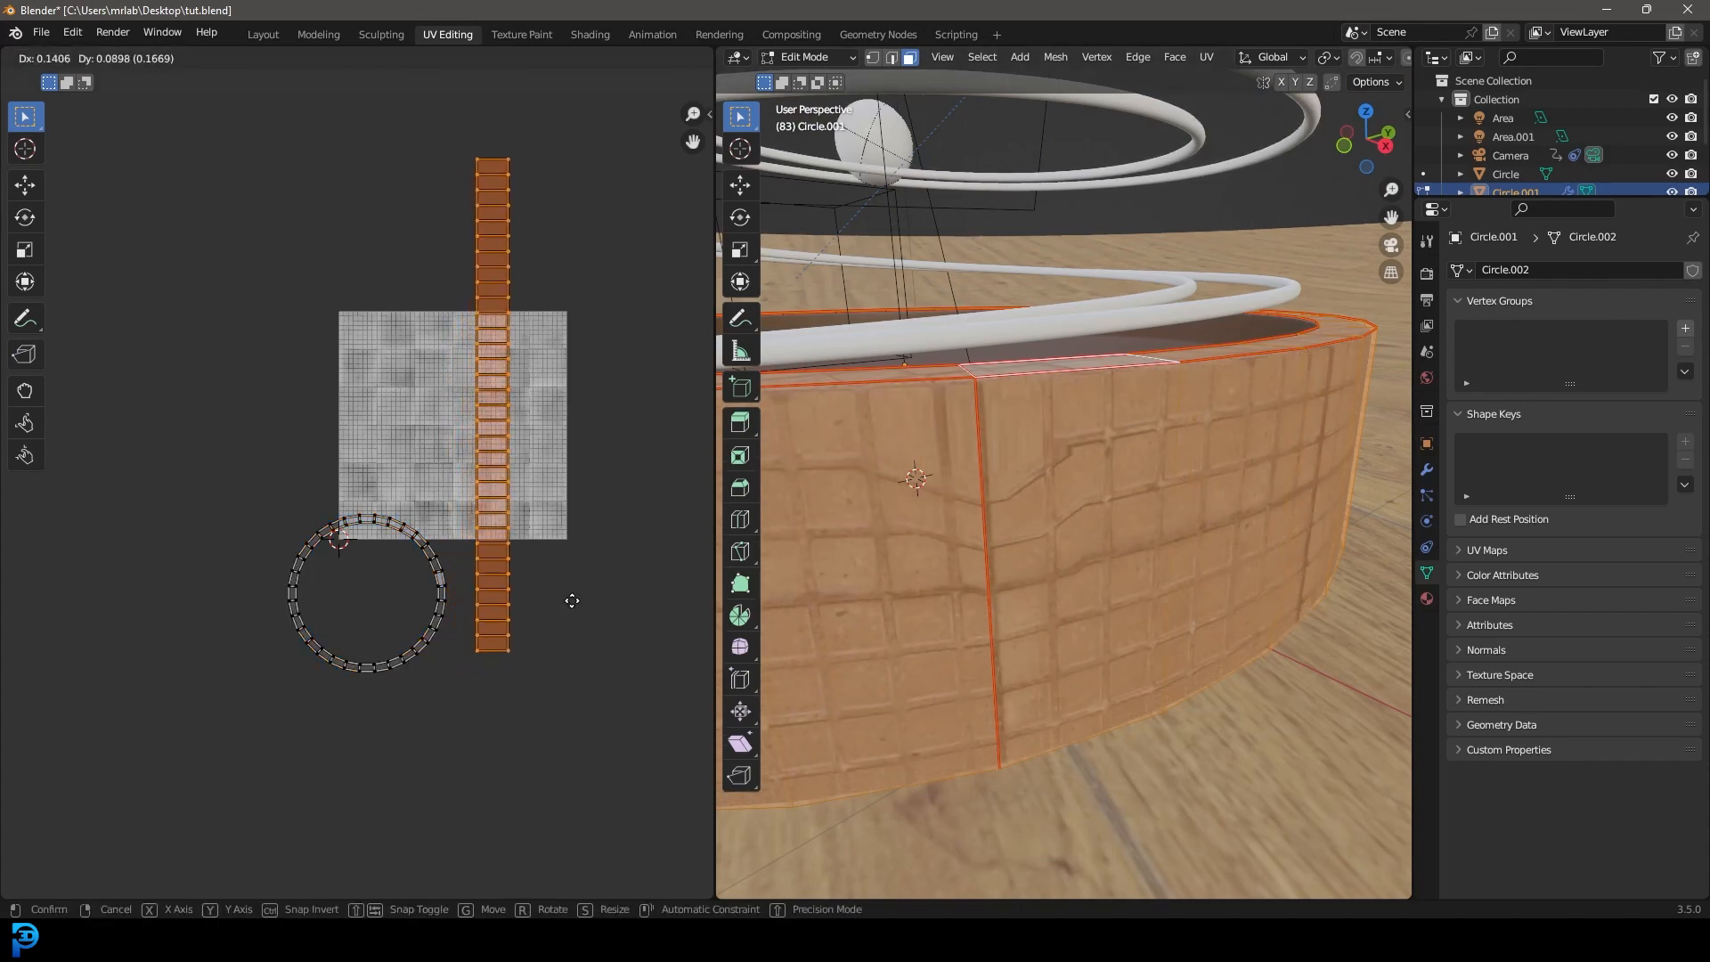
{"action": "left_click", "coordinate": [572, 600]}
Select the inner funnel and inner wall face loops and unwrap them.
{"action": "middle_click_drag", "start_coordinate": [1020, 369], "coordinate": [1056, 431]}
{"action": "key", "text": "alt+a"}
{"action": "key", "text": "shift+z"}
{"action": "key", "text": "z"}
{"action": "left_click", "coordinate": [1180, 353]}
{"action": "left_click", "coordinate": [1016, 364], "text": "alt"}
{"action": "left_click", "coordinate": [1022, 314], "text": "alt+shift"}
{"action": "key", "text": "shift+z"}
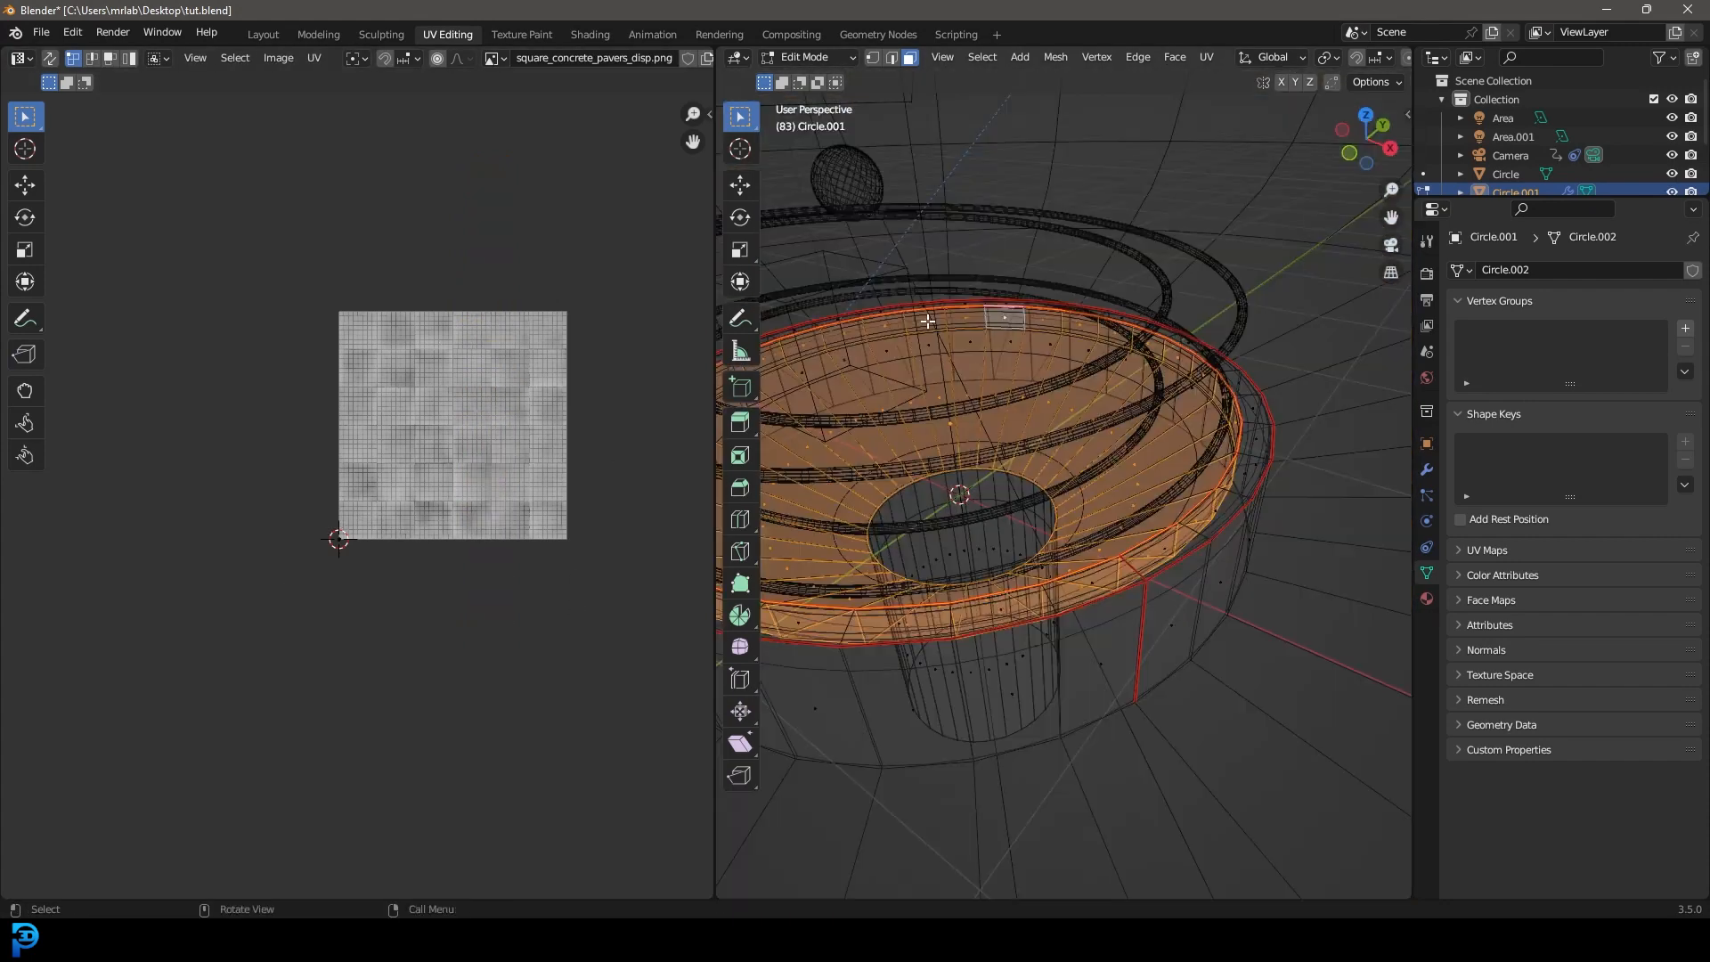
{"action": "key", "text": "u"}
{"action": "left_click", "coordinate": [1050, 329]}
Switch to material preview and scale all UVs down.
{"action": "key", "text": "z"}
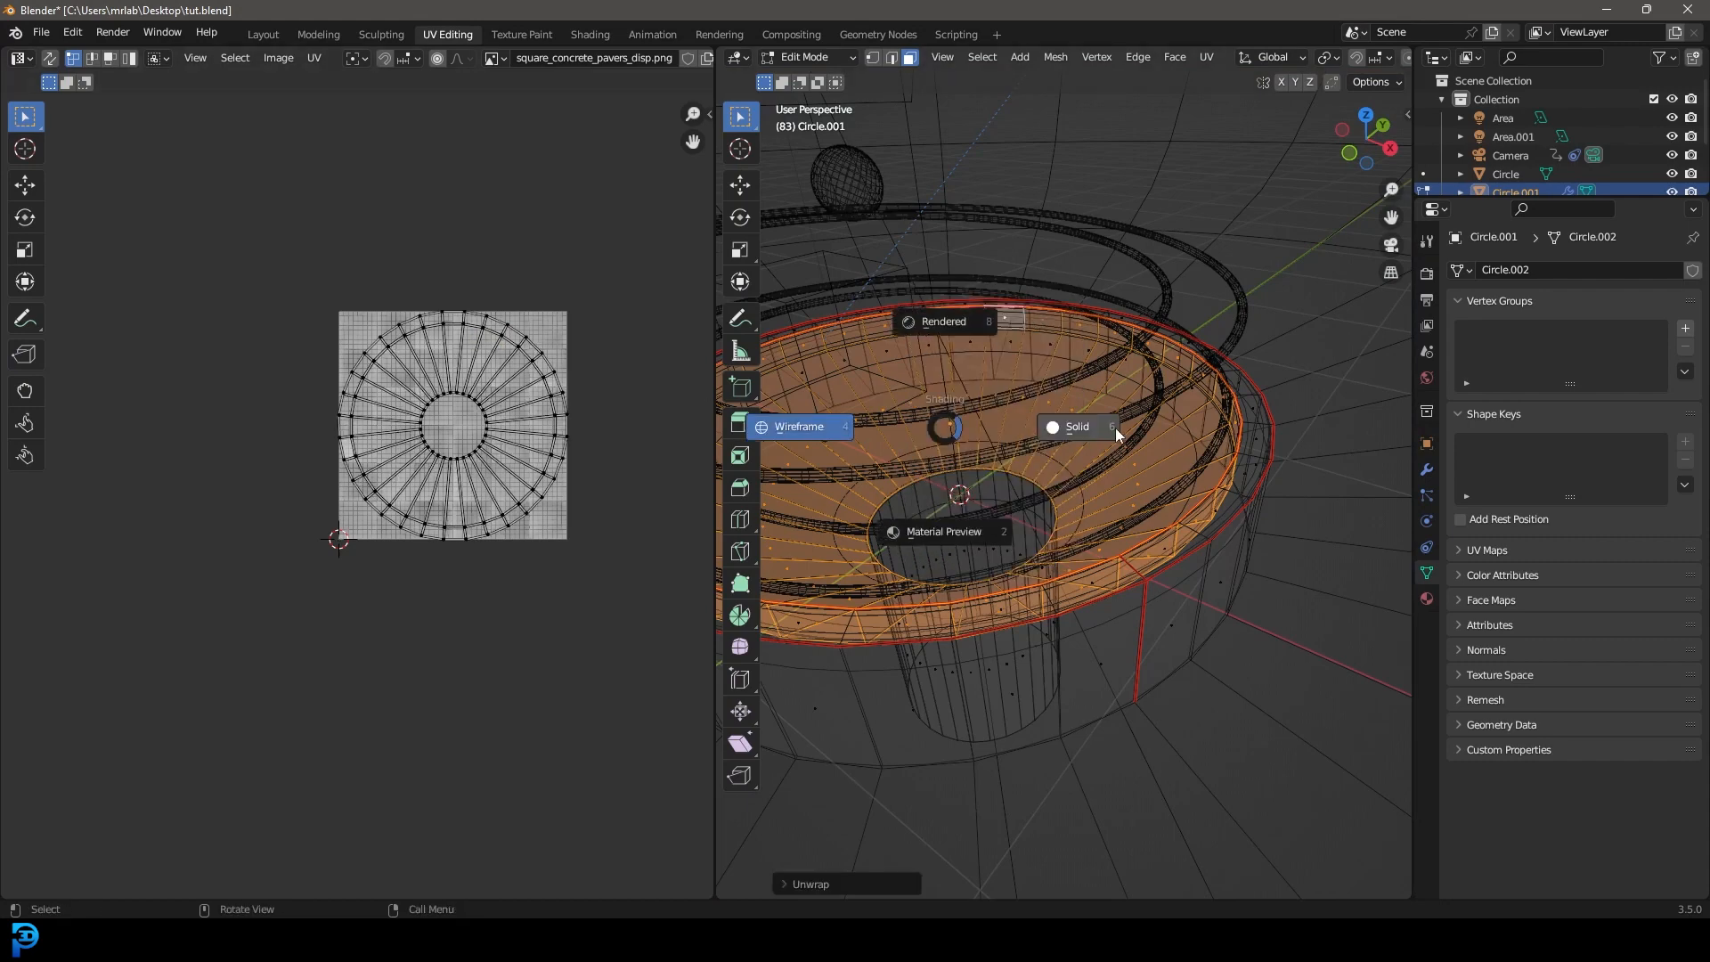
{"action": "left_click", "coordinate": [1080, 474]}
{"action": "key", "text": "z"}
{"action": "left_click", "coordinate": [1075, 592]}
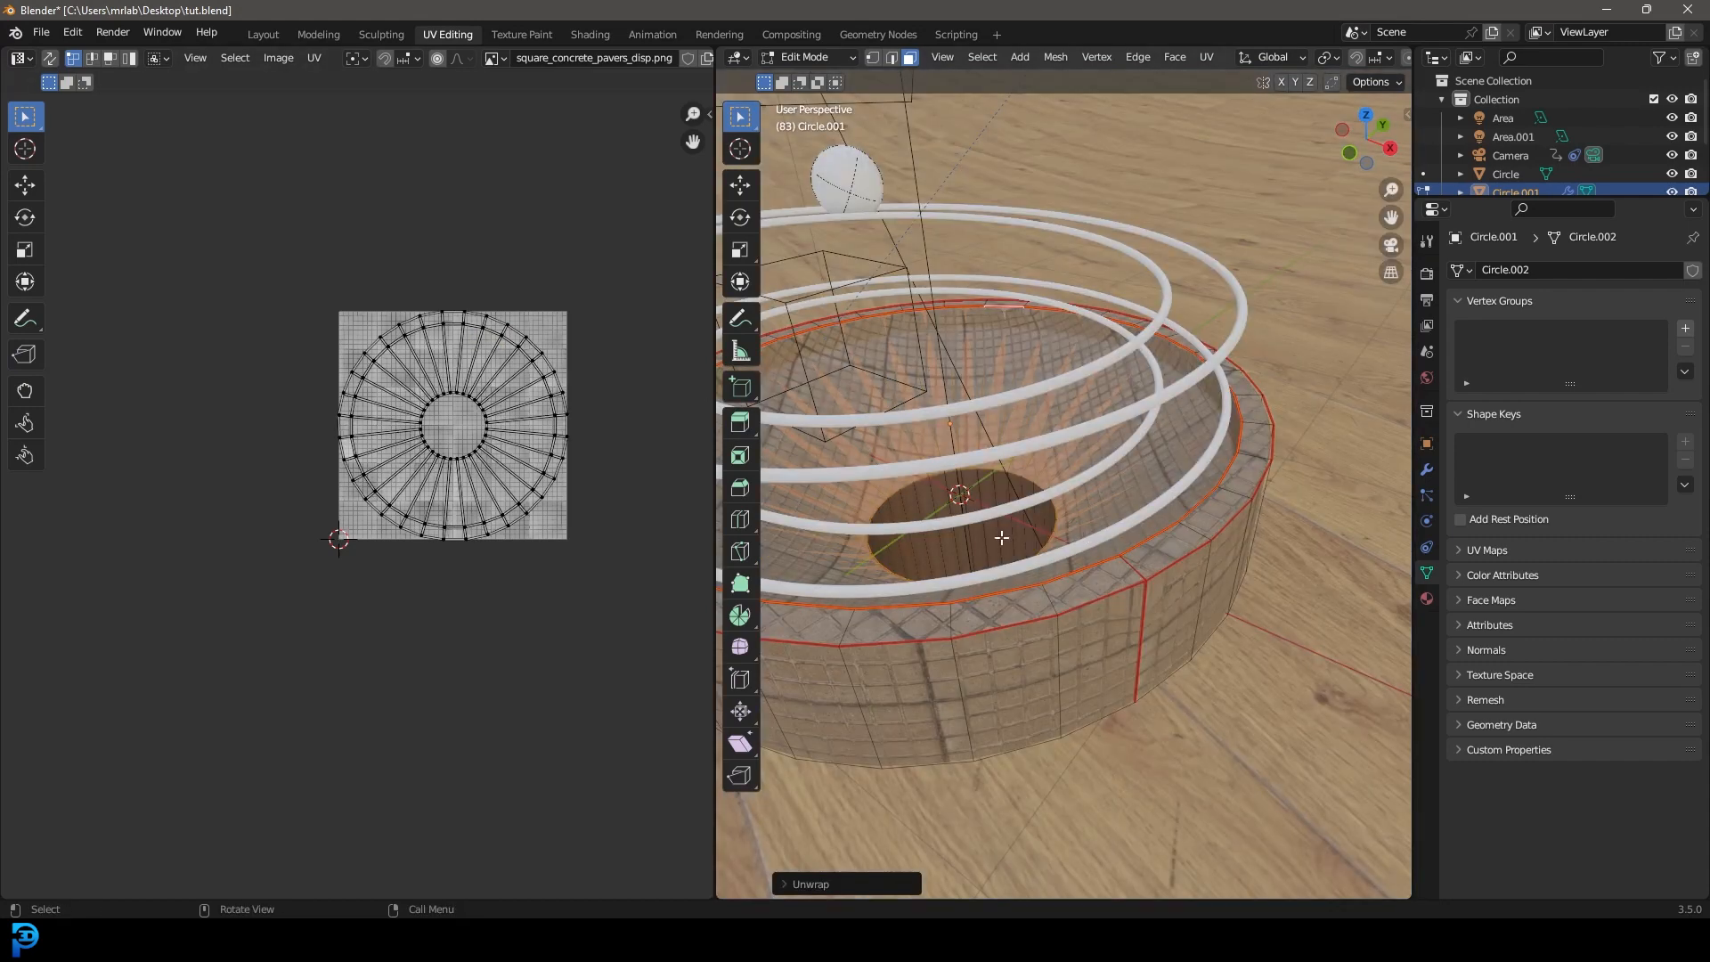
{"action": "key", "text": "a"}
{"action": "key", "text": "s"}
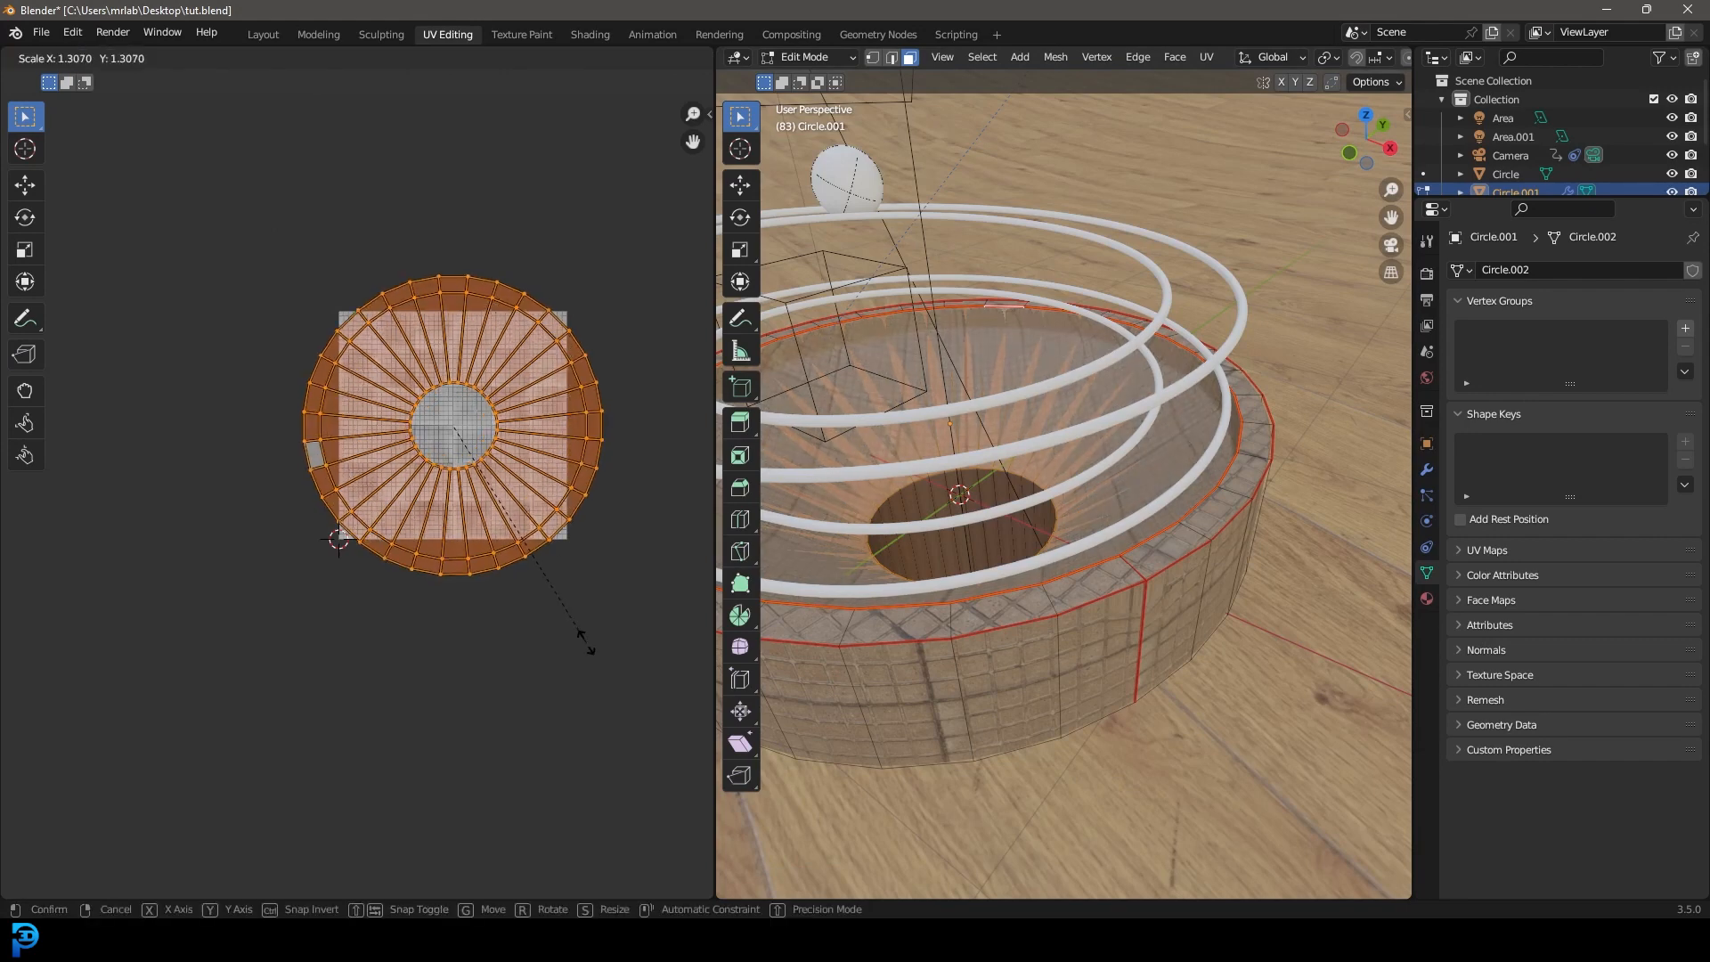
{"action": "left_click", "coordinate": [483, 556]}
Smart UV Project the selection and shrink the resulting UV islands.
{"action": "left_click", "coordinate": [949, 526]}
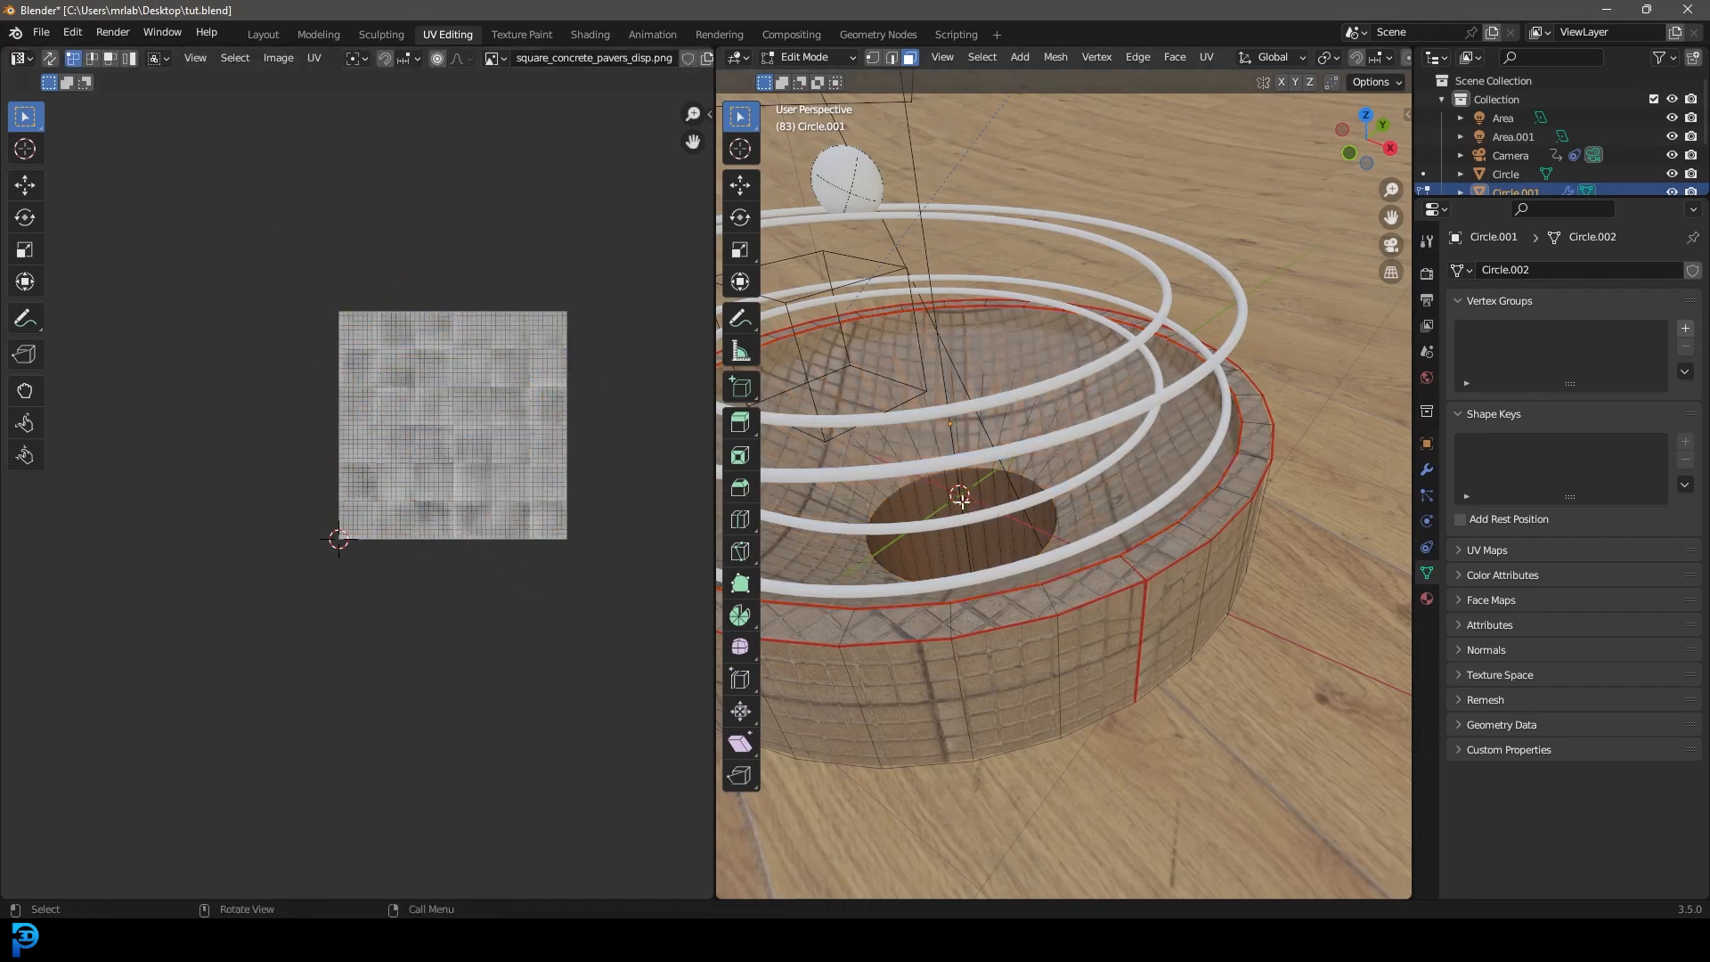
{"action": "key", "text": "u"}
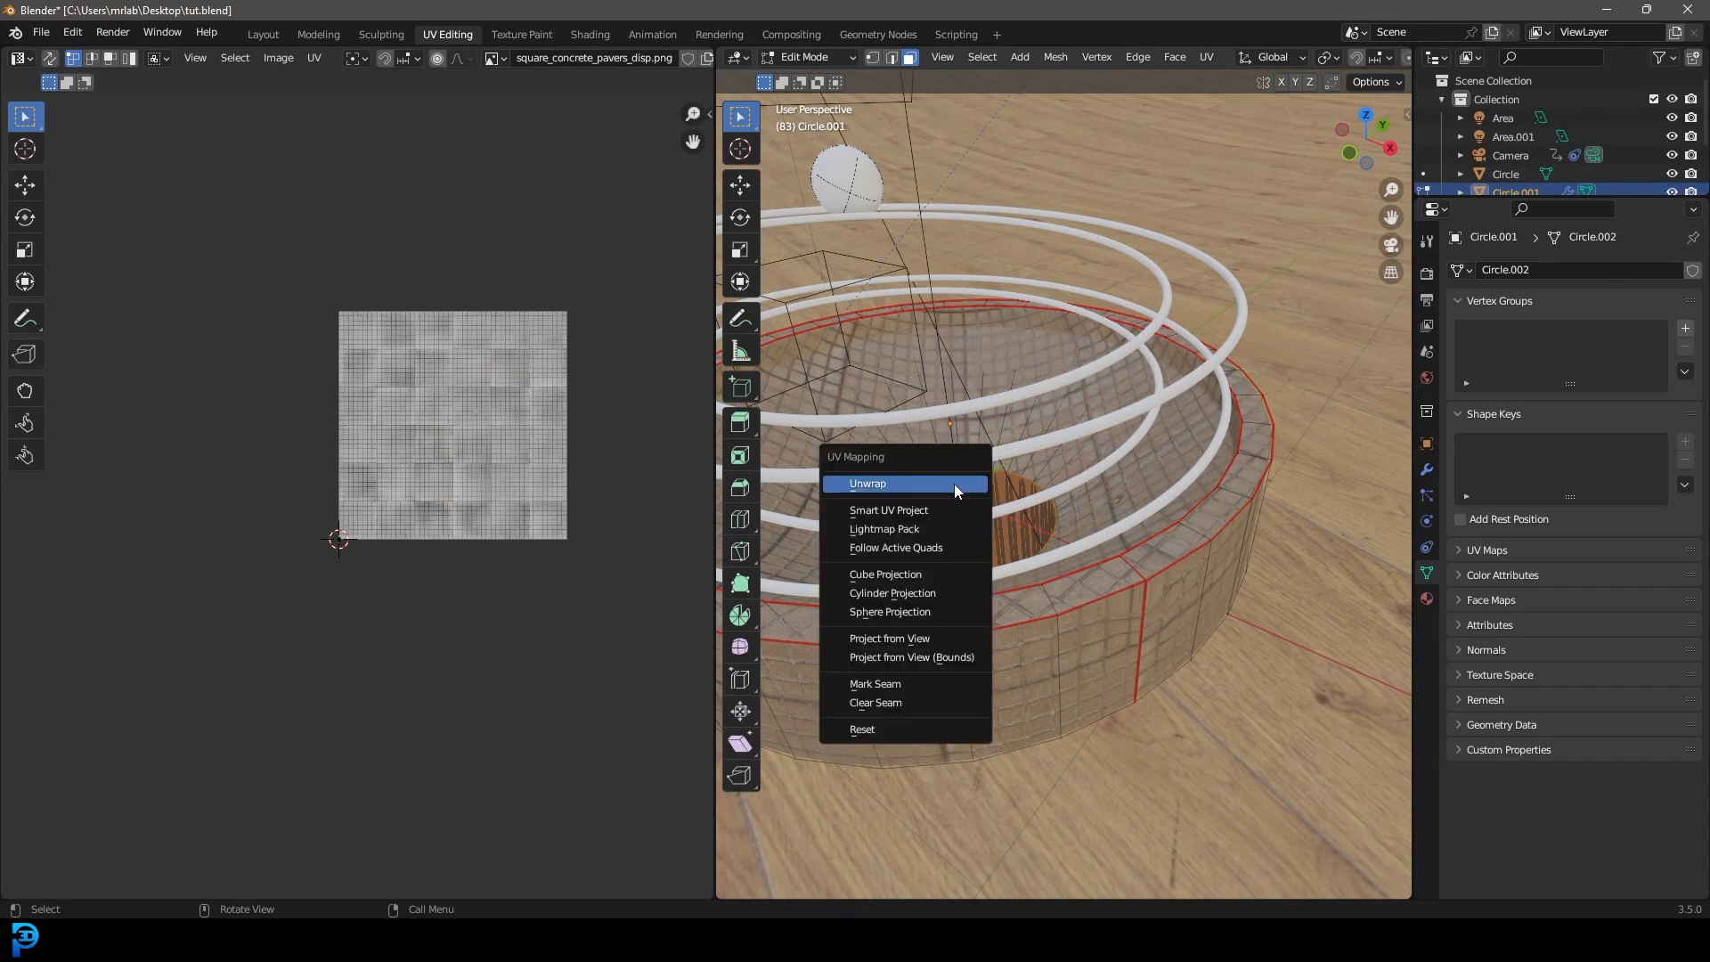
{"action": "left_click", "coordinate": [909, 512]}
{"action": "left_click", "coordinate": [938, 682]}
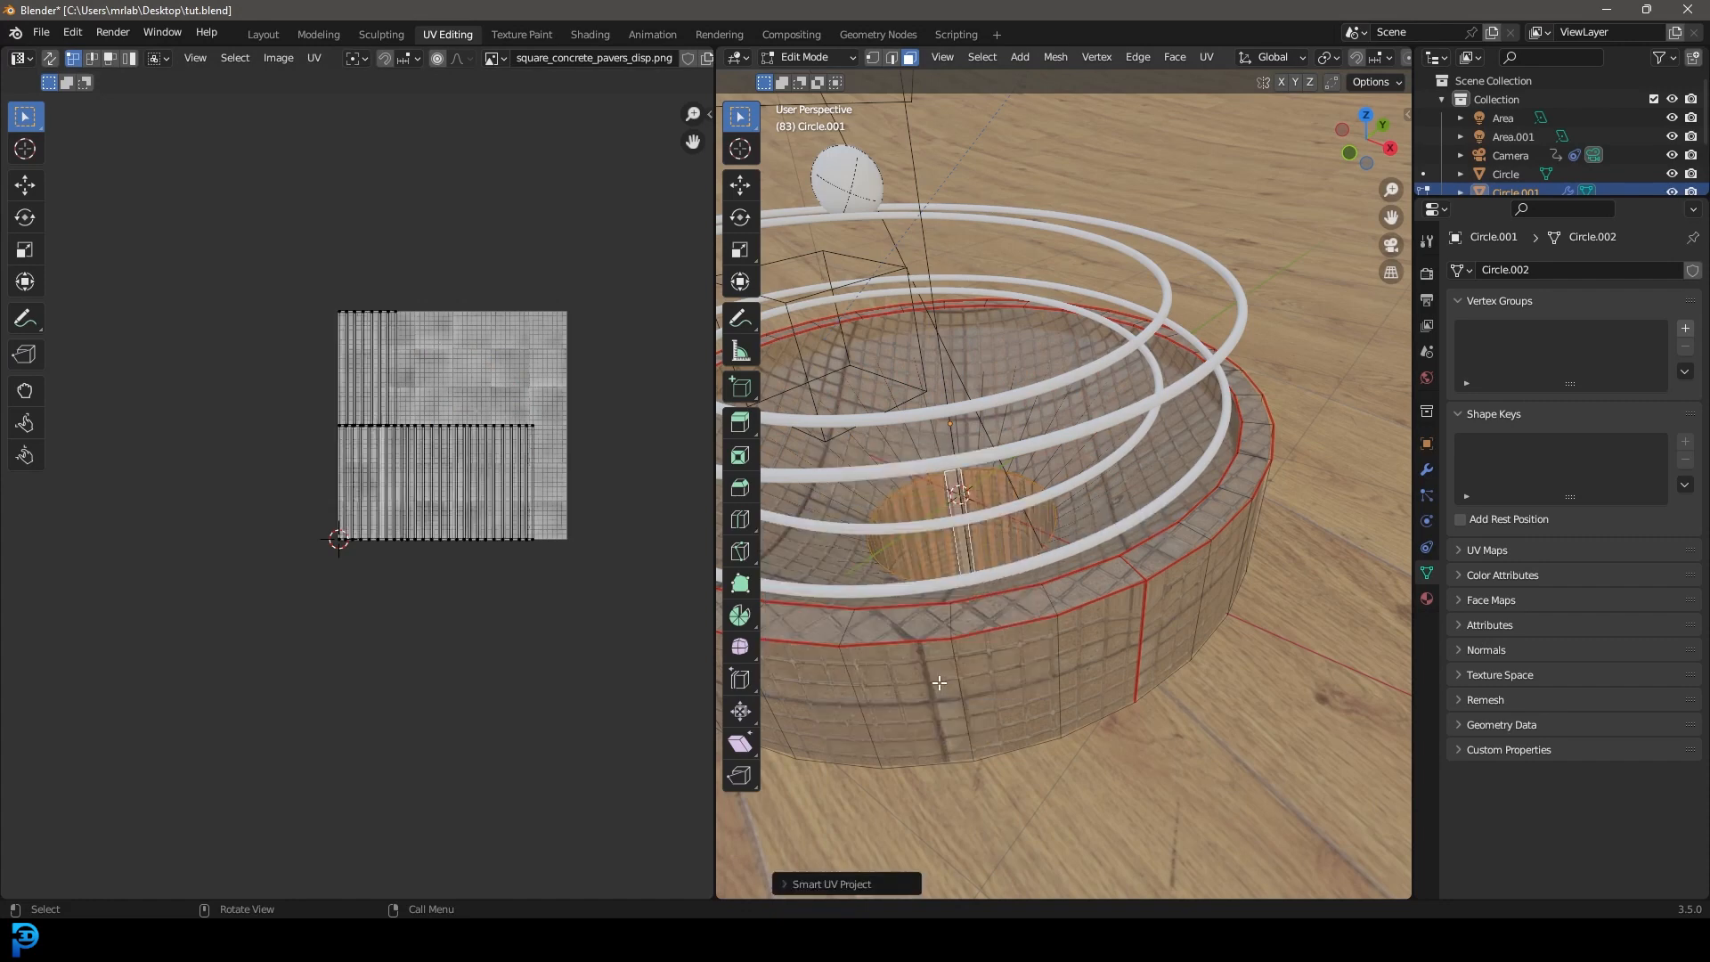
{"action": "scroll", "coordinate": [995, 501], "scroll_direction": "up", "scroll_amount": 2}
{"action": "key", "text": "a"}
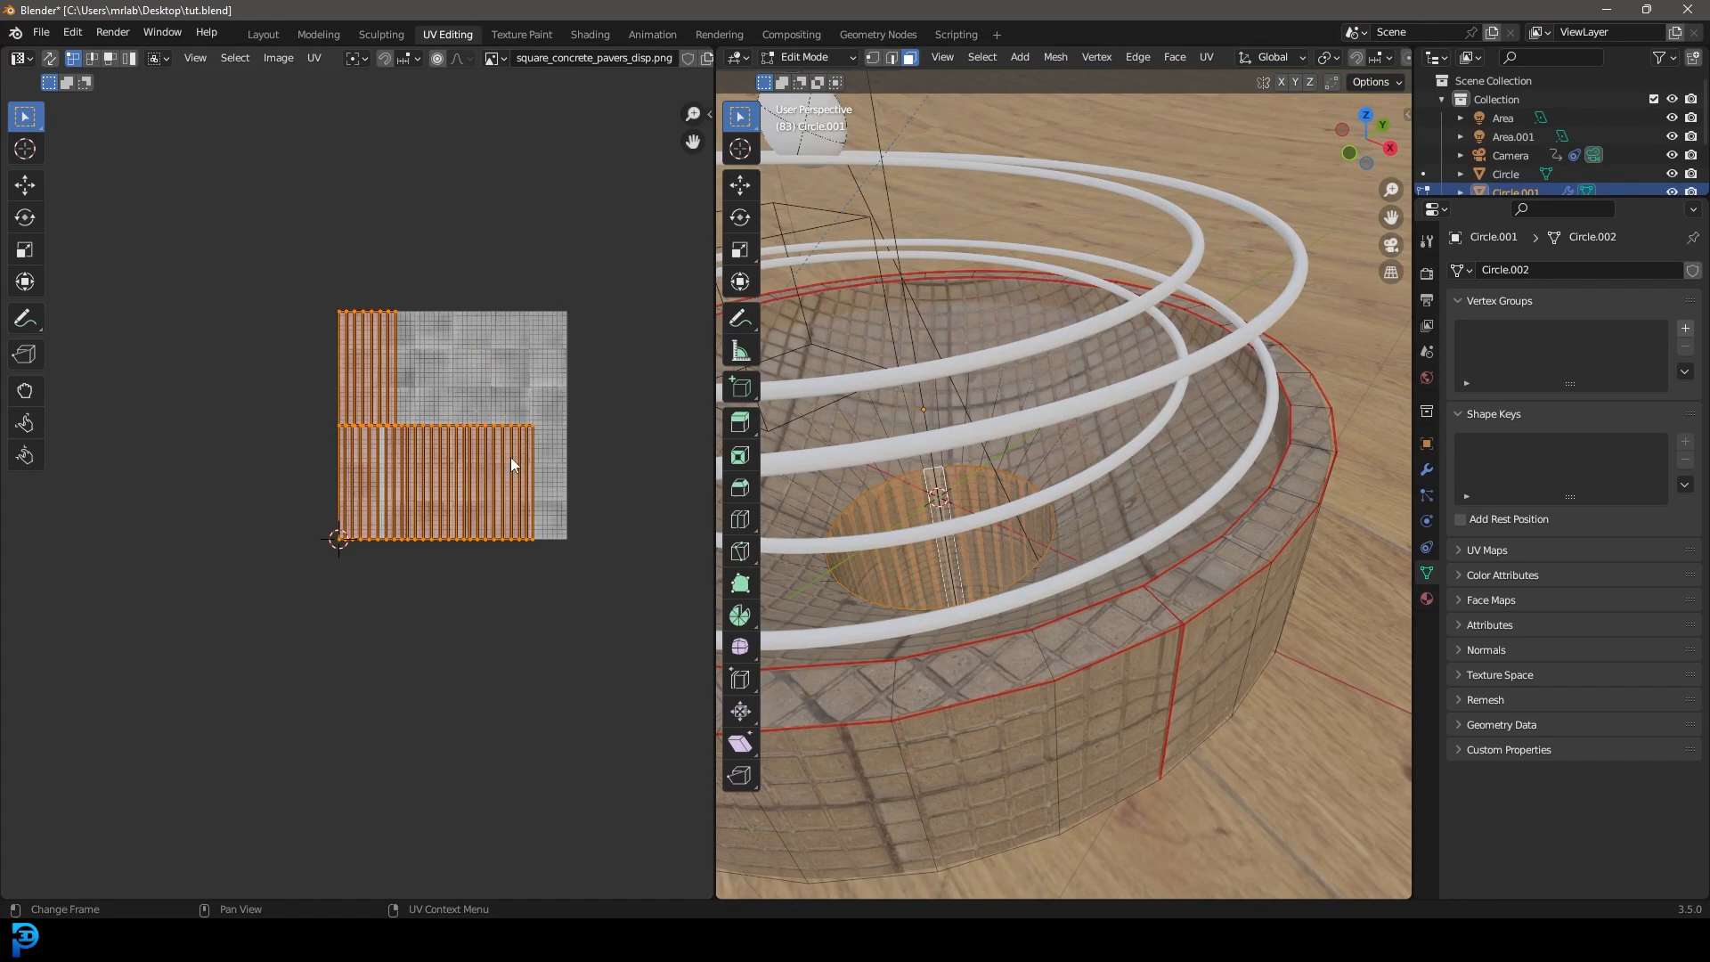
{"action": "key", "text": "s"}
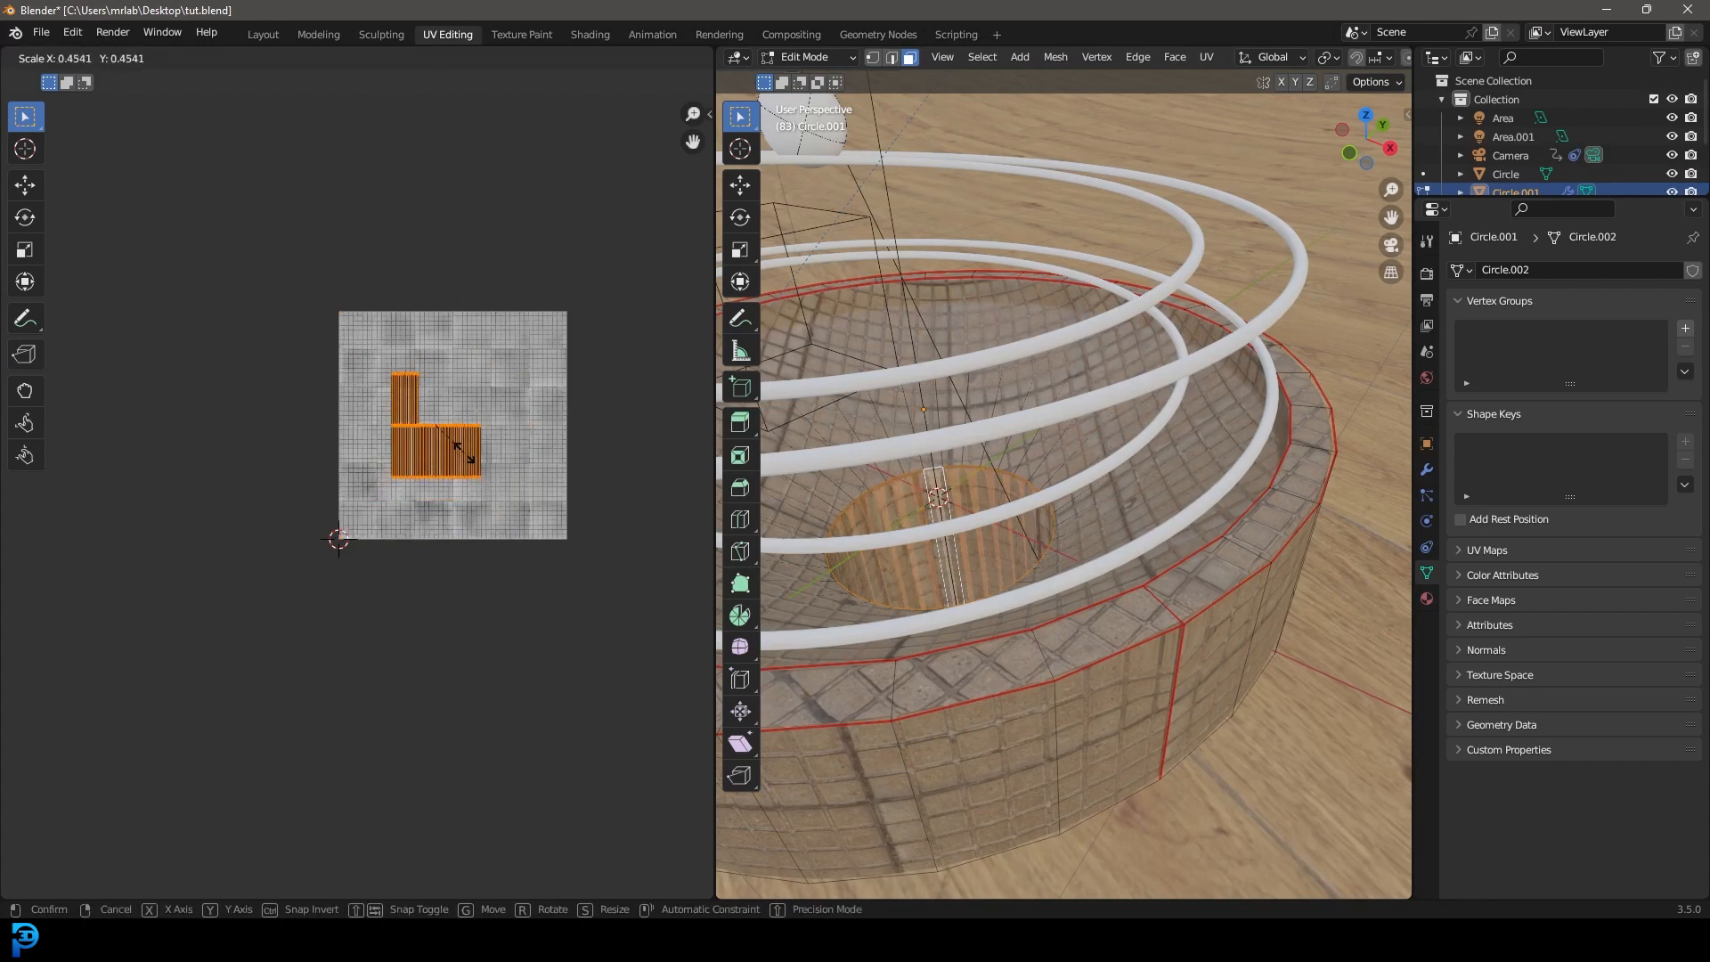
{"action": "left_click", "coordinate": [472, 458]}
Select every UV island, including the circle, and scale them down further.
{"action": "scroll", "coordinate": [1024, 498], "scroll_direction": "down", "scroll_amount": 5}
{"action": "key", "text": "a"}
{"action": "left_click_drag", "start_coordinate": [592, 742], "coordinate": [191, 199]}
{"action": "key", "text": "s"}
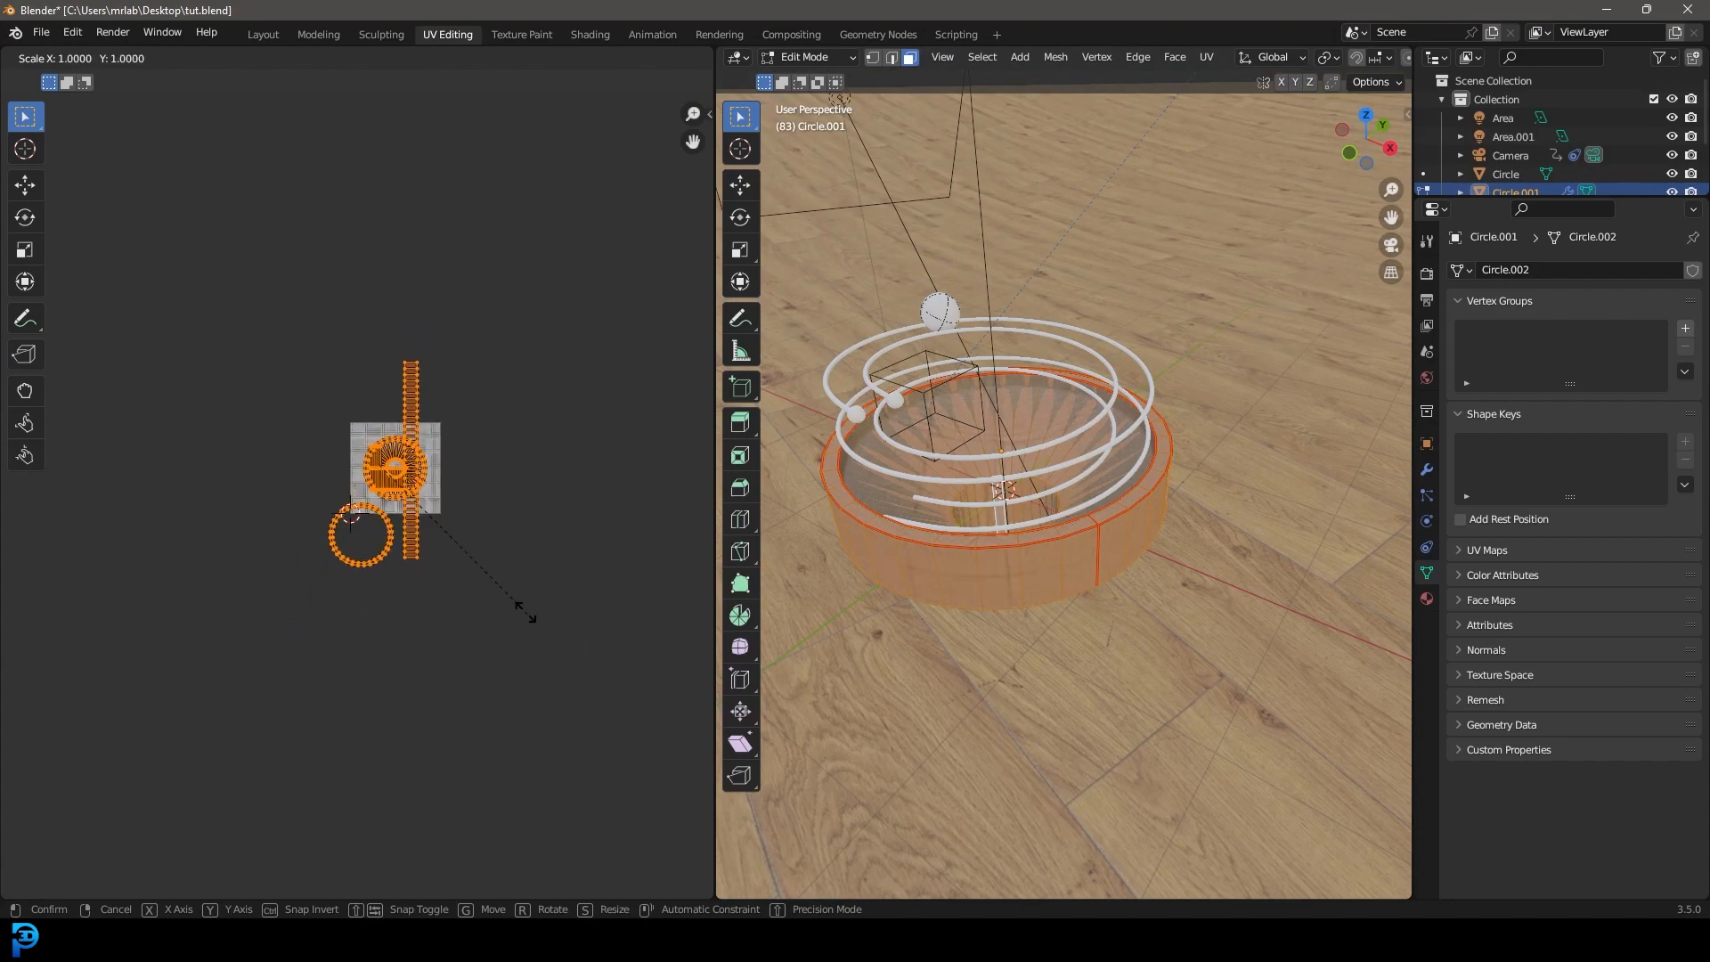
{"action": "left_click", "coordinate": [499, 595]}
Return to Object Mode and look through the scene camera.
{"action": "scroll", "coordinate": [1058, 473], "scroll_direction": "up", "scroll_amount": 8}
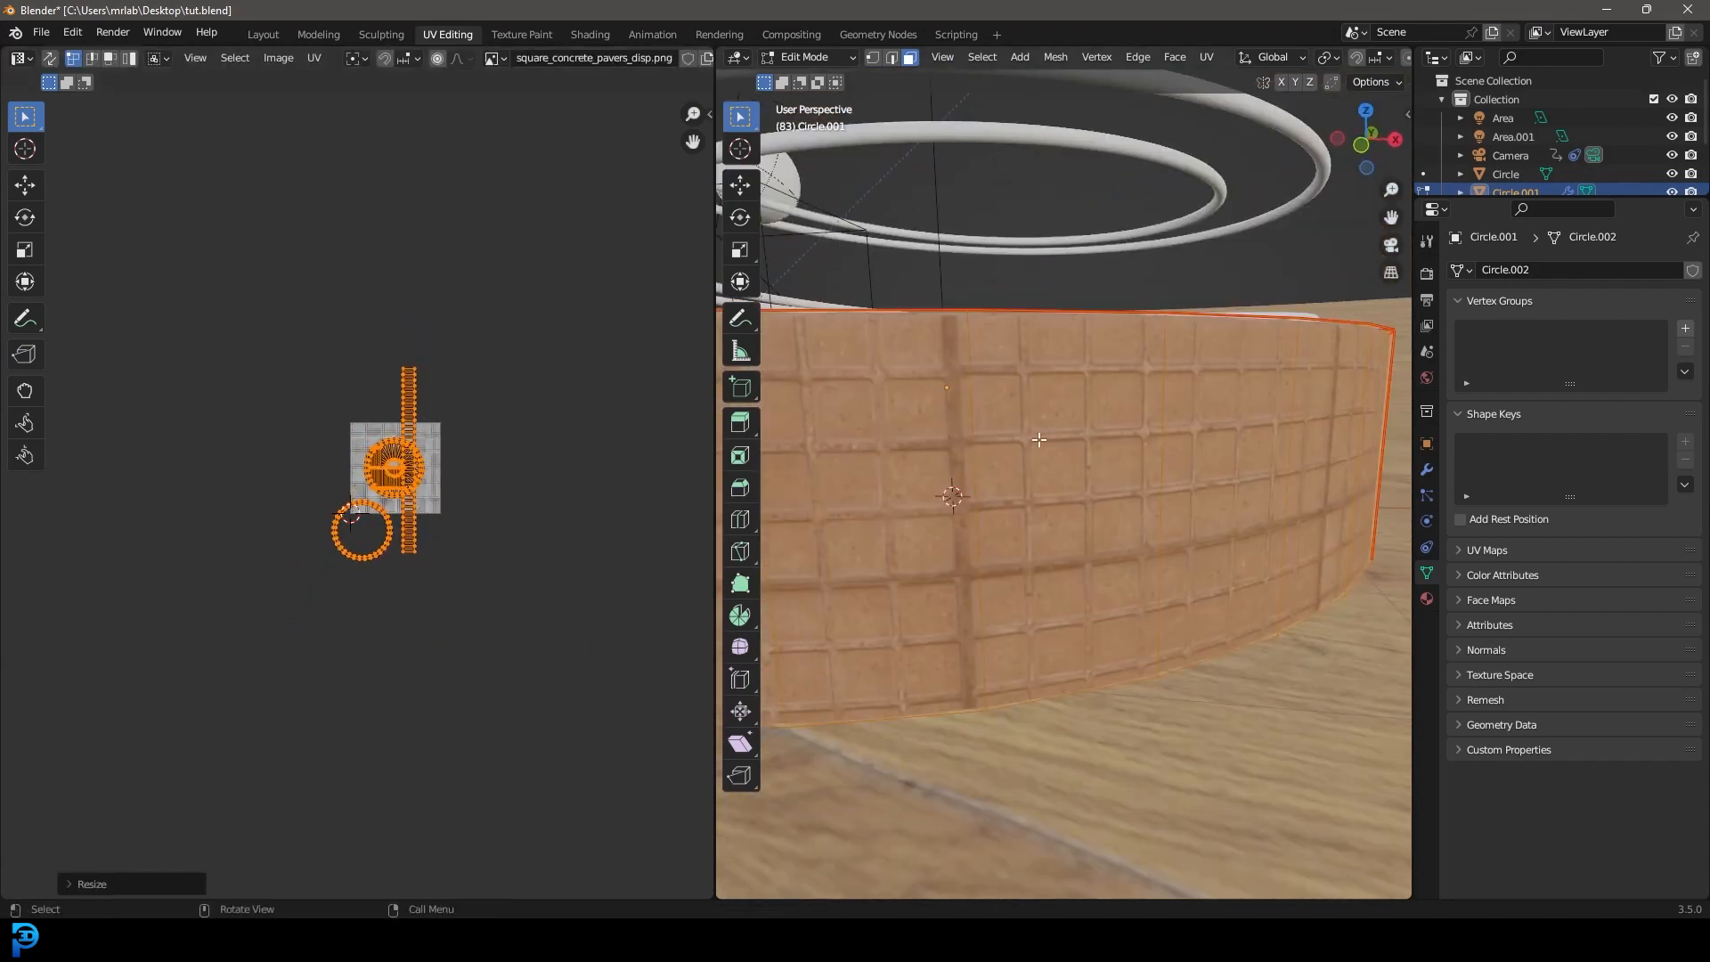
{"action": "scroll", "coordinate": [1058, 472], "scroll_direction": "down", "scroll_amount": 8}
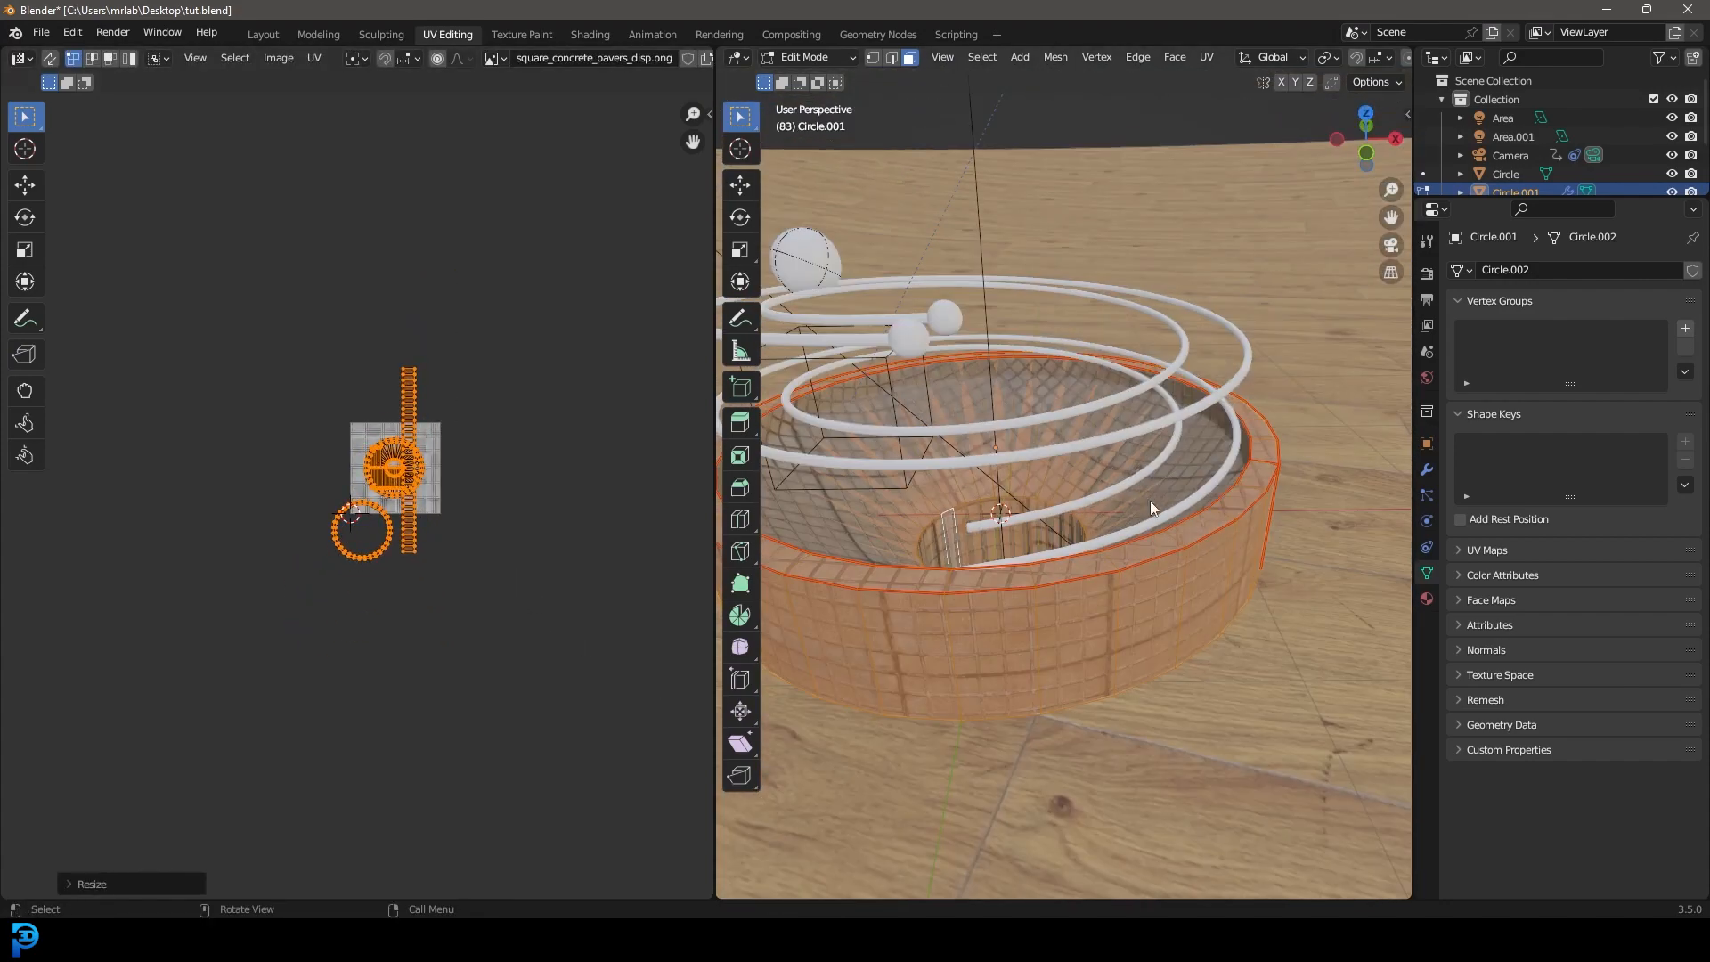
{"action": "key", "text": "Tab"}
{"action": "middle_click_drag", "start_coordinate": [1166, 531], "coordinate": [1131, 475]}
{"action": "key", "text": "KP_0"}
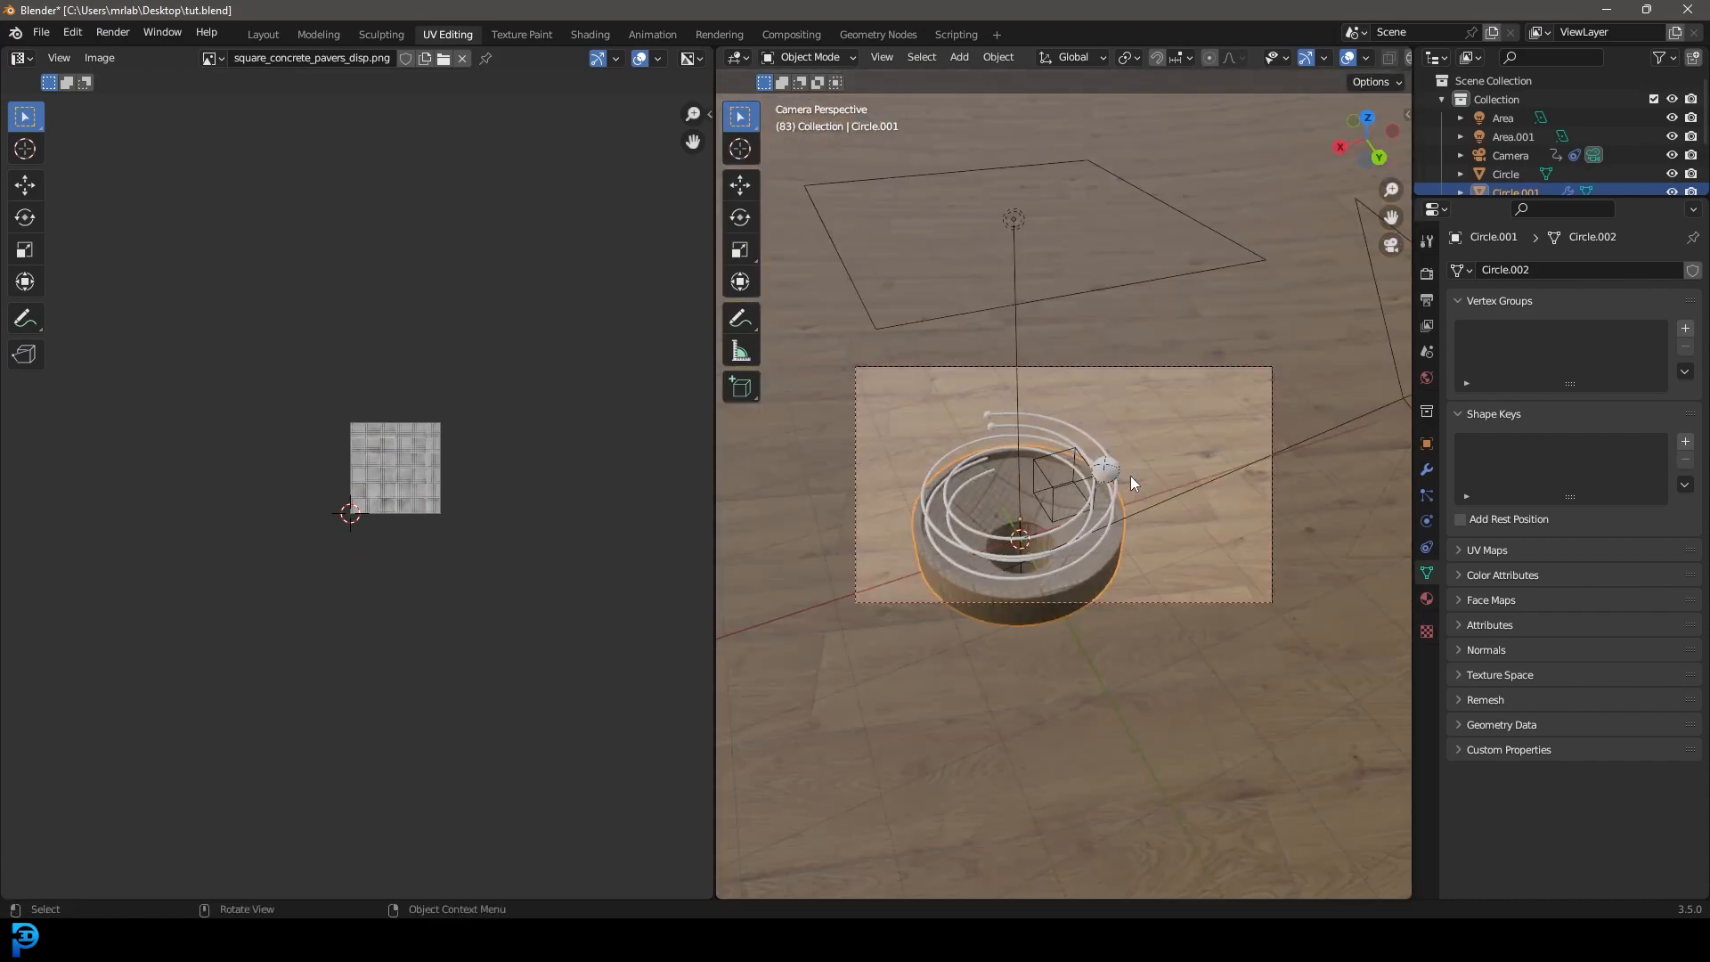
Deselect the base, frame the camera view, and switch to rendered shading.
{"action": "scroll", "coordinate": [1087, 513], "scroll_direction": "up", "scroll_amount": 4}
{"action": "key", "text": "alt+a"}
{"action": "middle_click_drag", "start_coordinate": [1026, 520], "coordinate": [1110, 462], "text": "shift"}
{"action": "scroll", "coordinate": [1117, 451], "scroll_direction": "down", "scroll_amount": 3}
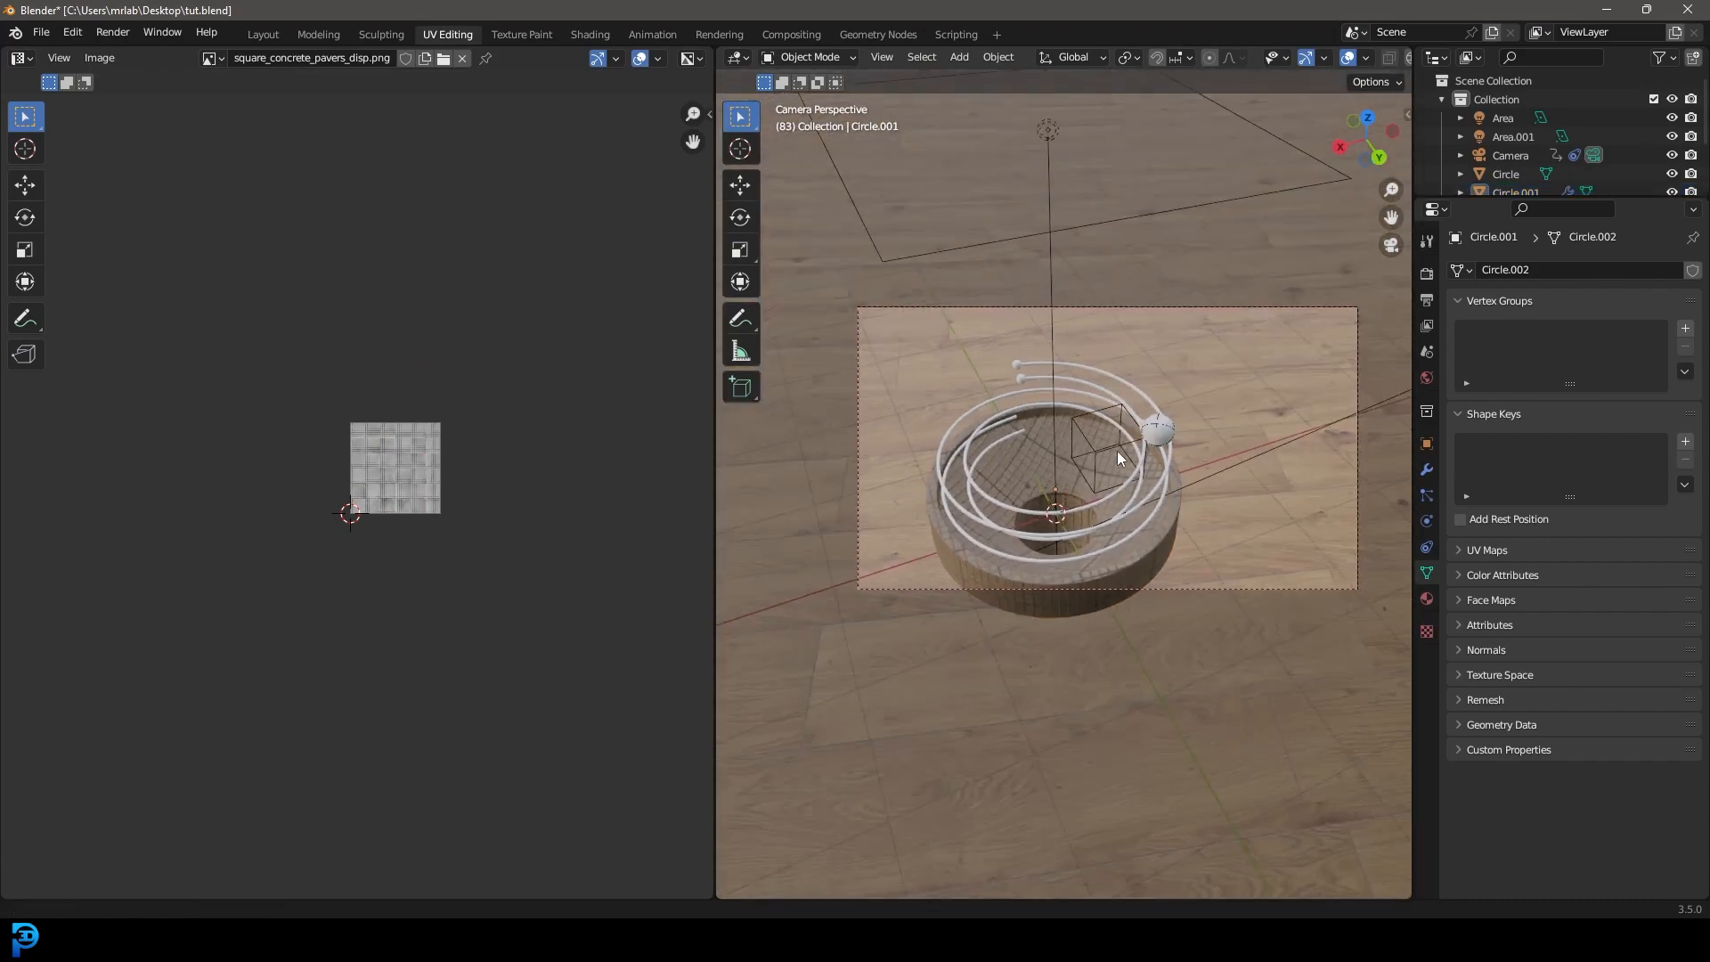
{"action": "scroll", "coordinate": [1116, 451], "scroll_direction": "up", "scroll_amount": 2}
{"action": "key", "text": "z"}
{"action": "left_click", "coordinate": [1115, 380]}
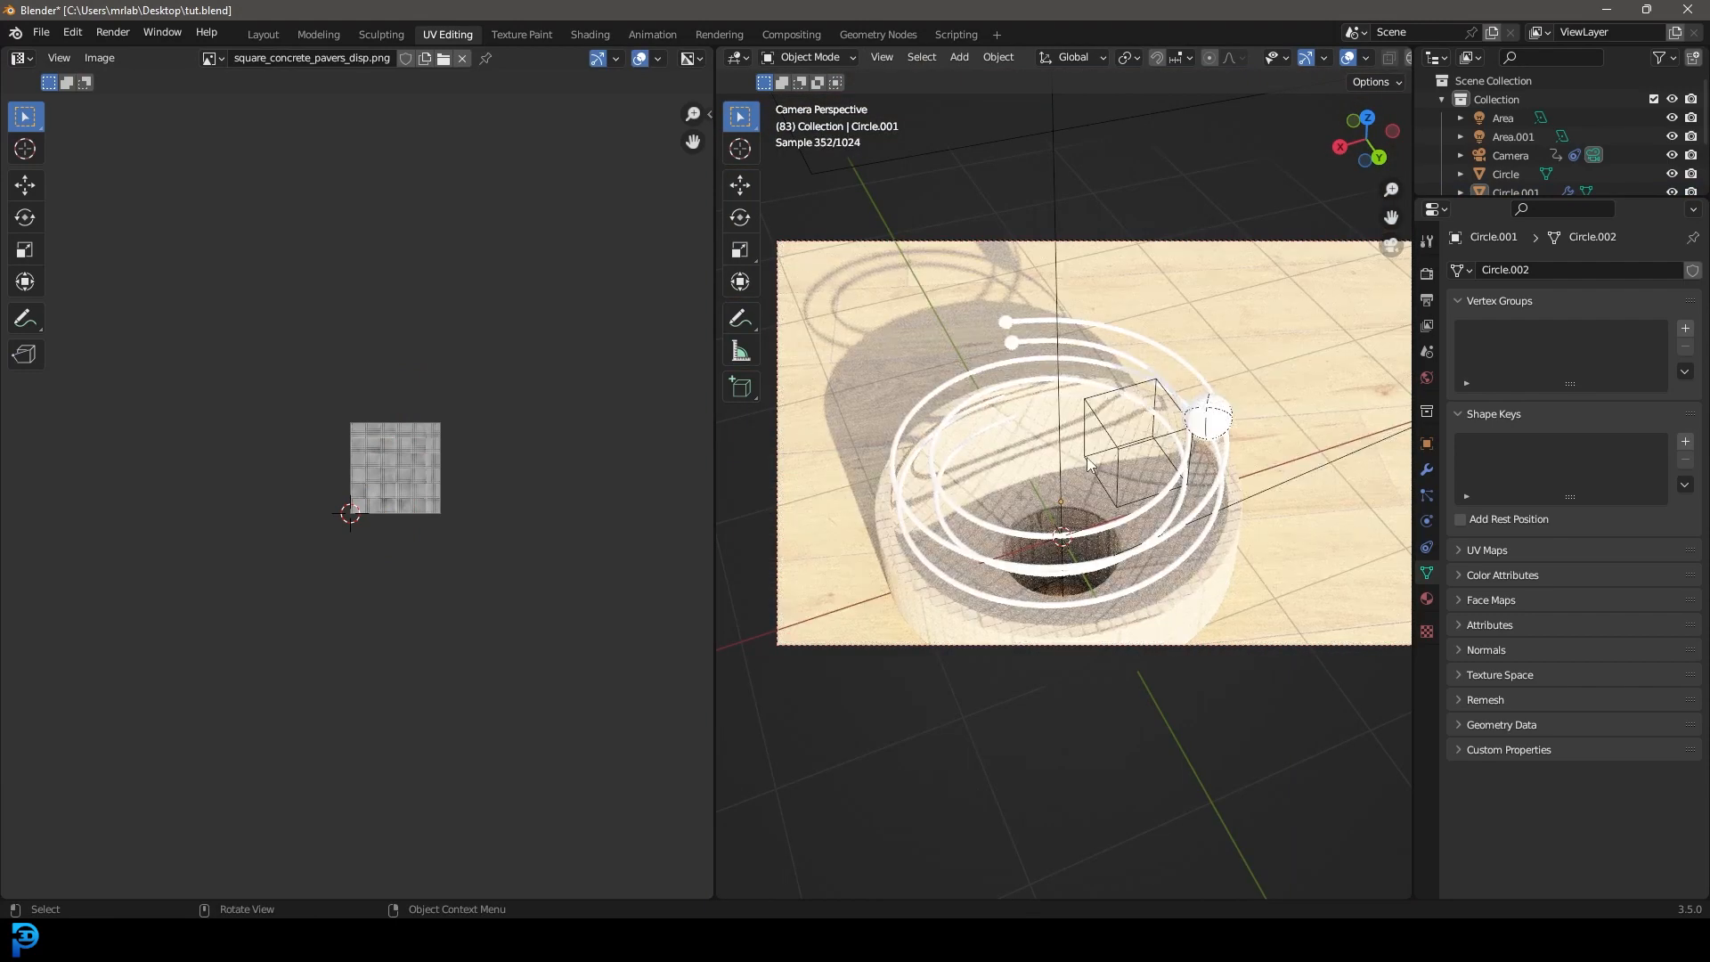
Set the World Strength to 0.5.
{"action": "left_click", "coordinate": [1427, 377]}
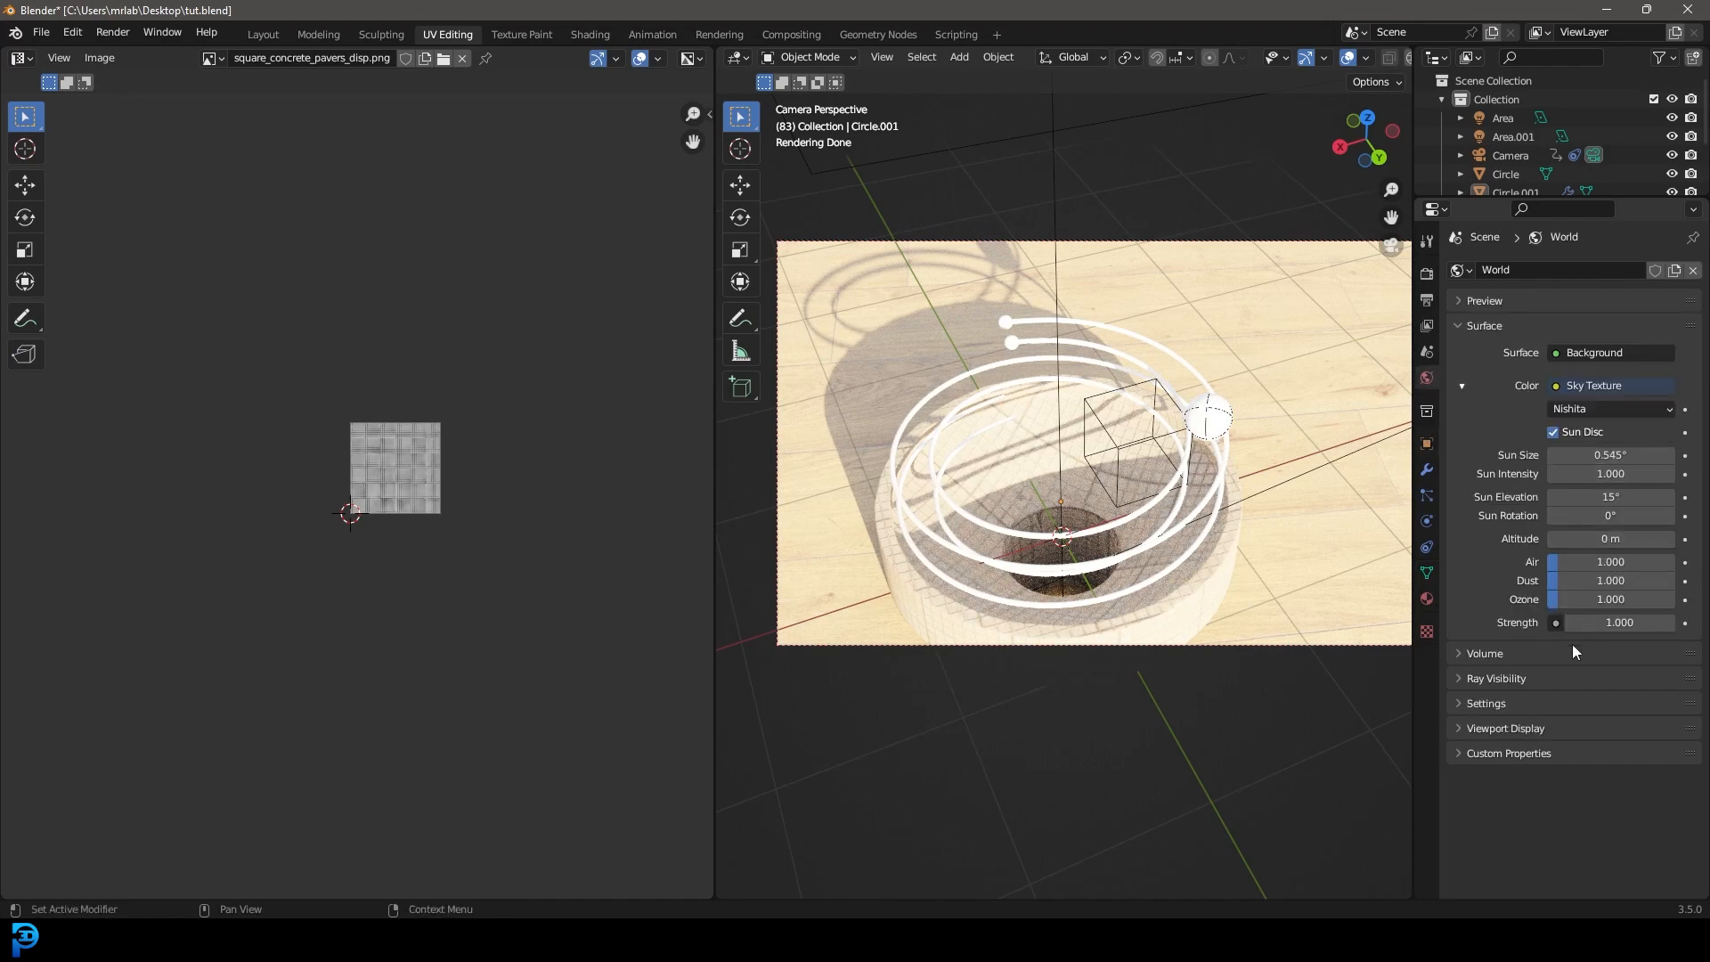
{"action": "left_click", "coordinate": [1630, 621]}
{"action": "type", "text": "0.5"}
{"action": "key", "text": "Return"}
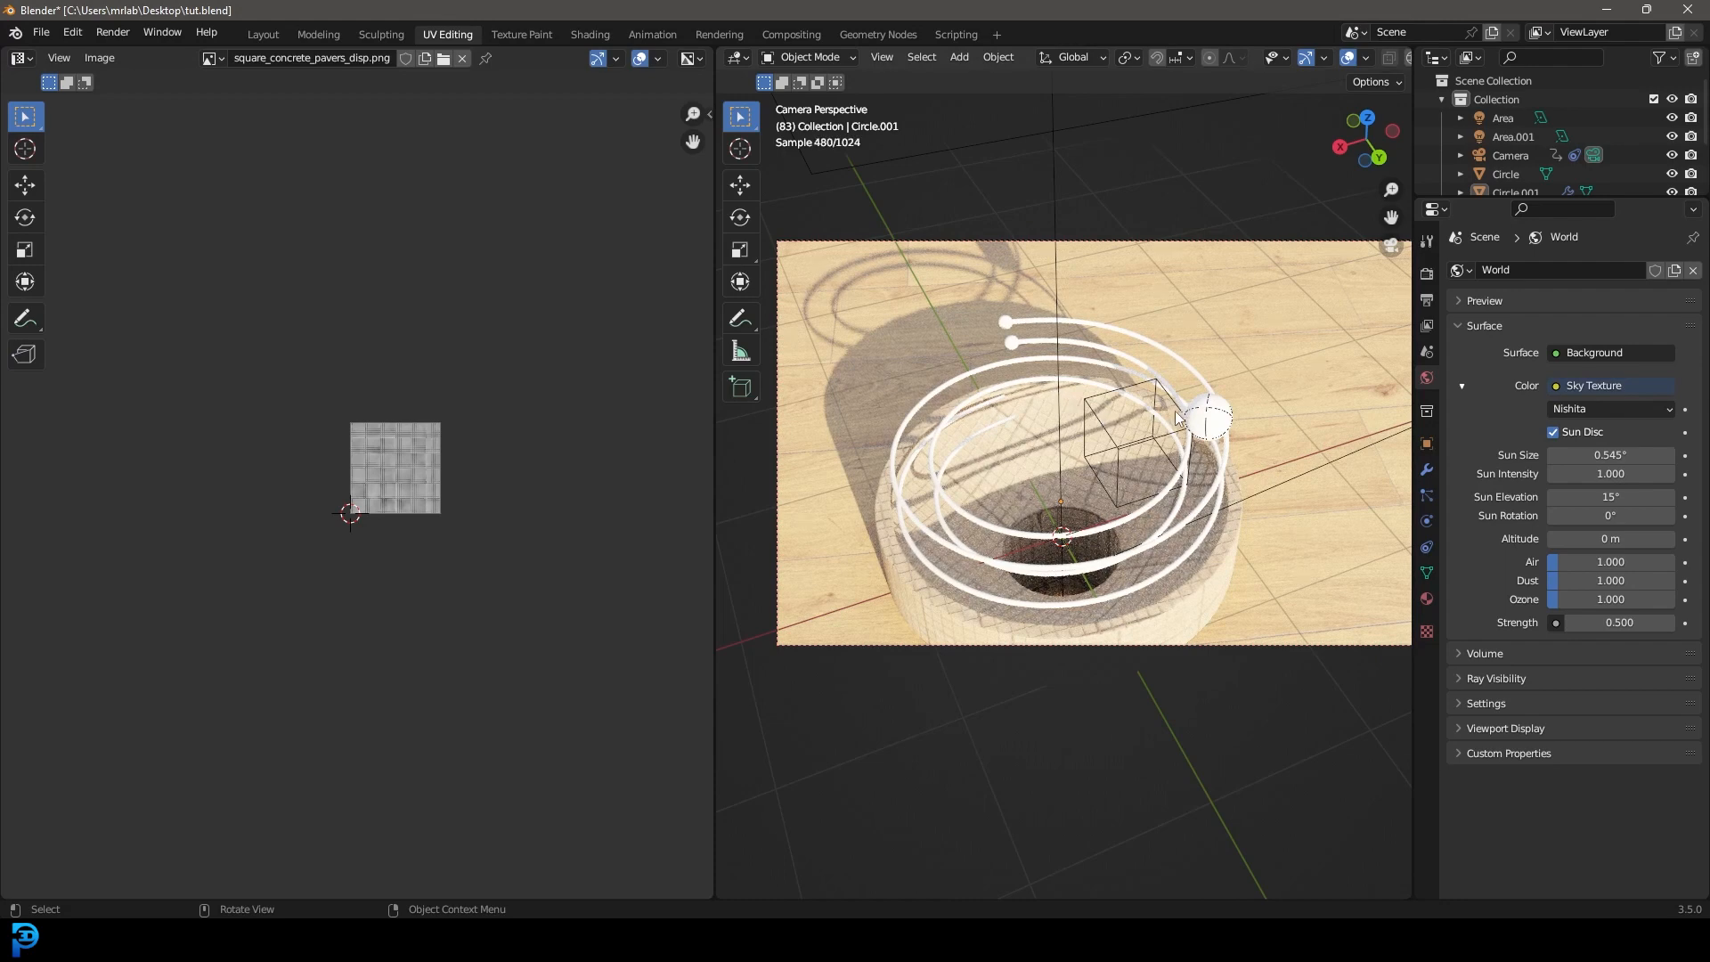
{"action": "left_click", "coordinate": [1165, 347]}
Give the spiral rails a new fully metallic material with a darker grey base colour.
{"action": "key", "text": "z"}
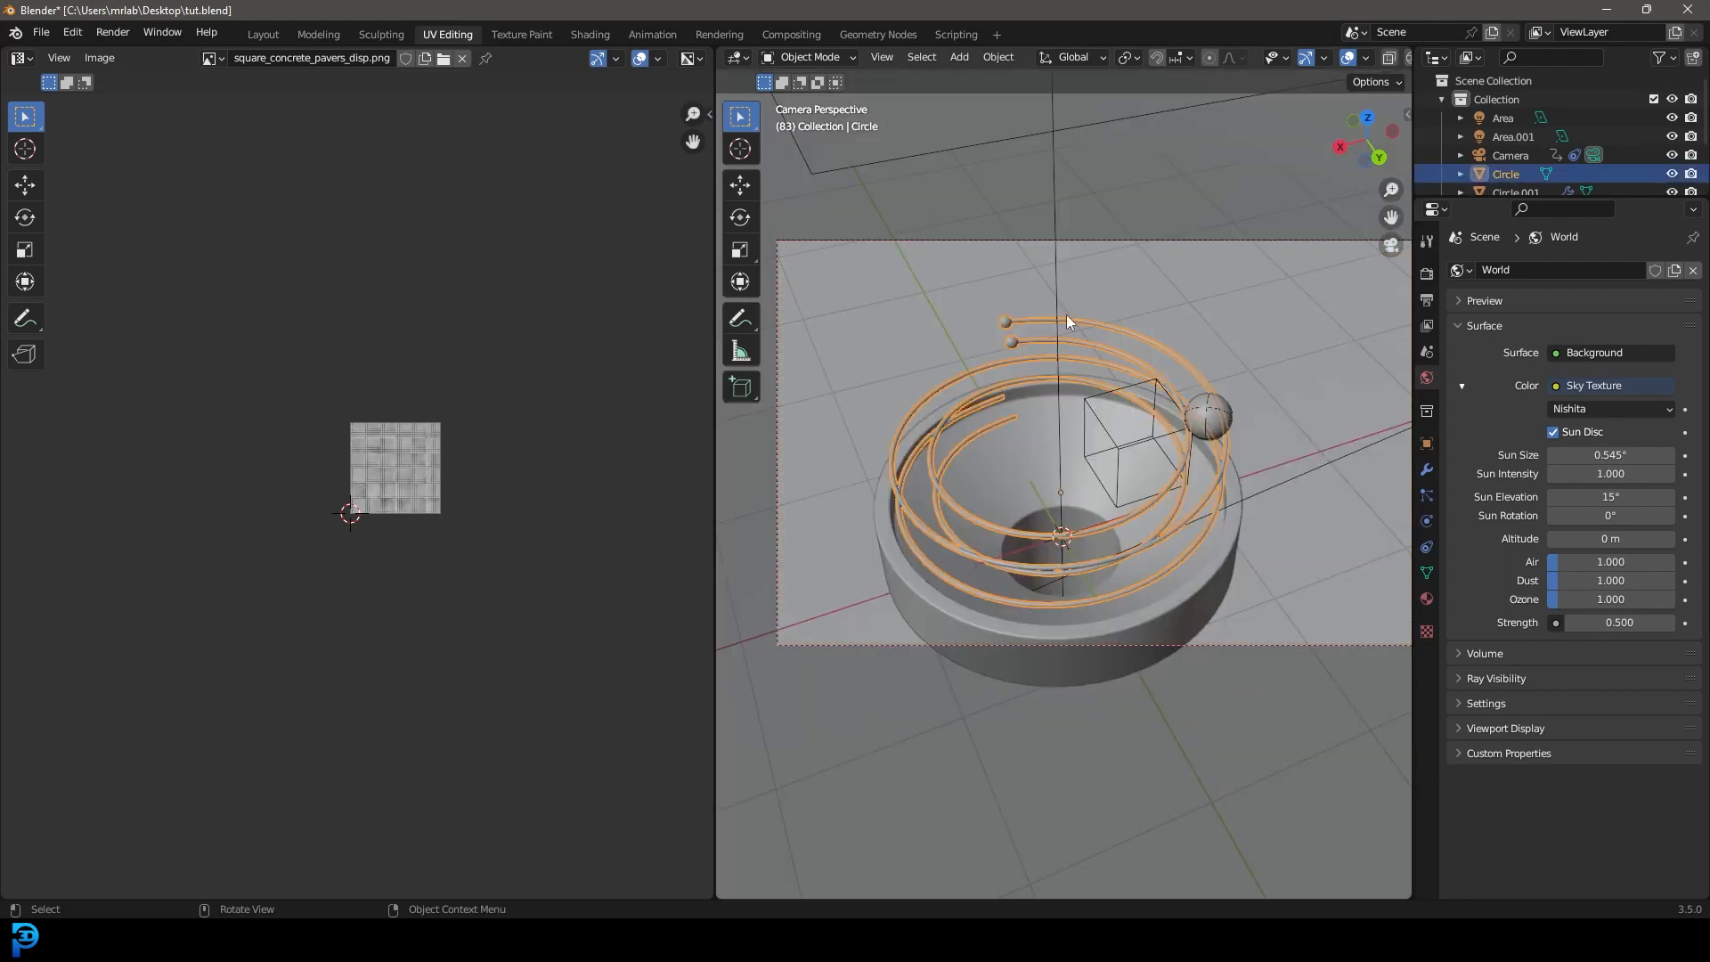
{"action": "left_click", "coordinate": [1426, 598]}
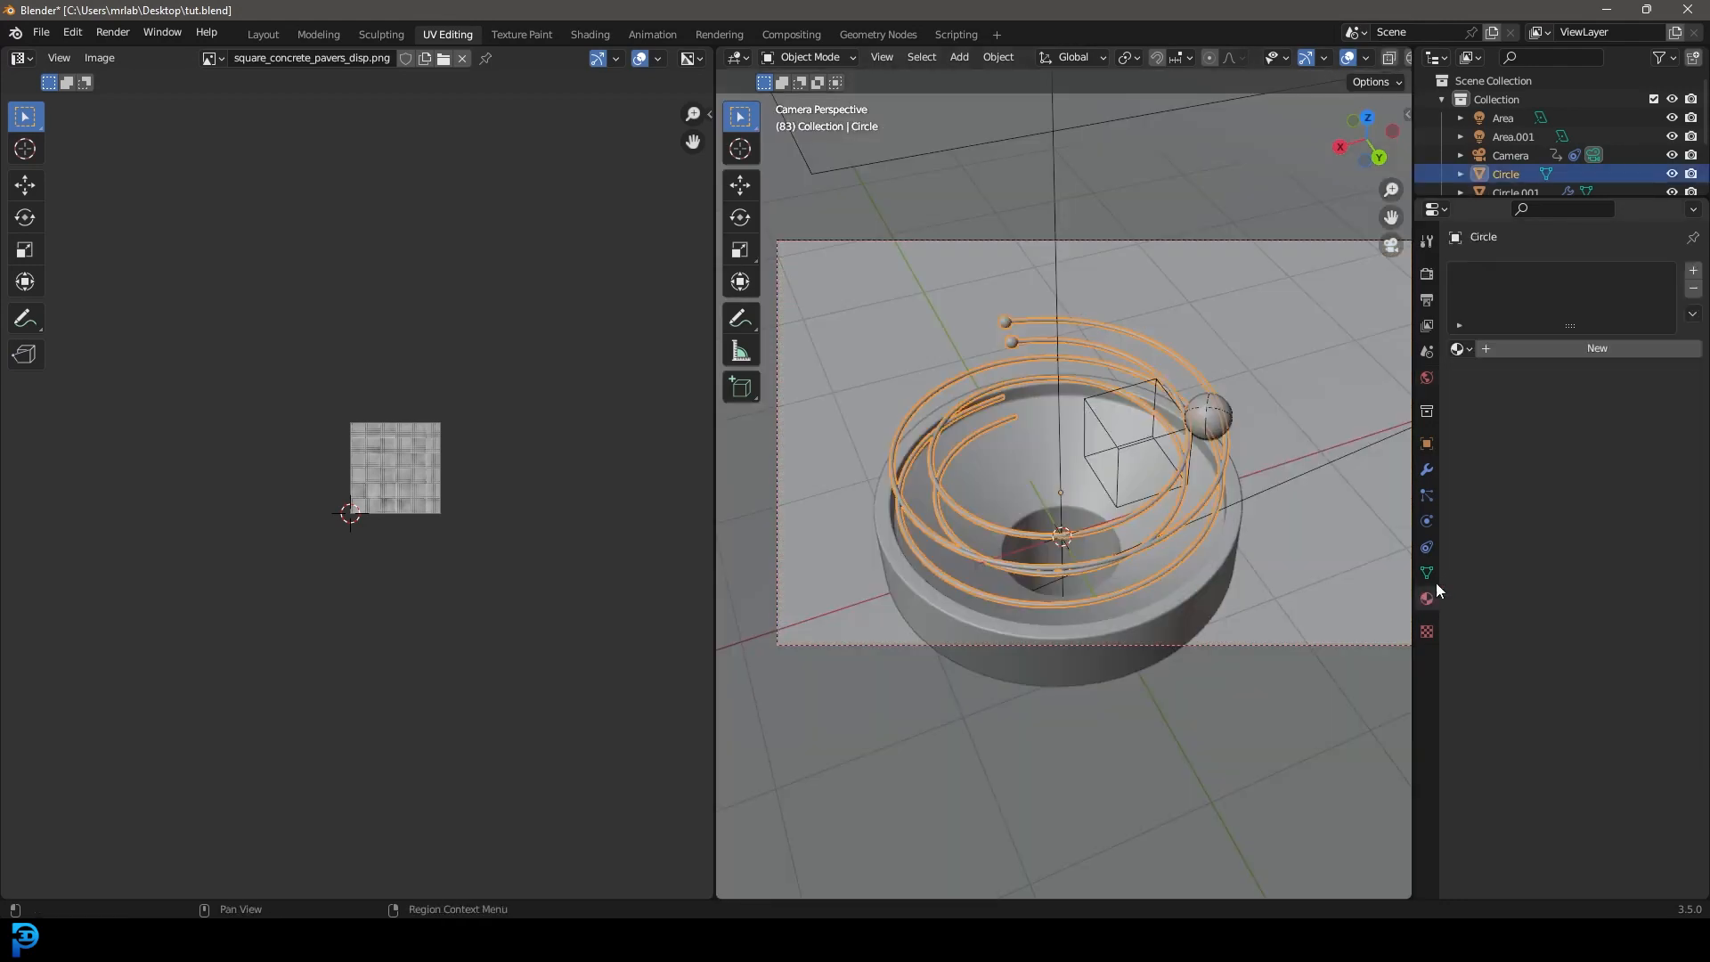
{"action": "left_click", "coordinate": [1566, 353]}
{"action": "left_click_drag", "start_coordinate": [1573, 690], "coordinate": [1674, 691]}
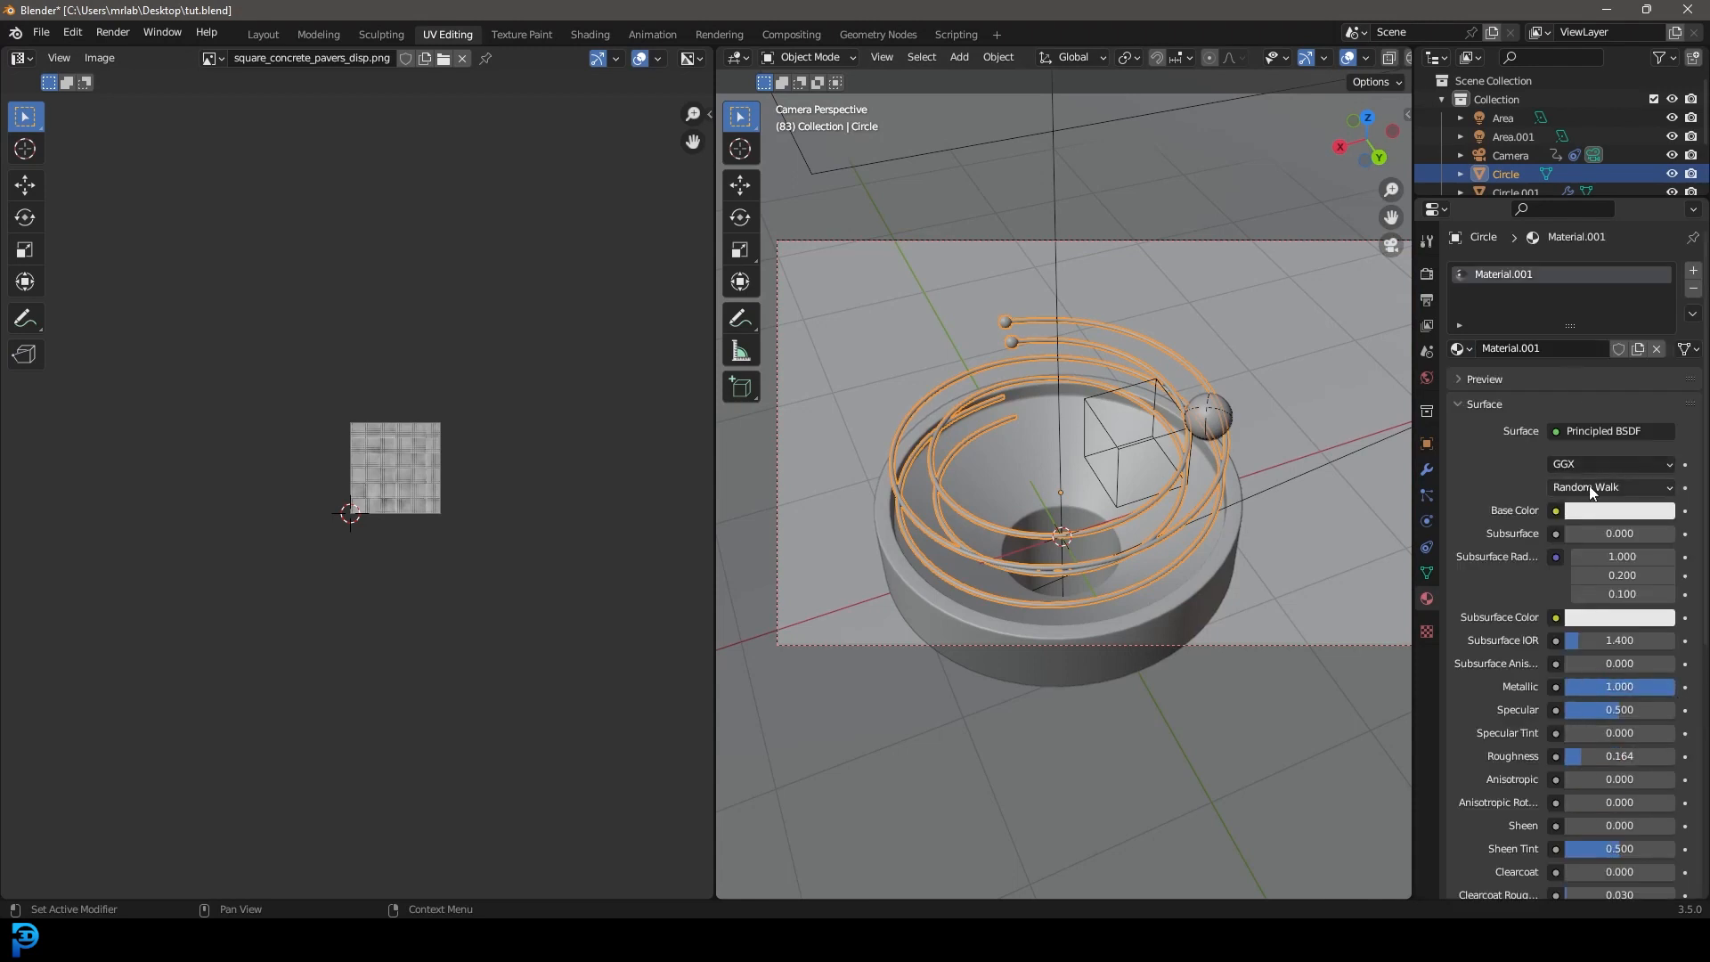
{"action": "left_click", "coordinate": [1603, 512]}
{"action": "left_click_drag", "start_coordinate": [1655, 303], "coordinate": [1658, 332]}
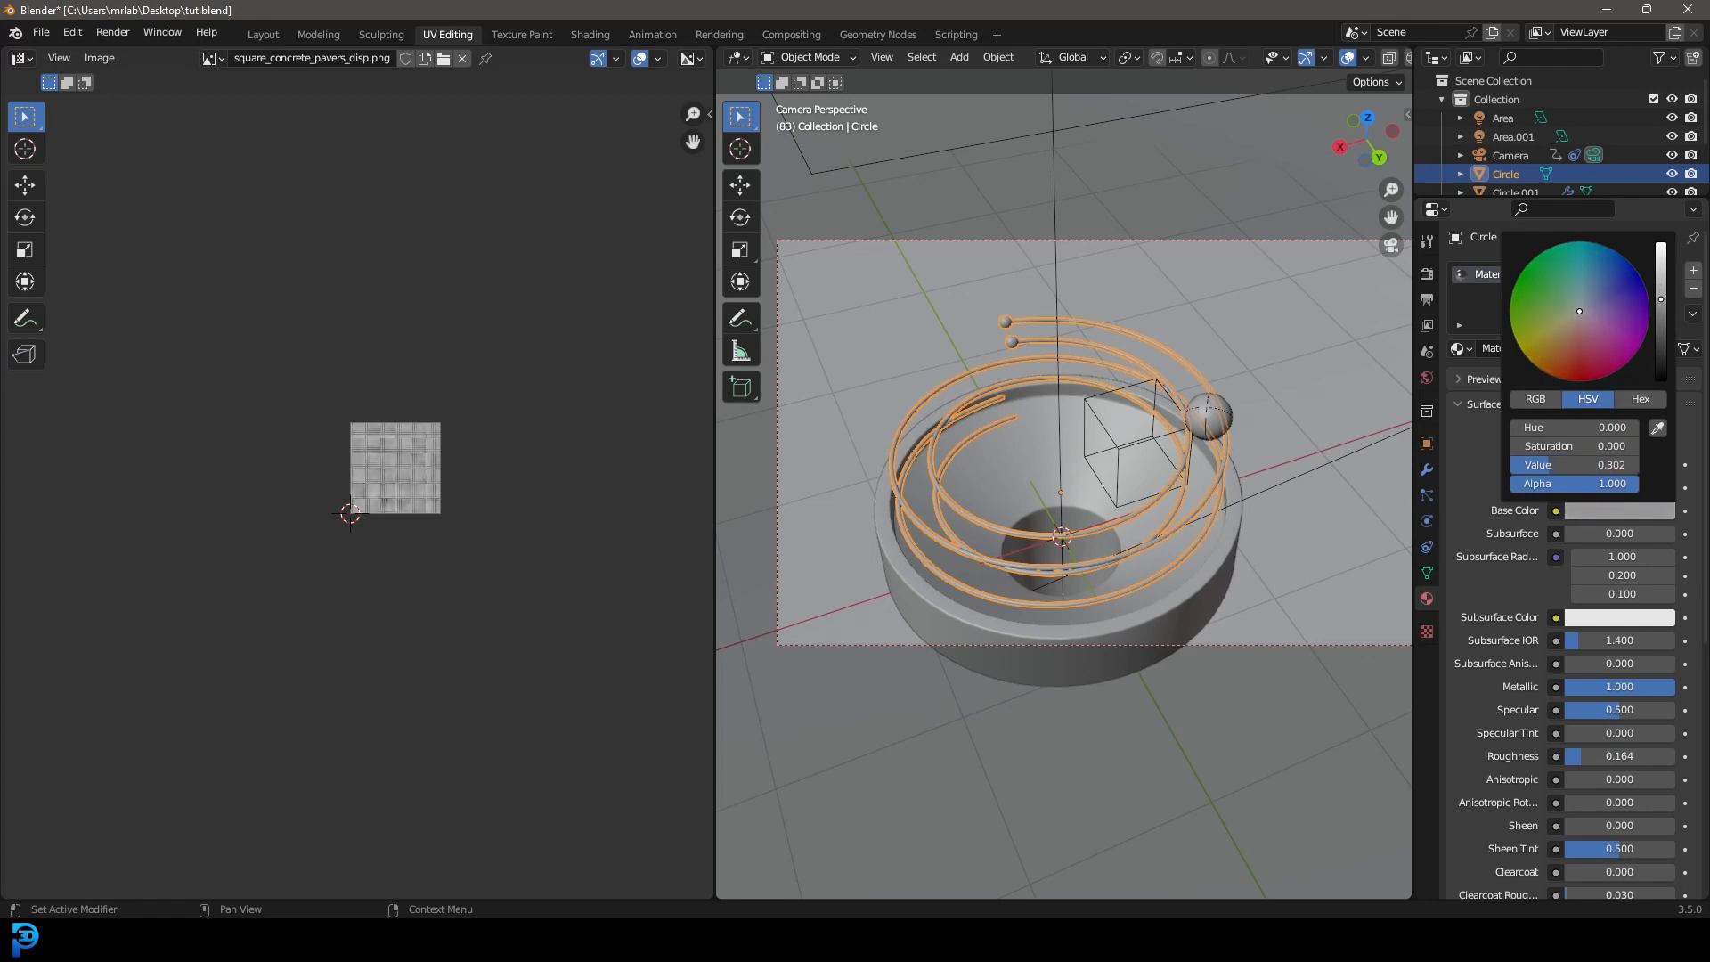
Add a new material to the ball, lower its roughness to 0.132, and tint it light blue.
{"action": "left_click", "coordinate": [1203, 402]}
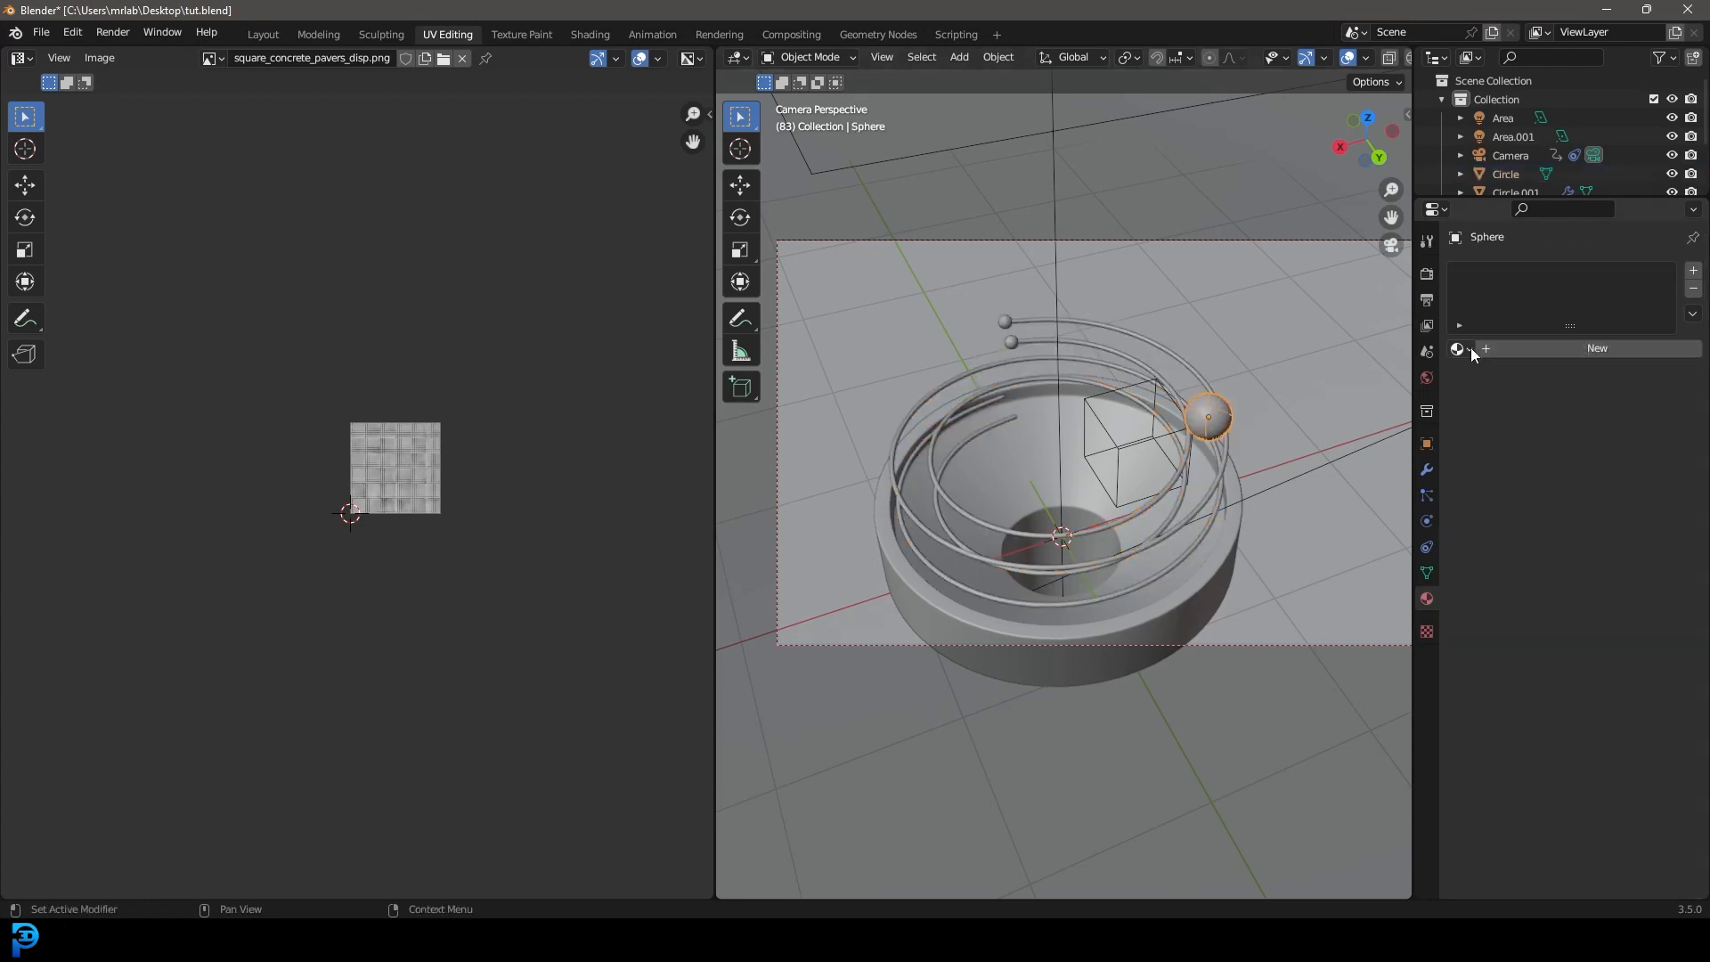
{"action": "left_click", "coordinate": [1573, 347]}
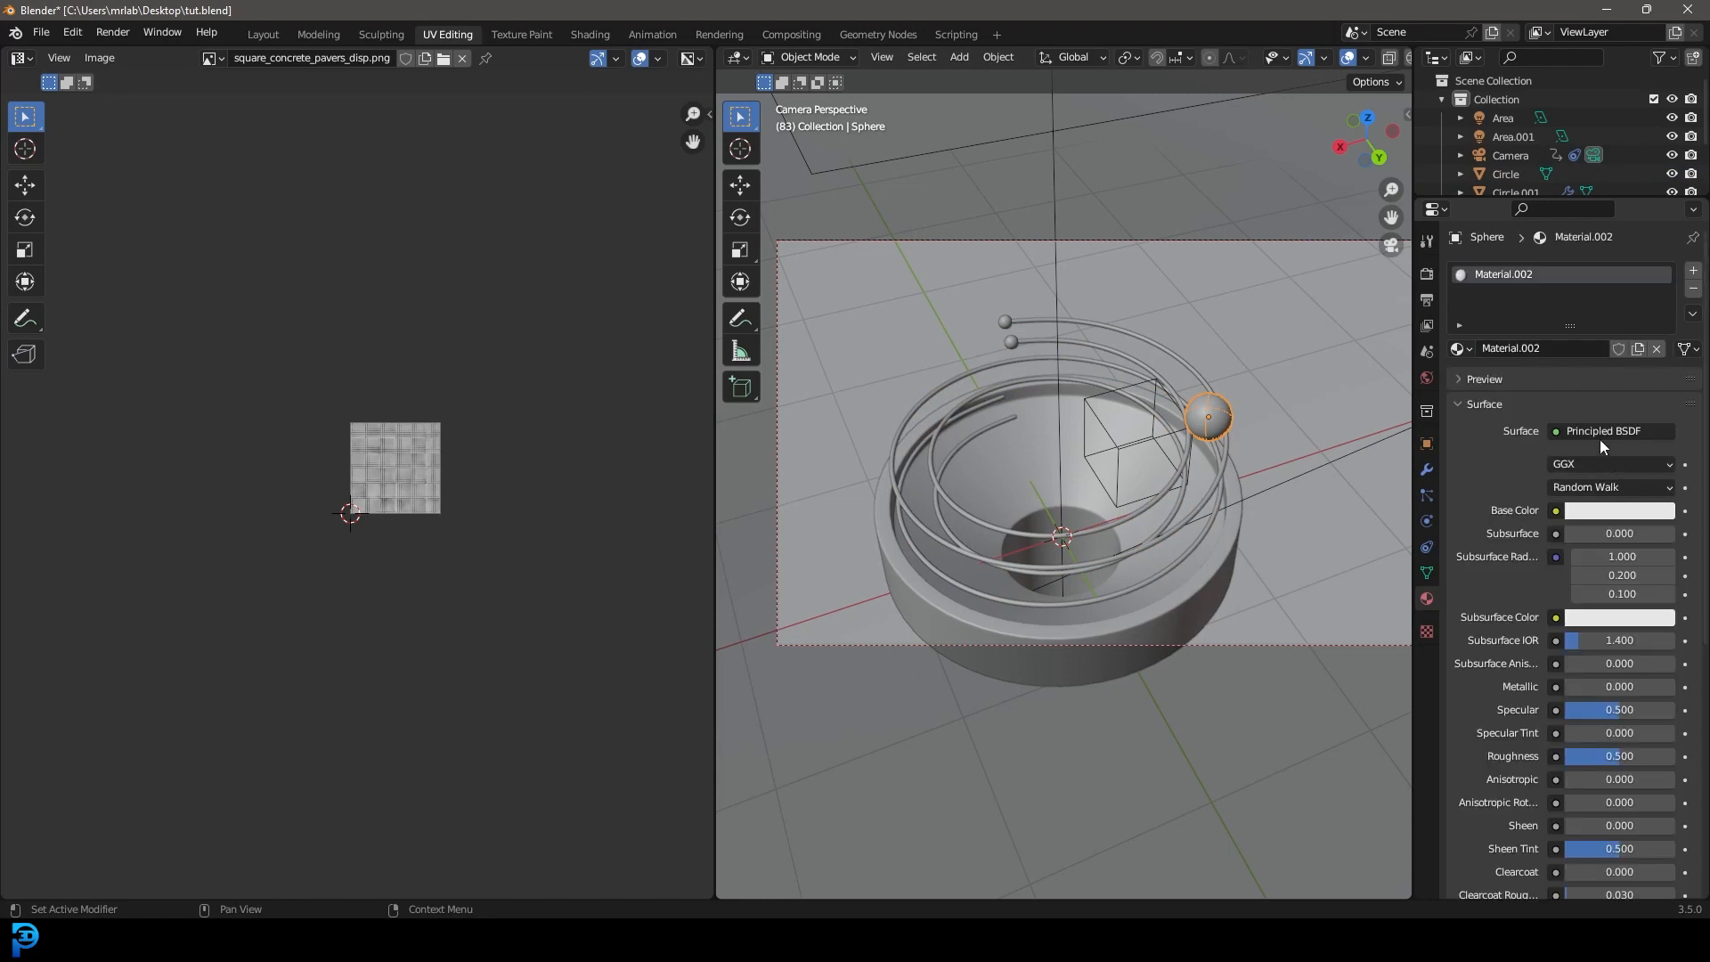
{"action": "scroll", "coordinate": [1505, 699], "scroll_direction": "down", "scroll_amount": 5}
{"action": "scroll", "coordinate": [1517, 732], "scroll_direction": "down", "scroll_amount": 1}
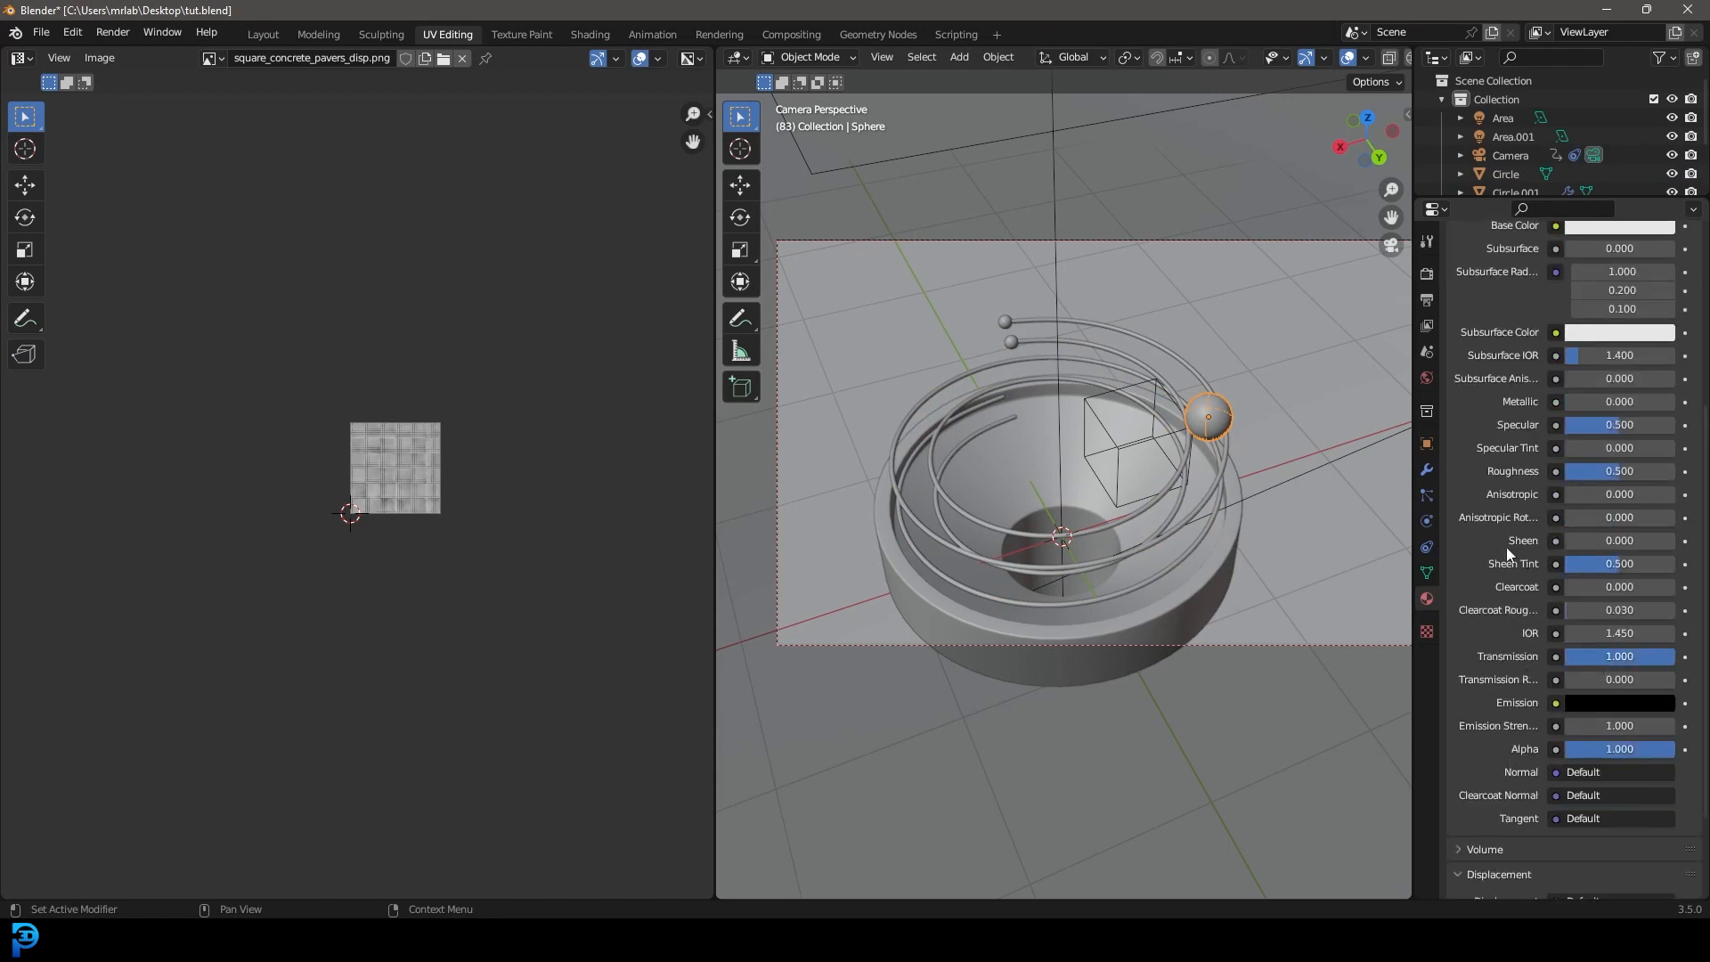
{"action": "scroll", "coordinate": [1505, 547], "scroll_direction": "up", "scroll_amount": 4}
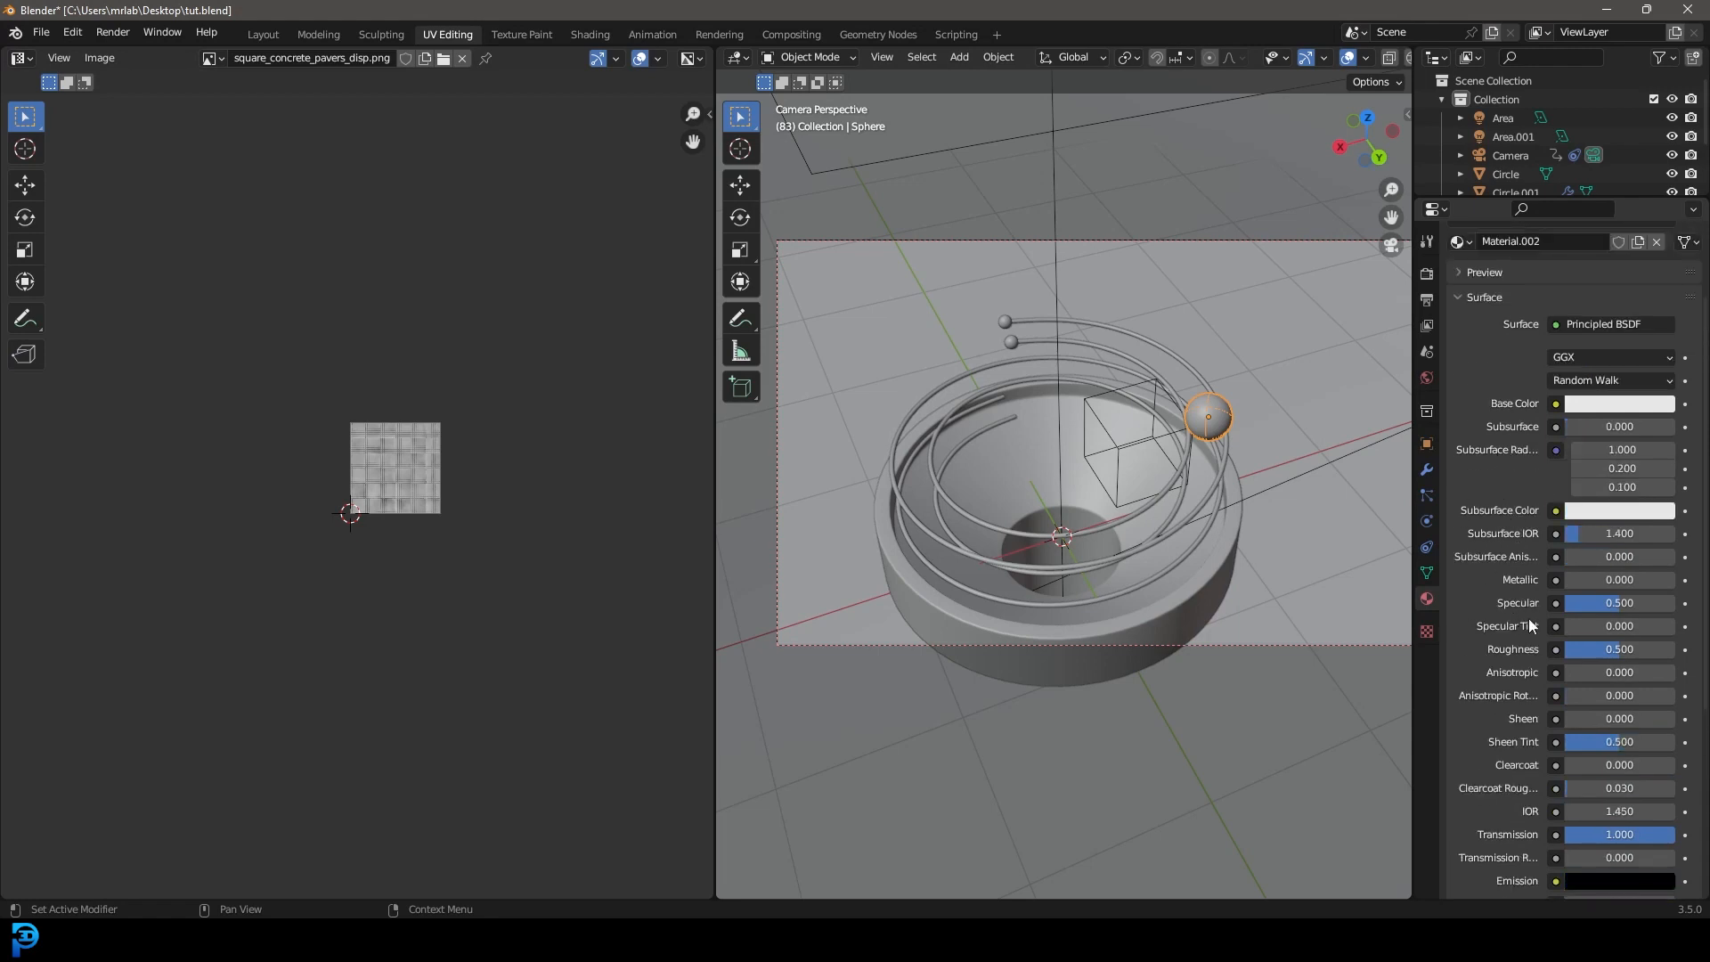
{"action": "left_click_drag", "start_coordinate": [1618, 650], "coordinate": [1579, 650]}
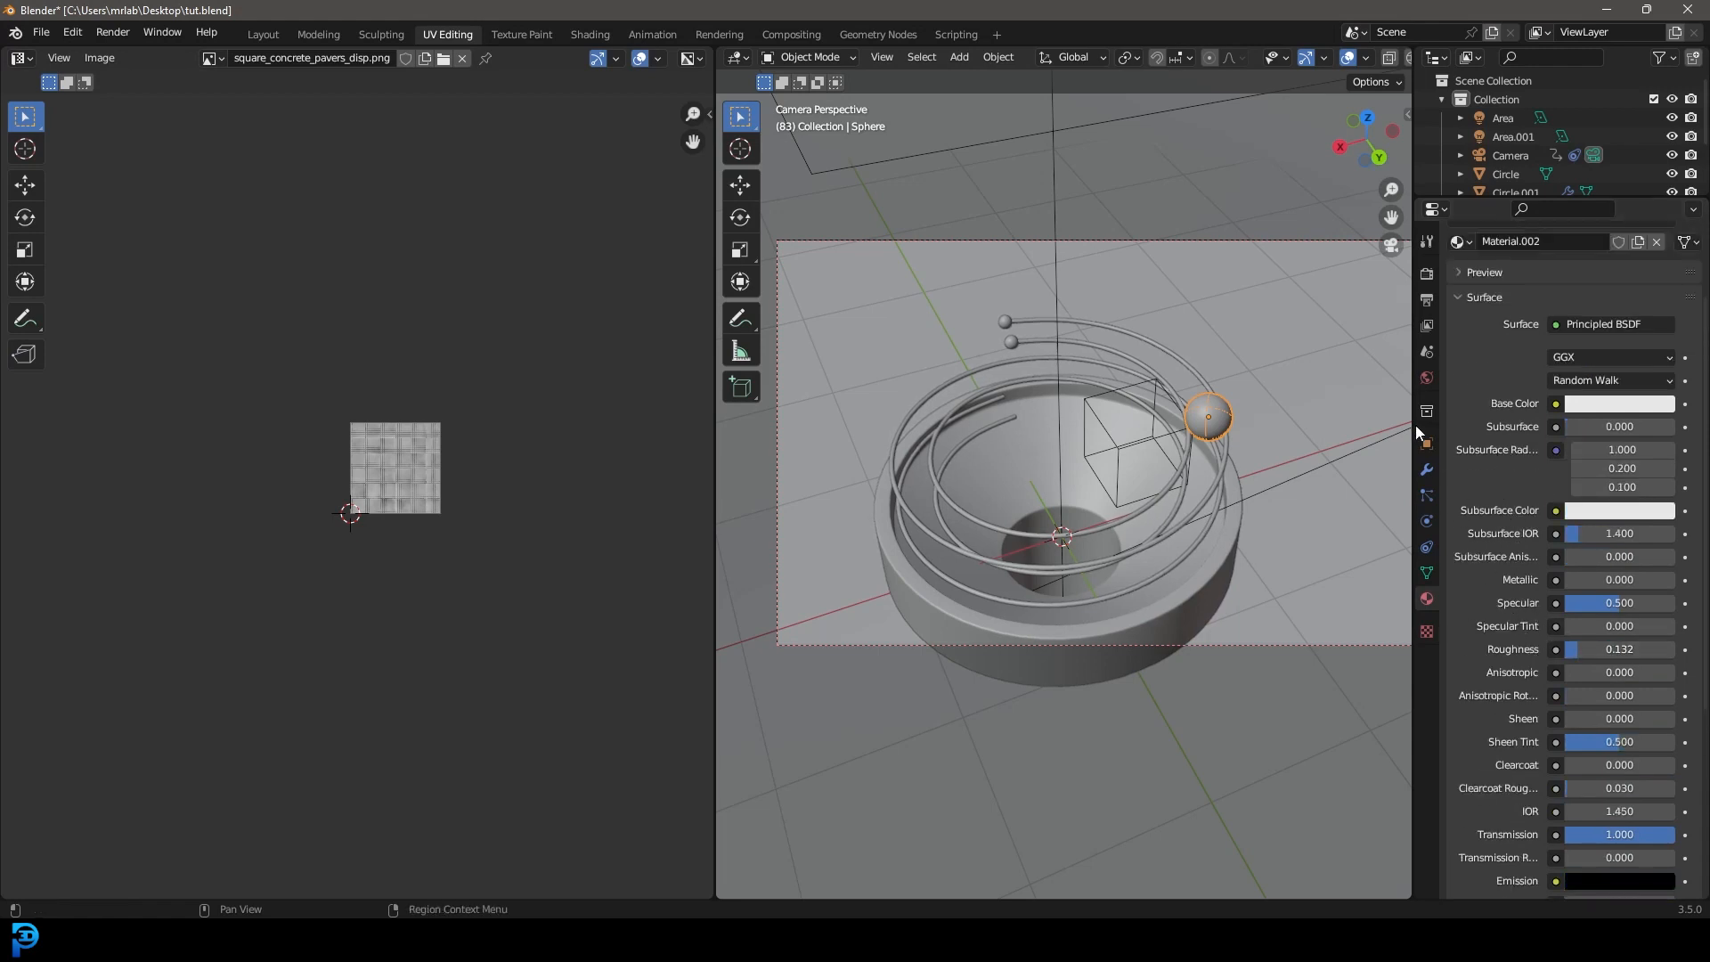
{"action": "scroll", "coordinate": [1537, 457], "scroll_direction": "up", "scroll_amount": 2}
{"action": "left_click", "coordinate": [1592, 478]}
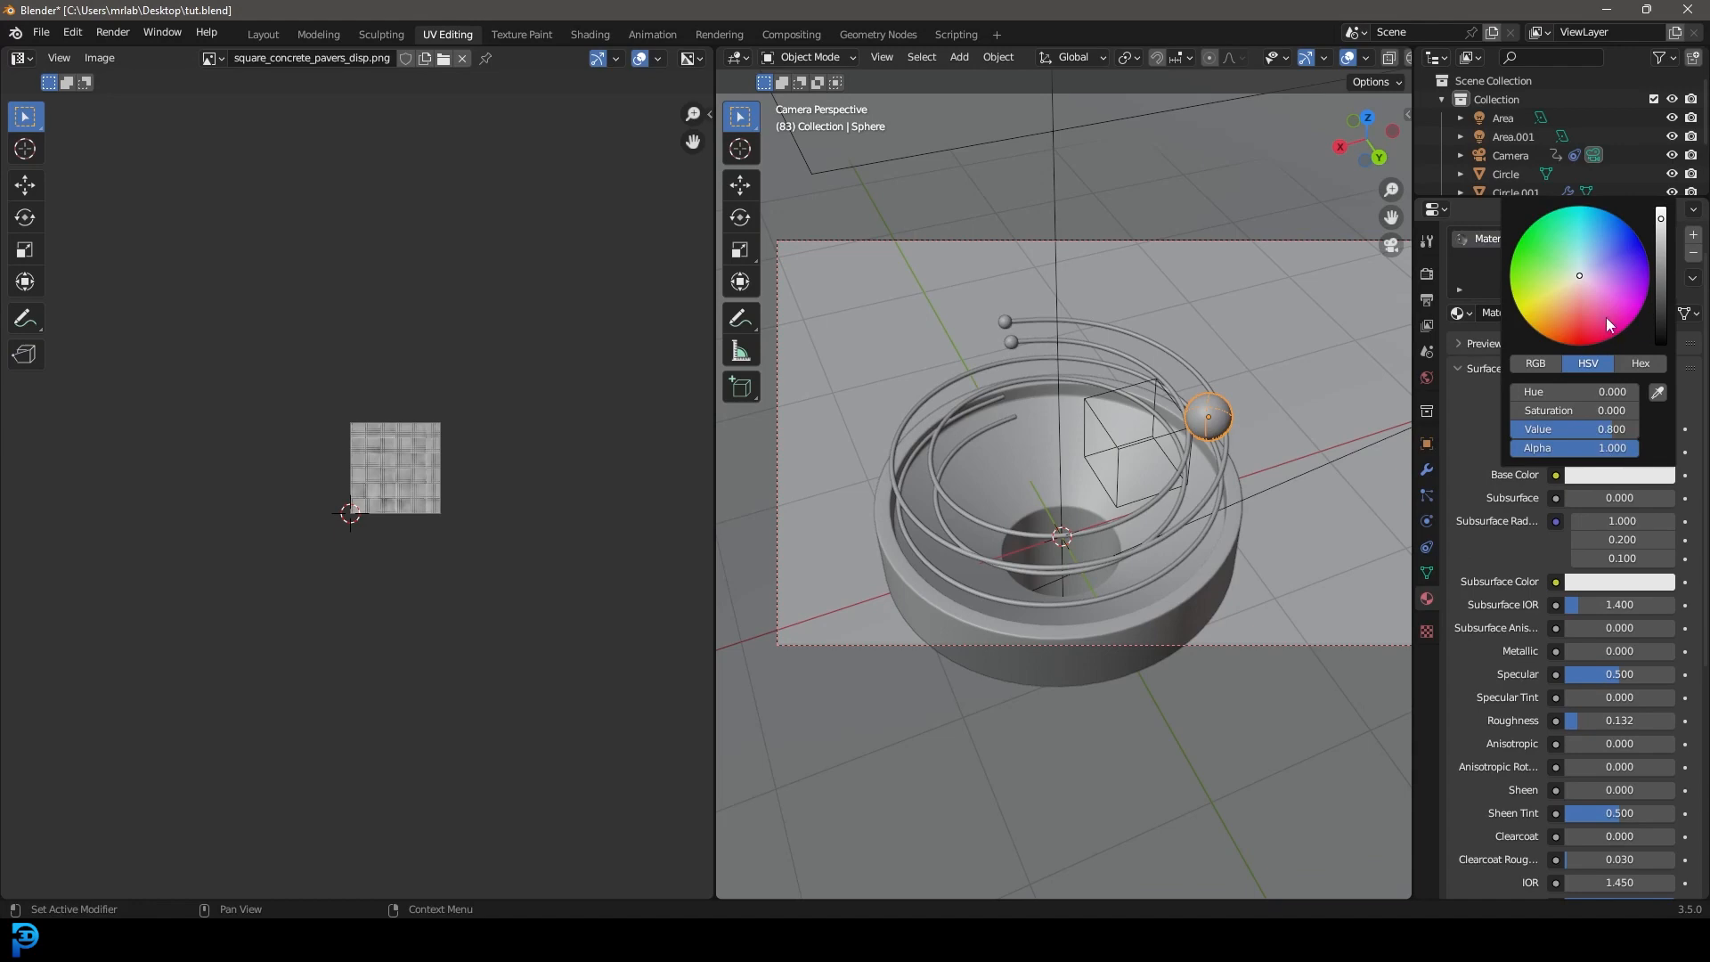
{"action": "left_click", "coordinate": [1599, 257]}
Preview in rendered shading, deepen the ball's blue, then return to solid shading.
{"action": "key", "text": "z"}
{"action": "left_click", "coordinate": [1122, 258]}
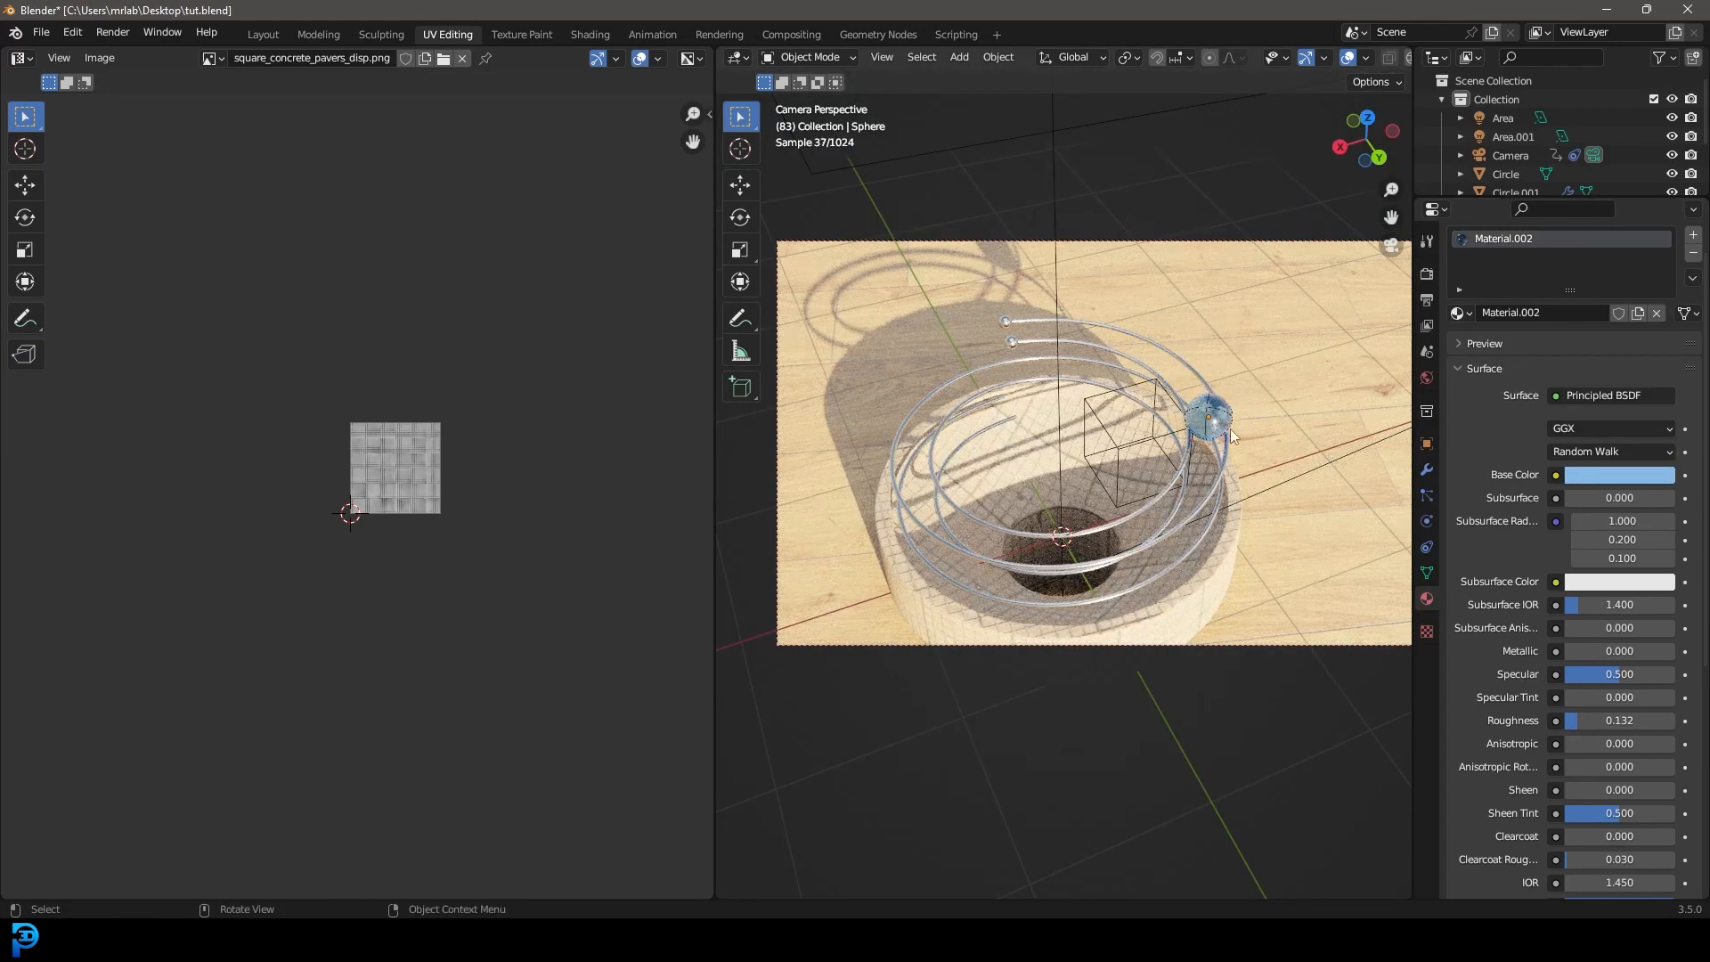
{"action": "left_click", "coordinate": [1621, 475]}
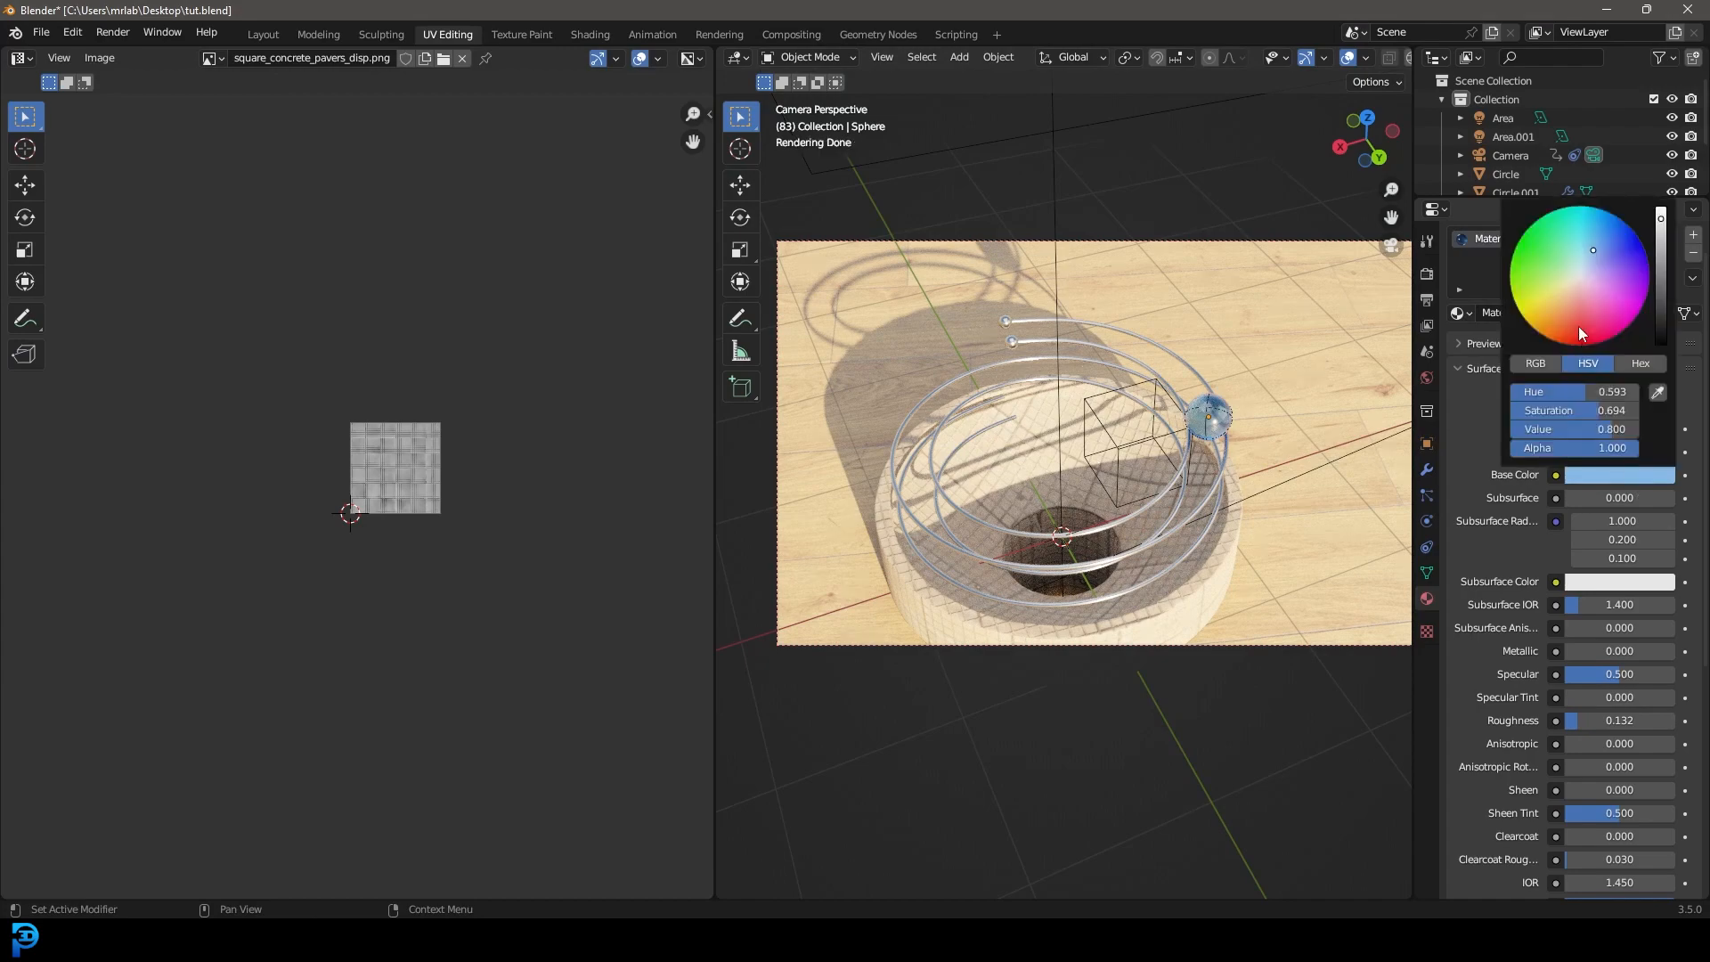
{"action": "left_click", "coordinate": [1606, 242]}
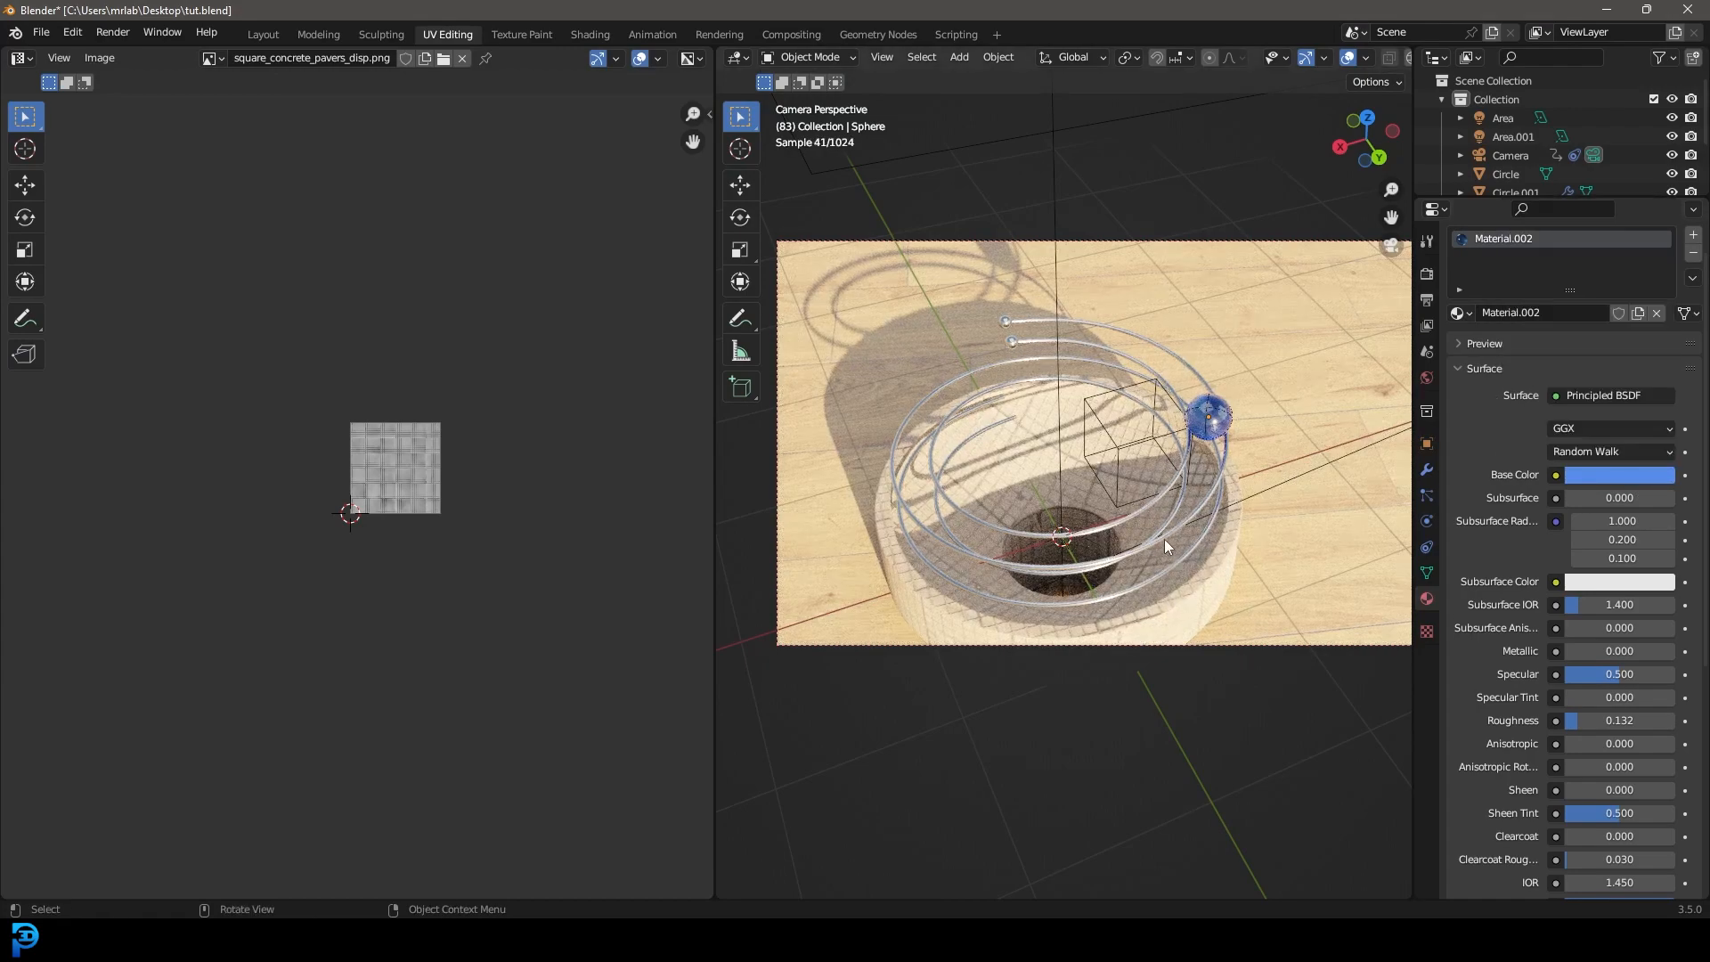
{"action": "key", "text": "z"}
{"action": "left_click", "coordinate": [1232, 408]}
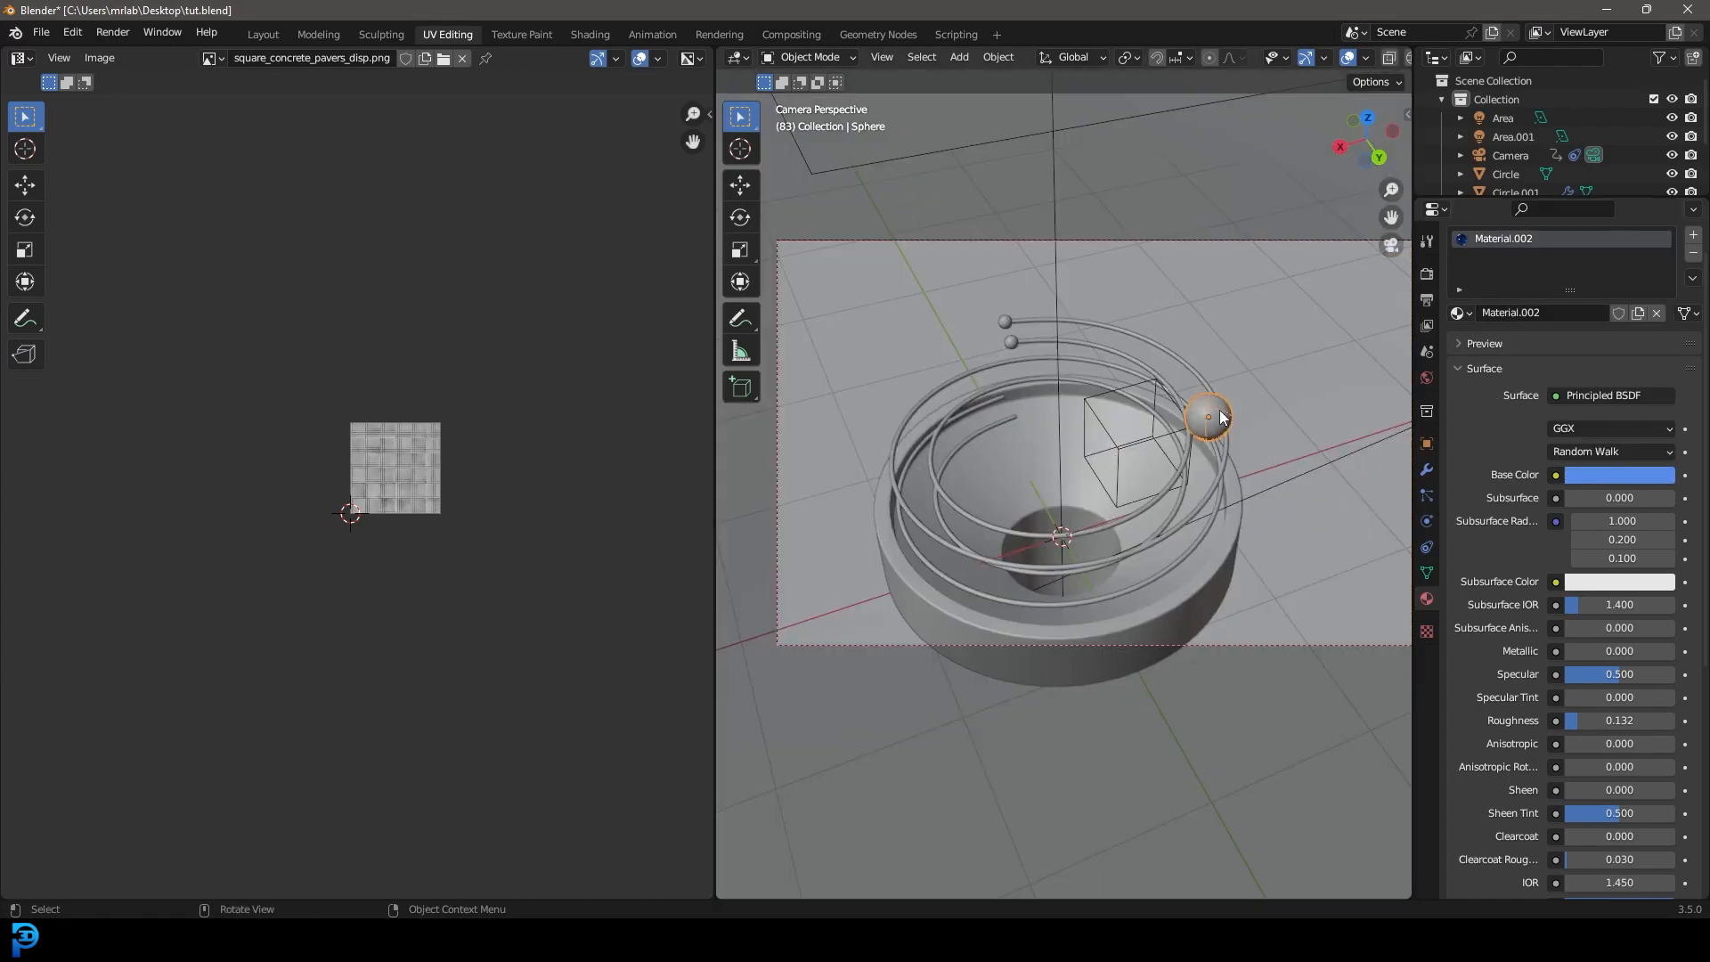
Rewind to frame 1 and open the Rigid Body World cache showing 450 baked frames.
{"action": "key", "text": "shift+Left"}
{"action": "scroll", "coordinate": [1202, 356], "scroll_direction": "up", "scroll_amount": 3}
{"action": "middle_click_drag", "start_coordinate": [1194, 303], "coordinate": [962, 375], "text": "shift"}
{"action": "scroll", "coordinate": [962, 375], "scroll_direction": "up", "scroll_amount": 3}
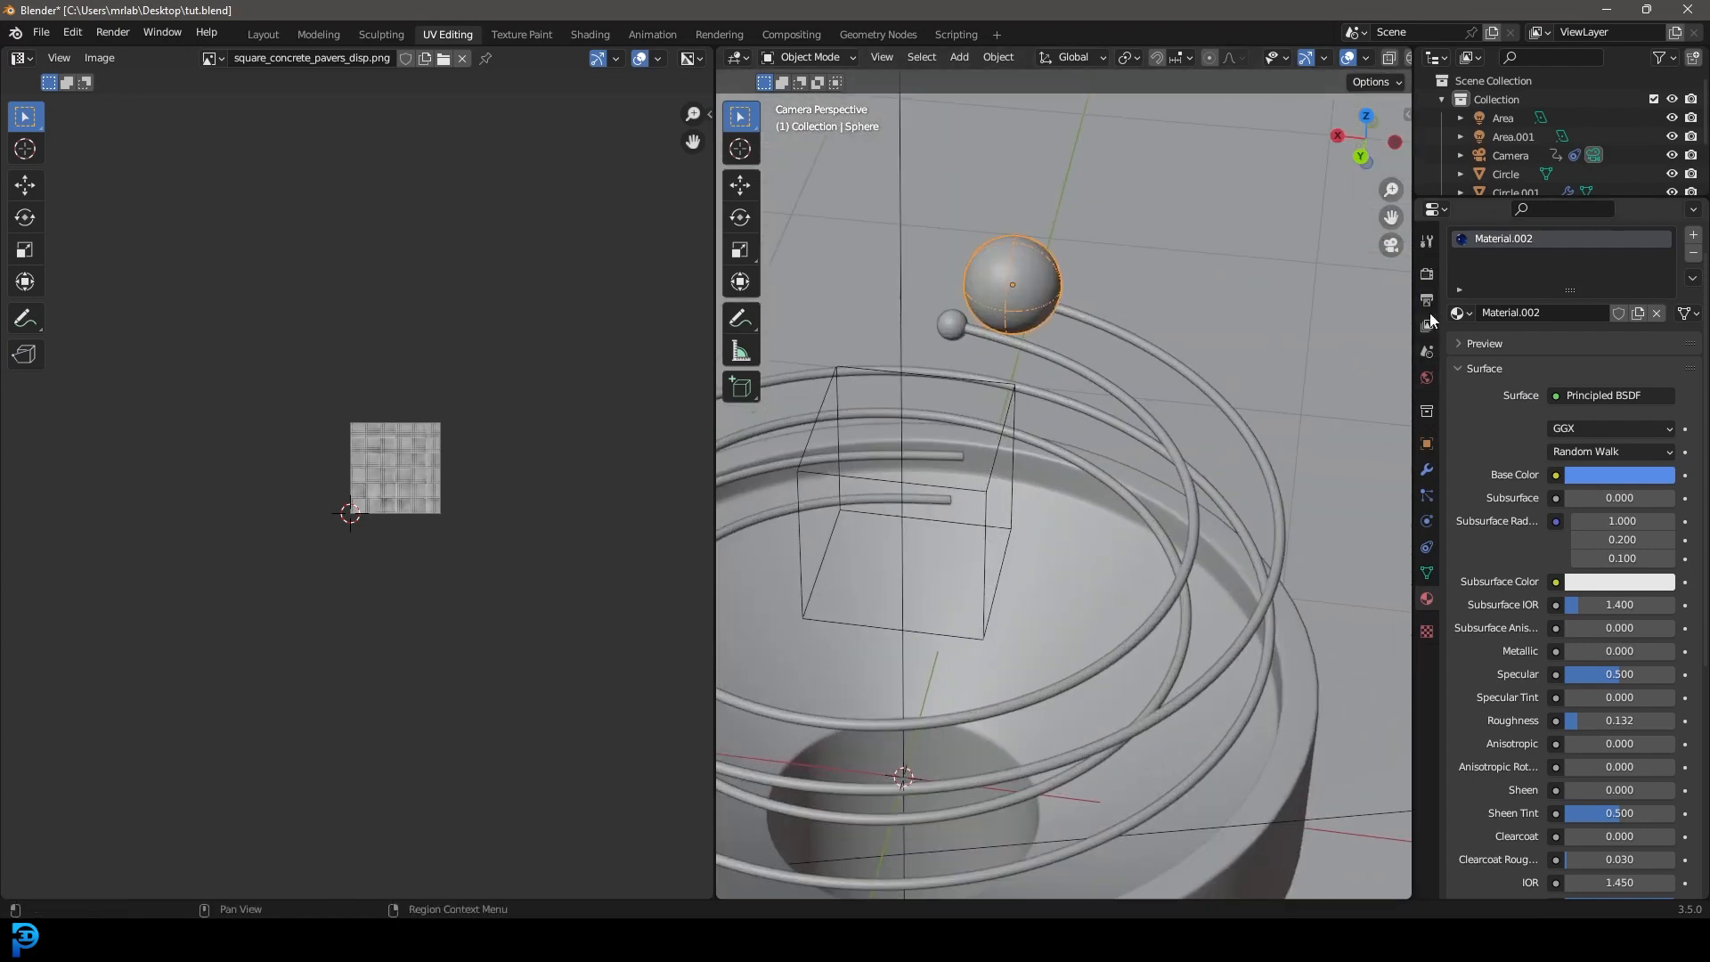
{"action": "left_click", "coordinate": [1426, 353]}
{"action": "left_click", "coordinate": [1460, 471]}
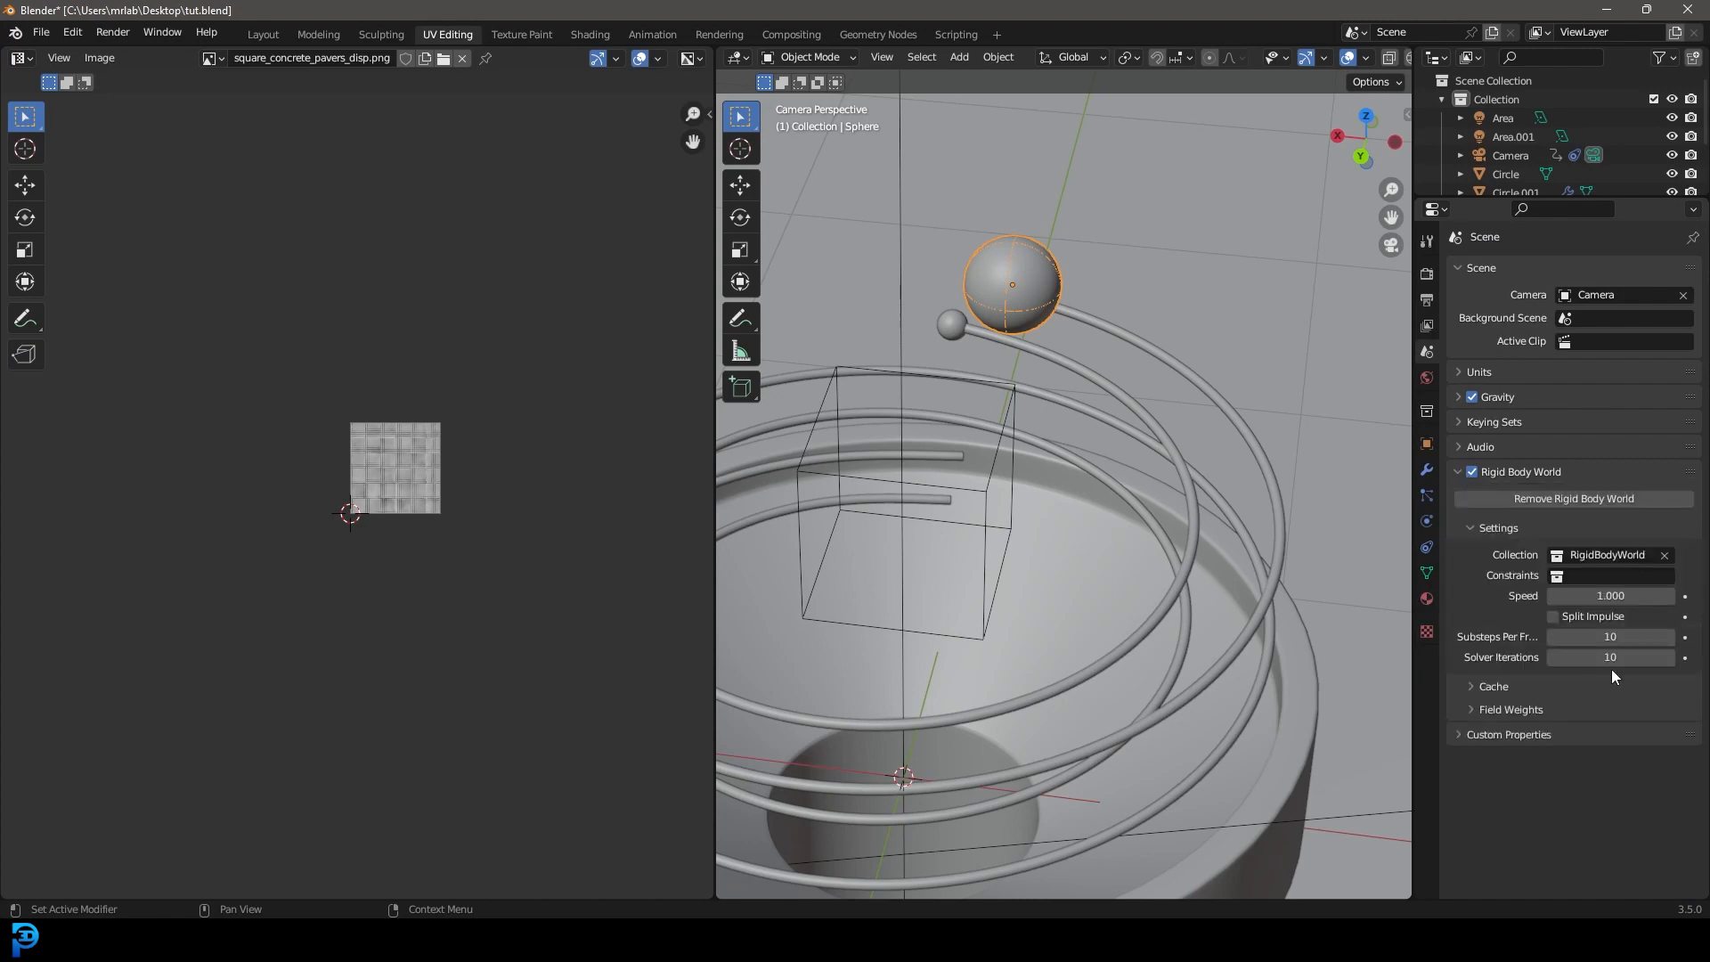
{"action": "left_click", "coordinate": [1504, 684]}
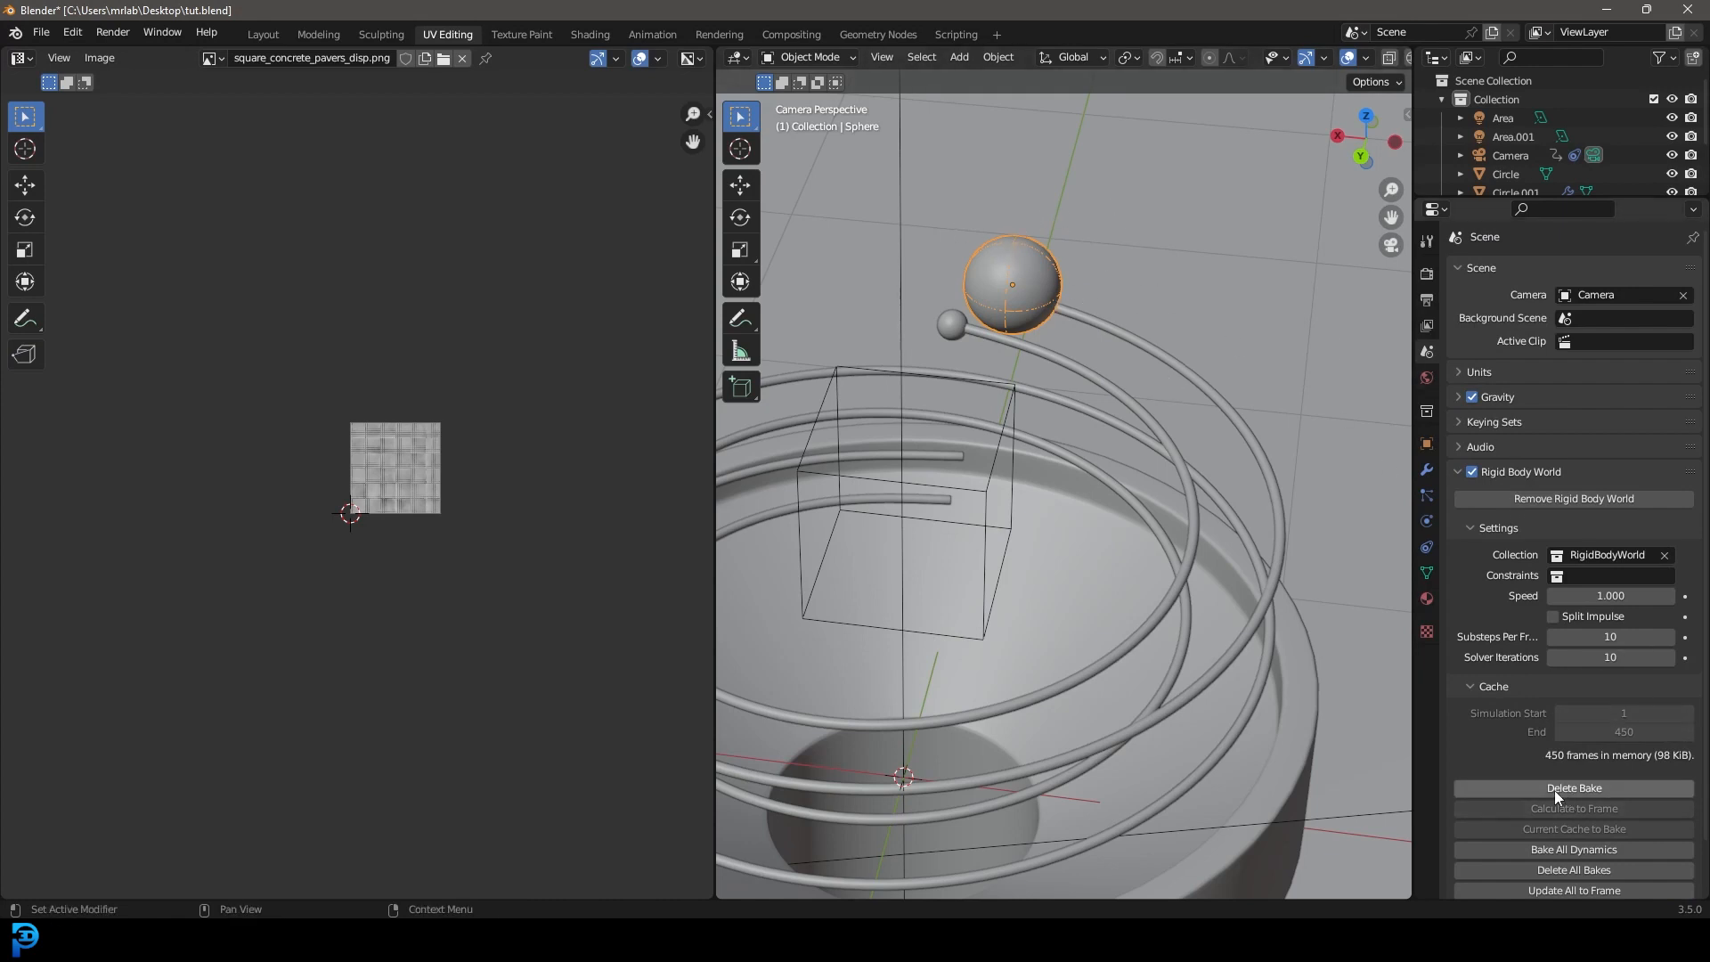
{"action": "scroll", "coordinate": [1085, 363], "scroll_direction": "down", "scroll_amount": 3}
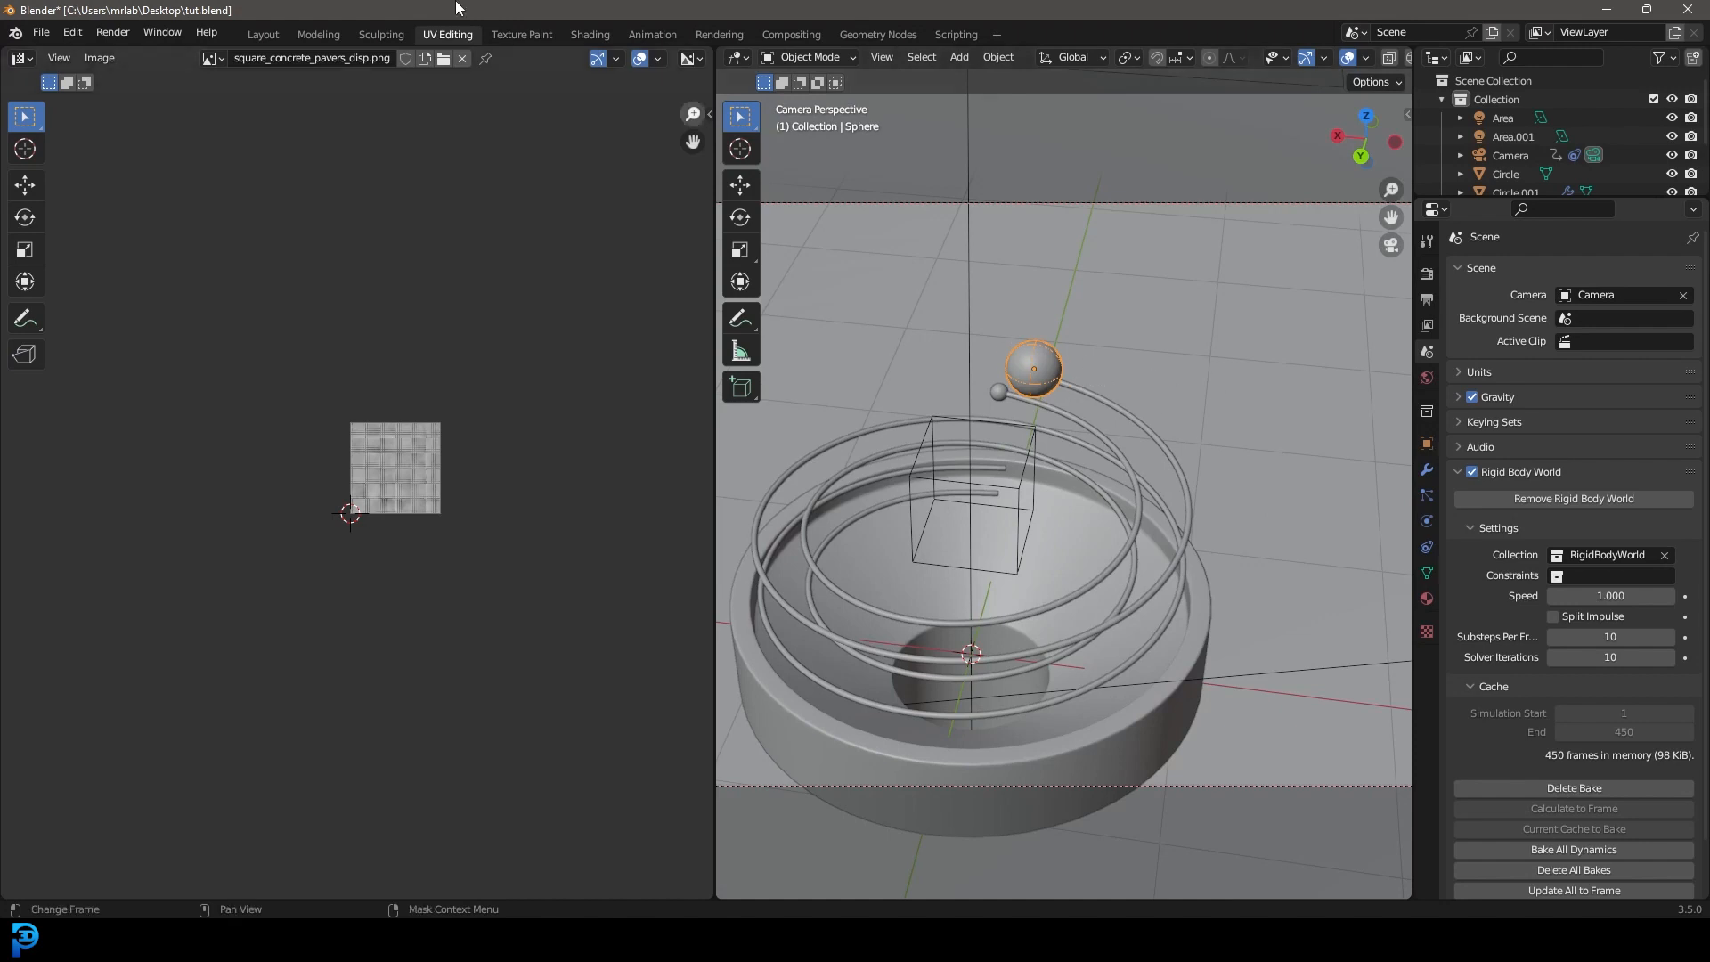
Switch to the Layout workspace, save the file, and view through the camera.
{"action": "left_click", "coordinate": [263, 34]}
{"action": "key", "text": "ctrl+s"}
{"action": "key", "text": "ctrl+s"}
{"action": "key", "text": "KP_0"}
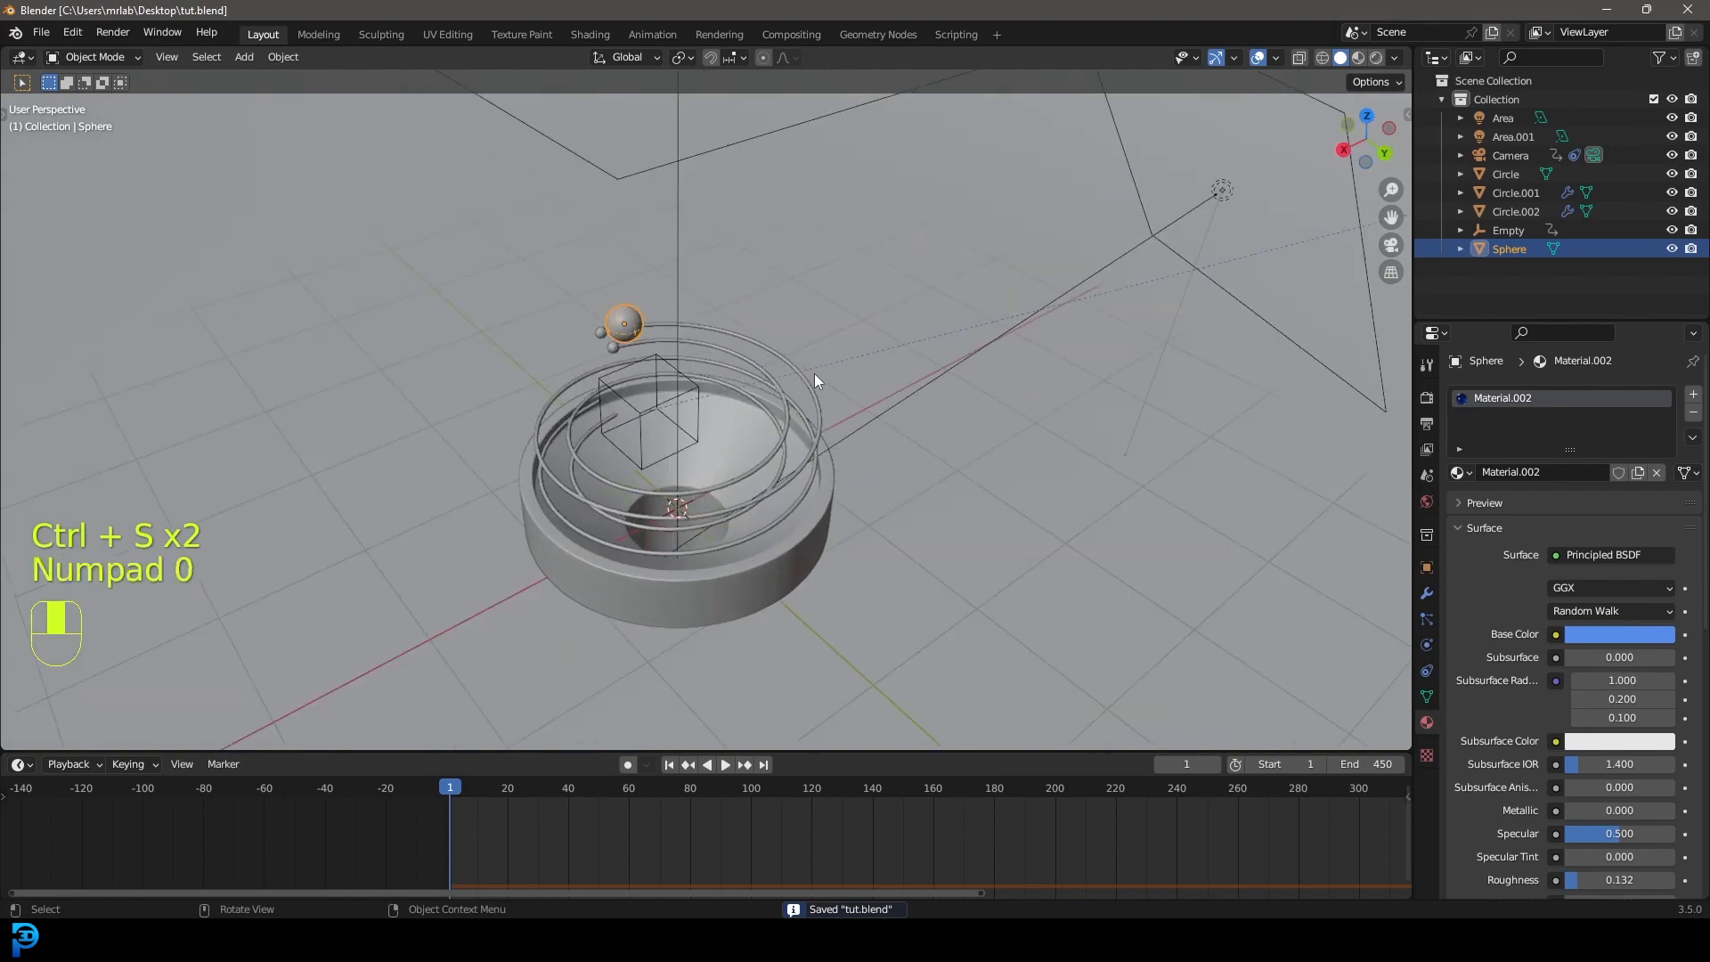
{"action": "key", "text": "ctrl+s"}
{"action": "key", "text": "ctrl+s"}
{"action": "scroll", "coordinate": [824, 381], "scroll_direction": "up", "scroll_amount": 3}
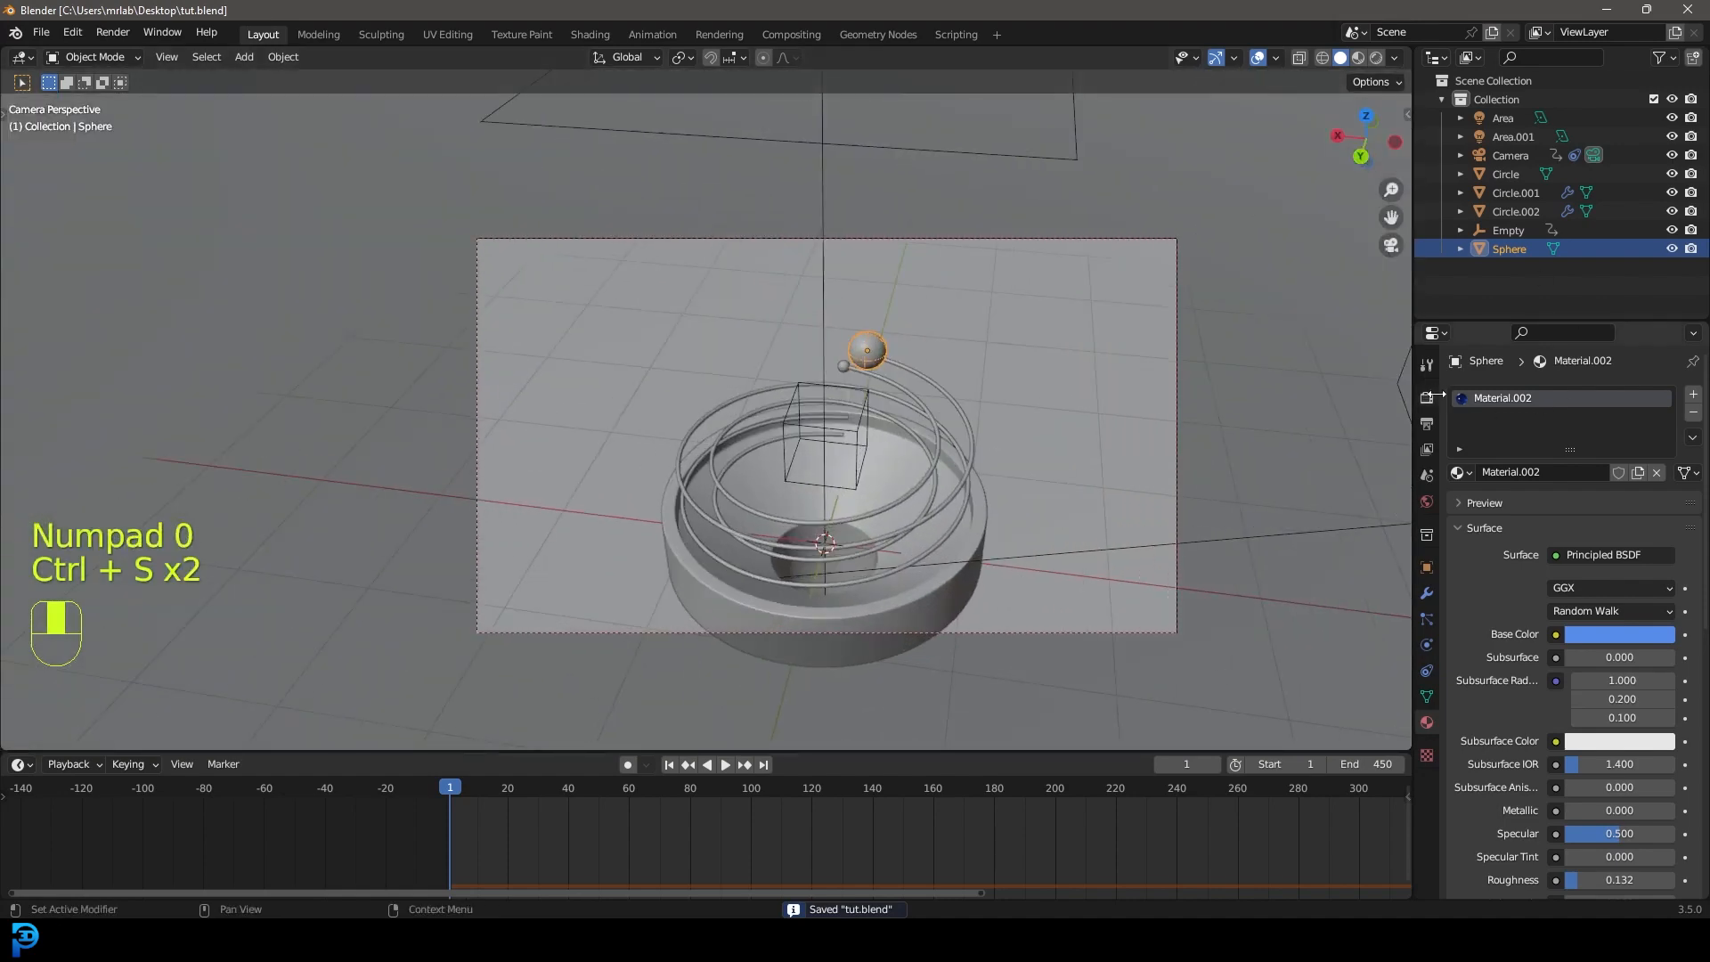
{"action": "middle_click_drag", "start_coordinate": [1069, 462], "coordinate": [1047, 362], "text": "shift"}
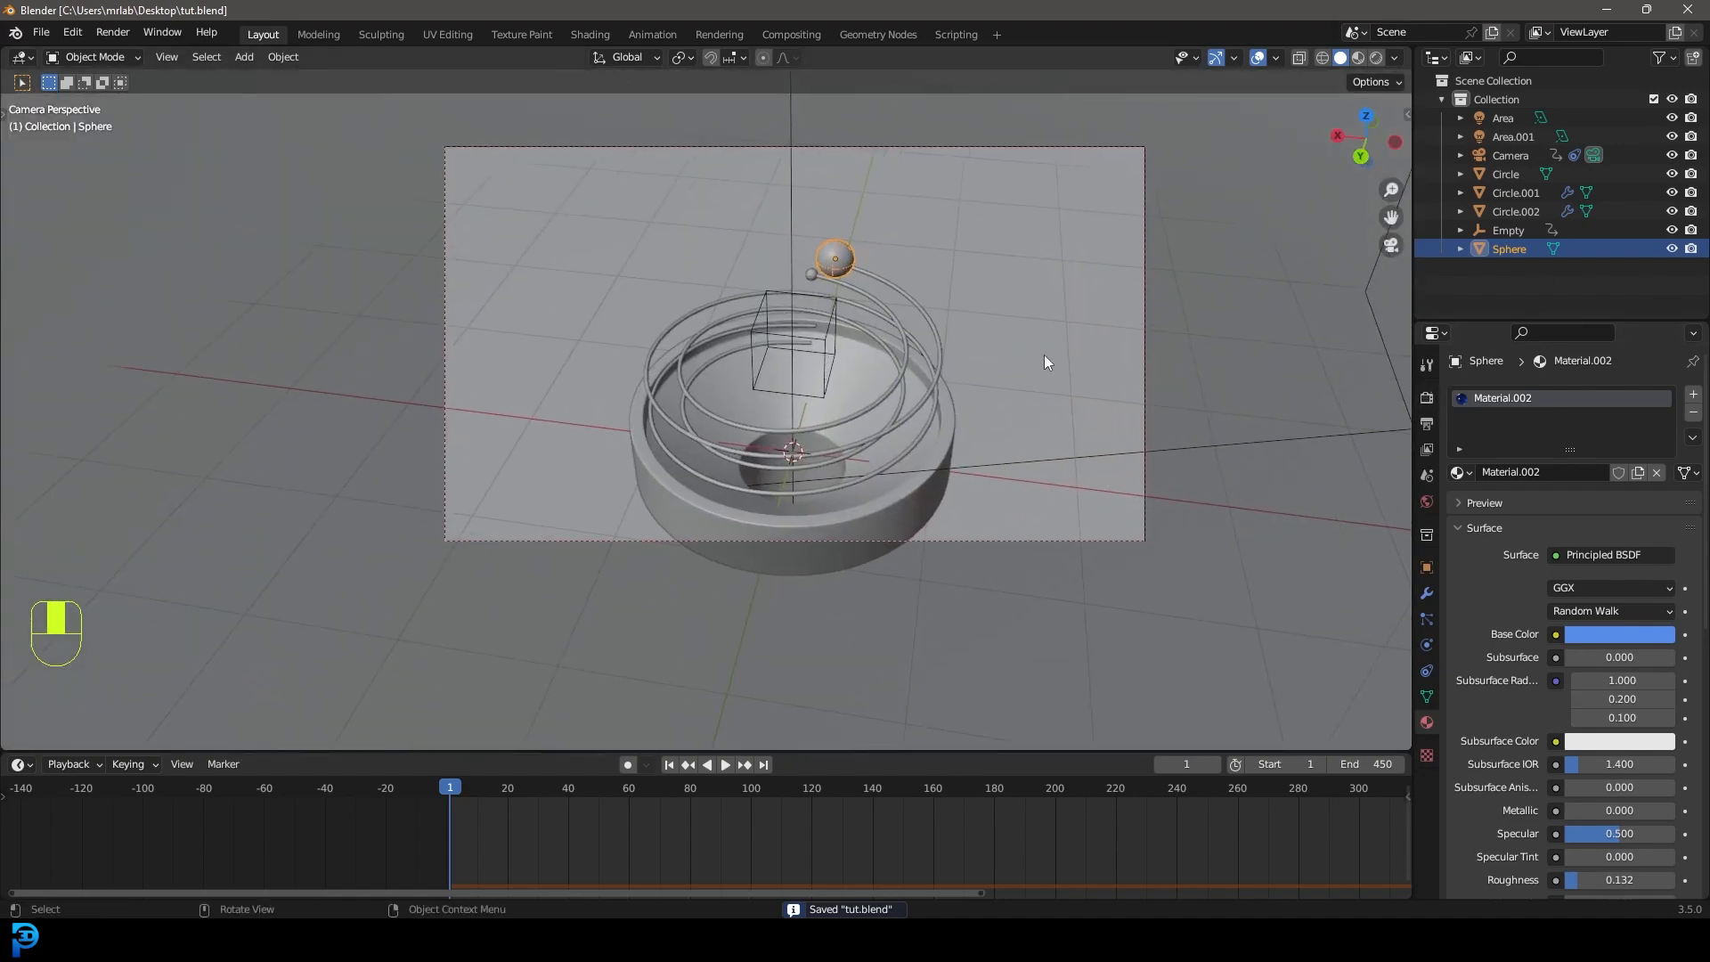
Select the floor Circle.002 and view the scene in wireframe.
{"action": "left_click", "coordinate": [923, 369]}
{"action": "middle_click_drag", "start_coordinate": [921, 368], "coordinate": [973, 409]}
{"action": "scroll", "coordinate": [890, 446], "scroll_direction": "down", "scroll_amount": 3}
{"action": "middle_click_drag", "start_coordinate": [714, 511], "coordinate": [769, 424], "text": "shift"}
{"action": "scroll", "coordinate": [713, 485], "scroll_direction": "up", "scroll_amount": 4}
{"action": "key", "text": "z"}
{"action": "left_click", "coordinate": [552, 482]}
Add a loop cut to the floor, sliding it inward around the base.
{"action": "key", "text": "Tab"}
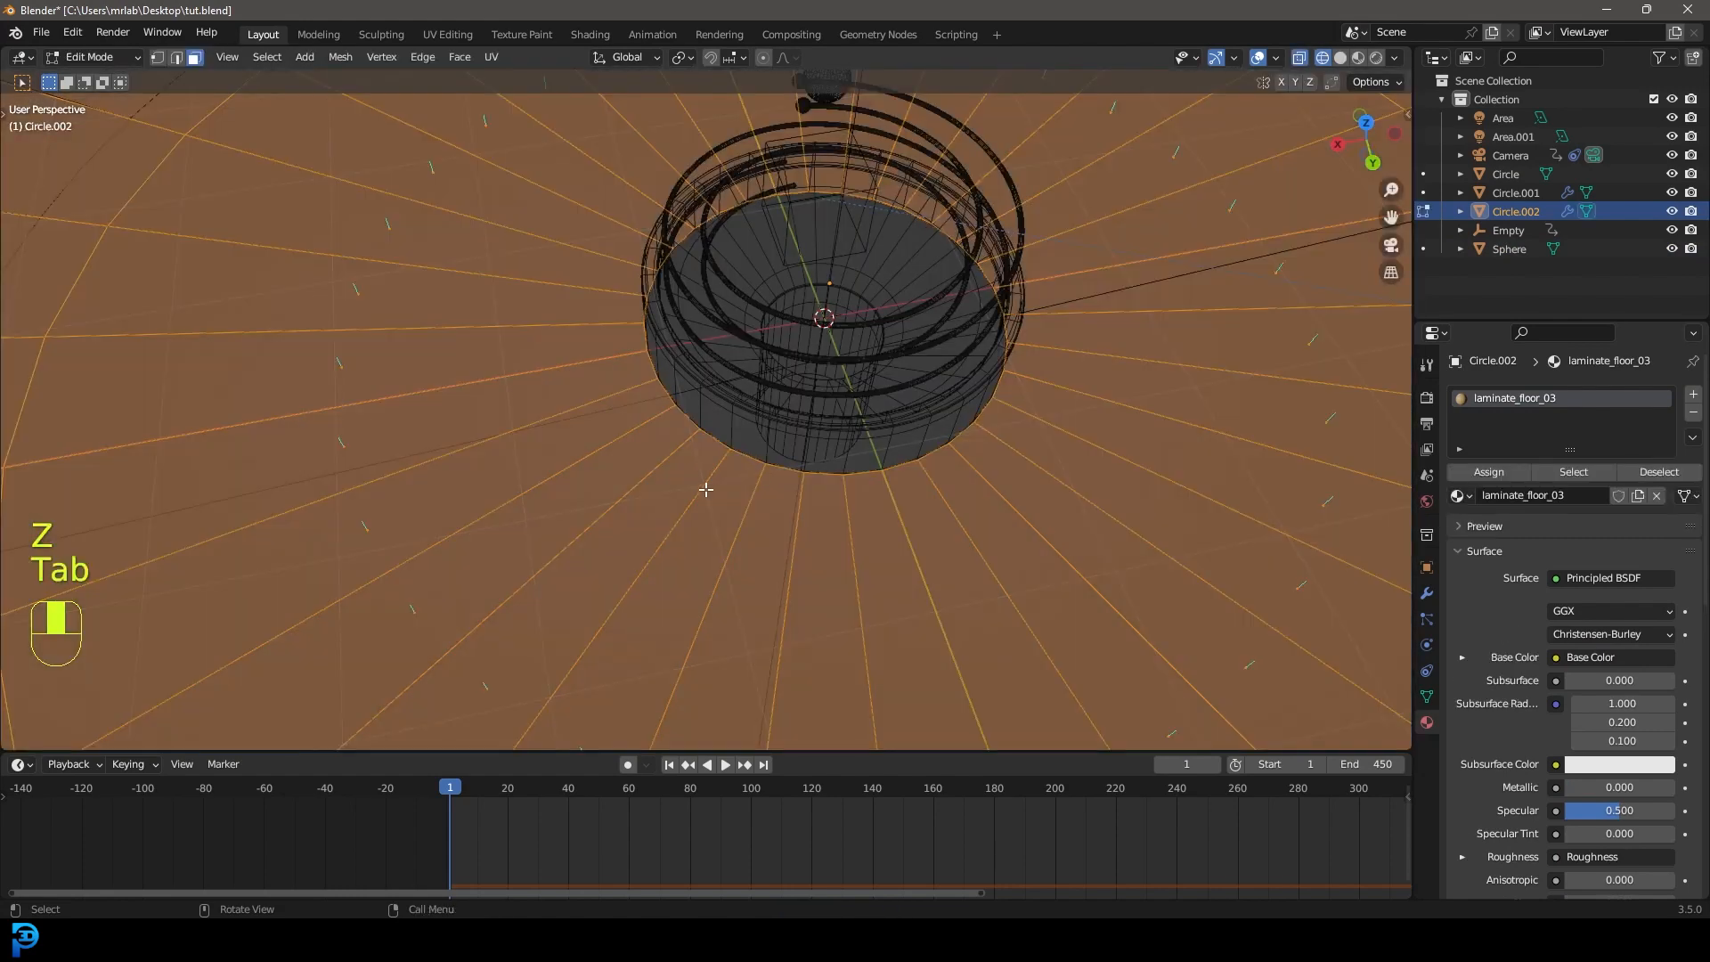
{"action": "key", "text": "ctrl+r"}
{"action": "left_click", "coordinate": [629, 478]}
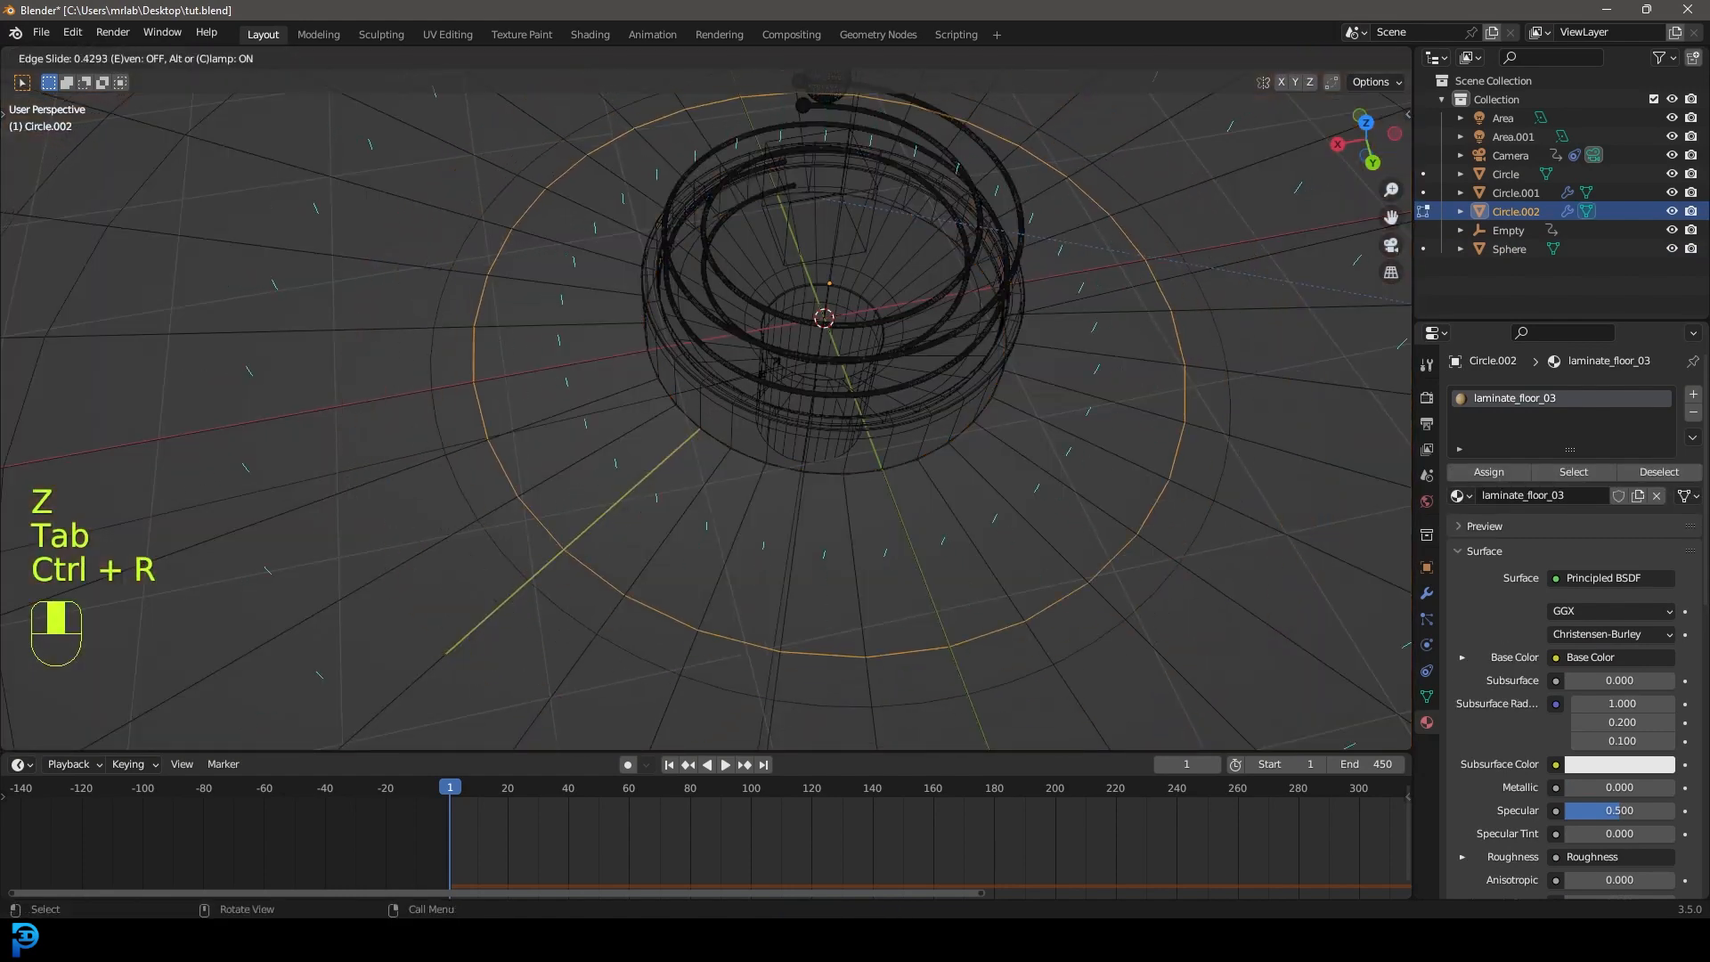
{"action": "left_click", "coordinate": [836, 276]}
{"action": "key", "text": "z"}
{"action": "left_click", "coordinate": [960, 277]}
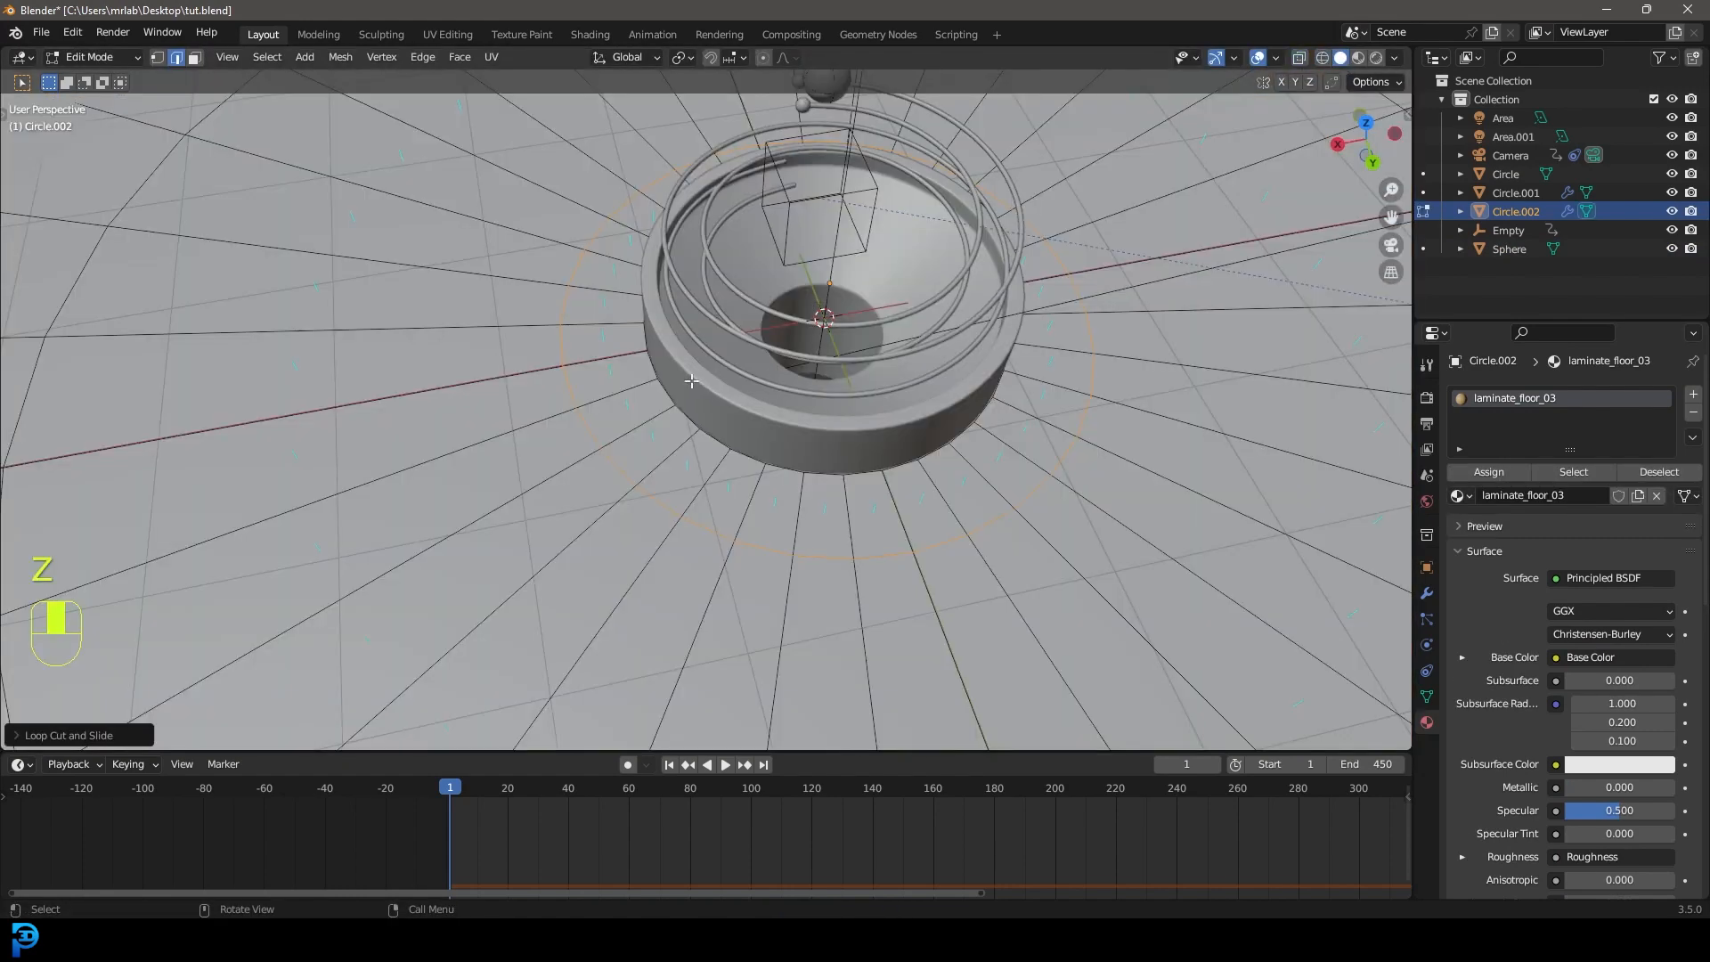
Separate the inner ring of floor faces into the new object Circle.003.
{"action": "left_click", "coordinate": [195, 57]}
{"action": "left_click", "coordinate": [628, 385], "text": "alt+shift"}
{"action": "key", "text": "p"}
{"action": "left_click", "coordinate": [633, 389]}
{"action": "key", "text": "Tab"}
{"action": "left_click", "coordinate": [674, 444]}
{"action": "scroll", "coordinate": [674, 443], "scroll_direction": "down", "scroll_amount": 3}
{"action": "middle_click_drag", "start_coordinate": [674, 444], "coordinate": [709, 436]}
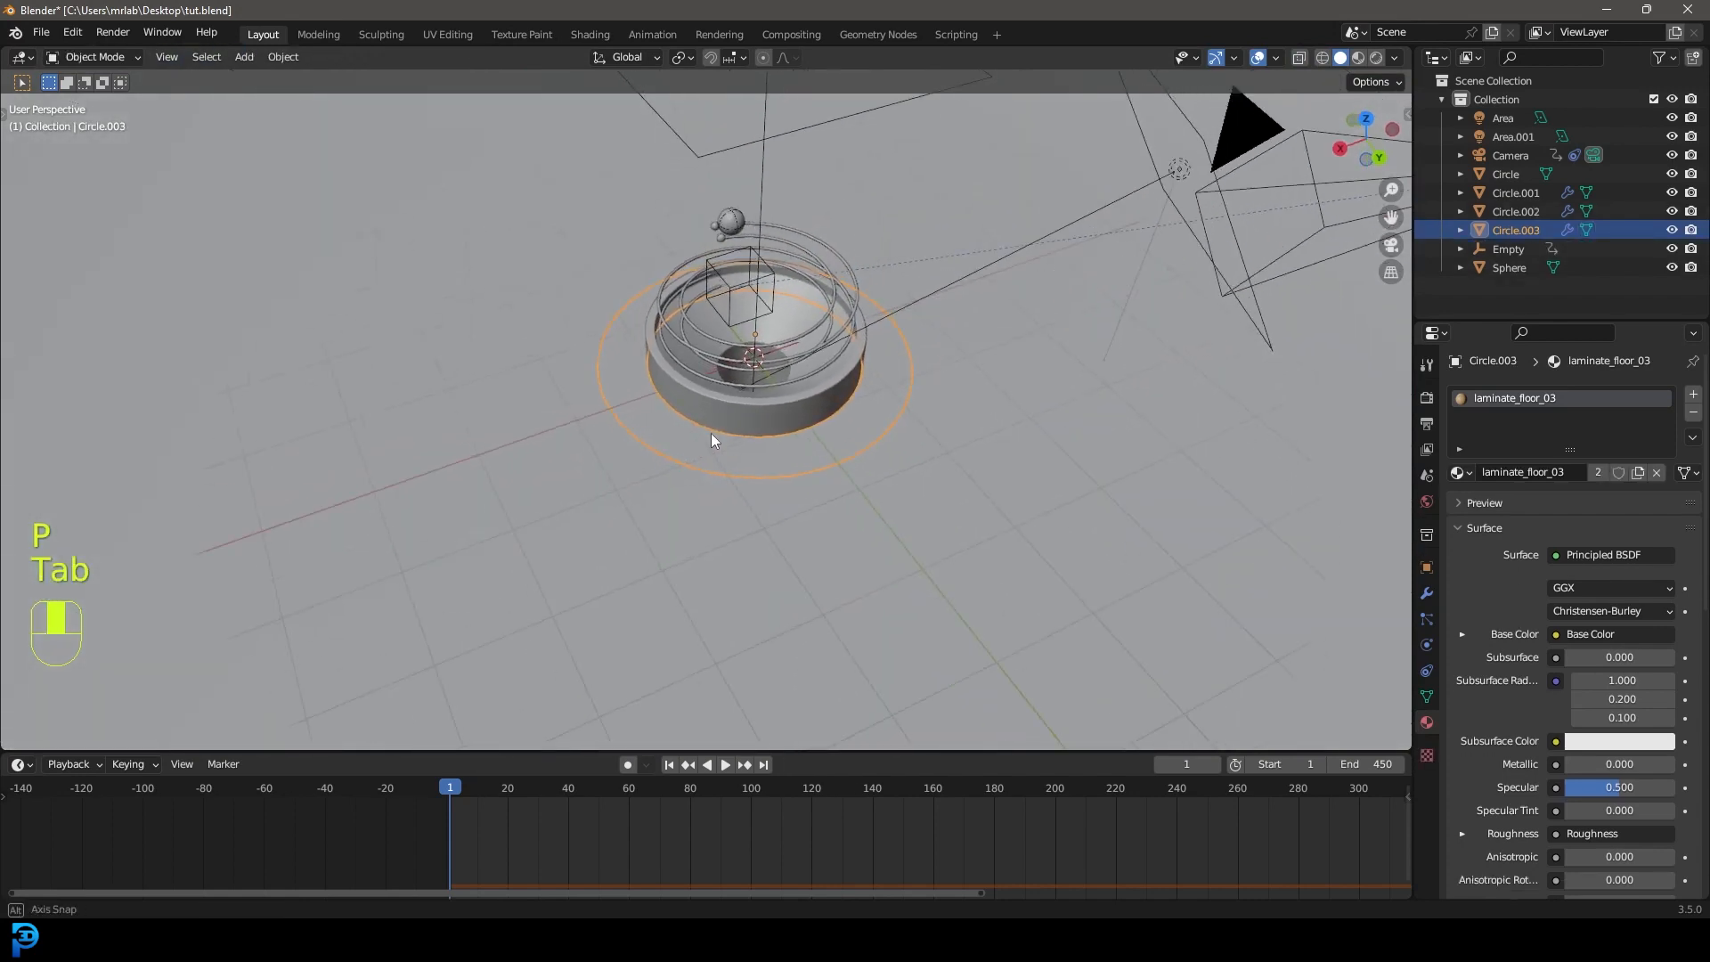
{"action": "scroll", "coordinate": [738, 452], "scroll_direction": "up", "scroll_amount": 2}
{"action": "key", "text": "n"}
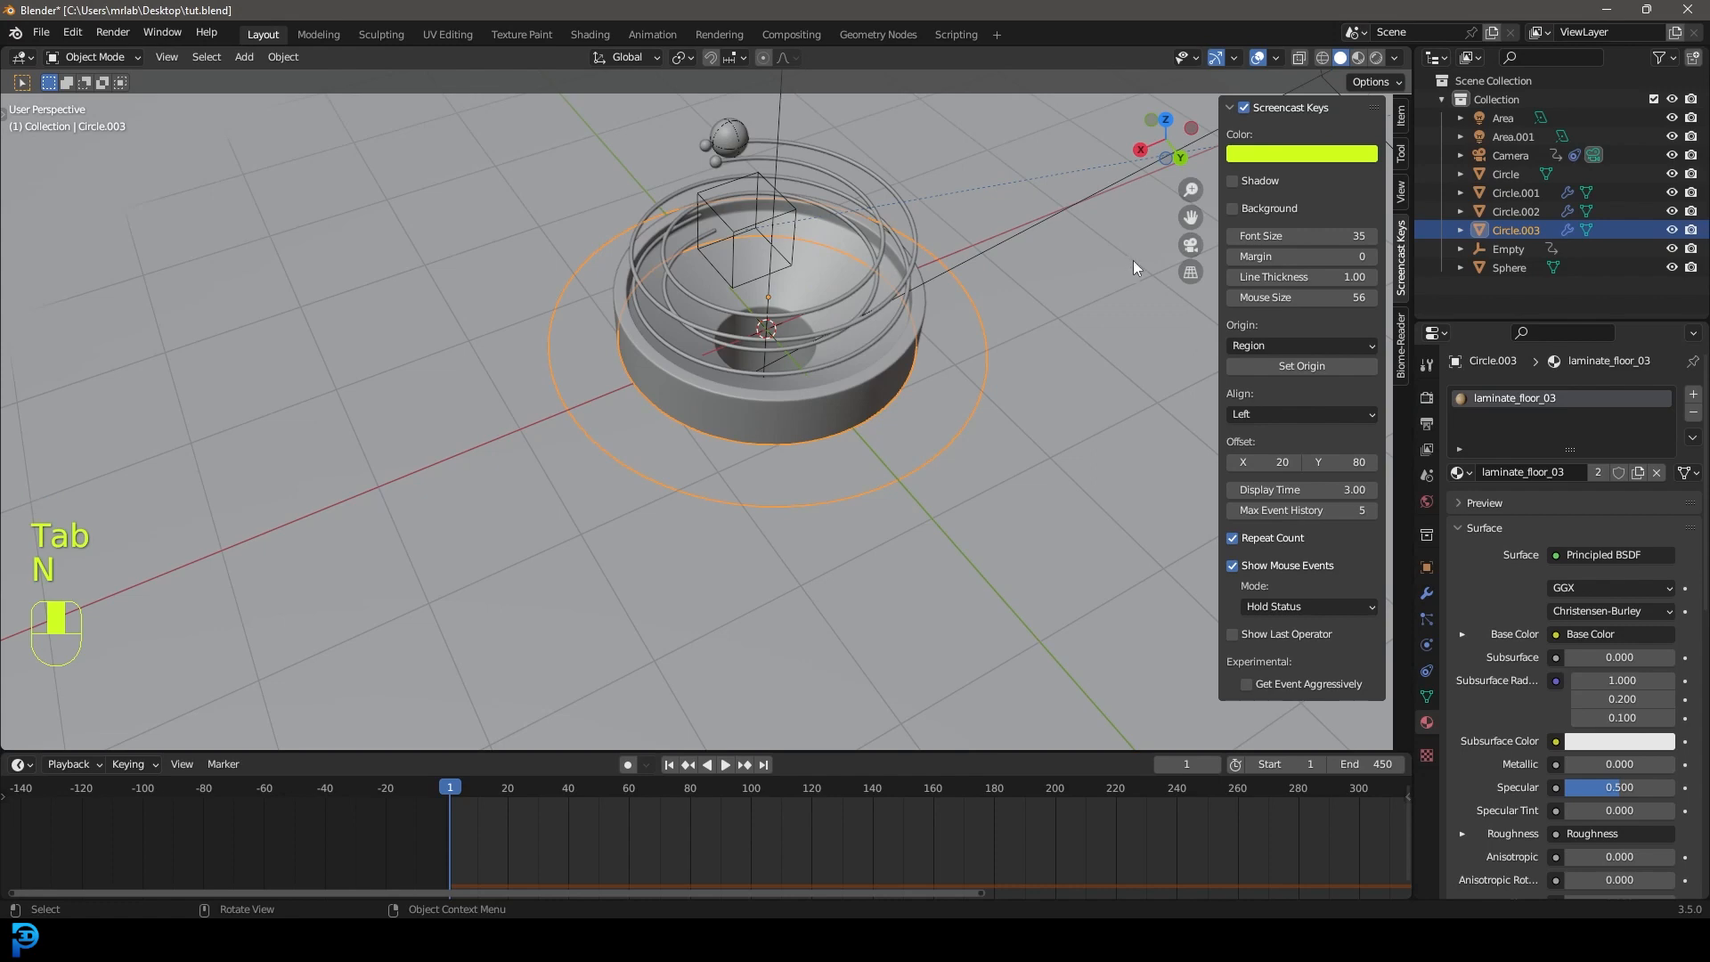
Google 'biome for belnder' in a new Chrome tab, skim the scatter add-on results, then return to Blender.
{"action": "left_click", "coordinate": [628, 938]}
{"action": "left_click", "coordinate": [454, 14]}
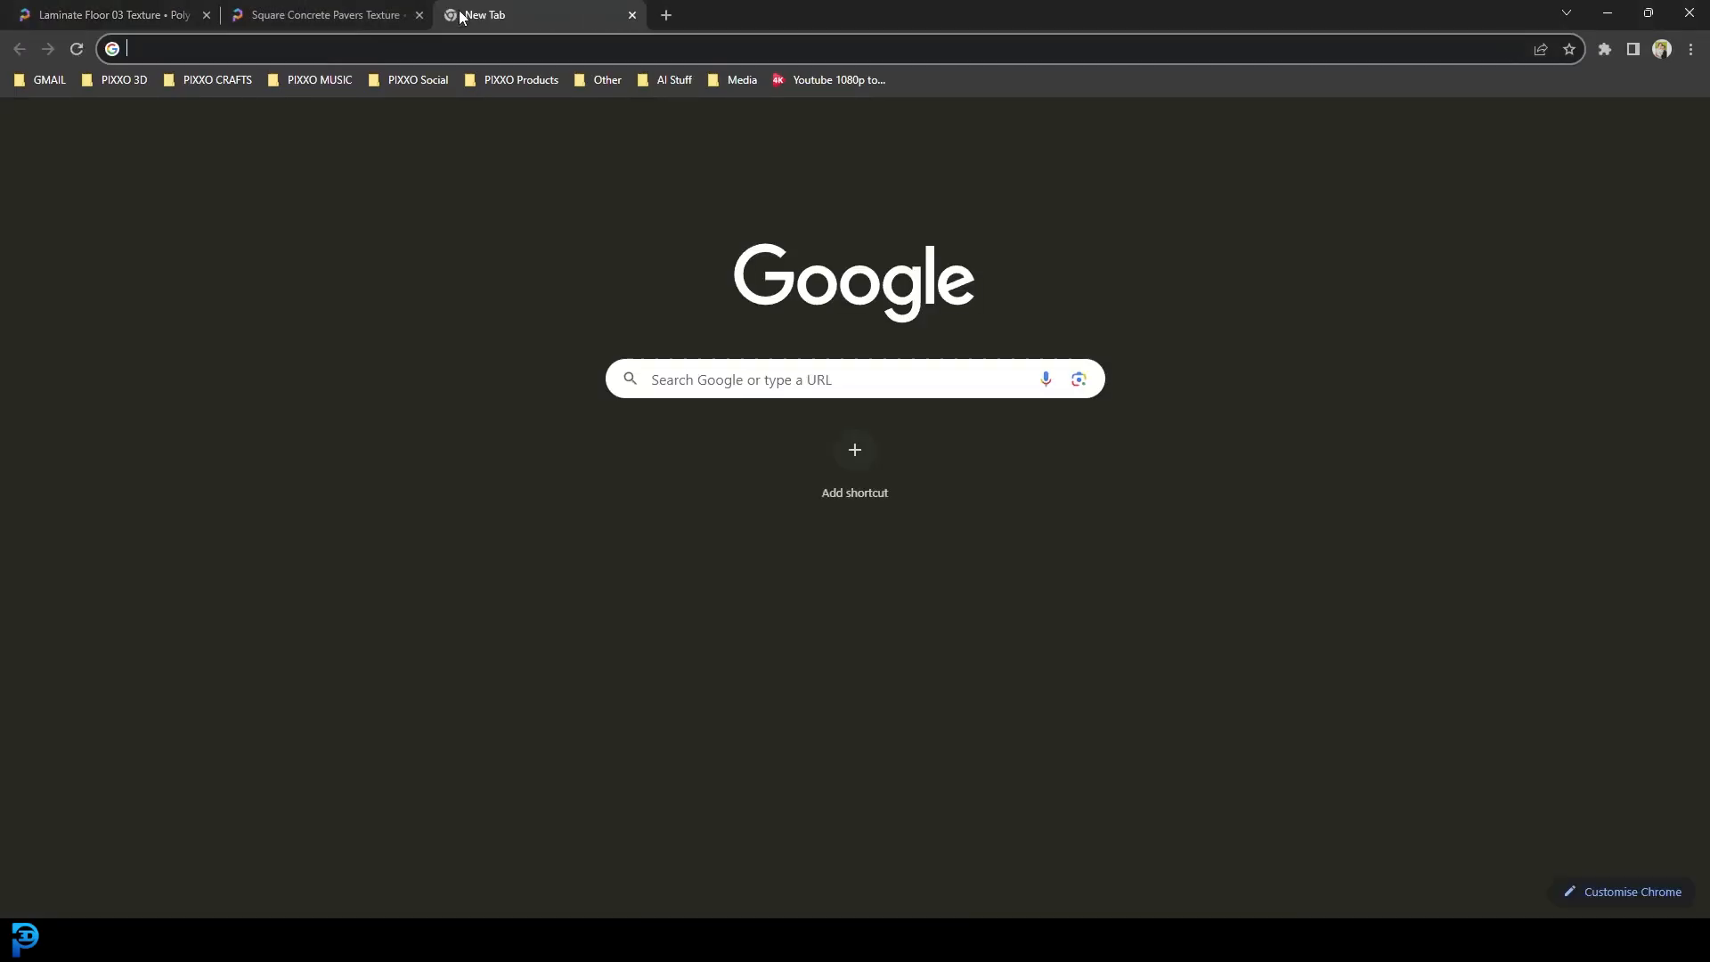
{"action": "type", "text": "biome for belnder"}
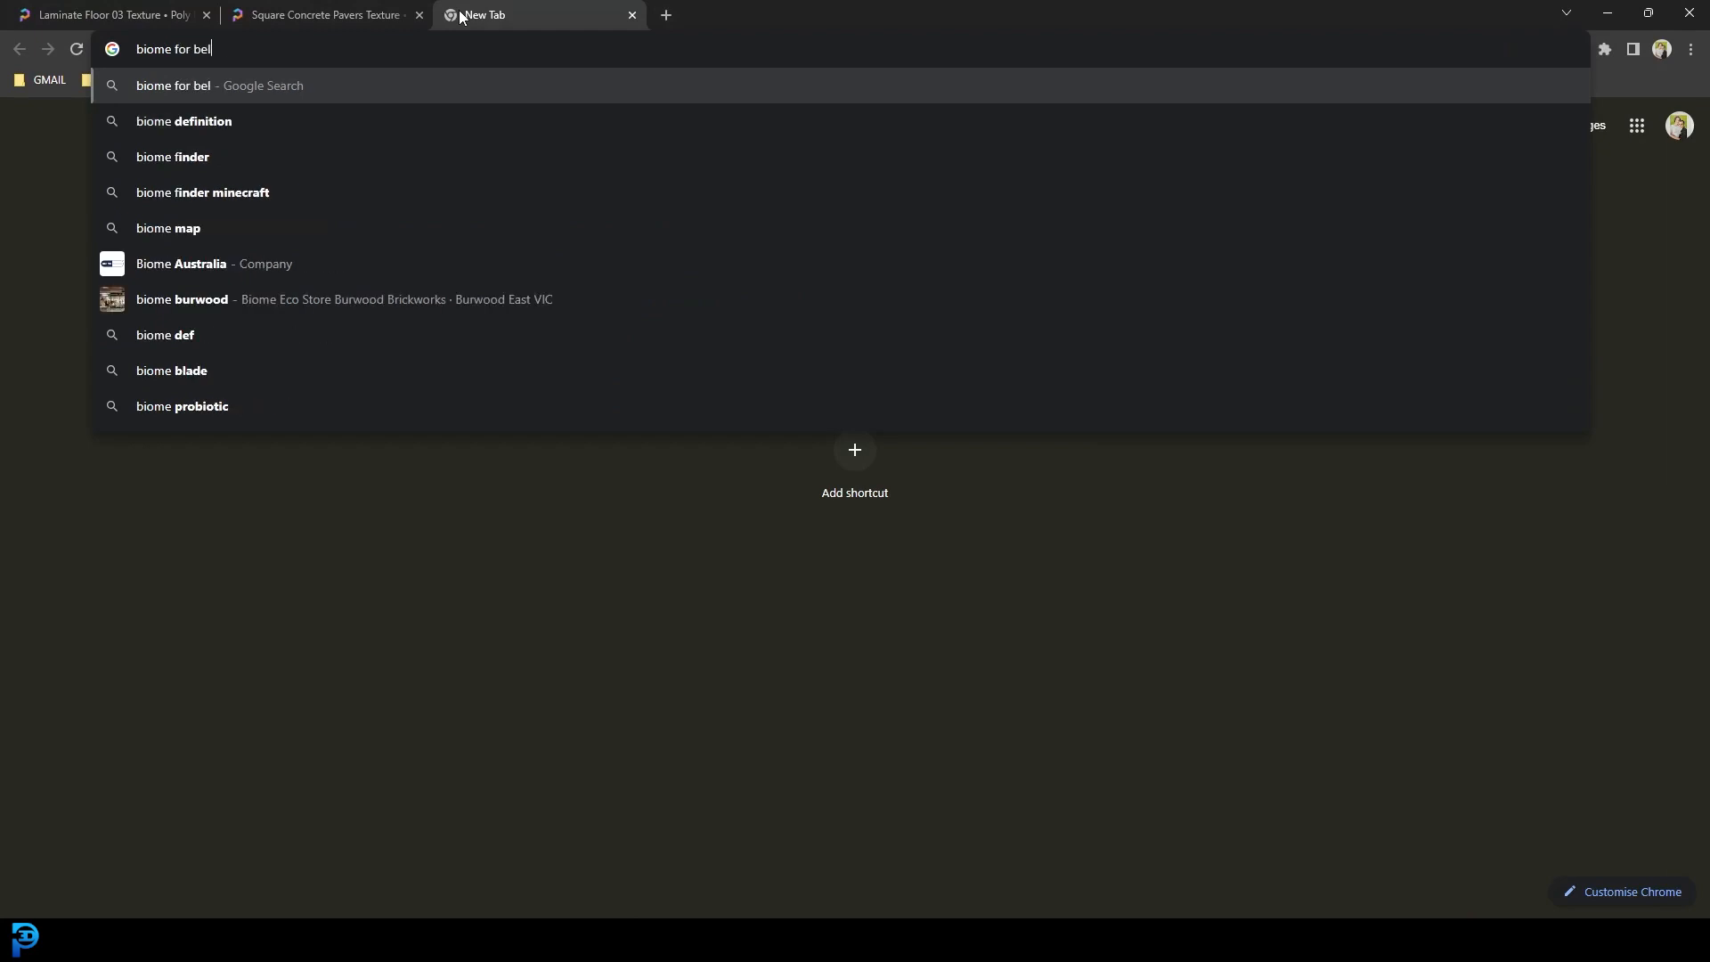
{"action": "key", "text": "Return"}
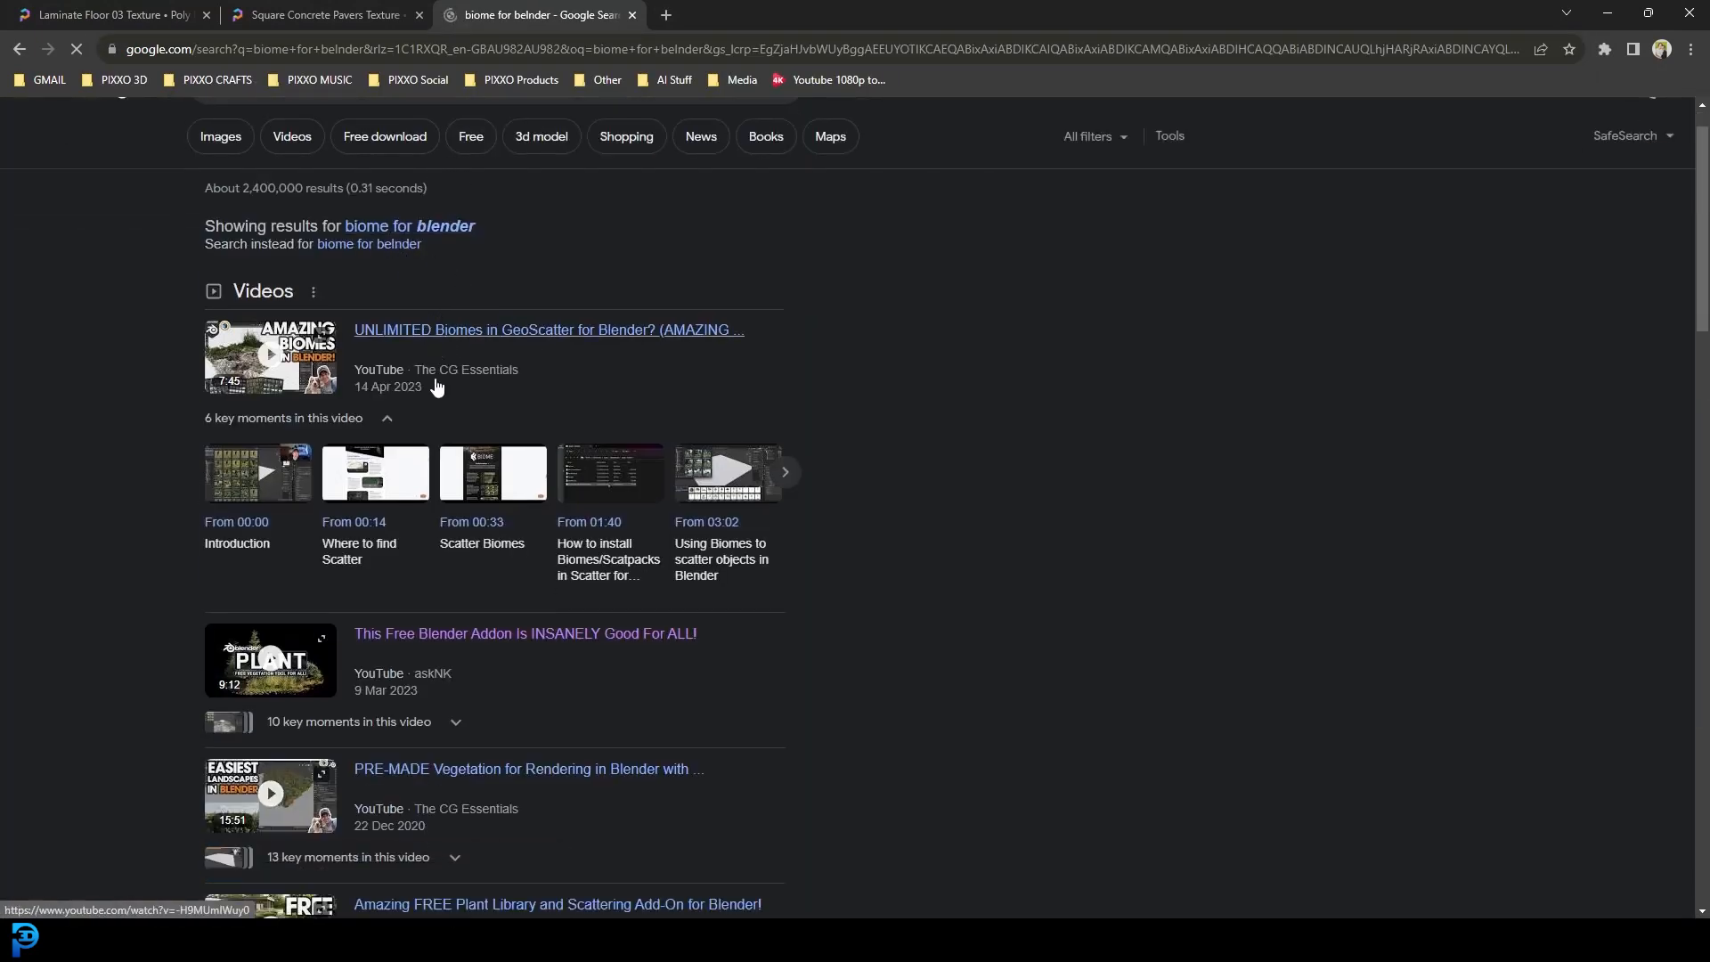
{"action": "scroll", "coordinate": [439, 382], "scroll_direction": "down", "scroll_amount": 4}
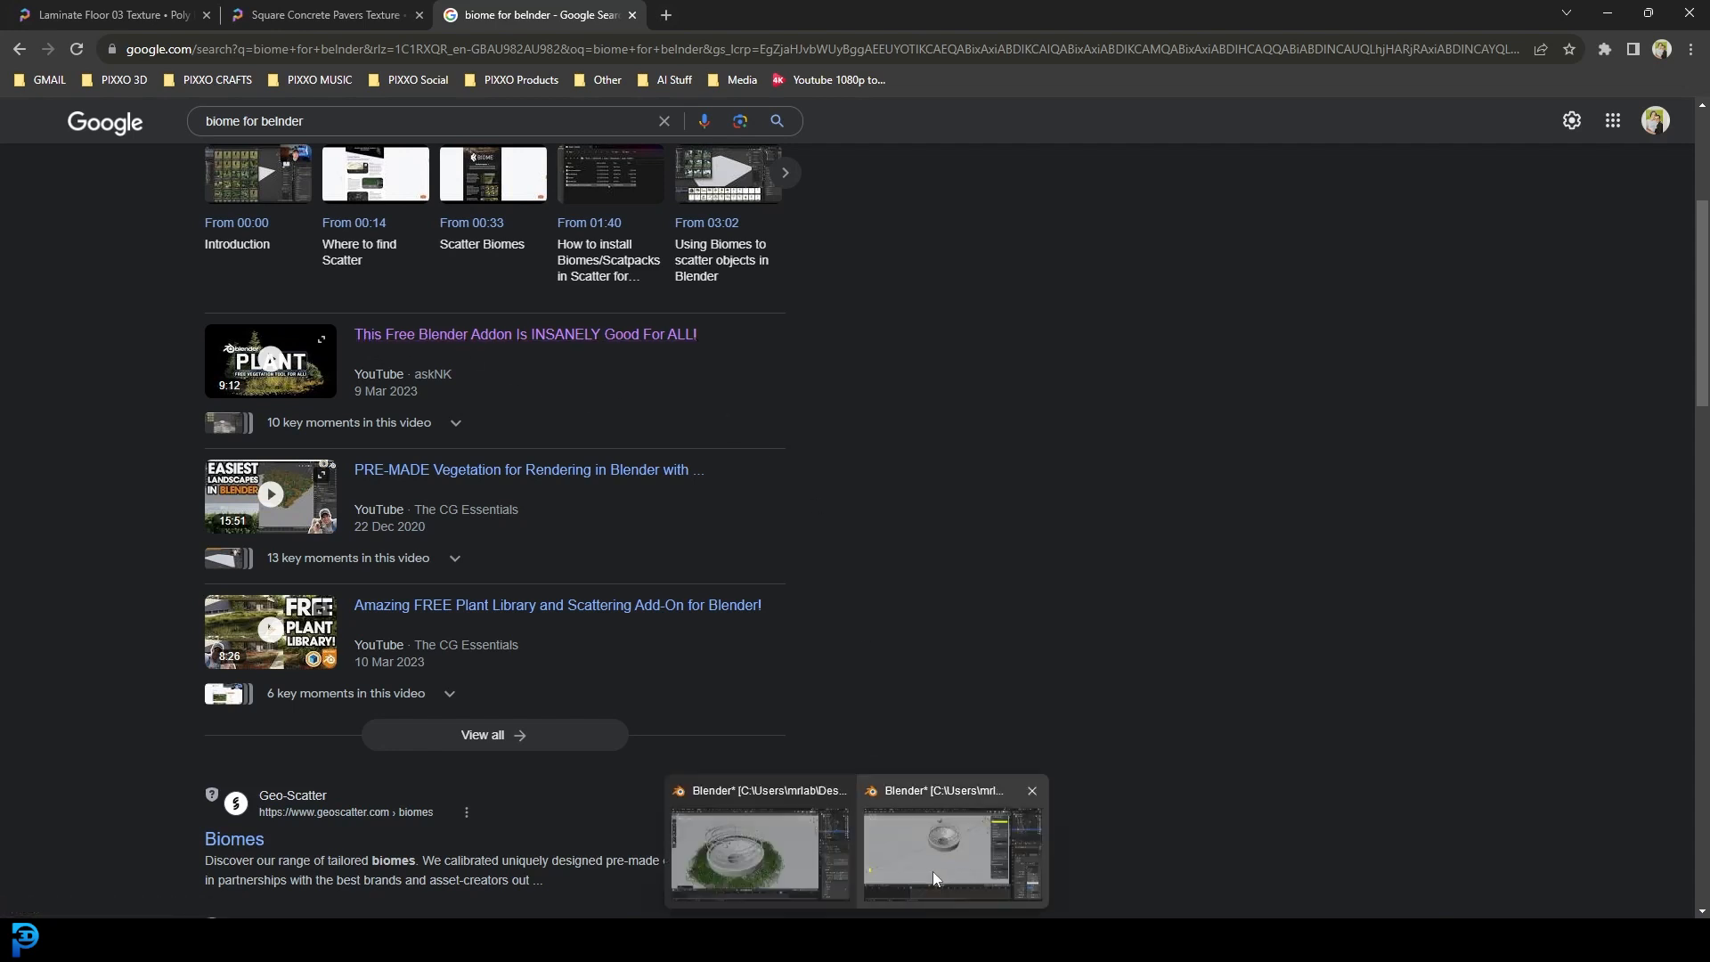
{"action": "left_click", "coordinate": [959, 859]}
{"action": "middle_click_drag", "start_coordinate": [828, 510], "coordinate": [798, 473]}
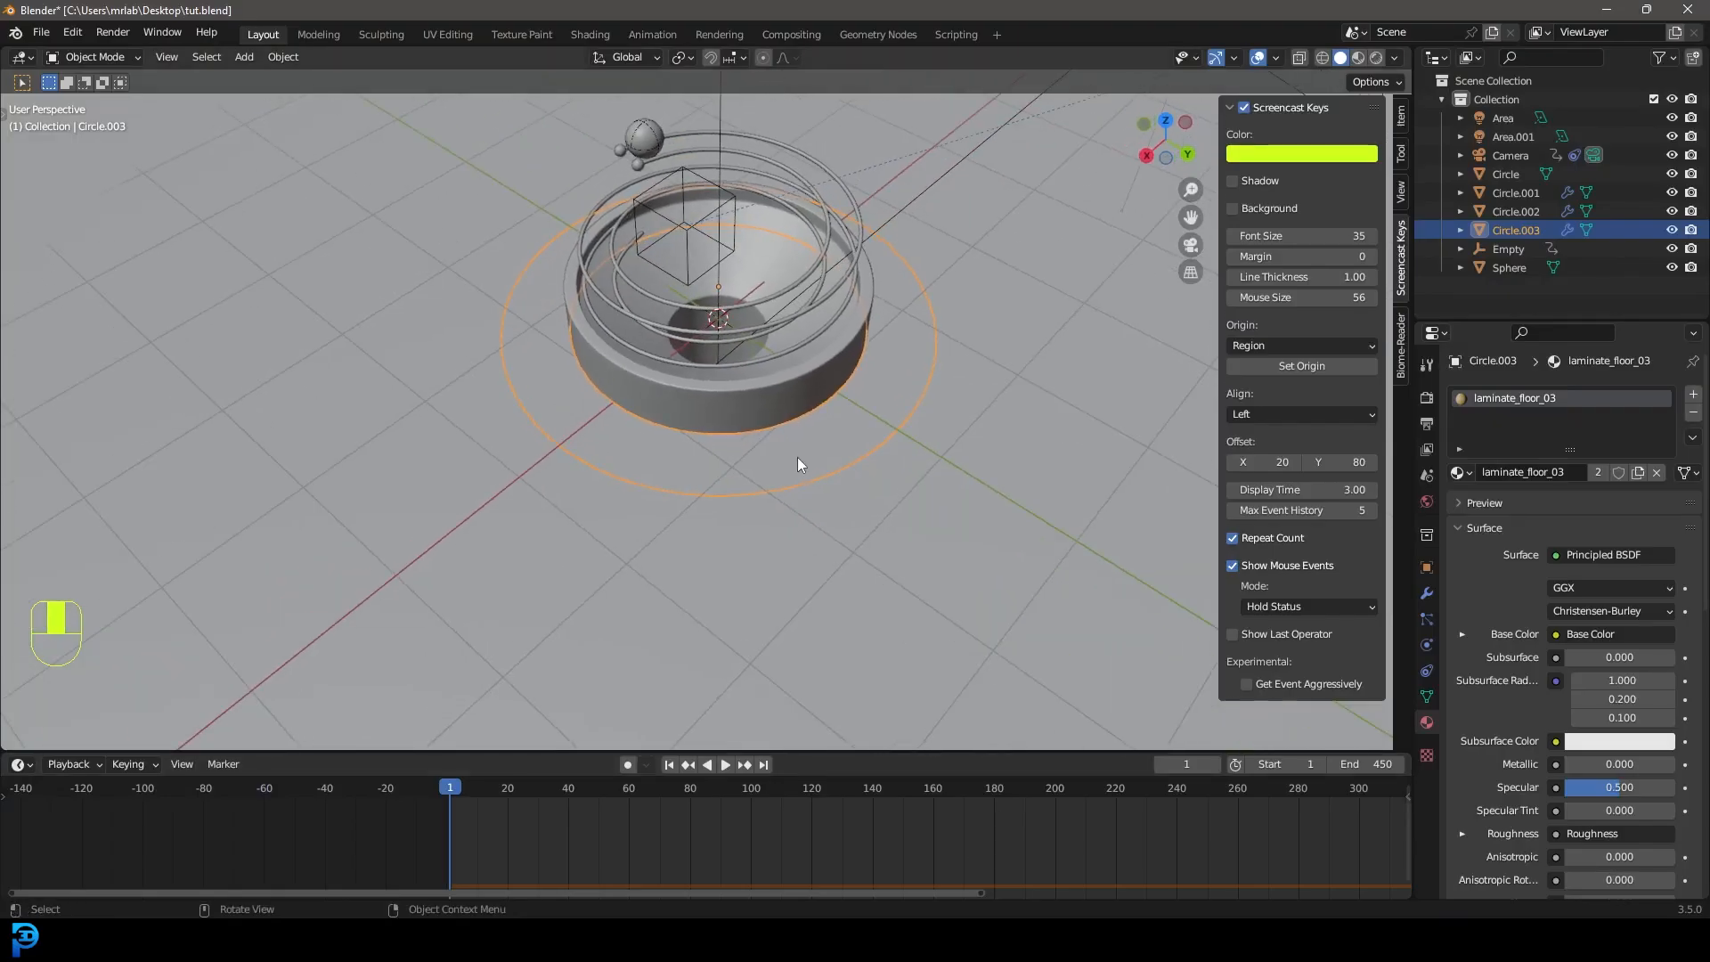
In Biome-Reader, set Circle.003 as emitter and scatter Grass 06 from the Grass I biome onto it.
{"action": "left_click", "coordinate": [1403, 331]}
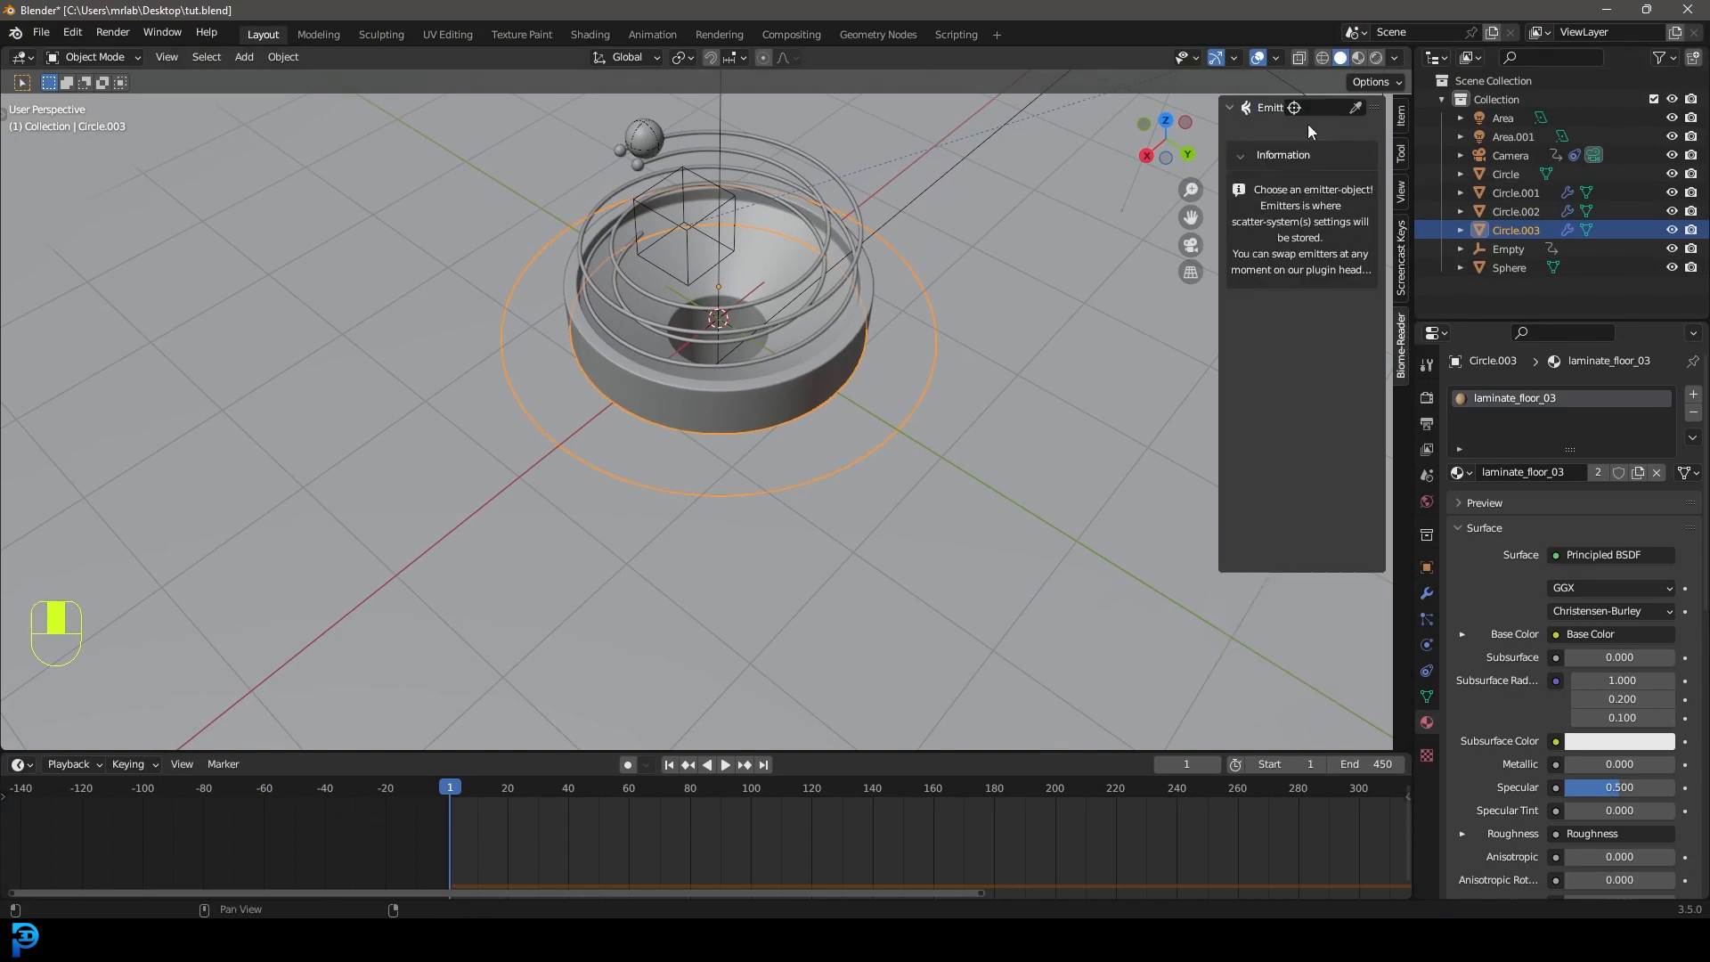
{"action": "left_click", "coordinate": [1355, 111]}
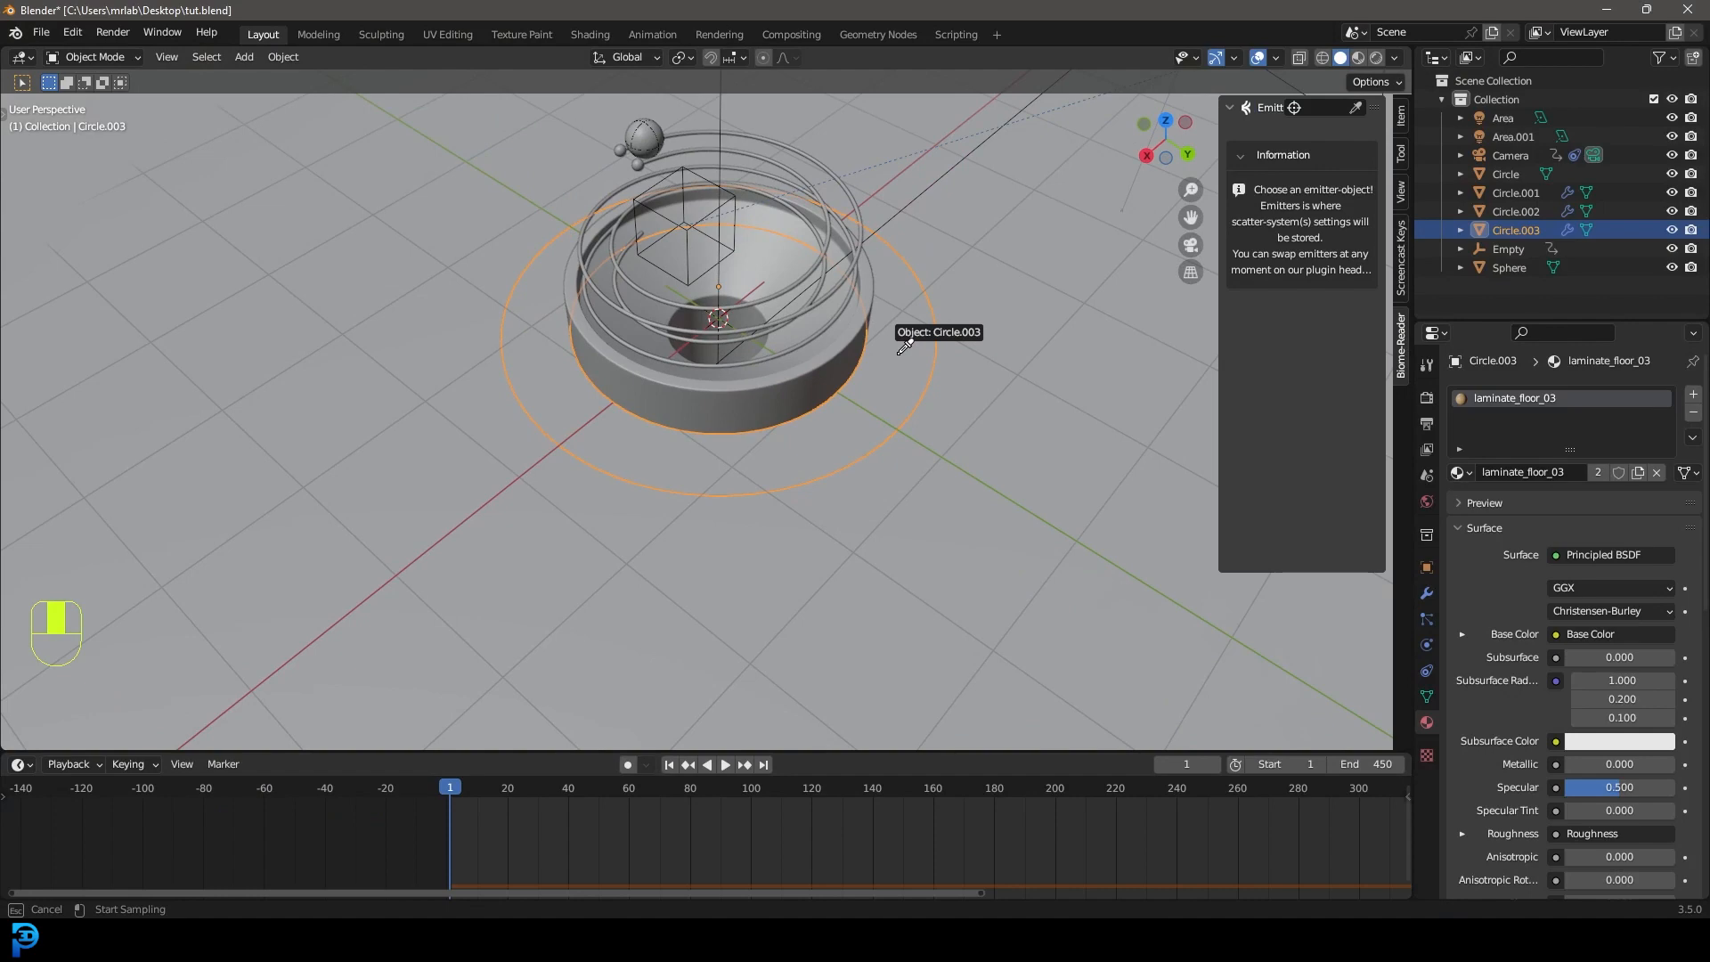
{"action": "left_click", "coordinate": [901, 353]}
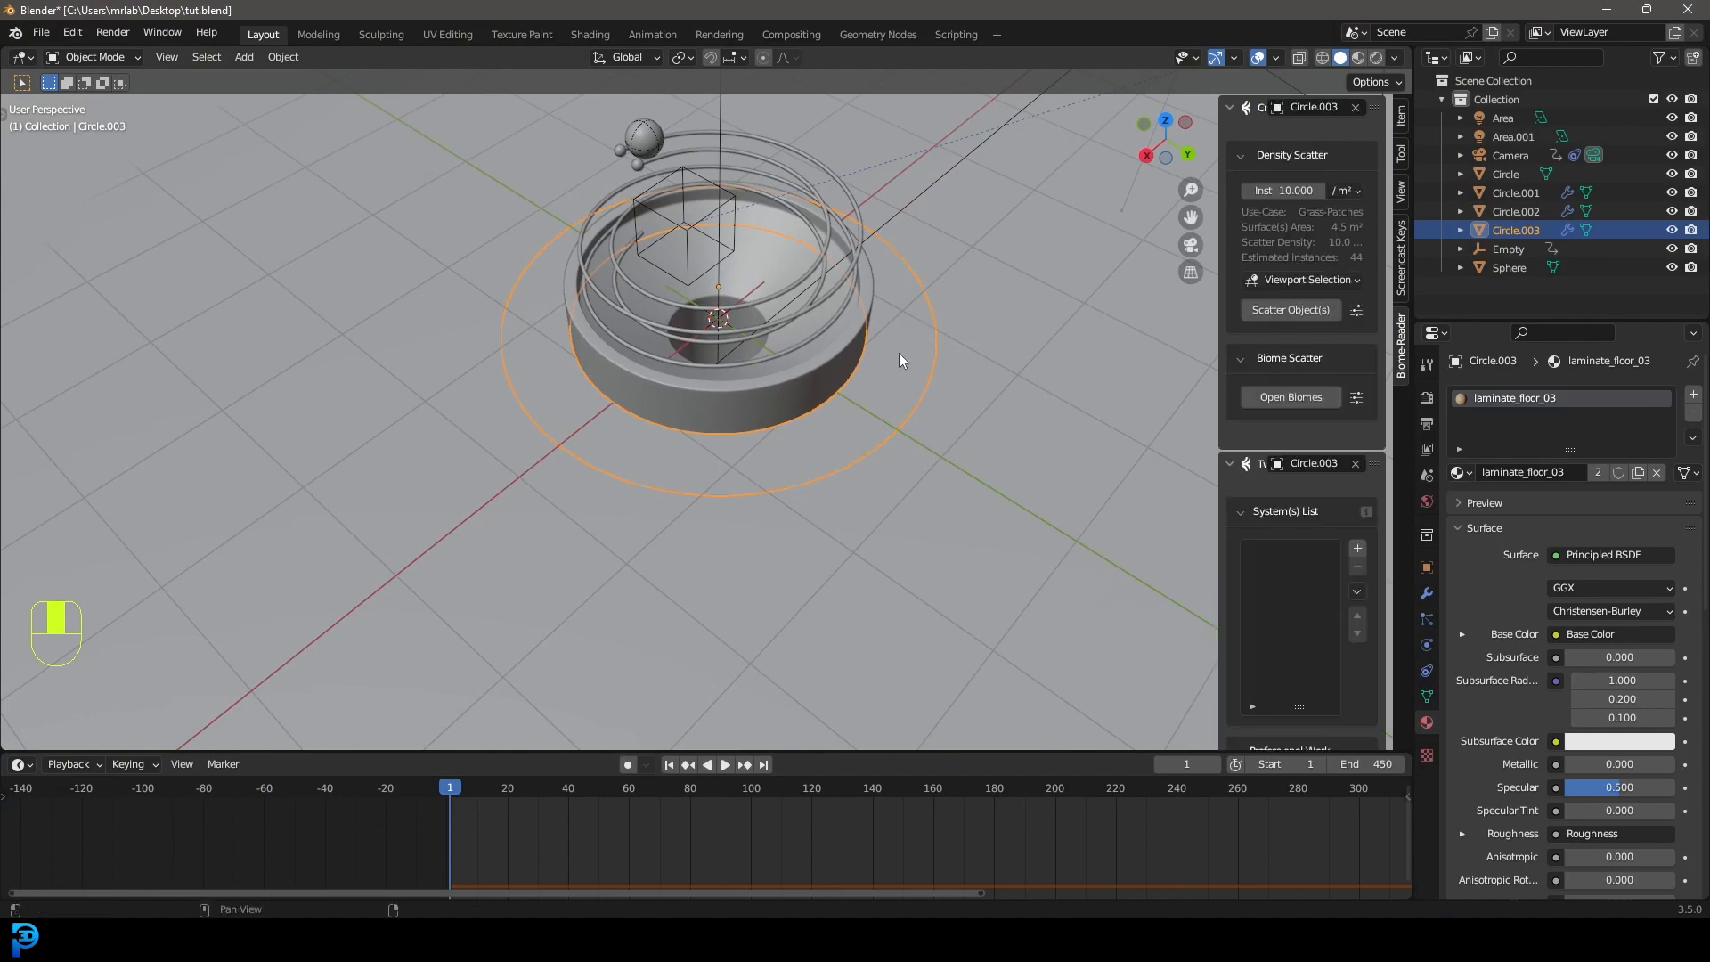
{"action": "left_click", "coordinate": [1290, 397]}
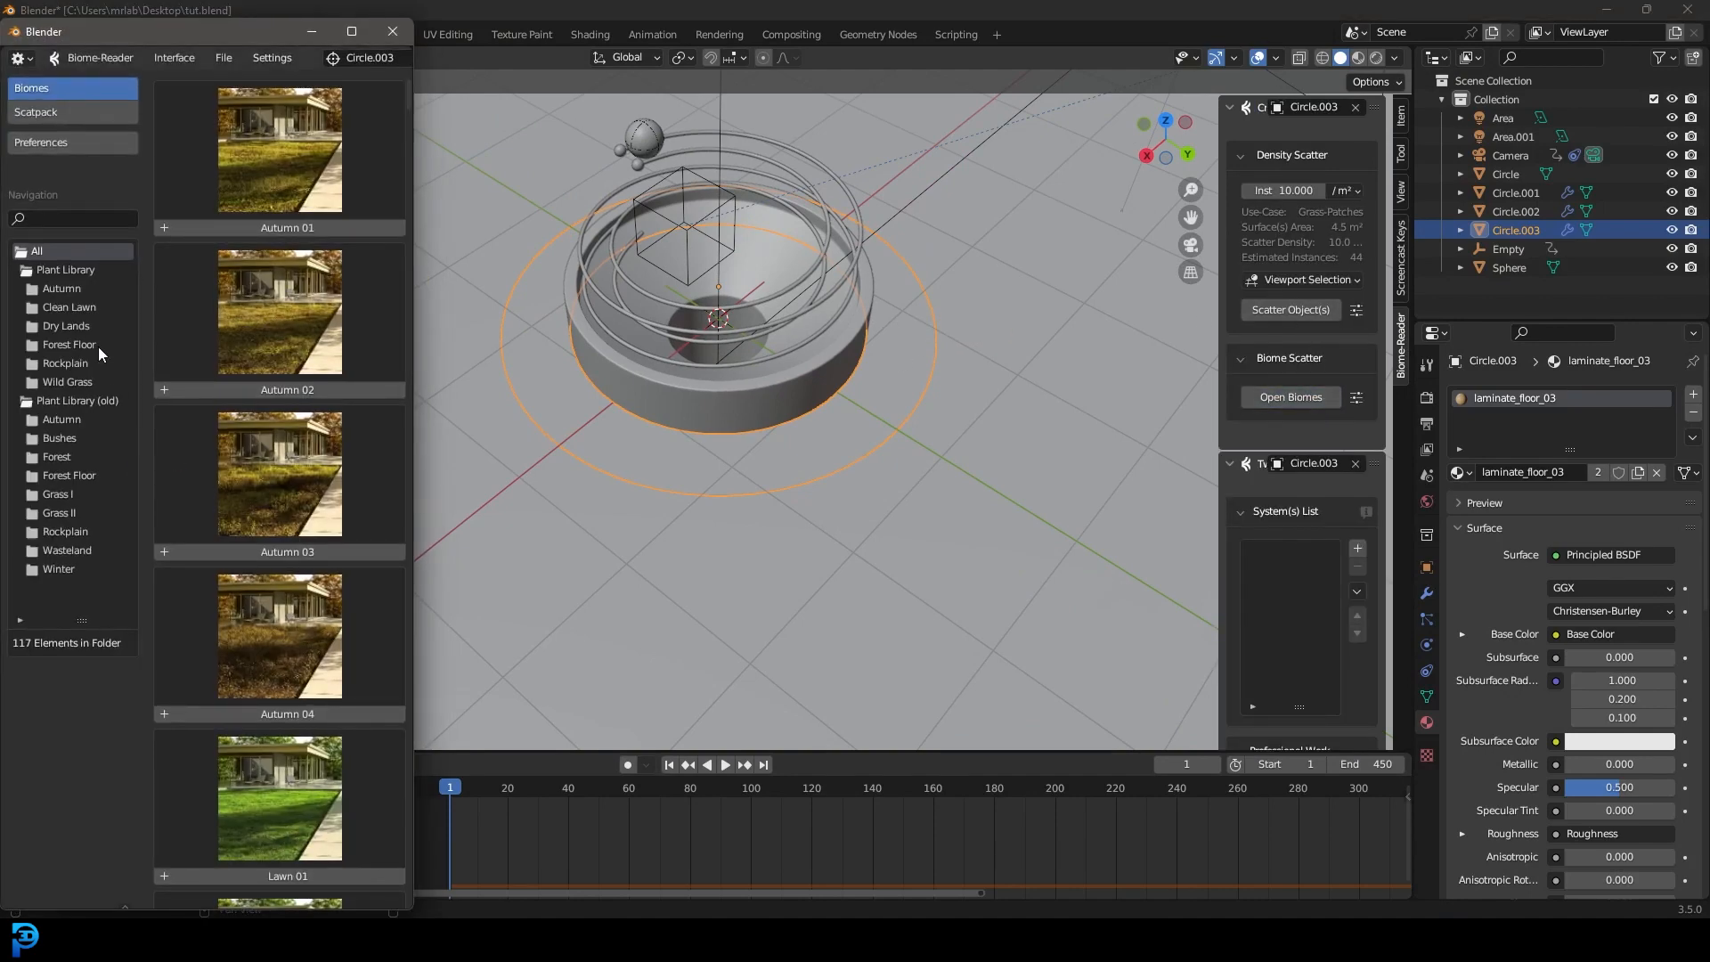
{"action": "left_click", "coordinate": [57, 495]}
{"action": "scroll", "coordinate": [225, 545], "scroll_direction": "down", "scroll_amount": 5}
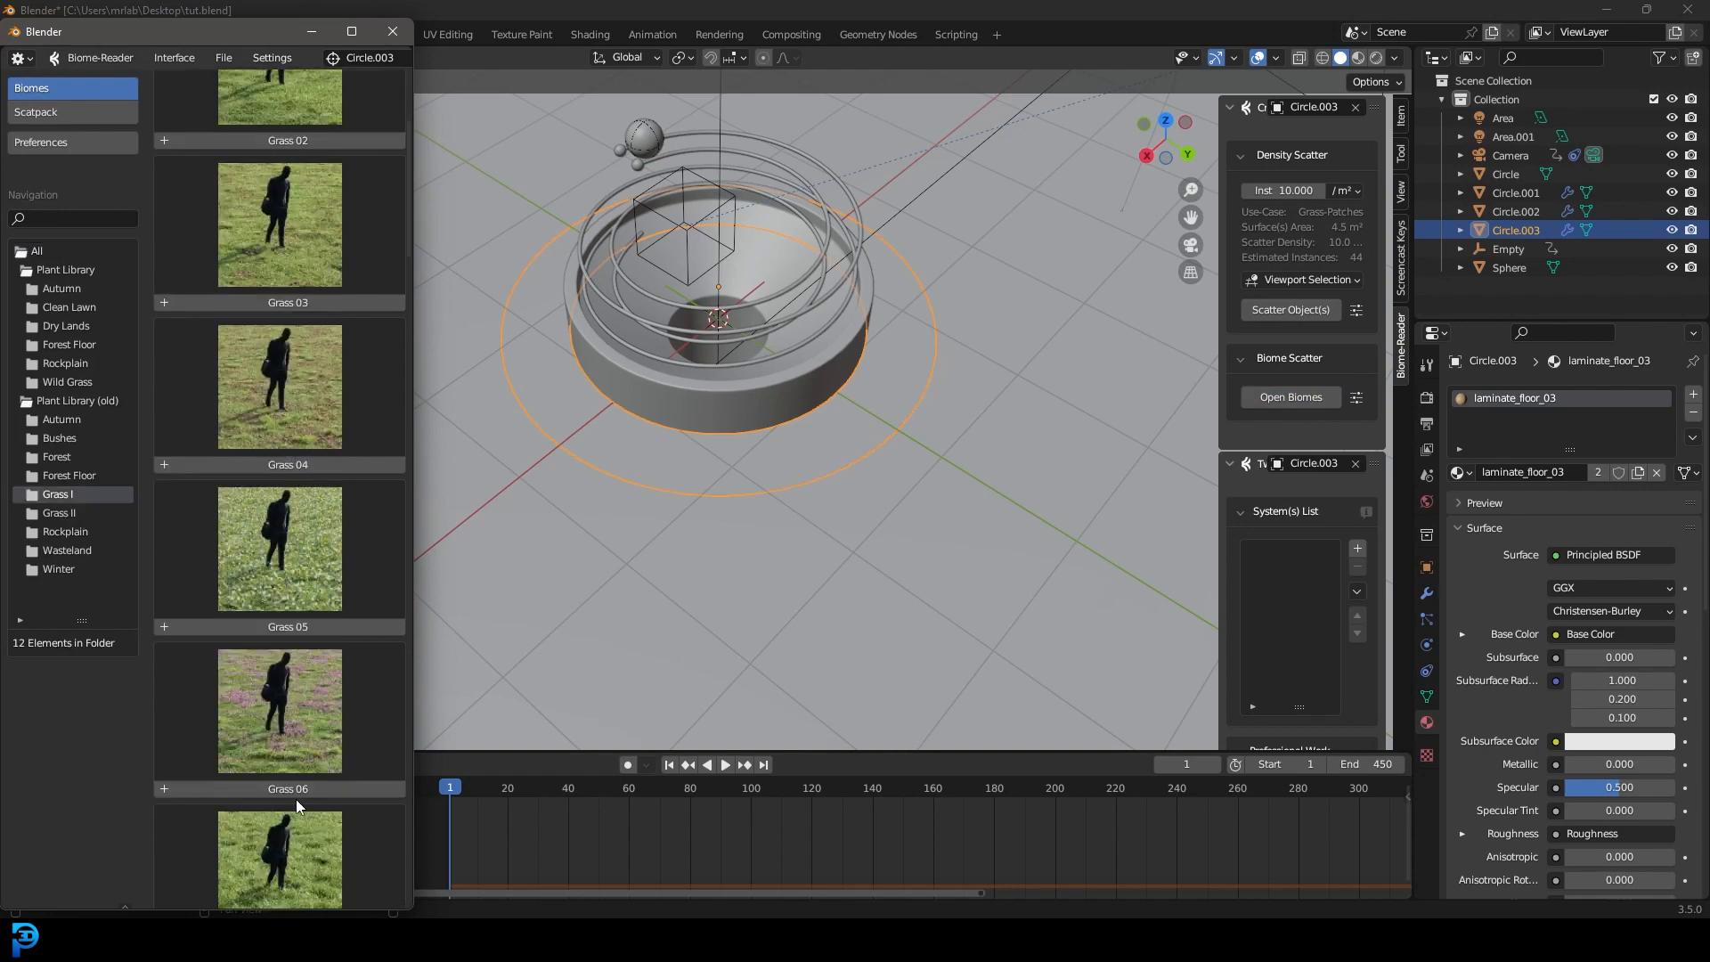
{"action": "left_click", "coordinate": [288, 790]}
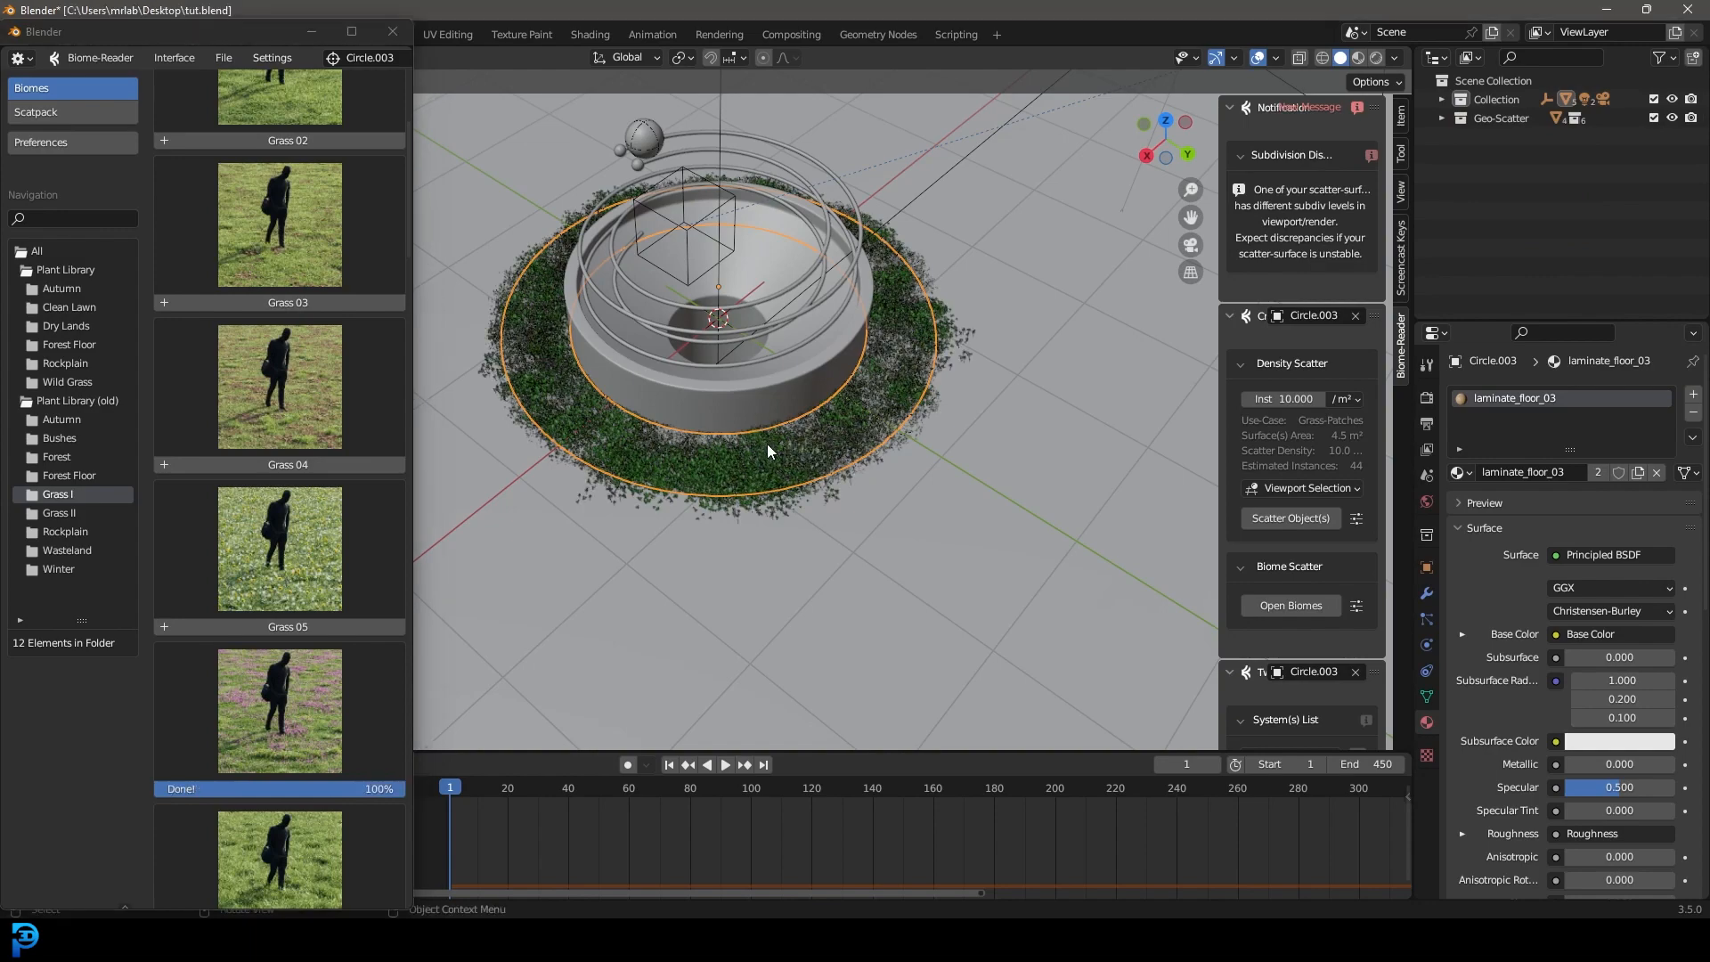
Preview the grass ring through the scene camera in rendered shading.
{"action": "scroll", "coordinate": [817, 472], "scroll_direction": "down", "scroll_amount": 1}
{"action": "middle_click_drag", "start_coordinate": [817, 472], "coordinate": [820, 452]}
{"action": "scroll", "coordinate": [872, 491], "scroll_direction": "up", "scroll_amount": 4}
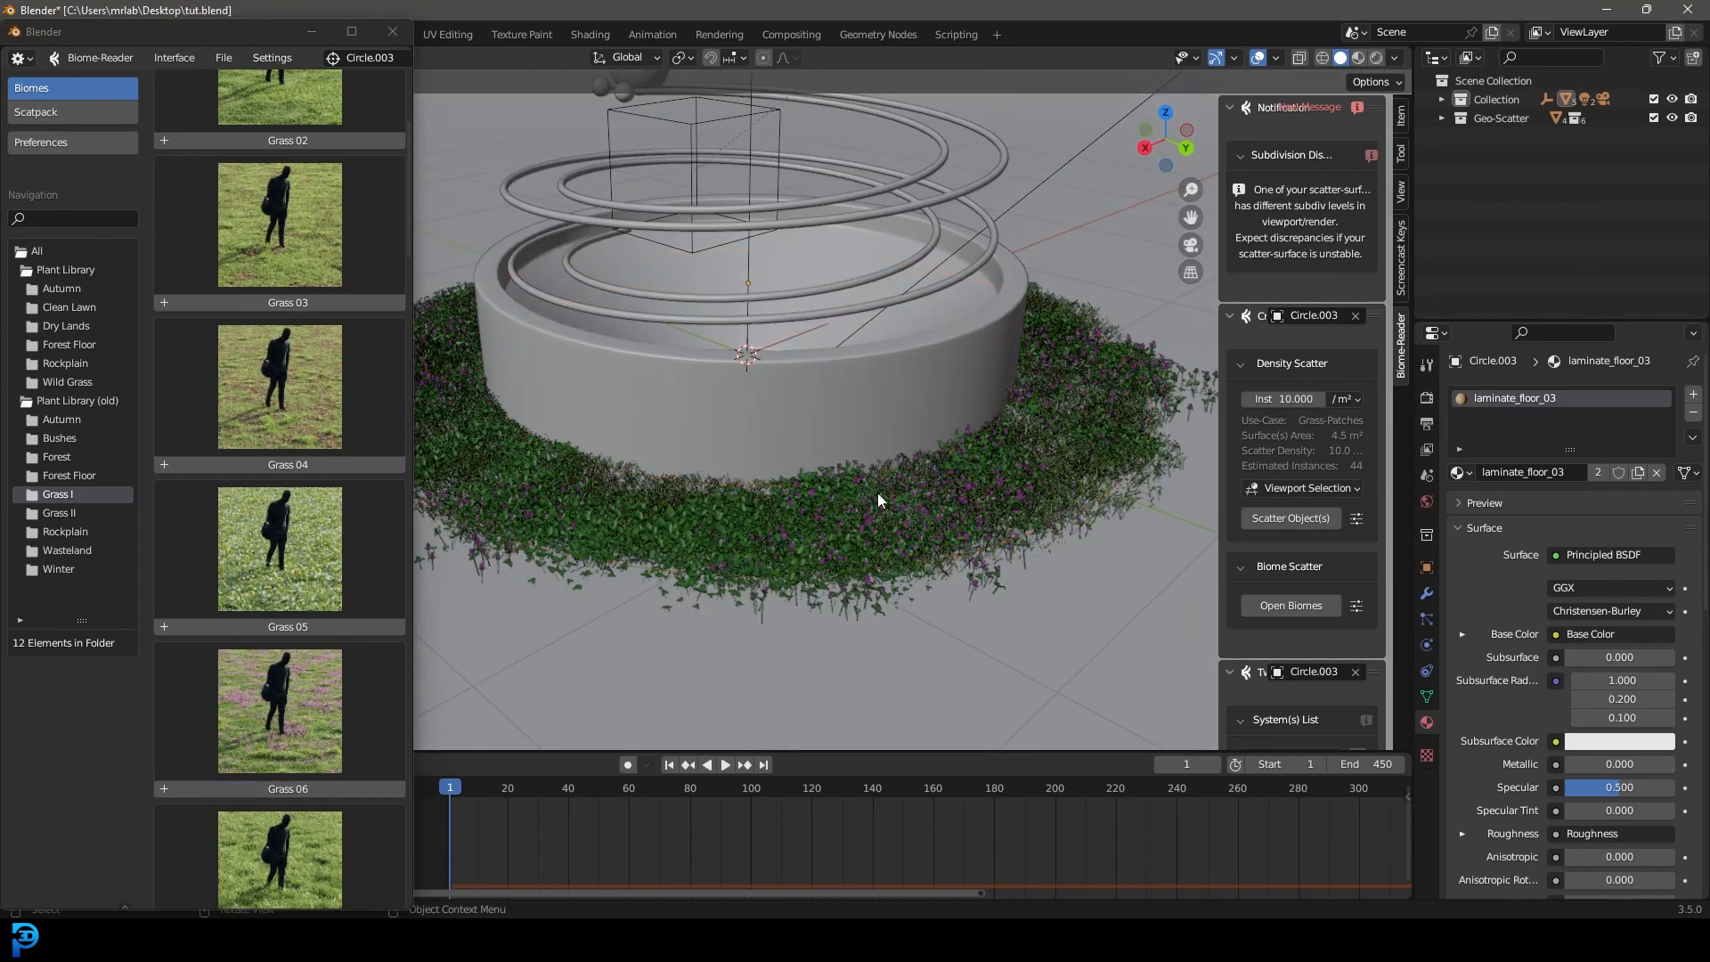
{"action": "scroll", "coordinate": [873, 500], "scroll_direction": "down", "scroll_amount": 1}
{"action": "key", "text": "KP_0"}
{"action": "scroll", "coordinate": [835, 487], "scroll_direction": "up", "scroll_amount": 2}
{"action": "key", "text": "z"}
{"action": "left_click", "coordinate": [923, 424]}
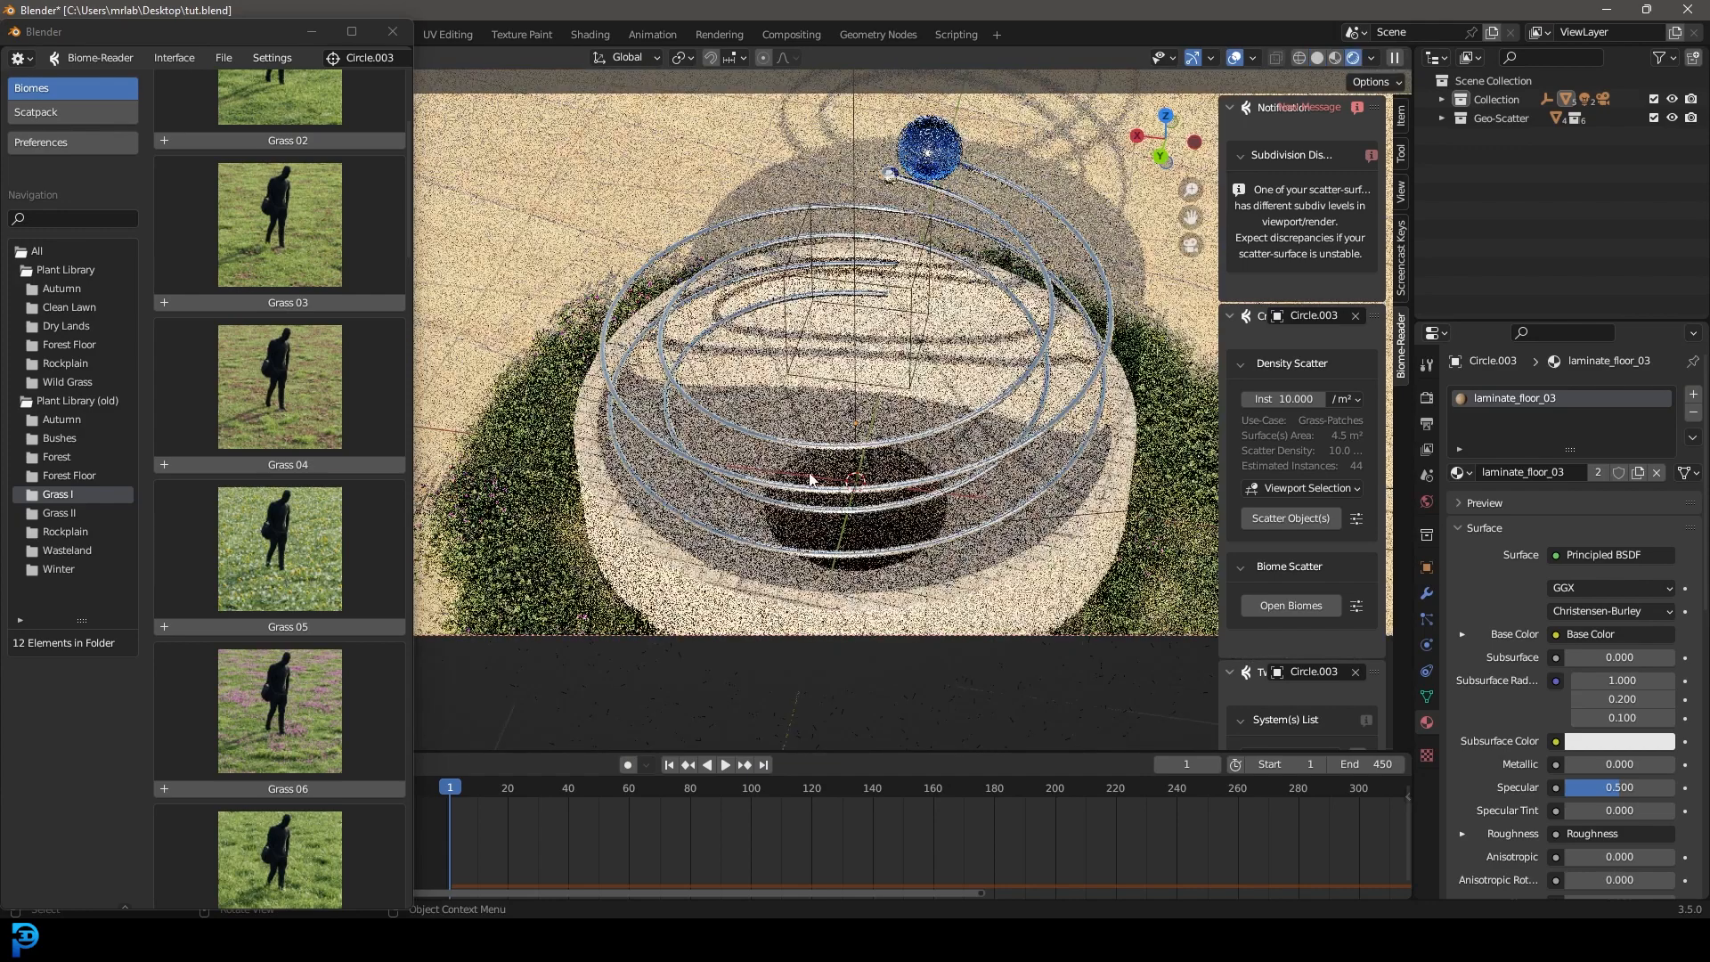
Close the biome library, hide the sidebar, return to solid shading and save tut.blend.
{"action": "left_click", "coordinate": [393, 32]}
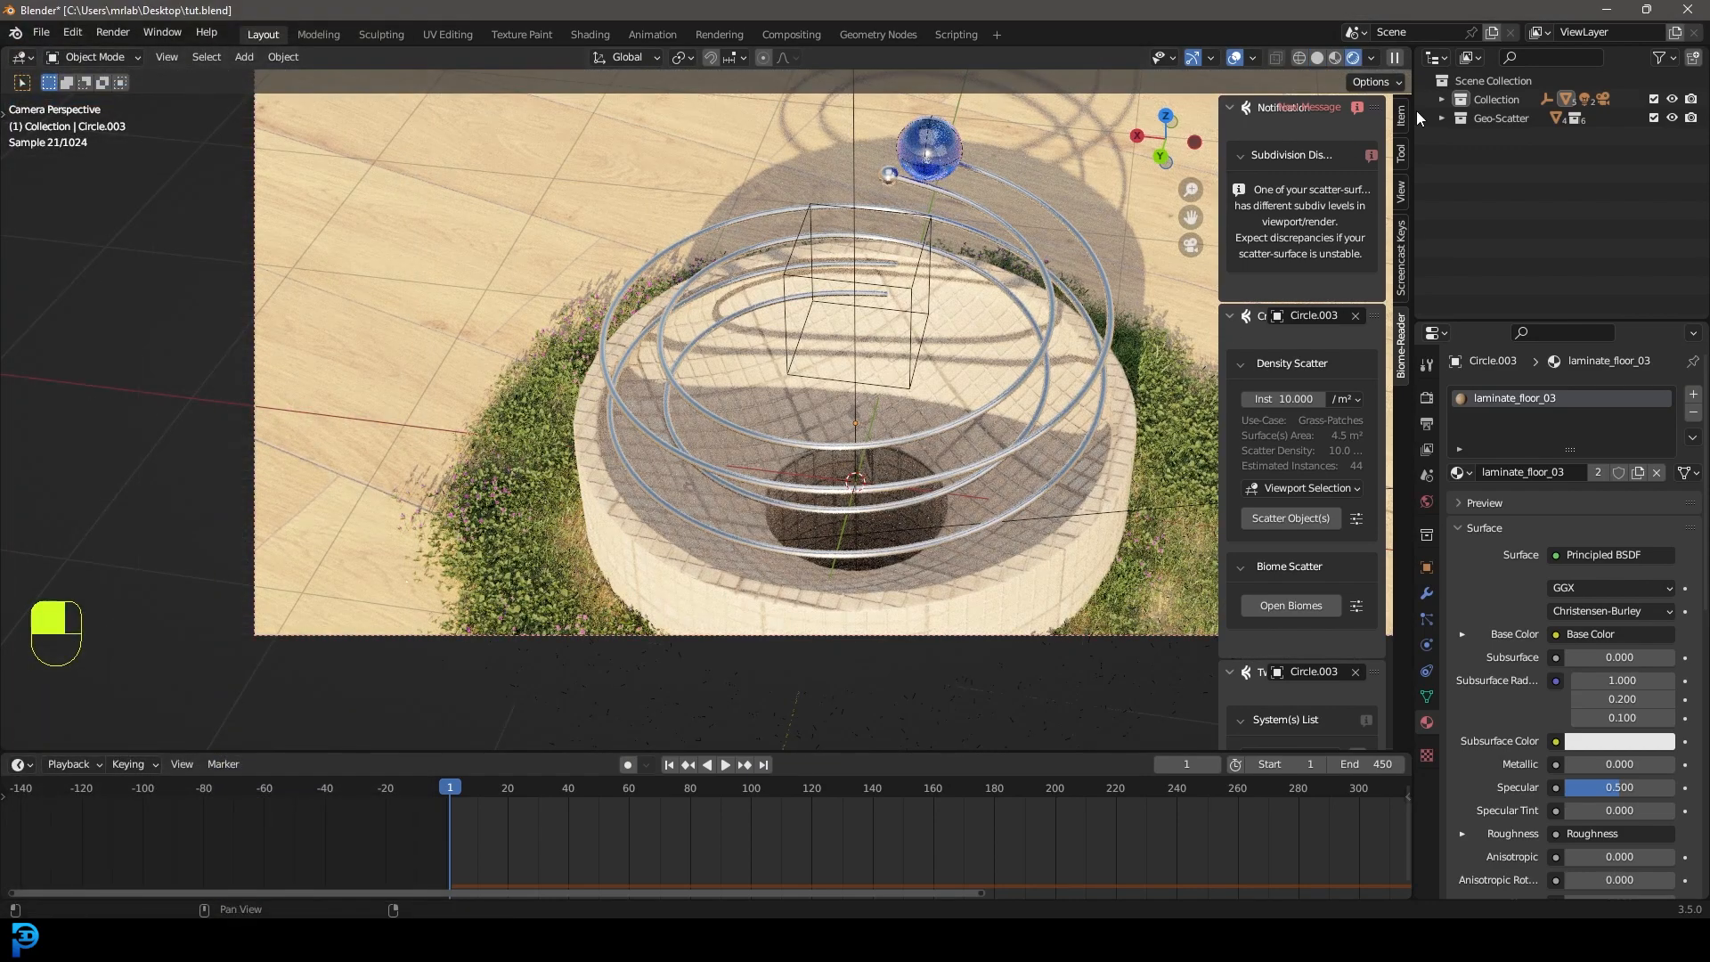
{"action": "key", "text": "n"}
{"action": "scroll", "coordinate": [1327, 102], "scroll_direction": "down", "scroll_amount": 1}
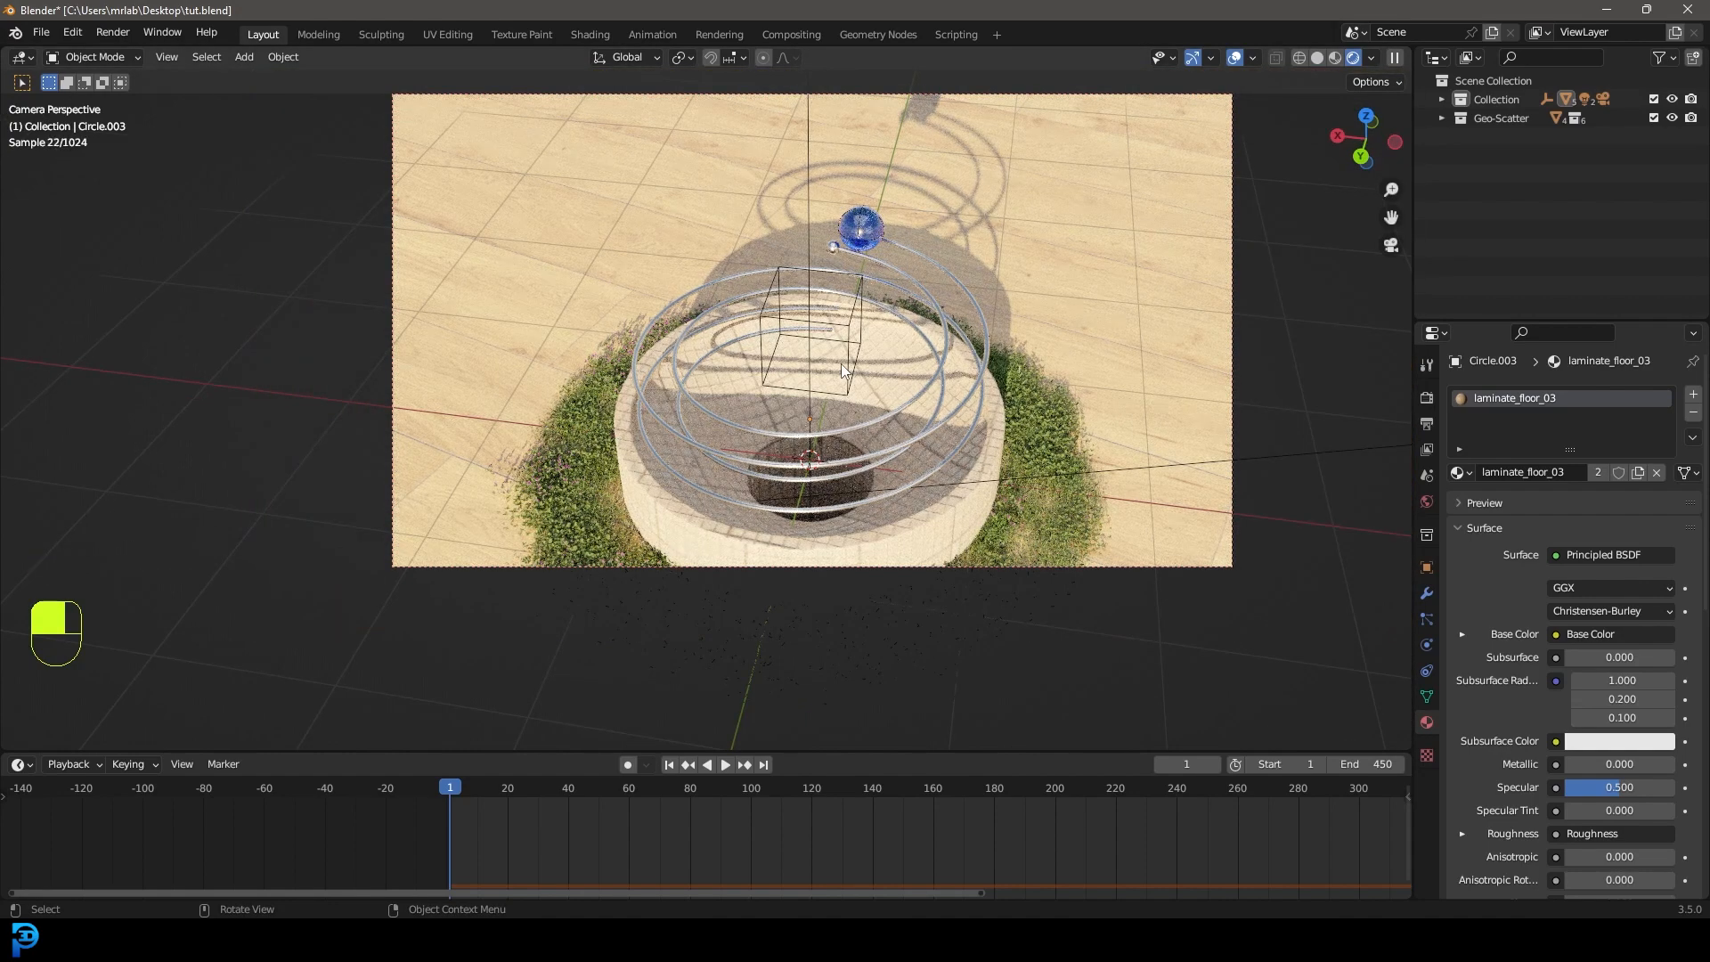
{"action": "key", "text": "z"}
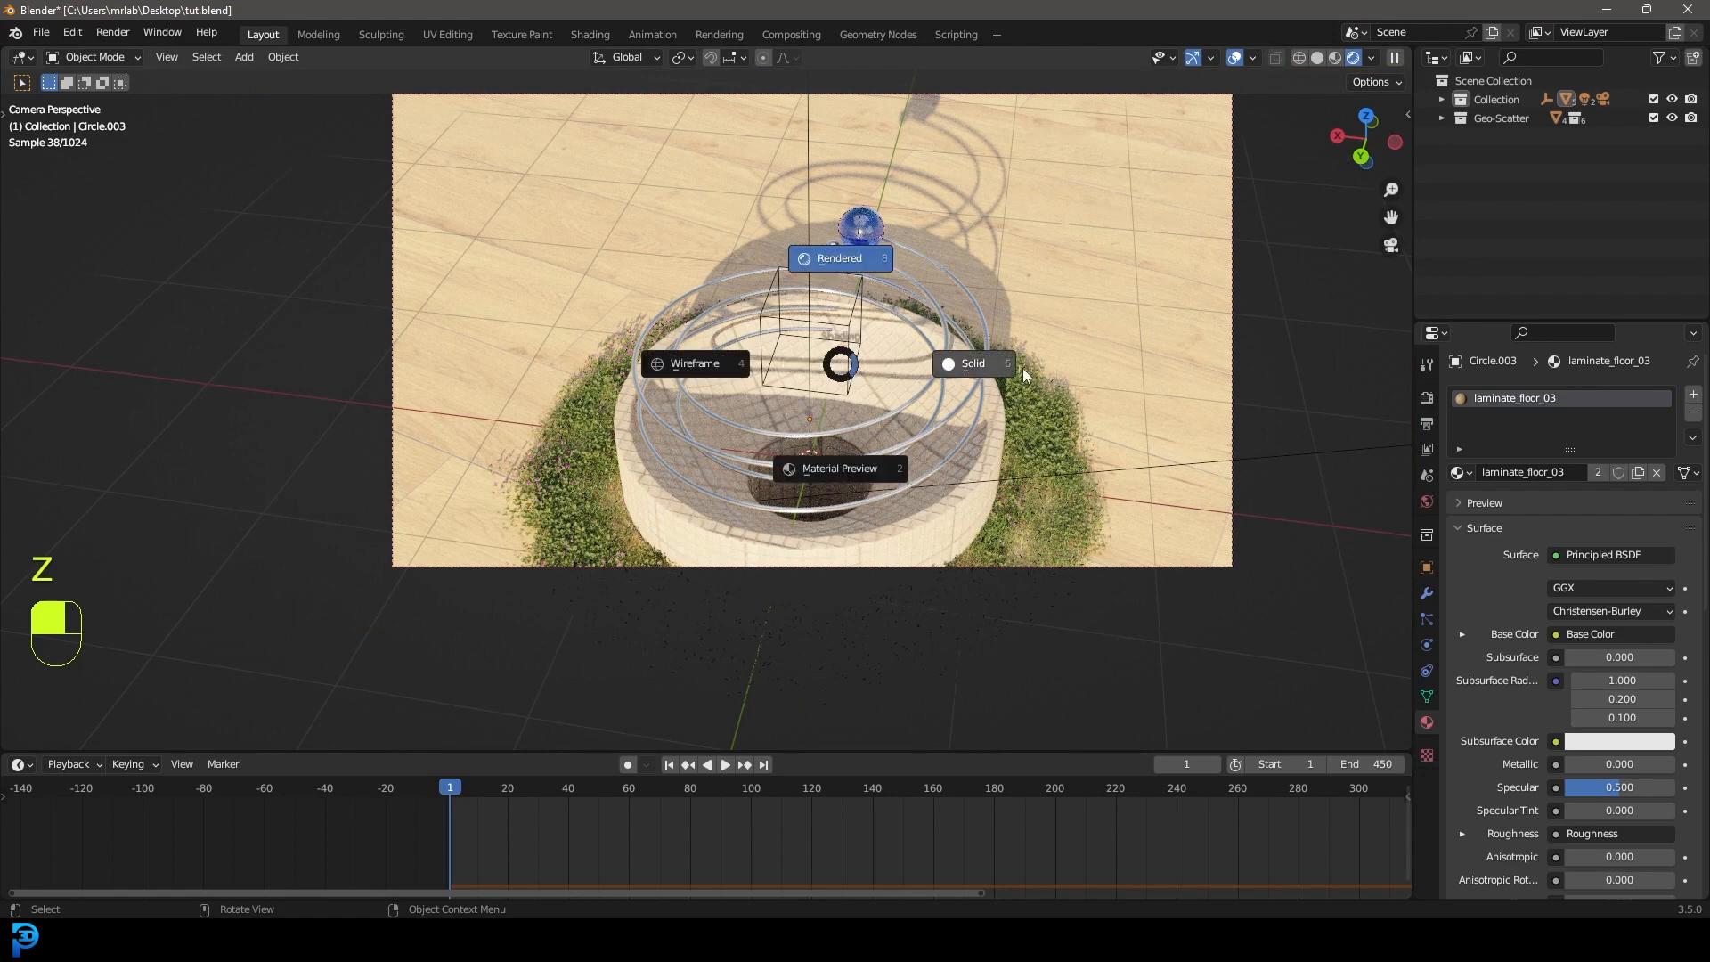
{"action": "left_click", "coordinate": [1048, 369]}
{"action": "key", "text": "ctrl+s"}
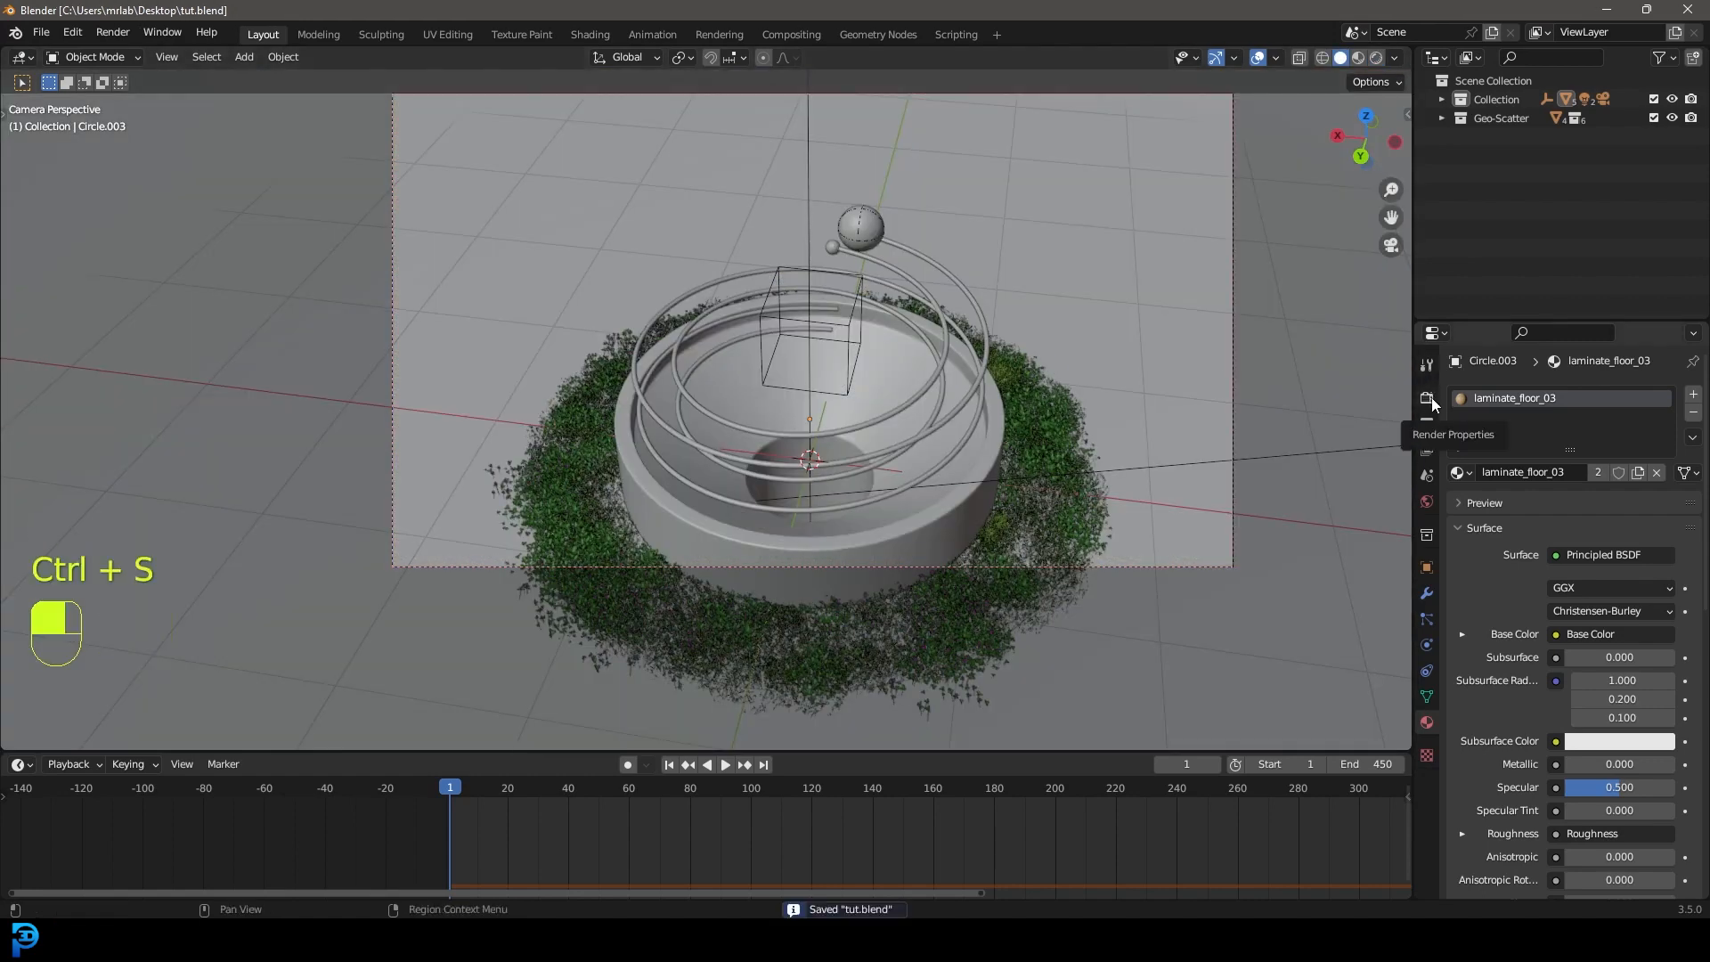
Enable Motion Blur in the Render Properties.
{"action": "left_click", "coordinate": [1429, 400]}
{"action": "scroll", "coordinate": [1502, 615], "scroll_direction": "down", "scroll_amount": 5}
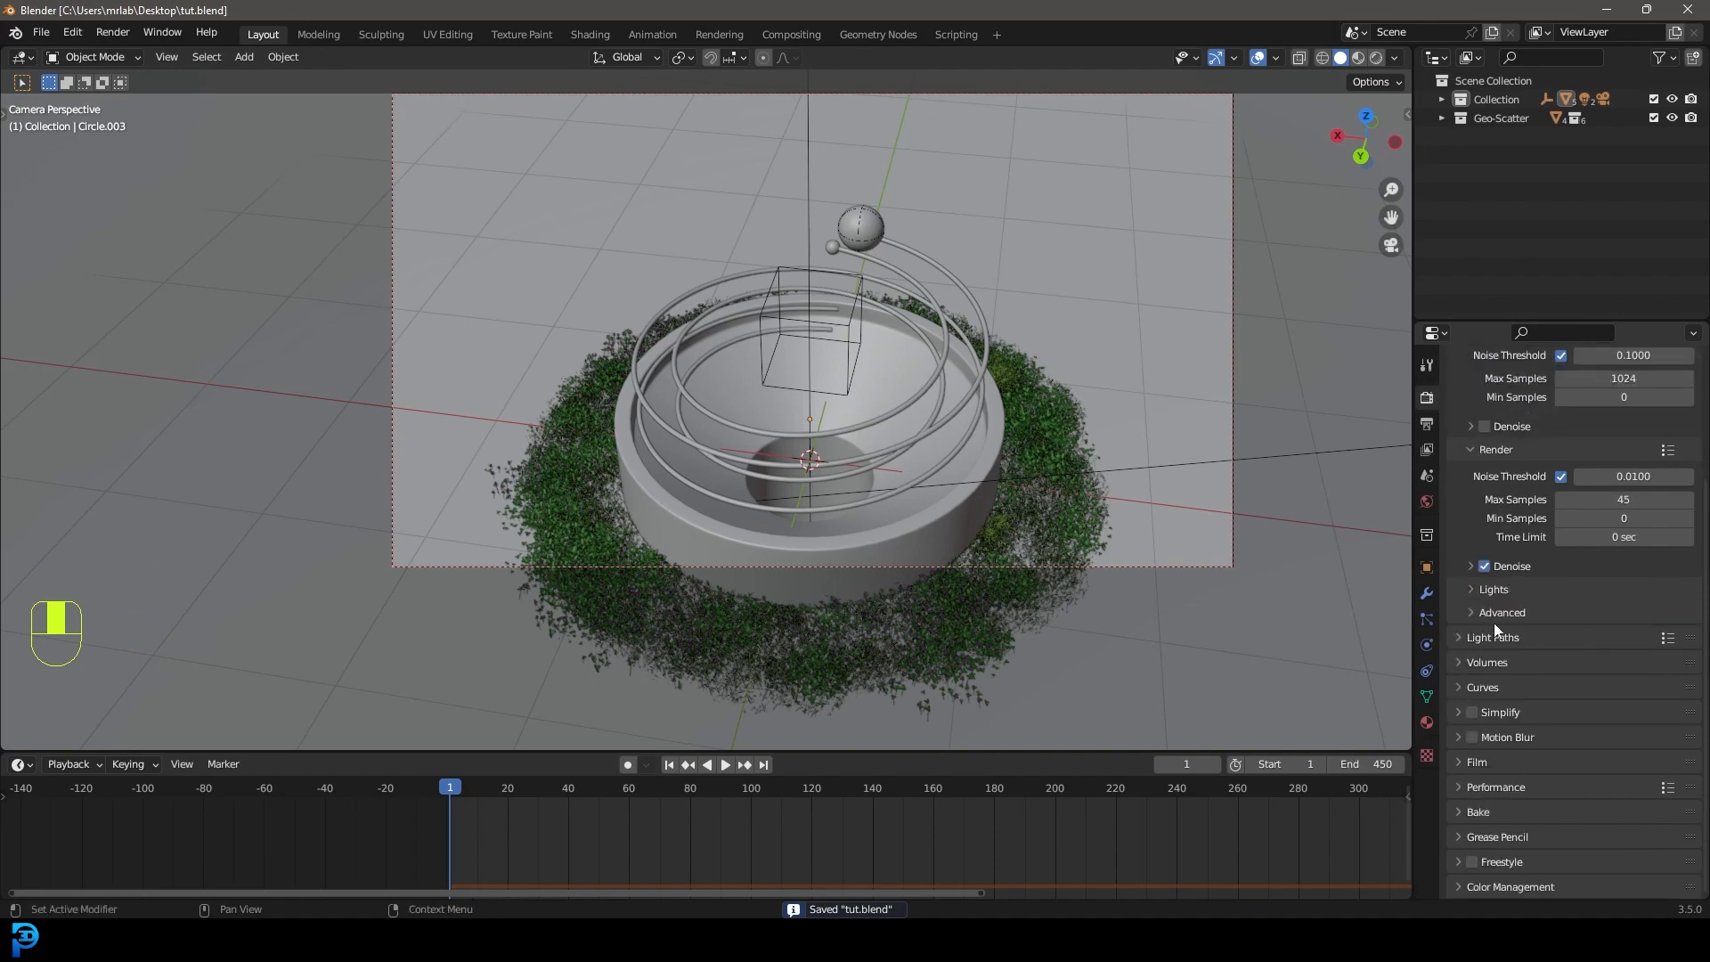
{"action": "left_click", "coordinate": [1471, 737]}
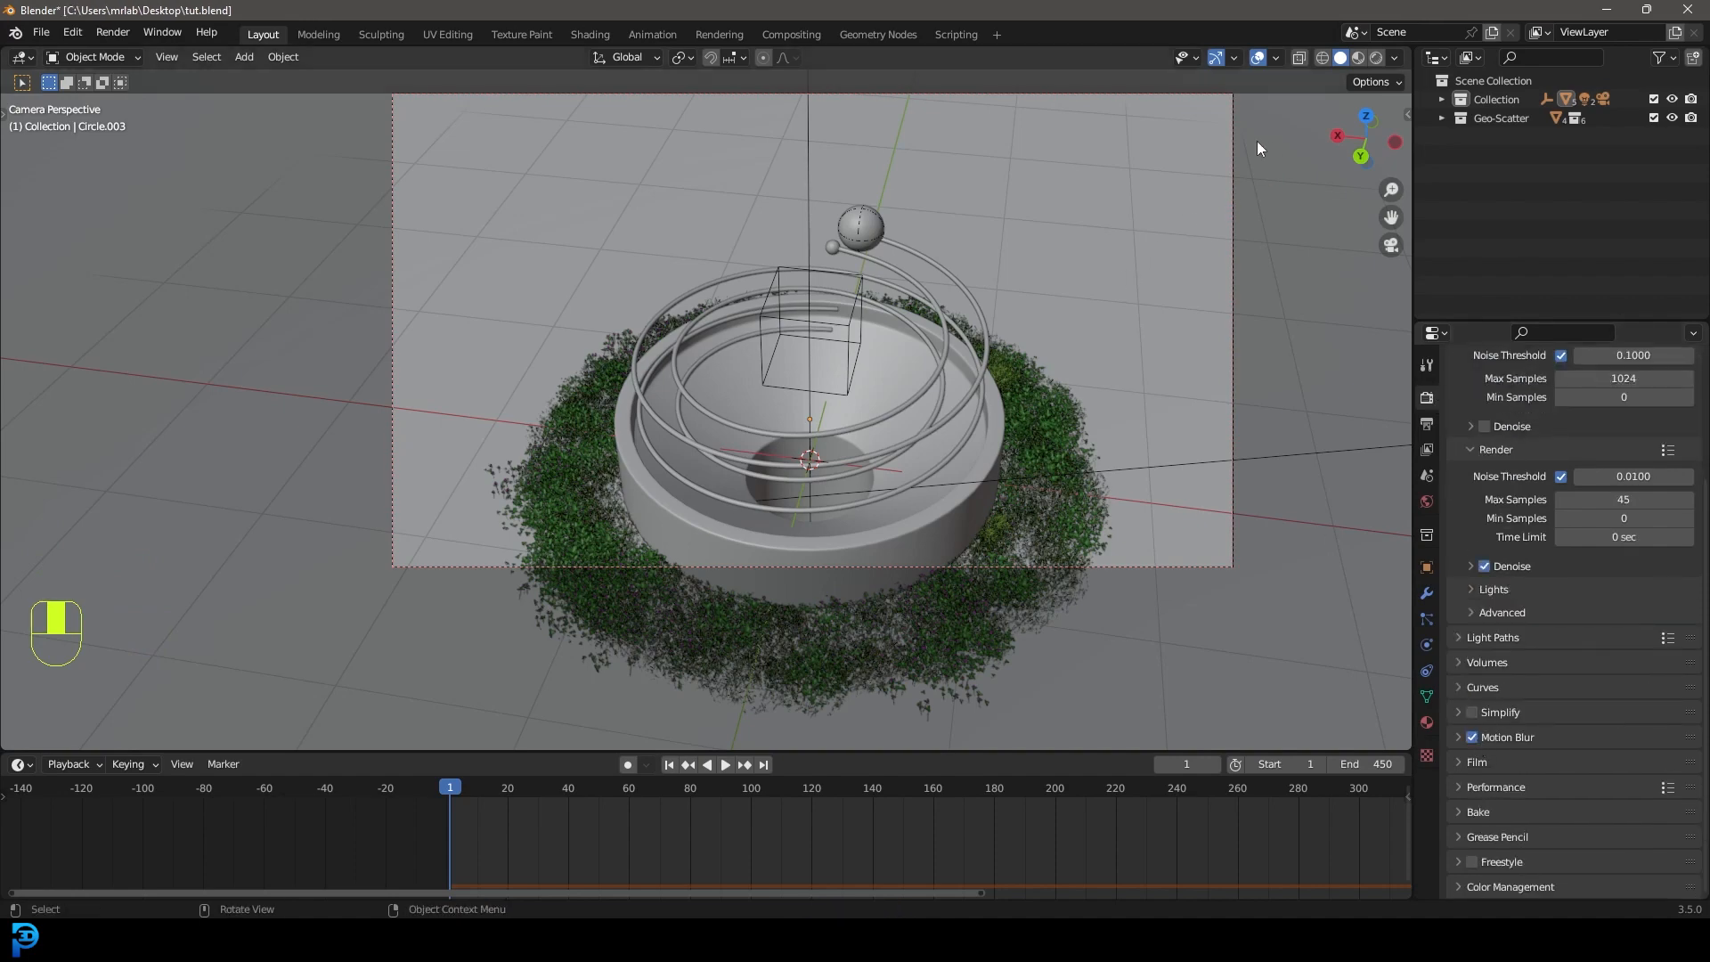
Leave the camera view and select the camera object.
{"action": "left_click", "coordinate": [1235, 157]}
{"action": "middle_click_drag", "start_coordinate": [1235, 157], "coordinate": [482, 366]}
{"action": "scroll", "coordinate": [482, 366], "scroll_direction": "down", "scroll_amount": 7}
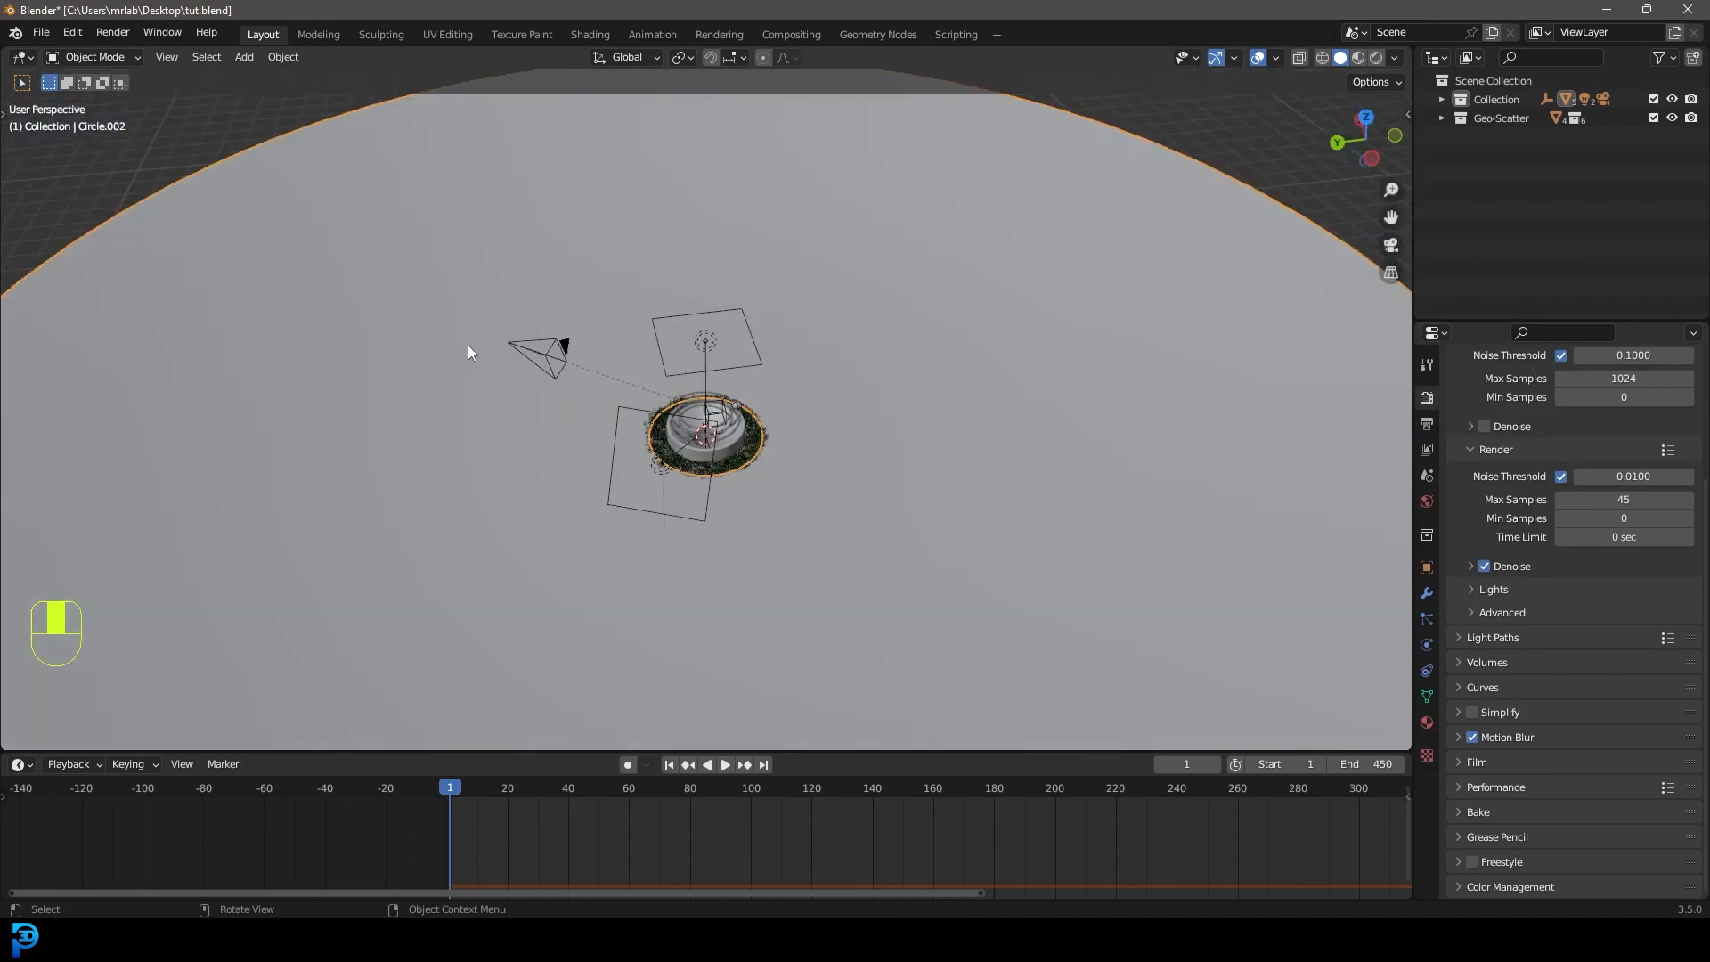
{"action": "left_click", "coordinate": [524, 357]}
Set the camera's focal length to 75 mm and its depth-of-field F-Stop to 1.0.
{"action": "key", "text": "KP_0"}
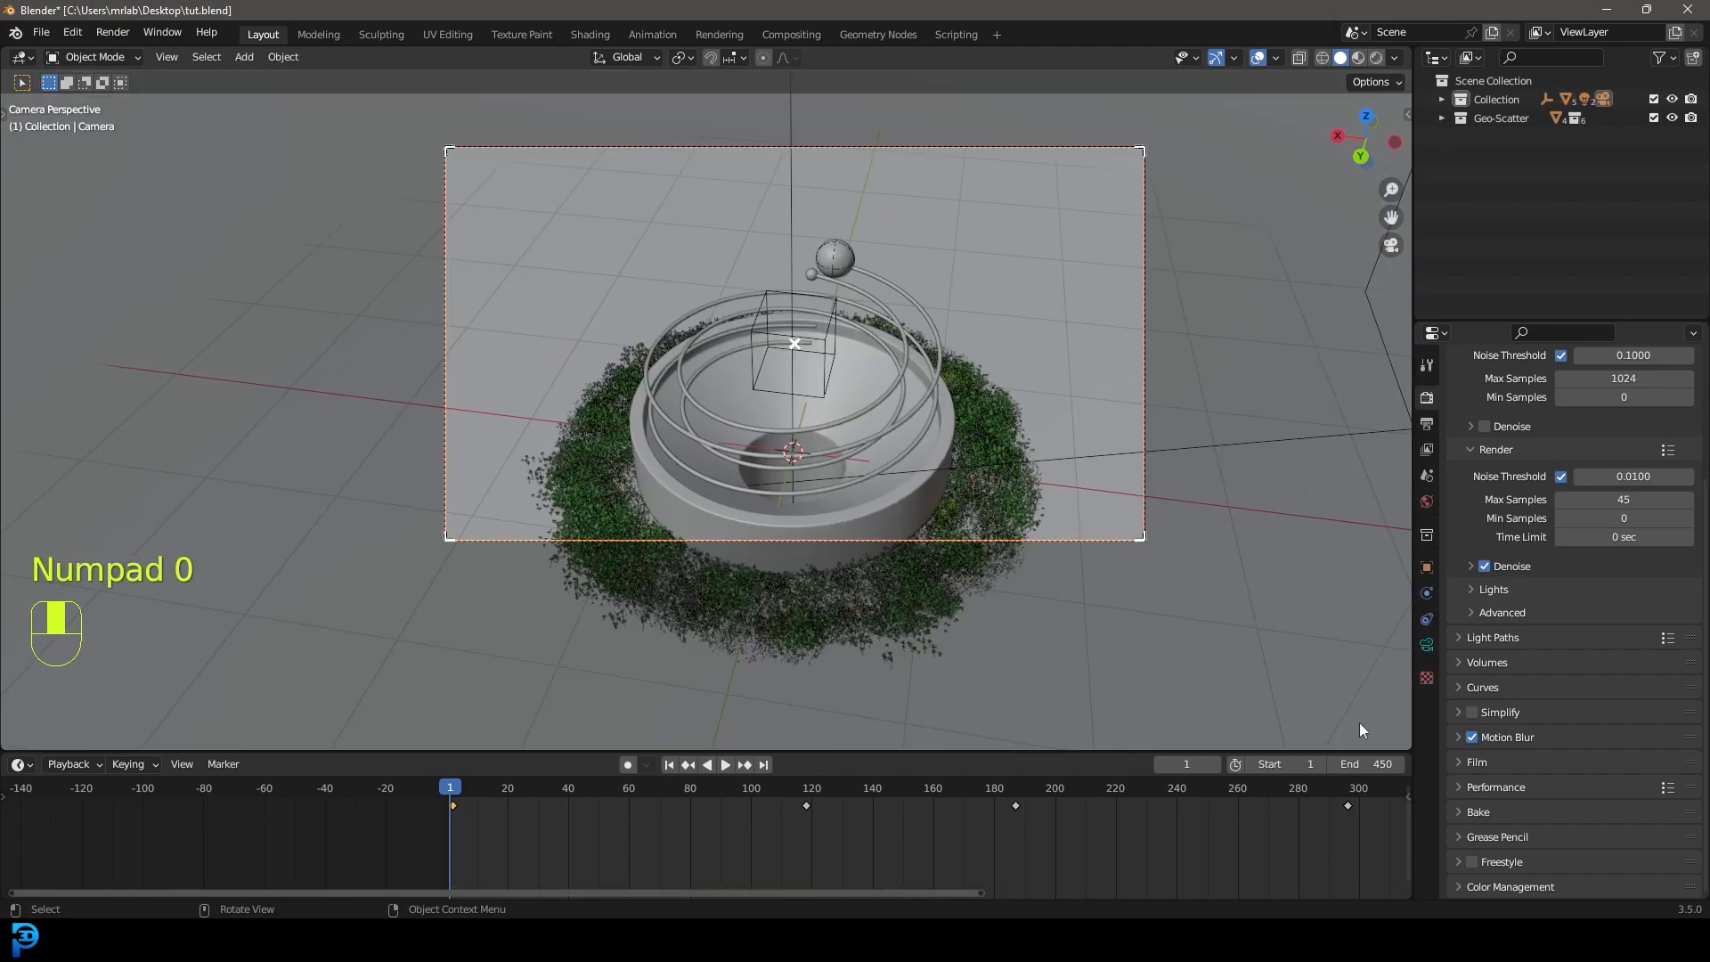
{"action": "left_click", "coordinate": [1427, 645]}
{"action": "left_click", "coordinate": [1632, 442]}
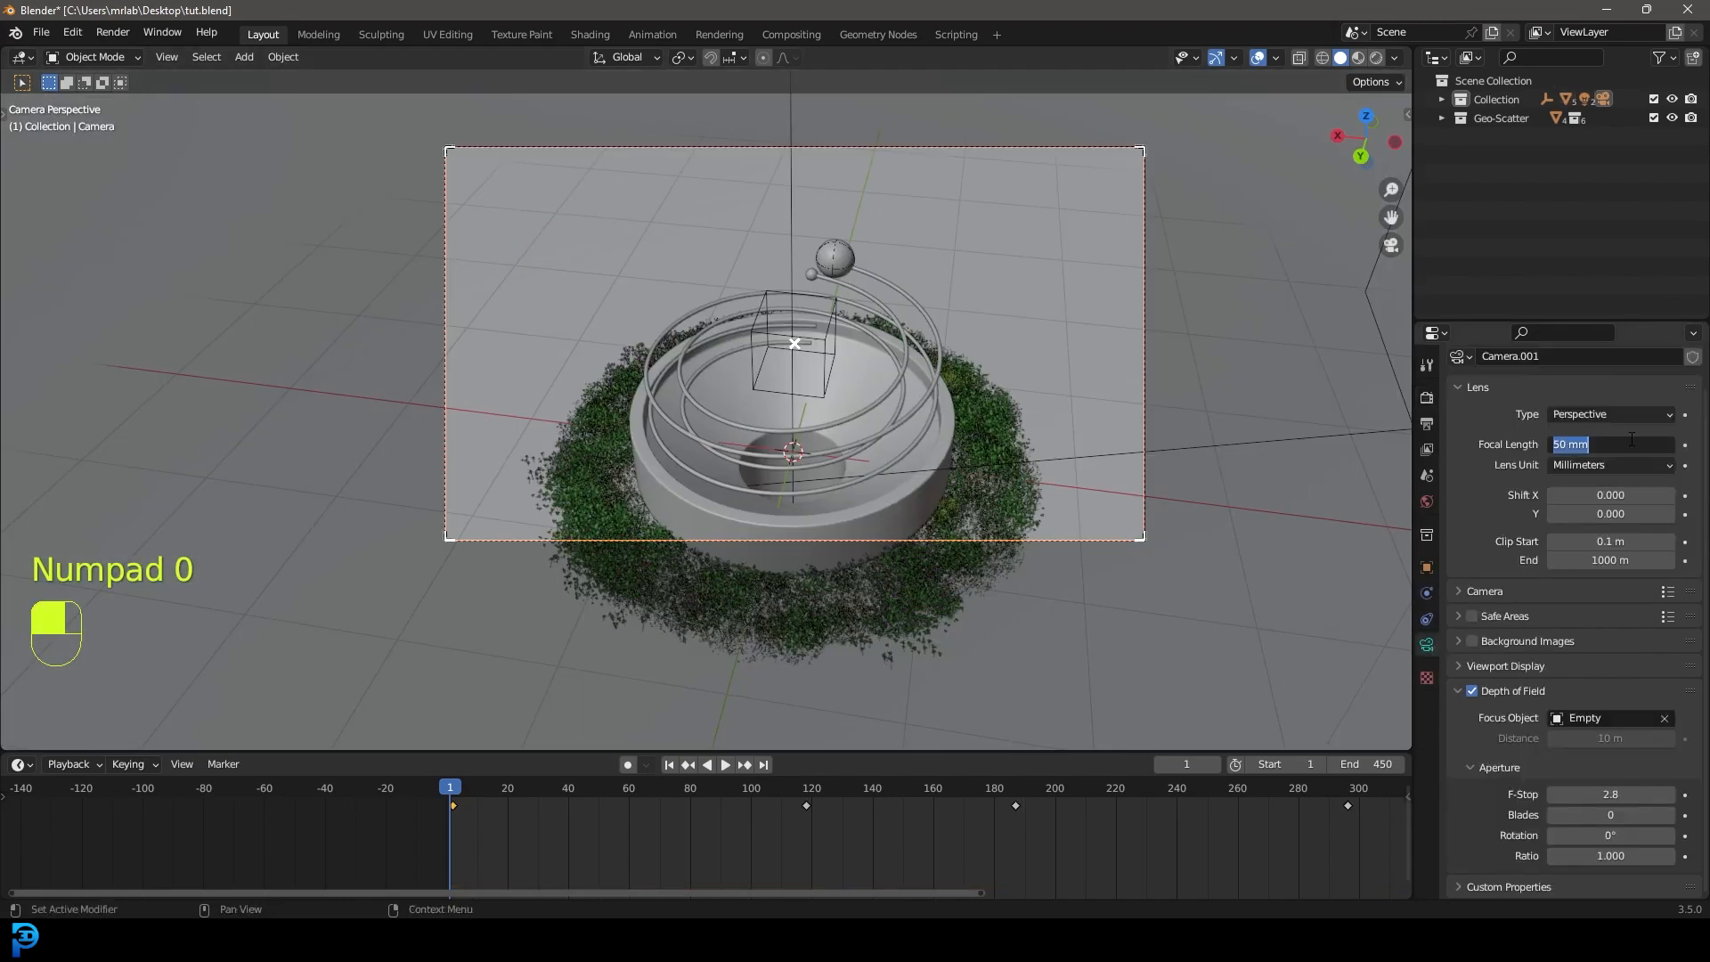
{"action": "type", "text": "75"}
{"action": "key", "text": "Return"}
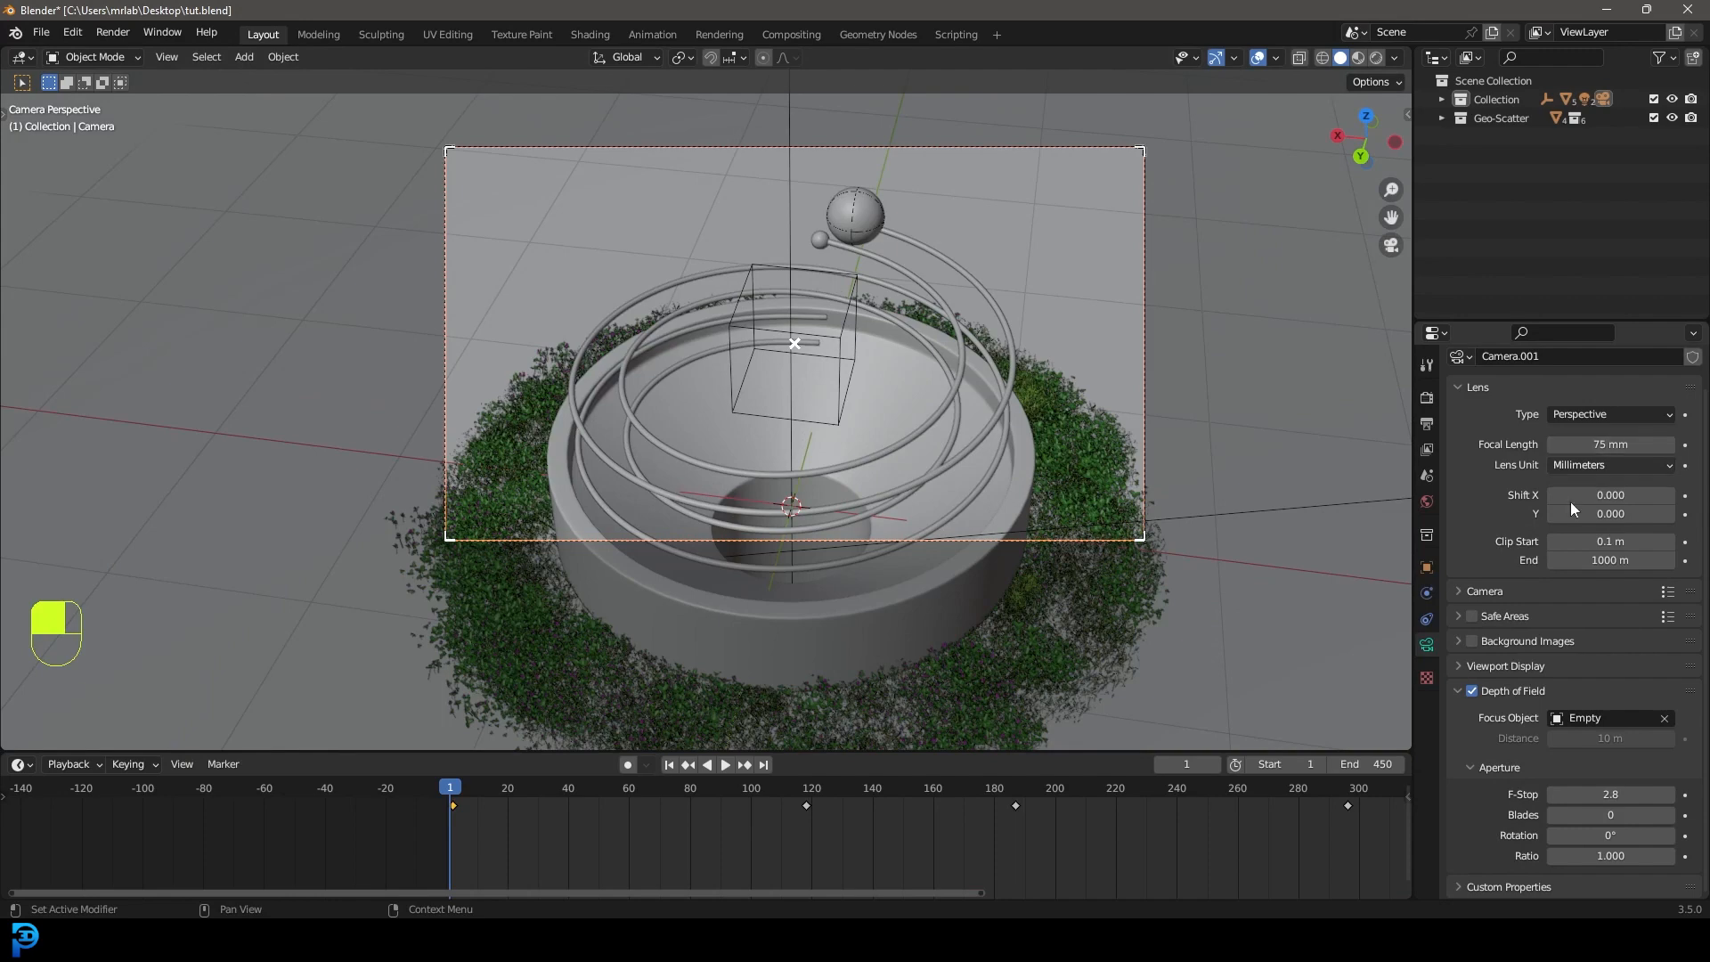
{"action": "left_click_drag", "start_coordinate": [1611, 794], "coordinate": [1554, 794]}
Check the depth of field in rendered shading, then return to solid and select the grassy ground disc.
{"action": "key", "text": "z"}
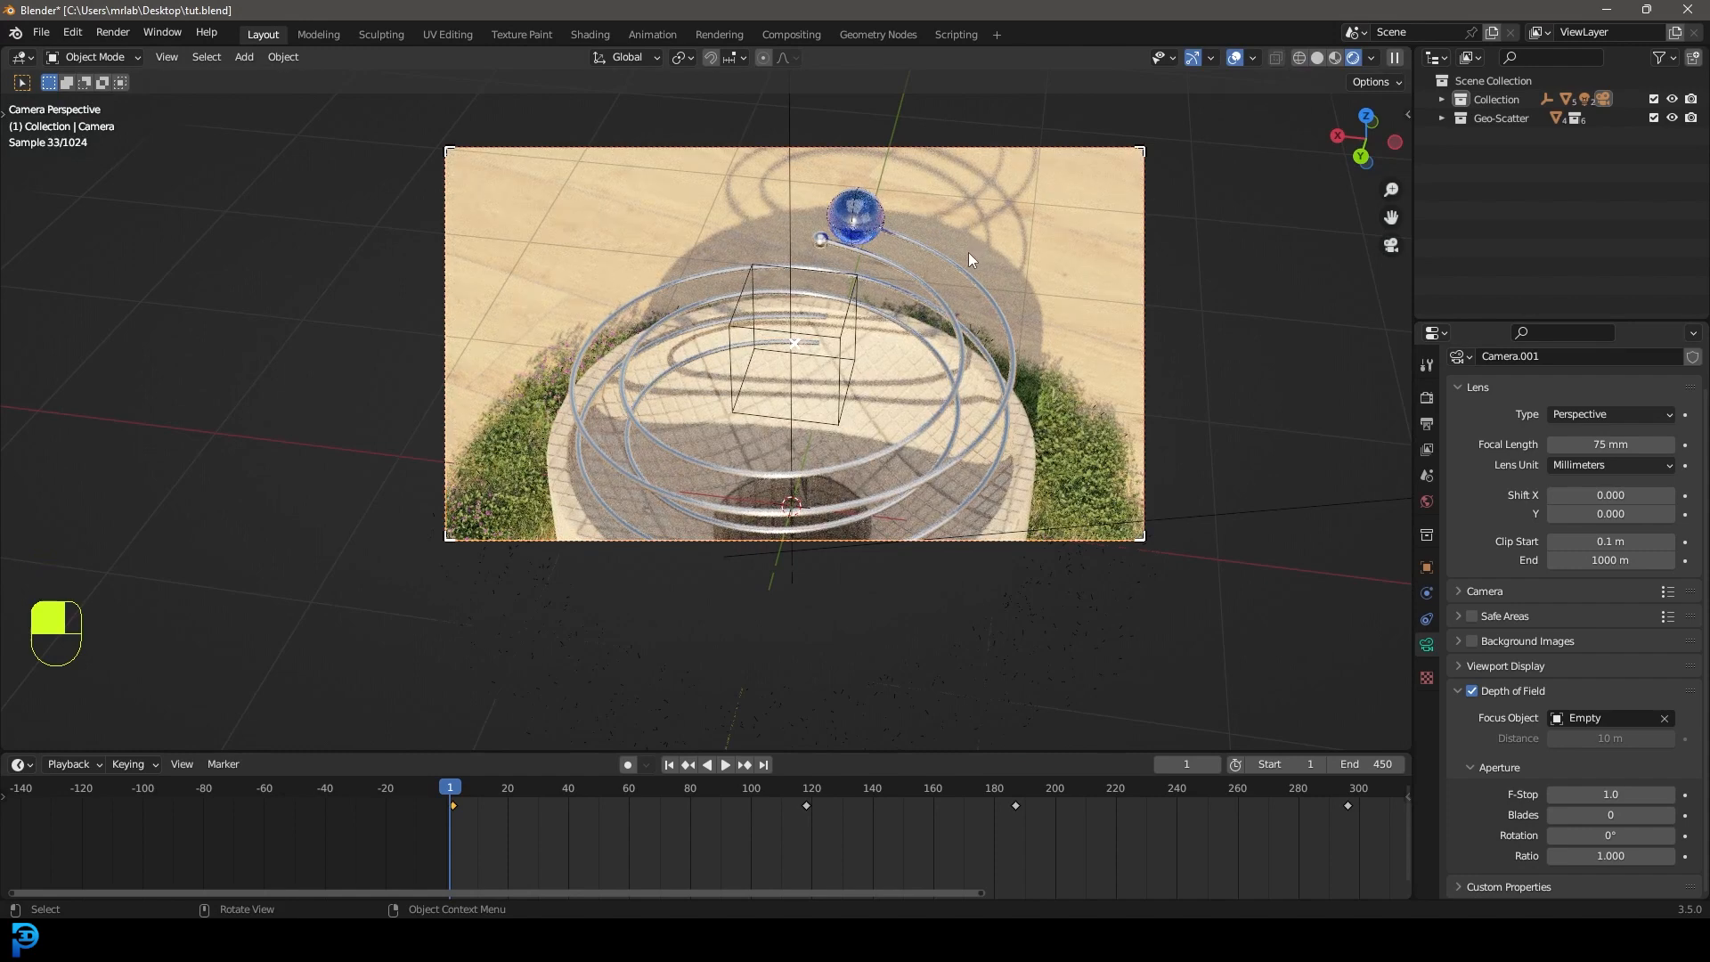
{"action": "key", "text": "z"}
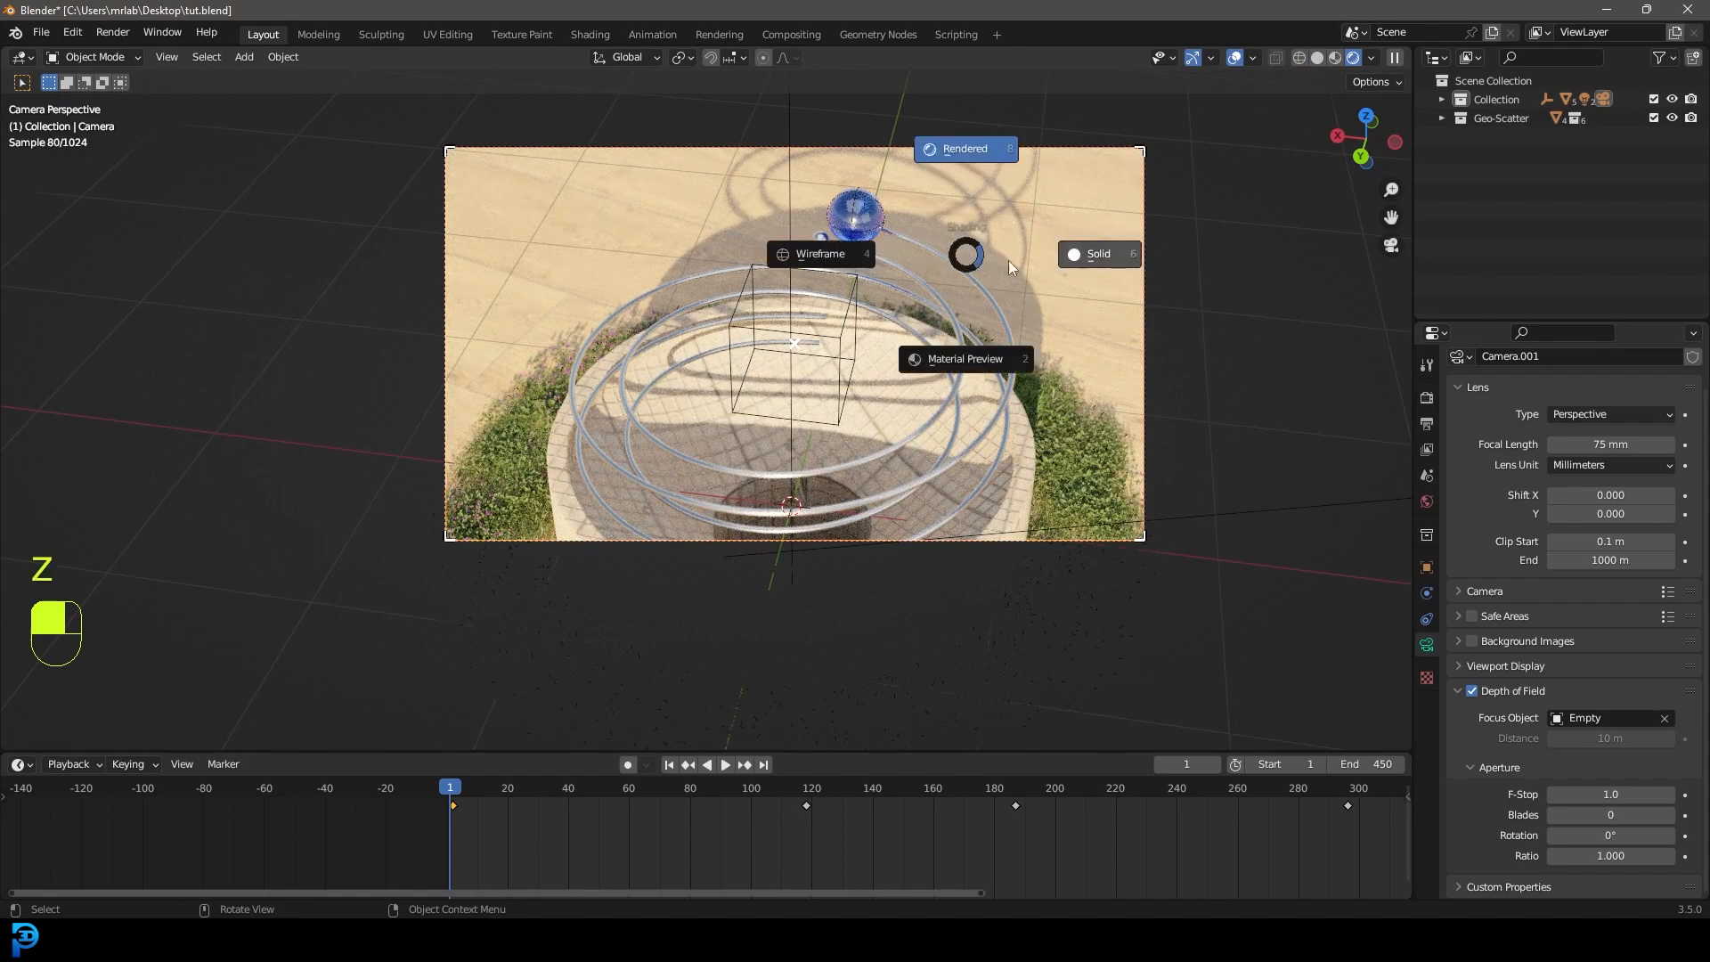
{"action": "left_click", "coordinate": [1081, 266]}
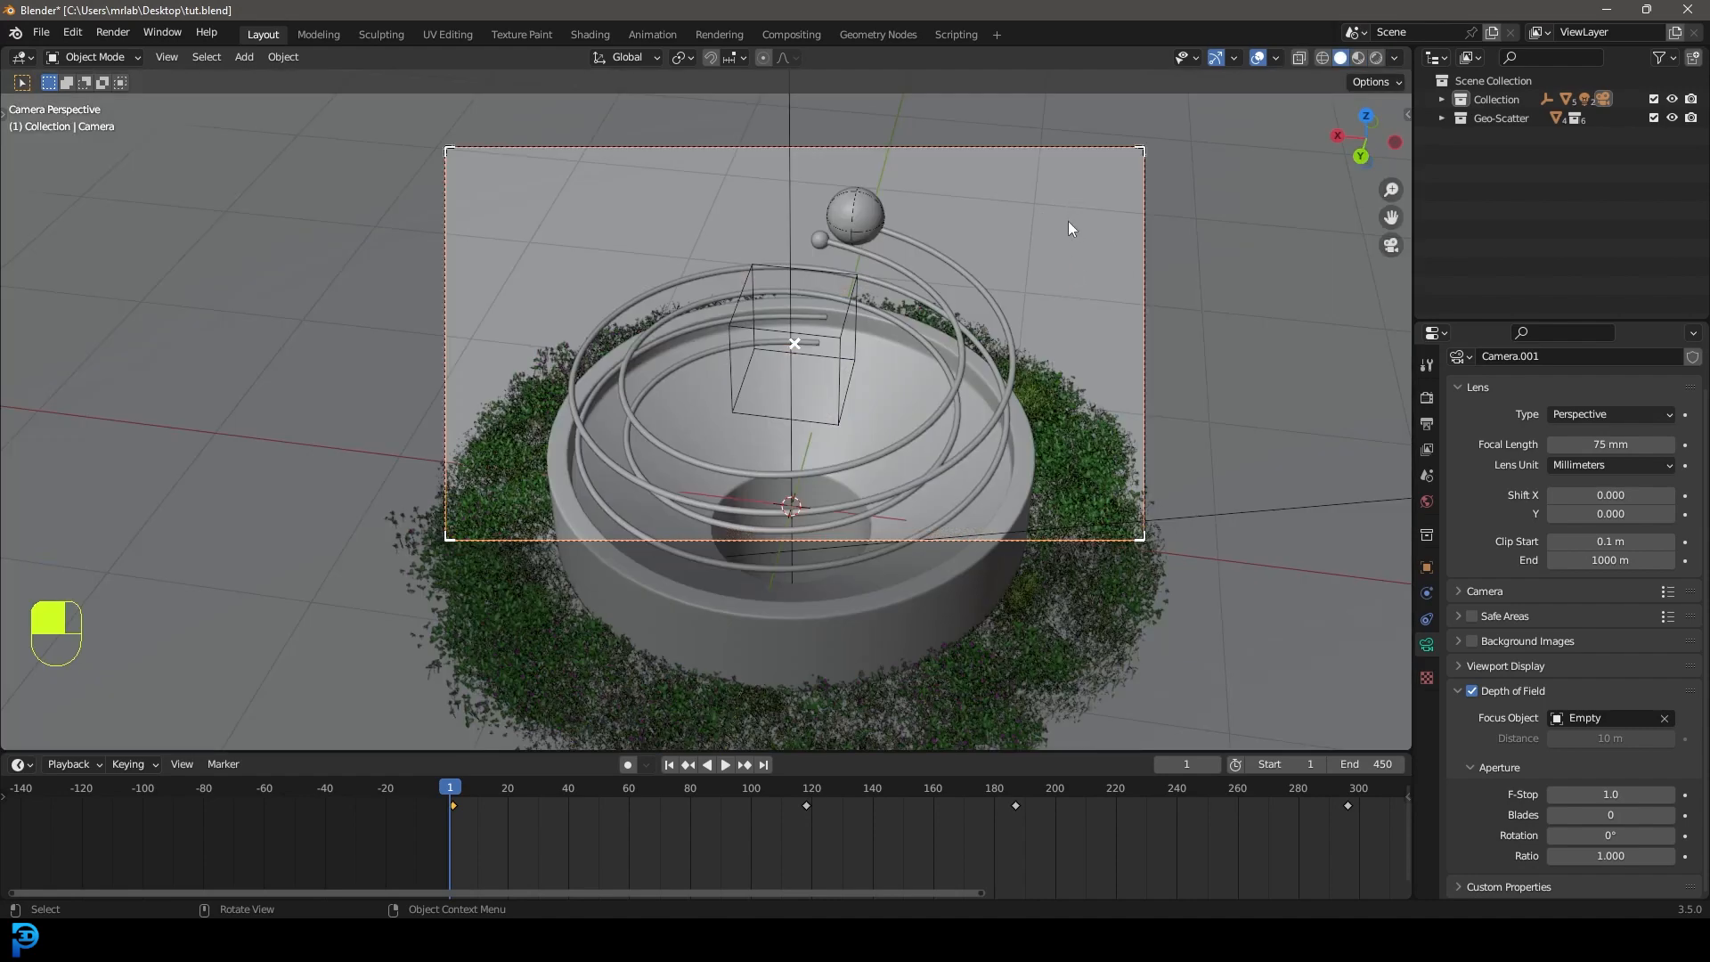
{"action": "left_click", "coordinate": [1070, 229]}
{"action": "scroll", "coordinate": [1071, 265], "scroll_direction": "down", "scroll_amount": 6}
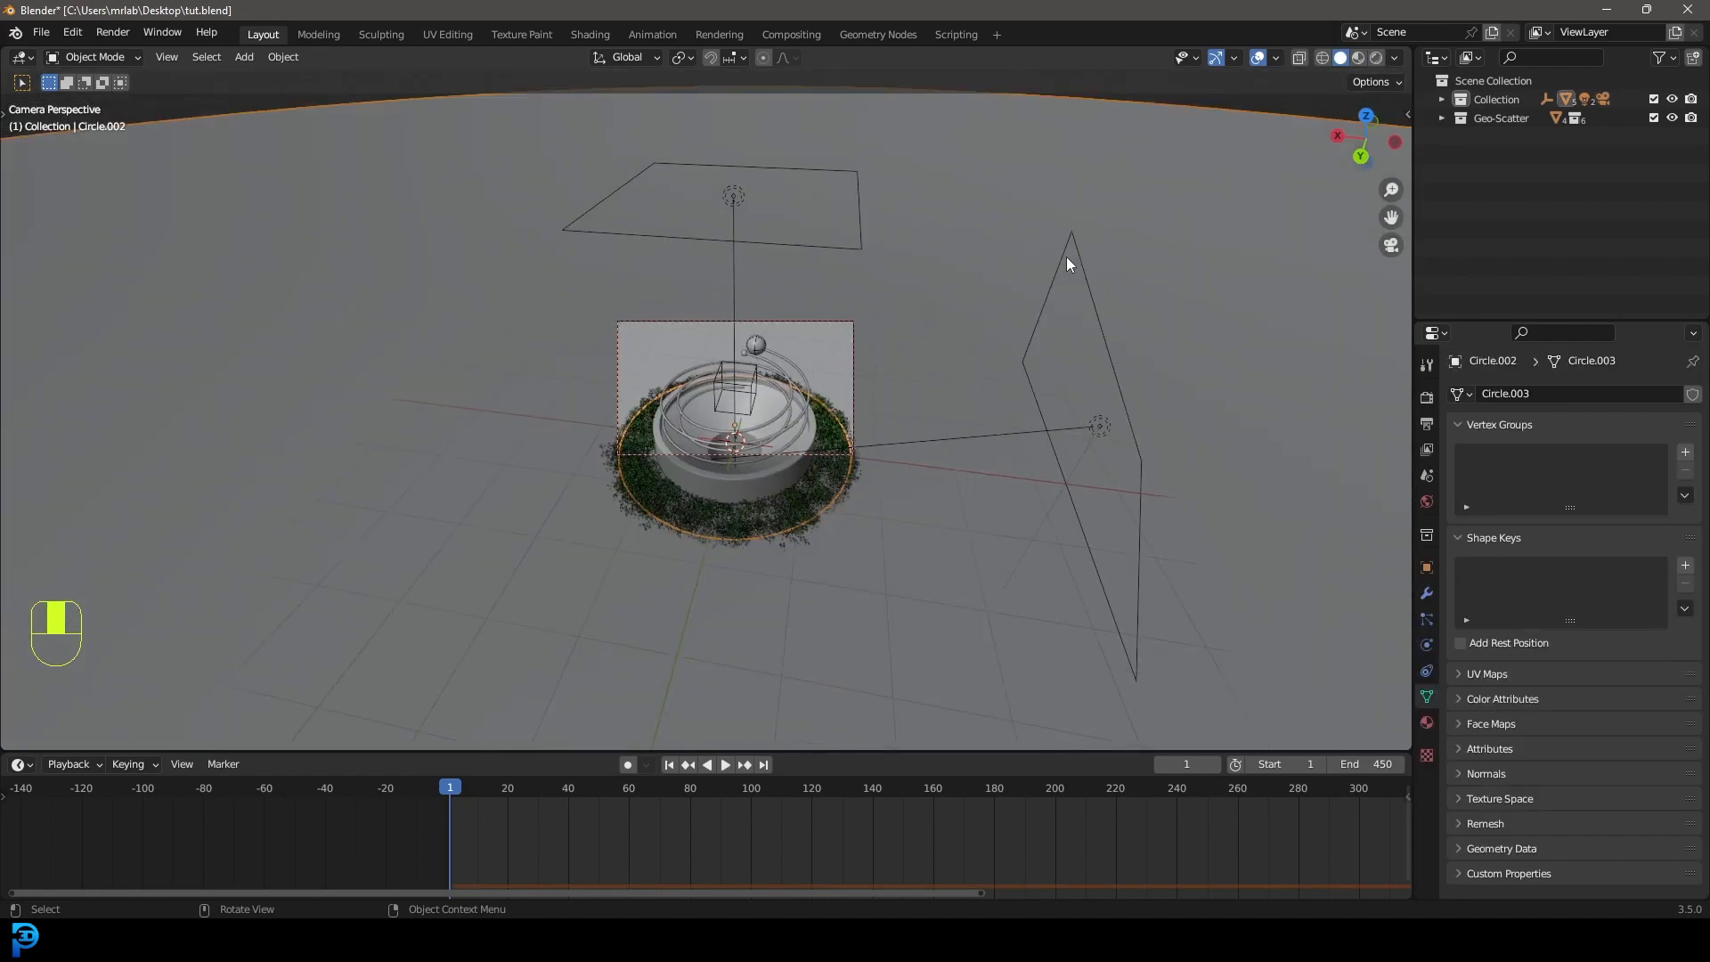
In the Shading workspace, insert a Hue Saturation Value node on the floor texture-to-BSDF link.
{"action": "left_click", "coordinate": [589, 35]}
{"action": "middle_click_drag", "start_coordinate": [631, 618], "coordinate": [844, 699]}
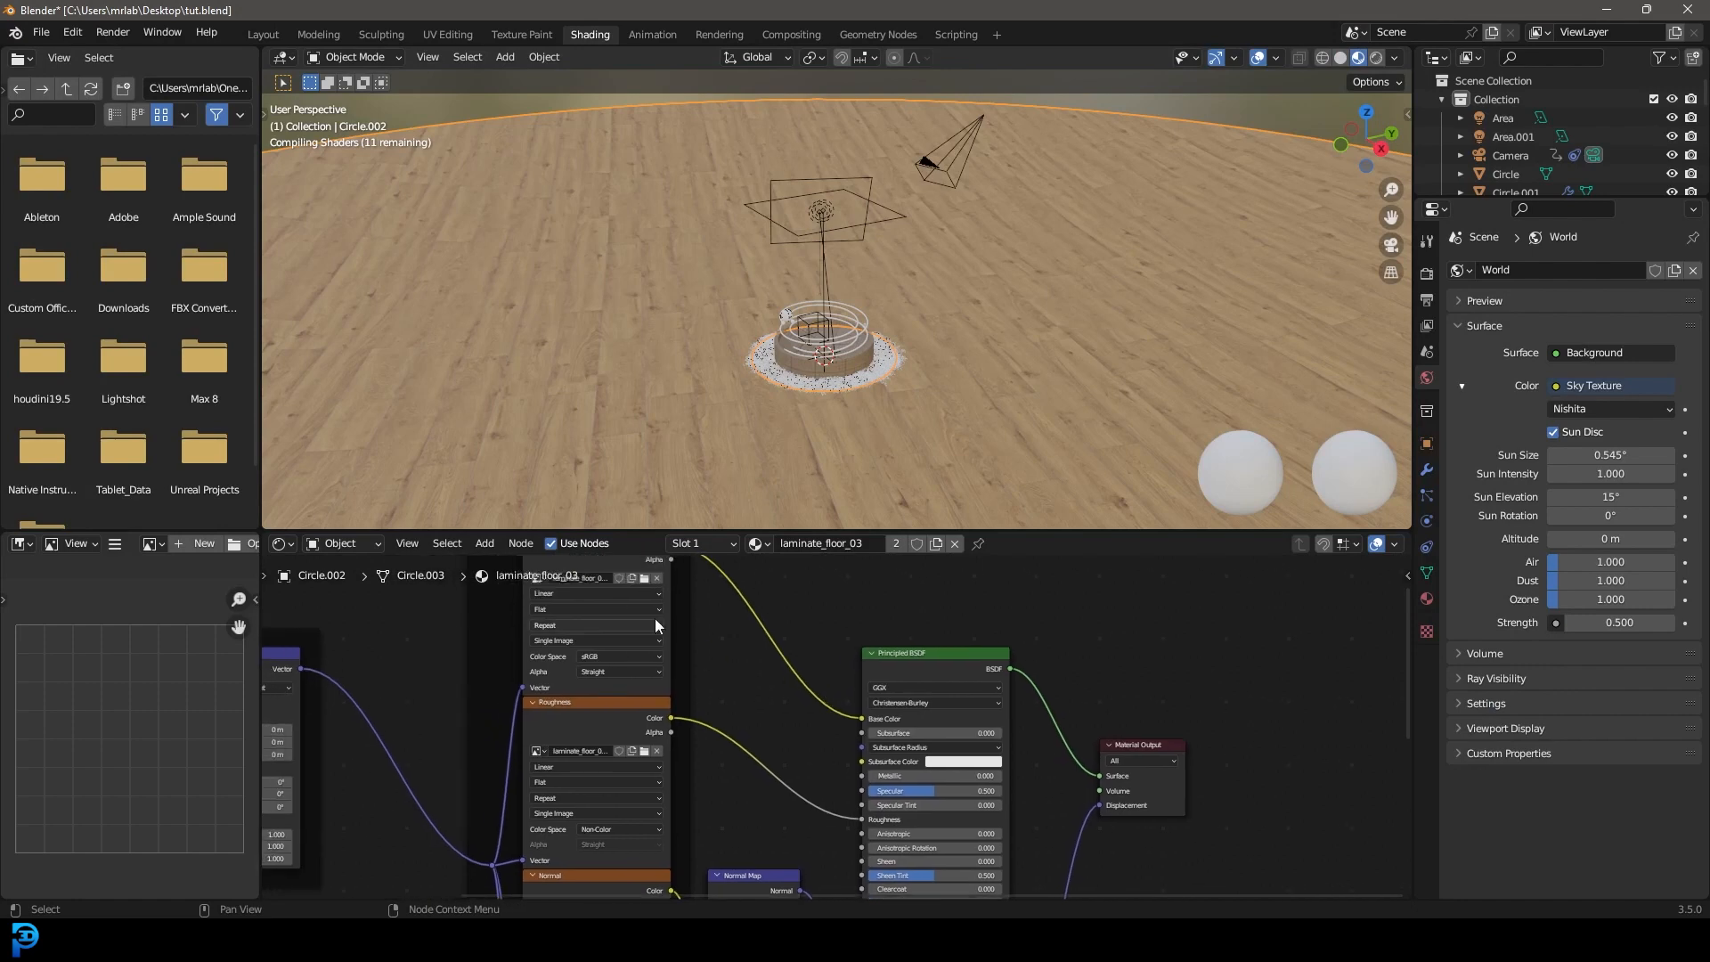
{"action": "scroll", "coordinate": [844, 701], "scroll_direction": "up", "scroll_amount": 1}
{"action": "scroll", "coordinate": [748, 619], "scroll_direction": "up", "scroll_amount": 2}
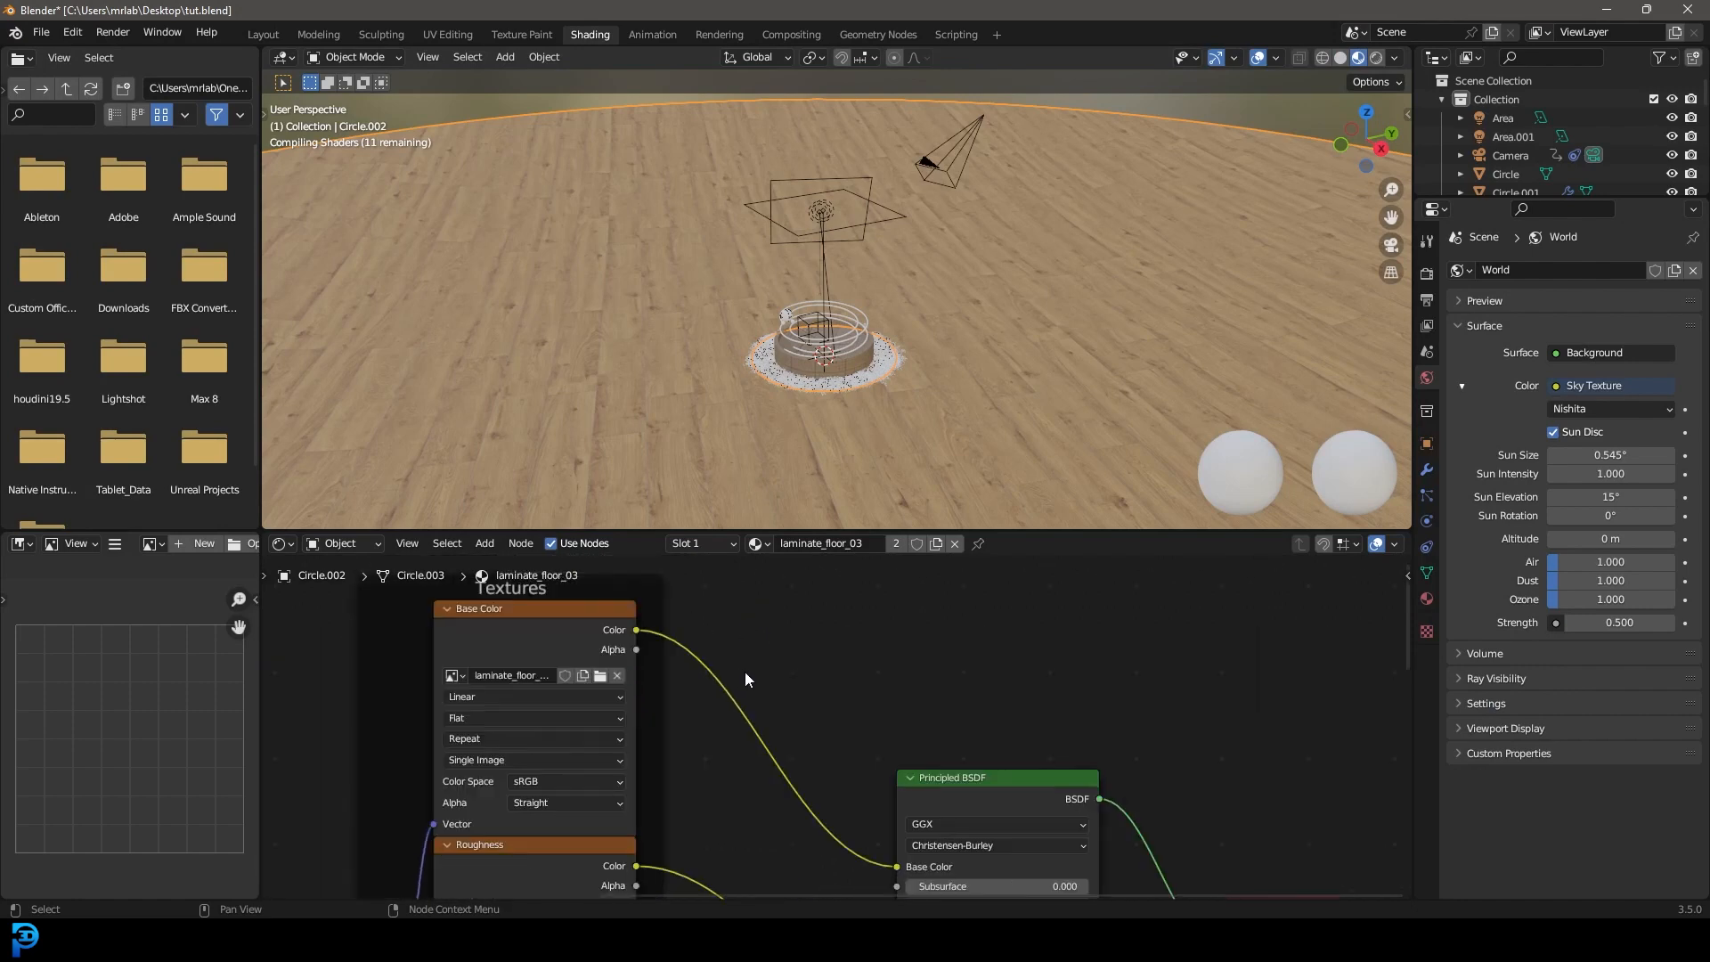
{"action": "middle_click_drag", "start_coordinate": [754, 596], "coordinate": [755, 652]}
{"action": "key", "text": "shift+a"}
{"action": "left_click", "coordinate": [754, 647]}
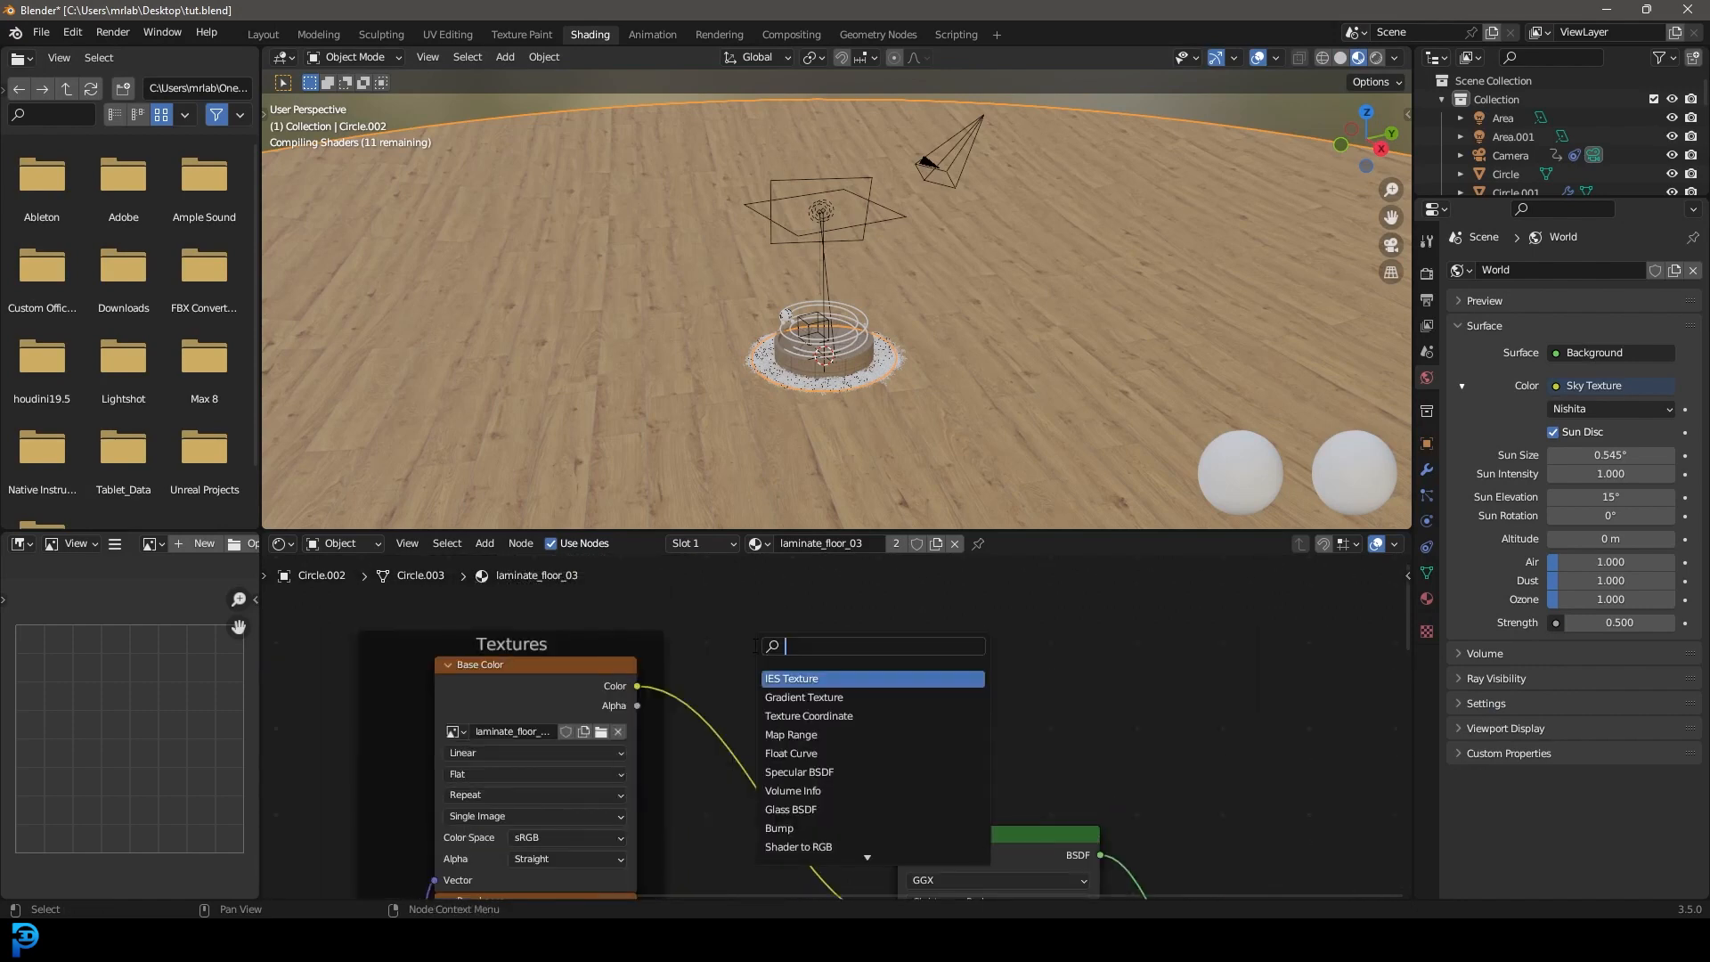
{"action": "type", "text": "hue"}
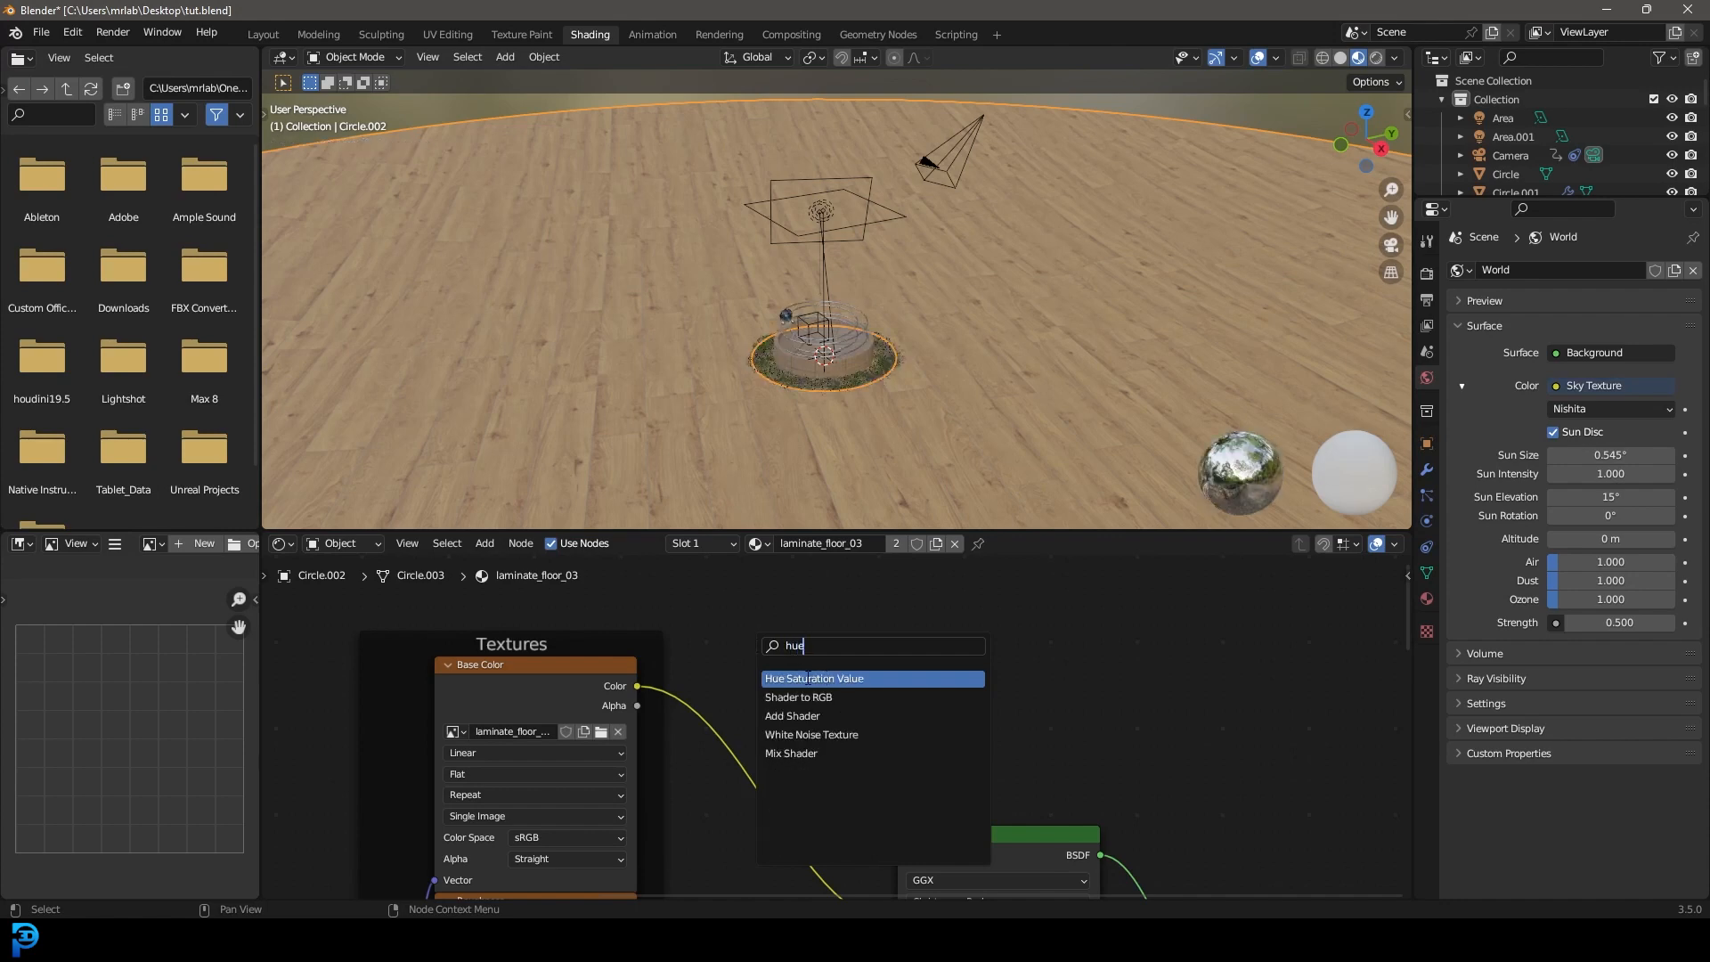
{"action": "left_click", "coordinate": [808, 678]}
{"action": "left_click", "coordinate": [825, 685]}
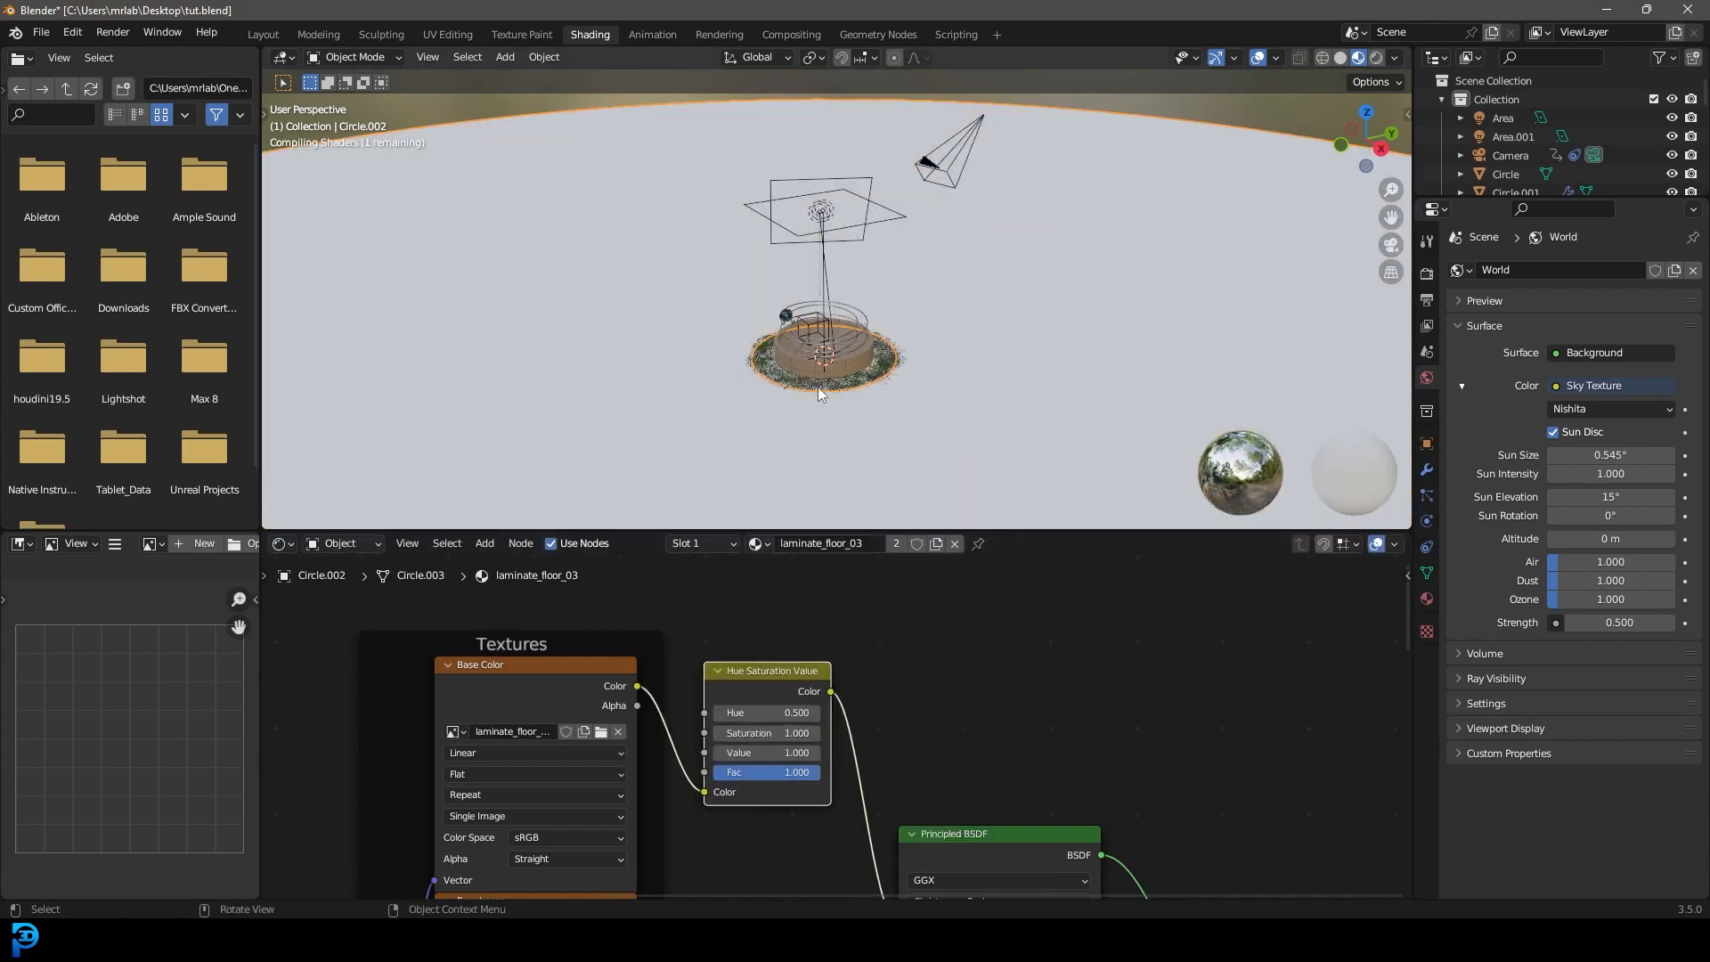
Tune the node's Value to 0.300 while previewing the floor through the camera in rendered shading.
{"action": "key", "text": "KP_0"}
{"action": "key", "text": "z"}
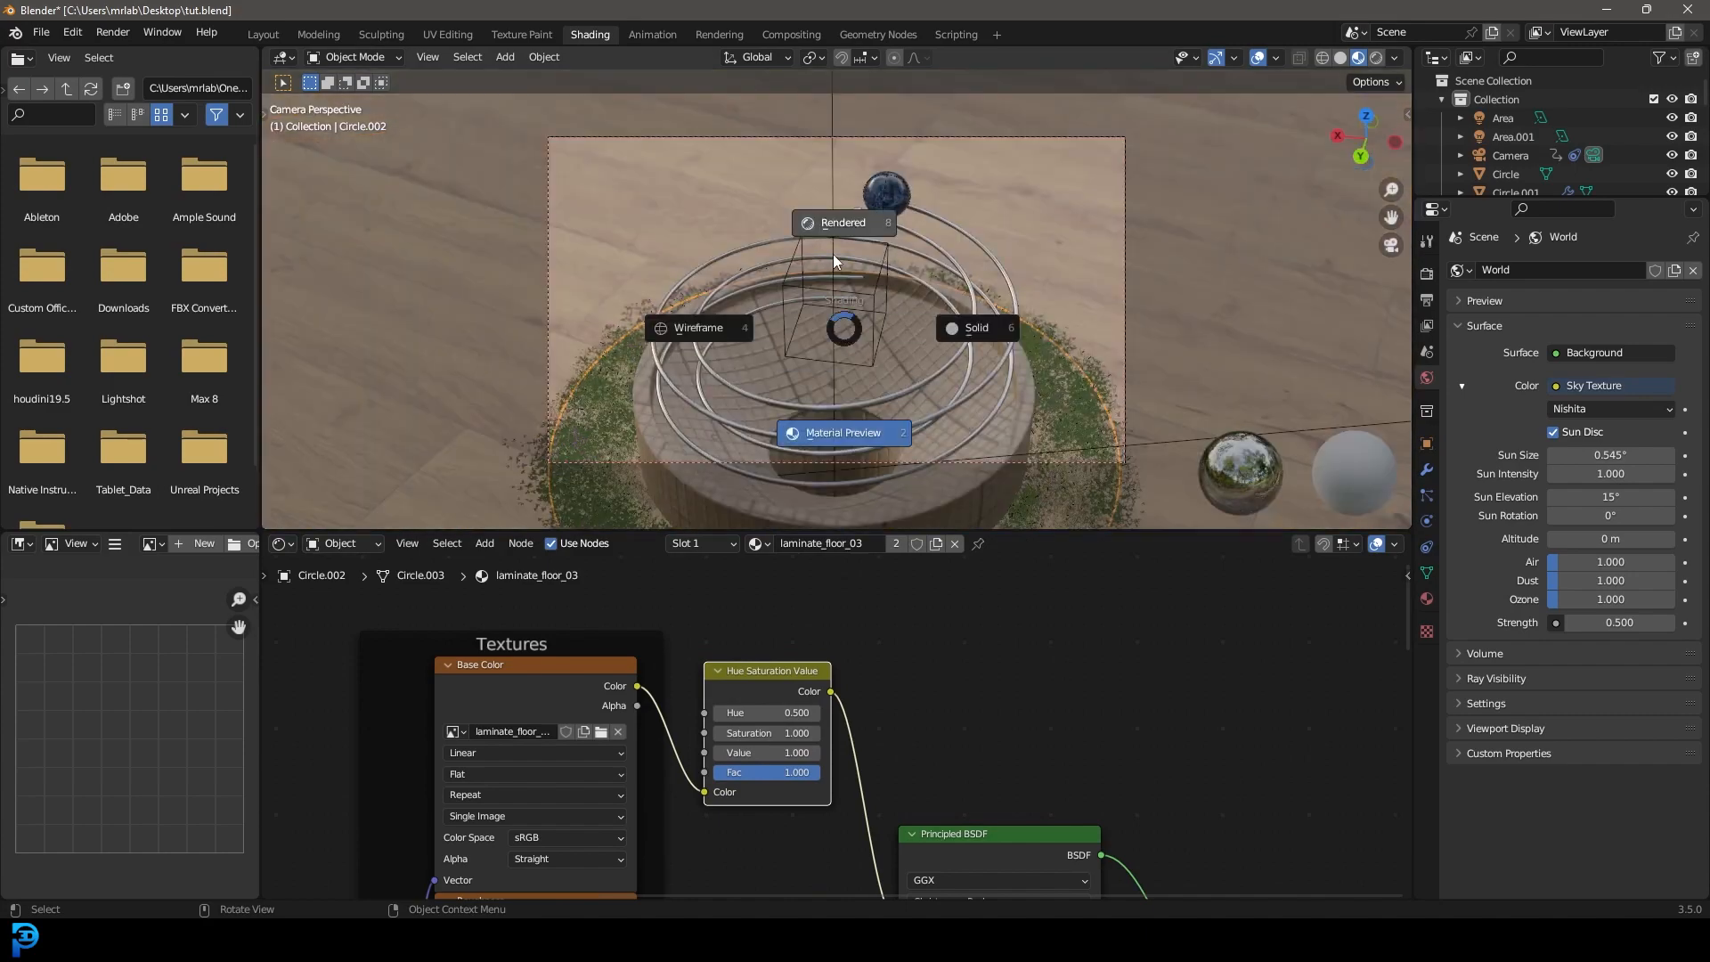
{"action": "left_click", "coordinate": [839, 325]}
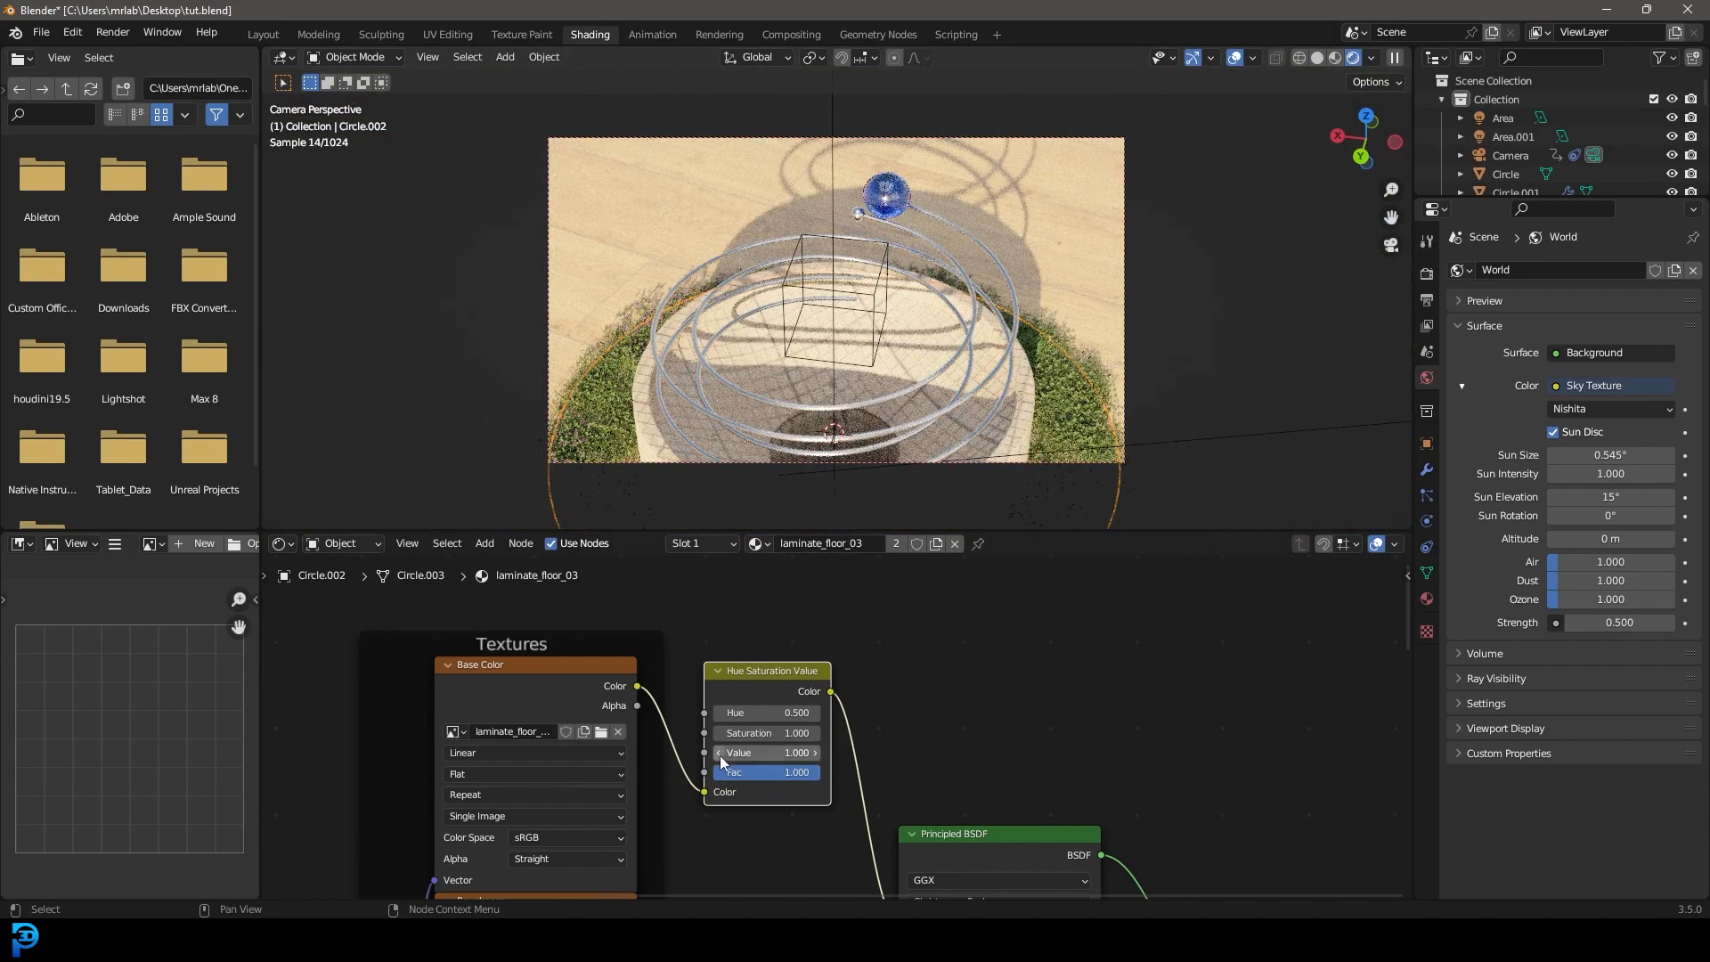
{"action": "left_click", "coordinate": [720, 753]}
{"action": "left_click_drag", "start_coordinate": [721, 754], "coordinate": [686, 754]}
{"action": "left_click", "coordinate": [815, 752]}
{"action": "left_click", "coordinate": [815, 753]}
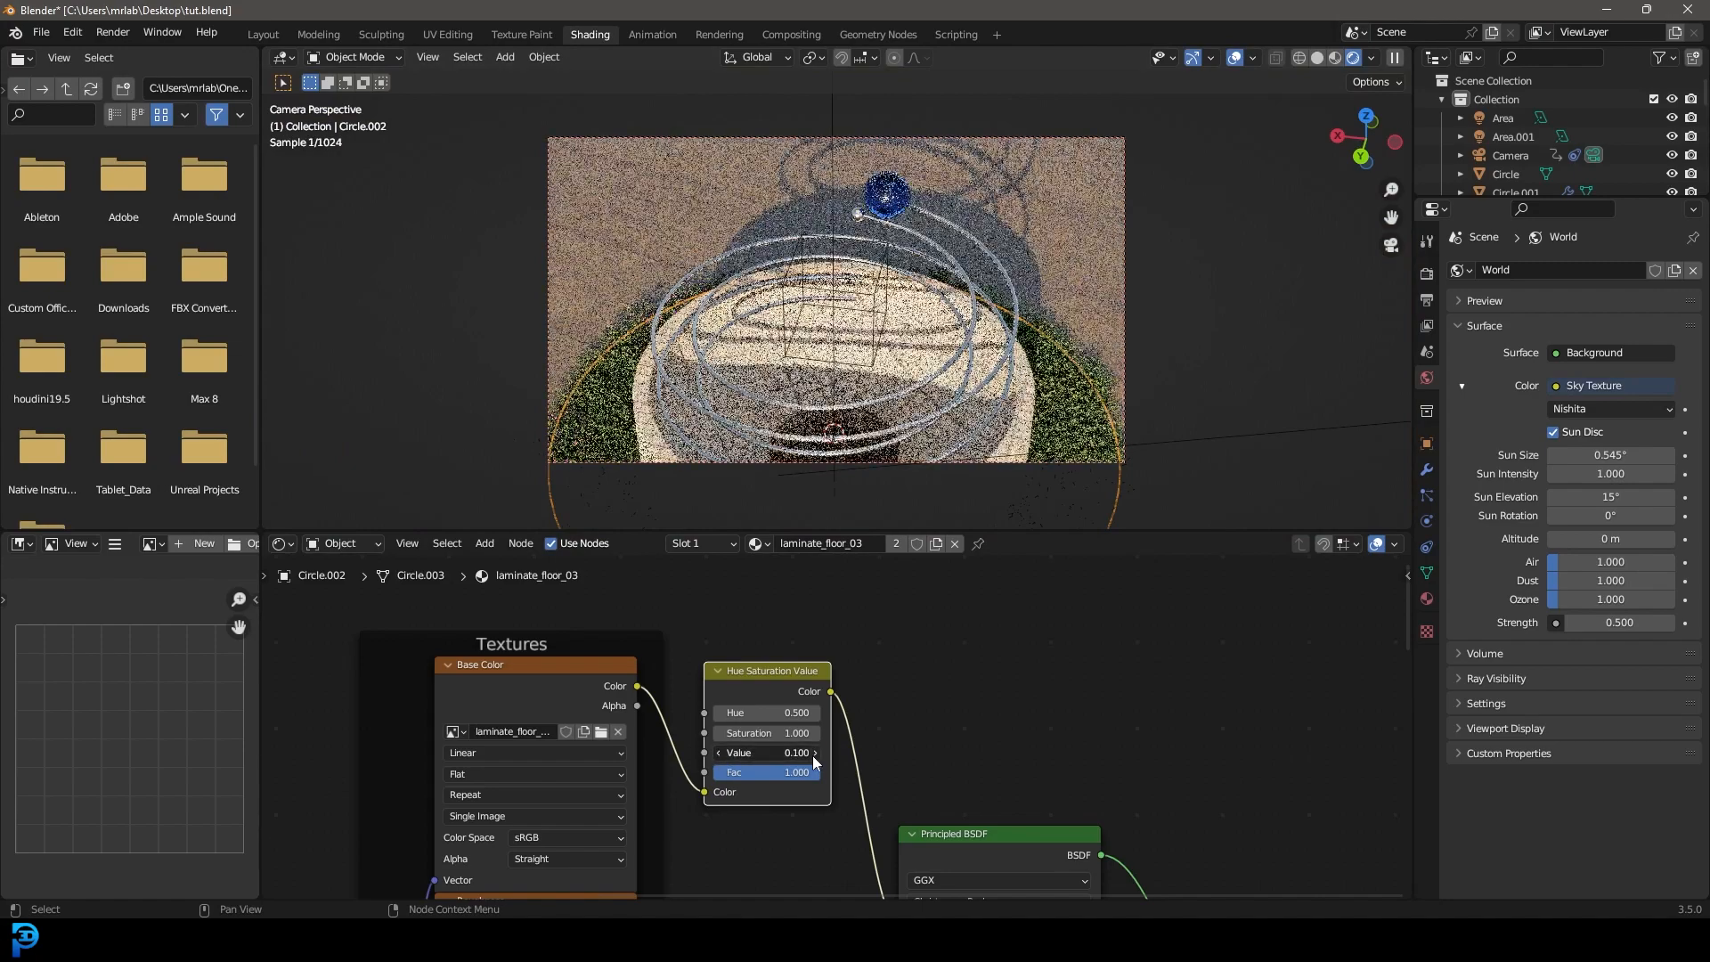
{"action": "left_click", "coordinate": [815, 752]}
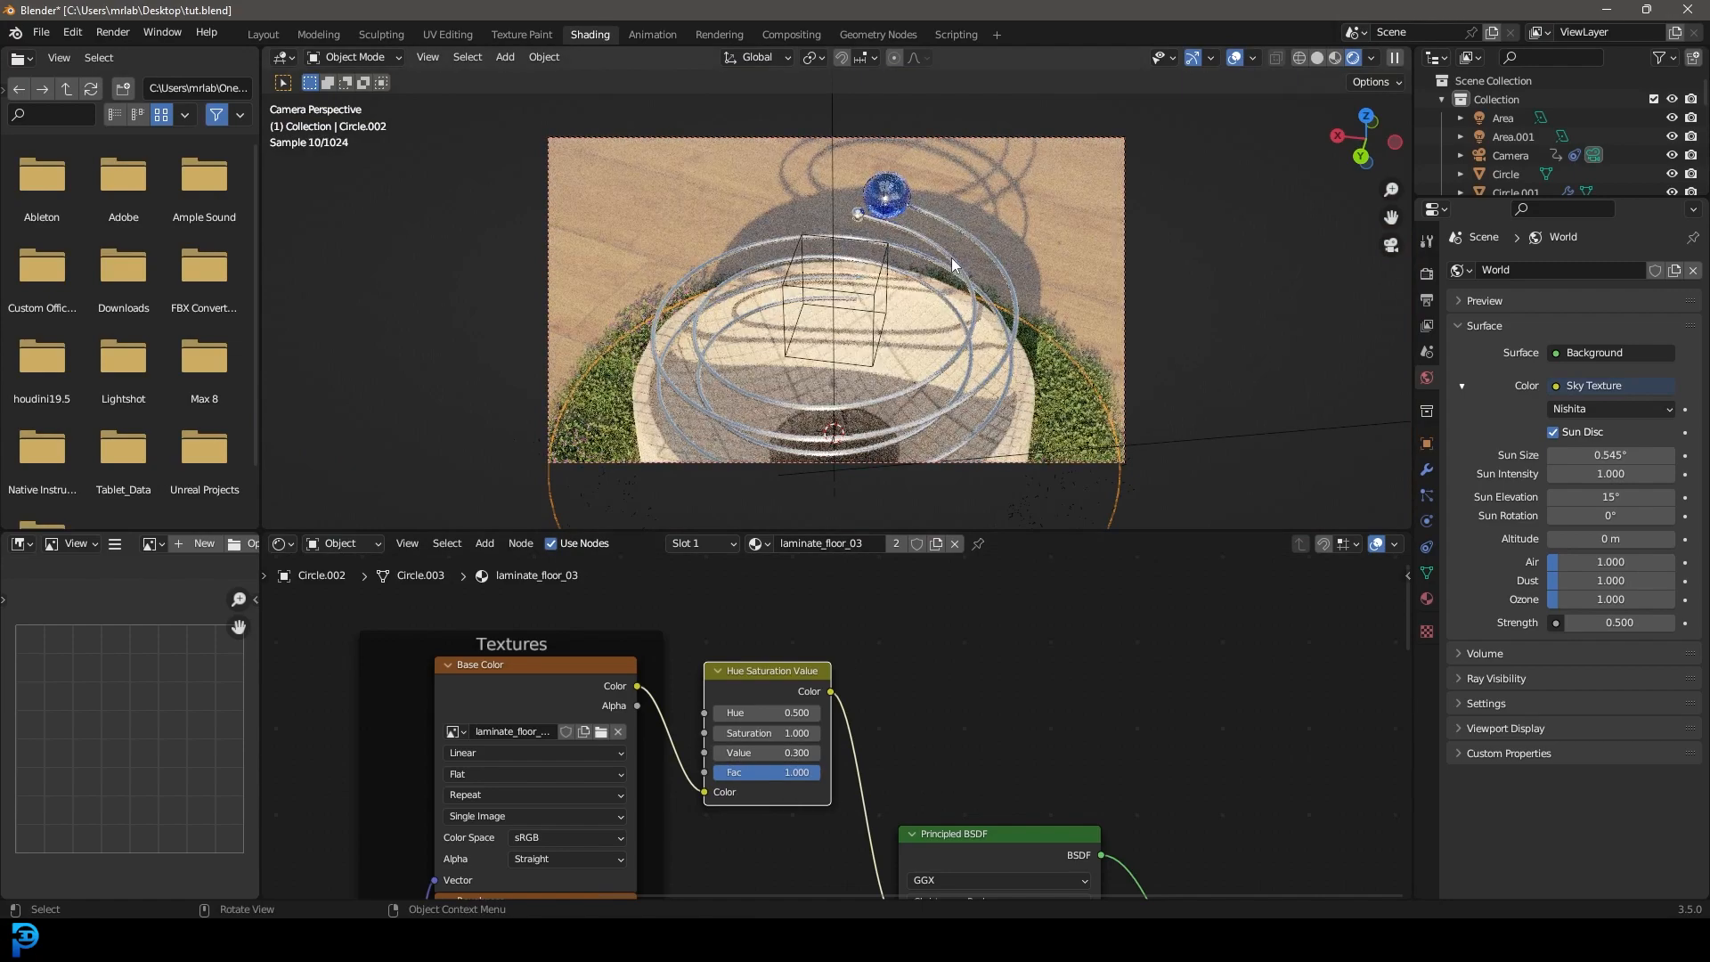
Switch back to solid shading and save tut.blend.
{"action": "key", "text": "z"}
{"action": "left_click", "coordinate": [1033, 294]}
{"action": "key", "text": "ctrl+s"}
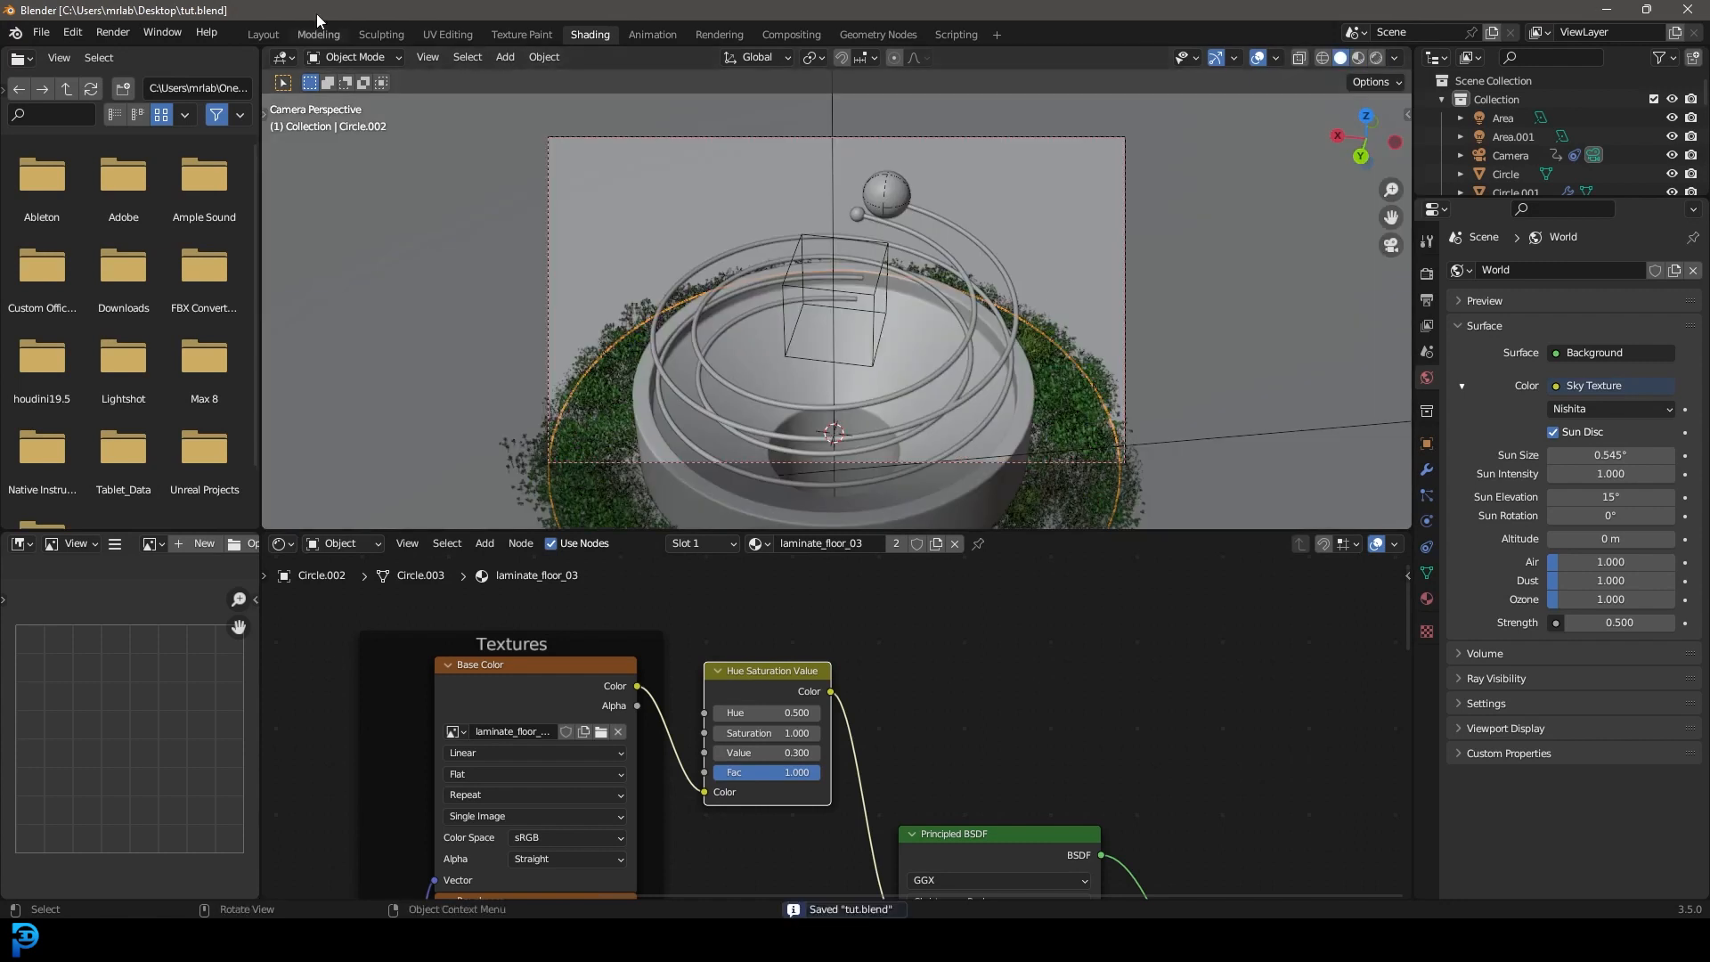
{"action": "left_click", "coordinate": [113, 32]}
Render frame 1 (about 23.42 s), inspect the glass ball close up, then return to the main window.
{"action": "left_click", "coordinate": [138, 55]}
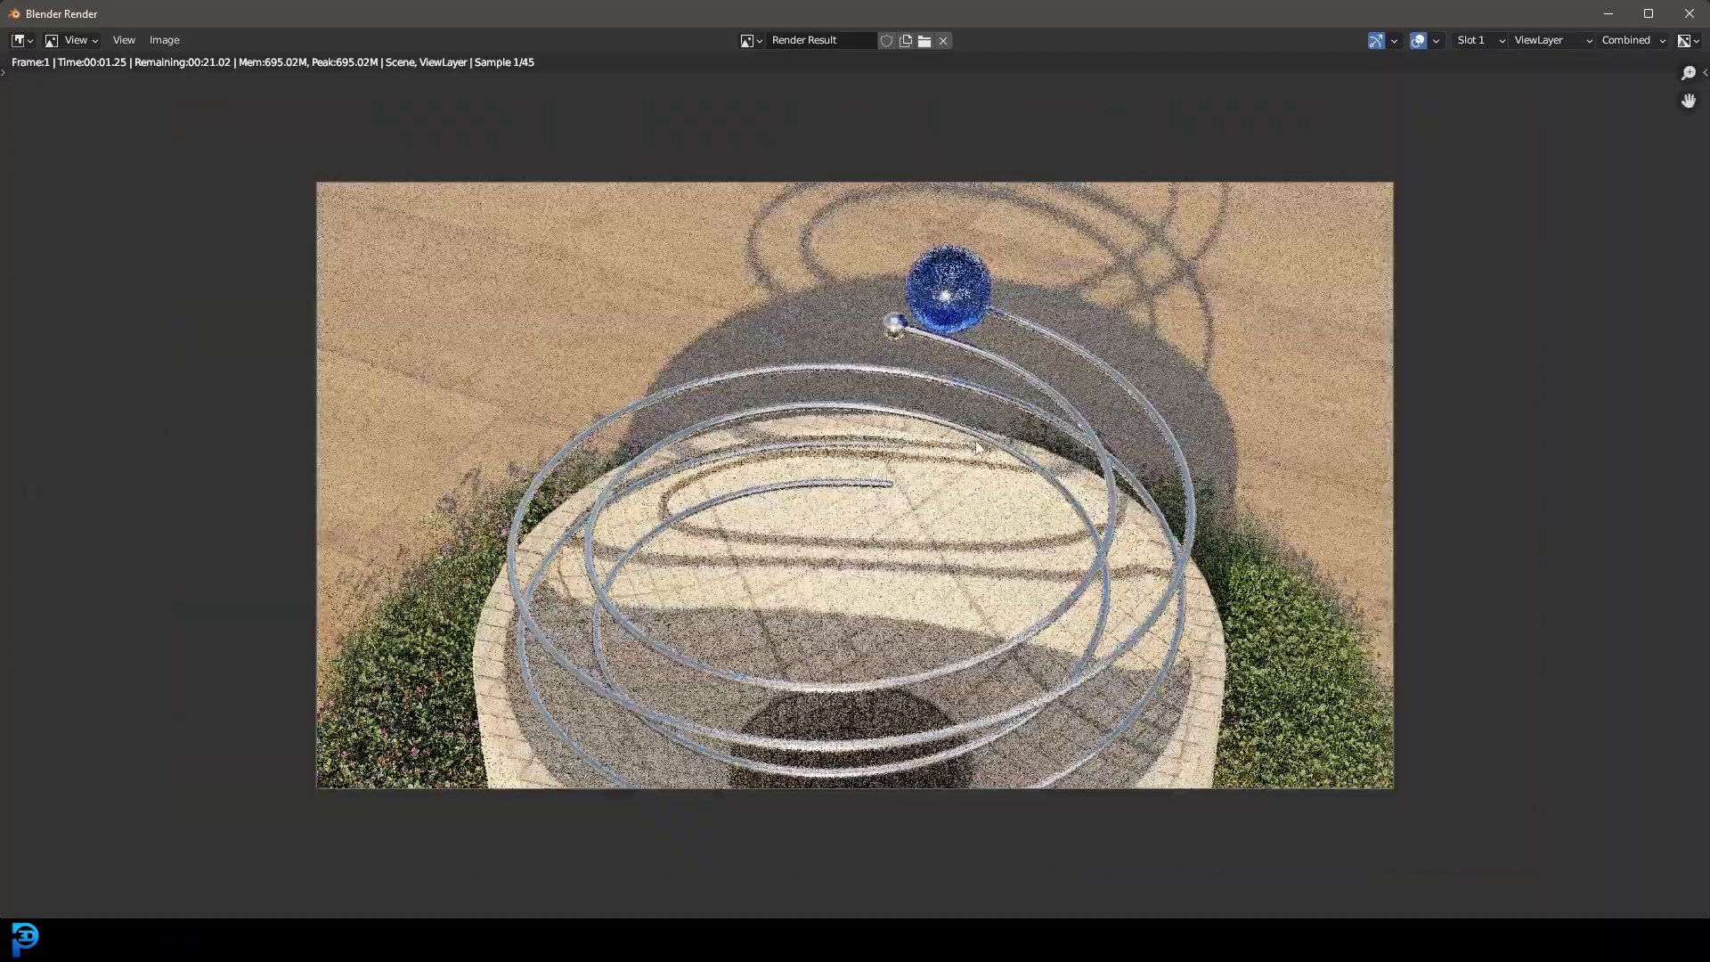
{"action": "middle_click_drag", "start_coordinate": [1033, 426], "coordinate": [933, 548]}
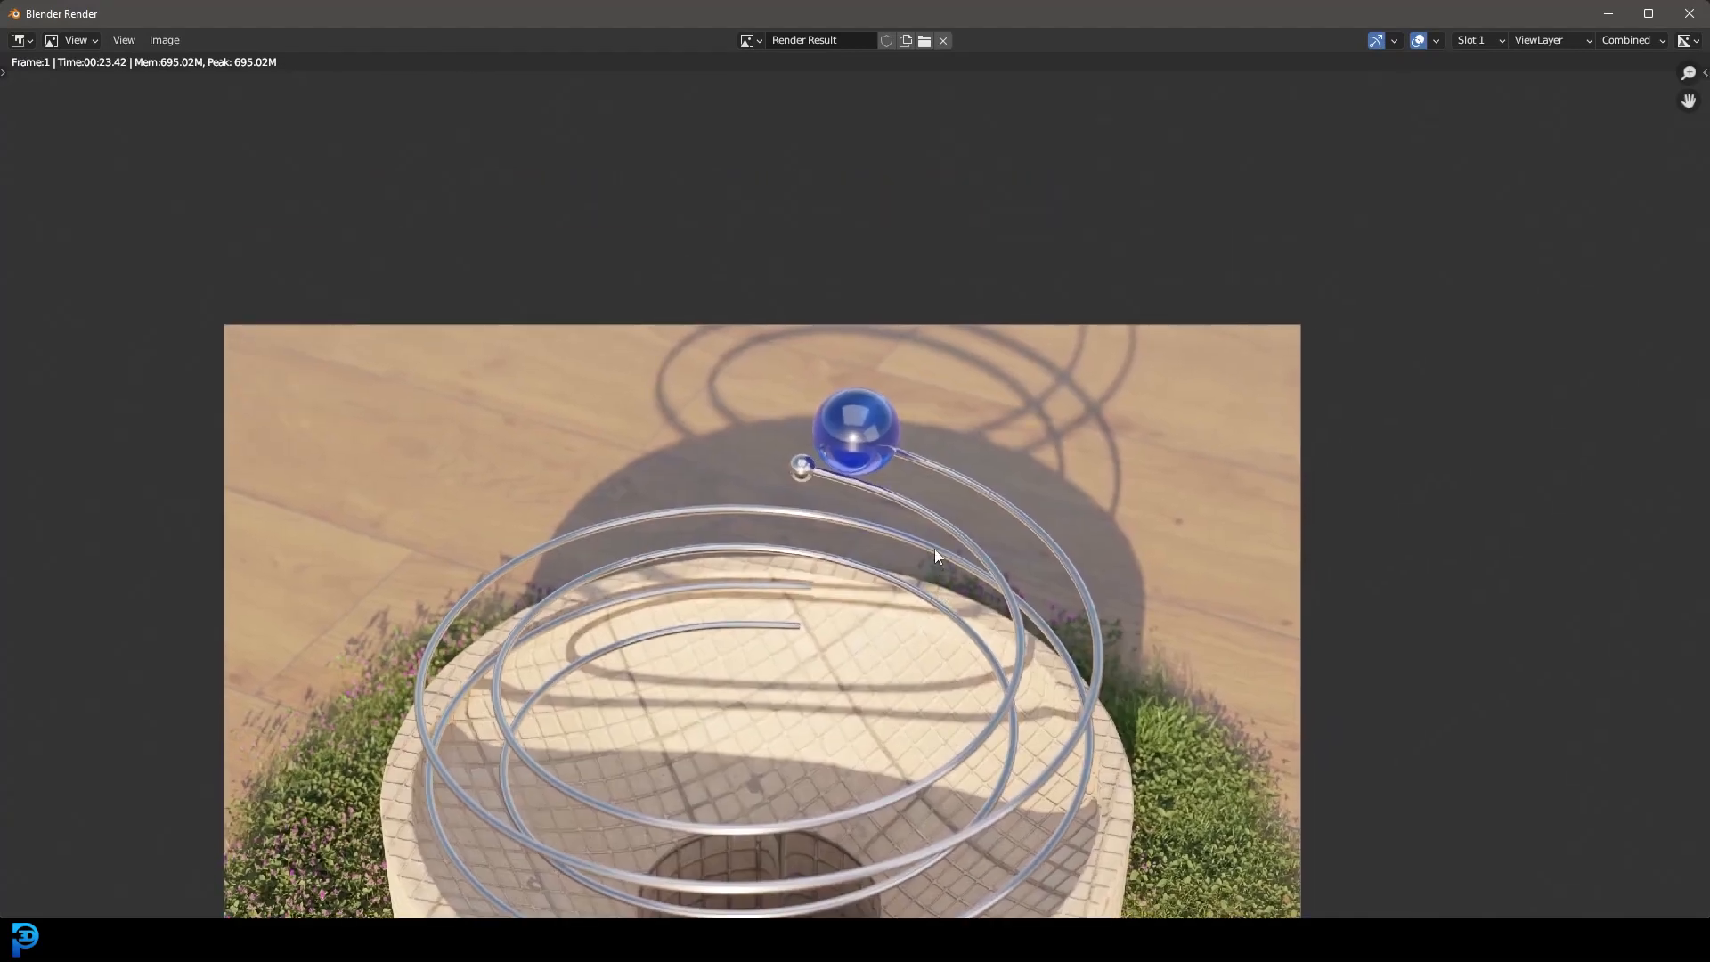
{"action": "scroll", "coordinate": [901, 362], "scroll_direction": "up", "scroll_amount": 4}
{"action": "scroll", "coordinate": [902, 387], "scroll_direction": "down", "scroll_amount": 4}
{"action": "middle_click_drag", "start_coordinate": [869, 624], "coordinate": [938, 430]}
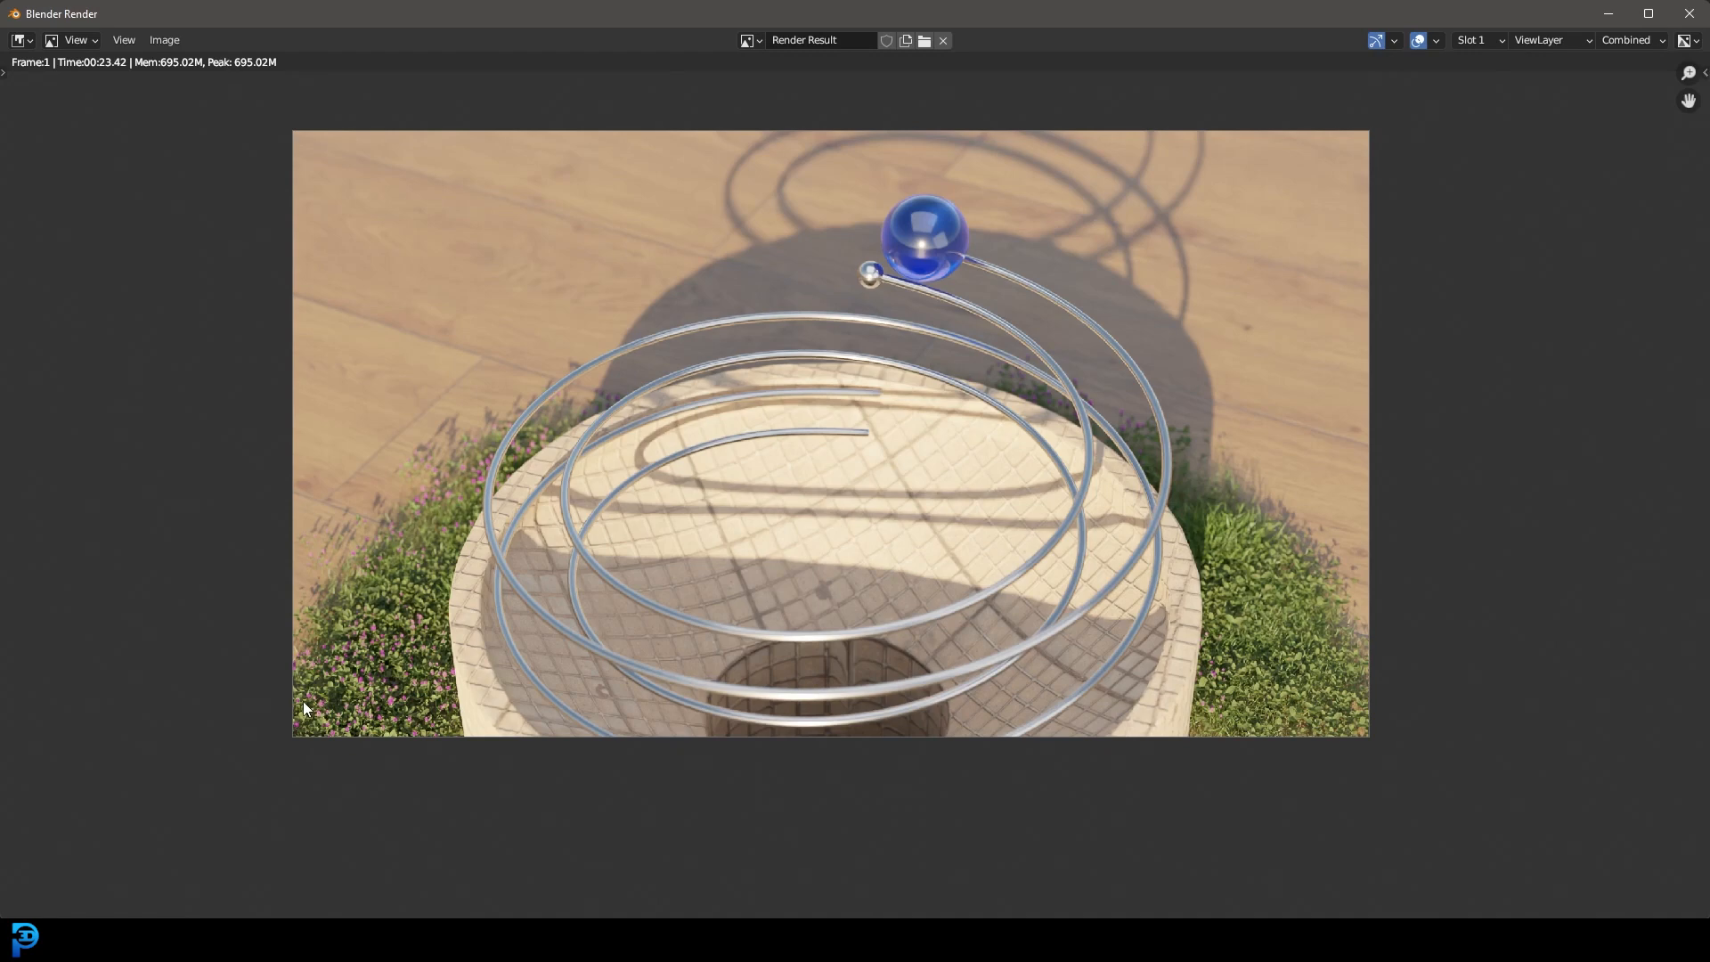
{"action": "mouse_move", "coordinate": [946, 926]}
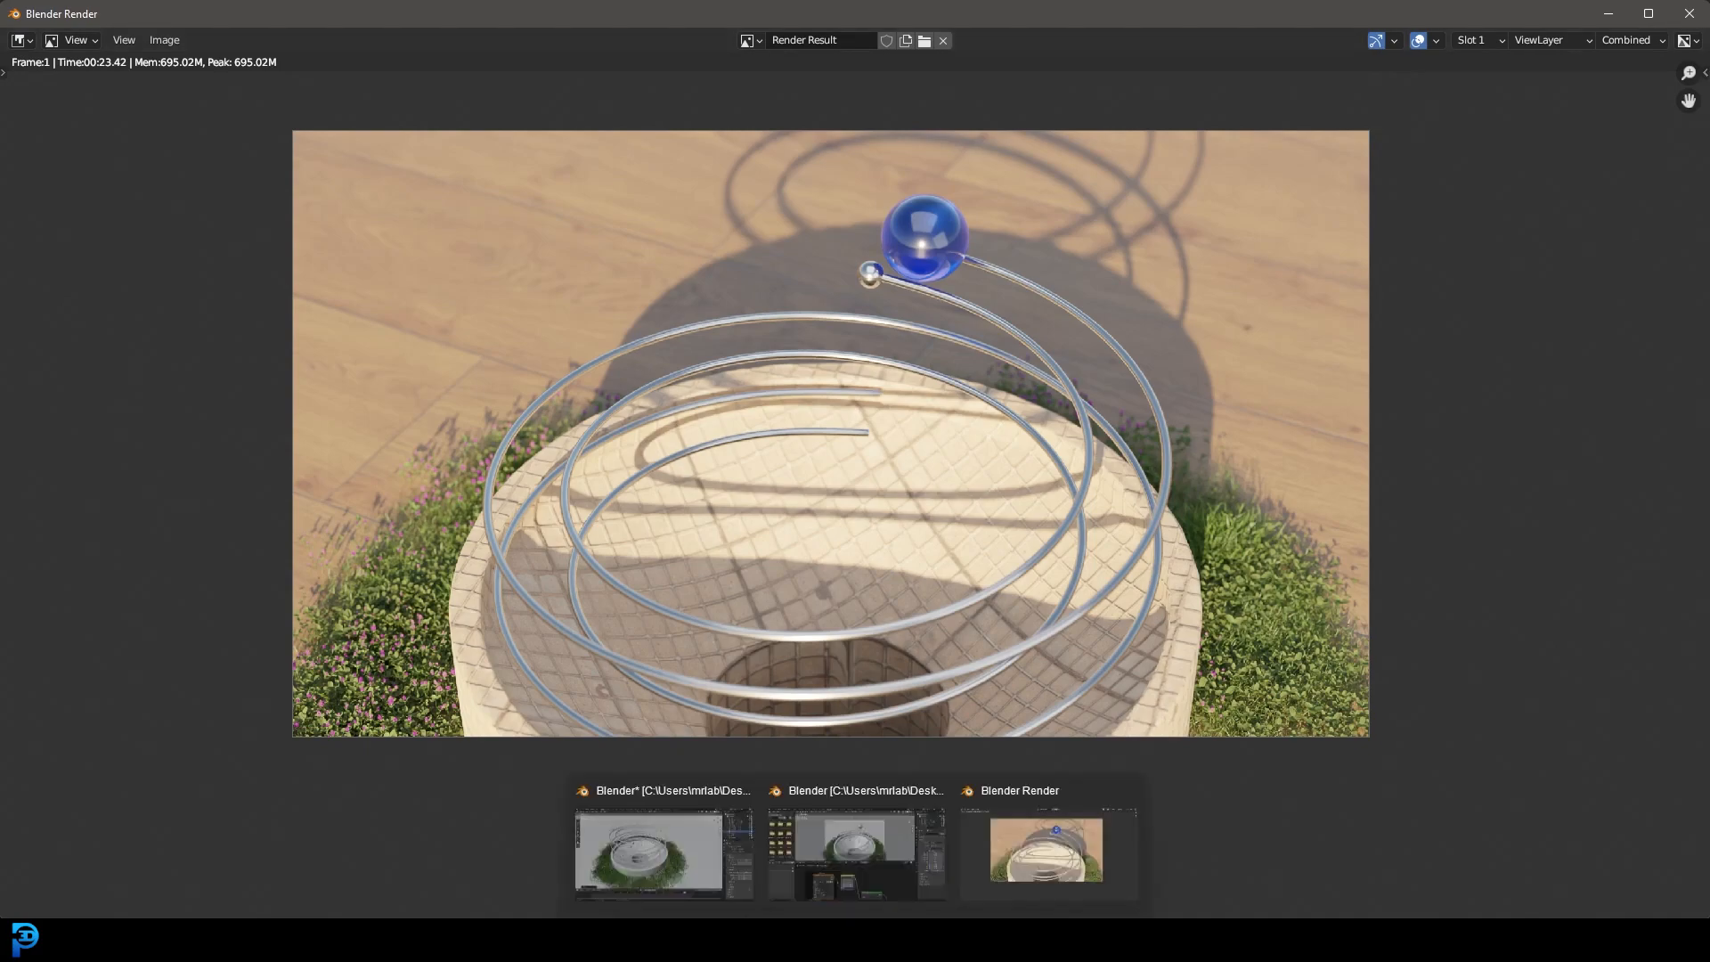
{"action": "left_click", "coordinate": [876, 849]}
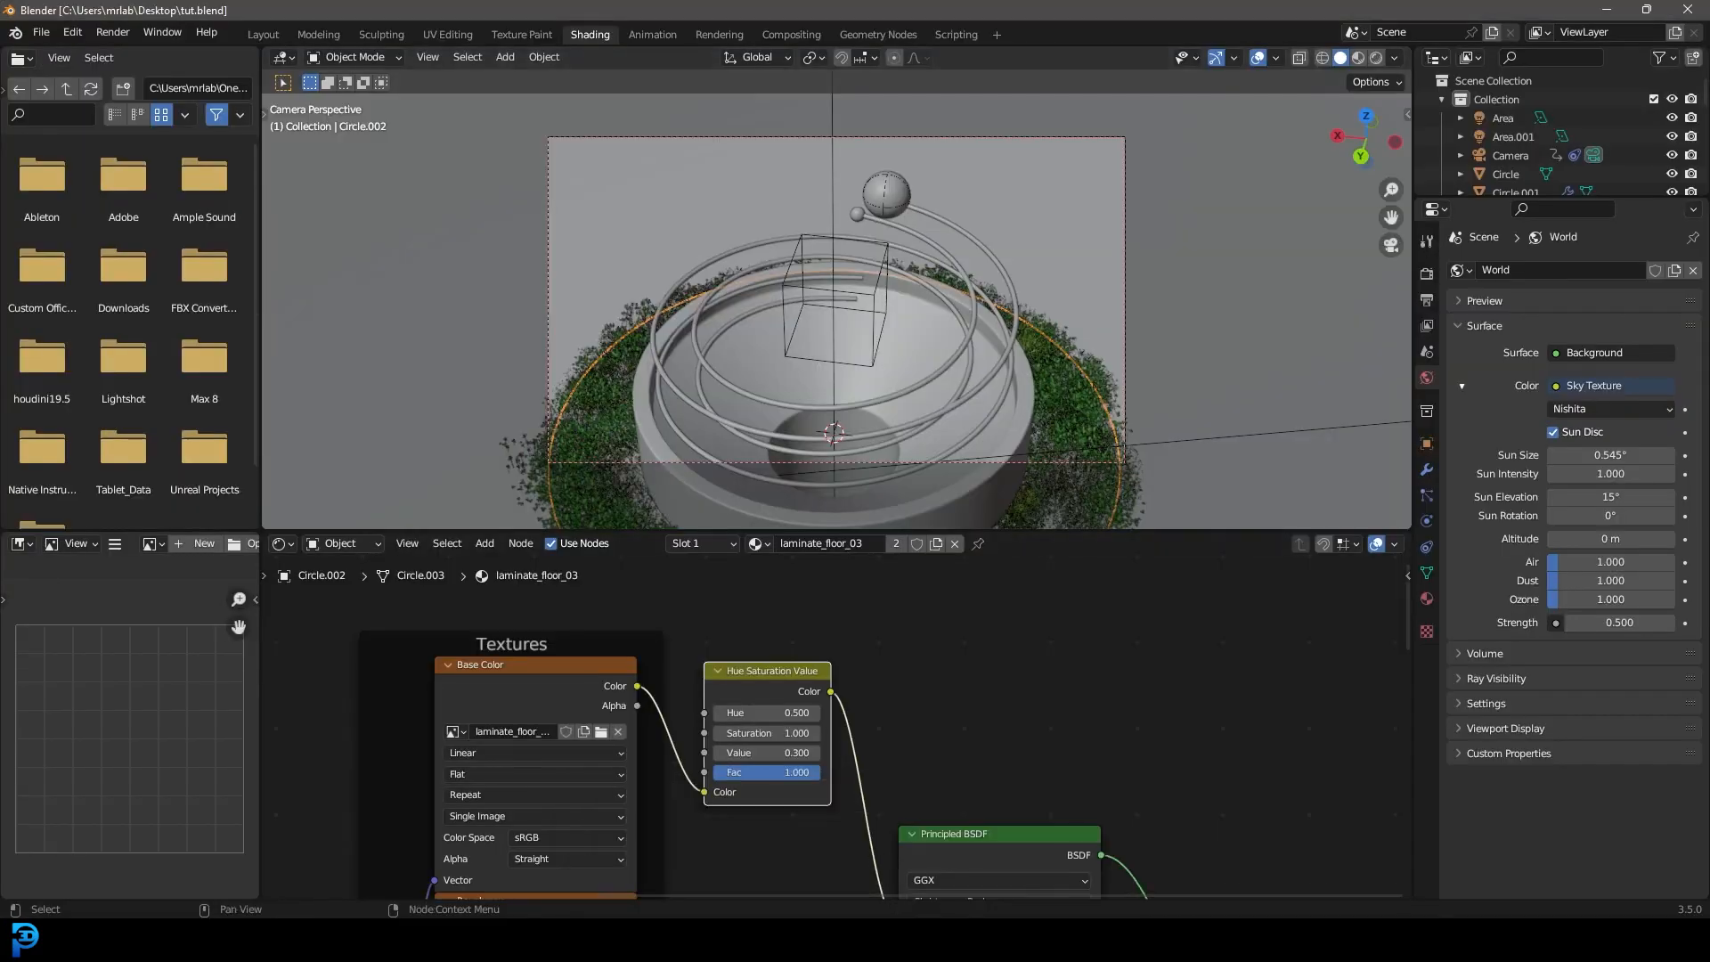
Bring Rail Balls.blend forward, rewind to frame 1 and play the rolling-ball animation through the camera.
{"action": "left_click", "coordinate": [682, 842]}
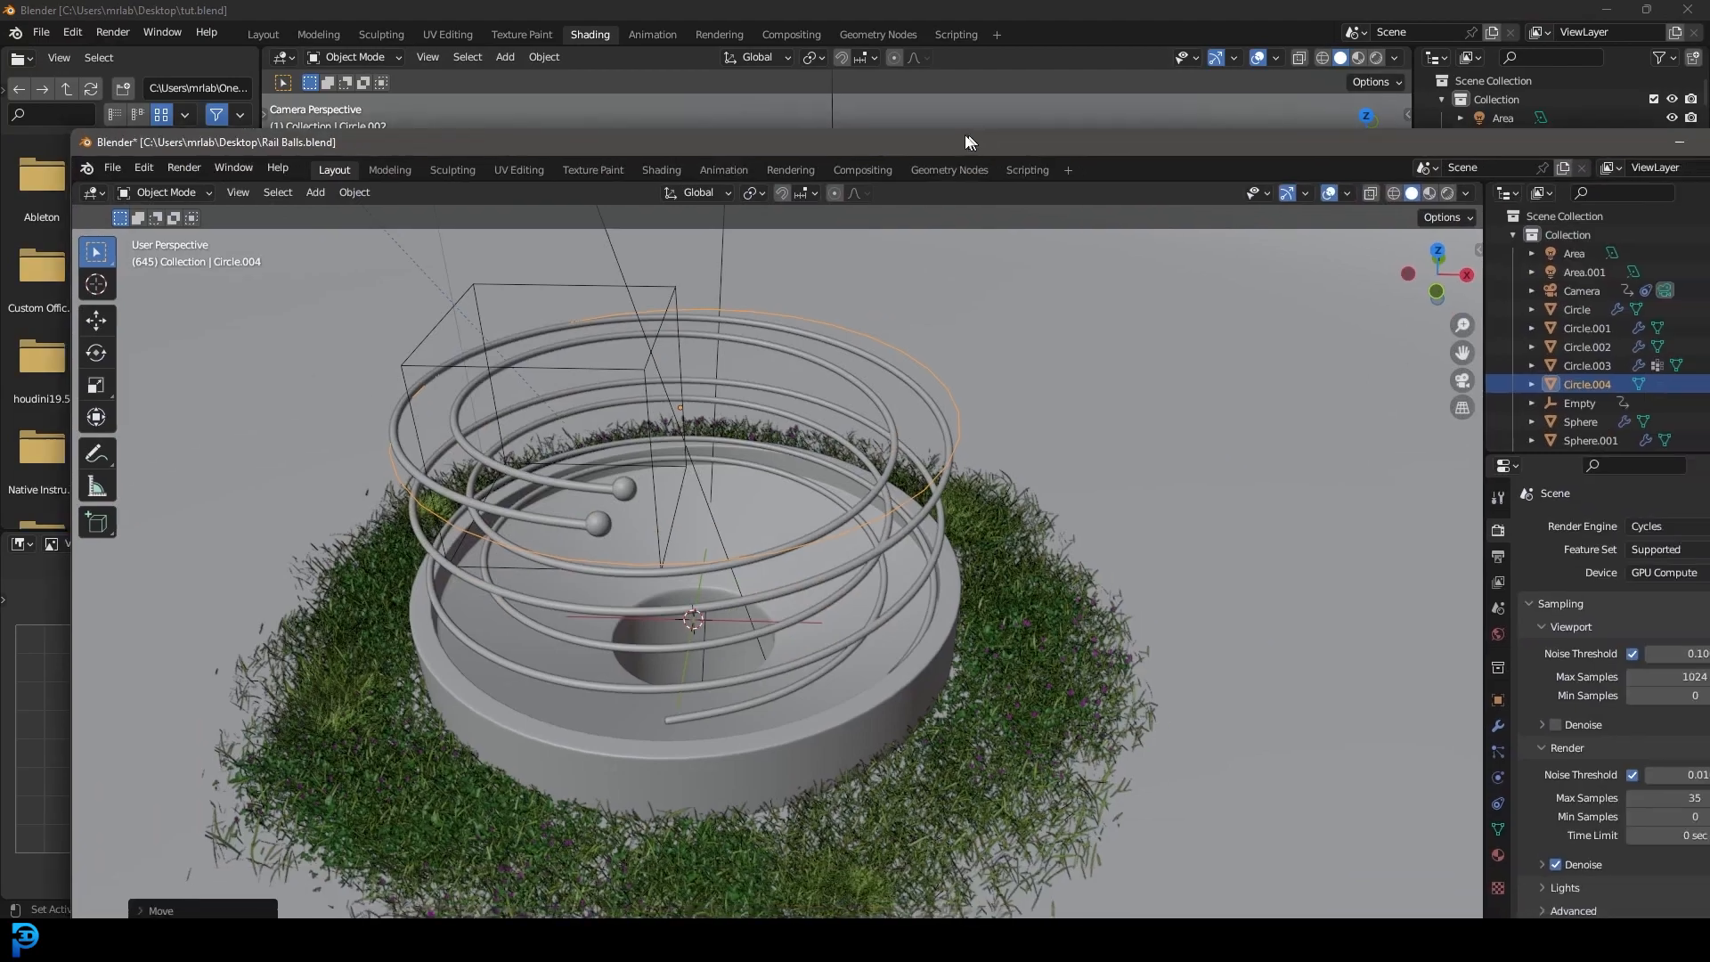
{"action": "left_click_drag", "start_coordinate": [967, 136], "coordinate": [892, 130]}
{"action": "scroll", "coordinate": [950, 526], "scroll_direction": "down", "scroll_amount": 2}
{"action": "key", "text": "shift+Left"}
{"action": "middle_click_drag", "start_coordinate": [953, 531], "coordinate": [841, 338]}
{"action": "scroll", "coordinate": [841, 338], "scroll_direction": "up", "scroll_amount": 2}
{"action": "key", "text": "space"}
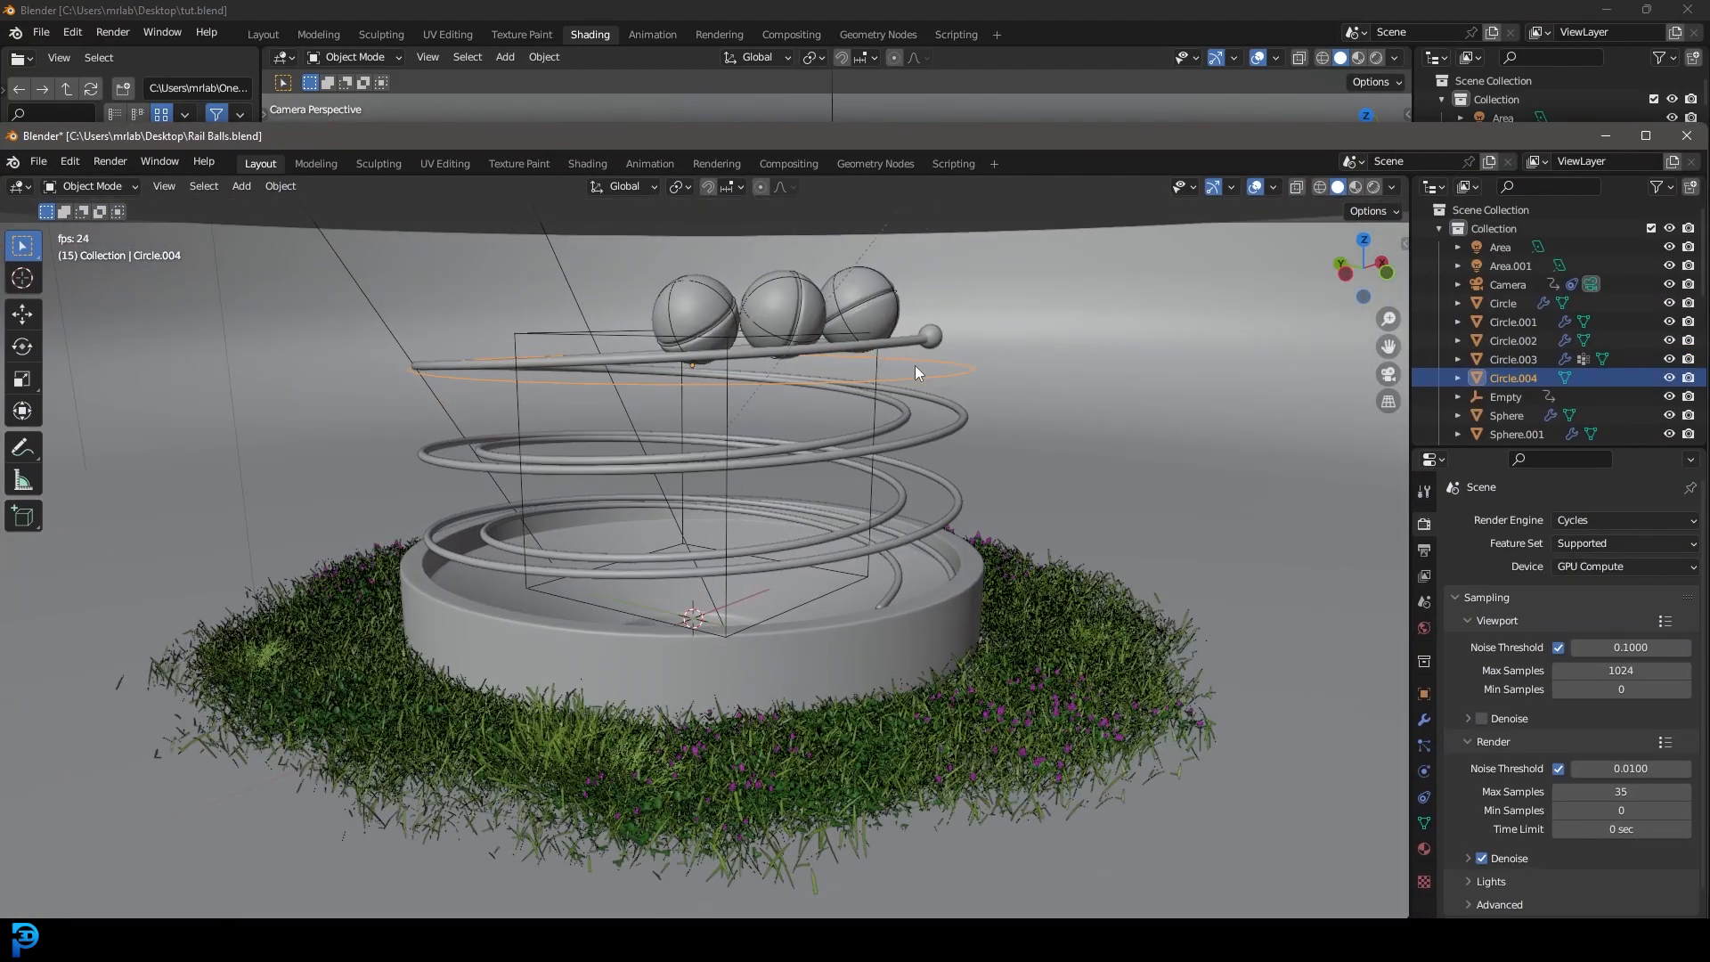
{"action": "key", "text": "KP_0"}
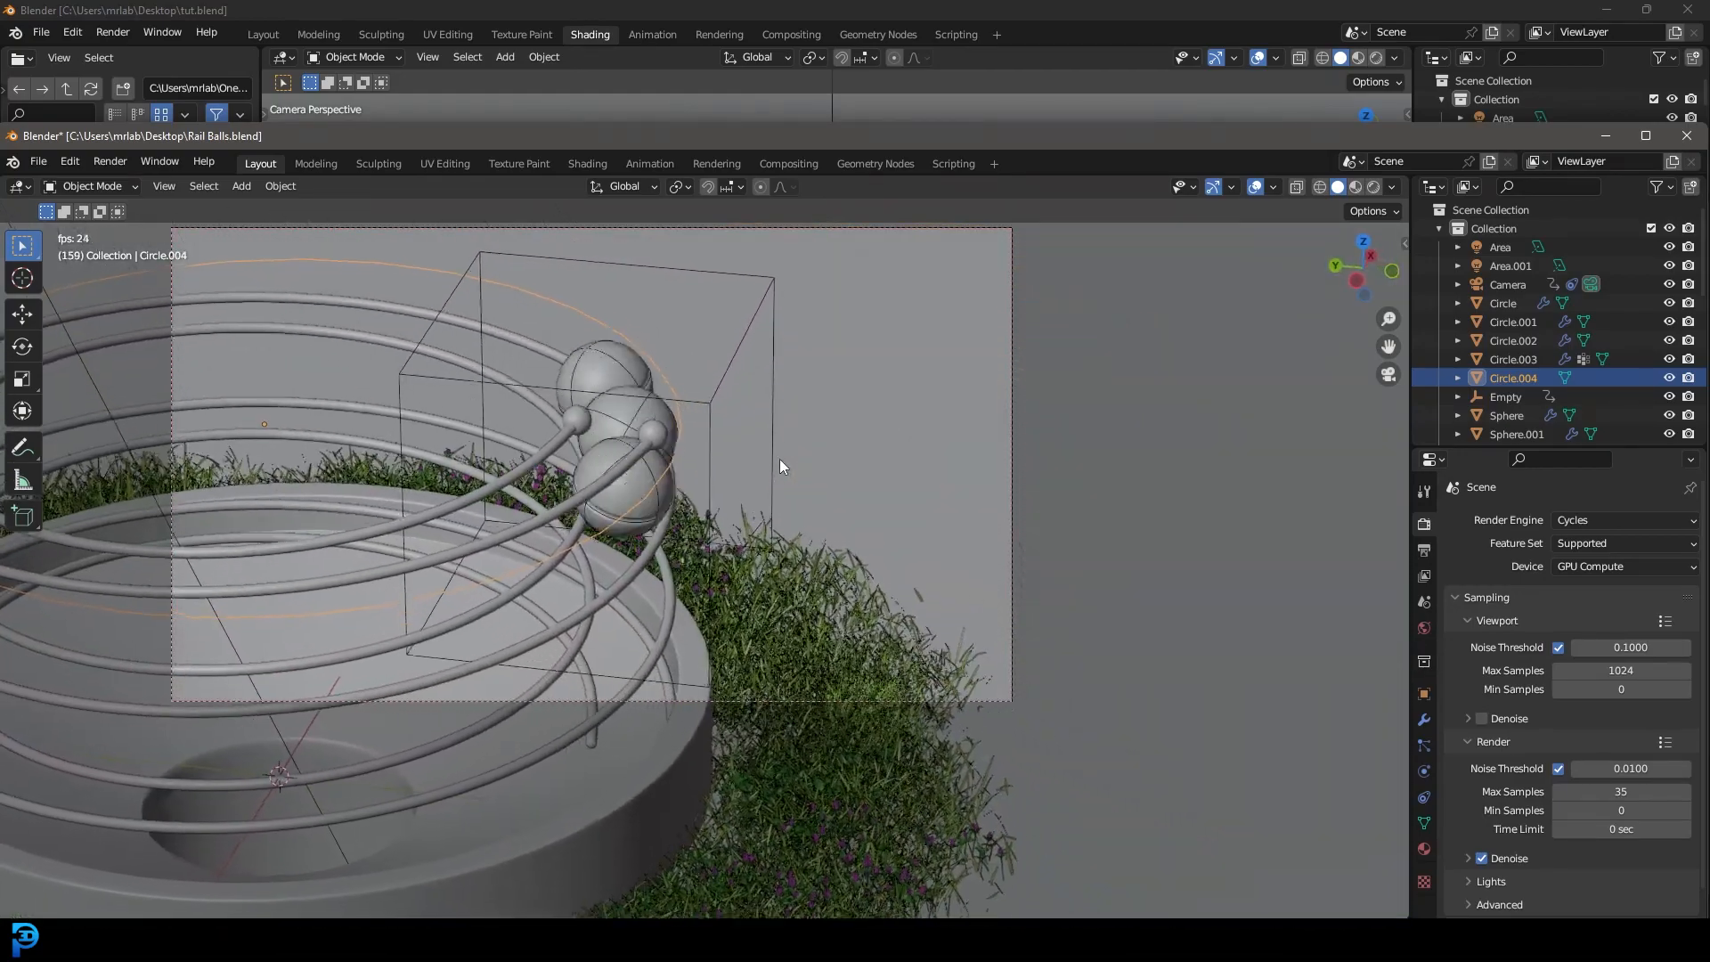
{"action": "key", "text": "space"}
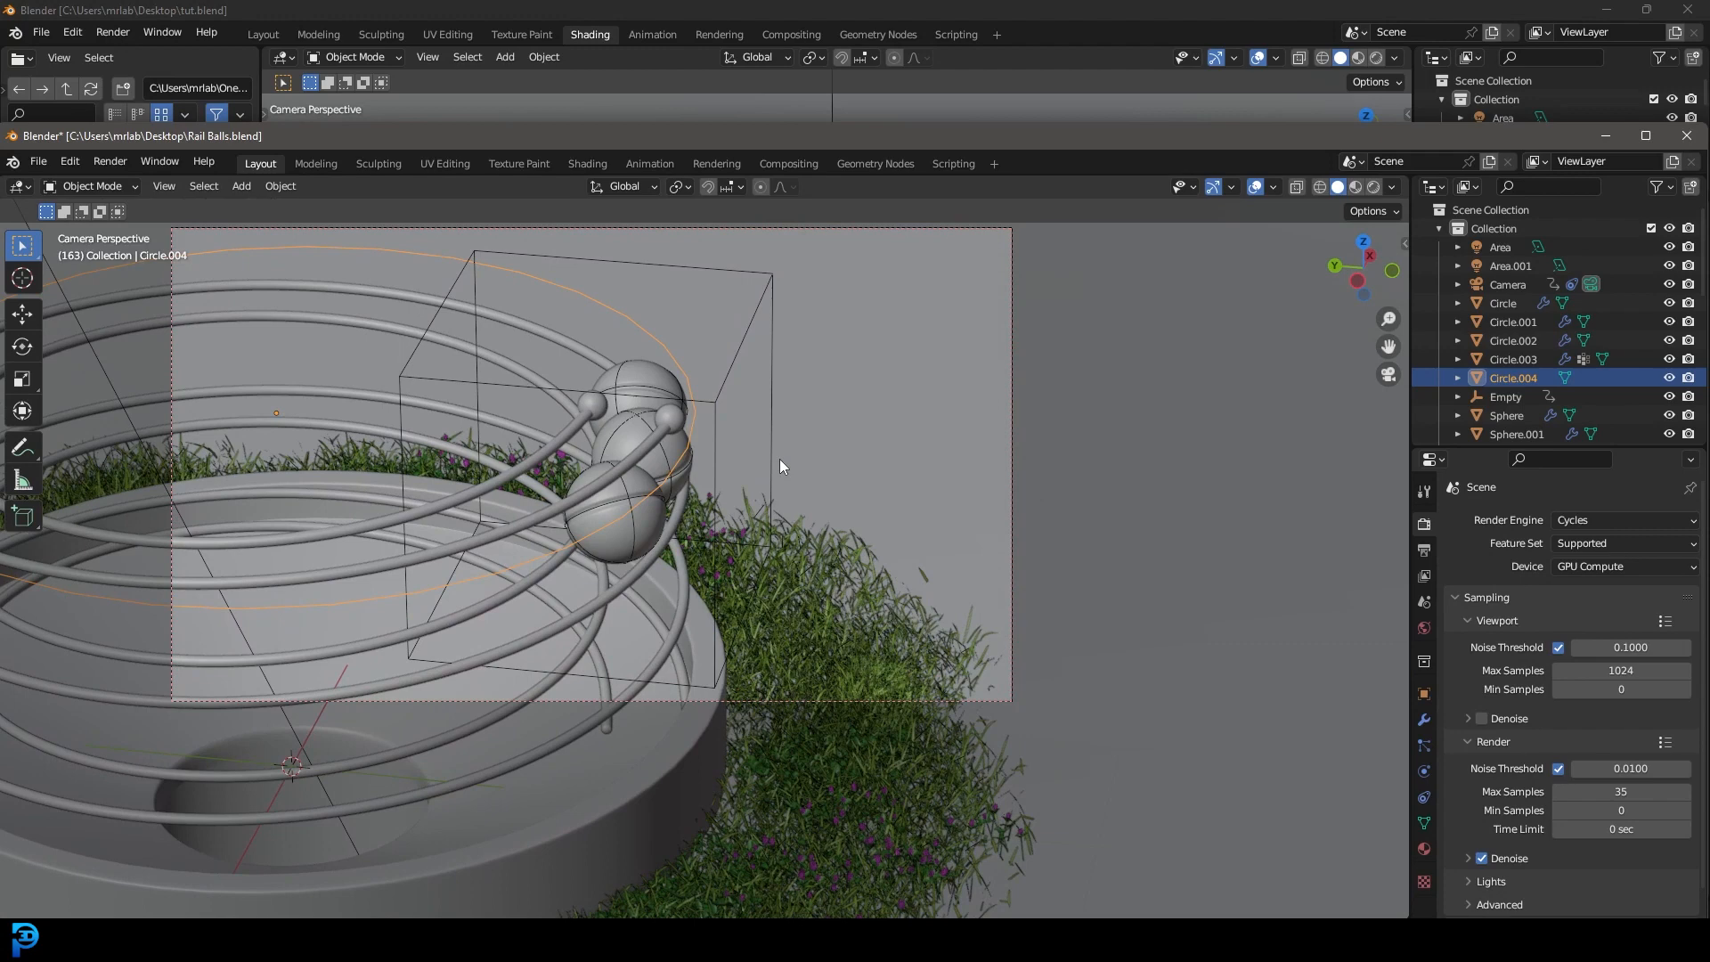